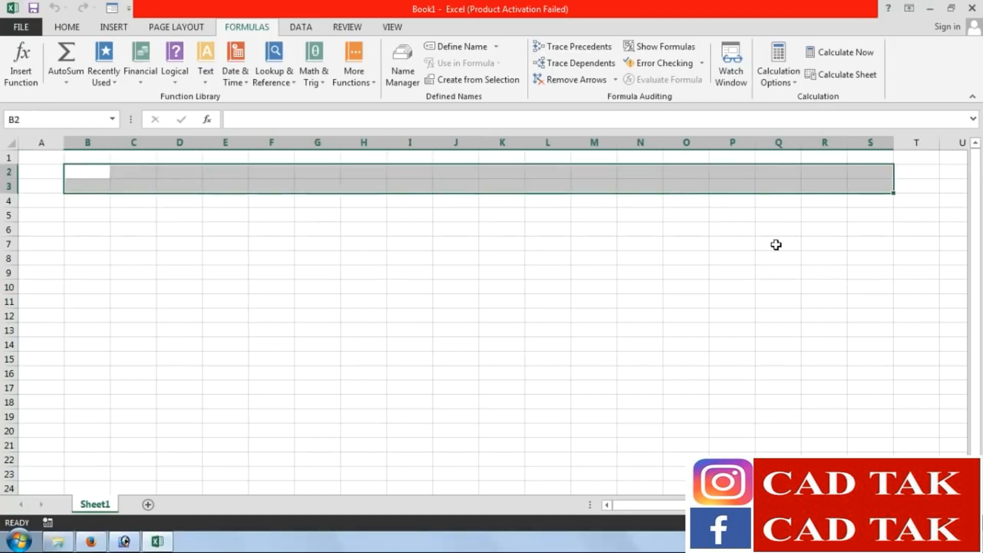
Merge and center the range B2:S3 into one title cell
left_click(67, 27)
left_click(405, 77)
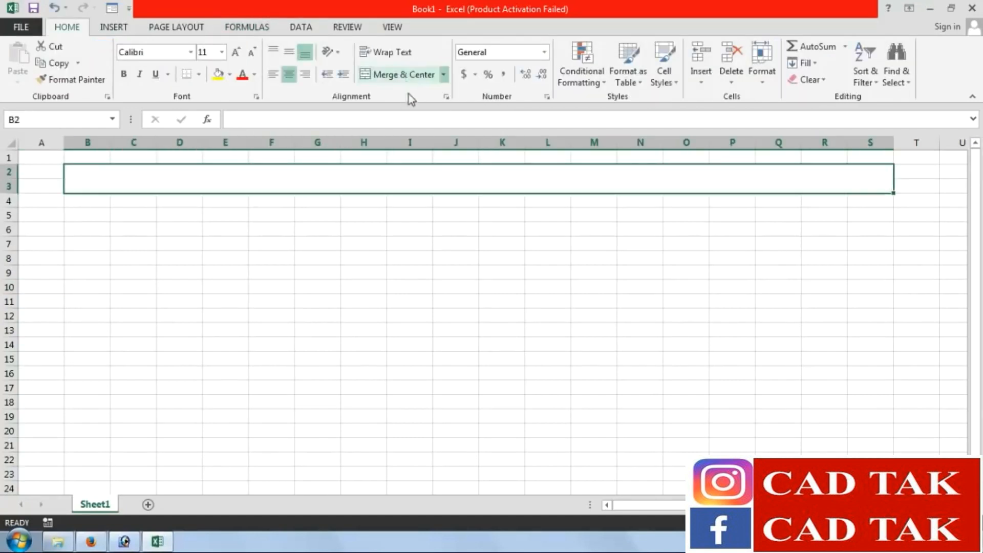
left_click(325, 270)
left_click(293, 190)
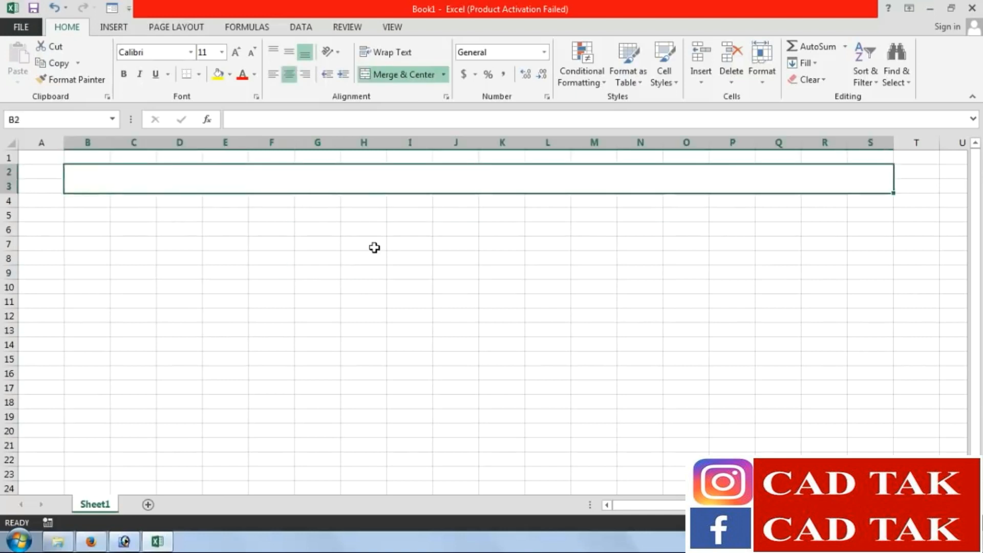
type("excel")
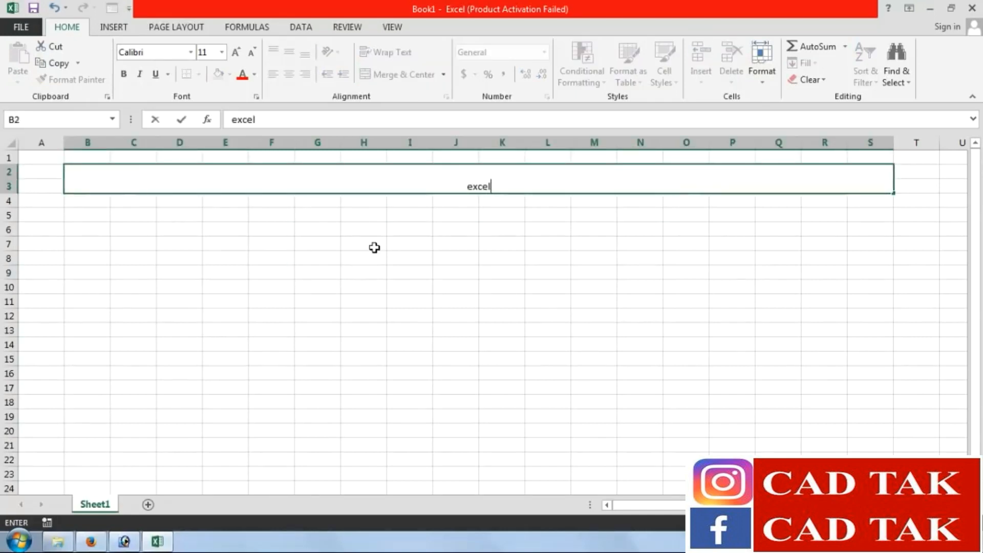
key("BackSpace")
key("BackSpace")
key("BackSpace")
key("BackSpace")
key("BackSpace")
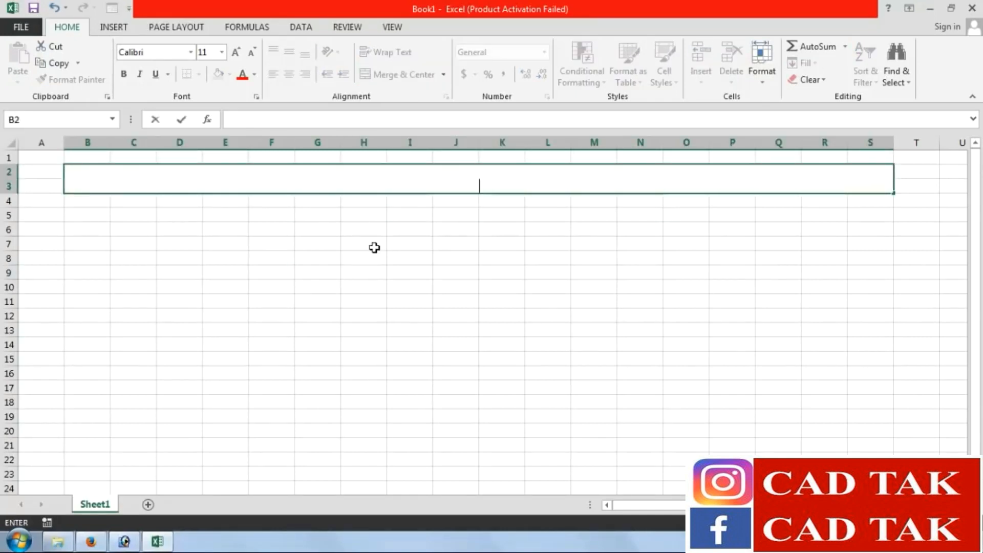
Enter the title "EXCEL FORMULAS WITH SERIES TRAINING | FINACIAL FORMULA SERIES | P- 01" in the merged cell B2
type("EXCEL FORMULAS W")
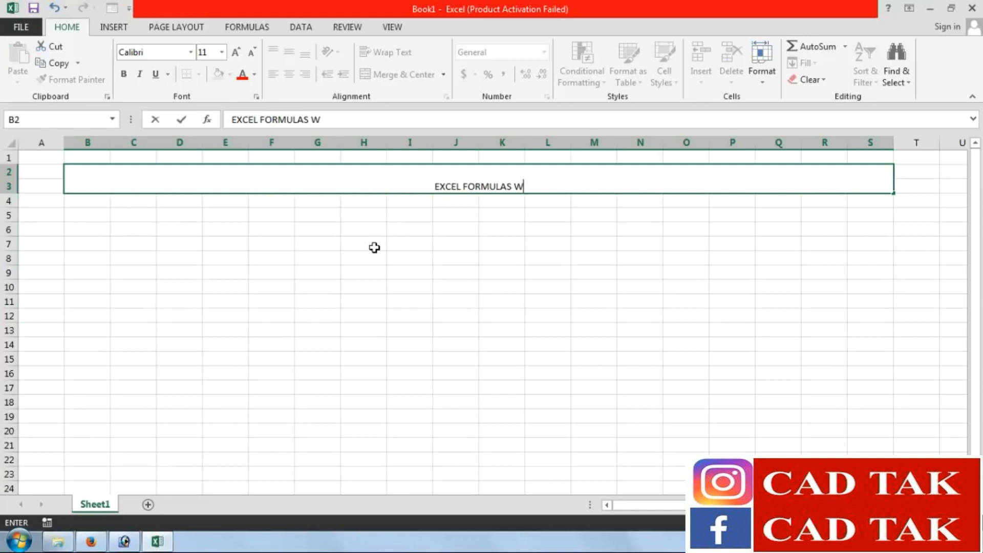
type("ITH SERIES")
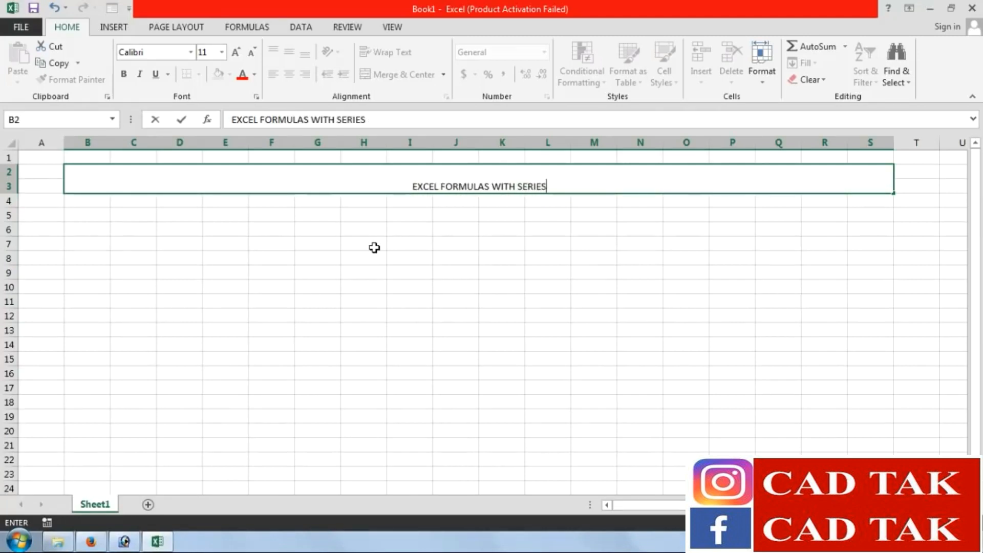
type(" TR")
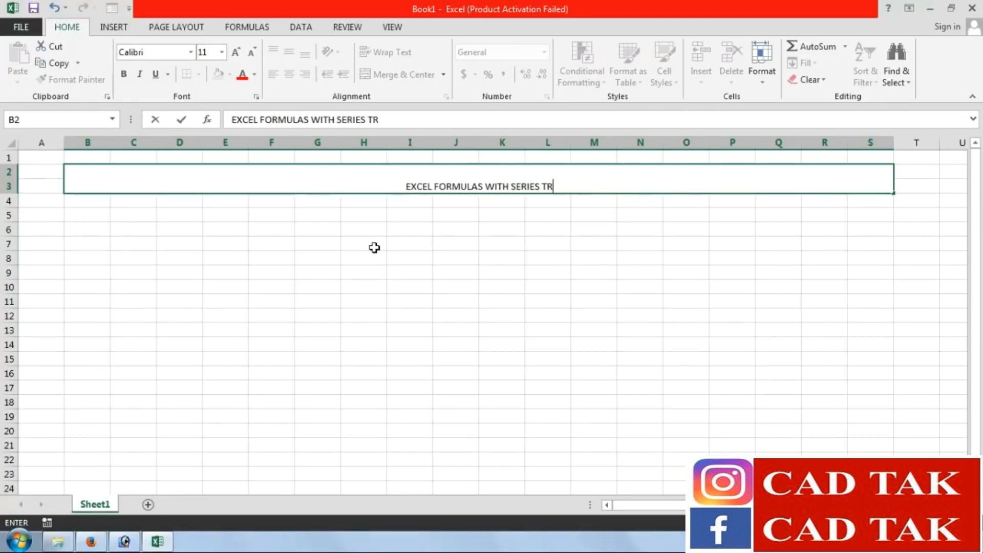
type("AINING")
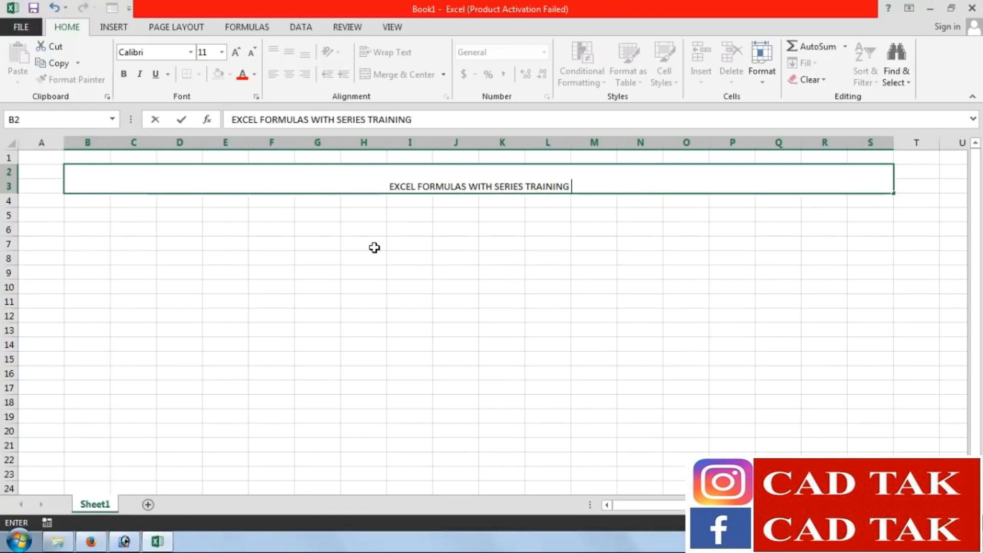
type(" | F")
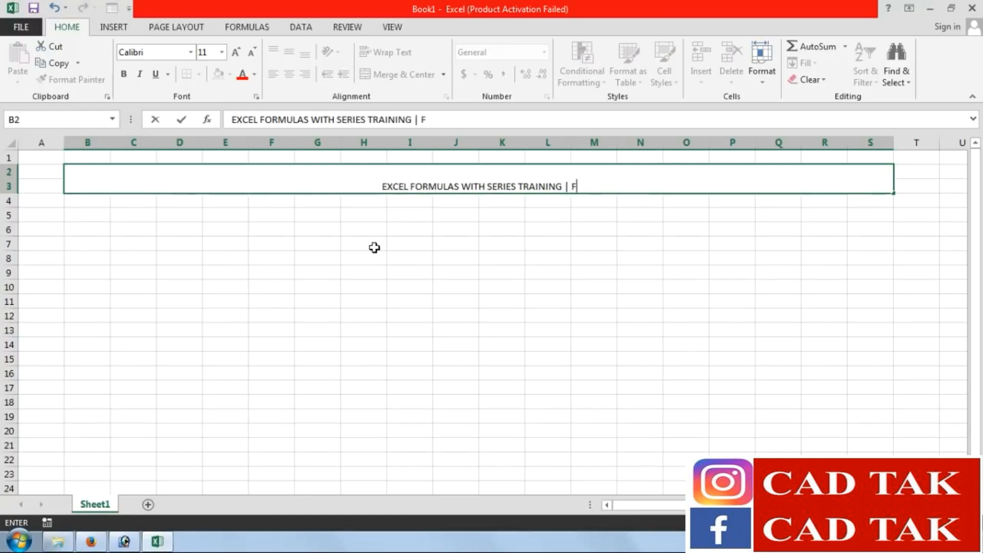
type("INACIA")
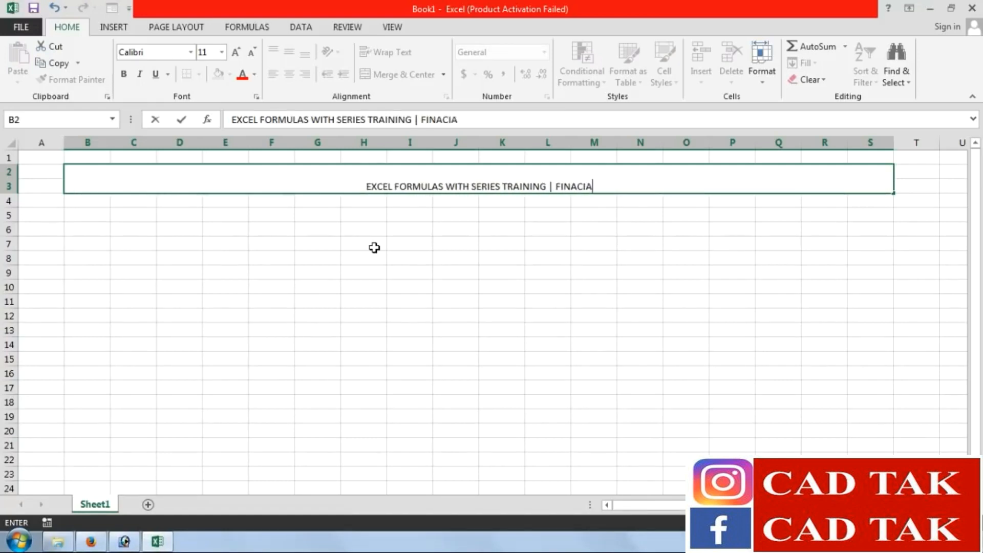
type("L FORMUL")
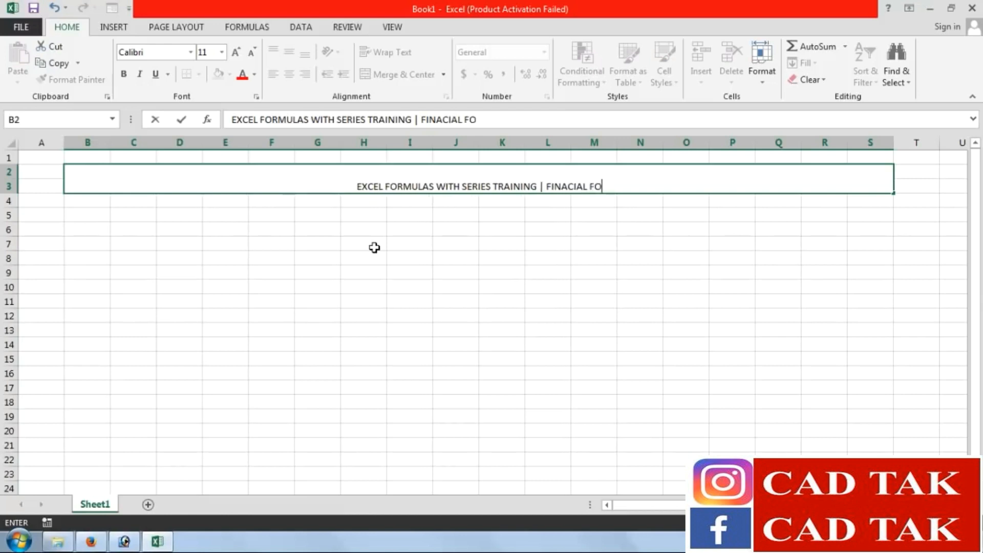
type("SA")
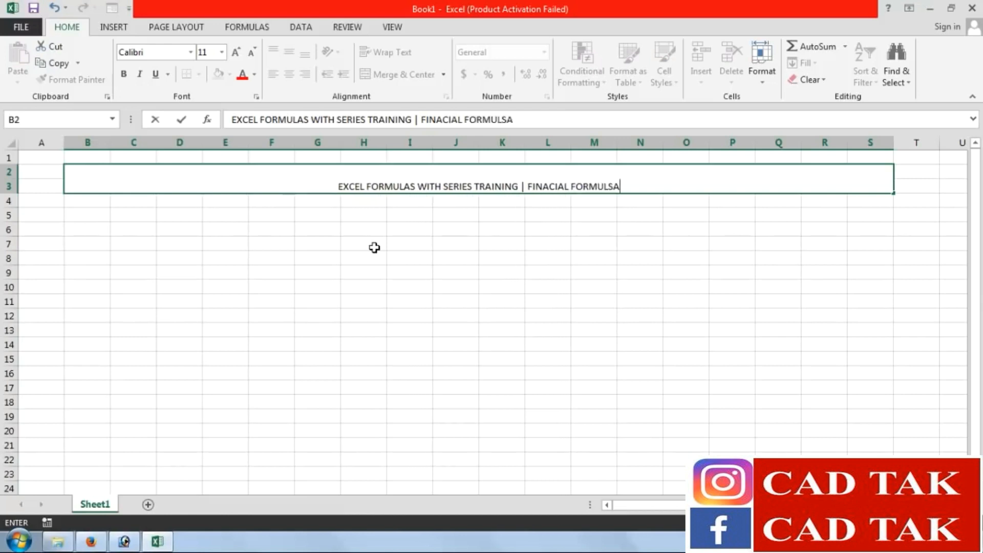
key("BackSpace")
key("BackSpace")
type("A SERIE")
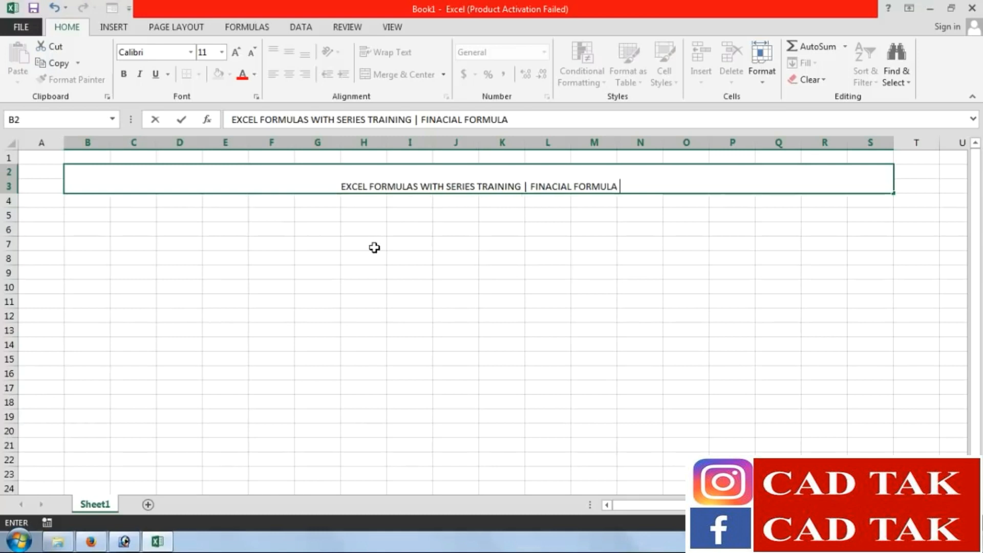
type("S")
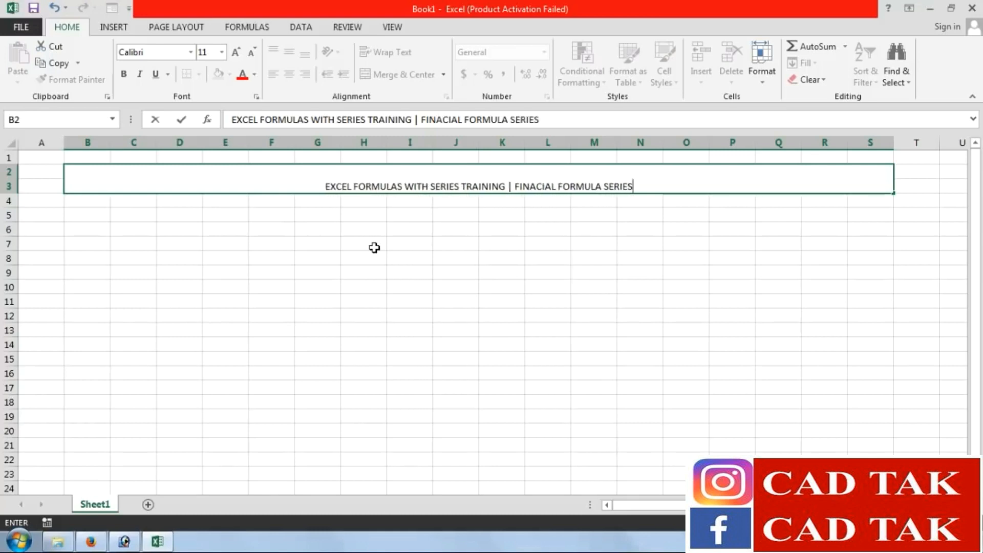
type(" |")
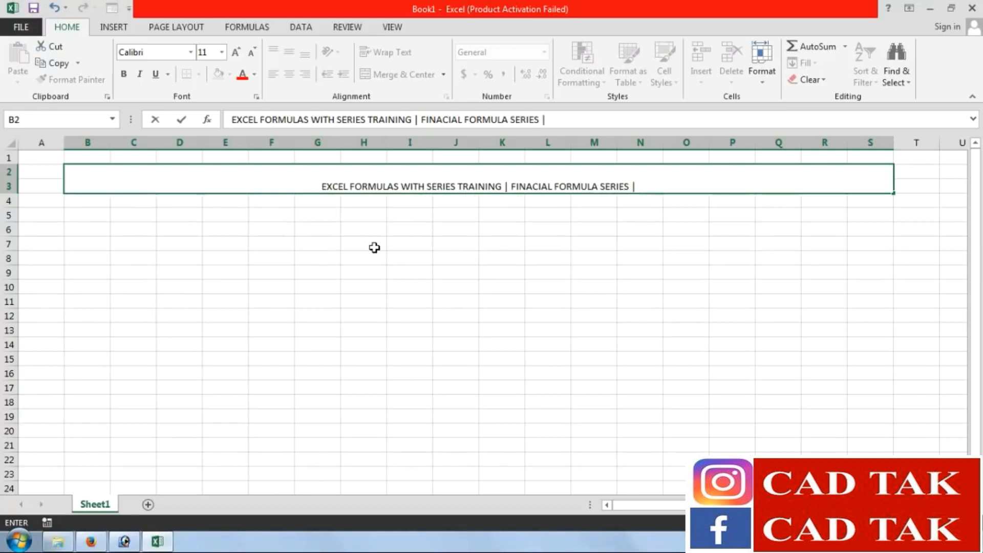
type(" P")
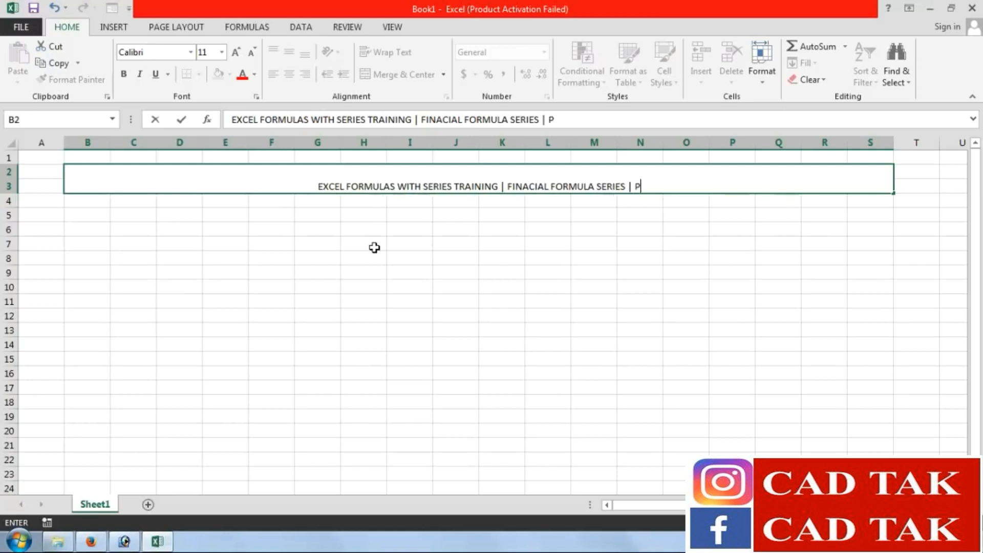
type("- 01")
key("Return")
Middle-align the title vertically in the merged cell and enlarge its font to size 20
left_click(351, 169)
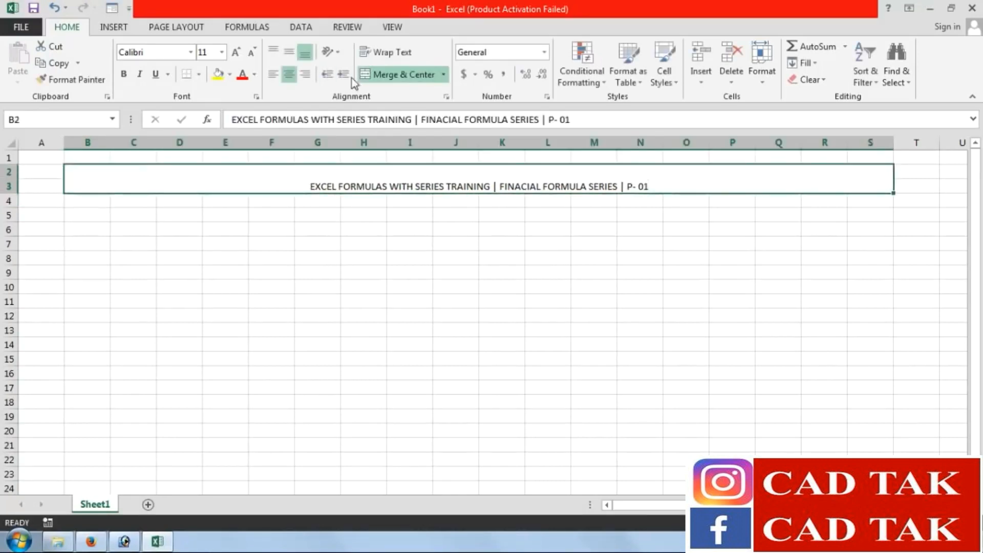
left_click(289, 51)
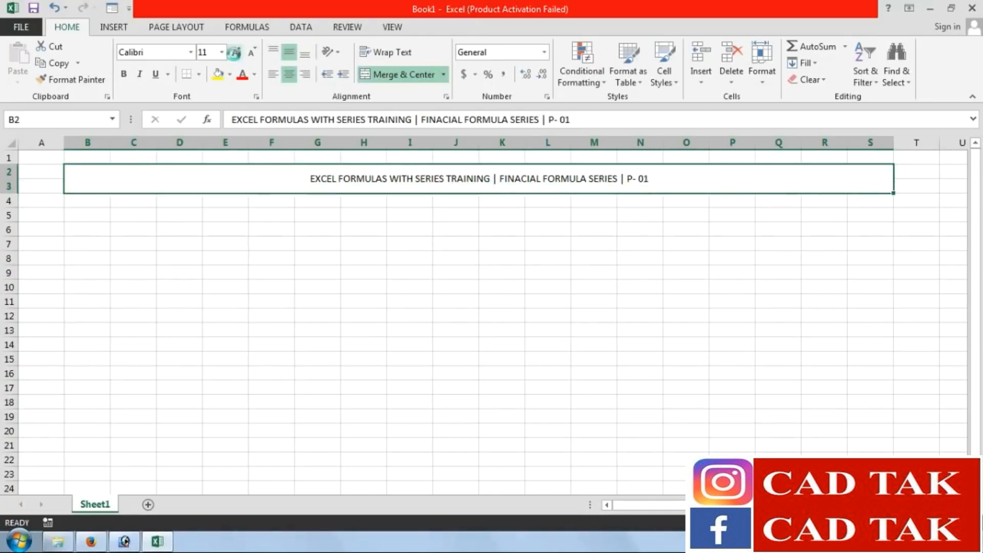
left_click(236, 51)
left_click(236, 51)
left_click(235, 51)
left_click(235, 50)
left_click(235, 50)
left_click(235, 50)
left_click(235, 51)
double_click(251, 55)
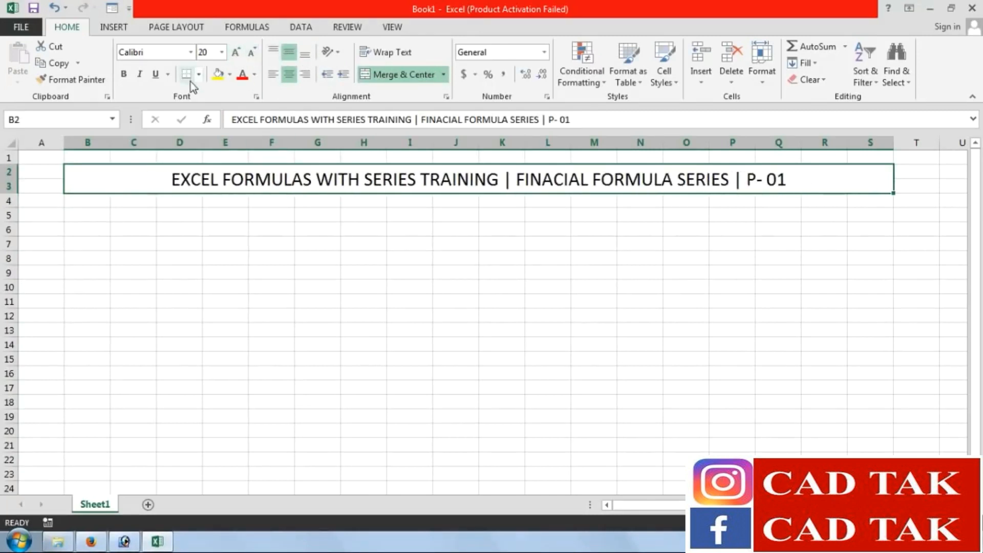
Give the title cell a black fill and white bold text
left_click(229, 74)
left_click(230, 103)
left_click(254, 74)
left_click(243, 124)
left_click(310, 241)
left_click(836, 235)
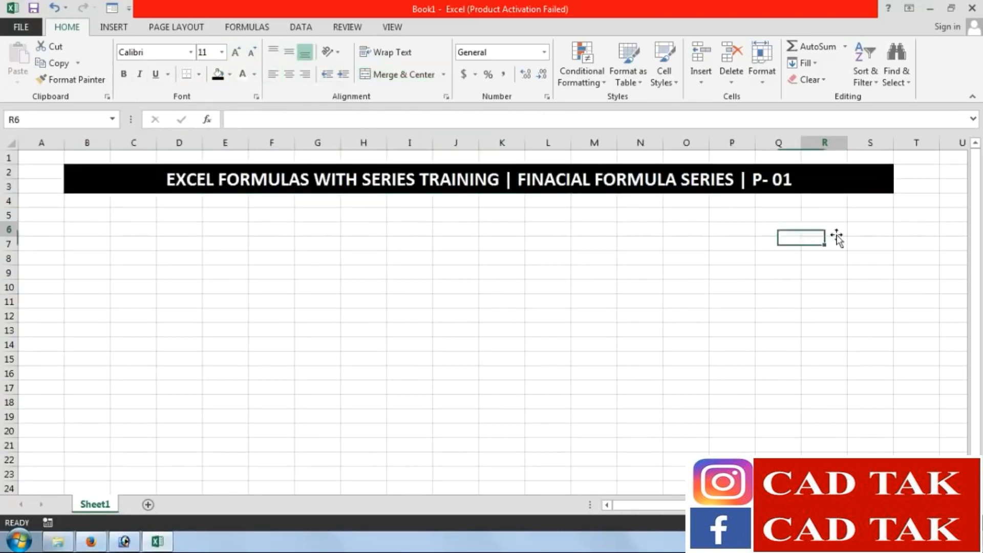
Increase the font size of the title in the merged cell by one more step
left_click(476, 176)
left_click(236, 51)
left_click(271, 272)
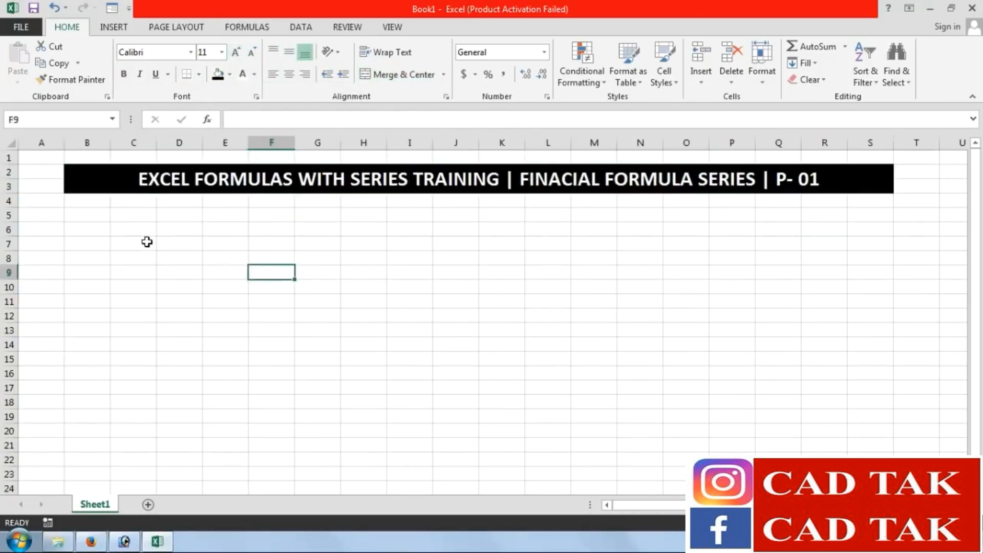
left_click(147, 242)
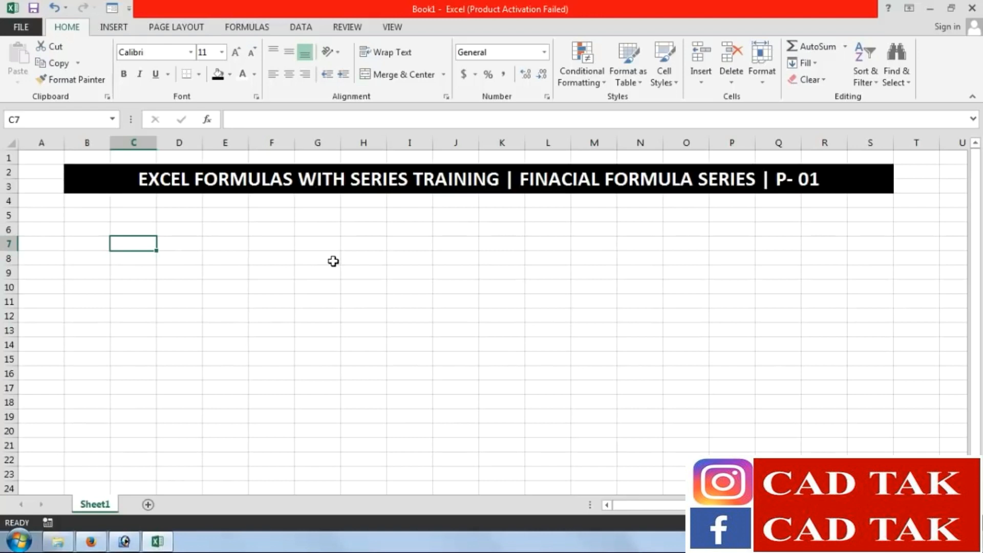
left_click(313, 258)
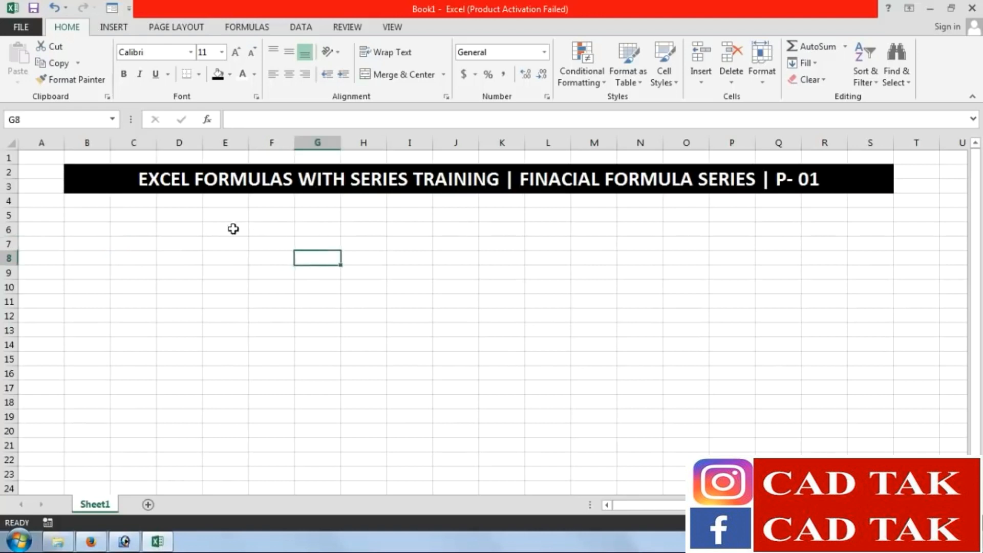
Enter the headers S.NO. in B5 and FORMULAS in C5, with serial numbers 1 and 2 below in B6:B7
left_click(100, 218)
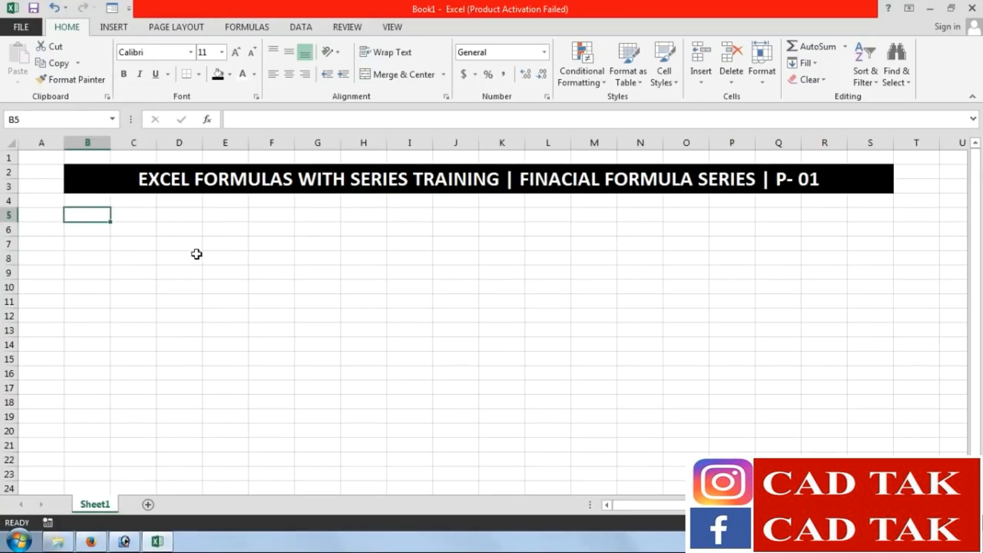
type("S.NO.")
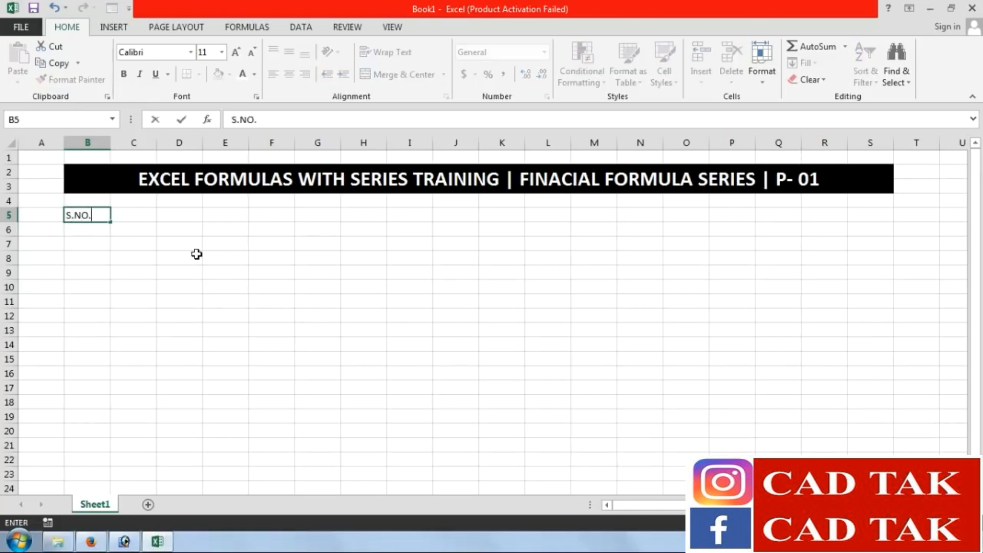
key("Tab")
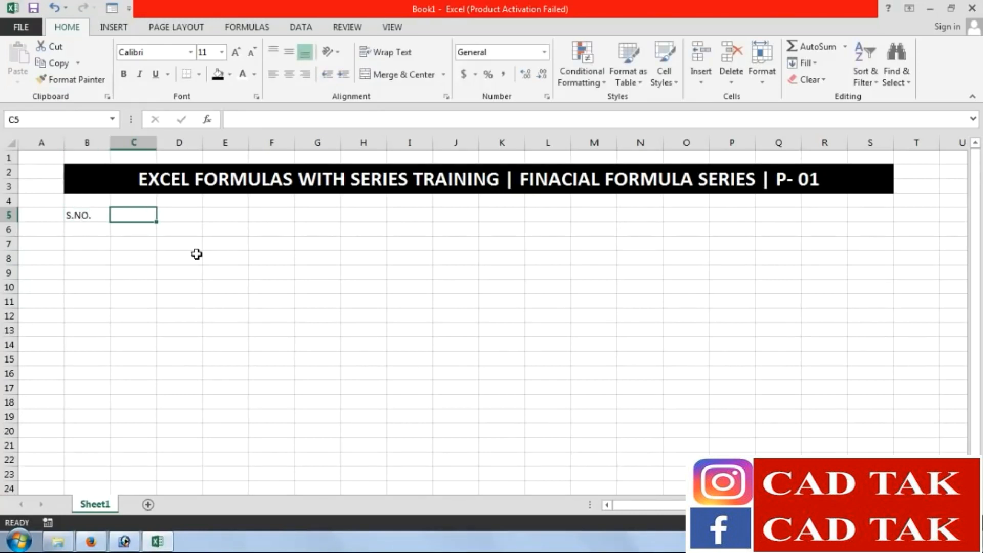
type("FORMU")
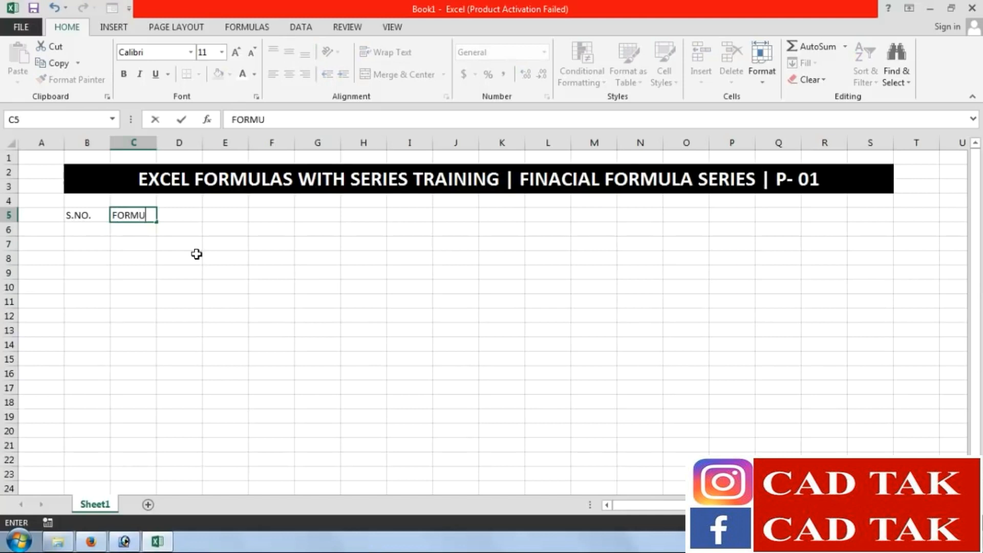
type("LAS")
key("Return")
type("1")
key("Return")
type("2")
Widen column C to fit the FORMULAS header and enter ACCRINT in C6
left_click(132, 229)
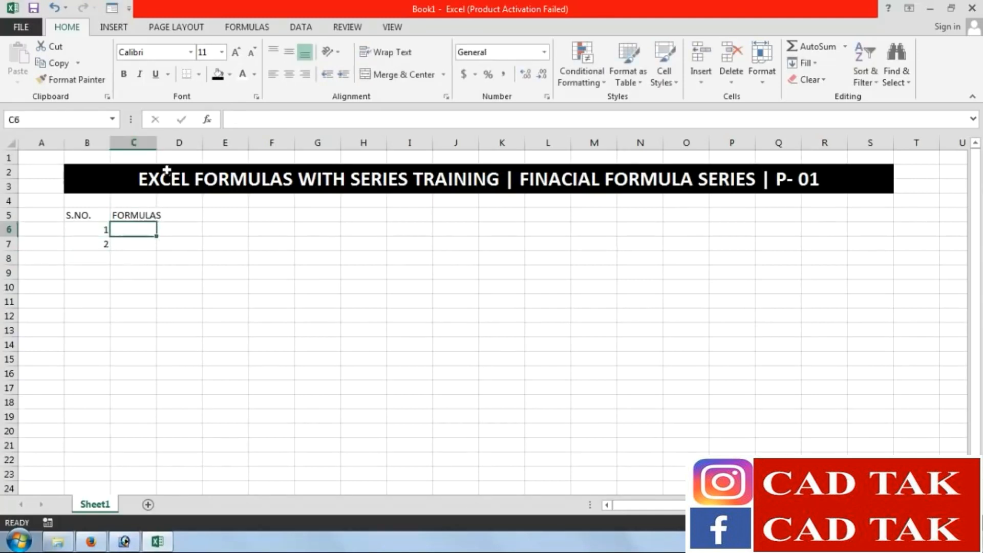
left_click_drag(154, 146, 179, 146)
type("A")
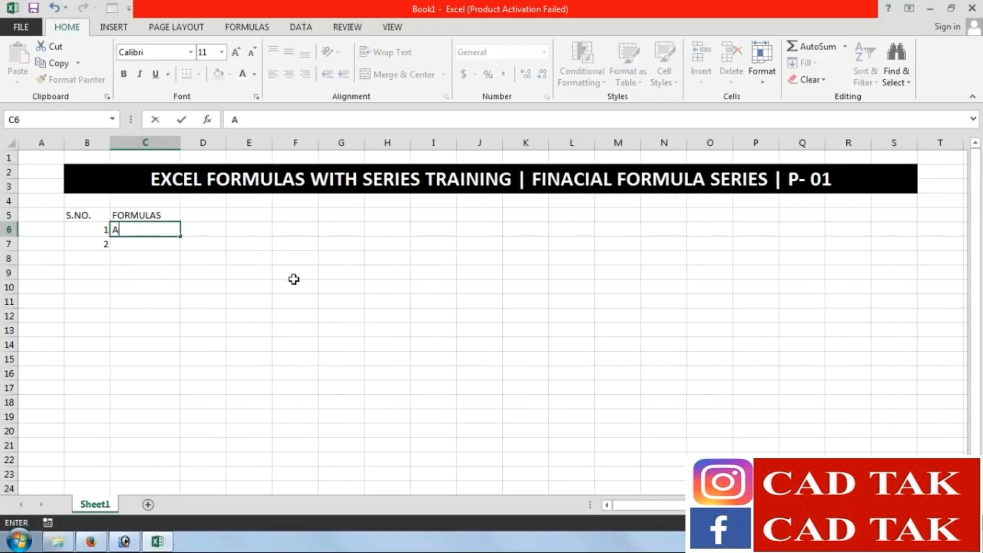
type("CCRINT")
key("Return")
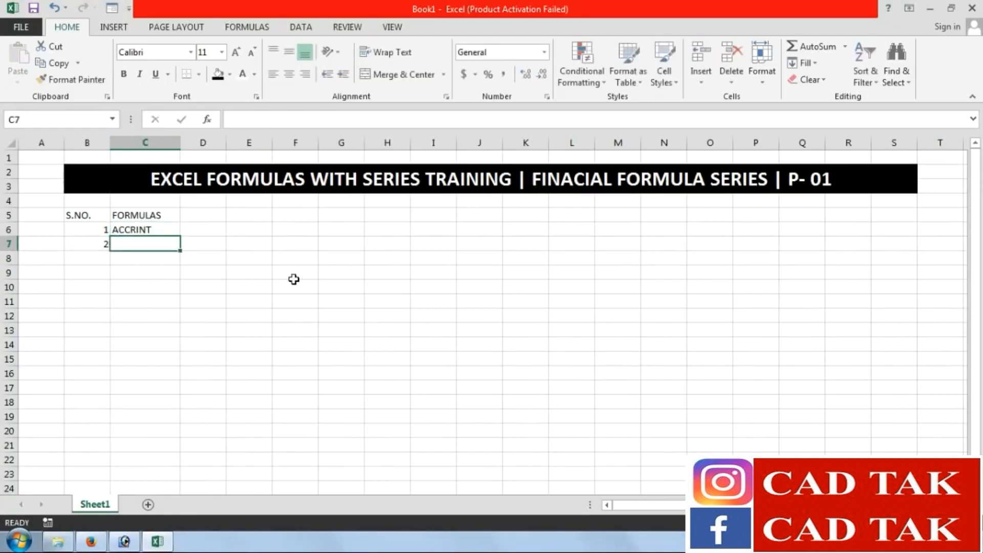
Fill ACCRINT down into C7 and edit that entry to ACCRINTM
key("ctrl+d")
key("F2")
type("M")
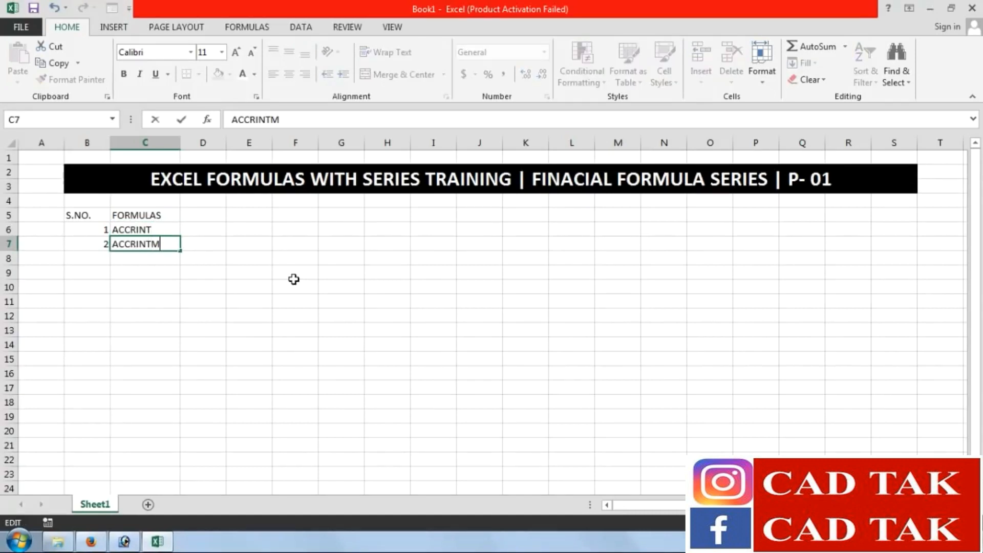
key("Return")
left_click(217, 289)
Format the header cells B5:C5 with a black fill and white bold text
left_click(98, 217)
left_click_drag(97, 217, 153, 217)
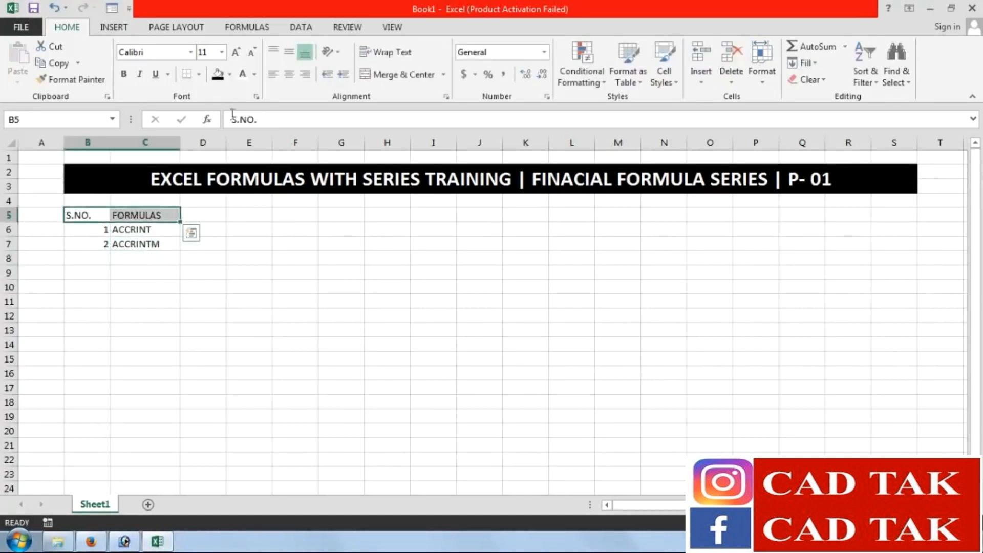
left_click(217, 73)
left_click(243, 73)
left_click(173, 274)
left_click_drag(87, 216, 128, 243)
left_click(124, 74)
left_click(201, 329)
Apply all borders to the table B5:C7 and center its contents horizontally
left_click(199, 74)
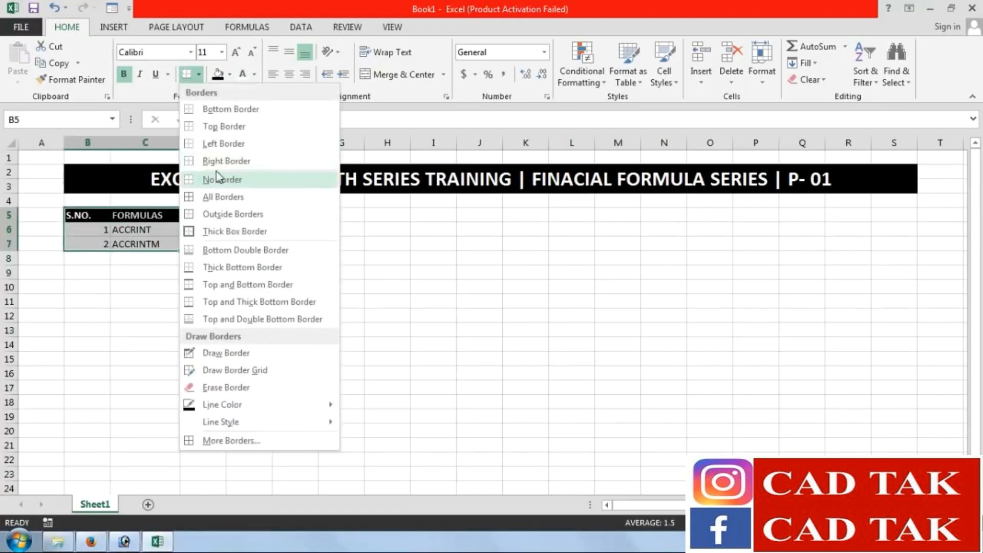
left_click(223, 196)
left_click(328, 287)
left_click_drag(97, 213, 136, 246)
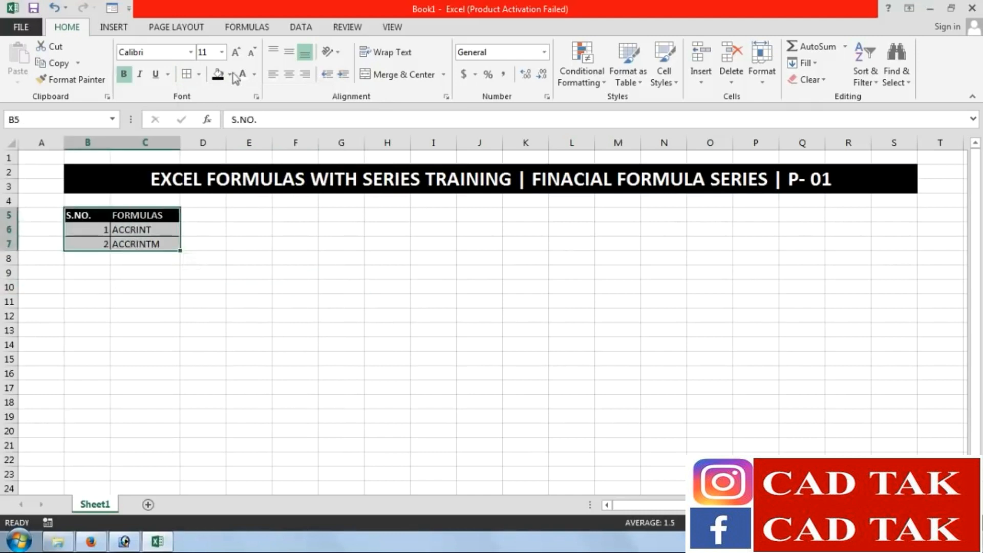
left_click(288, 74)
left_click(297, 387)
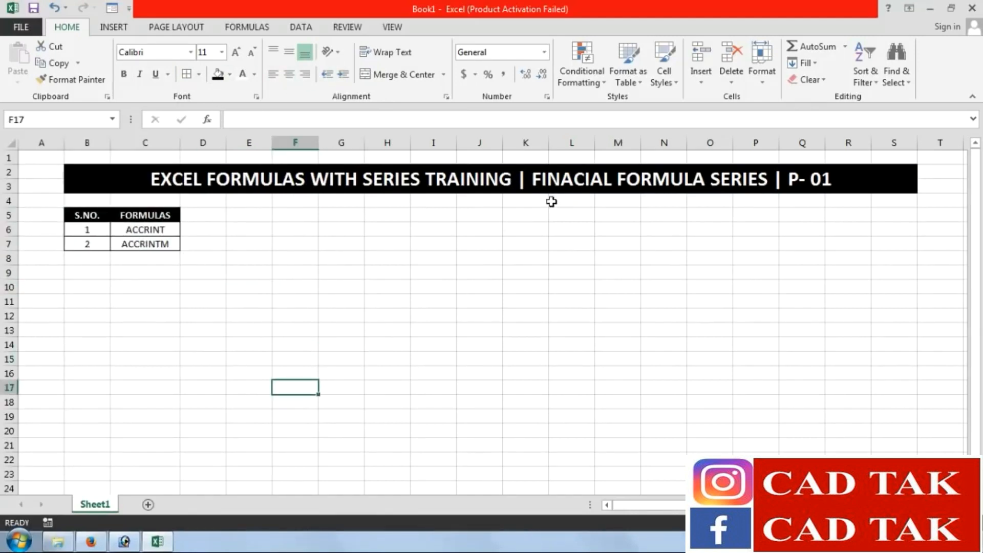
Correct the misspelled word in the title banner to FINANCIAL
double_click(574, 179)
type("N")
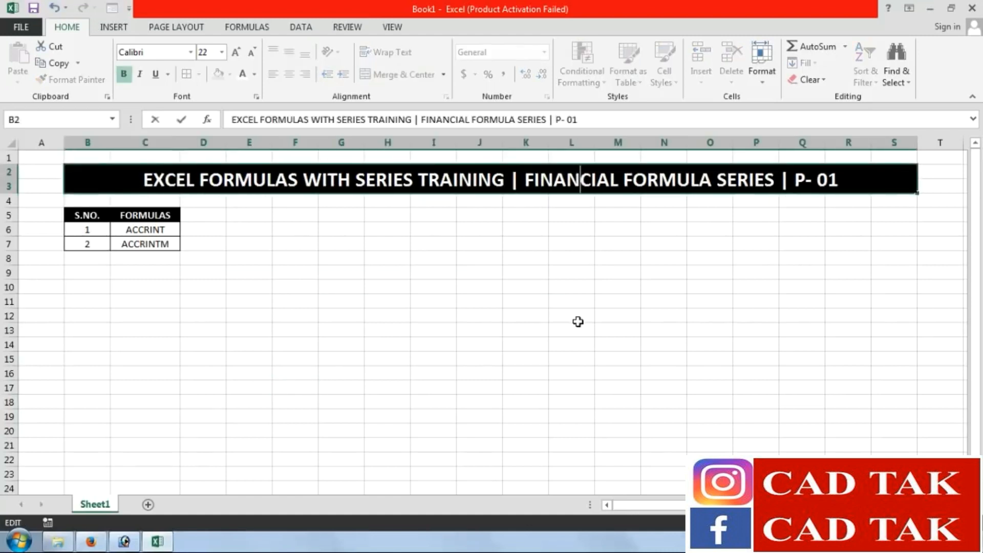
key("Return")
left_click(566, 281)
left_click(261, 288)
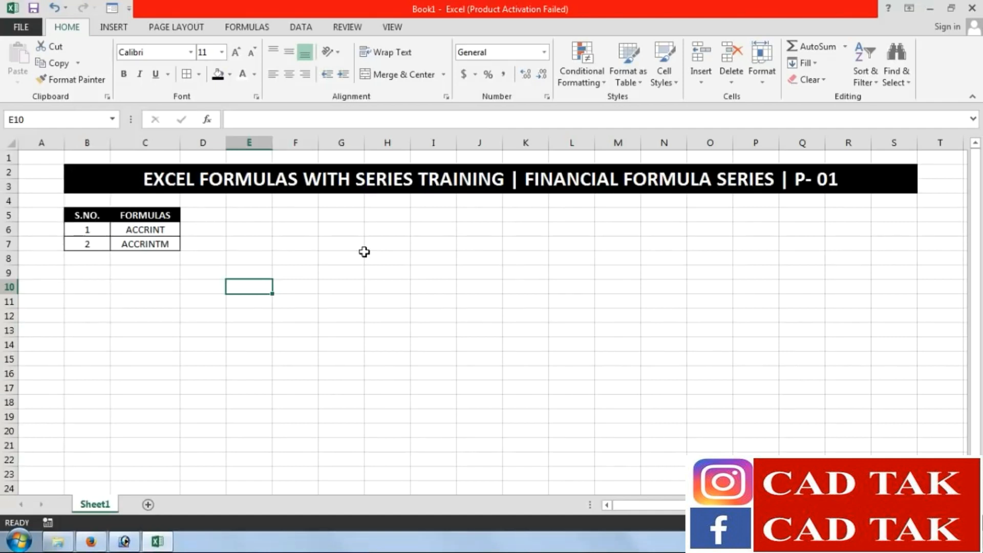
left_click(176, 231)
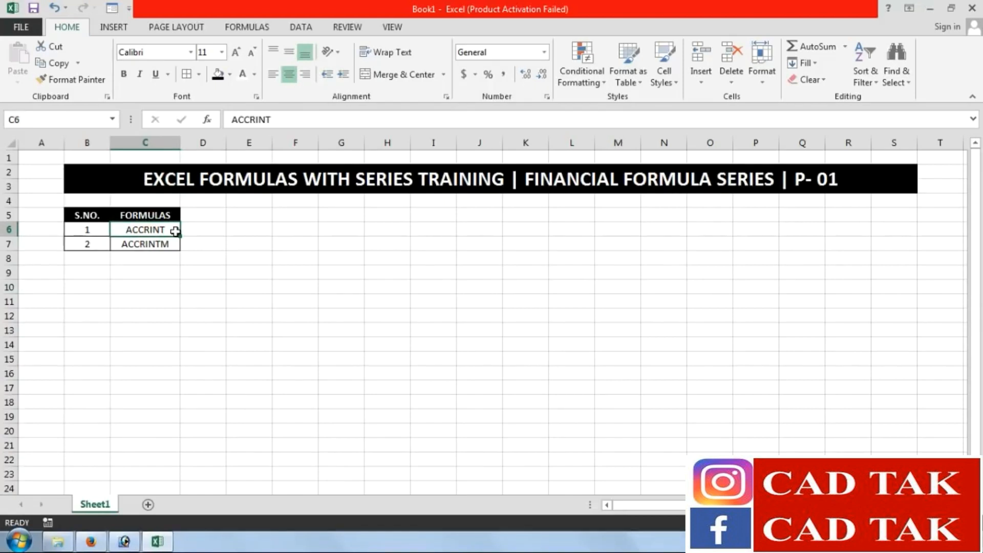
left_click(167, 244)
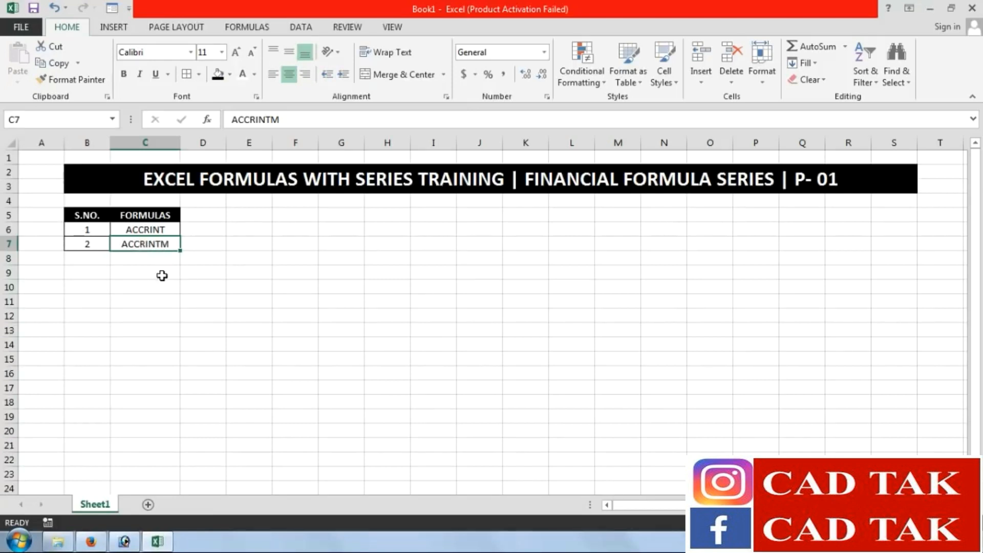
left_click(324, 373)
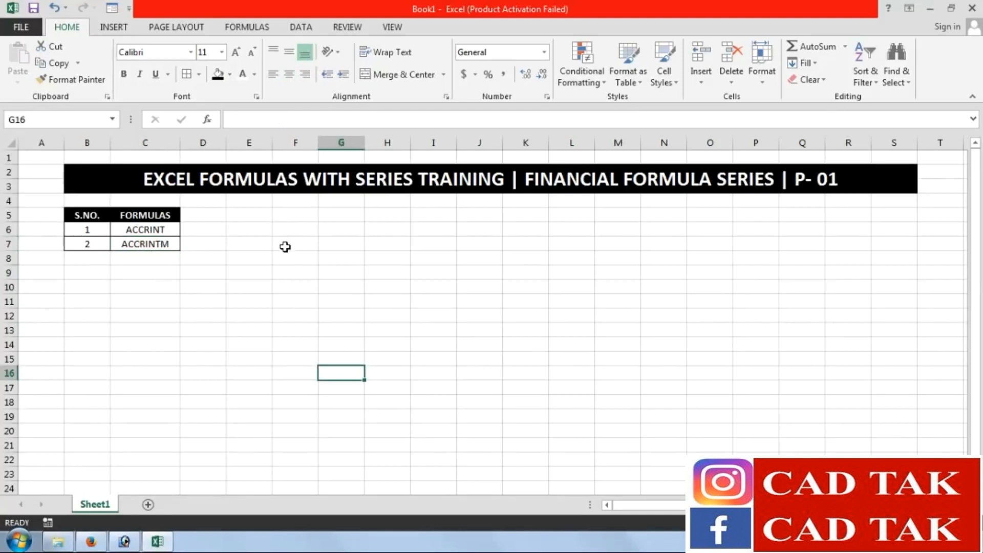
left_click(258, 215)
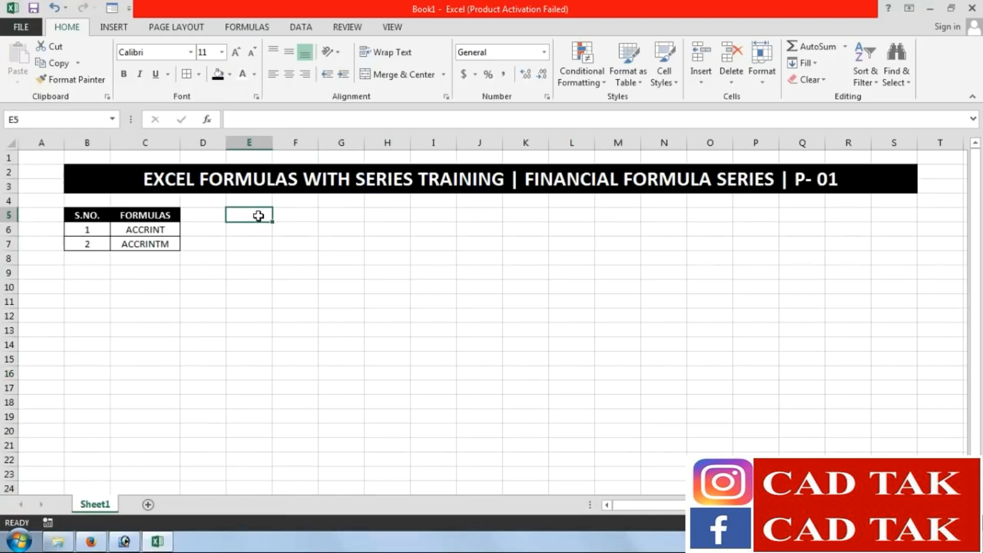
left_click(485, 246)
left_click(341, 228)
left_click(261, 219)
Start an ACCRINT formula in K6 to examine its arguments, and discard the entry
left_click(517, 229)
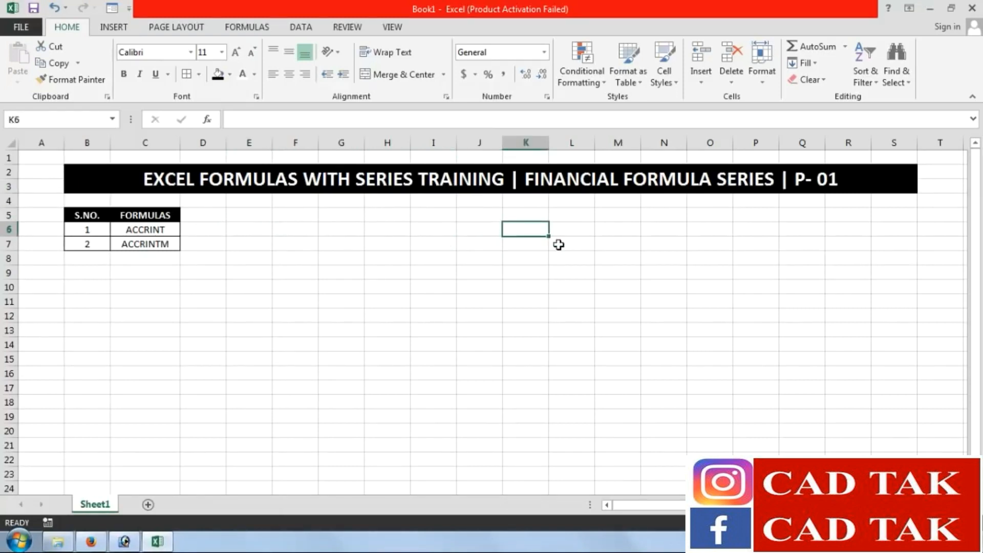
type("=ACCRINT")
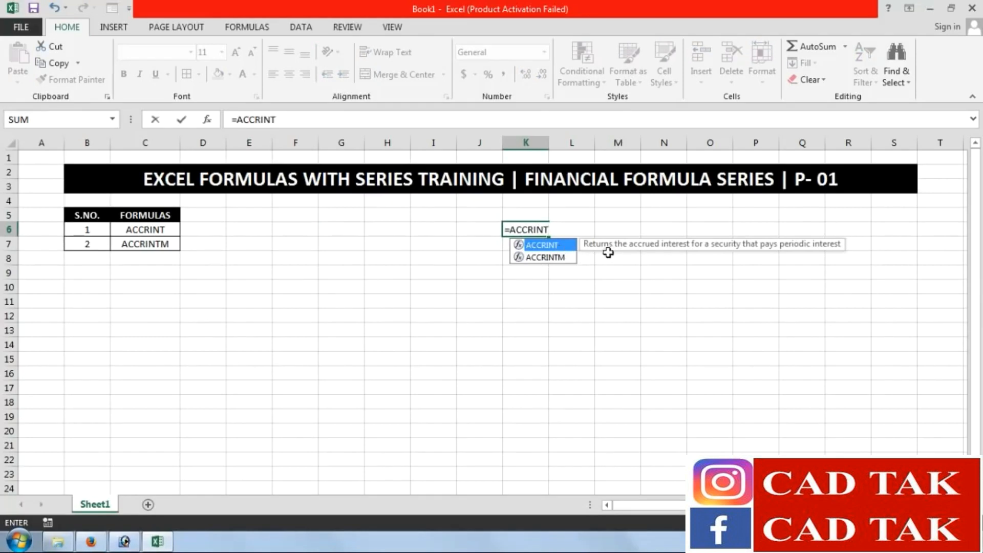
type("(")
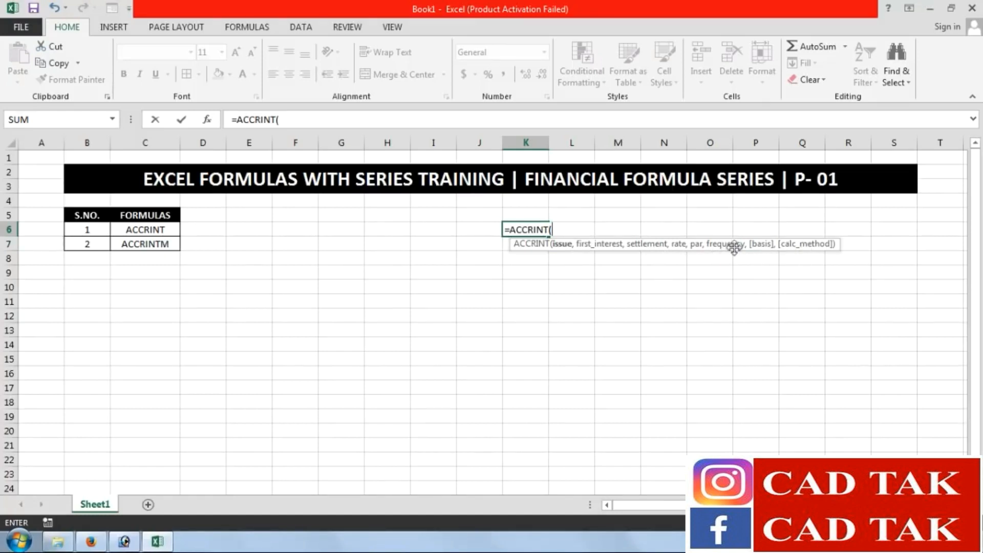
left_click_drag(560, 232, 417, 246)
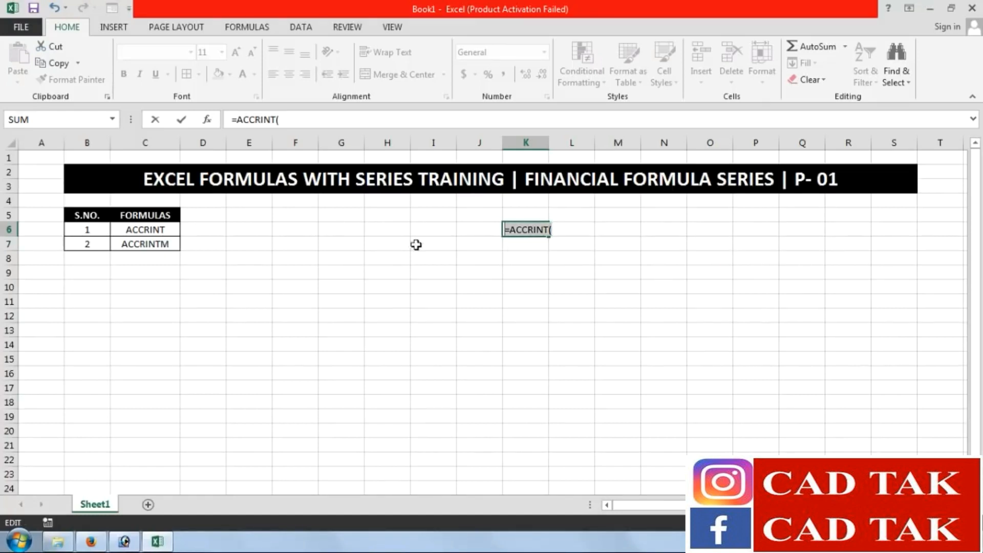
key("Escape")
key("Down")
left_click(534, 317)
left_click(391, 276)
left_click(238, 218)
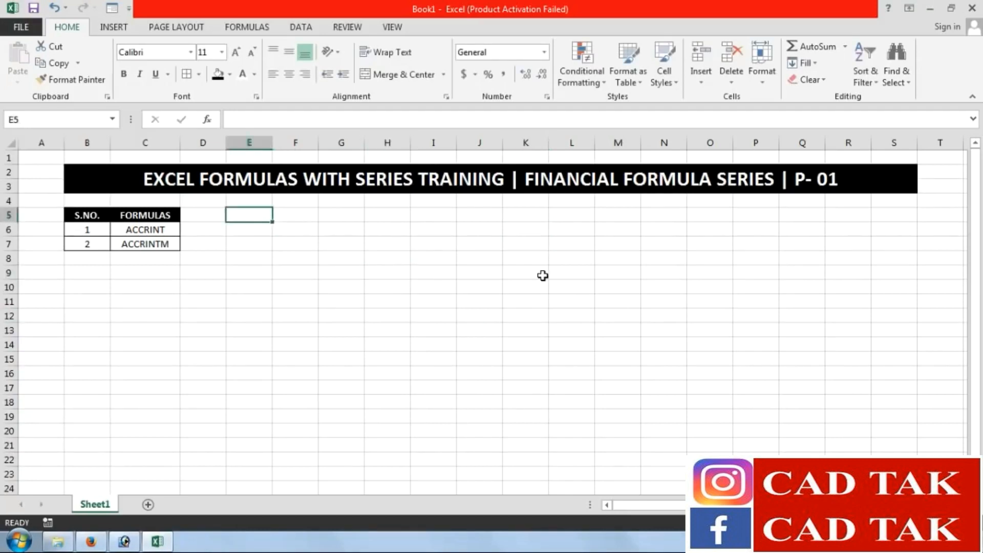
left_click(282, 243)
left_click(242, 219)
left_click(204, 256)
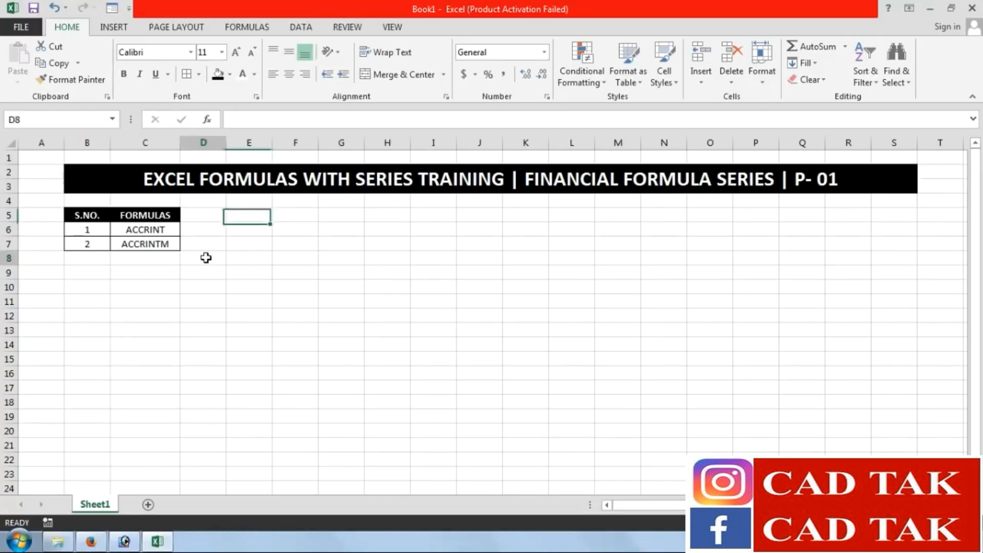
Enter the headers DESCRIPTIONS in E5 and VALUE in F5, and widen column E to fit its header
left_click(248, 215)
type("DE")
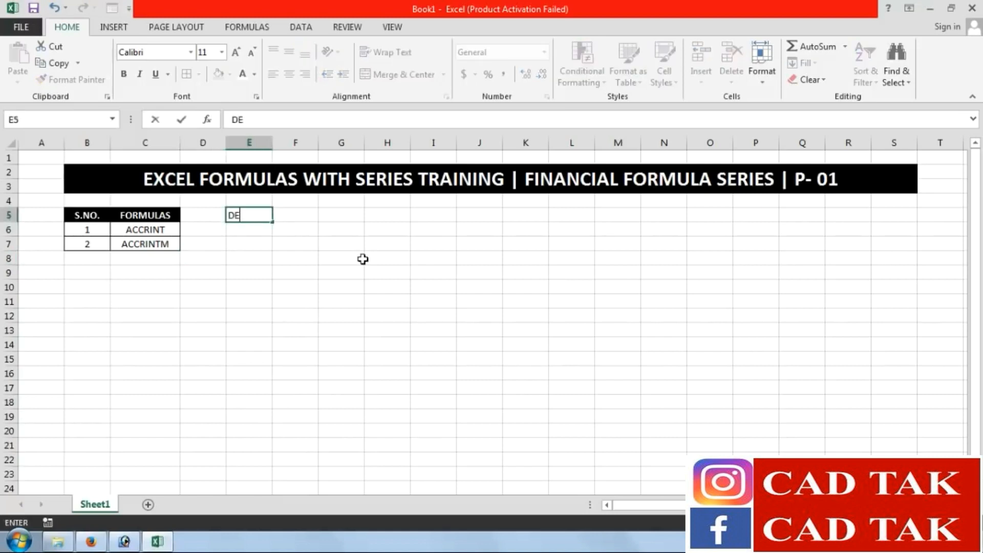
type("SCRIPTIONS")
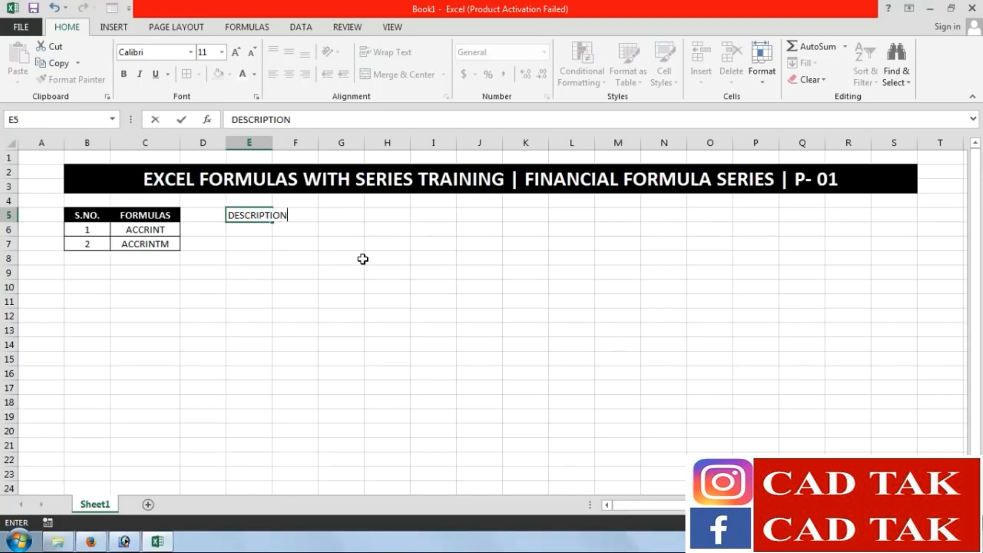
key("Tab")
type("VALUE")
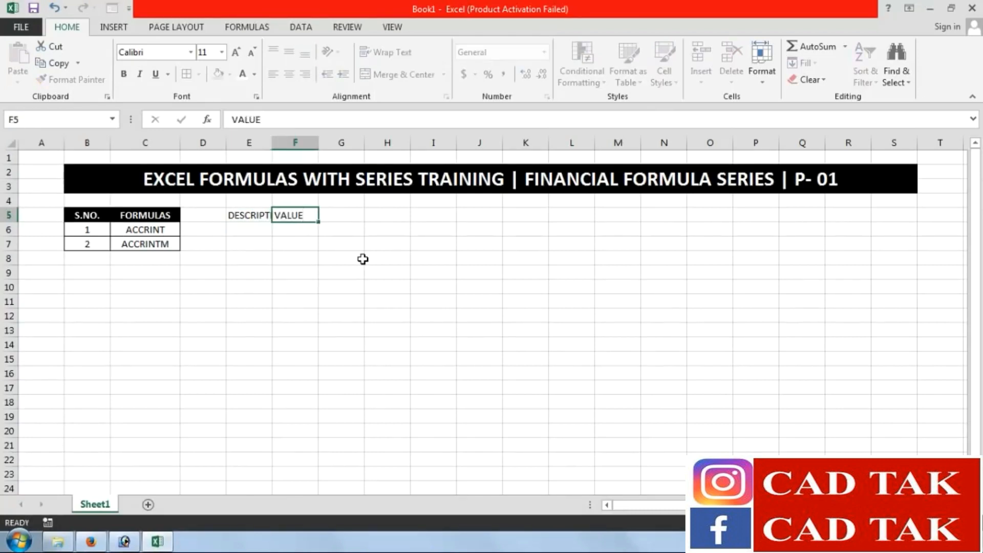
key("Return")
double_click(272, 142)
Enter the label Issue Date in E6 and the date 11/1/2017 in F6
key("Left")
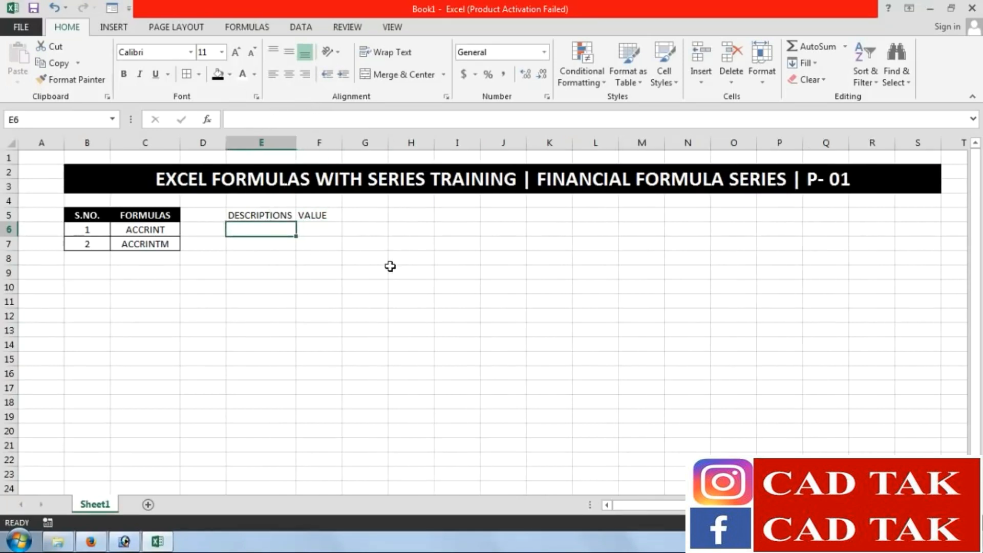
type("Issue")
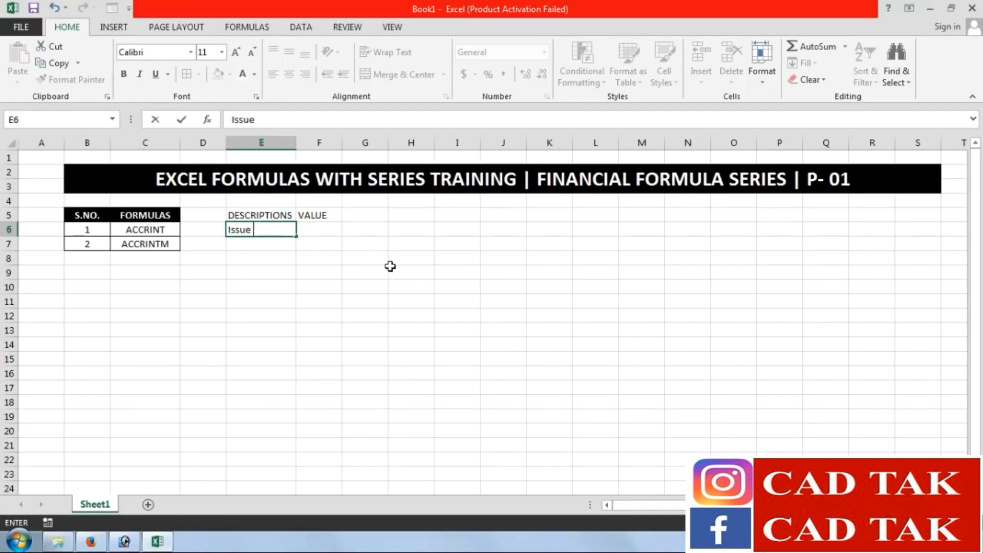
type(" Date")
key("Tab")
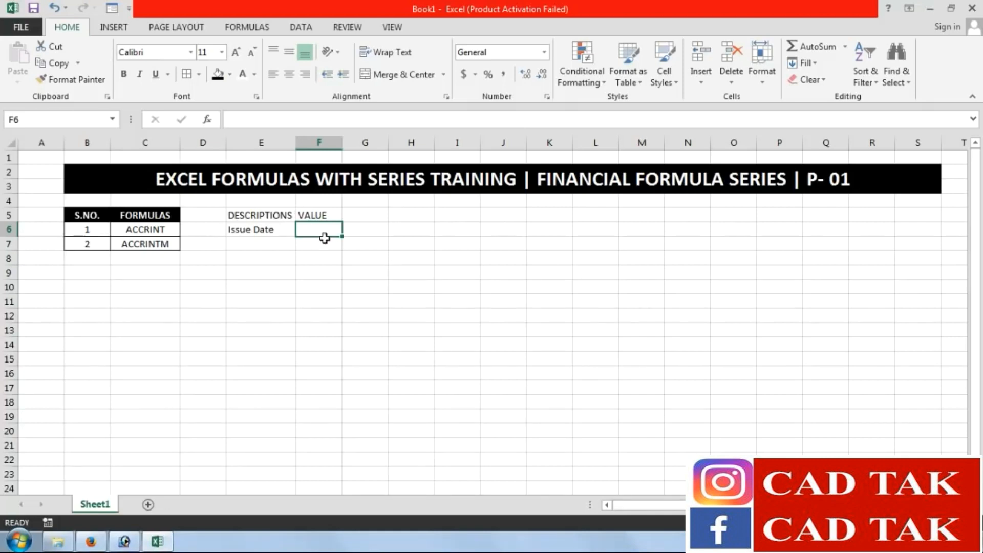
type("1")
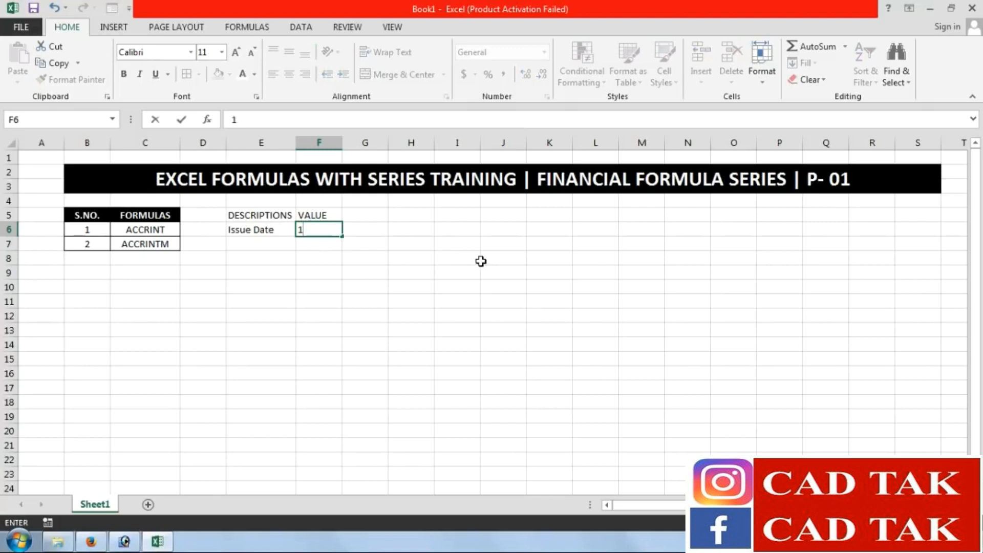
key("BackSpace")
type("11/12")
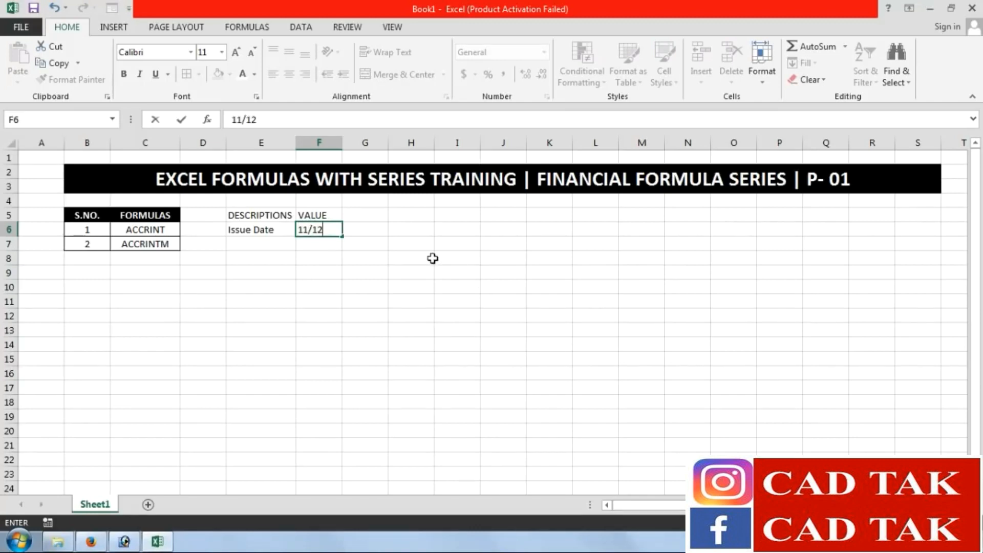
key("BackSpace")
key("BackSpace")
key("BackSpace")
type("/")
key("BackSpace")
type("/1/2017")
key("Return")
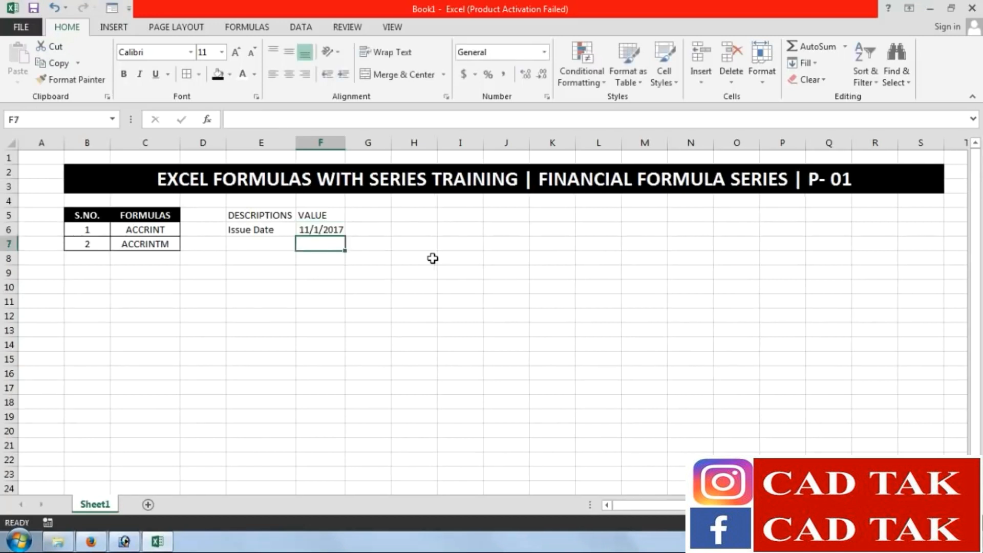
Add a First Interest Date row in E7:F7 with the date filled down from F6, fitting column E to the label
key("Left")
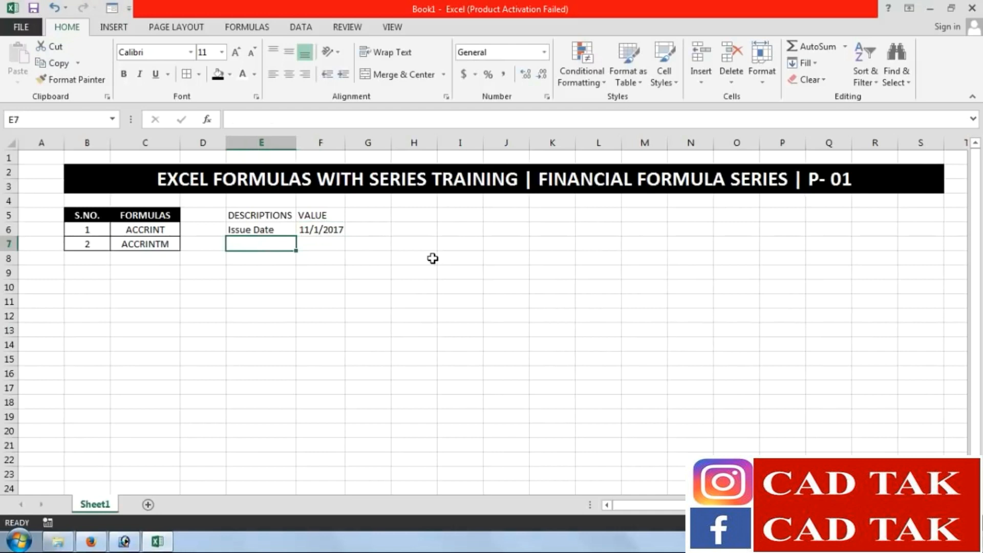
type("First ")
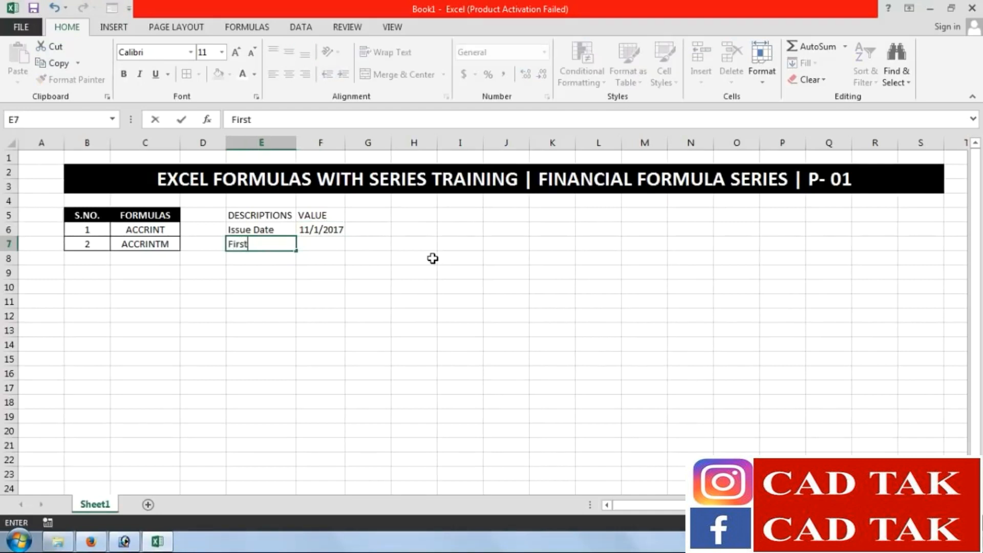
type("Interest ")
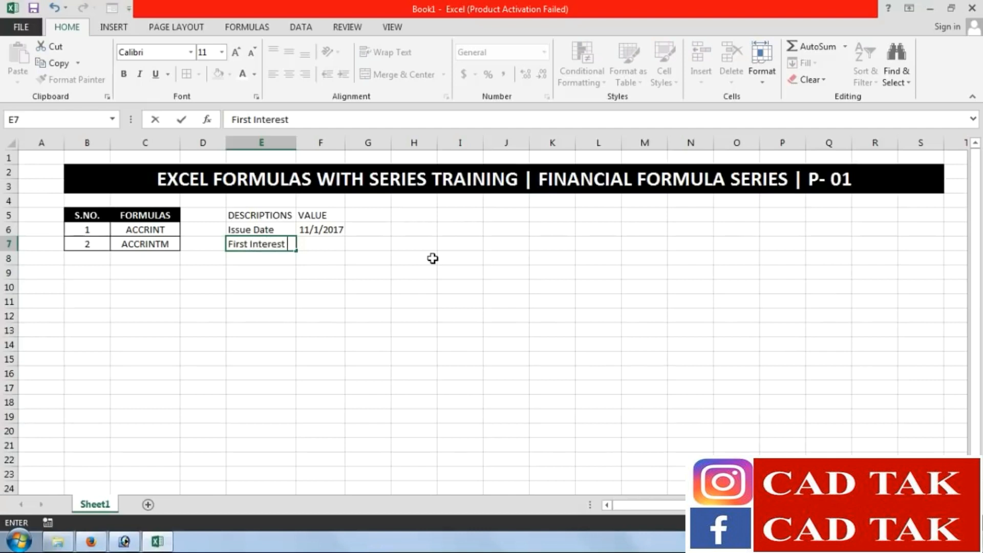
type("Date")
key("Tab")
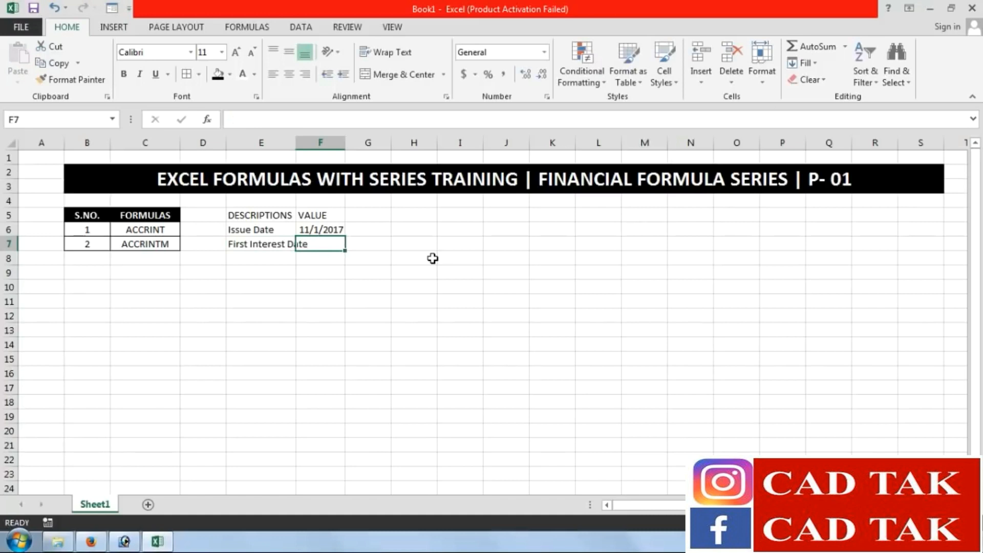
double_click(295, 143)
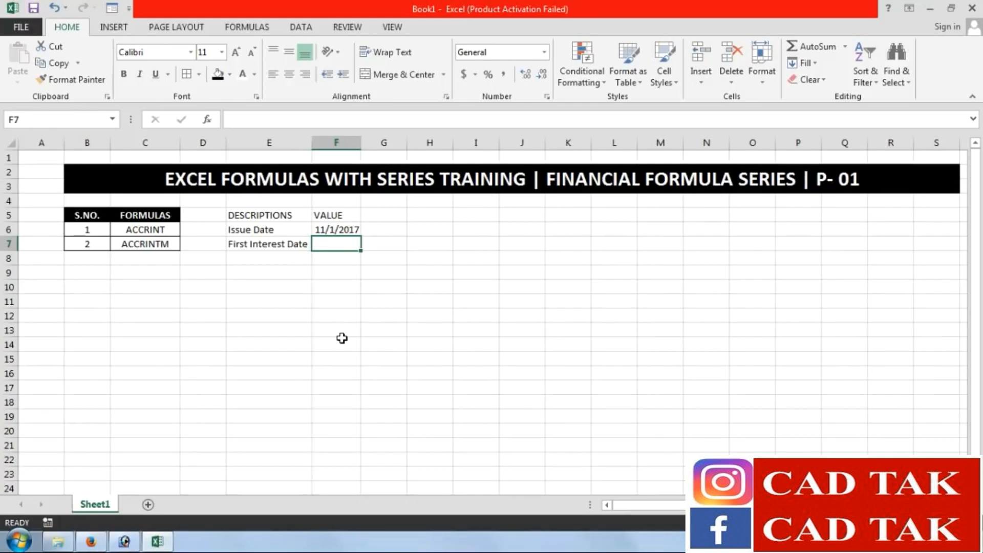
key("ctrl+d")
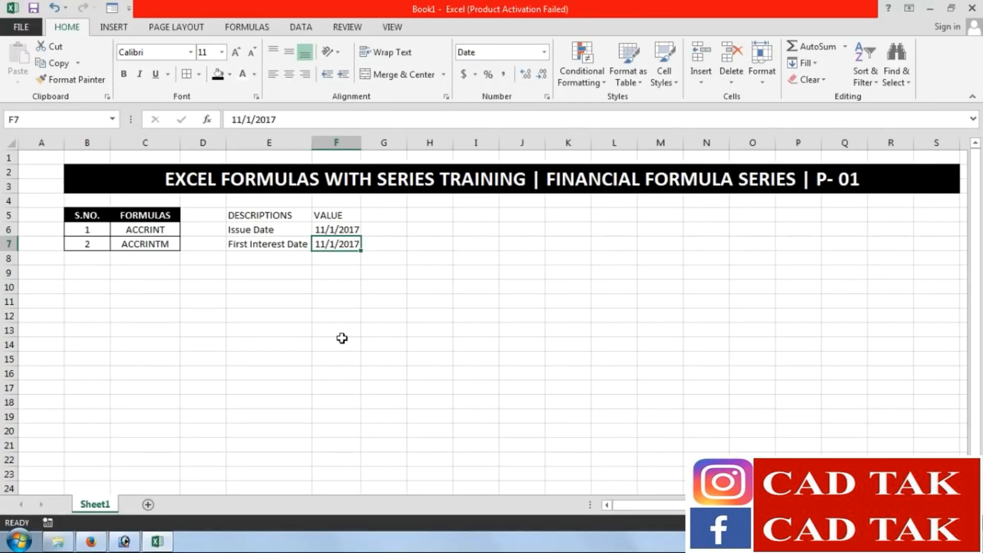
Enter the label Settlement Date in E8 and the date 12/1/2017 in F8
key("Down")
key("Left")
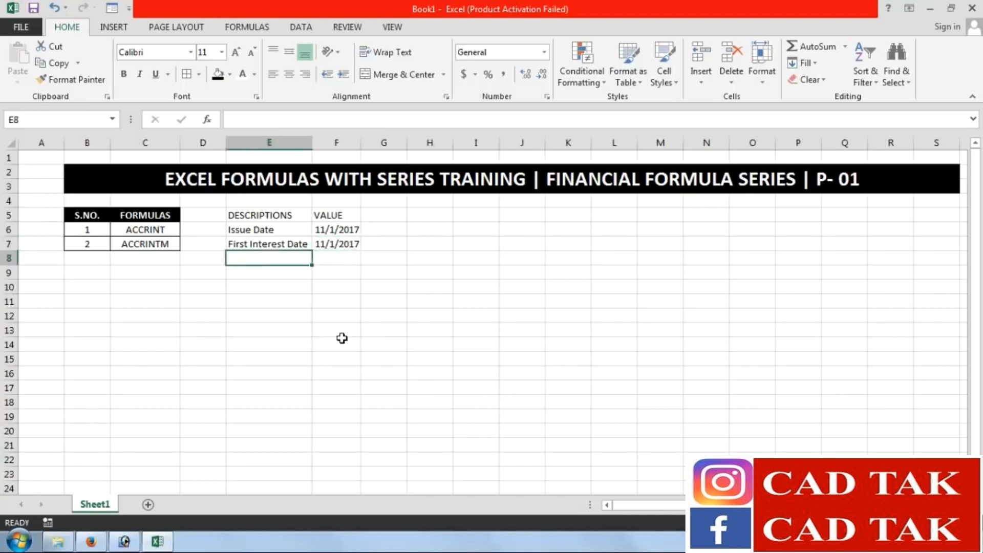
type("Sett")
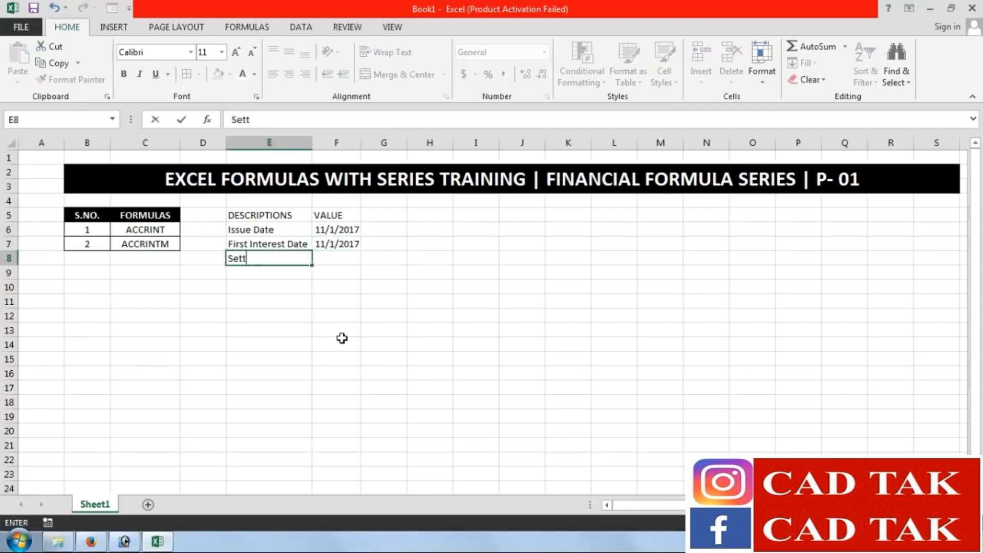
type("lement Date")
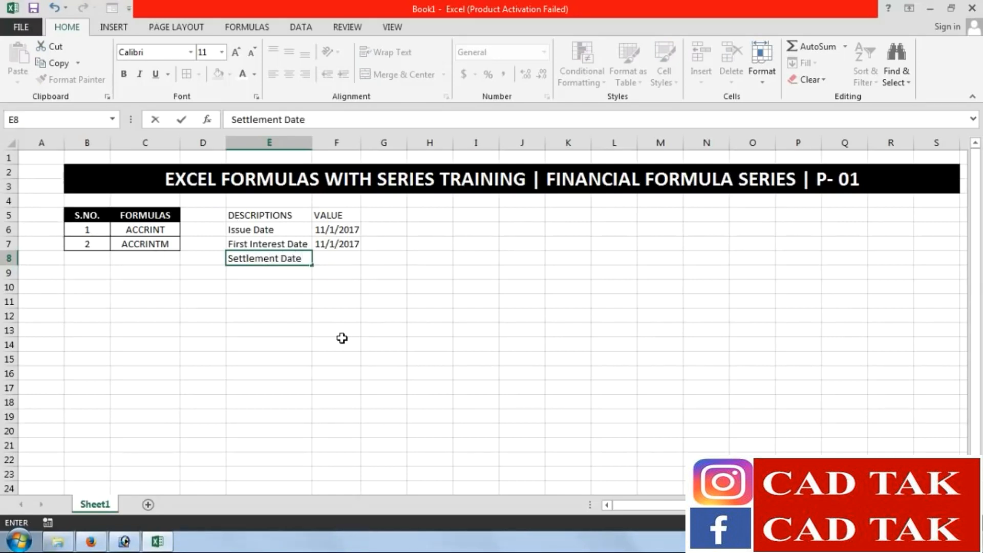
key("Return")
key("Right")
key("Up")
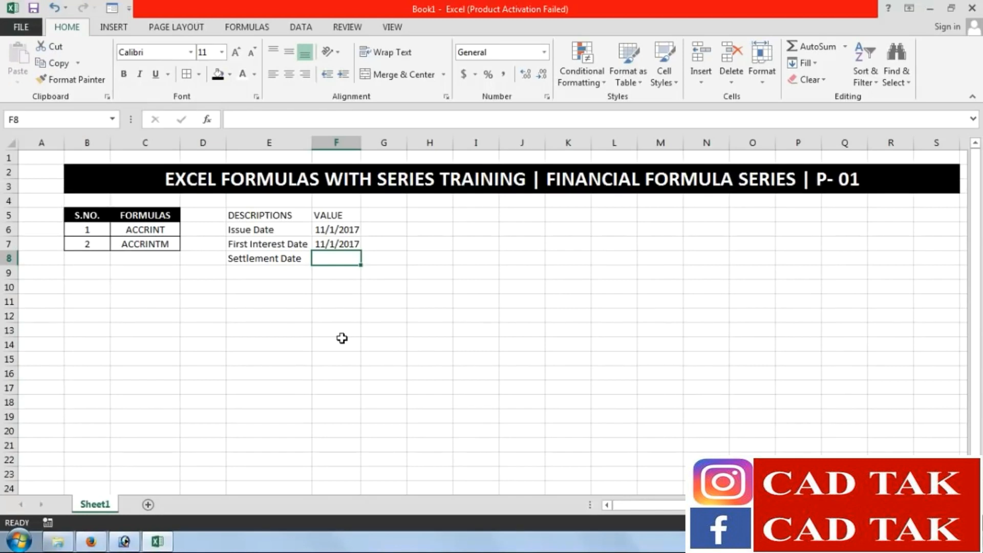
type("12")
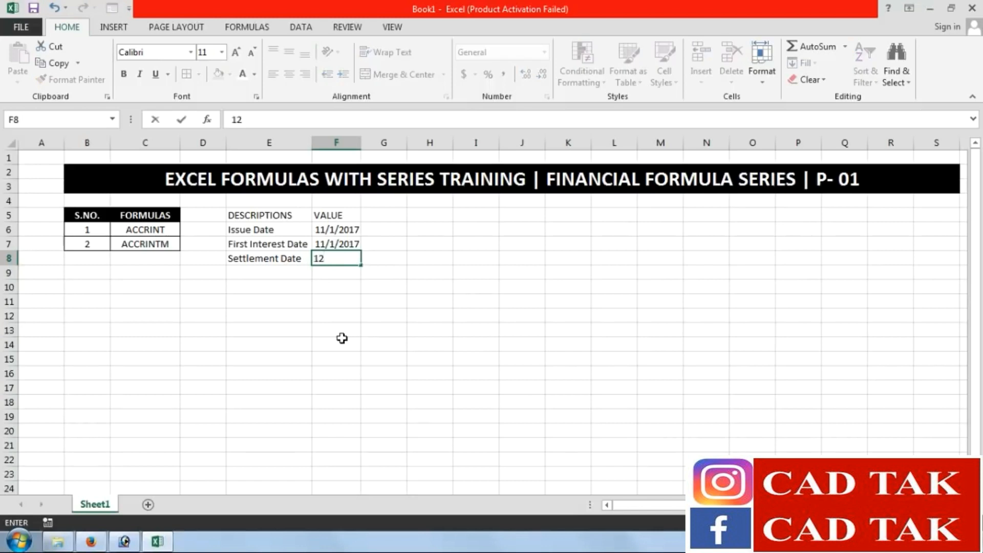
type("/1/2017")
key("Return")
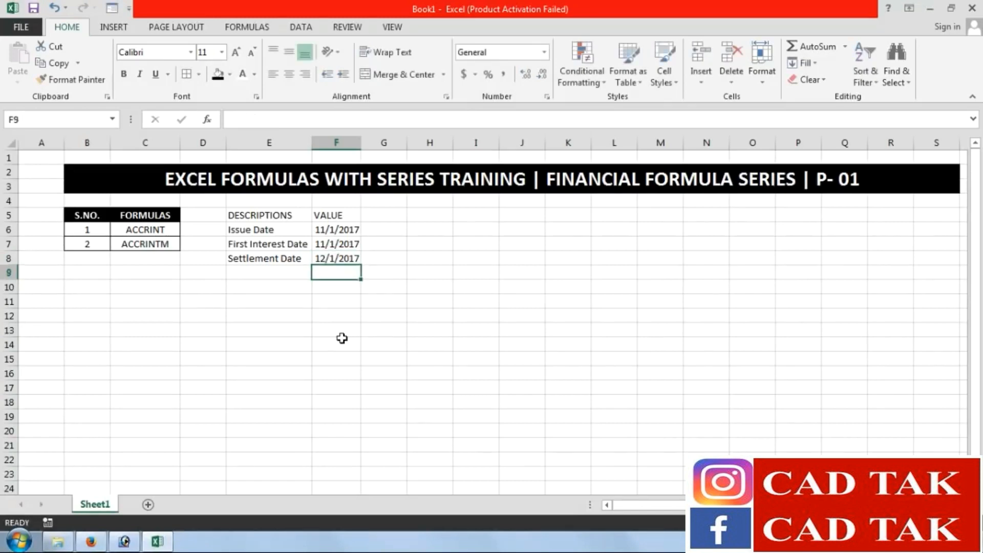
Enter the label Annual Rate in E9 and the value 10% in F9
key("Left")
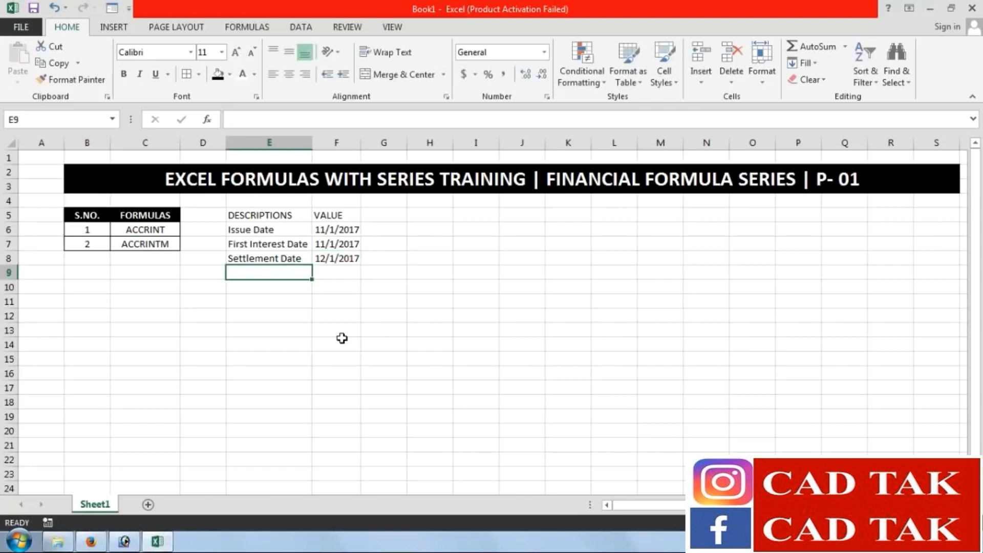
type("annual")
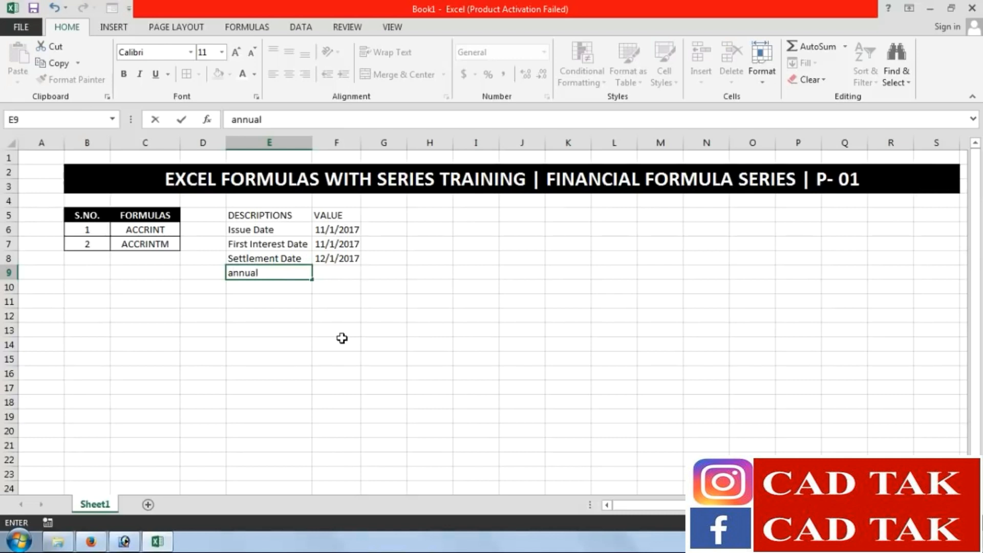
key("BackSpace")
key("BackSpace")
key("BackSpace")
key("BackSpace")
key("BackSpace")
key("BackSpace")
type("Annual Rate")
key("Return")
key("Up")
key("Right")
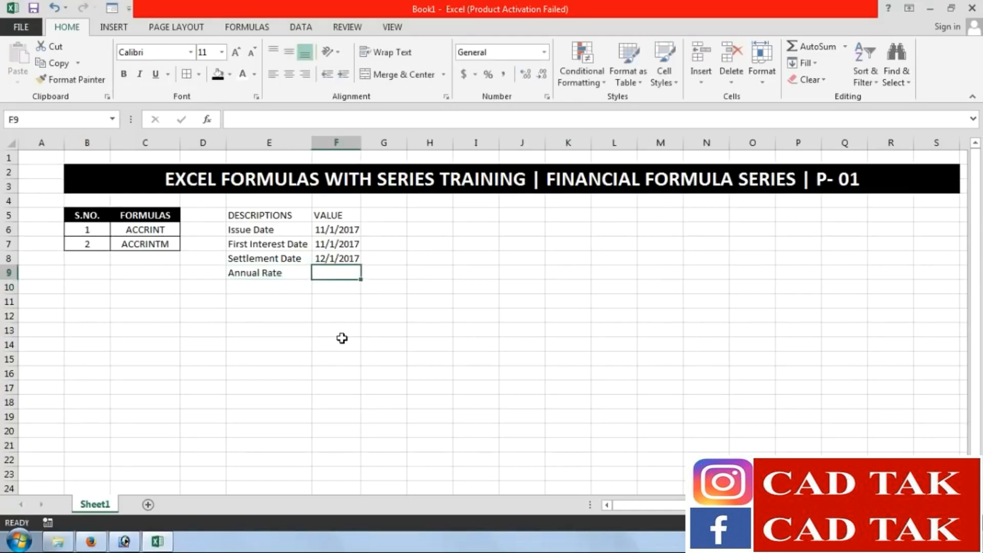
type("10%")
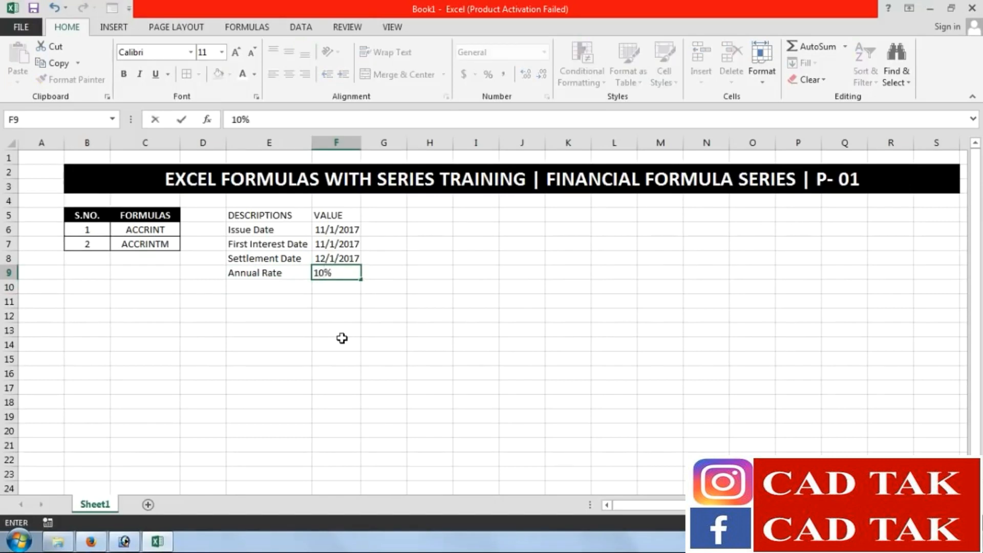
key("Return")
Enter the label Per Value in E10 and the amount 30000 in F10
key("Left")
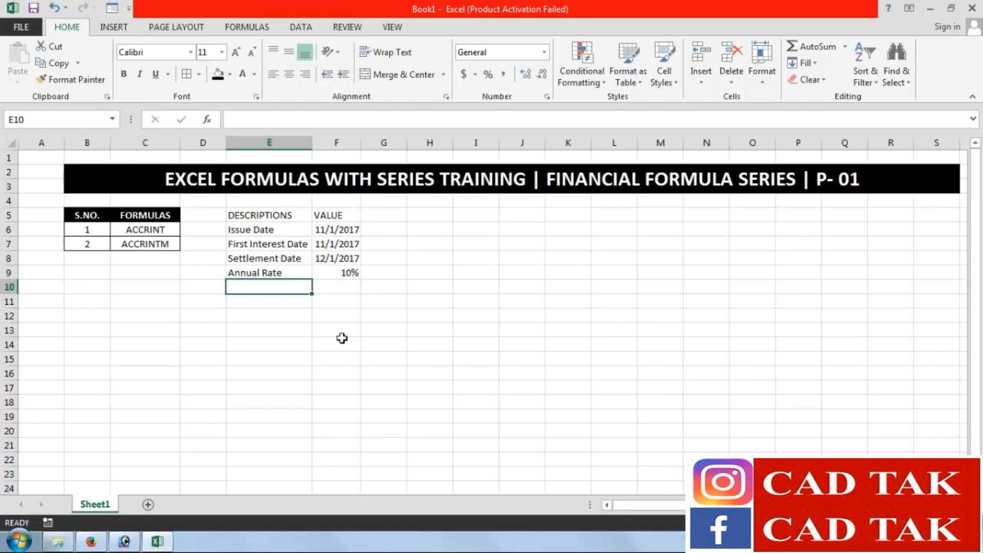
type("Per")
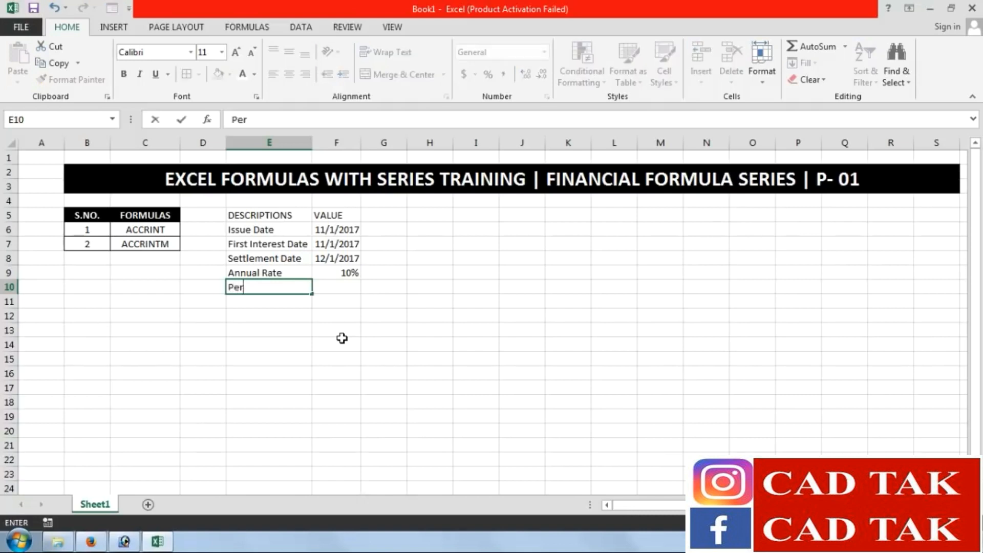
type(" Value")
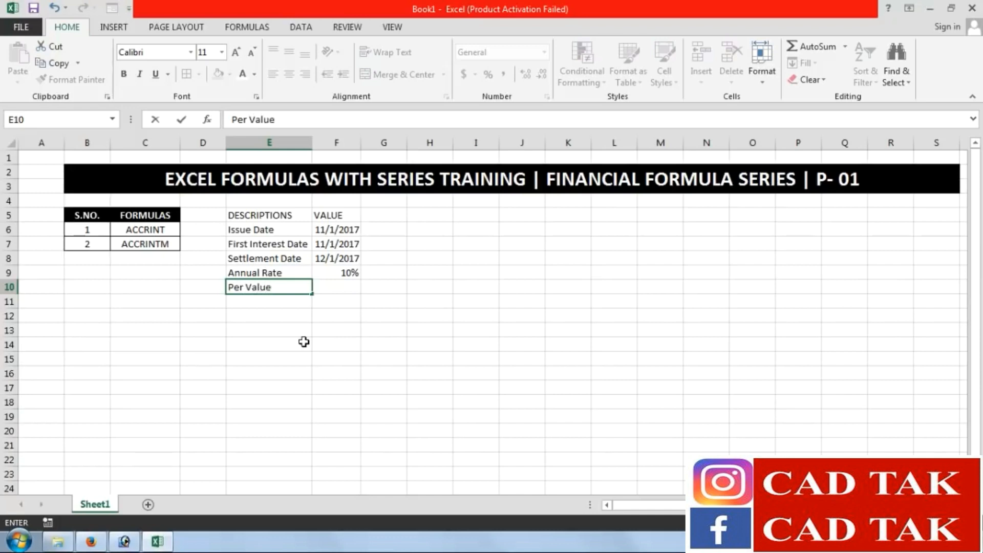
key("Return")
key("Up")
key("Right")
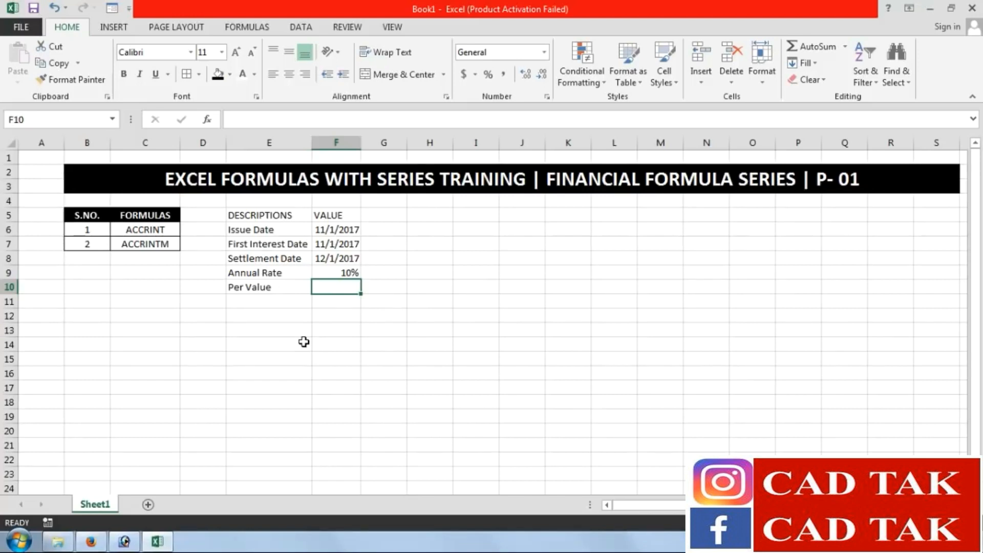
type("300000")
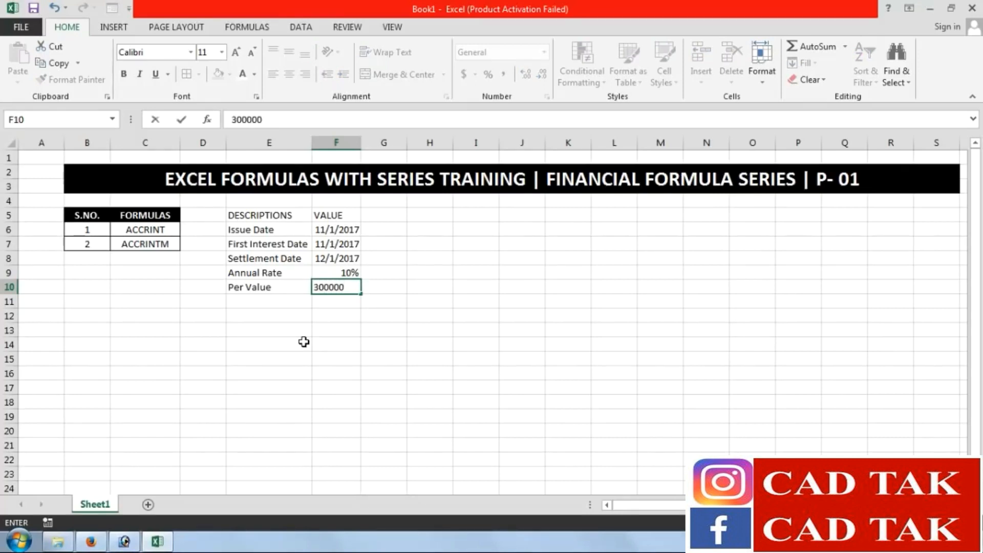
key("BackSpace")
key("Return")
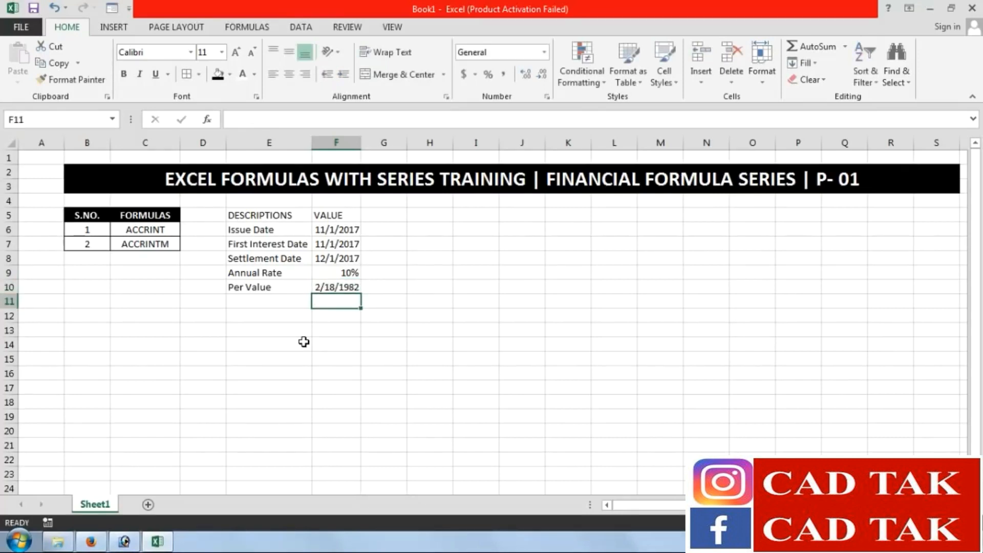
Set the number format of the Per Value amount in F10 to General
key("Up")
left_click(544, 52)
left_click(528, 74)
left_click_drag(329, 286, 330, 400)
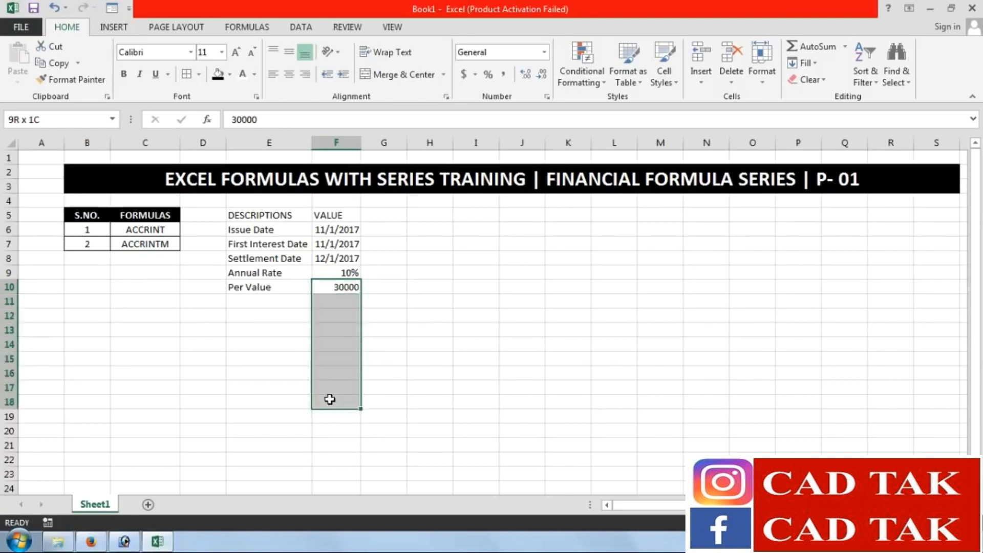
left_click(545, 52)
left_click(542, 93)
left_click(521, 317)
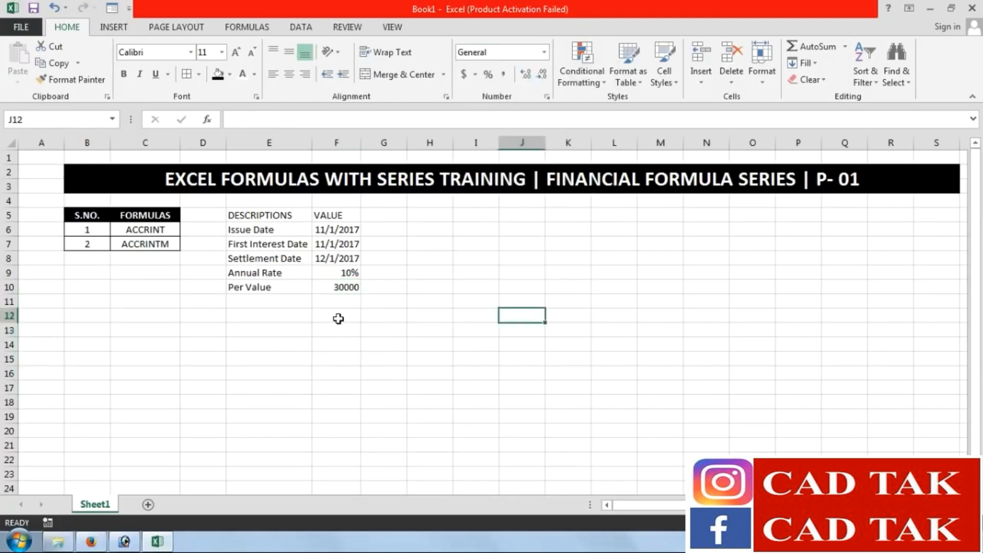
Enter the label Frequency in E11 and the value 1 in F11
left_click(256, 300)
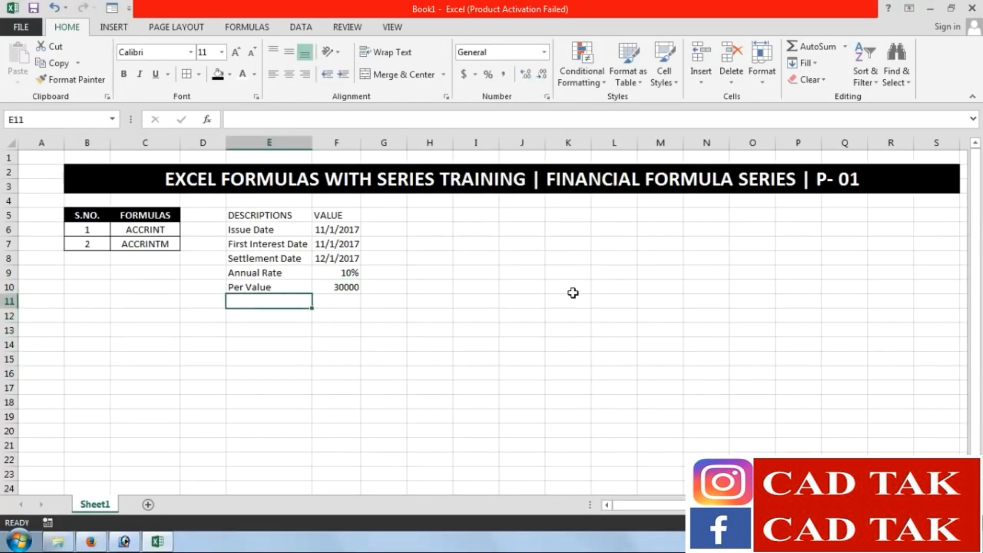
type("Freq")
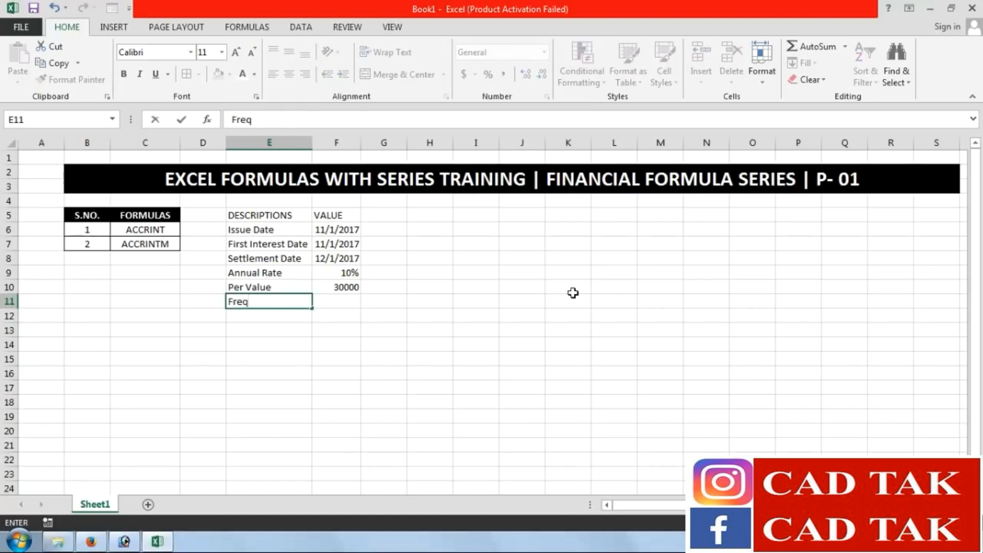
type("uency")
key("Tab")
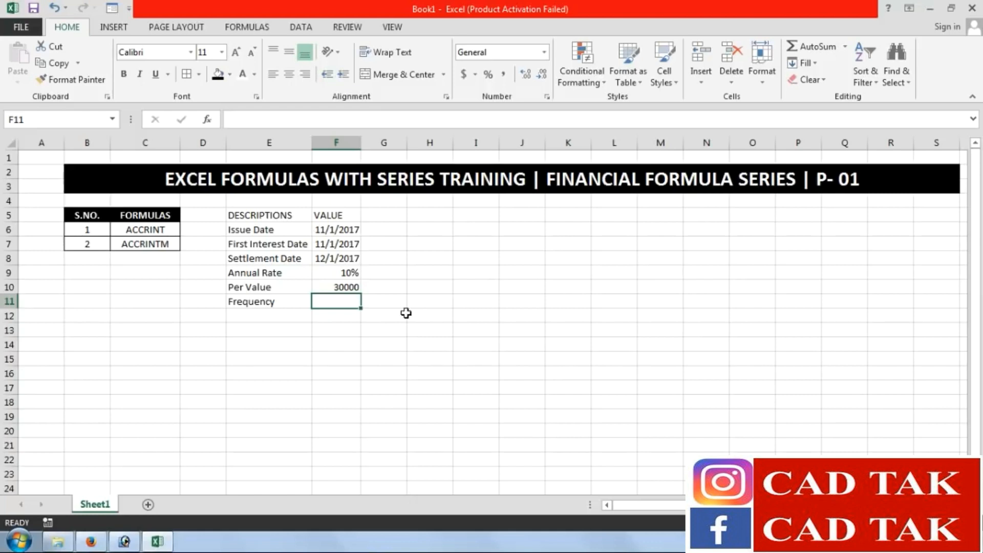
type("1")
key("Return")
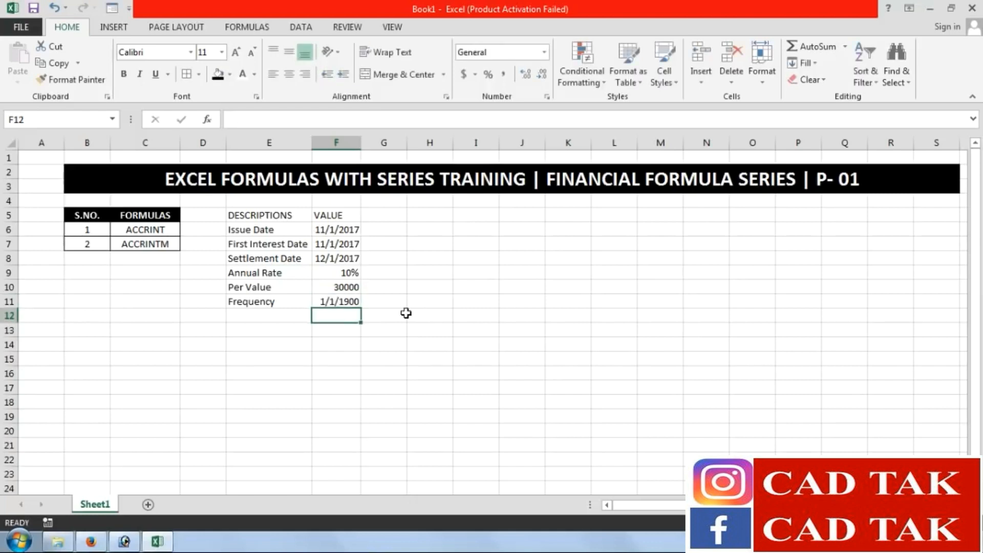
Apply the General number format to the Frequency value and the cells below it, F11:F22
key("Up")
left_click_drag(344, 302, 344, 458)
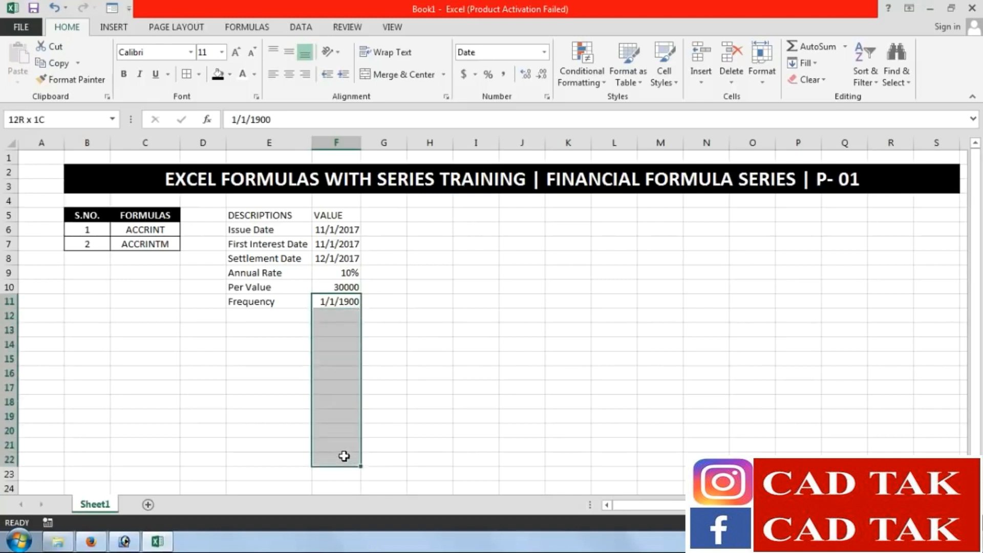
left_click(544, 52)
left_click(535, 81)
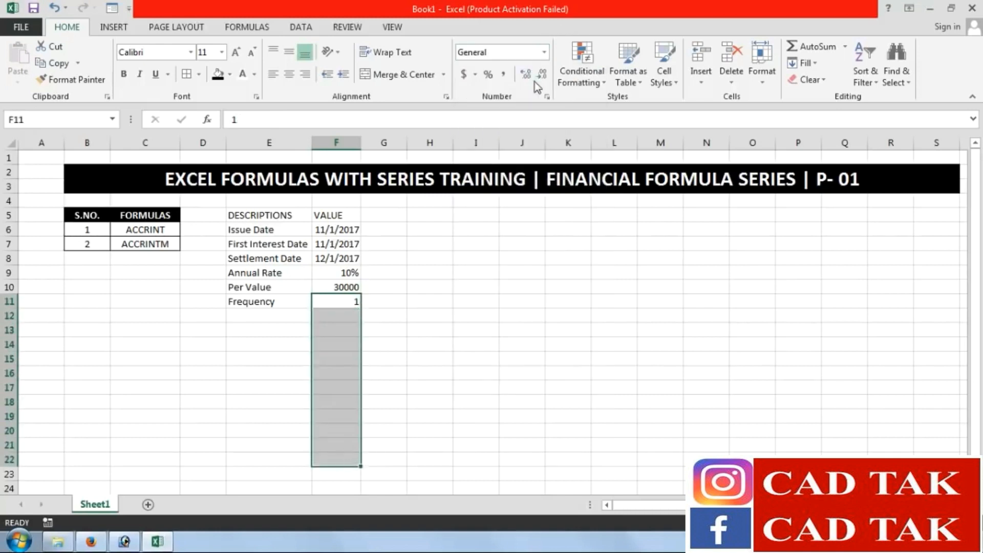
Enter the label Basis in E12 and the value 0 in F12
left_click(277, 315)
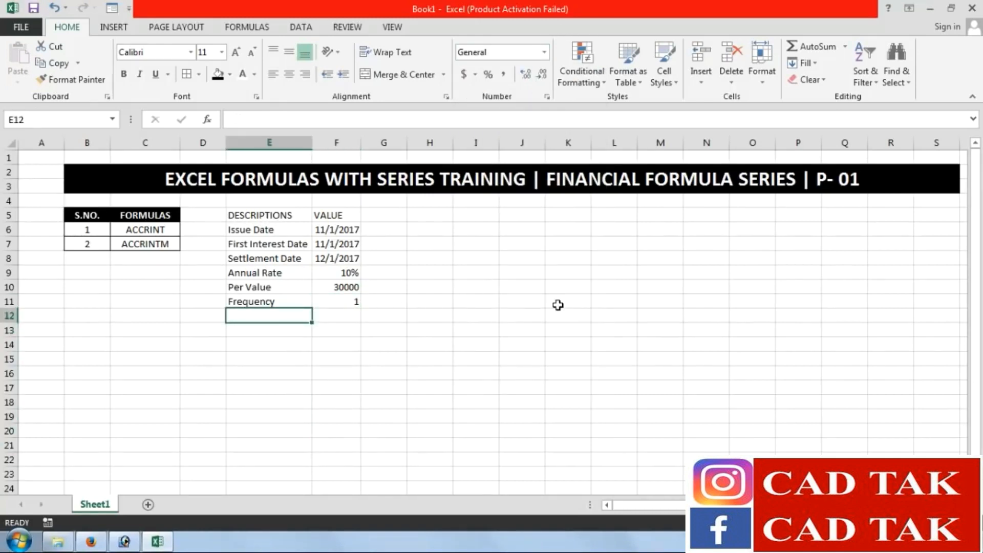
type("B")
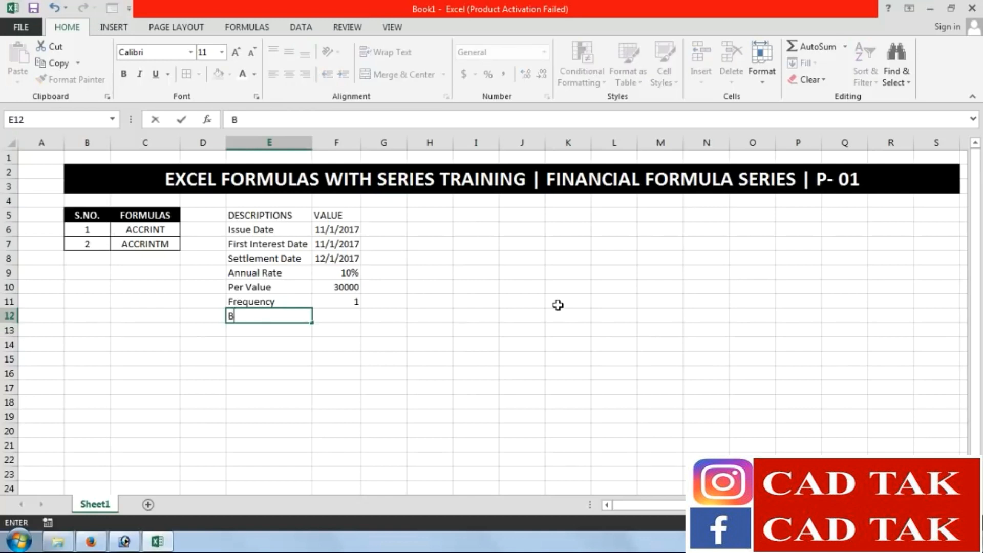
type("asis")
key("Tab")
type("0")
key("Down")
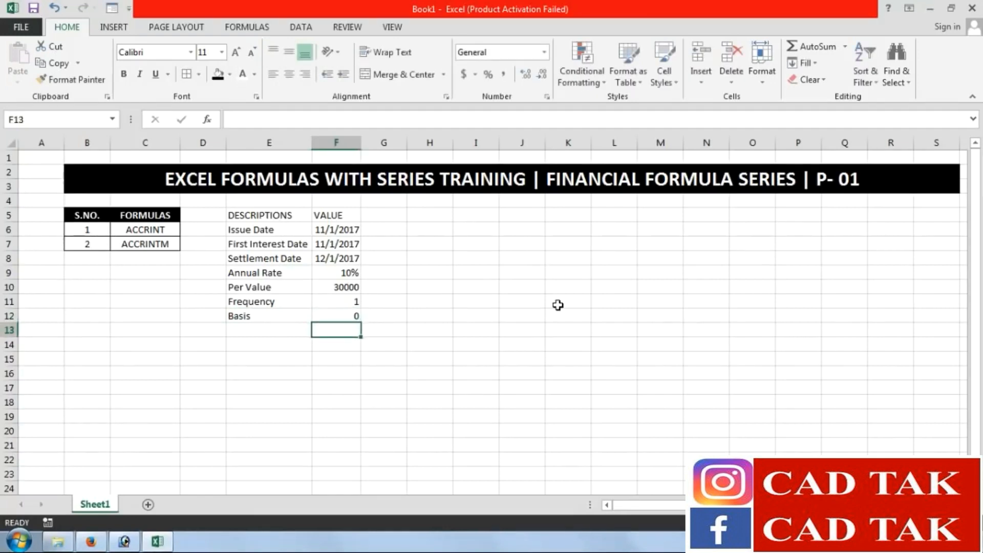
Enter the label Accrint Value in E13 below the Basis row
key("Left")
type("A")
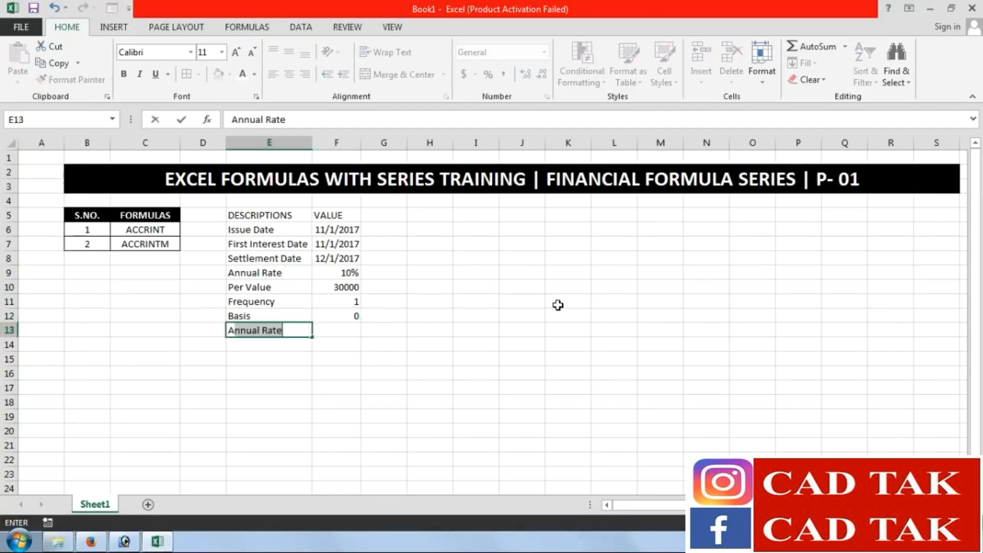
type("ccrin")
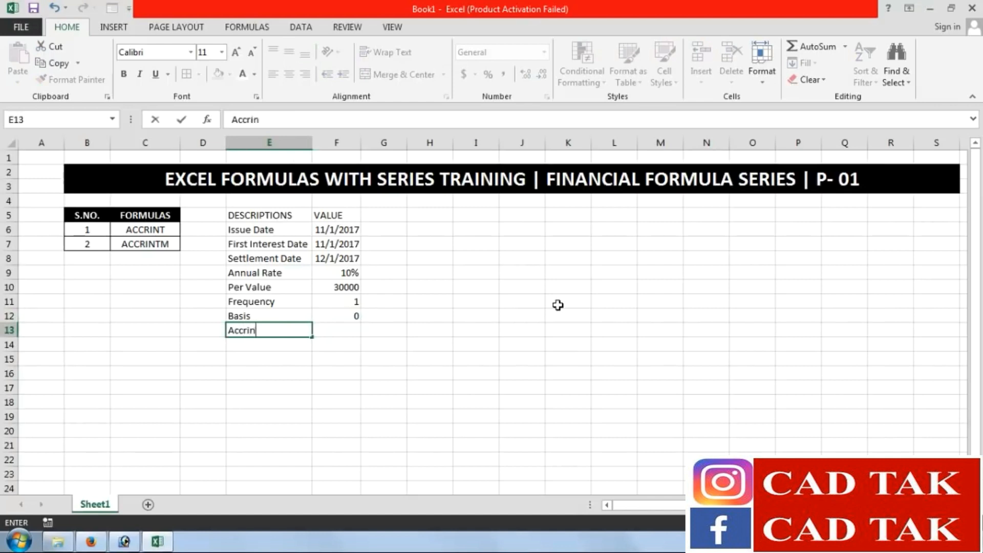
type("t Value")
key("Return")
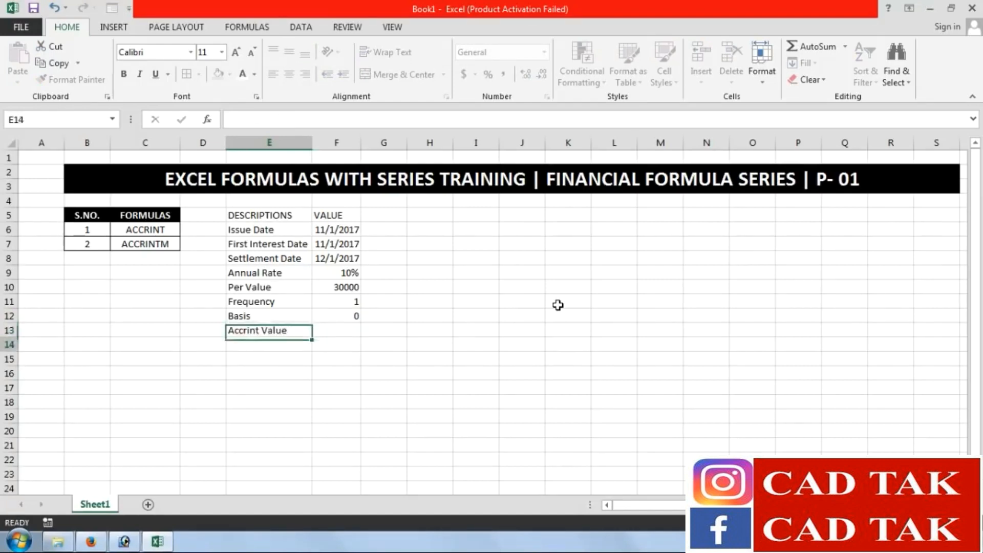
Format the DESCRIPTIONS and VALUE headers in E5:F5 with a black fill and bold text
left_click(354, 332)
left_click_drag(268, 214, 271, 329)
left_click_drag(289, 216, 358, 216)
left_click(218, 74)
left_click(124, 74)
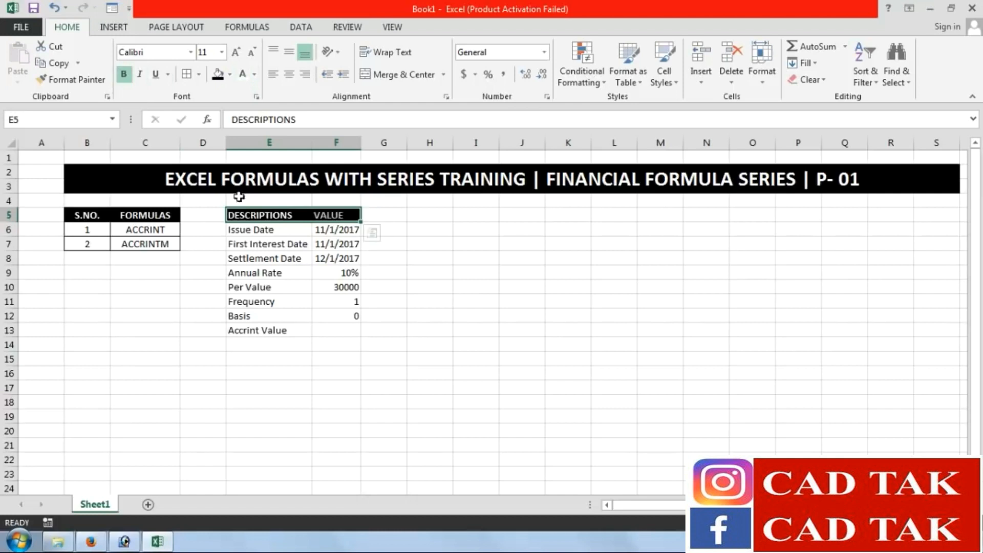
Add borders to all cells of the table E5:F13 and make the Accrint Value row E13:F13 bold
left_click_drag(259, 215, 336, 329)
left_click(186, 73)
left_click(472, 368)
left_click_drag(279, 330, 342, 330)
key("ctrl+b")
left_click(520, 329)
left_click(330, 331)
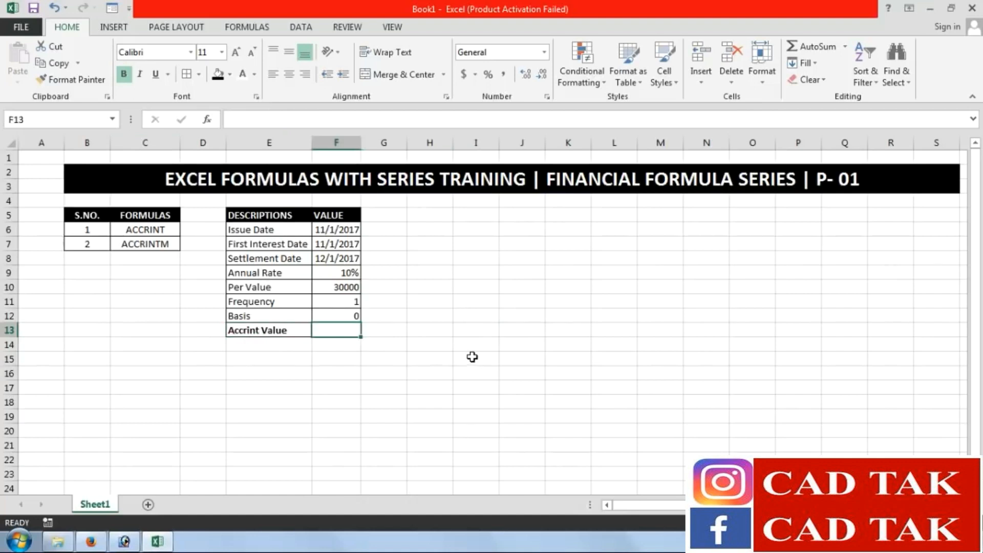
Enter the formula =ACCRINT(F6,F7,F8,F9,F10,F11,F12) in cell I9 to calculate the accrued interest
left_click(486, 273)
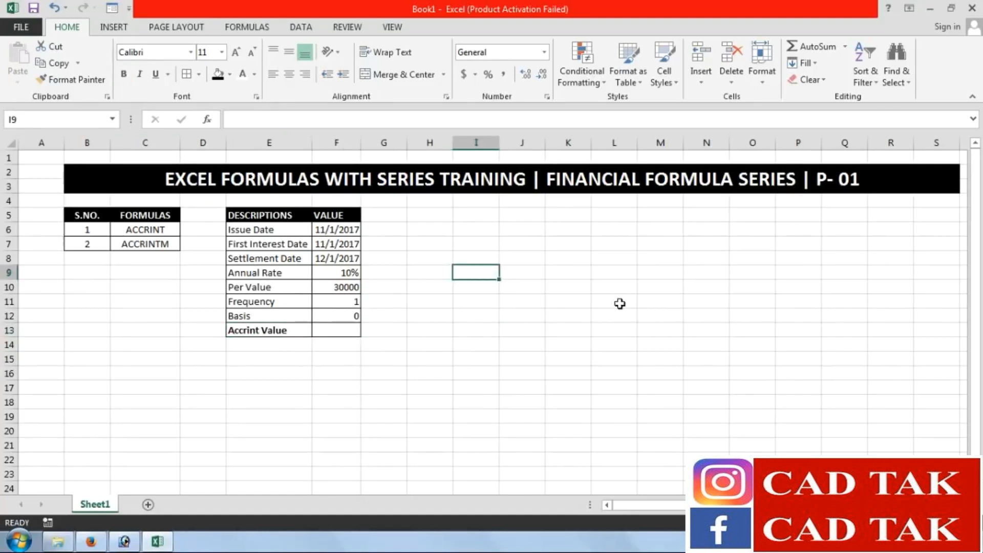
type("=")
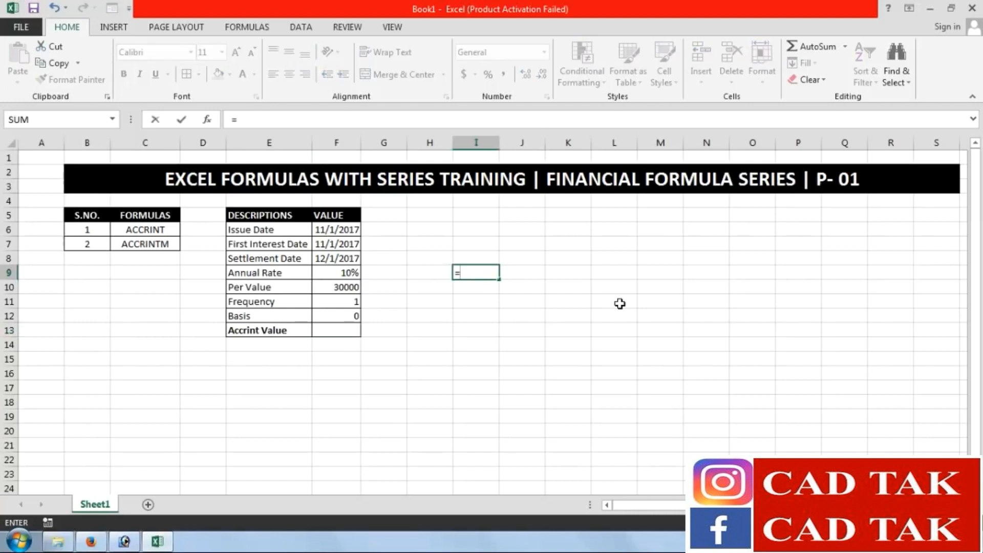
type("accri")
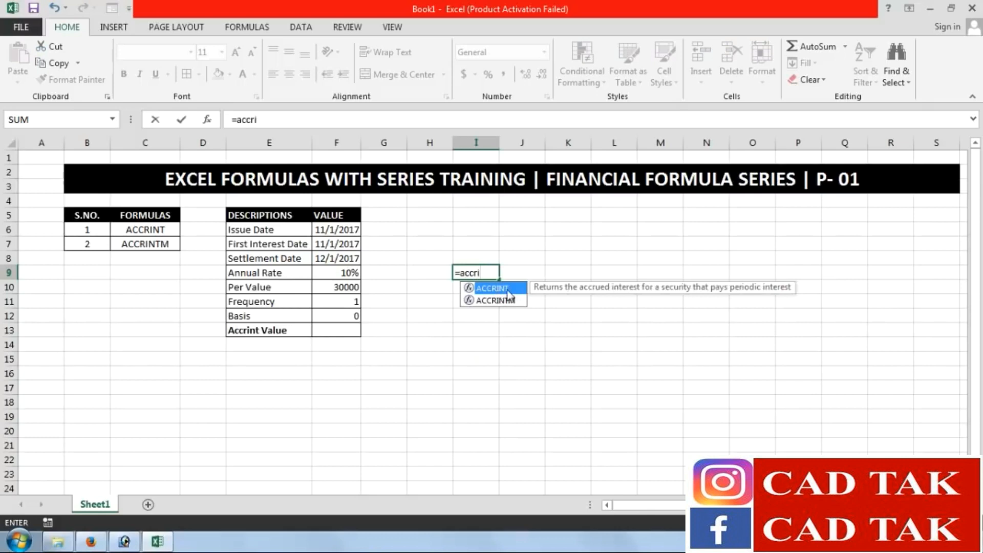
key("Tab")
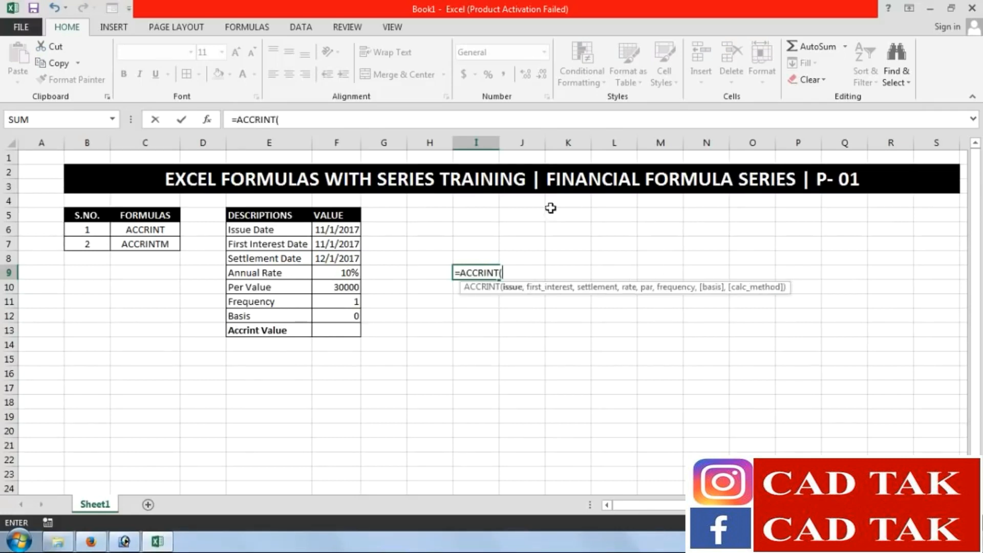
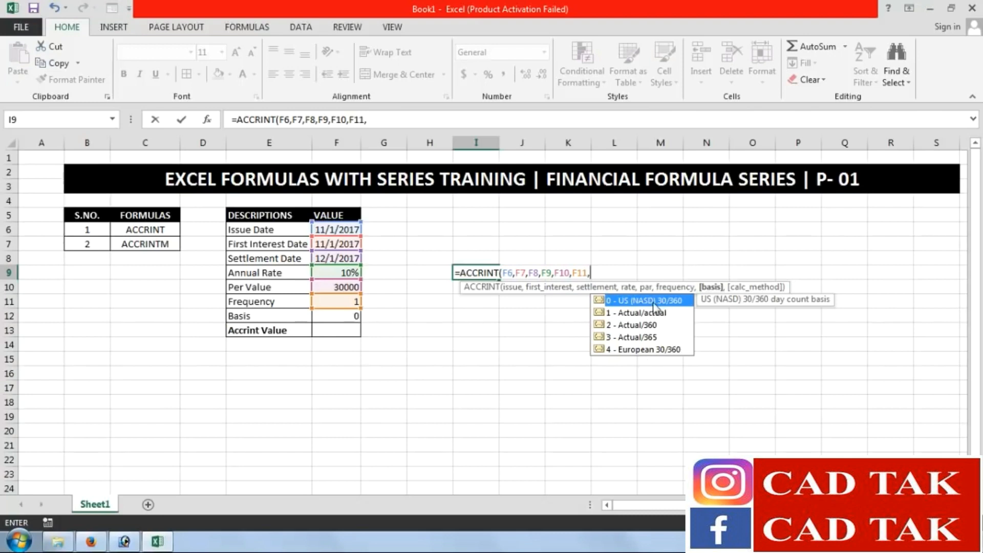
left_click(344, 317)
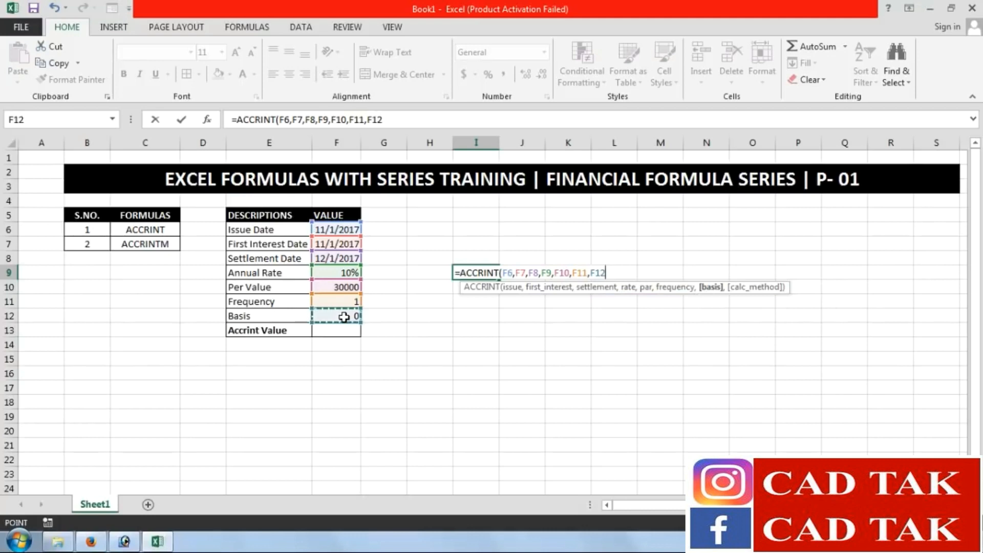
type(")")
key("Return")
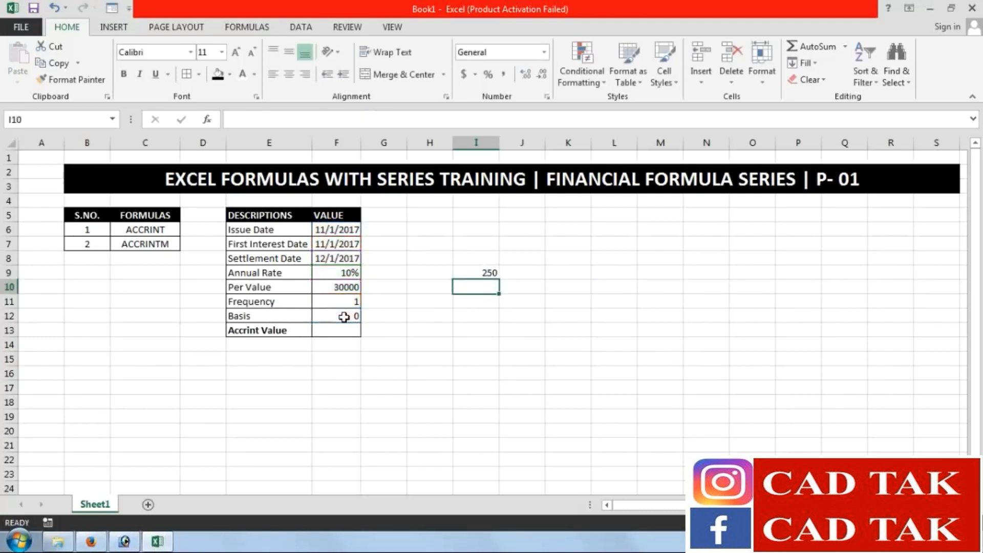
key("Up")
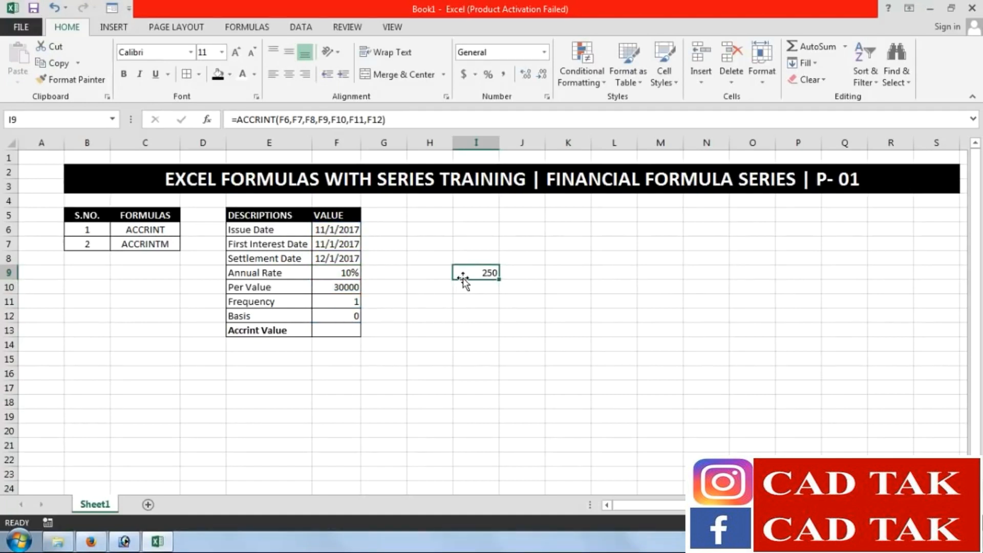
left_click(424, 351)
left_click(619, 220)
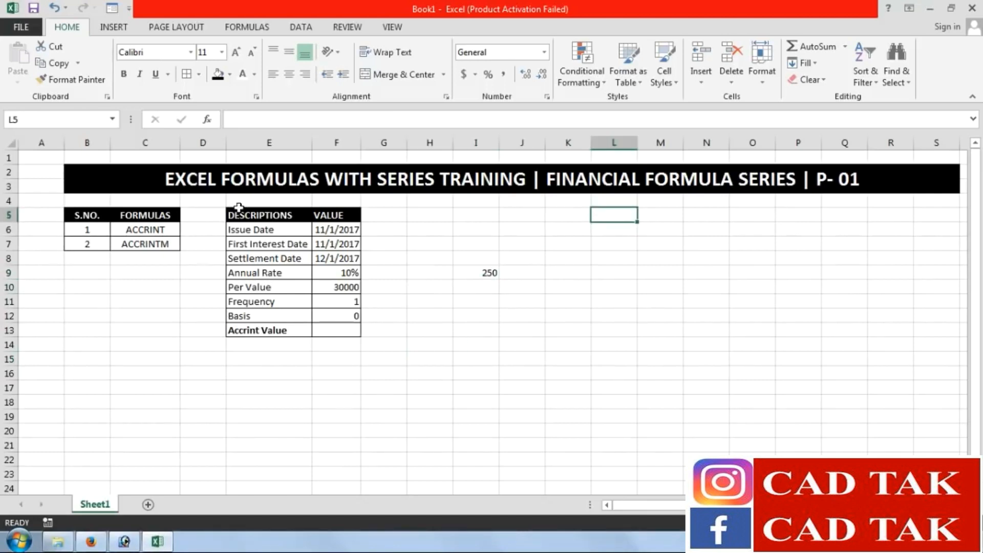
Enter the headers BASIS in B9 and DAY COUNT in C9 below the formulas list
left_click(647, 213)
left_click(68, 258)
key("Down")
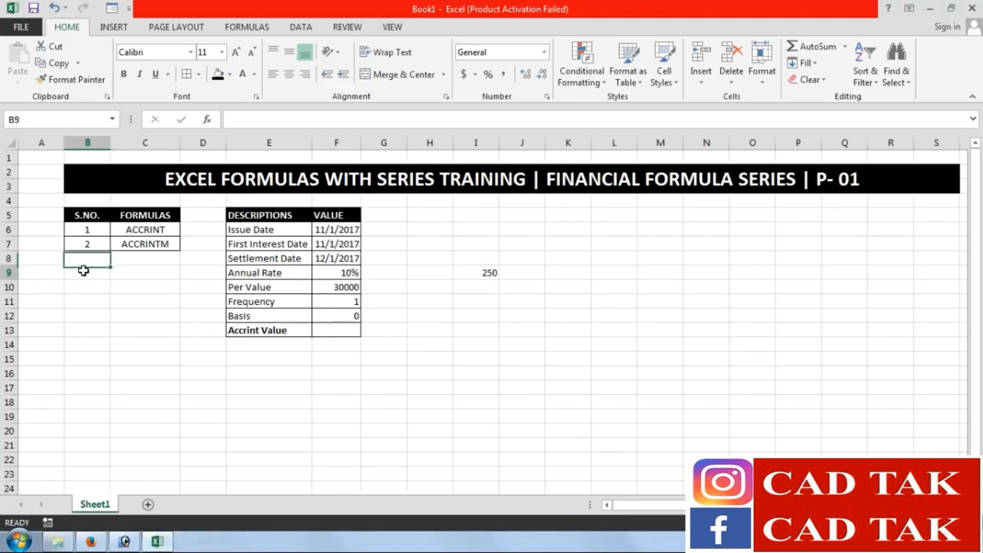
type("ba")
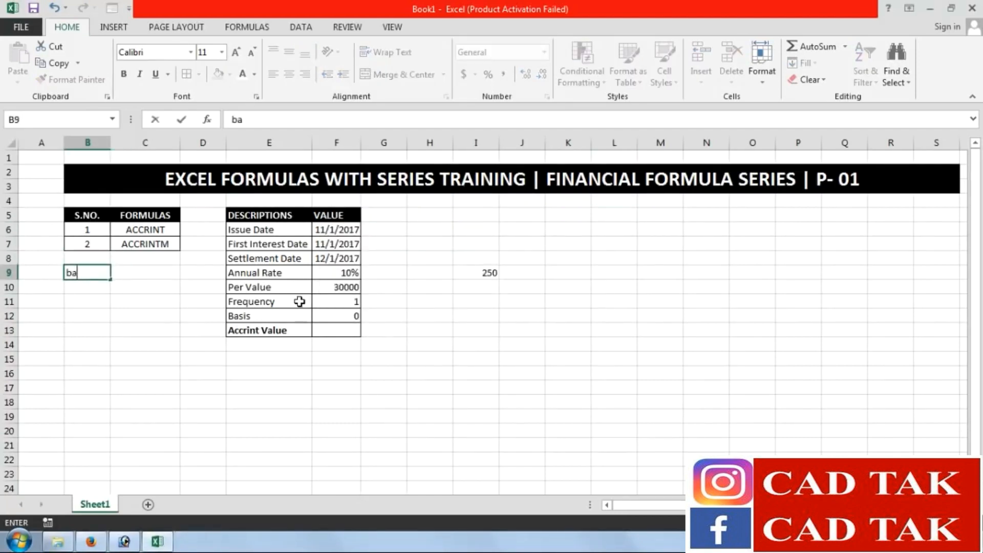
key("BackSpace")
key("BackSpace")
type("N")
key("BackSpace")
type("BASIS")
key("Tab")
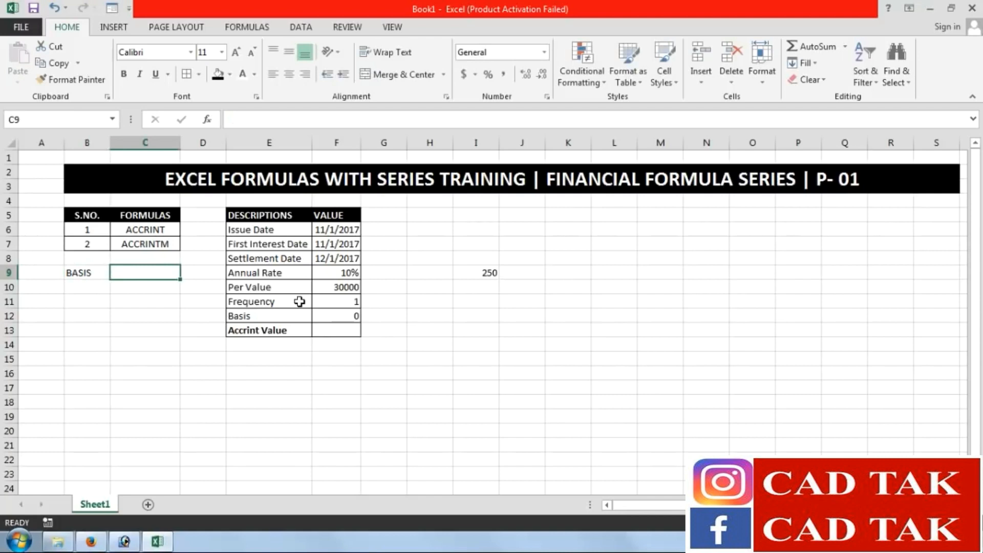
type("DAY COUNT")
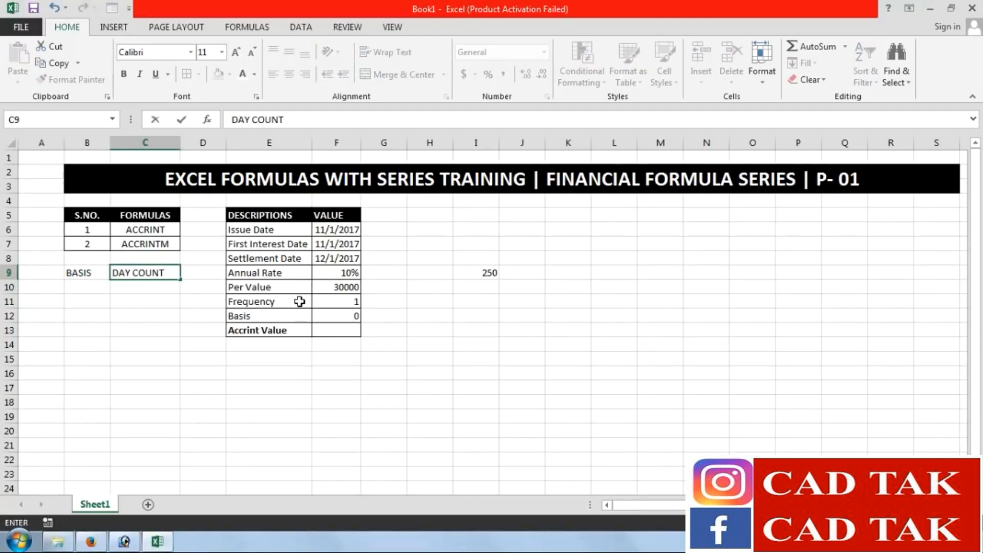
key("Tab")
type("YE")
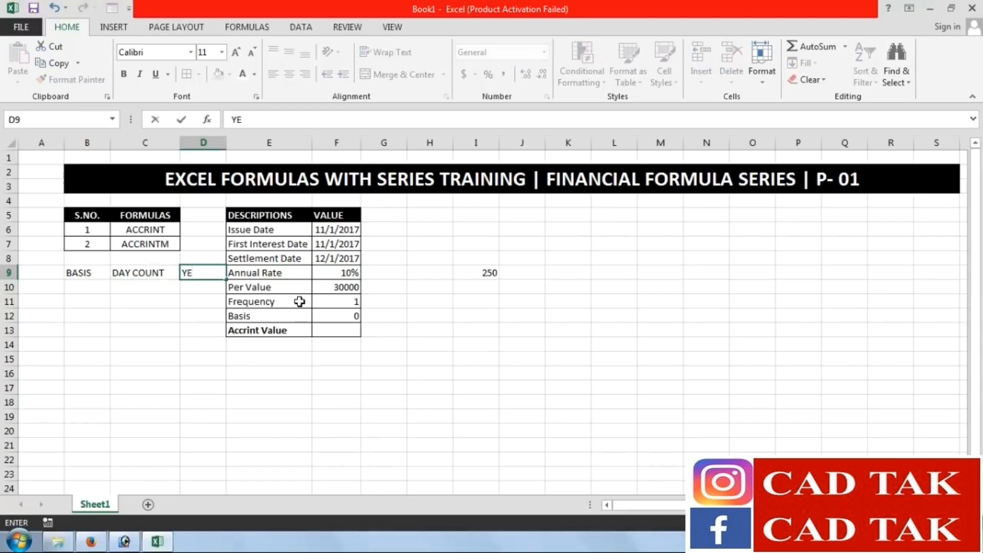
type("AR")
left_click(269, 431)
left_click(215, 269)
key("Delete")
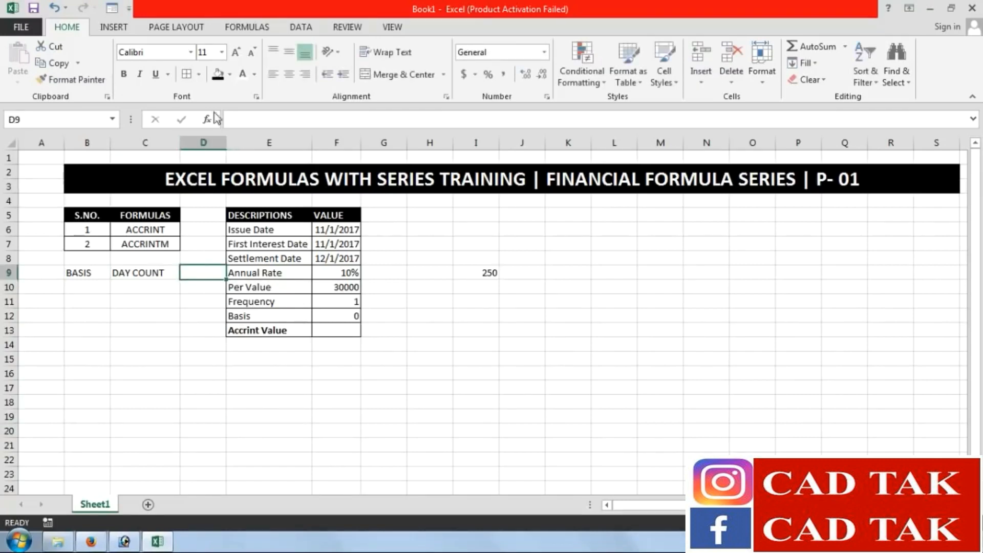
Insert a blank column before column D and clear the black header formatting from cell D5
left_click(210, 143)
left_click(701, 56)
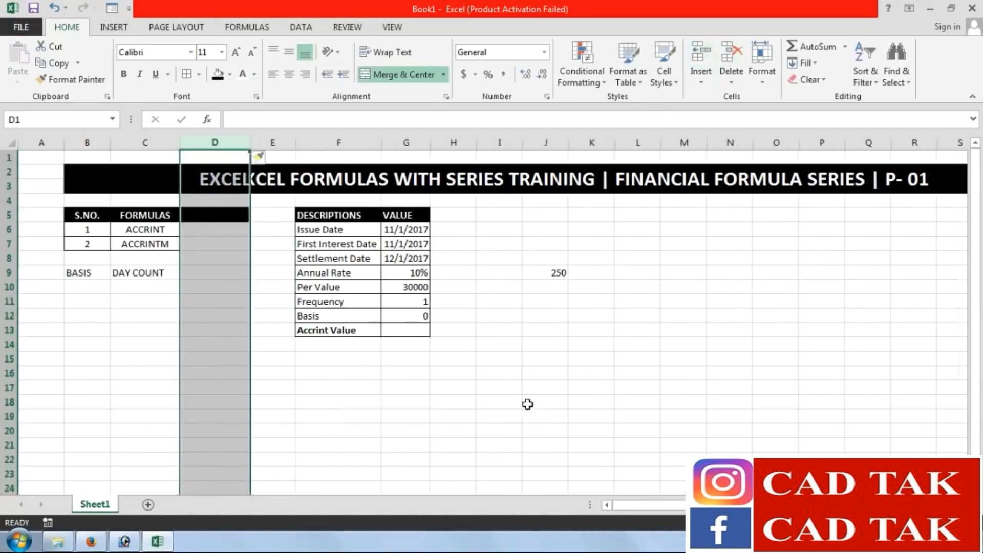
left_click(499, 373)
left_click(221, 213)
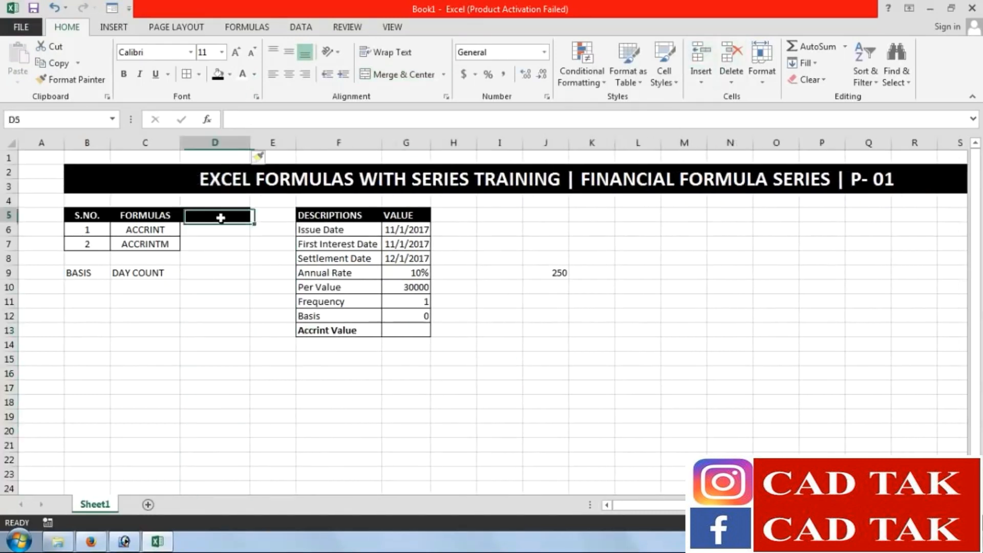
left_click(811, 79)
left_click(824, 99)
left_click(338, 431)
Enter the header YEAR in D9, beside DAY COUNT
left_click(222, 274)
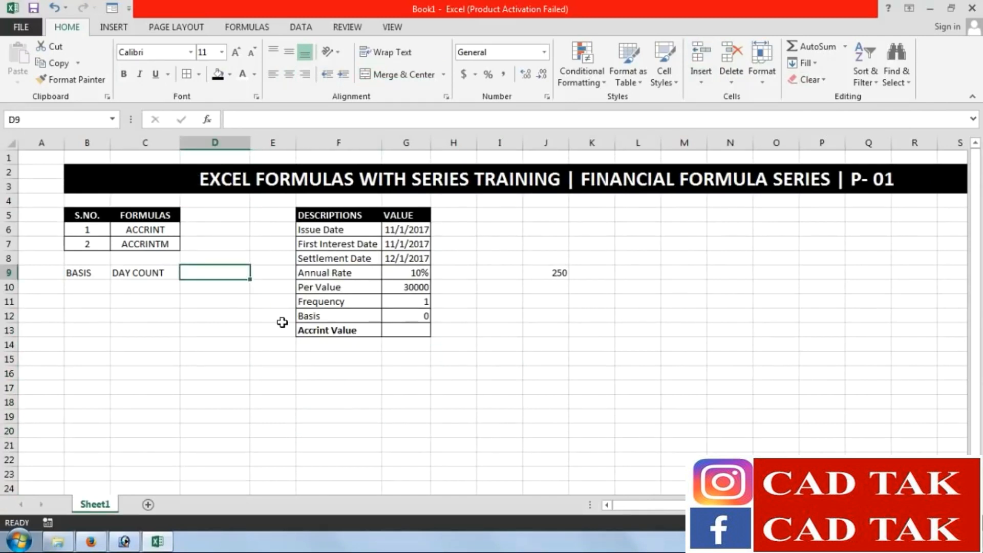
type("YEAR")
left_click(355, 397)
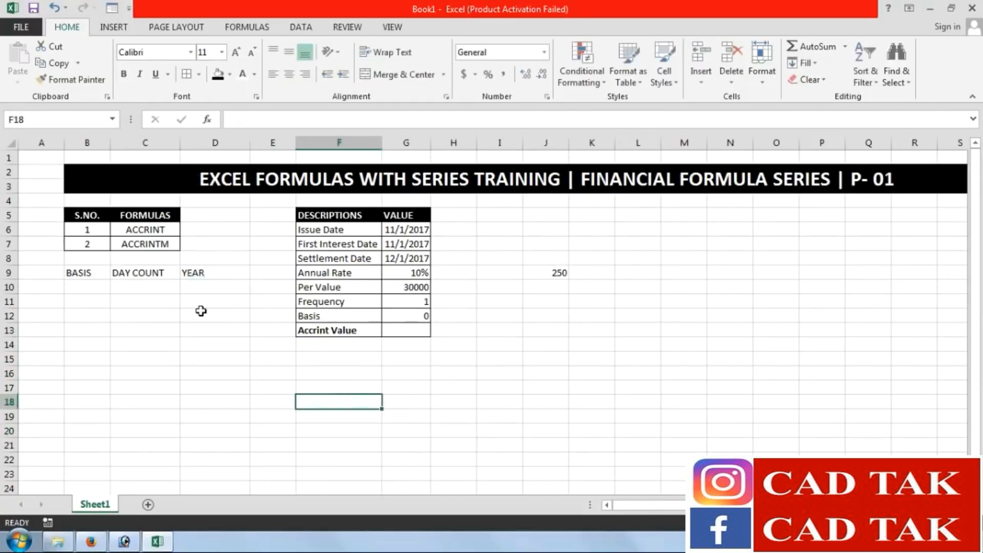
Enter the basis codes 0, 1, 2, 3 and 4 down cells B10:B14
left_click(90, 286)
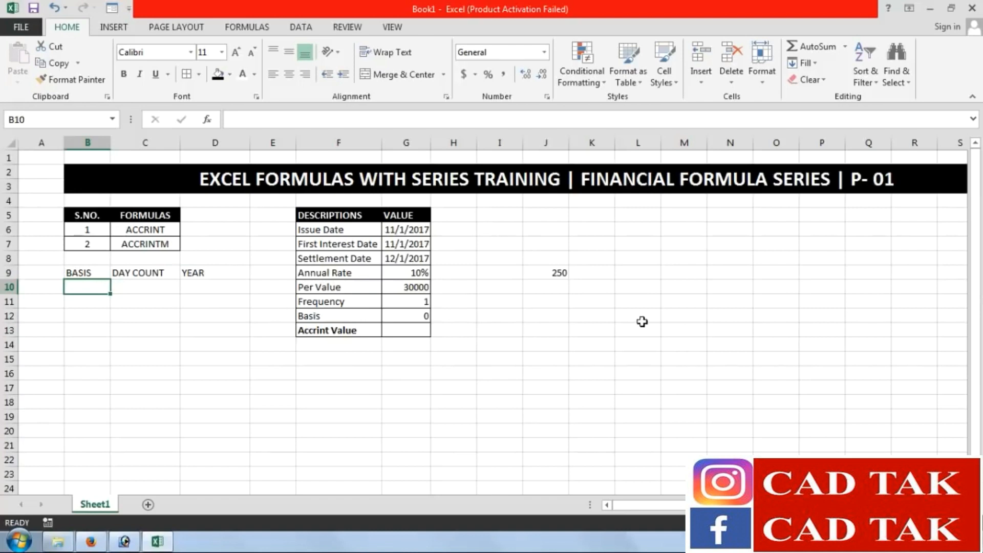
type("0")
key("Return")
type("1")
key("Return")
type("2")
key("Return")
type("3 4")
key("Return")
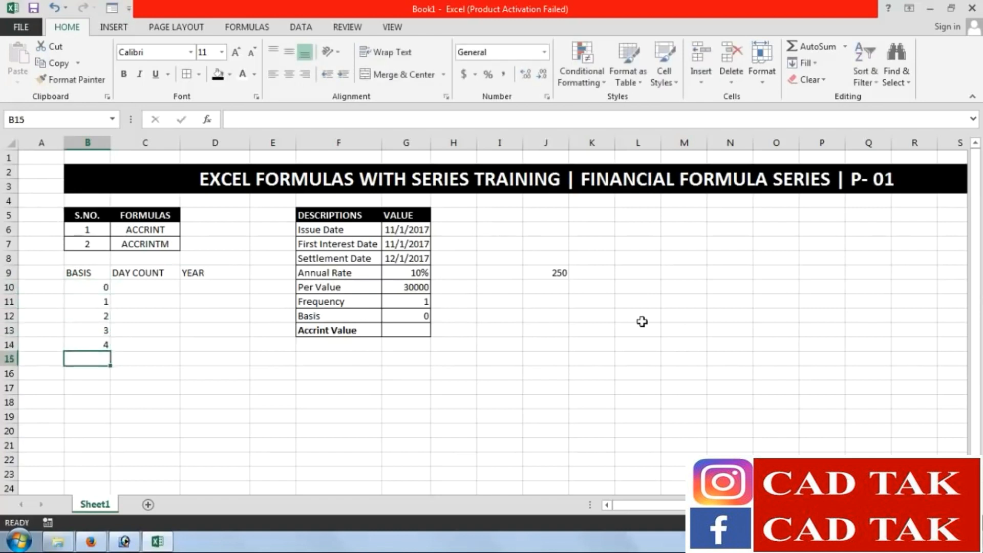
Enter US (NASD) 30/360 in C10 as the day count for basis 0
left_click(145, 289)
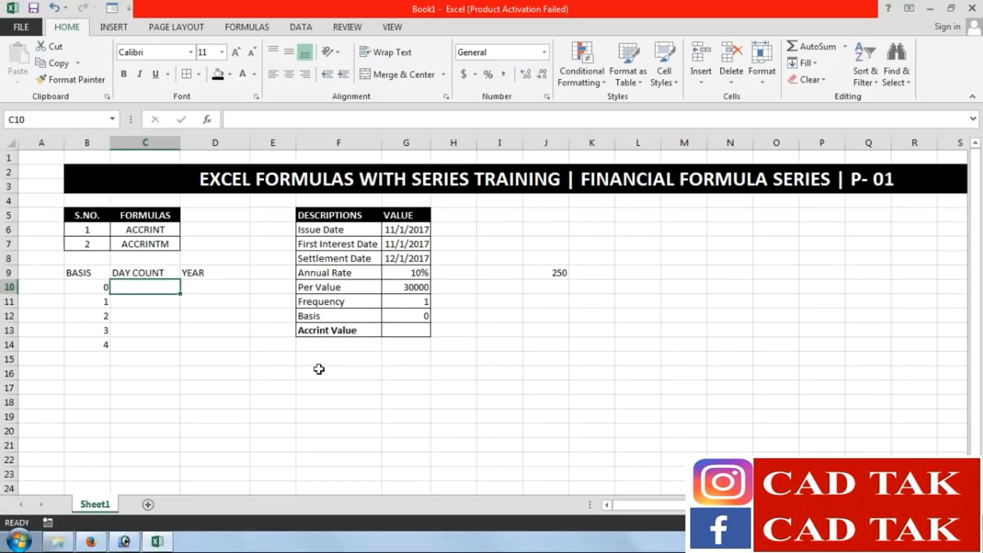
type("US")
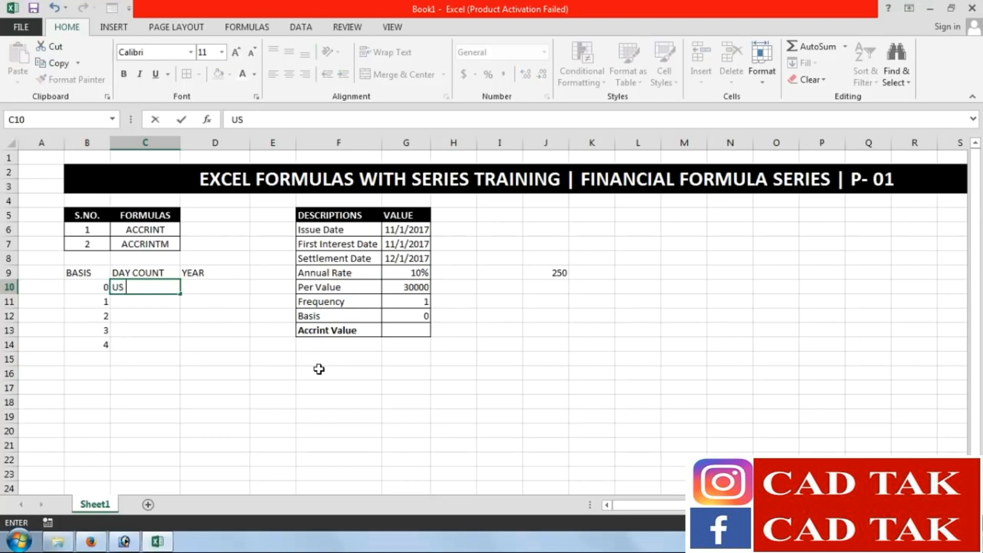
type(" (NASD) 30")
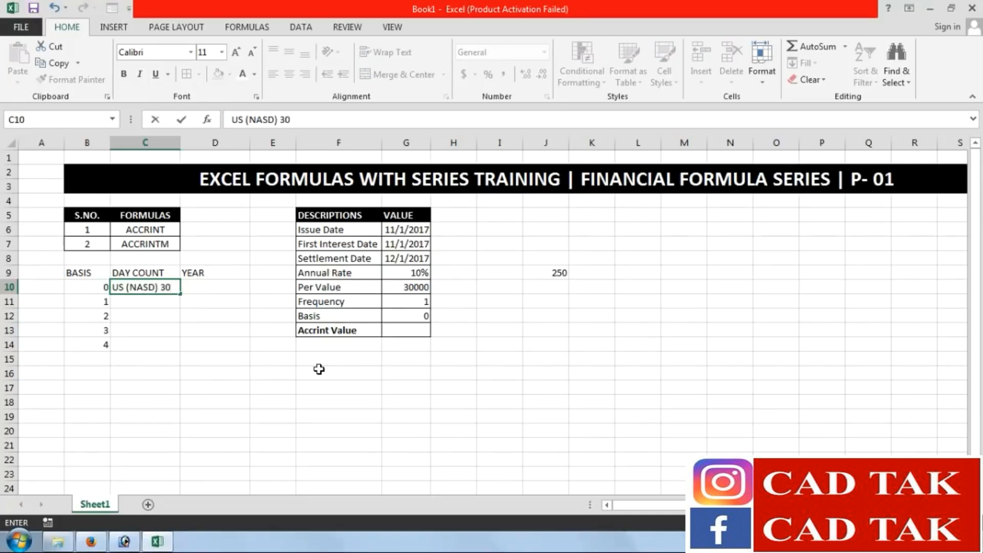
type("/360")
key("Return")
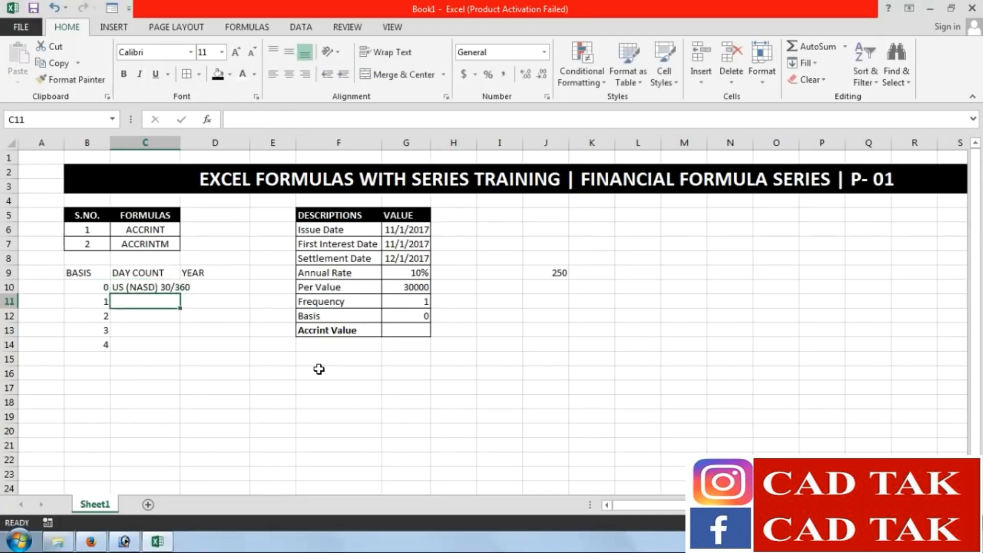
Enter Actual/Actual in C11 as the day count for basis 1
type("a")
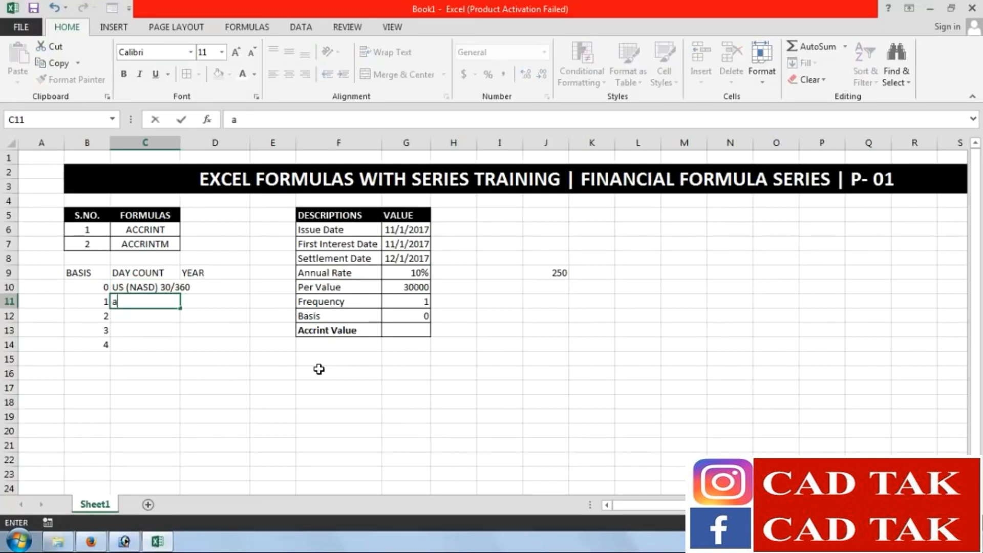
type("CTUA")
key("BackSpace")
key("BackSpace")
key("BackSpace")
key("BackSpace")
key("BackSpace")
key("BackSpace")
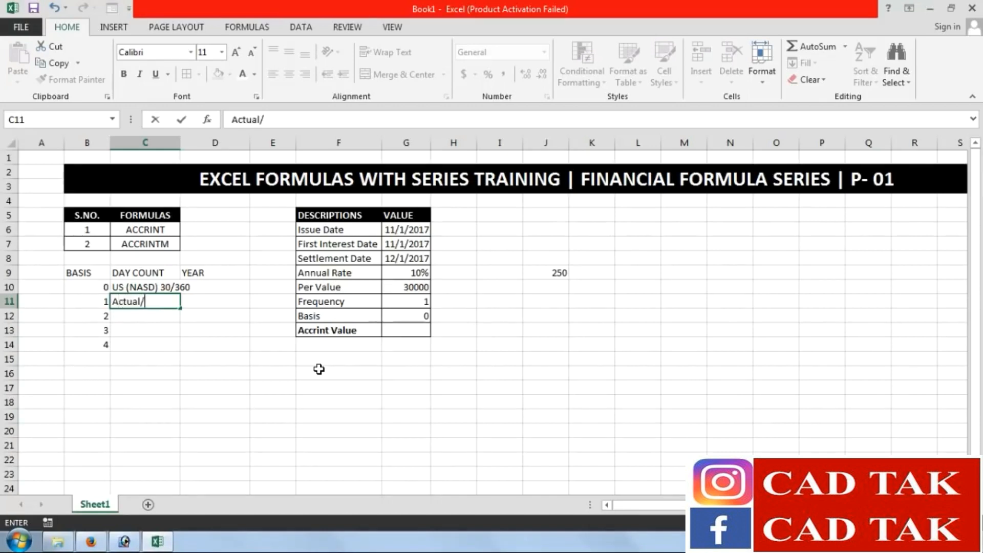
key("F2")
key("shift+Home")
key("ctrl+c")
key("Right")
key("Right")
key("Right")
key("Right")
key("ctrl+v")
key("Return")
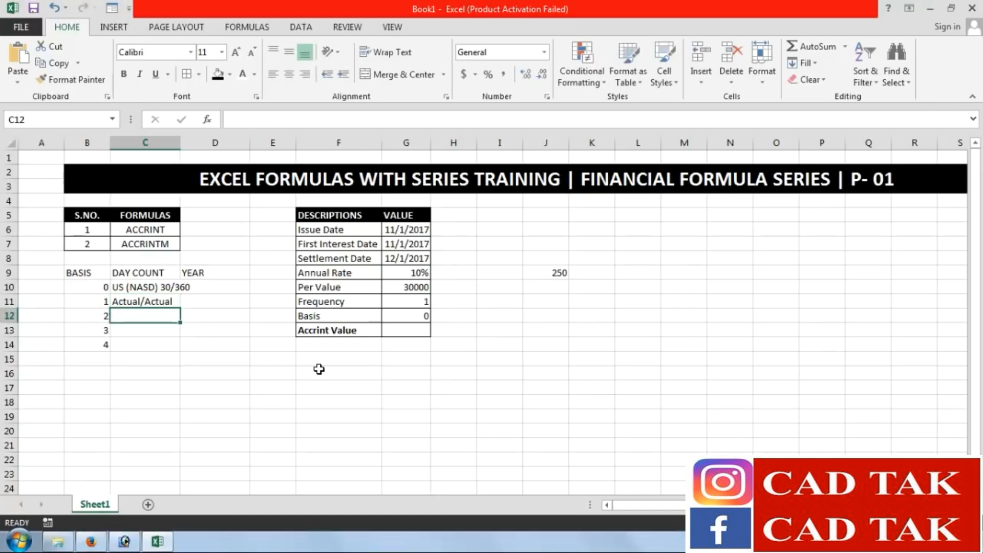
Copy the day count from C11 into C12 and edit it to Actual/360
key("ctrl+d")
key("F2")
key("shift+Home")
key("shift+Right")
key("shift+Right")
key("shift+Right")
key("shift+Right")
key("shift+Right")
key("shift+Right")
key("shift+Right")
key("shift+Right")
type("360")
key("Return")
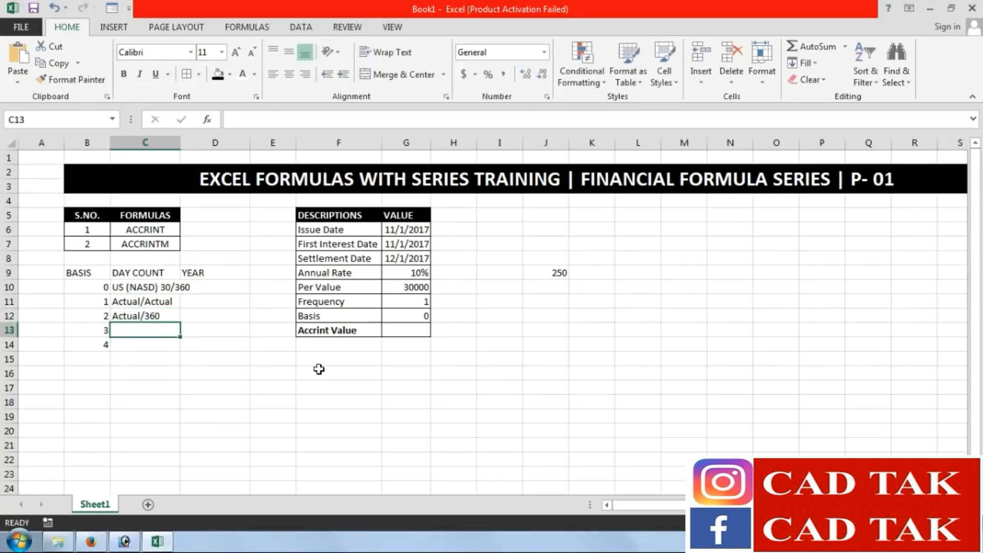
Copy the day count from C12 into C13 and edit it to Actual/365
key("ctrl+d")
key("F2")
type("5")
key("Return")
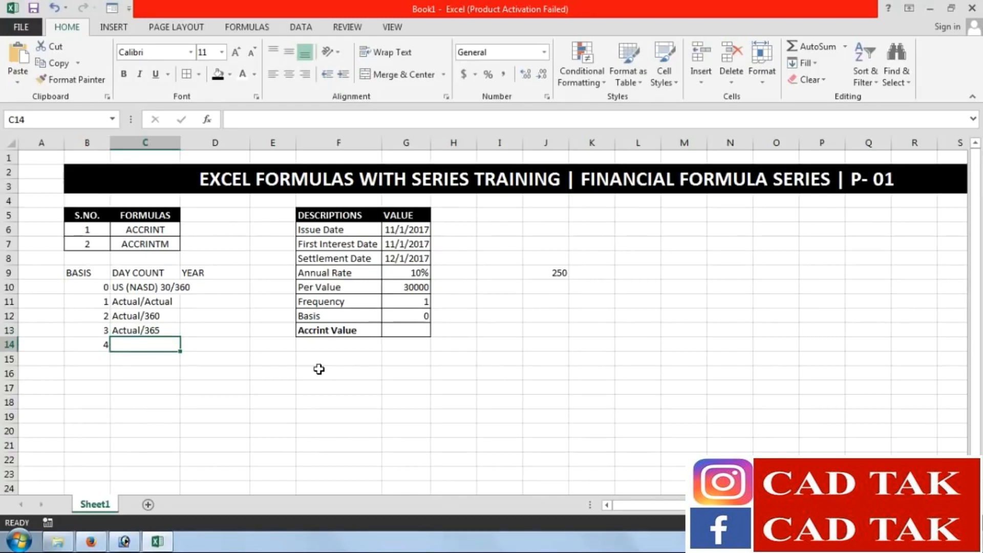
Enter European 30/360 in C14 and widen column C to fit the day count entries
type("Eur")
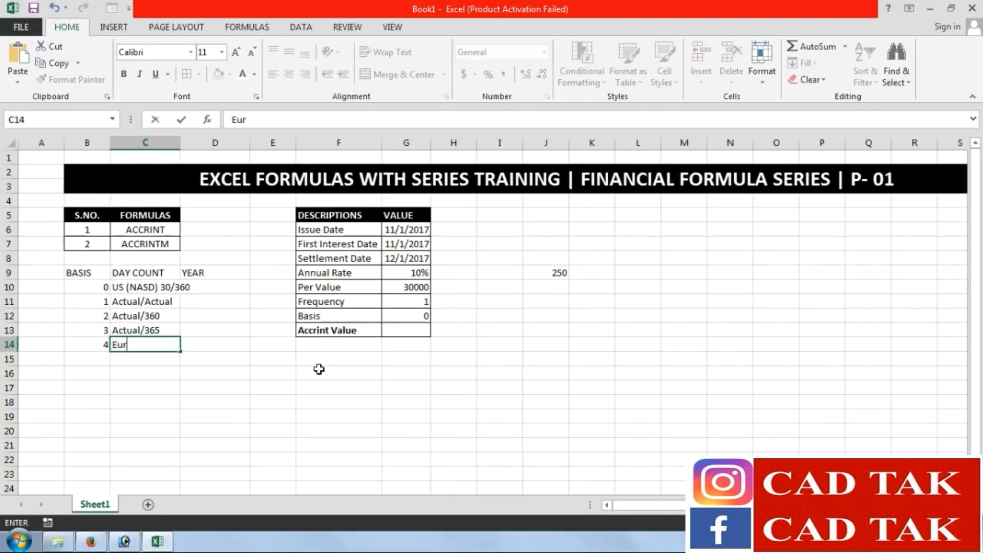
type("opean 30/360")
key("Return")
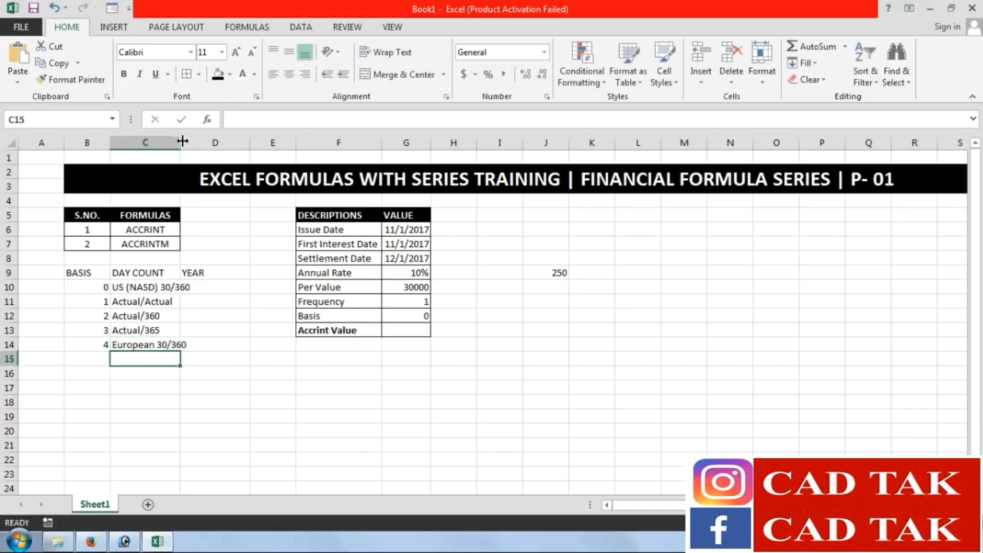
left_click_drag(184, 142, 198, 142)
Enter 30/360 in D10 and fill it down through D14
left_click(210, 287)
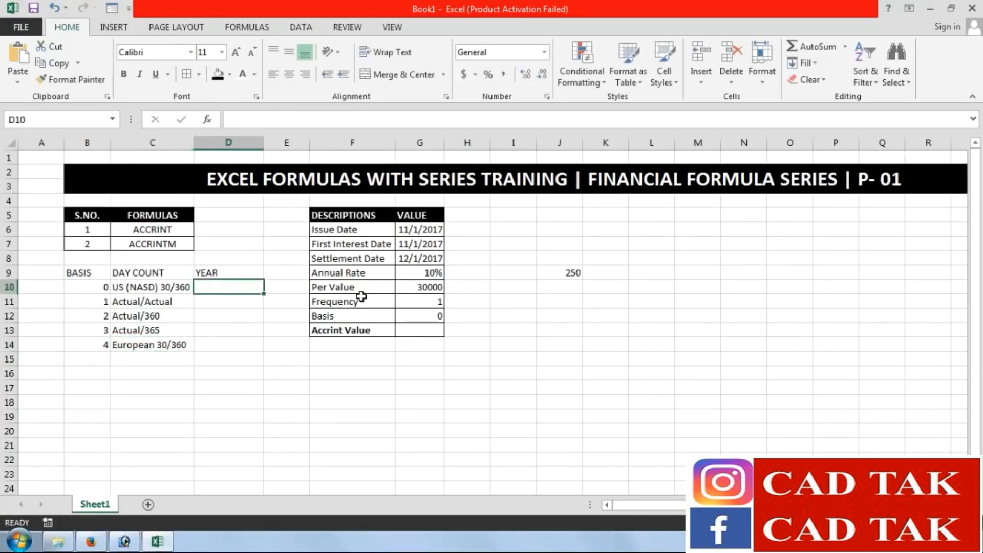
type("30")
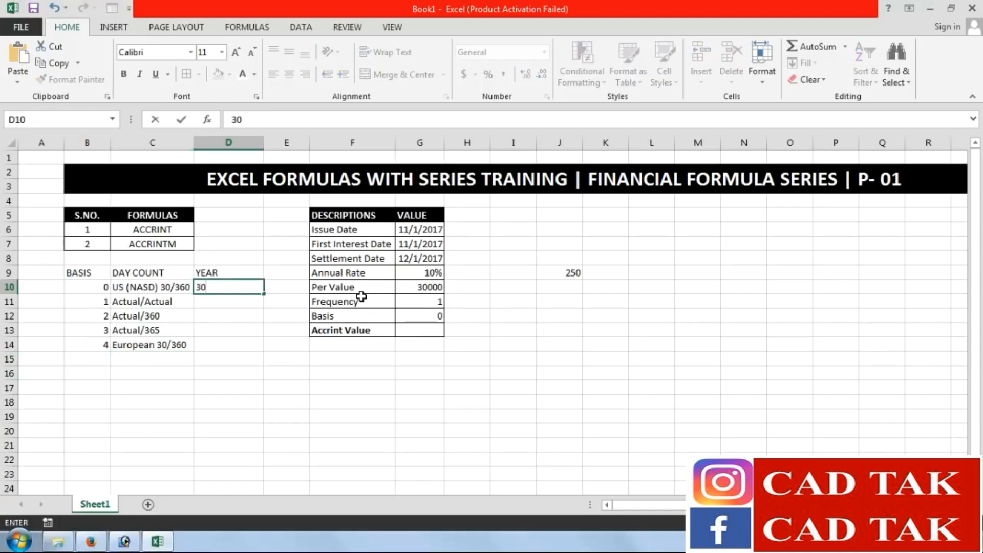
type("/360")
key("Return")
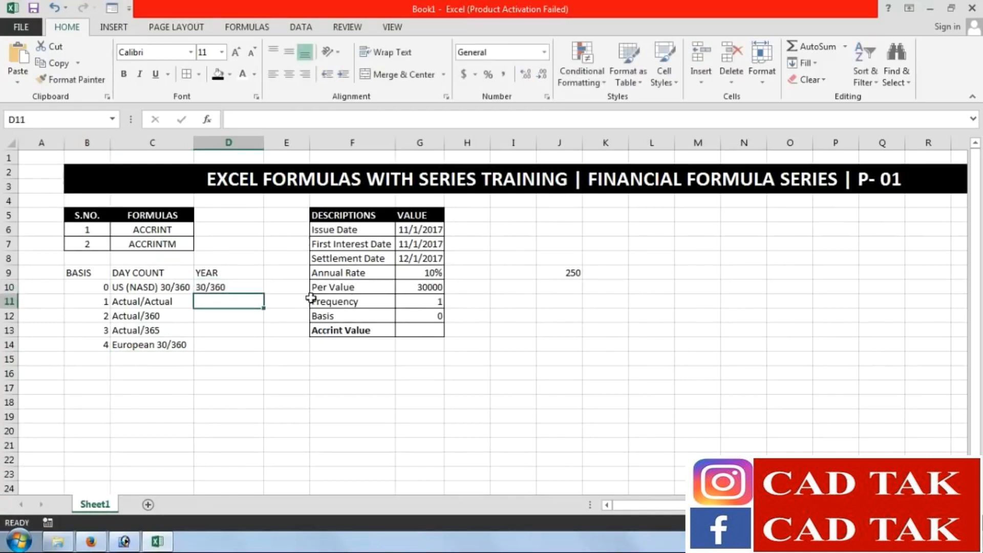
left_click_drag(231, 287, 230, 345)
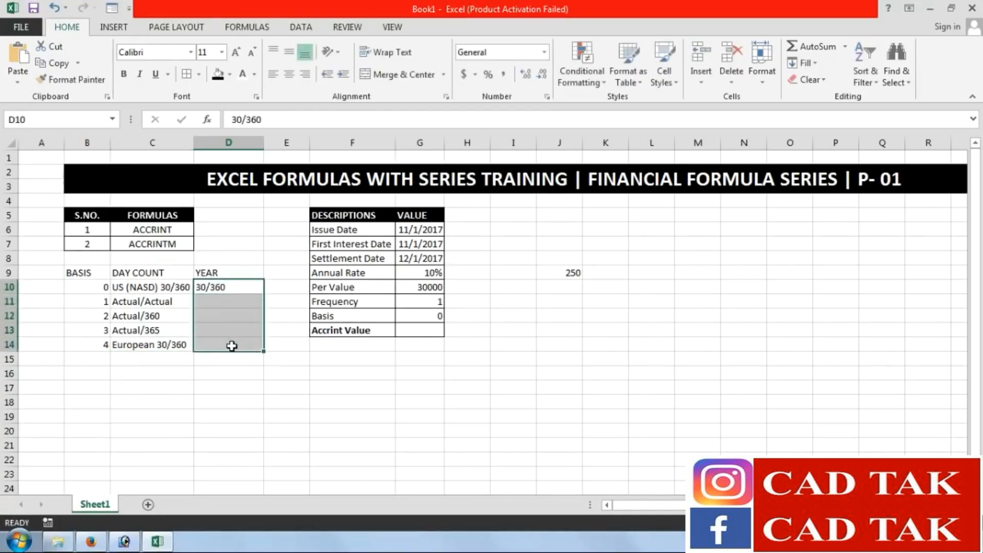
key("ctrl+d")
Change the year value for basis 3 in D13 to 30/365
double_click(236, 330)
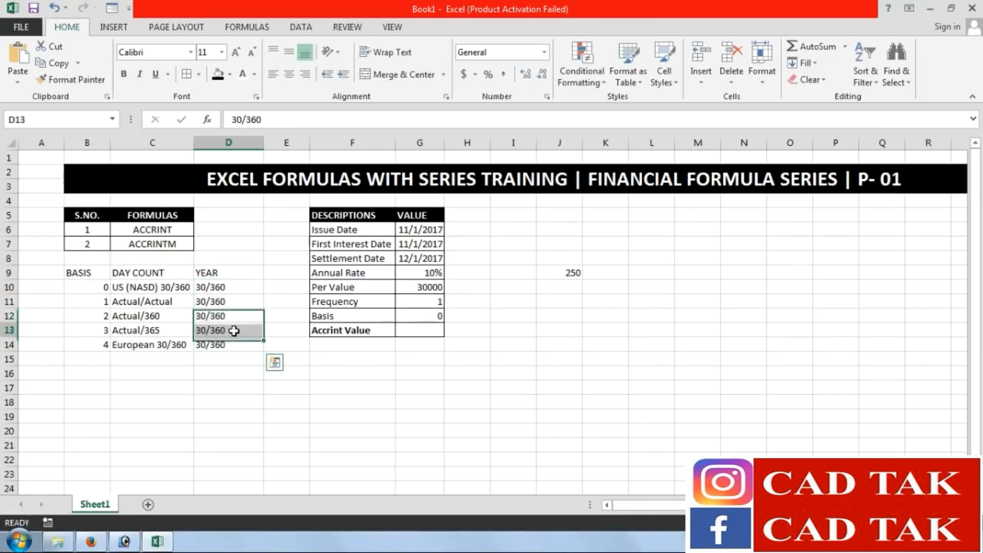
key("BackSpace")
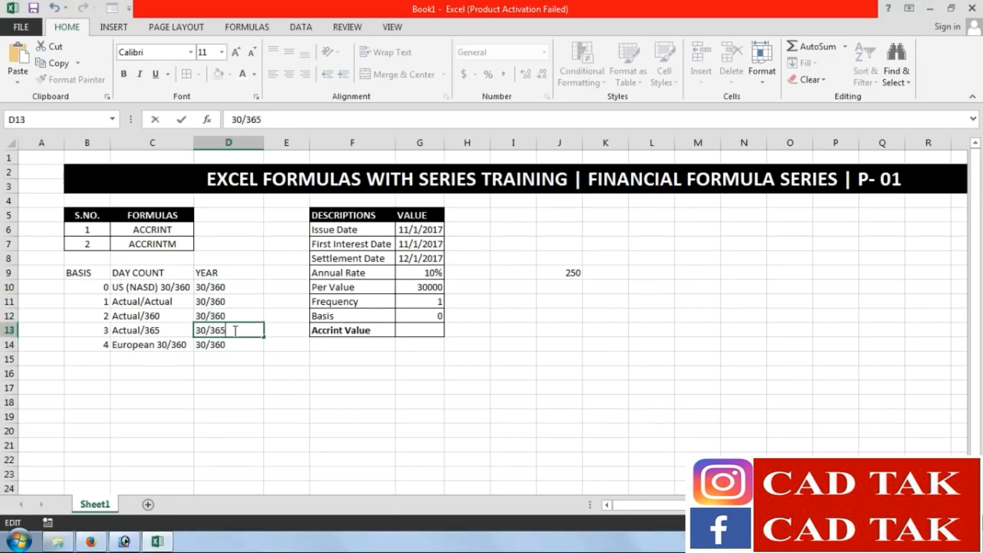
type("5")
key("Return")
Format the BASIS, DAY COUNT and YEAR headers in B9:D9 with a black fill and bold text
left_click_drag(87, 276, 208, 271)
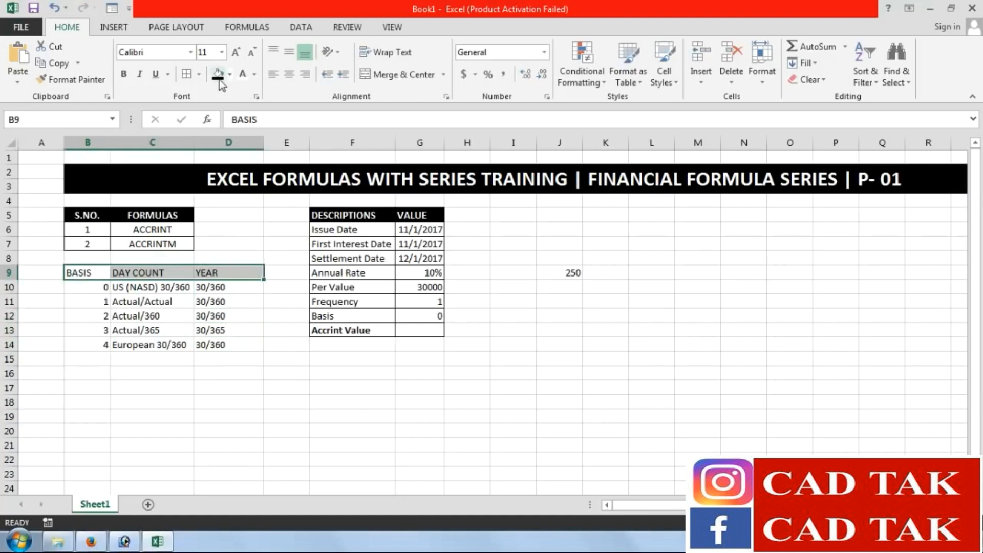
left_click(219, 81)
left_click(124, 74)
Add borders to all cells of the basis table B9:D14 and center its contents
left_click_drag(97, 270, 228, 346)
left_click(187, 74)
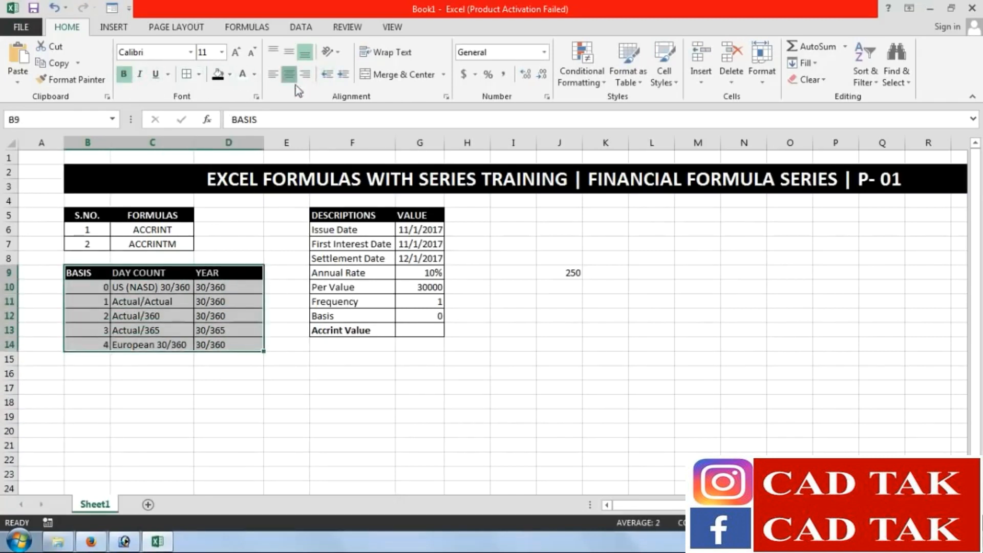
left_click(288, 75)
left_click(289, 471)
Begin an ACCRINT formula in J10 with issue date G6, first interest date G7 and settlement date G8
left_click(573, 274)
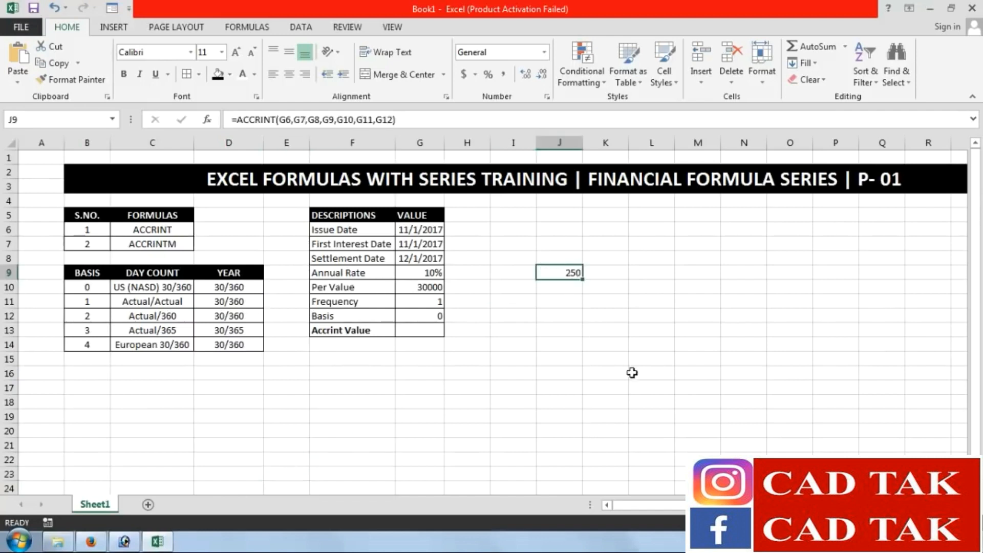
key("Return")
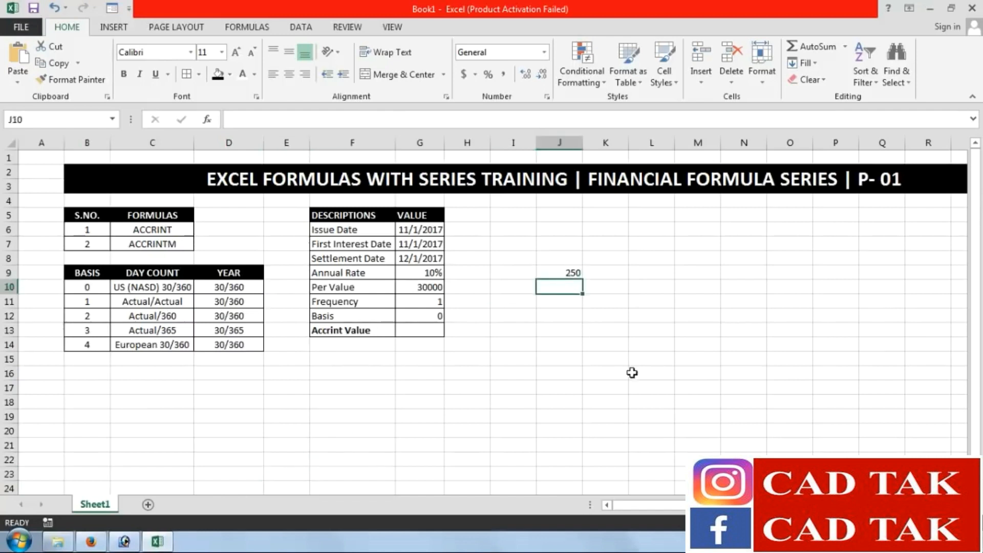
type("=ac")
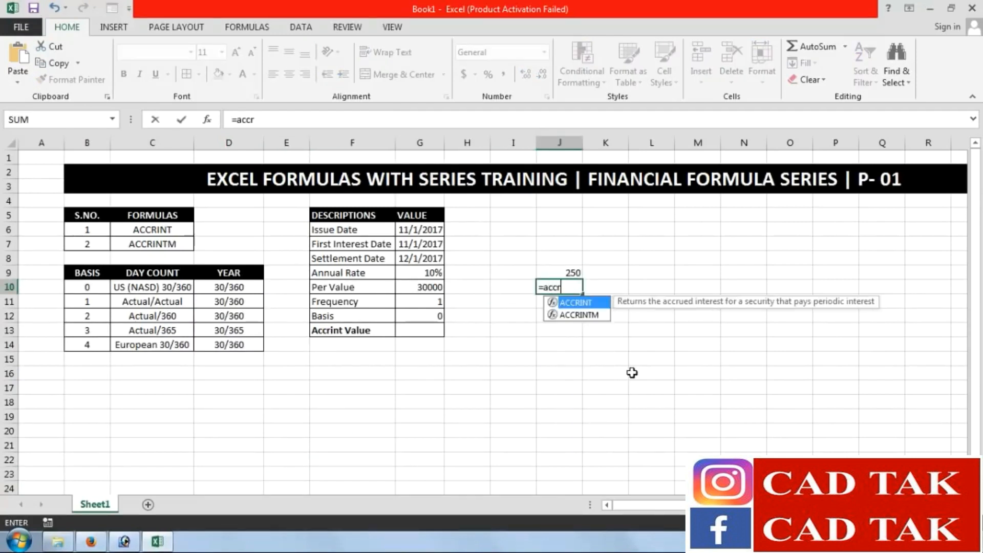
type("cr")
key("Tab")
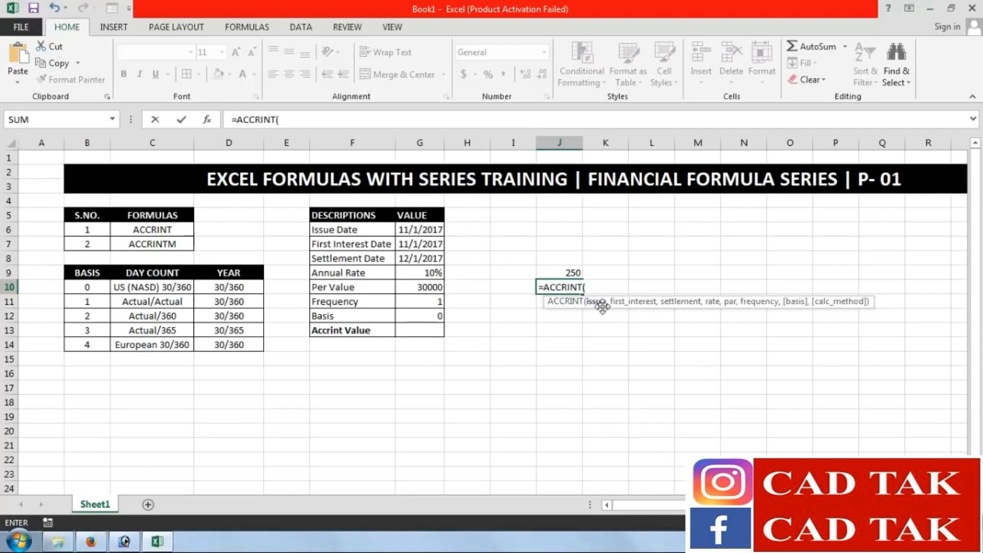
left_click(427, 231)
type(",")
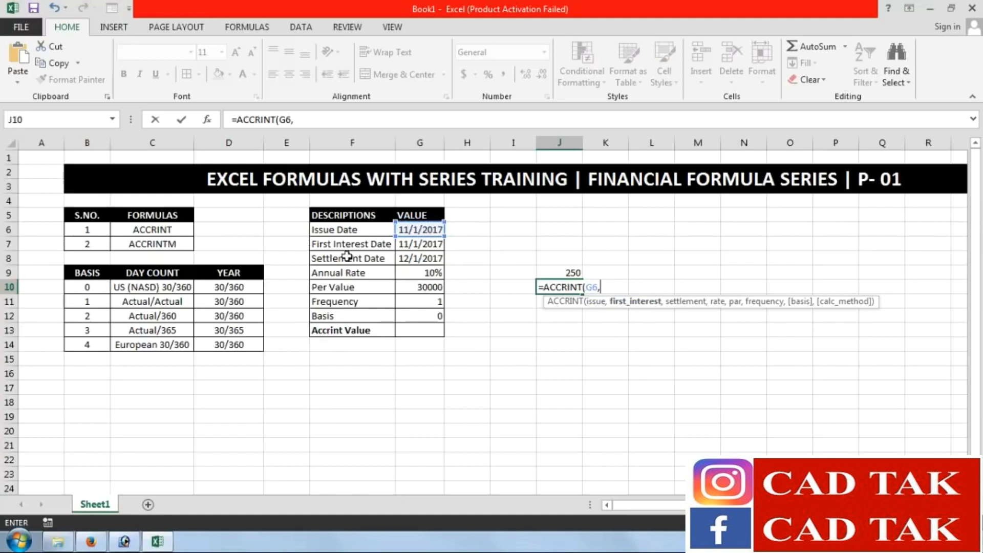
left_click(410, 244)
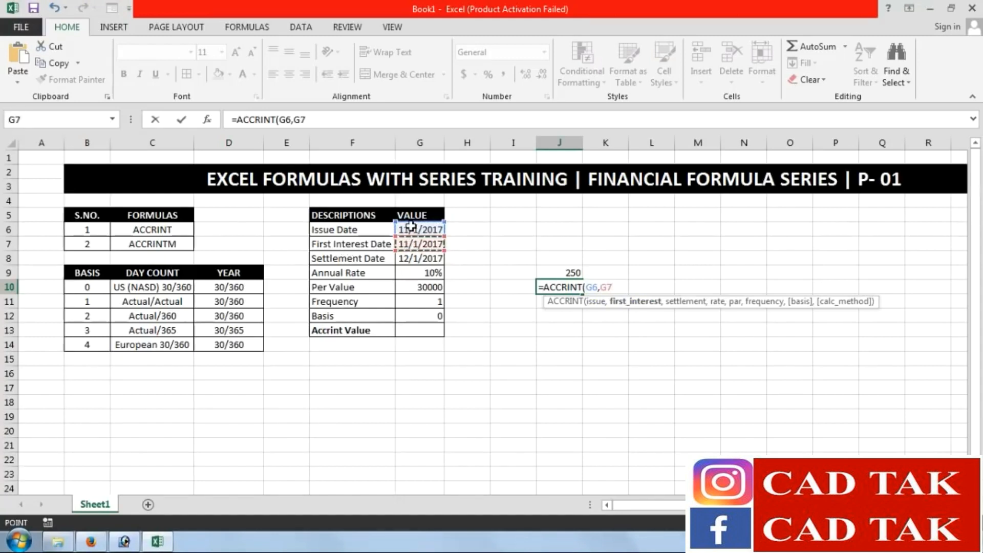
type(",")
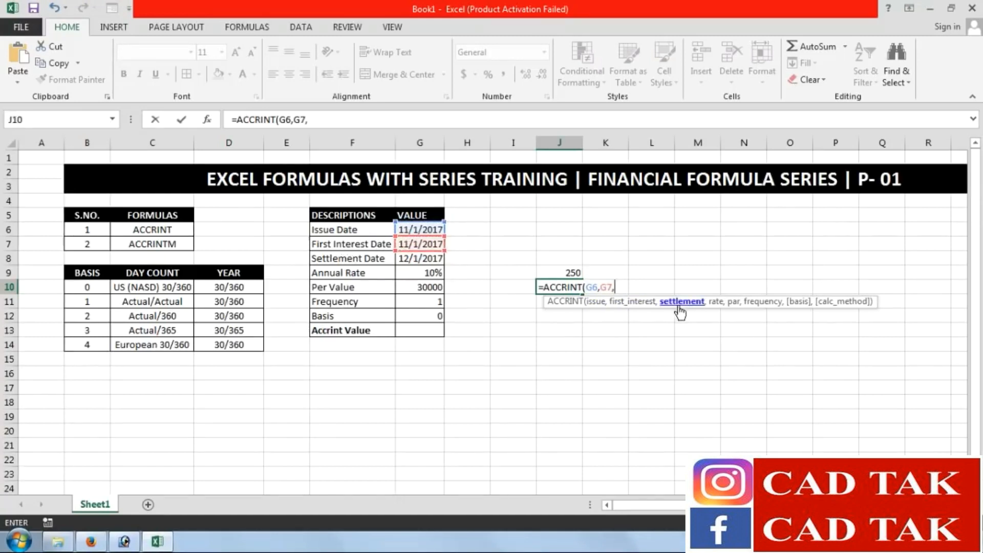
left_click(415, 260)
type(",")
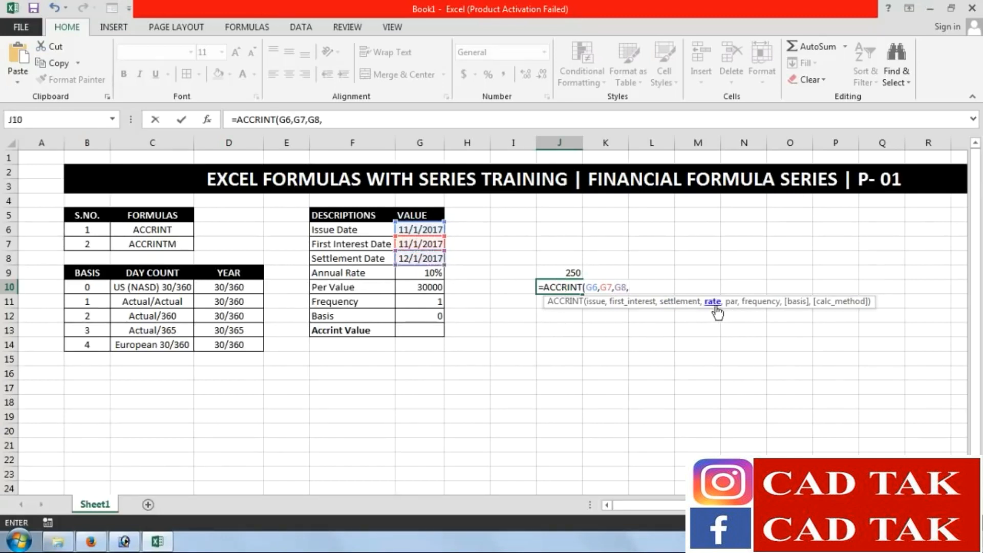
Complete the J10 ACCRINT formula with rate G9, par G10, frequency G11 and basis G12, and delete it from the cell again
left_click(418, 273)
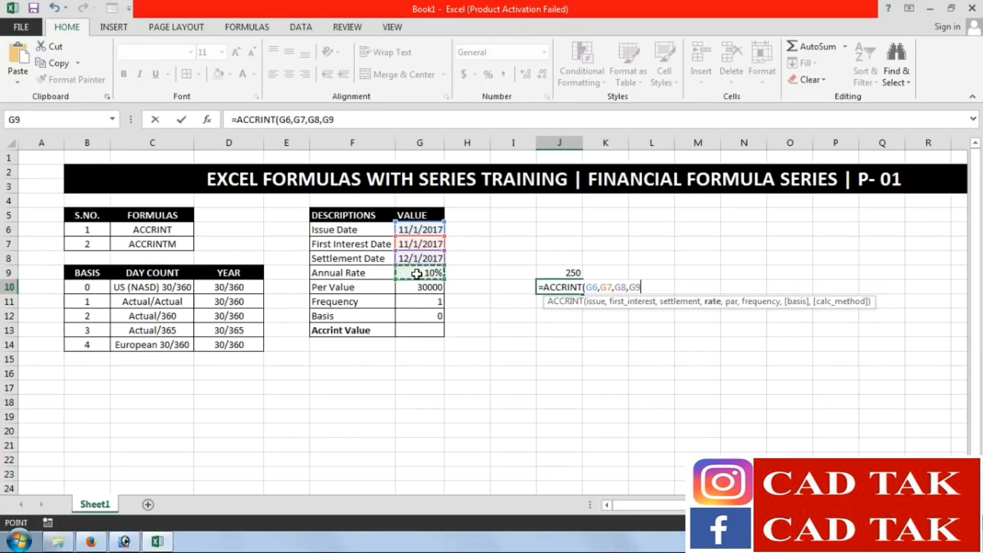
type(",")
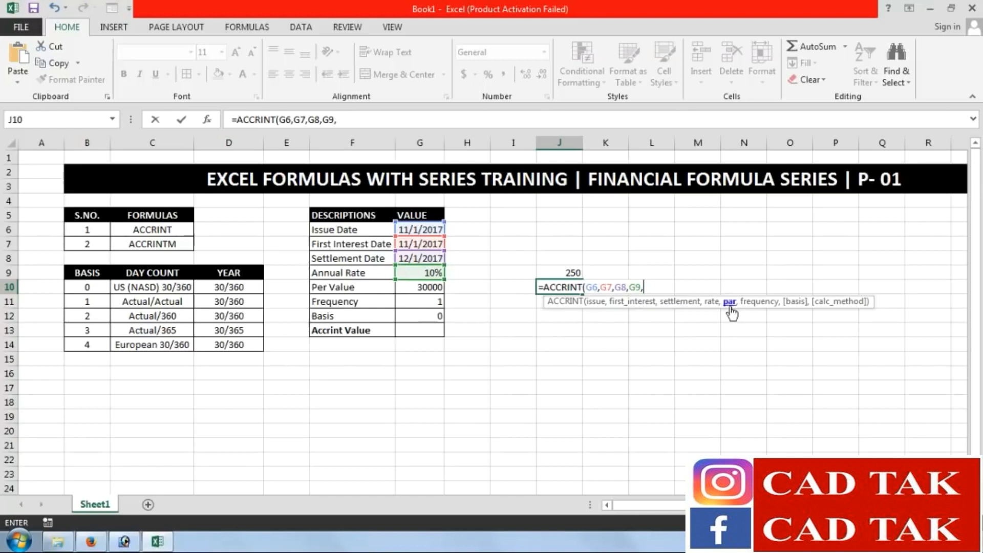
left_click(413, 289)
type(",")
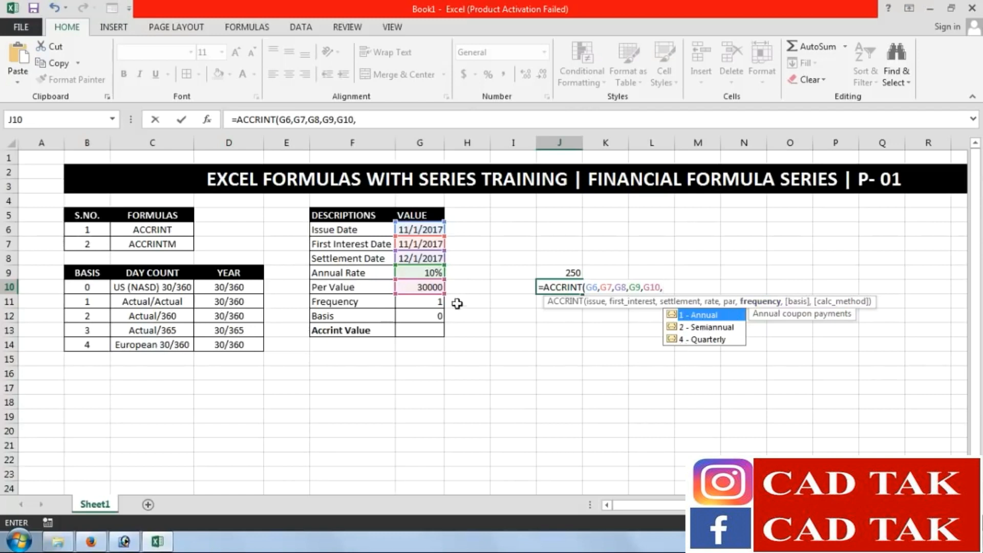
left_click(425, 301)
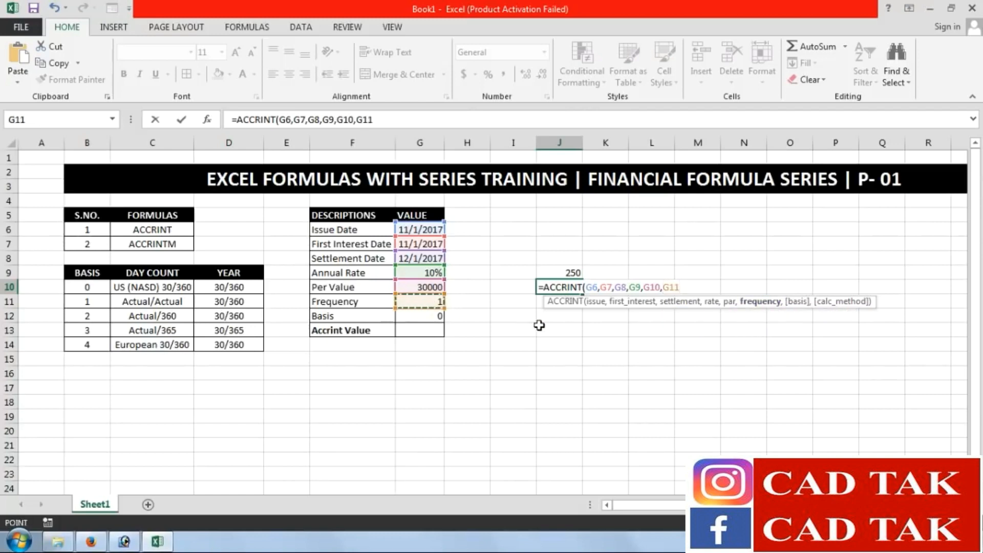
type(",")
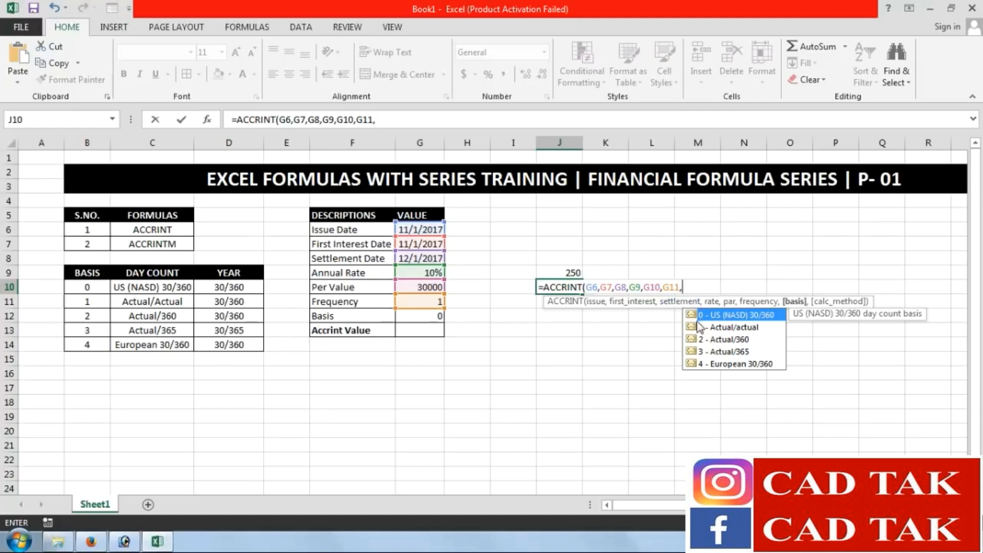
left_click(428, 316)
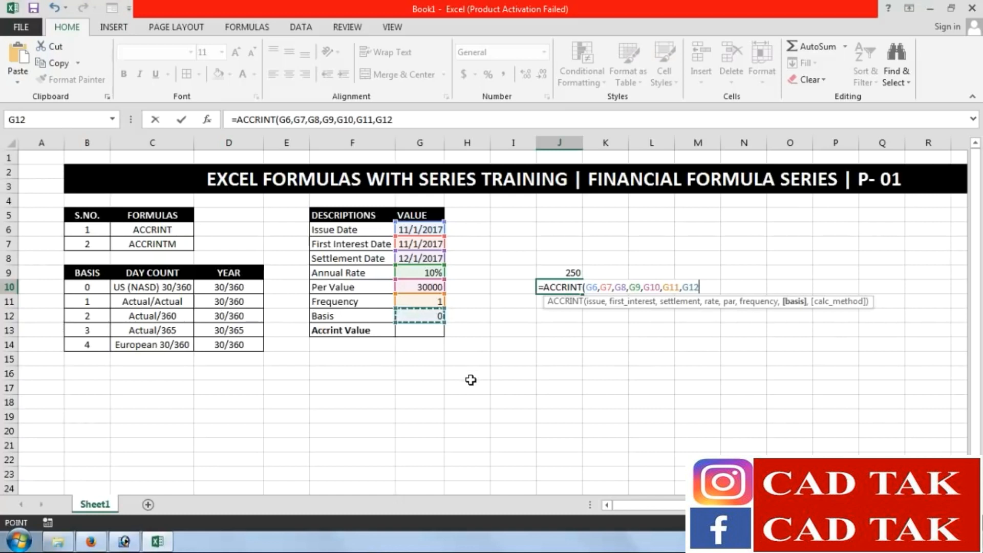
key("Return")
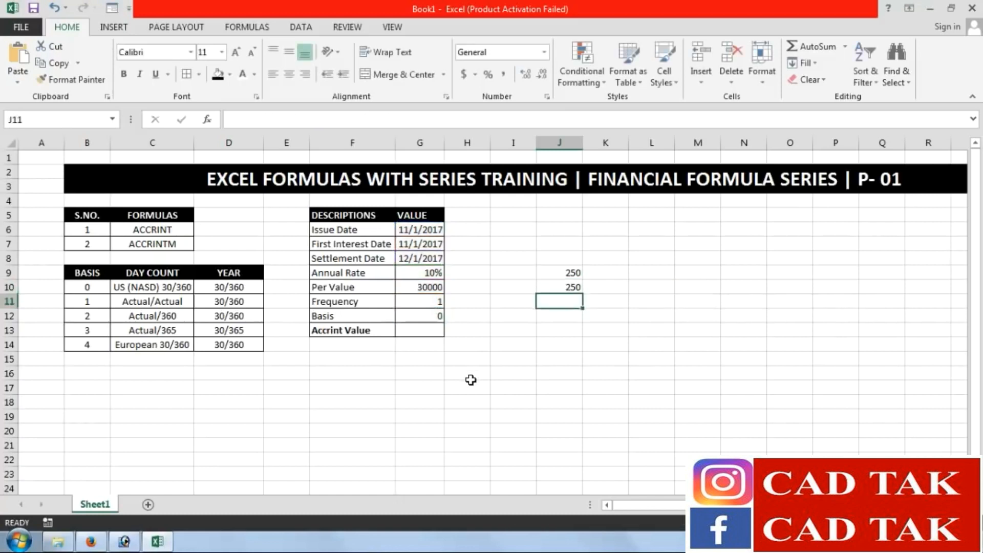
left_click(578, 288)
key("Delete")
Move the ACCRINT formula from J9 into the Accrint Value cell G13 and review its arguments
left_click(571, 274)
key("ctrl+c")
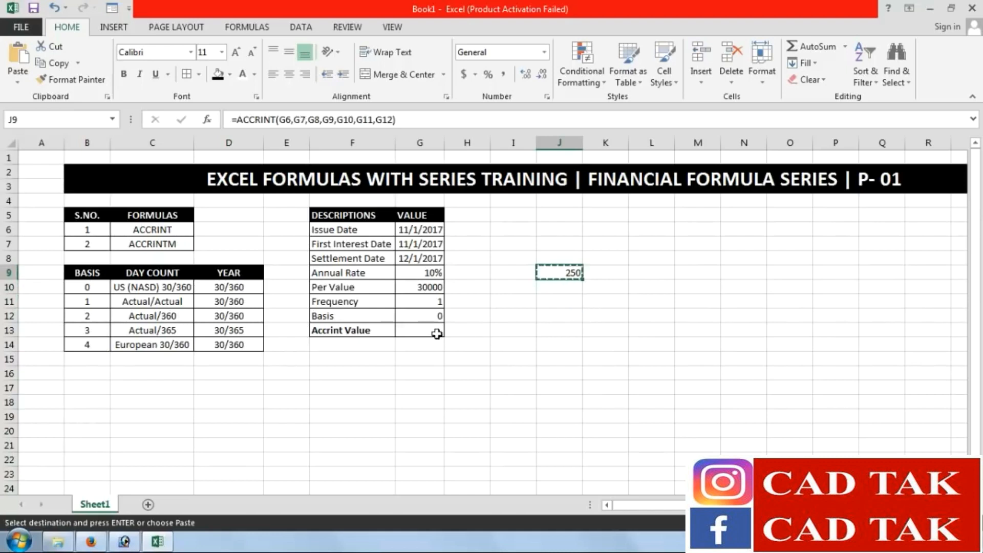
left_click(515, 359)
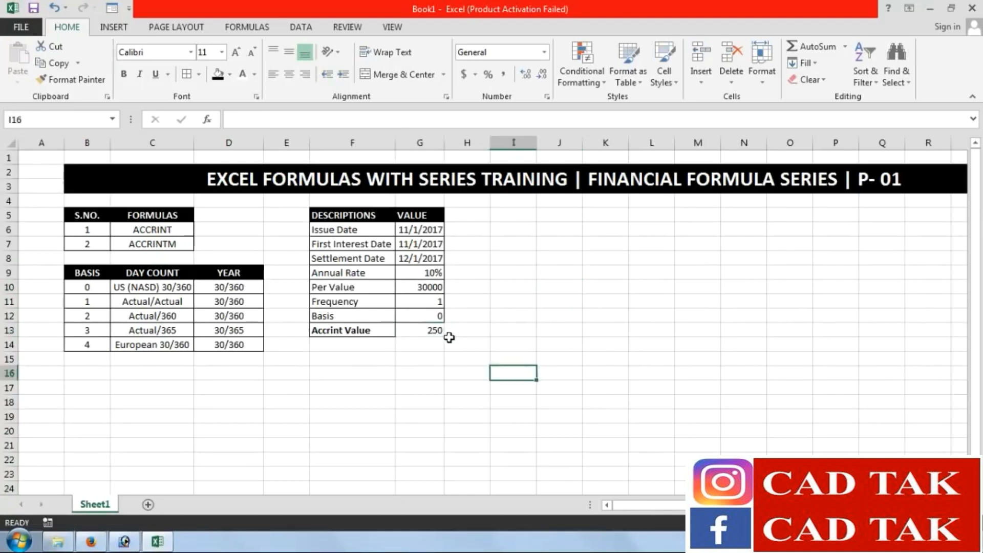
left_click(435, 330)
double_click(435, 330)
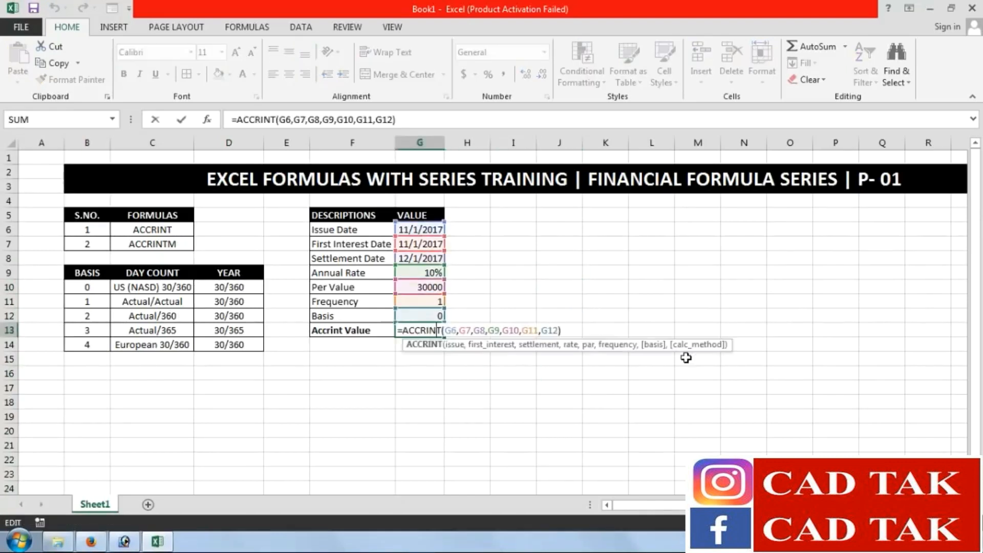
key("Return")
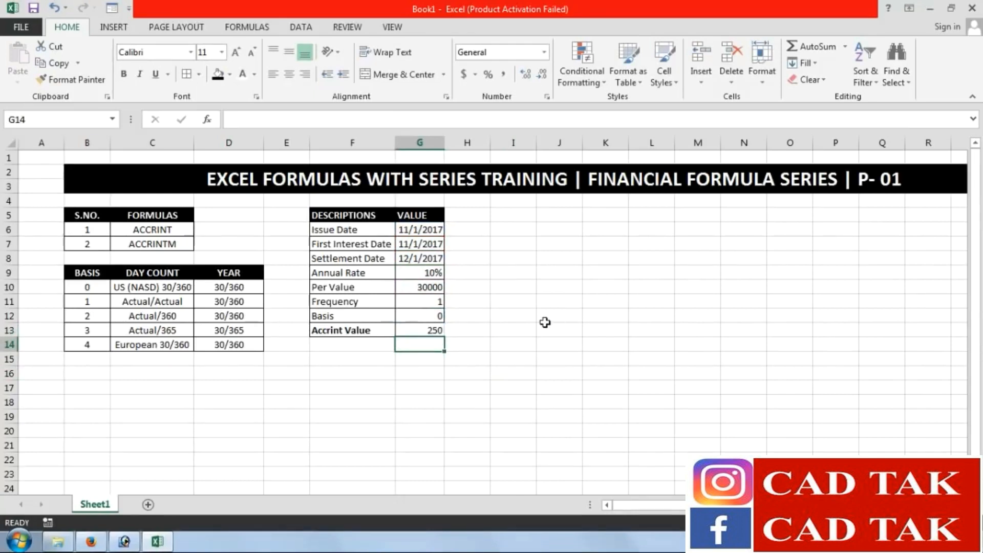
Enter the heading Value in I5 and the amount 30000 below it in I6
left_click(503, 226)
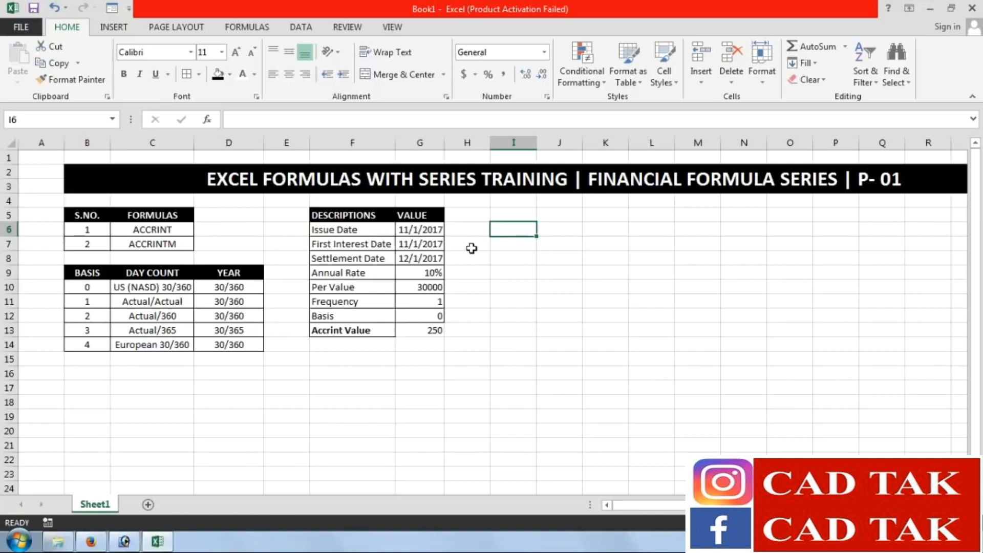
left_click(509, 219)
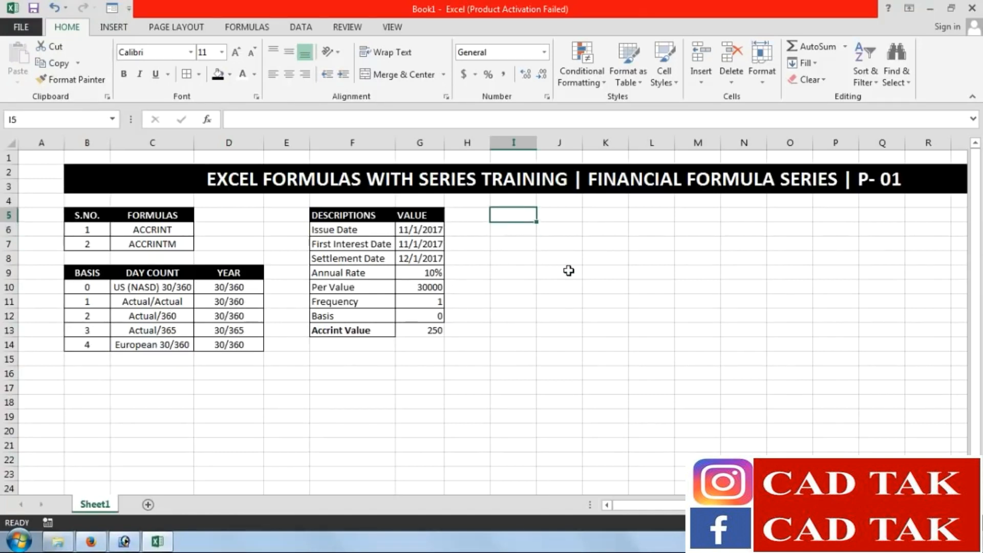
type("v")
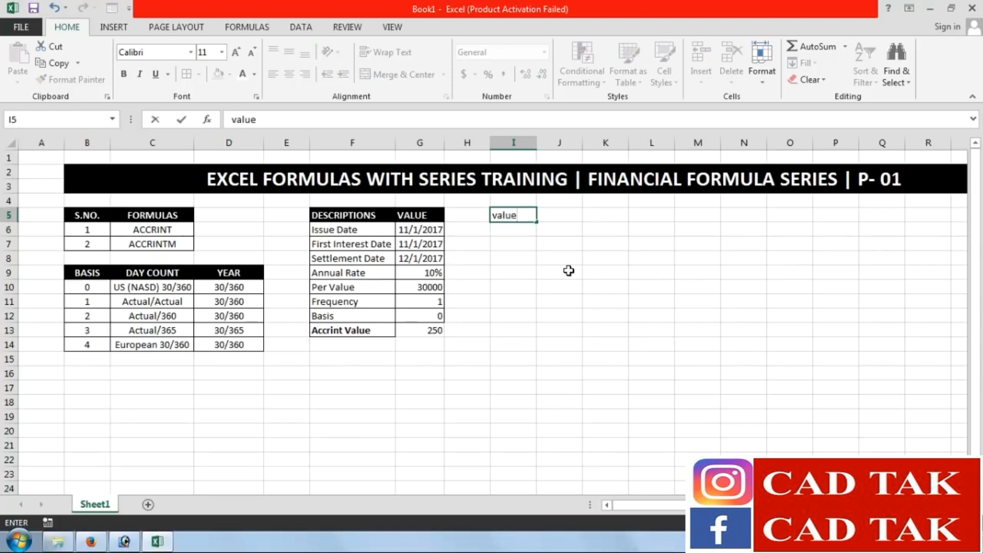
type("alue")
key("ctrl+Return")
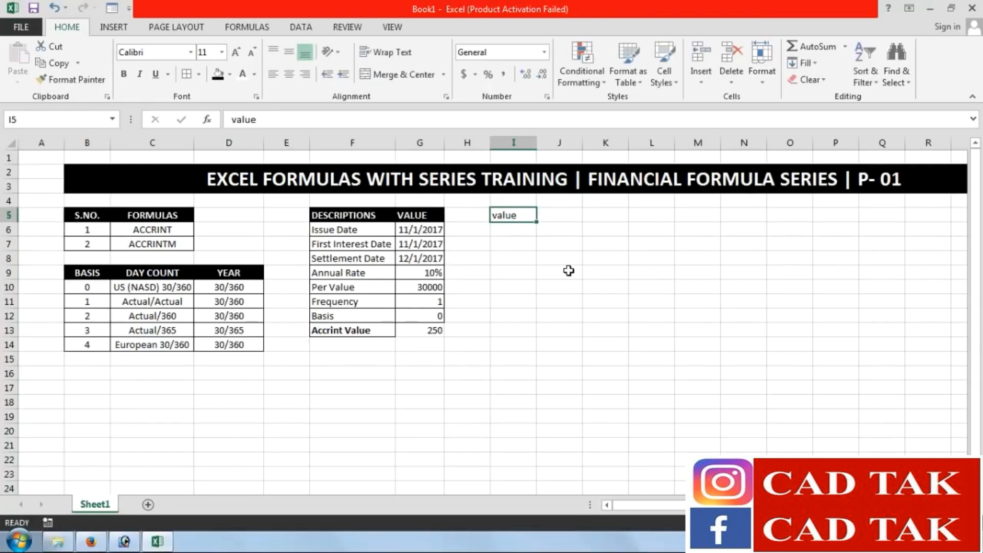
type("V")
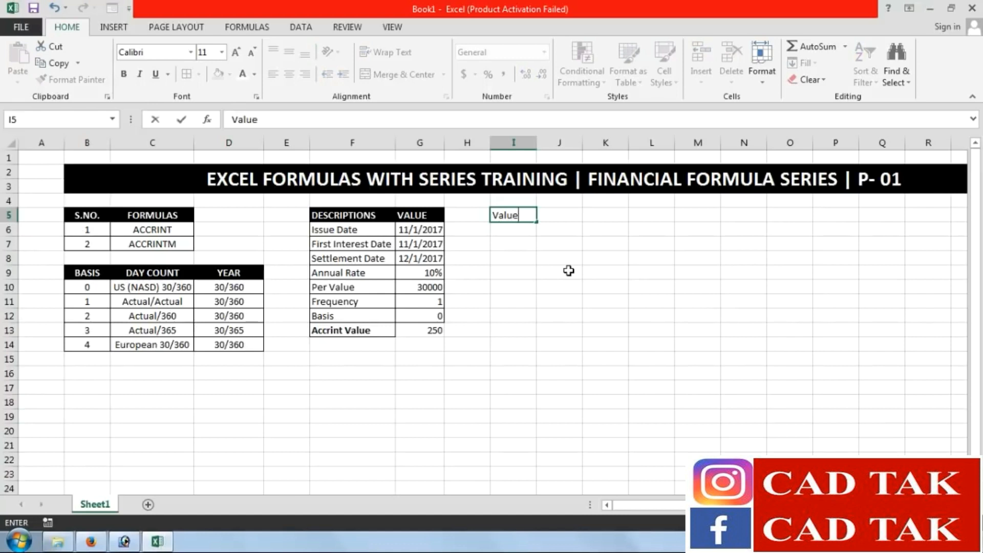
key("Tab")
key("Return")
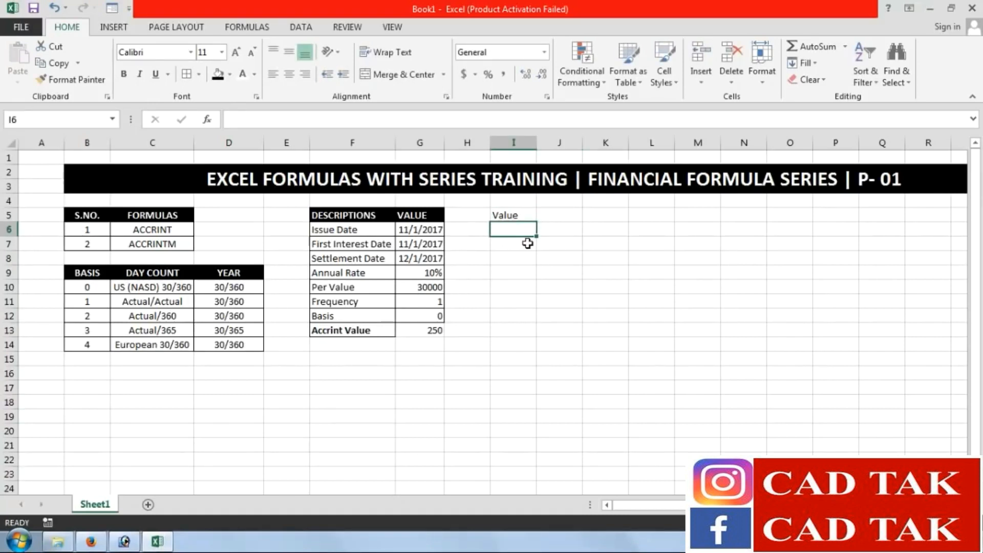
type("30000")
key("Return")
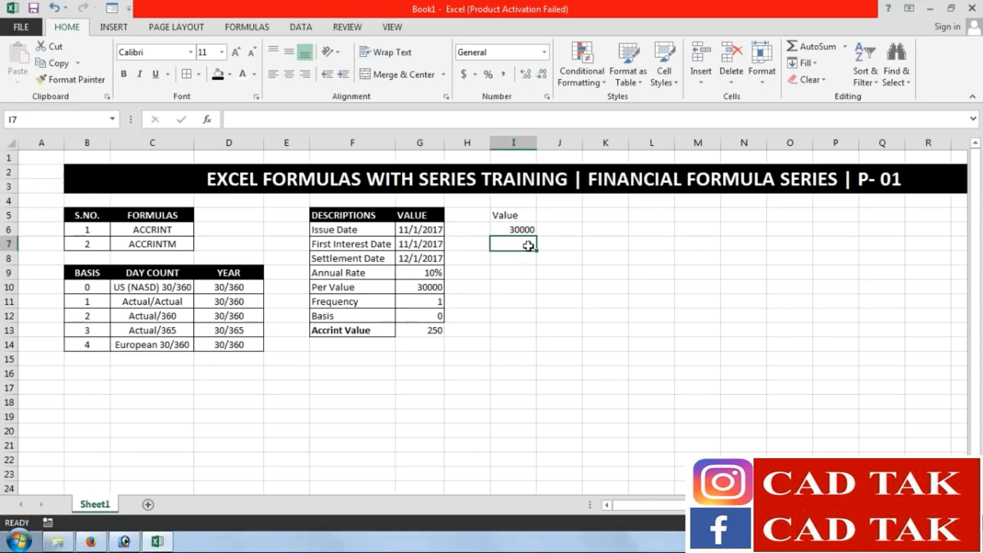
Add the heading Rate in J5 with 10% below it in J6
left_click(574, 213)
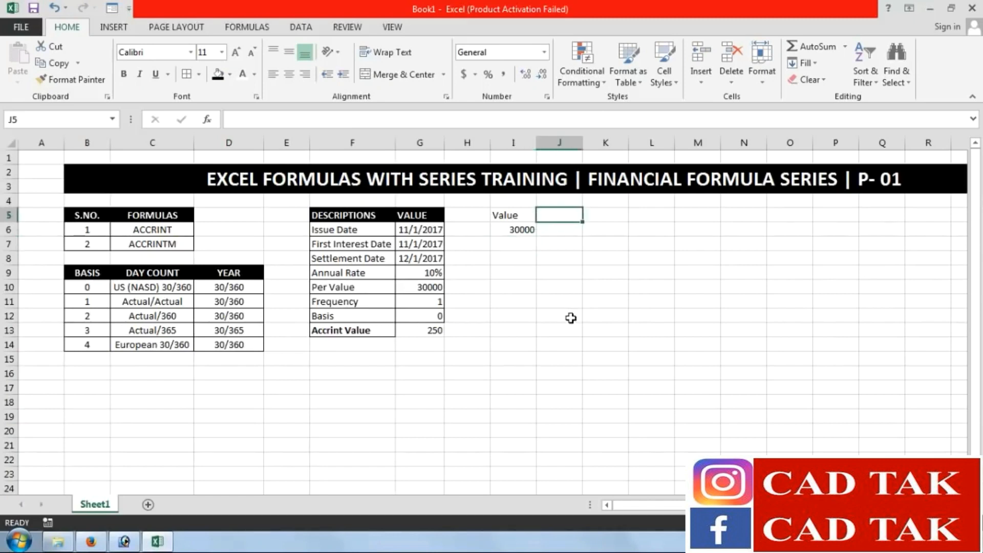
type("Rate")
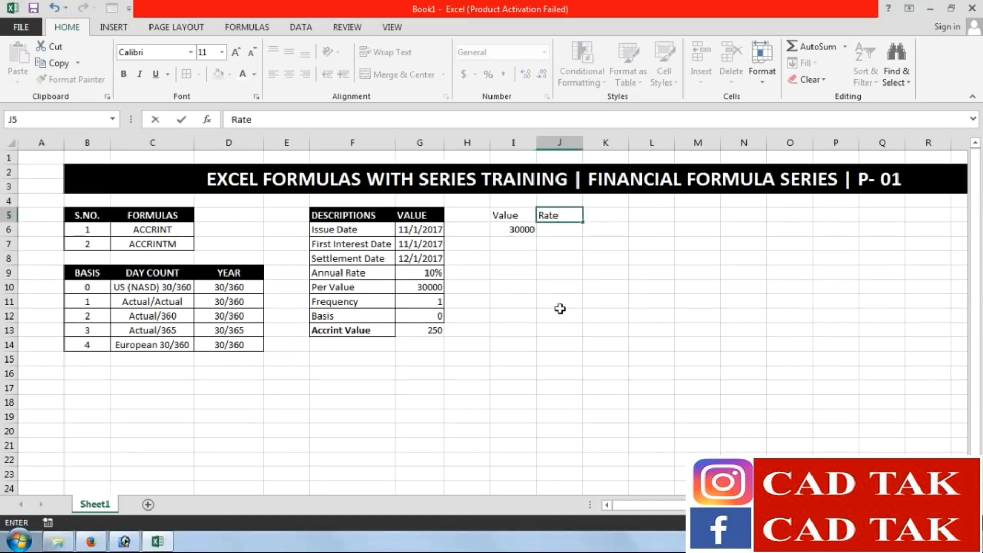
key("Return")
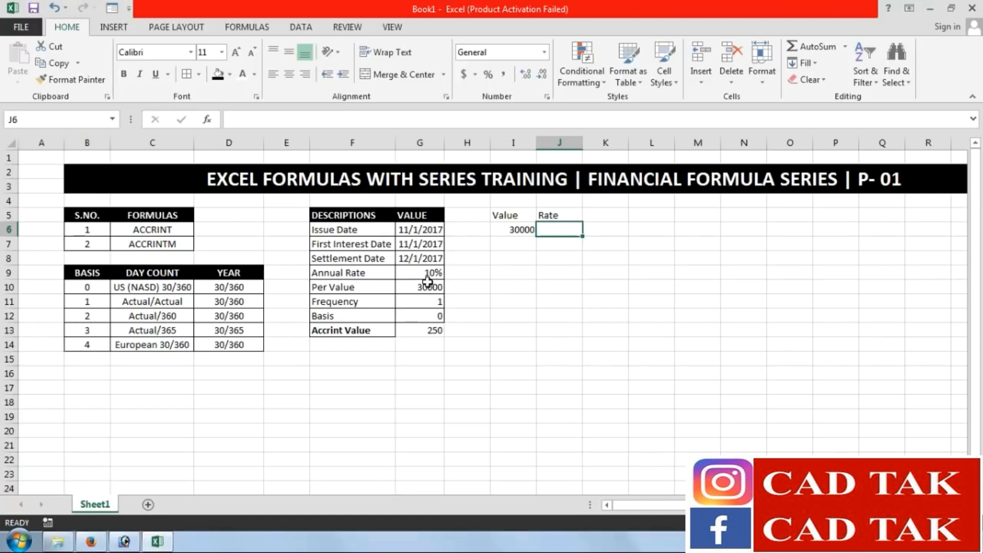
type("10")
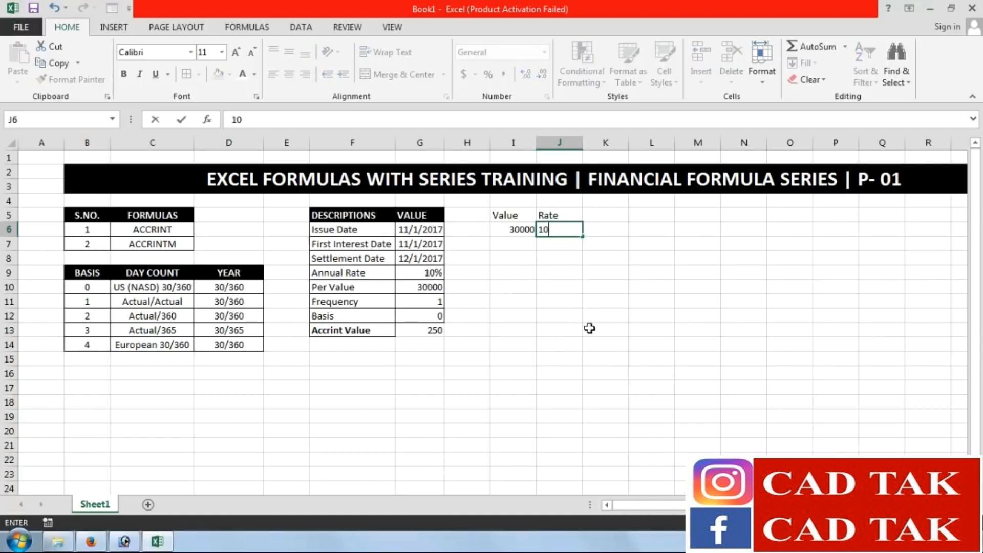
type("%")
key("Return")
Add the heading Interest in K5 and calculate it in K6 with the formula =I6*J6
left_click(600, 218)
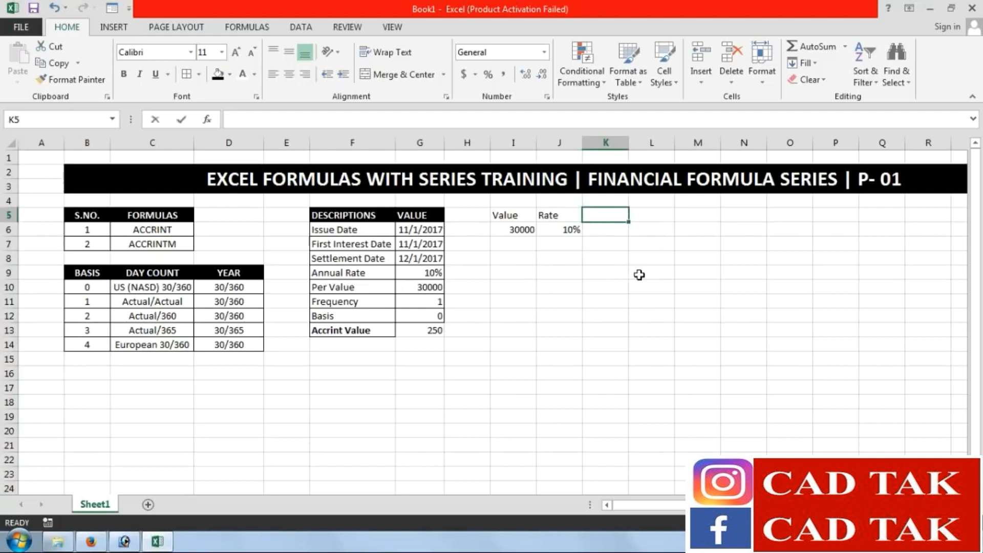
type("Interest")
key("Return")
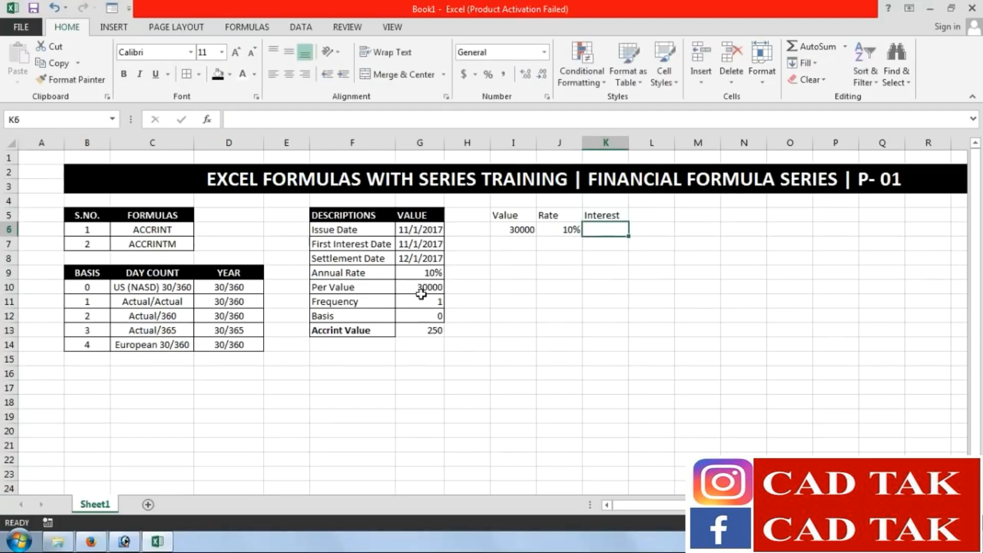
type("=")
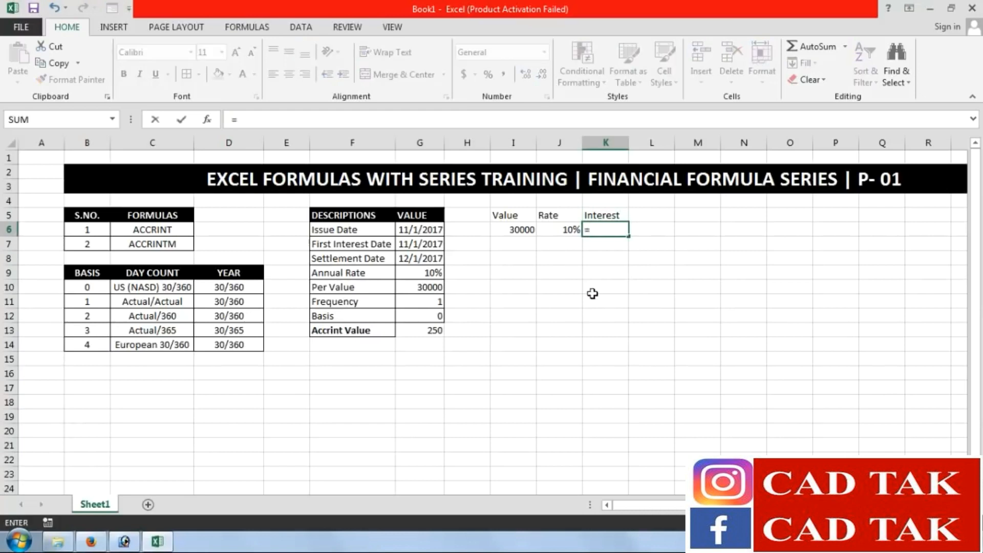
left_click(527, 230)
type("*")
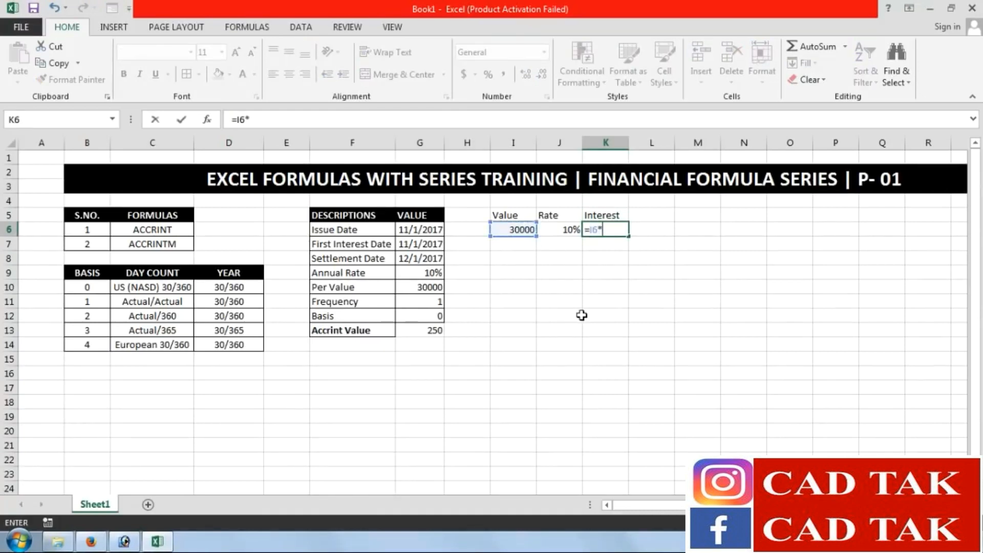
left_click(565, 232)
key("Return")
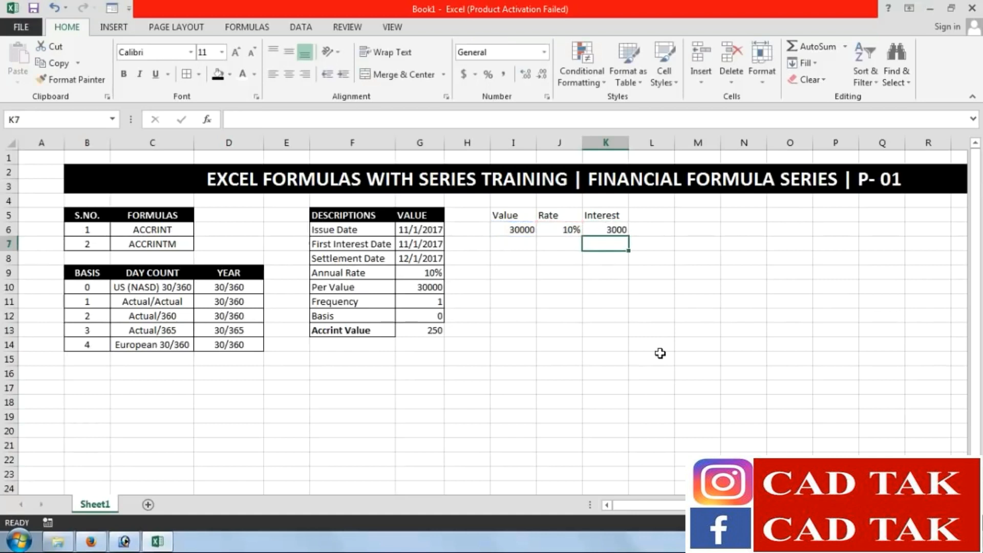
Add the heading Term in L5 with the value 12 below it in L6
left_click(620, 229)
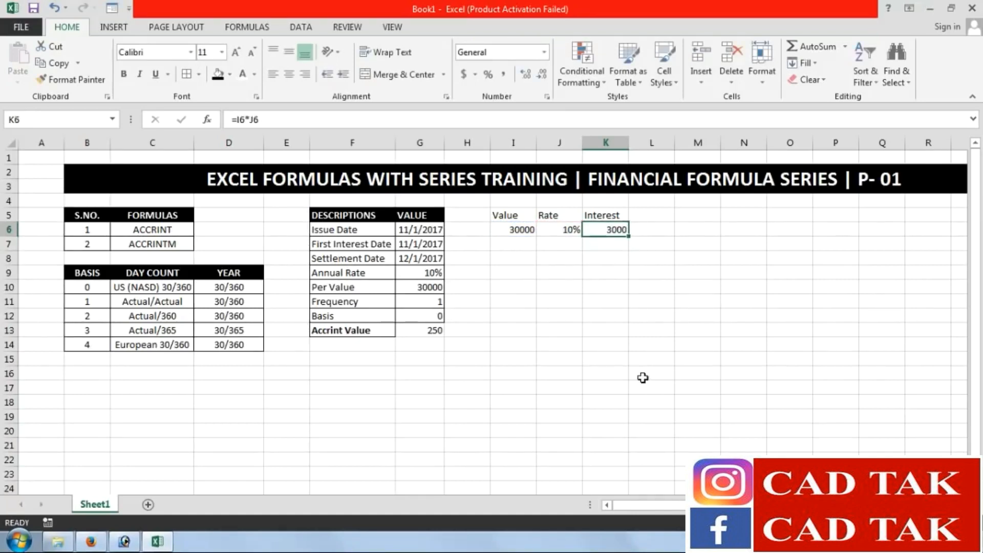
left_click(660, 213)
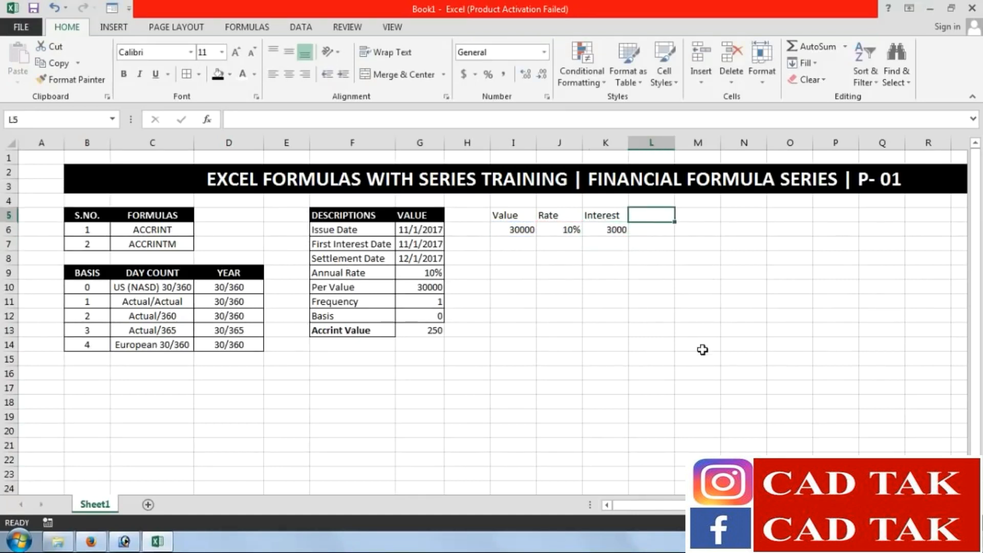
type("Term")
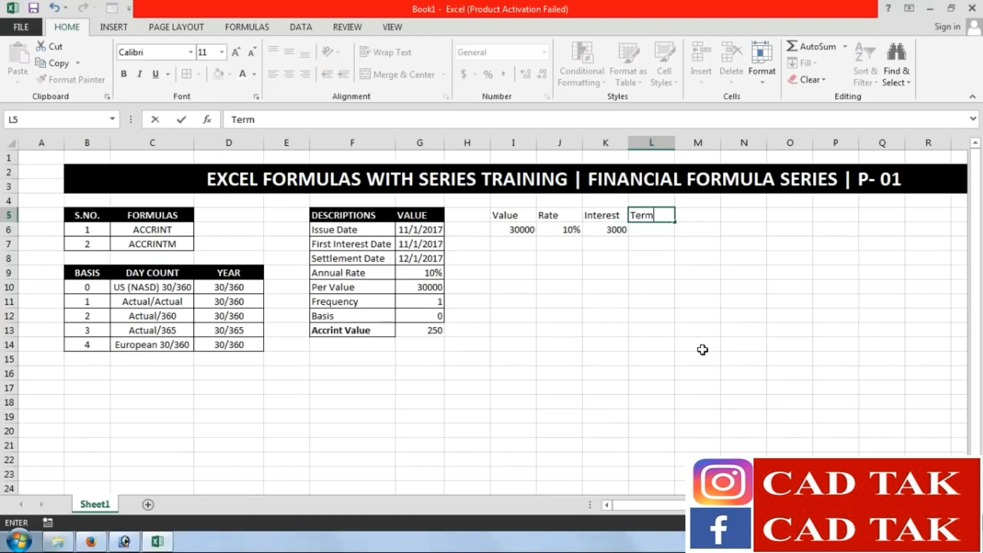
key("Return")
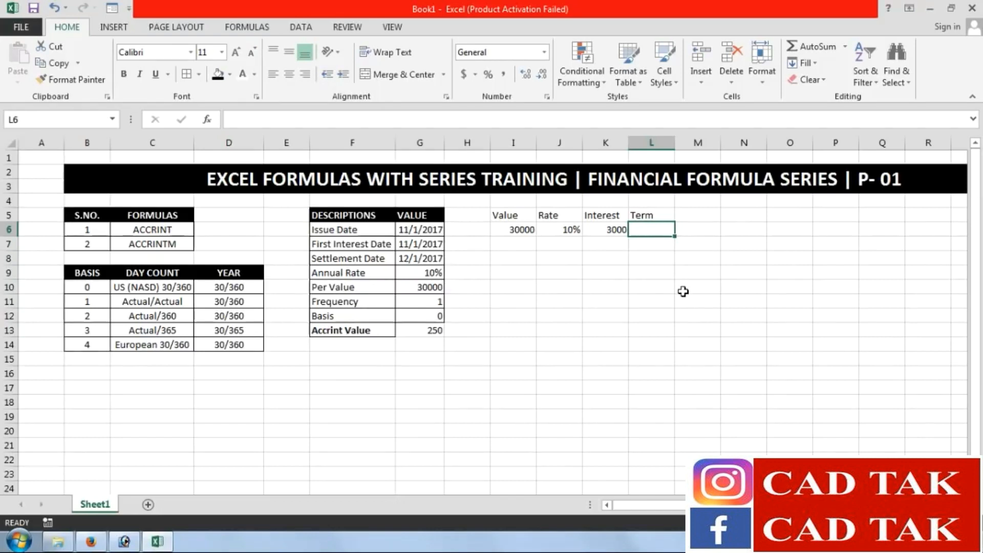
type("12")
key("Return")
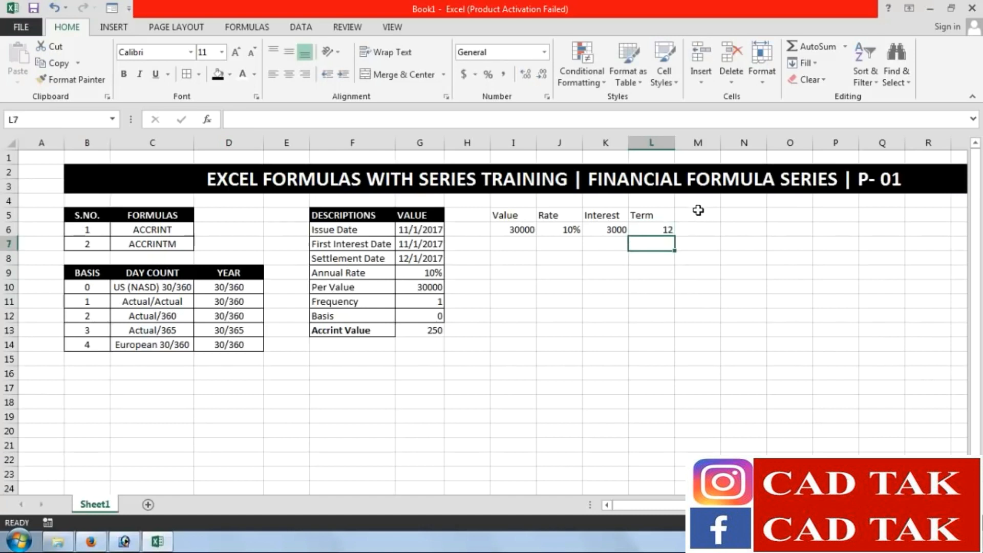
left_click(636, 230)
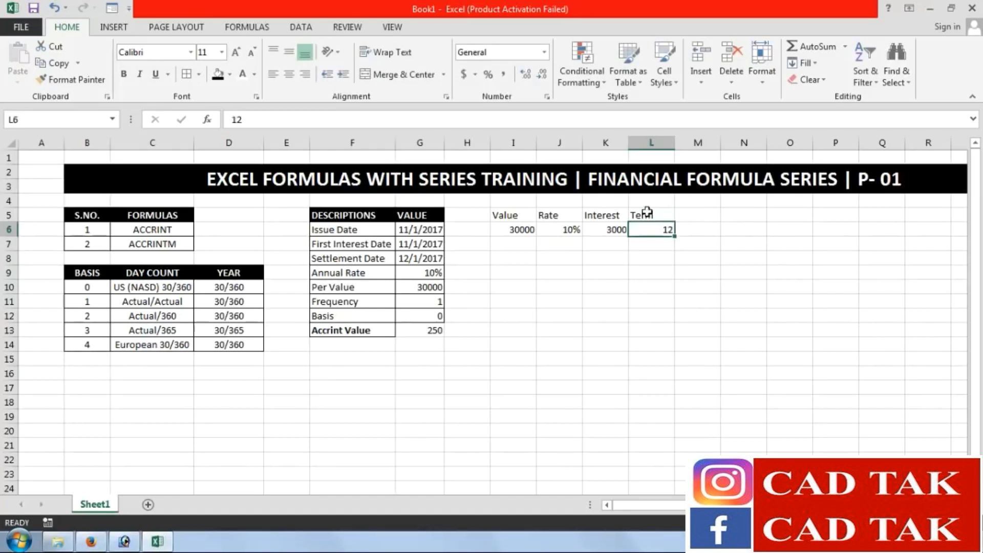
Add the heading Monthly Interest in M5 and auto-fit the width of column M to it
left_click(684, 216)
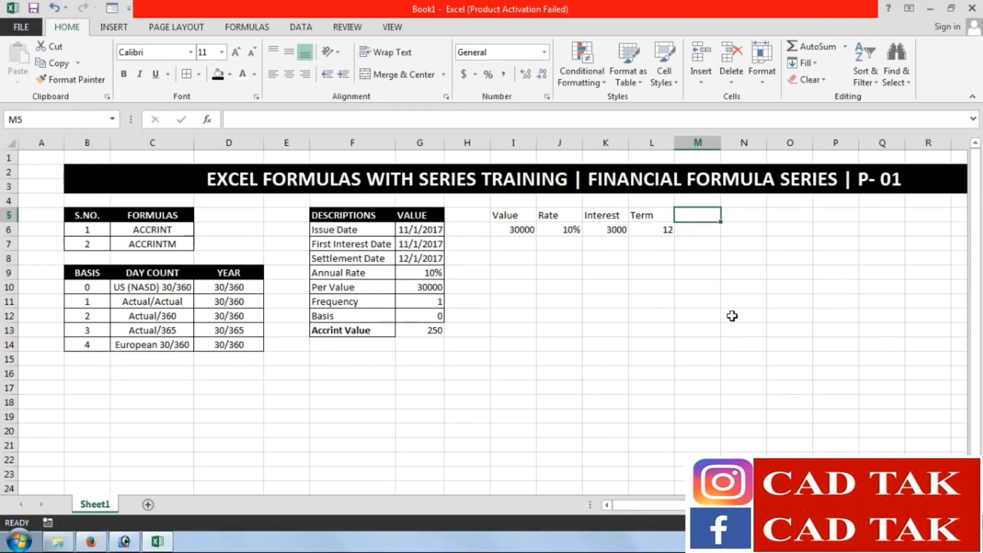
type("Monthly I")
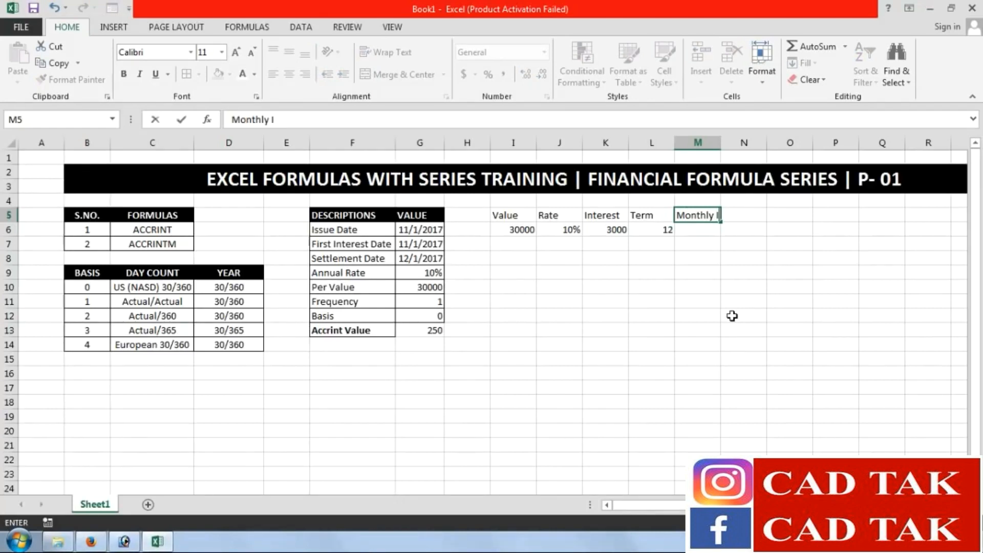
type("nterest")
key("Return")
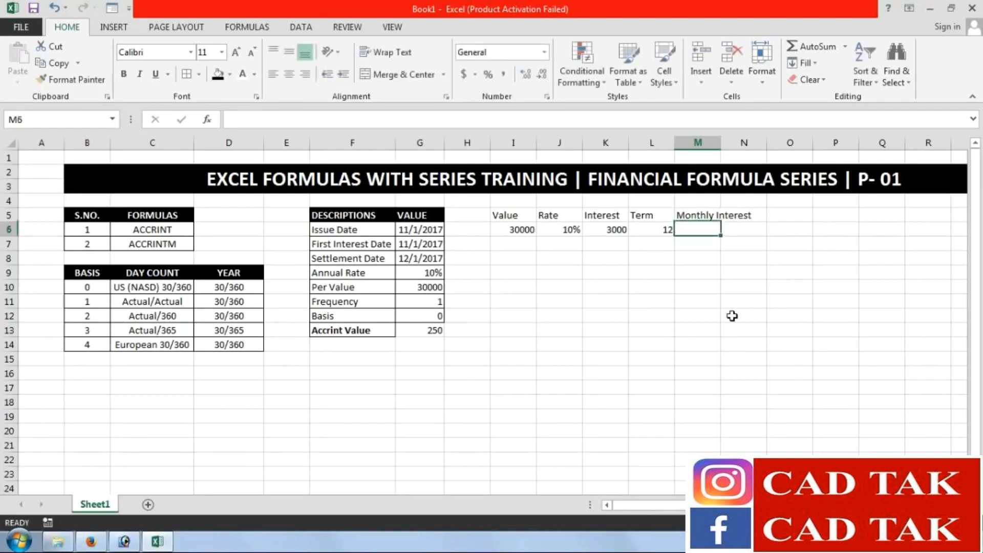
left_click(626, 230)
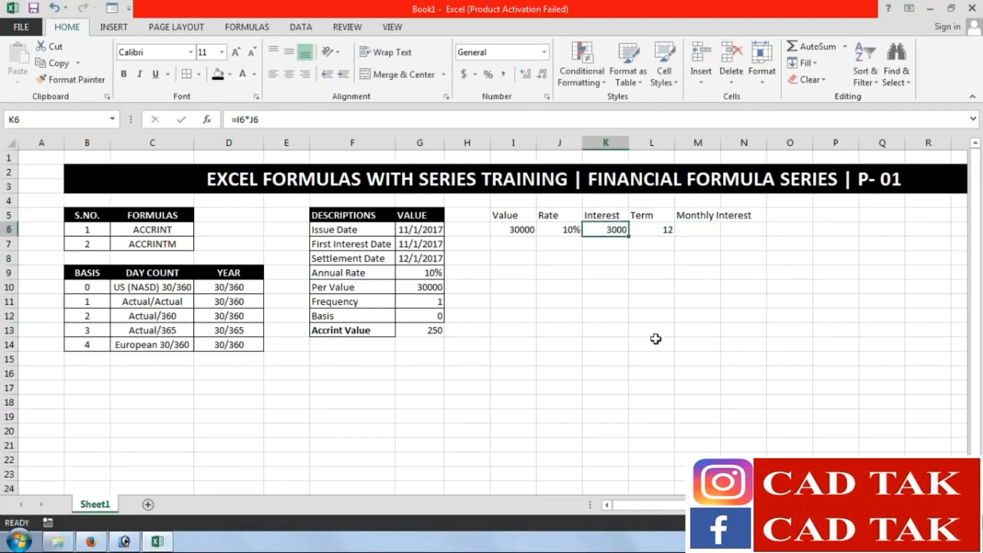
double_click(721, 142)
Calculate the monthly interest in M6 with the formula =K6/L6 and compare it with the Accrint Value in G13
left_click(683, 235)
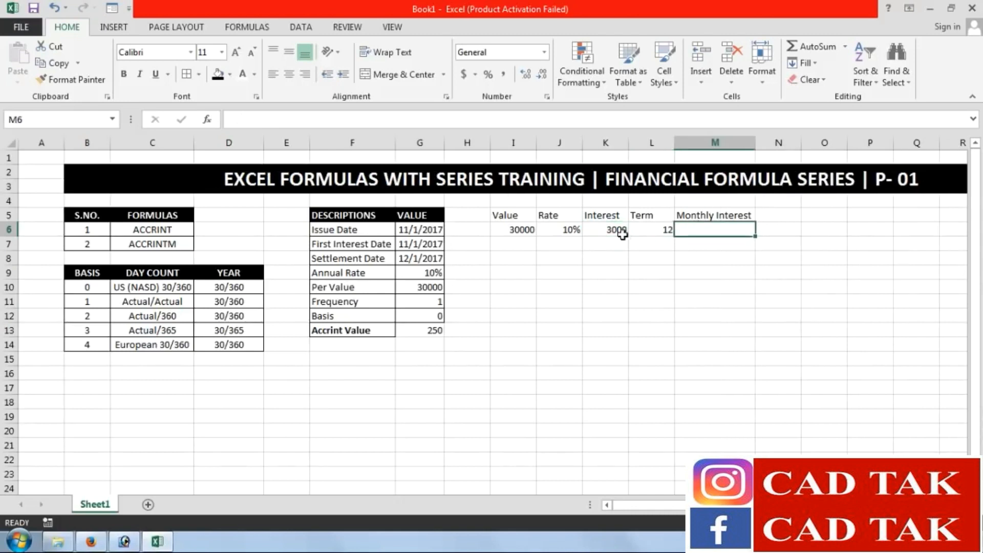
left_click(574, 231)
left_click(705, 230)
type("=")
left_click(625, 232)
type("/")
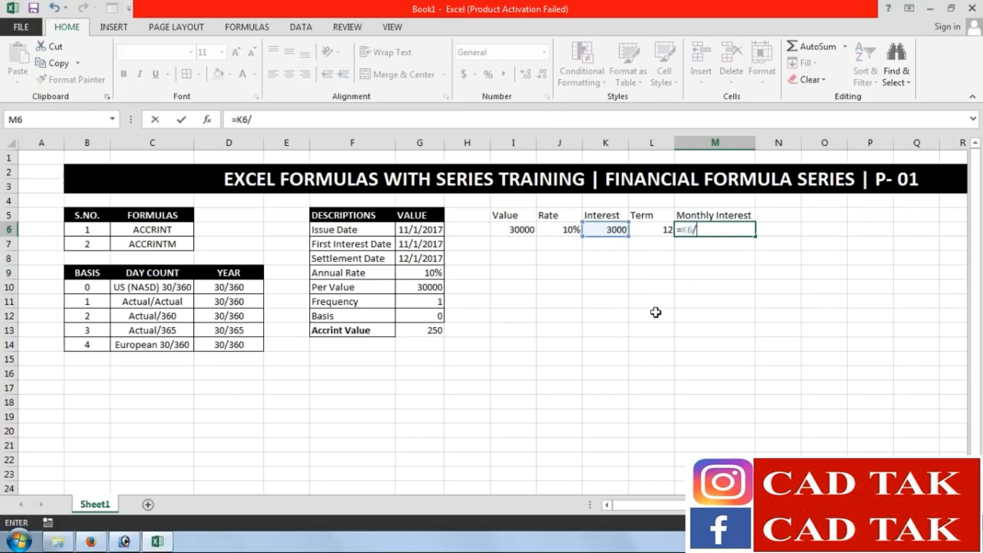
left_click(659, 229)
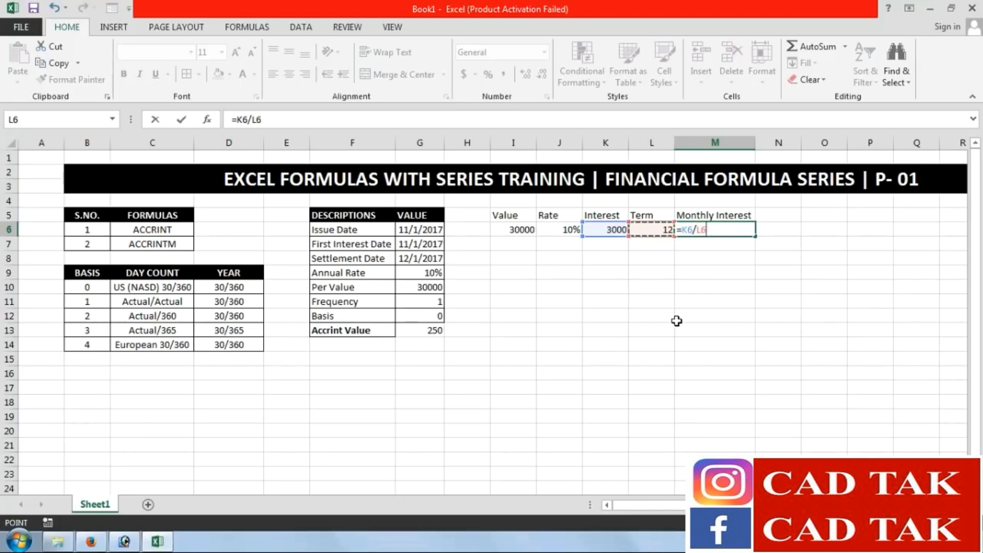
key("Return")
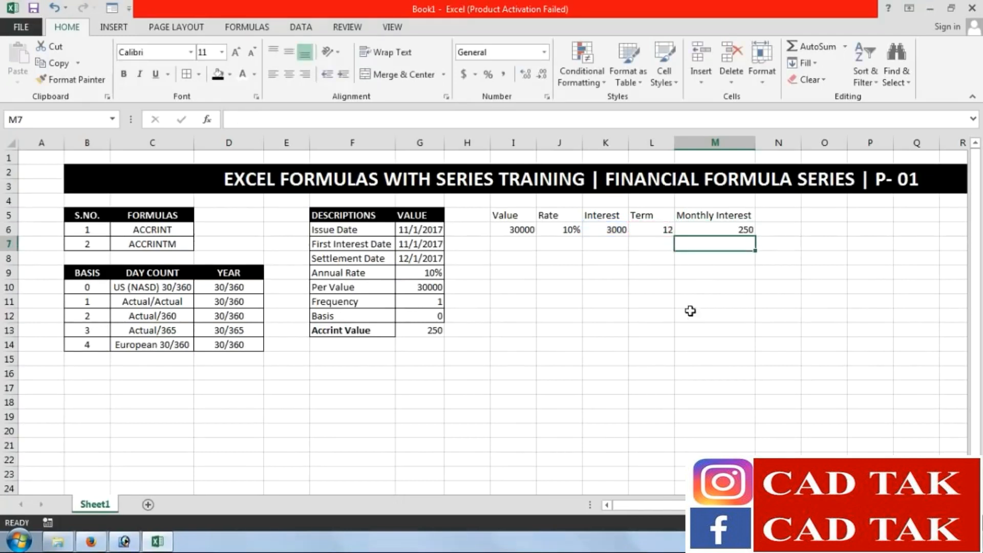
left_click(744, 229)
left_click(434, 332)
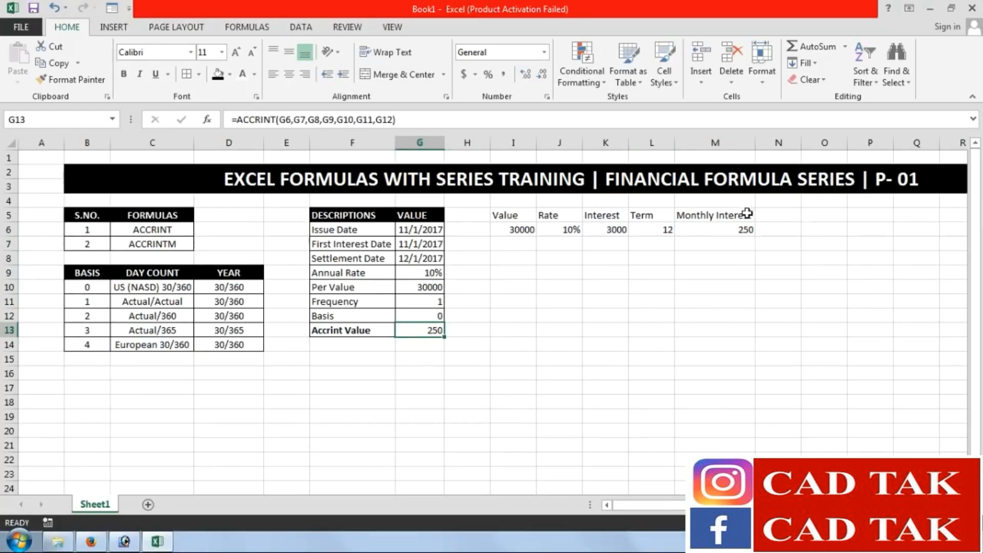
Format the headings in I5:M5 with a black fill and bold white text
left_click_drag(512, 215, 731, 213)
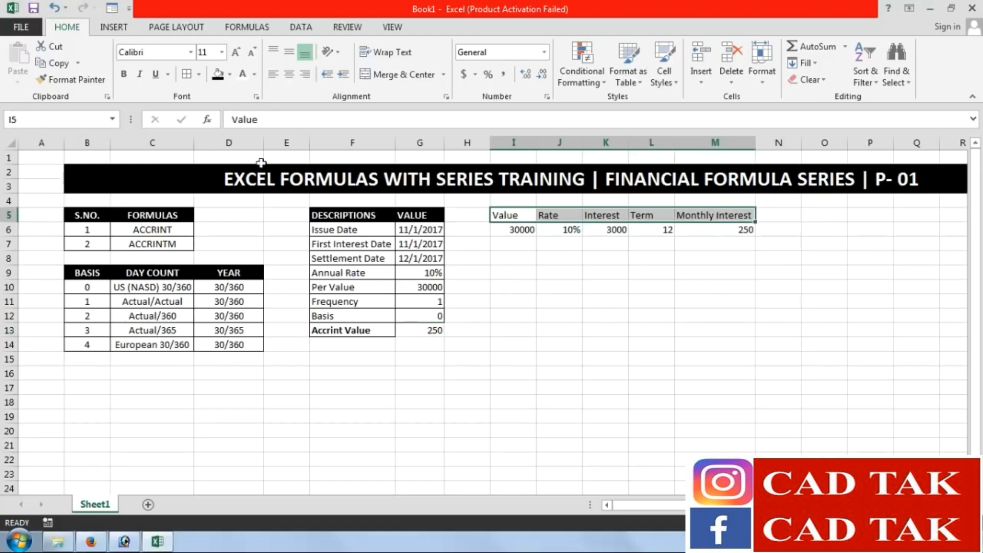
left_click(218, 74)
left_click(243, 74)
left_click(124, 73)
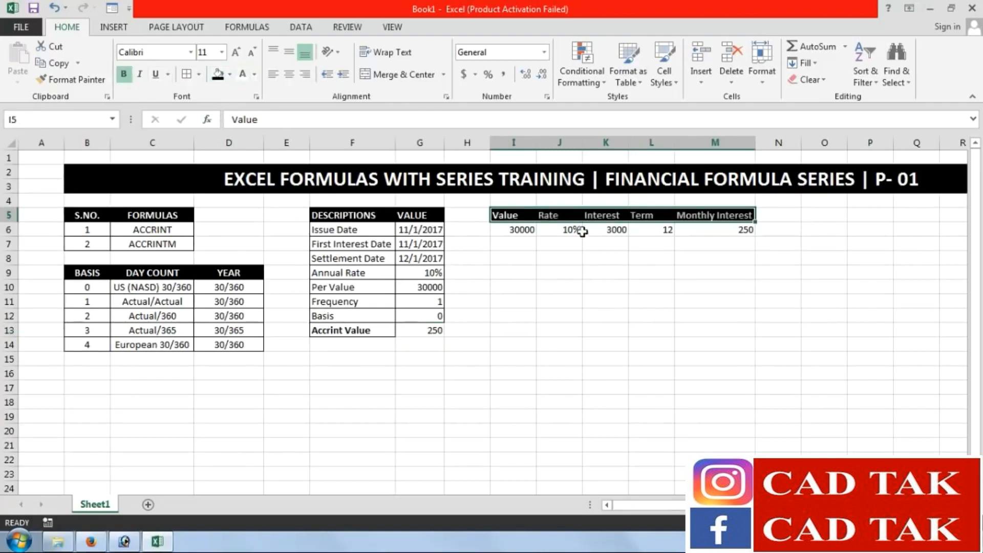
left_click(590, 242)
Apply borders to all cells of the manual interest table I5:M6
left_click_drag(507, 215, 730, 229)
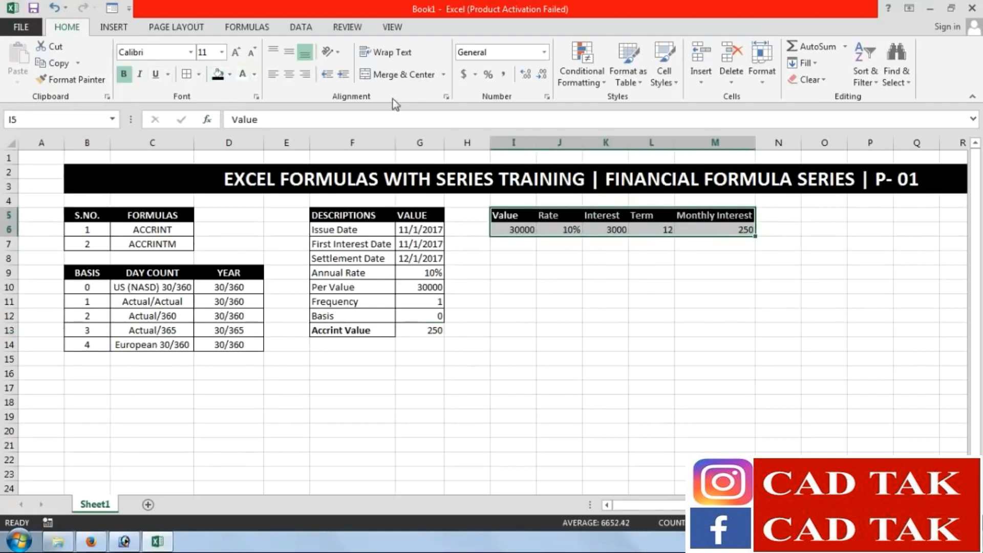
left_click(187, 74)
left_click(588, 287)
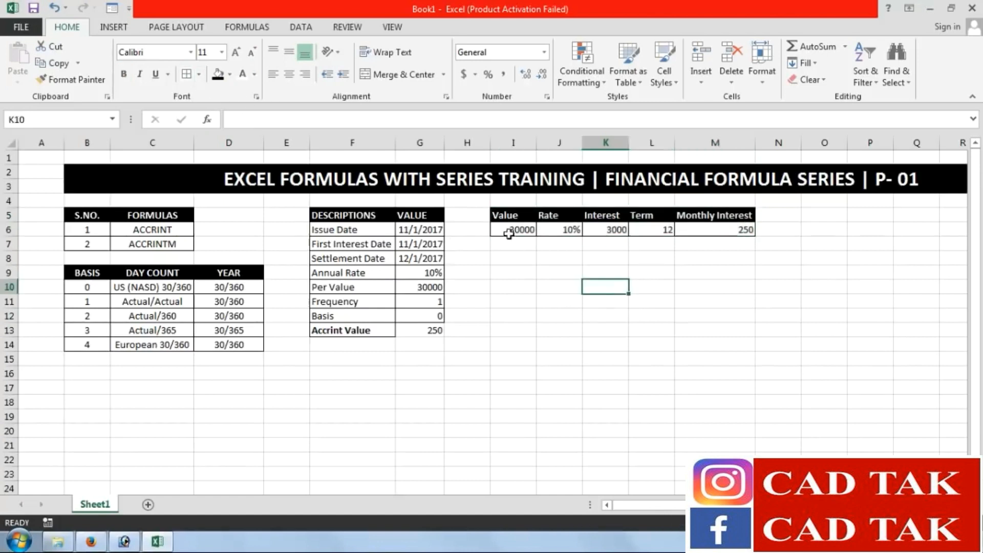
left_click(467, 361)
Clear the Accrint Value cell G13 and begin a new ACCRINT formula there with G6 as issue, G7 as first interest and G8 as settlement
left_click(421, 331)
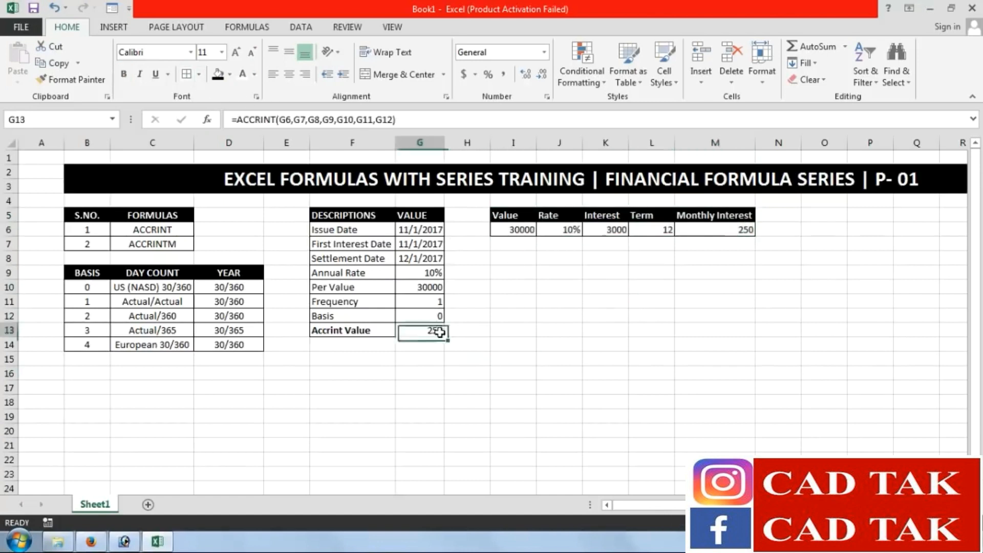
key("Delete")
left_click(594, 333)
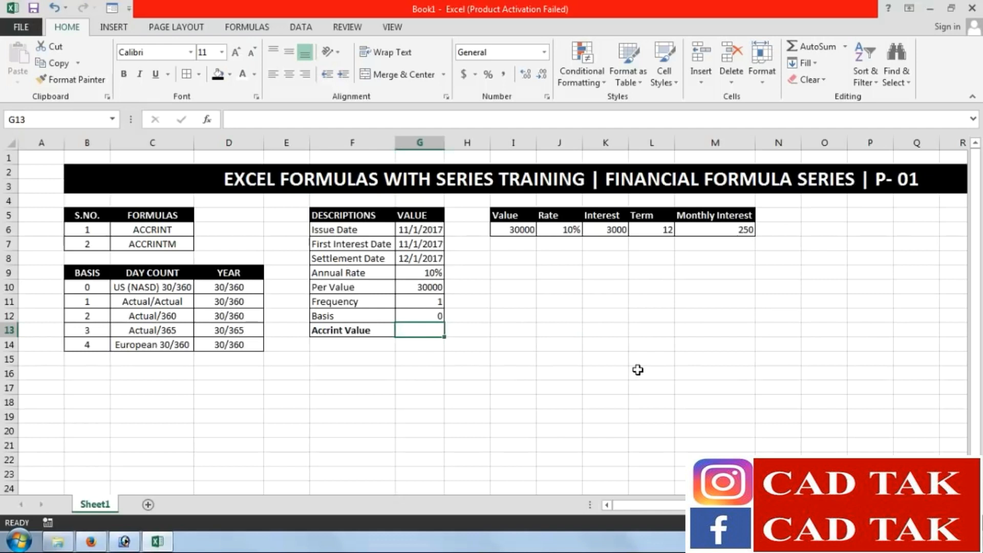
type("=accri")
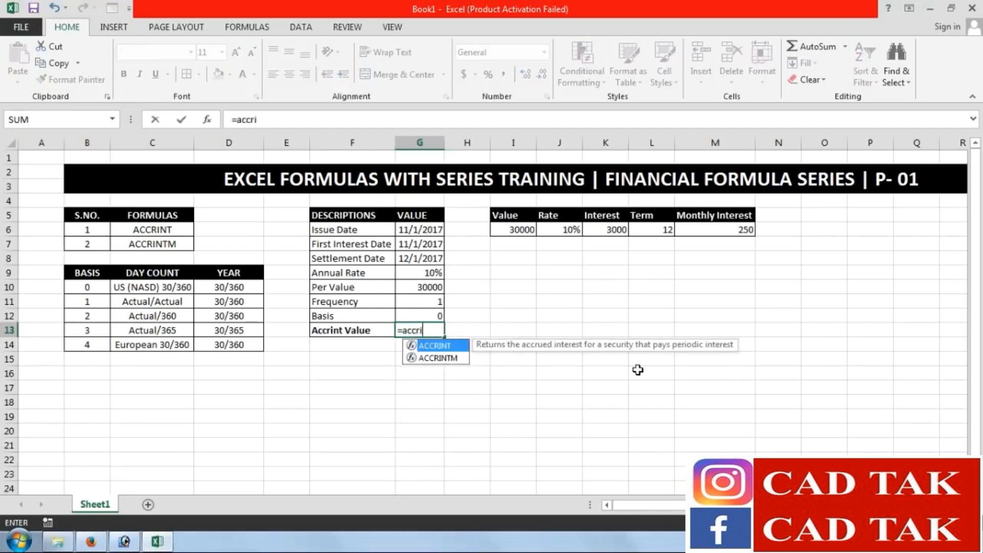
type("nt(")
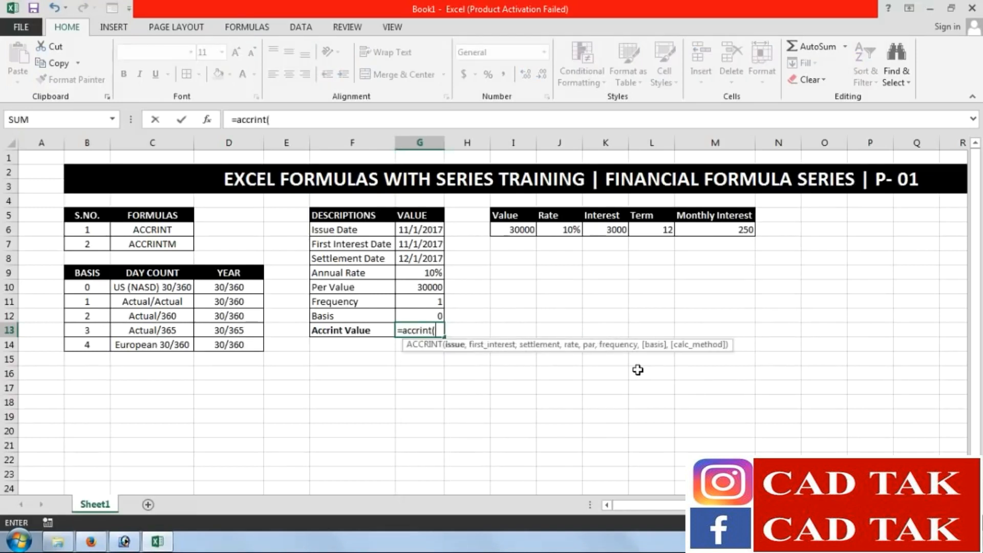
left_click(428, 230)
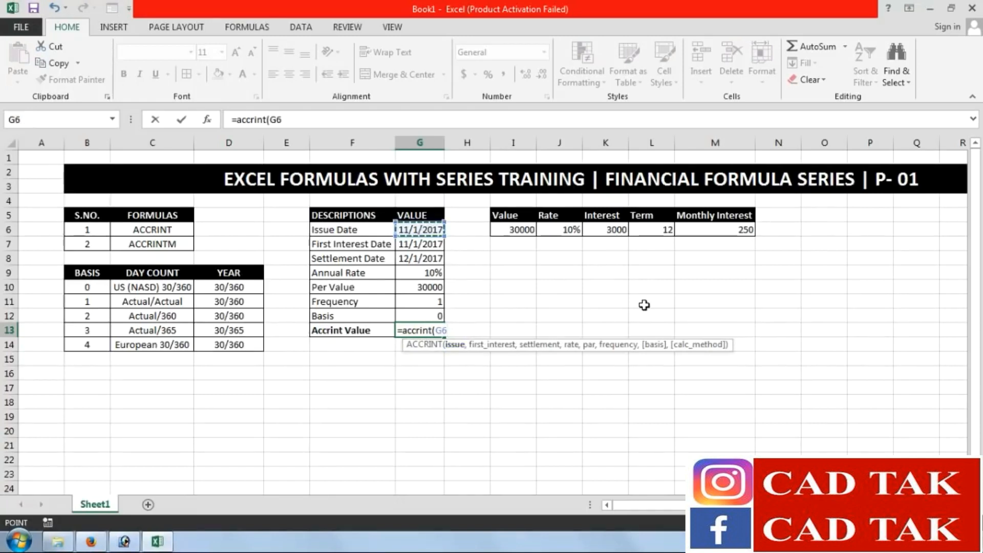
type(",")
left_click(424, 249)
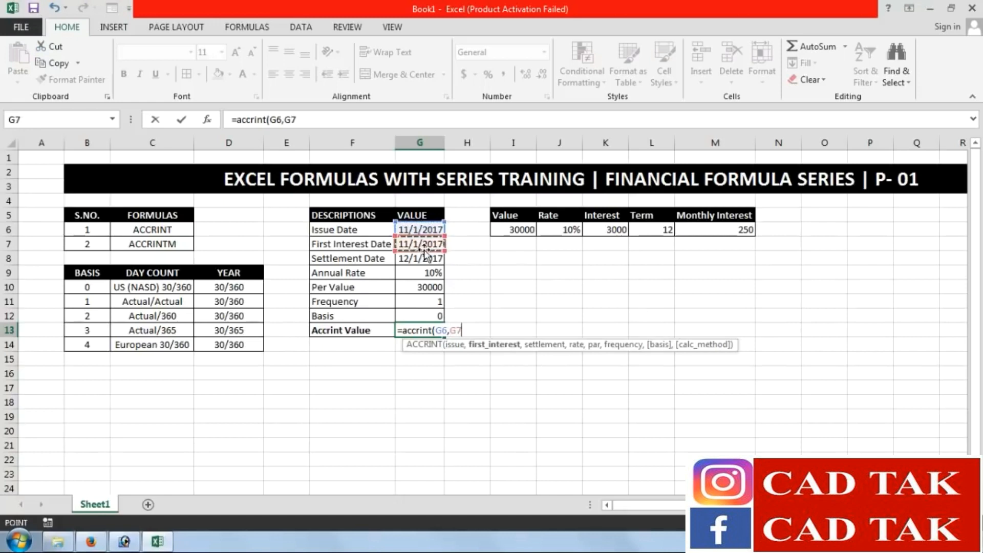
type(",")
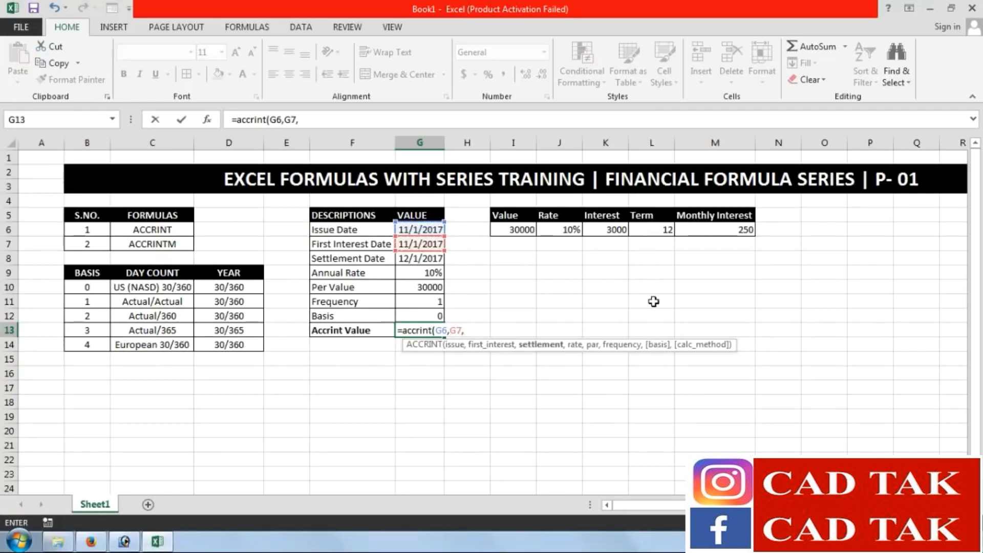
left_click(437, 261)
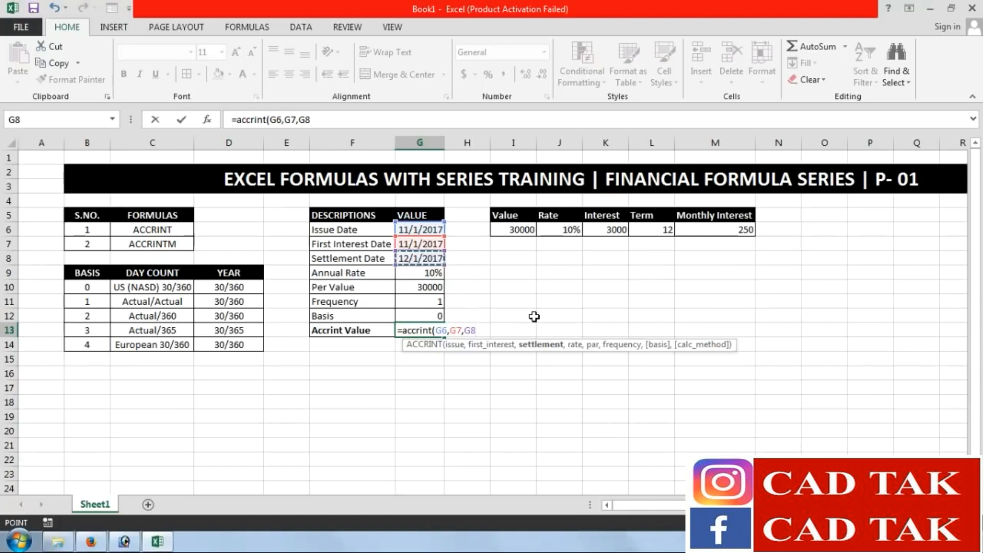
Complete the ACCRINT formula in G13 with G9 as rate, G10 as par, G11 as frequency and G12 as basis
type(",")
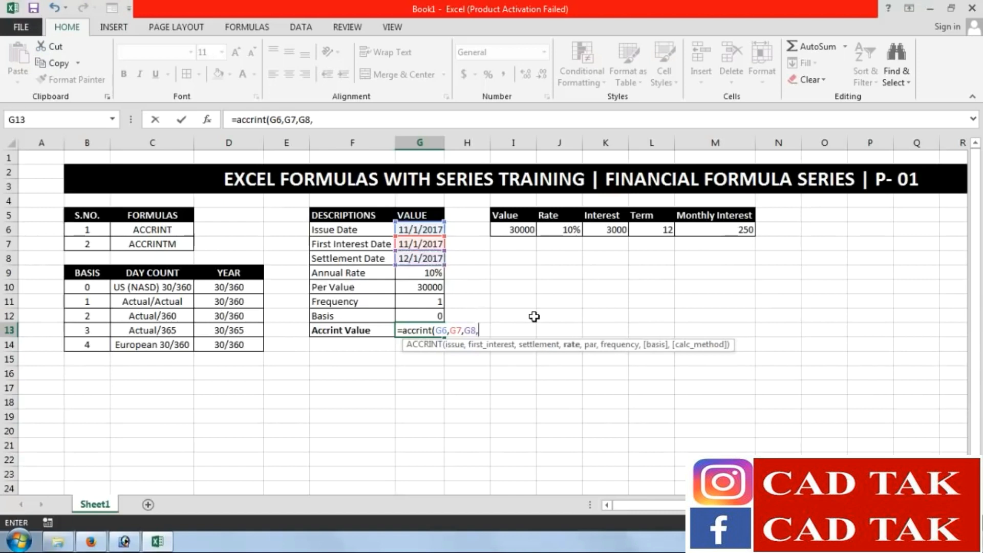
left_click(438, 275)
type(",")
left_click(436, 287)
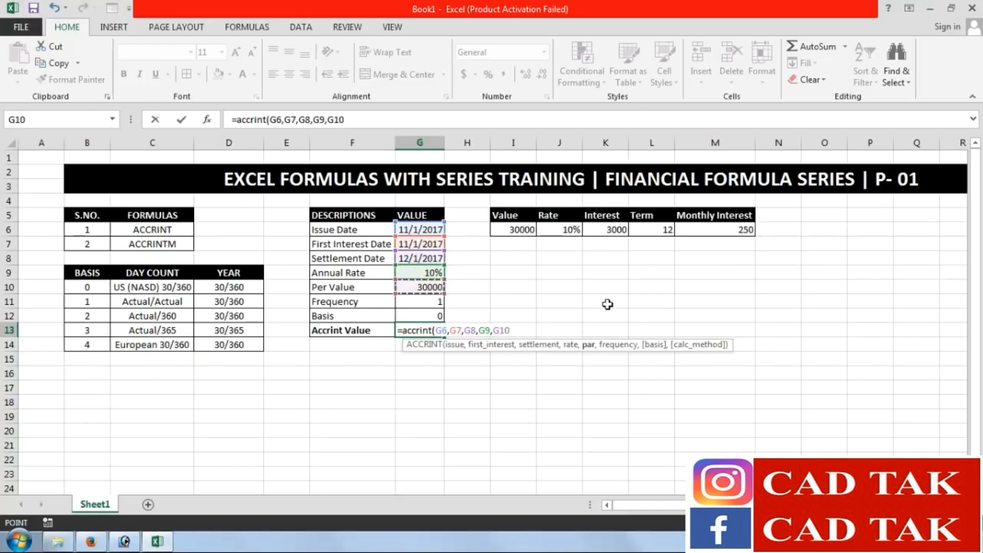
type(",")
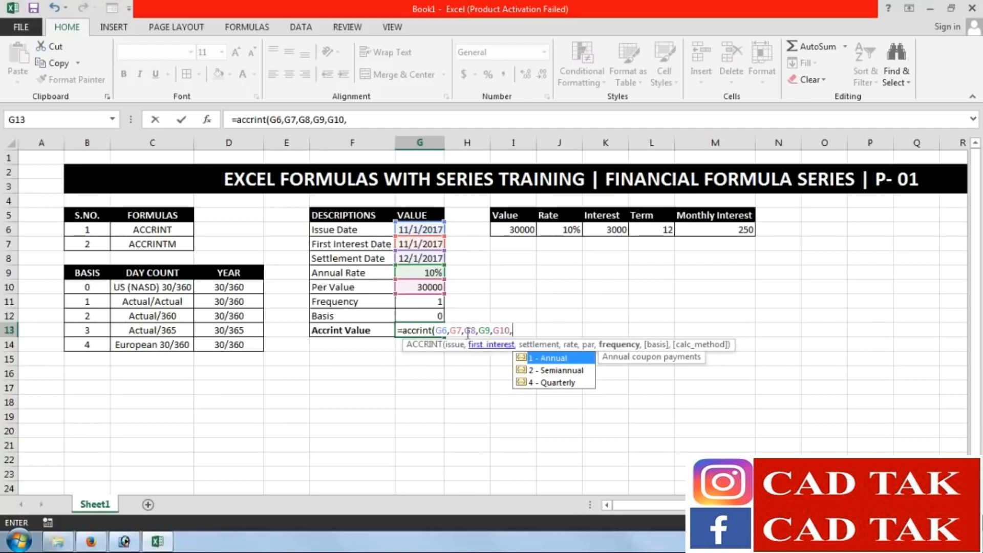
left_click(427, 304)
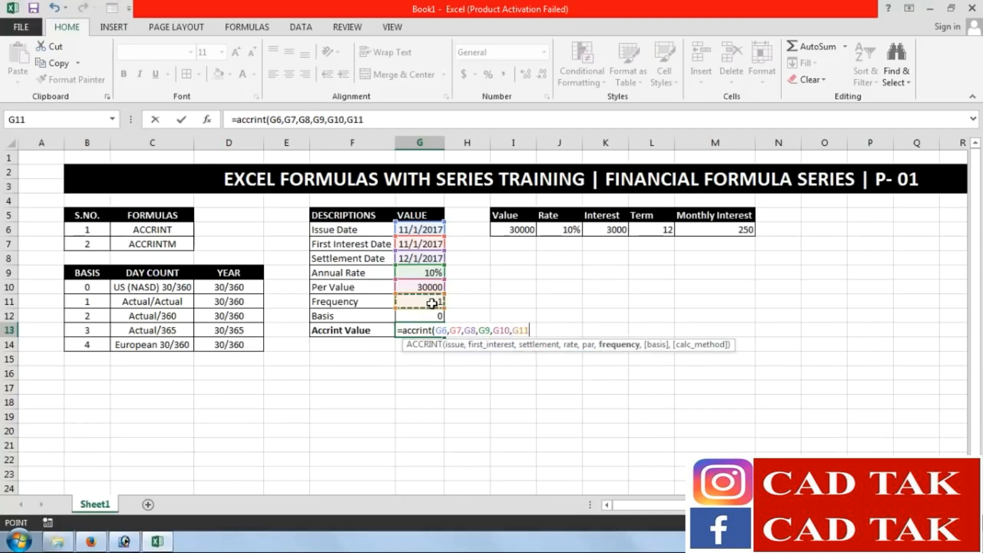
type(",")
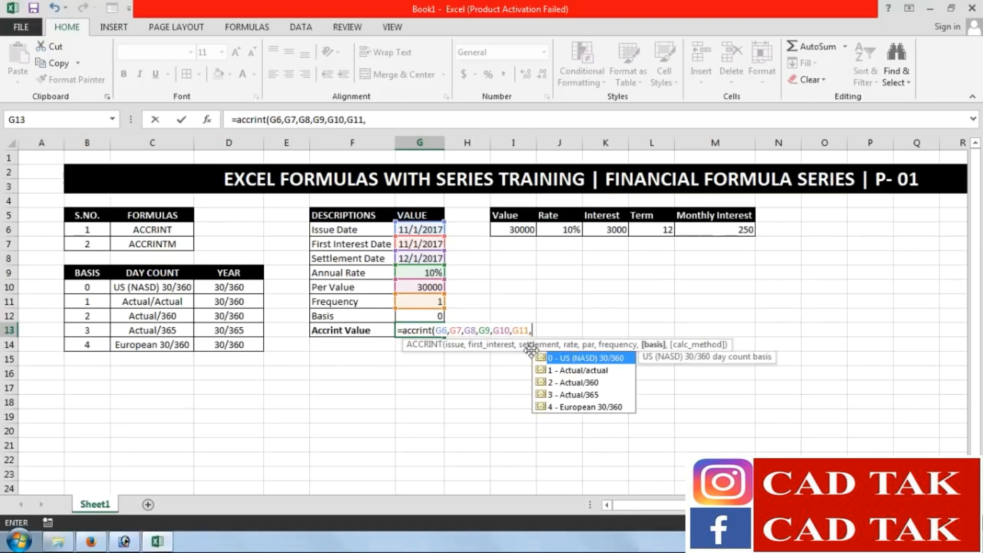
left_click(422, 316)
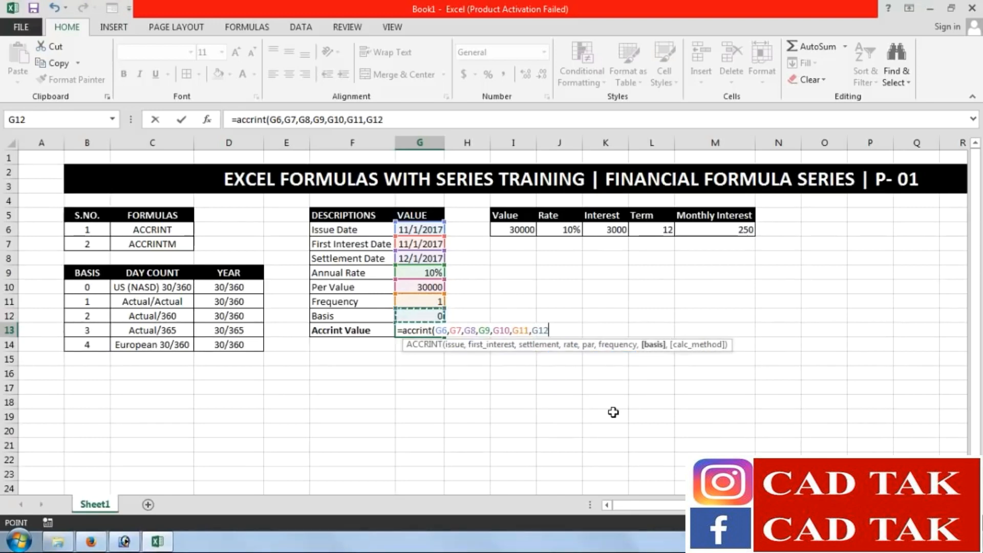
key("Return")
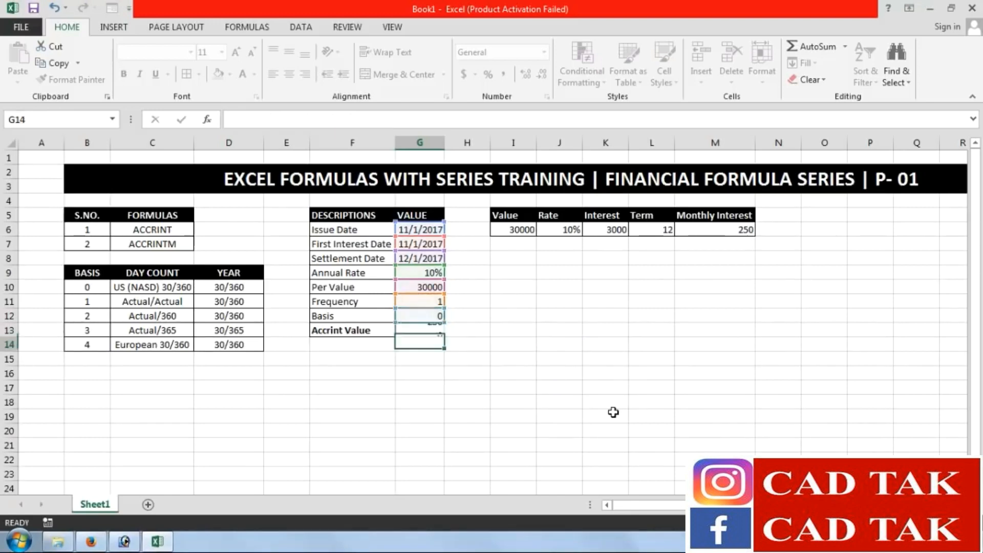
Set the Per Value in G10 to 50000
left_click(424, 286)
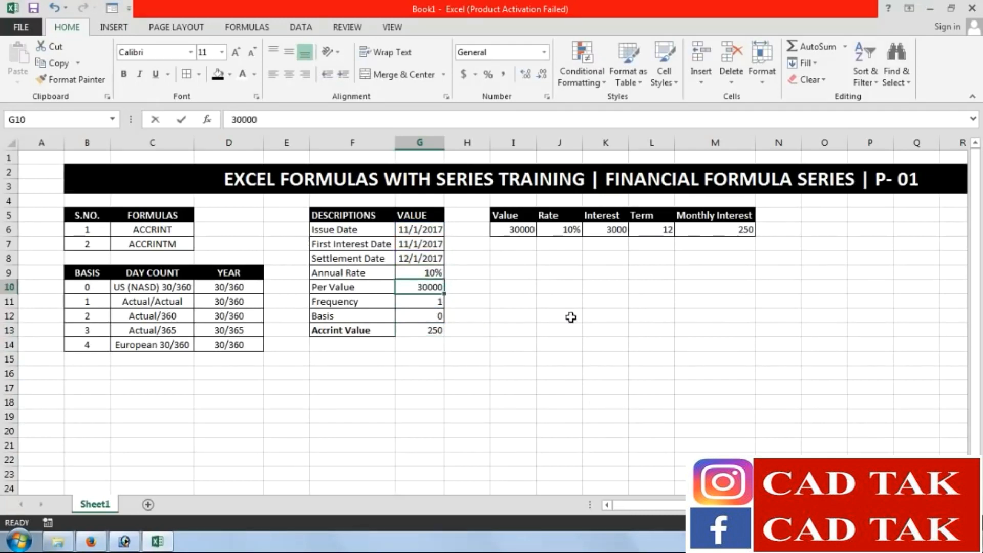
type("500")
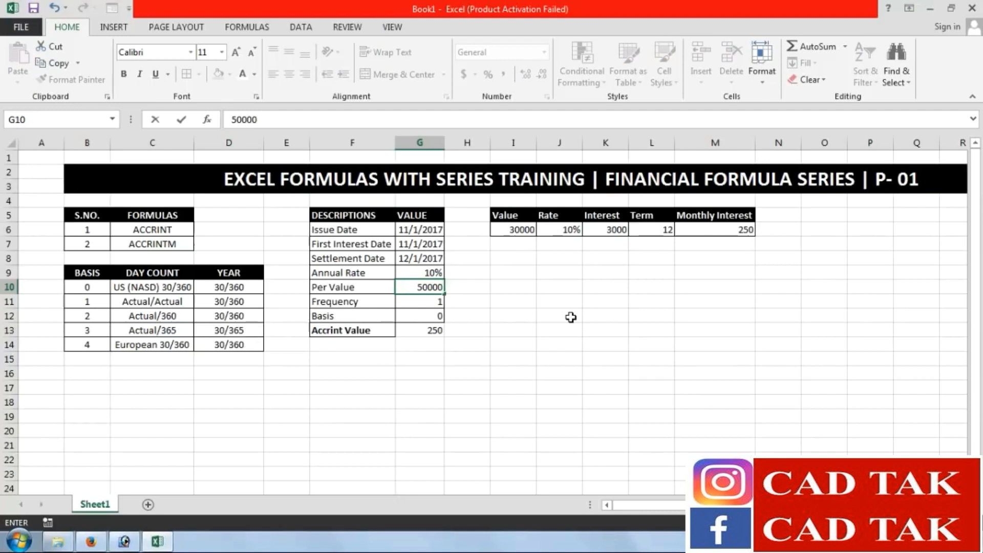
type("00")
key("Return")
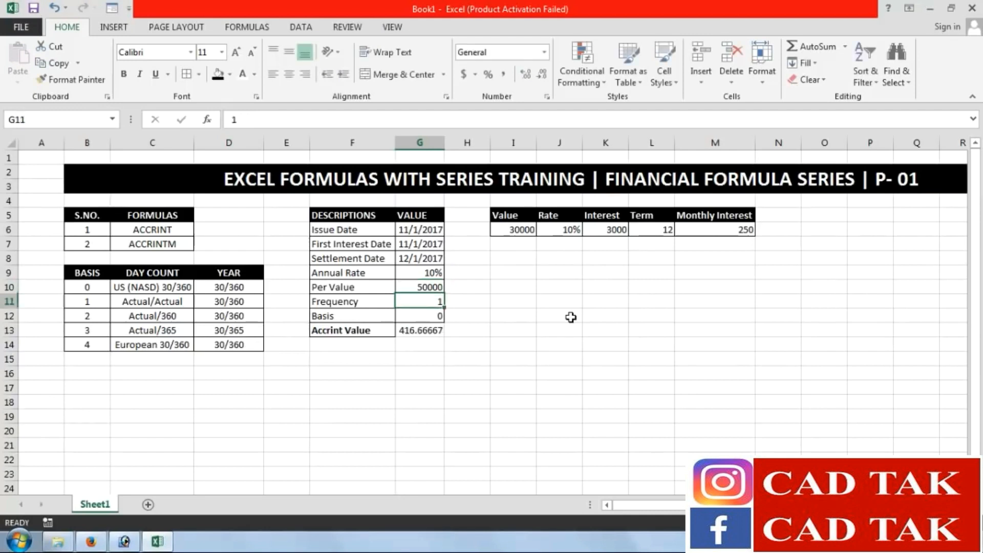
Clear the old figures from I6:M6 of the manual interest table and enter 50000 as the Value in I6
left_click(432, 332)
left_click(615, 275)
left_click_drag(527, 230, 749, 231)
key("Delete")
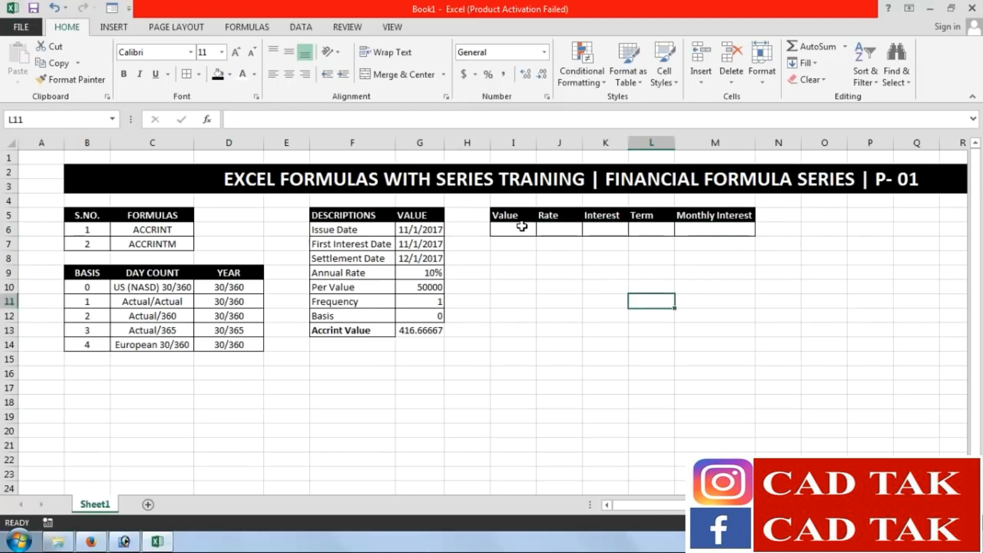
left_click(522, 229)
type("500000")
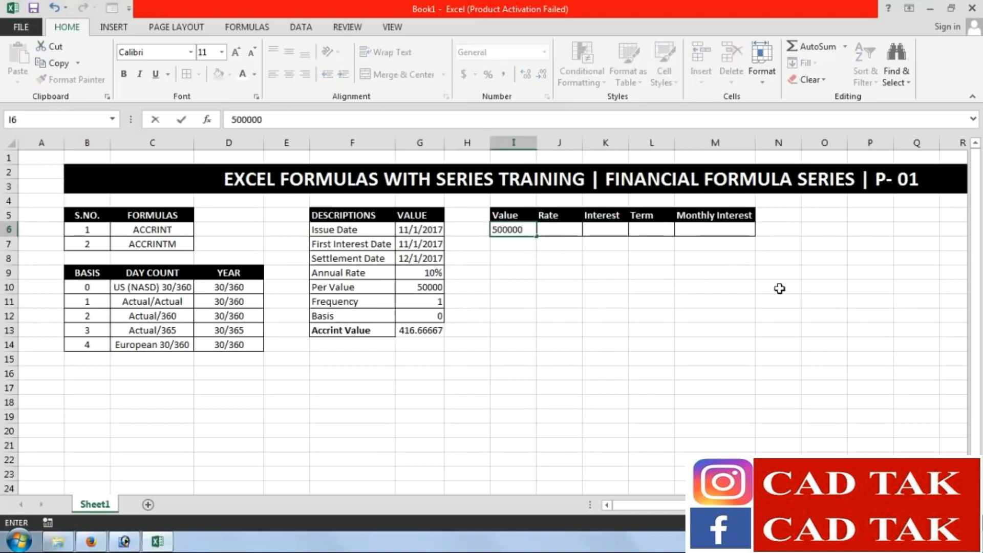
key("Return")
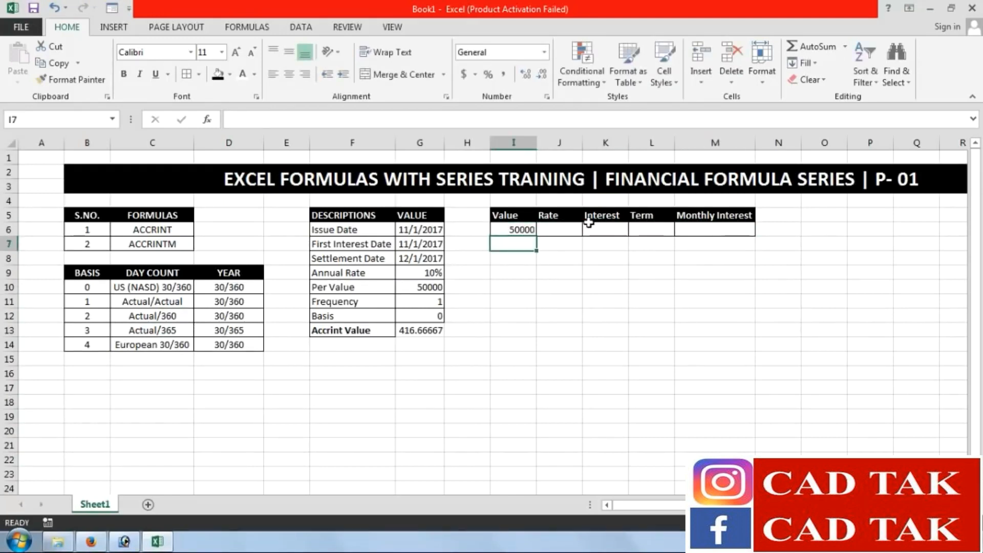
Set the Annual Rate in G9 to 12%
left_click(573, 230)
left_click(411, 277)
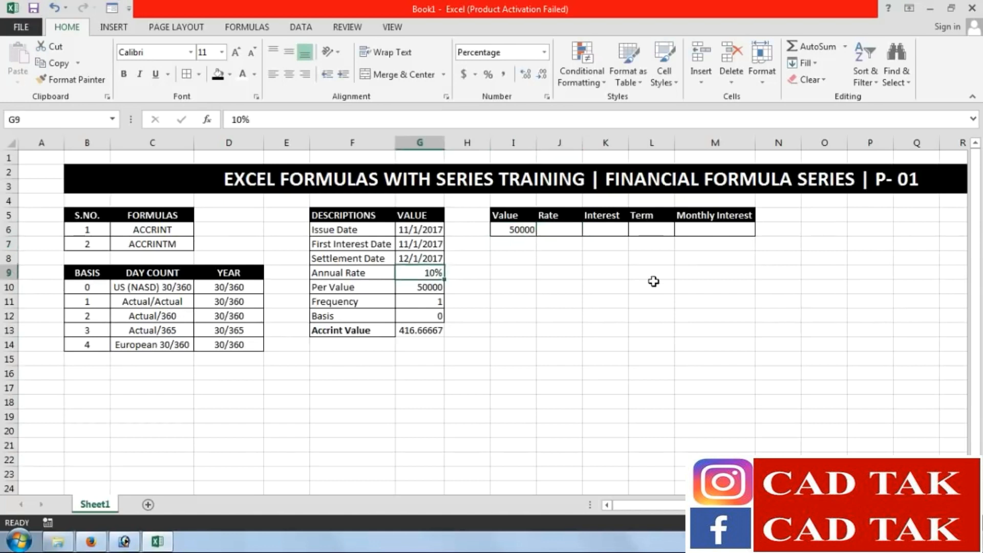
type("12")
key("Return")
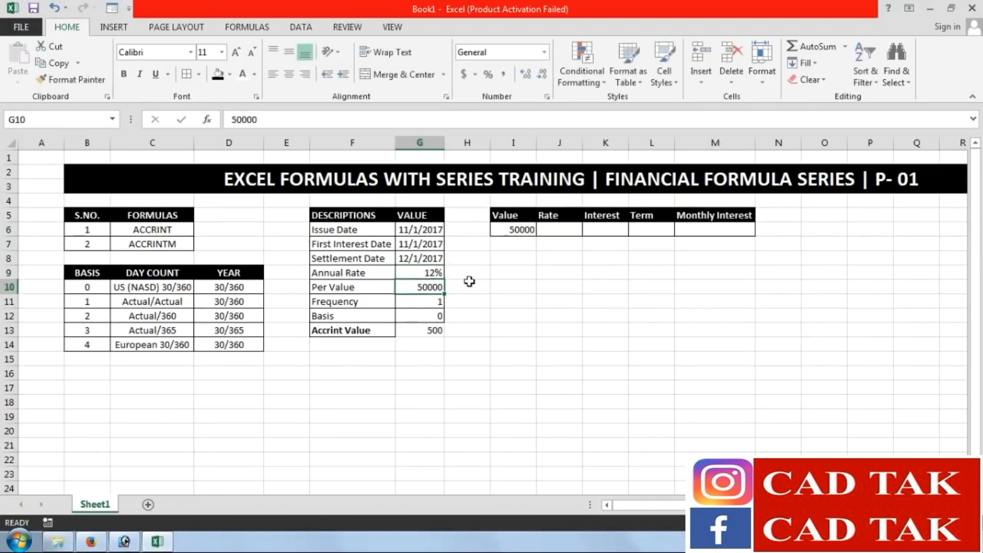
Set the Annual Rate in G9 to 12.5% and enter the same 12.5% as the Rate in J6
left_click(413, 272)
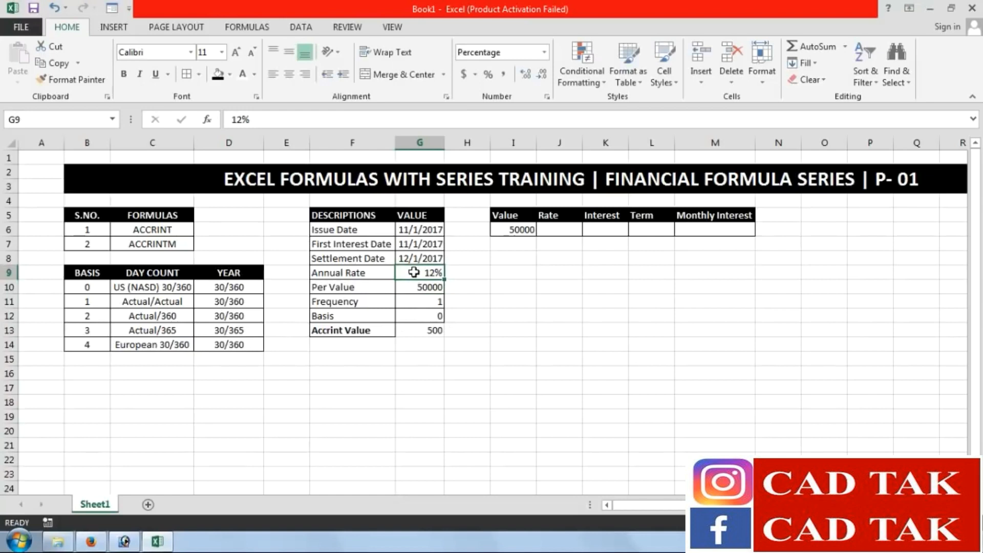
type("12.5")
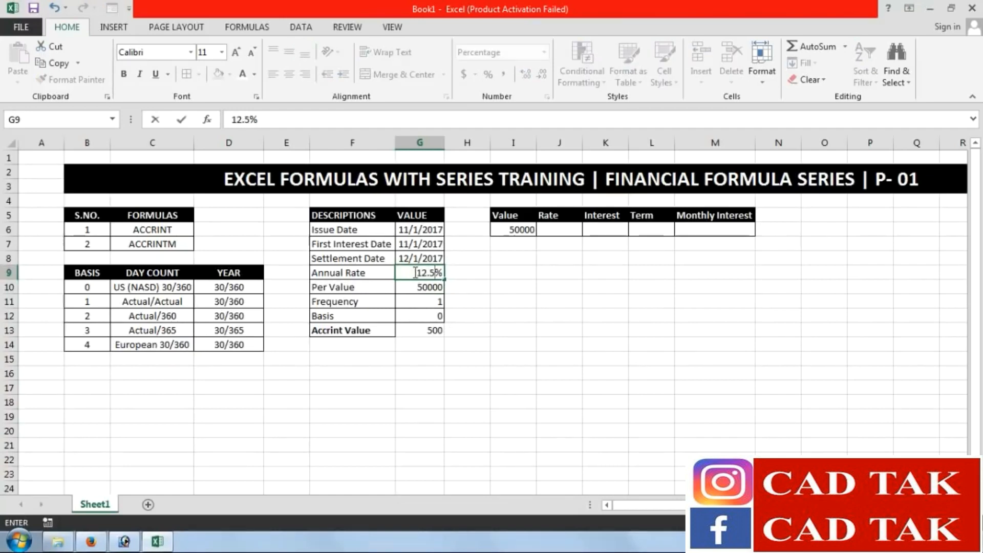
key("Return")
key("Up")
left_click(560, 229)
type("12.5")
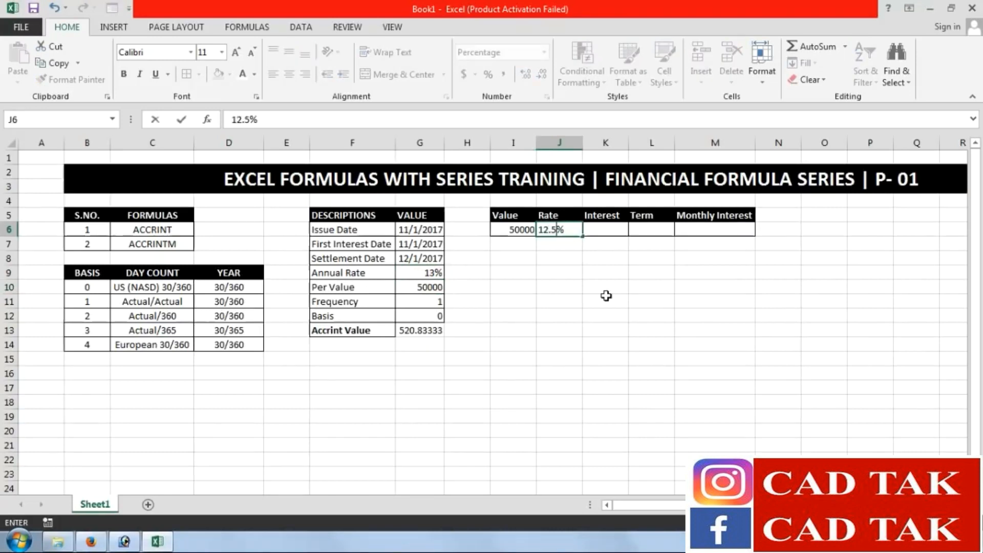
key("Return")
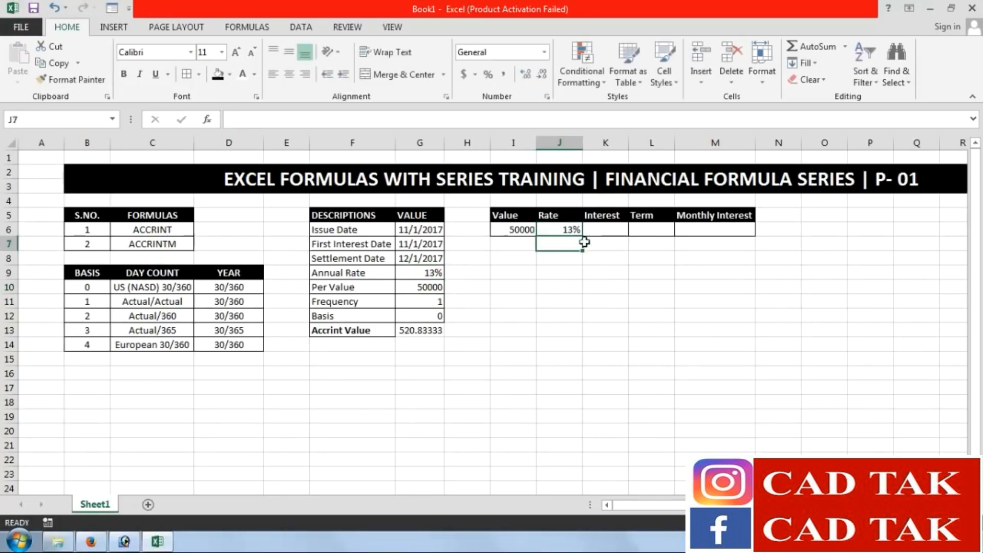
left_click(575, 228)
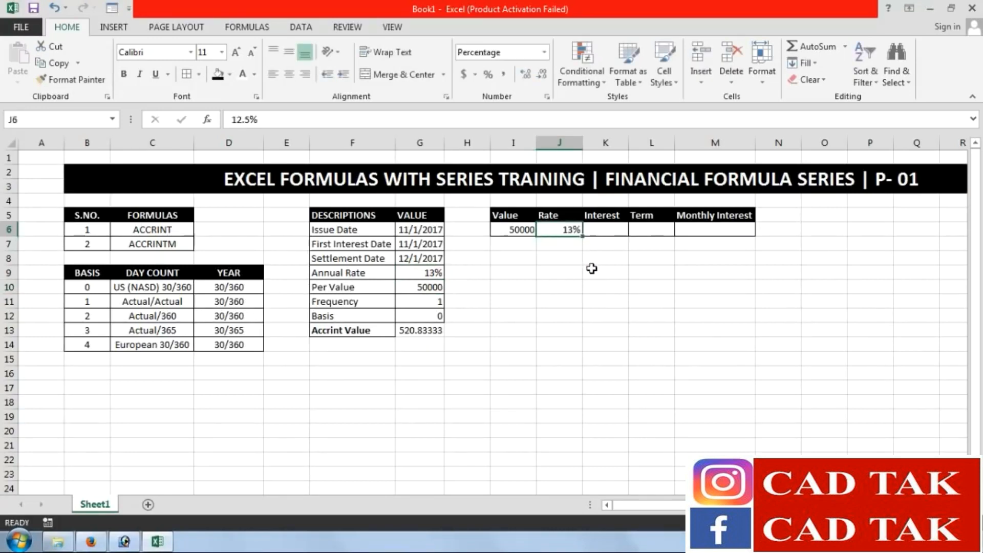
Calculate the Interest in K6 by multiplying value by rate with the formula =I6*J6
left_click(609, 232)
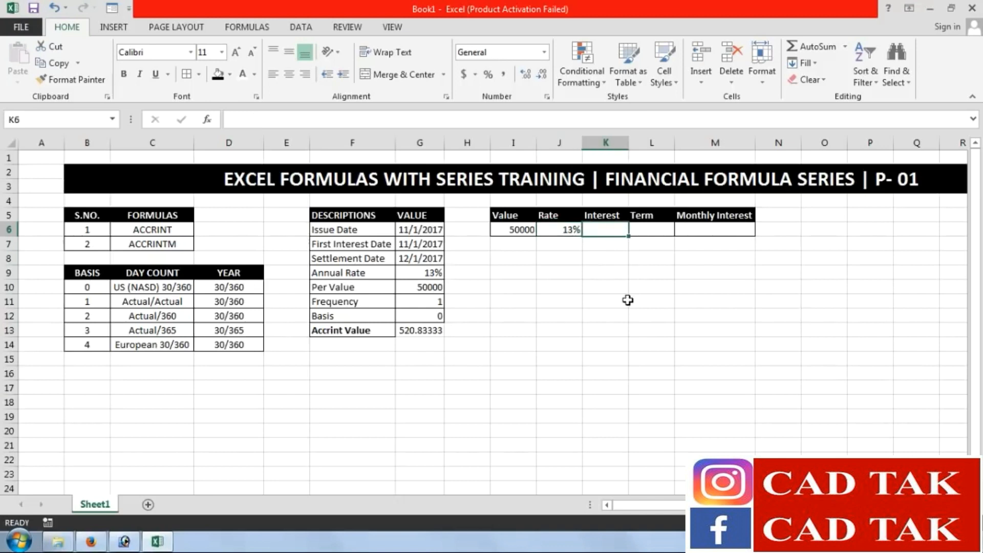
type("=")
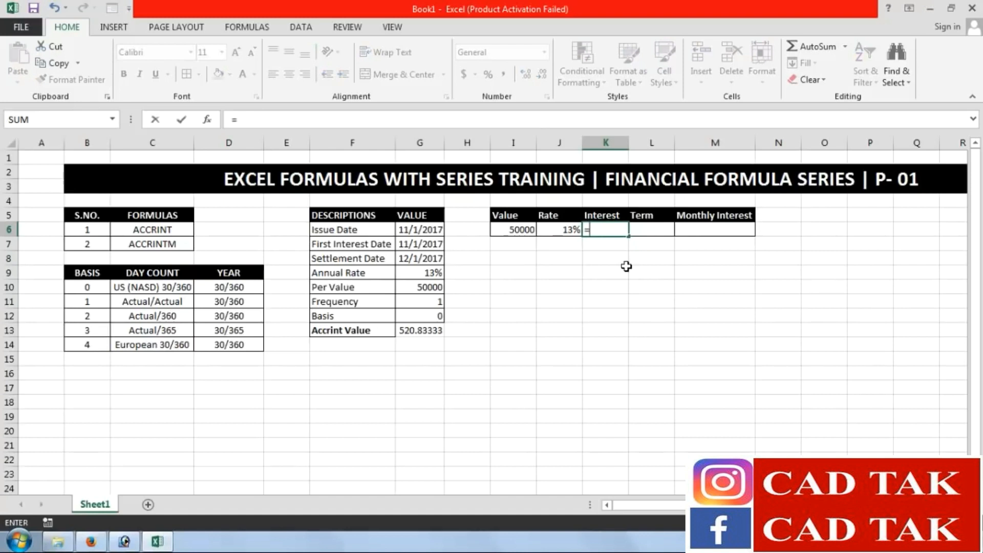
left_click(528, 232)
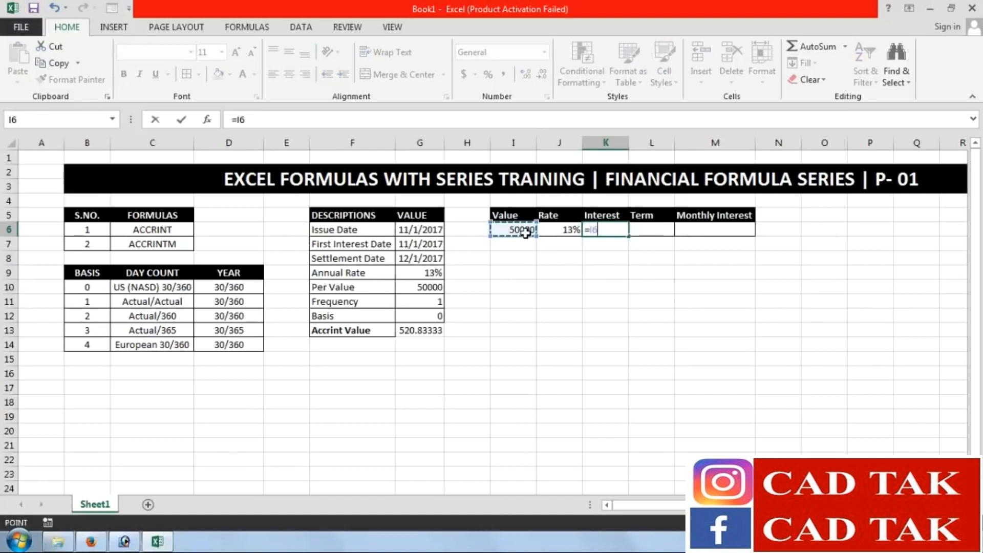
type("*")
left_click(555, 229)
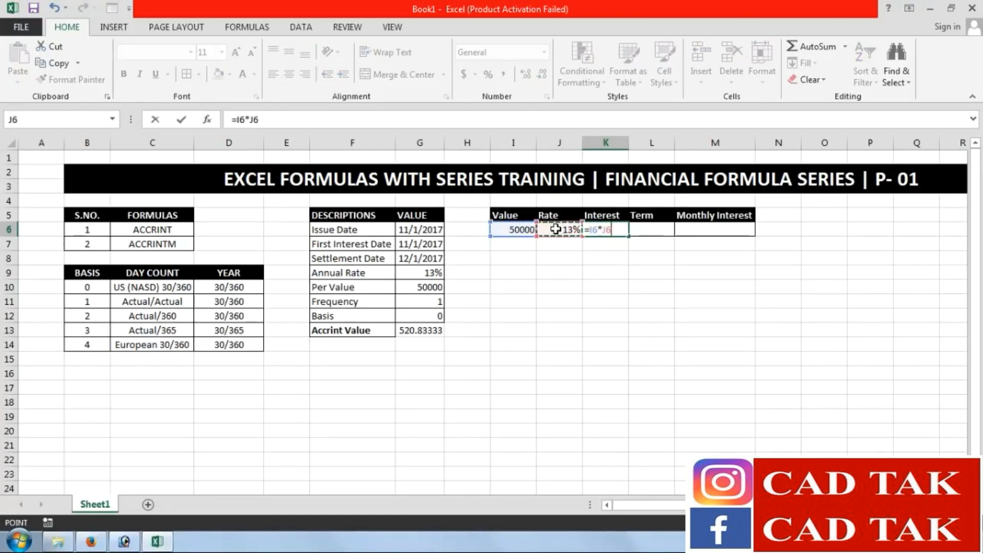
key("Return")
Enter 12 as the Term in L6 and calculate the Monthly Interest in M6 with =K6/L6 for comparison with the Accrint Value
left_click(646, 233)
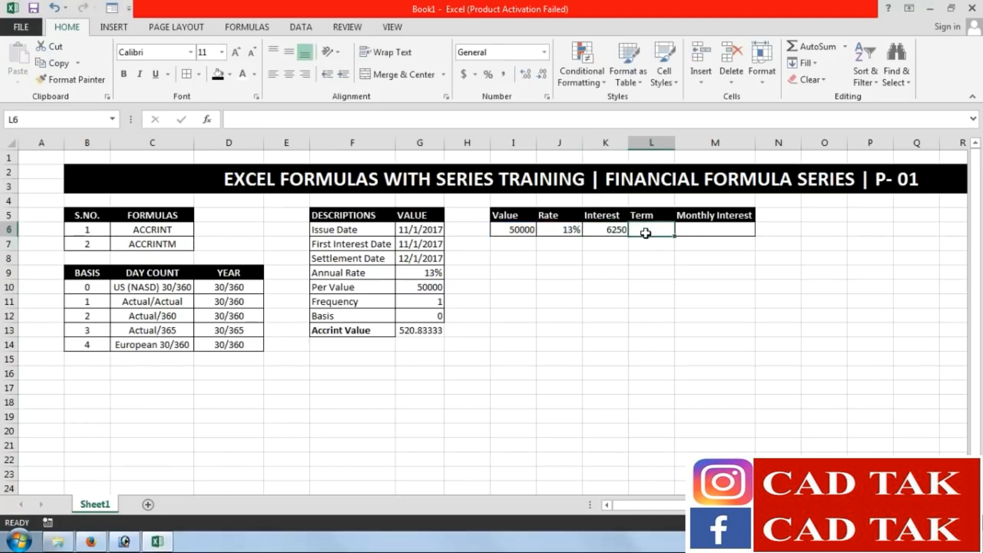
type("12")
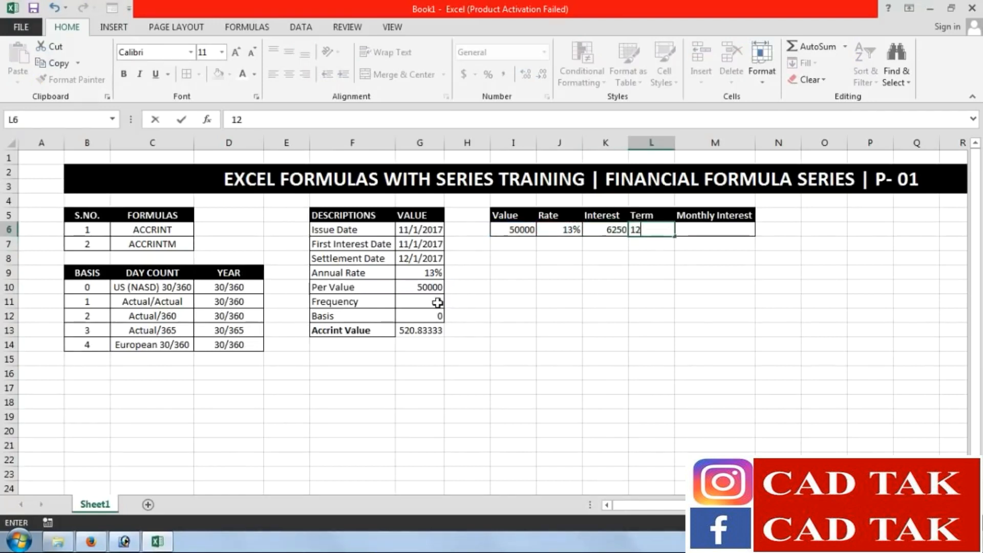
key("Tab")
type("=")
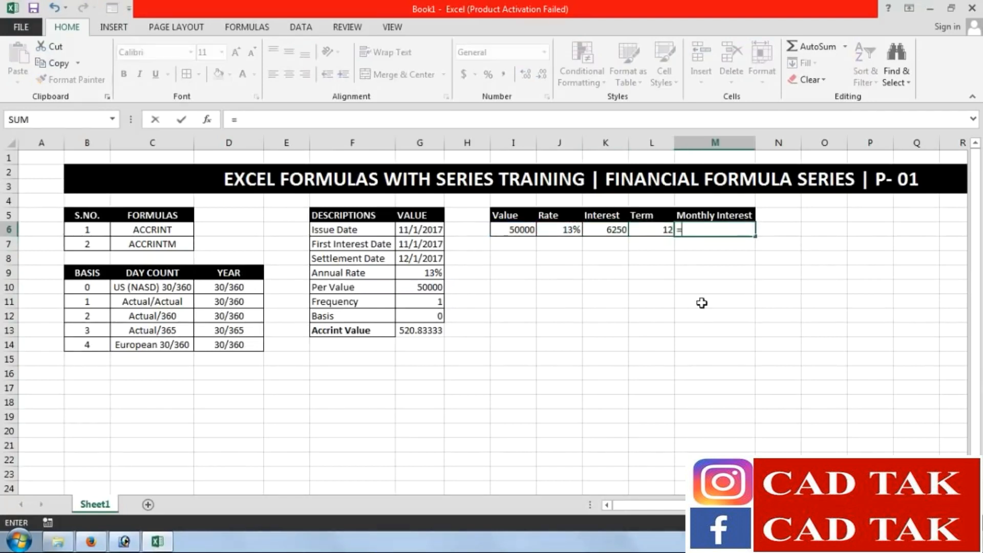
left_click(621, 231)
type("/")
left_click(655, 229)
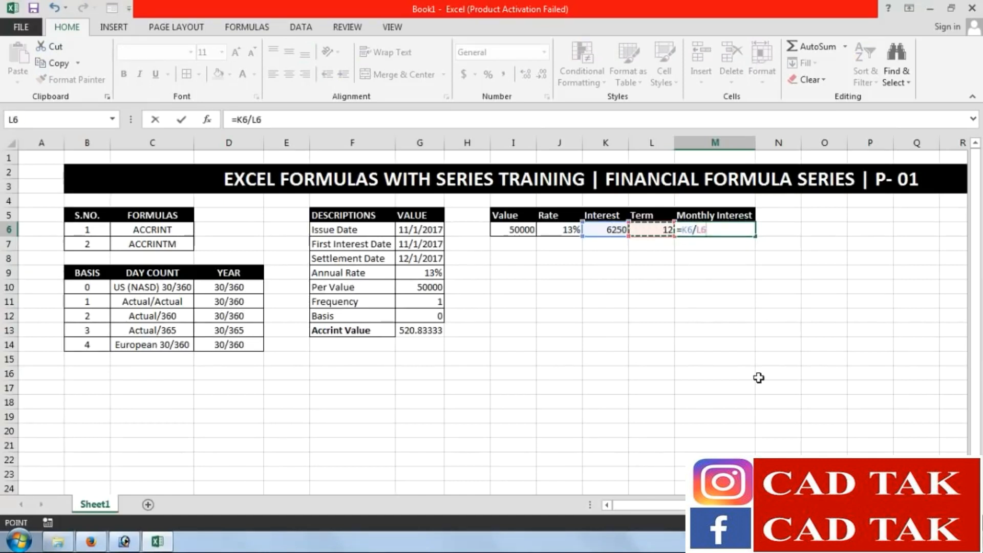
key("Return")
left_click(747, 228)
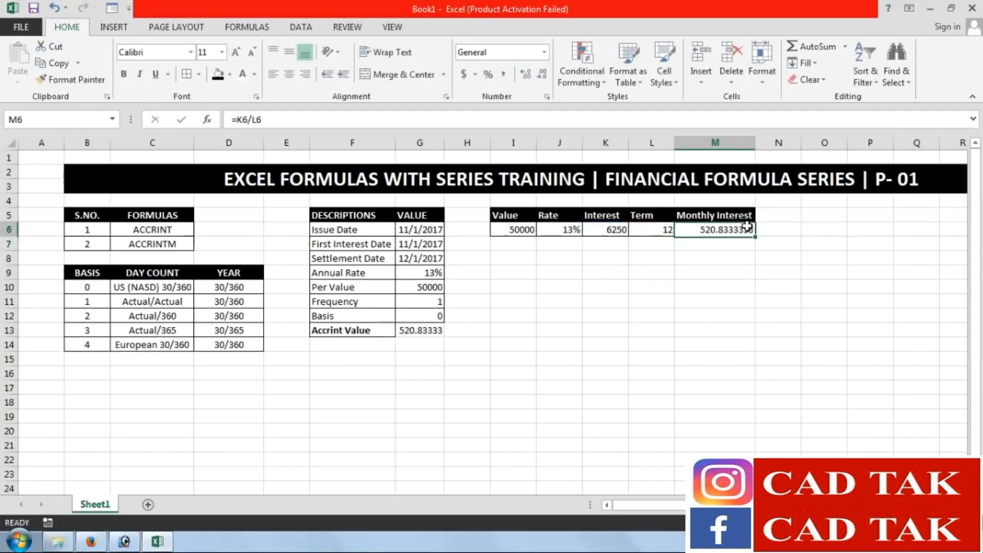
left_click(414, 333)
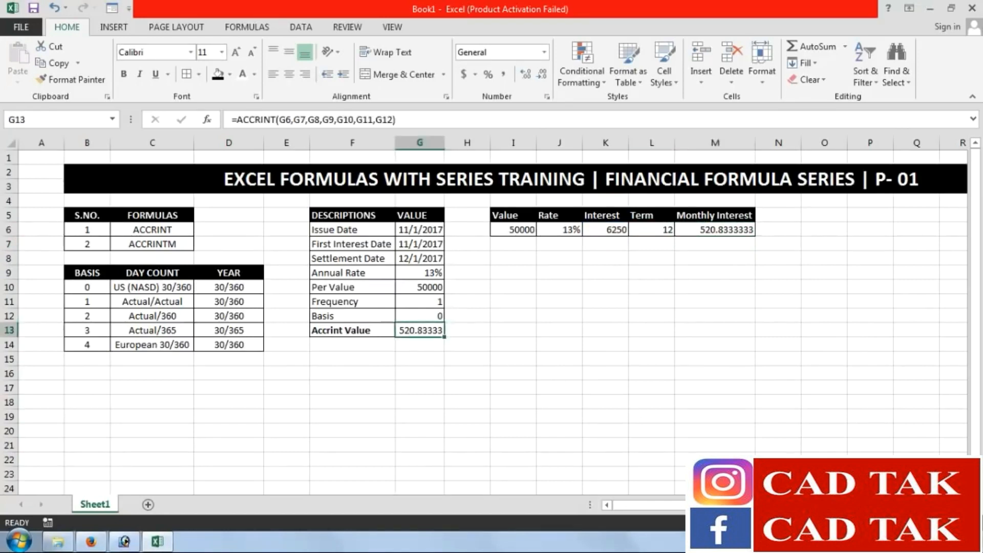
Reduce the Monthly Interest in M6 to two decimal places
left_click(730, 235)
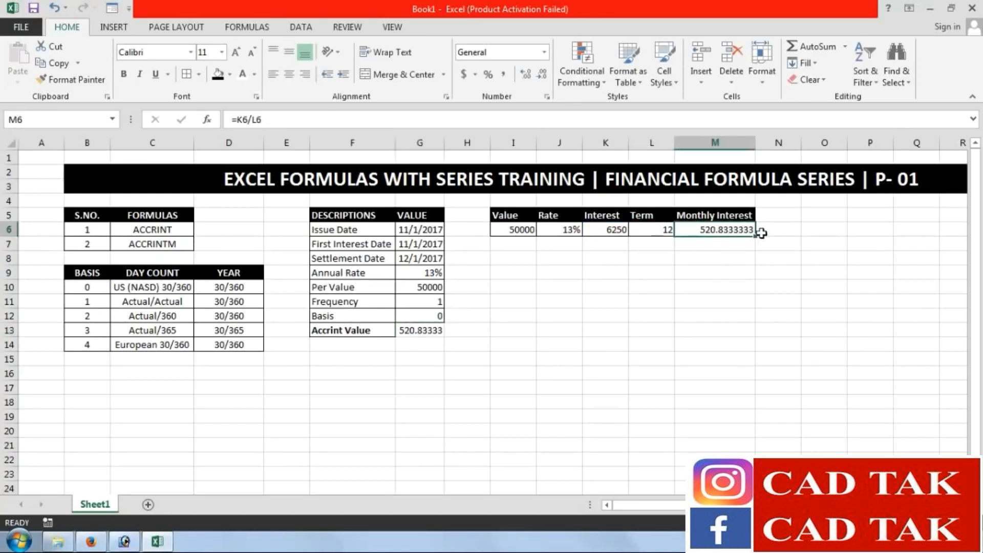
left_click(526, 74)
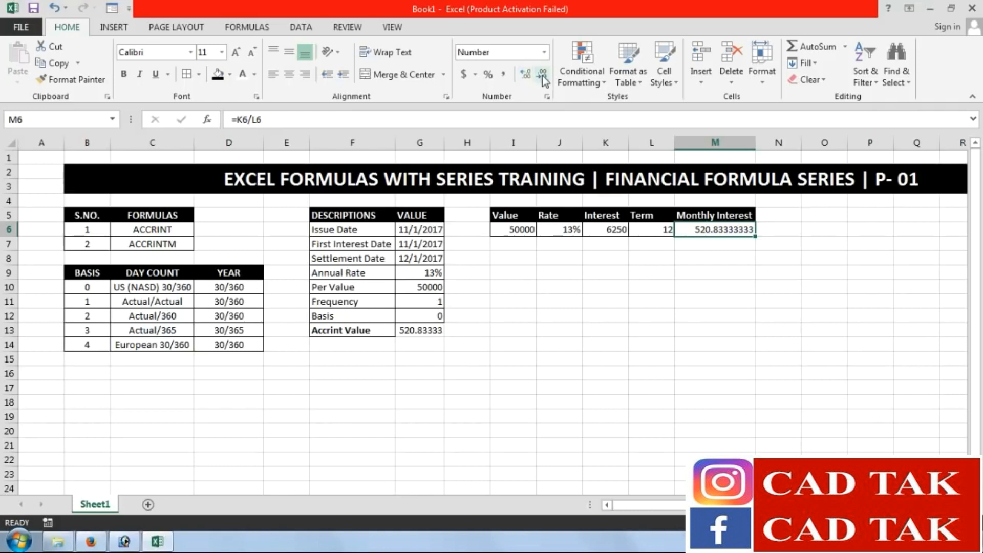
left_click(543, 76)
left_click(542, 75)
left_click(542, 75)
left_click(543, 76)
Reduce the Accrint Value in G13 to two decimal places
left_click(433, 327)
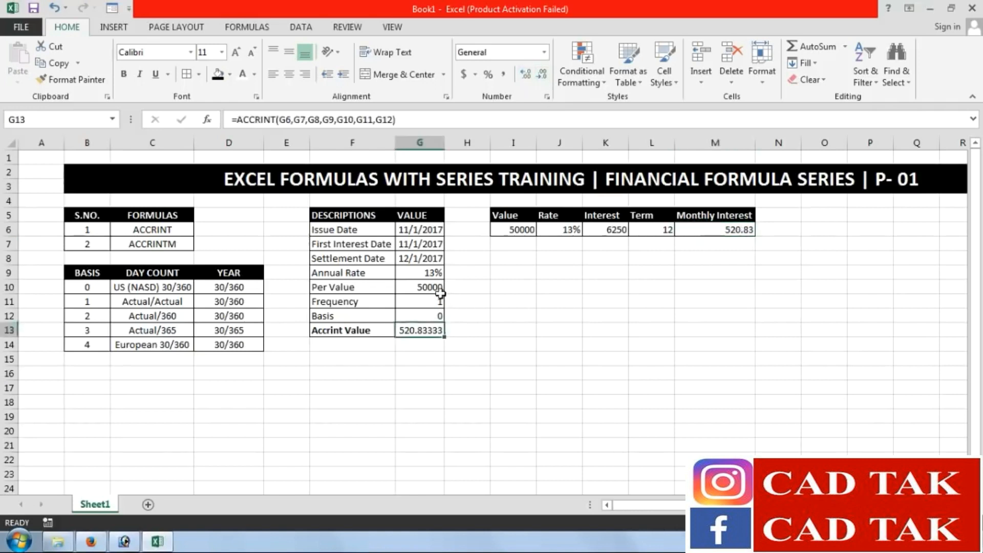
left_click(542, 75)
left_click(543, 76)
left_click(543, 77)
left_click(646, 285)
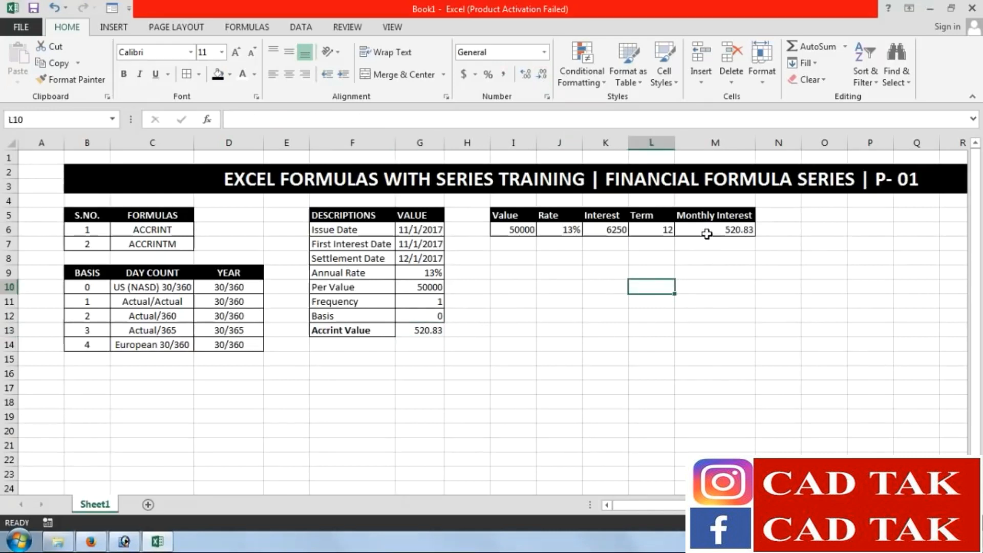
left_click(597, 287)
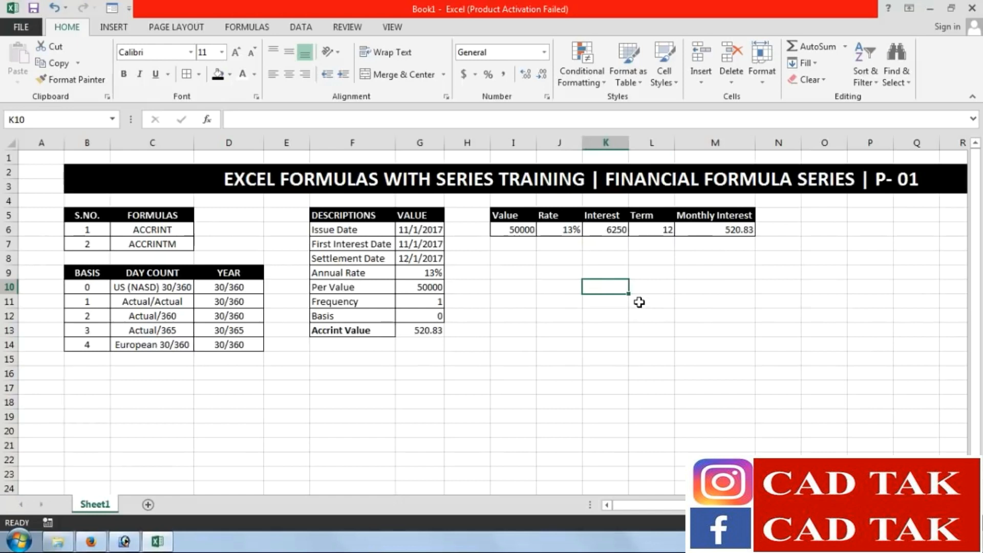
left_click(639, 303)
type("=")
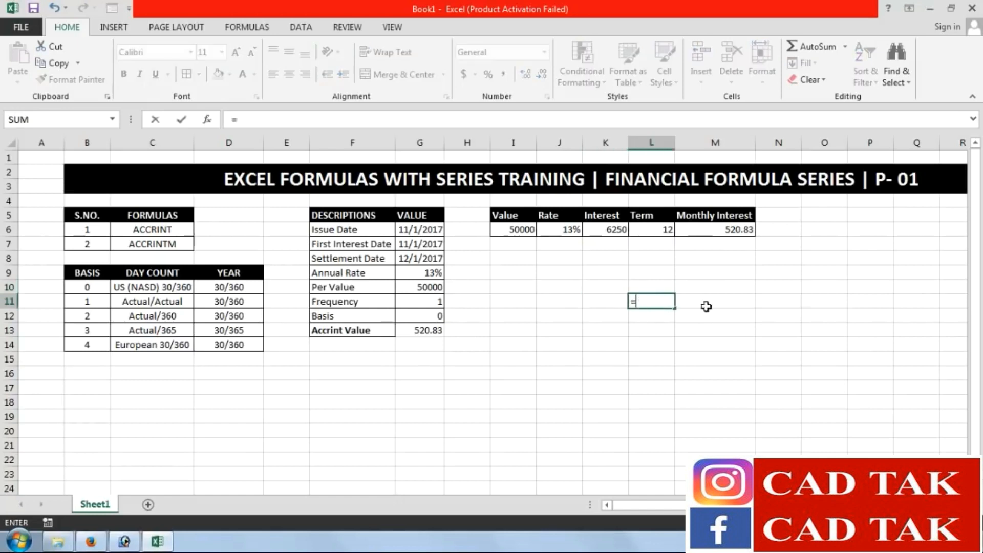
left_click(729, 230)
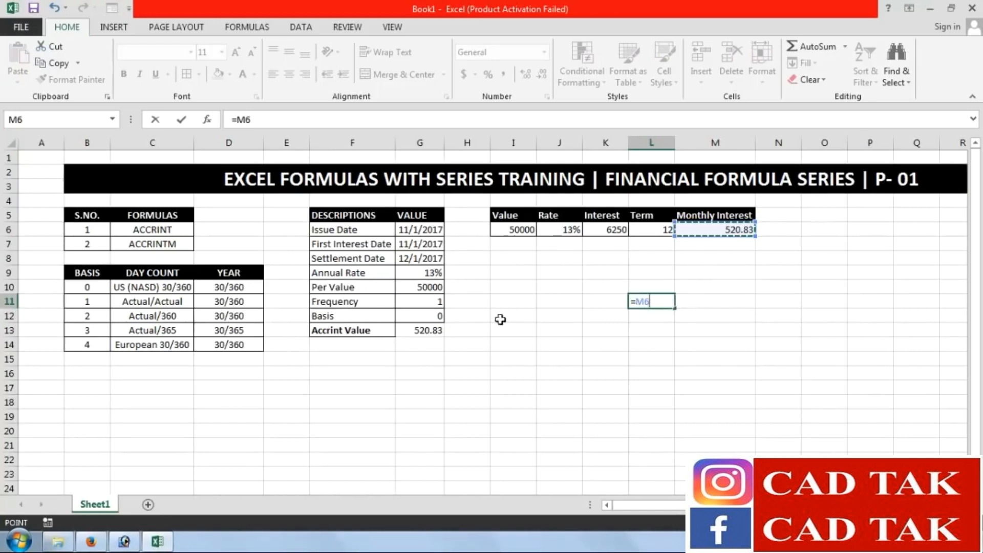
left_click_drag(658, 303, 614, 302)
key("Escape")
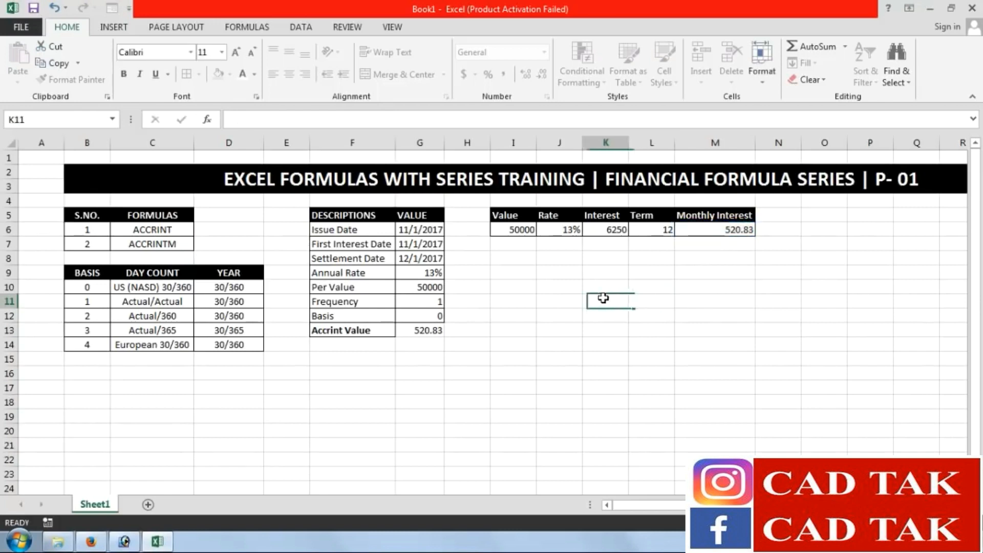
left_click(580, 361)
Center the headings and values of the manual interest table I5:M6 horizontally
left_click_drag(733, 229, 501, 215)
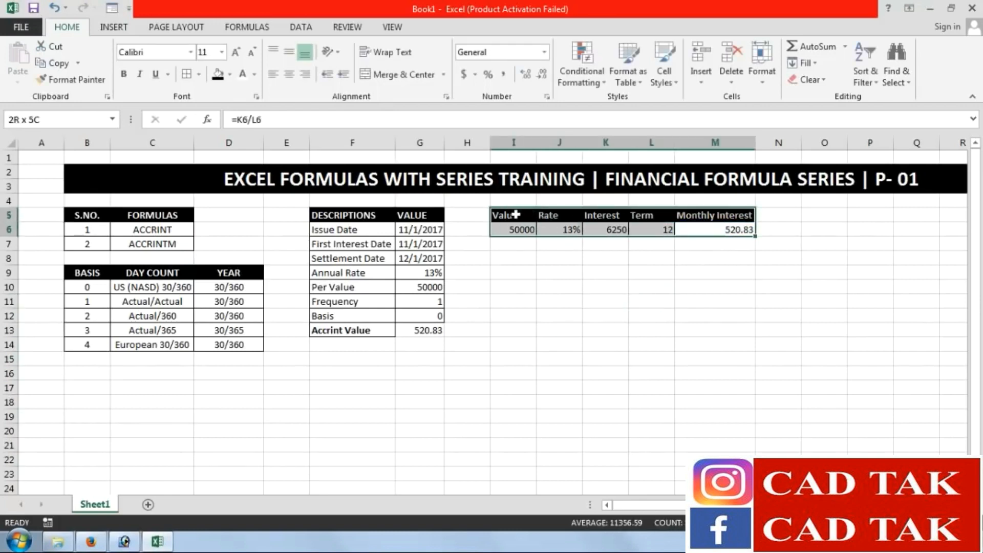
left_click(289, 75)
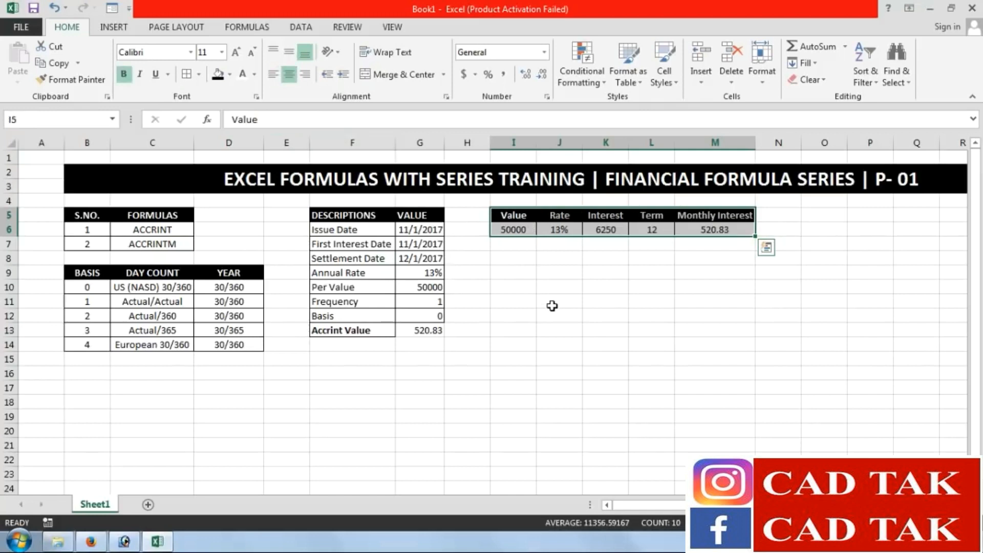
left_click(551, 307)
left_click(463, 389)
left_click(425, 331)
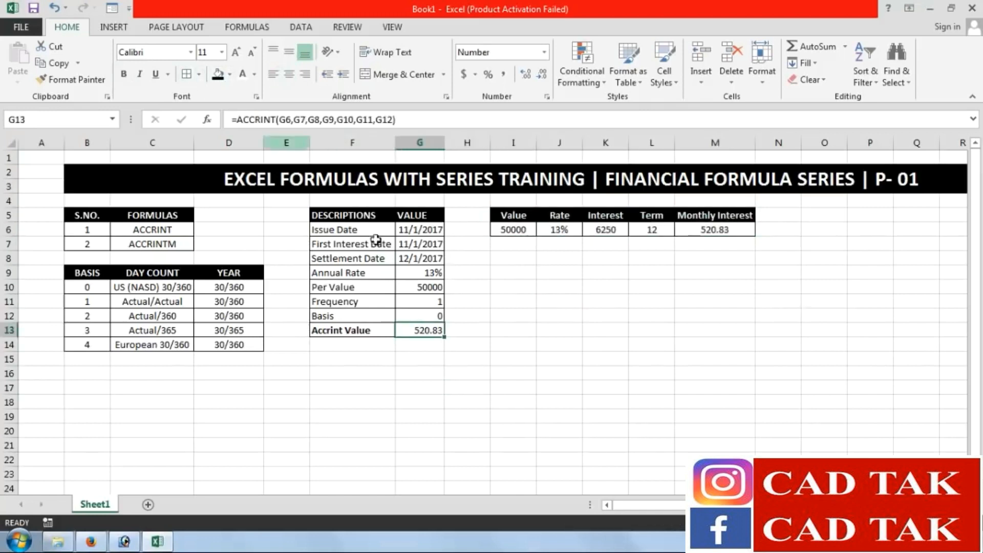
left_click(605, 344)
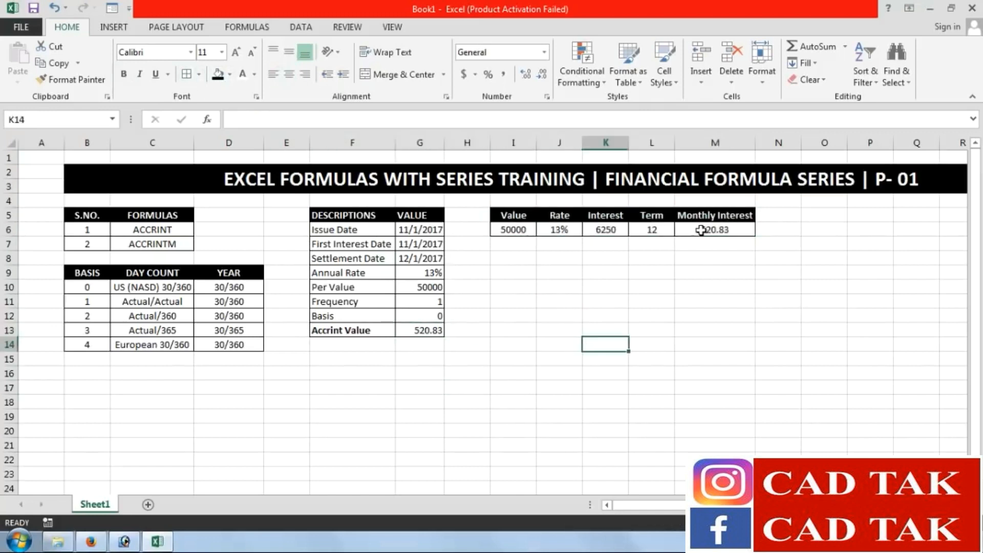
left_click(681, 332)
left_click(286, 396)
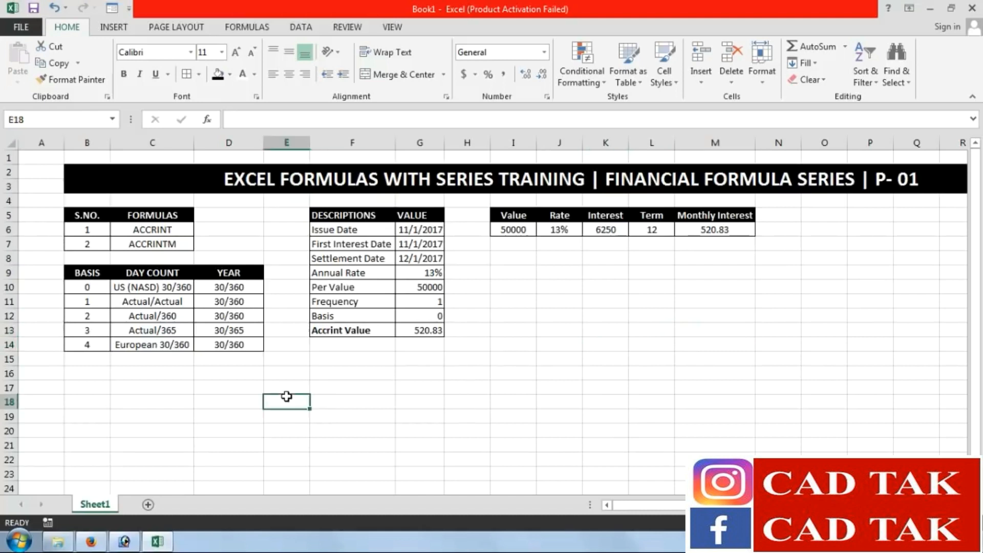
left_click(168, 250)
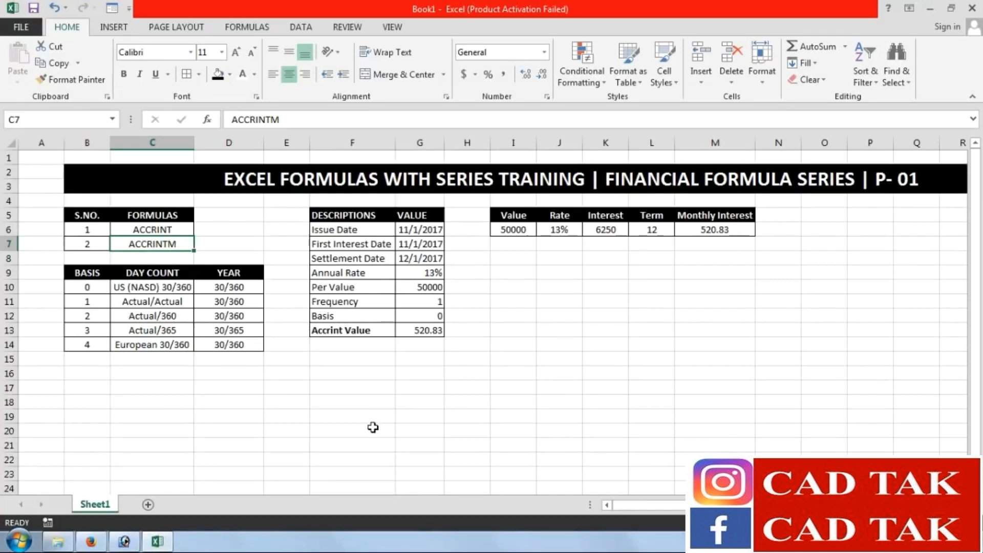
Merge and center B16:Q16 below the tables and fill the merged cell with black
left_click(85, 379)
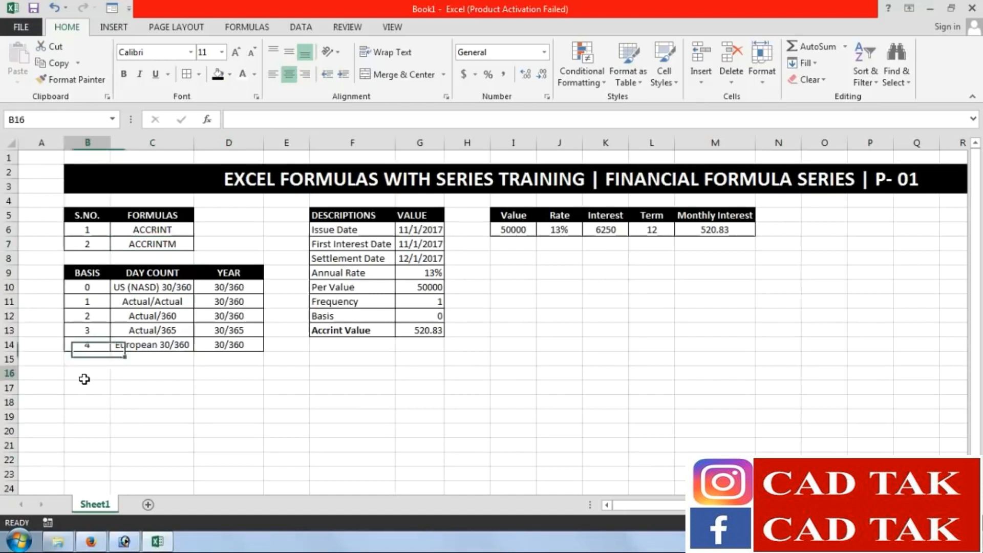
left_click_drag(84, 379, 922, 377)
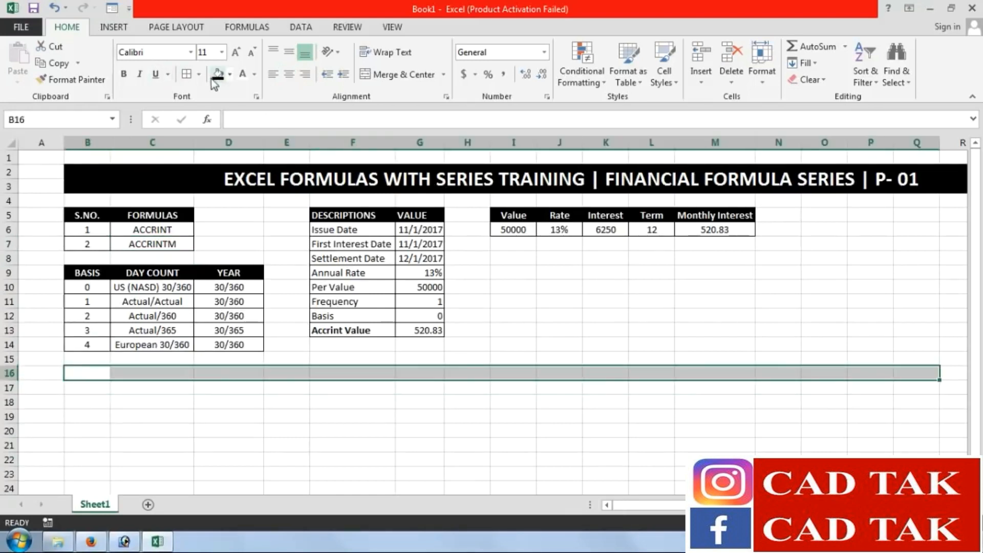
left_click(399, 75)
left_click(218, 74)
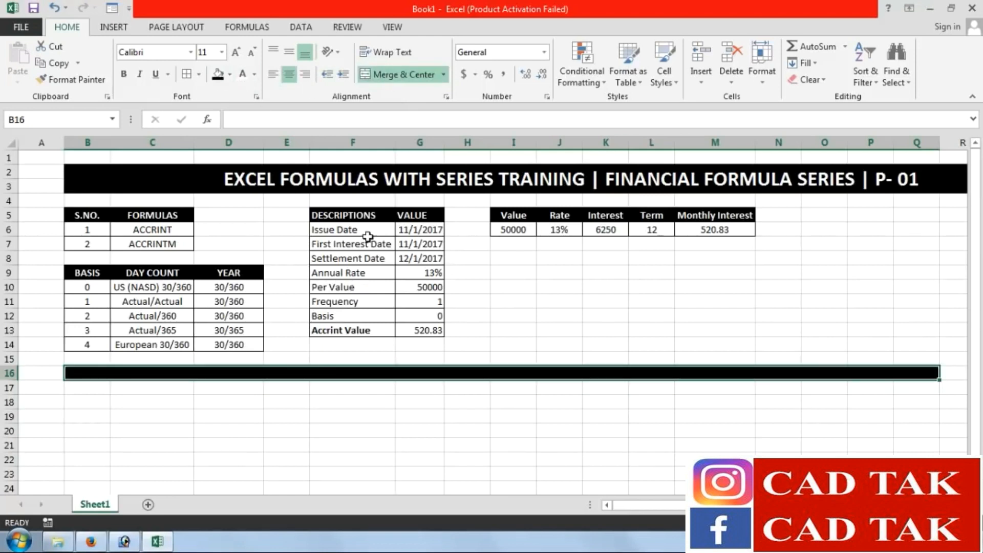
Enter the heading ACCRINTM FORMULA in the black merged cell B16:Q16, in bold white text
type("ACCRINTYM")
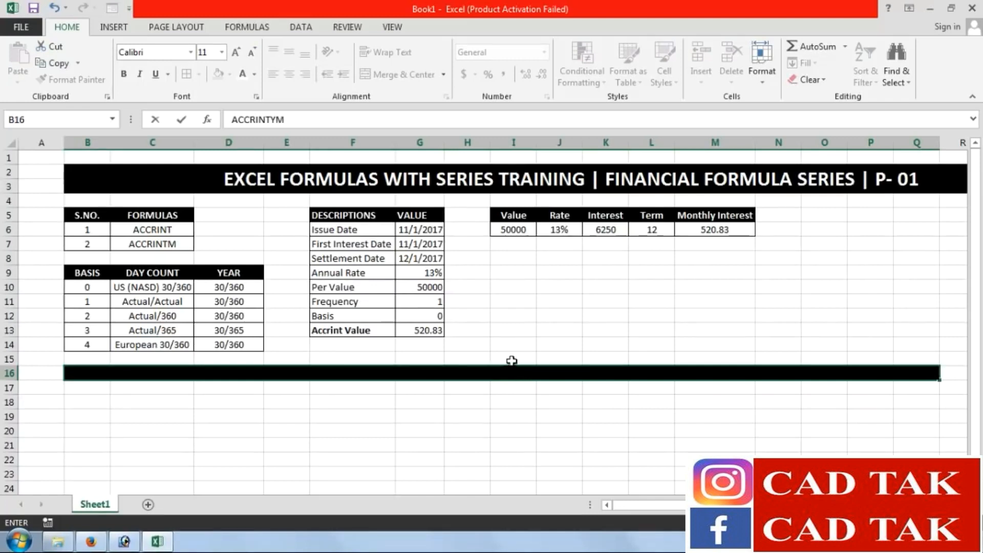
key("ctrl+Return")
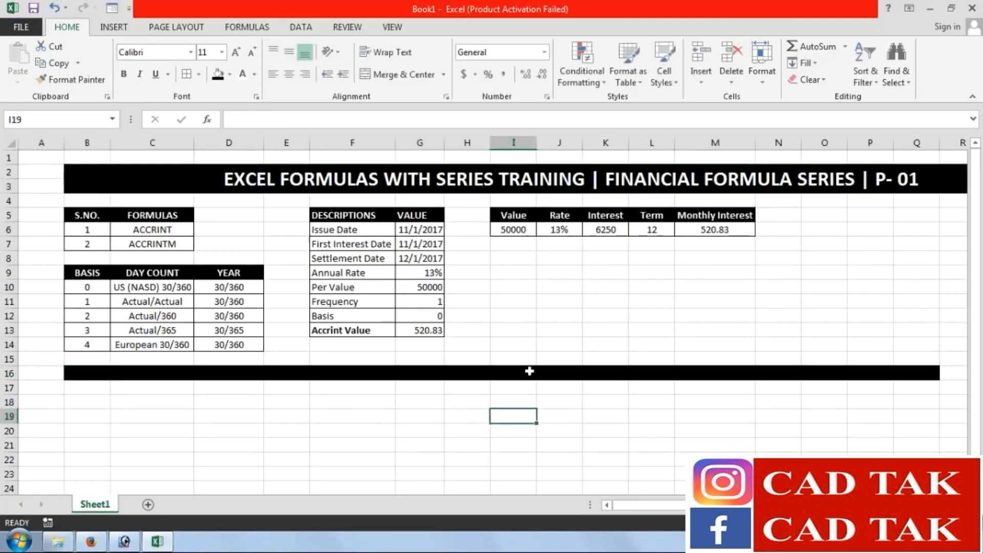
left_click(243, 73)
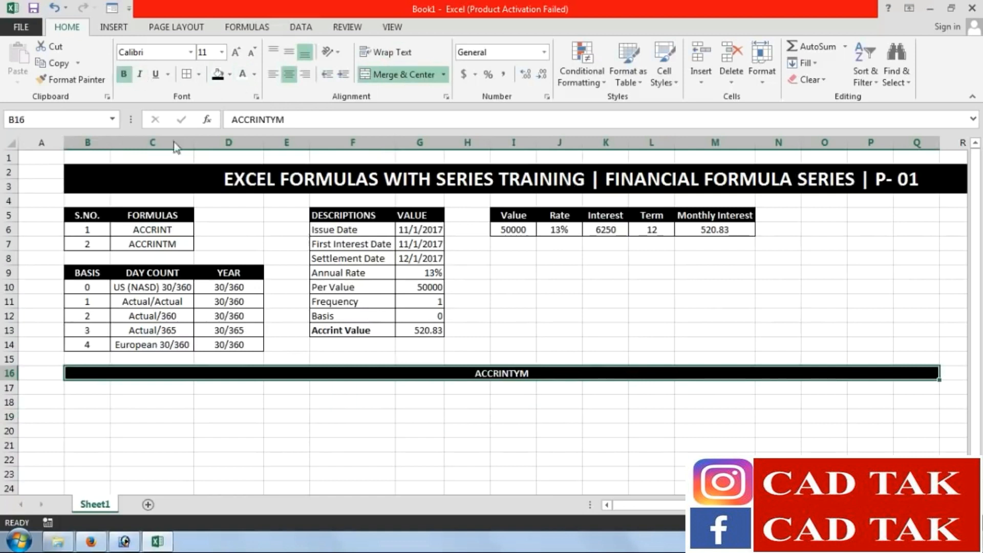
left_click(467, 388)
double_click(516, 369)
key("Delete")
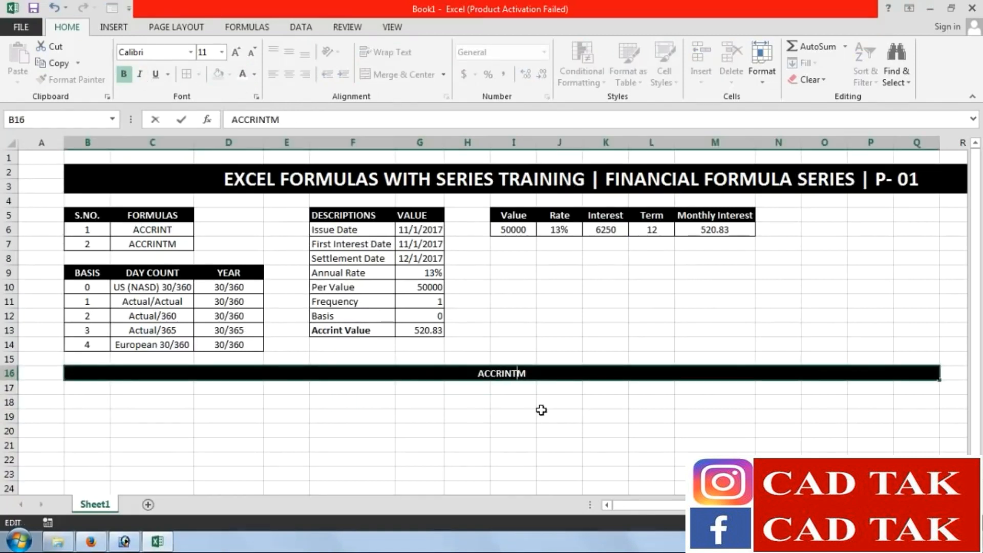
type("FORMIL")
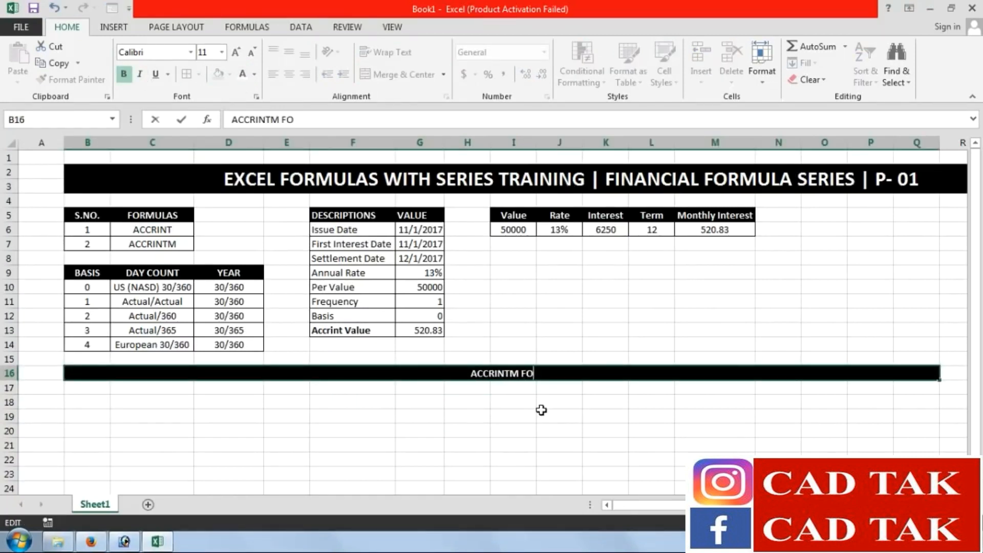
key("BackSpace")
key("BackSpace")
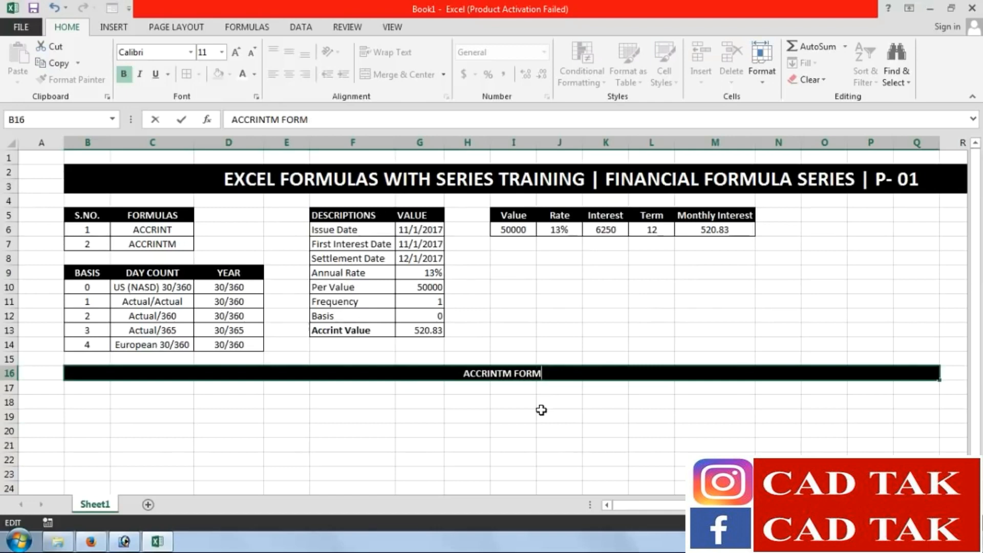
type("ULA")
key("Return")
Copy the DESCRIPTIONS column F5:F13 and paste it at F18 below the ACCRINTM FORMULA heading
left_click(156, 415)
left_click(102, 401)
scroll(304, 337, "down", 2)
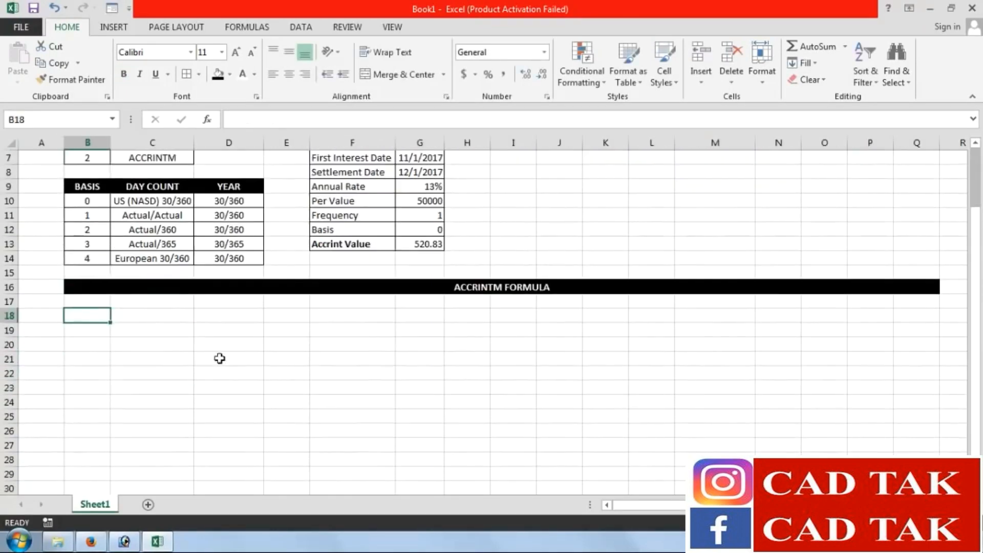
scroll(340, 385, "up", 2)
left_click_drag(324, 219, 386, 329)
key("ctrl+c")
left_click(51, 63)
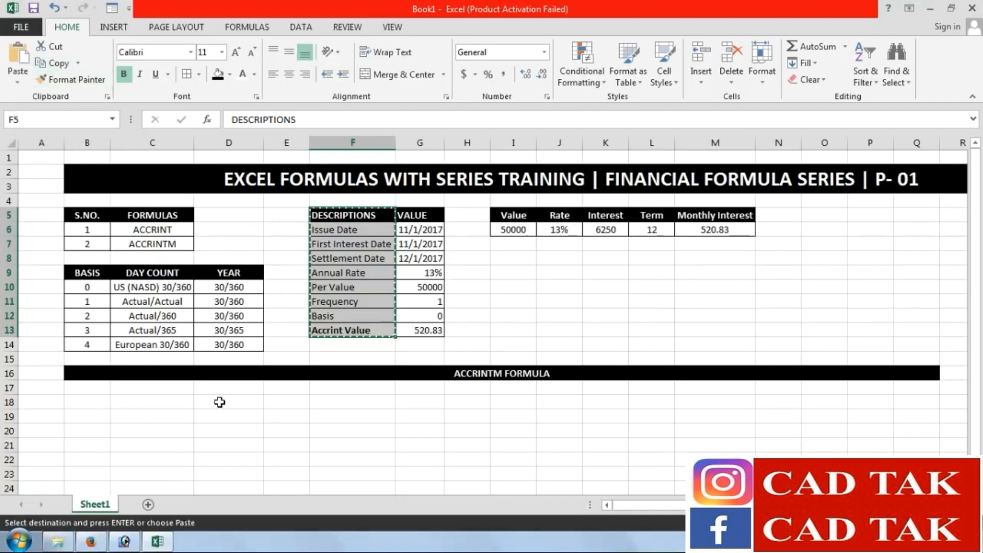
left_click(342, 410)
left_click(18, 56)
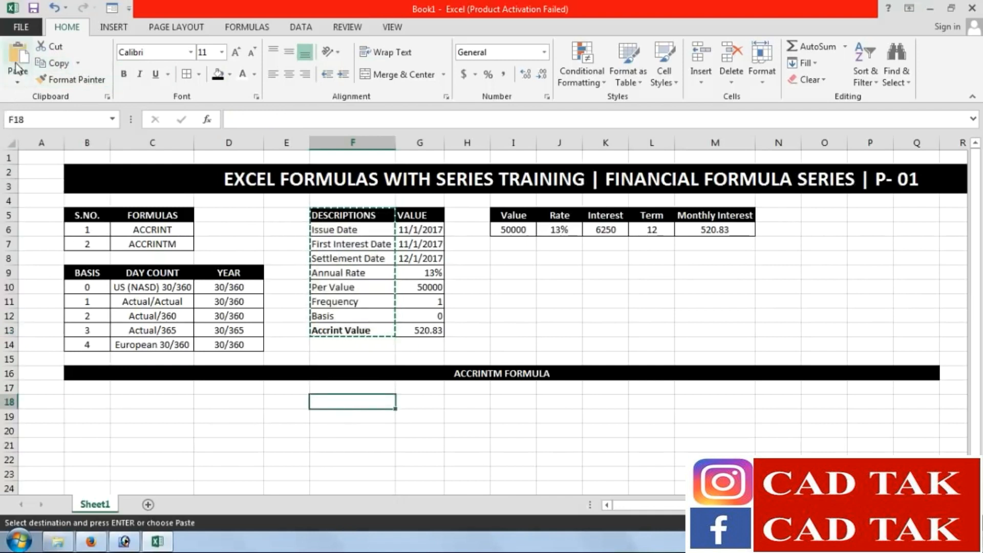
left_click(467, 449)
Start an =ACCRINTM( formula in J21 to review its required arguments, and clear the entry
scroll(468, 455, "down", 2)
scroll(468, 456, "down", 1)
left_click(345, 288)
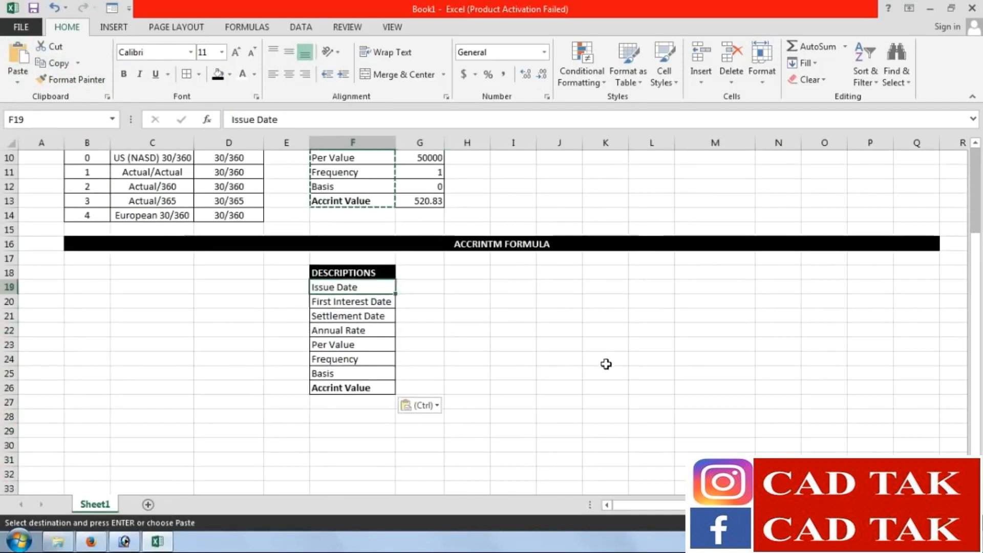
left_click(555, 314)
type("=")
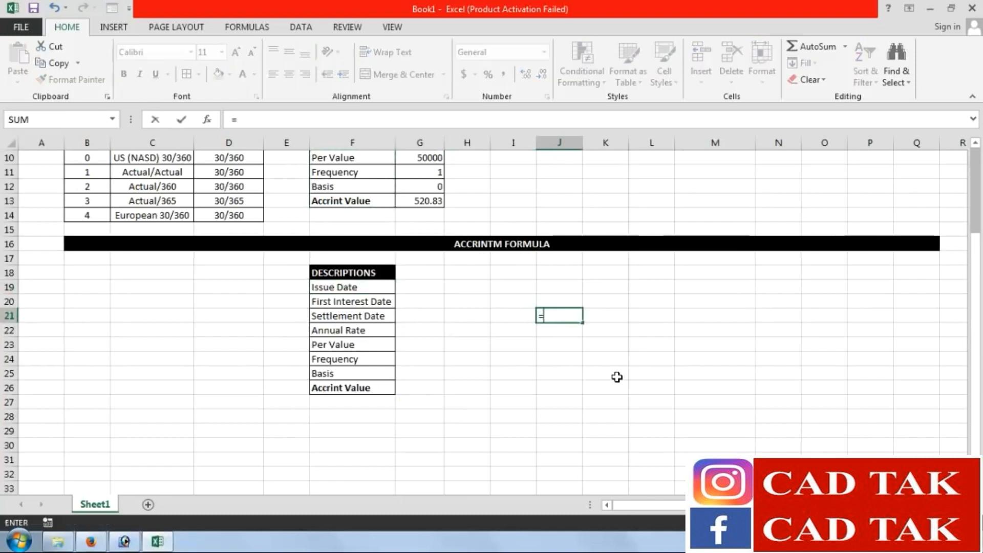
type("ACCRI")
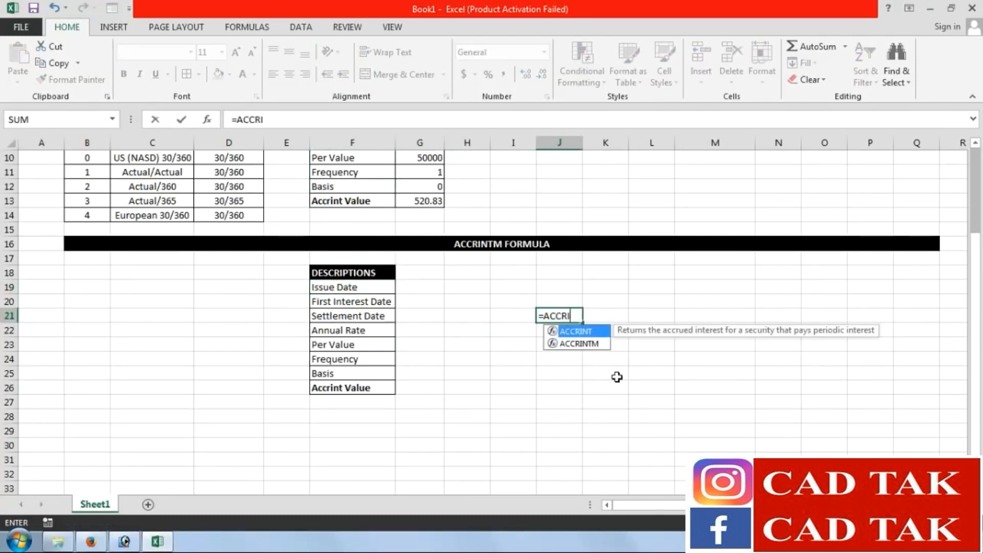
key("Down")
key("Tab")
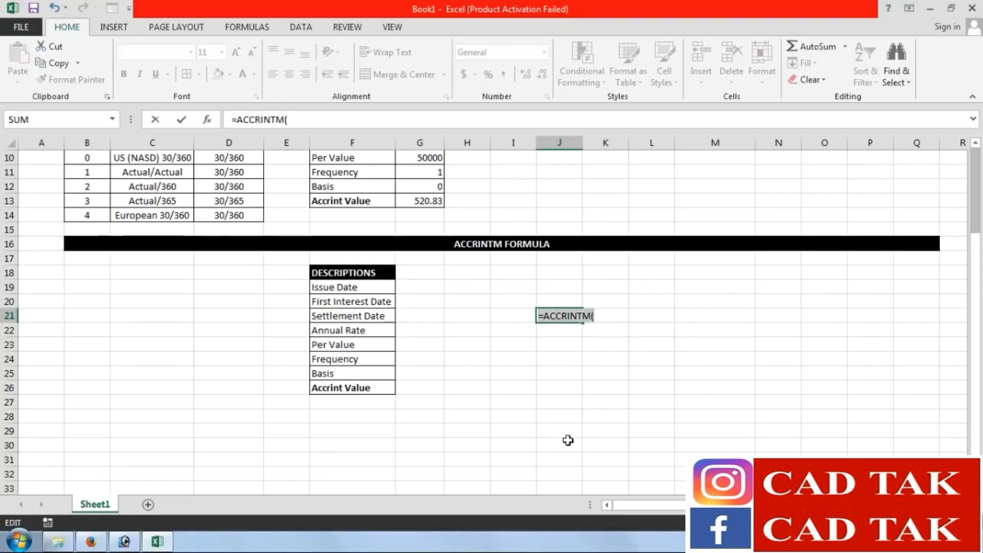
key("BackSpace")
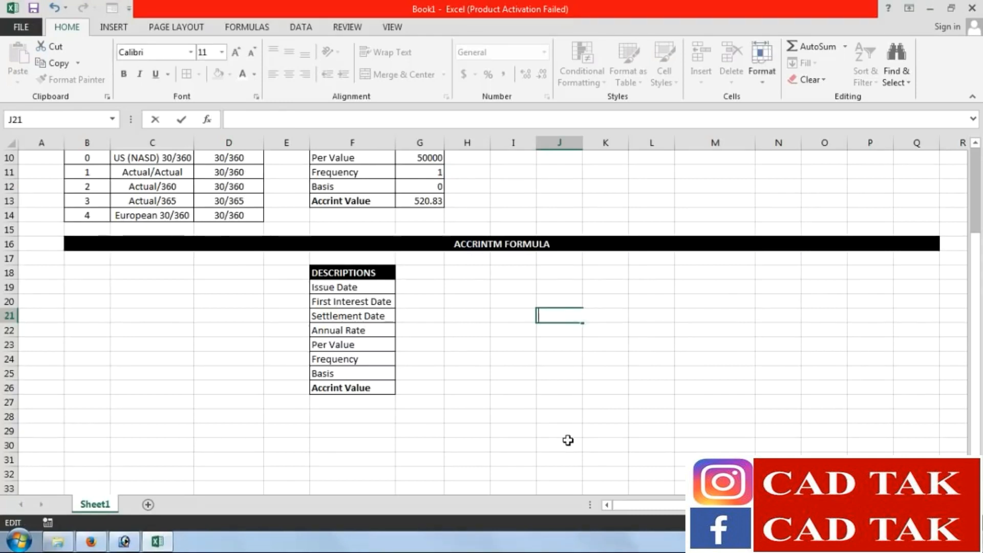
Clear the First Interest Date and Frequency labels in F20 and F24 of the pasted description list
left_click(350, 304)
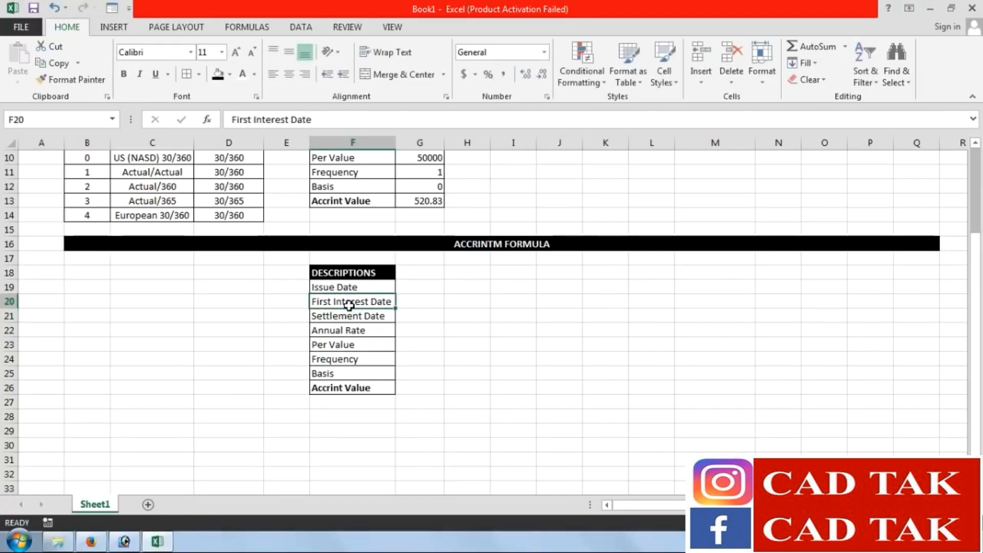
key("Delete")
left_click(351, 330)
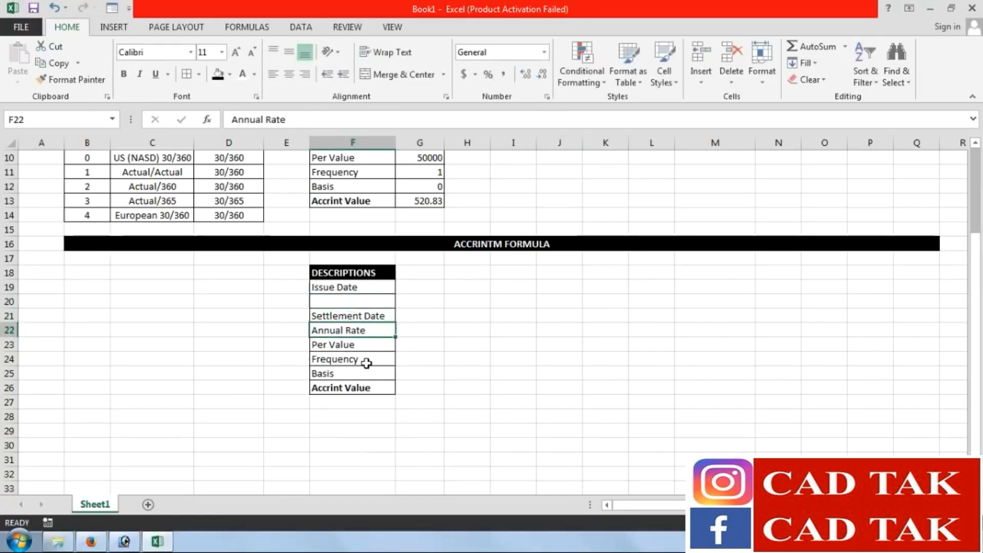
left_click(349, 345)
left_click(351, 362)
key("Delete")
left_click(443, 349)
Delete the two emptied rows inside the ACCRINTM description list
left_click(363, 303)
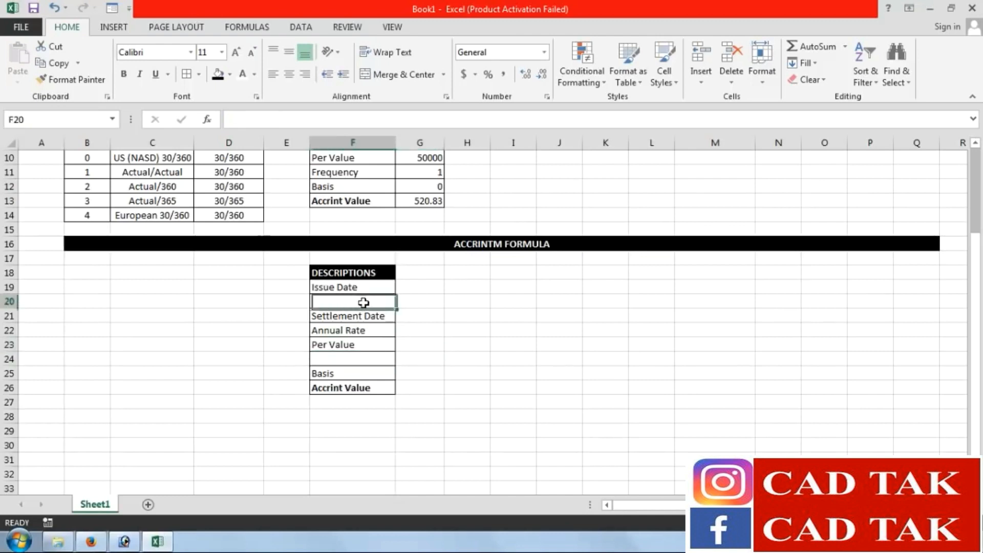
left_click(10, 301)
left_click(732, 51)
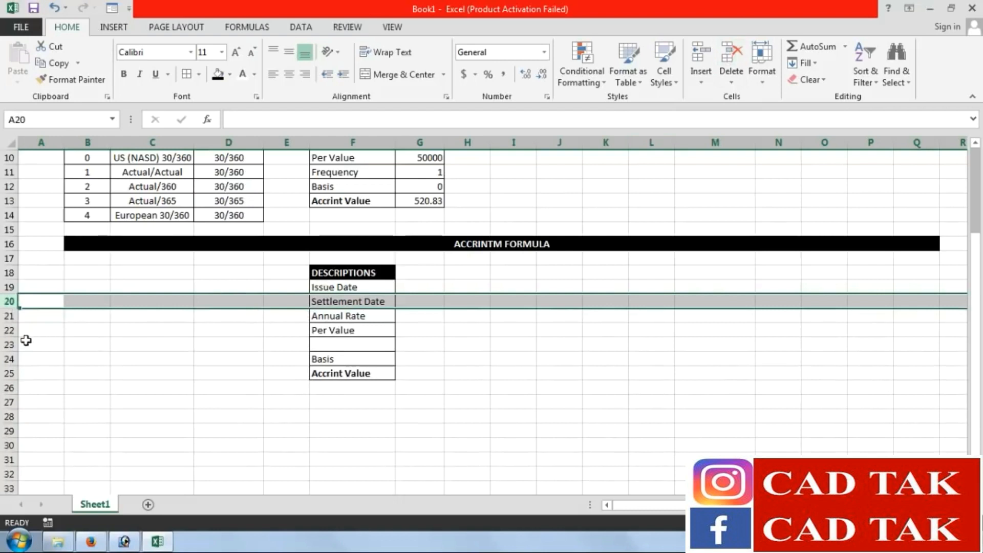
left_click(9, 344)
left_click(731, 51)
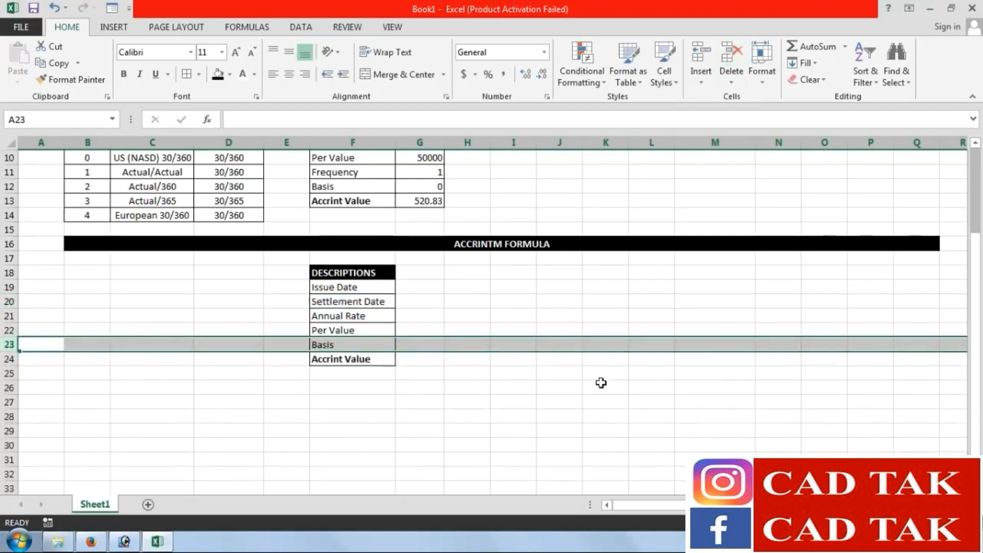
left_click(602, 373)
Copy the VALUE heading from G5 to G18 beside the ACCRINTM DESCRIPTIONS heading
left_click(408, 273)
scroll(476, 220, "up", 3)
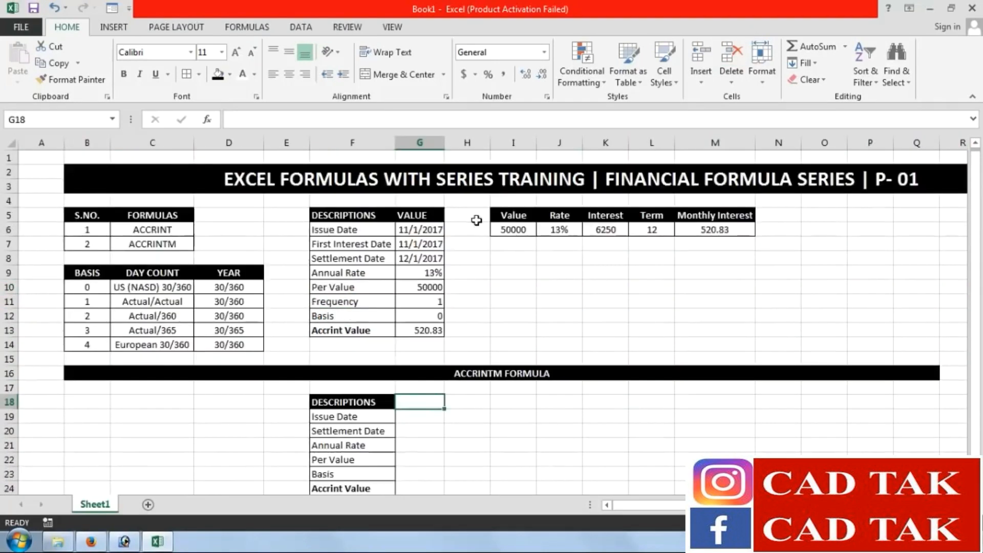
left_click(419, 215)
left_click(51, 62)
scroll(413, 328, "down", 3)
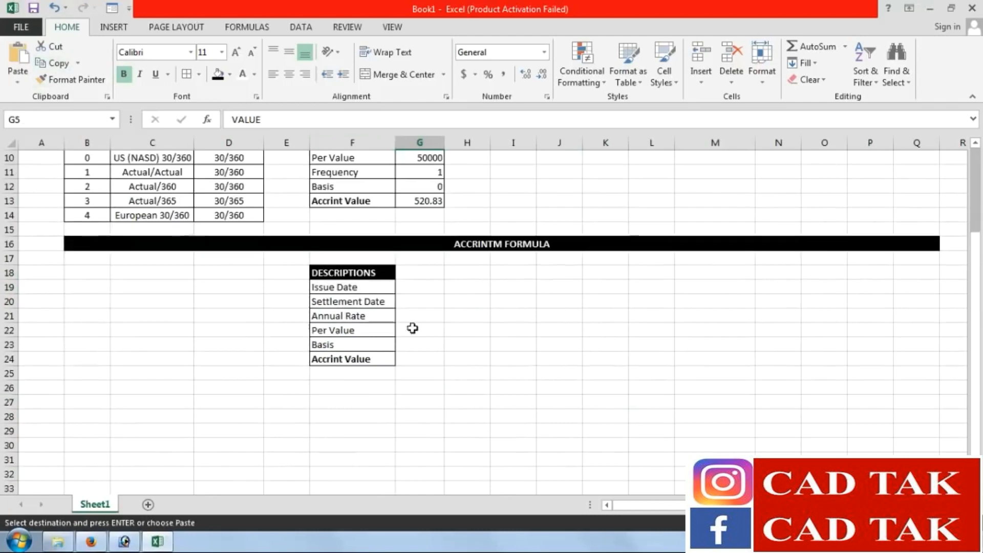
left_click(413, 272)
left_click(17, 59)
Copy the Issue Date value from G6 into G19 of the ACCRINTM table
left_click(420, 344)
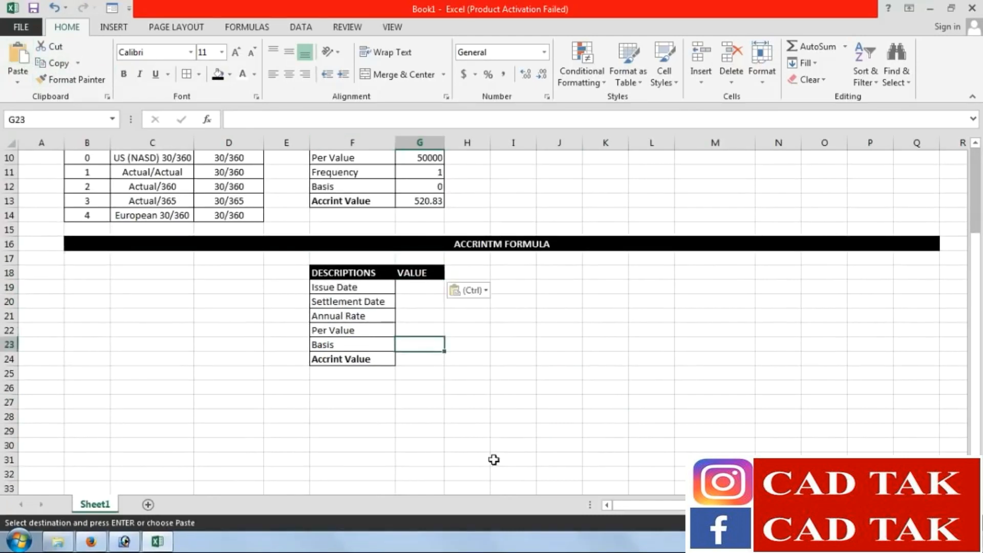
scroll(493, 460, "up", 3)
left_click(421, 416)
left_click(603, 405)
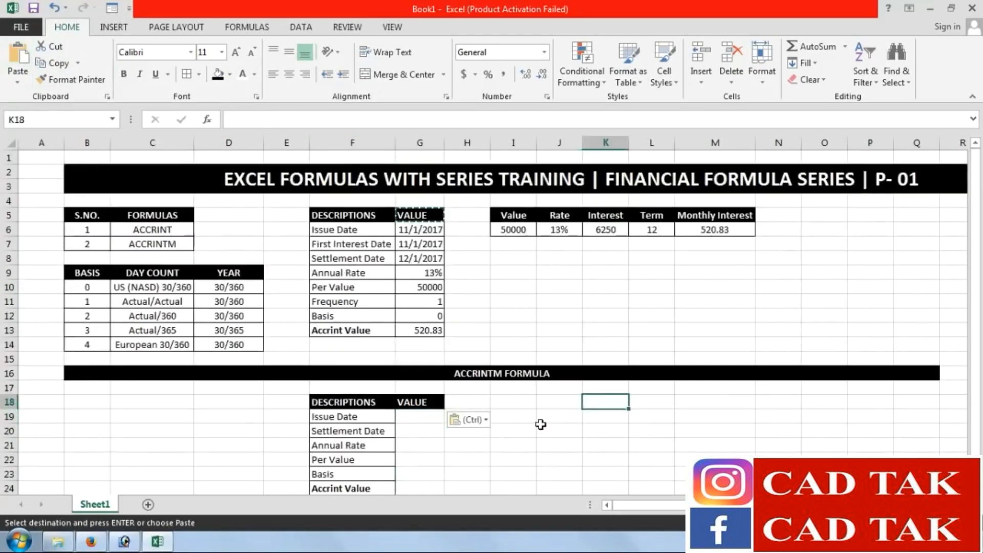
left_click(540, 423)
left_click(423, 230)
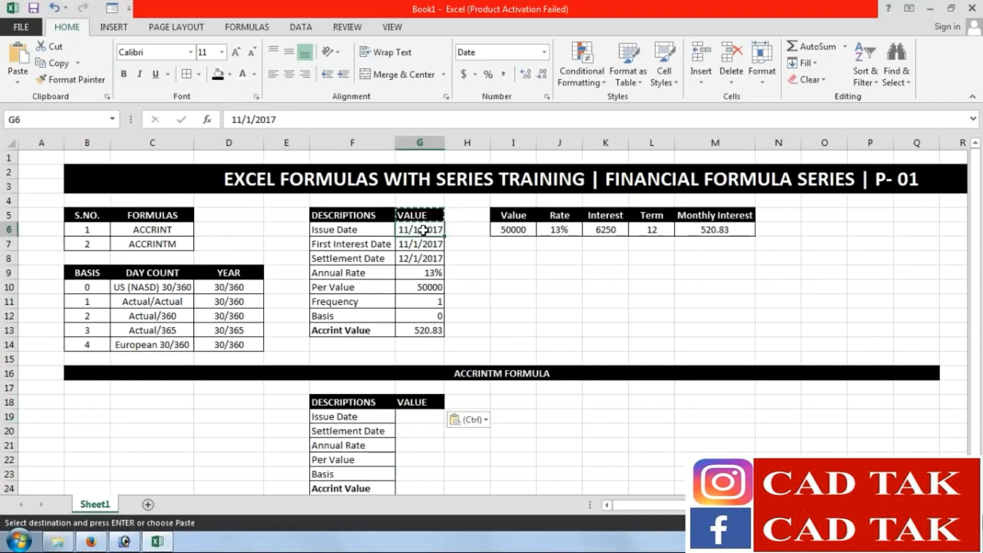
left_click(54, 63)
left_click(404, 417)
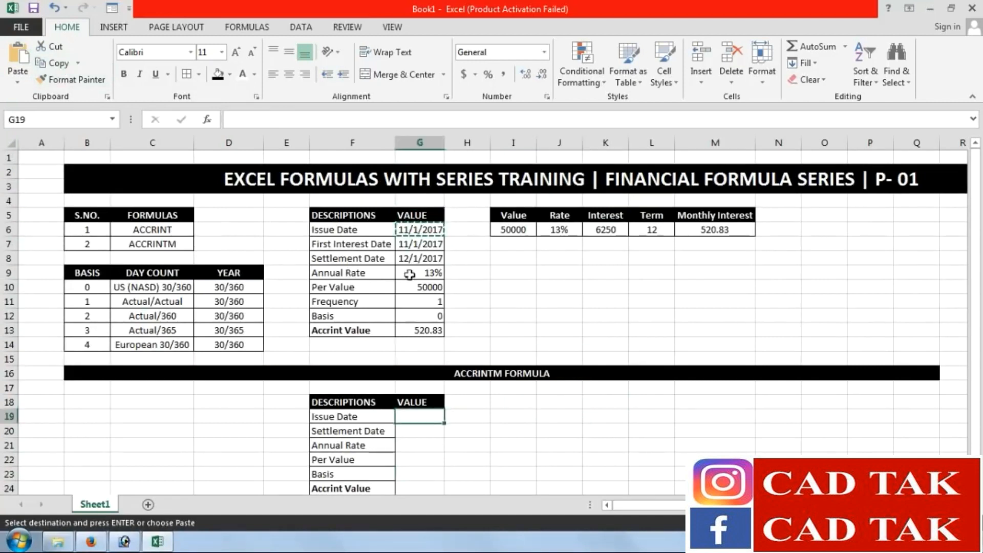
left_click(18, 58)
Paste the copied issue date into the Settlement Date cell G20 of the ACCRINTM table
left_click(437, 474)
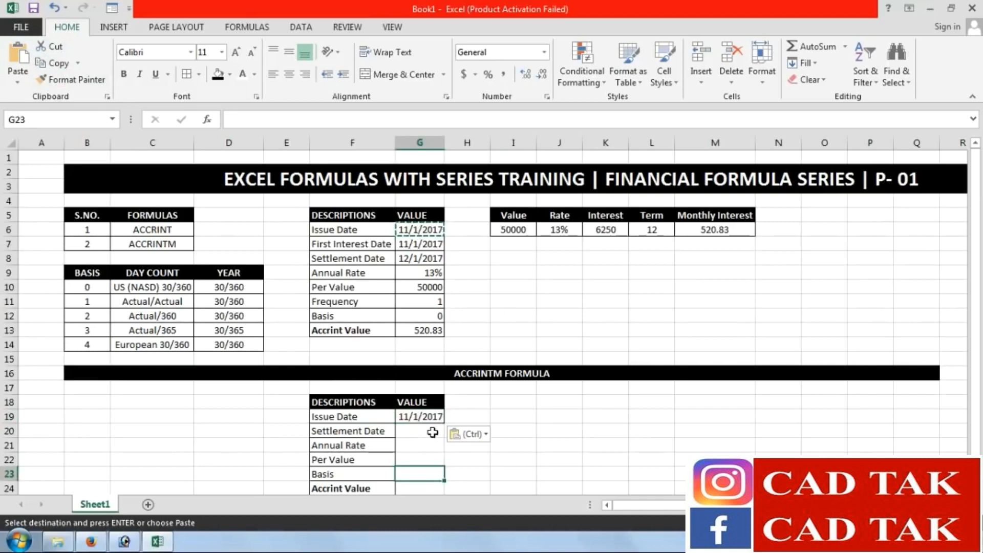
left_click(432, 432)
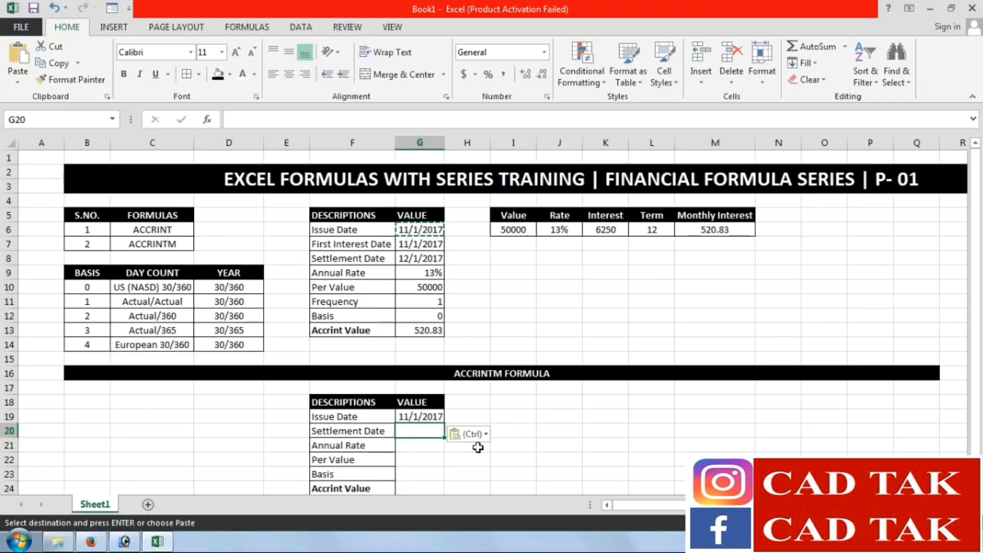
key("Return")
key("Down")
key("Up")
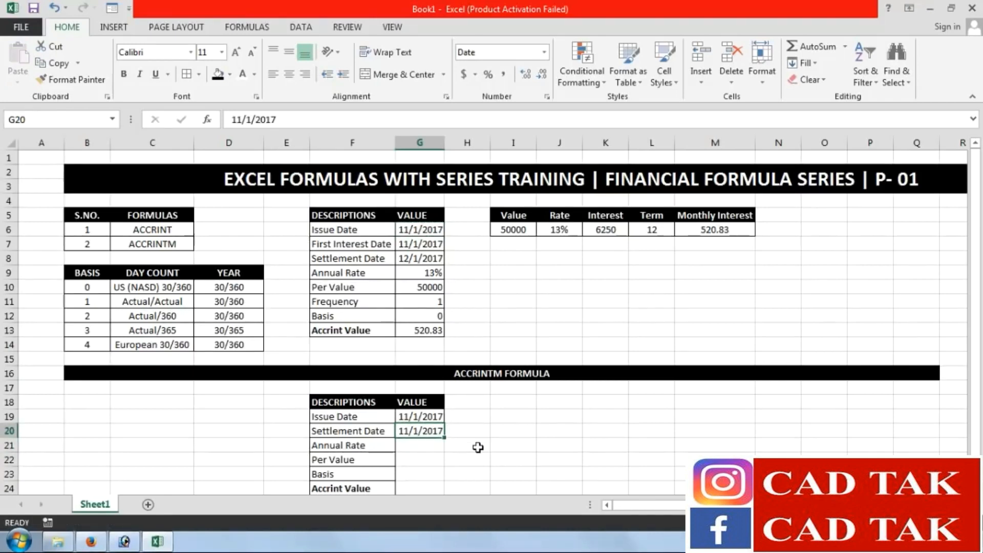
Change the ACCRINTM Settlement Date in G20 to 10/31/2018
key("F2")
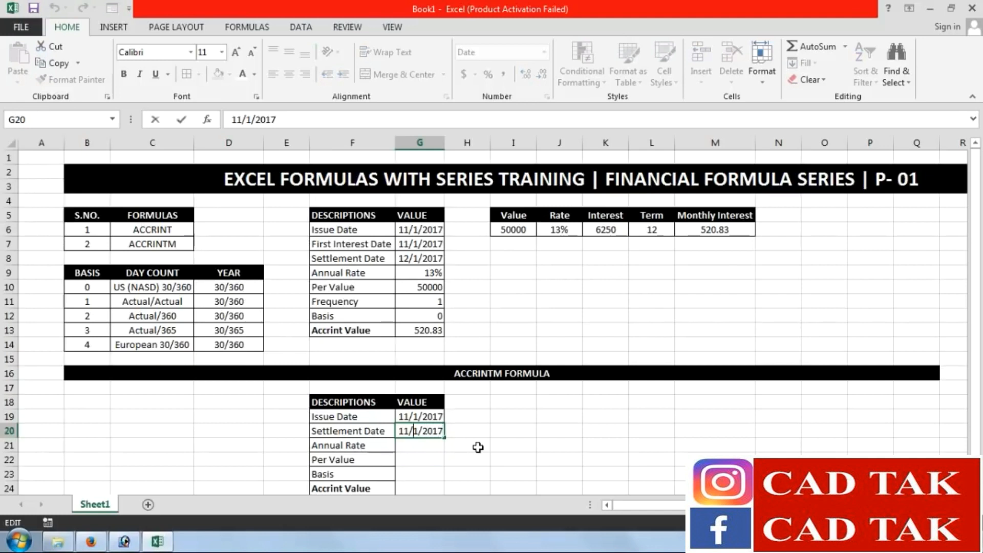
key("BackSpace")
type("31")
key("BackSpace")
key("BackSpace")
type("10")
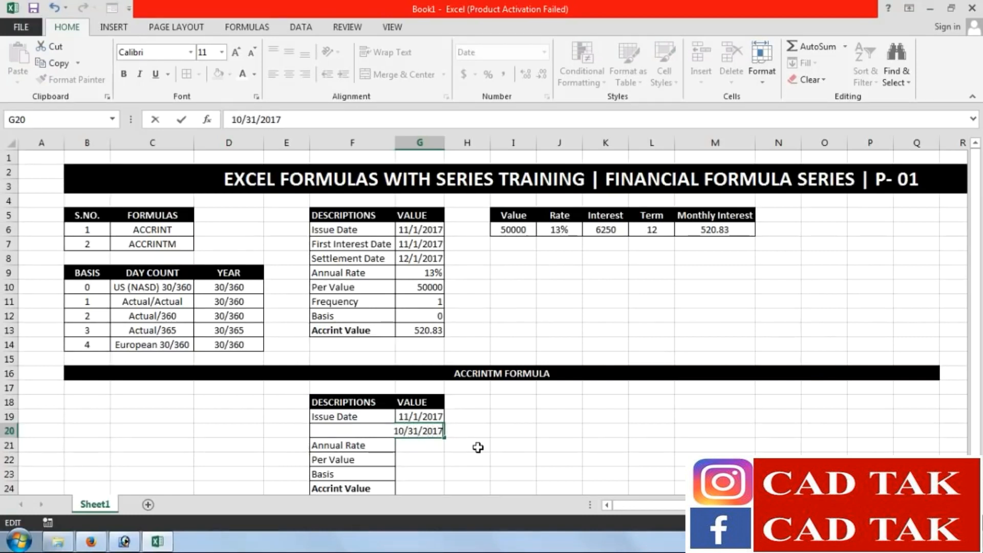
key("BackSpace")
type("8")
key("Return")
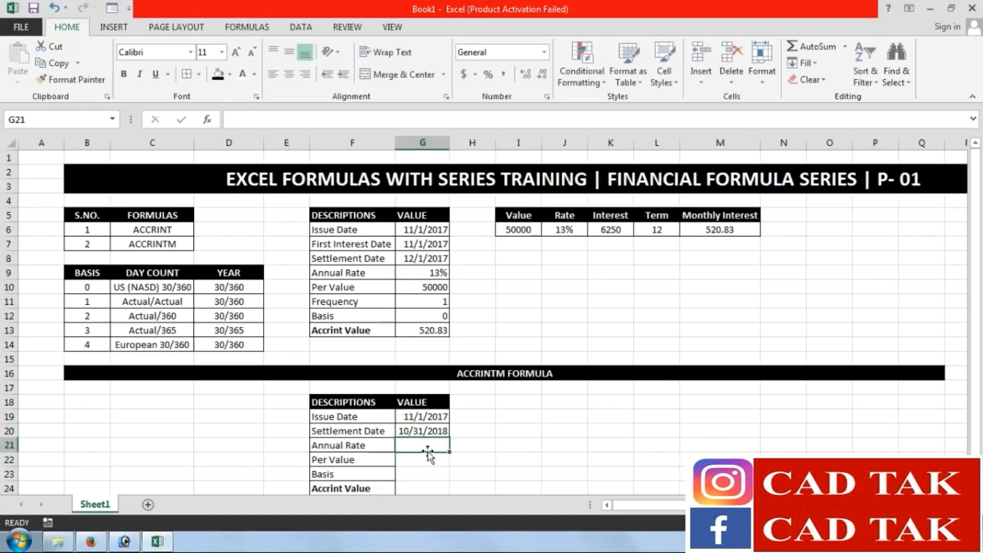
Fill in the ACCRINTM table with an Annual Rate of 10%, a Per Value of 20000 and a Basis of 0
type("10")
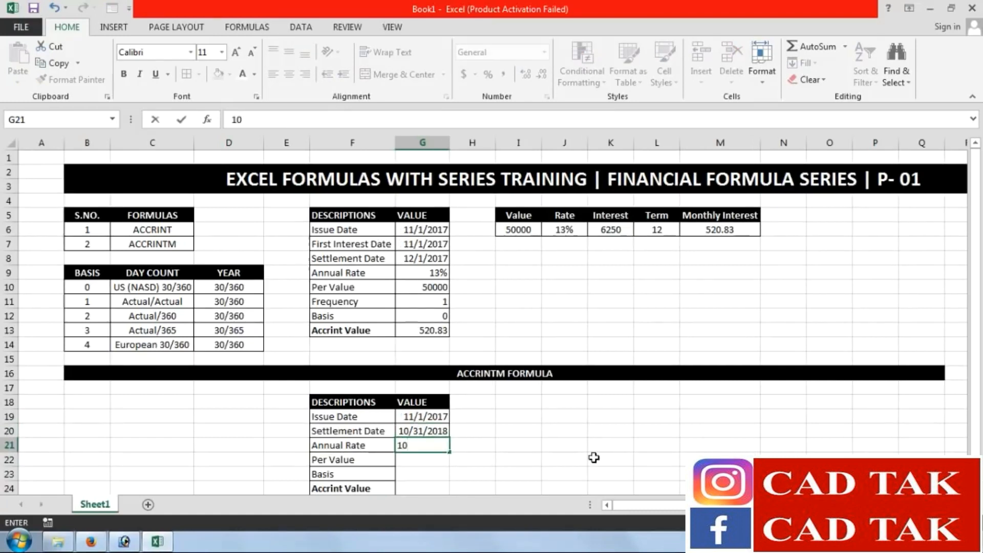
key("Return")
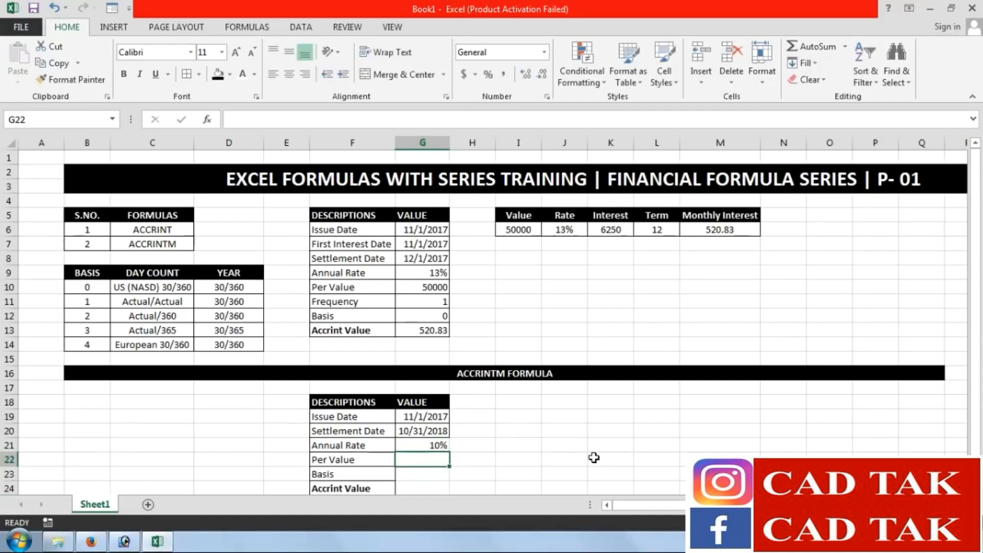
type("20000")
key("Return")
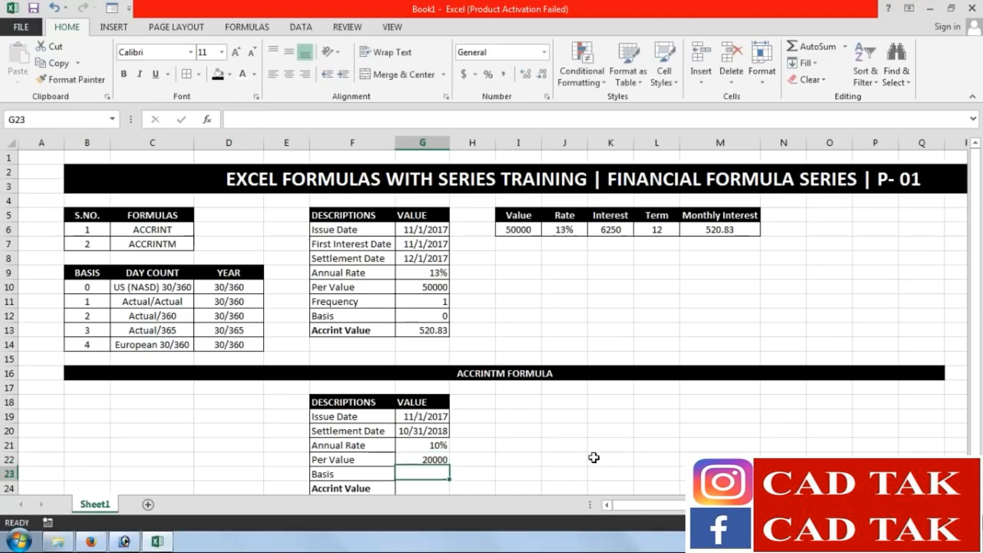
type("0")
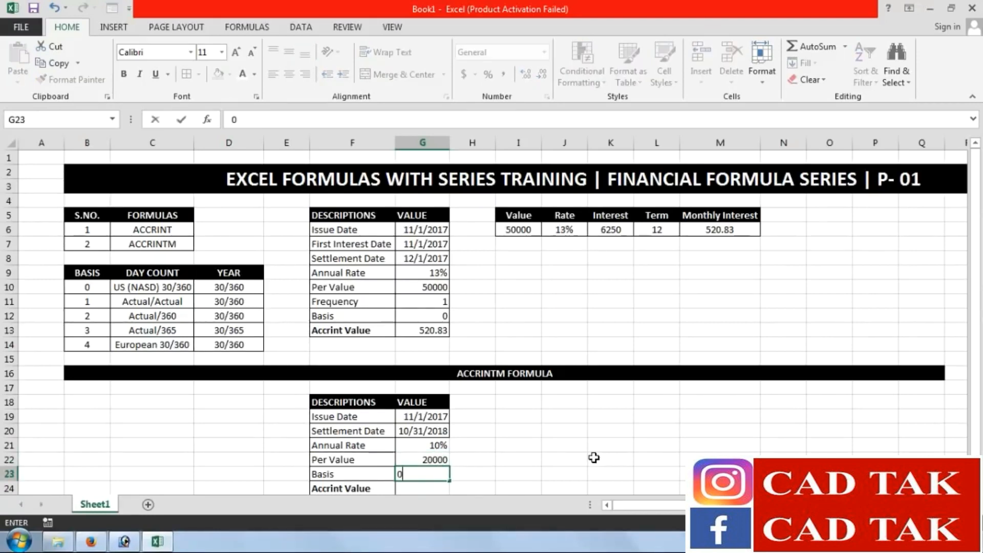
key("Return")
Rename the result label in F24 of the ACCRINTM table to AccrintM Value
scroll(468, 414, "down", 2)
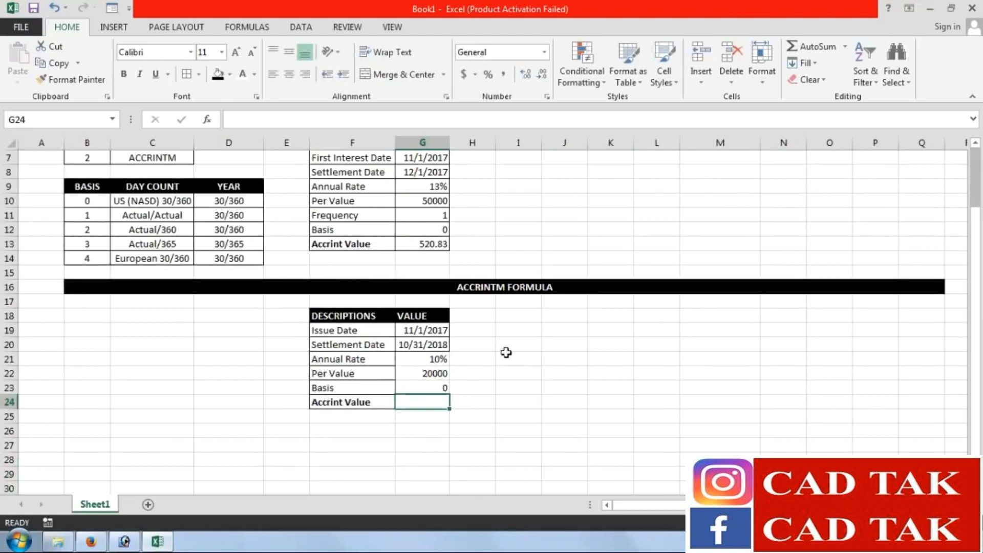
left_click(340, 402)
double_click(351, 402)
type("m")
key("BackSpace")
type("M")
key("Return")
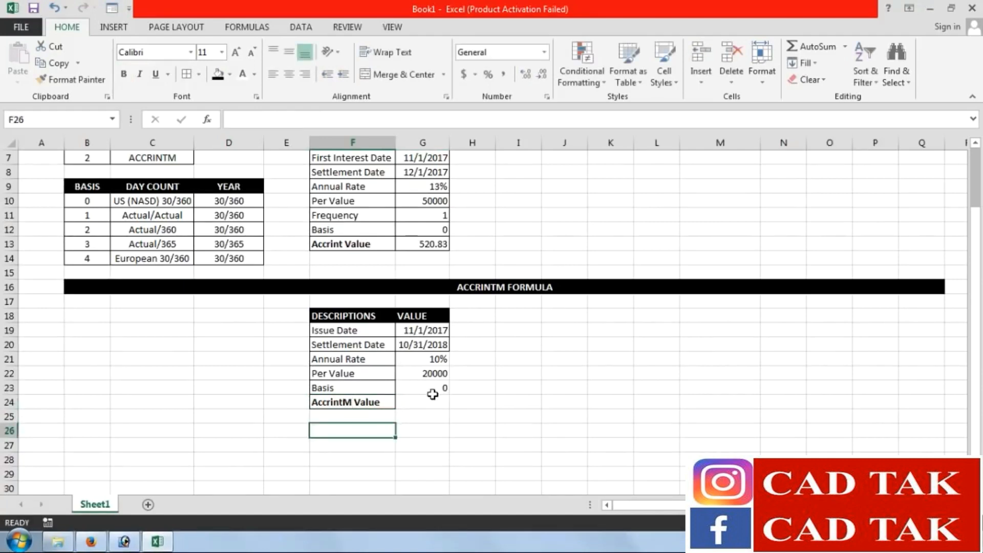
Add cell borders to the ACCRINTM values in G19:G24 and make the result cell G24 bold
left_click_drag(435, 332, 436, 379)
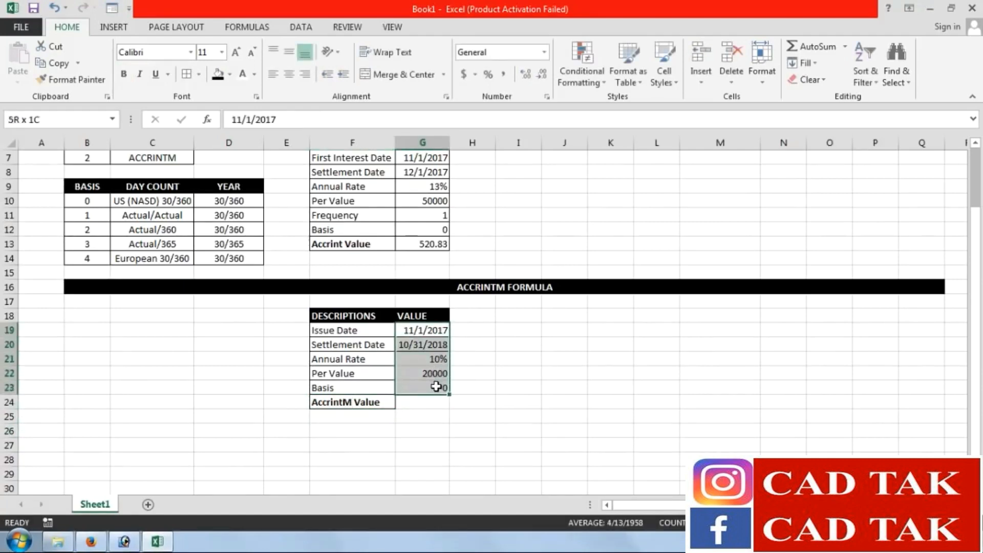
left_click(572, 473)
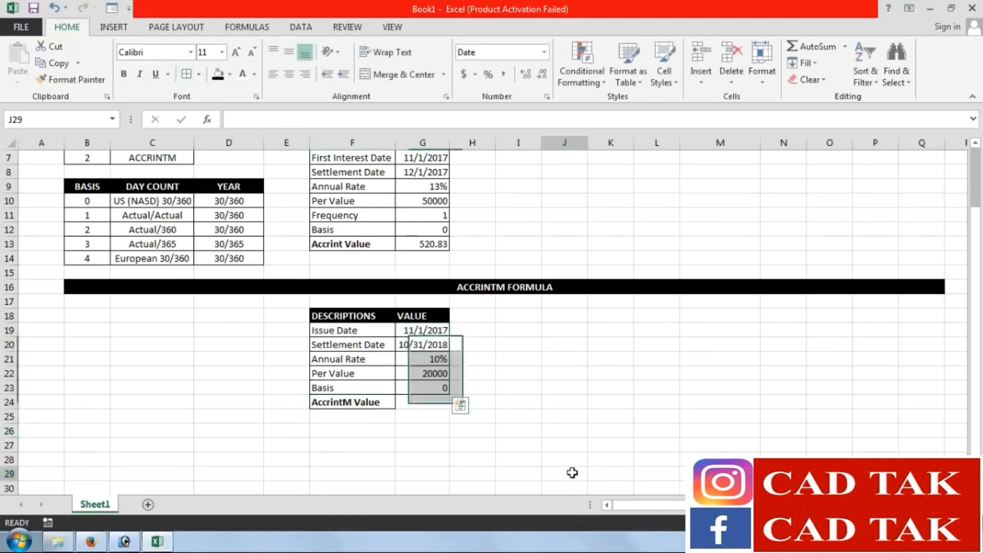
left_click(435, 403)
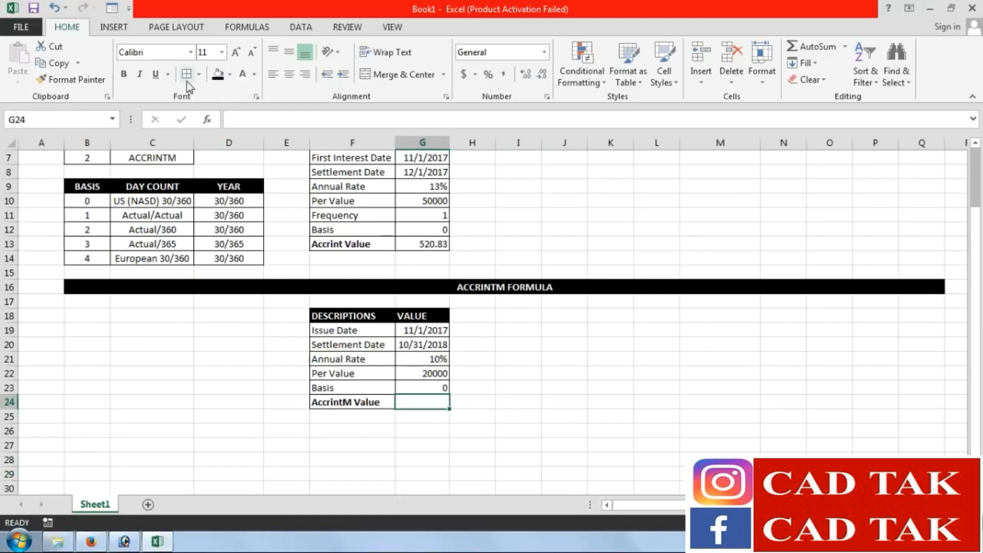
left_click(584, 419)
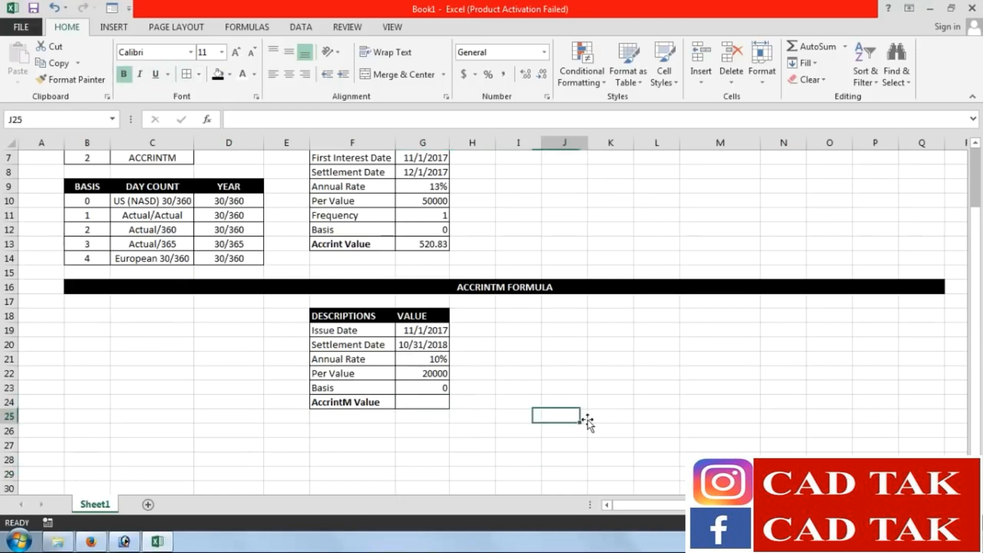
Calculate the AccrintM Value in G24 with the formula =ACCRINTM(G19,G20,G21,G22,G23)
left_click(441, 404)
scroll(598, 441, "down", 1)
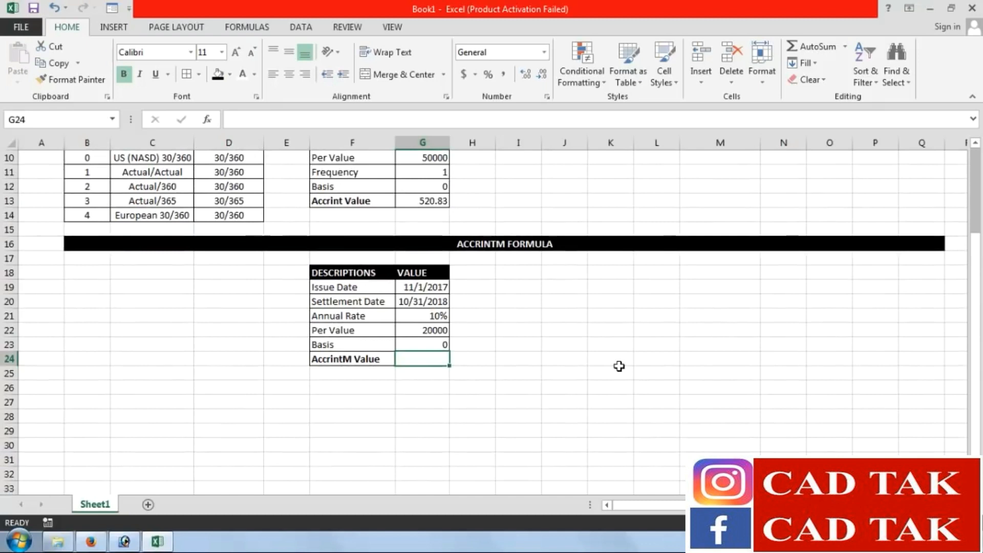
type("=ACC")
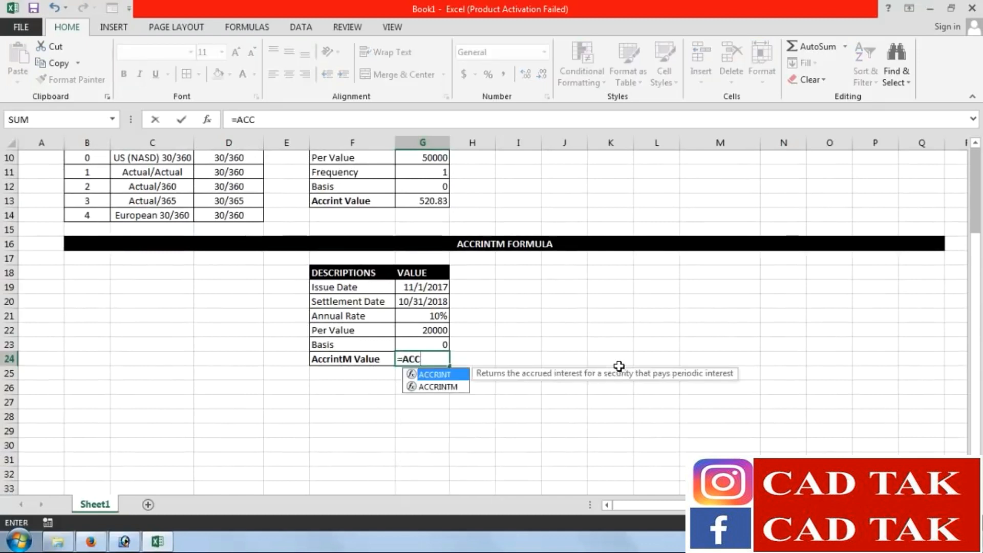
key("Down")
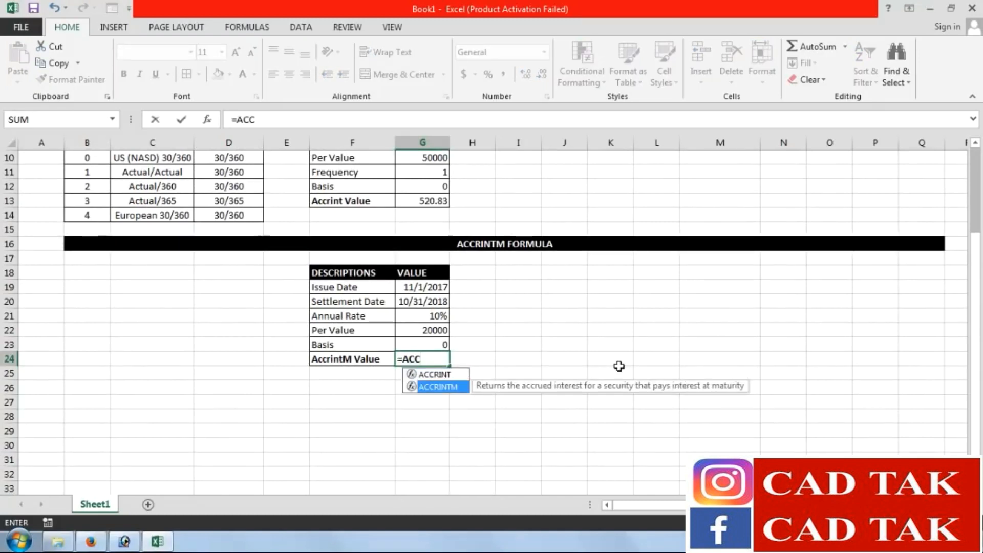
key("Tab")
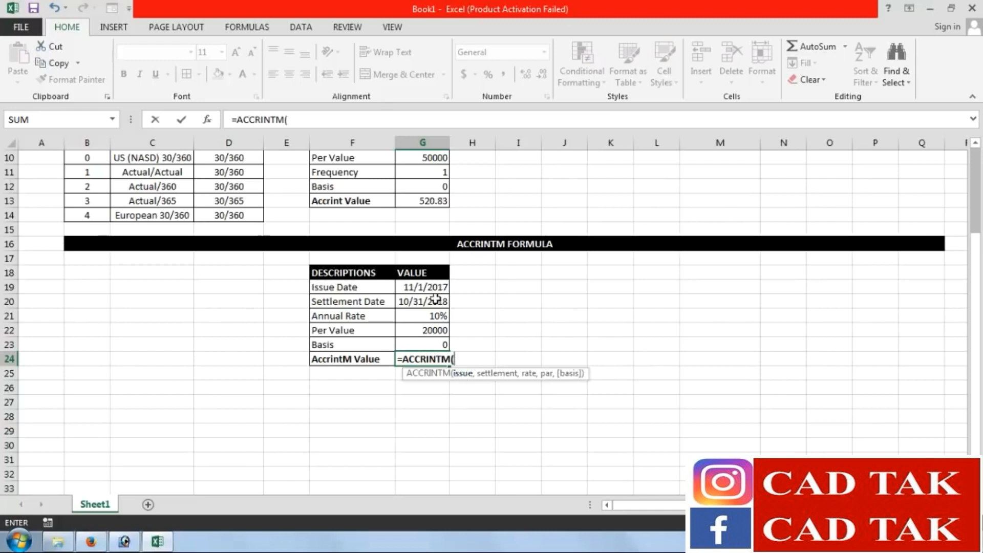
left_click(404, 289)
type(",")
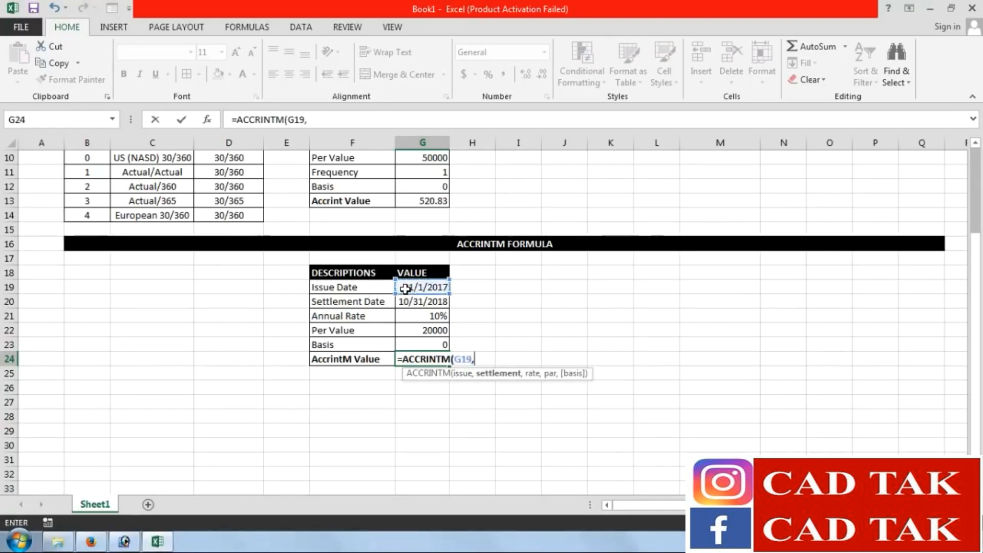
left_click(428, 305)
type(",")
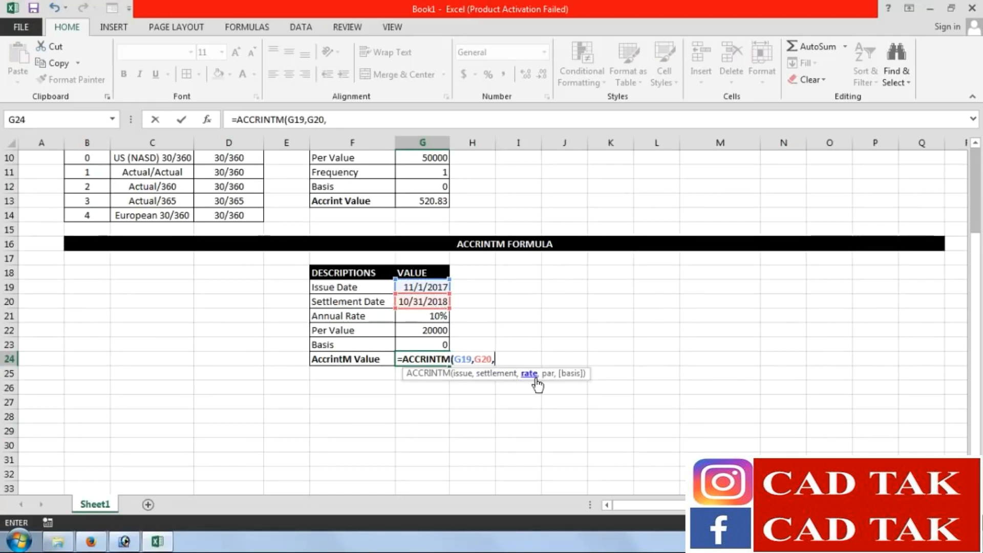
left_click(419, 317)
type(",")
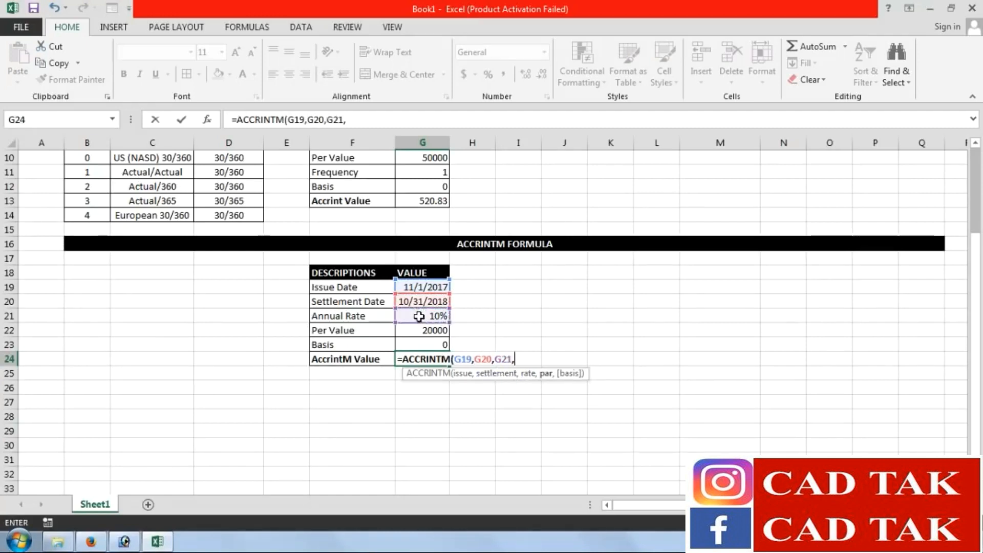
left_click(408, 334)
type(",")
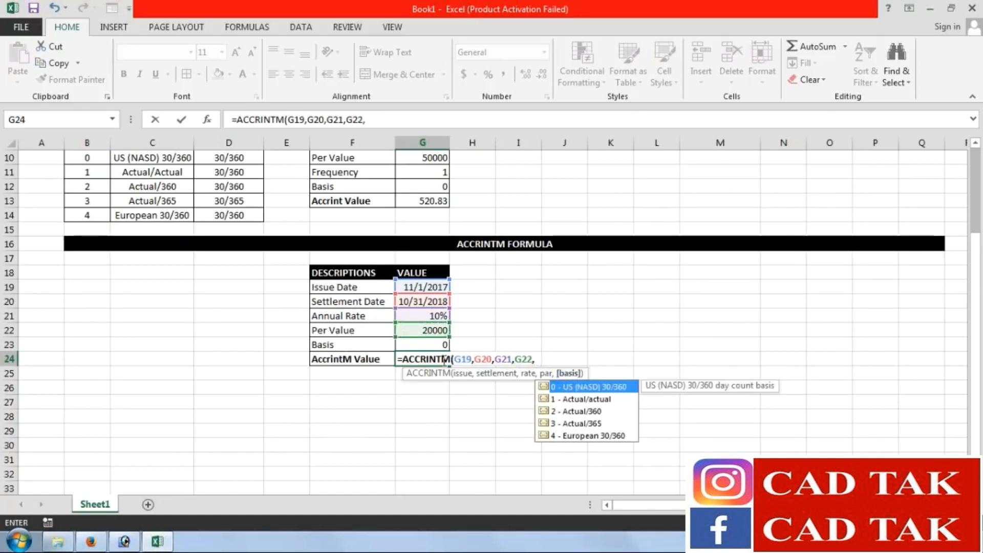
left_click(435, 347)
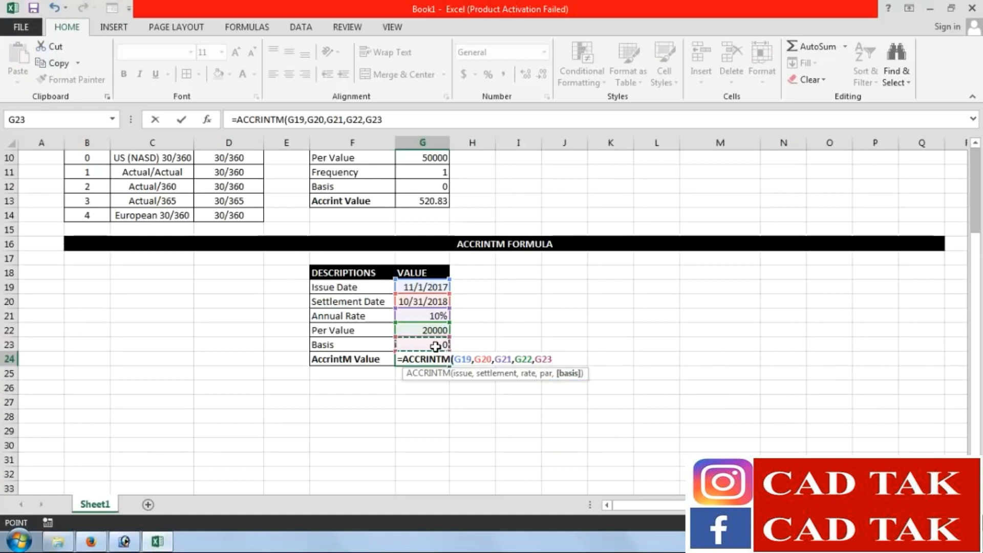
type(")")
key("Return")
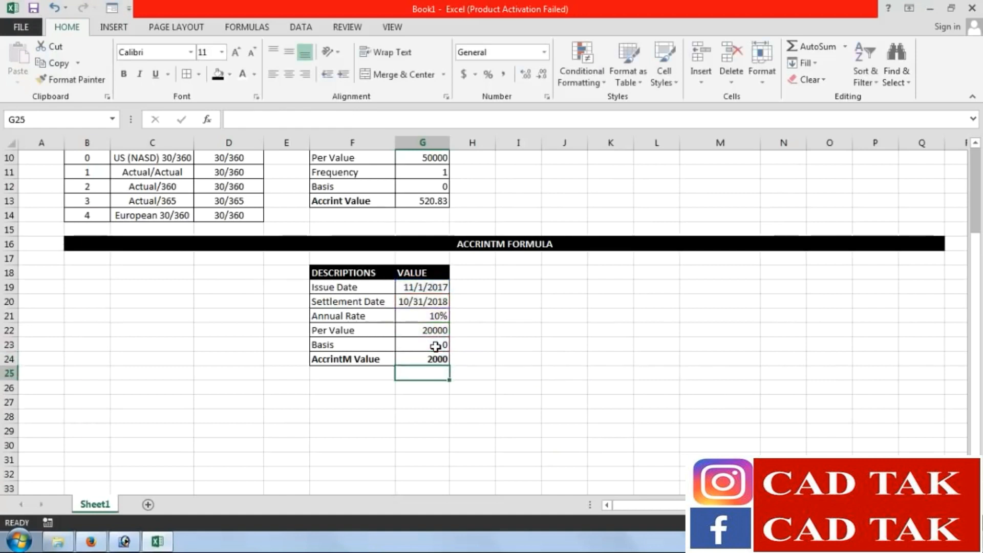
key("Up")
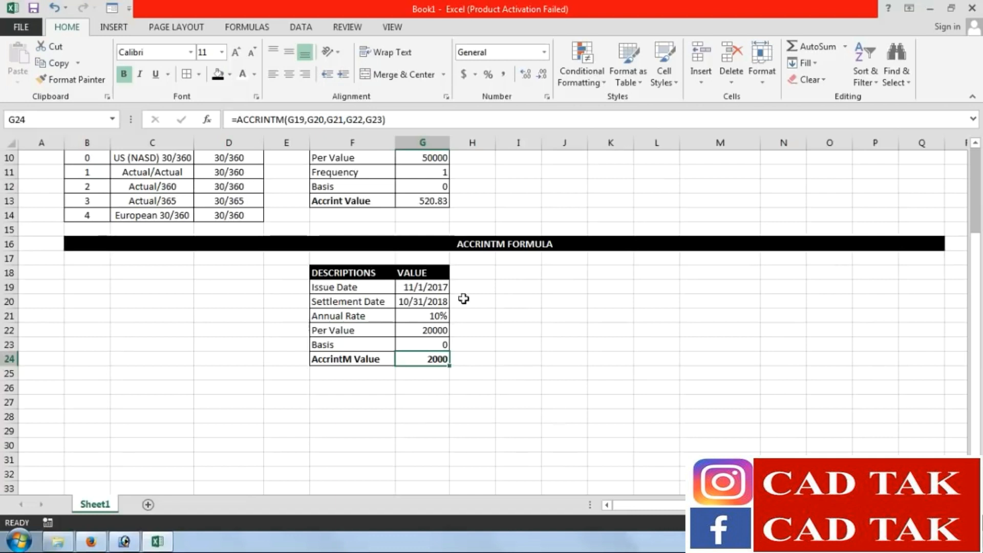
Copy the Value, Rate and Interest headings from I5:K5 to I18:K18 beside the ACCRINTM table
left_click(519, 283)
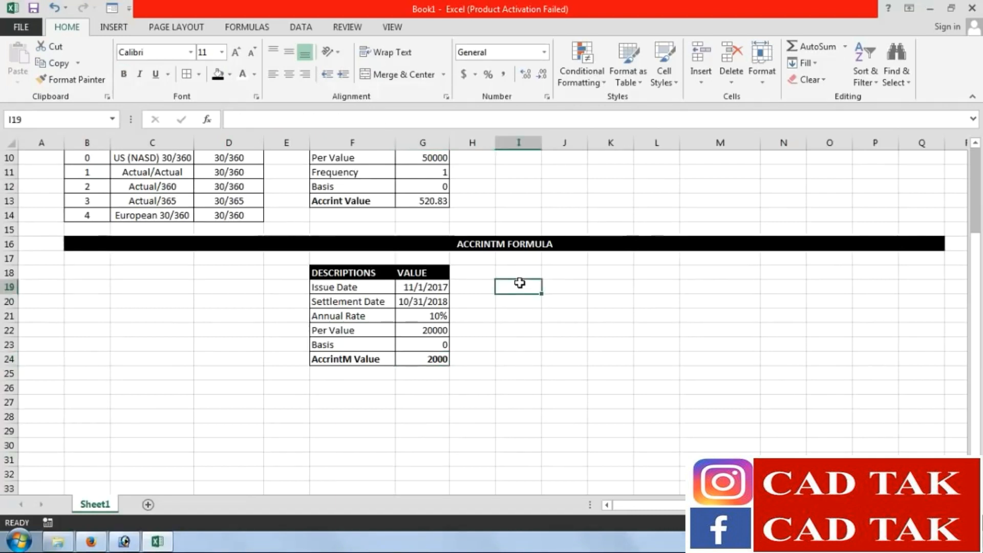
key("Up")
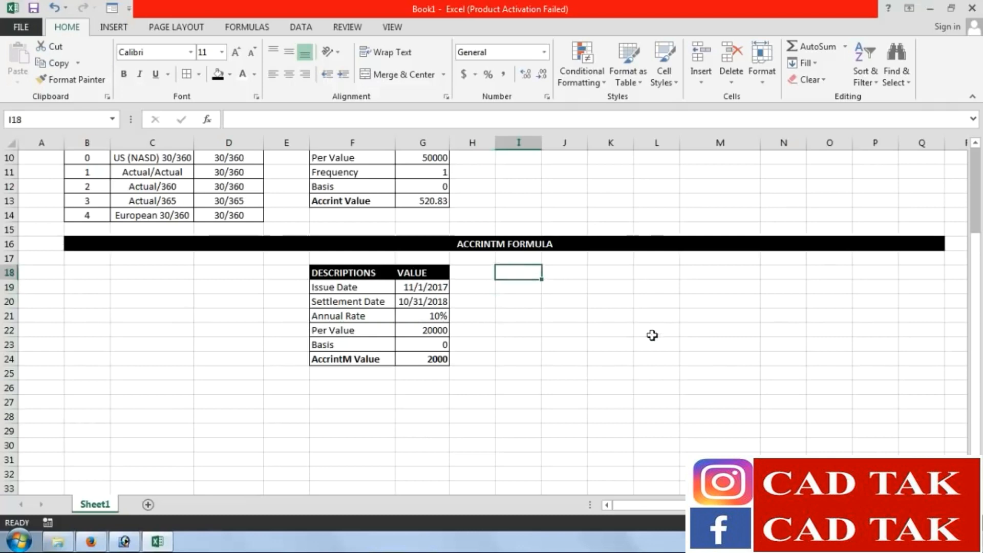
scroll(549, 227, "up", 3)
left_click_drag(531, 216, 611, 215)
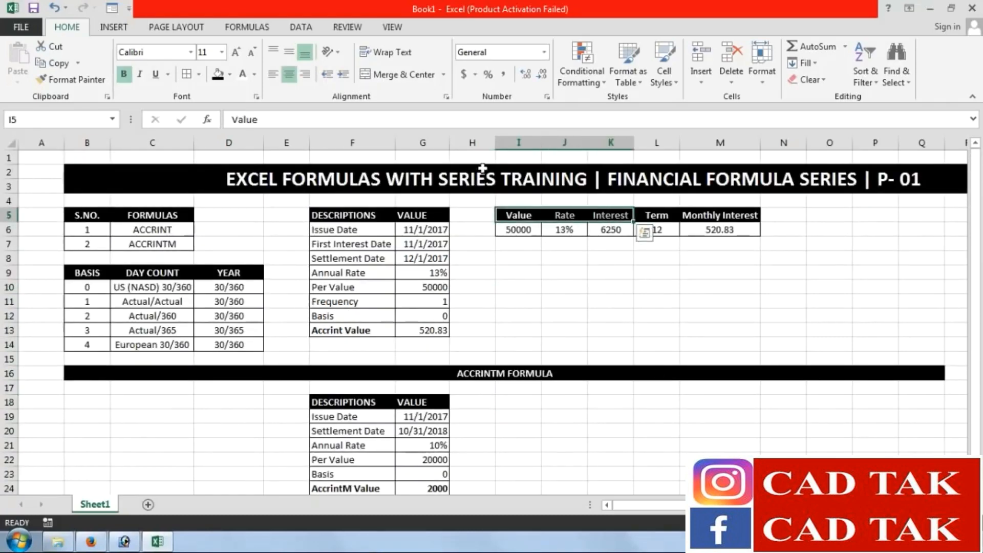
left_click(53, 63)
scroll(531, 325, "down", 2)
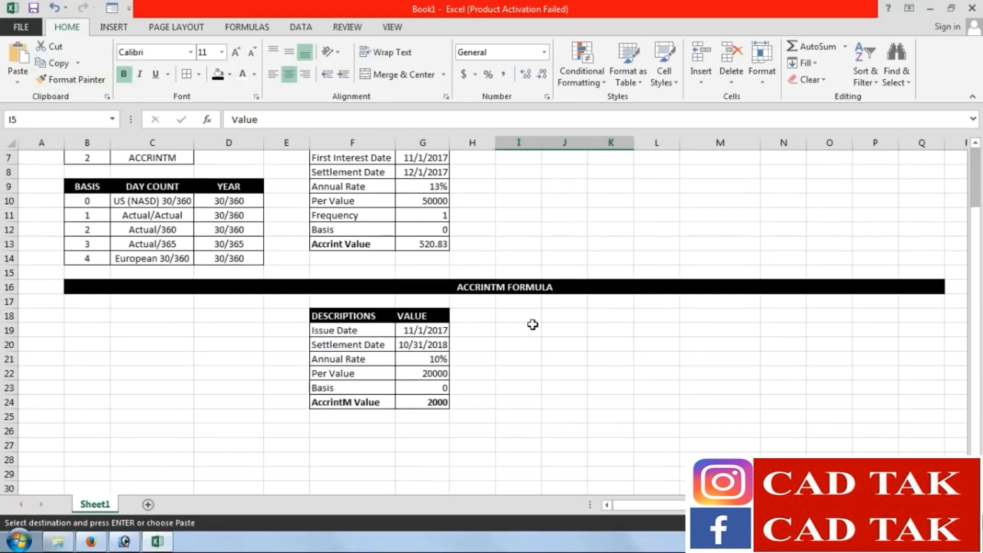
left_click(530, 317)
left_click(18, 56)
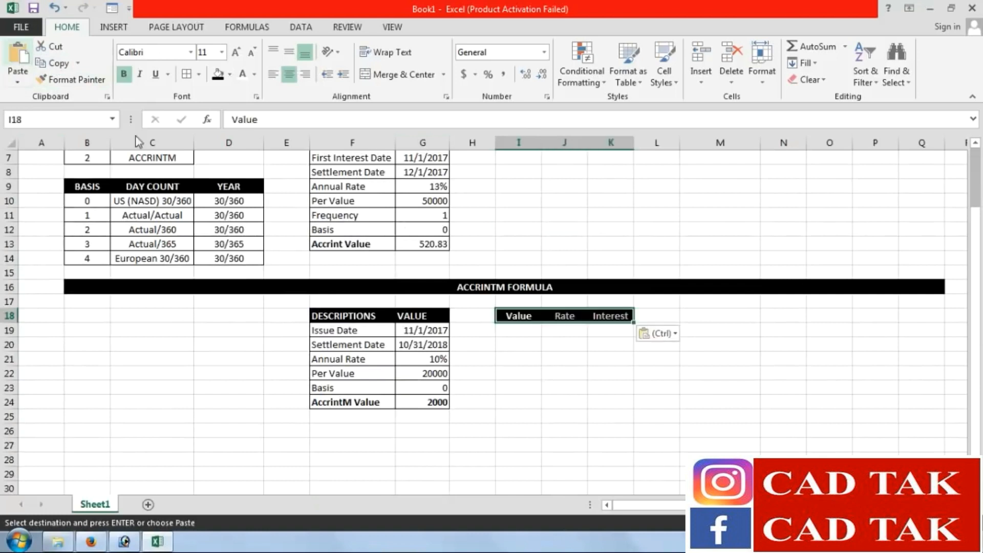
Enter 20000 under the copied Value heading in I19
left_click(518, 329)
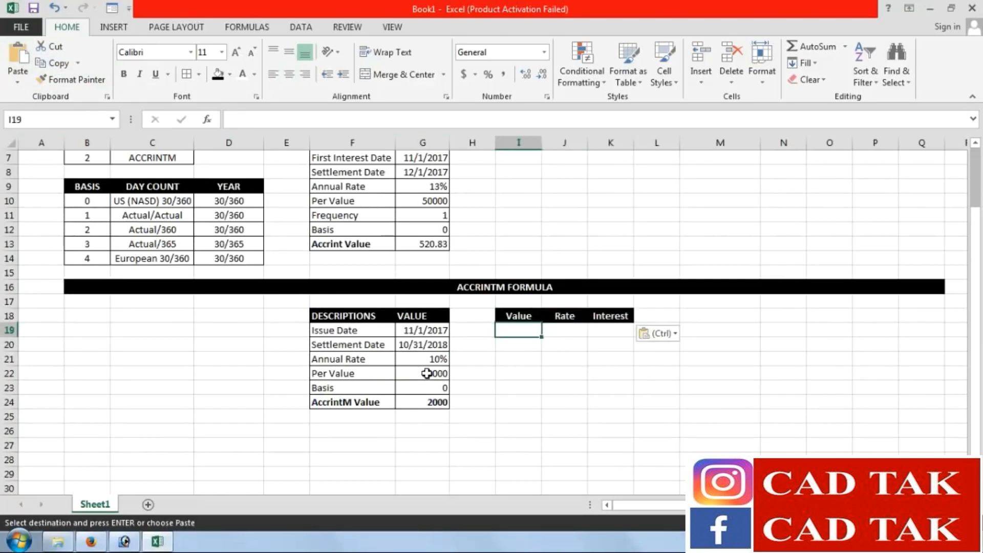
type("20000")
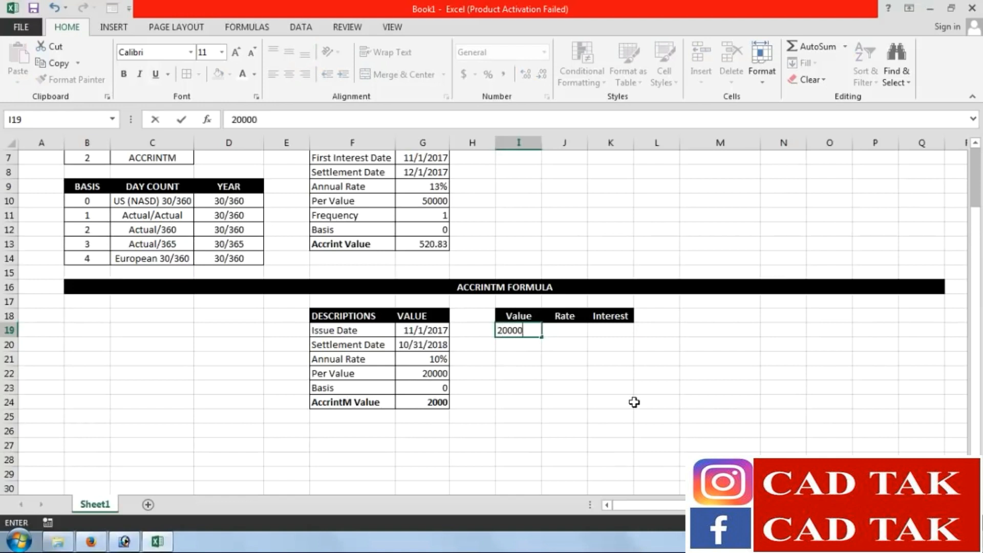
key("Tab")
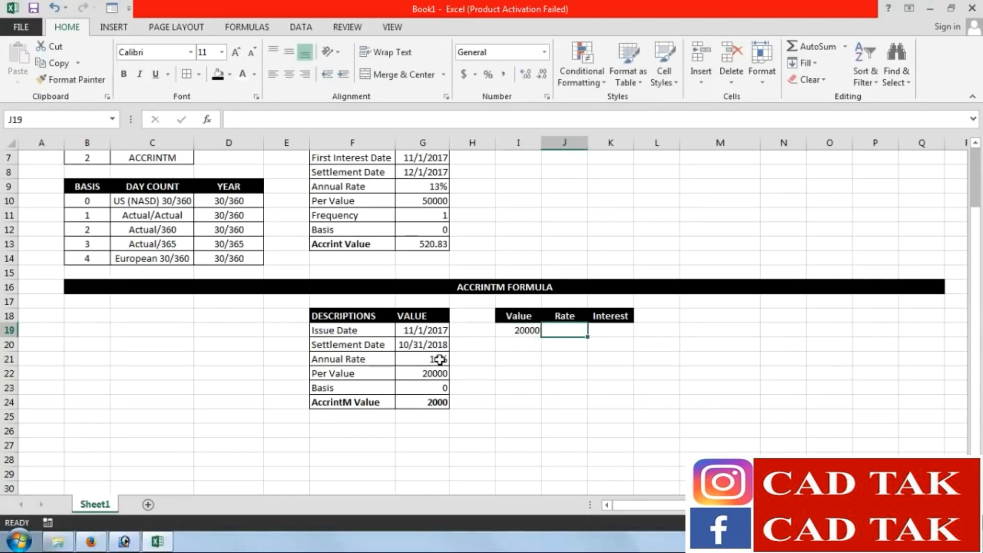
Enter a 10% rate in J19 and calculate the interest in K19 with the formula =I19*J19
type("10")
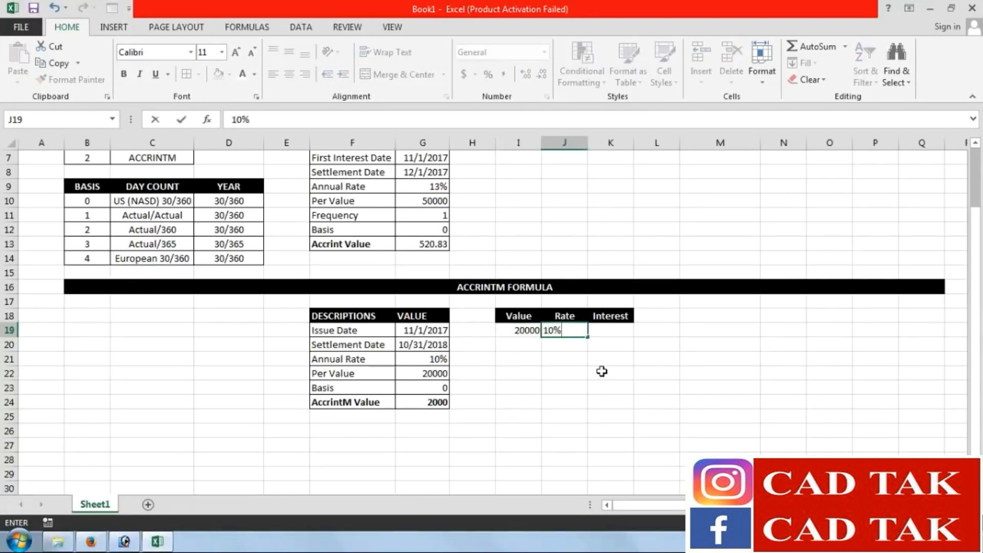
key("Tab")
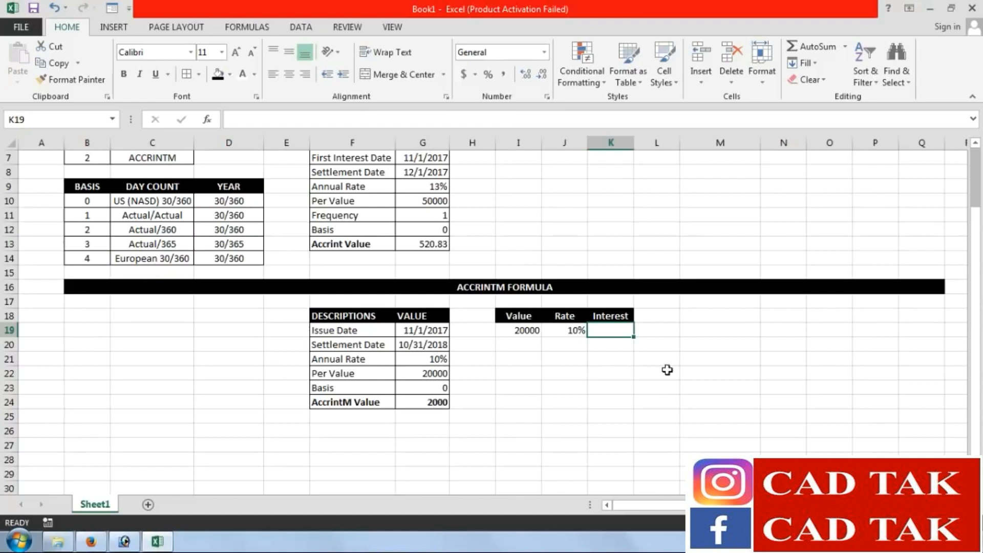
type("=I19*")
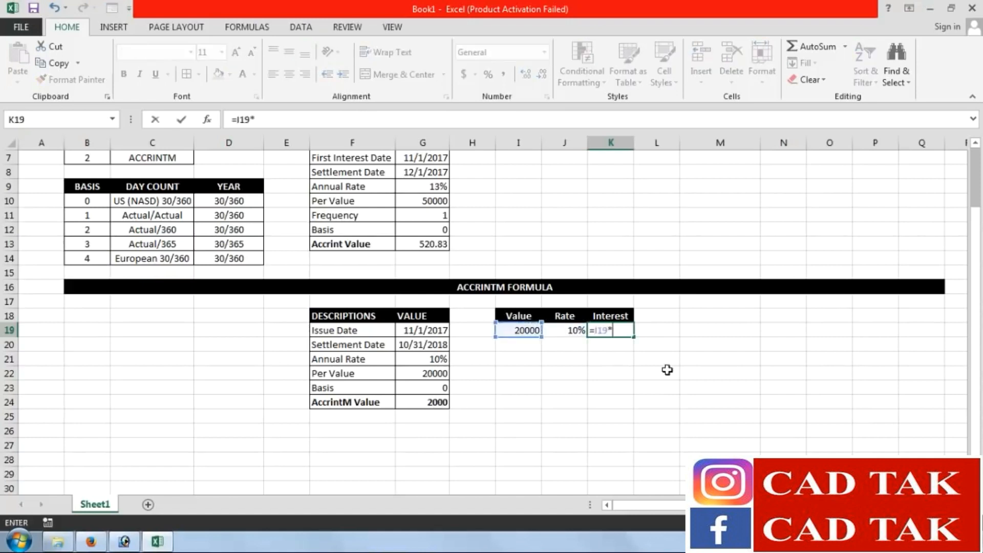
left_click(559, 333)
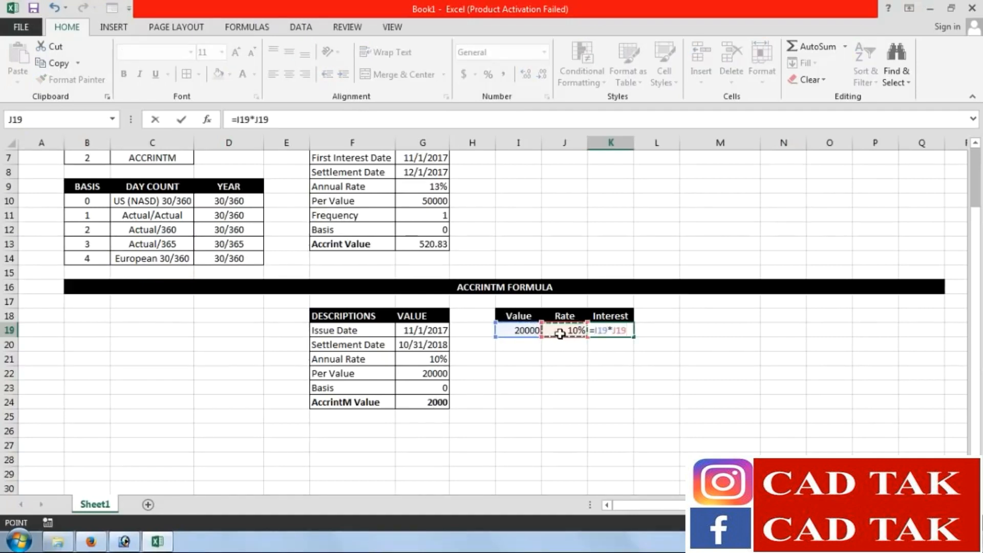
key("Return")
key("Up")
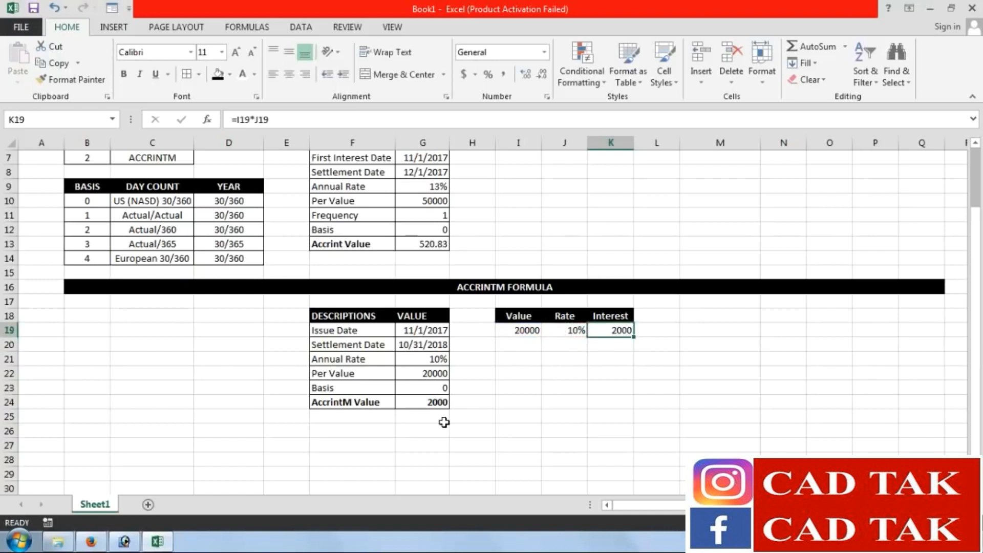
Add cell borders to the Value, Rate and Interest entries in I19:K19
left_click_drag(521, 330, 621, 330)
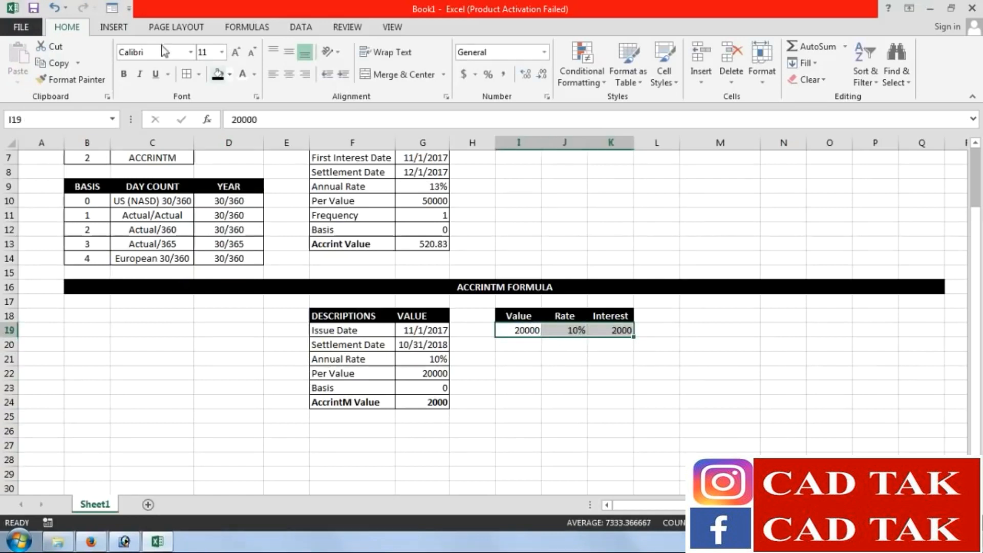
left_click(187, 76)
left_click(612, 445)
Review the ACCRINTM formula in G24 and the ACCRINT formula in G13 against their manual interest tables
scroll(530, 423, "up", 2)
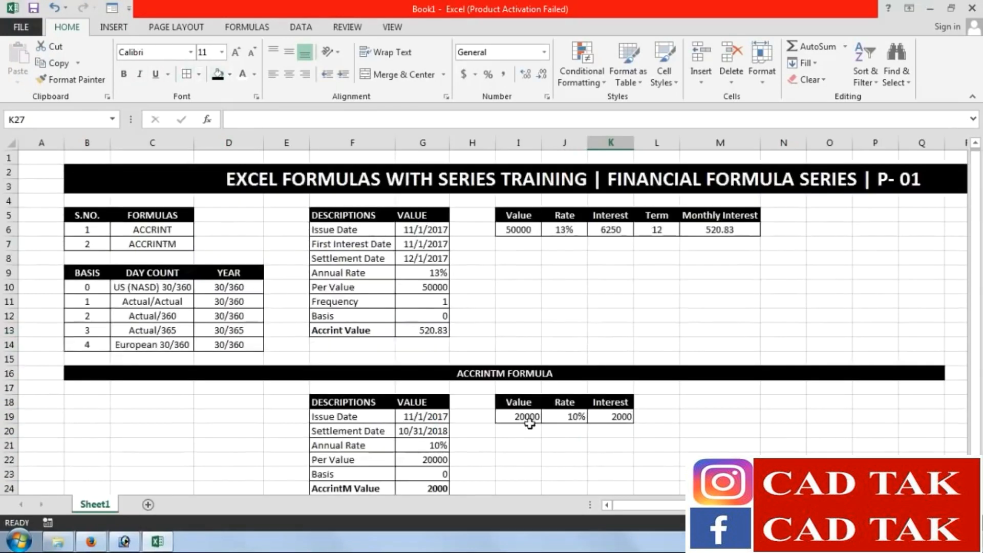
scroll(527, 487, "down", 1)
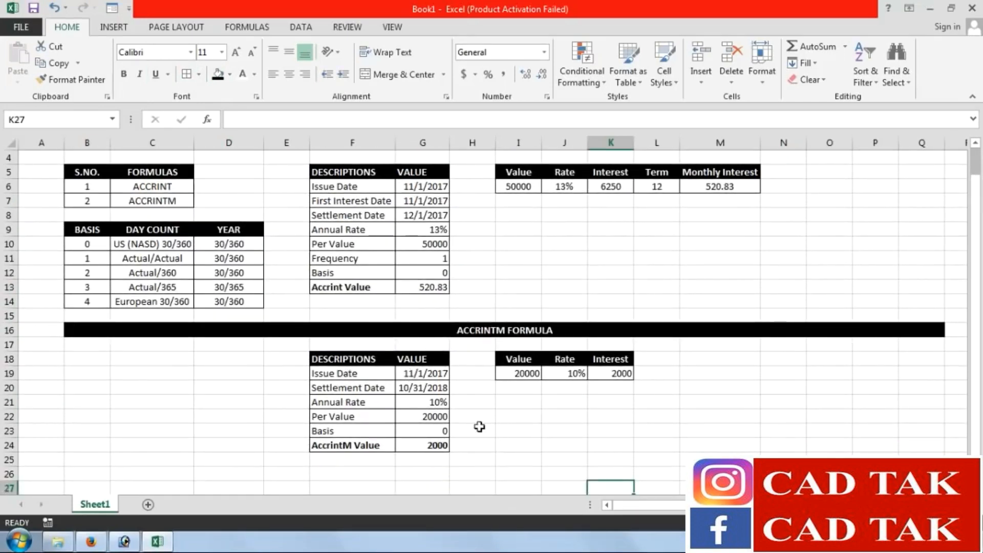
left_click(442, 447)
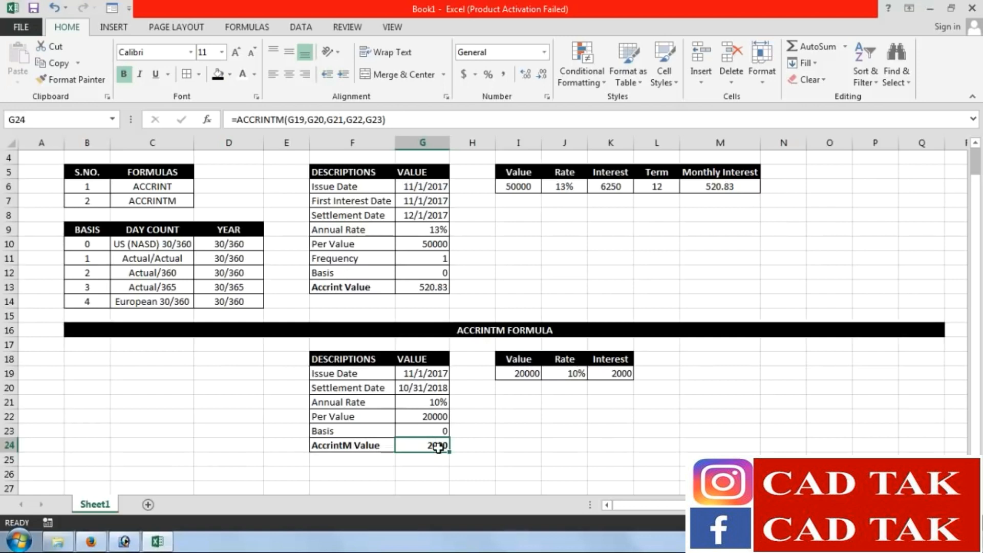
left_click(417, 290)
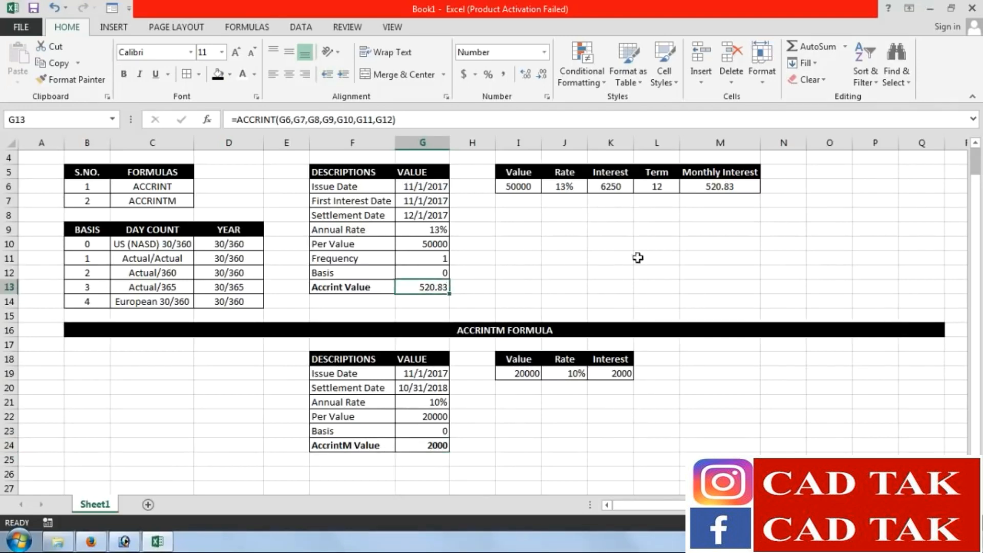
left_click(623, 398)
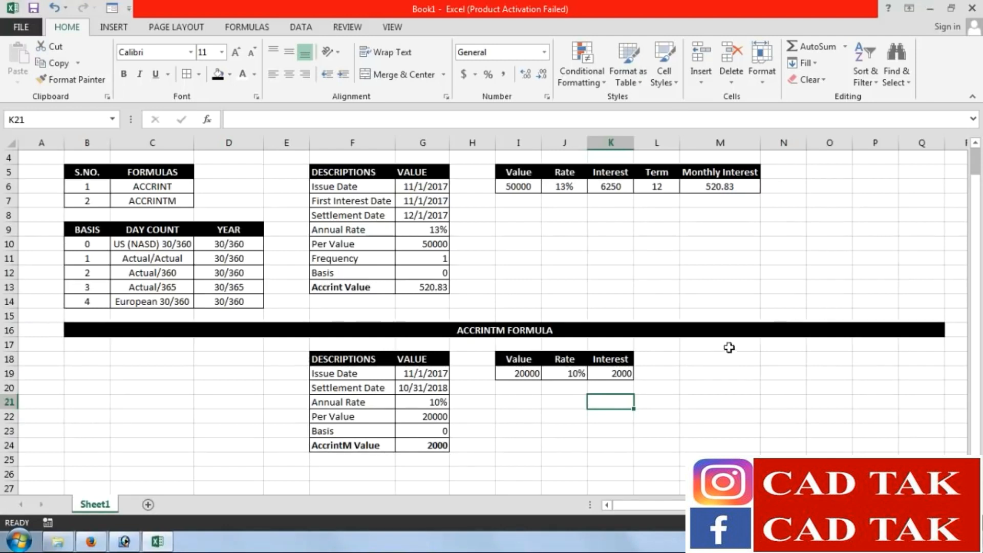
scroll(952, 207, "up", 1)
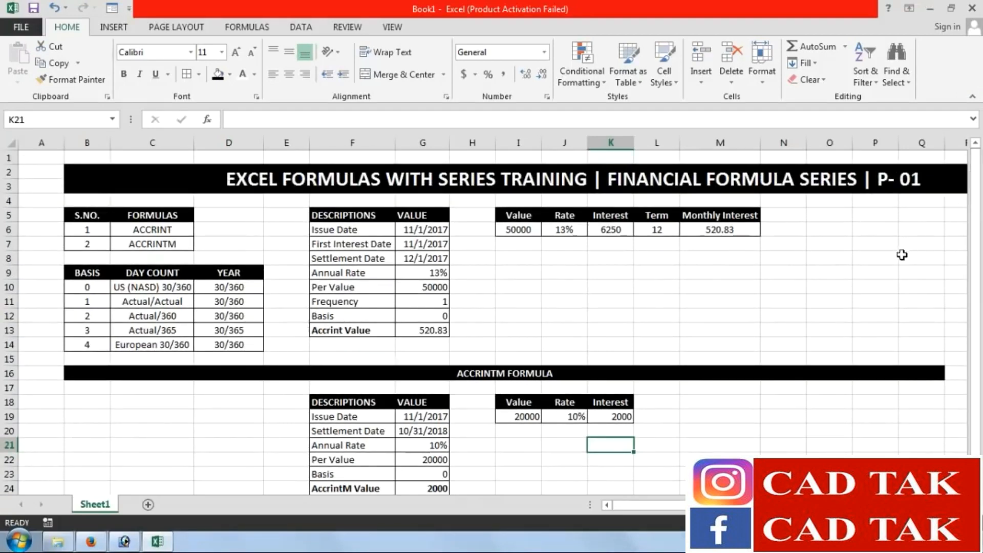
right_click(944, 542)
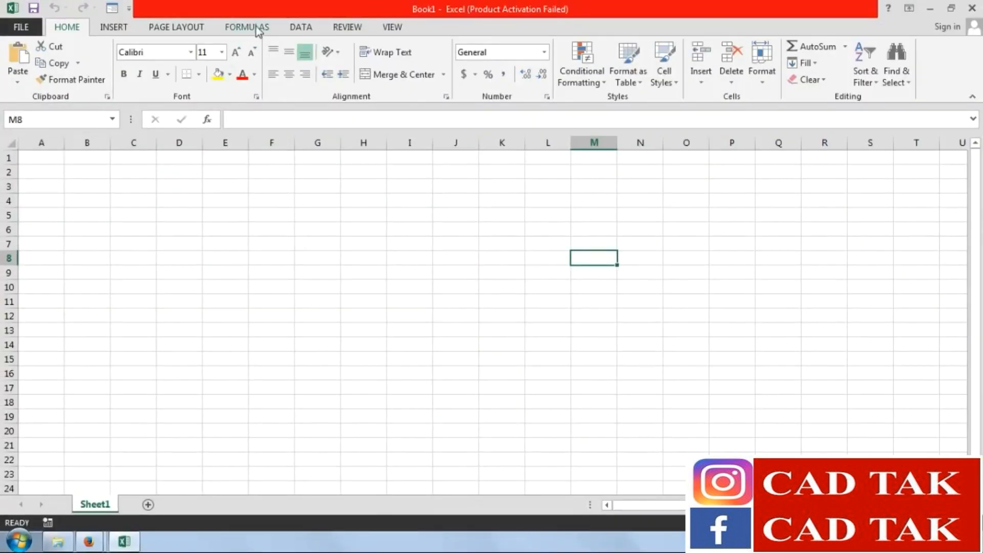
Examine the list of available Financial functions in the function library
left_click(257, 29)
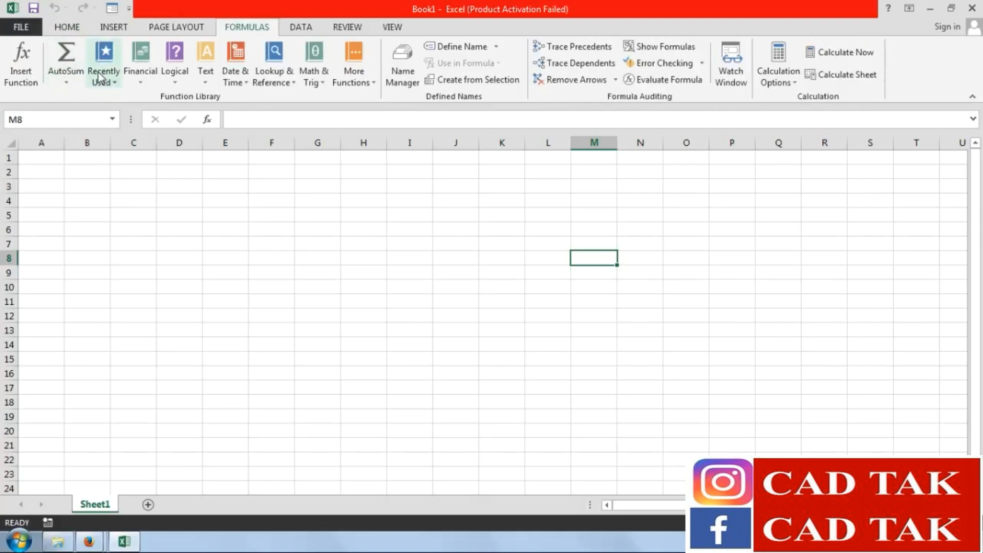
left_click(138, 84)
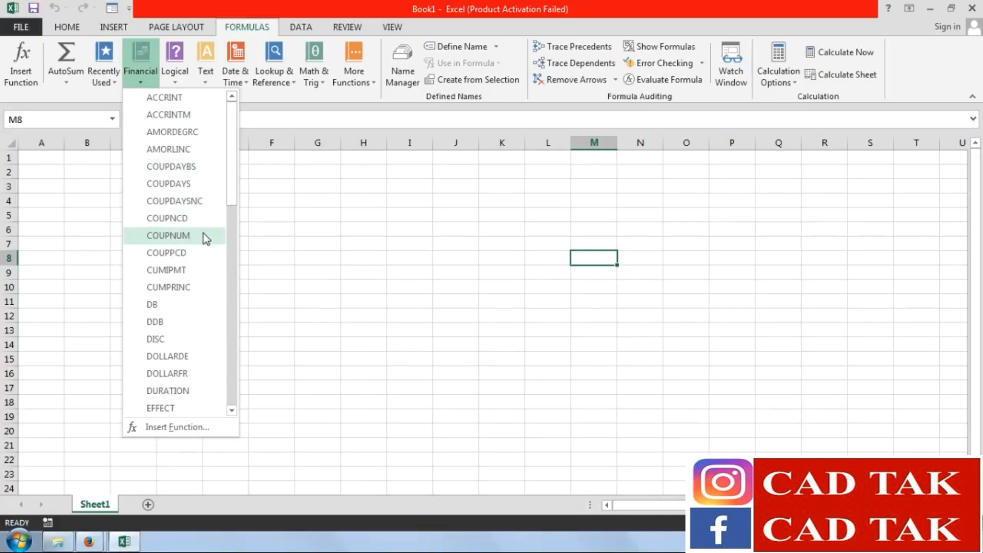
left_click(324, 233)
left_click(175, 77)
left_click(140, 69)
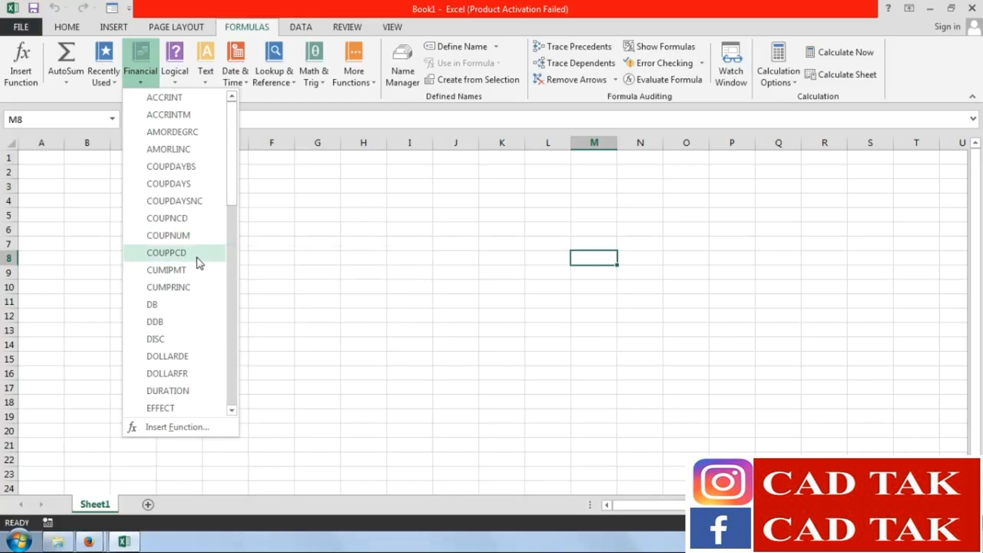
left_click(353, 215)
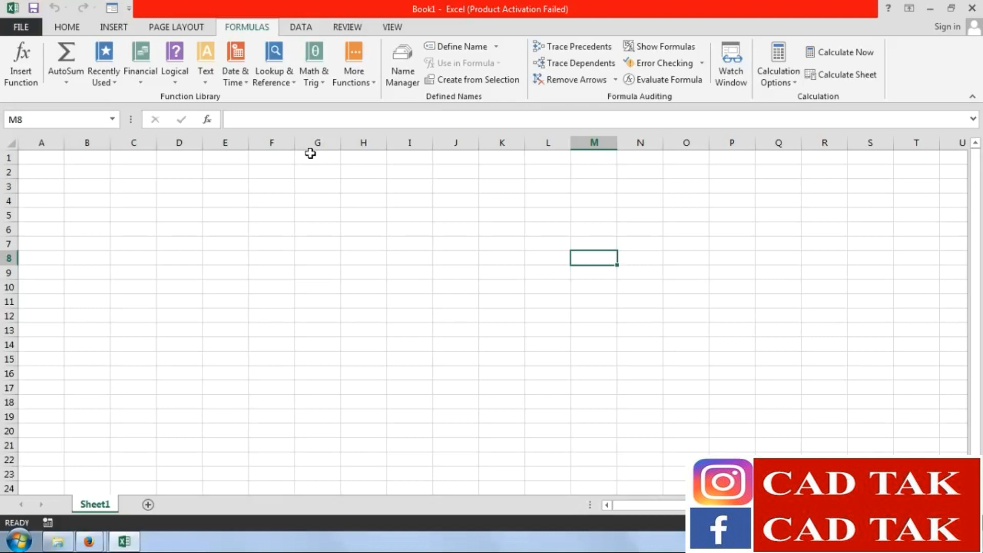
Merge and center the range B2:S3 on the blank sheet as a title banner
left_click_drag(86, 173, 827, 181)
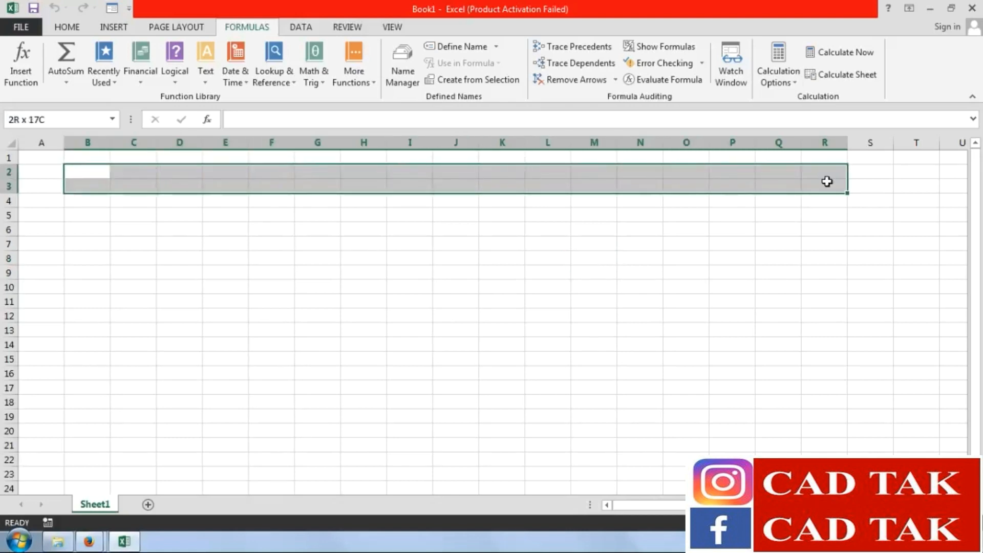
left_click_drag(827, 181, 868, 180)
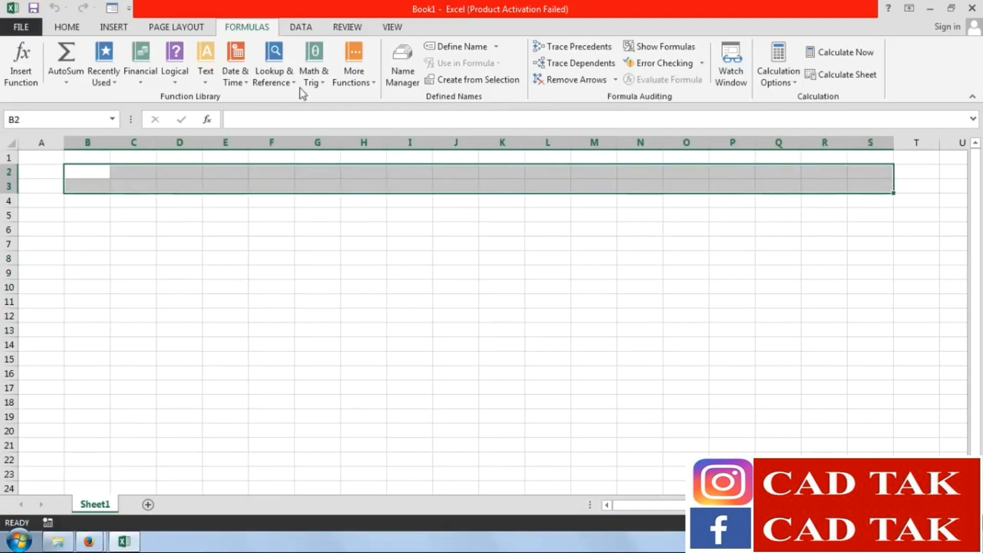
left_click(58, 29)
left_click(396, 74)
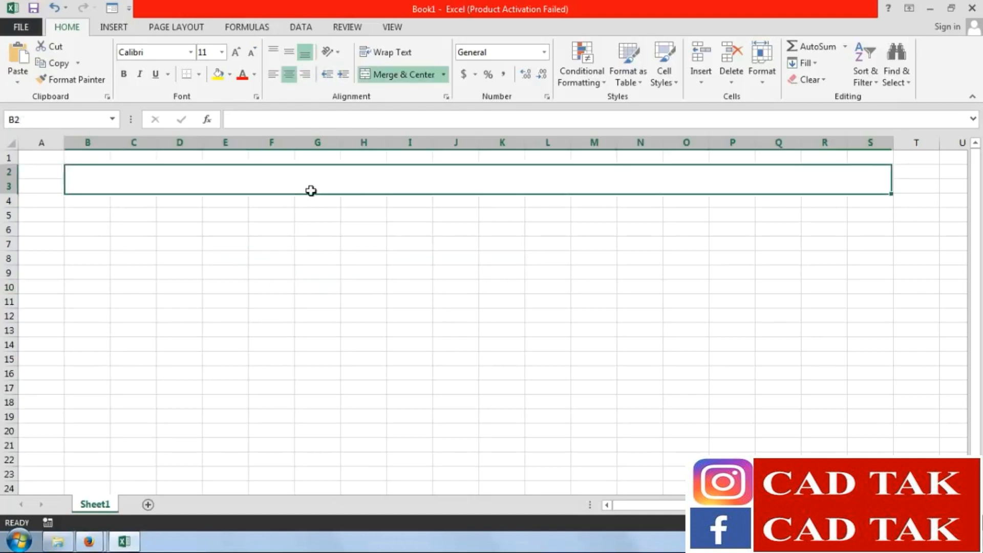
Enter the title "EXCEL FORMULAS WITH SERIES TRAINING | FINANCIAL FORMULA SERIES | P -03" in the merged cell B2
type("EXC")
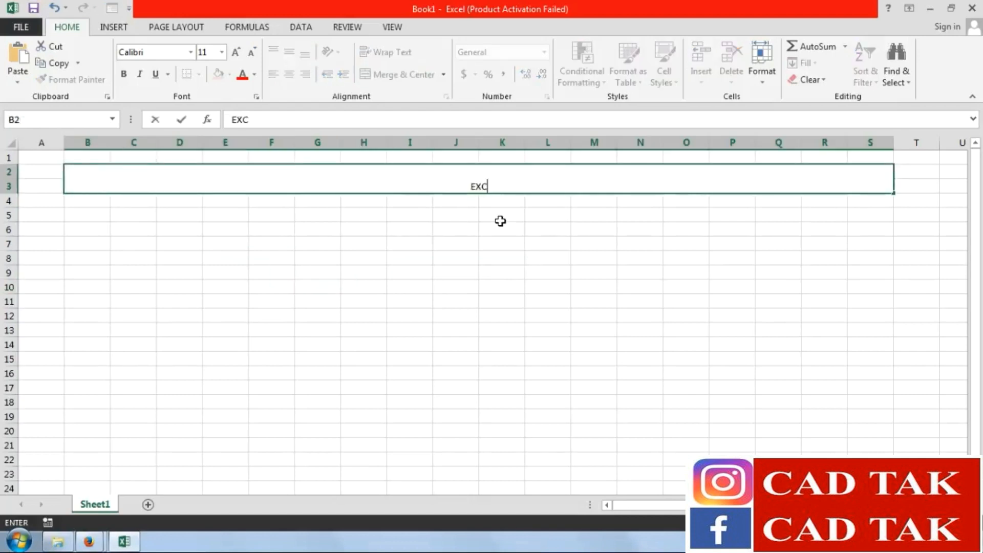
type("EL FORMU")
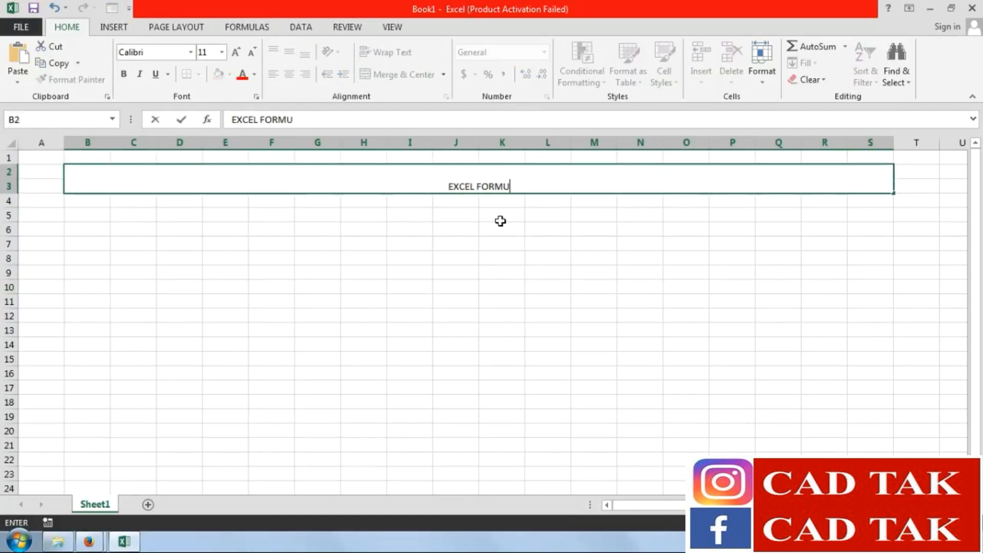
type("LAS WITH")
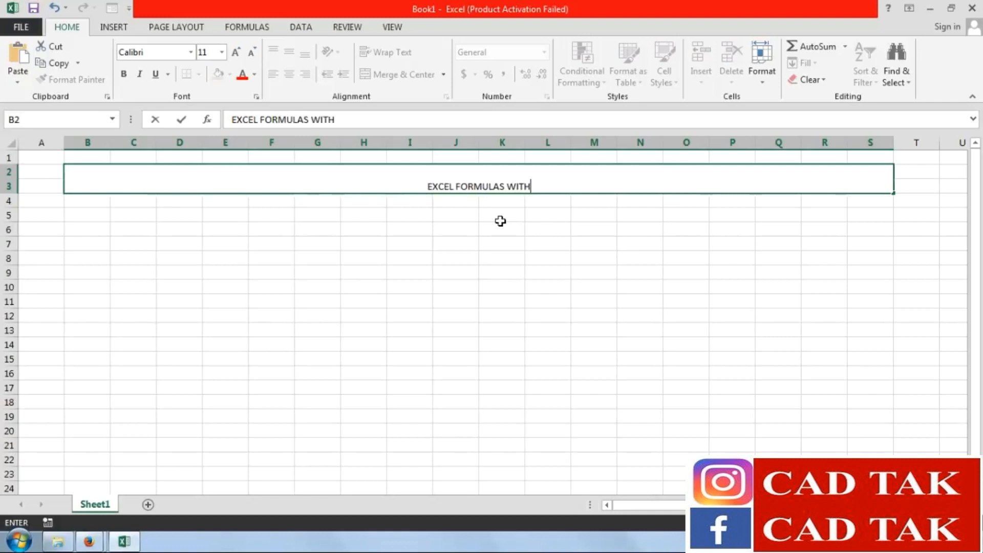
type(" SER")
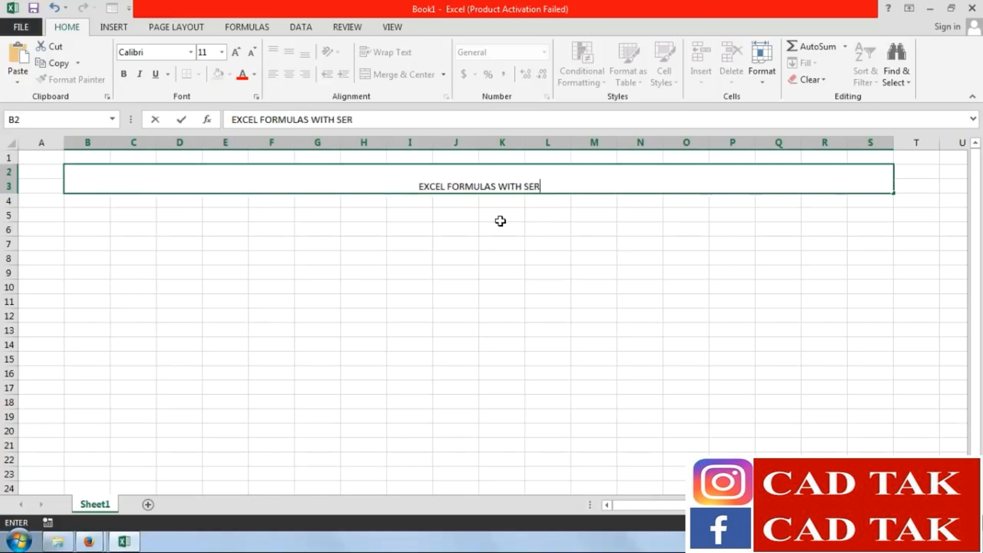
type("IES")
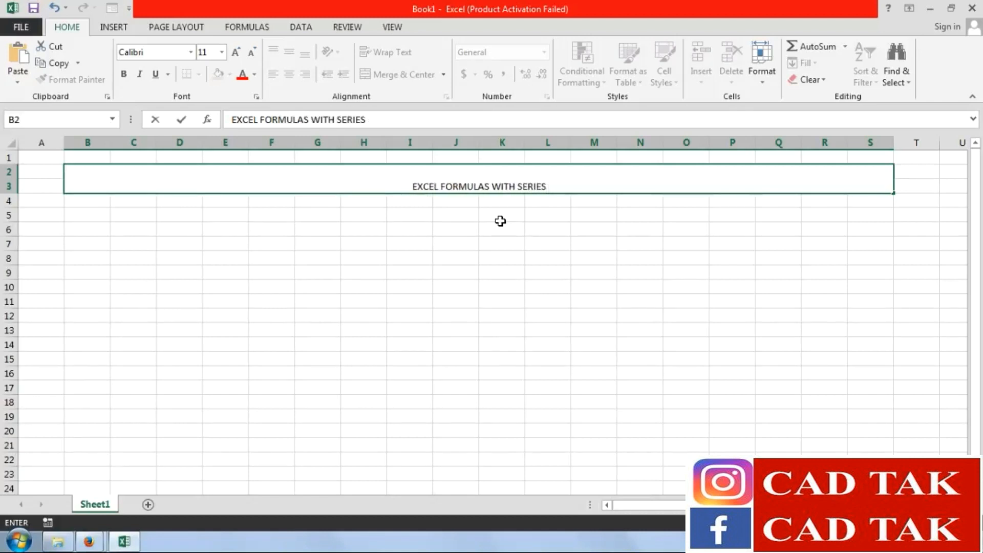
type(" TRAINING")
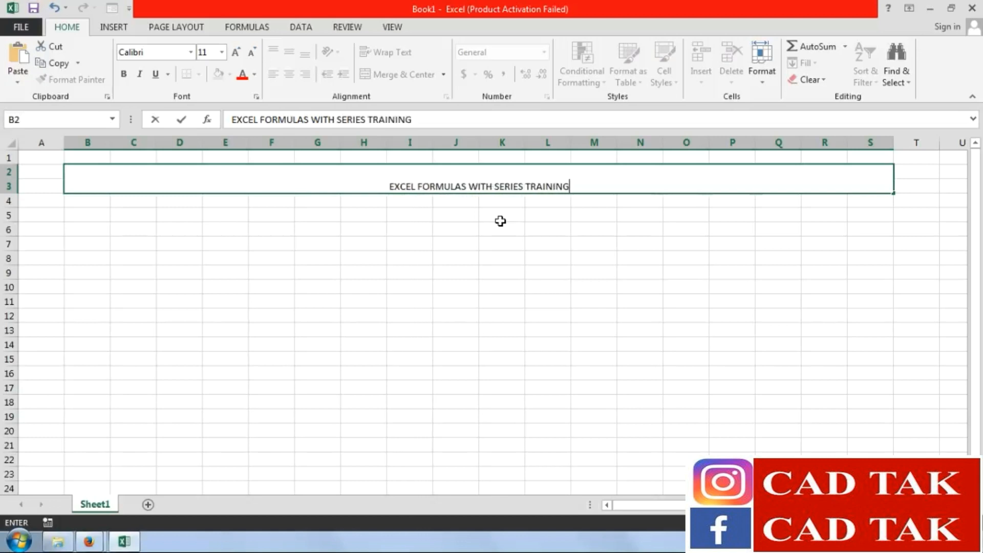
type(" I")
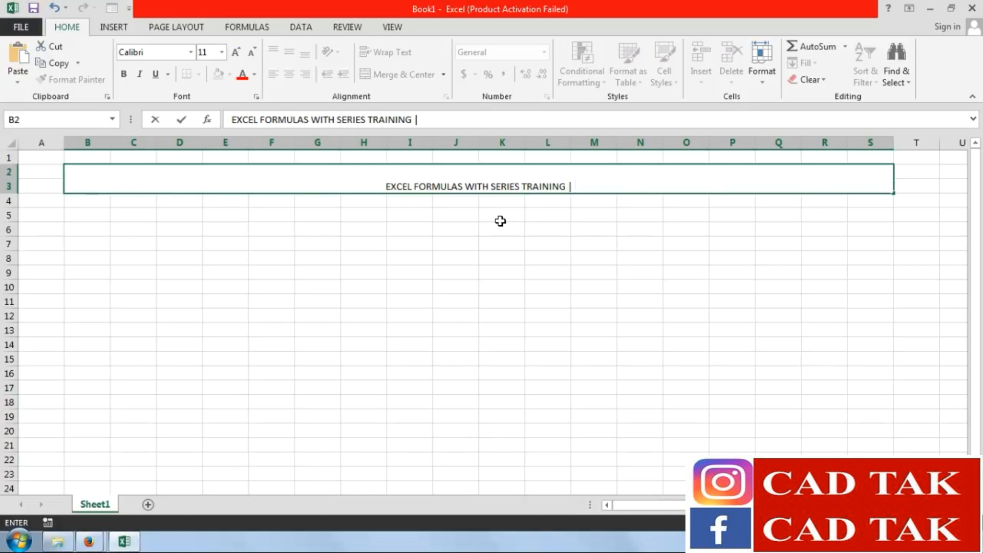
type(" FINA")
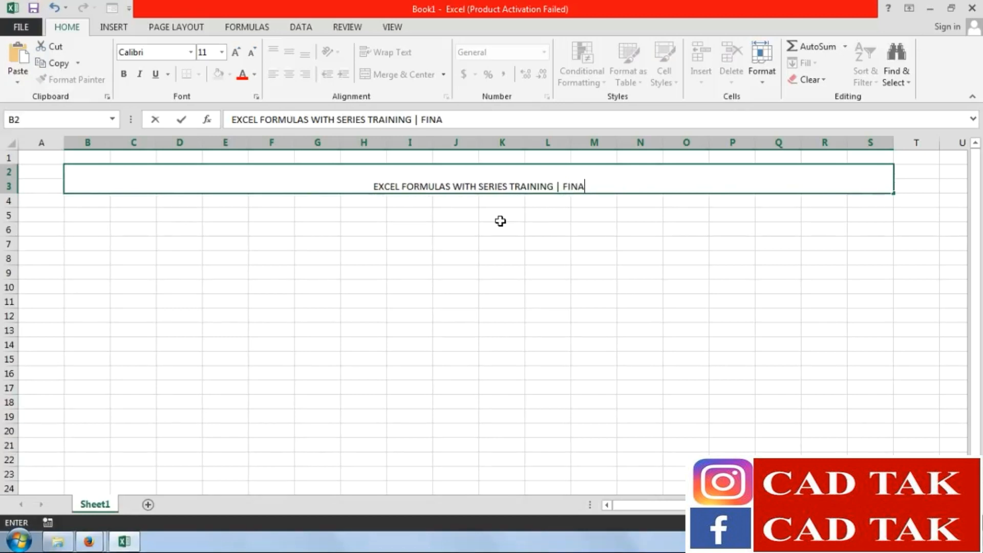
type("NCIAL")
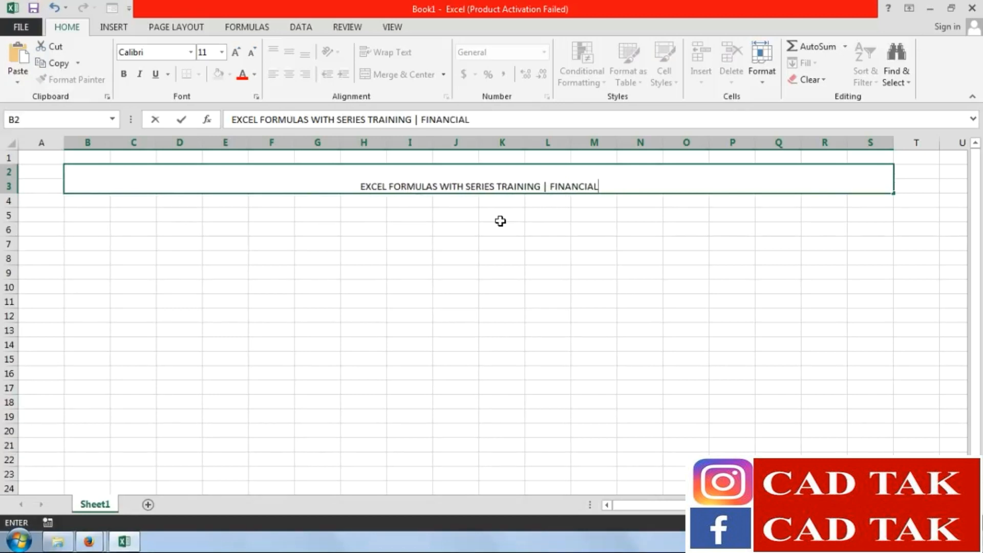
type(" FORMULA")
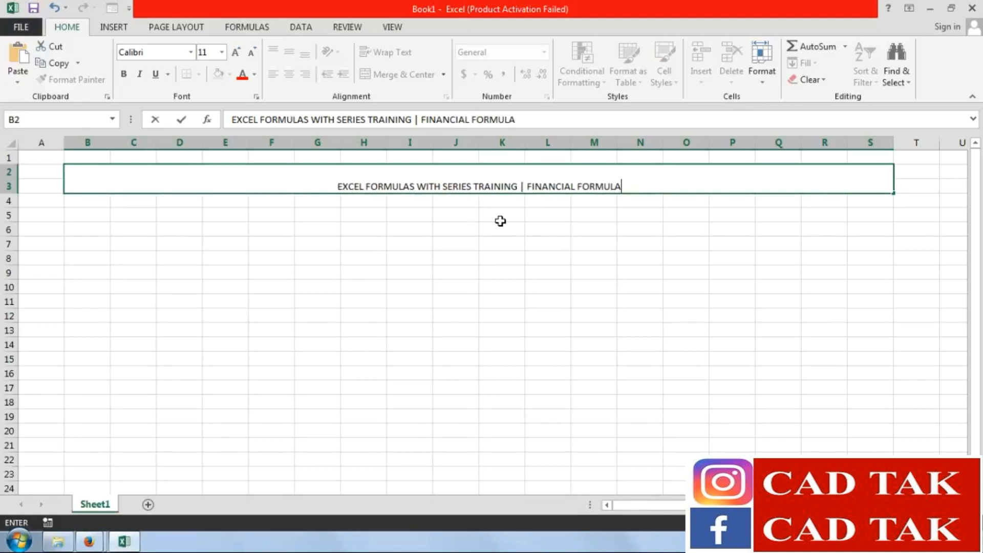
type(" SERIES")
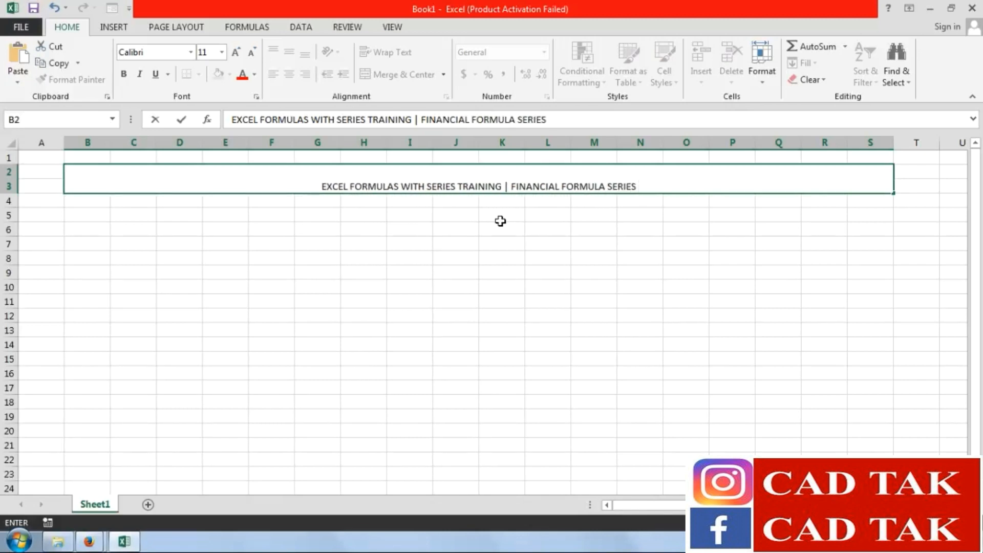
type(" |")
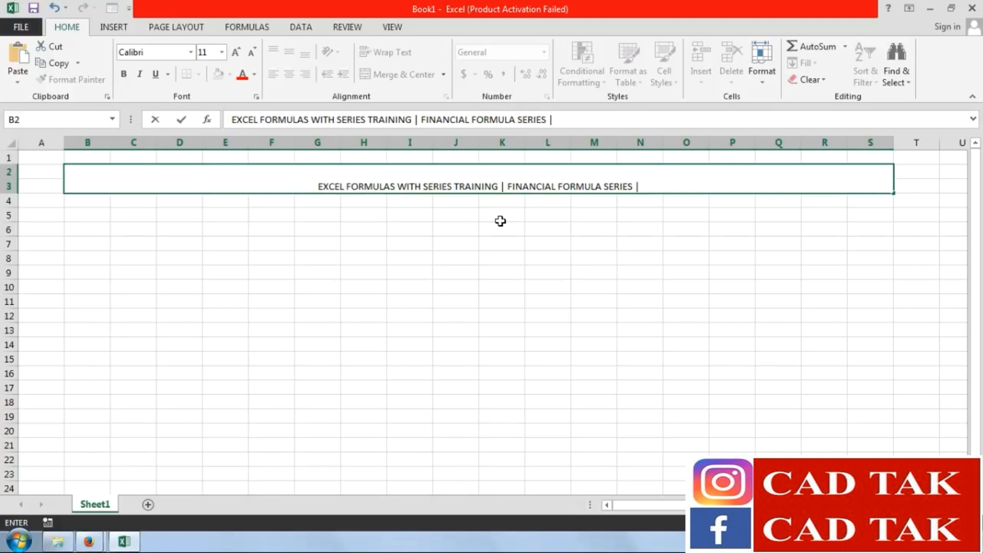
type(" P")
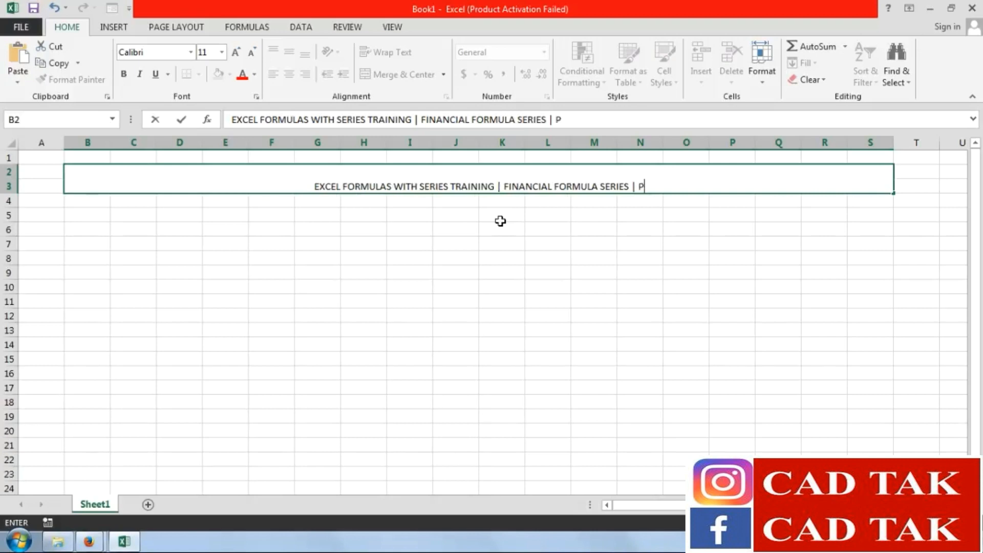
type(" -03")
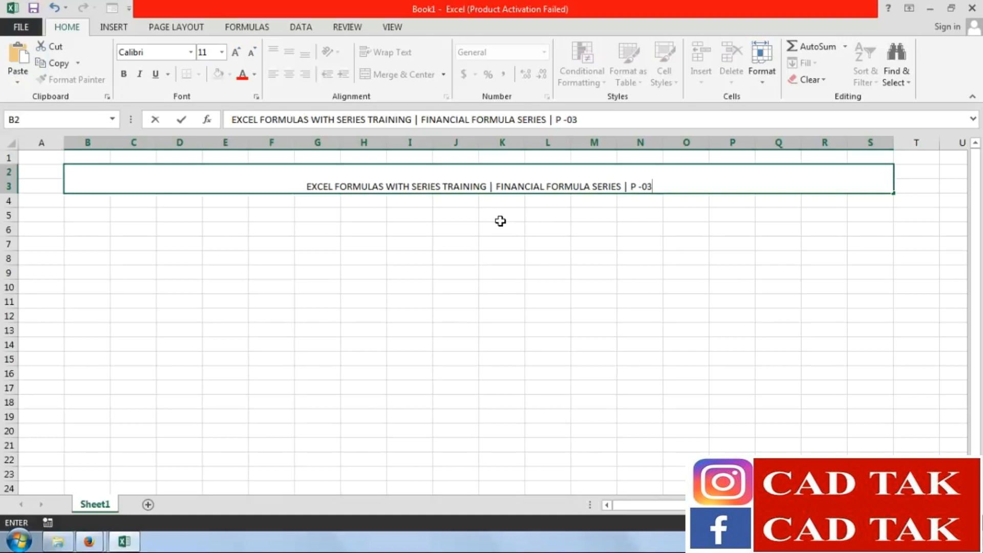
key("Return")
left_click(500, 185)
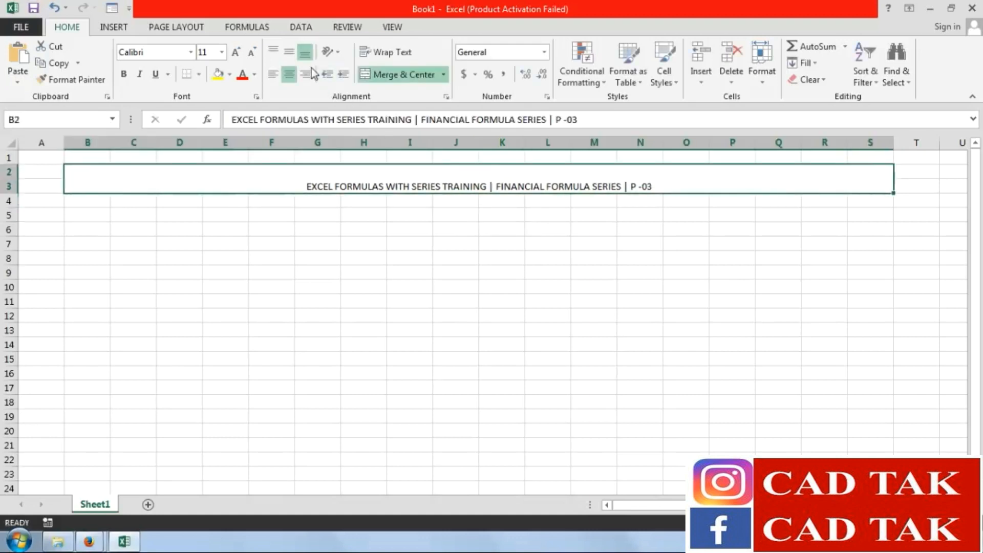
Middle-align the title in the merged cell B2, enlarge its font to 22 and make it bold
left_click(289, 51)
left_click(236, 52)
left_click(236, 53)
left_click(236, 53)
left_click(236, 53)
left_click(235, 52)
left_click(236, 53)
left_click(123, 74)
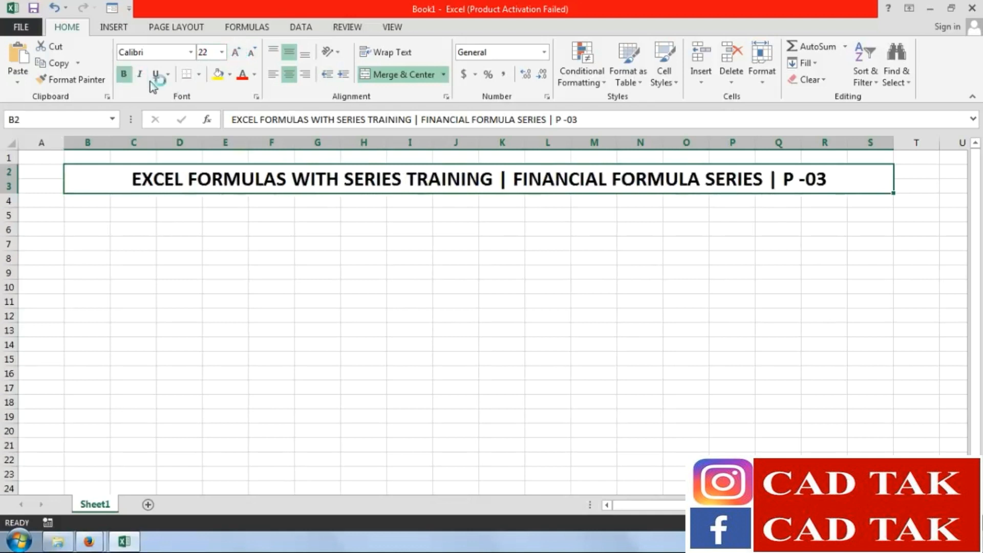
left_click(156, 74)
left_click(156, 75)
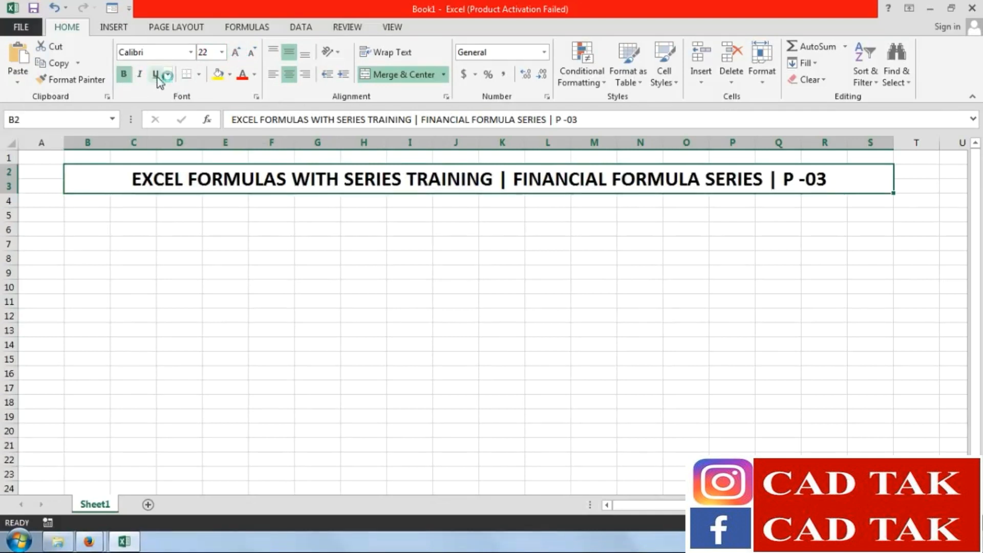
Give the title banner a black fill and white text, and enlarge its font by one more size
left_click(230, 75)
left_click(229, 104)
left_click(254, 74)
left_click(244, 124)
left_click(317, 202)
left_click(256, 178)
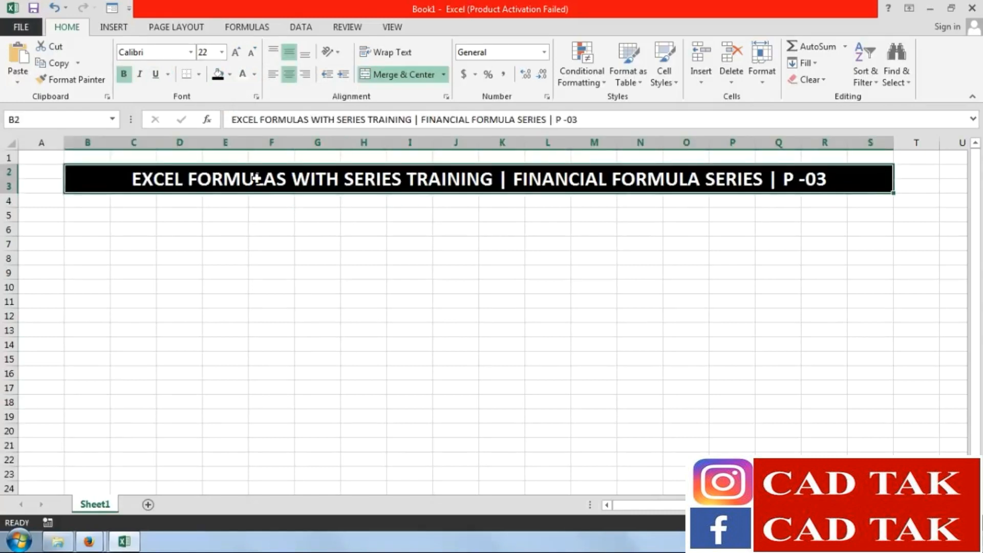
left_click(236, 52)
left_click(282, 229)
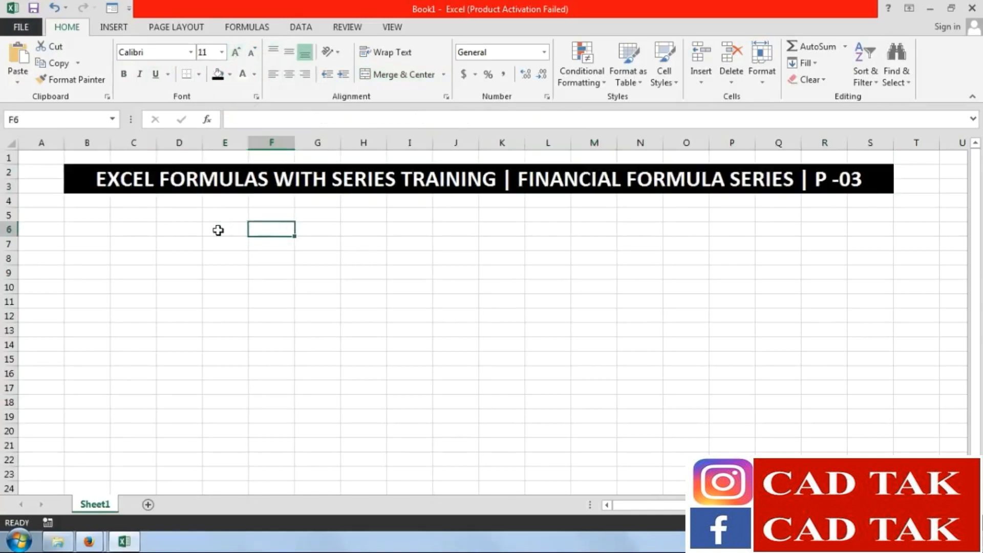
Narrow column A to a width of 2.86
left_click(119, 216)
left_click_drag(65, 149, 38, 148)
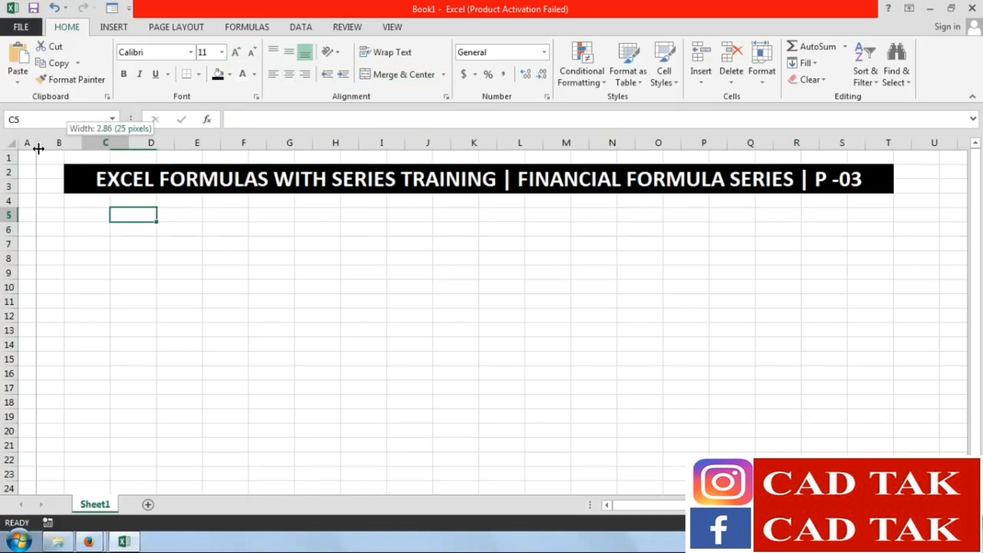
left_click(108, 274)
Enter the serial numbers 1 to 6 downwards from B5 and move them one row down to B6:B11
left_click(70, 217)
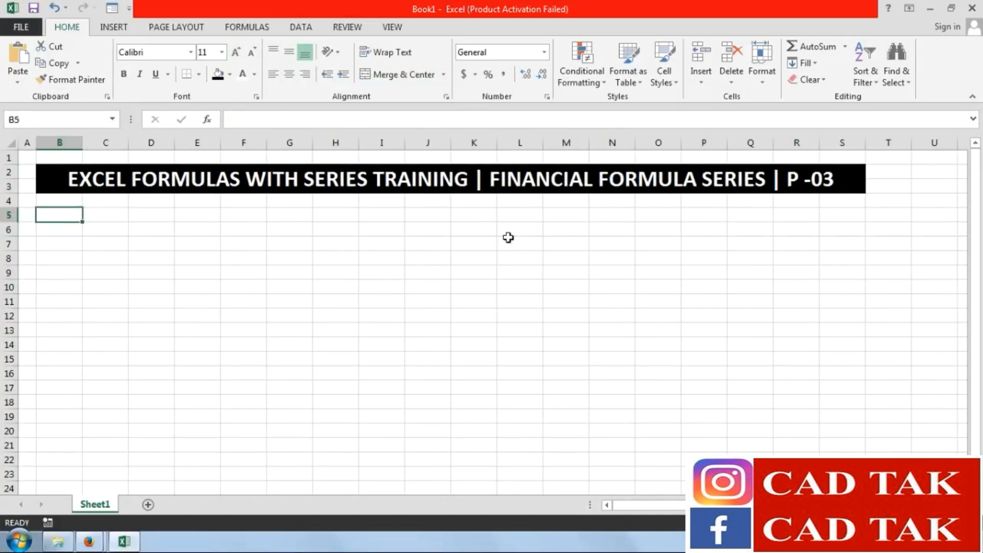
type("1 2 3 4 5 6")
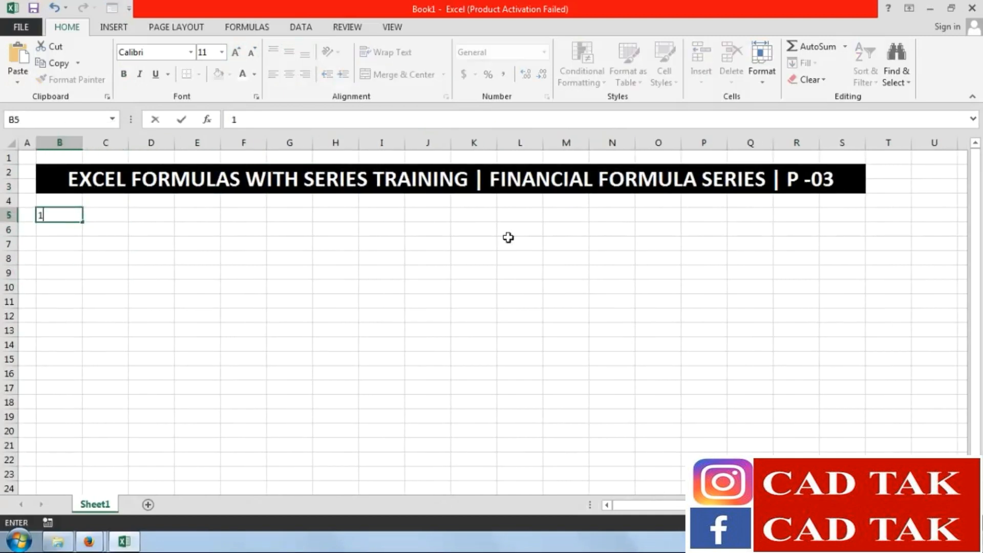
left_click_drag(77, 215, 72, 287)
key("ctrl+c")
left_click(72, 234)
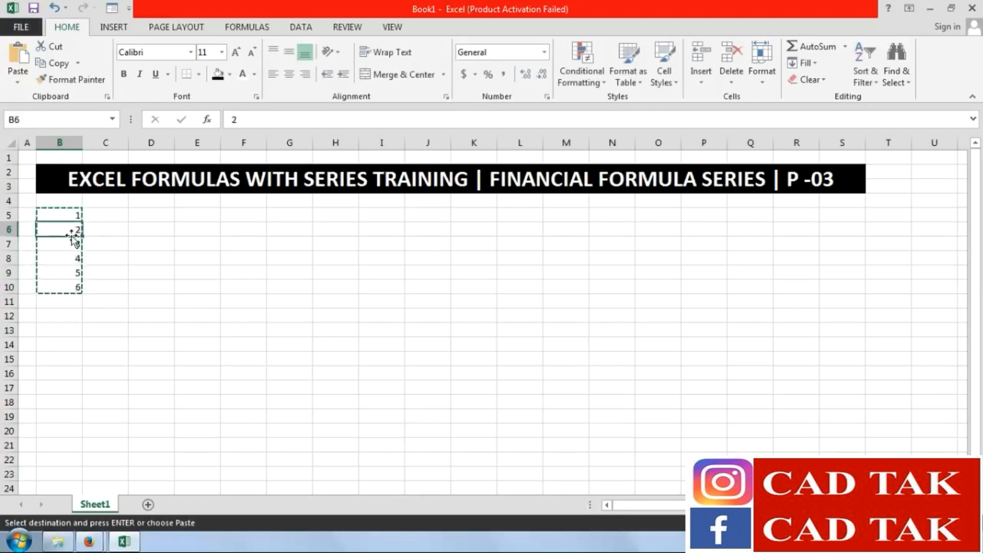
key("ctrl+v")
Enter the column headings "S.No." in B5 and "Formula's" in C5
left_click(79, 214)
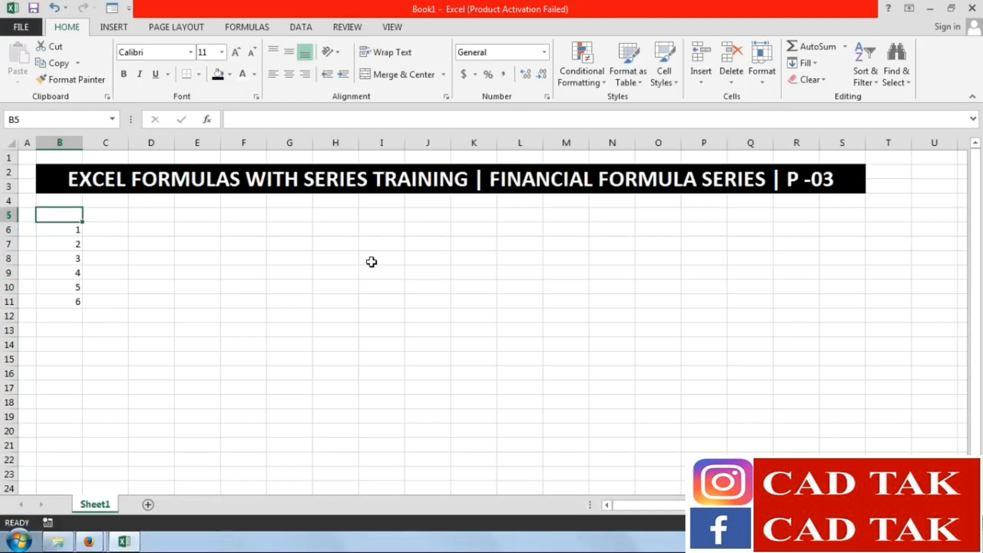
type("S.No.")
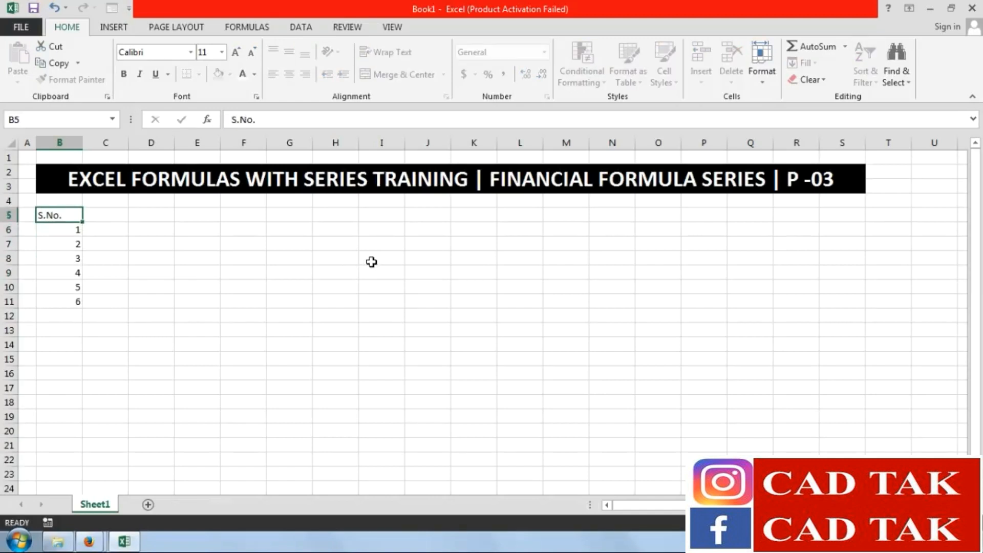
key("Right")
type("Formula's")
key("Return")
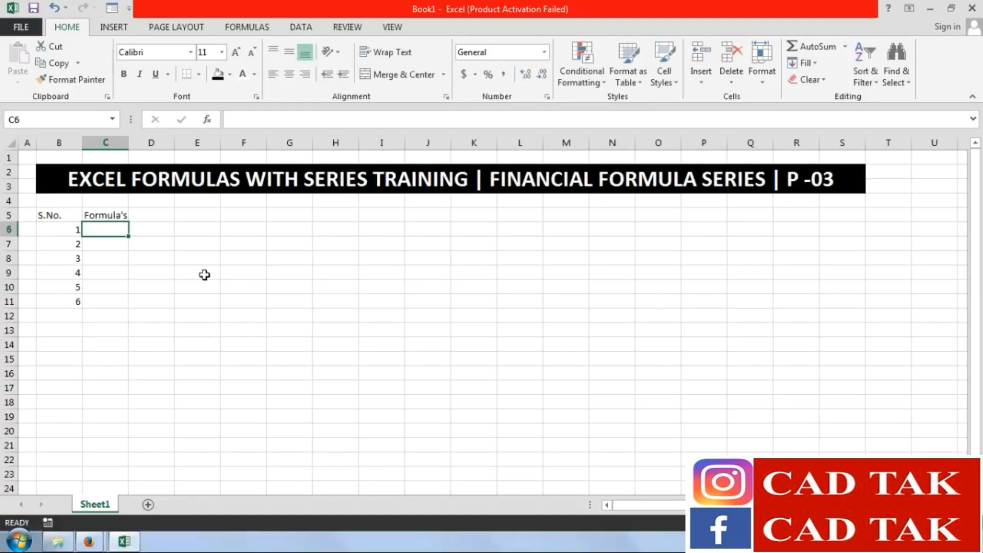
Enter the function name COUPDAYBS as plain text in C6, using formula autocomplete and removing the bracket and equals sign
type("=cup")
key("BackSpace")
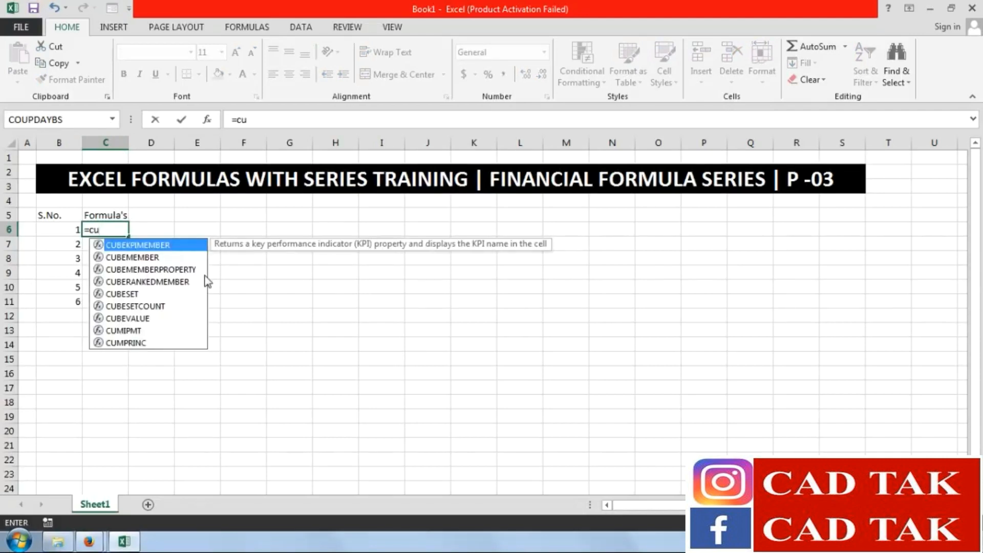
key("BackSpace")
type("oup")
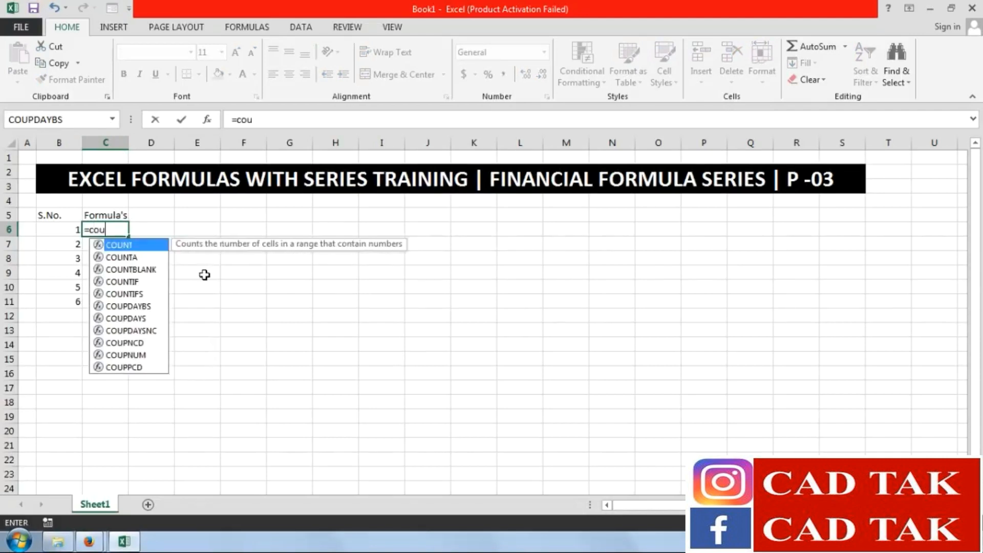
key("Tab")
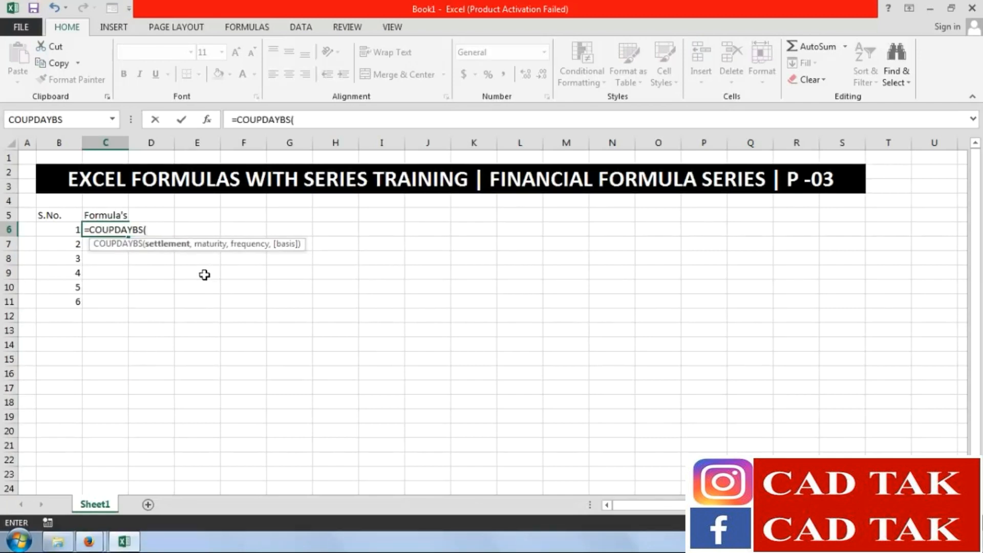
key("BackSpace")
key("Escape")
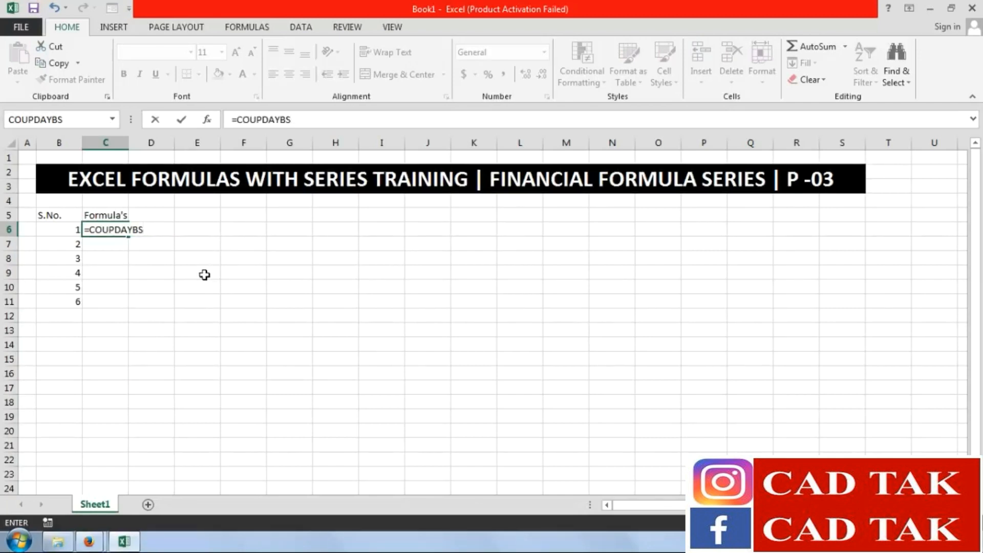
key("Left")
key("Right")
key("F2")
key("Home")
key("Delete")
key("Return")
Enter the function name COUPDAYS as plain text in C7 using formula autocomplete
type("=coup")
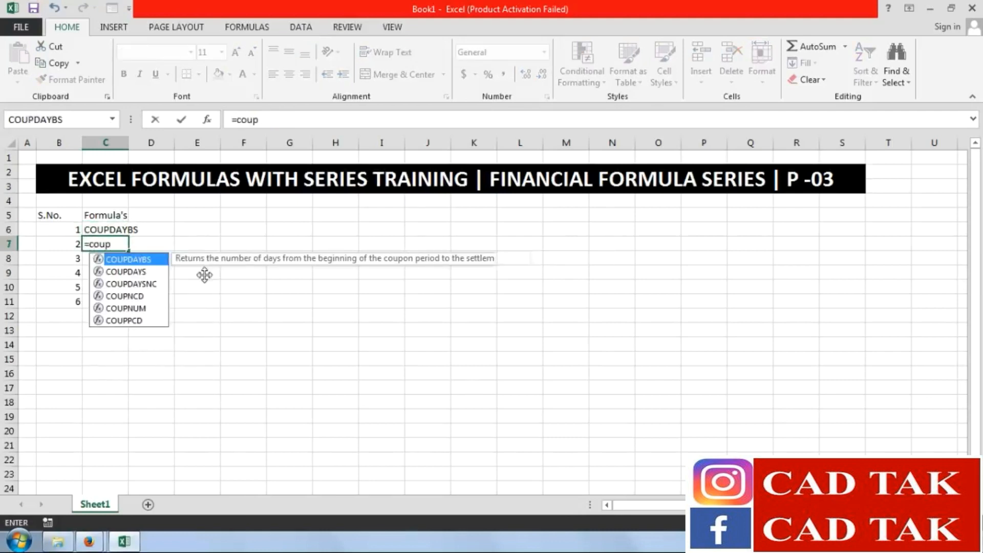
key("Down")
key("Tab")
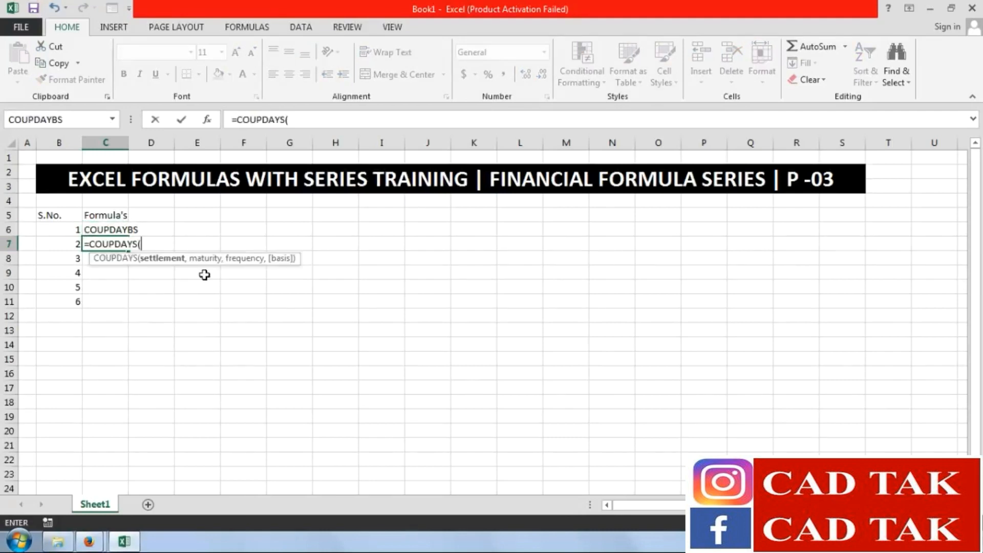
key("BackSpace")
key("Home")
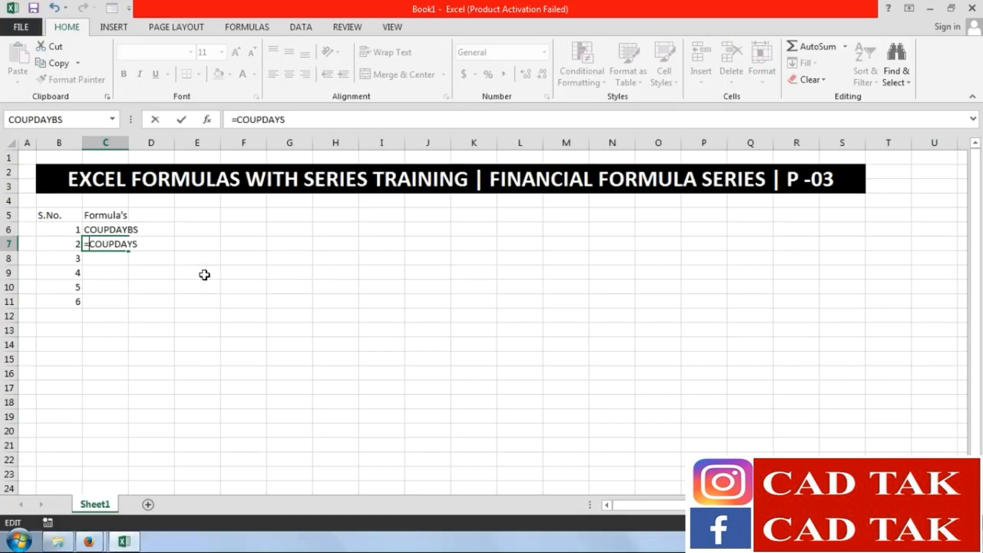
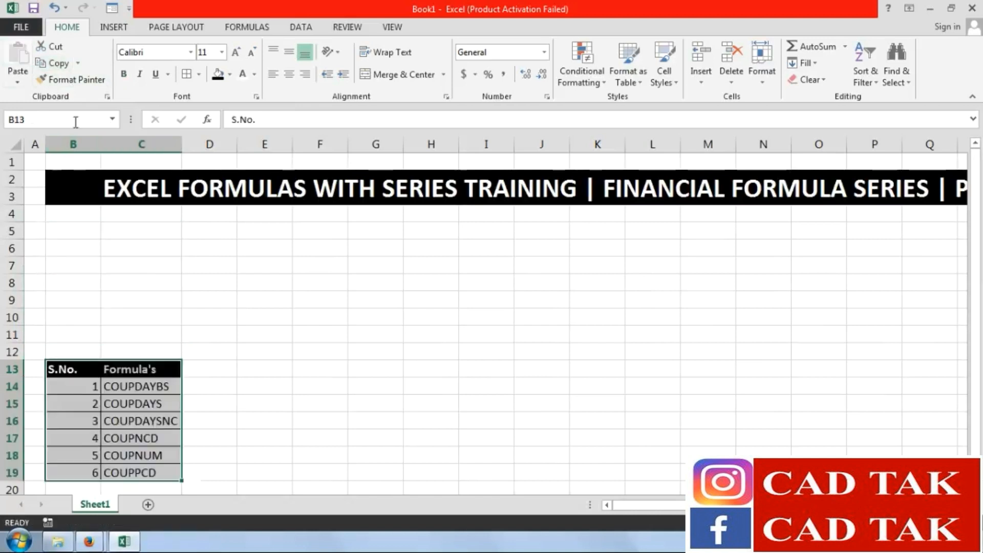
Enter the heading "Settlement Date" in B5, above the relocated formula list
left_click(96, 217)
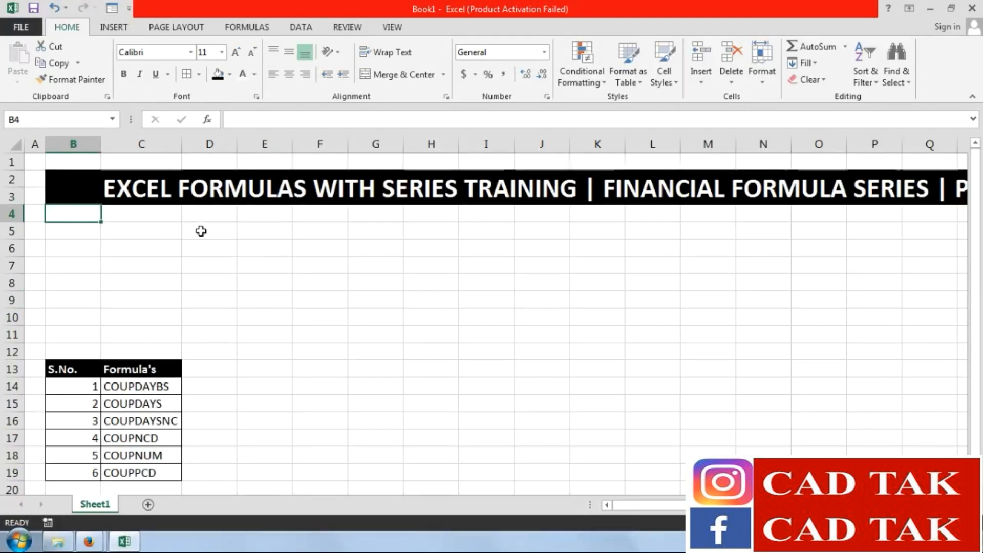
left_click(137, 229)
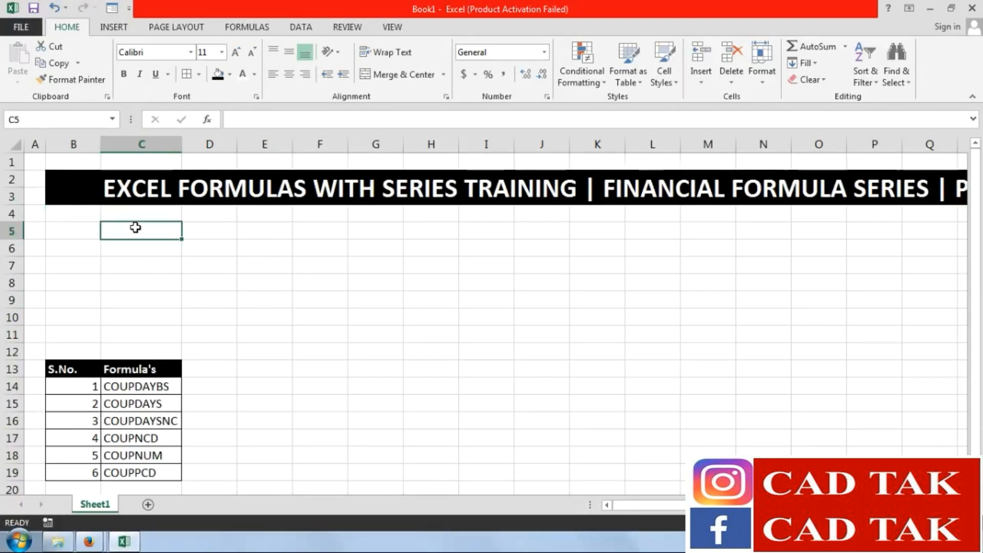
left_click(88, 227)
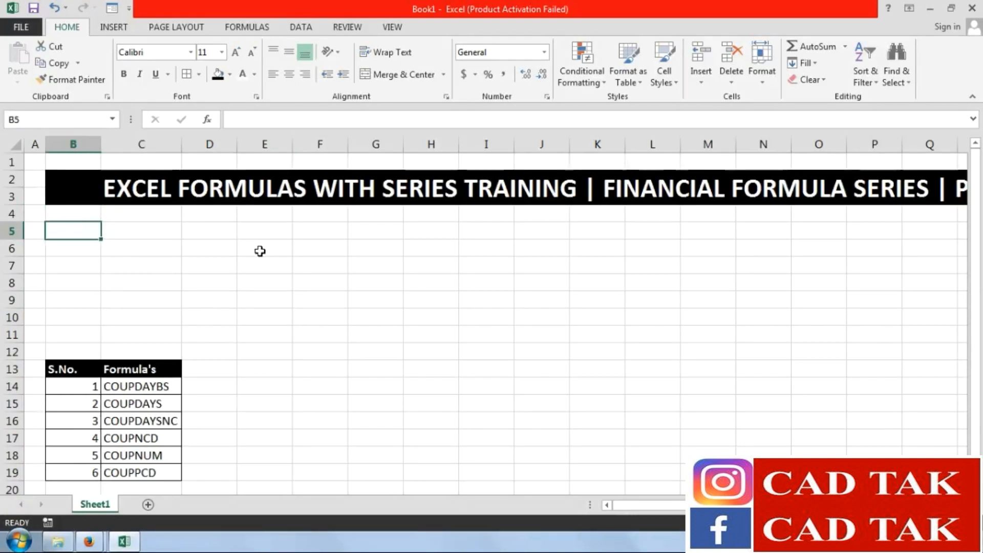
type("Sett")
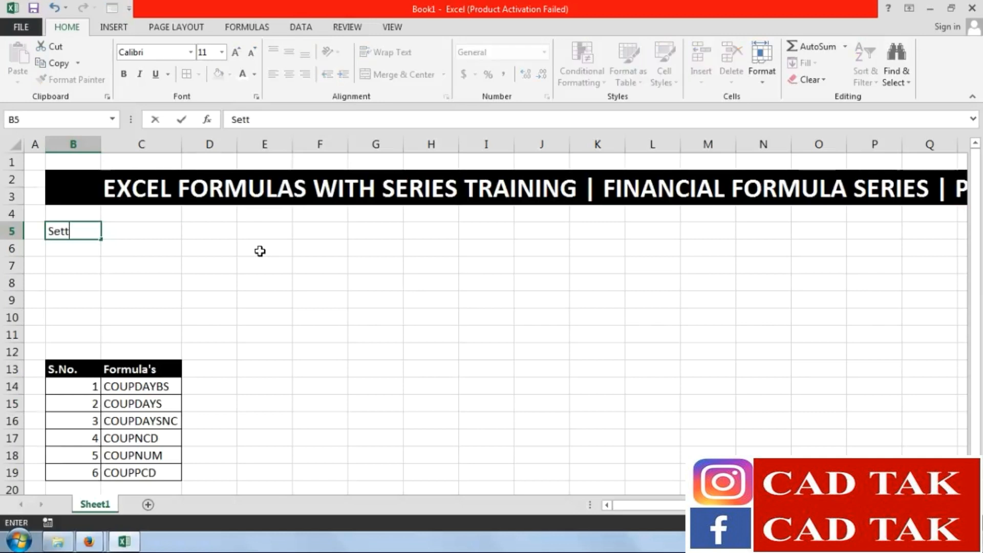
type("lement Date")
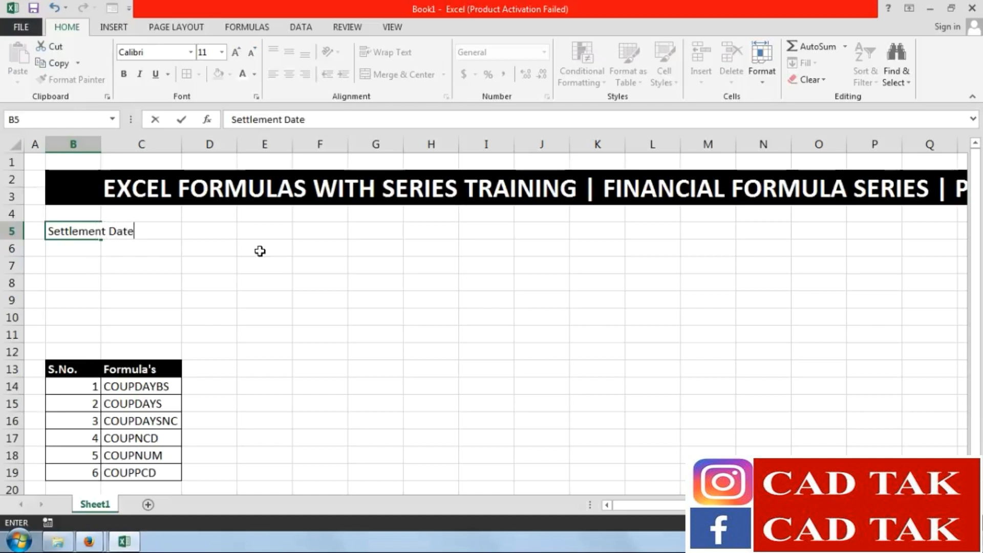
key("Return")
Enter the headings "Maturity Date", "Frequency" and "Basis" in C5, D5 and E5
key("Up")
key("Right")
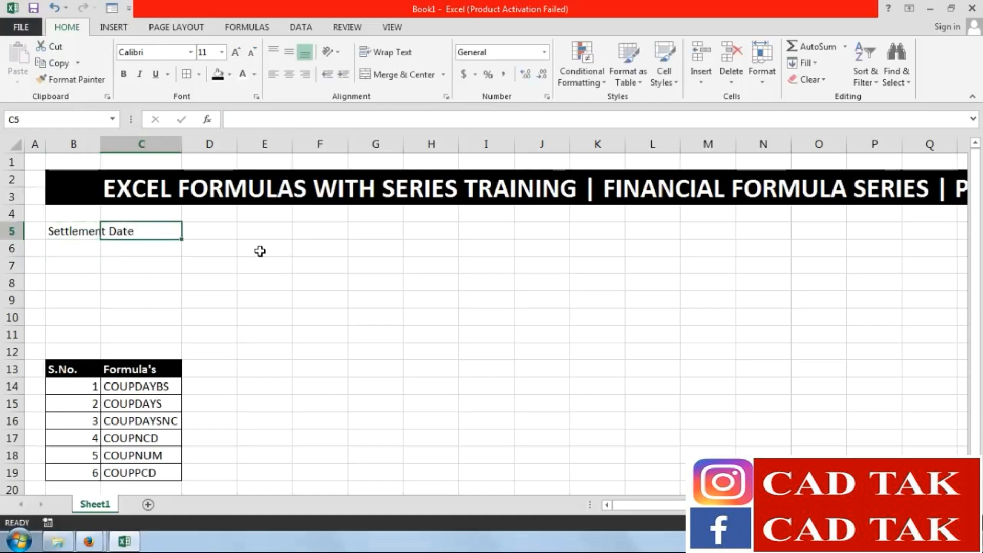
type("Maturity Date")
key("Tab")
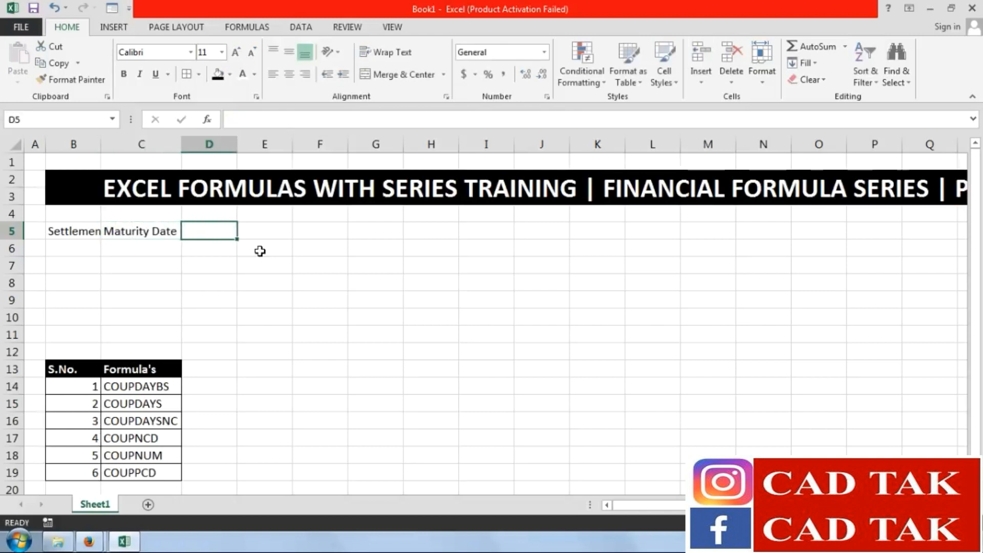
type("F")
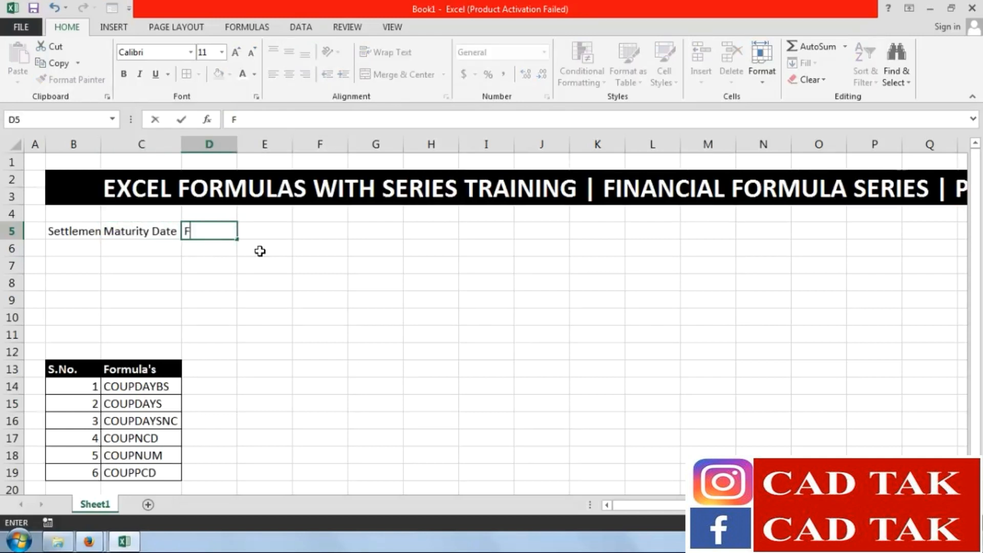
type("requency")
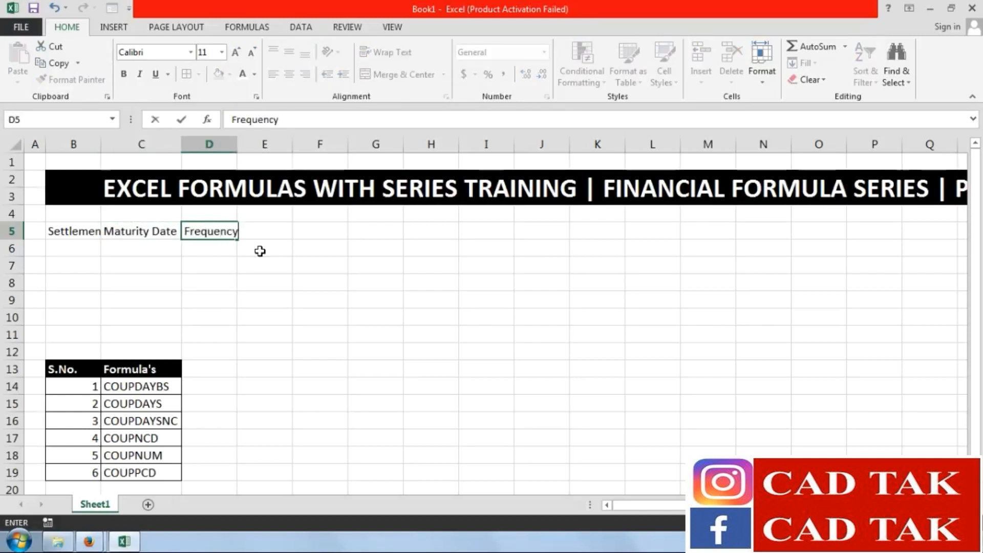
key("Tab")
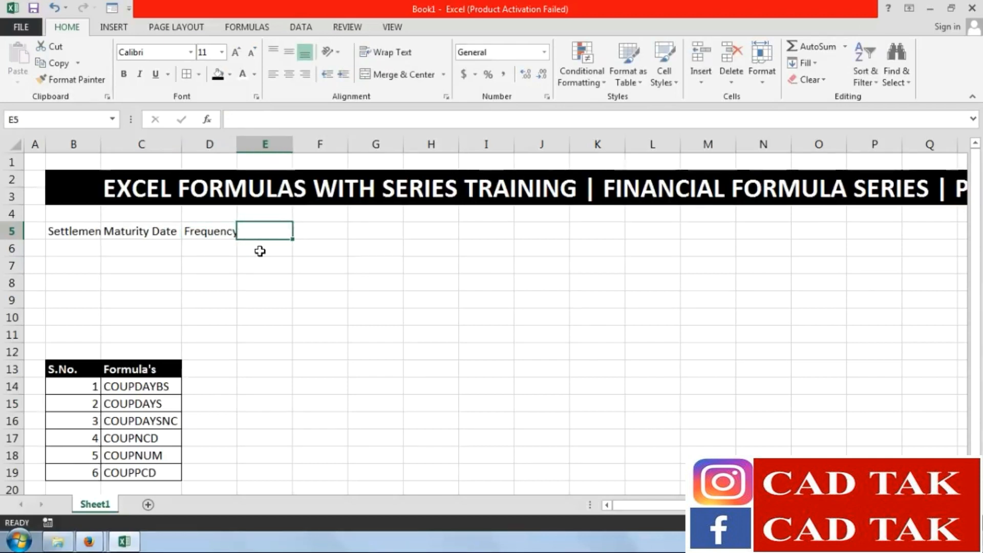
type("Basisi")
key("BackSpace")
key("Tab")
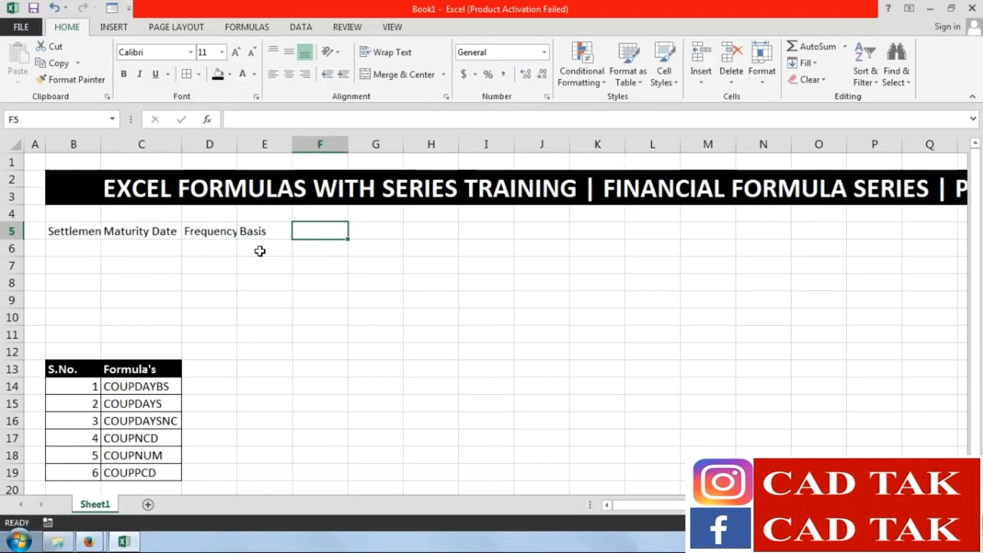
Copy the six function names in C14:C19 and select F5 as the paste destination
left_click_drag(162, 385, 161, 471)
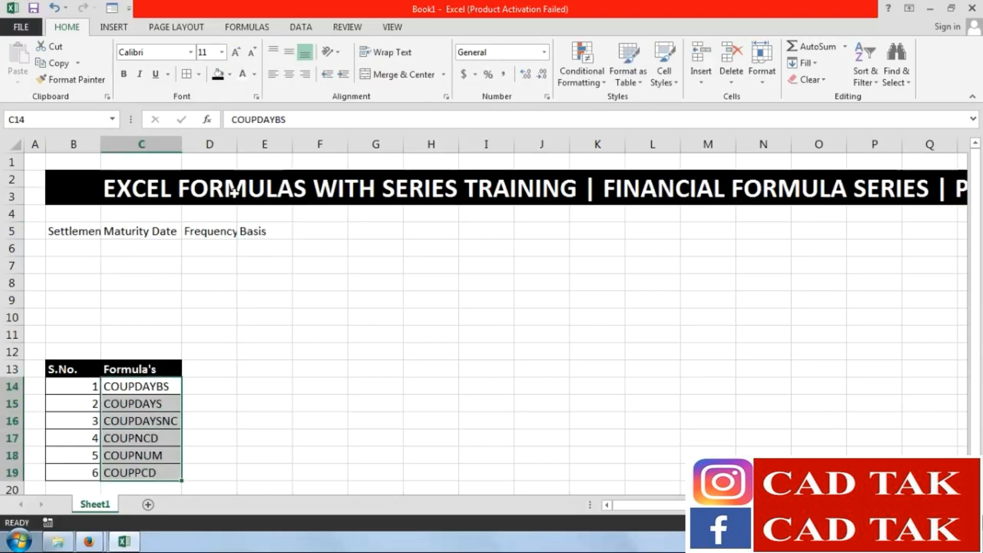
left_click(55, 63)
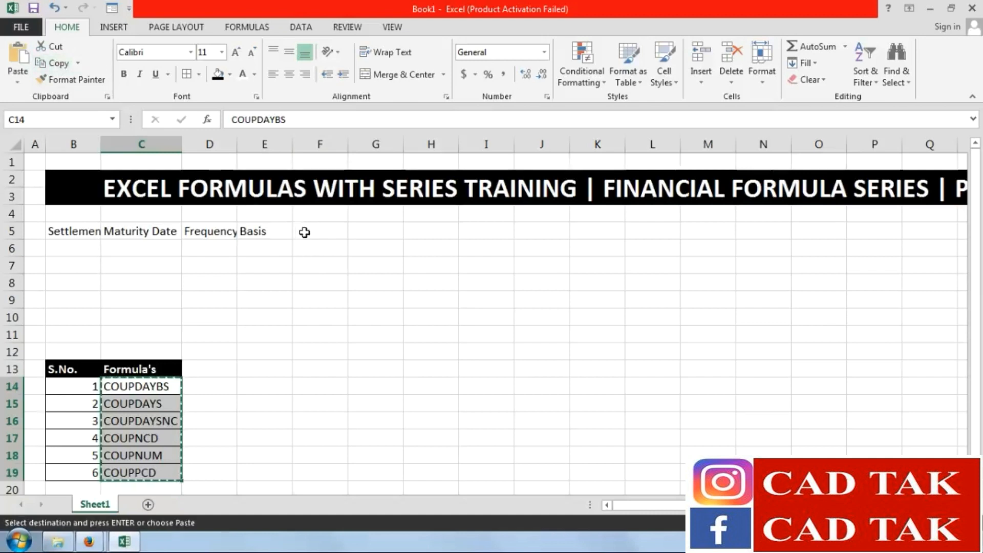
left_click(304, 232)
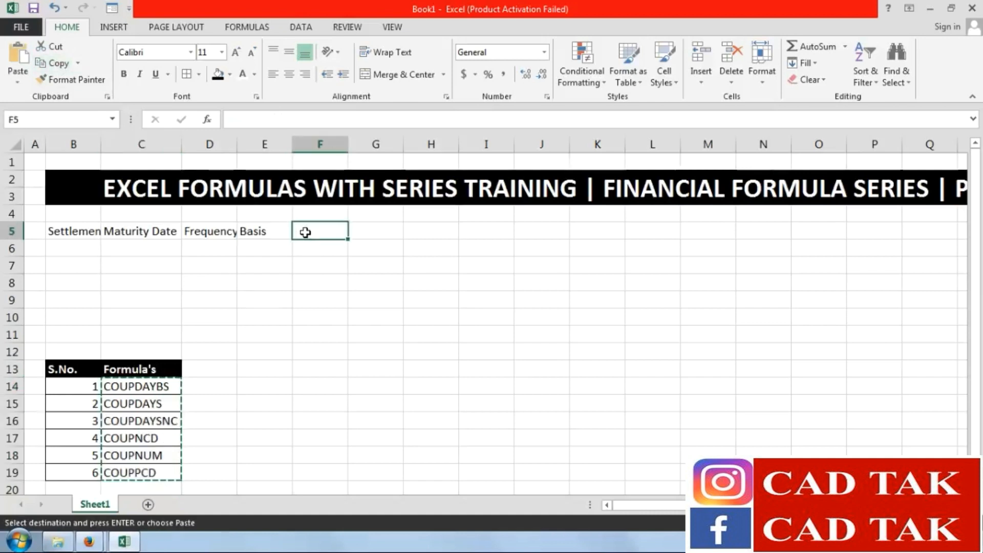
Paste the copied formula names as a transposed row starting at cell F5
left_click(18, 78)
left_click(64, 235)
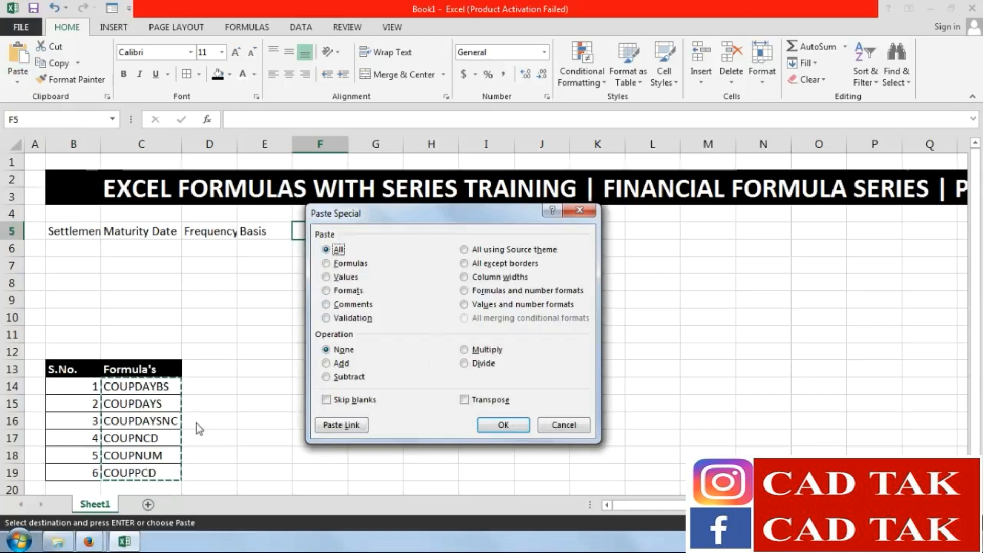
left_click(500, 402)
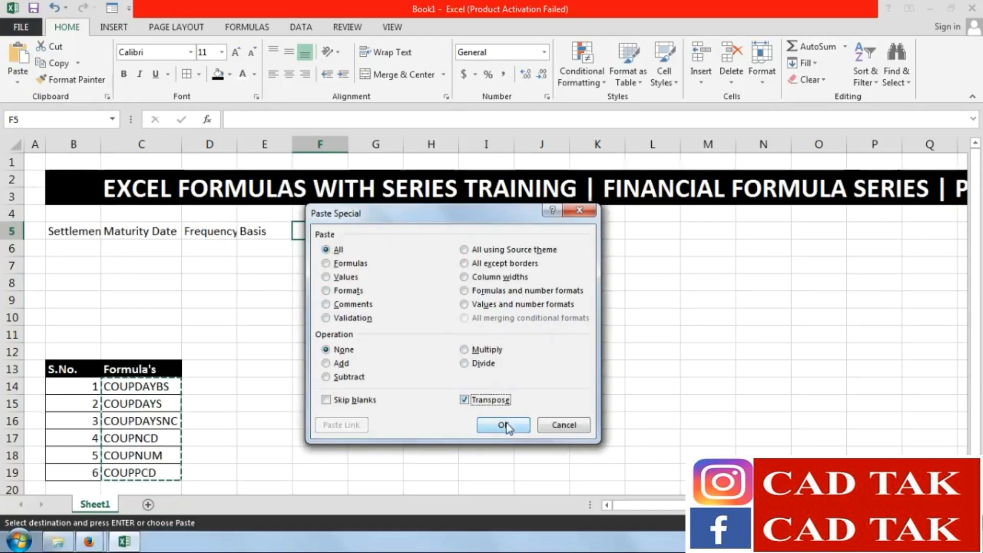
left_click(499, 425)
left_click(628, 322)
AutoFit the column widths to the row 5 headings in B5:K5
left_click_drag(600, 231, 77, 229)
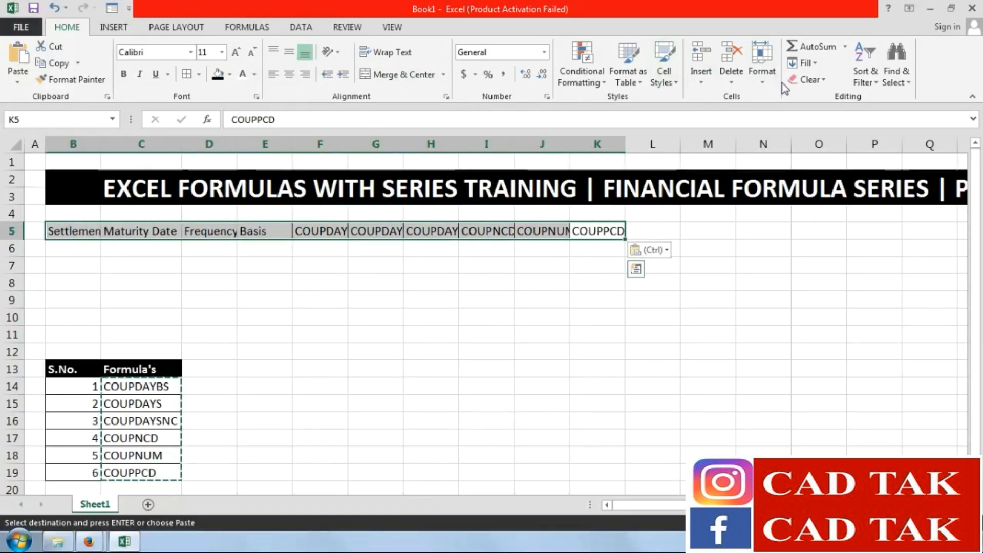
left_click(768, 81)
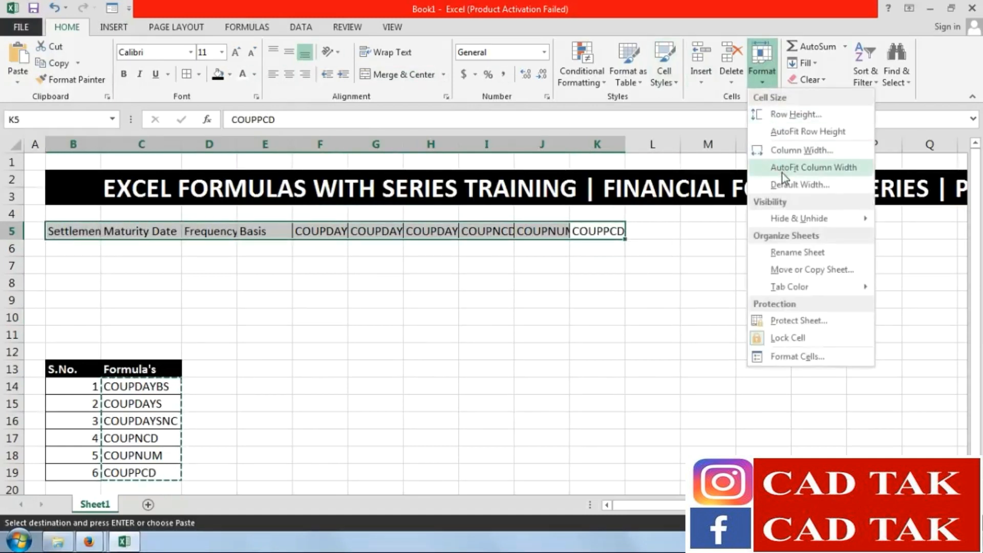
left_click(782, 172)
Enter "Satereted Date" in B6 and "End Date" in C6 beneath the date headings
left_click(95, 246)
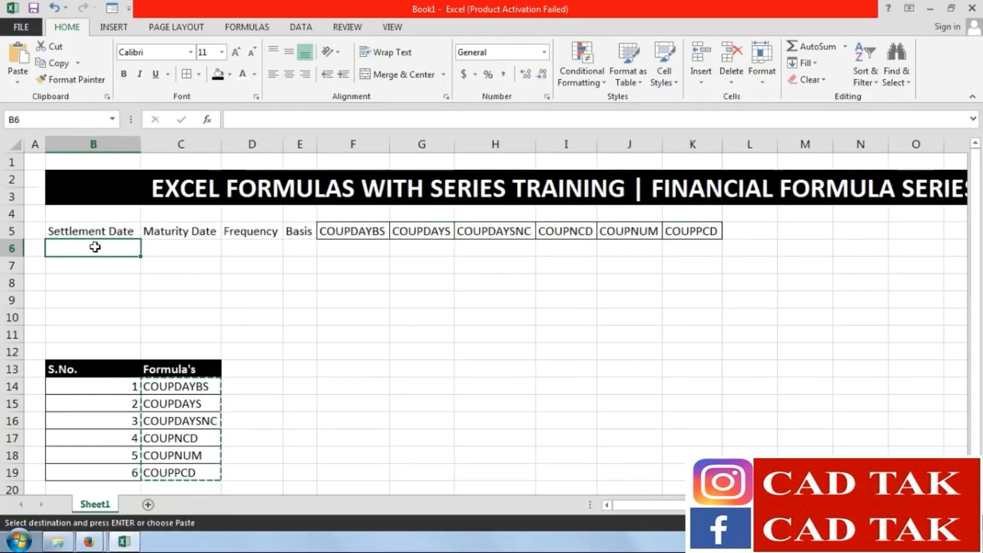
type("Sat")
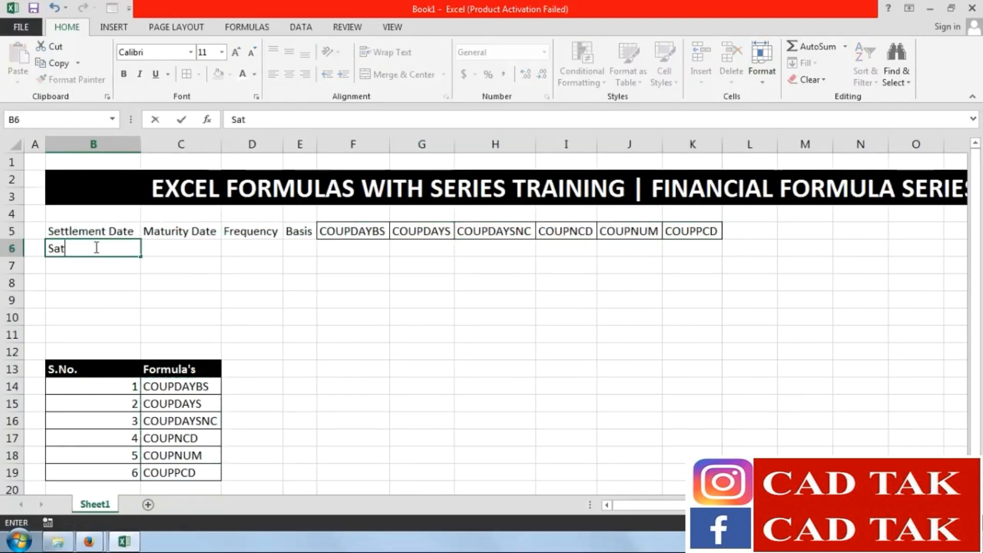
type("ereted Date O")
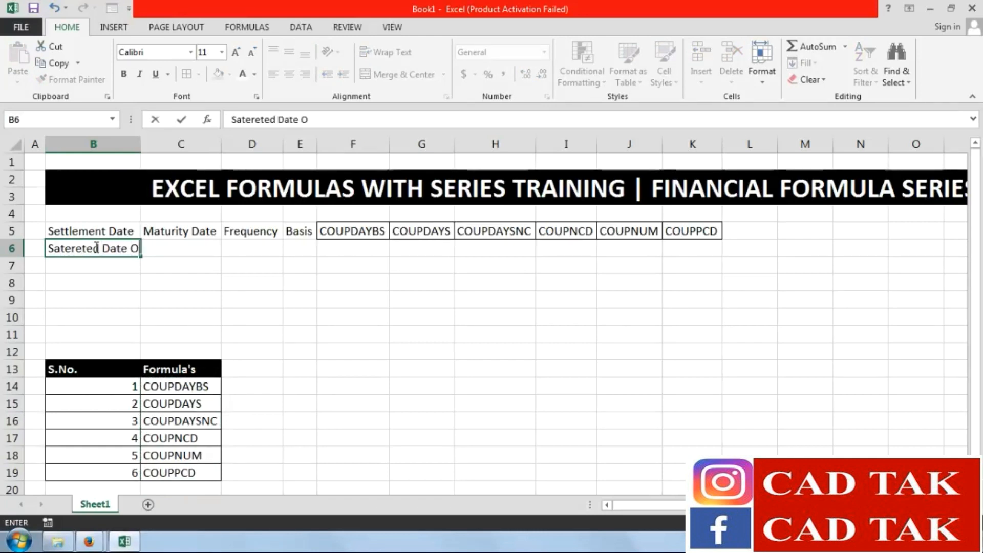
key("BackSpace")
key("BackSpace")
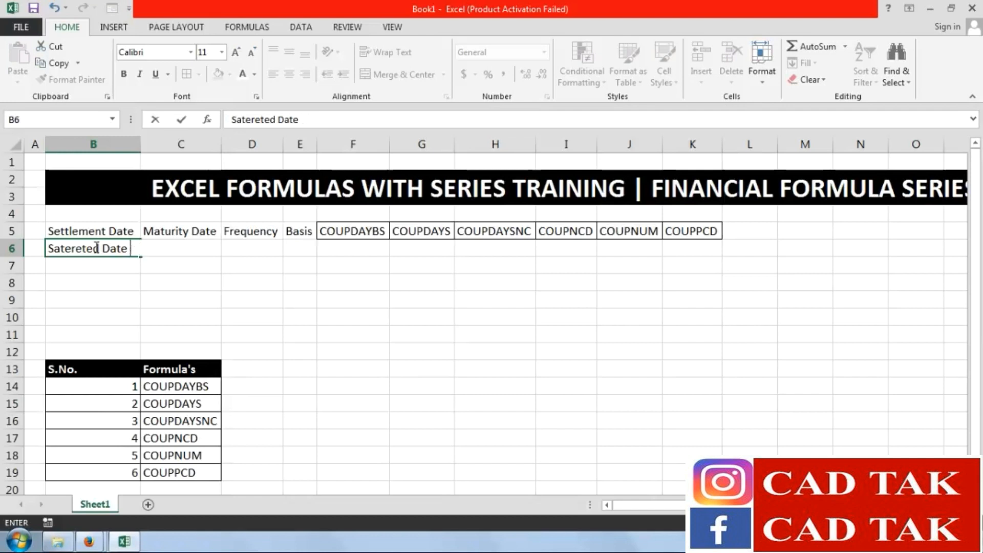
key("Tab")
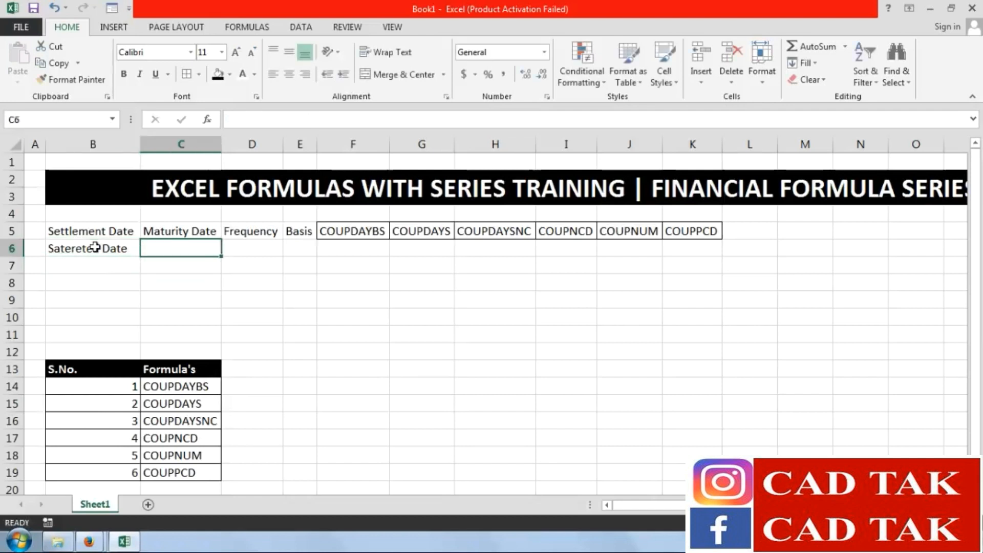
type("End ")
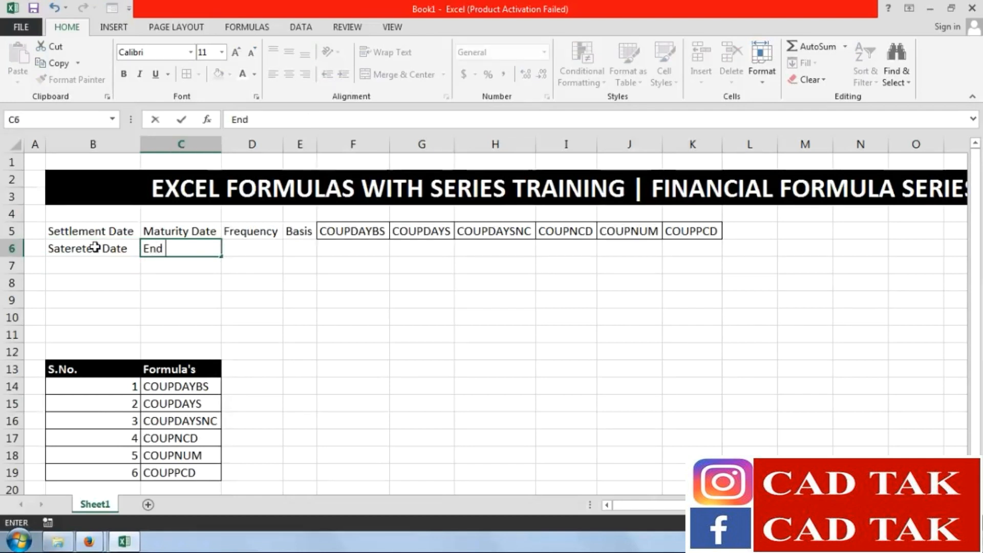
type("Date")
key("Down")
key("Up")
Enter "No. Of Coupon Pay" in D6 and fit column D's width to the text
key("Right")
type("No")
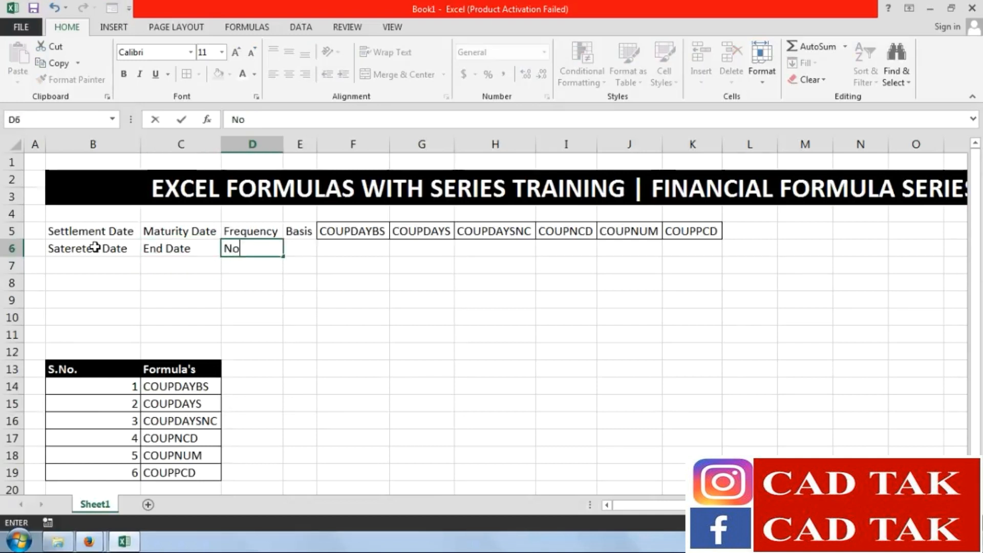
type(",.. Of")
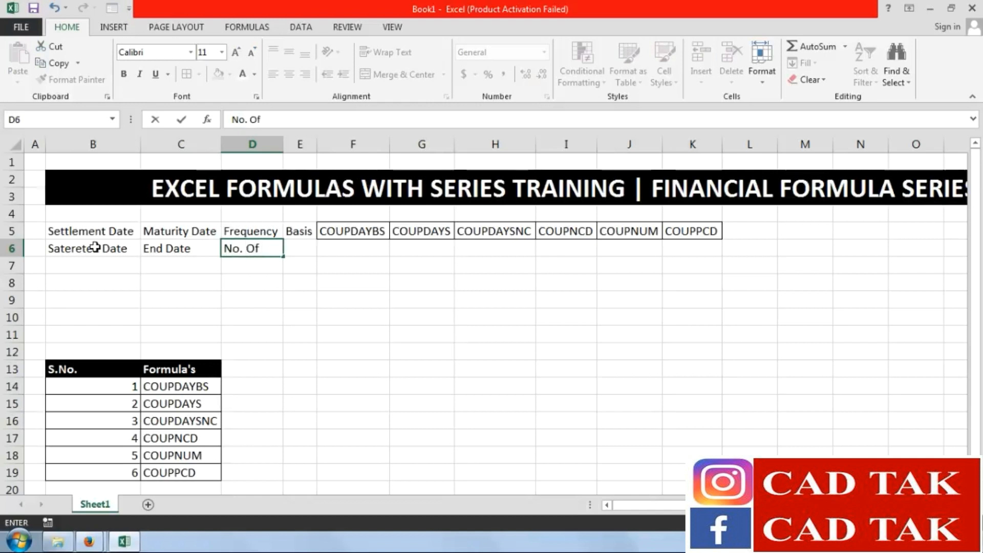
type(" Coupon Pay")
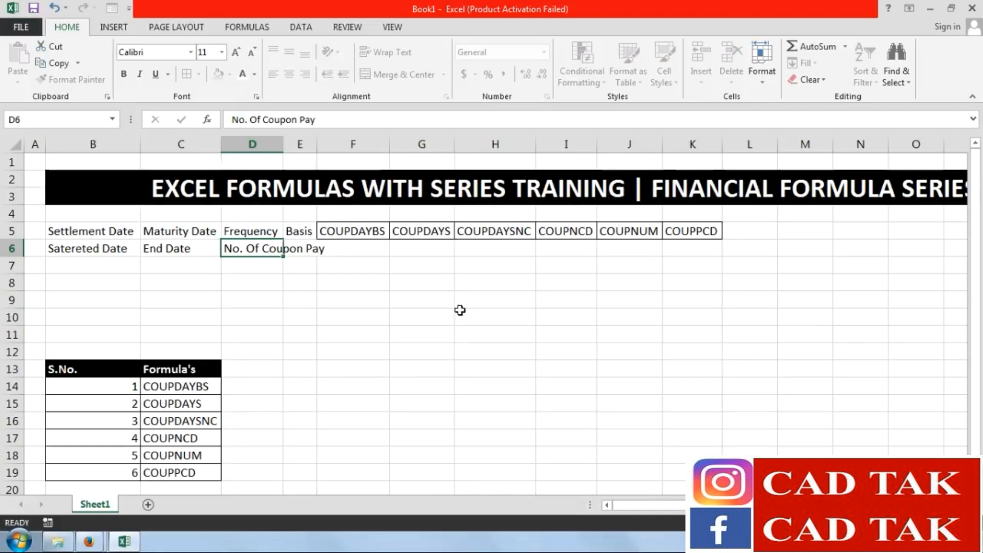
key("Return")
double_click(284, 140)
Enter "No. Of Days" in E6 under Basis and fit column E's width to the text
left_click(345, 248)
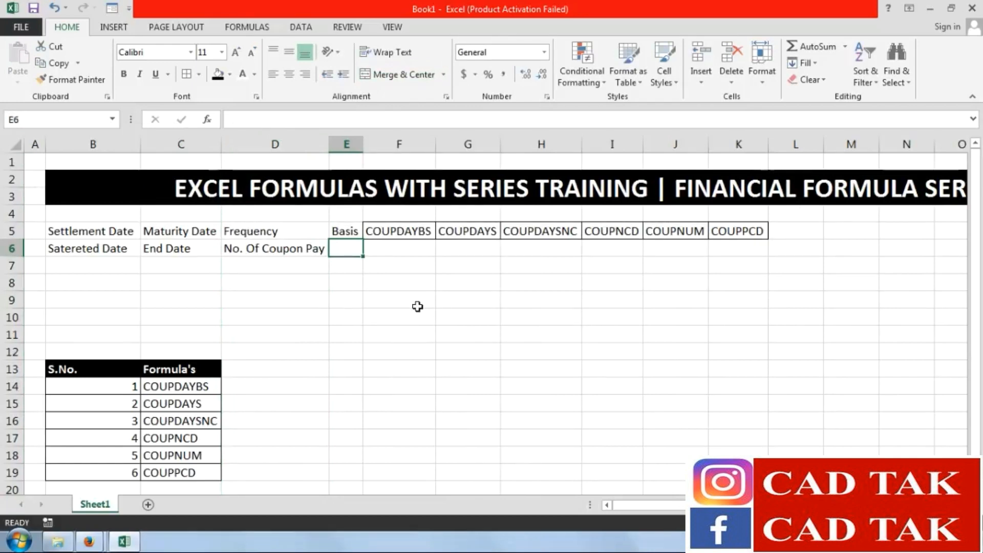
type("No. ")
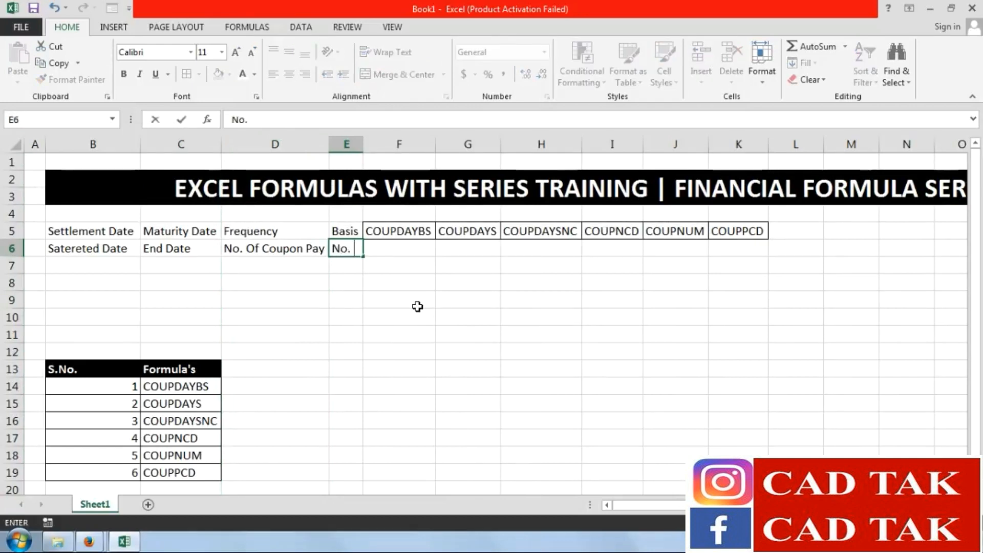
type("Of Days")
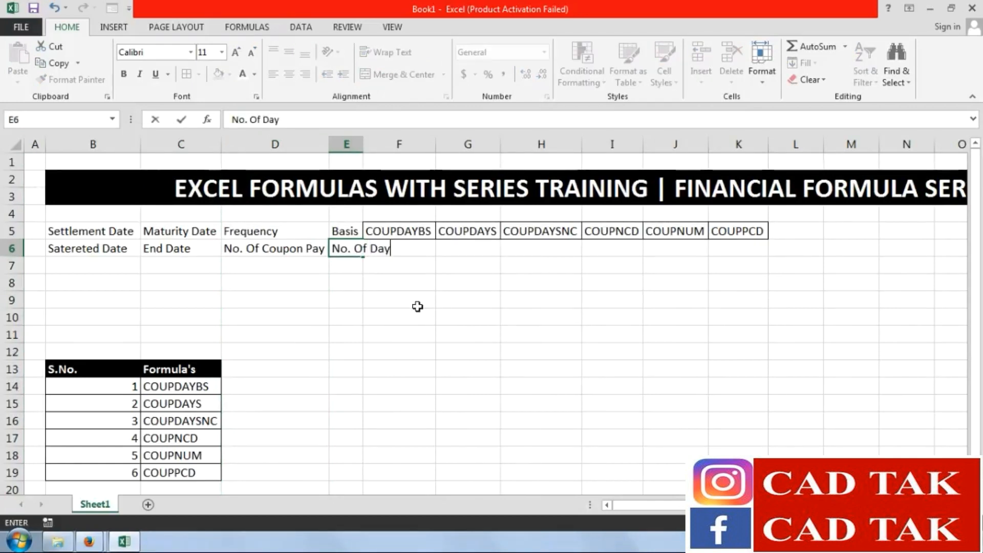
key("Return")
double_click(364, 144)
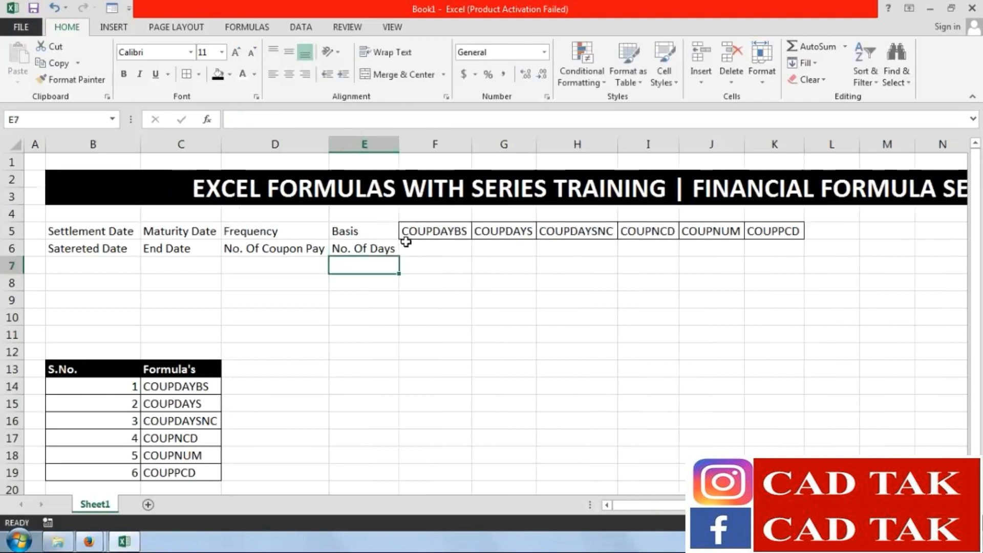
Fill F6:H6 with the labels "Left Days", "Total Days" and "Remain Days"
left_click(404, 243)
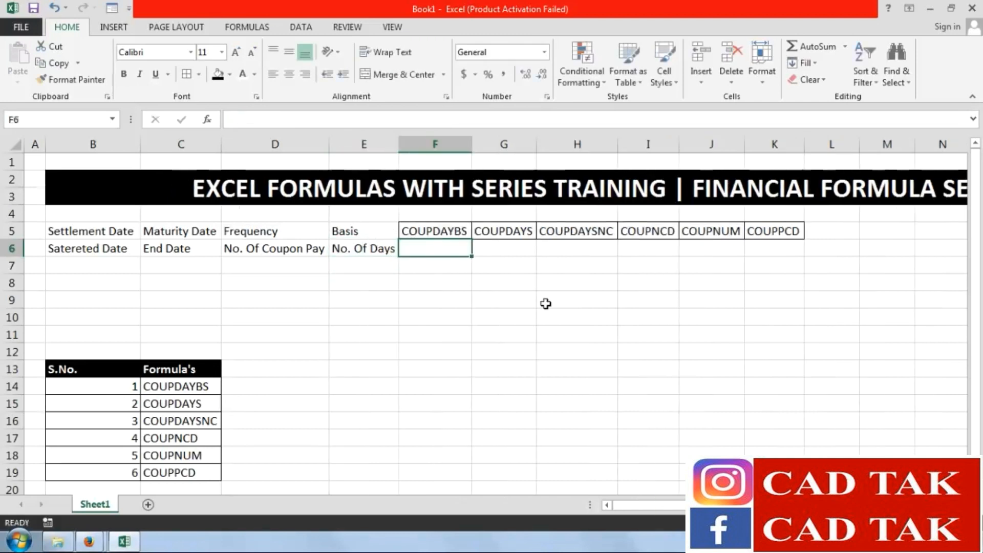
type("Left Days")
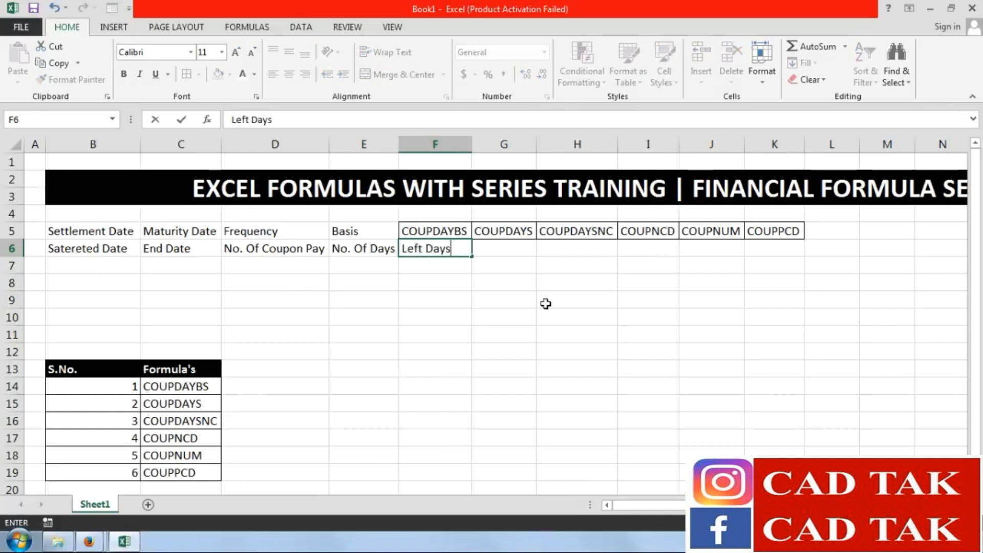
key("Tab")
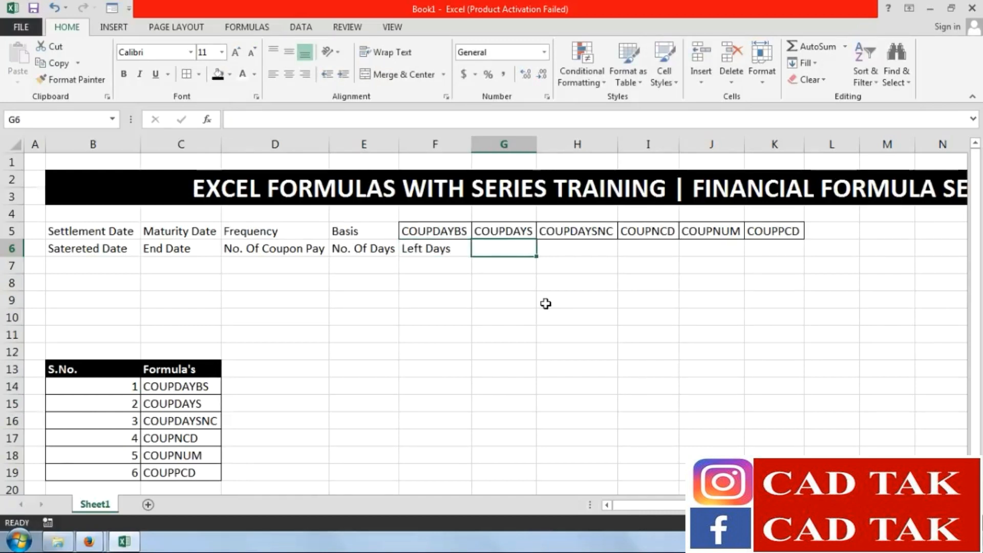
type("Tot")
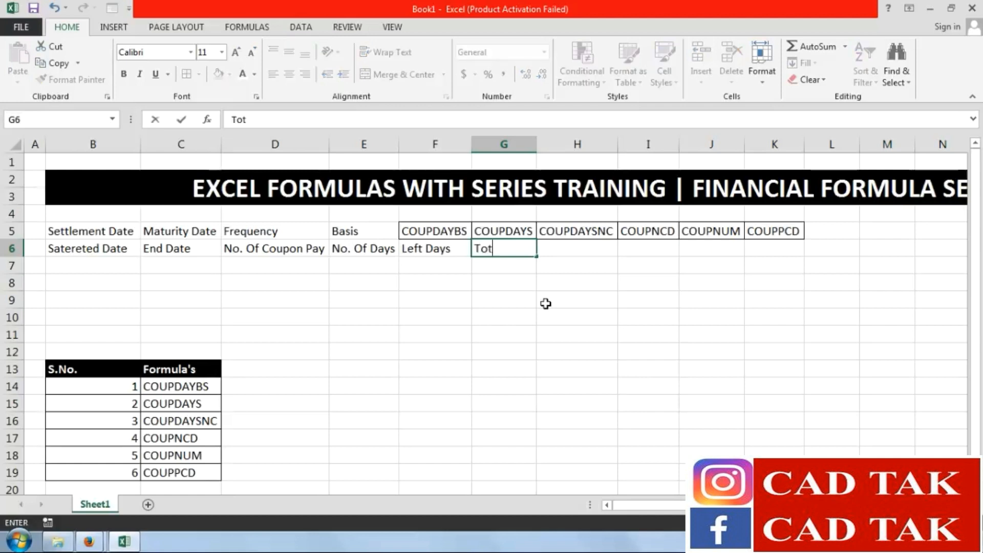
type("al Days")
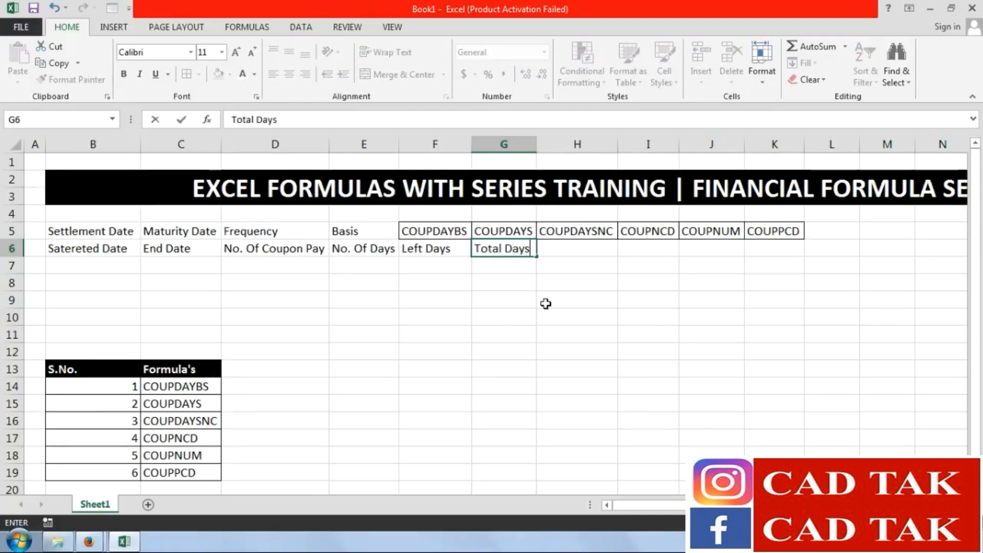
key("Tab")
type("Remain Days")
key("Tab")
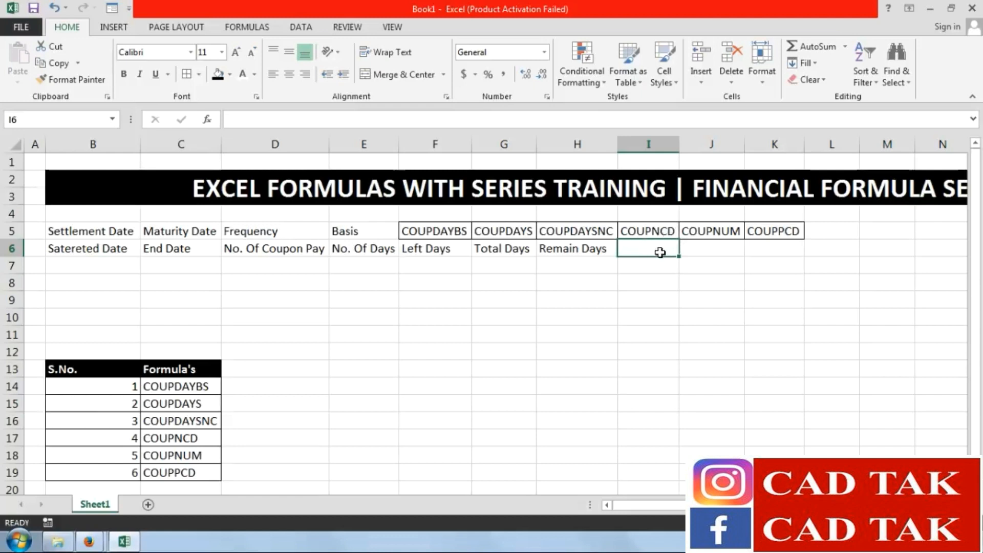
Fill I6:K6 with the labels "N. Install.", "Total Install." and "P. Install."
type("N. Install.")
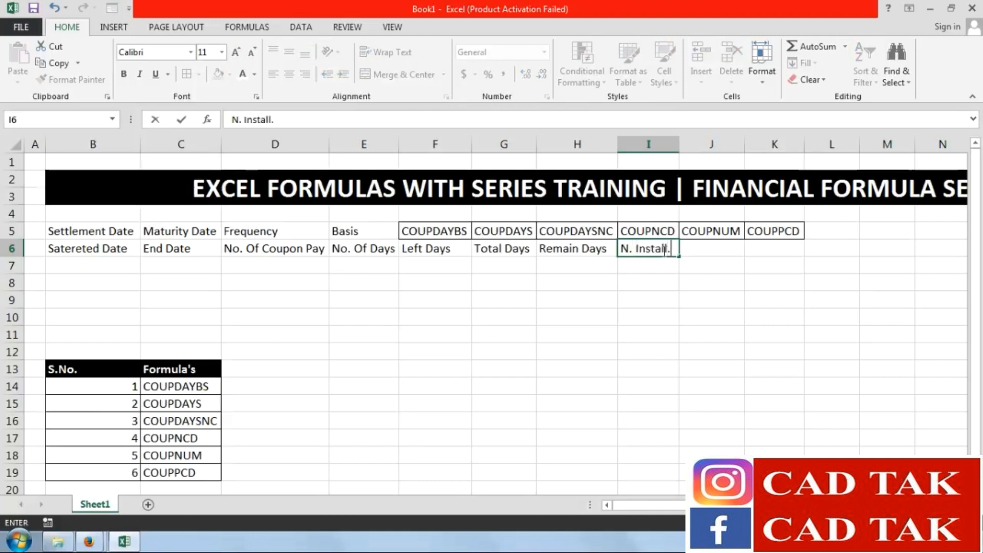
key("Tab")
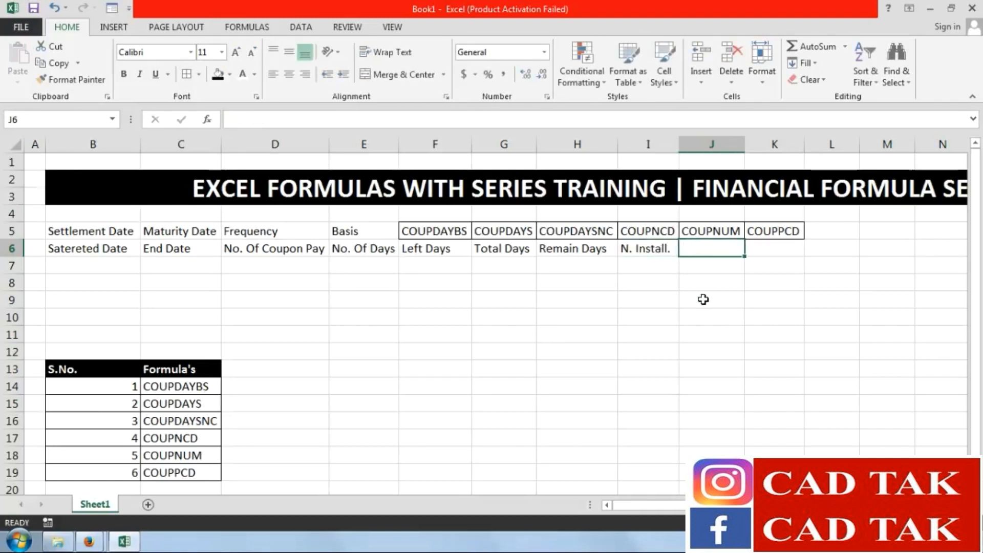
type("T")
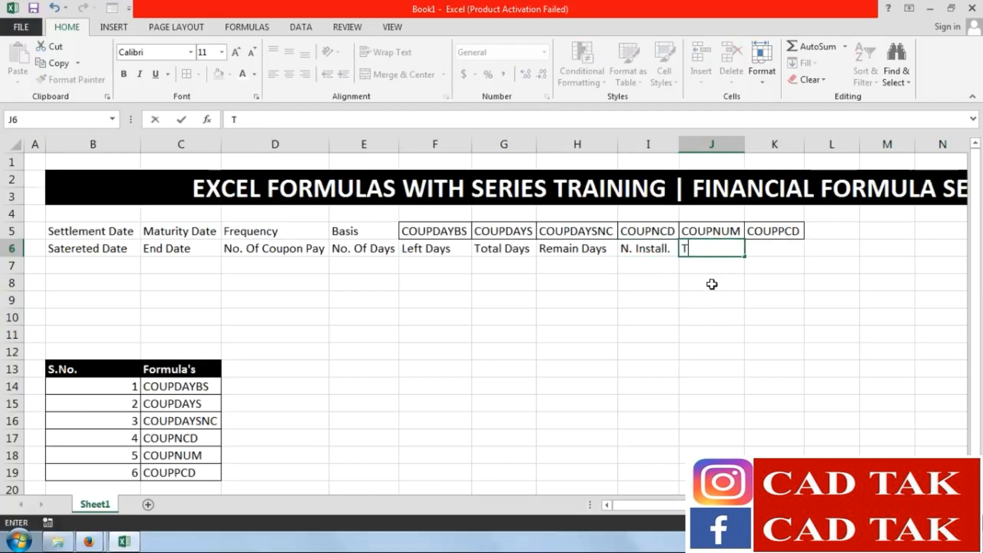
type("o")
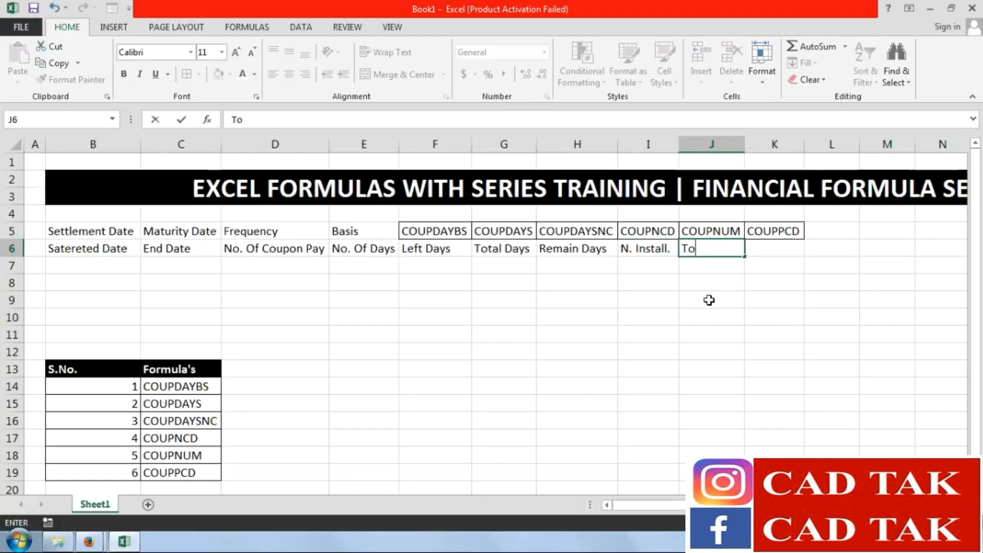
type("tal Inta")
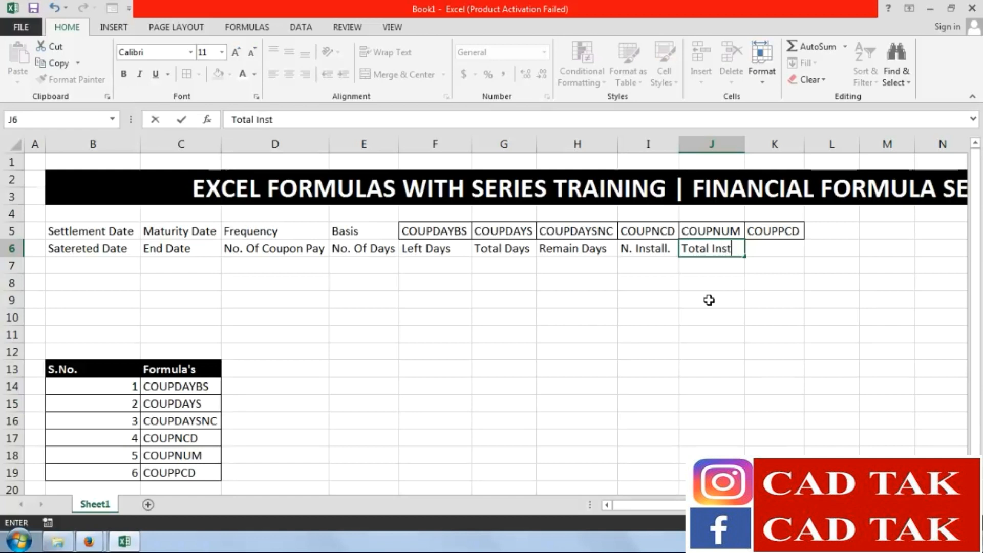
type("ll")
key("Return")
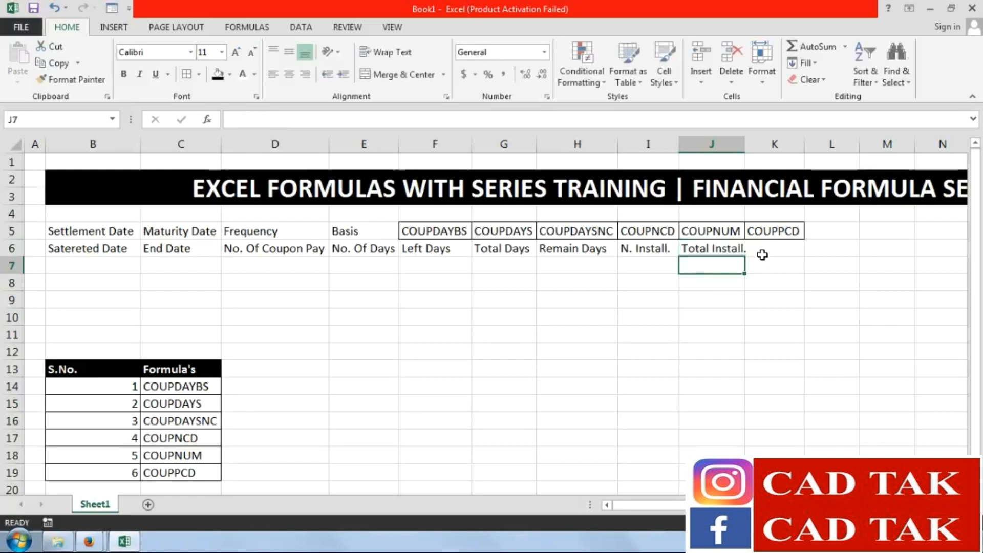
left_click(759, 249)
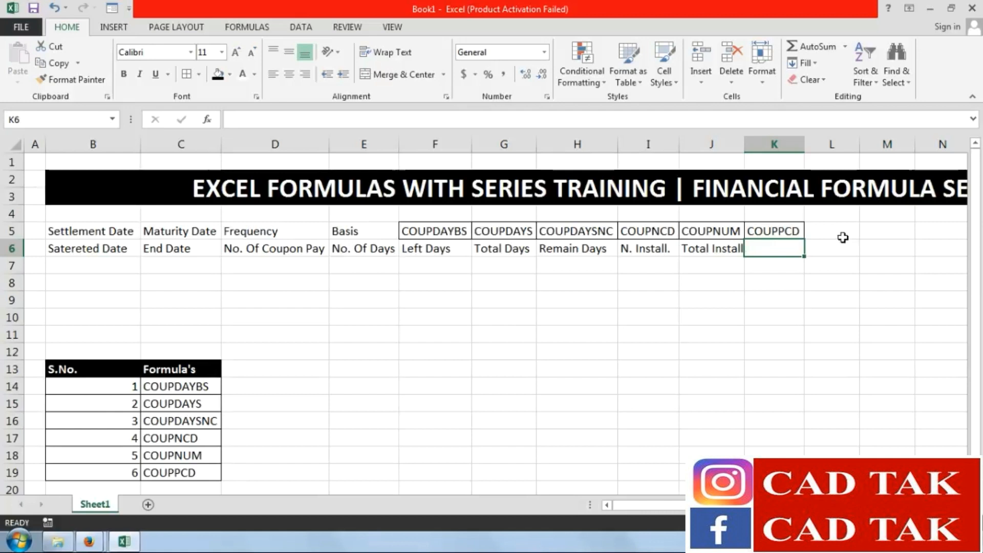
type("P. Install.")
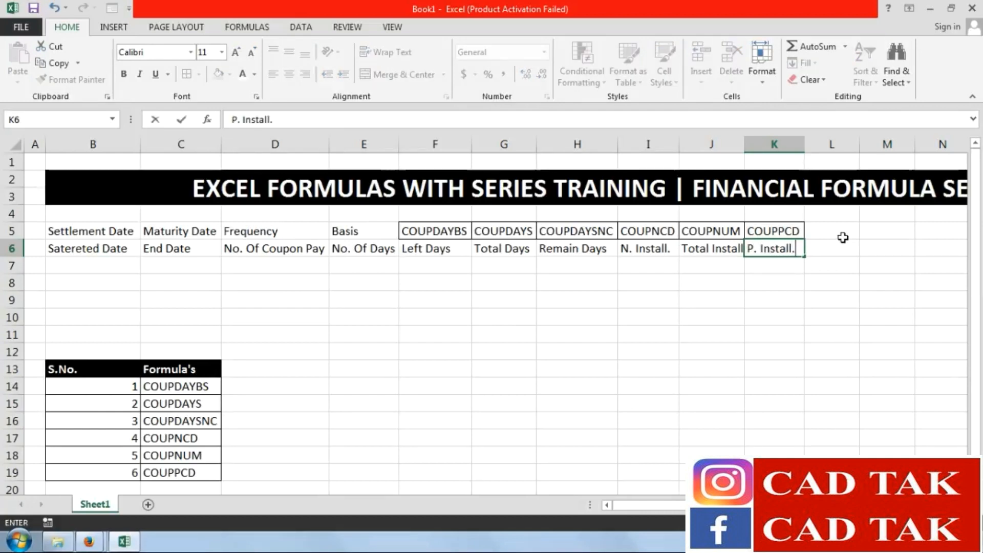
key("Return")
Format the heading cells B5:K5 with a black fill and bold white text
left_click_drag(788, 233, 81, 234)
left_click(218, 75)
left_click(124, 75)
left_click(473, 368)
Format the description cells B6:K6 with a dark blue fill and bold white text
left_click_drag(767, 249, 60, 246)
left_click(230, 74)
left_click(311, 184)
left_click(243, 74)
left_click(124, 75)
left_click(434, 316)
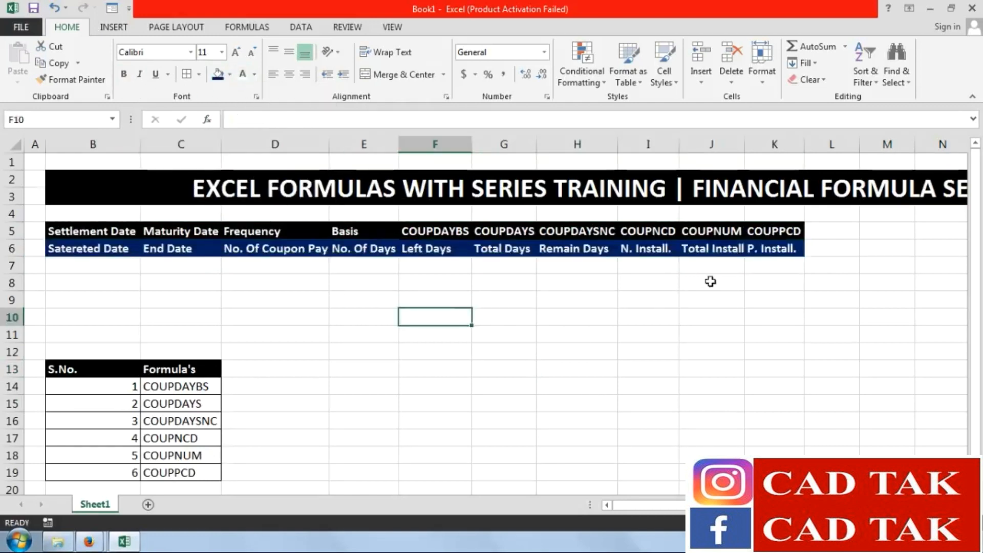
Center the text horizontally in both heading rows, B5:K6
left_click_drag(781, 250, 77, 232)
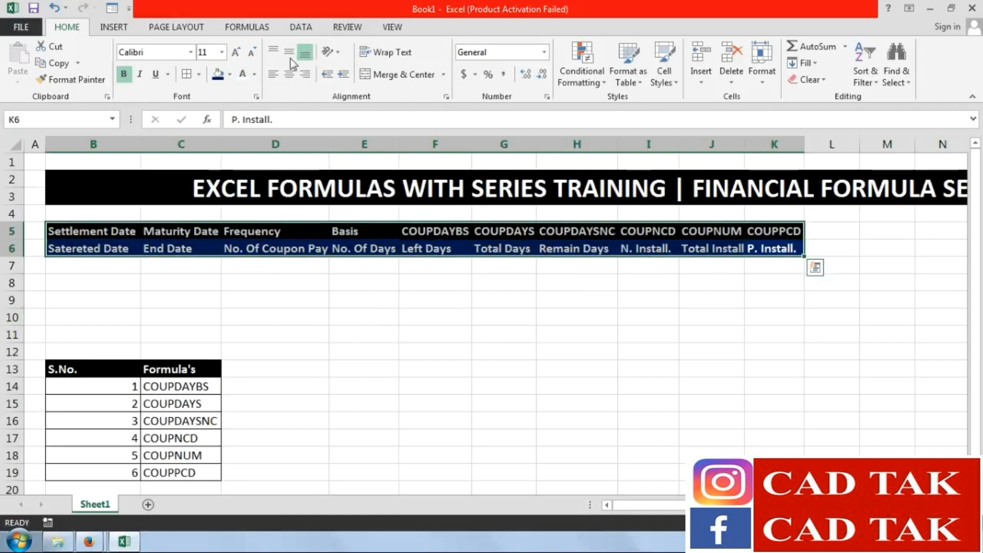
left_click(290, 74)
left_click(358, 322)
left_click(95, 264)
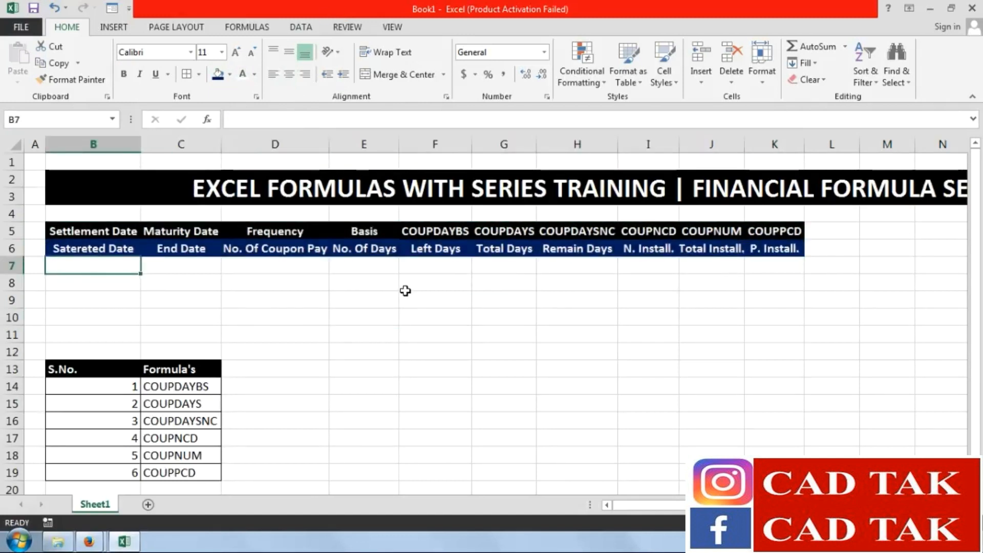
Change the label in B6 to "Satarted Date"
double_click(74, 249)
key("BackSpace")
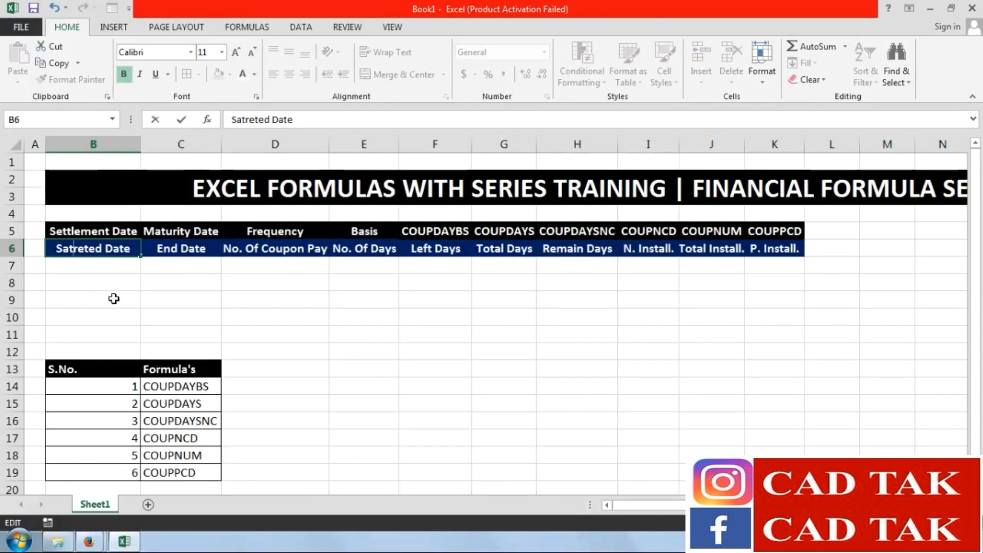
type("a")
key("Right")
key("Delete")
key("Return")
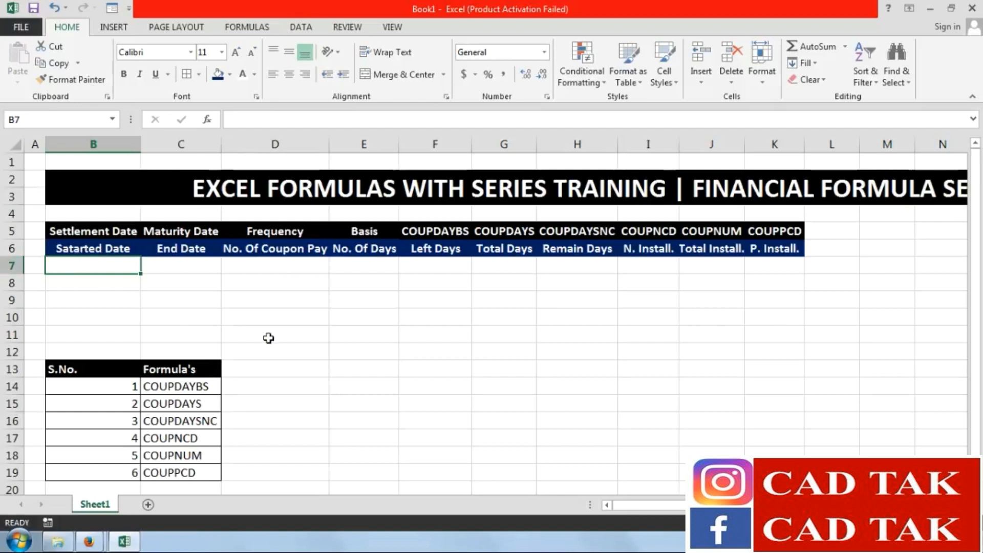
Enter the settlement date 15-jan-2017 in B7 and fill it down through B9
type("15-jan-2017")
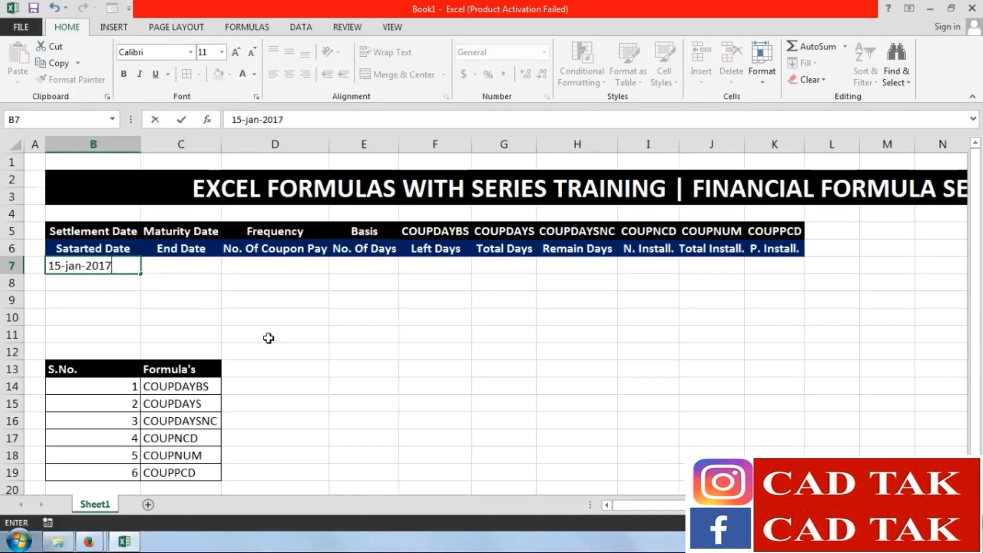
key("Return")
left_click_drag(105, 269, 111, 301)
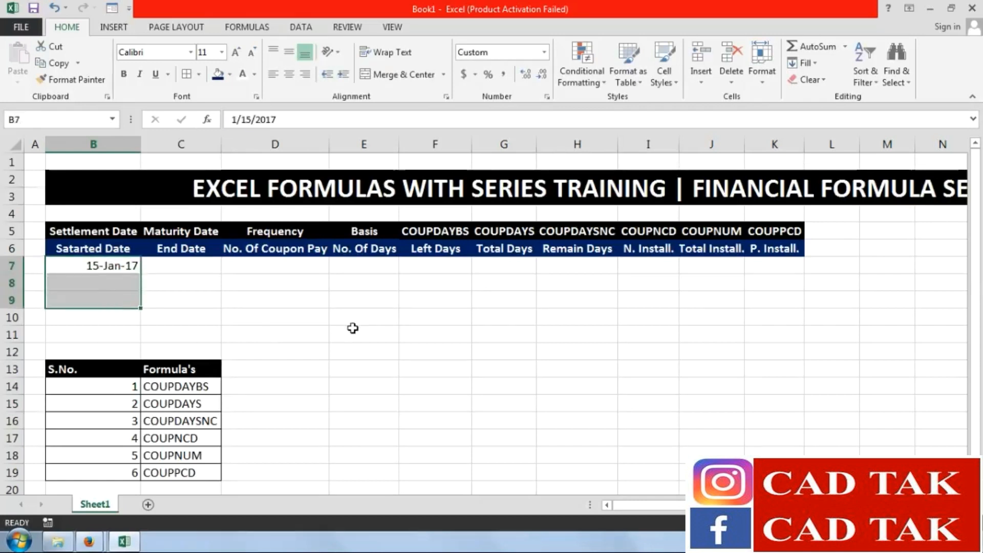
key("ctrl+d")
Enter the maturity date 15-Dec-2017 in C7 and fill it down through C9
left_click(185, 272)
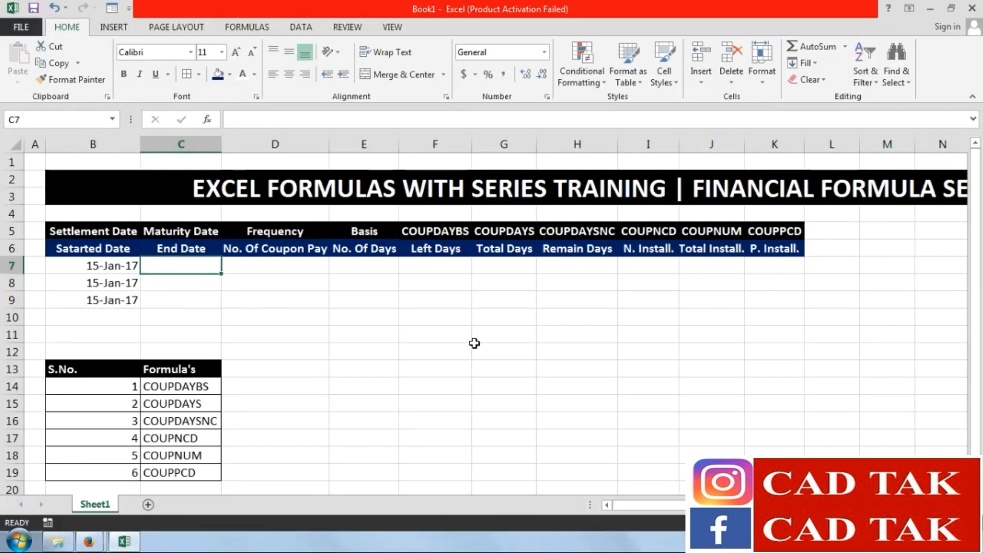
type("15-Dec")
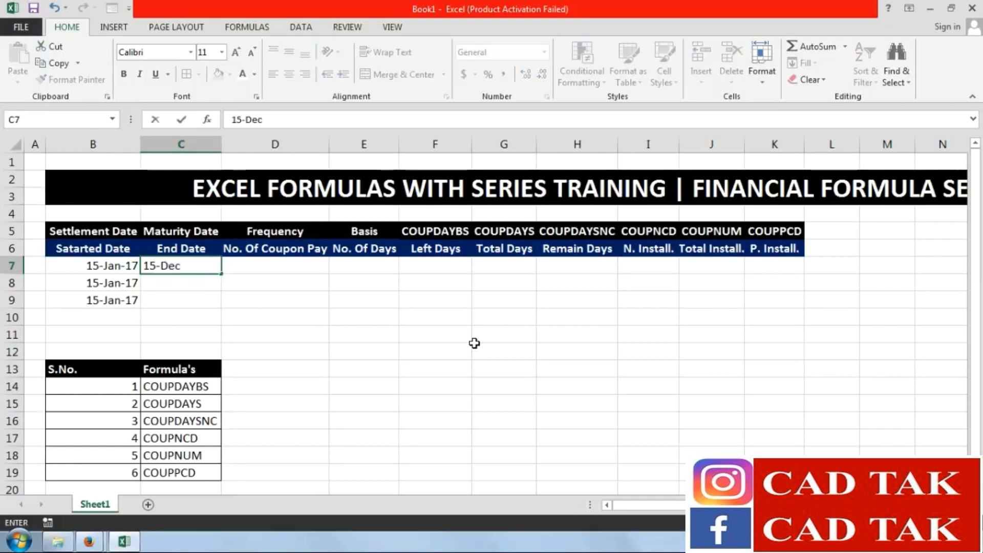
type("-2017")
key("Return")
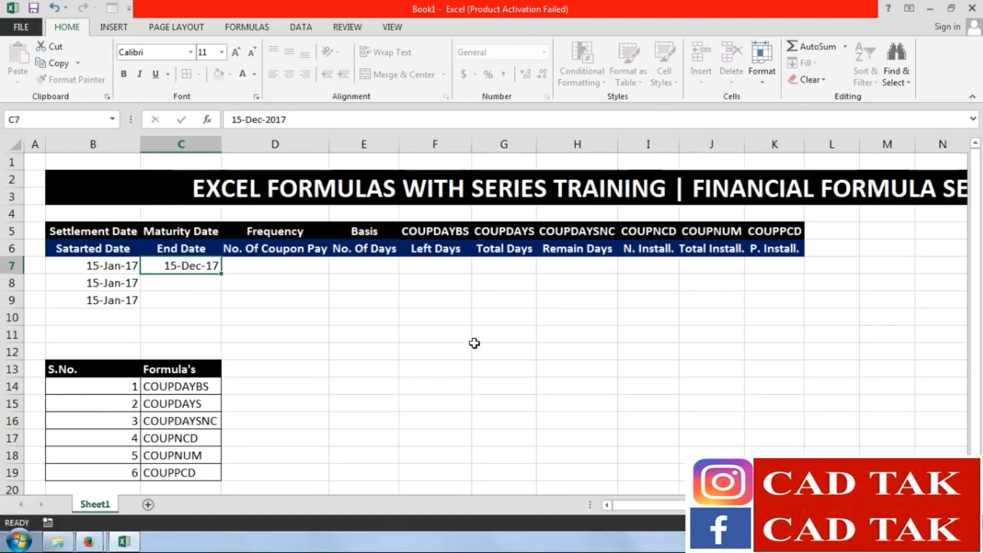
left_click_drag(204, 267, 202, 295)
key("ctrl+d")
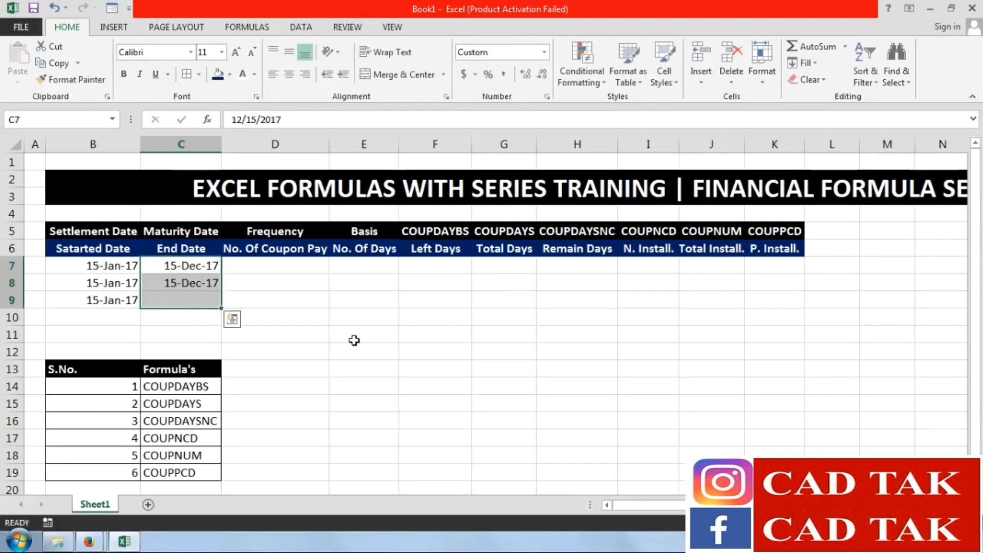
Enter the coupon frequencies 1, 2 and 4 in D7, D8 and D9
left_click(270, 269)
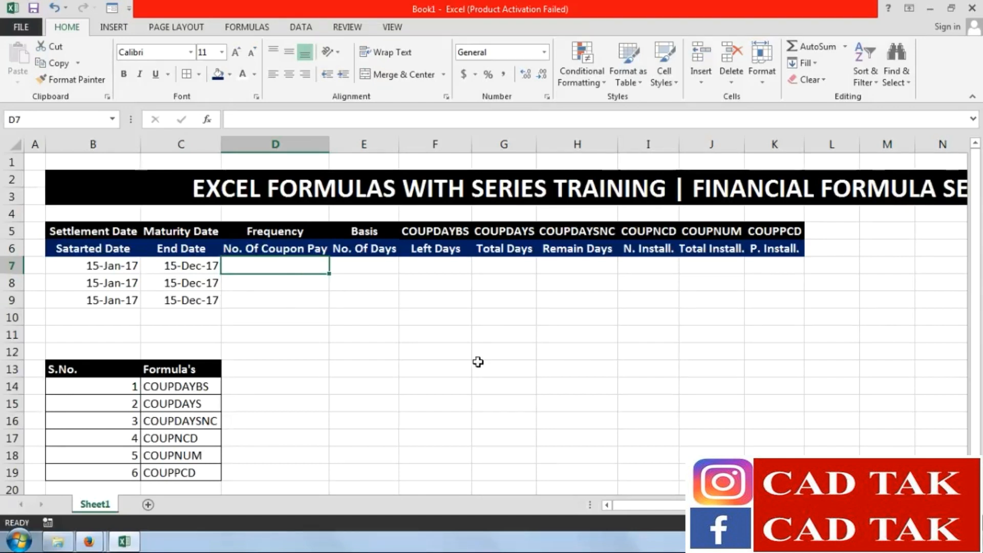
type("1")
key("Return")
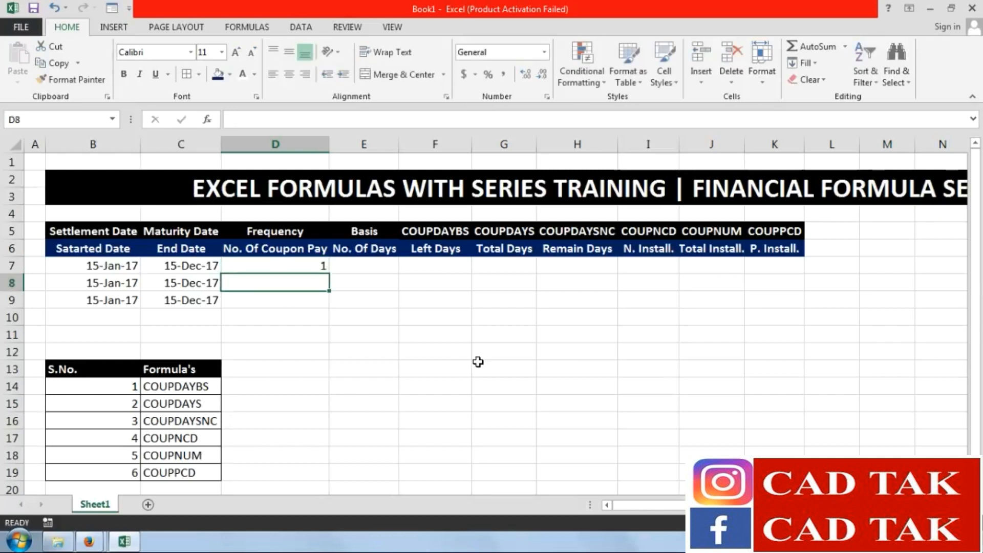
type("2")
key("Return")
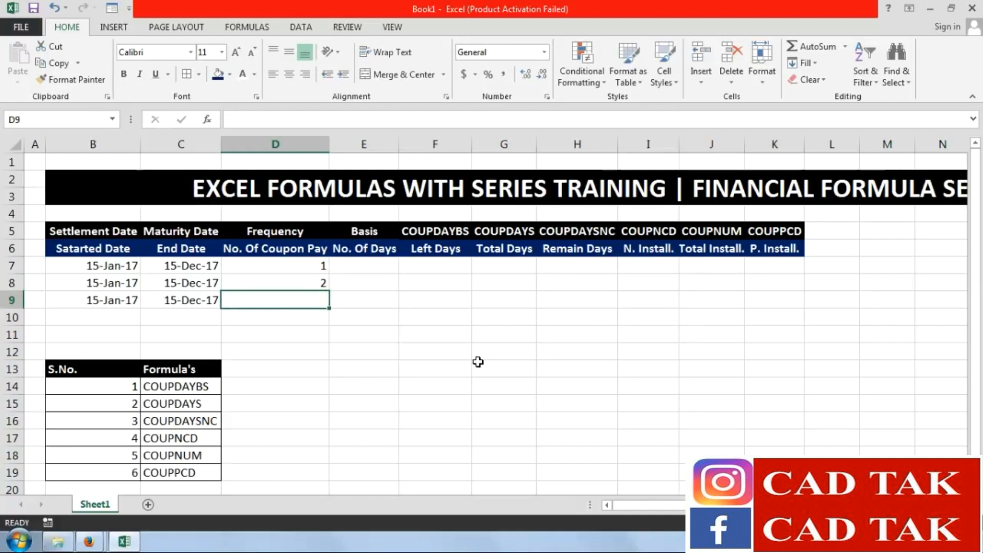
type("4")
key("Return")
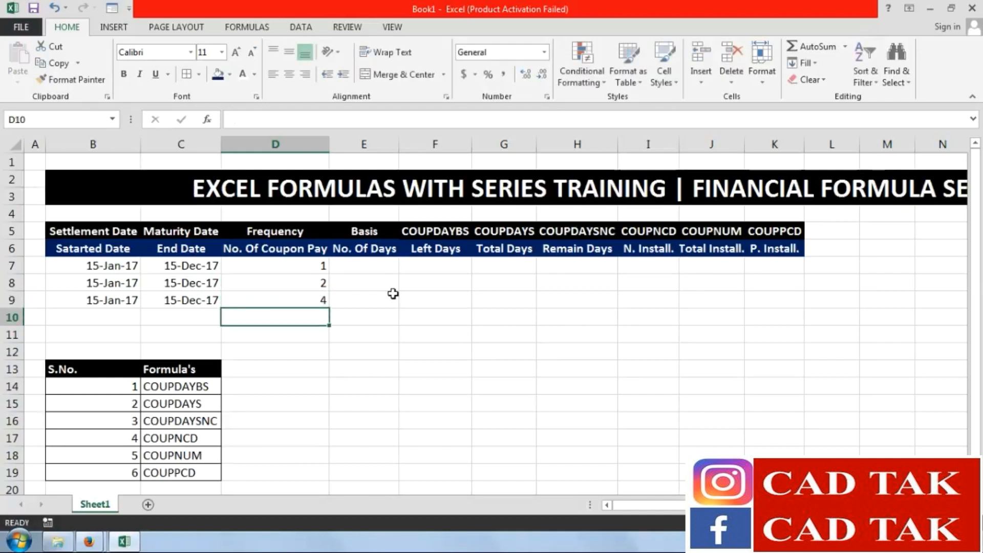
Enter 3 as the basis in each of the cells E7:E9
left_click(364, 266)
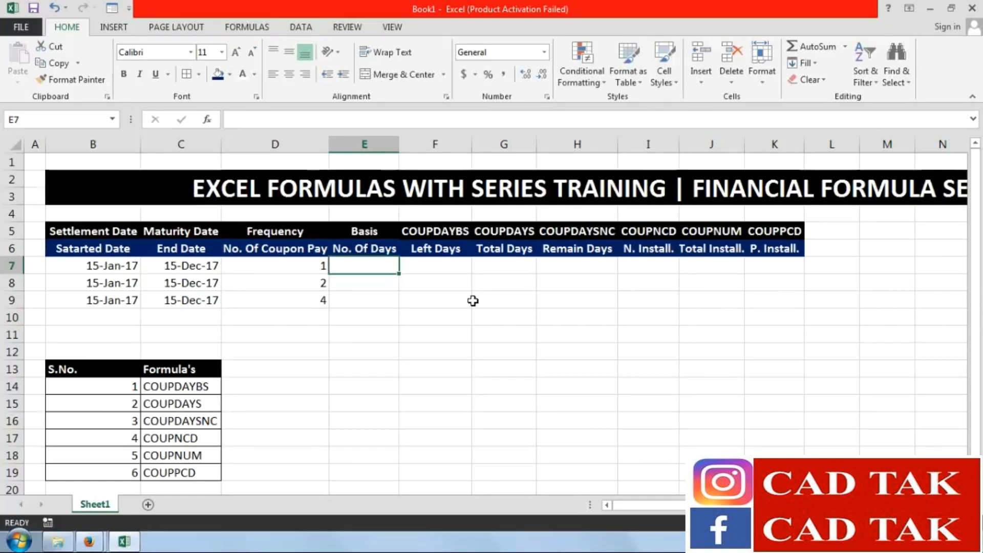
type("3")
key("Return")
type("3")
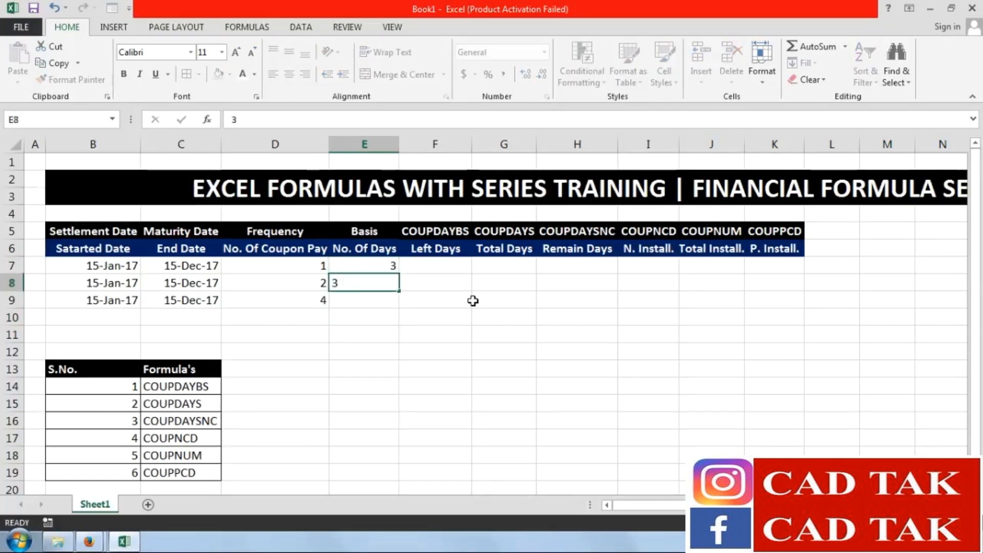
key("Return")
type("3")
key("Return")
Set the basis in E7 to 365 and fill it down through E9
left_click(366, 265)
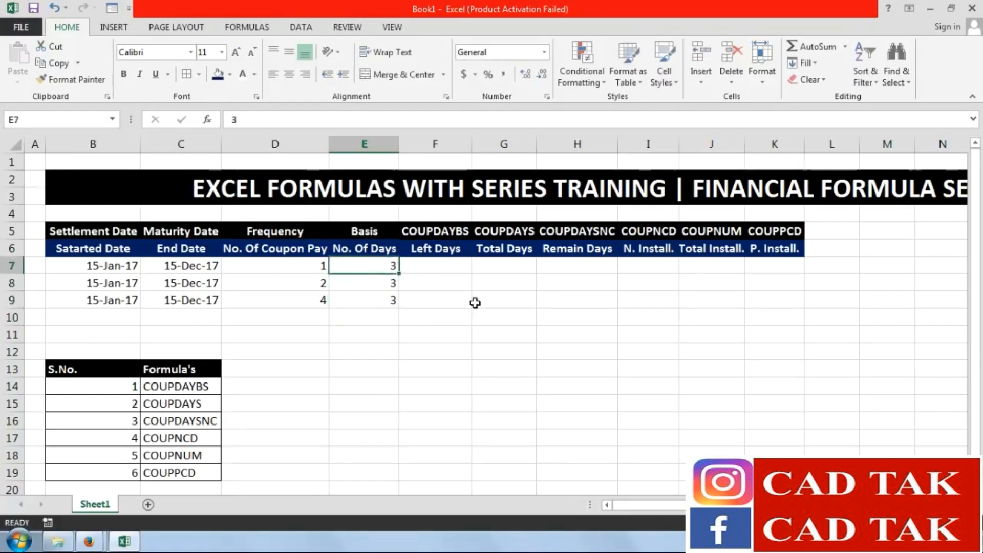
type("365")
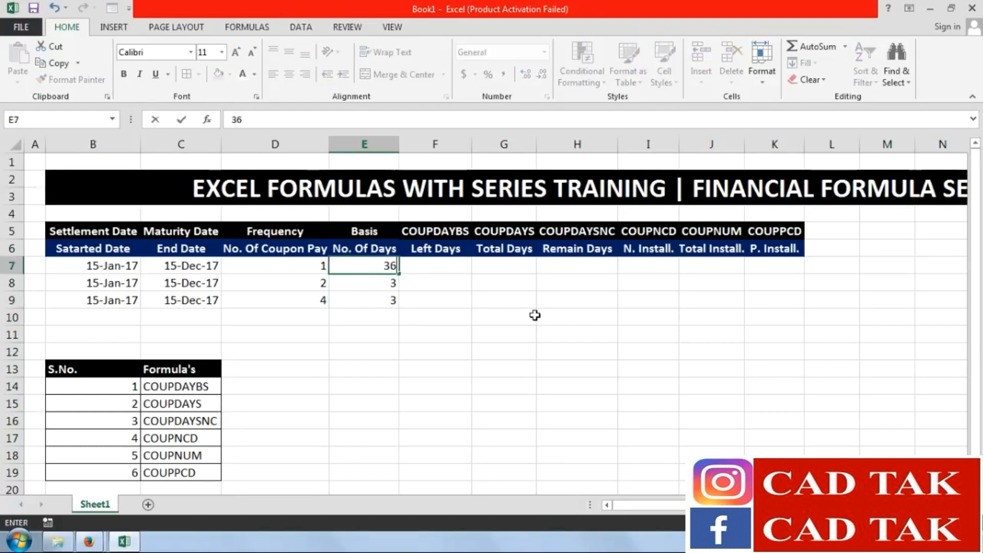
key("Return")
left_click_drag(379, 266, 379, 295)
key("ctrl+d")
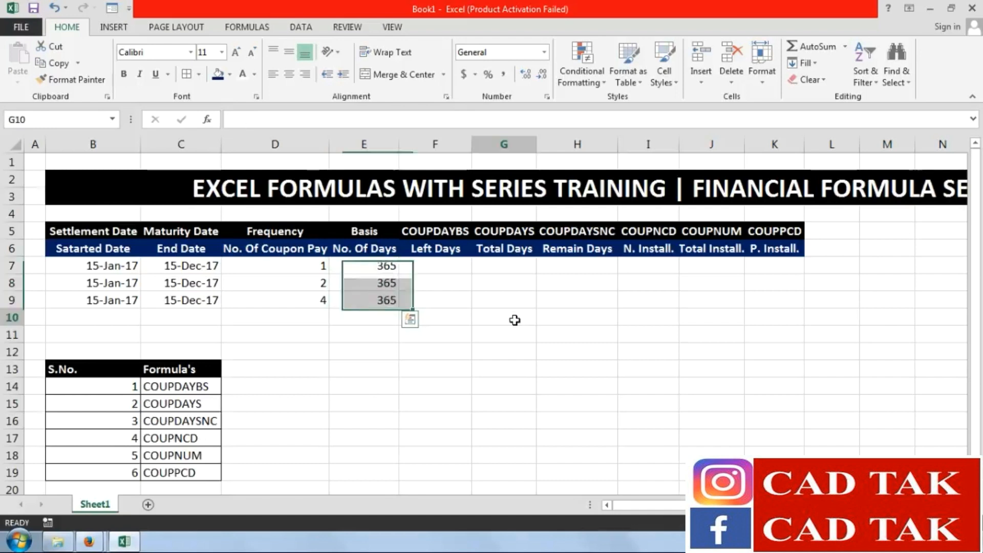
left_click(512, 317)
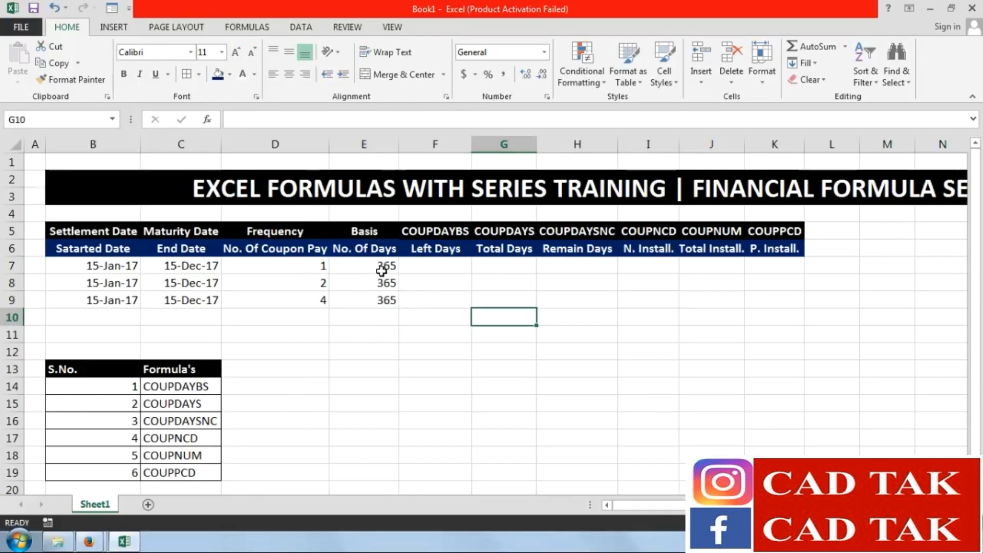
left_click(443, 266)
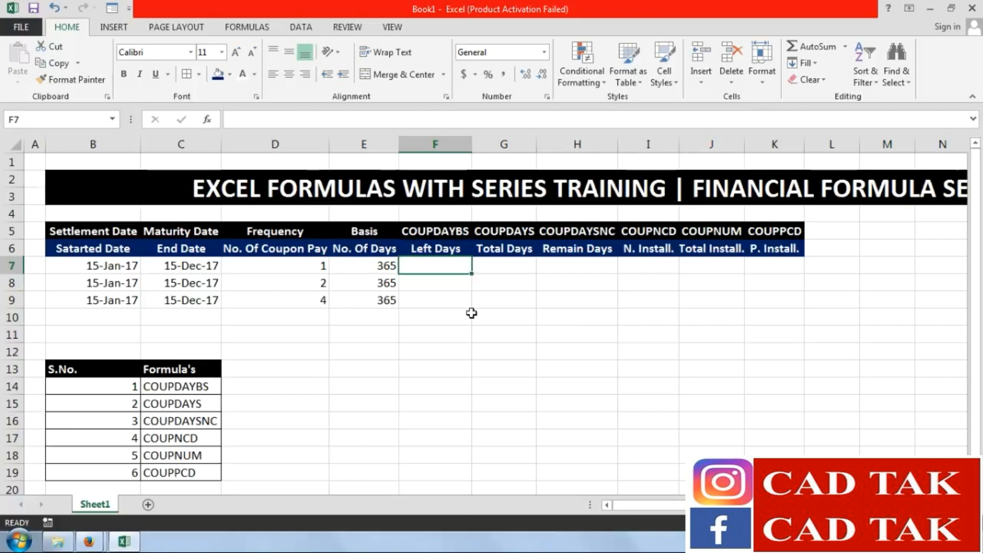
left_click(472, 336)
left_click(442, 266)
left_click(449, 312)
left_click(446, 269)
Apply borders to all cells of the coupon table, B5:K9
left_click_drag(788, 303, 110, 234)
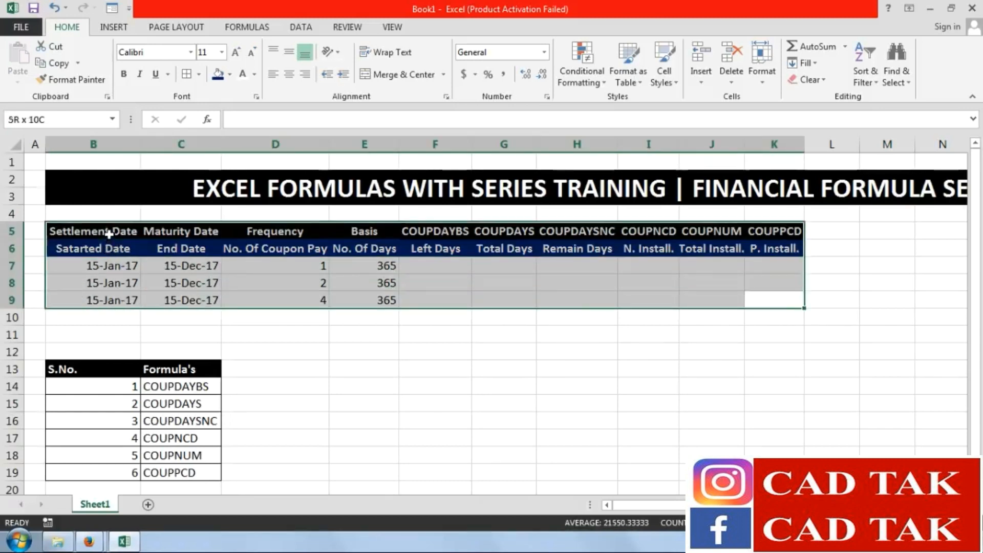
left_click(188, 75)
left_click(396, 370)
Calculate the left days in F7 with the formula =COUPDAYBS(B7,C7,1,3), using annual frequency and the Actual/365 basis
left_click(452, 269)
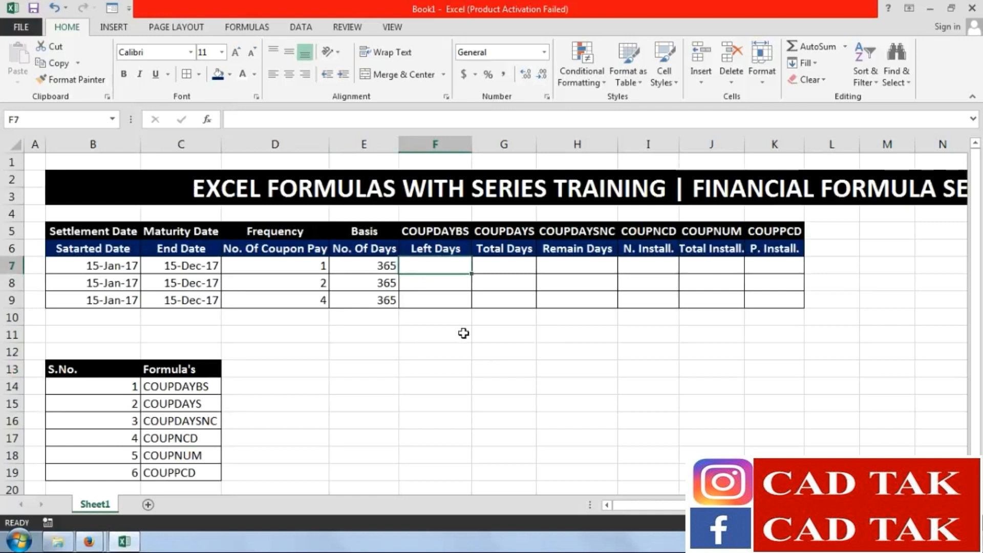
type("=")
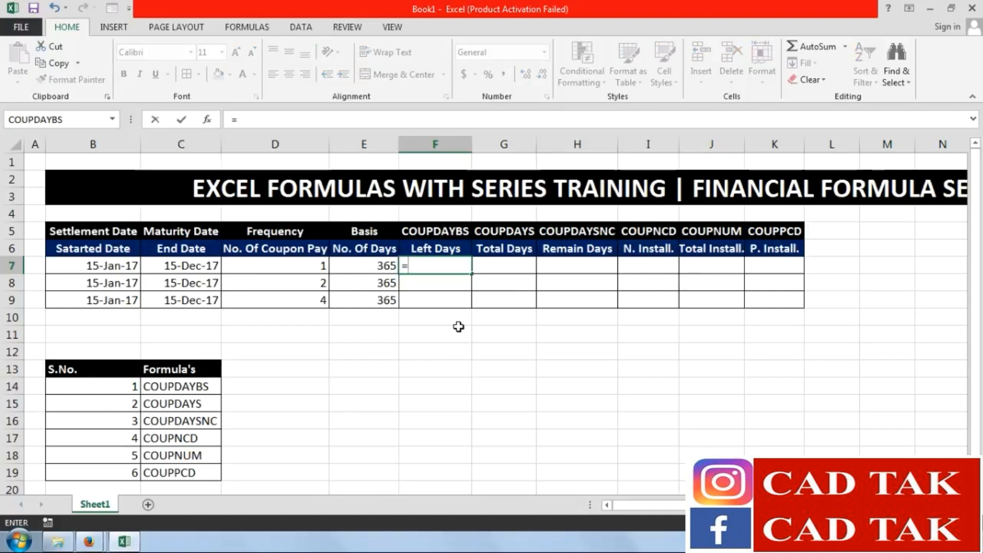
type("cou")
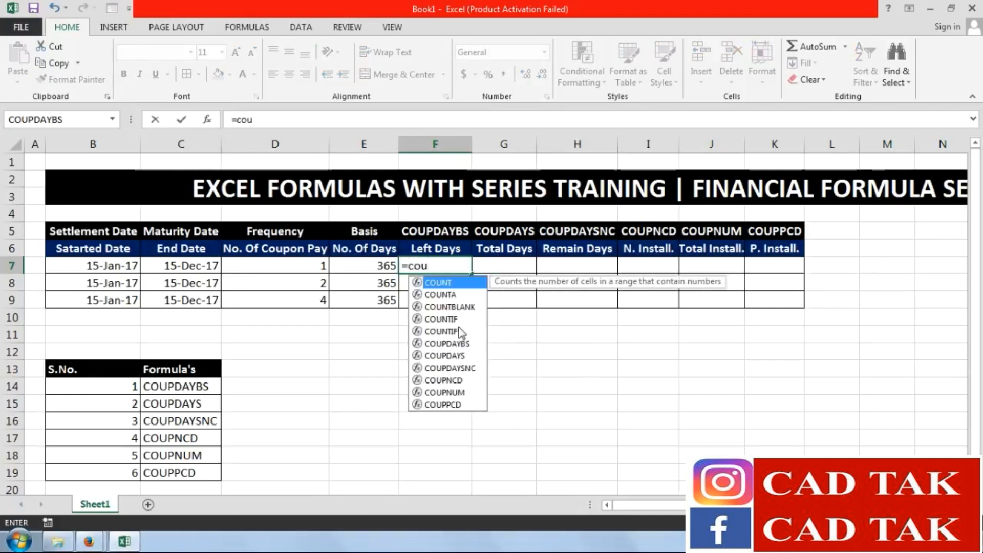
type("p")
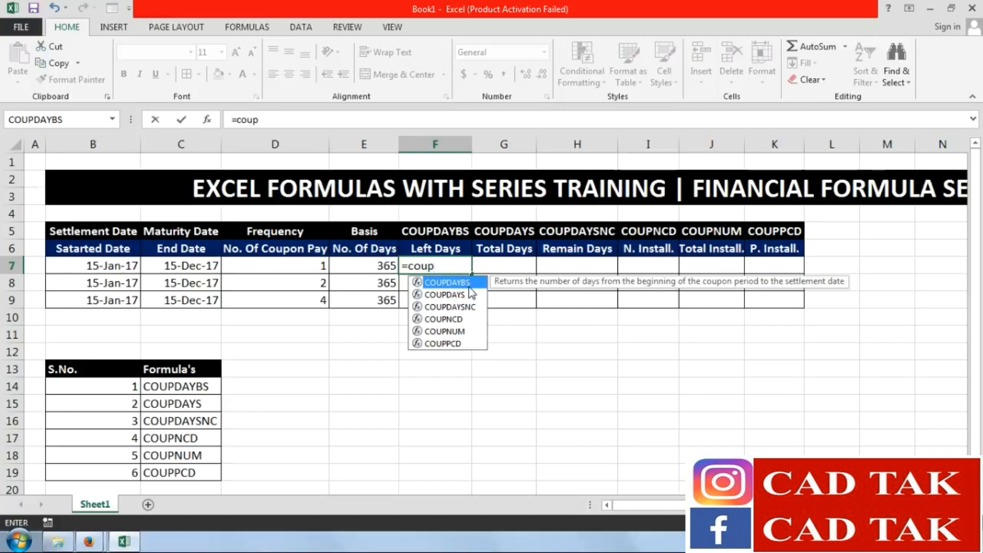
key("Tab")
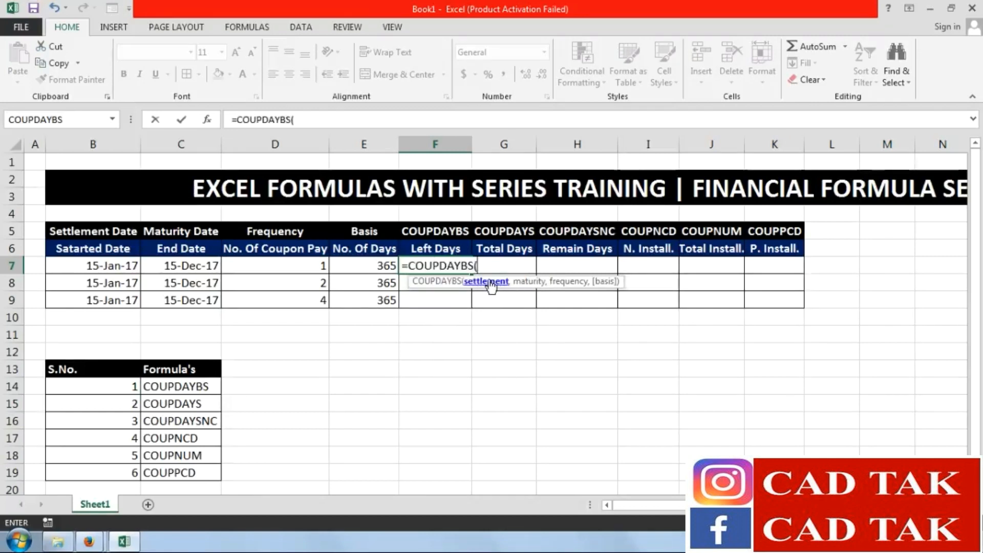
left_click(95, 269)
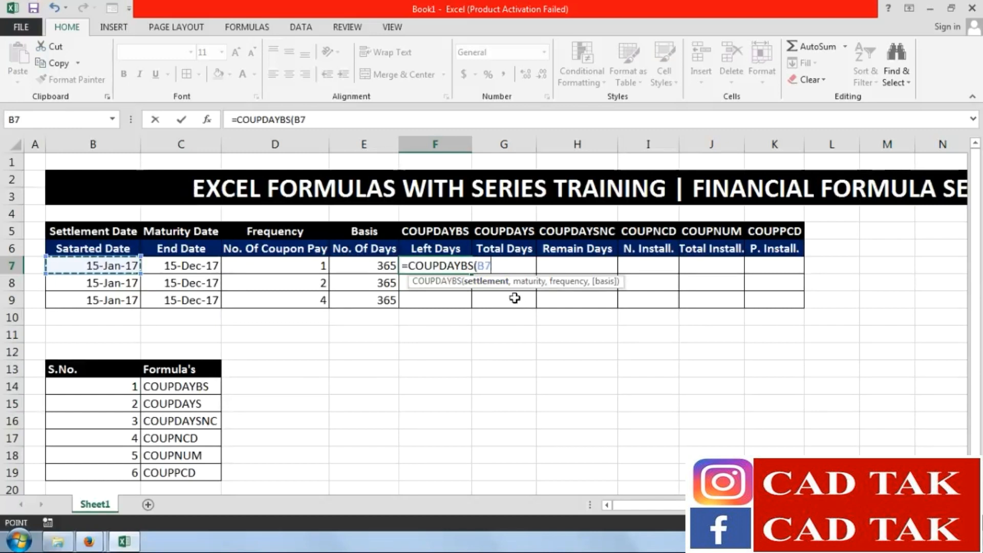
type(",")
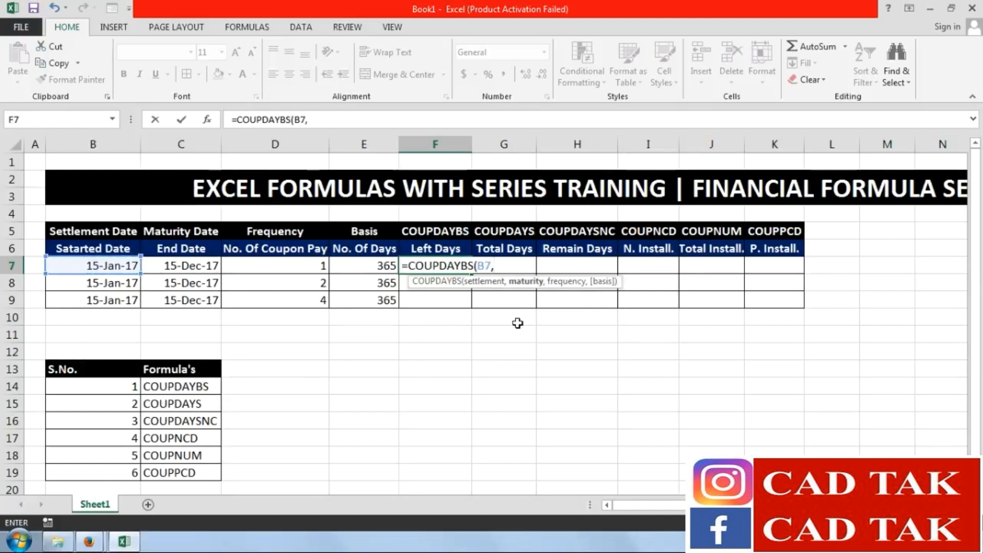
left_click(181, 266)
type(",")
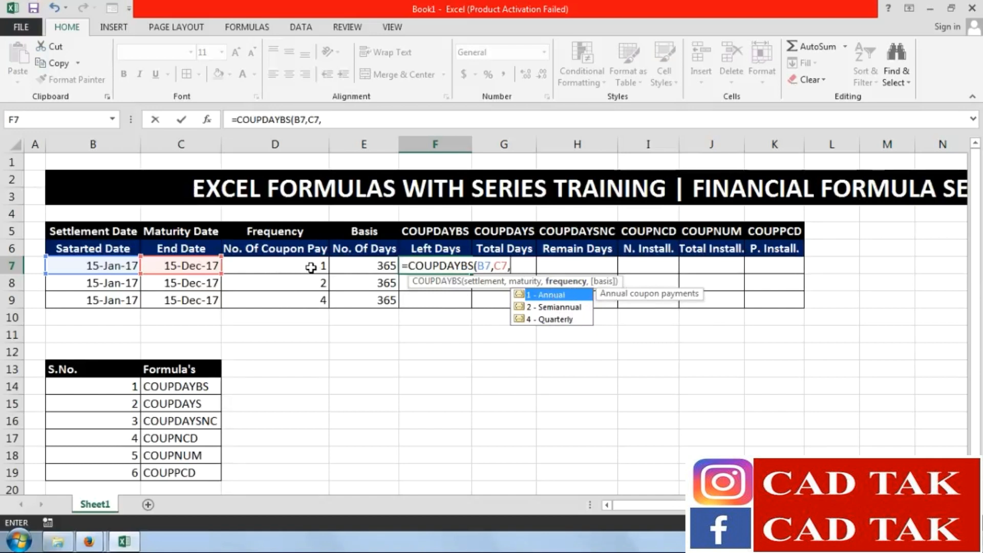
type("1,")
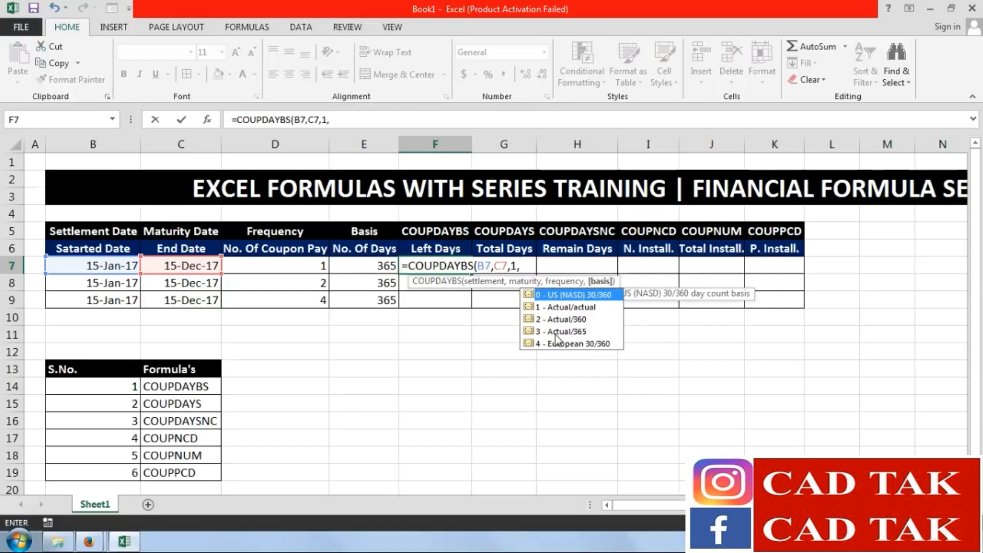
type("3")
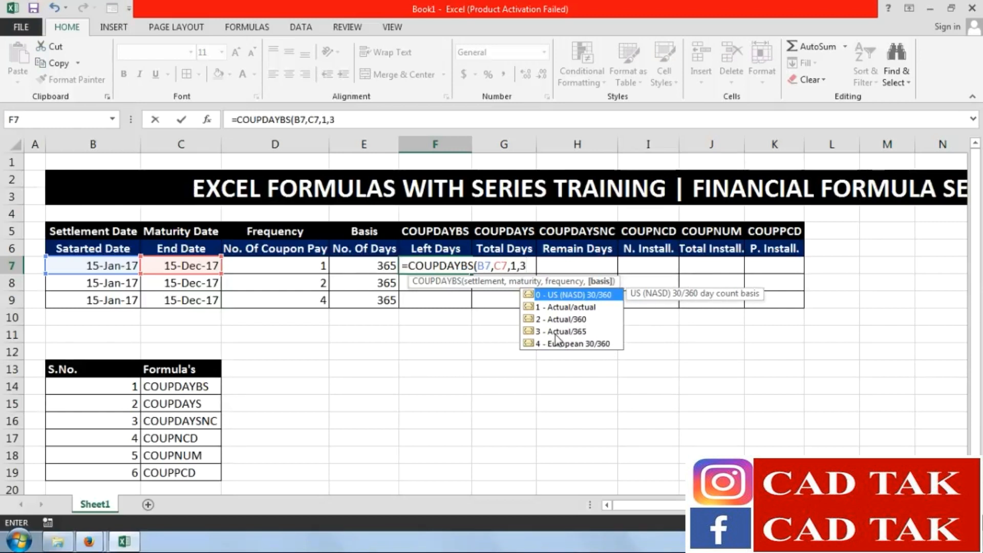
type(")")
key("Return")
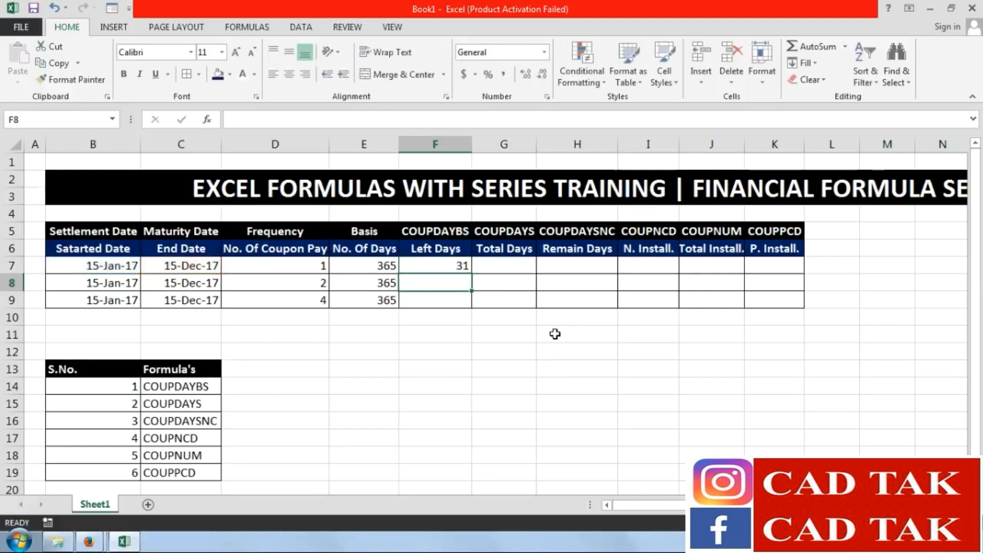
left_click(463, 268)
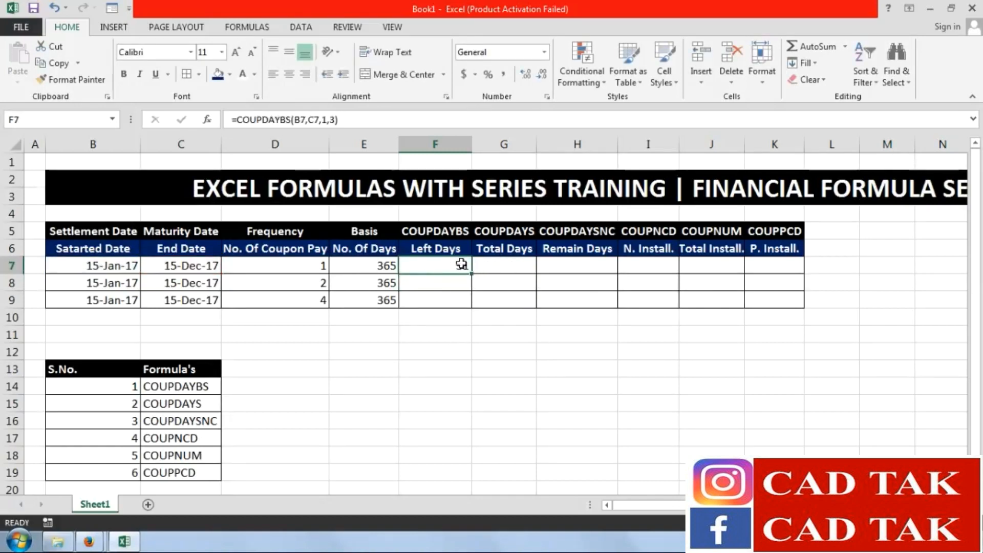
Calculate the left days in F8 with the formula =COUPDAYBS(B8,C8,1,3), using annual frequency and the Actual/365 basis
left_click(440, 288)
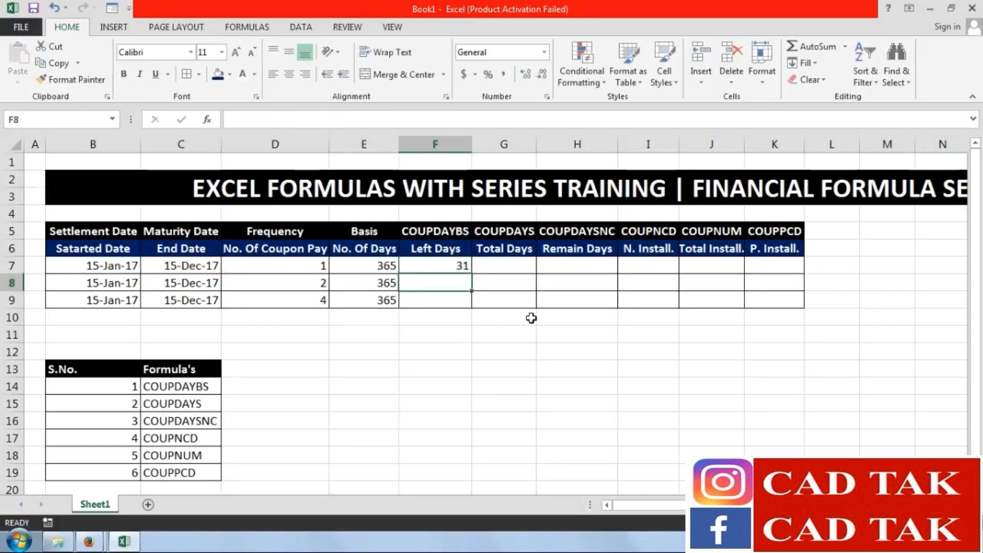
type("=cp")
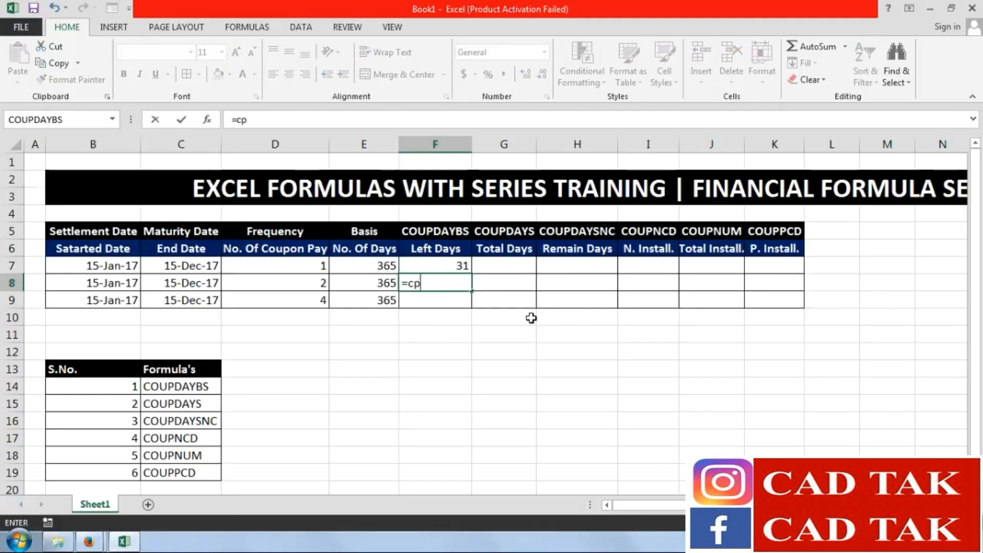
key("BackSpace")
type("o")
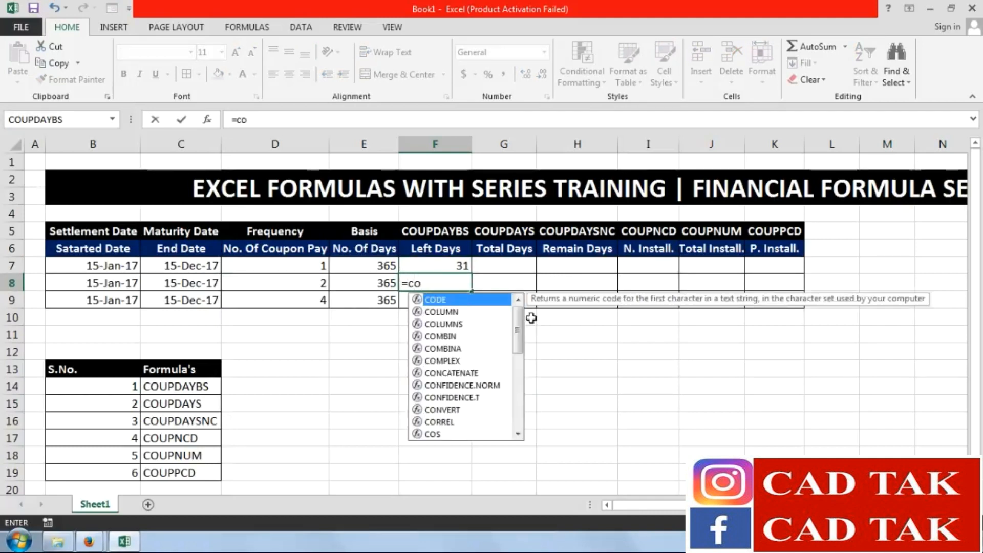
type("up")
key("Tab")
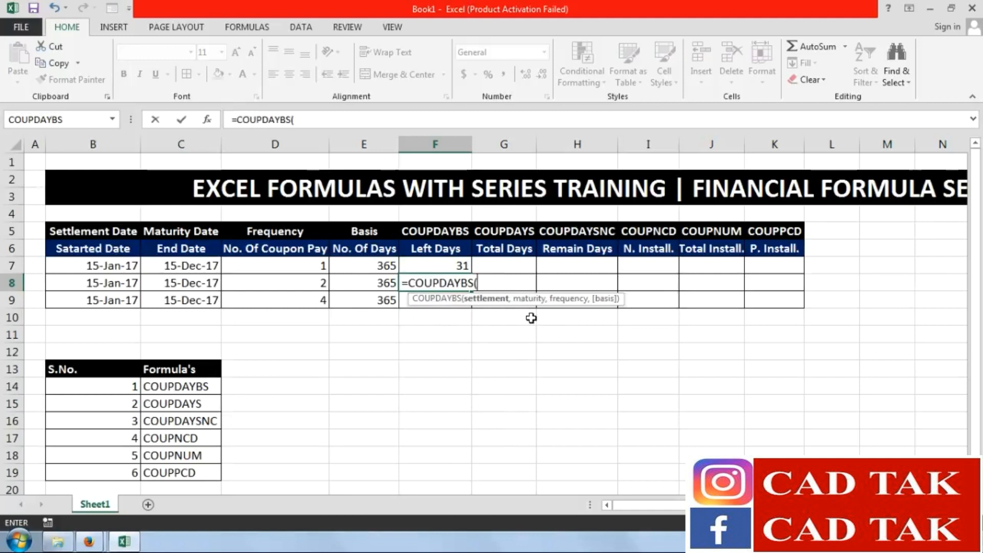
left_click(126, 281)
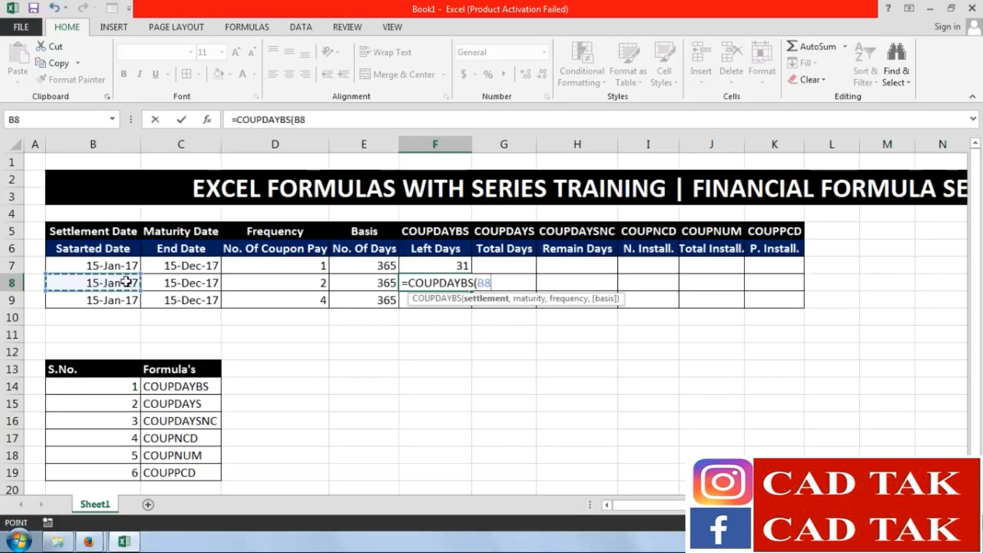
type(",")
left_click(175, 281)
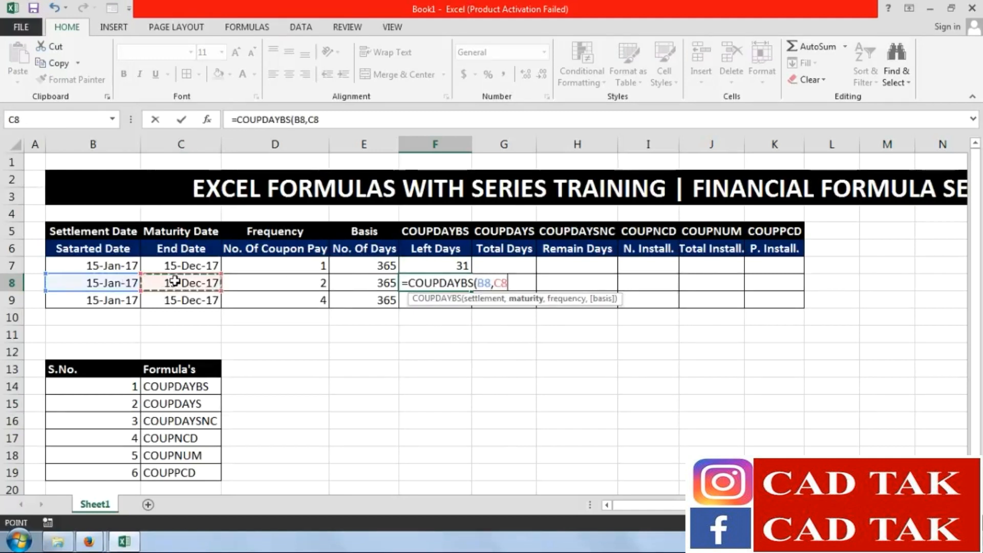
type(",")
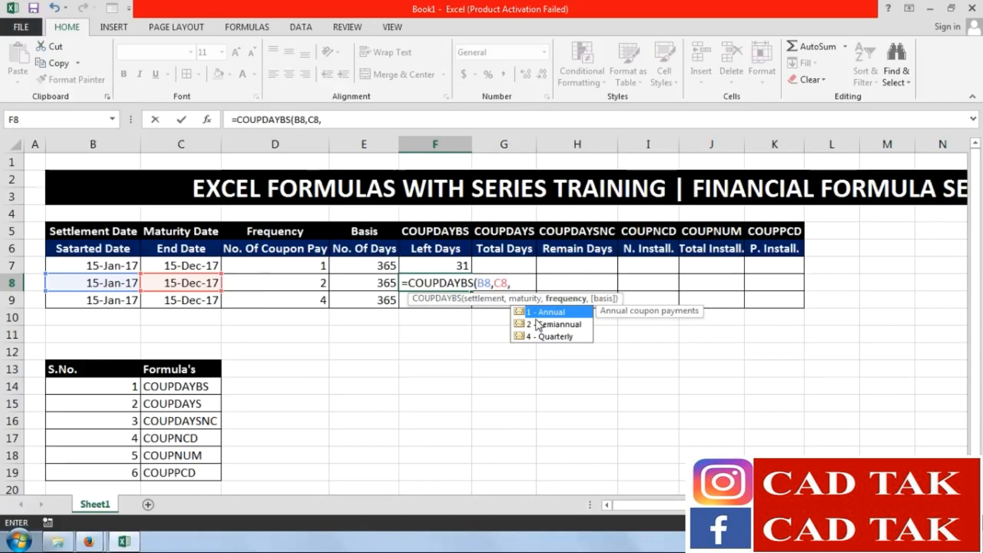
type("1,")
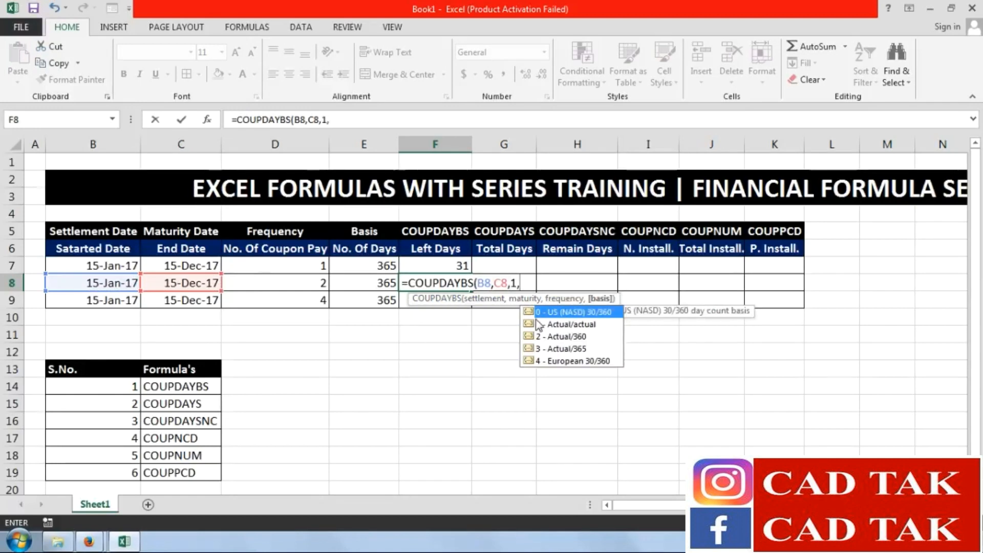
type("3")
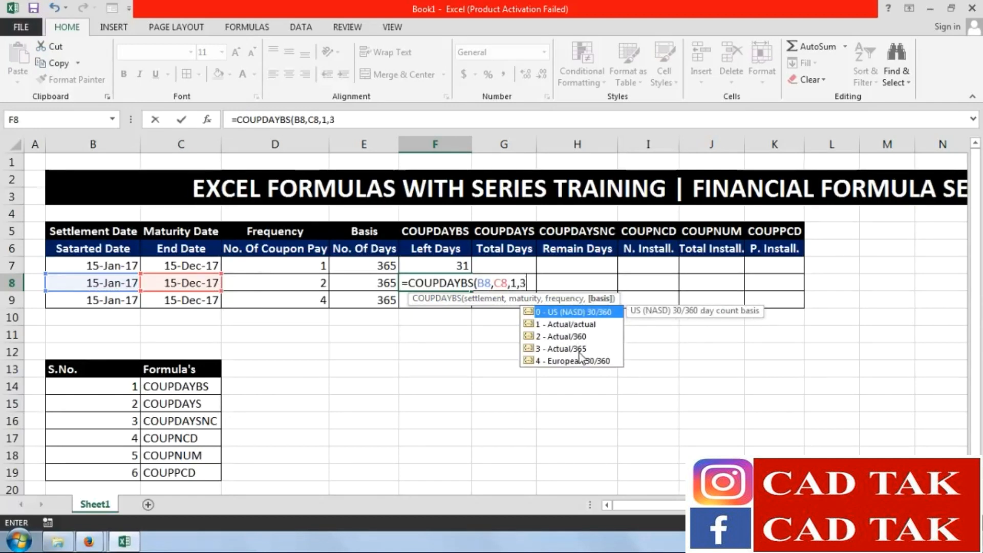
type(")")
key("Return")
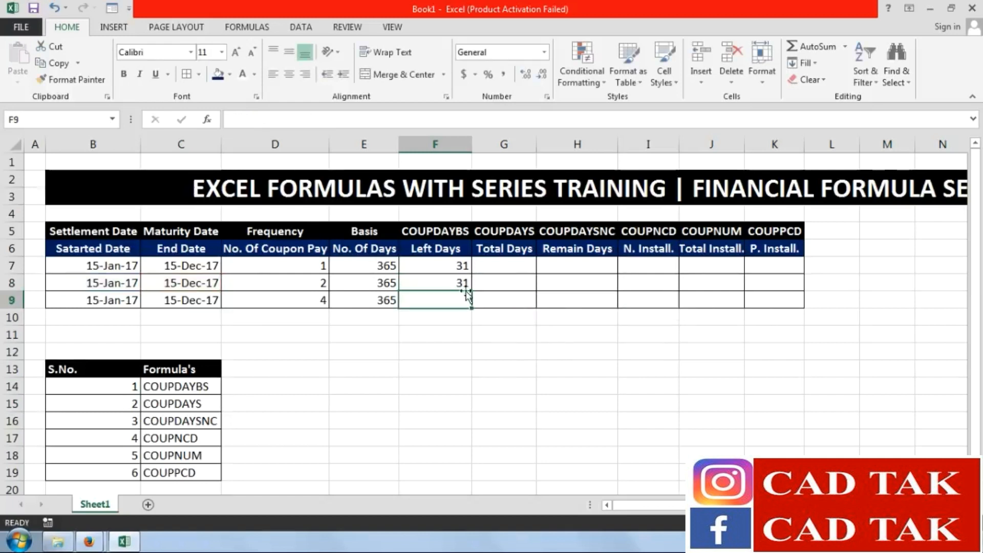
Fill the COUPDAYBS formula down the Left Days column through F9
left_click_drag(455, 267, 471, 302)
left_click(463, 386)
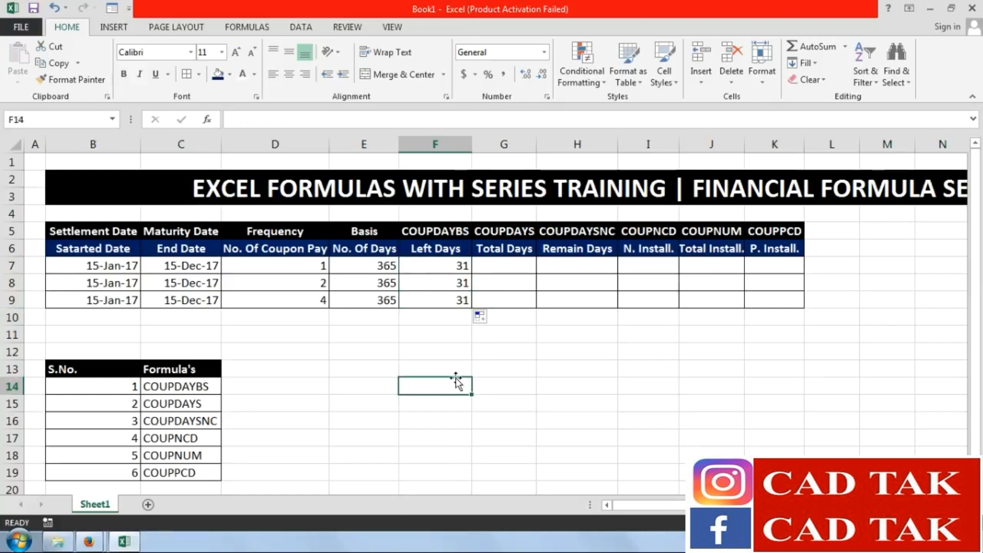
left_click(558, 353)
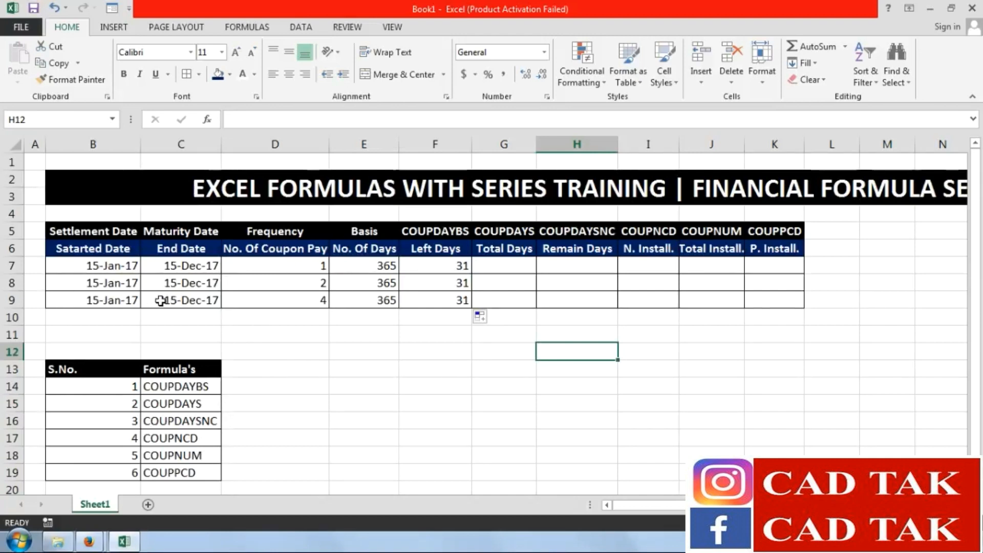
left_click(380, 365)
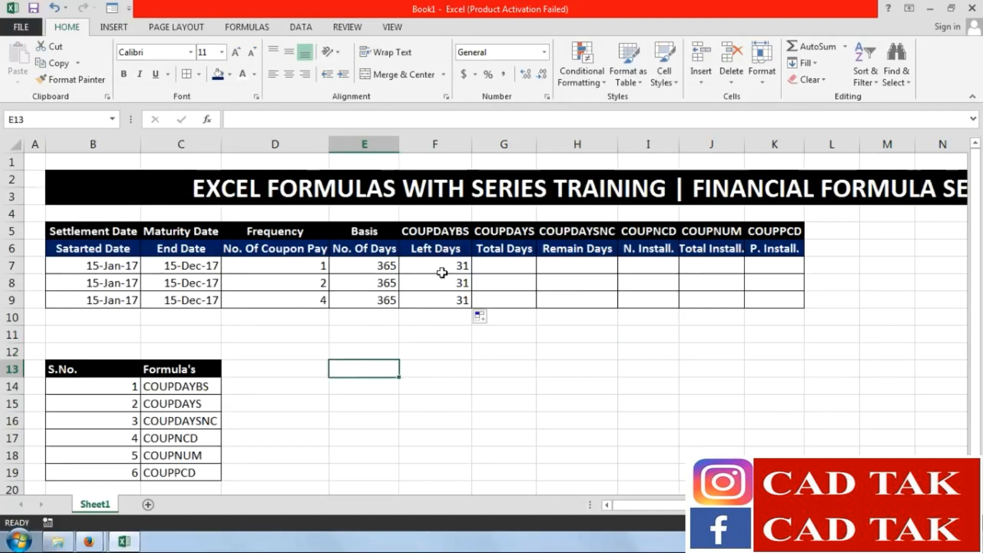
Enter the check values 16 in F11 and 15 in F12, below the Left Days column
left_click(437, 341)
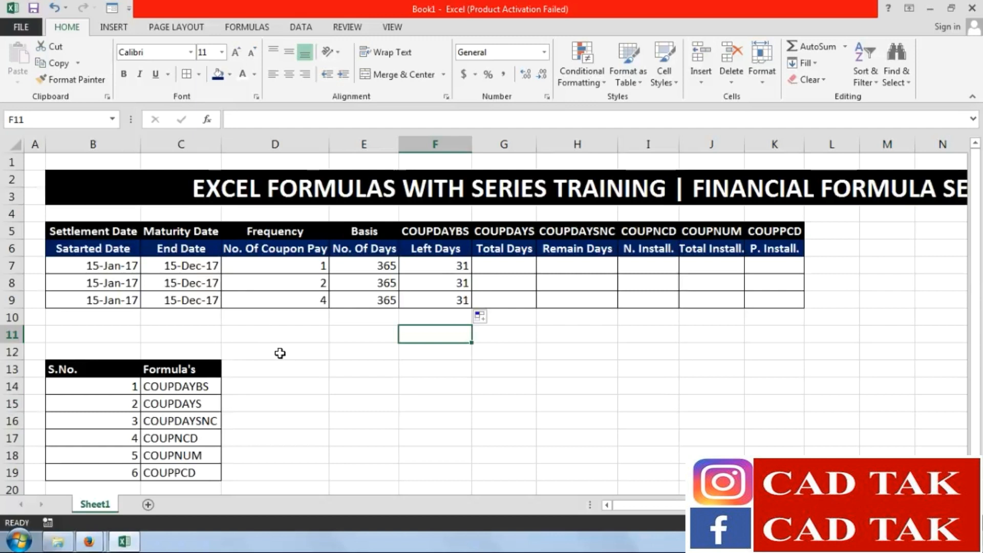
type("31")
key("Return")
key("Up")
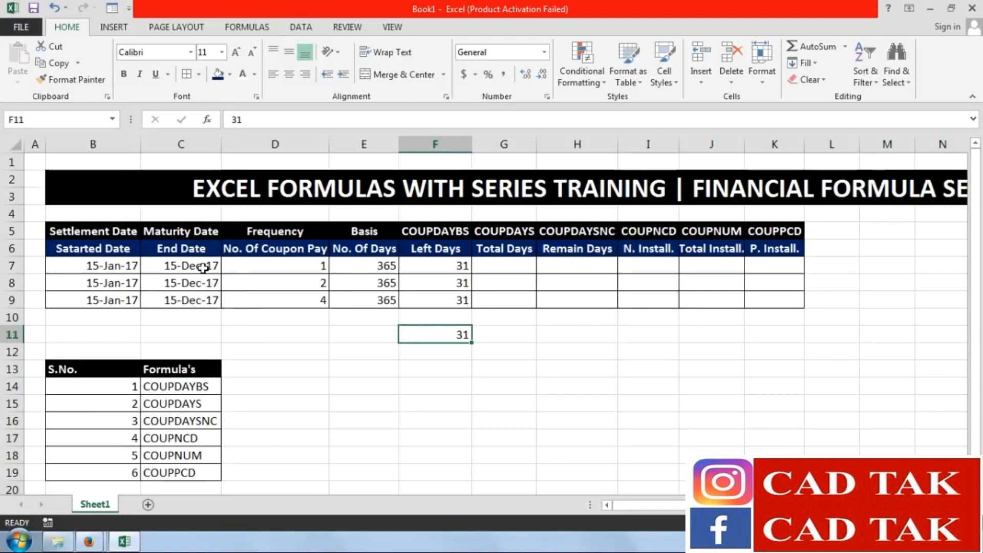
type("16")
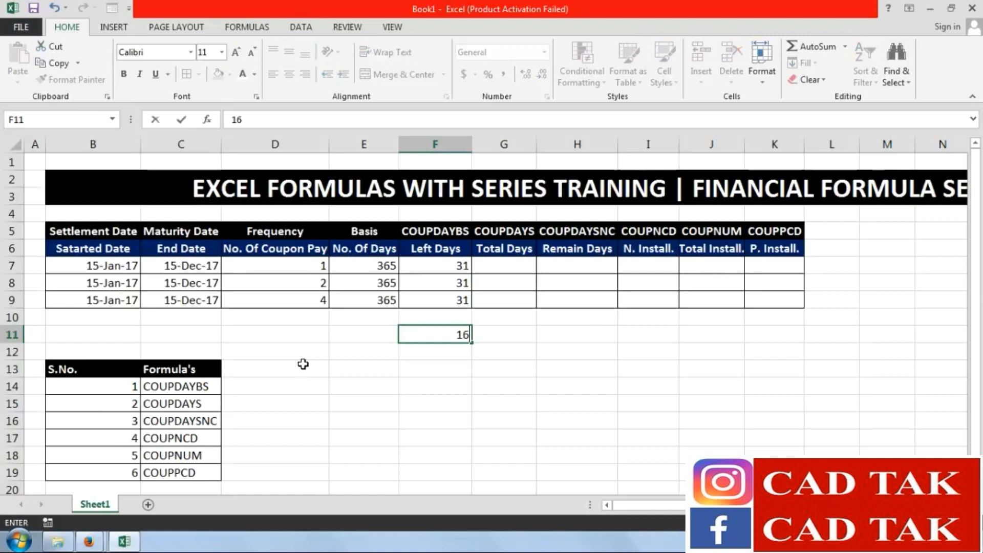
key("Return")
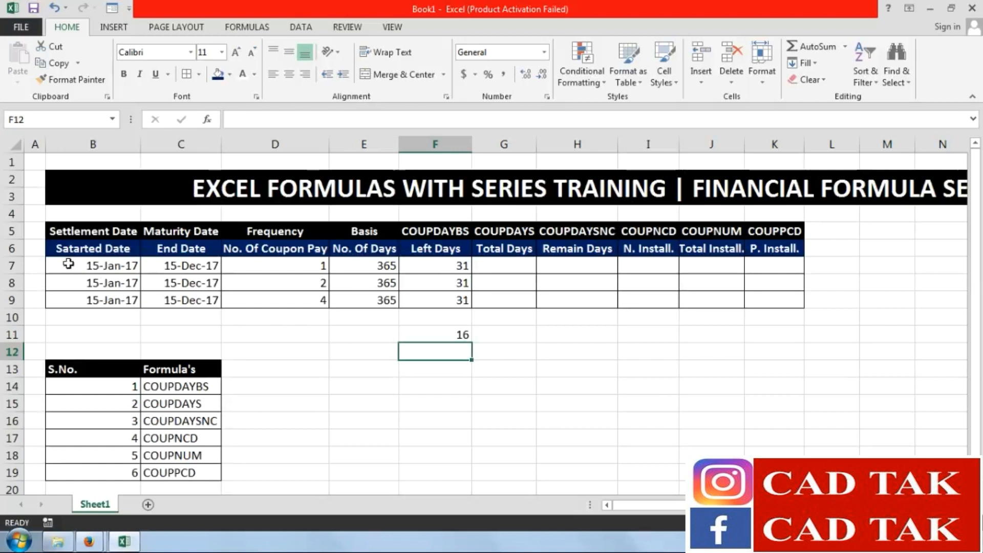
type("15")
key("Return")
Add the two check values in F13 with the formula =F11+F12
type("=")
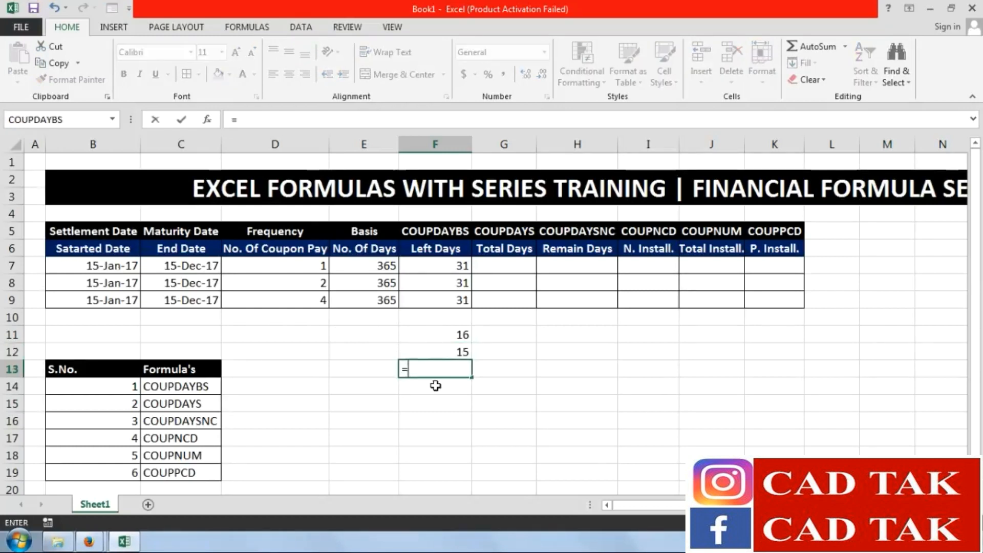
left_click(437, 336)
type("+")
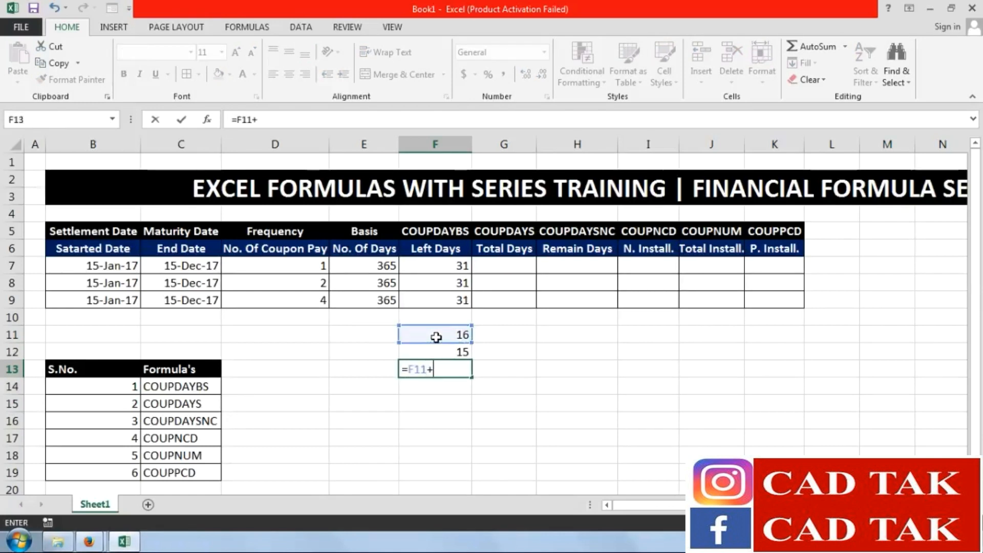
left_click(440, 351)
key("Return")
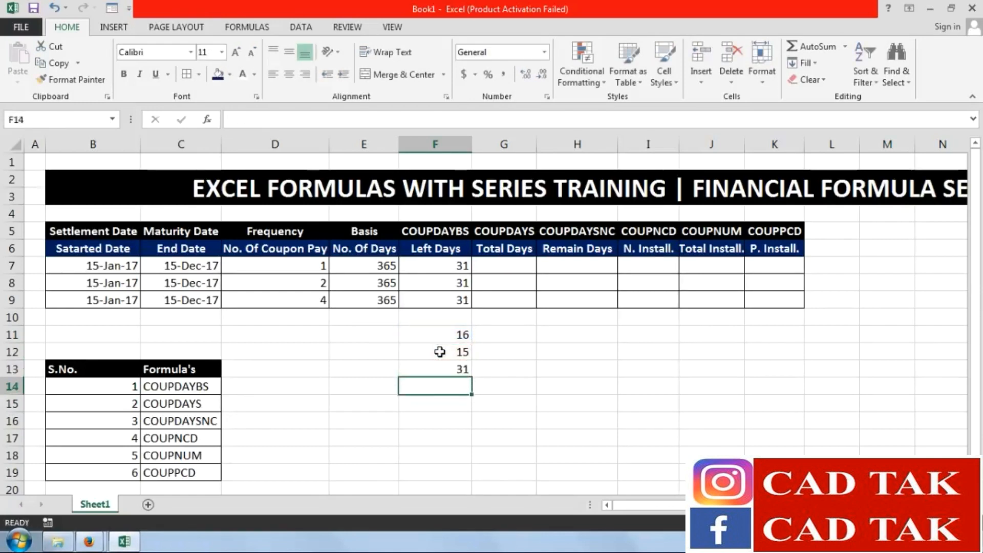
left_click(450, 368)
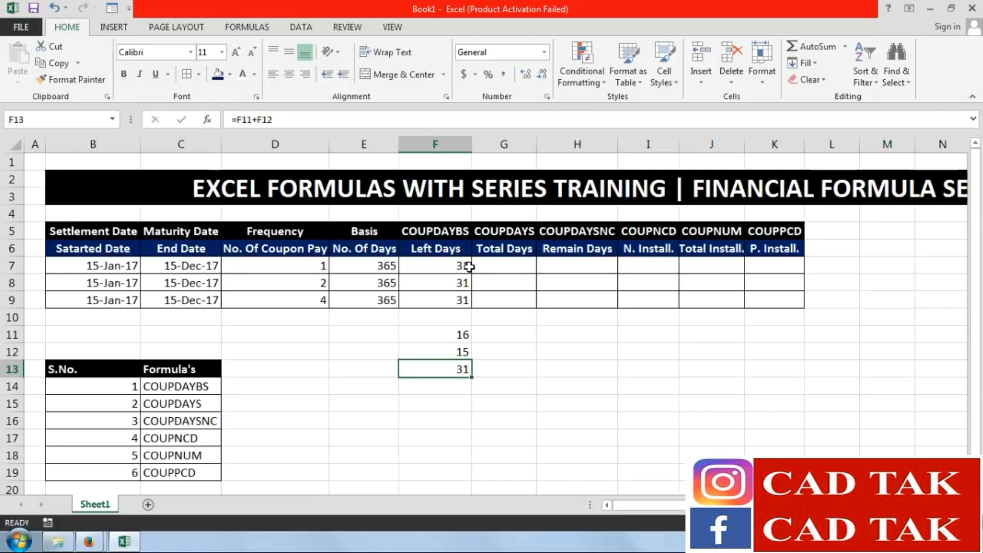
Change the maturity date in C7 to 12/14/2017
left_click(183, 266)
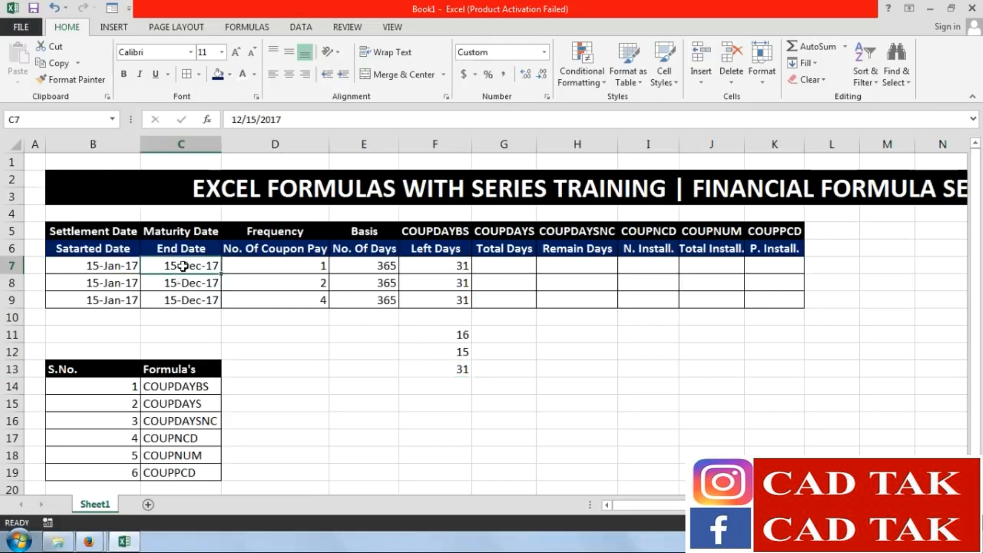
double_click(183, 266)
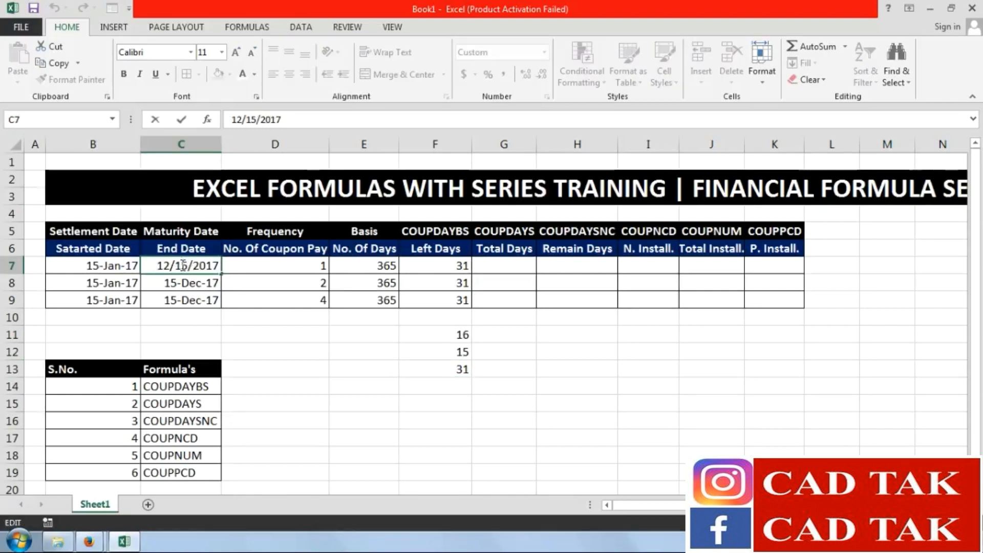
key("BackSpace")
type("4")
key("Return")
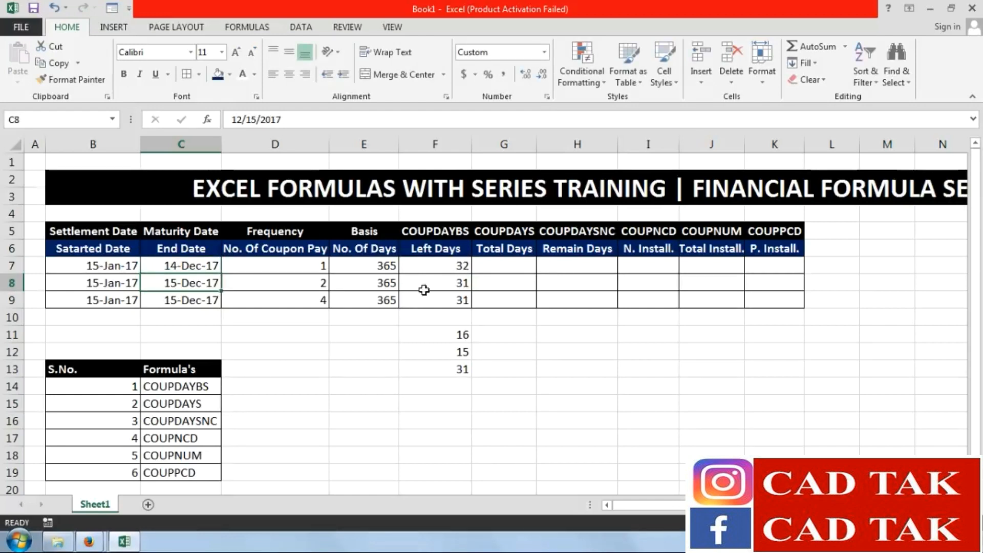
Set the check value in F11 to 17
left_click(454, 335)
type("17")
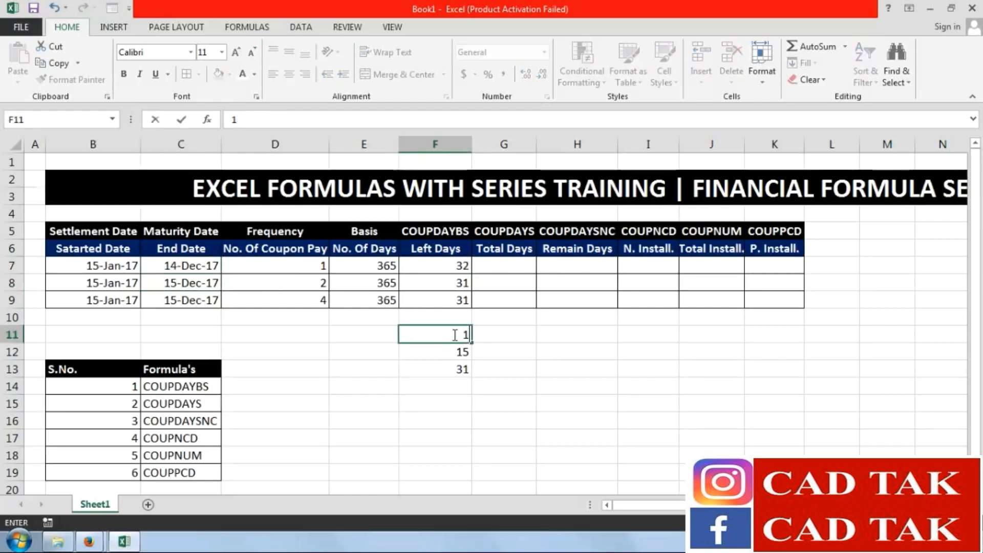
key("Return")
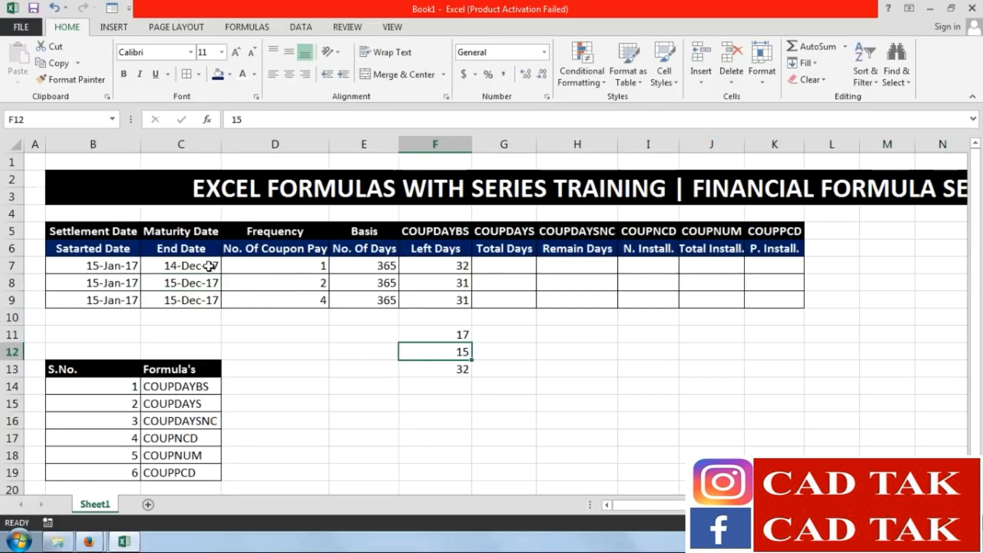
Restore the maturity date in C7 to 12/15/2017
double_click(191, 267)
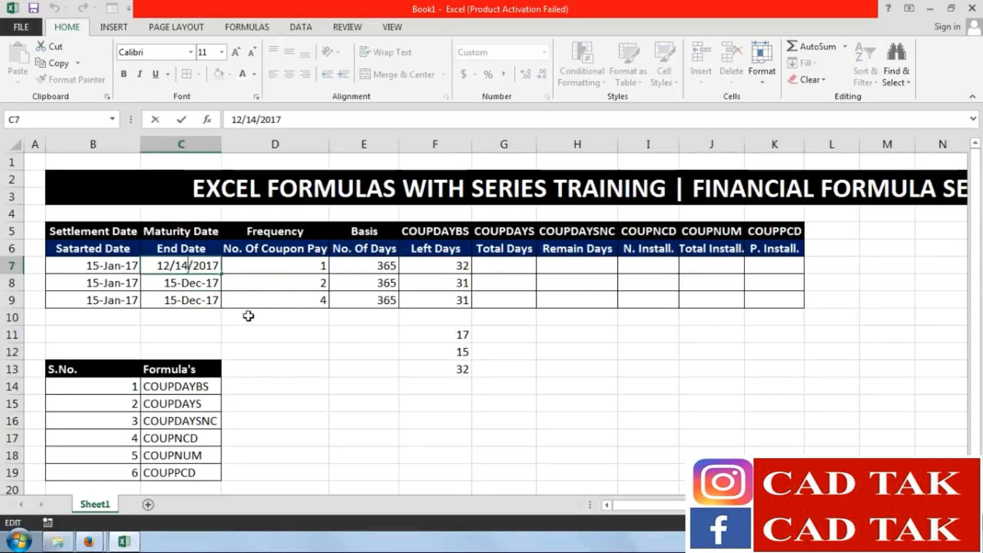
key("BackSpace")
left_click(308, 350)
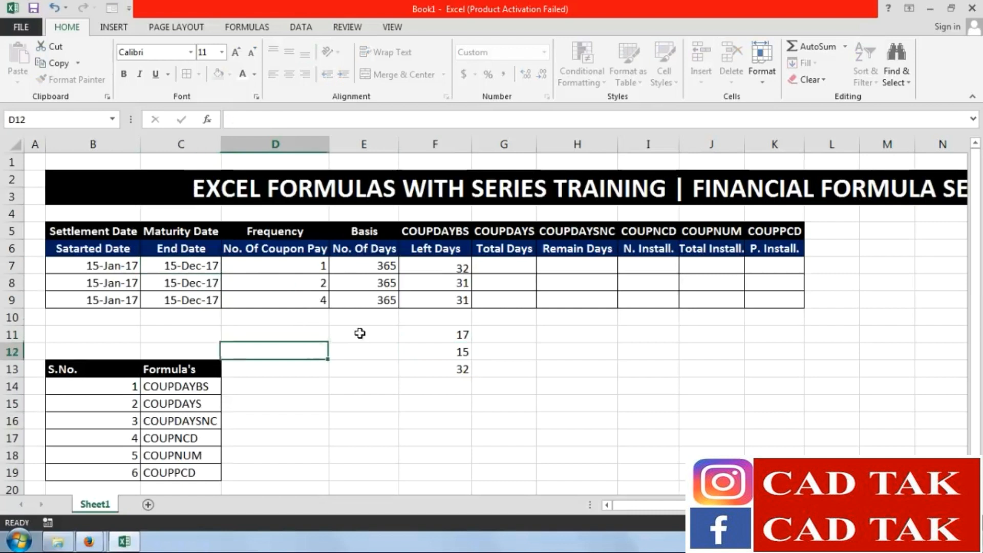
Change the month of the maturity date in C7 to November, making it 11/15/2017
left_click(198, 269)
double_click(187, 267)
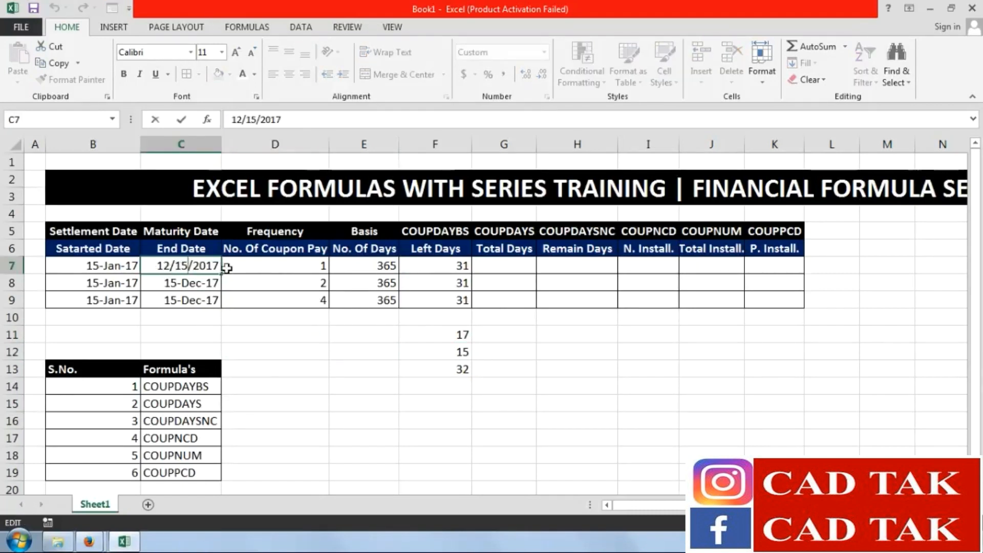
left_click(241, 320)
left_click(182, 267)
double_click(183, 265)
key("BackSpace")
type("1")
key("Return")
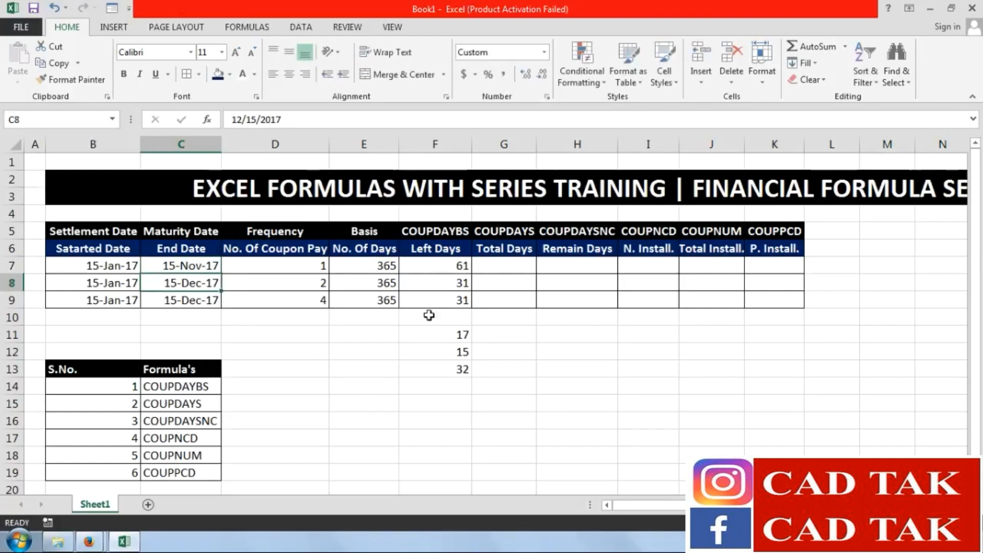
Set the check value in F11 to 31 and enter 15 in F10 above it
left_click(425, 407)
left_click(462, 336)
type("31")
key("Return")
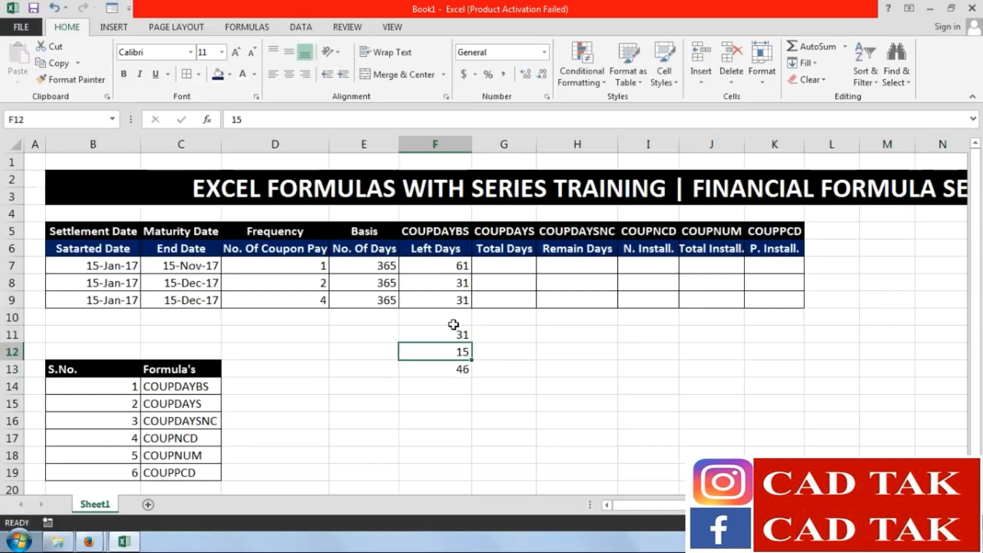
left_click(452, 320)
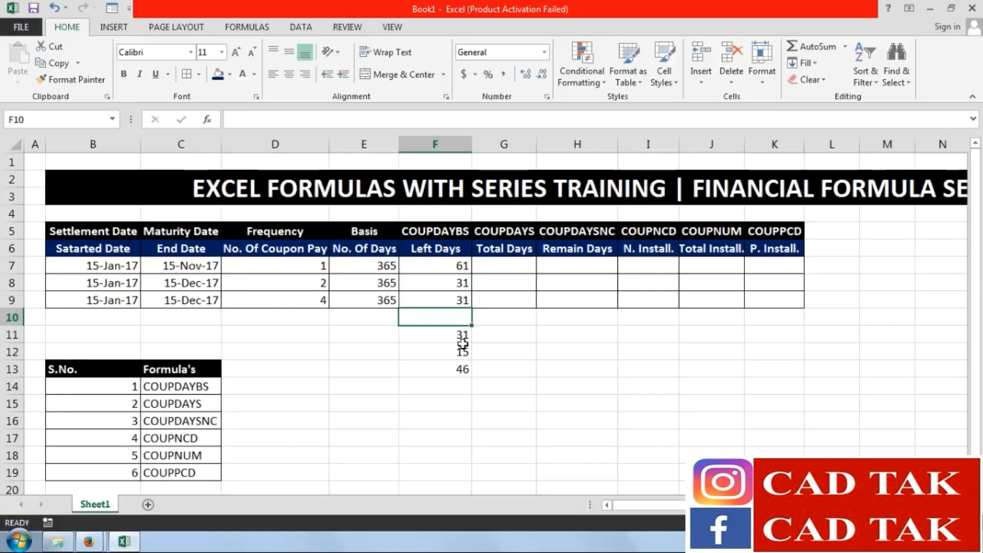
type("15")
key("Return")
Replace the sum in F13 with the formula =F10+F11+F12 to add all three check values
left_click(450, 377)
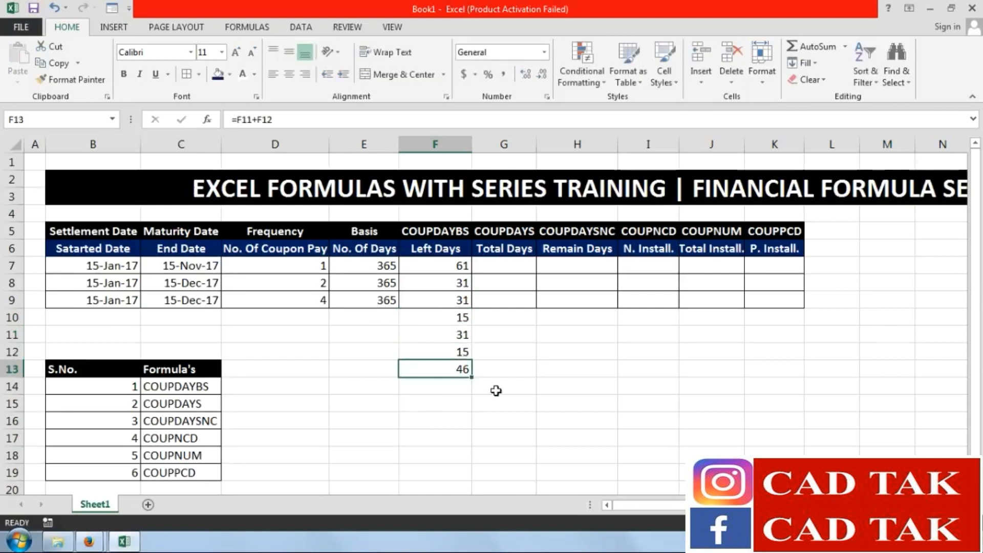
type("=")
left_click(452, 318)
type("+")
left_click(459, 333)
type("+")
left_click(454, 353)
key("Return")
left_click(454, 368)
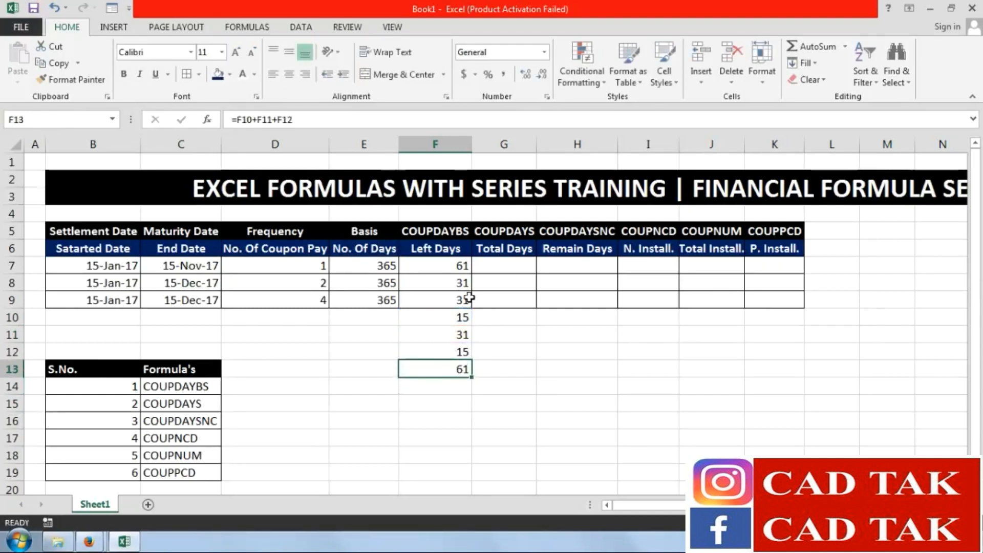
Change the month of the maturity date in C7 back to December, making it 12/15/2017
double_click(191, 266)
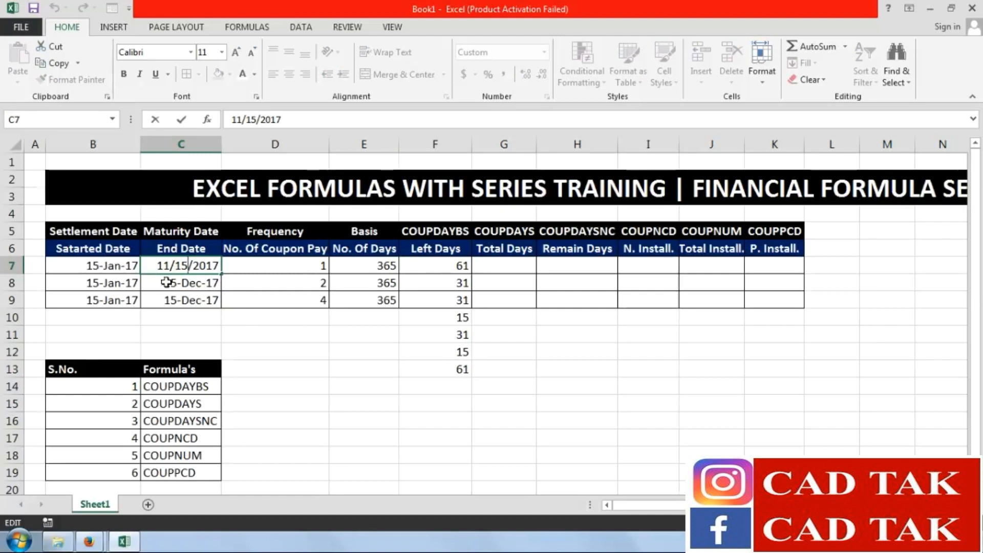
key("Left")
key("Left")
key("BackSpace")
type("2")
key("Return")
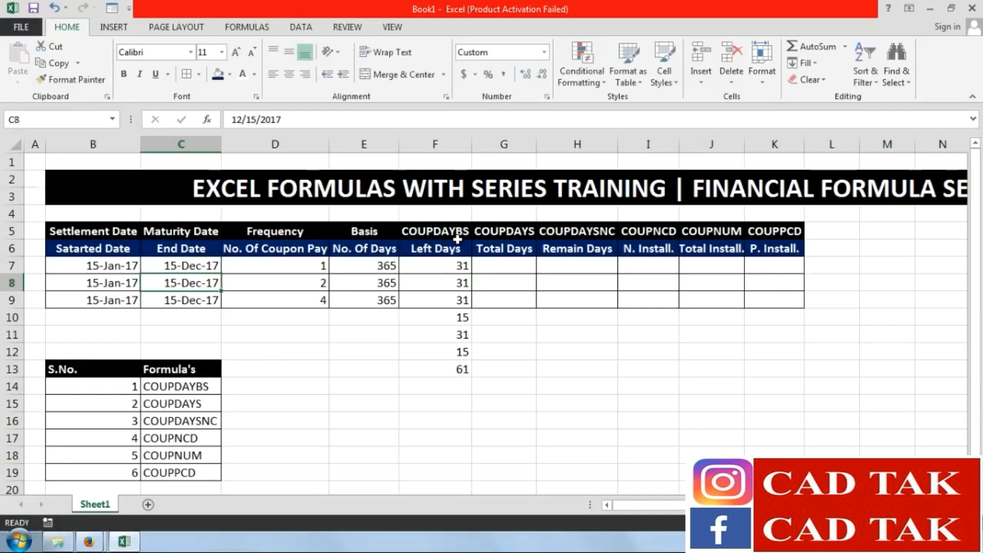
Clear the manual check values below the COUPDAYBS column in F10:F15
left_click_drag(465, 321, 454, 399)
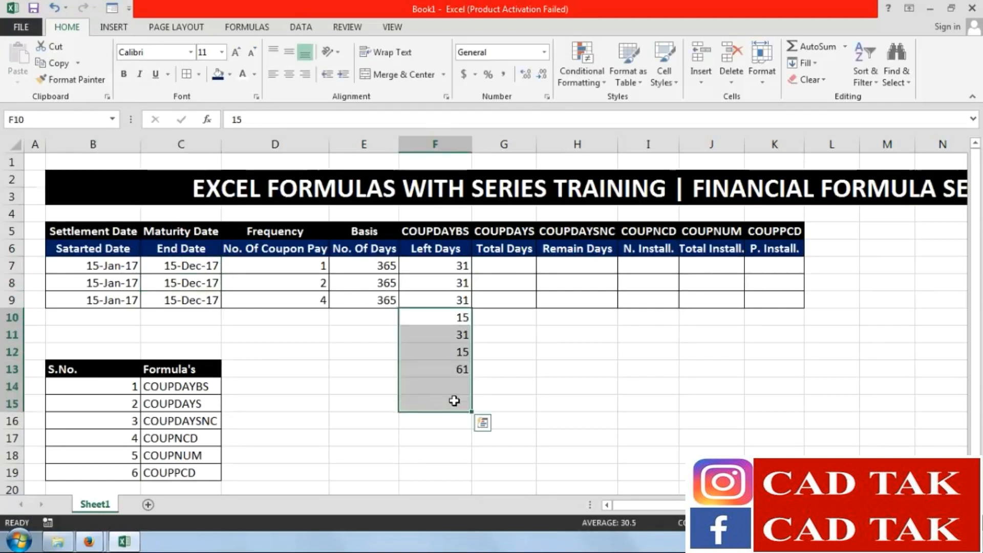
key("Delete")
left_click(445, 267)
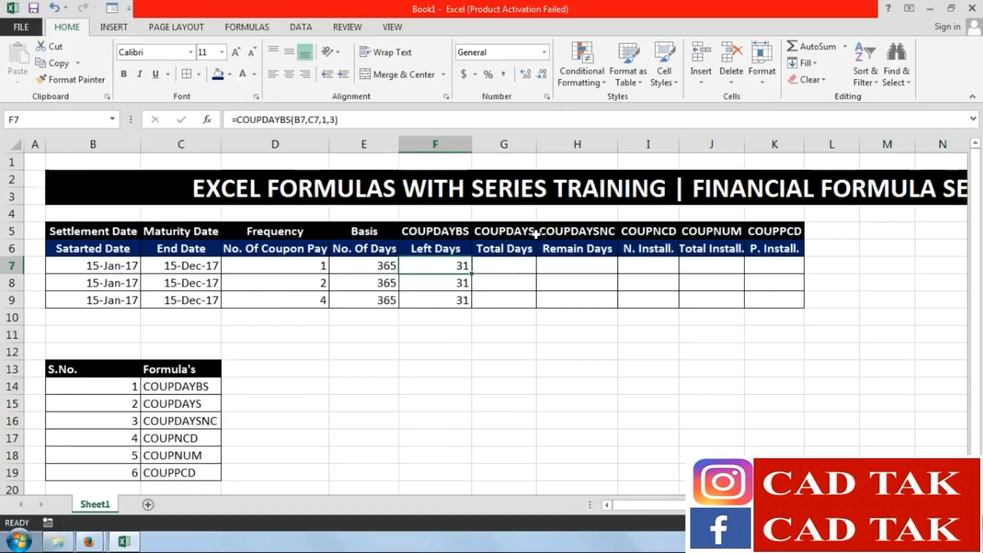
Enter =COUPDAYS(B7,C7,1,3) in G7 to get the total days for the annual coupon
left_click(520, 268)
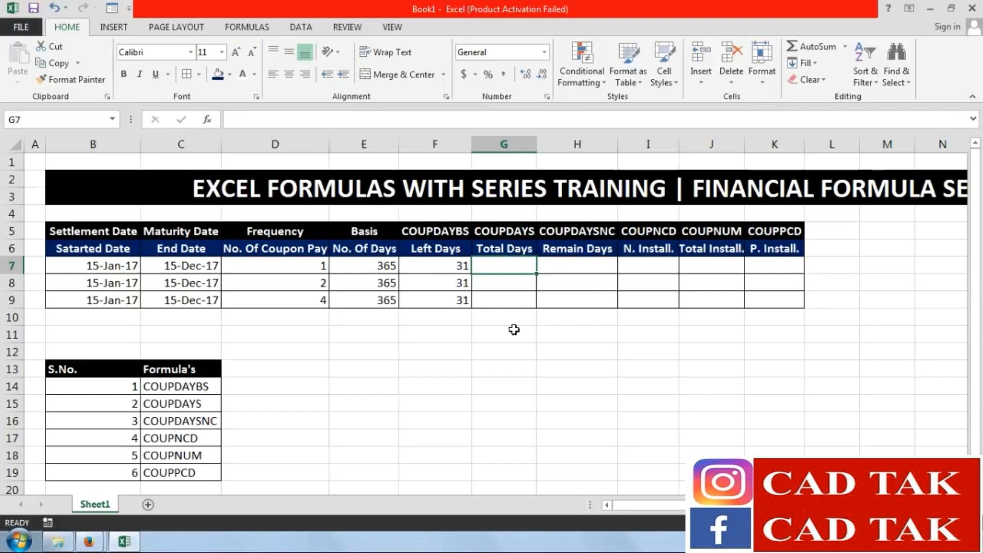
type("=")
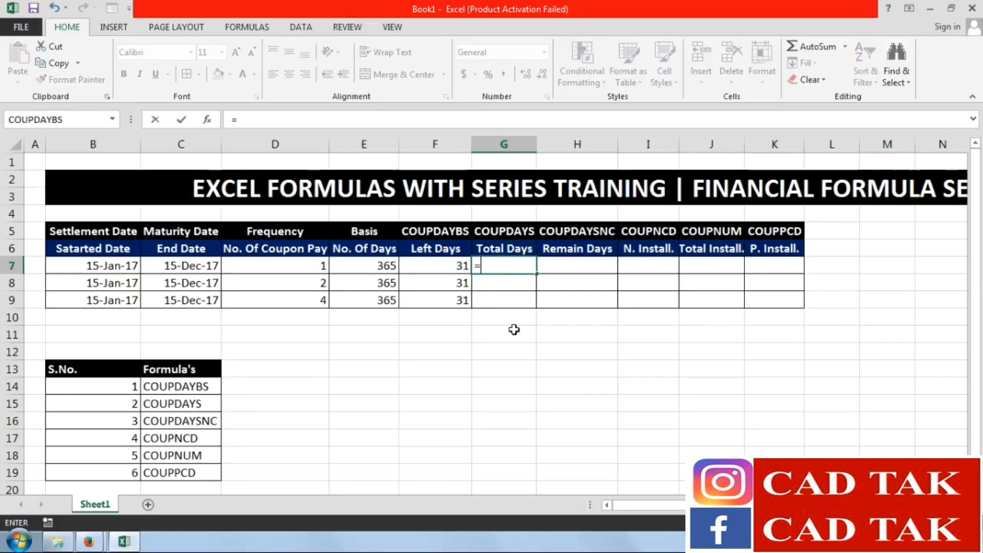
type("c")
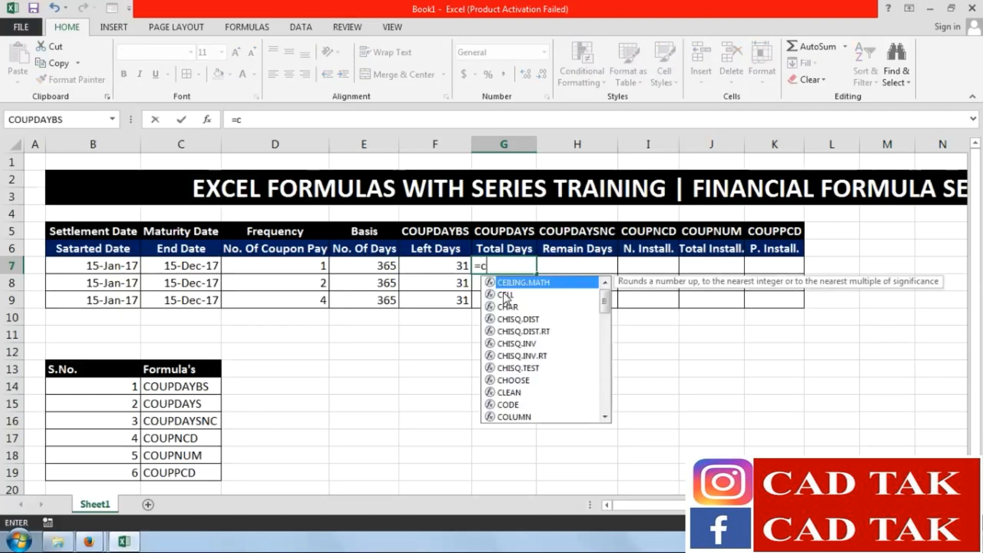
type("oup")
left_click(505, 295)
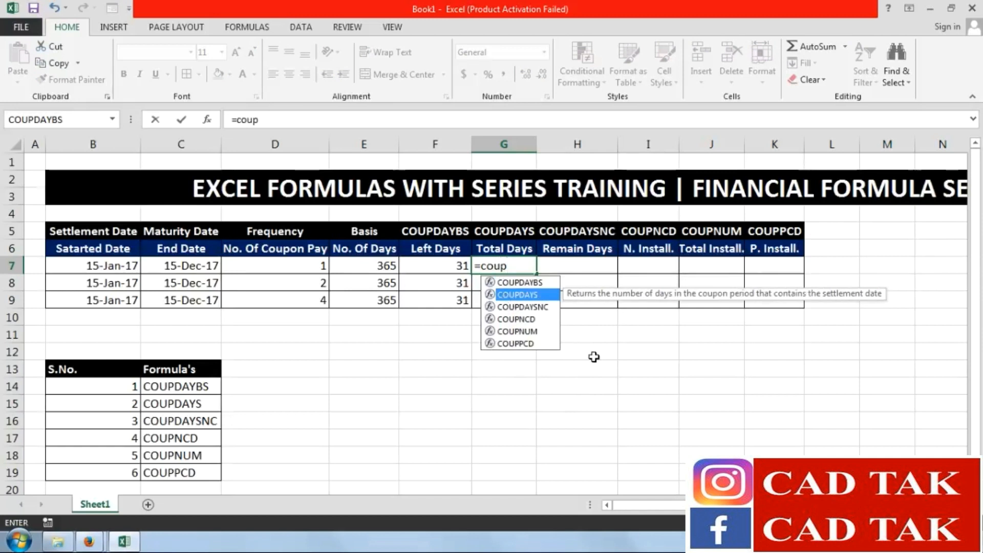
key("Tab")
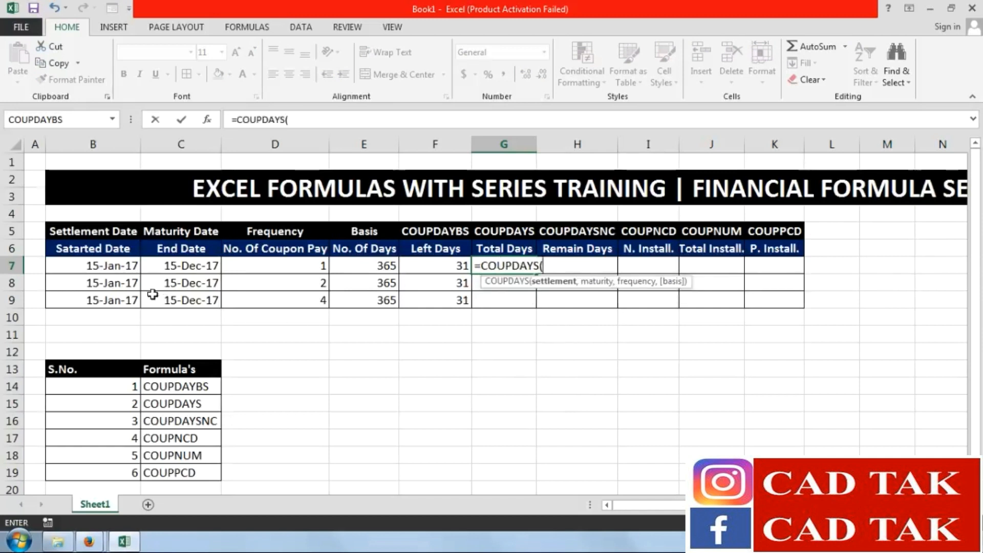
left_click(107, 270)
type(",")
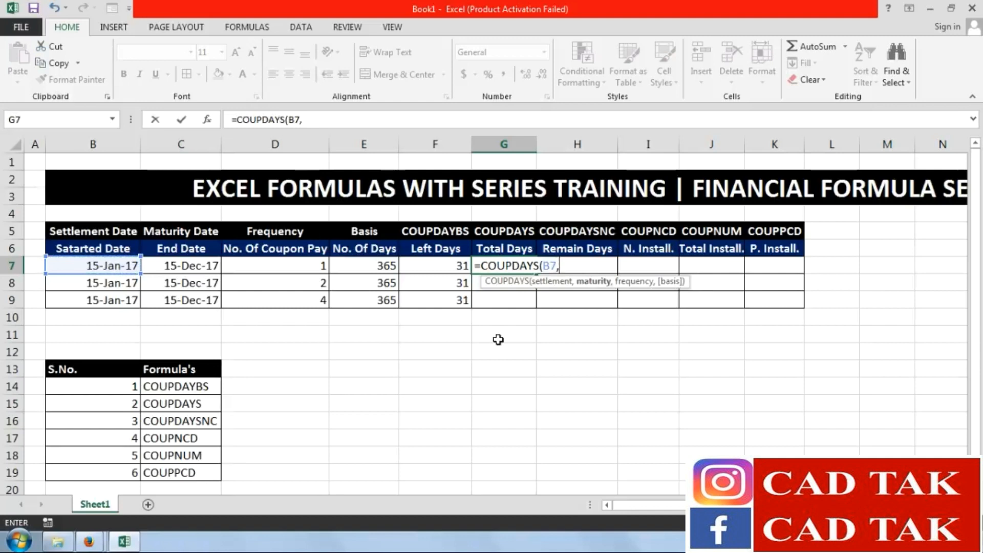
left_click(199, 265)
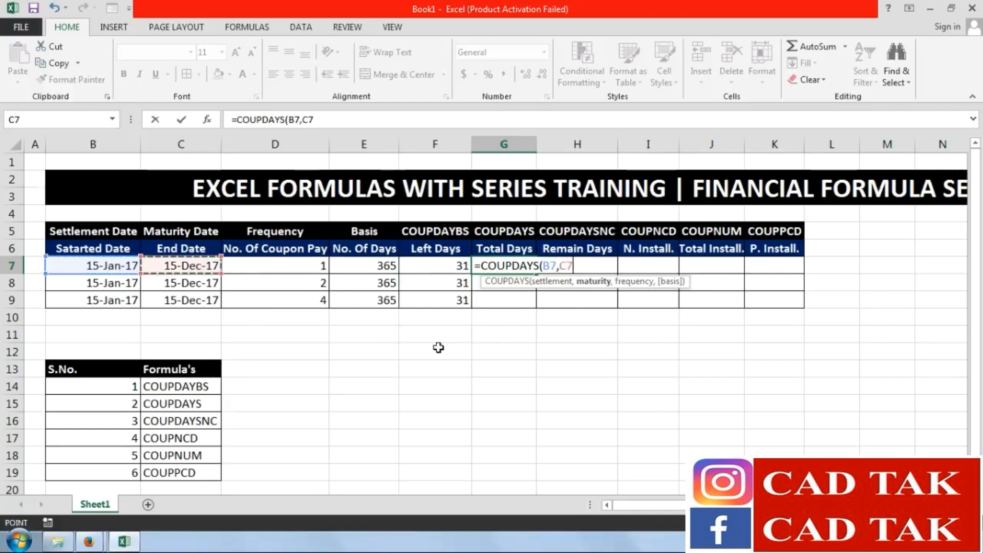
type(",")
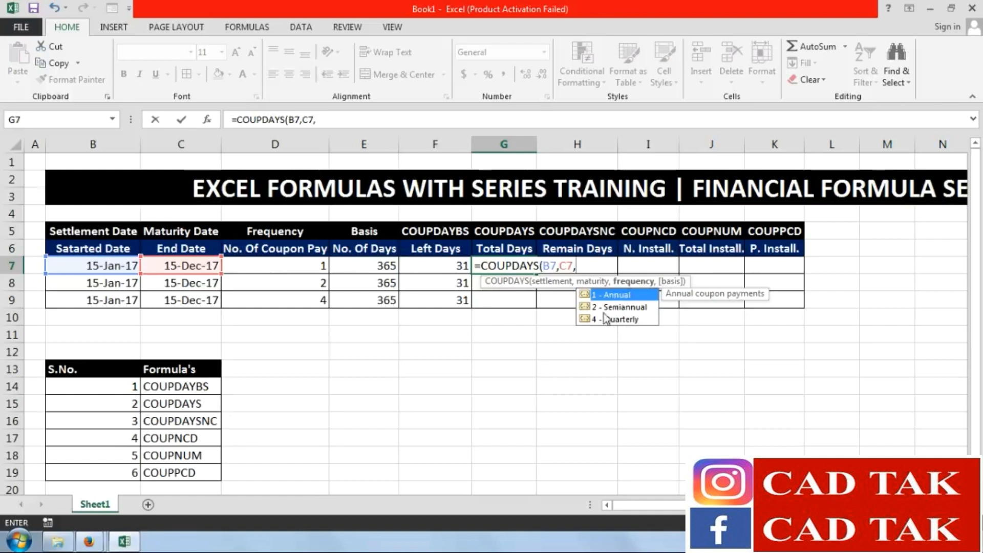
type("1,")
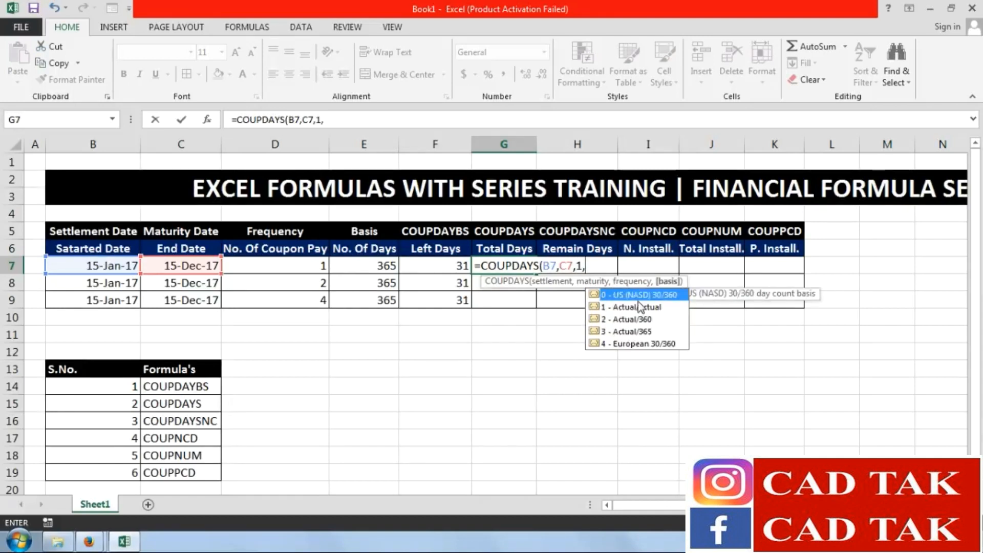
type("1)")
key("Return")
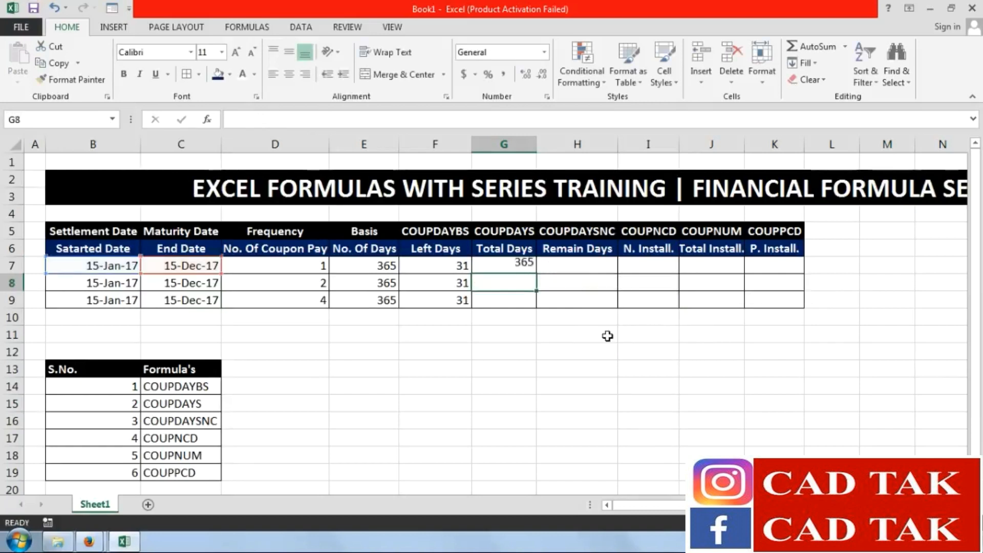
left_click(523, 265)
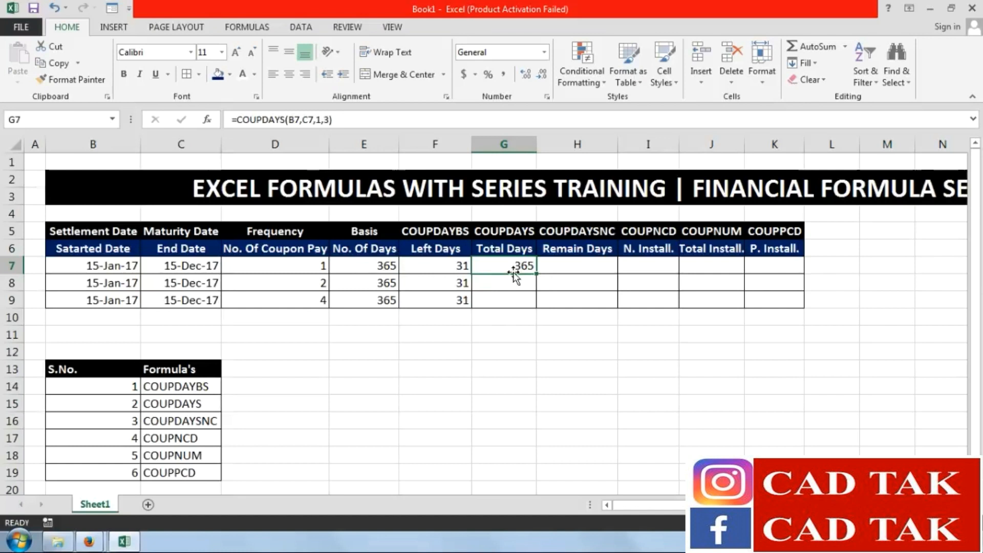
Enter =COUPDAYS(B8,C8,2,3) in G8 to get the total days for the semiannual coupon
left_click(509, 285)
type("=")
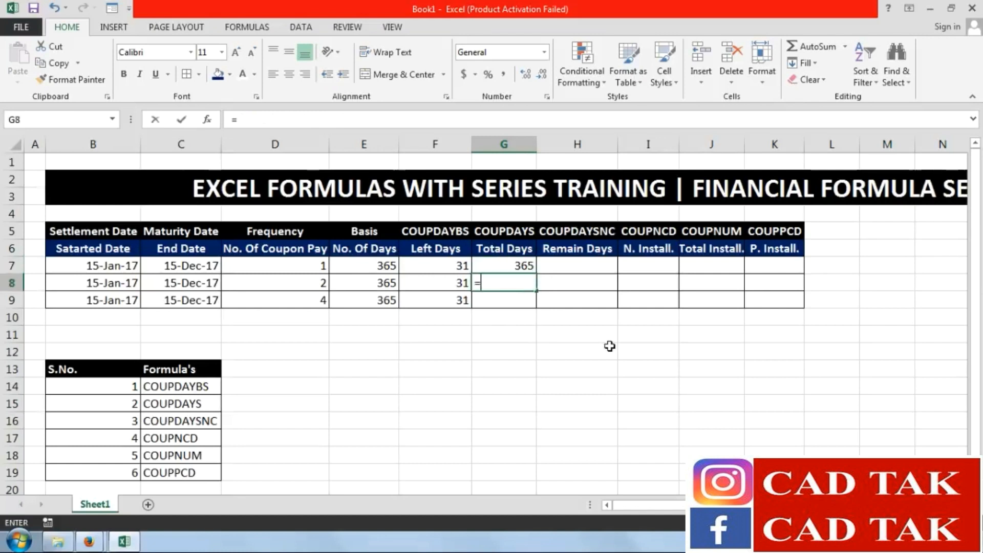
type("coup")
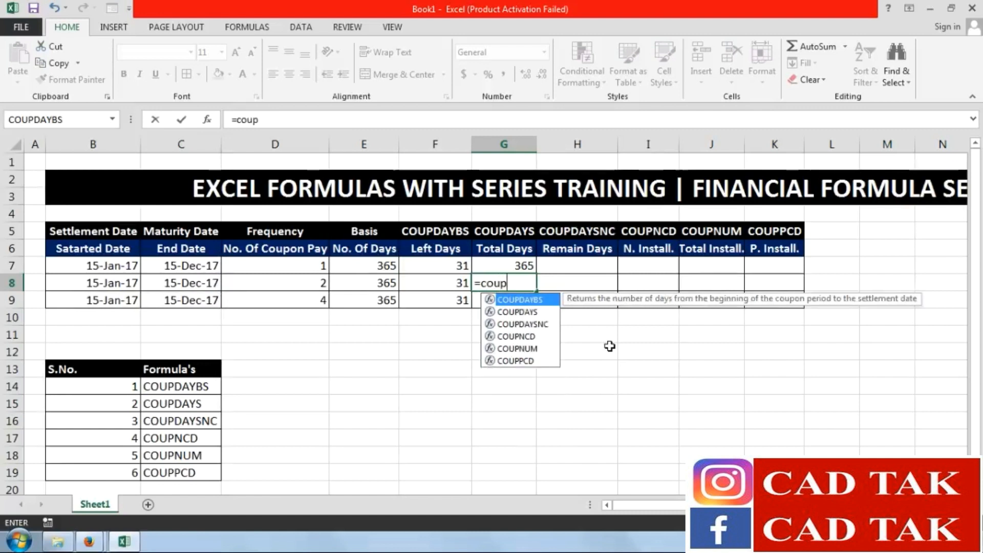
key("Down")
key("Tab")
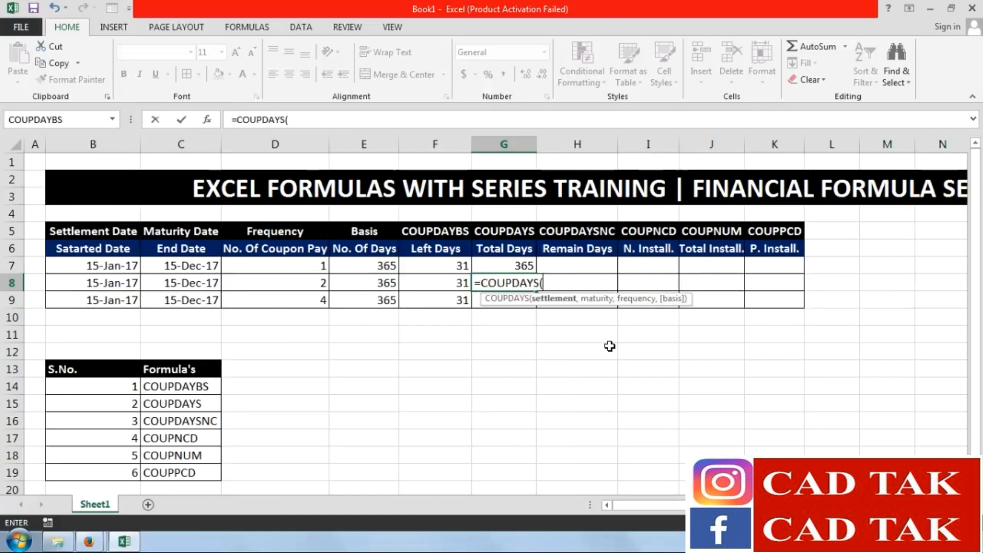
left_click(78, 285)
type(",")
left_click(212, 282)
type(",")
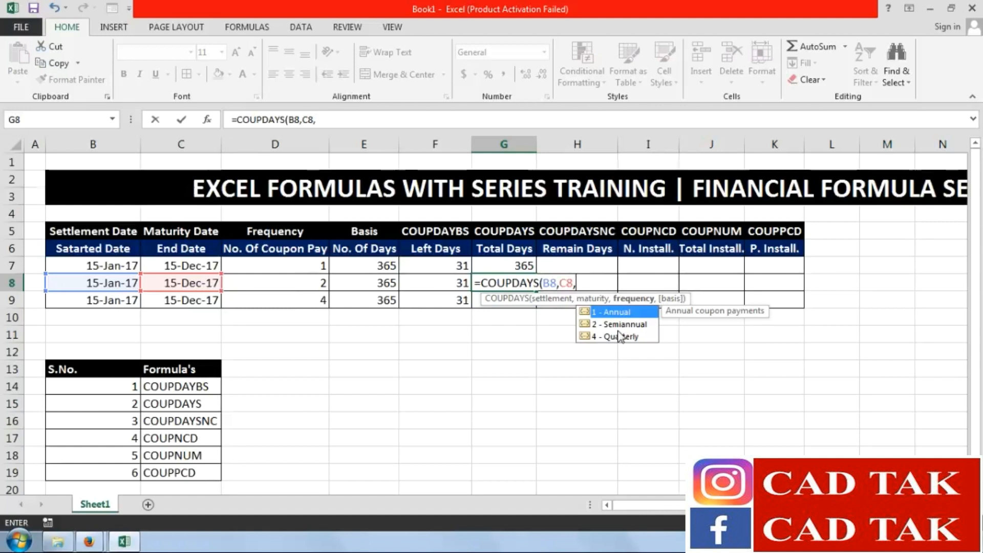
type("2,")
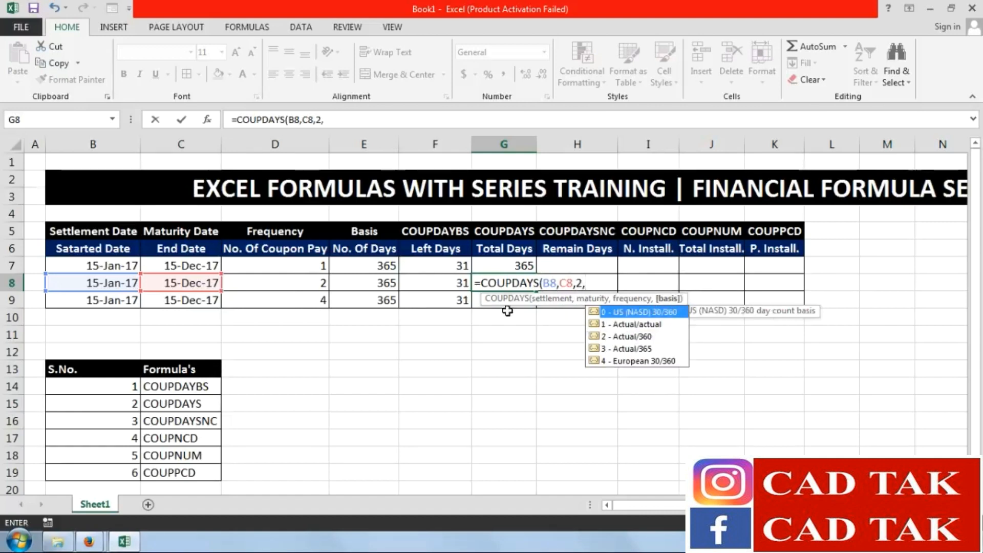
type("3")
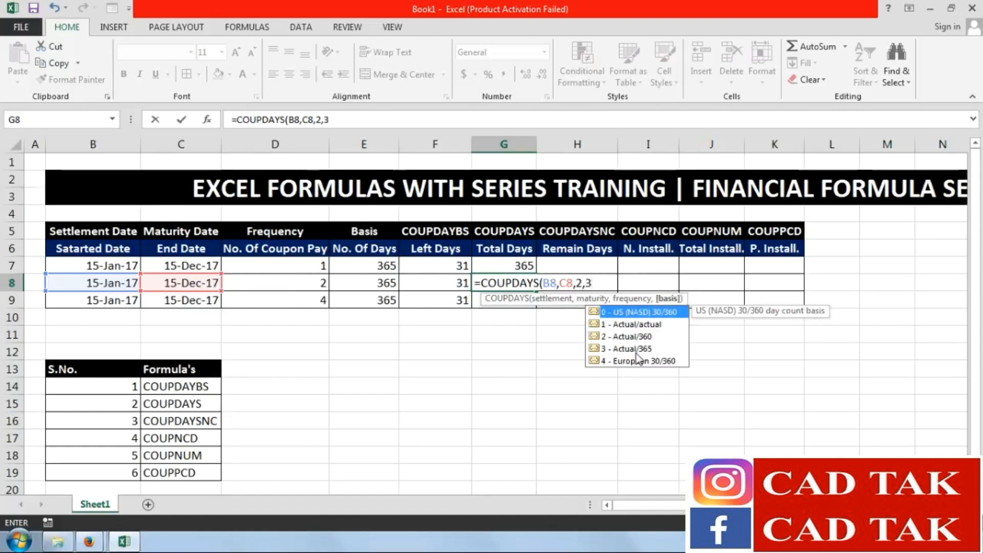
type(")")
key("Return")
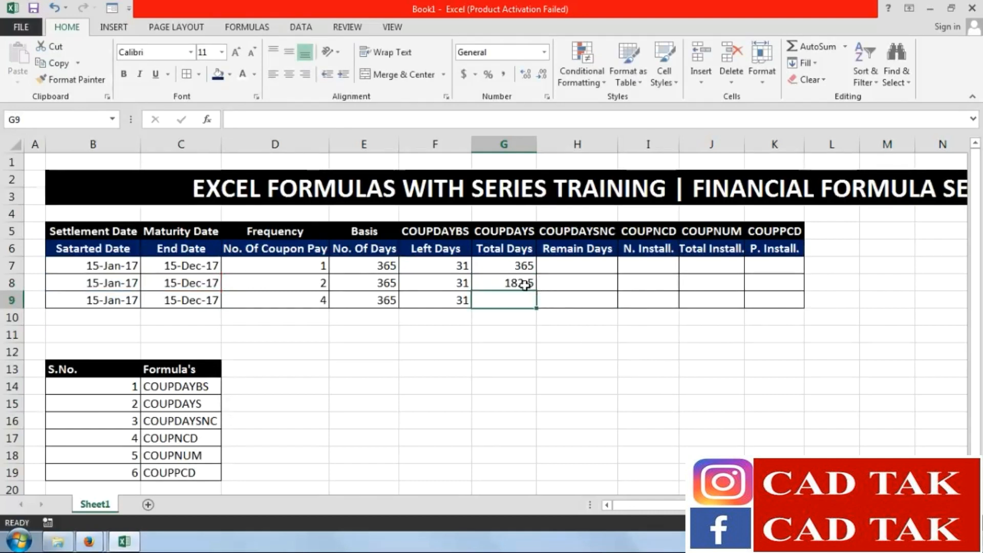
Enter =COUPDAYS(B9,C9,4,3) in G9 to get the total days for the quarterly coupon
type("=")
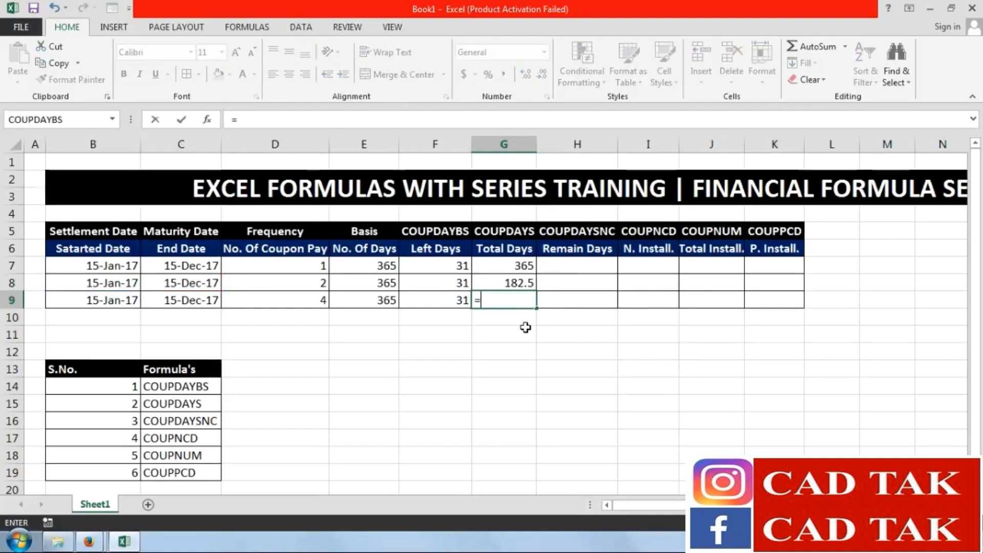
type("coup")
key("Down")
key("Tab")
left_click(113, 300)
type(",")
left_click(163, 300)
type(",")
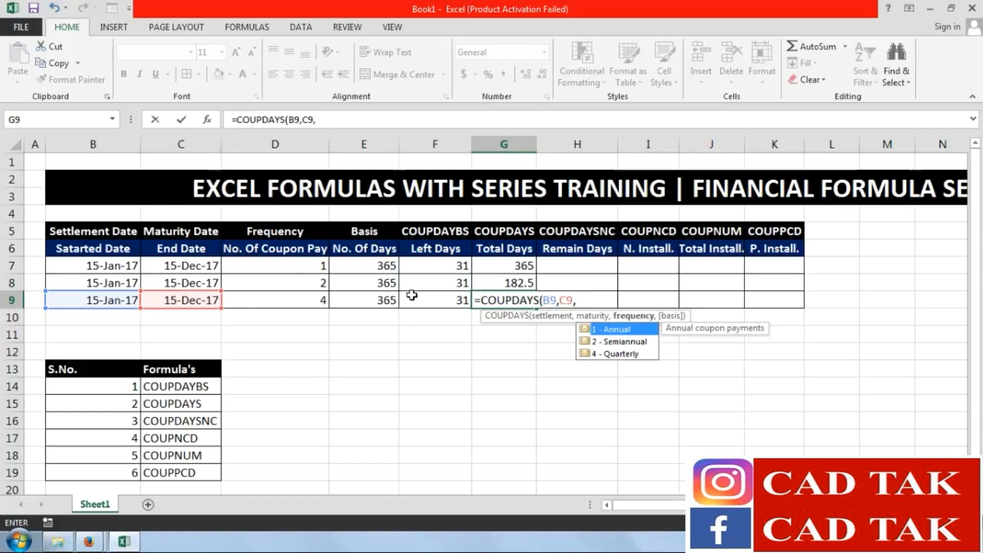
type("4,")
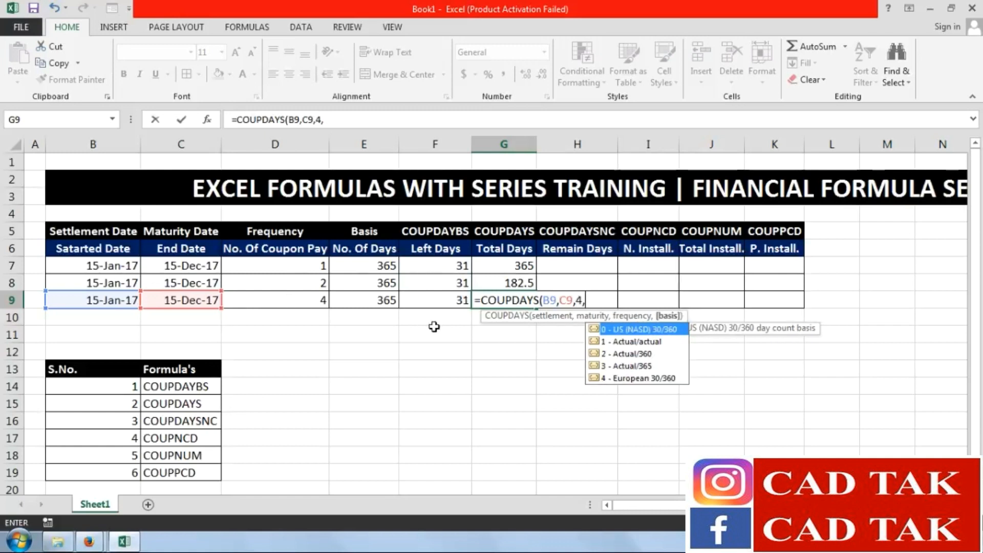
type("3")
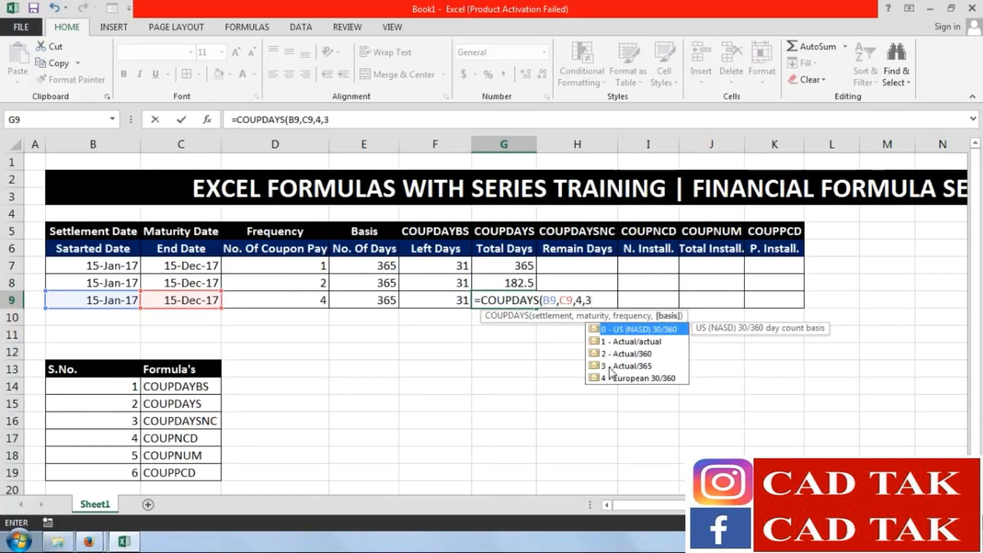
key("Return")
Start a manual check below the table with the label "1 year" in E12 and 365 in F12
left_click(409, 350)
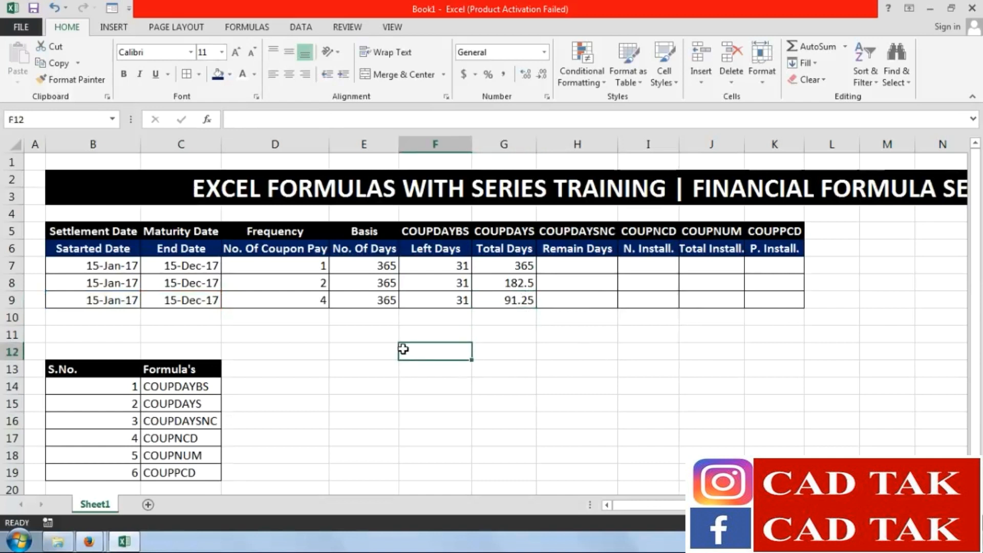
left_click(380, 351)
type("1 year")
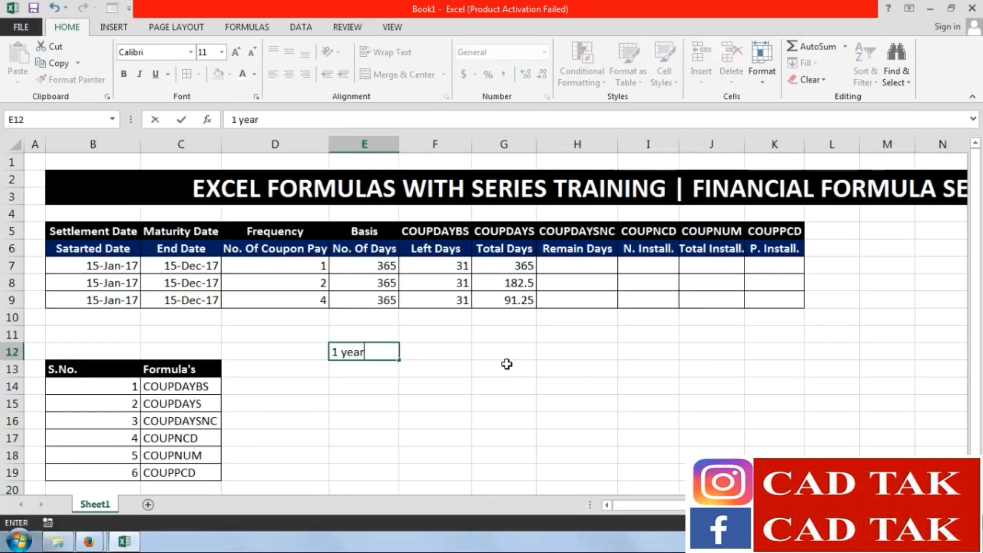
key("Right")
type("365")
key("Return")
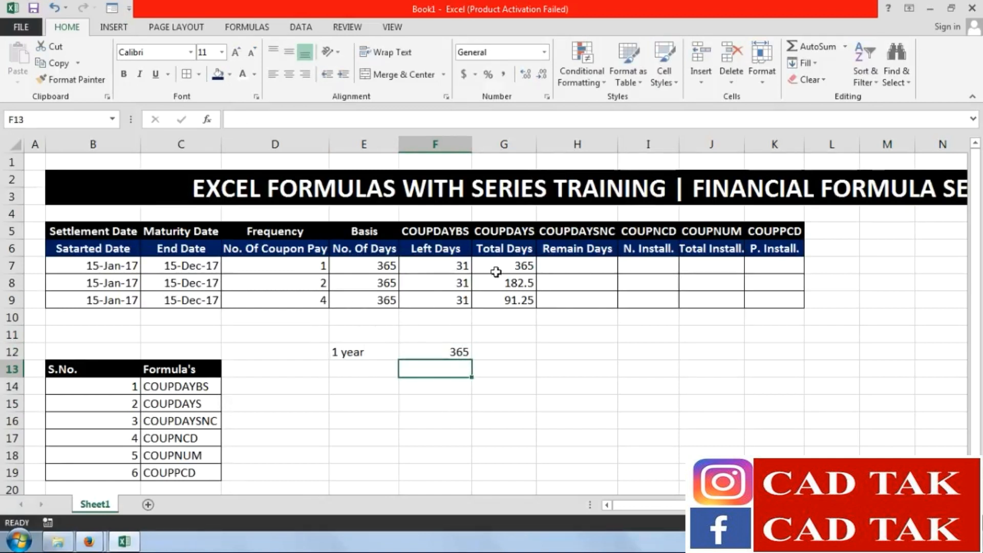
Label the half-year check row by entering "6 m - 6 m" in E13
left_click(461, 351)
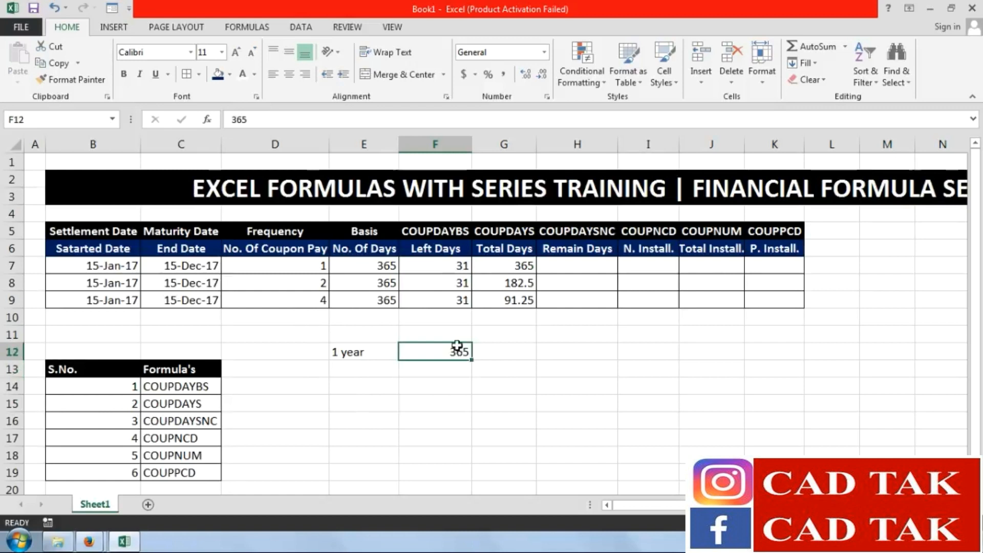
left_click(441, 368)
left_click(369, 371)
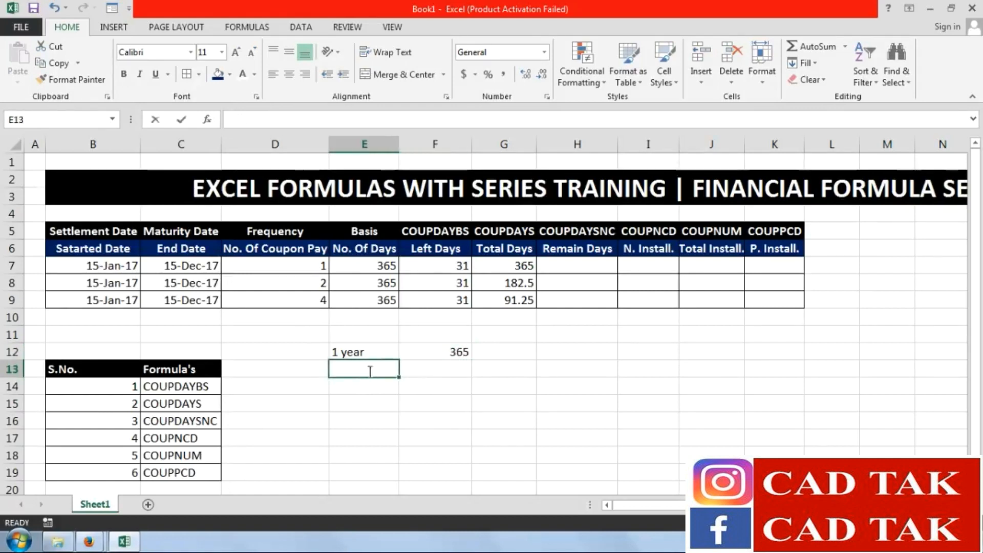
type("6 m")
key("BackSpace")
key("BackSpace")
key("BackSpace")
type("m")
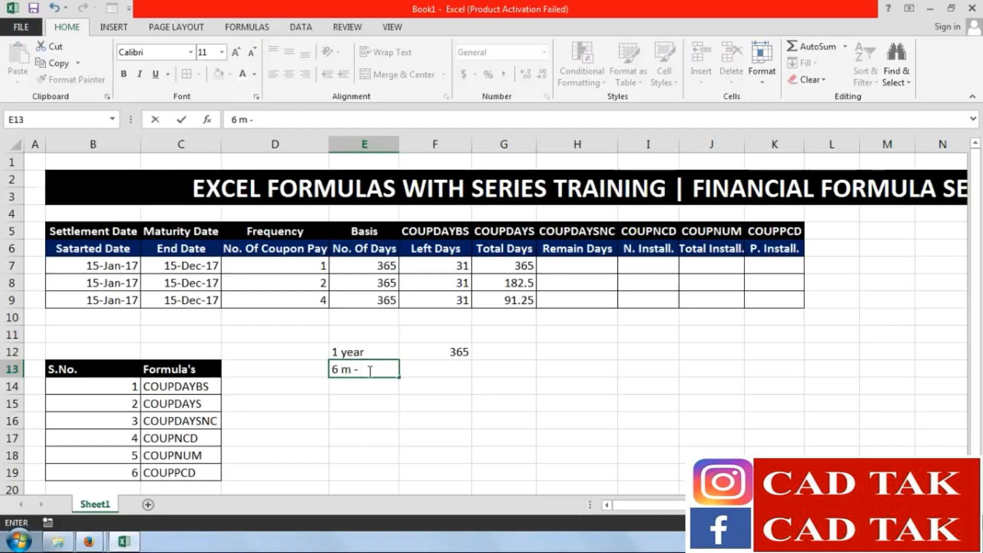
type(" - 6 m")
key("Return")
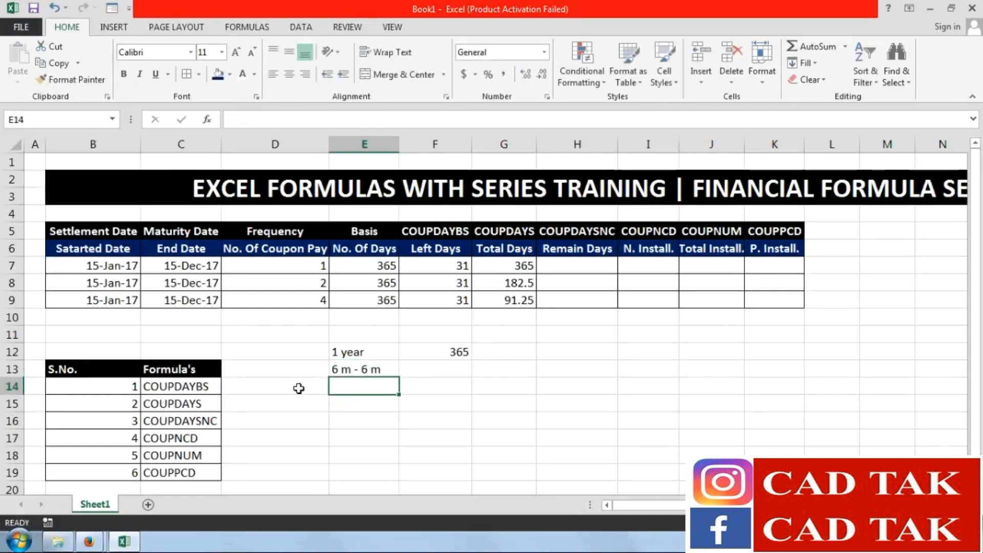
Enter the formula =F12/2 in F13 to calculate the half-year day count
left_click(454, 371)
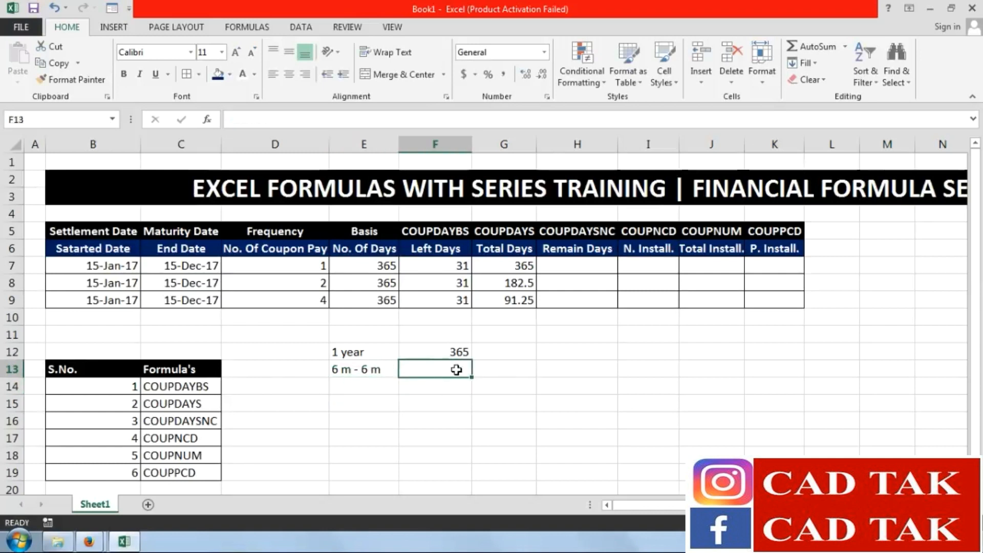
type("=")
left_click(456, 348)
type("/2")
key("Return")
left_click(460, 370)
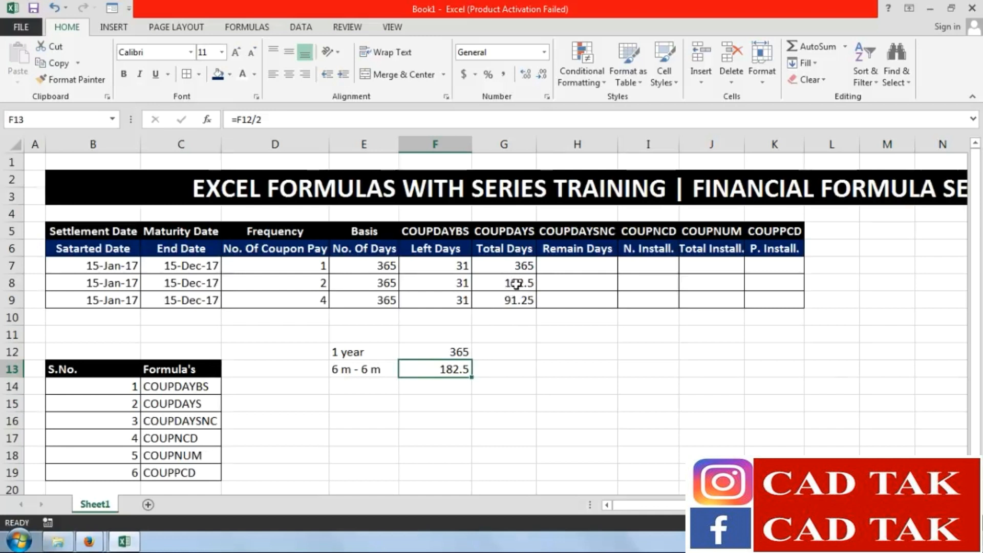
Label the quarterly check row by entering "3 m - 3 m -3 m -3 m" in E14
left_click(363, 386)
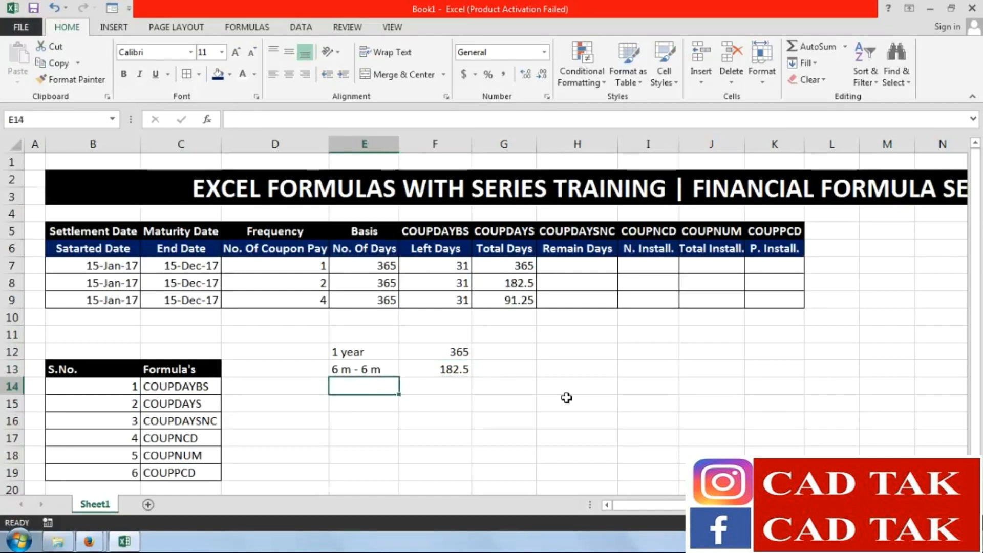
type("3")
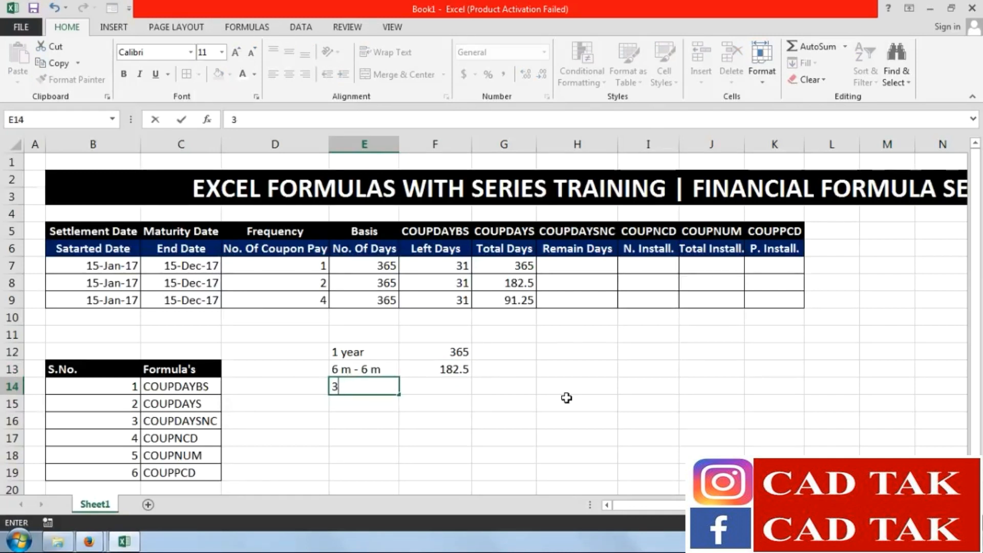
type("m -")
key("BackSpace")
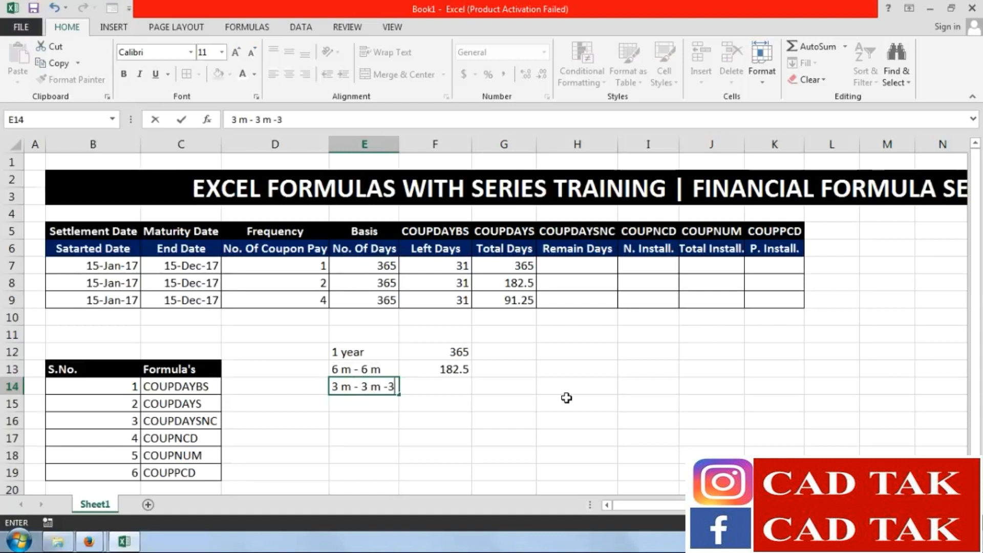
type("m -3 m")
key("Return")
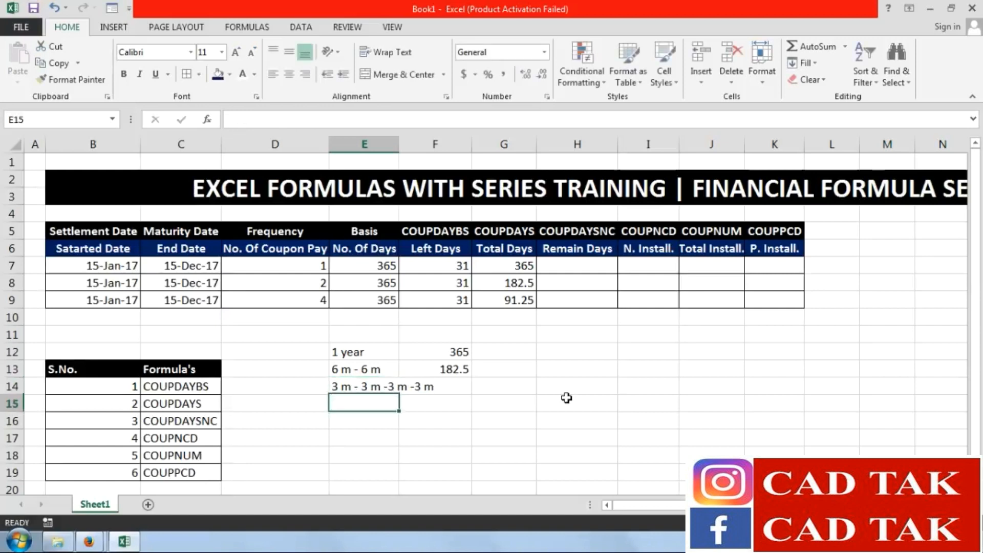
Enter the formula =F12/4 in F14 to calculate the quarterly day count
left_click(459, 391)
type("=")
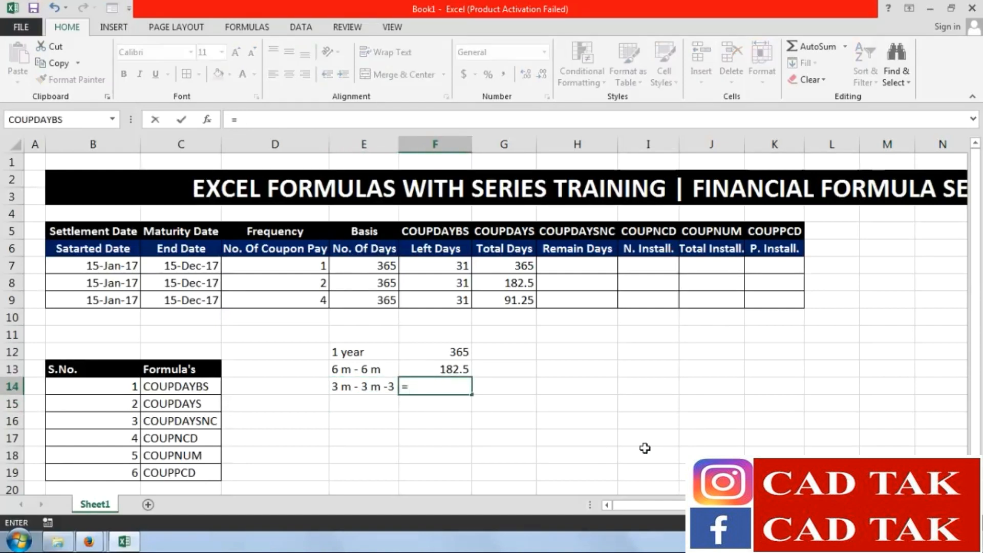
left_click(449, 354)
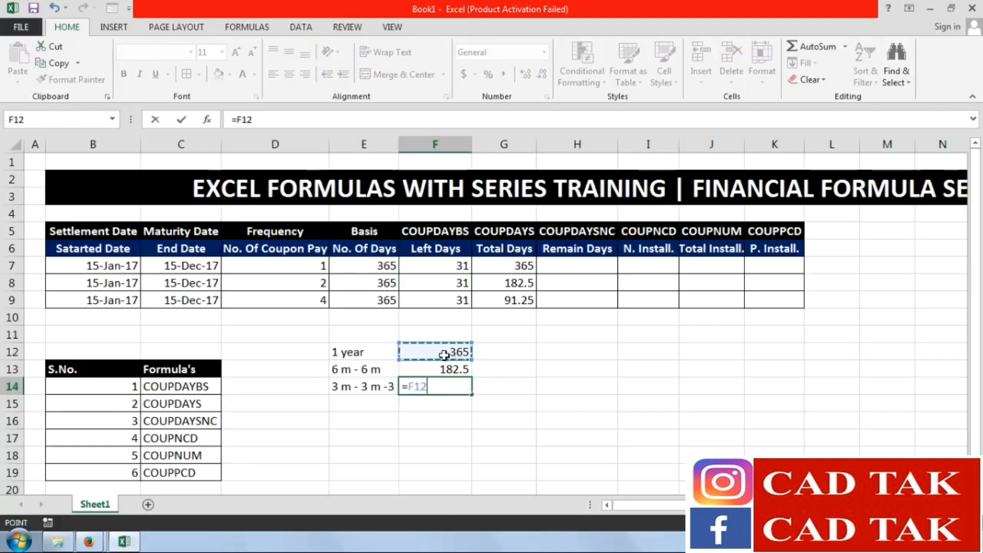
type("/4")
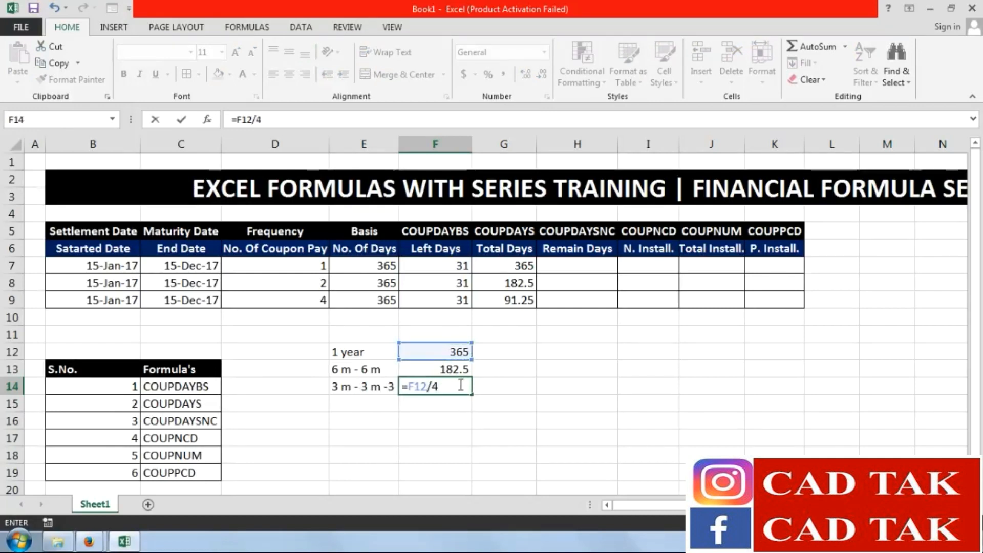
key("Return")
Clear the manual check labels and values from D12:G15 below the coupon table
left_click_drag(322, 346, 527, 402)
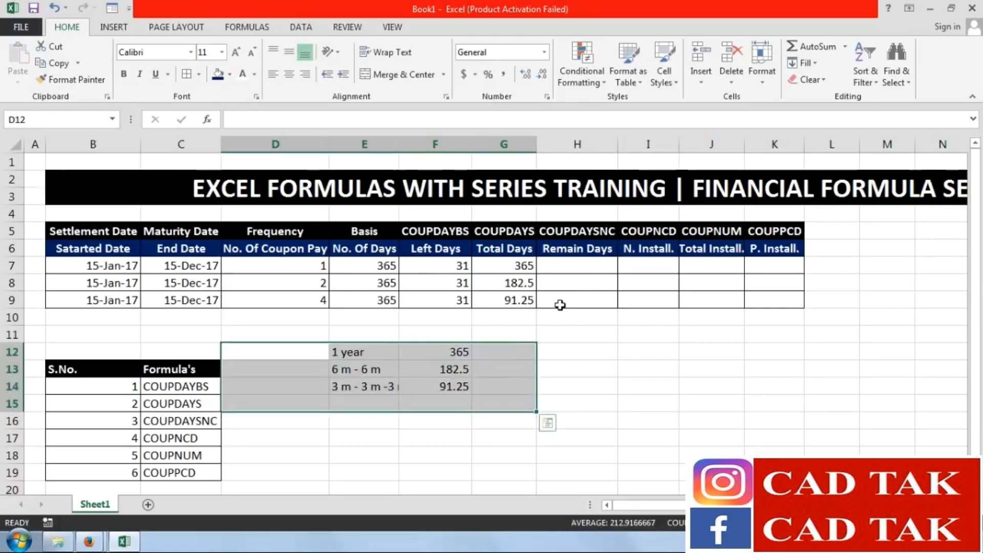
key("Delete")
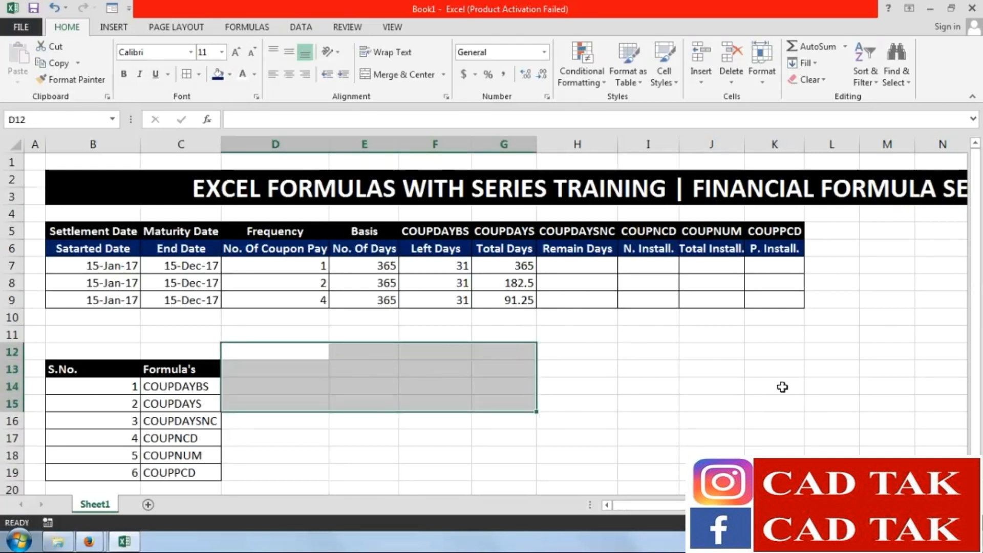
left_click(648, 351)
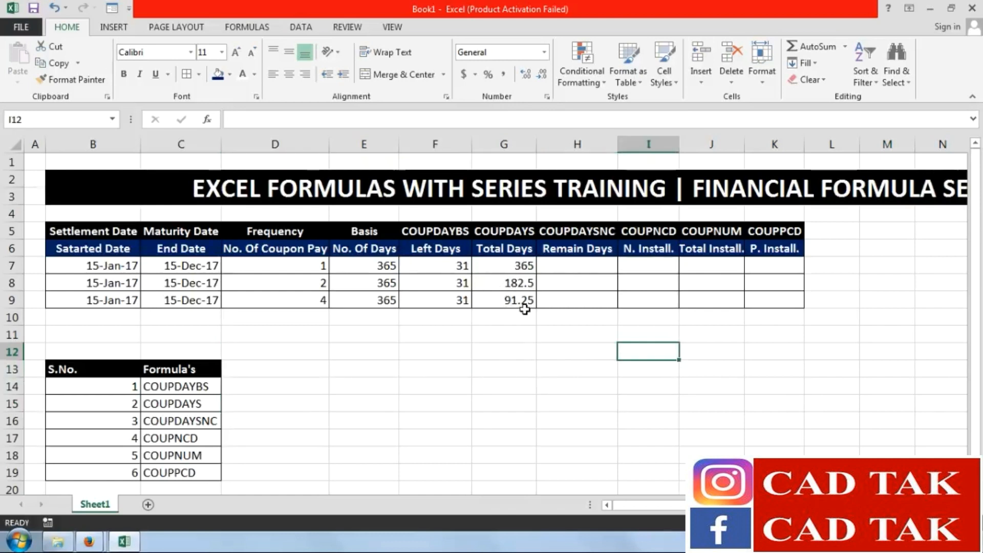
Enter =COUPDAYSNC(B7,C7,1,3) in H7 to get the remaining days for the annual coupon
left_click(594, 262)
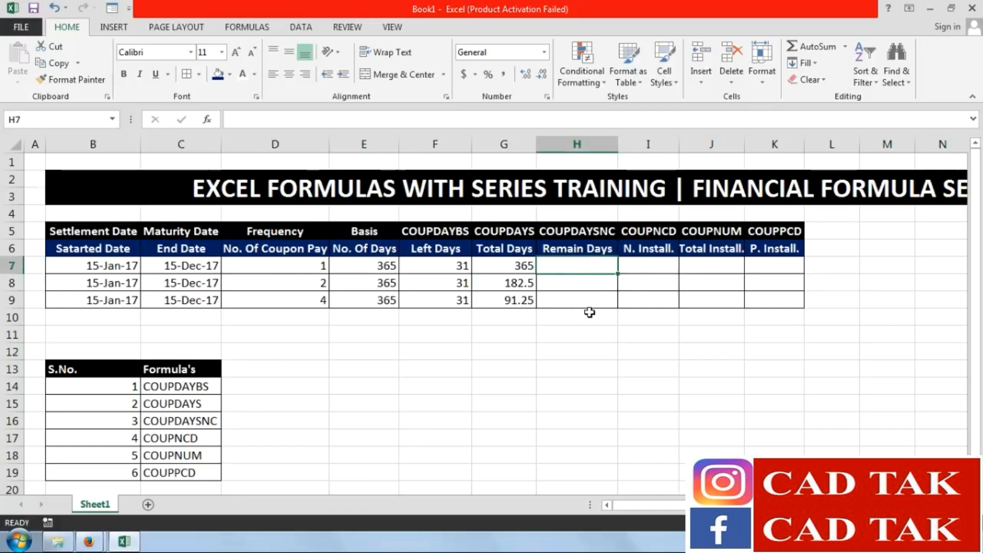
type("=coup")
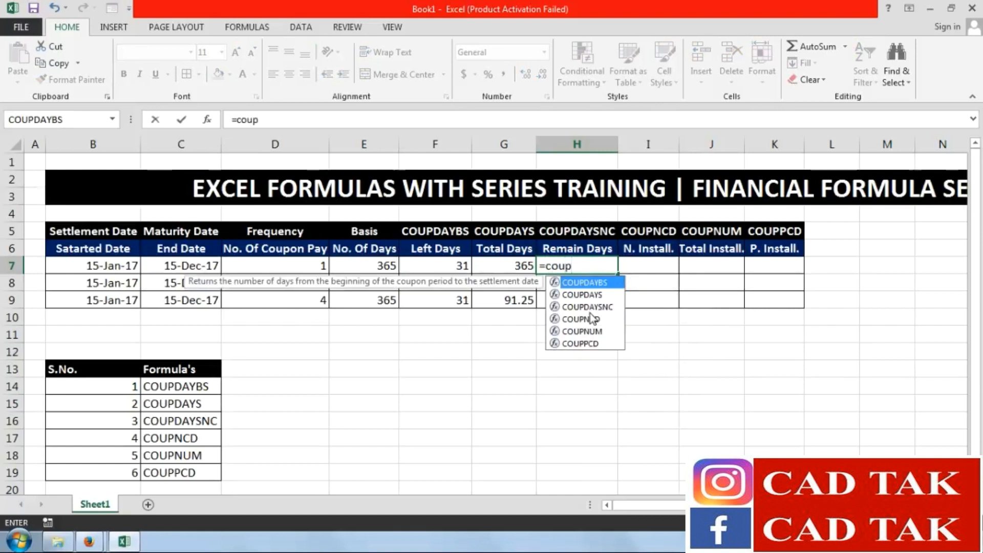
key("Down")
key("Down")
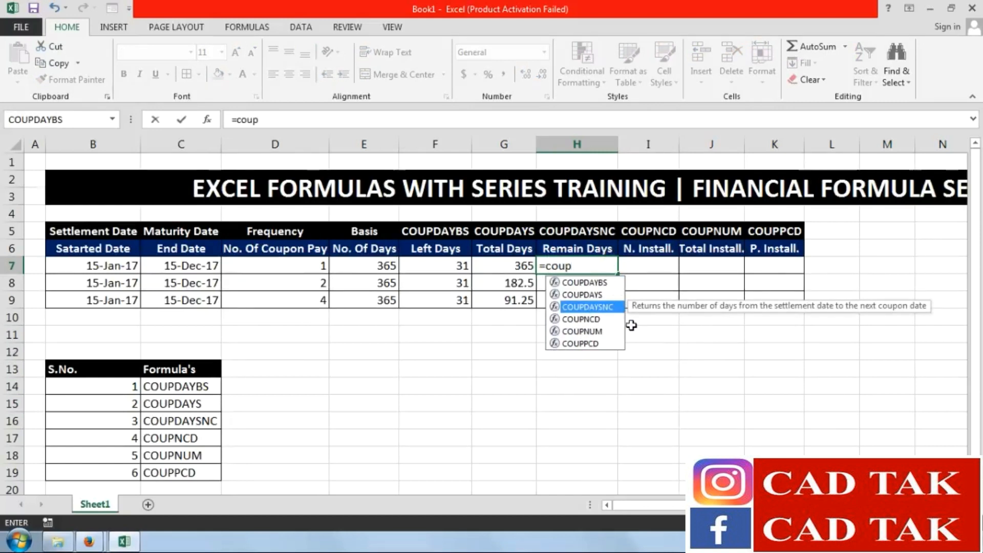
key("Tab")
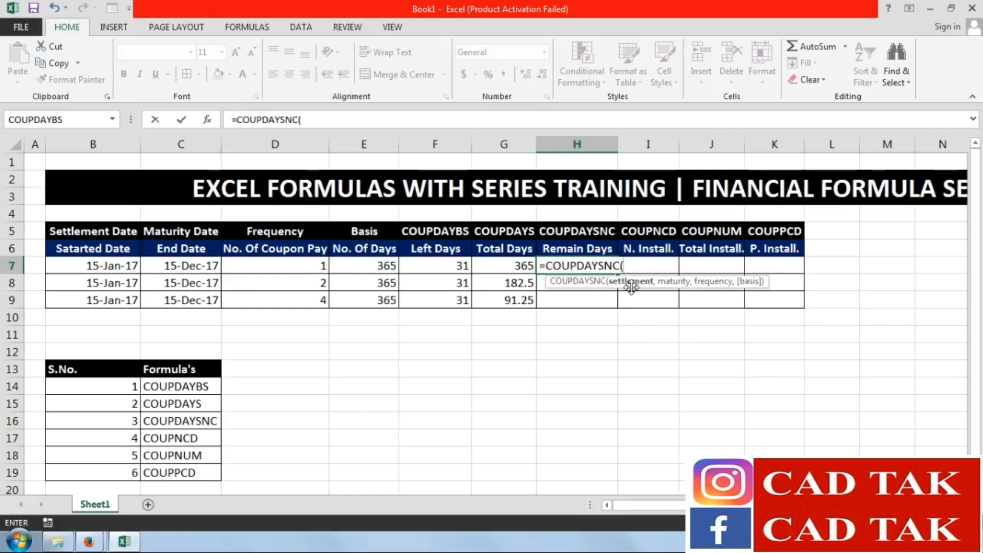
left_click(130, 267)
type(",")
left_click(215, 268)
type(",")
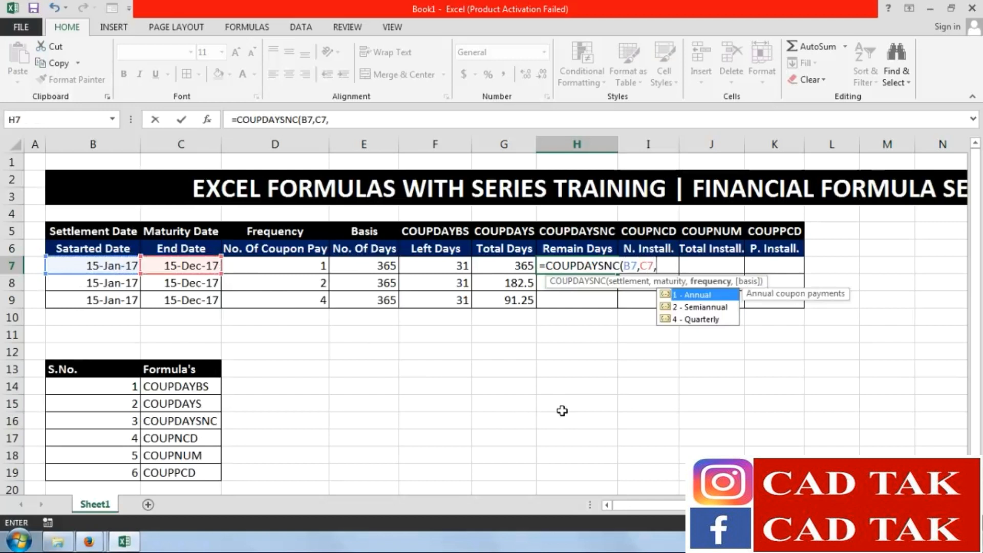
type("1,")
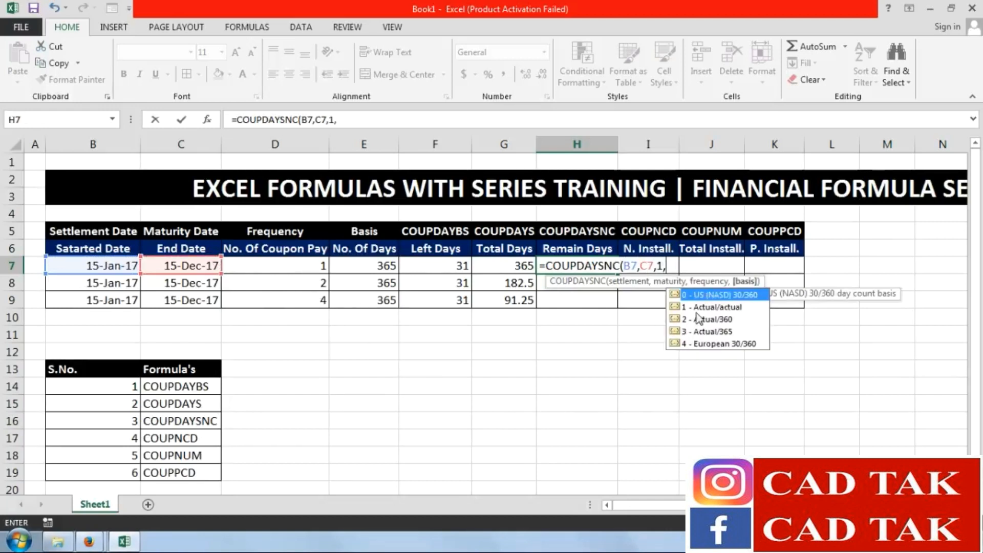
double_click(724, 331)
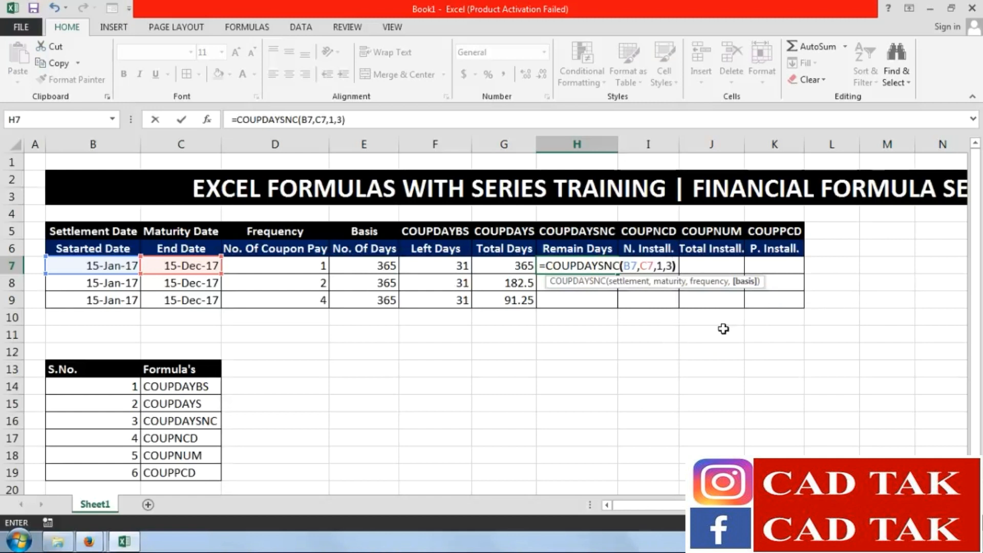
key("Return")
left_click(602, 264)
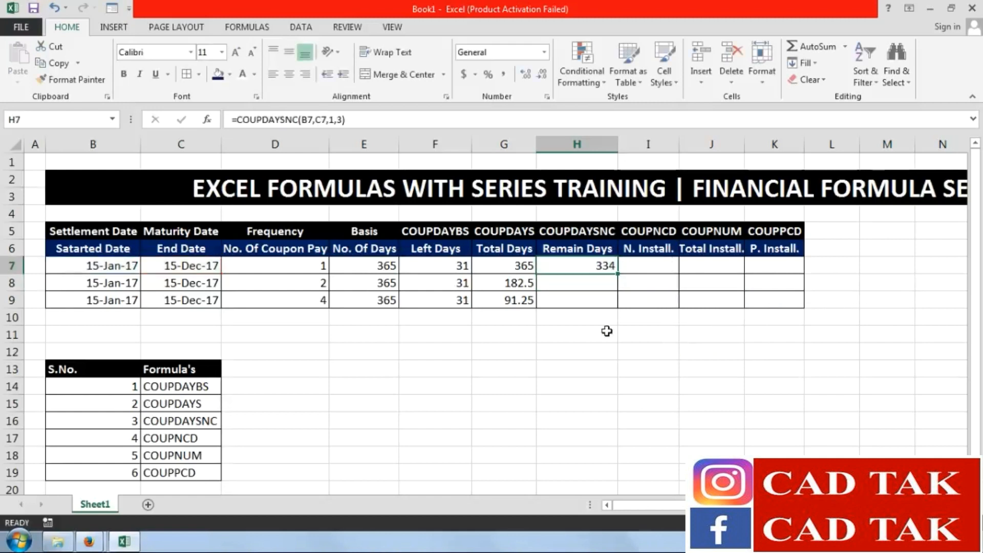
Enter =COUPDAYSNC(B8,C8,2,3) in H8 to get the remaining days for the semiannual coupon
left_click(600, 278)
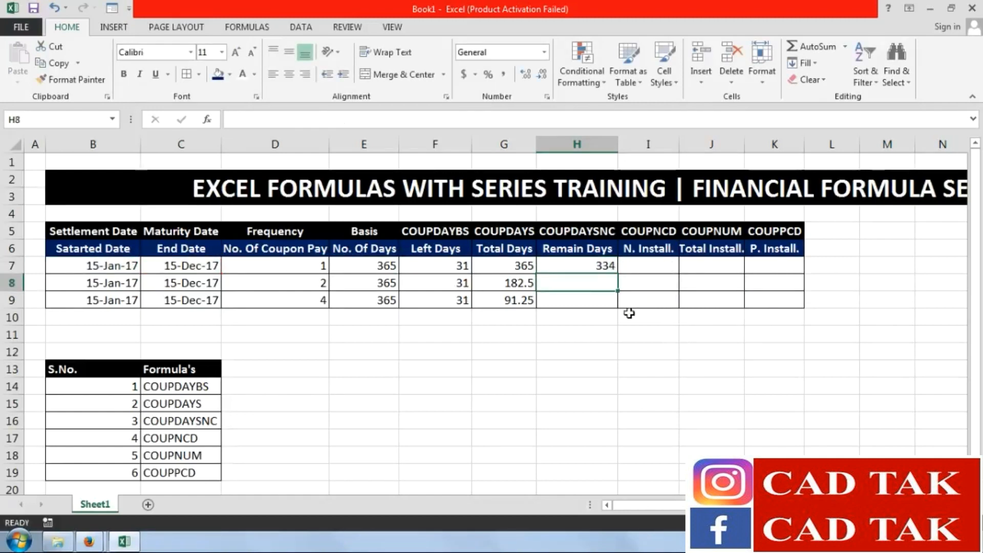
type("=")
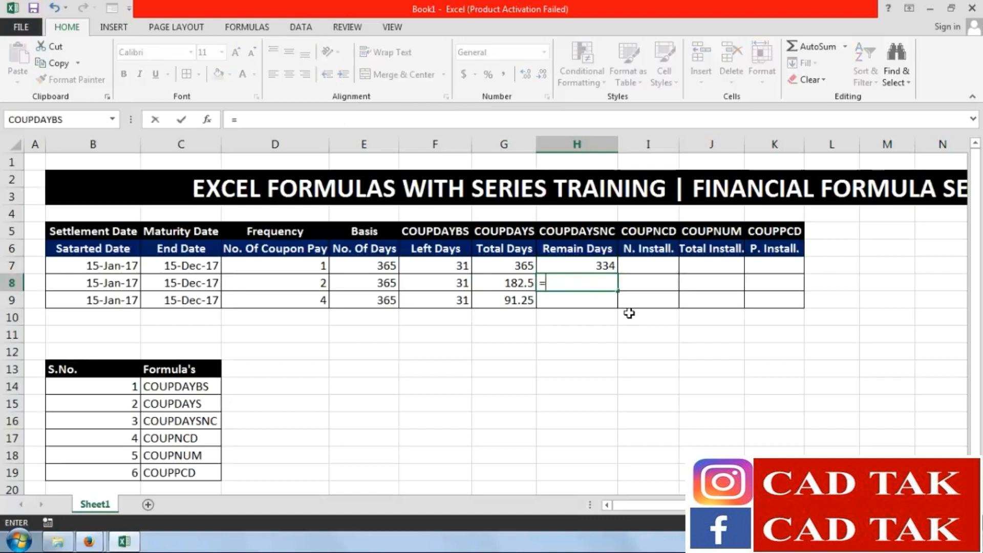
type("coup")
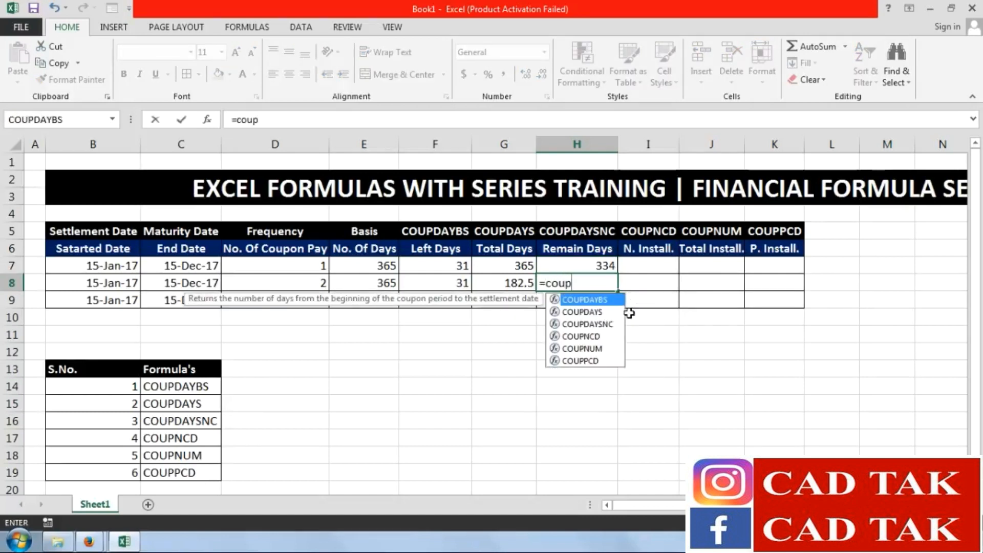
double_click(602, 325)
left_click(130, 280)
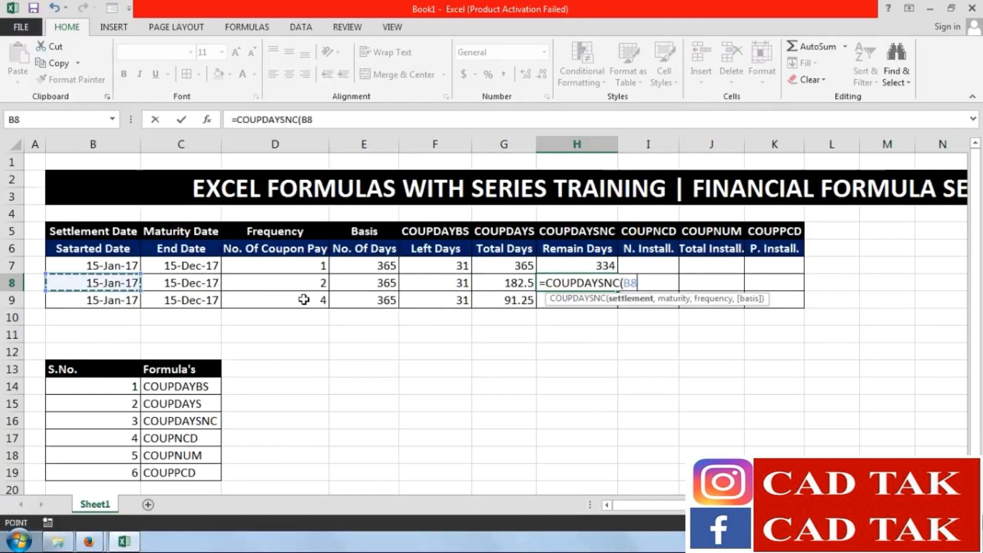
type(",")
left_click(212, 289)
type(",")
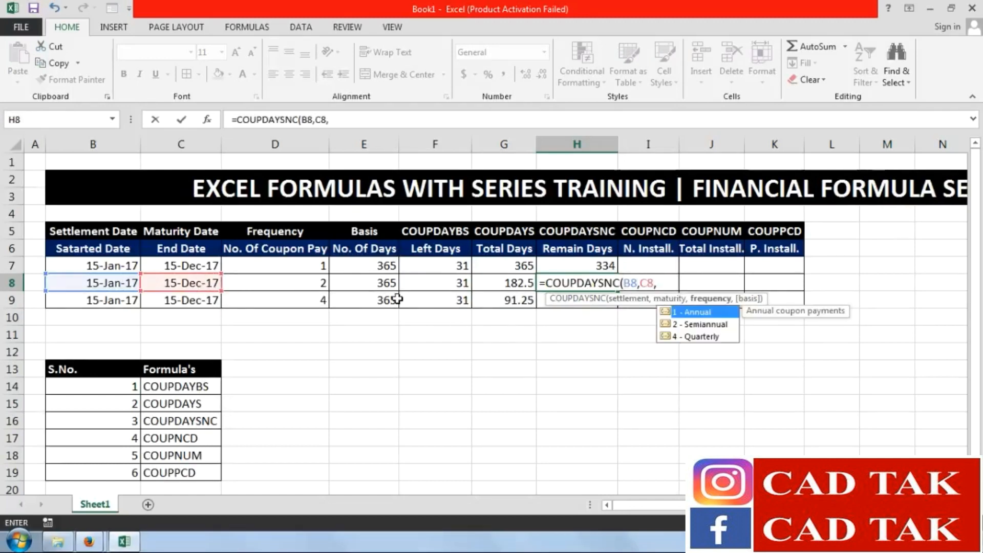
type("2")
type(",1)")
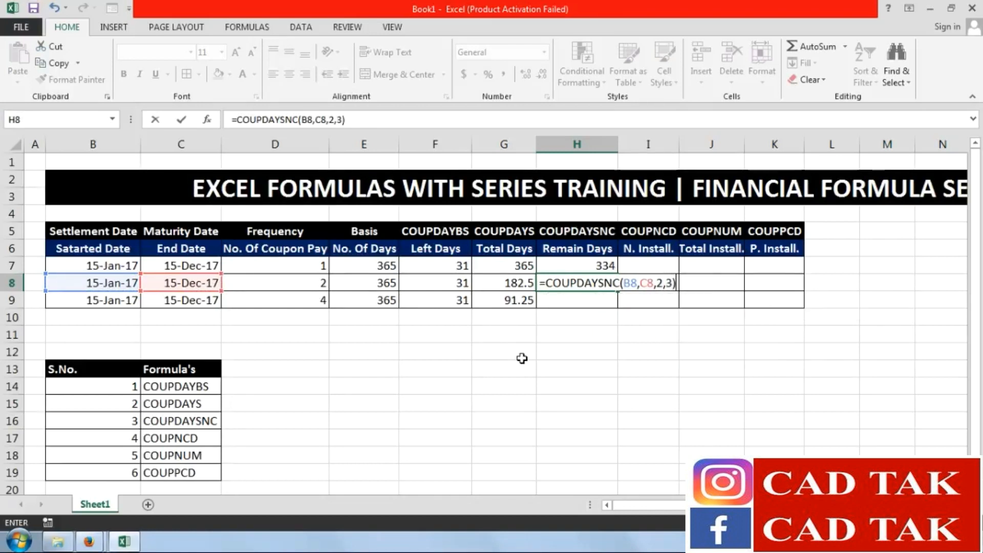
key("Return")
Enter =COUPDAYSNC(B9,C9,4,3) in H9 to get the remaining days for the quarterly coupon
type("=coup")
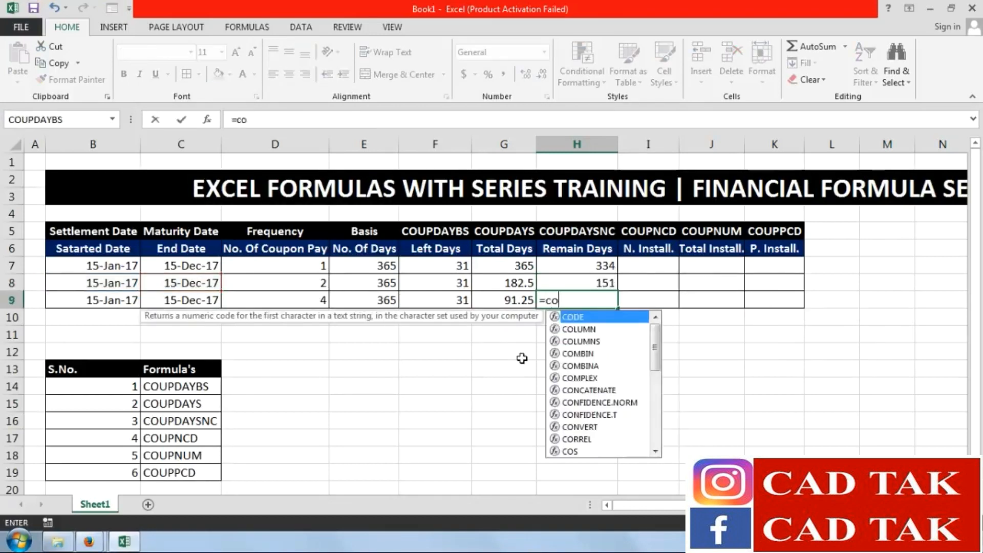
key("Down")
key("Down")
key("Tab")
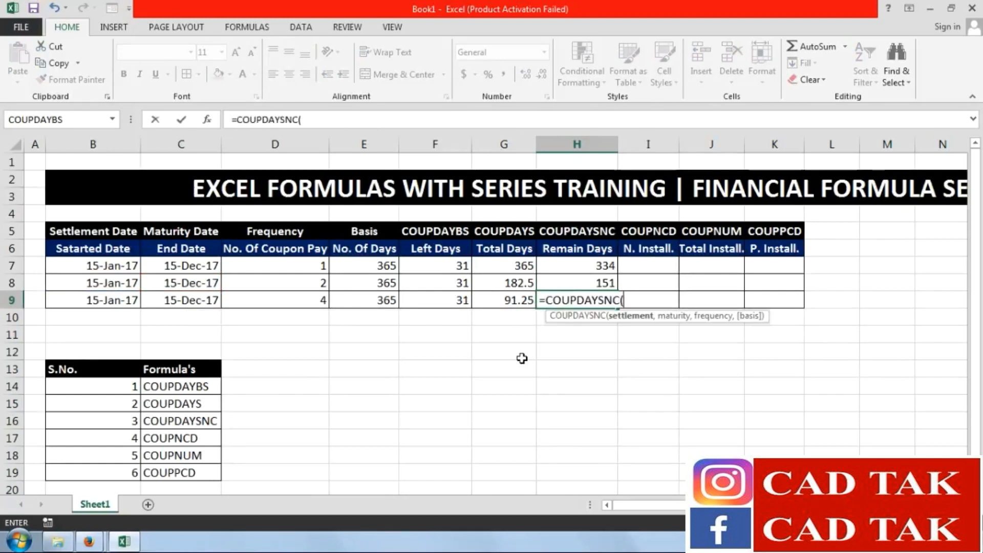
left_click(140, 302)
type(",")
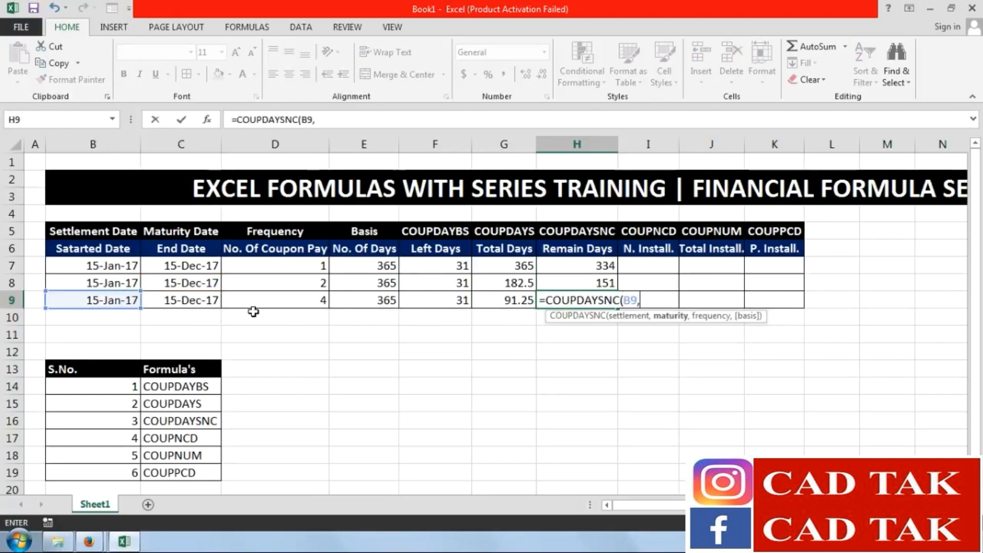
left_click(194, 302)
type(",")
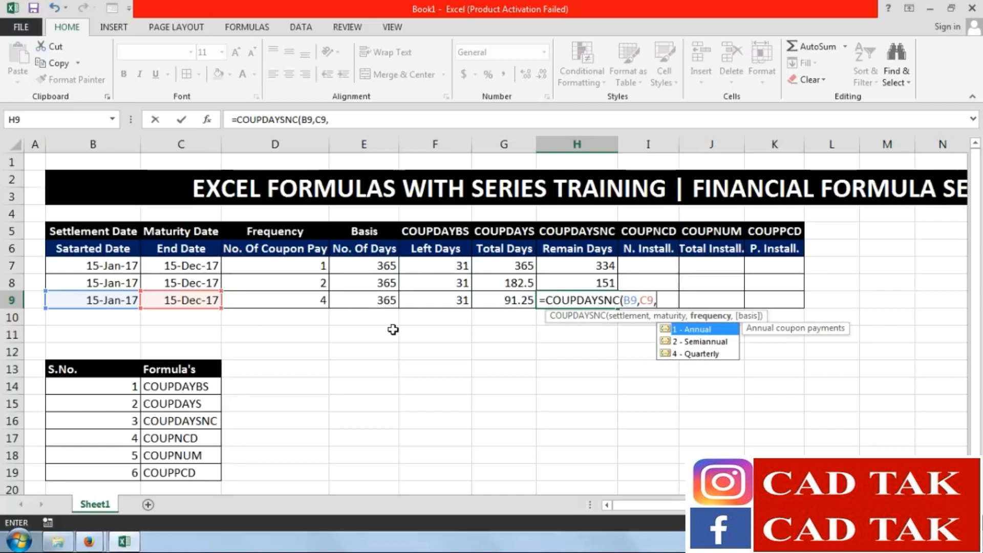
type("4,3")
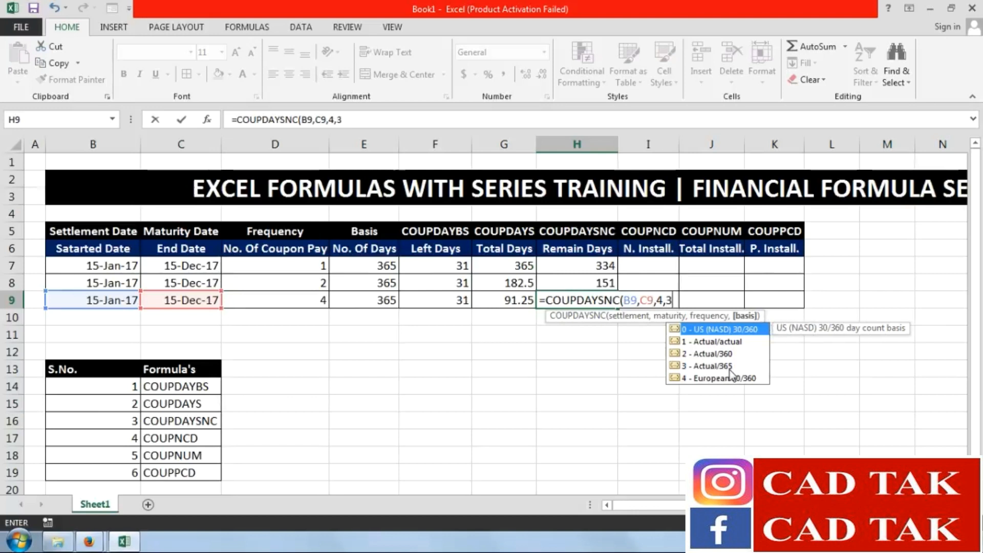
double_click(670, 341)
key("Return")
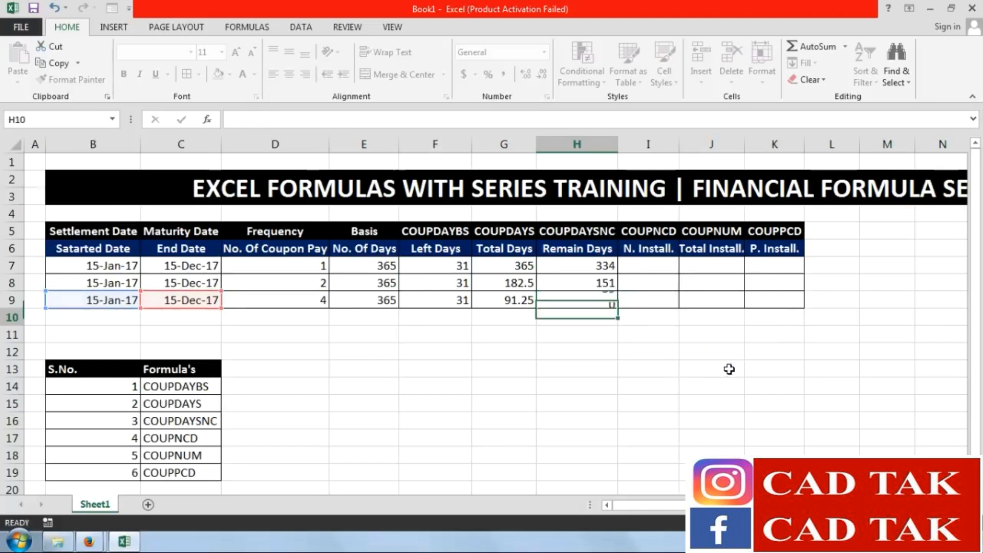
left_click_drag(602, 267, 604, 297)
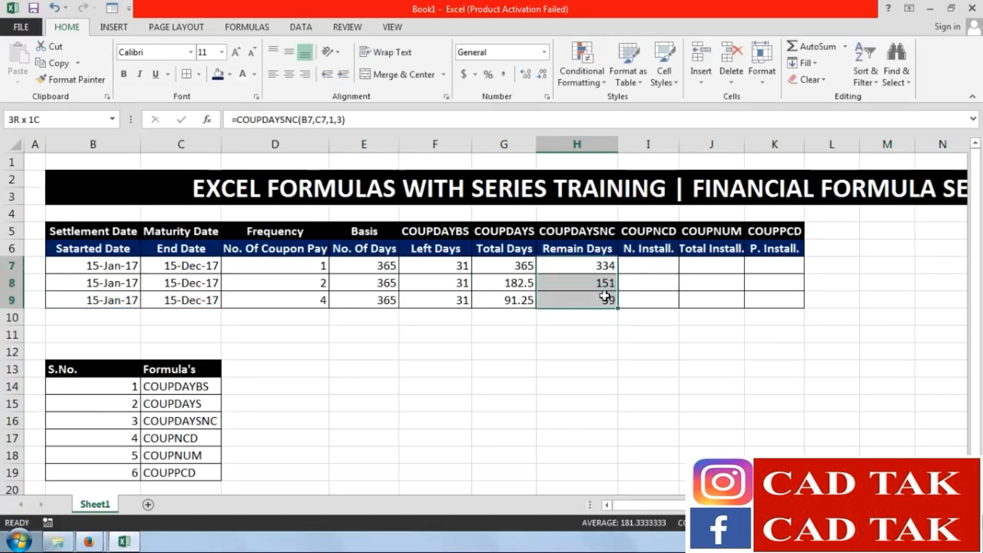
left_click(587, 377)
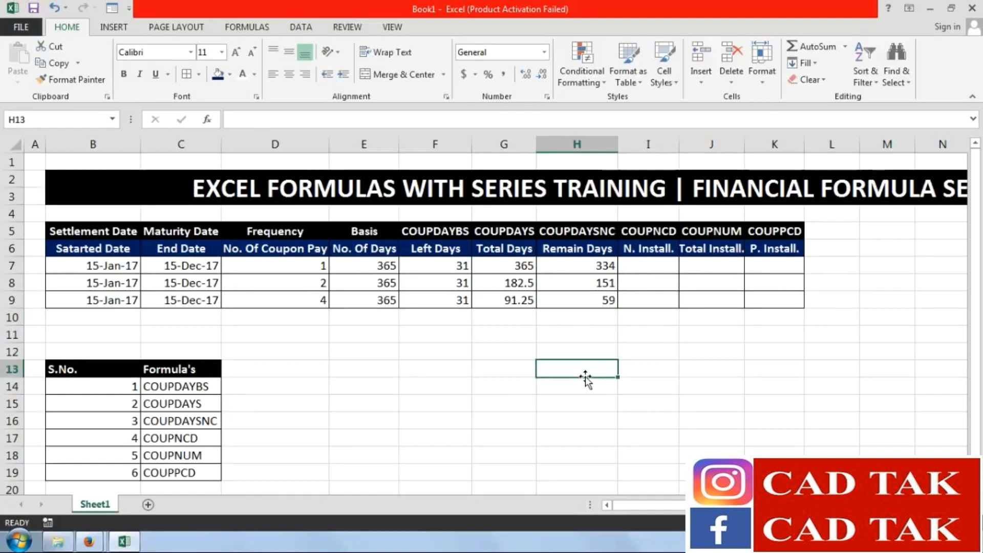
left_click(512, 351)
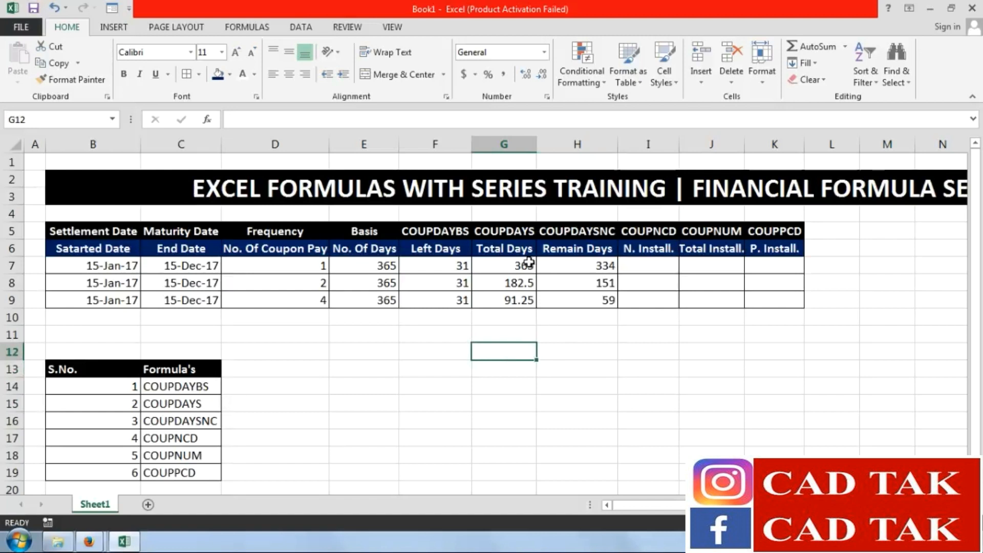
left_click(526, 266)
left_click(504, 348)
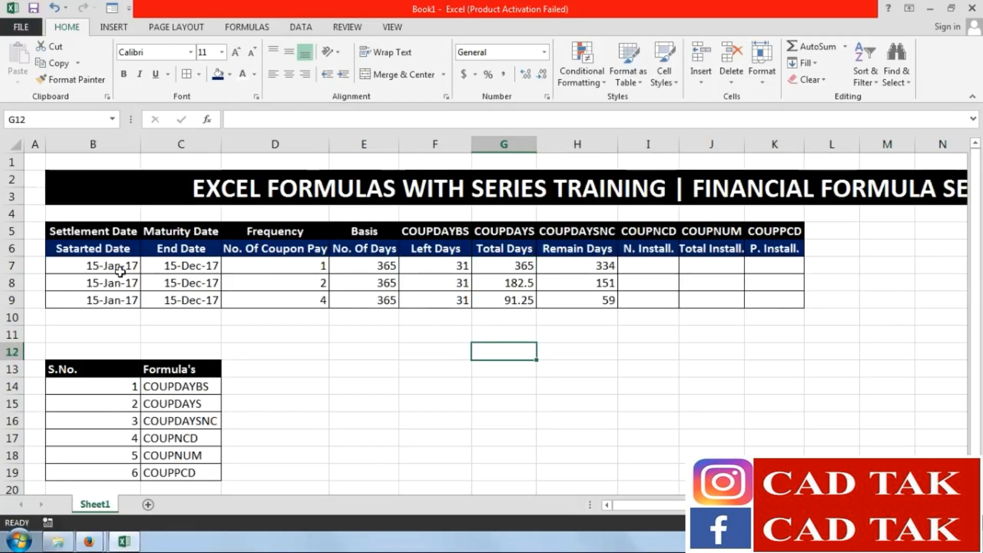
left_click(507, 332)
type("365")
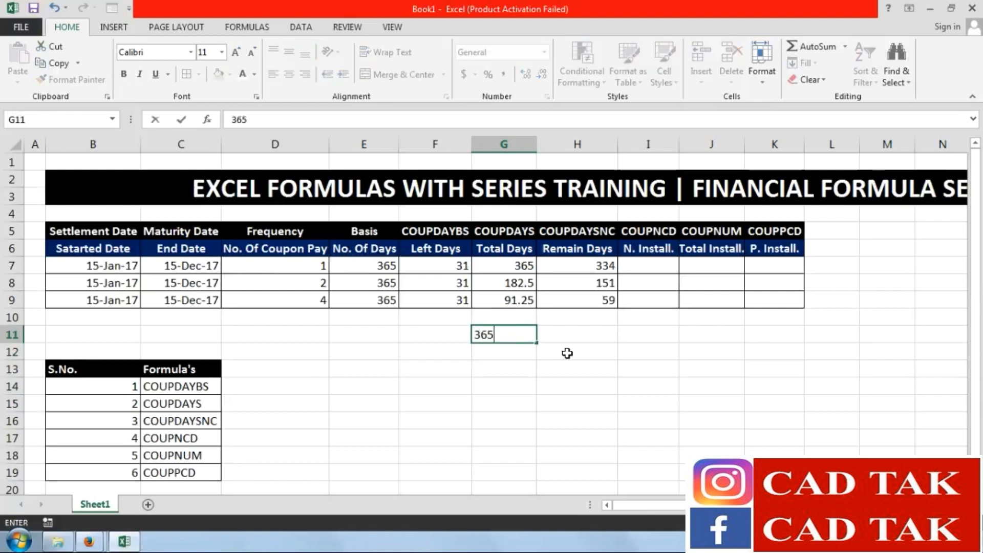
key("BackSpace")
key("BackSpace")
key("BackSpace")
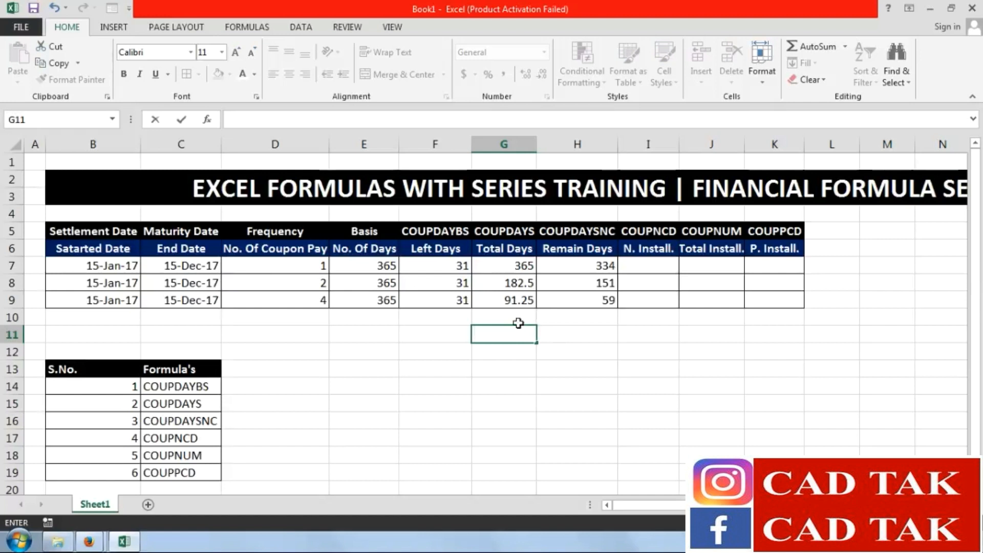
left_click(560, 351)
Enter =G7-F7 in G12 to check the annual coupon's remaining days by hand
left_click(514, 348)
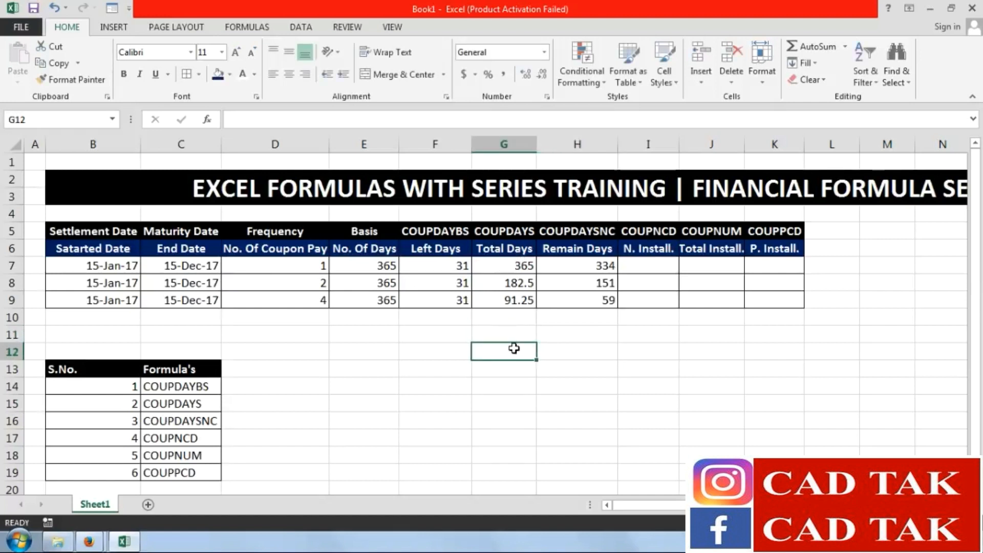
type("=")
left_click(521, 266)
type("-")
left_click(458, 266)
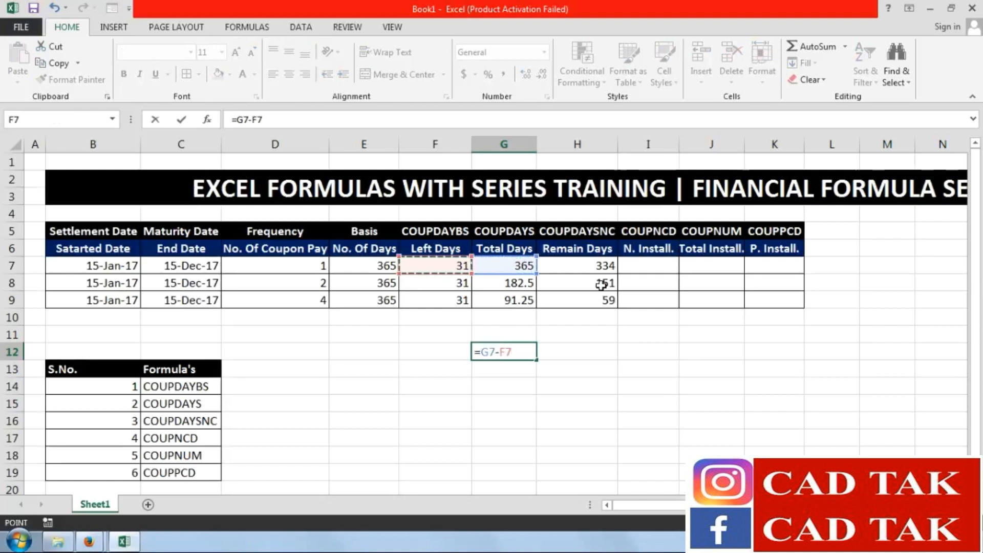
key("Return")
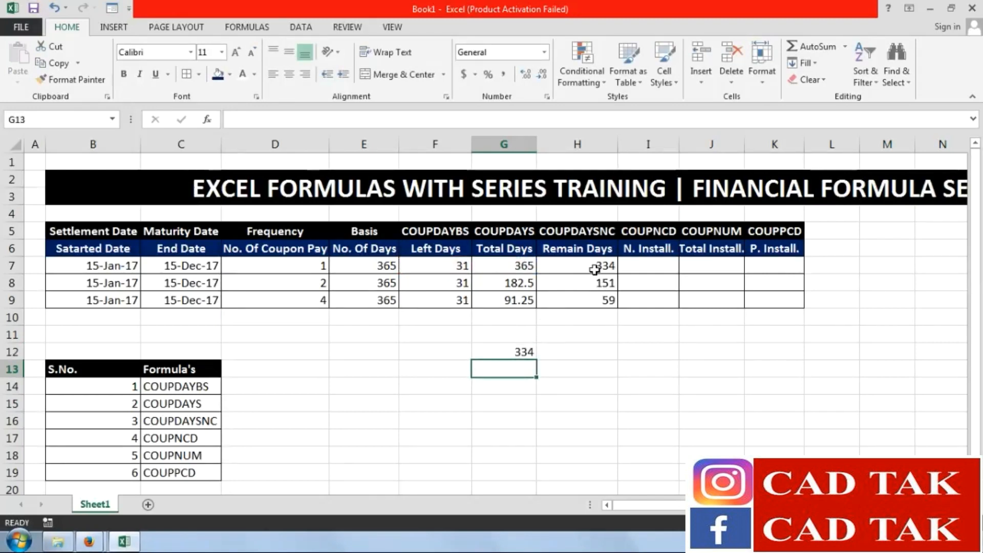
Enter =G8-F8 in G13 to check the semiannual coupon's remaining days by hand
type("=")
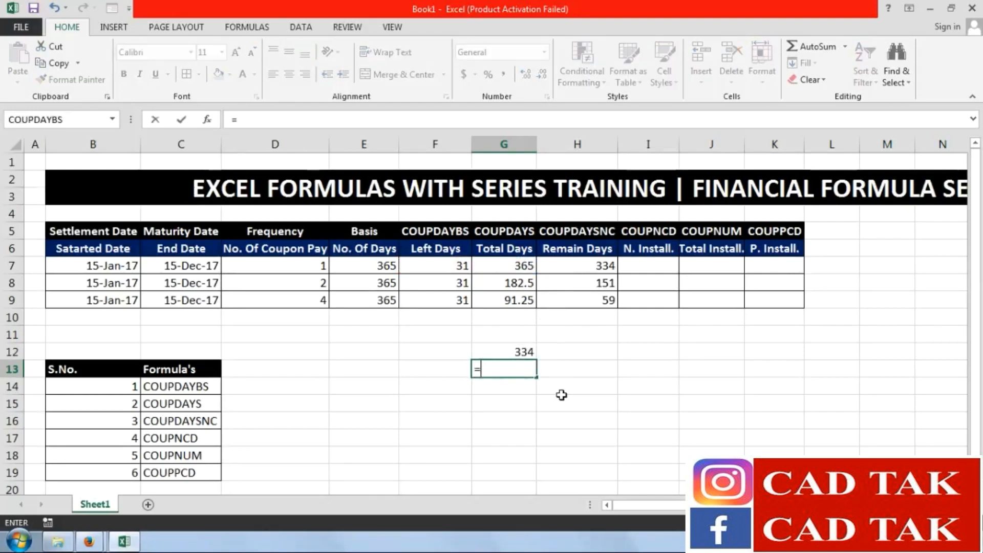
left_click(509, 282)
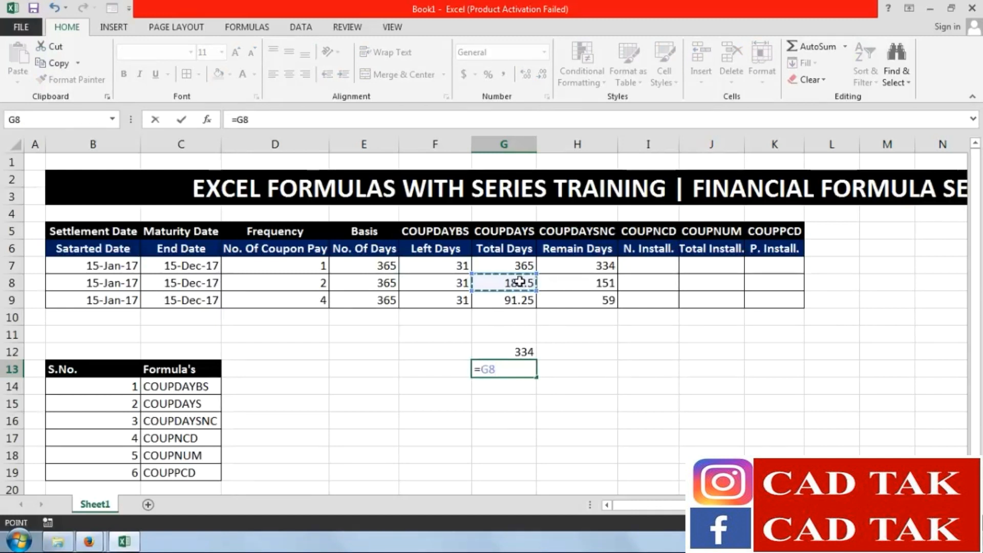
type("-")
left_click(455, 283)
key("Return")
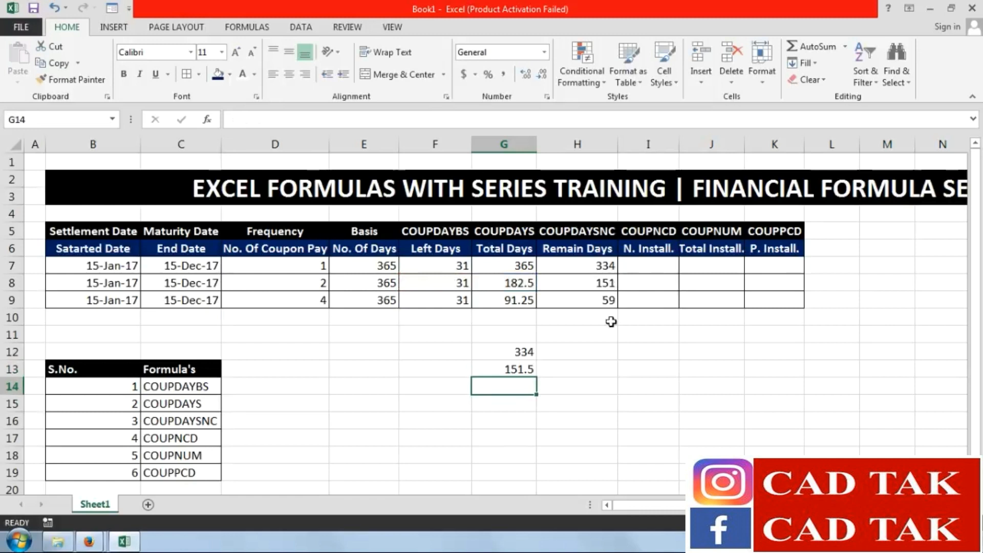
Enter =G9-F9 in G14 to check the quarterly coupon's remaining days by hand
type("=")
left_click(507, 300)
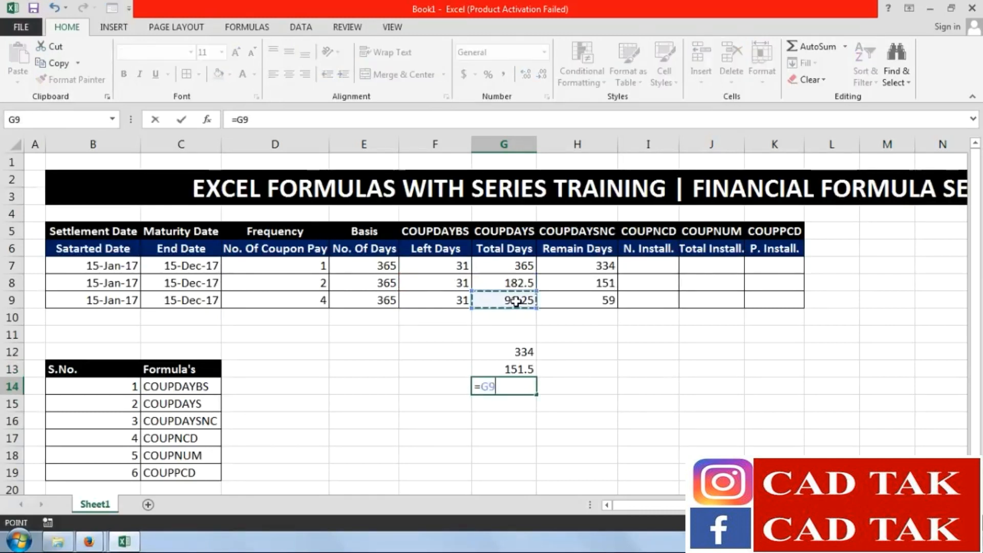
type("-")
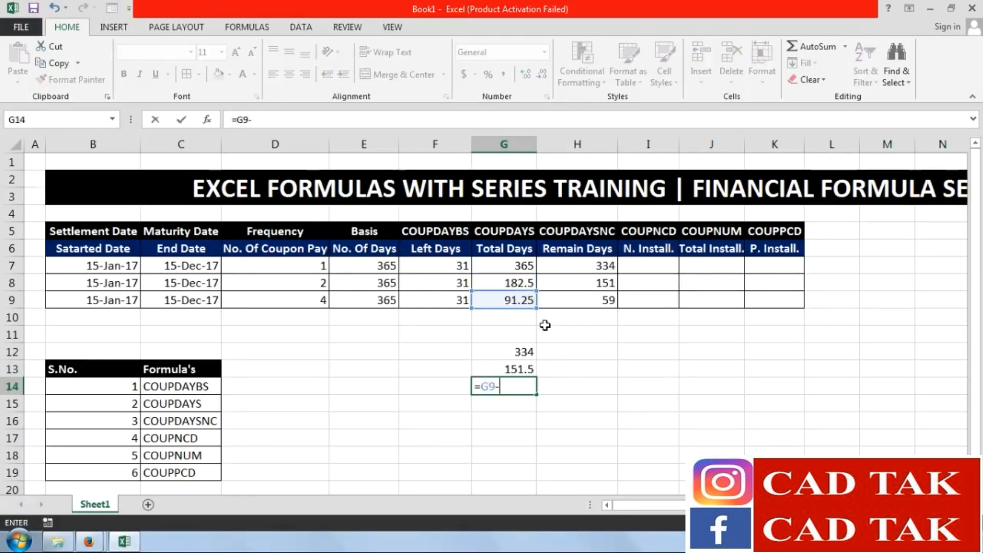
left_click(449, 303)
key("Return")
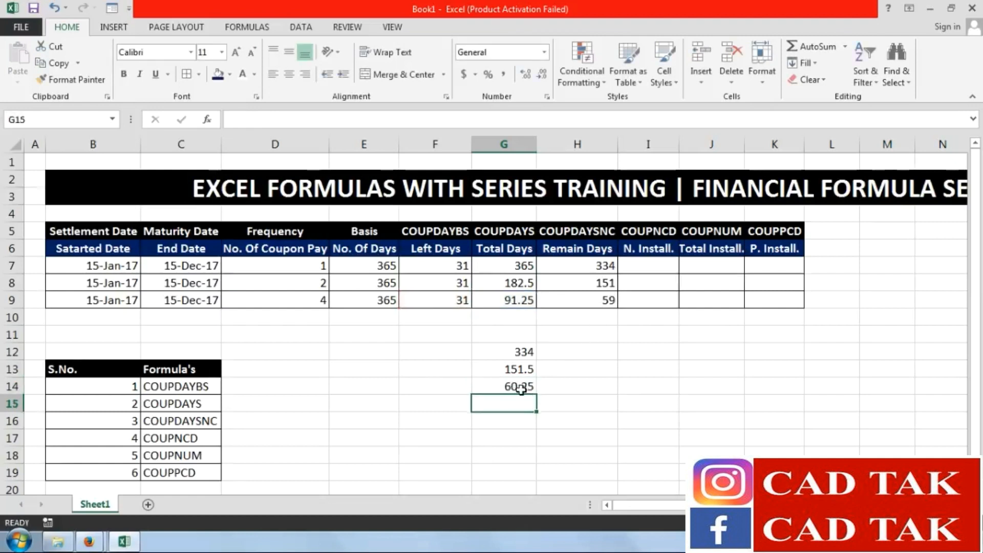
Compare the check results with the Remain Days column and clear them from G12:G14
left_click(586, 304)
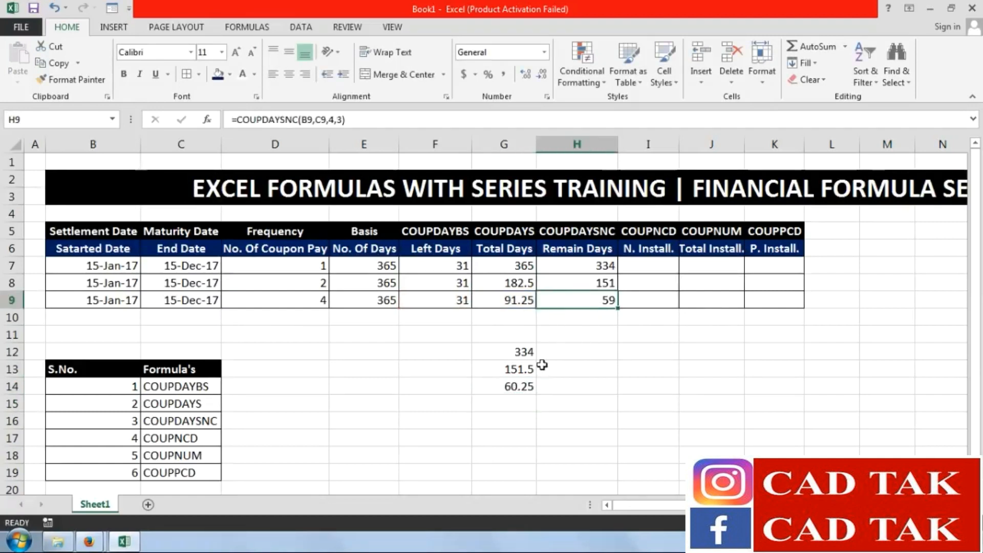
left_click_drag(507, 351, 512, 386)
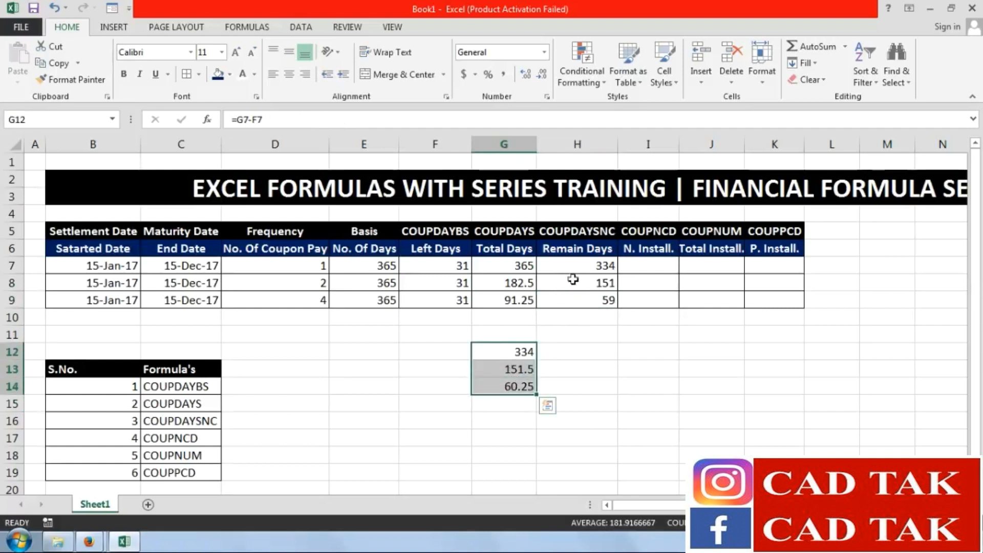
key("Delete")
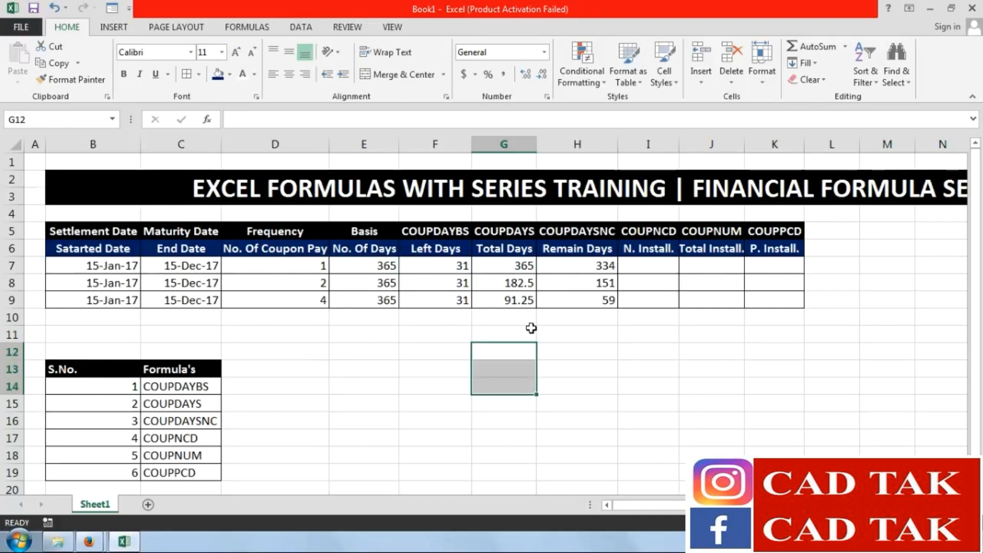
left_click_drag(586, 272, 584, 307)
left_click(604, 389)
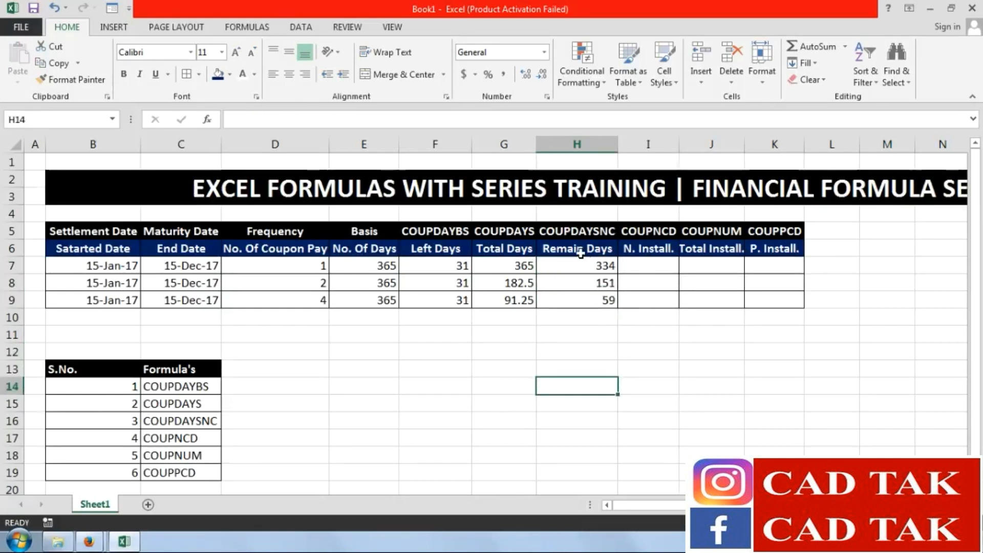
Enter =COUPNCD(B7,C7,1,3) in I7 to get the next installment date for the annual coupon
left_click(641, 264)
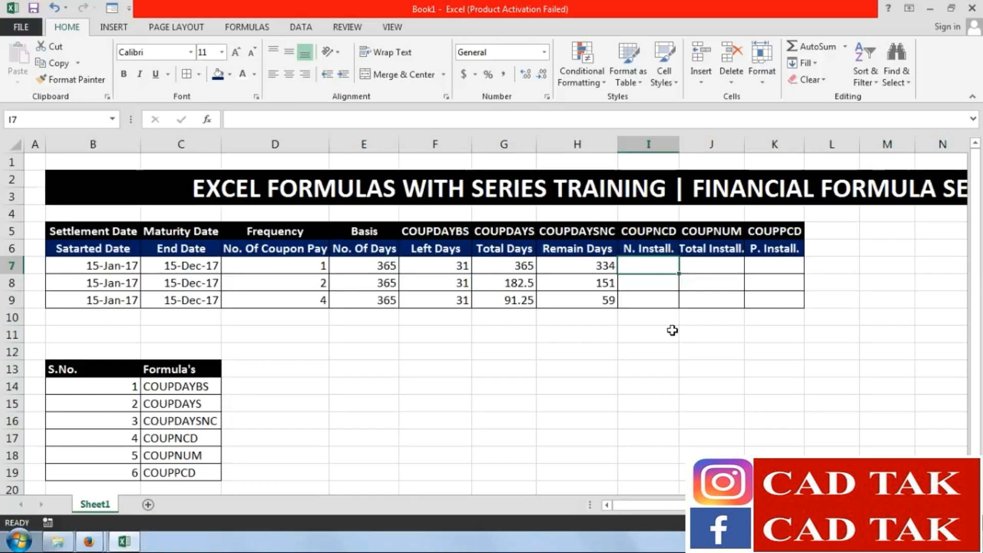
type("=")
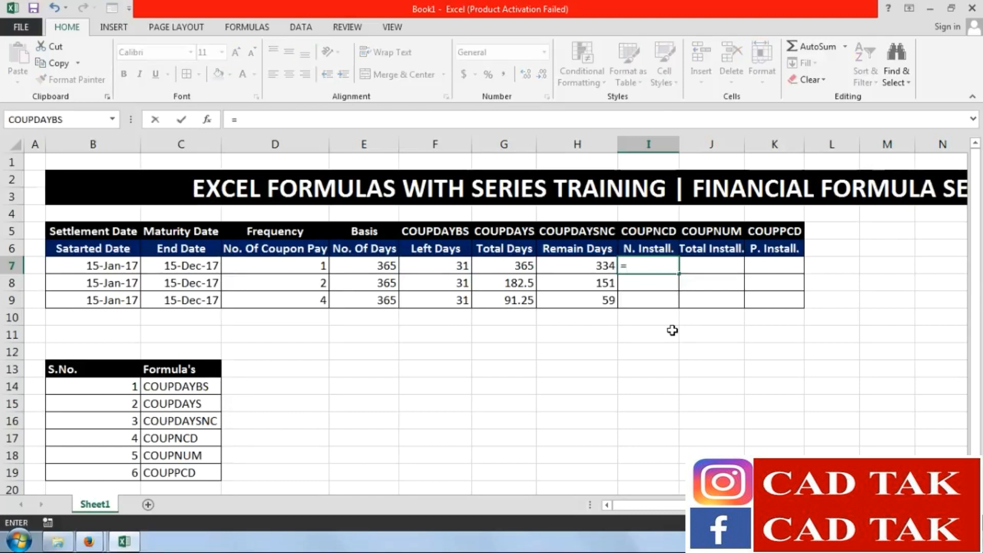
type("coup")
key("Down")
key("Down")
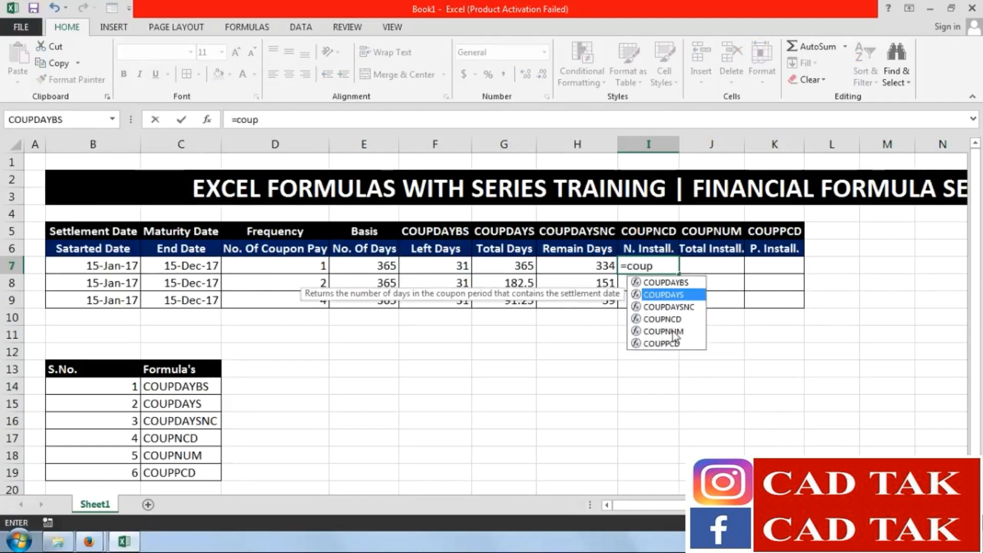
key("Down")
key("Down")
key("Up")
key("Tab")
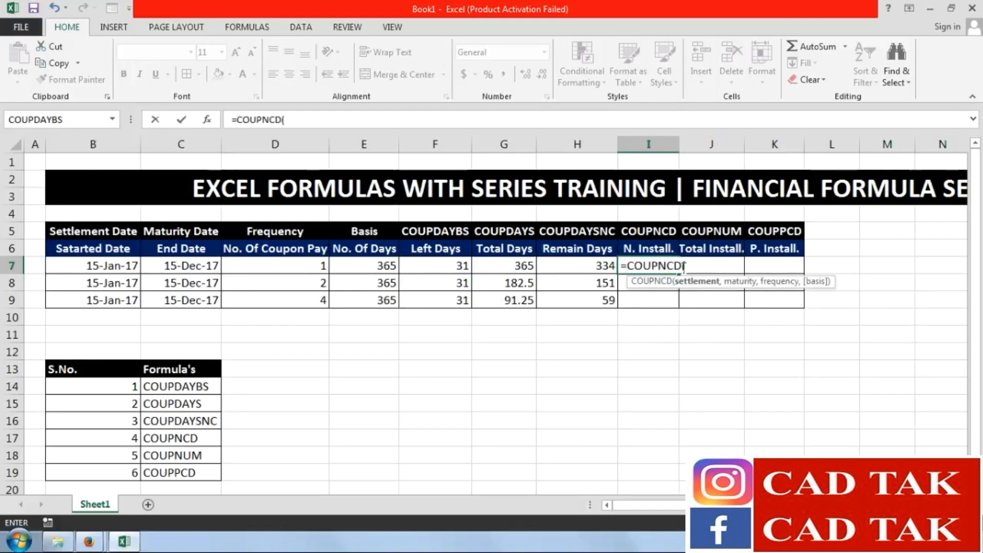
left_click(87, 265)
type(",")
left_click(169, 266)
type(",")
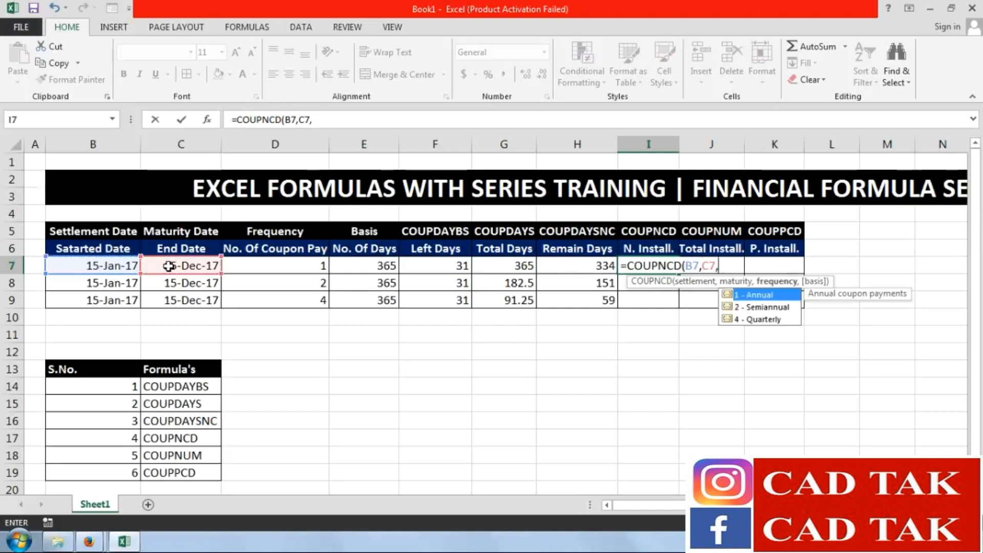
type("1,3")
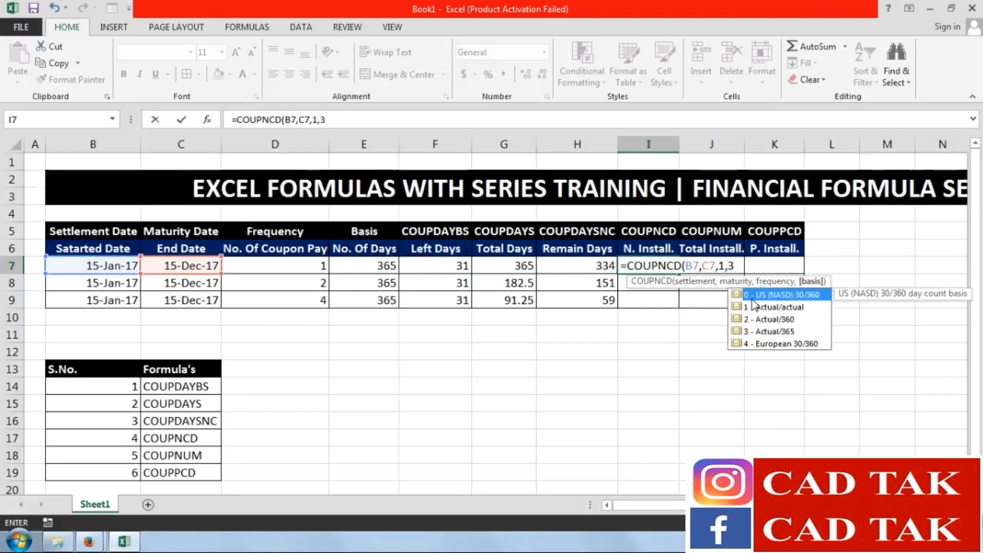
type(")")
key("Return")
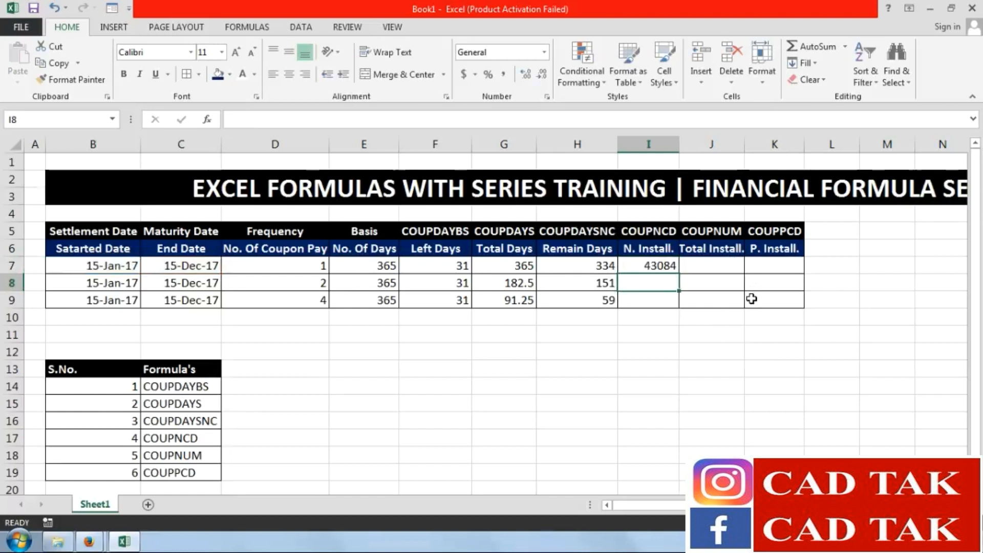
Enter =COUPNCD(B8,C8,2,3) in I8 to get the next installment date for the semiannual coupon
left_click(657, 269)
left_click(660, 283)
type("=coup")
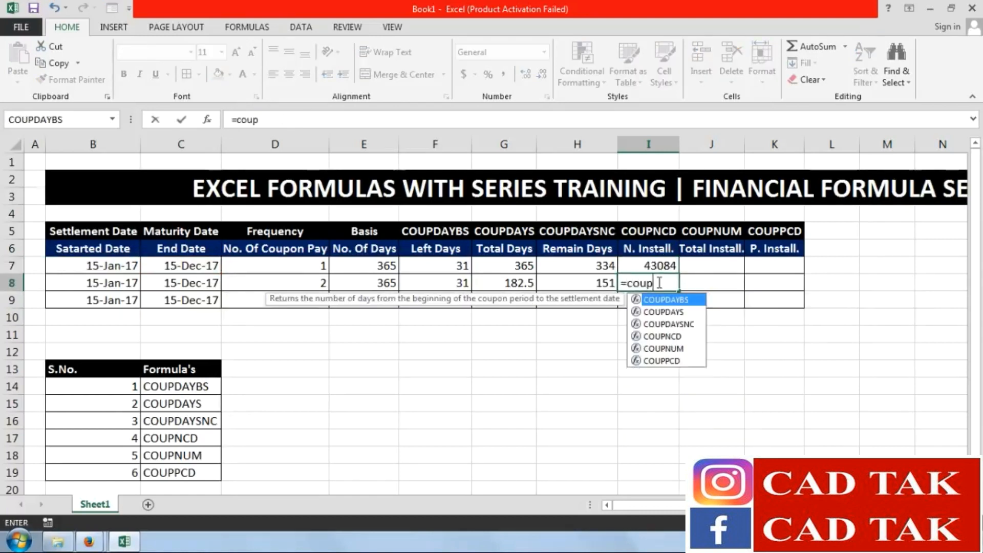
key("Down")
key("Down")
key("Down")
key("Tab")
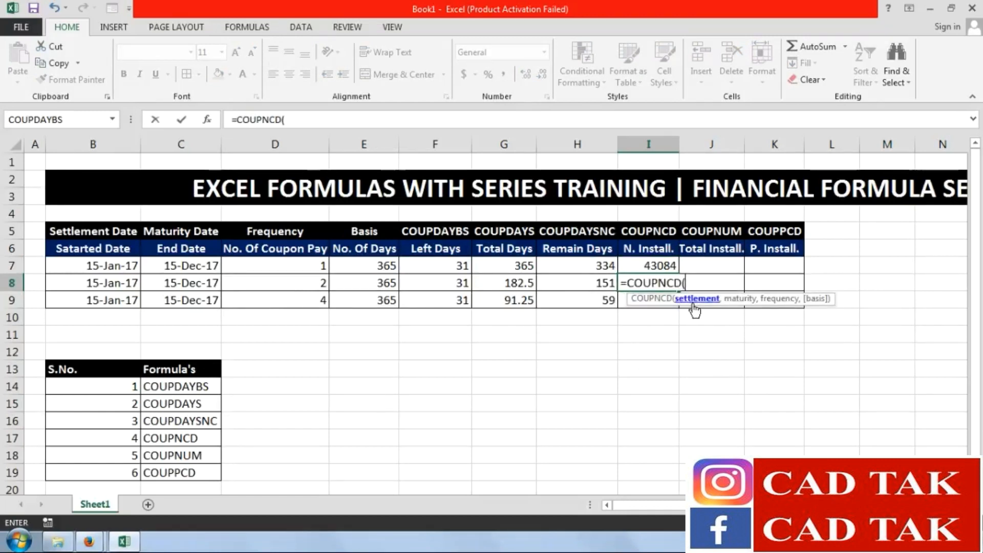
left_click(114, 283)
type(",")
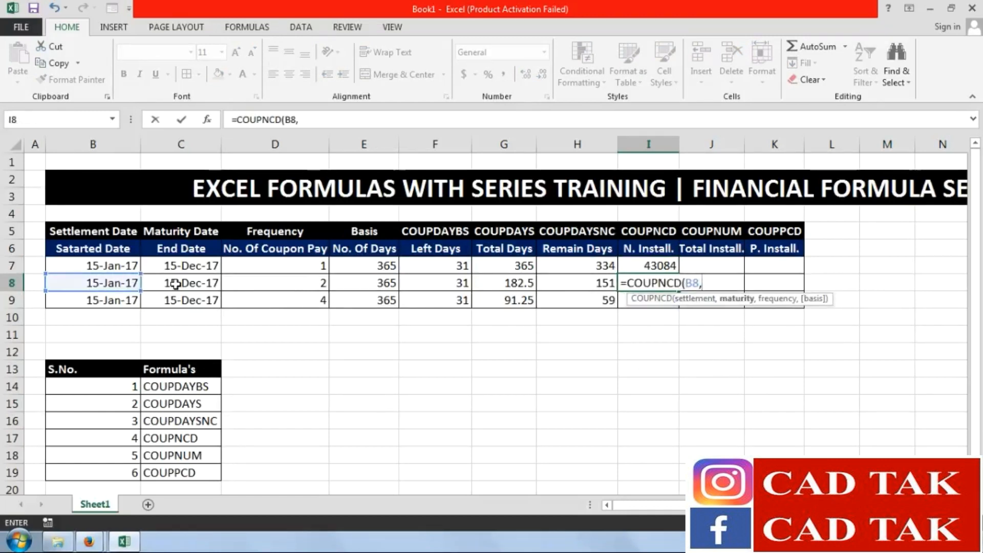
left_click(176, 285)
type(",2")
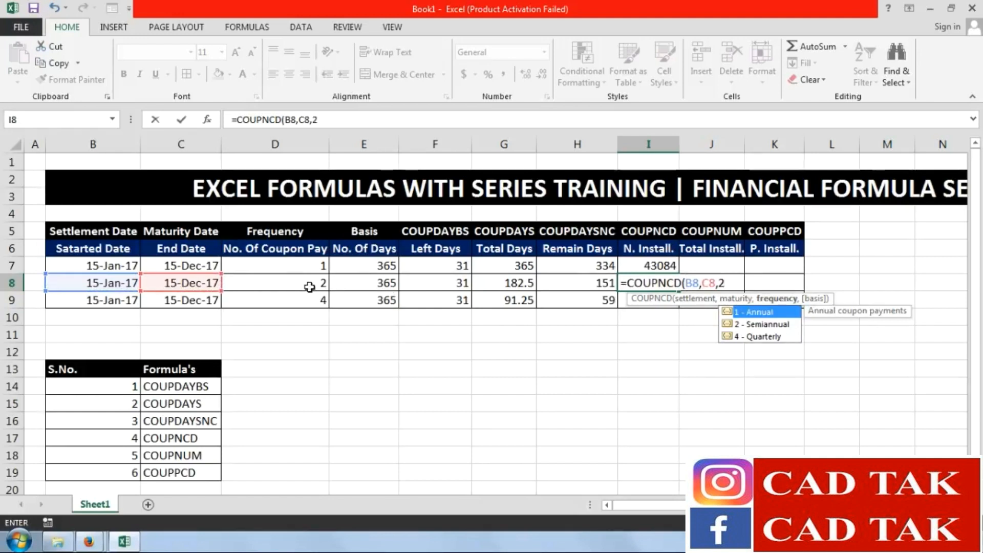
type(",3)")
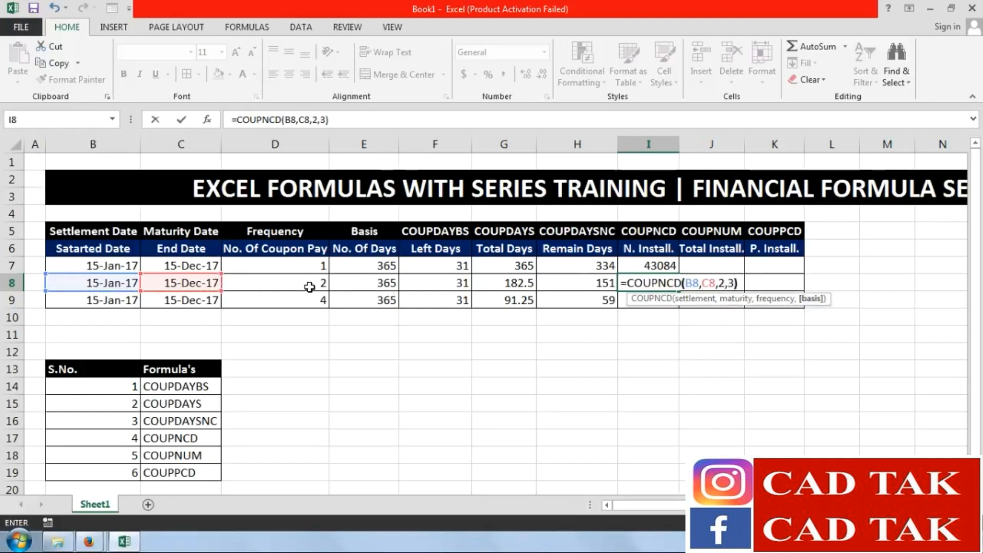
key("Return")
Enter =COUPNCD(B9,C9,4,3) in I9 to get the next installment date for the quarterly coupon
type("=")
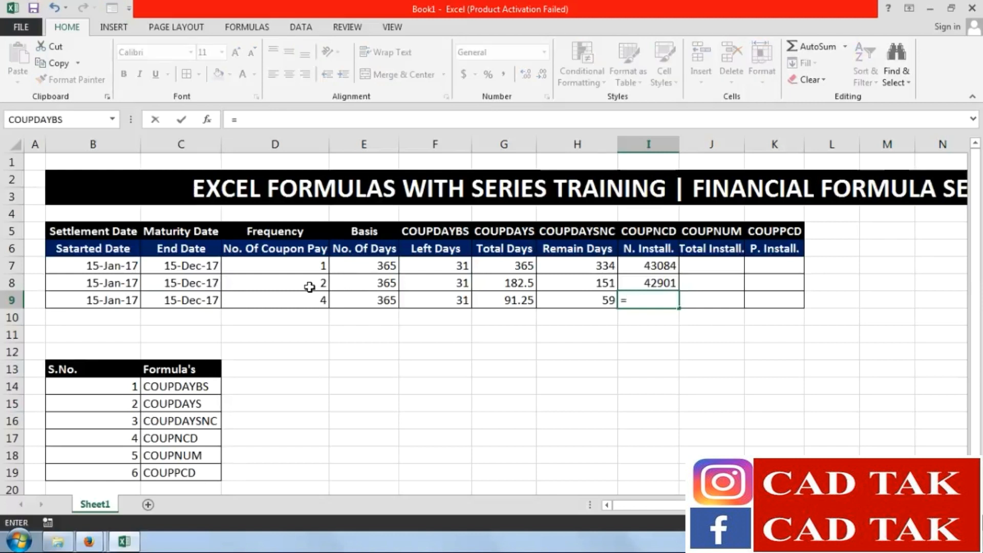
type("coup")
key("Down")
key("Down")
key("Down")
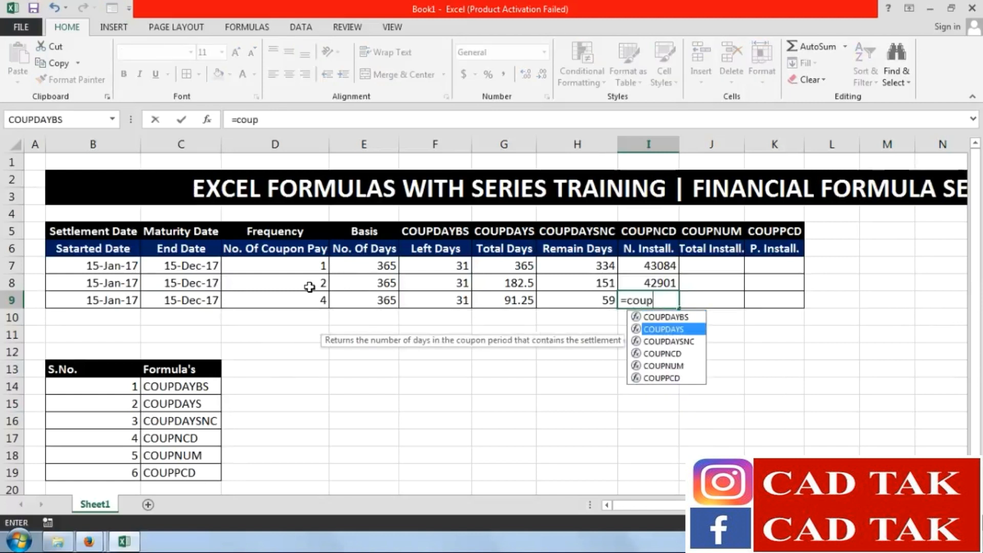
key("Tab")
left_click(88, 301)
type(",")
left_click(207, 300)
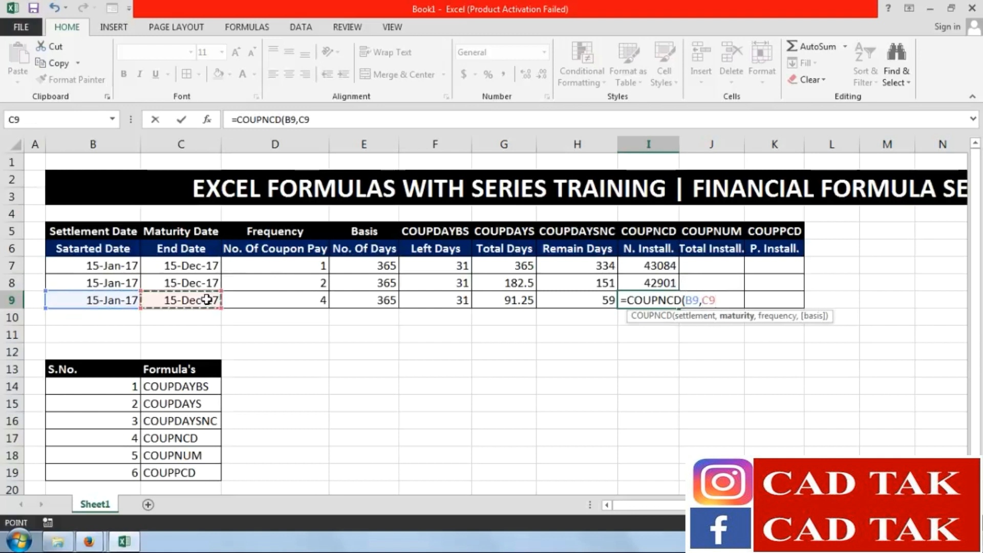
type(",")
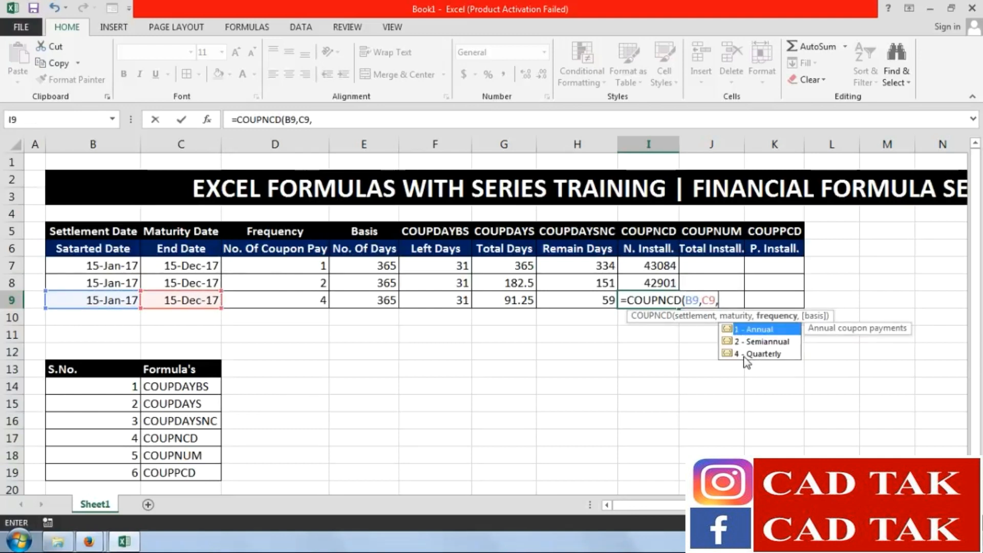
key("Down")
key("Down")
type("4,")
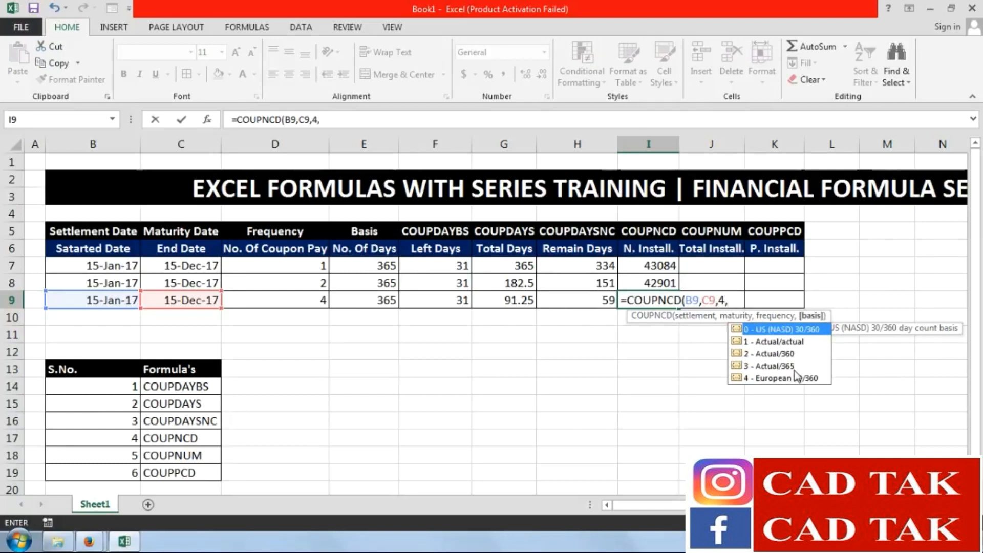
type("3)")
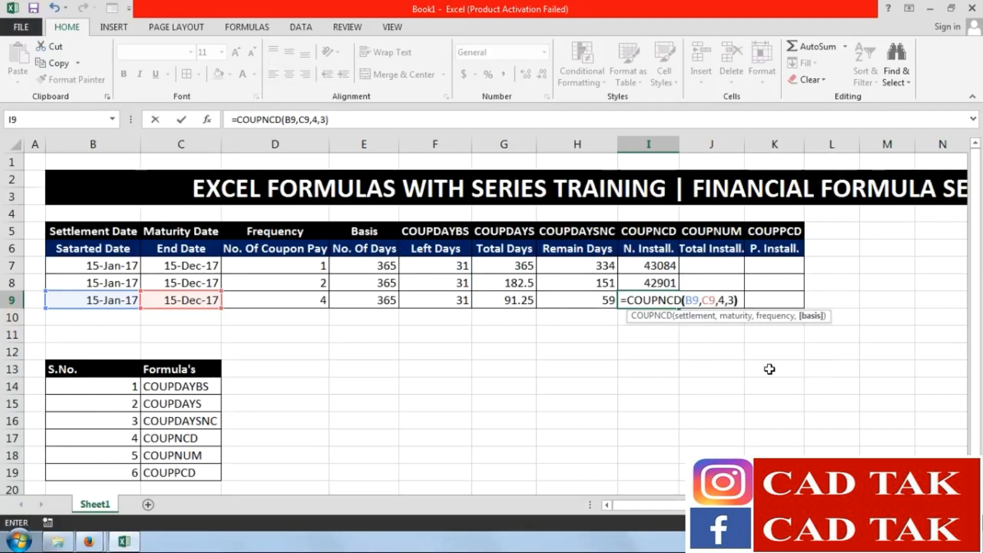
key("Return")
Format the next installment results in I7:I9 as dates using the 14-Mar-12 date type
left_click_drag(658, 266, 656, 301)
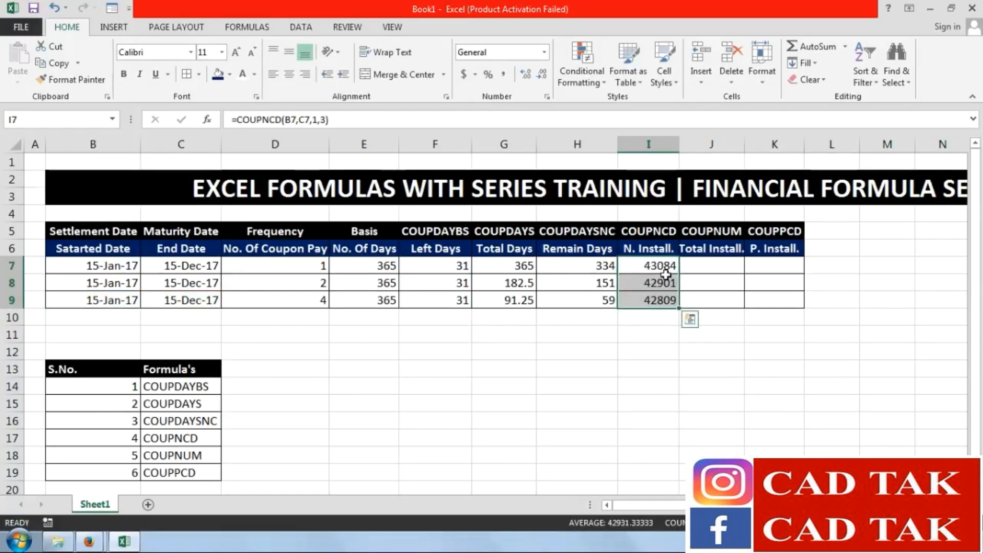
left_click(544, 52)
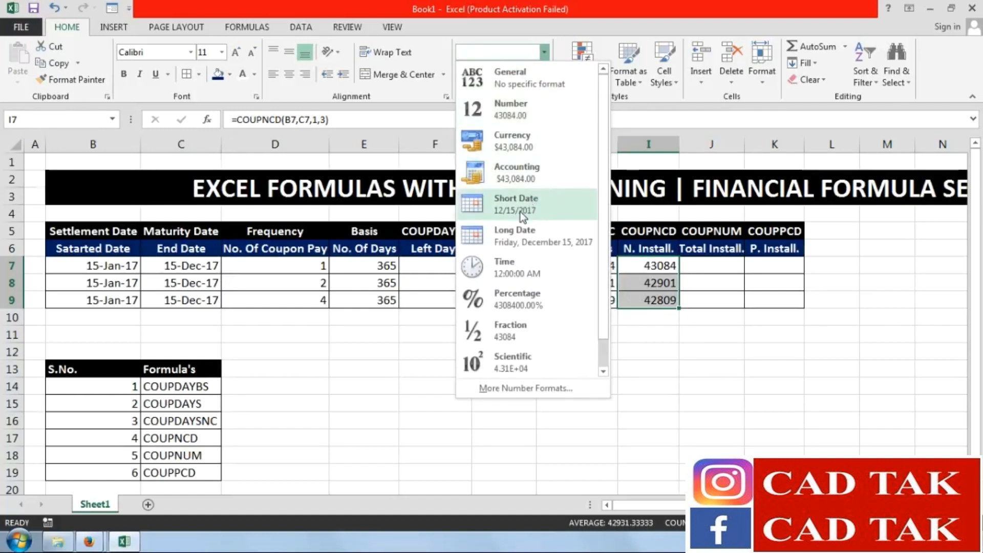
left_click(507, 211)
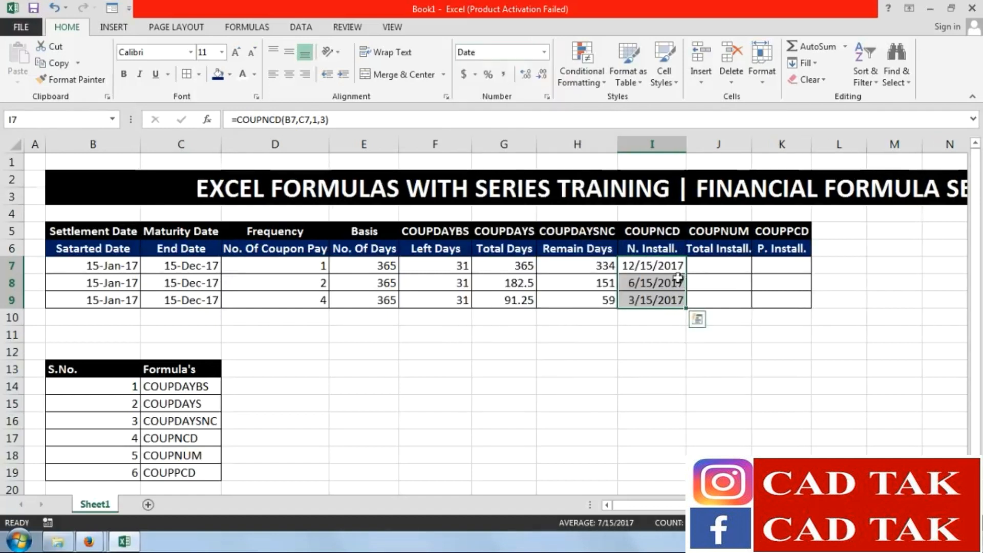
left_click(544, 52)
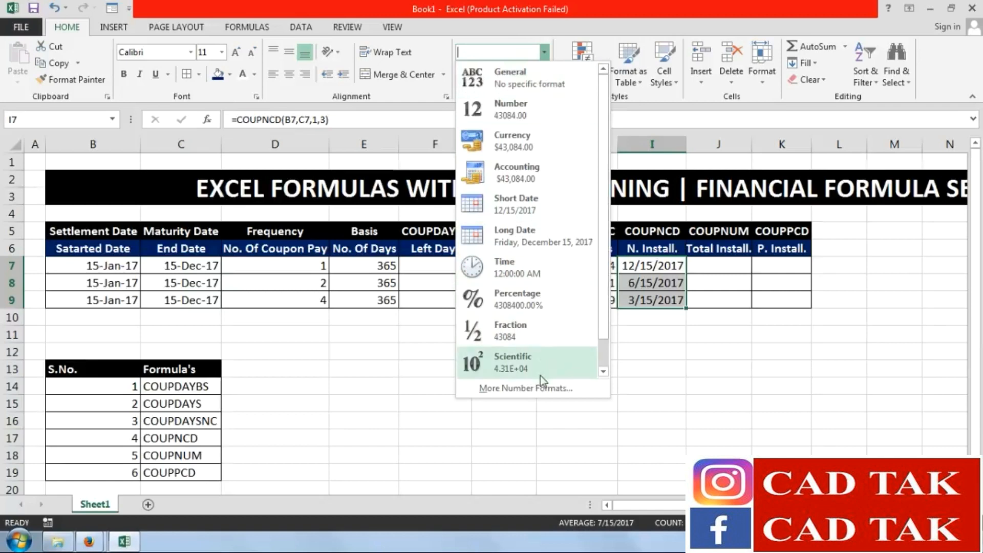
left_click(539, 388)
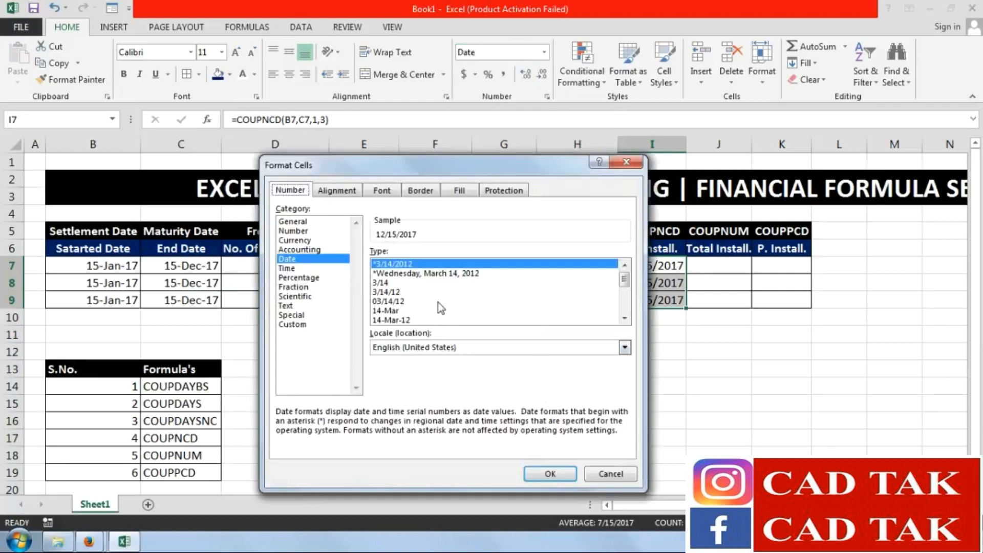
left_click(392, 320)
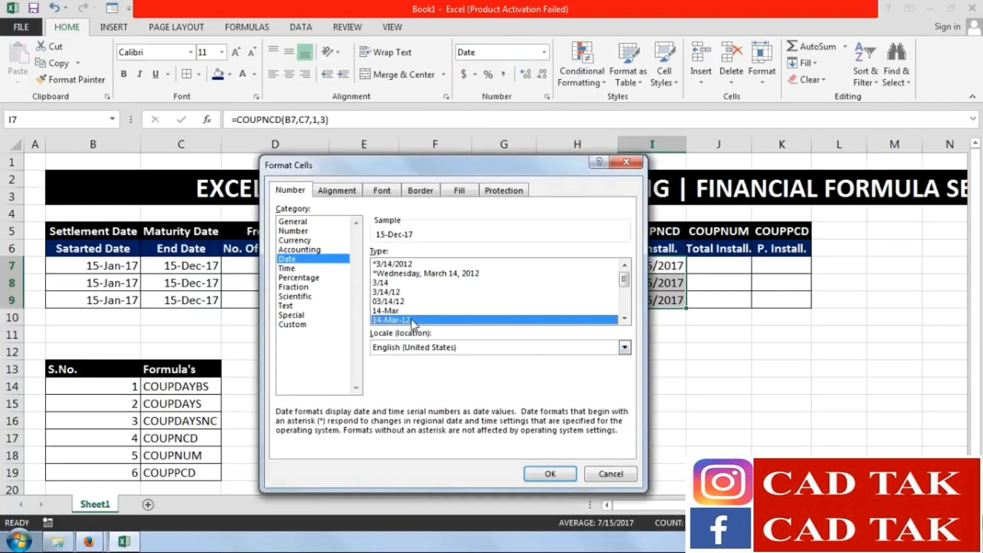
left_click(550, 473)
left_click(643, 386)
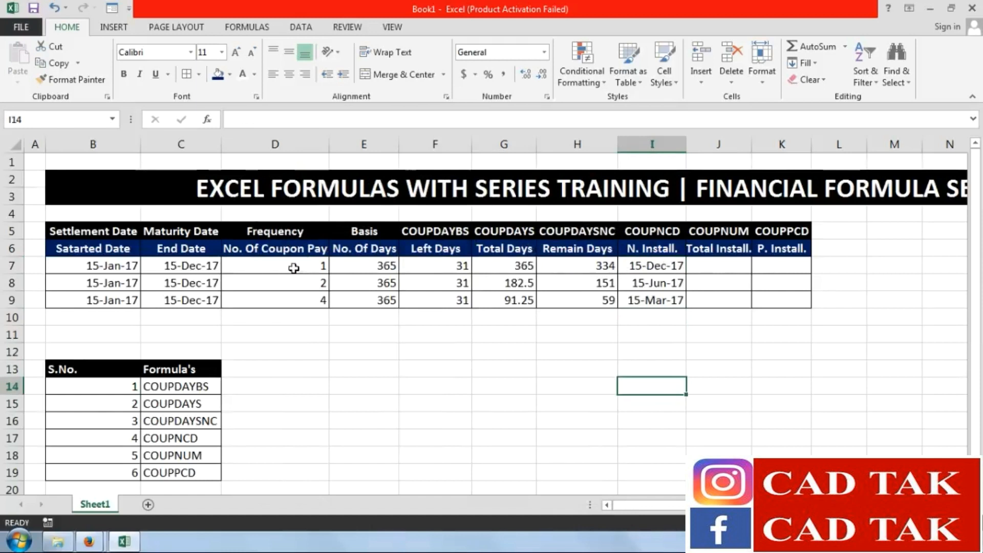
Compare the started dates in B7:B9 with the matching next installment dates in I7:I9 for each coupon frequency
left_click(115, 267)
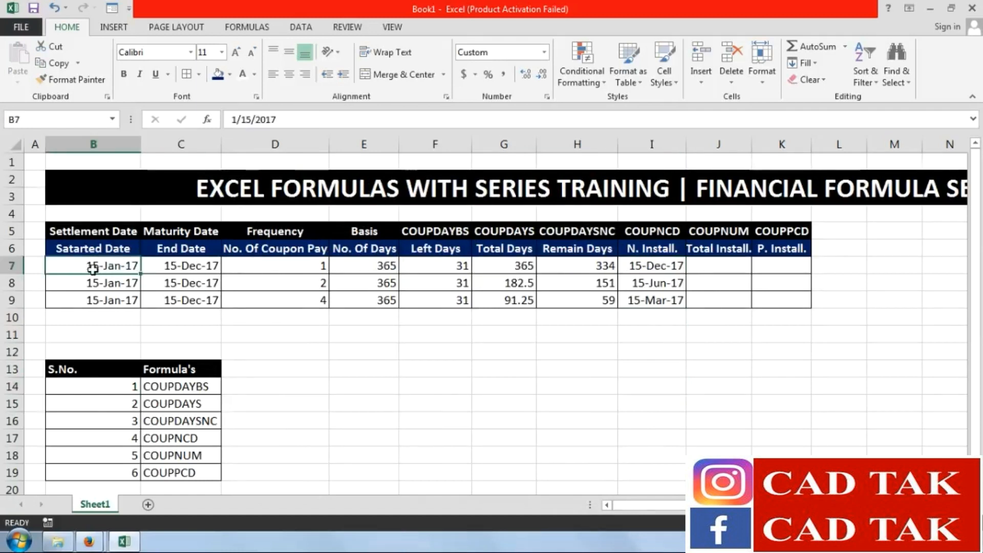
left_click(661, 267)
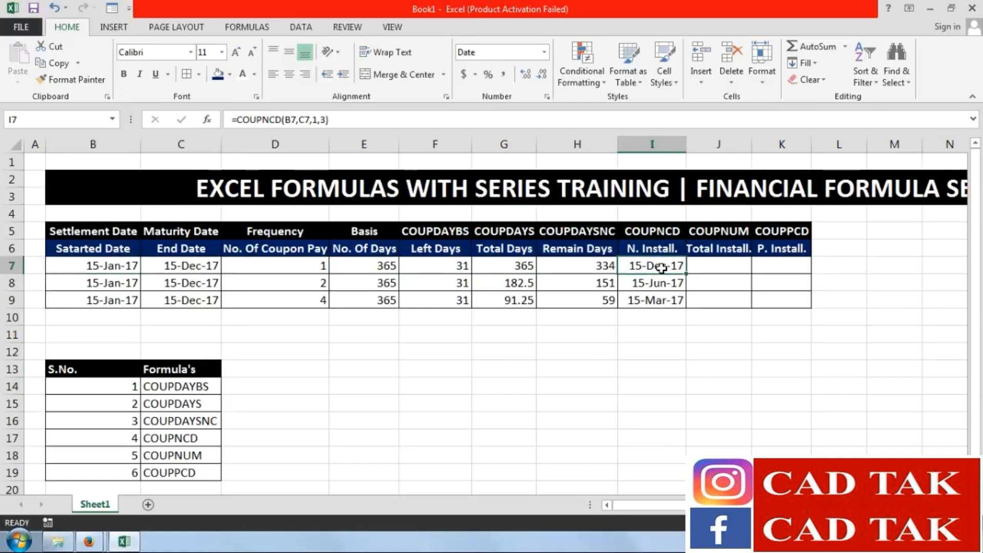
left_click(105, 286)
left_click(673, 284)
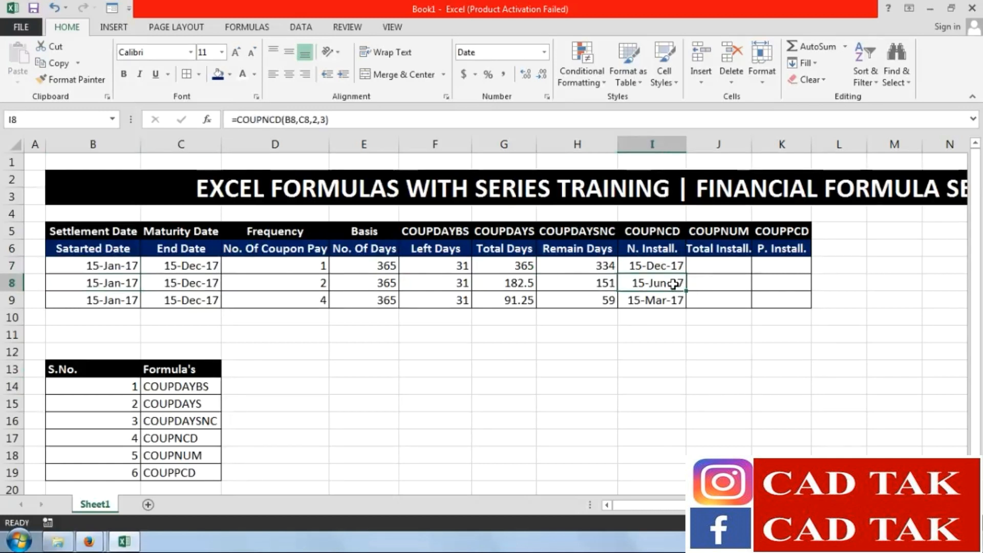
left_click(123, 302)
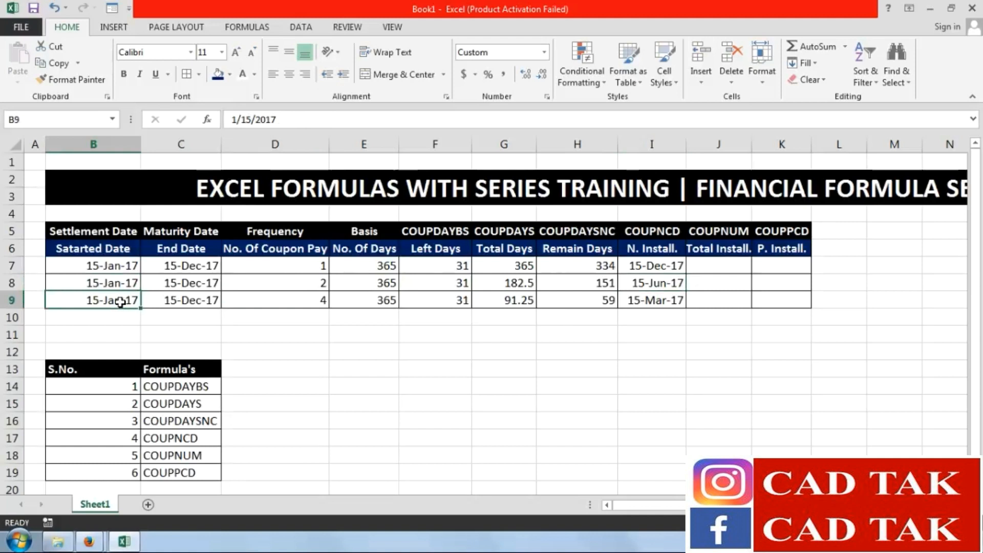
left_click(666, 300)
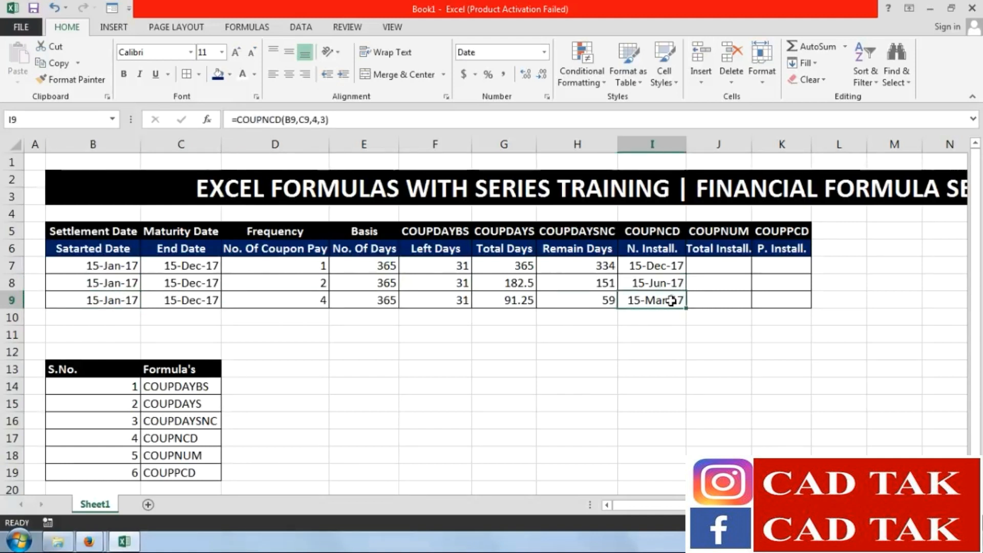
left_click(104, 279)
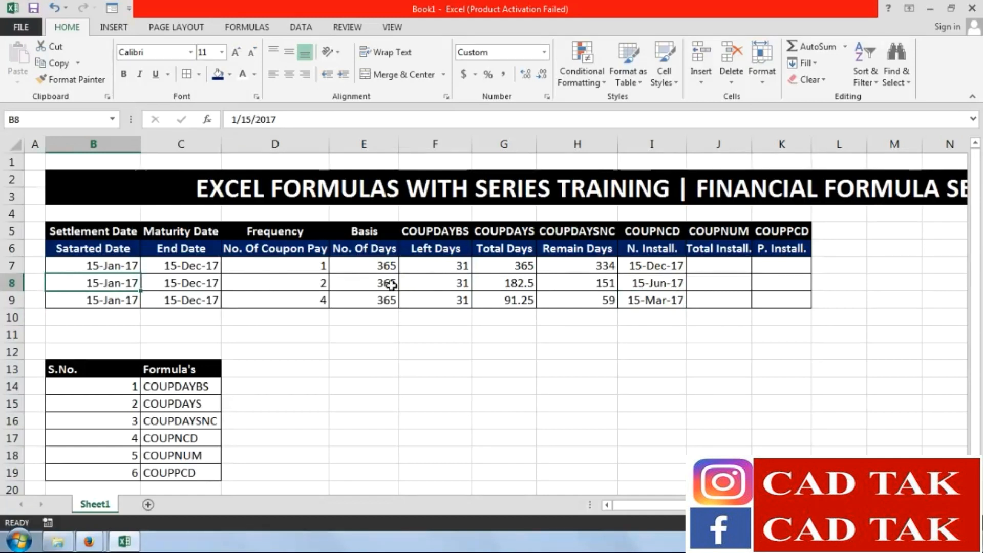
left_click(100, 299)
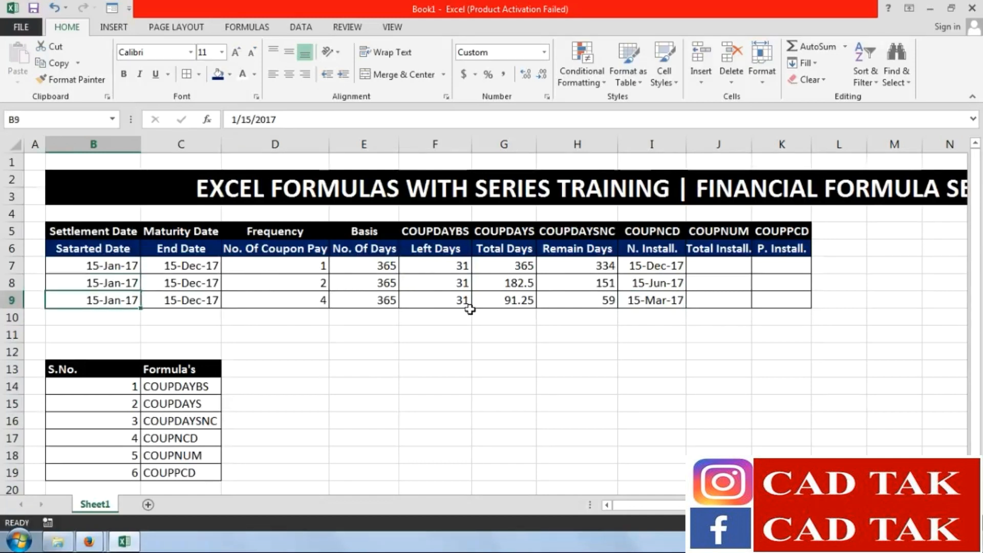
left_click(646, 300)
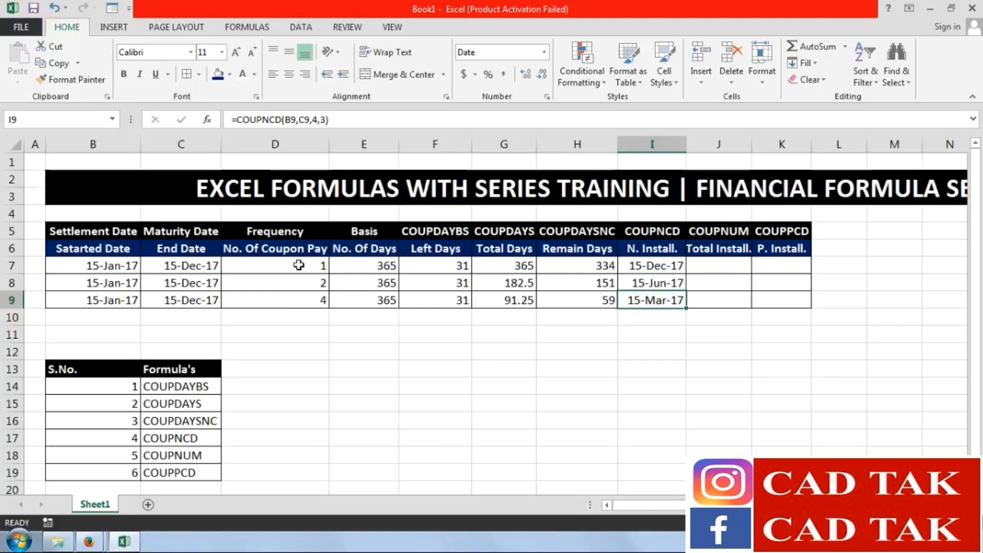
left_click(675, 266)
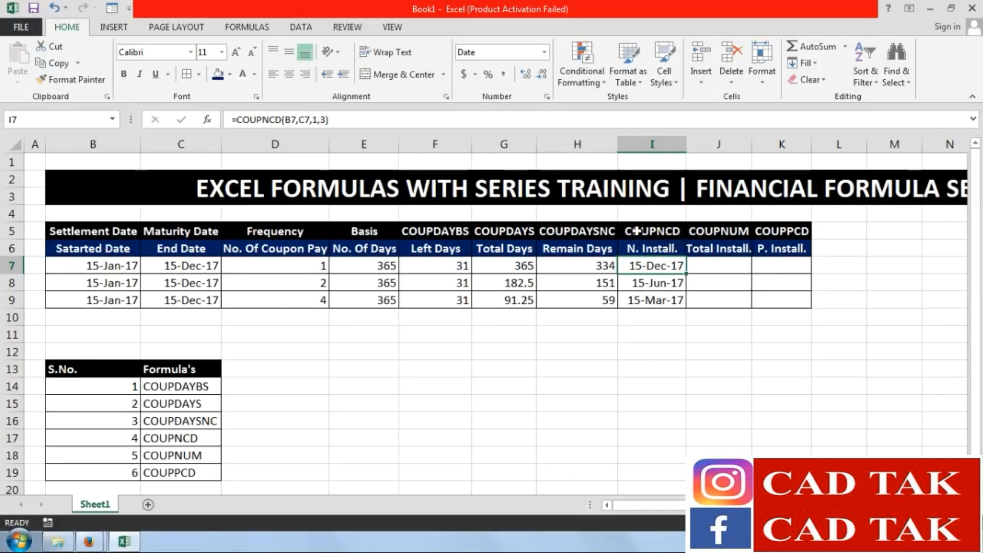
Enter =COUPNUM(B7,C7,1,3) in J7 to get the total installments for the annual coupon
left_click(733, 267)
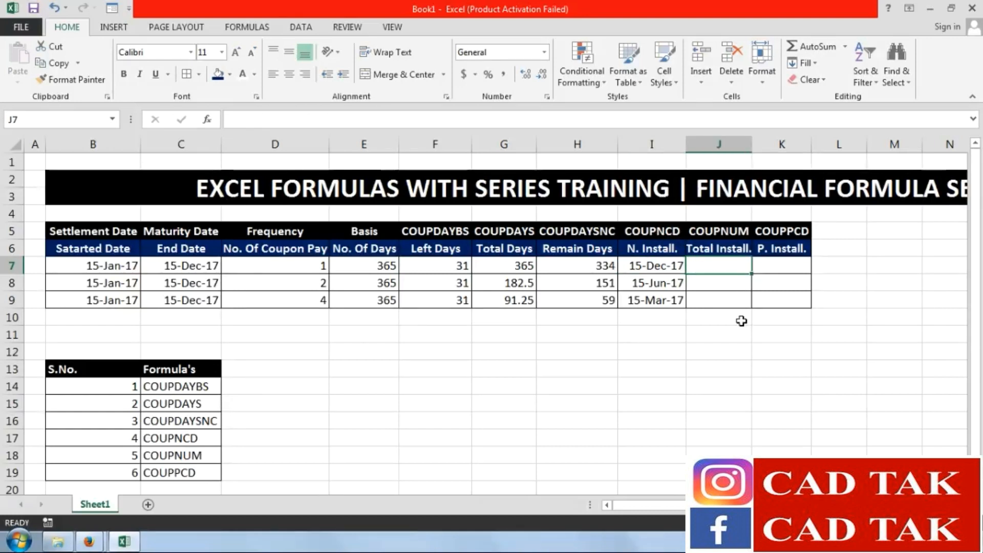
left_click(727, 284)
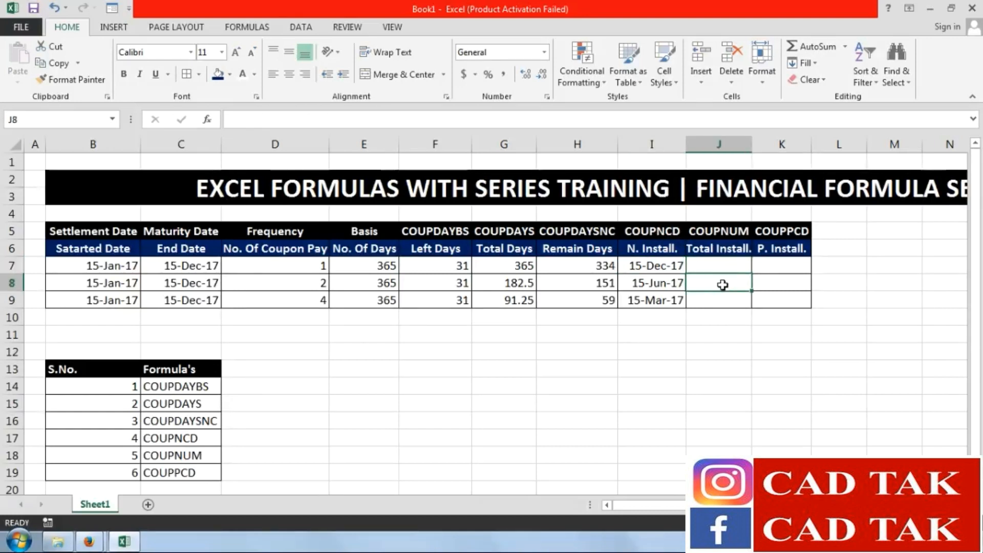
left_click(727, 301)
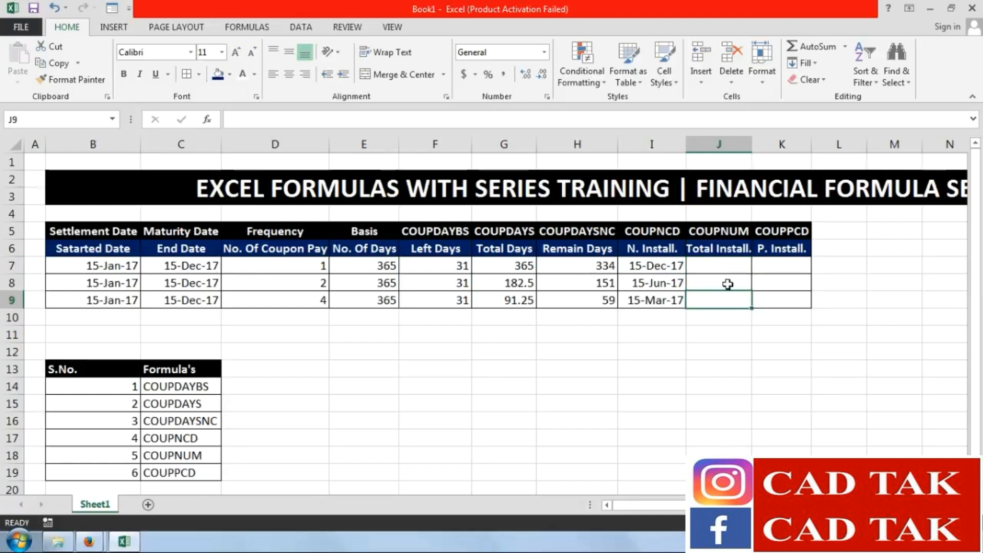
left_click(723, 263)
type("=")
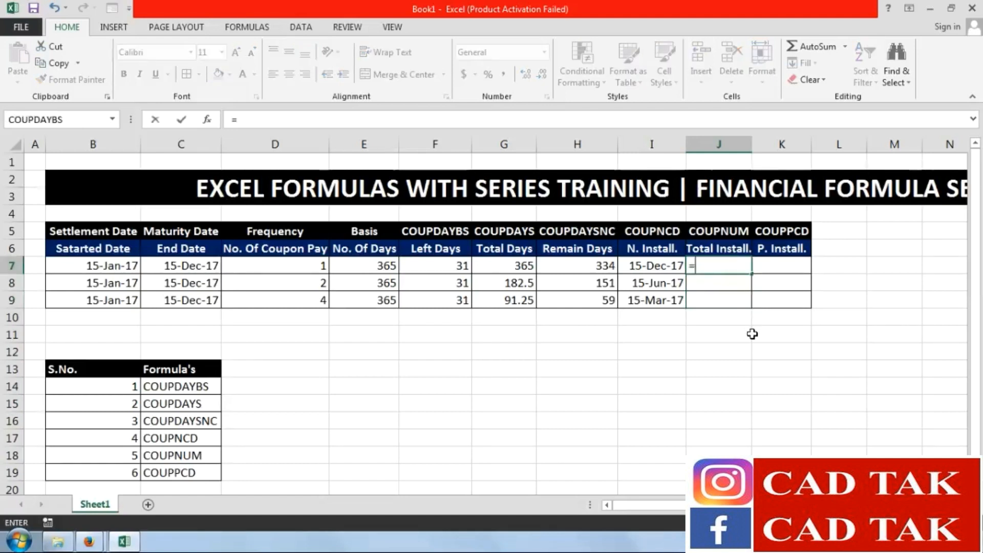
type("co")
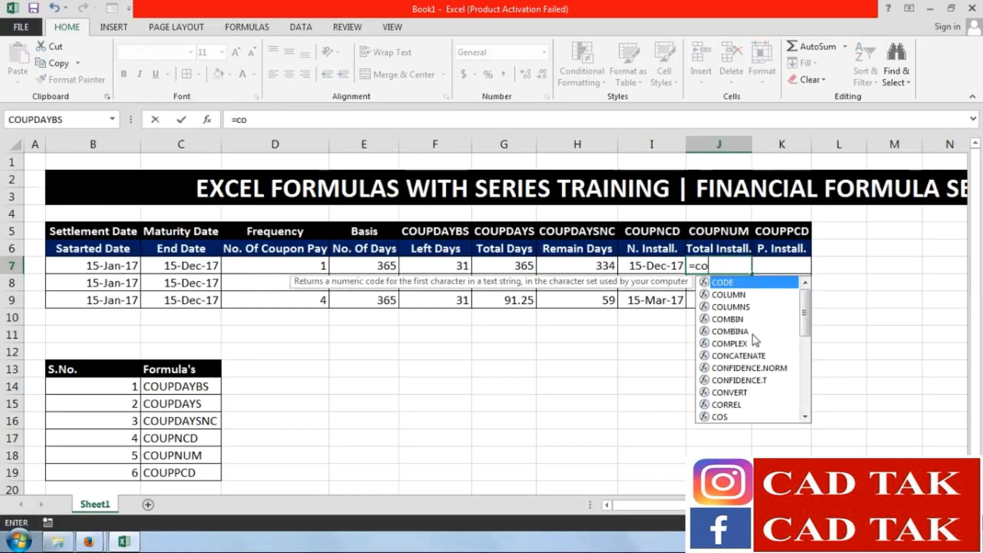
type("up")
key("Down")
key("Down")
key("Down")
key("Down")
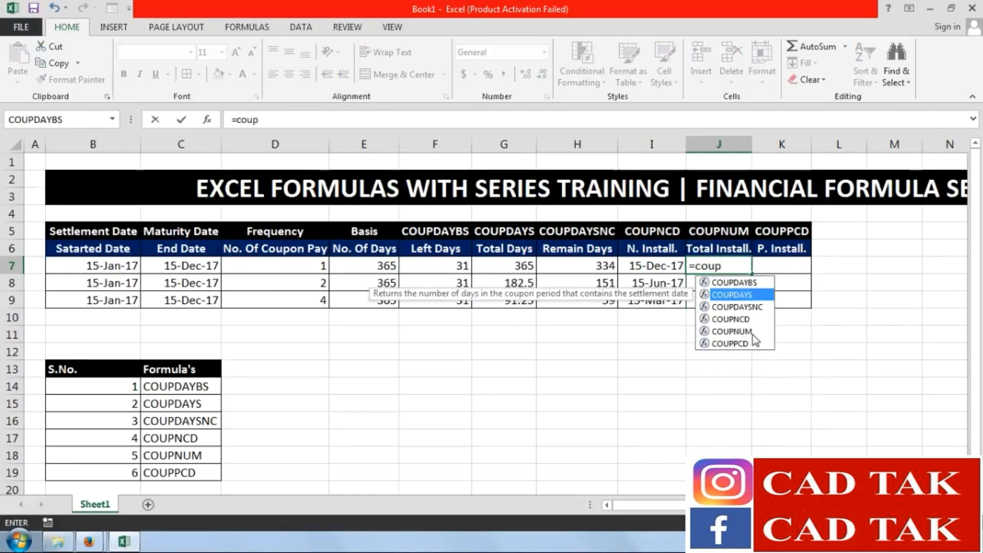
double_click(753, 333)
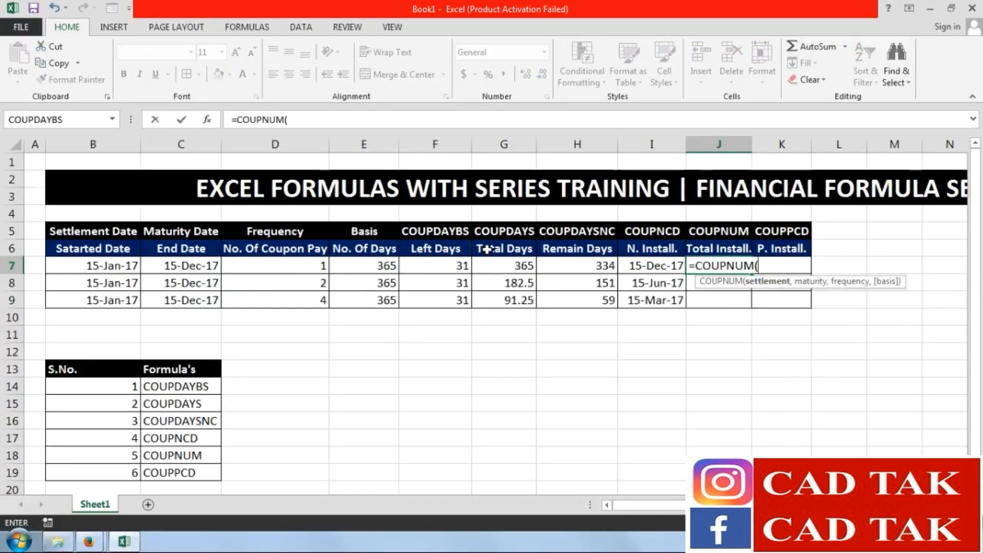
left_click(127, 263)
type(",")
left_click(184, 261)
type(",")
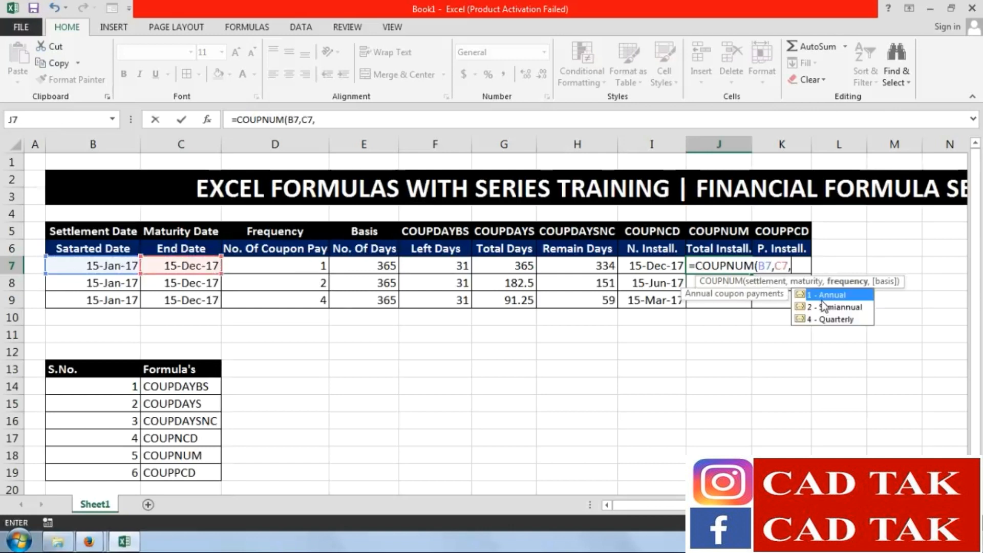
type("1,3")
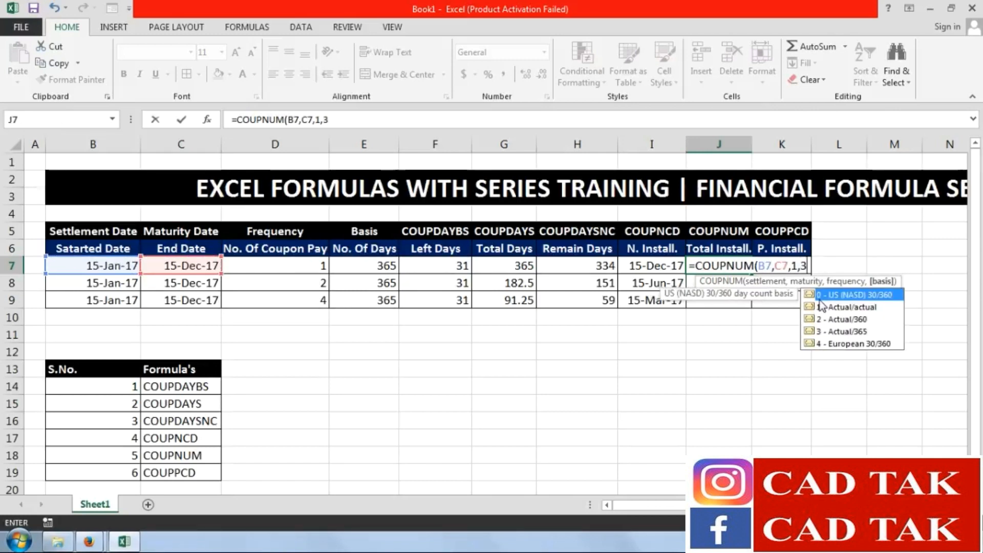
type(")")
key("Return")
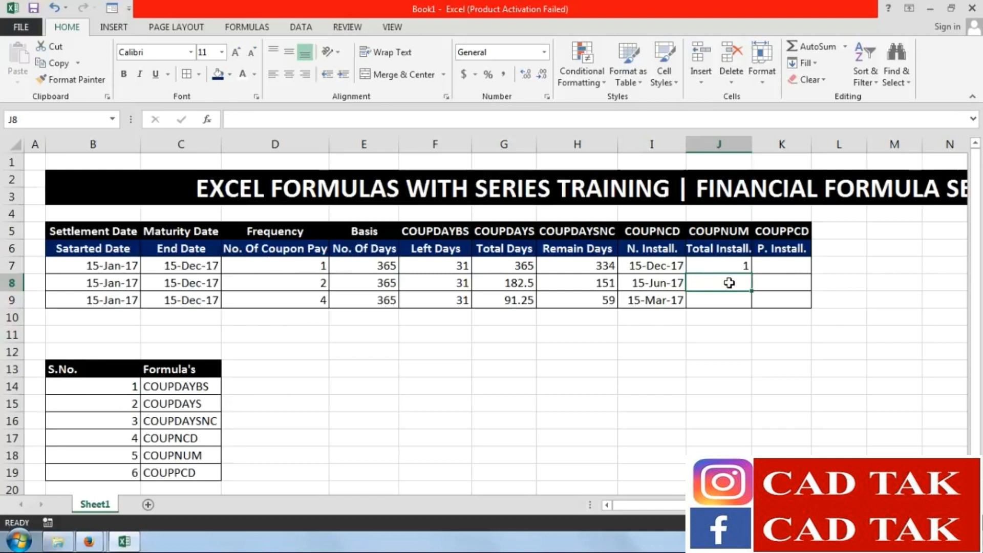
Enter =COUPNUM(B8,C8,2,3) in J8 to get the total installments for the semiannual coupon
type("=coup")
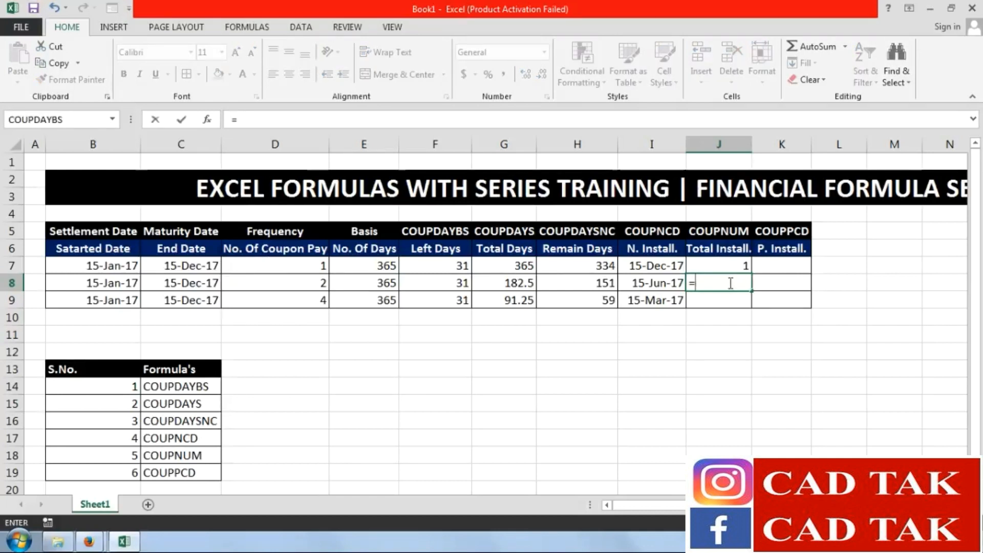
key("Down")
key("Down")
key("Down")
key("Down")
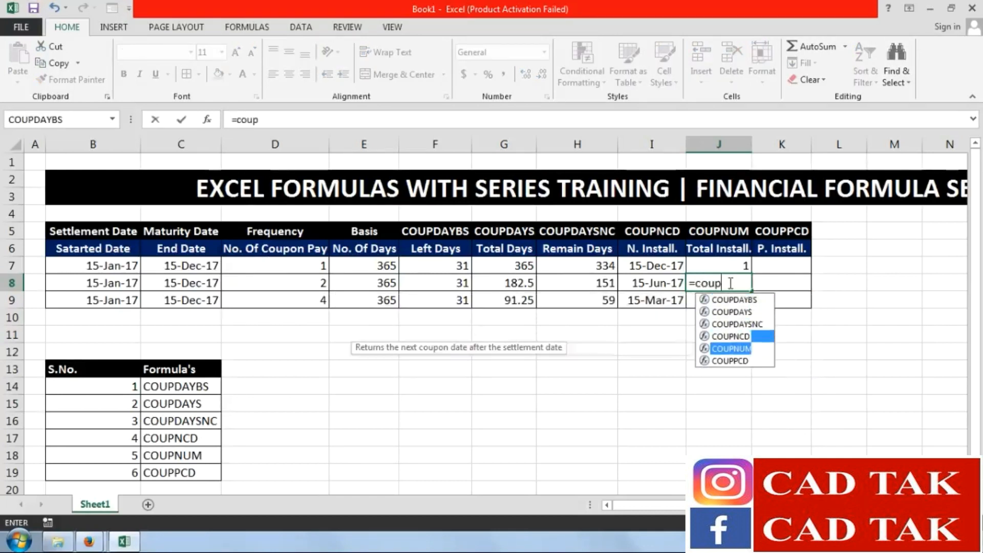
key("Tab")
left_click(119, 283)
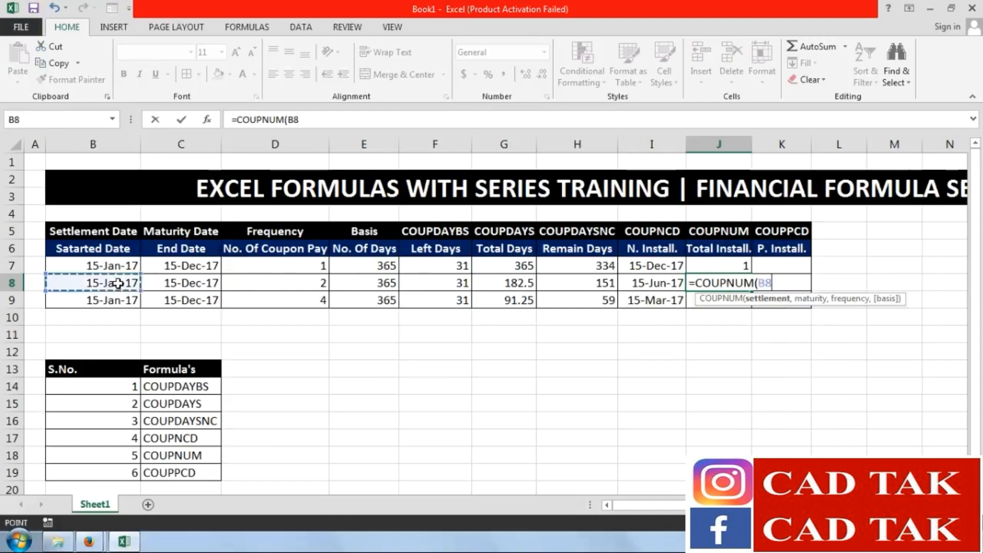
type(",")
left_click(198, 282)
type(",")
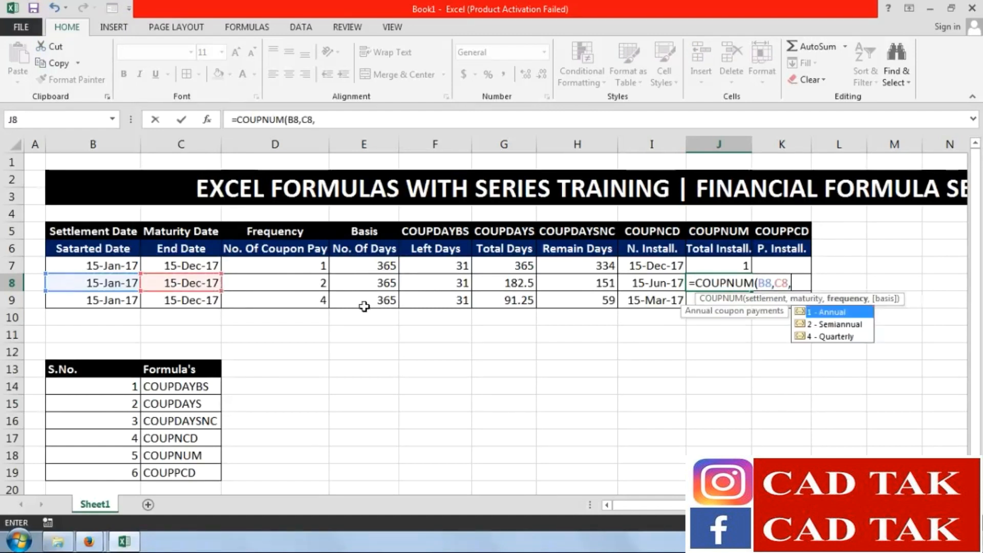
type("2,3)")
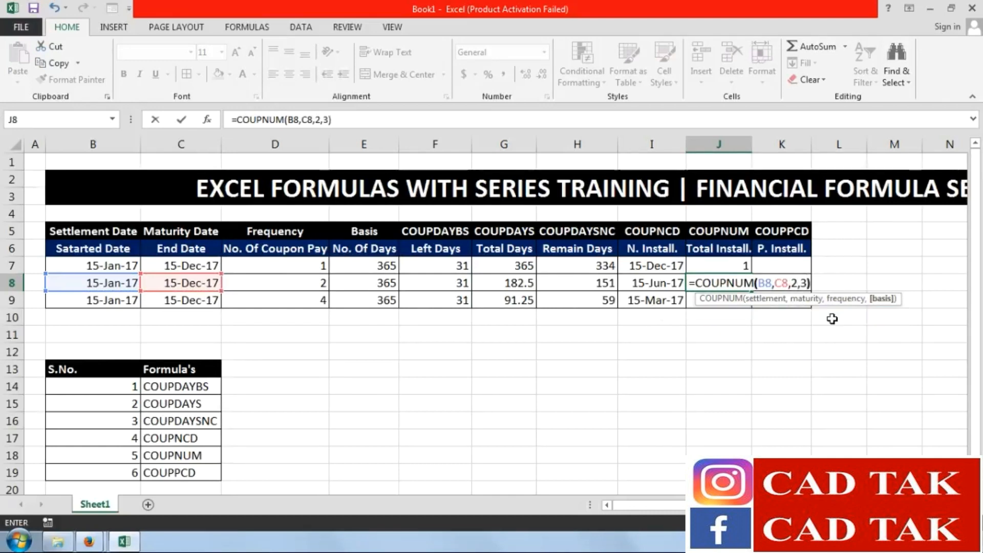
key("Return")
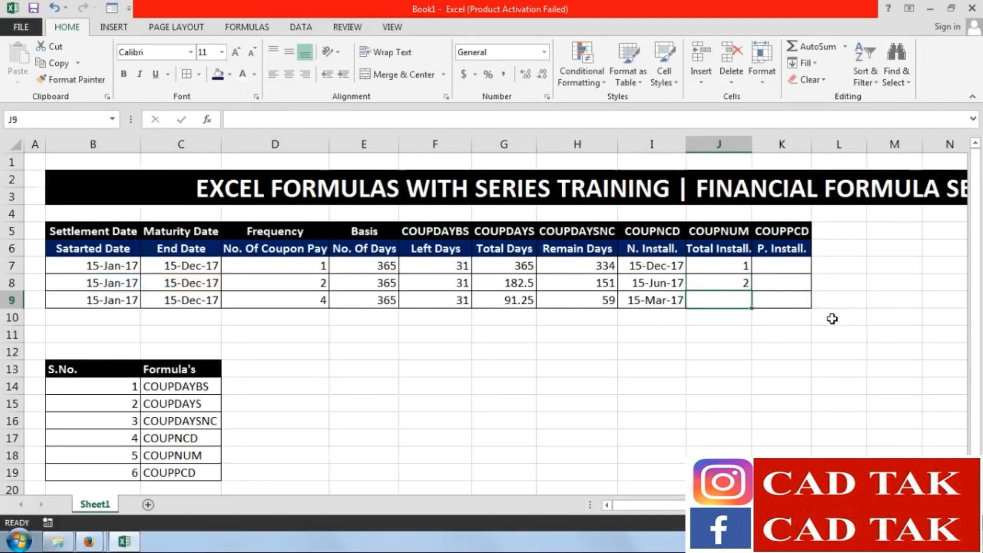
Enter =COUPNUM(B9,C9,4,3) in J9 to get the total installments for the quarterly coupon
left_click(731, 264)
left_click(737, 283)
left_click(735, 299)
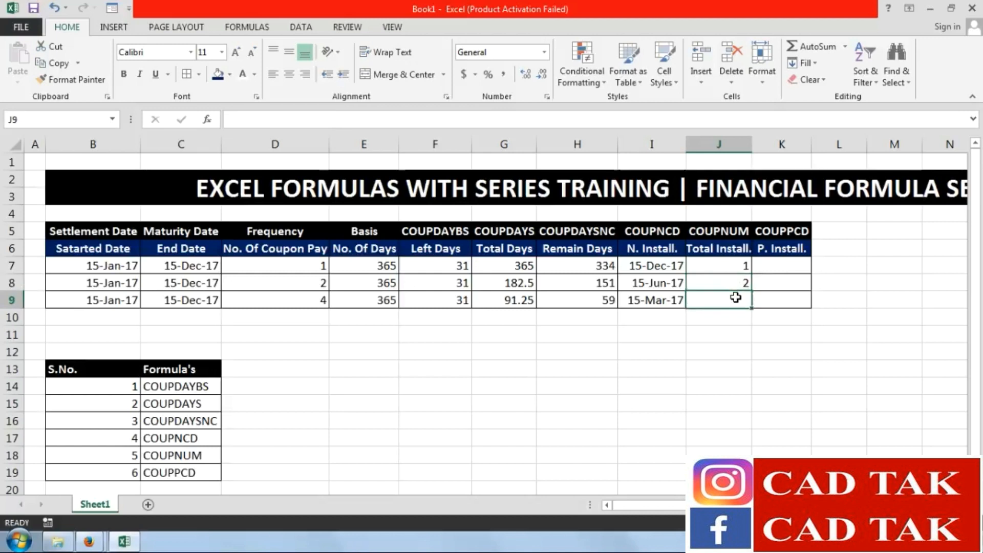
type("=coup")
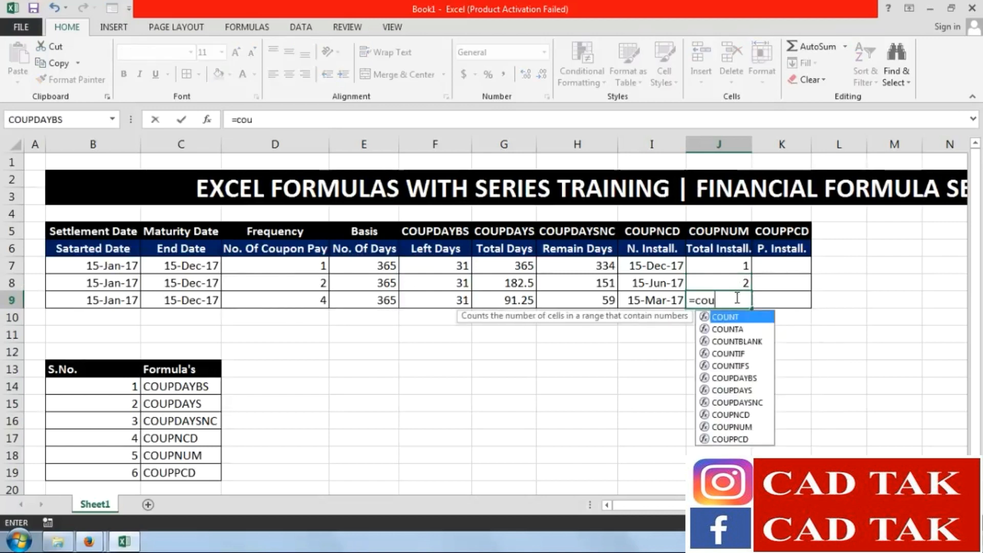
key("Down")
key("Down")
key("Down")
key("Down")
key("Tab")
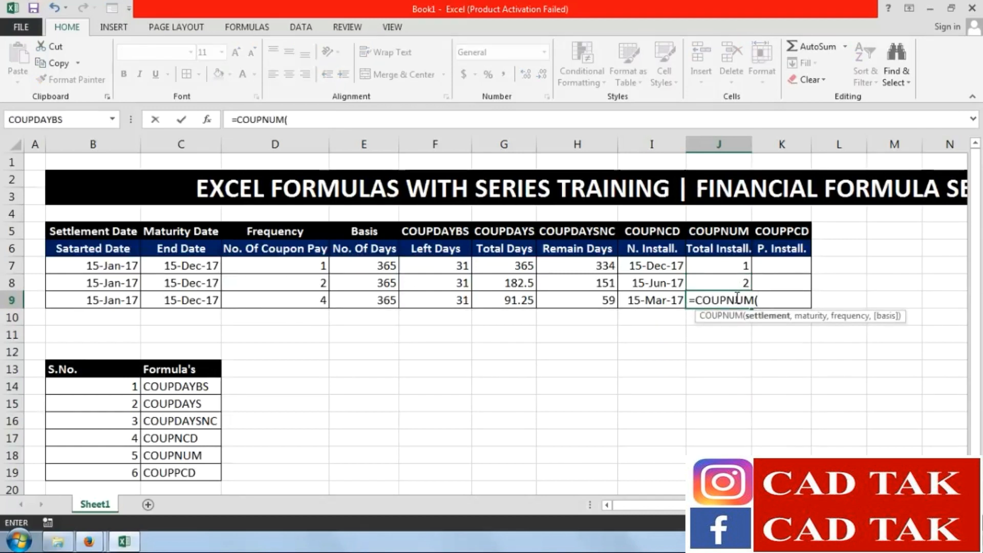
left_click(123, 300)
type(",")
left_click(214, 298)
type(",1")
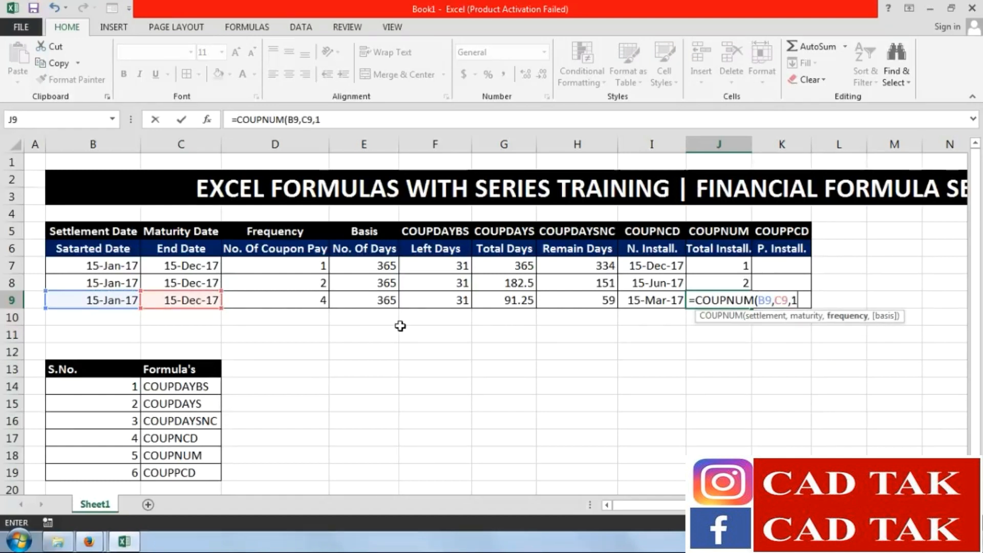
key("BackSpace")
type("4,")
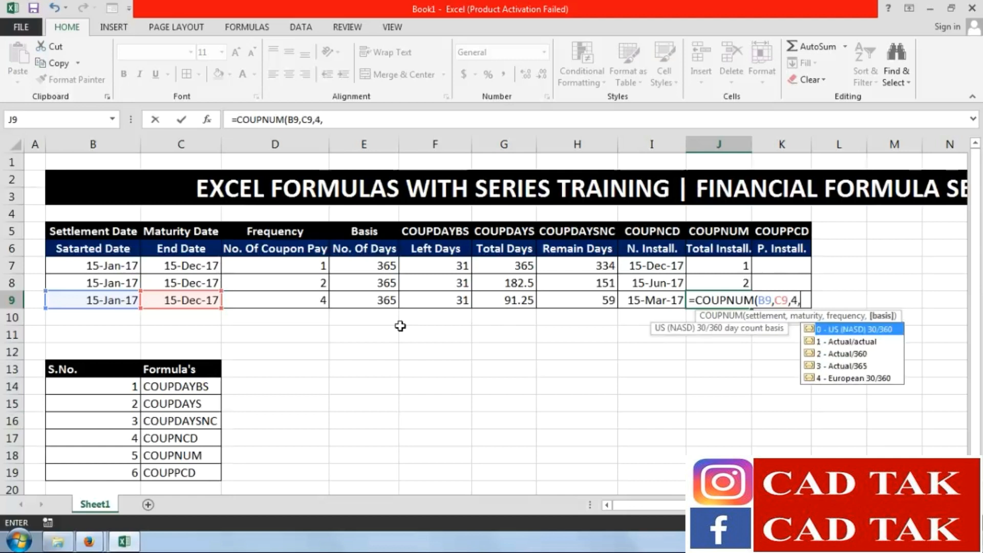
type("3")
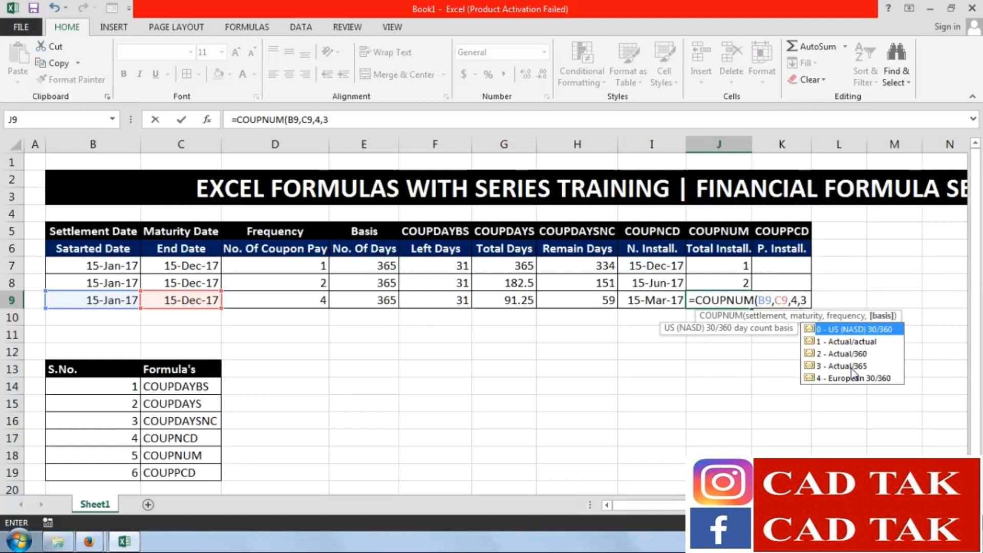
type(")")
key("Return")
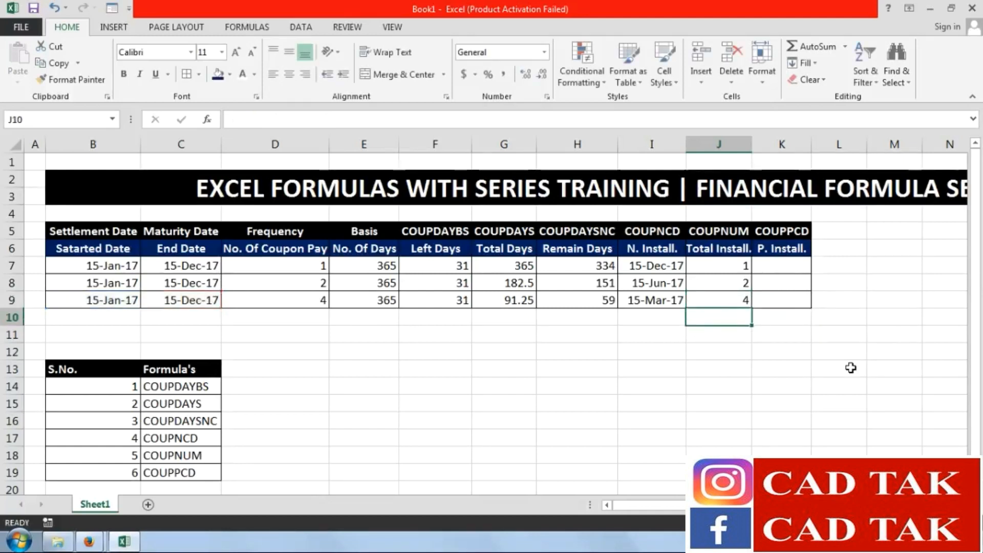
Enter =COUPPCD(B7,C7,1,3) in K7 to get the previous installment date for the annual coupon
left_click(795, 261)
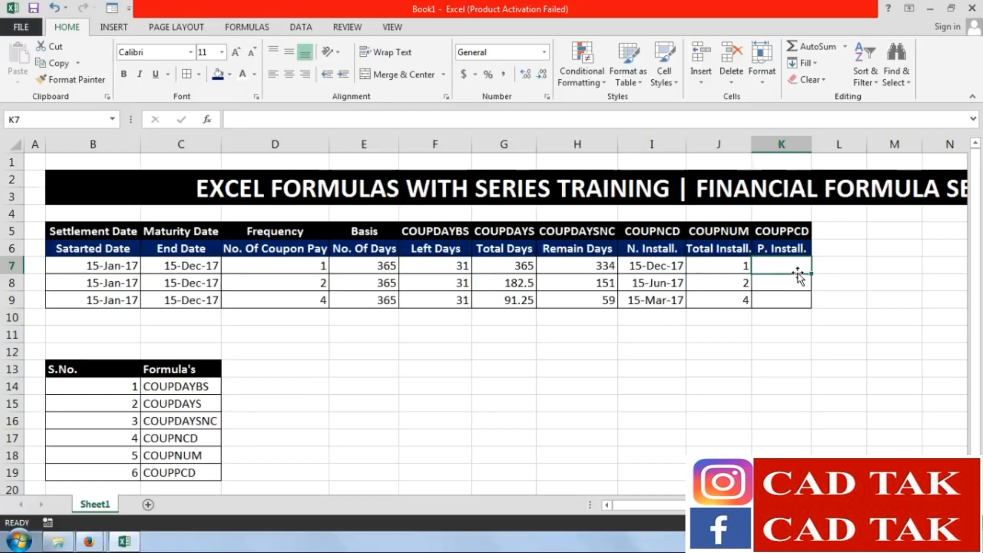
type("=coup")
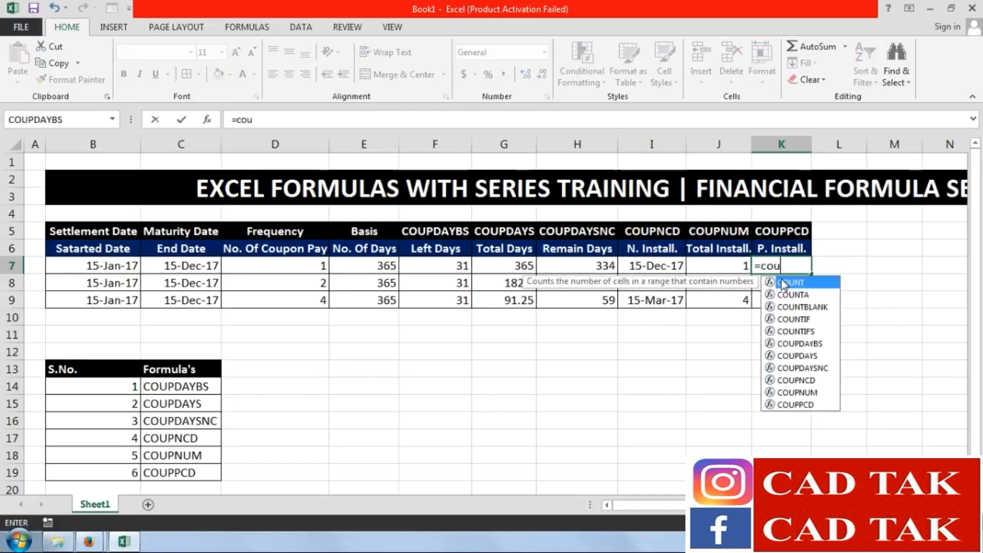
key("Down")
key("Down")
key("Down")
key("Down")
key("Down")
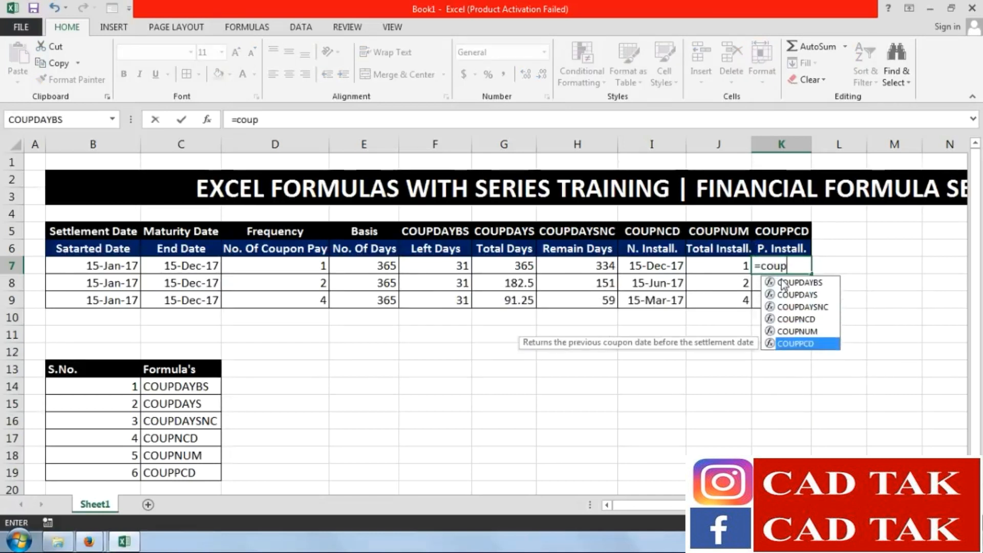
key("Tab")
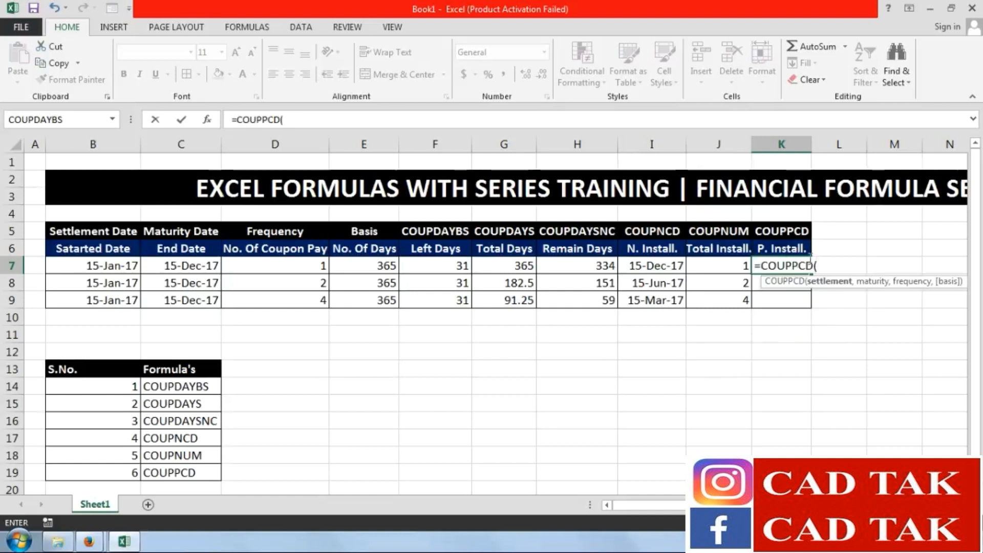
left_click(126, 266)
type(",")
left_click(175, 266)
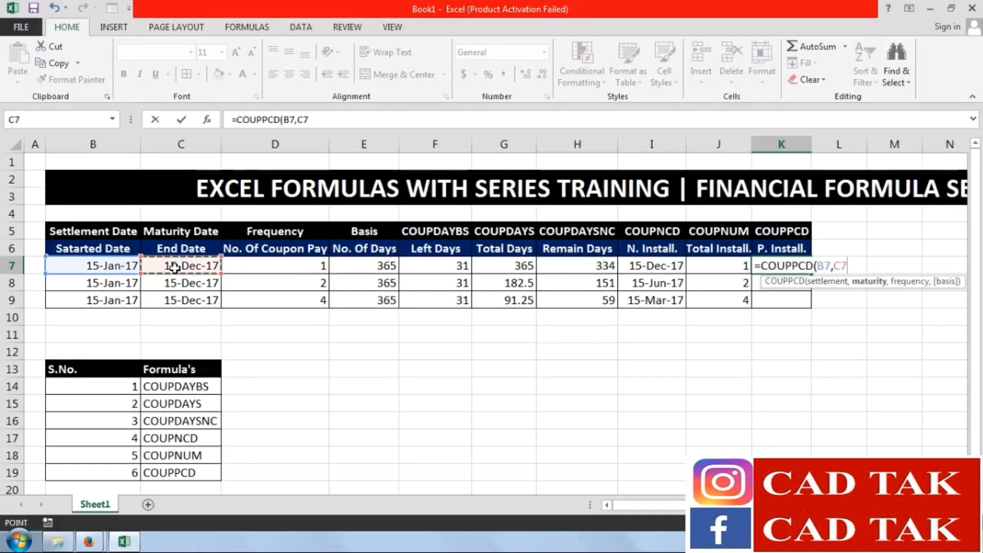
type(",")
type("1,3)")
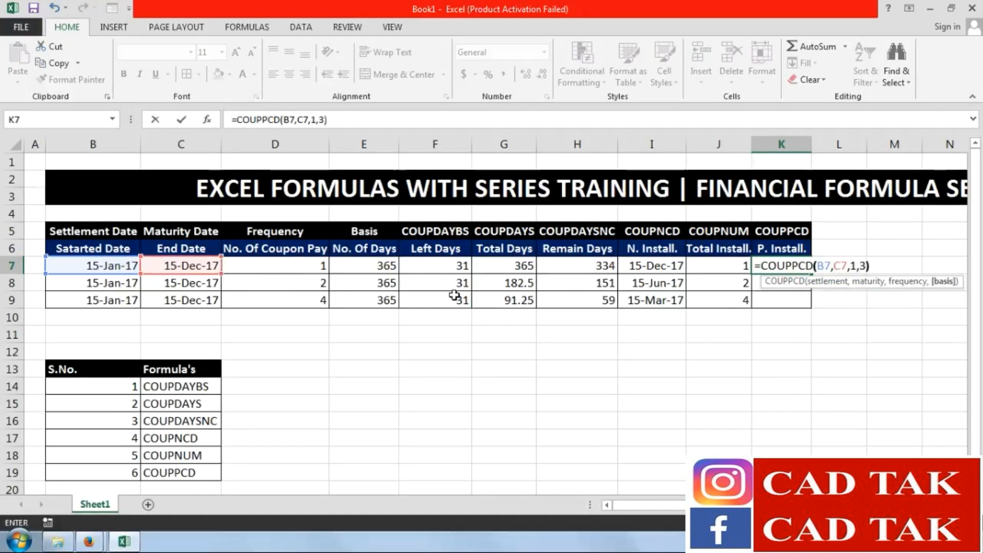
key("Return")
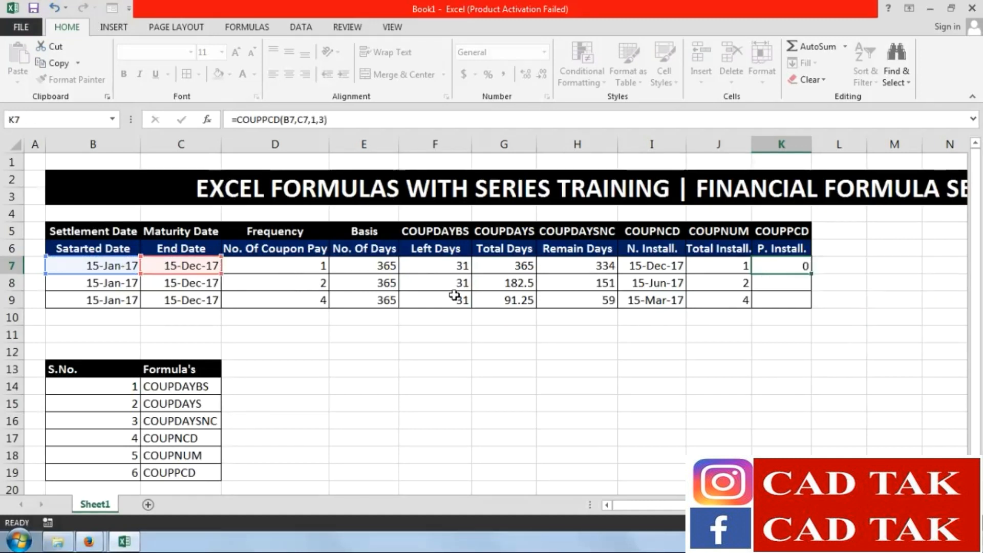
Enter =COUPPCD(B8,C8,2,3) in K8 to get the previous installment date for the semiannual coupon
type("=coup")
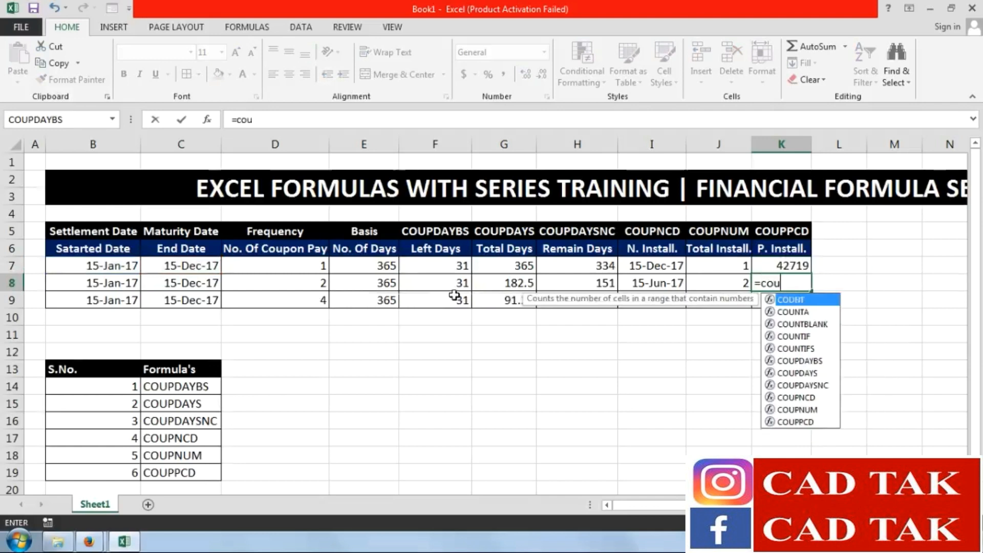
key("Down")
key("Down")
key("Down")
key("Down")
key("Down")
key("Tab")
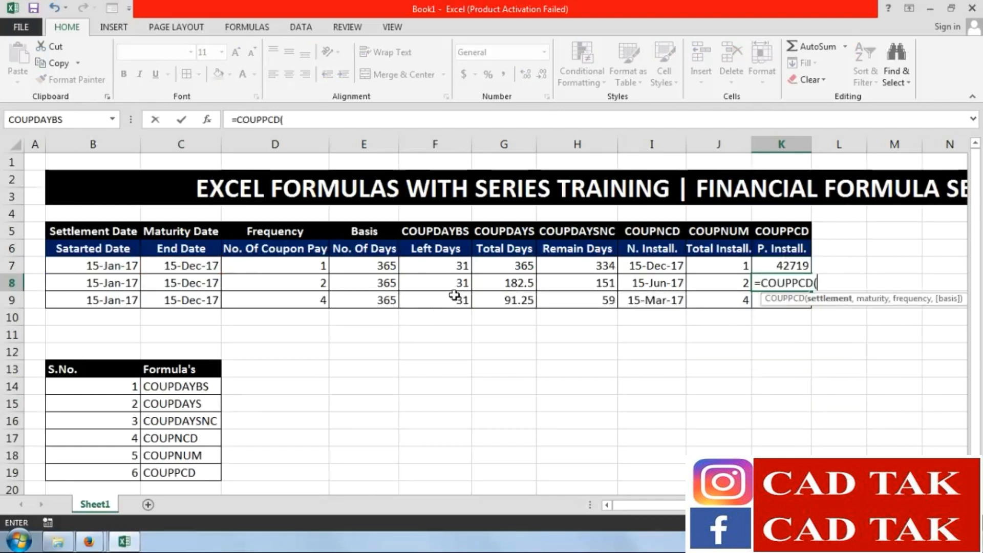
left_click(83, 281)
type(",")
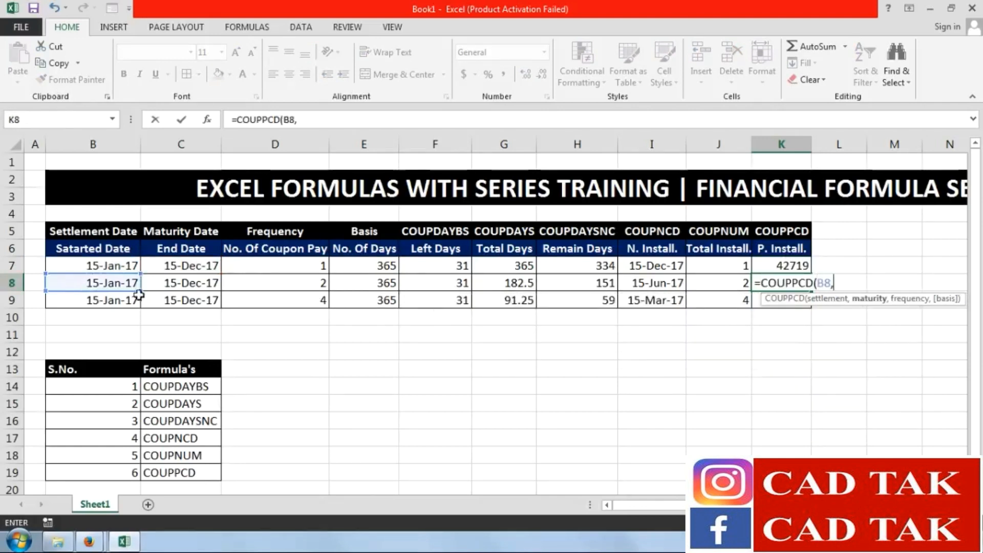
left_click(174, 283)
type(",2")
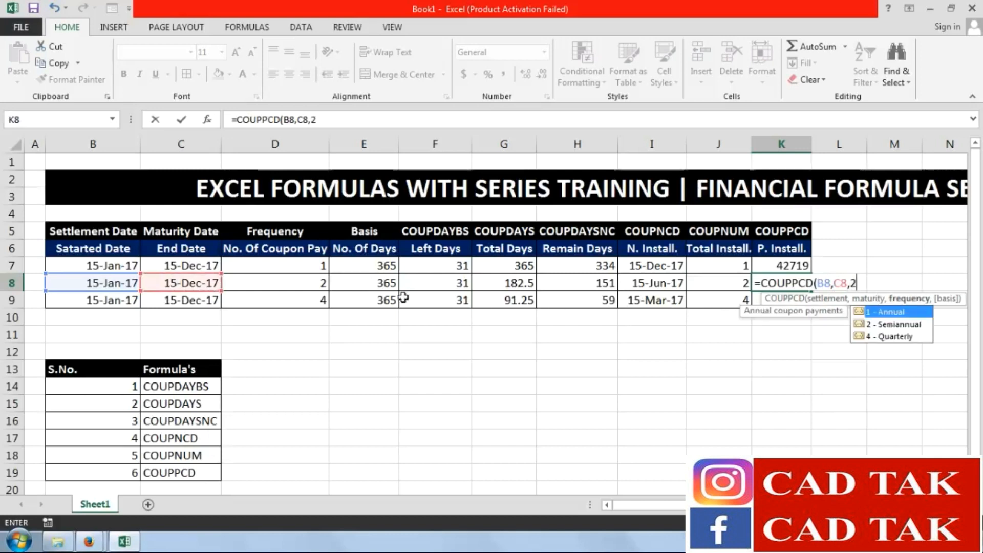
type(",")
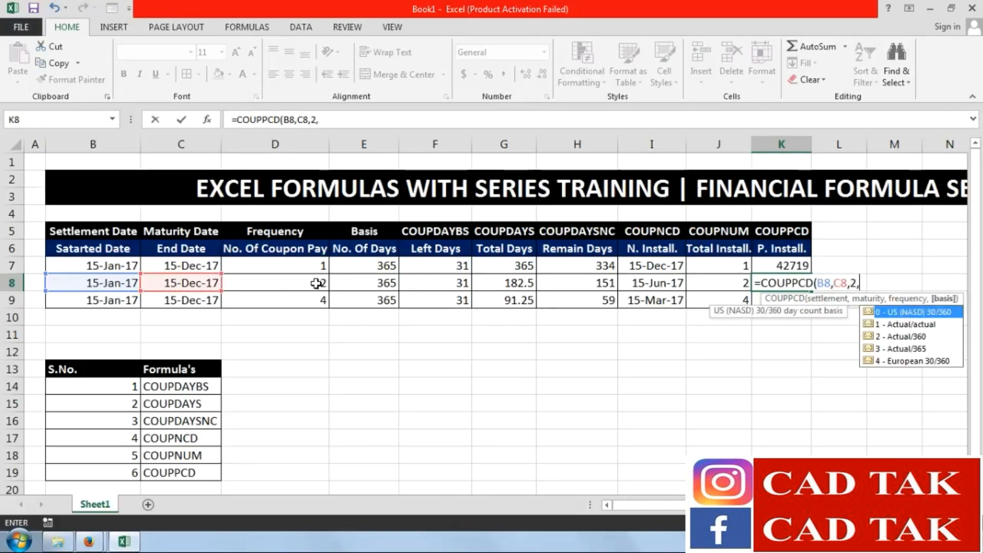
type("3)")
key("Return")
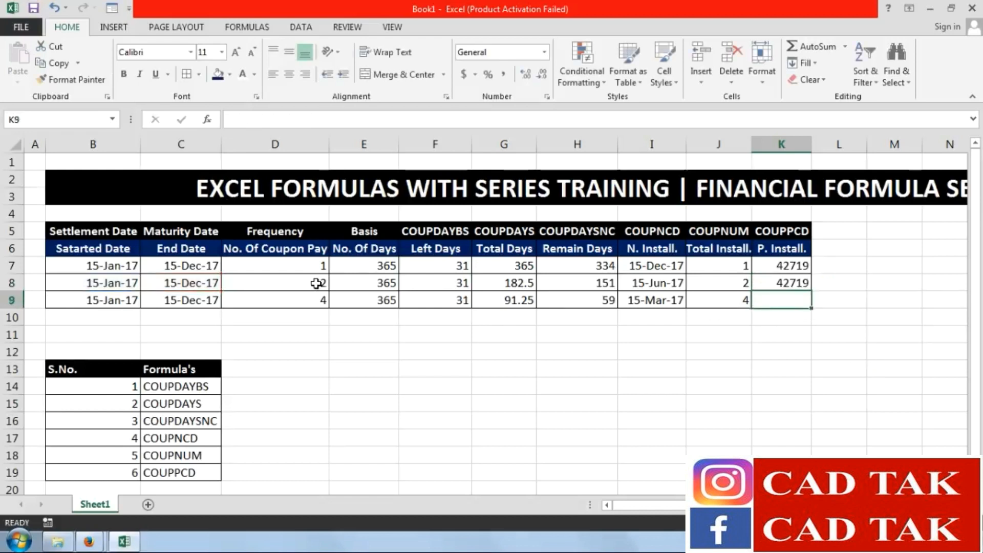
Enter =COUPPCD(B9,C9,4,3) in K9 to get the previous installment date for the quarterly coupon
type("=")
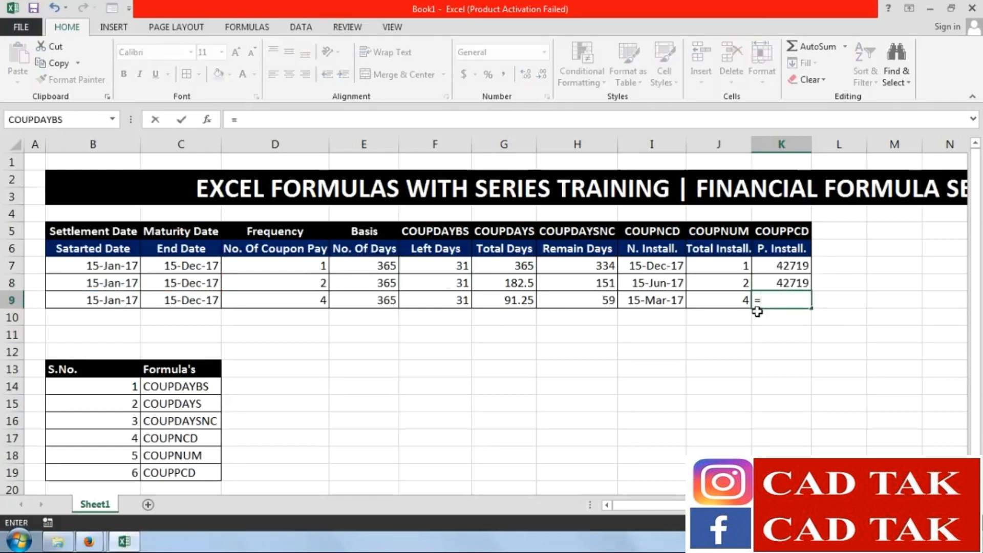
type("coup")
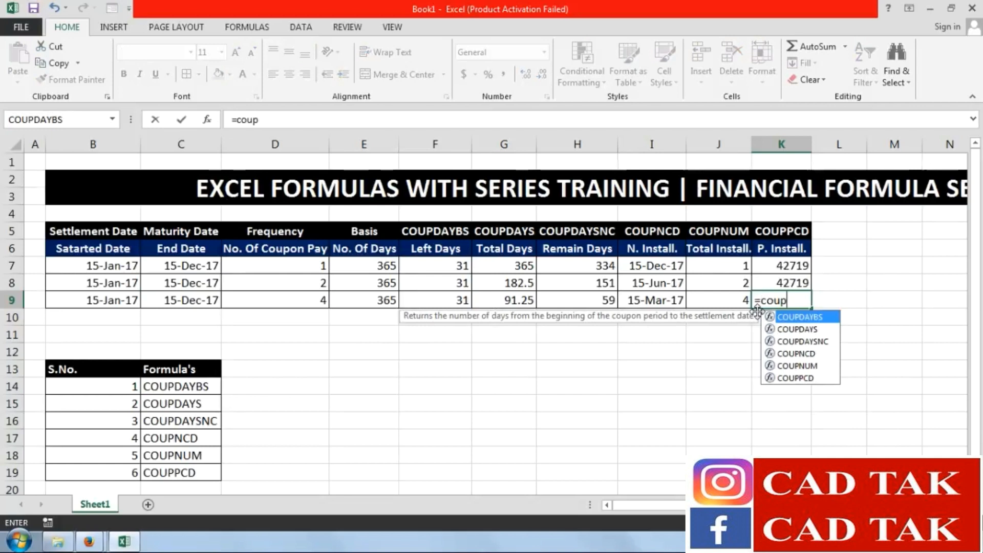
key("Down")
key("Down")
key("Down")
key("Down")
key("Down")
key("Tab")
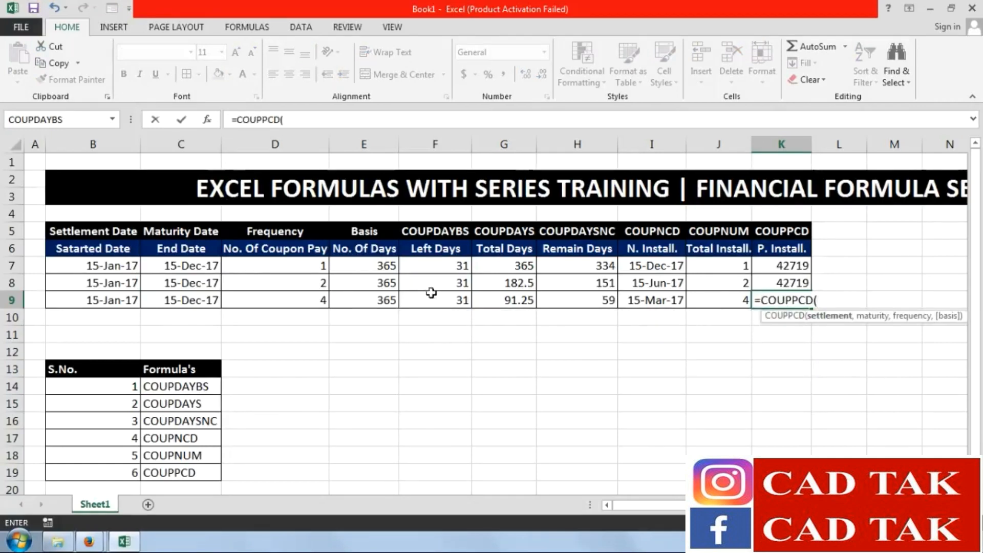
left_click(110, 296)
type(",")
left_click(207, 303)
type(",4")
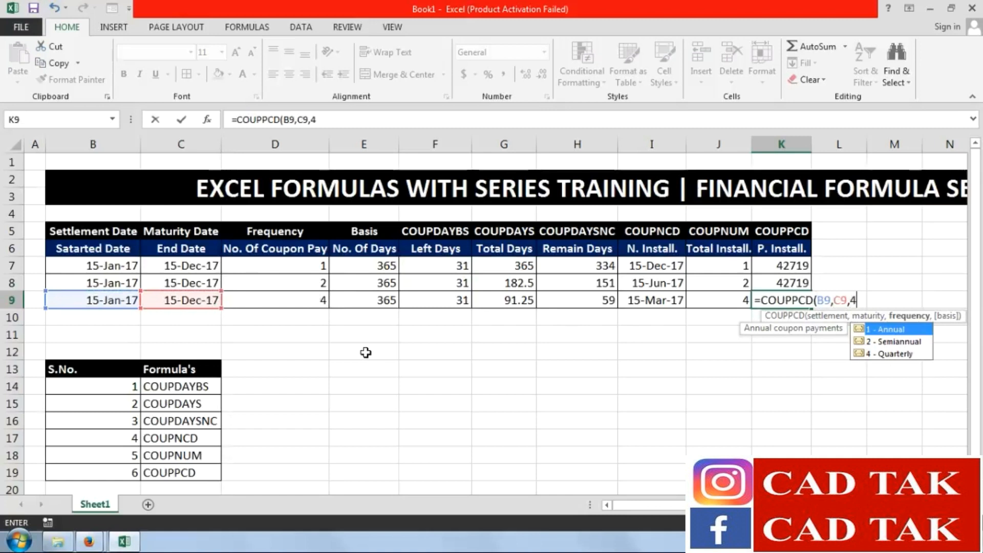
type(",3)")
key("Return")
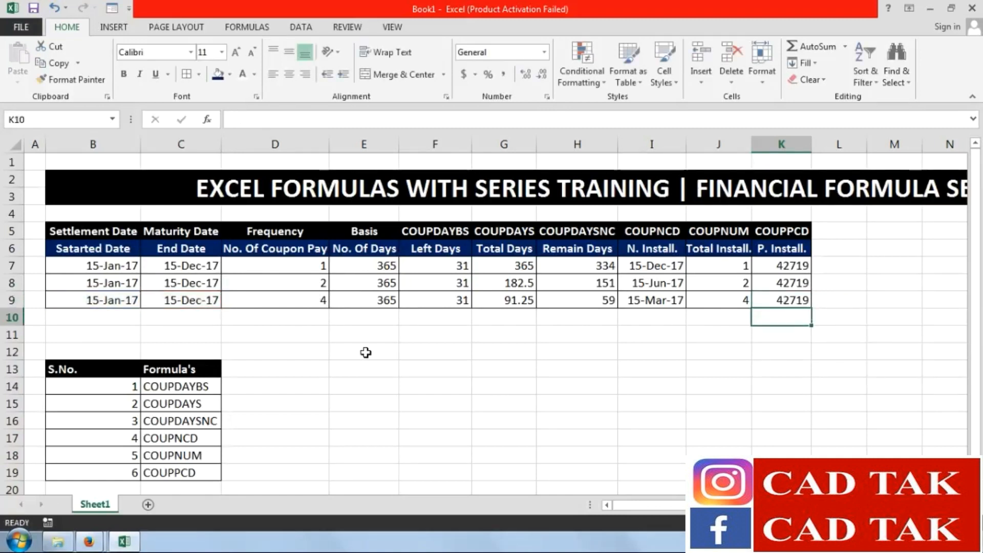
left_click(497, 357)
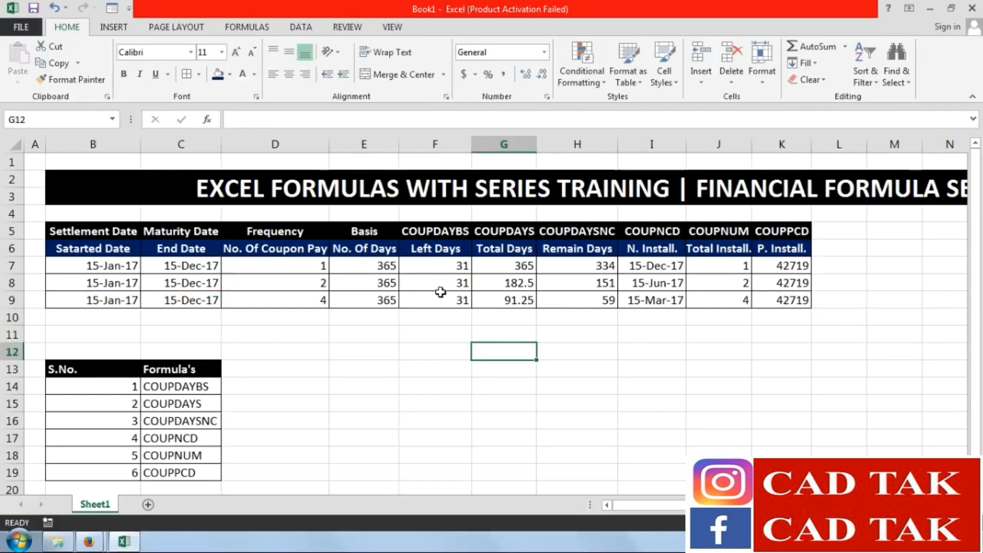
Replace the annual coupon's total days formula in G7 with =COUPDAYS(B7,C7,1,0), using the US (NASD) 30/360 basis
left_click(520, 267)
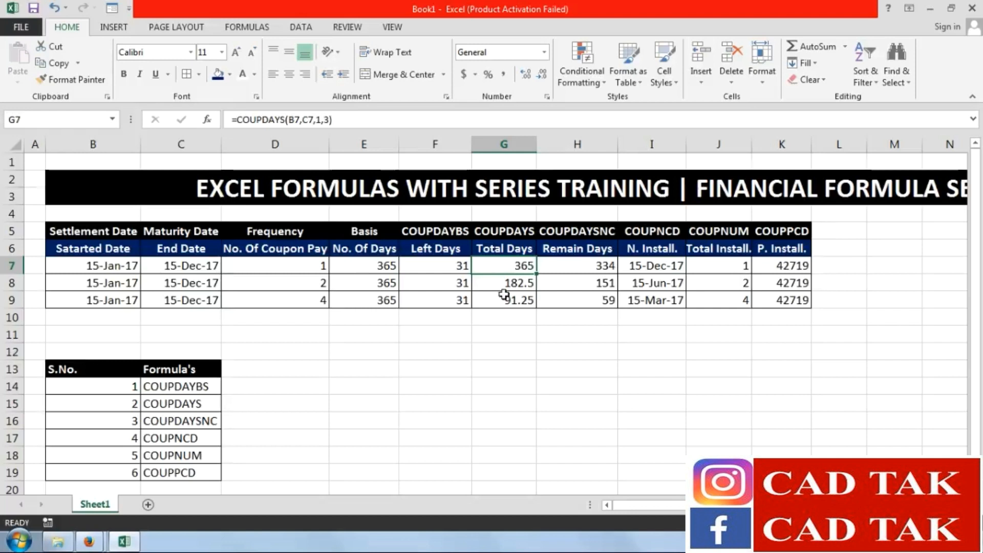
key("Delete")
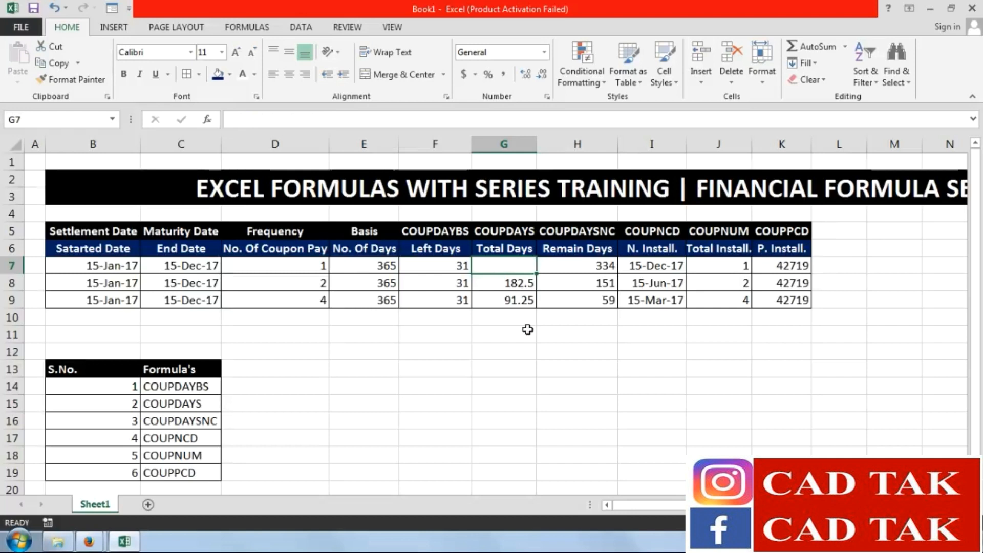
type("=coup")
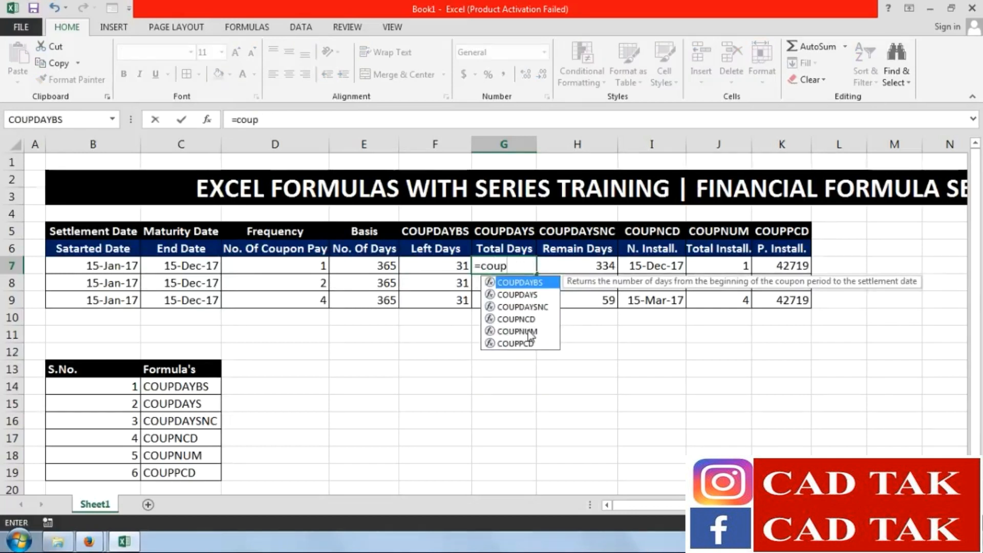
key("Down")
key("Tab")
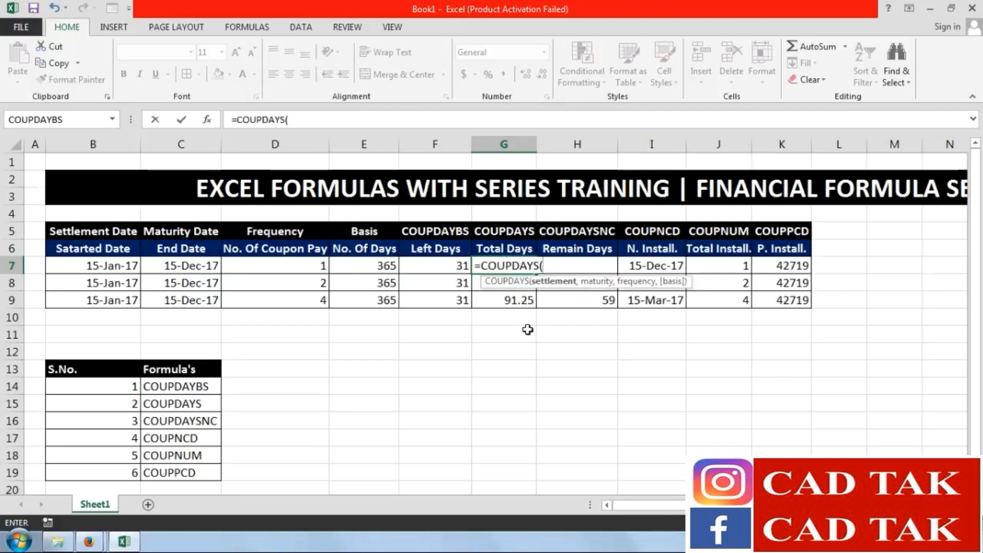
left_click(108, 267)
type(",")
left_click(187, 265)
type(",")
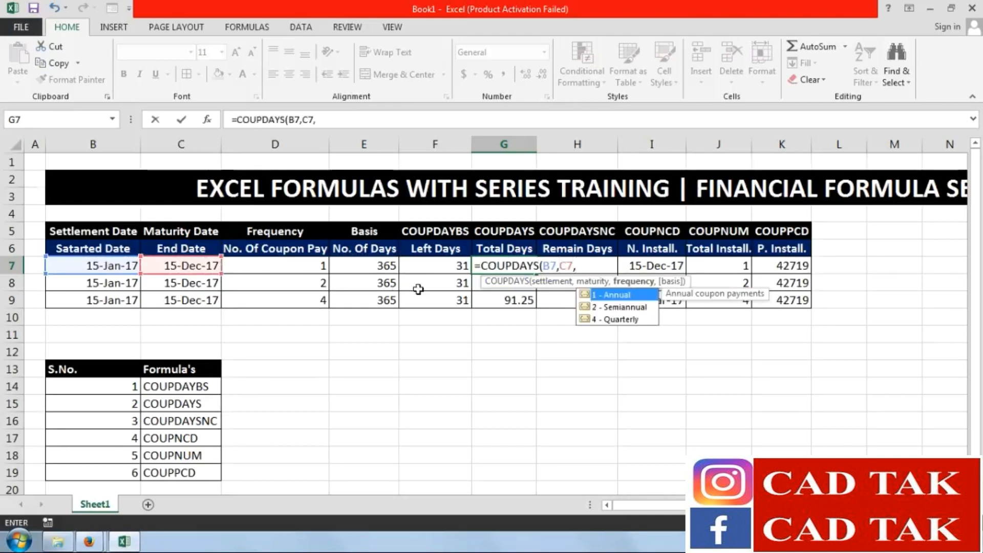
type("1,")
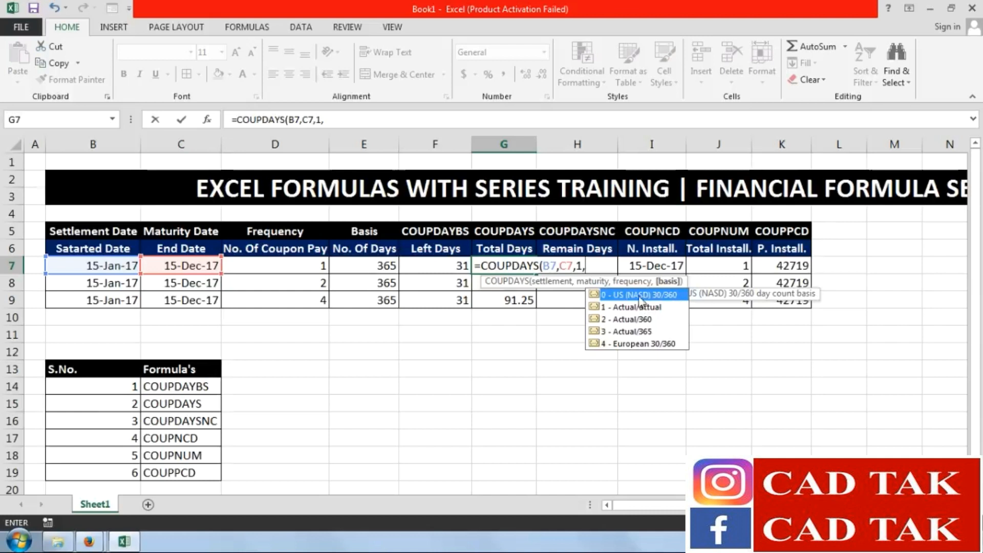
type("0")
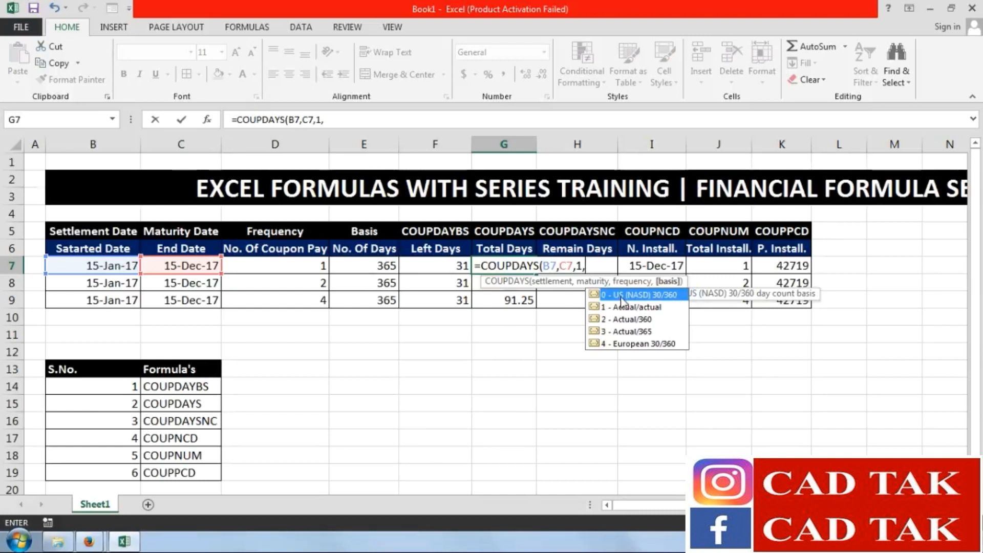
type(")")
key("Return")
Change the basis in G7's COUPDAYS formula to 1, Actual/actual
key("Up")
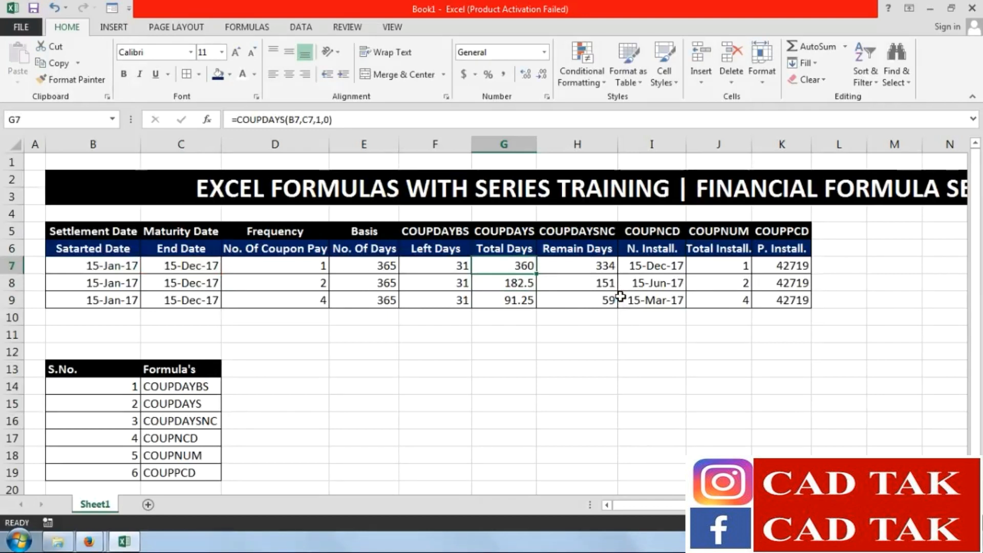
key("F2")
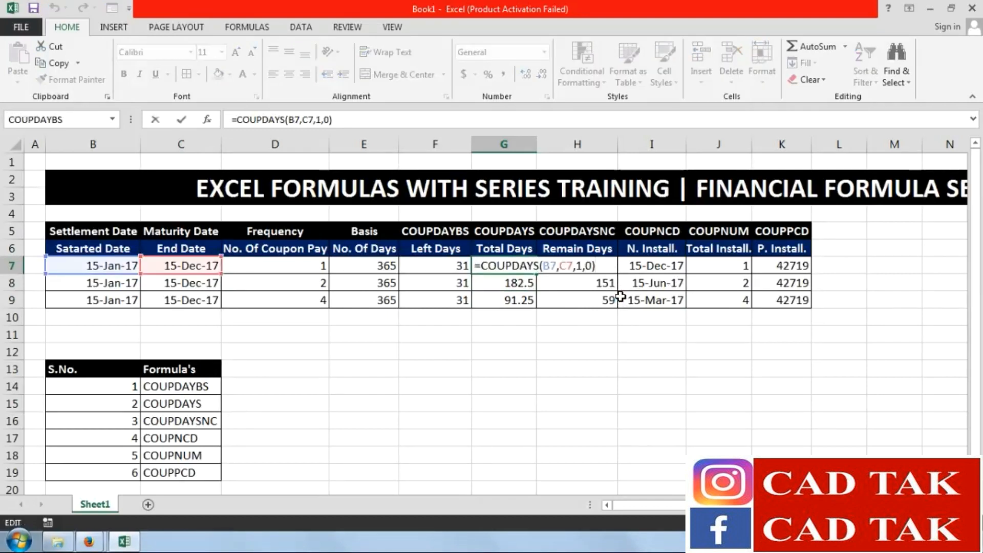
key("Left")
key("BackSpace")
type("1")
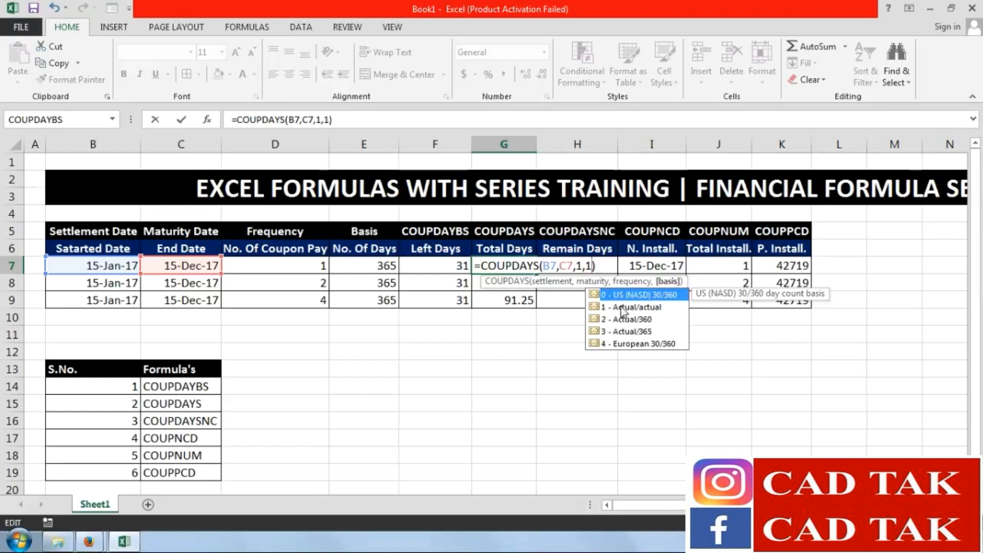
key("Return")
key("Up")
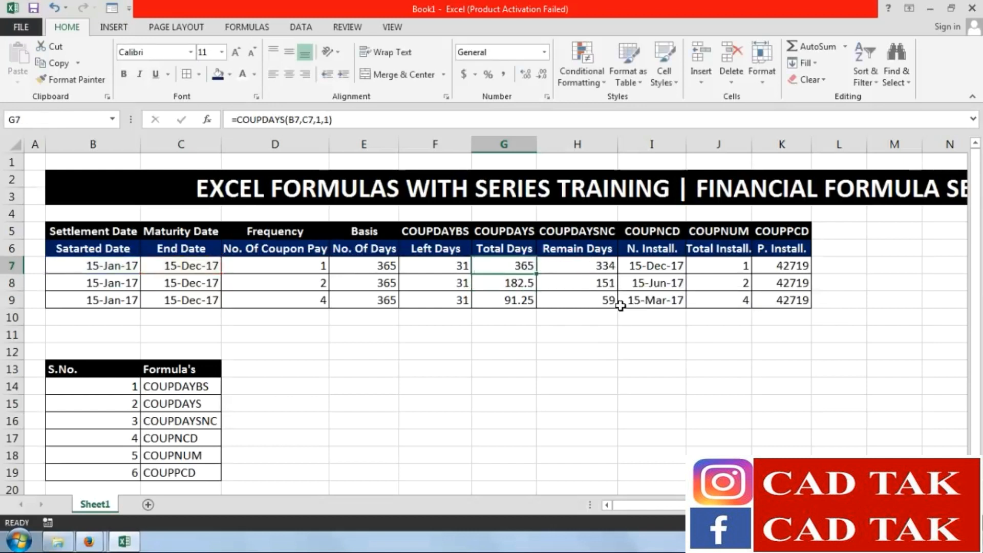
Change the basis in G7's COUPDAYS formula to 2, Actual/360
key("F2")
key("BackSpace")
key("BackSpace")
type("2")
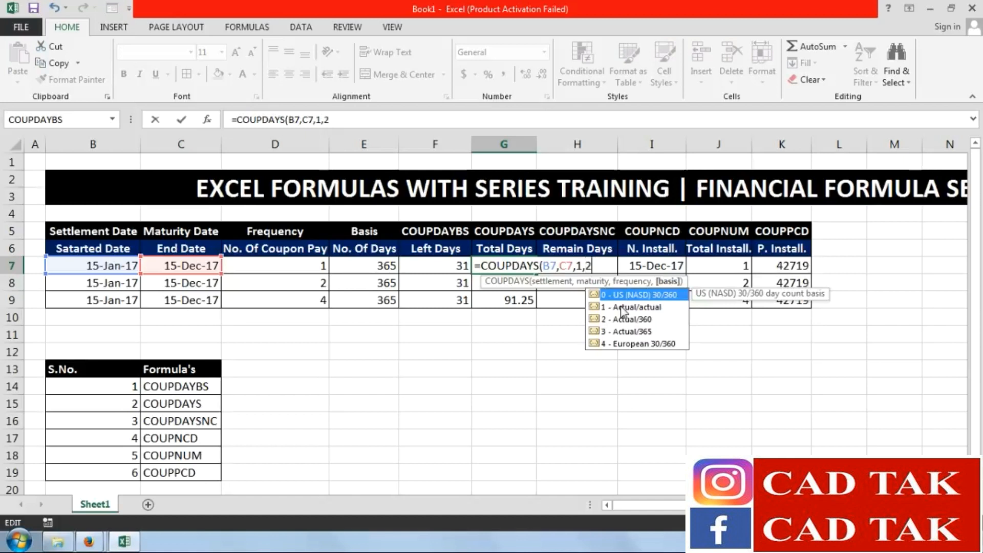
key("Return")
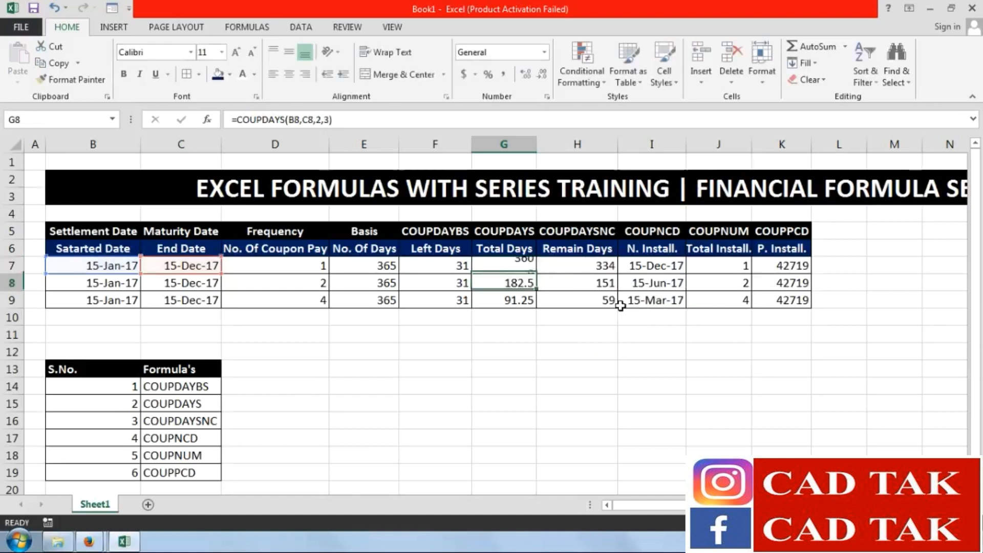
key("Up")
type("=")
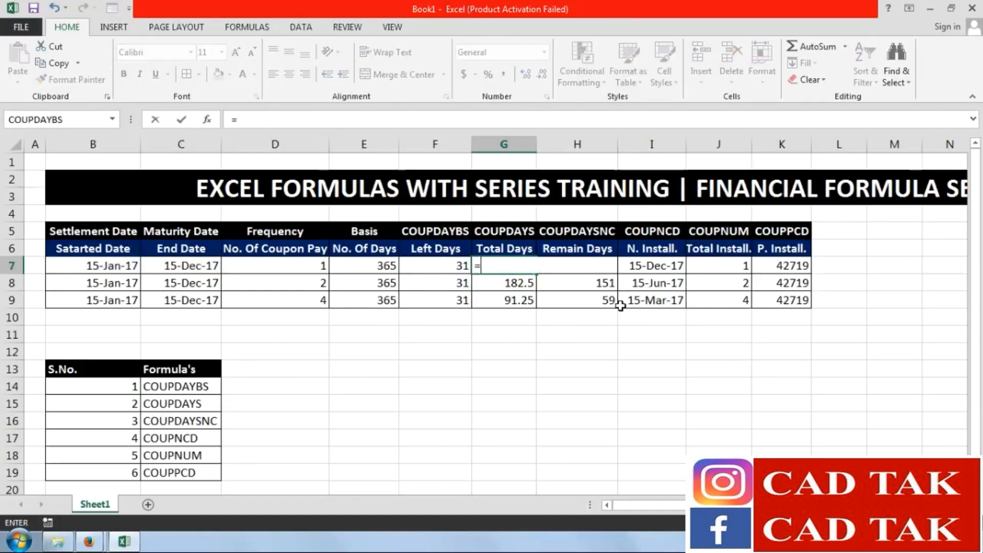
key("Return")
key("ctrl+z")
key("Up")
key("Down")
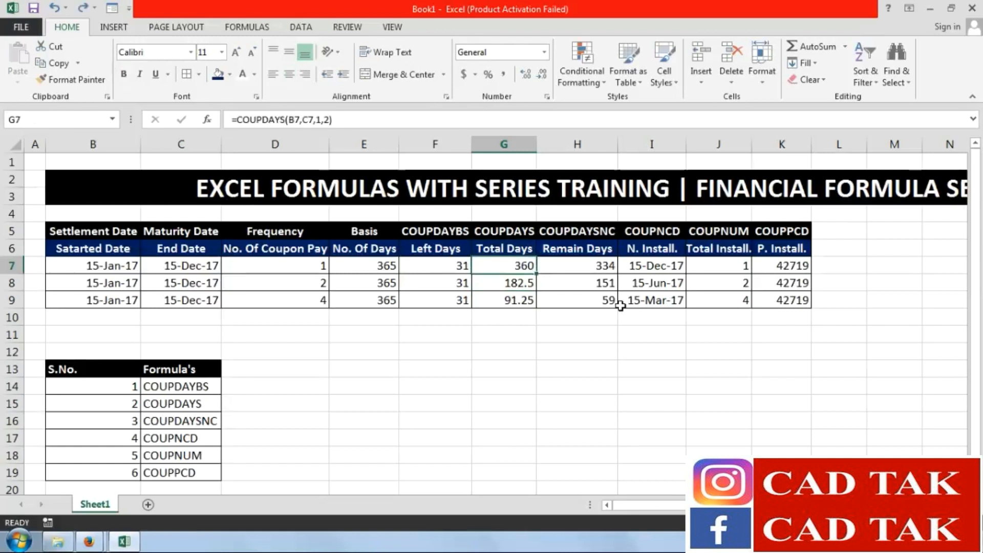
Try to pick the European 30/360 basis for G7's COUPDAYS formula from the suggested day count bases
key("F2")
key("BackSpace")
key("BackSpace")
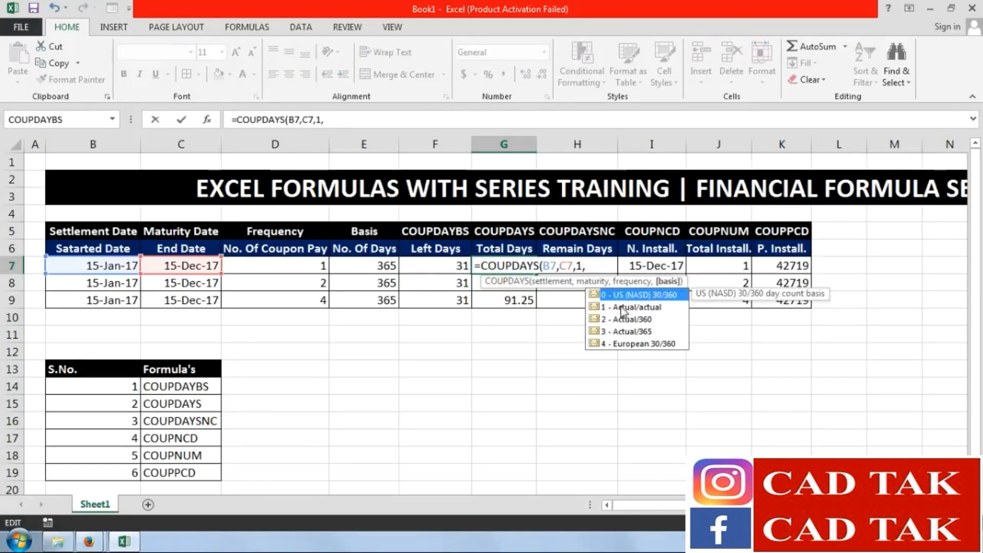
left_click(623, 308)
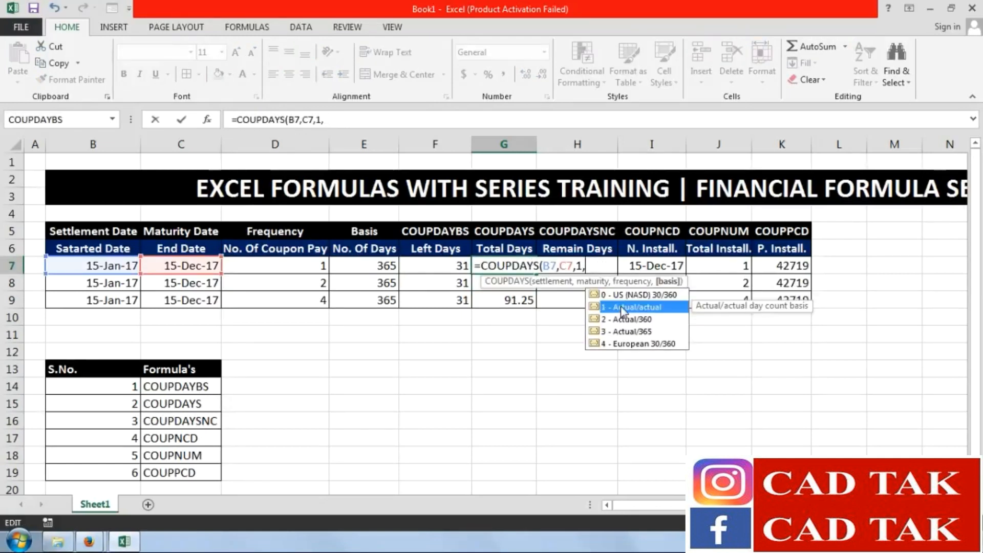
key("Down")
key("Down")
key("Down")
key("Tab")
key("Return")
key("Up")
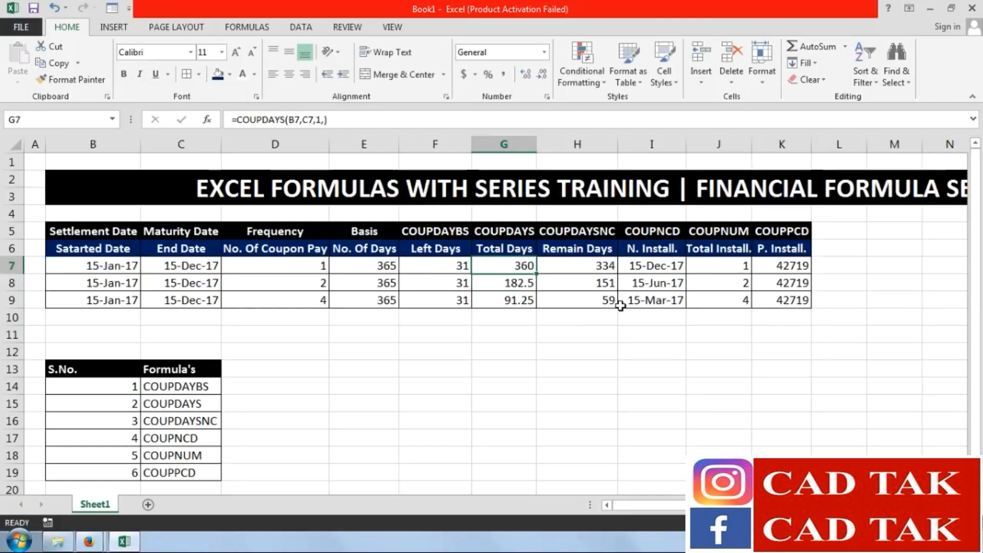
Fill in the missing basis of G7's COUPDAYS formula with 4, European 30/360
key("F2")
key("BackSpace")
type("4)")
key("Return")
key("Up")
Set the basis in G7 back to 3, Actual/365, so the formula reads =COUPDAYS(B7,C7,1,3)
key("F2")
key("BackSpace")
key("BackSpace")
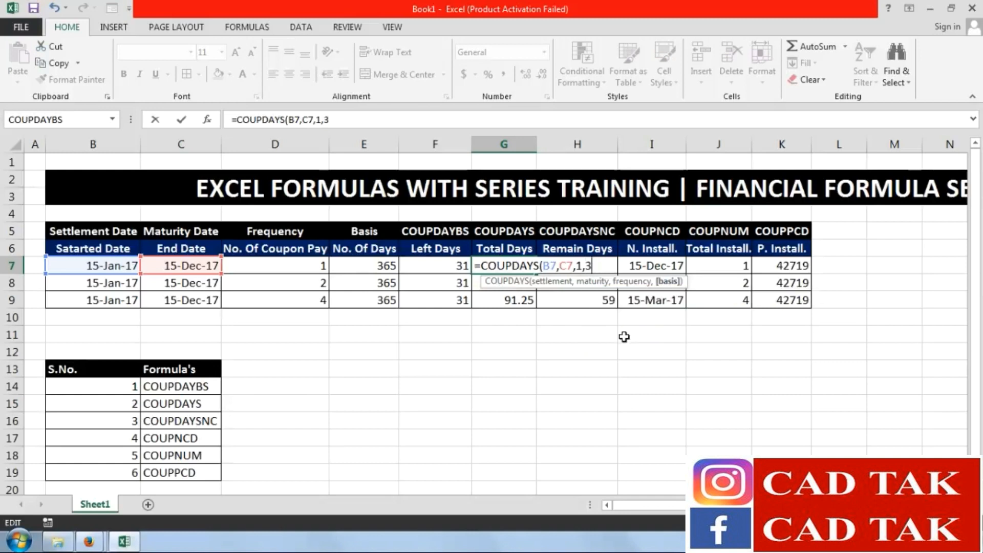
key("ctrl+Return")
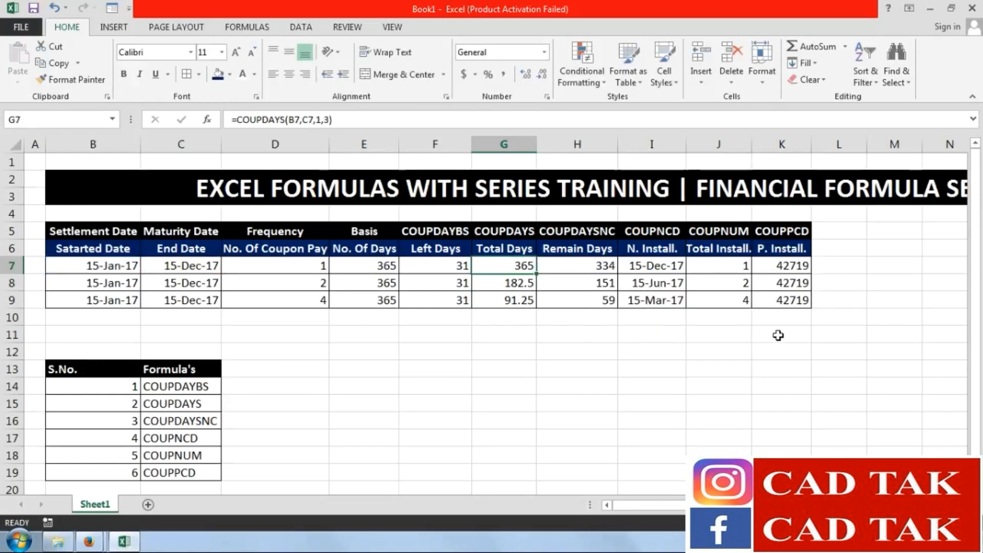
Format the previous installment values in K7:K9 as dates in the 15-Dec-16 style
left_click_drag(792, 301, 788, 266)
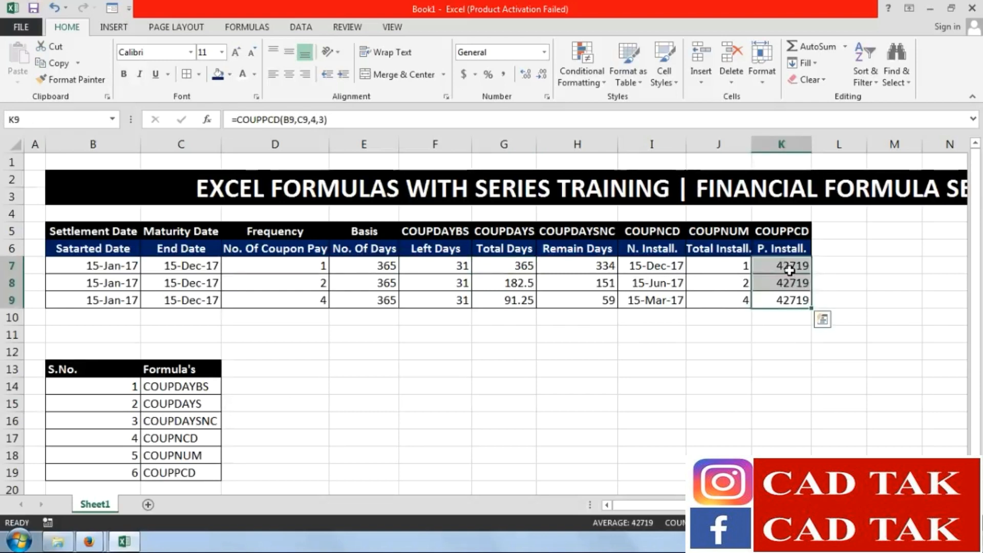
left_click(544, 52)
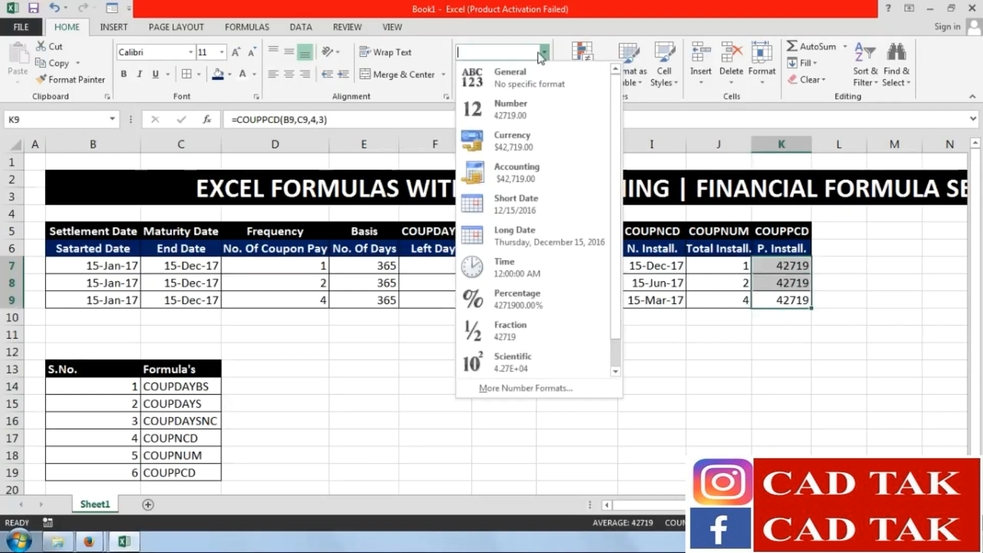
left_click(530, 211)
left_click(544, 52)
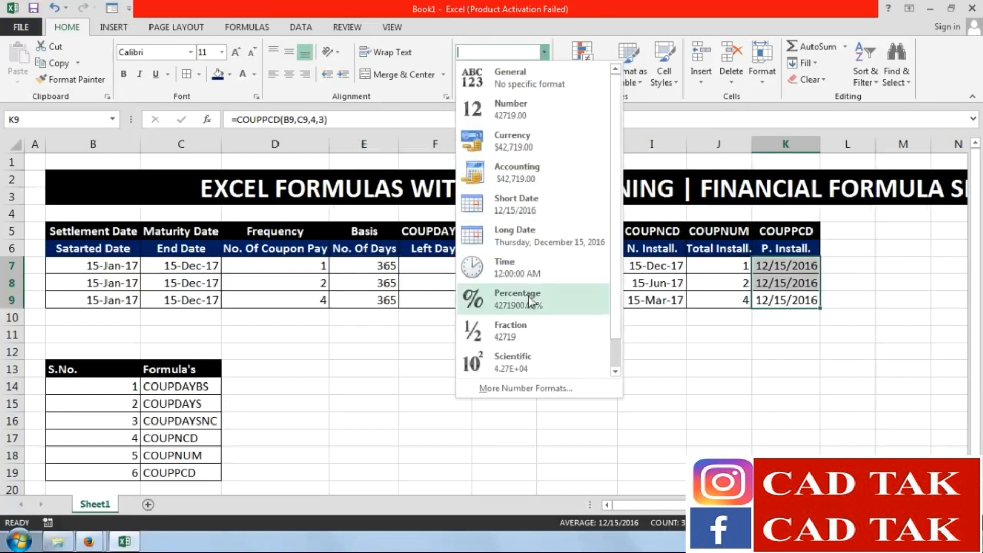
left_click(533, 387)
left_click(405, 320)
left_click(550, 473)
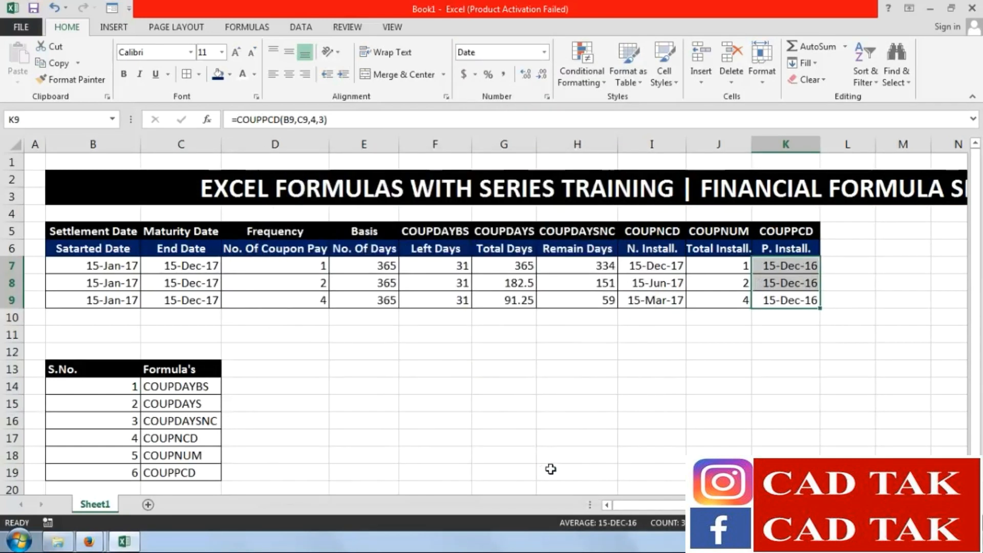
left_click(776, 385)
left_click(136, 263)
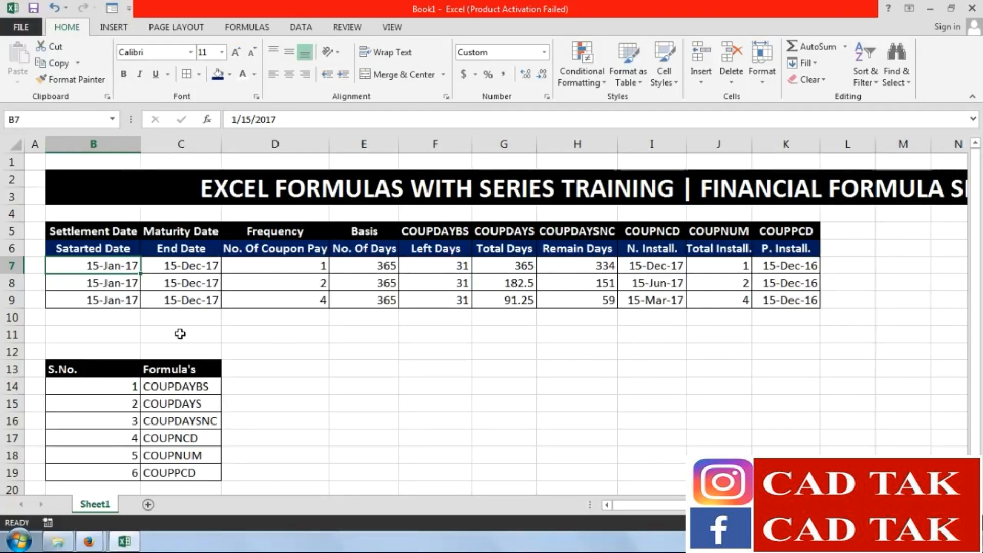
left_click_drag(782, 265, 783, 290)
left_click(776, 352)
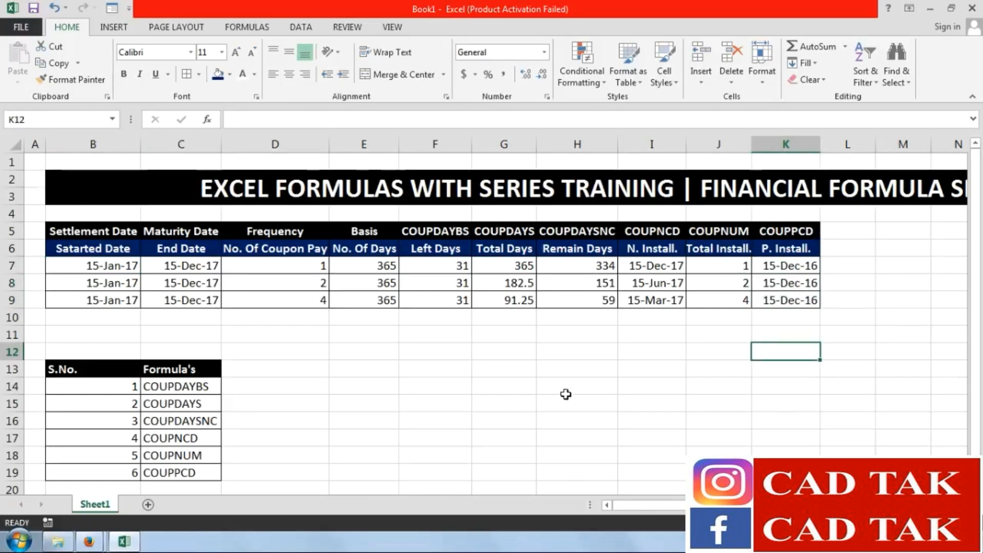
mouse_move(92, 389)
left_mouse_down()
mouse_move(187, 422)
mouse_move(183, 465)
left_mouse_up()
left_click(822, 335)
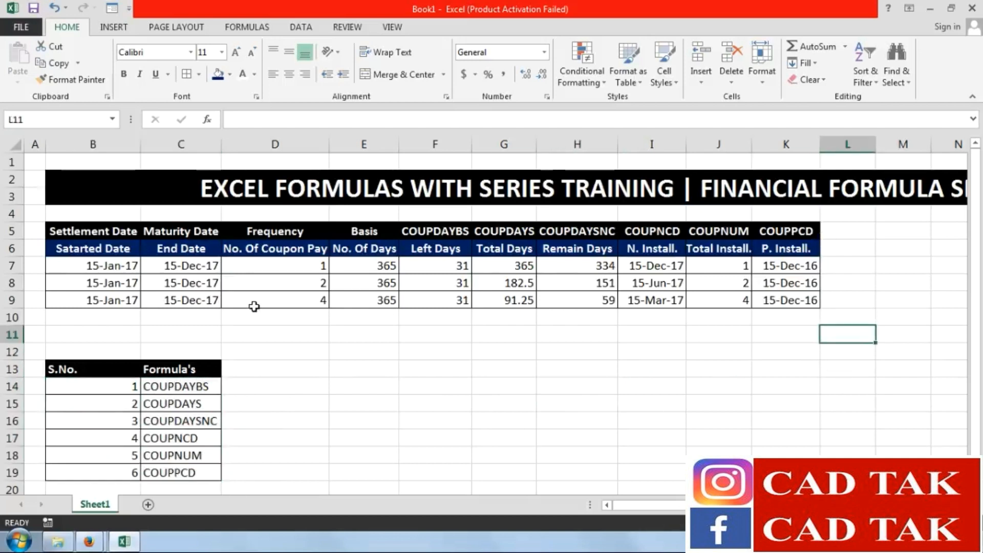
Centre the contents of the coupon table B5:K9 horizontally and slightly widen the COUPDAYS column
left_click_drag(819, 297, 82, 230)
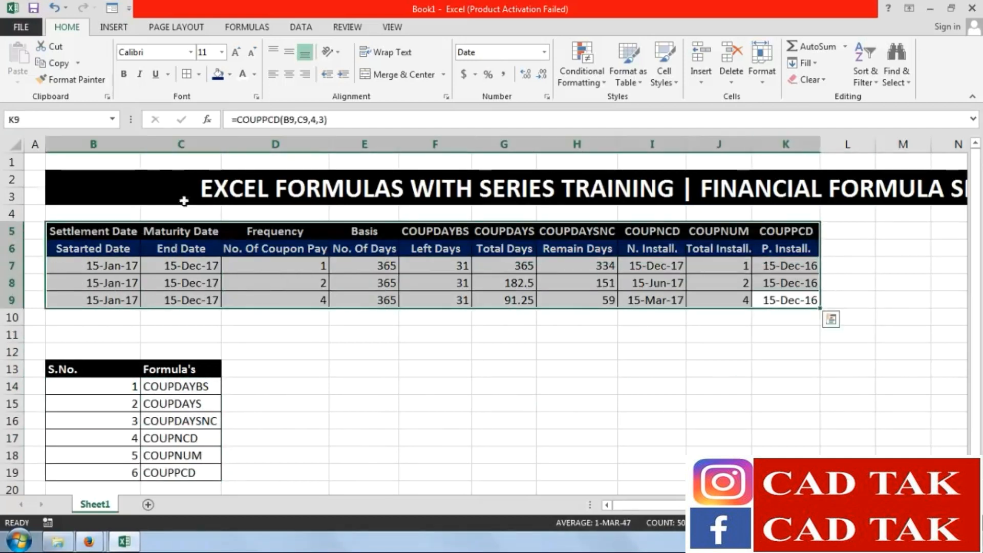
left_click(290, 75)
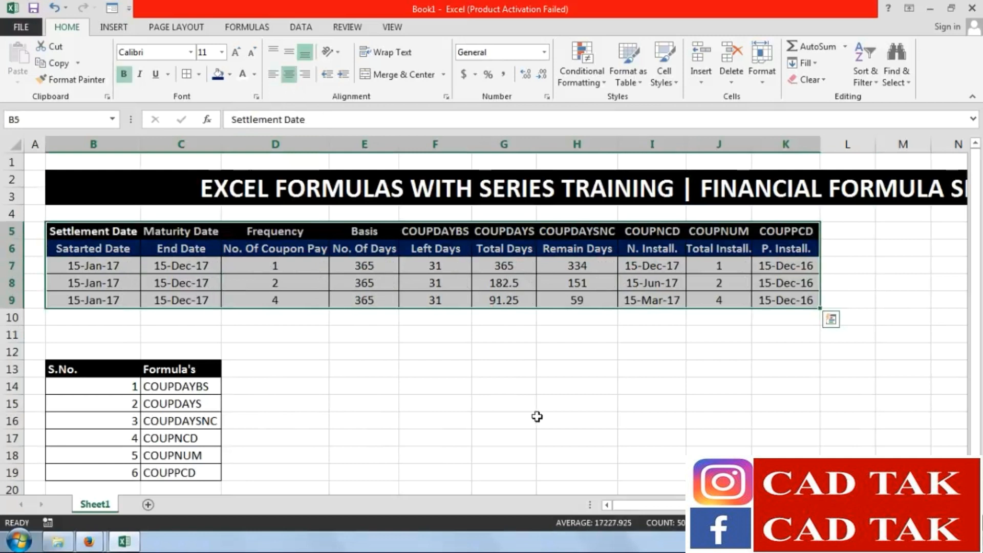
left_click(541, 419)
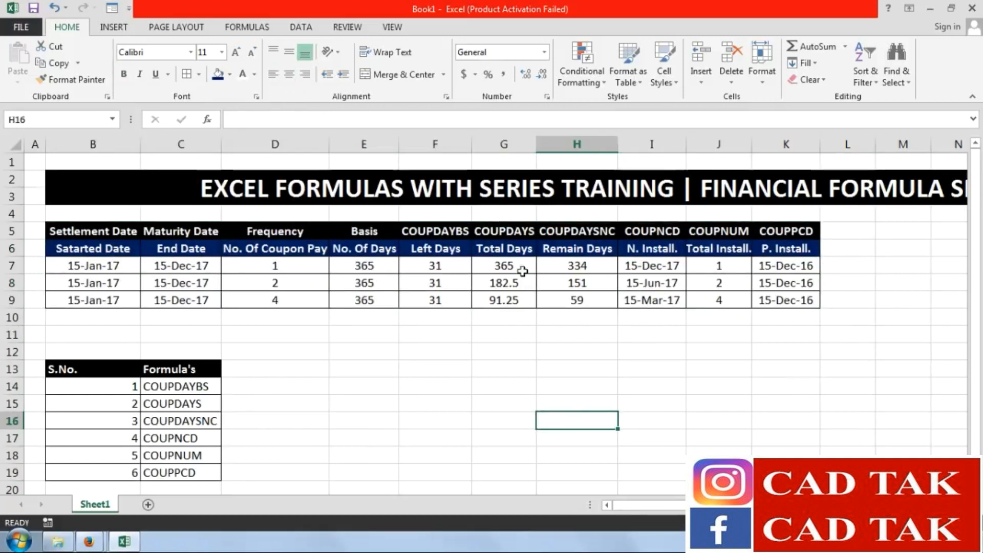
left_click(465, 328)
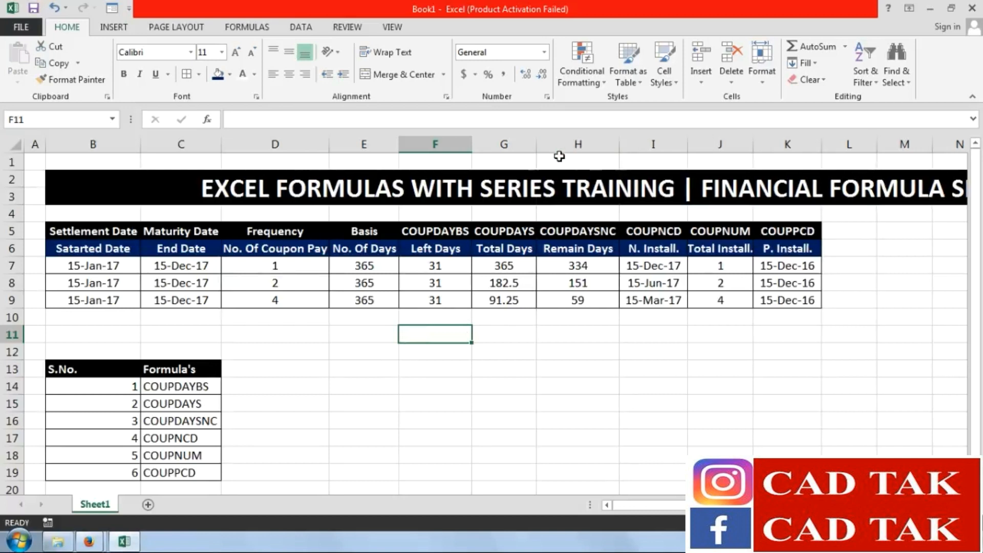
left_click_drag(537, 145, 542, 145)
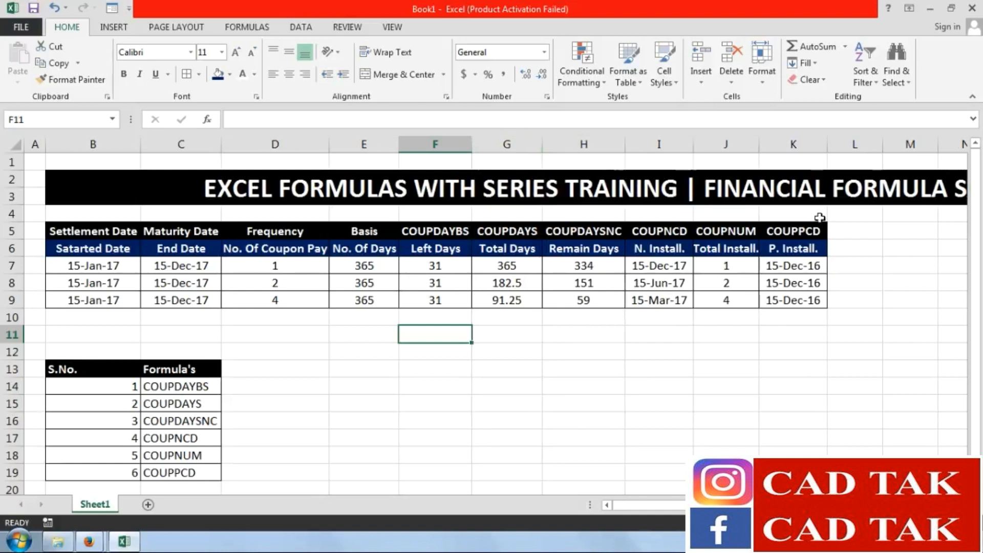
left_click(784, 332)
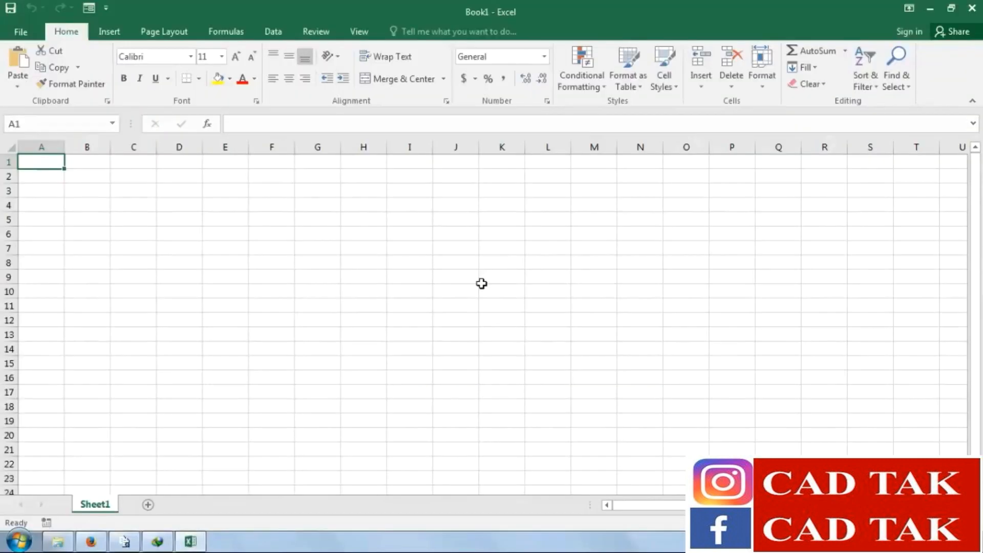
left_click(481, 281)
left_click(433, 248)
key("Left")
key("Left")
key("Left")
key("Left")
key("Left")
left_click(337, 333)
left_click(502, 249)
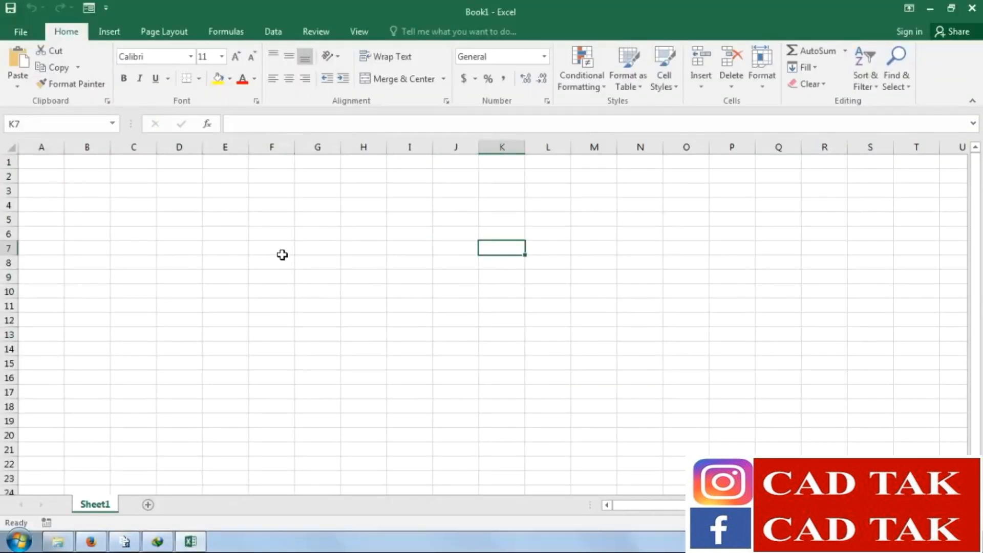
left_click(281, 253)
left_click(410, 304)
left_click(362, 229)
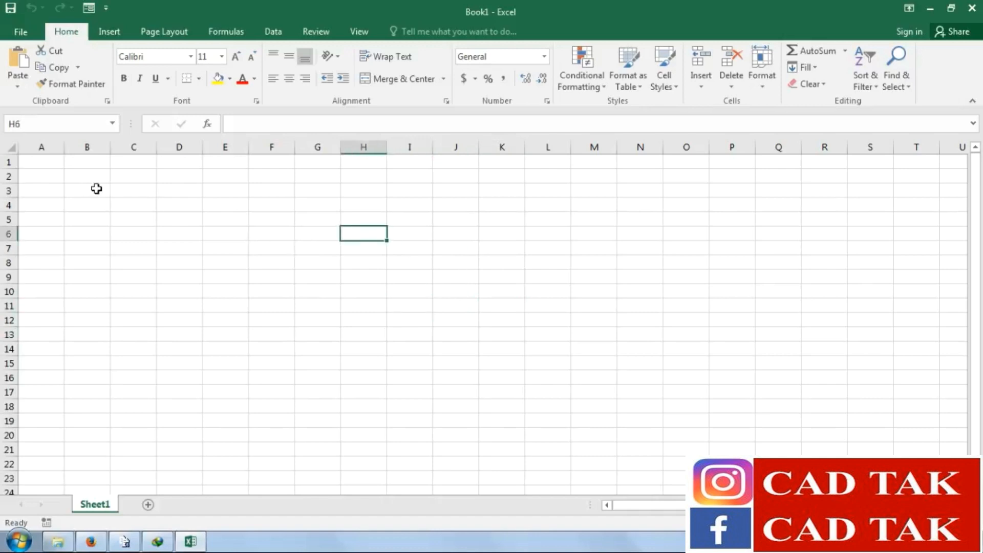
Merge and centre B2:L3 and enter the title EXCEL FORMULAS WITH SERIES TRAINING | FINANCIAL FORMULA SERIES | P-04
left_click_drag(95, 177, 555, 196)
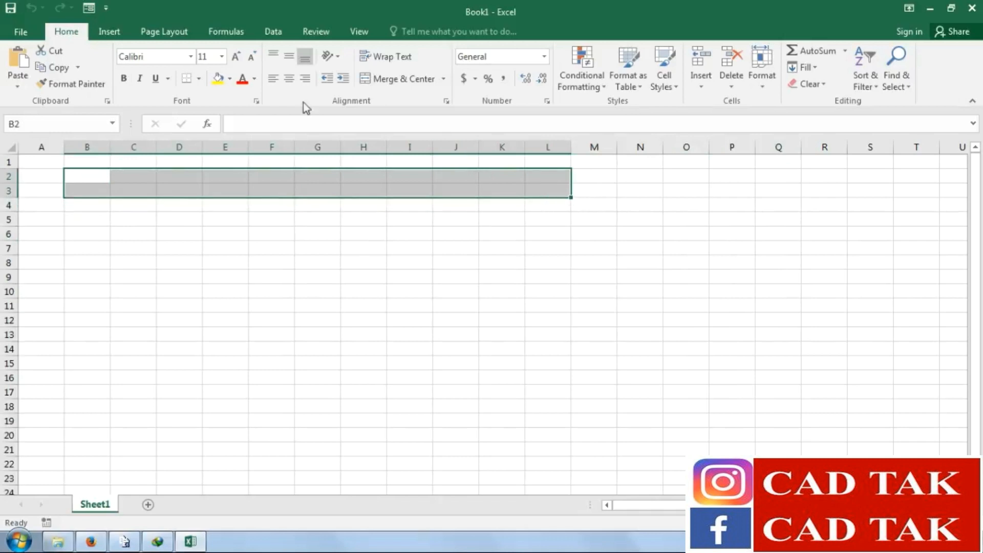
left_click(382, 79)
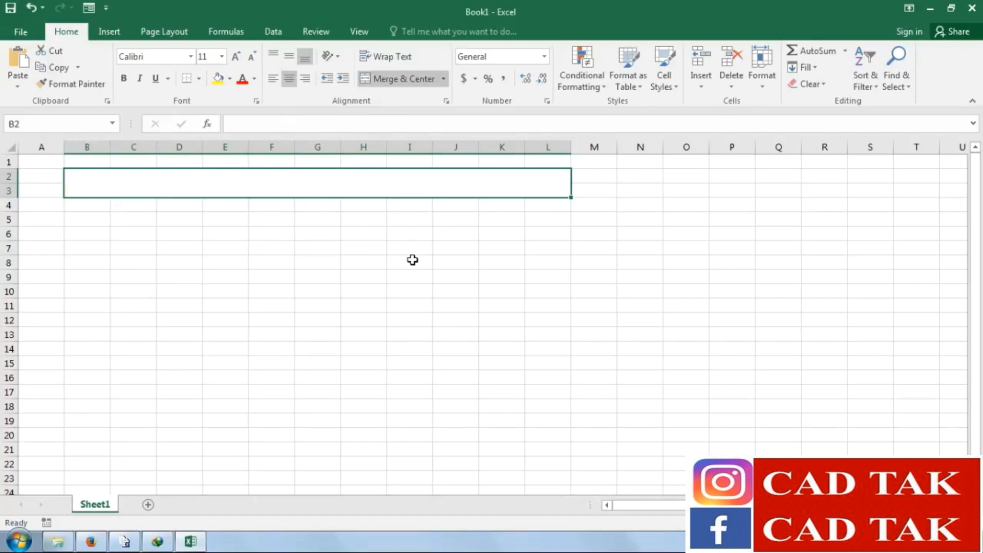
type("EXCEL FO")
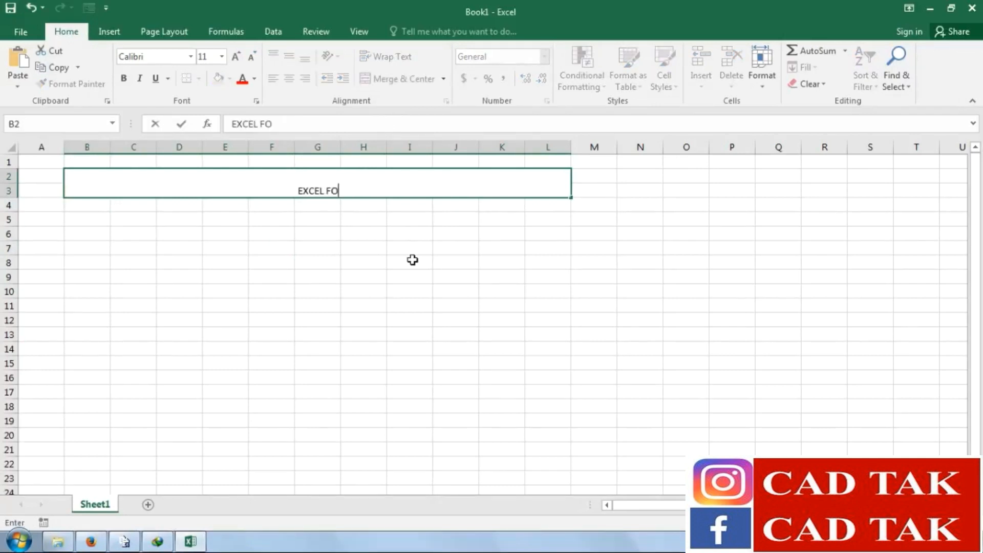
type("RMULAS")
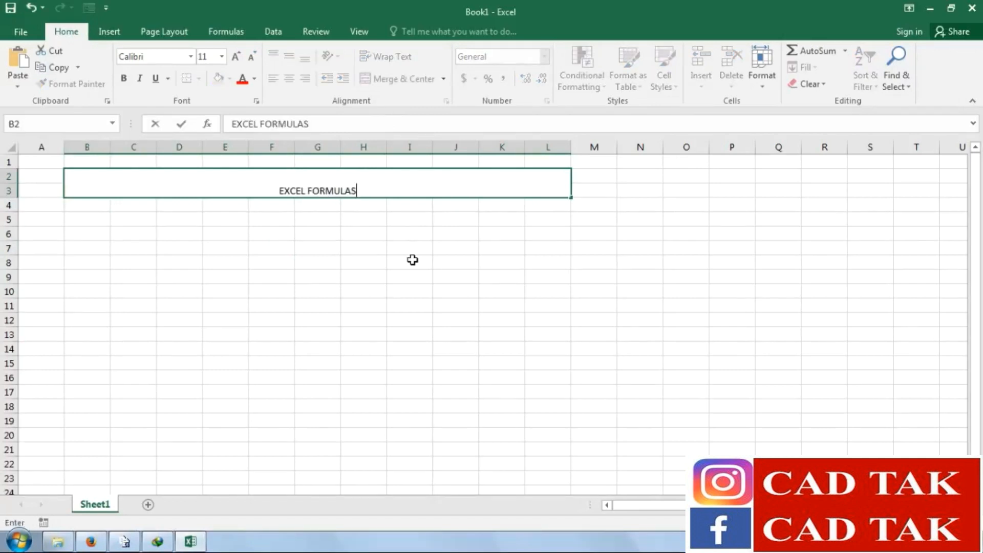
type(" WITH")
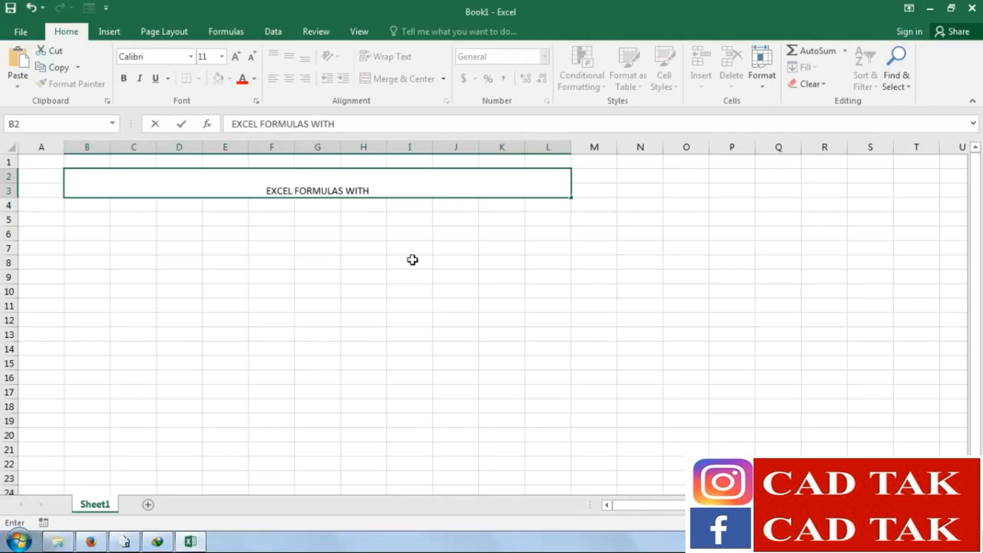
type(" SERIES TRAINING |")
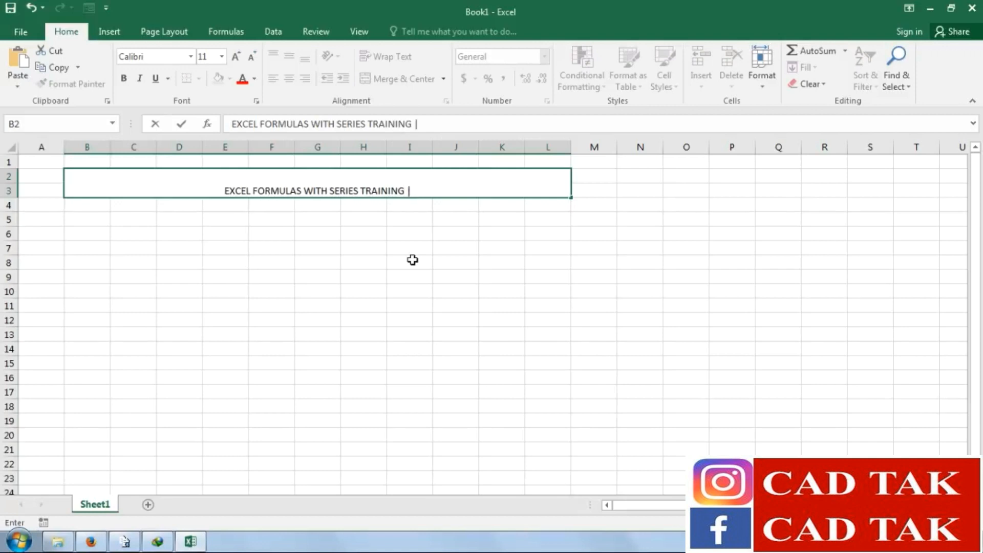
type(" FINANCIAL FORMULA SERIES")
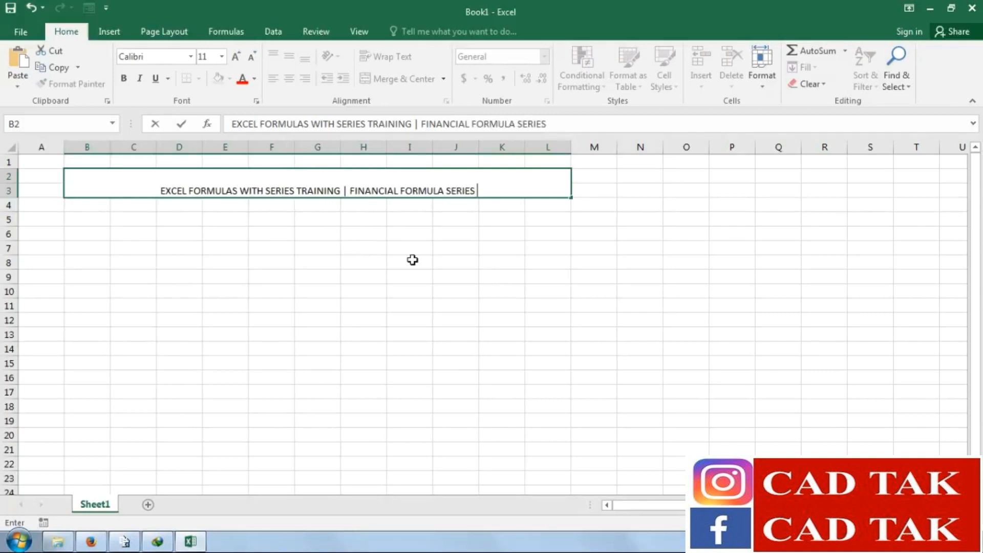
type(" | P")
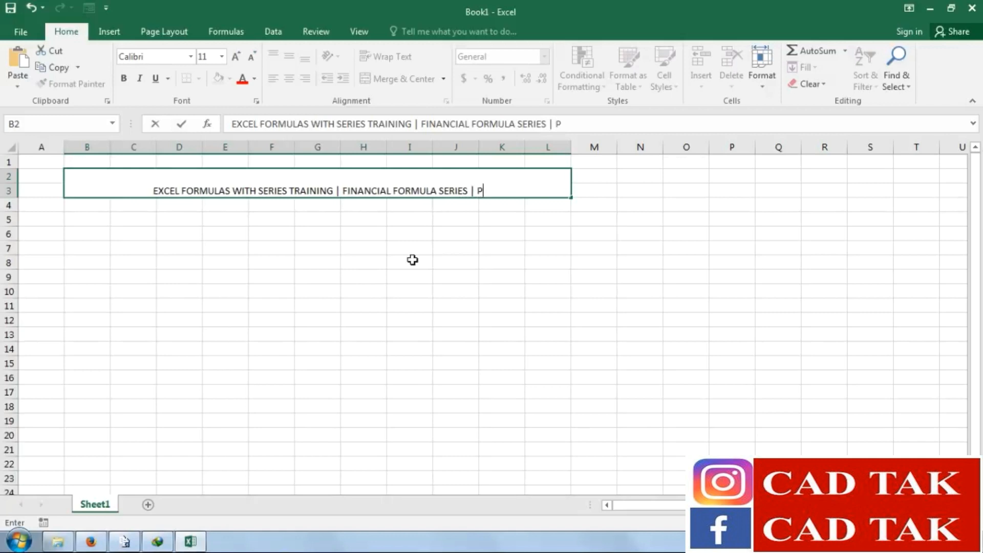
type("-04")
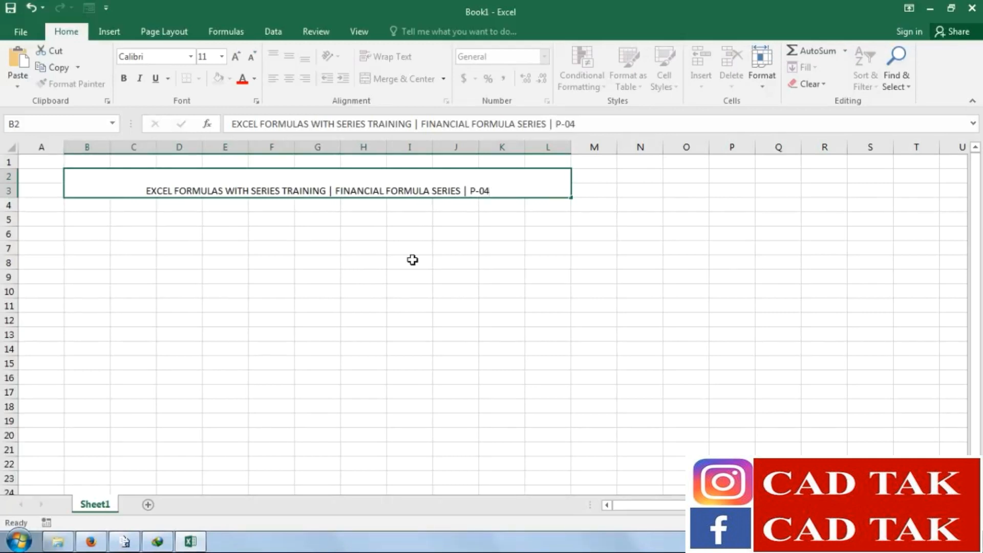
Middle-align the merged title vertically, set its font size to 16 and make it bold
left_click(416, 259)
left_click(446, 188)
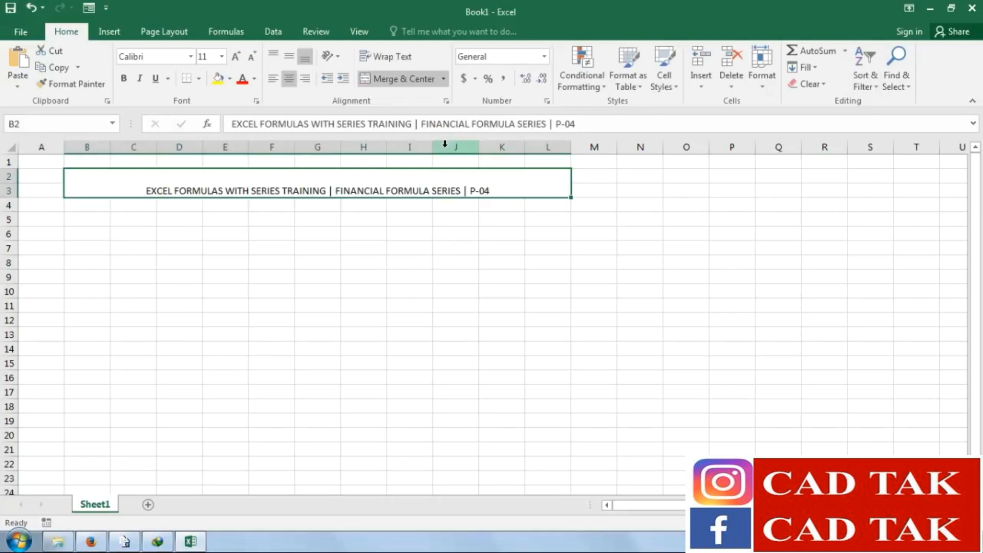
left_click(290, 56)
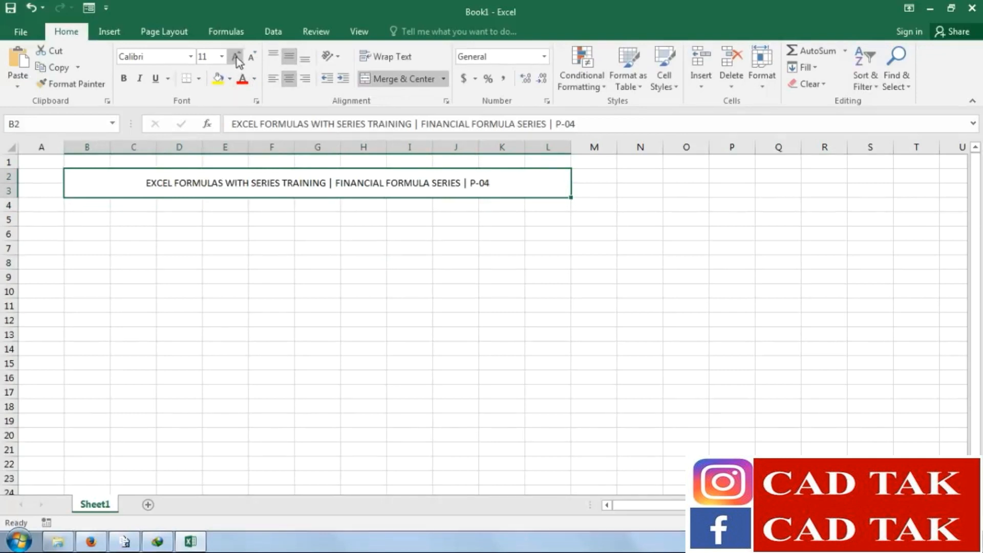
left_click(236, 57)
left_click(237, 57)
left_click(236, 57)
left_click(236, 57)
left_click(236, 57)
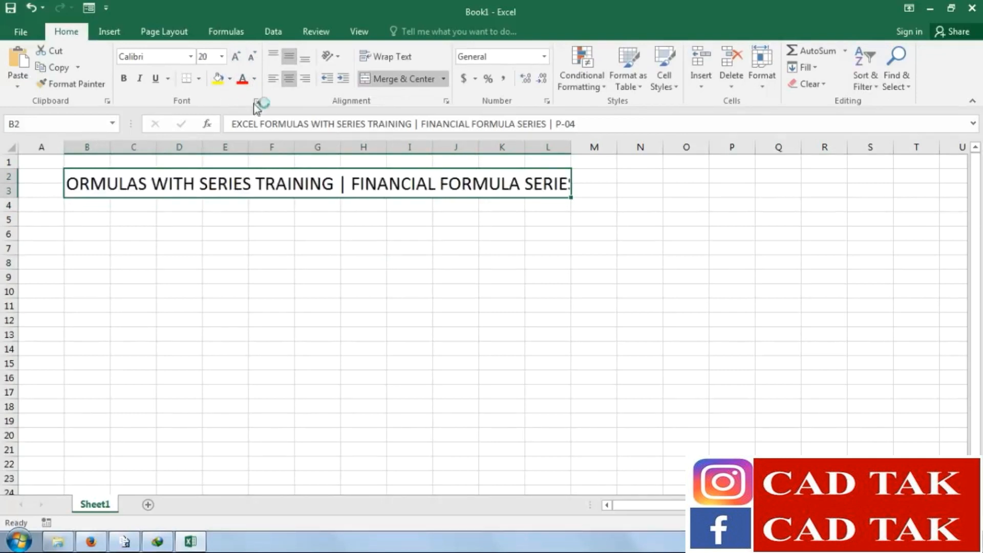
left_click(251, 57)
left_click(251, 57)
left_click(124, 78)
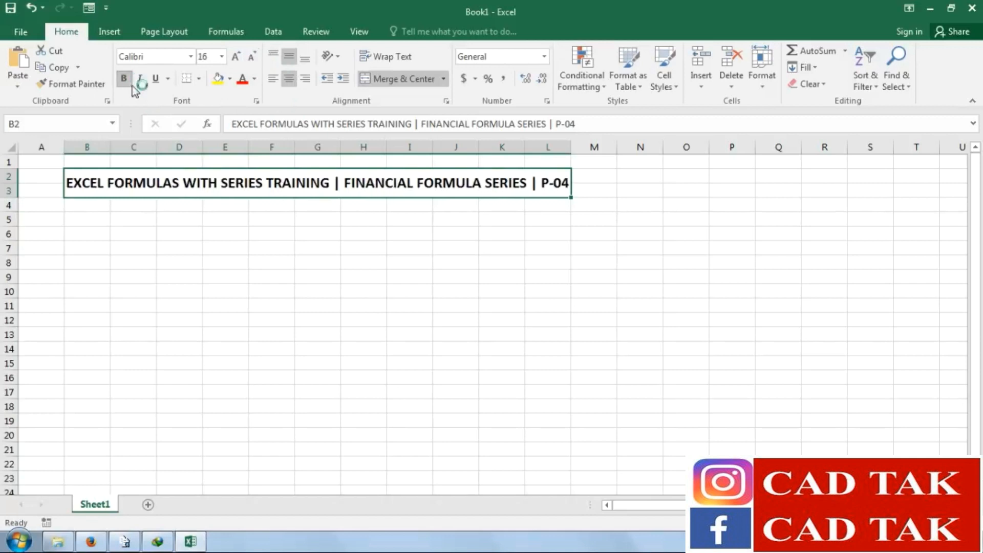
Give the merged title a black fill and white font colour
left_click(230, 79)
left_click(230, 111)
left_click(254, 79)
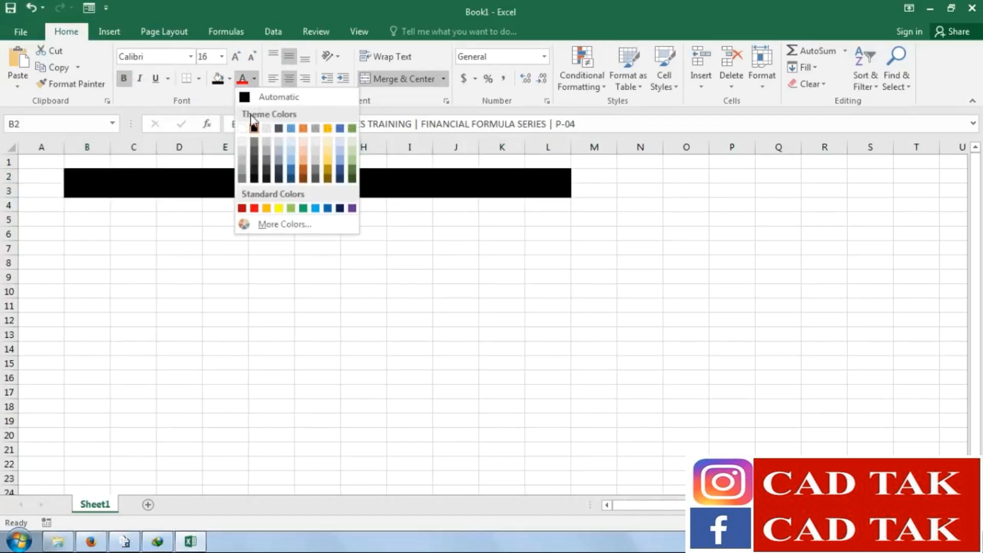
left_click(247, 123)
left_click(318, 262)
Try the title at font size 14 and return it to size 16
left_click(256, 186)
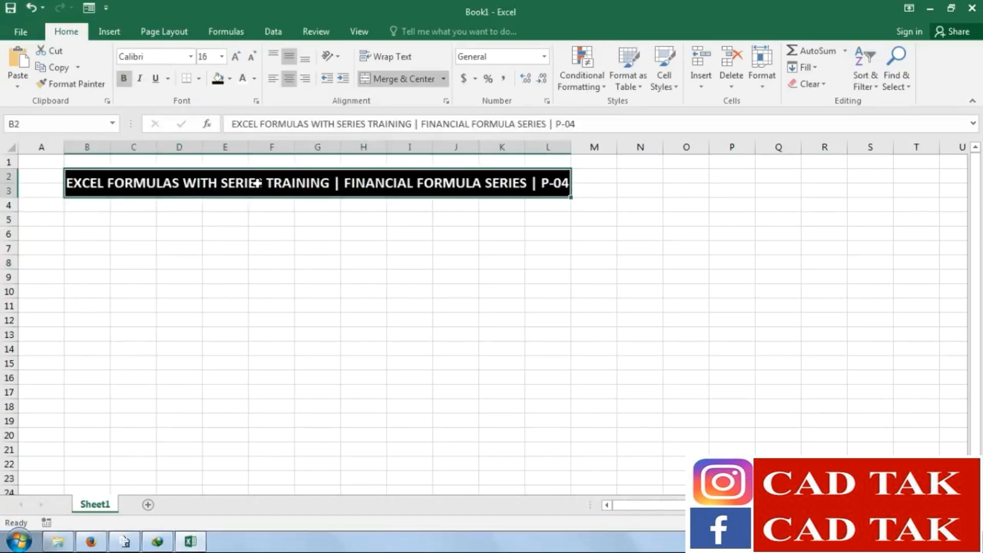
left_click(256, 58)
left_click(314, 236)
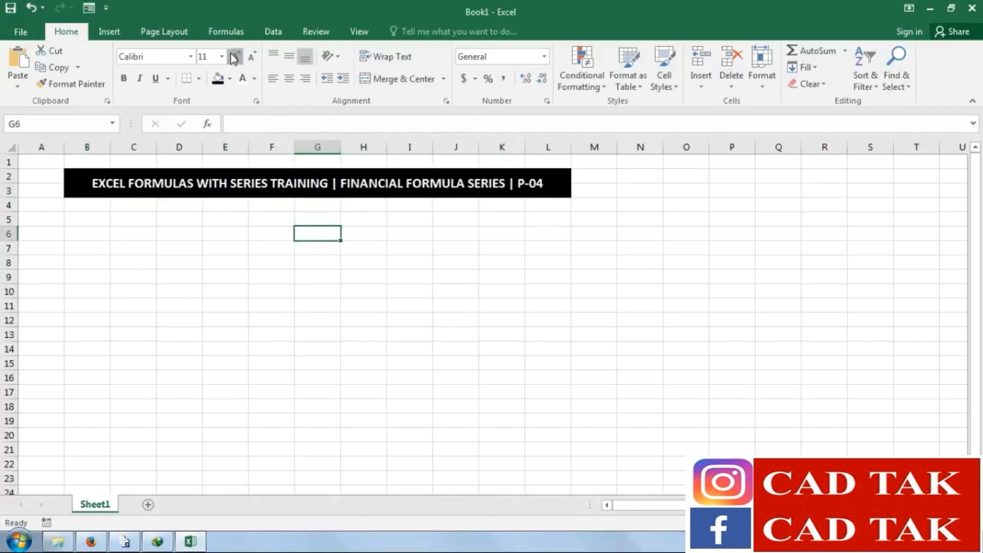
left_click(353, 185)
left_click(236, 56)
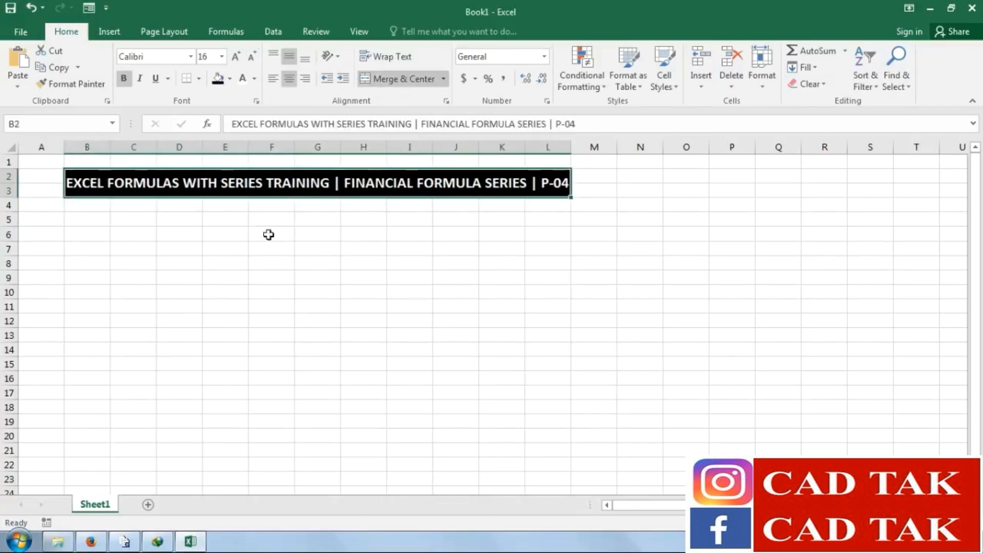
left_click(279, 279)
left_click(471, 294)
key("ctrl+z")
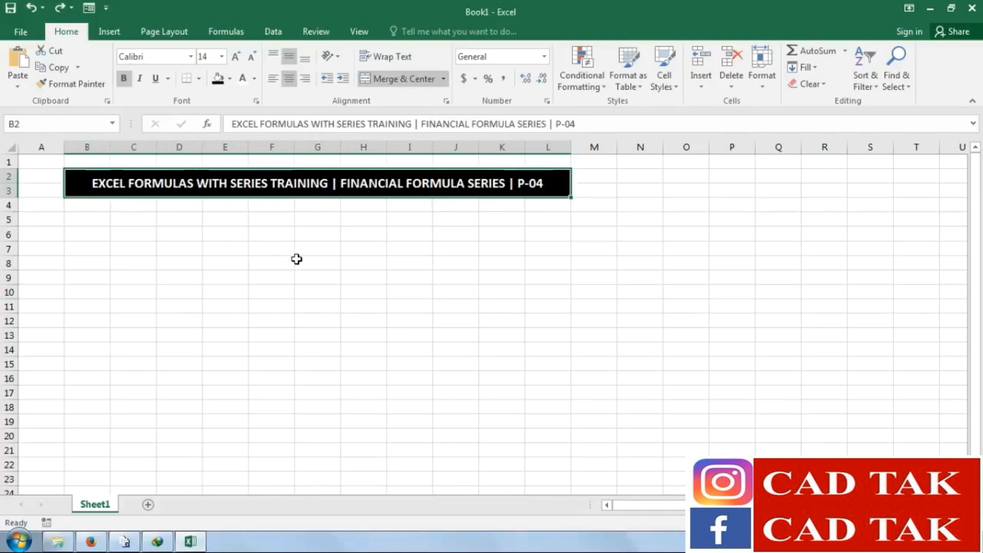
left_click(295, 235)
left_click(256, 183)
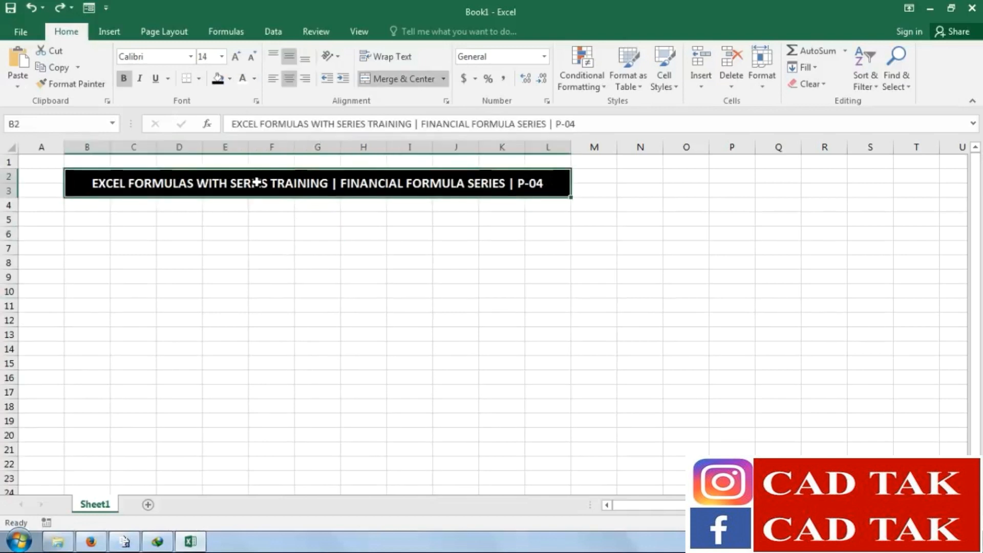
left_click(236, 56)
left_click(296, 304)
Narrow column A to about half its width
left_click(95, 220)
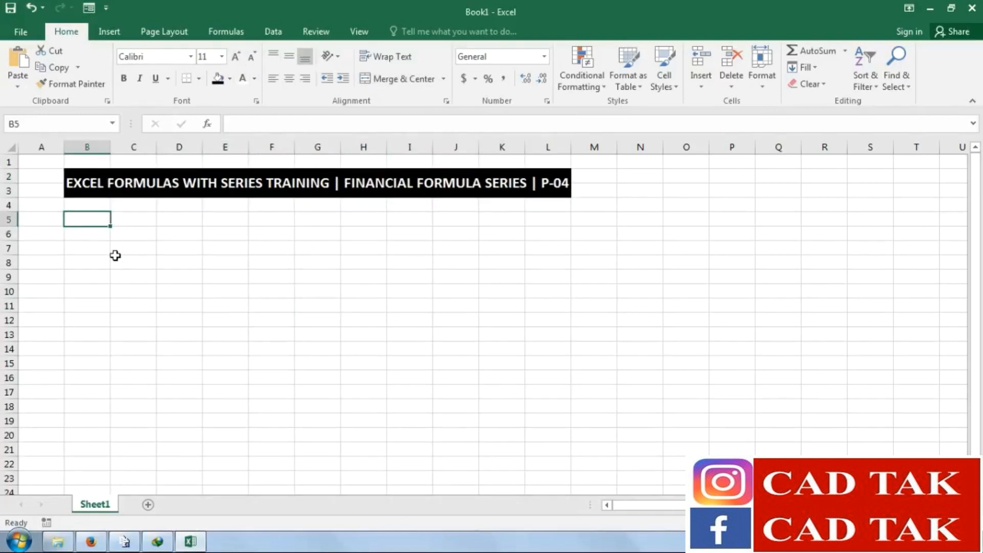
left_click(123, 260)
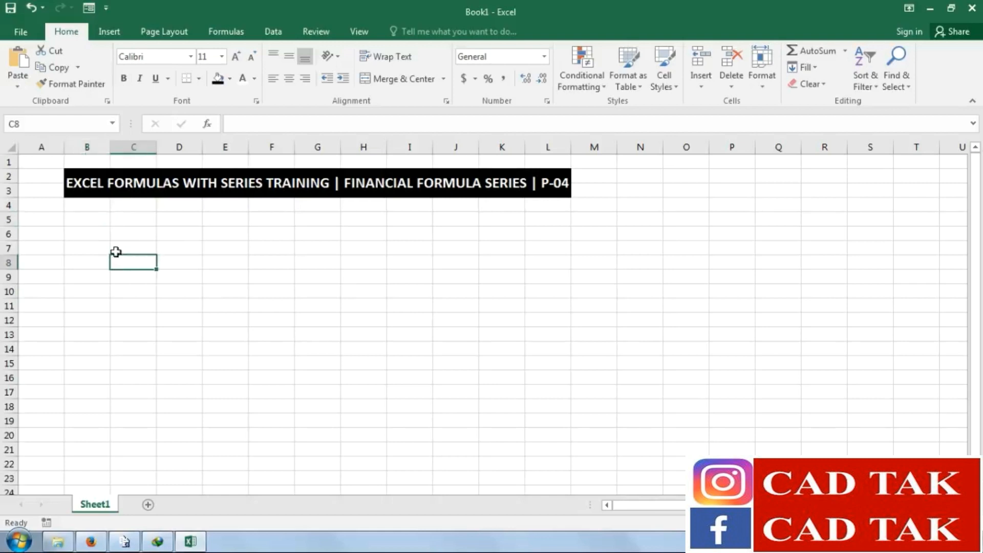
left_click_drag(64, 148, 42, 148)
left_click(104, 288)
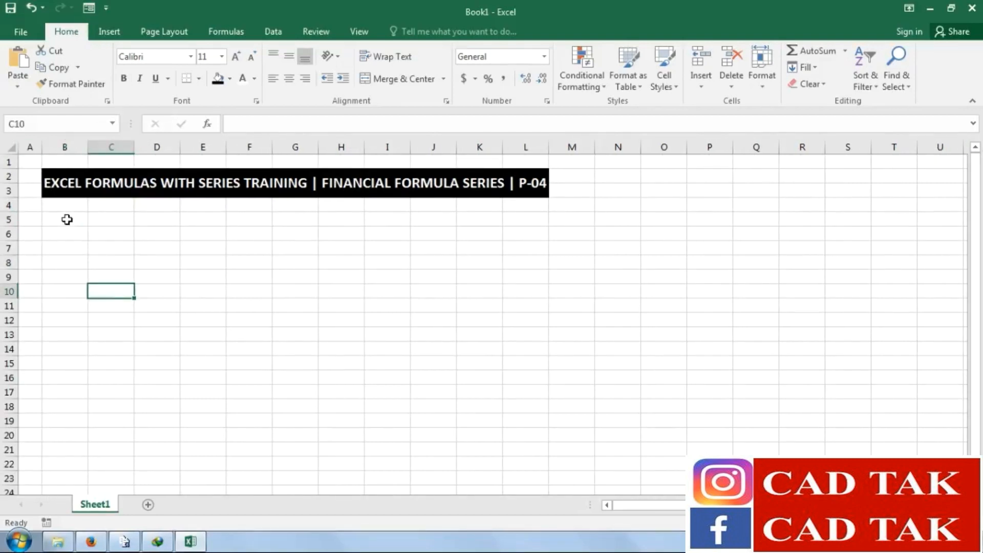
Look through the list of Financial functions for the CUMIPMT and CUMPRINC entries without inserting one
left_click(66, 219)
left_click(226, 32)
left_click(149, 84)
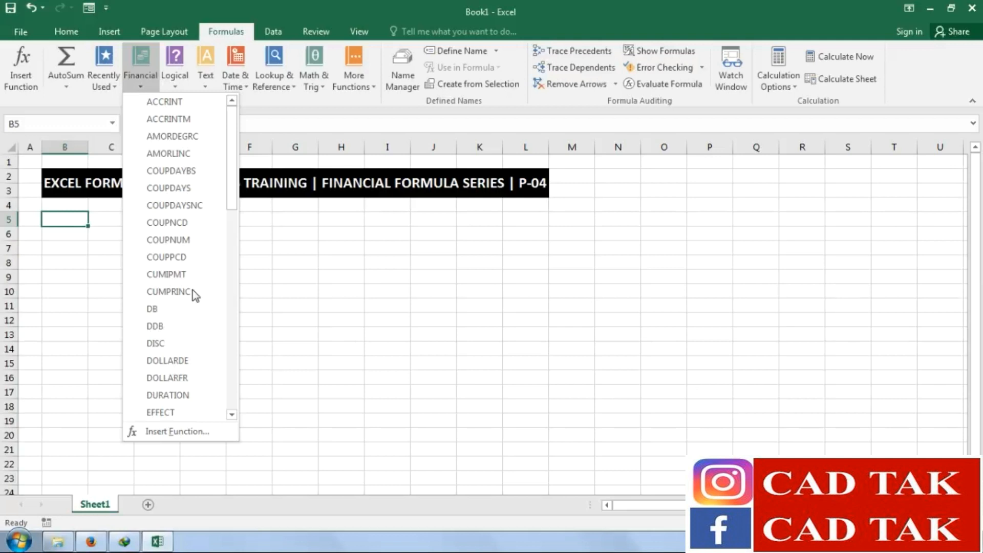
left_click(325, 272)
left_click(111, 262)
Enter the column headings S.NO. in B5 and FORMULA in C5
left_click(76, 217)
type("1.")
key("Return")
key("Up")
key("F2")
type("S.NO.")
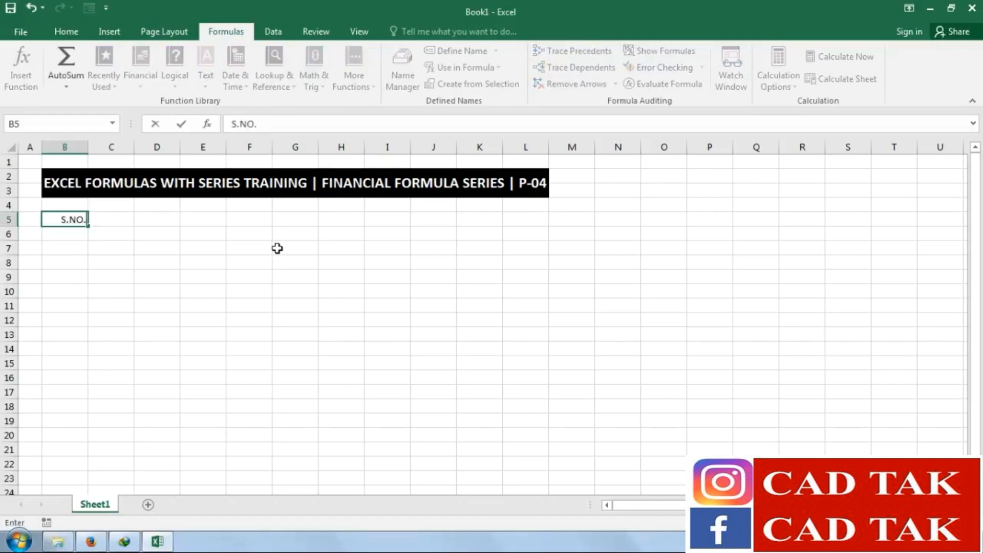
key("Tab")
type("FOR")
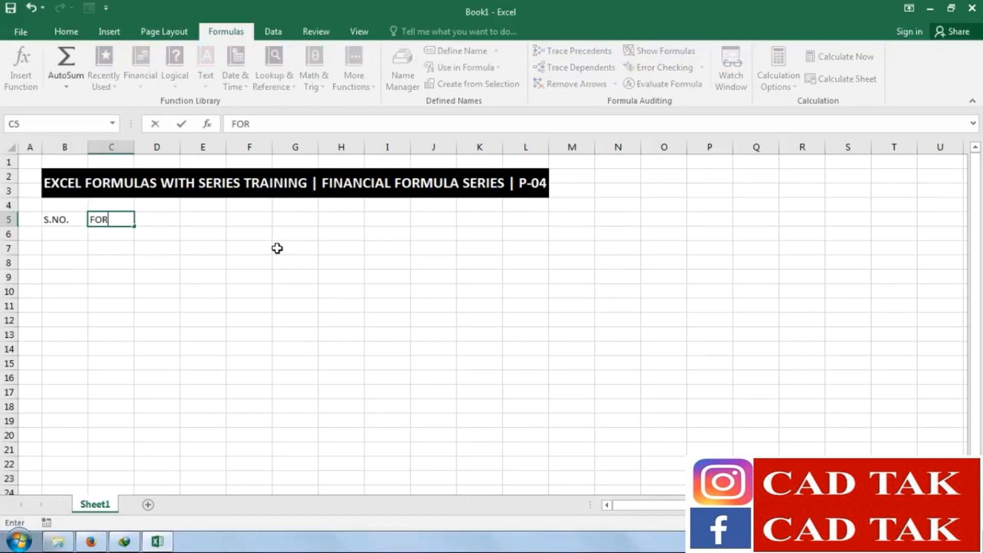
type("MULA")
key("Down")
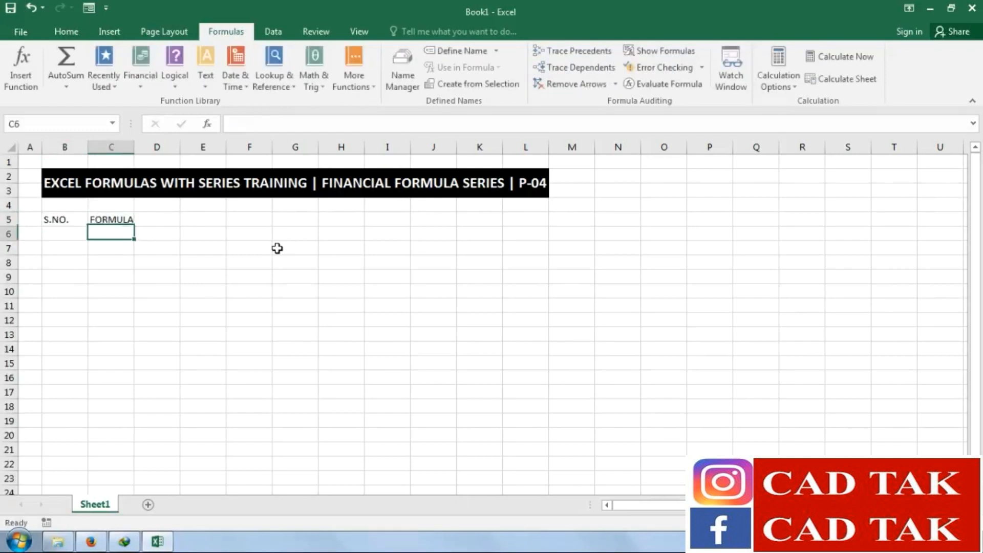
Number the first two rows under S.NO. with 1 in B6 and 2 in B7
key("Left")
type("1")
key("Return")
type("2")
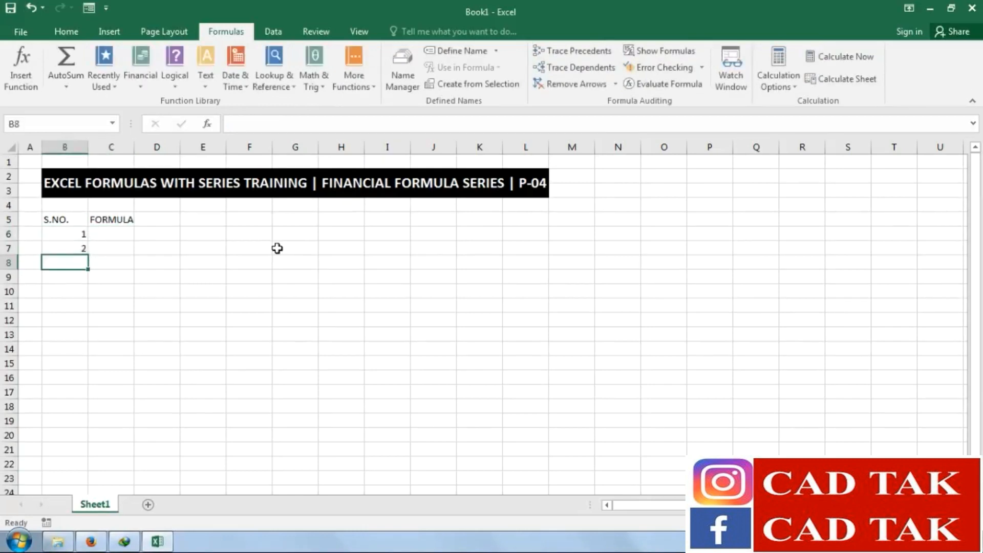
Enter the function name CUMIPMT as plain text in C6, without an equals sign or bracket
key("Up")
key("Right")
type("=CUM")
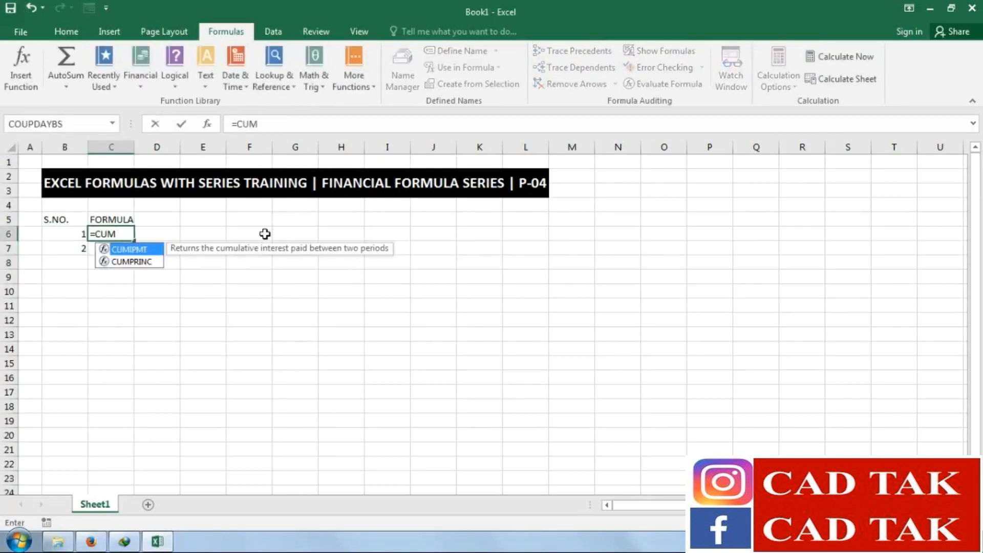
key("Tab")
key("BackSpace")
key("Home")
key("Delete")
key("Return")
Enter the function name CUMPRINC as plain text in C7, without an equals sign or bracket
type("=CUM")
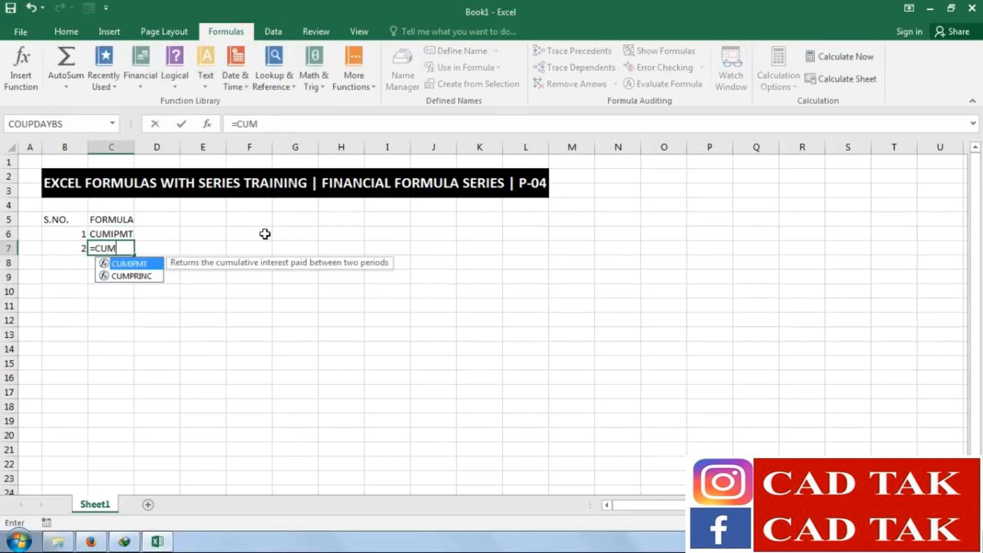
key("Down")
key("Tab")
key("BackSpace")
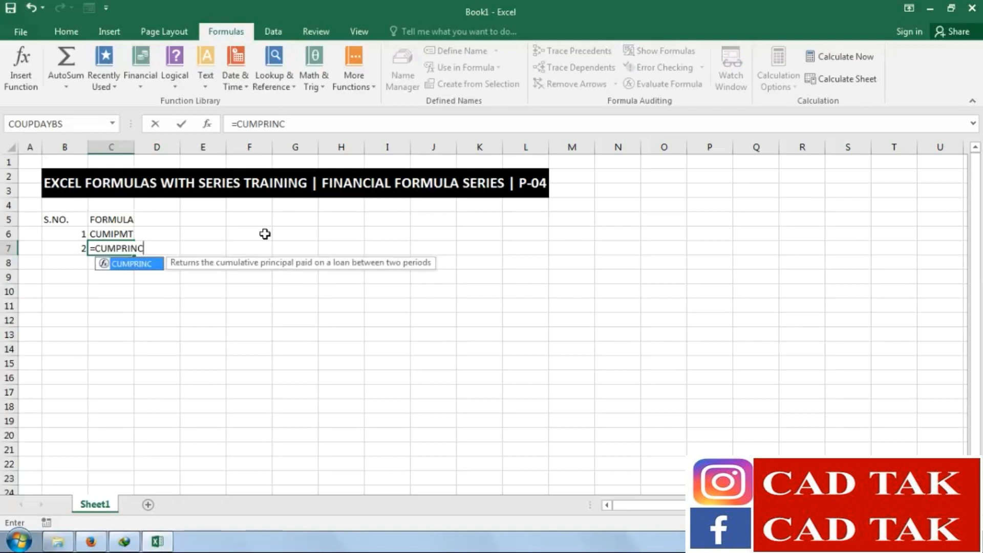
key("Left")
key("Right")
key("Right")
key("Left")
key("F2")
key("Left")
key("Left")
key("Left")
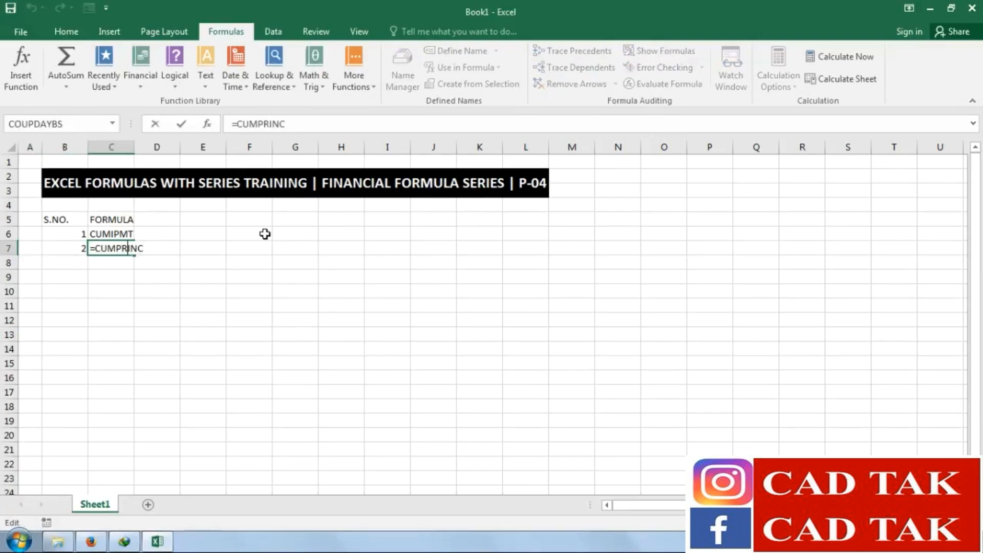
key("Left")
key("BackSpace")
key("Return")
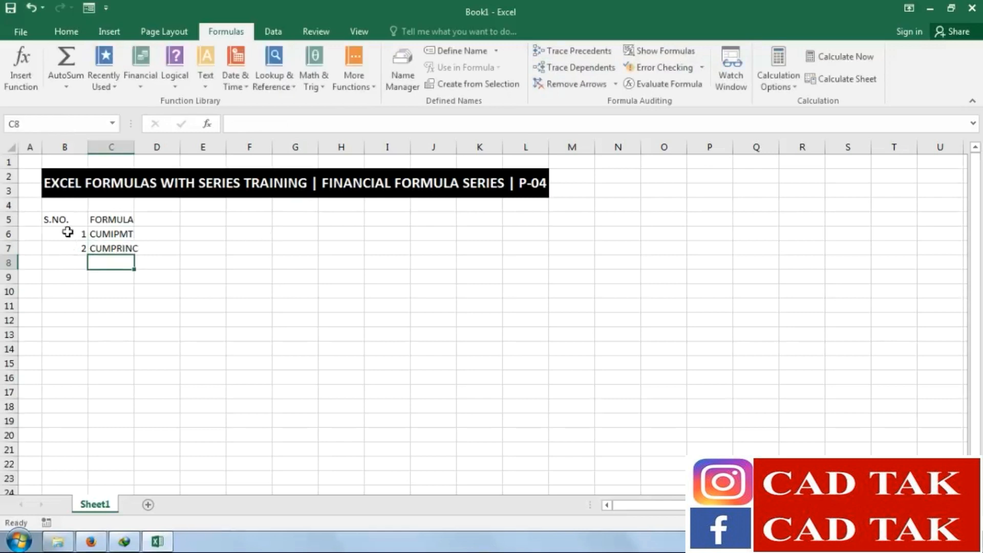
Format the headings in B5:C5 as bold white text on a black fill
left_click(82, 221)
left_click_drag(82, 222, 118, 220)
left_click(66, 31)
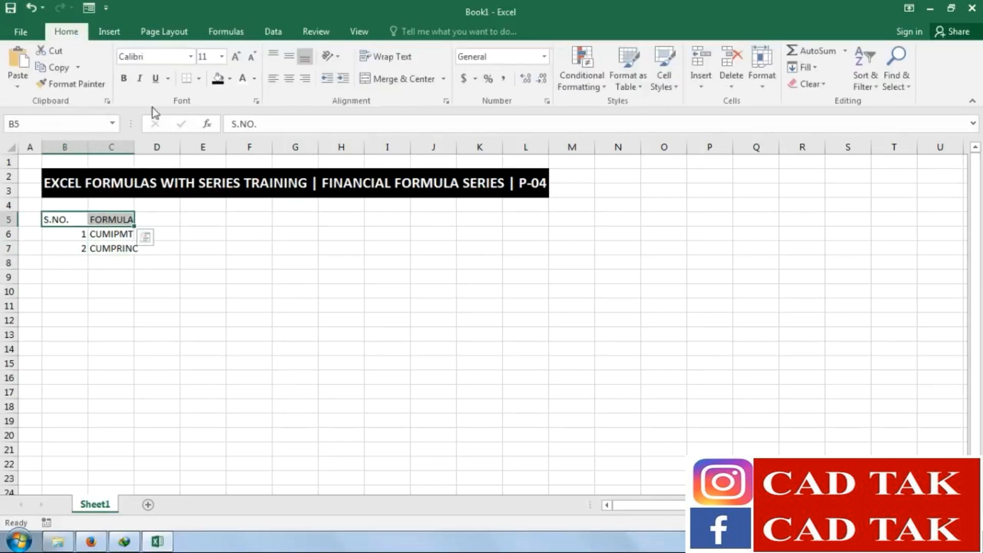
left_click(125, 79)
left_click(219, 78)
left_click(243, 78)
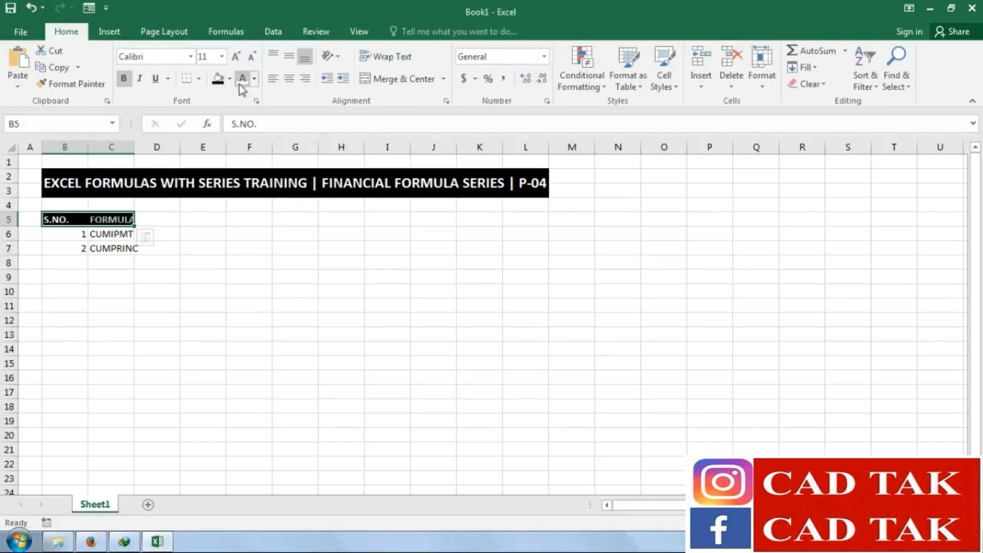
Centre the contents of B5:C7 horizontally and fit column C's width to its contents
left_click_drag(121, 249, 66, 218)
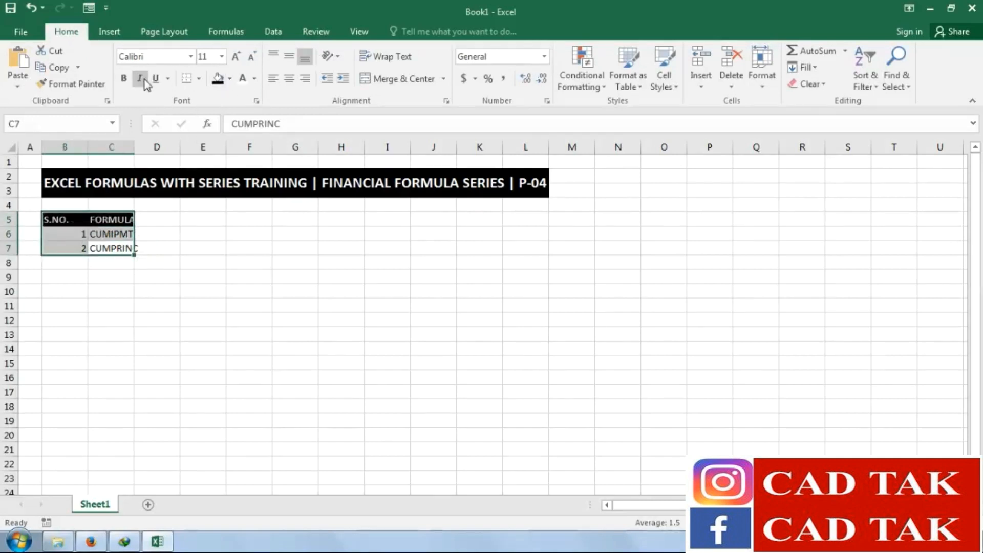
left_click(290, 82)
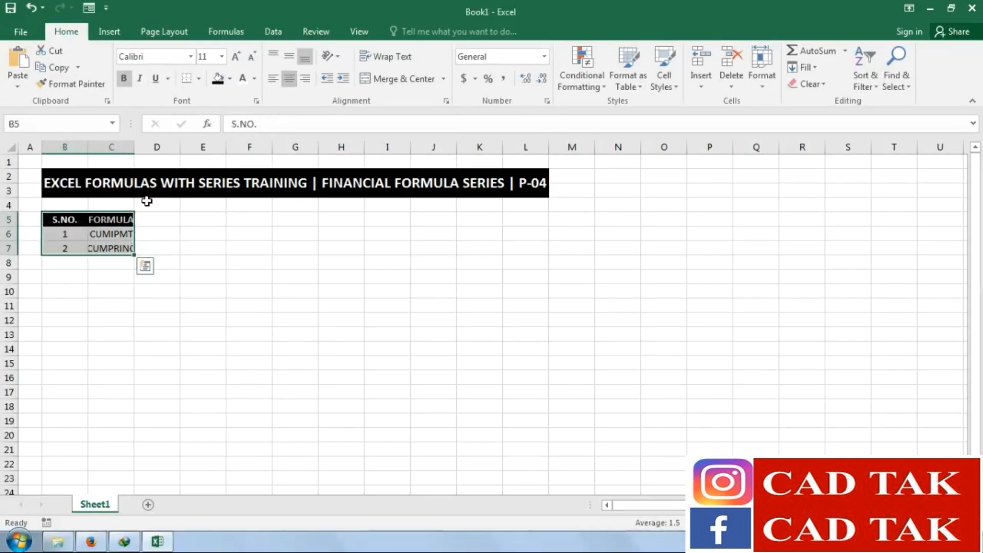
double_click(135, 151)
left_click(202, 307)
Enter the headings DATE in E5, FLAT DEVLOPERS in F5 and FLAT TYPES in G5
left_click(196, 220)
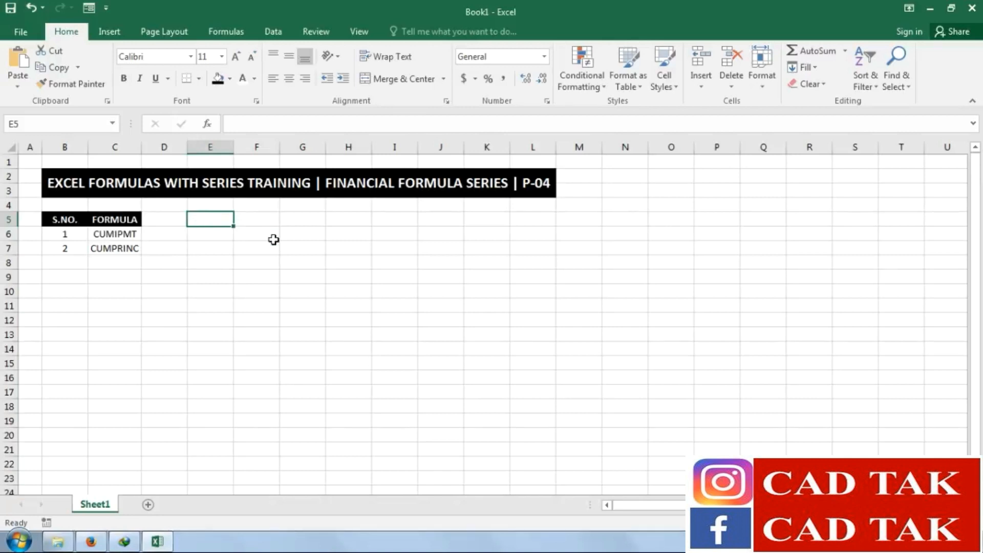
type("DATE")
key("Tab")
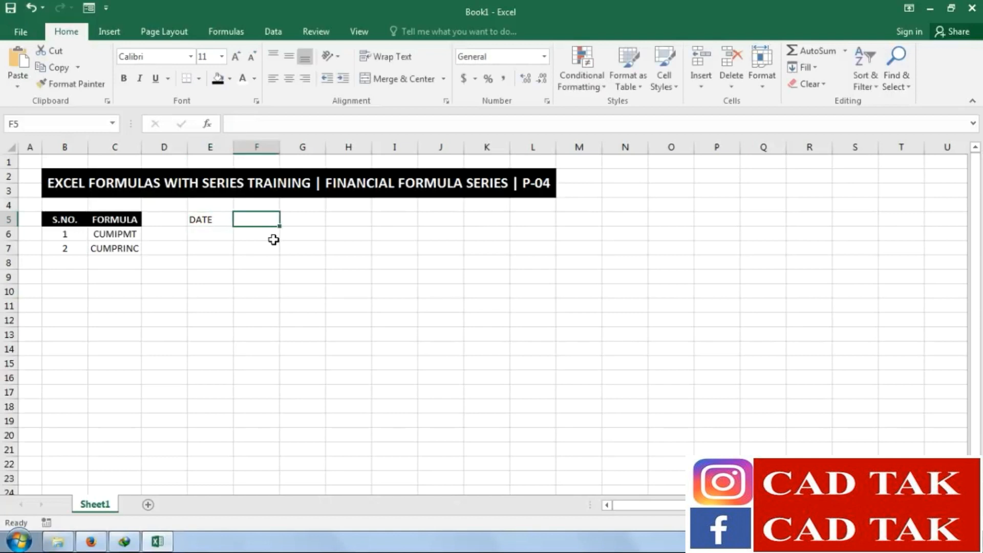
type("FLAT ")
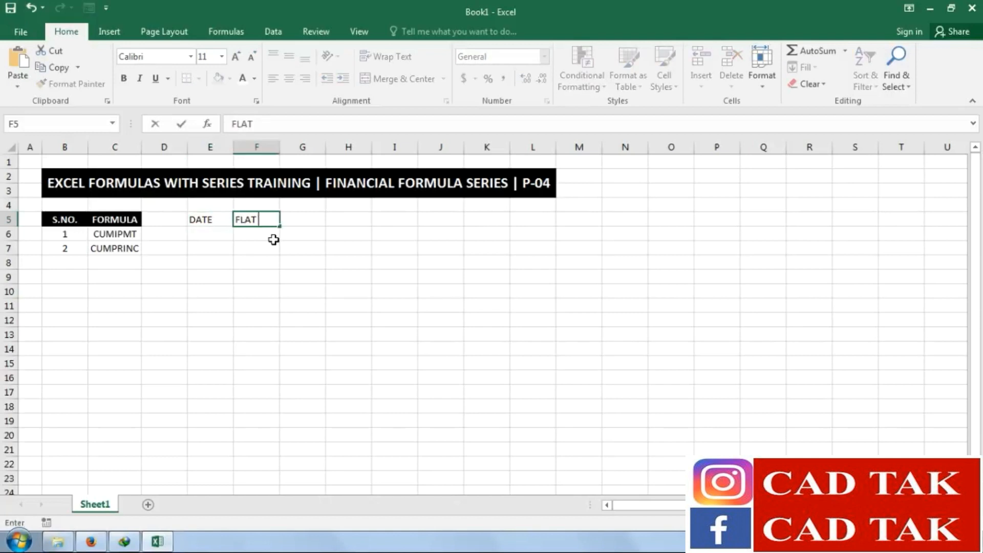
type("DEVLOPERS")
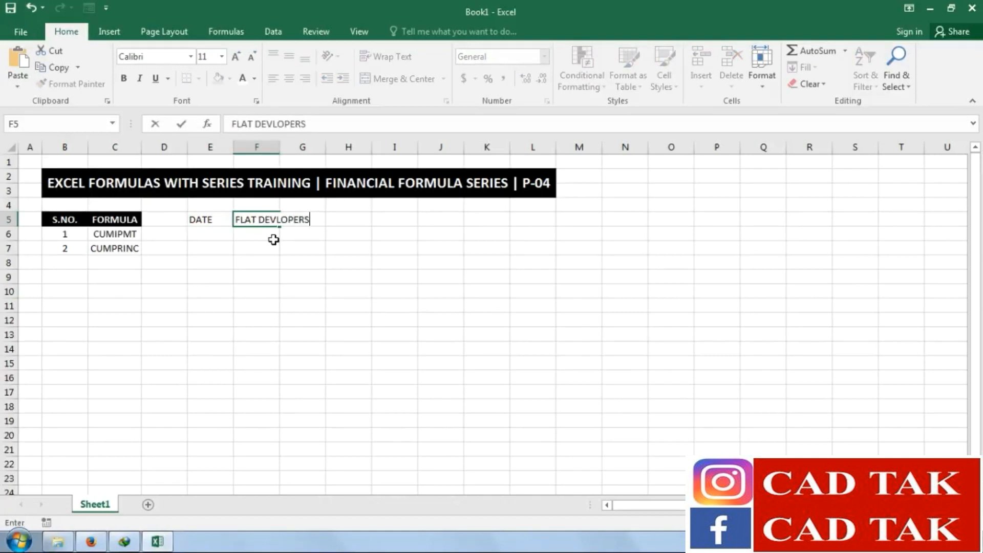
key("Tab")
type("F")
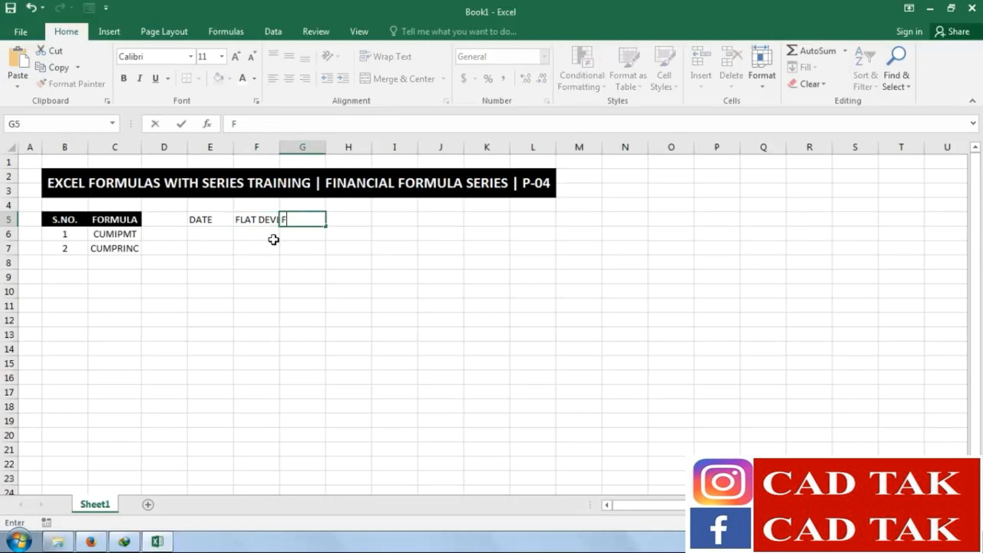
type("LAT TYPES")
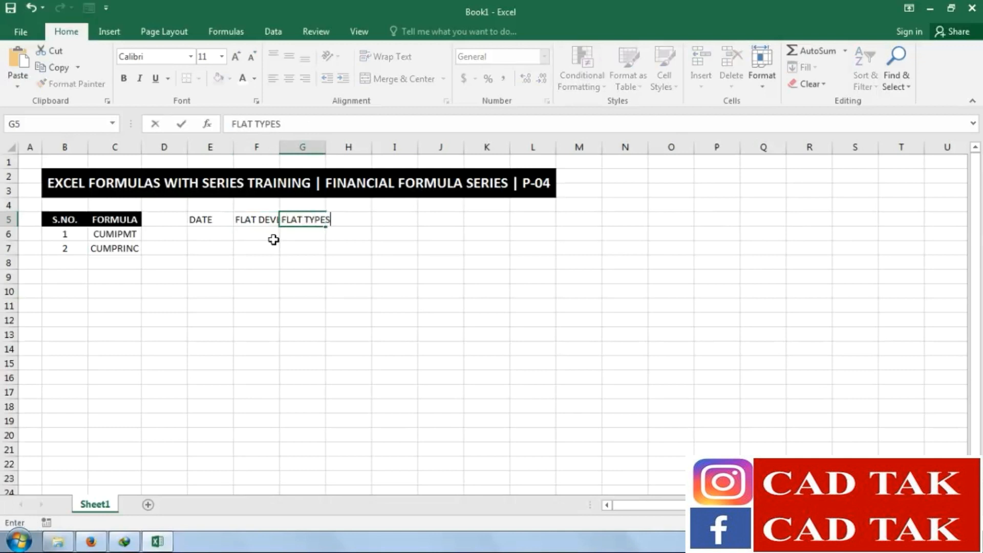
key("Tab")
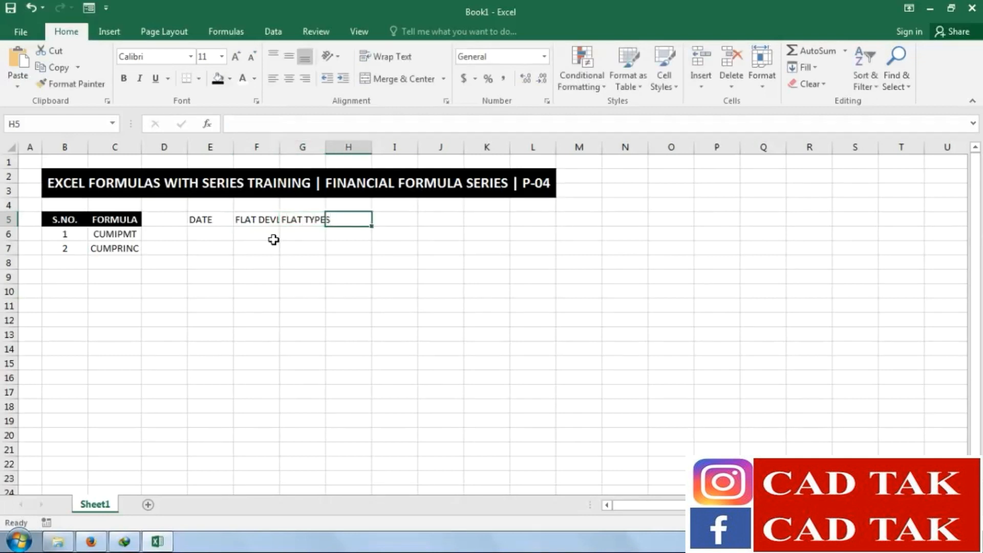
Enter the headings FLAT LOCATION in H5 and FLAT COST in I5, with PV beneath it in I6
type("FLAT ")
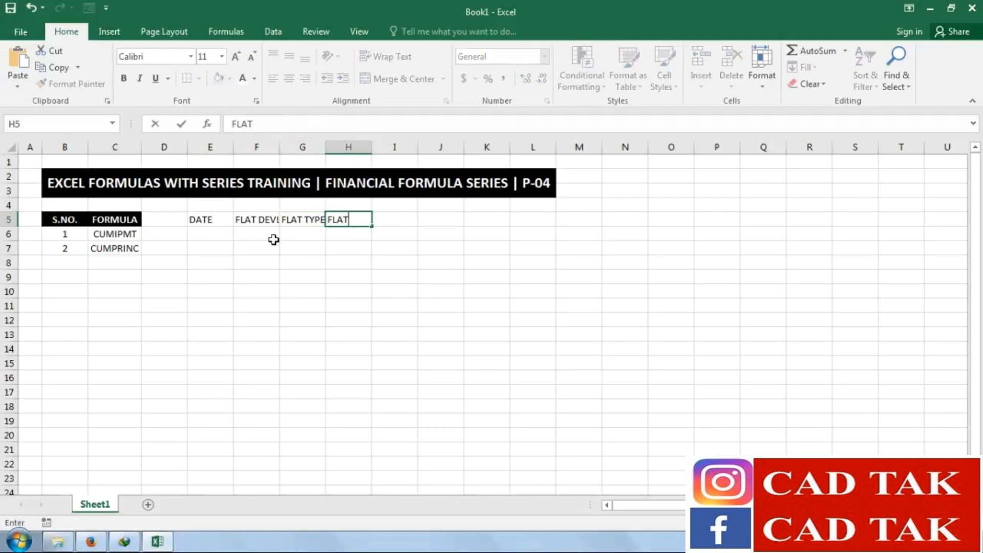
type("LOCATION")
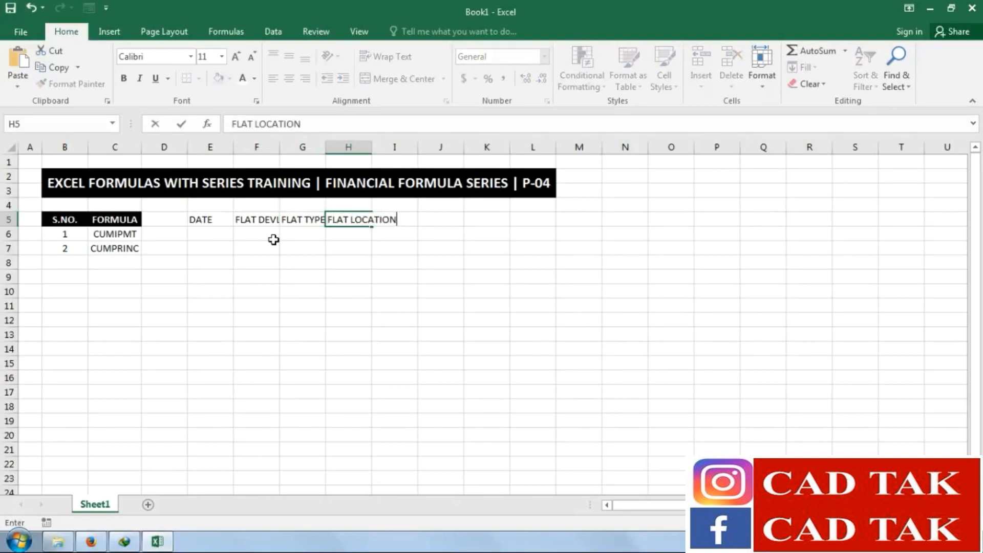
key("Tab")
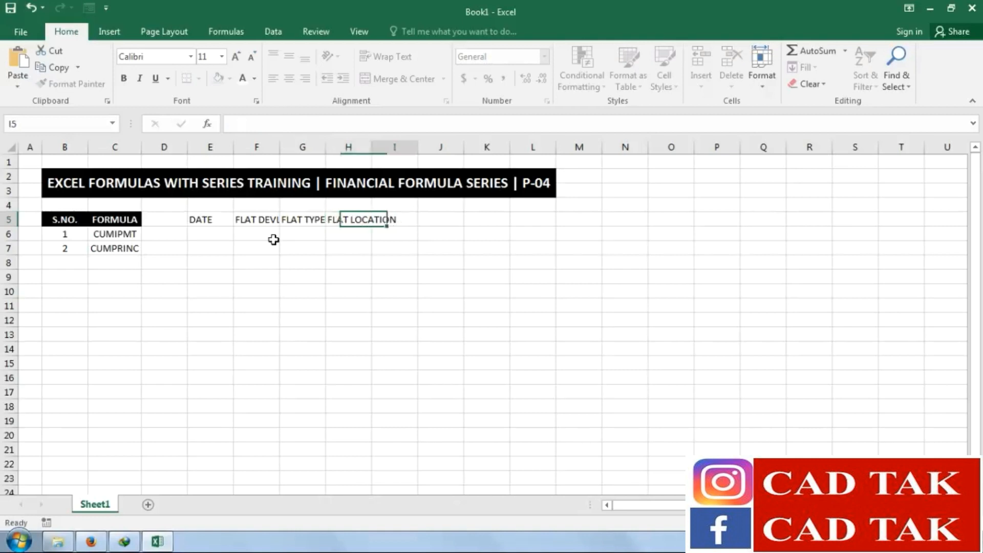
type("FLA")
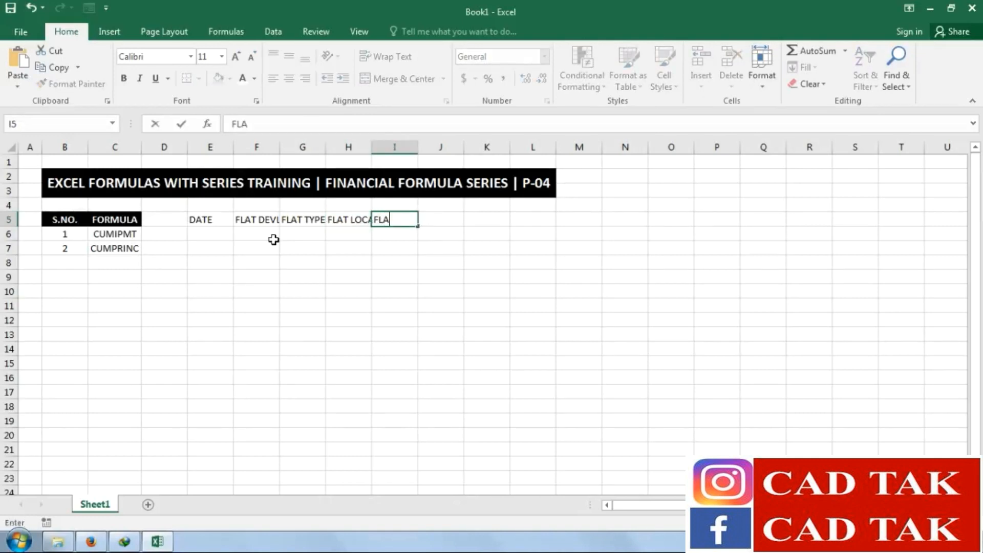
type("T COST")
key("Return")
type("PV")
key("Up")
Enter the two-row heading INTEREST in J5 and RATE in J6
key("Right")
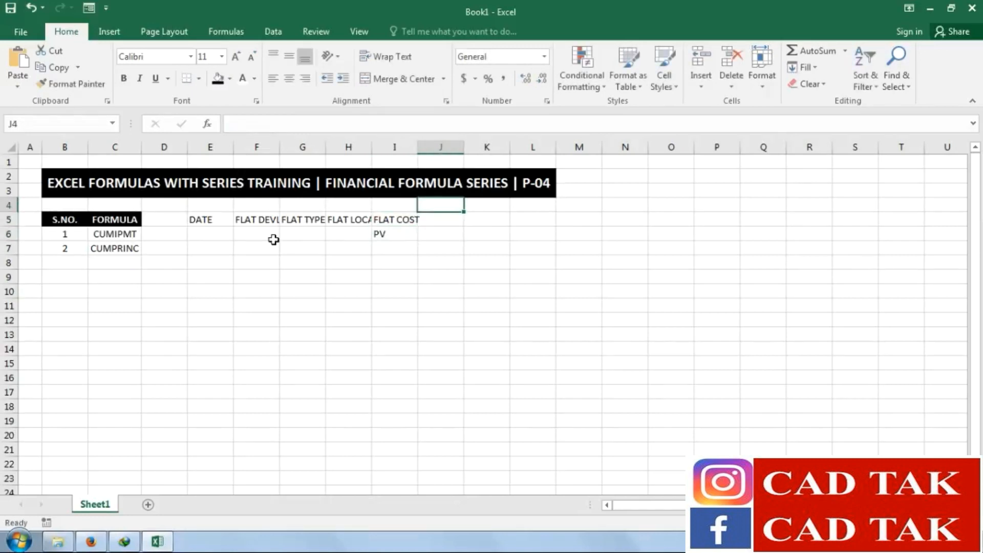
type("INTEREST")
key("Return")
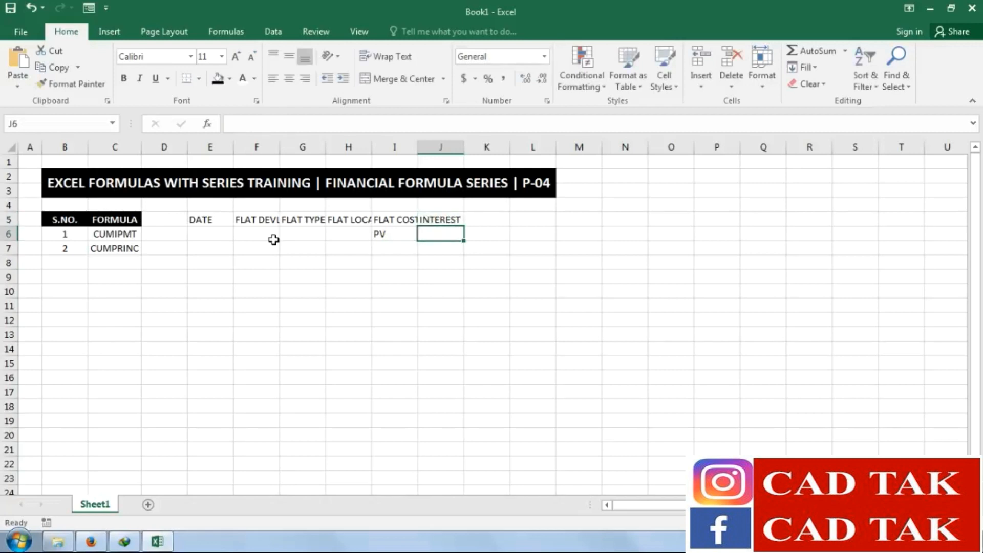
type("RATE")
key("Tab")
Enter the two-row heading TOTAL in K5 and YEAR in K6
key("Up")
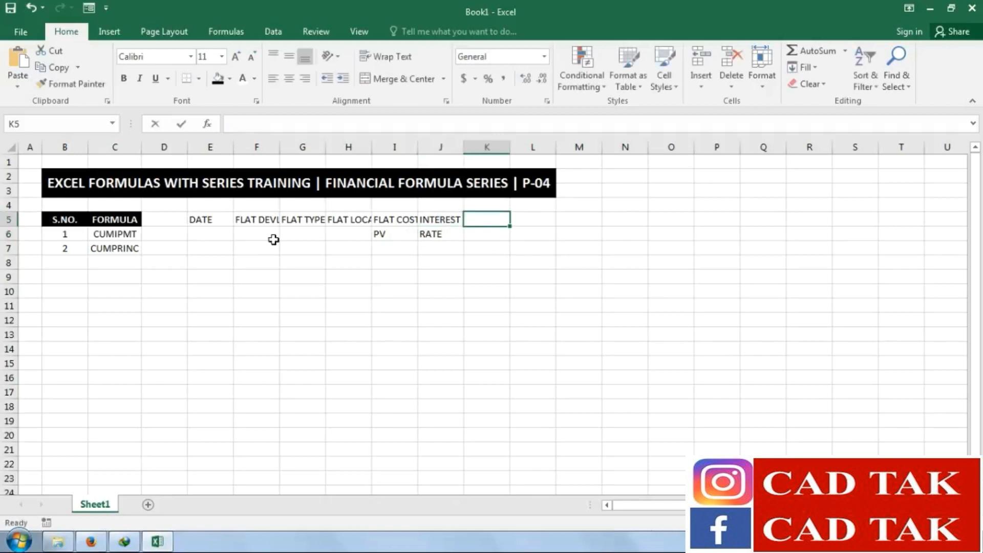
type("TOTAL")
key("Return")
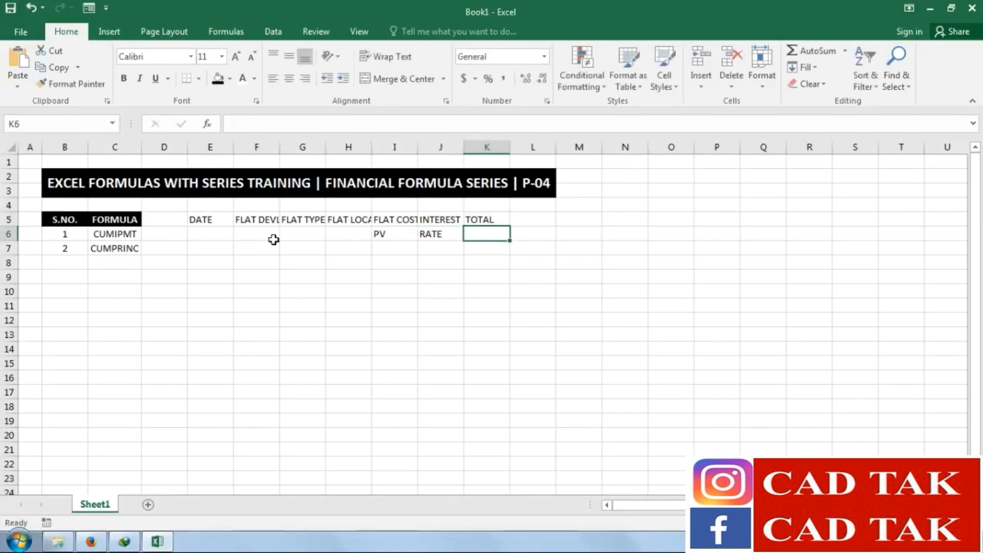
type("YEAR")
key("Return")
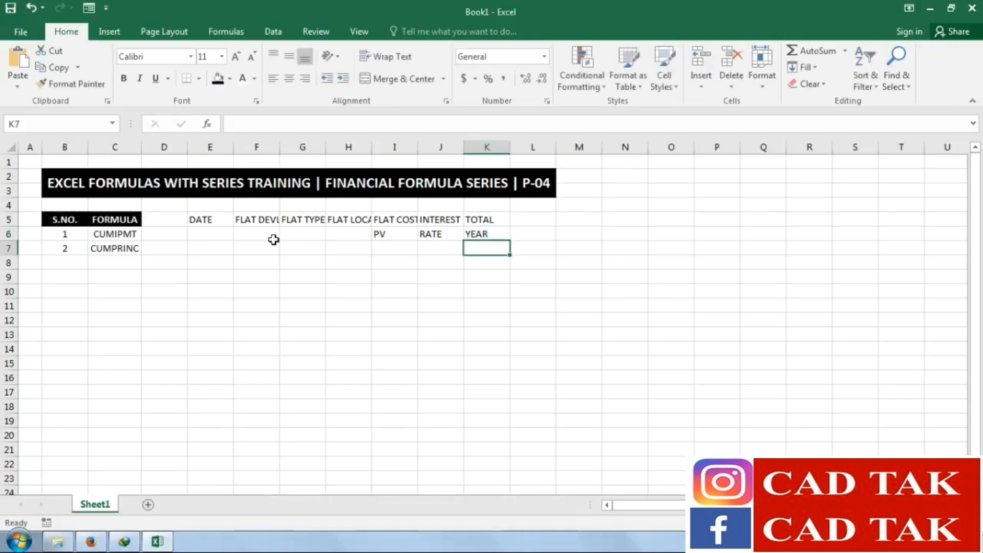
key("Right")
key("Up")
key("Up")
key("Left")
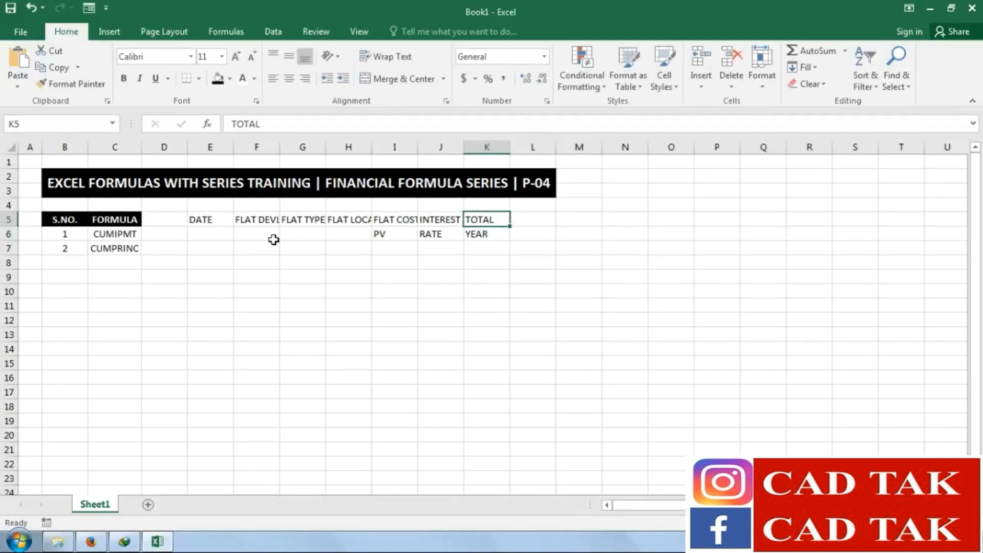
key("Right")
key("Left")
key("Left")
key("Left")
key("Down")
key("Right")
key("Right")
key("Up")
Enter TOTAL PERIOD in L5 and NPER in L6, fitting column L's width to the text
key("Right")
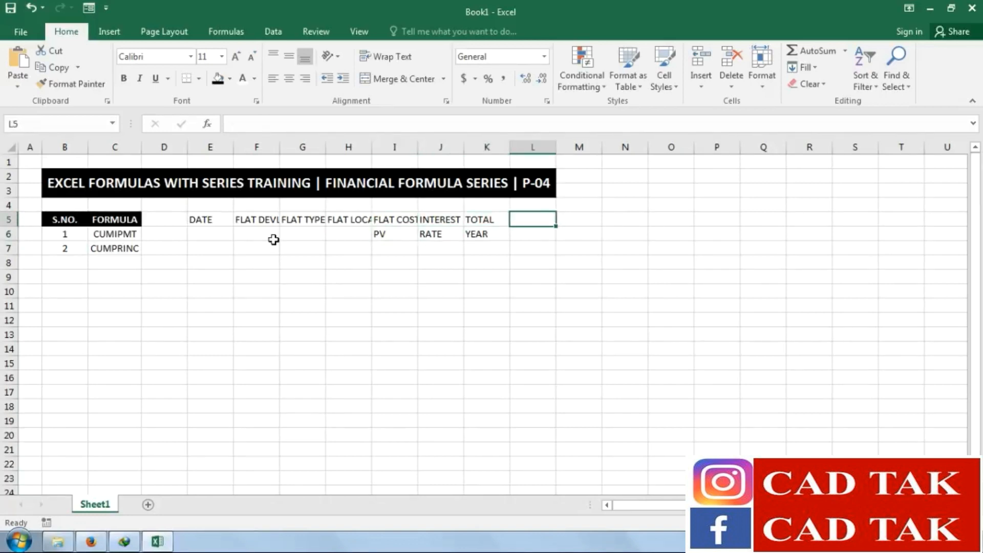
type("TOTAL")
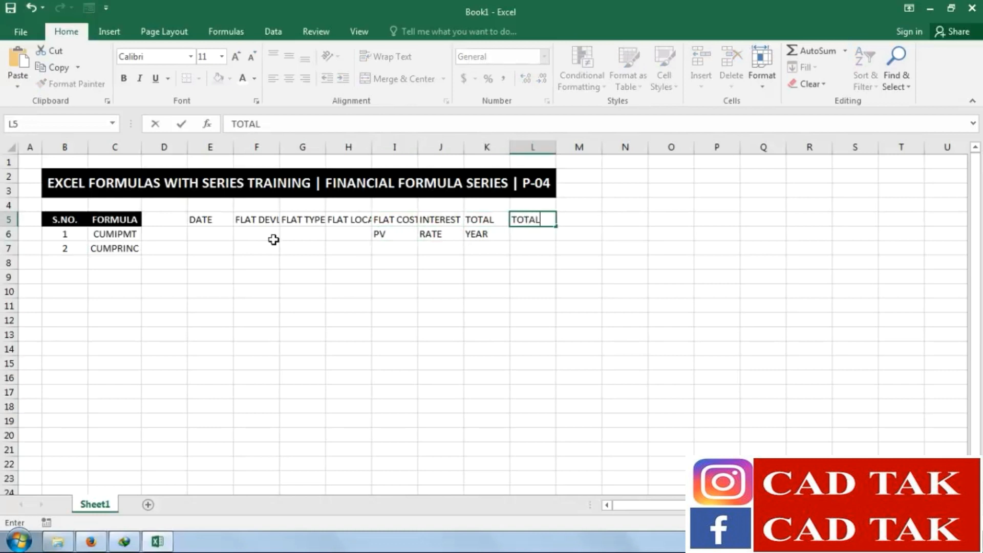
type(" PER")
type("IOD")
key("Return")
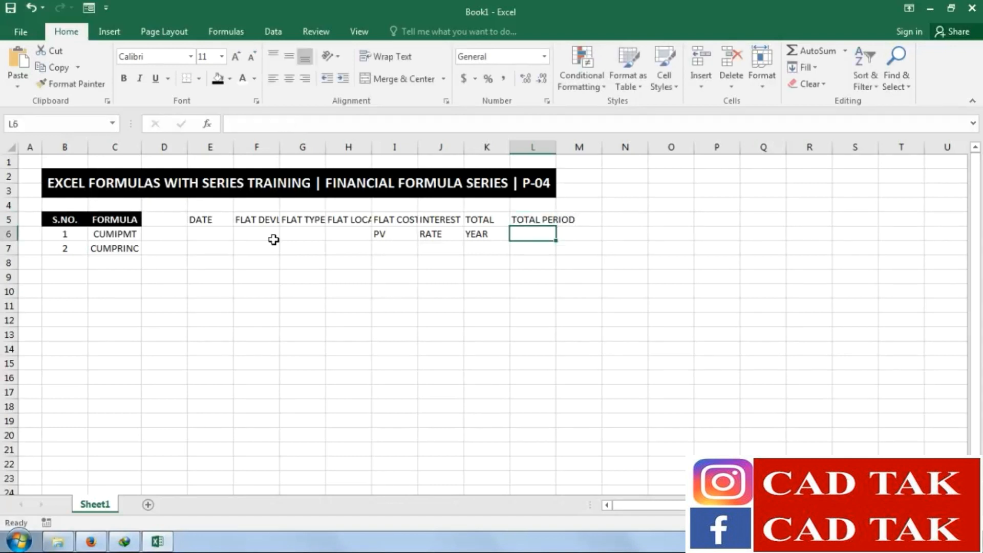
type("NPER")
key("Return")
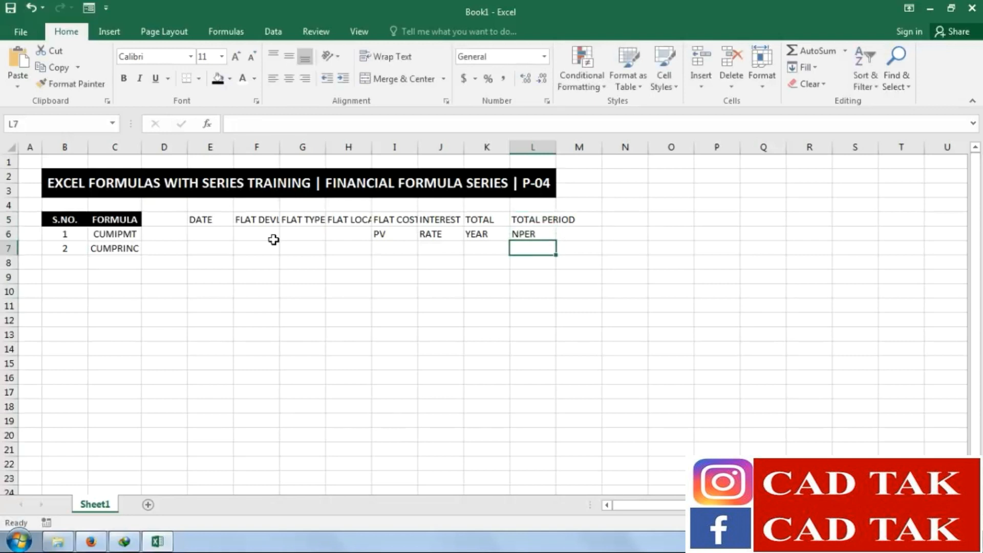
double_click(557, 147)
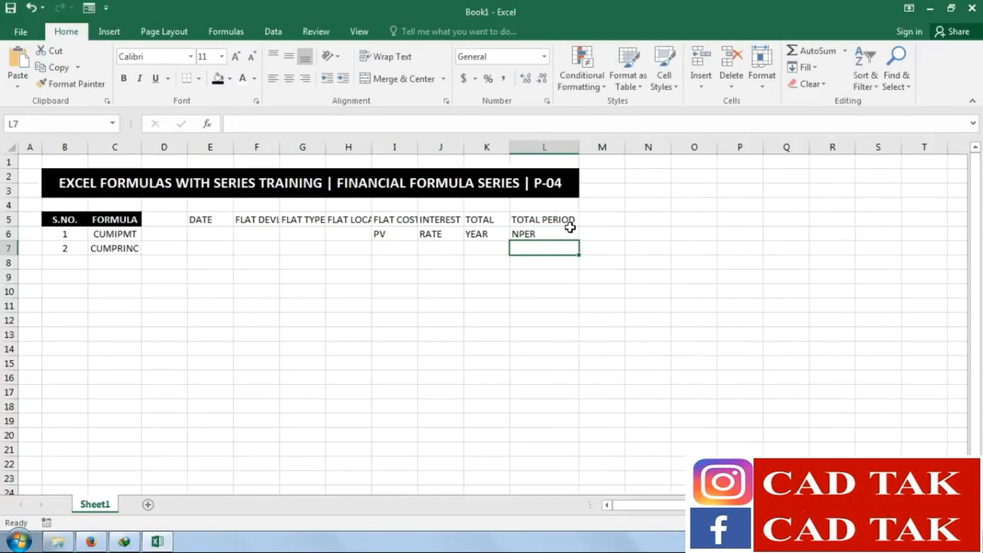
Format the heading range E5:L6 as bold white text on a black fill
left_click(570, 220)
left_click_drag(570, 220, 205, 230)
left_click(219, 78)
left_click(243, 78)
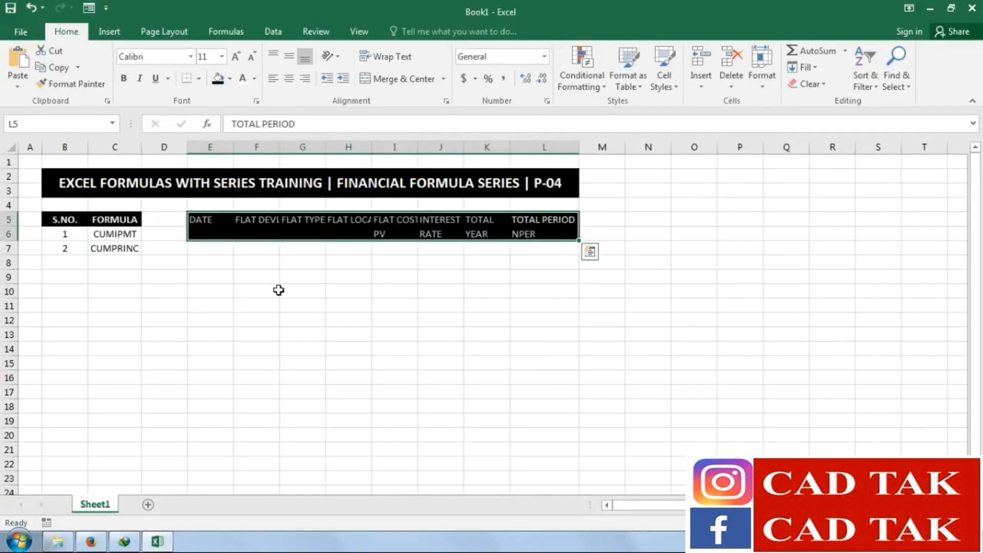
left_click(286, 302)
Merge and centre rows 5 and 6 separately in each of the columns E, F, G and H
left_click_drag(217, 219, 302, 234)
left_click(397, 78)
left_click(389, 78)
left_click(424, 79)
left_click(351, 219)
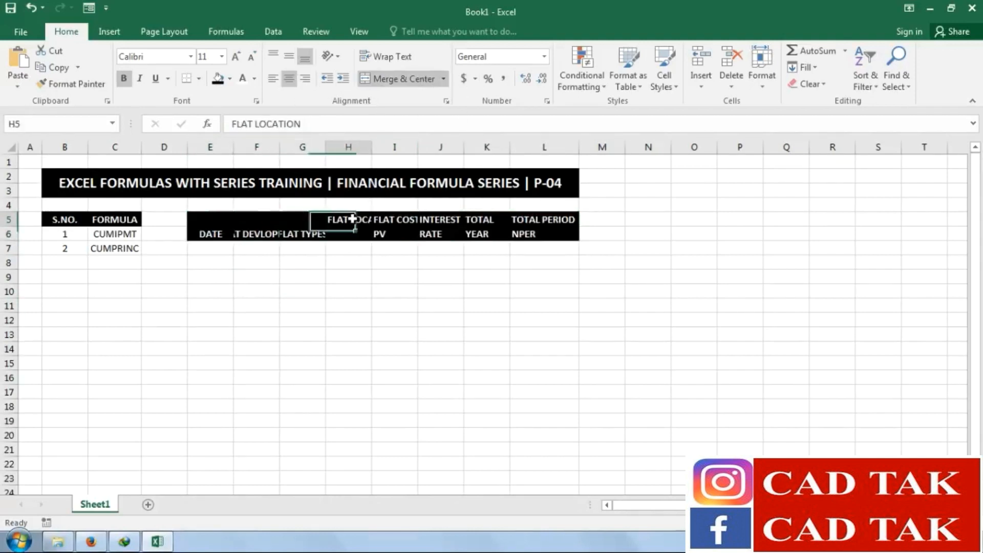
left_click(389, 79)
left_click(421, 321)
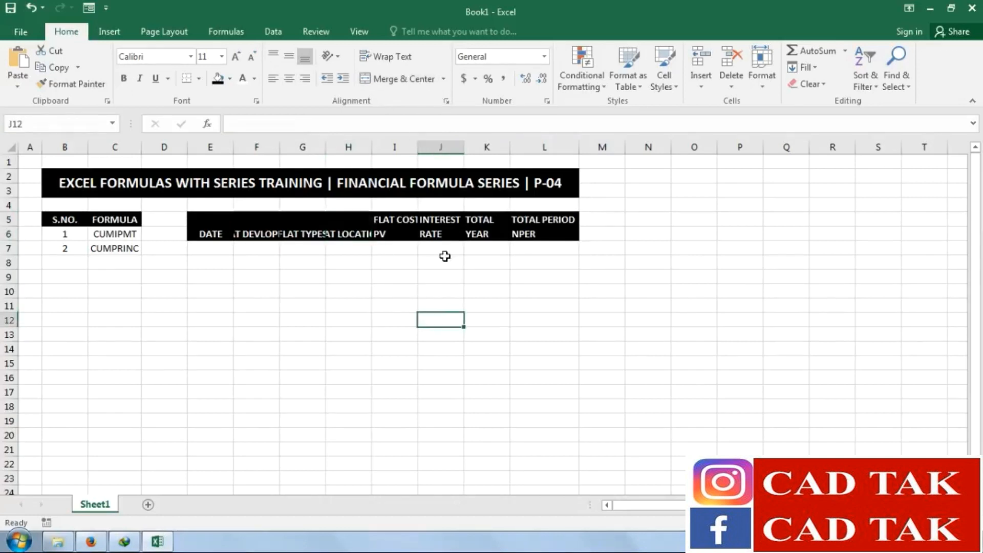
AutoFit the widths of columns E to L to the headings in E5:L6
left_click_drag(207, 222, 558, 234)
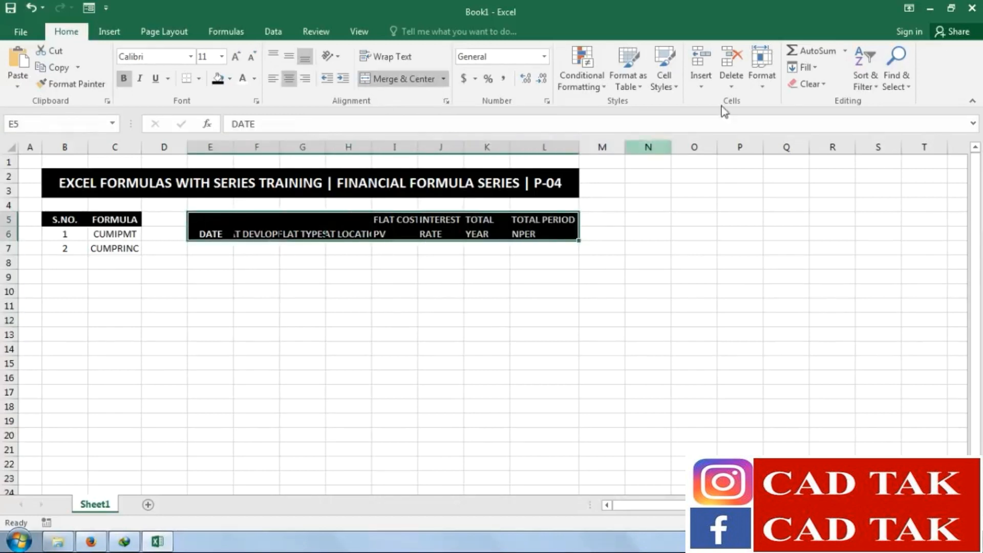
left_click(762, 76)
left_click(773, 174)
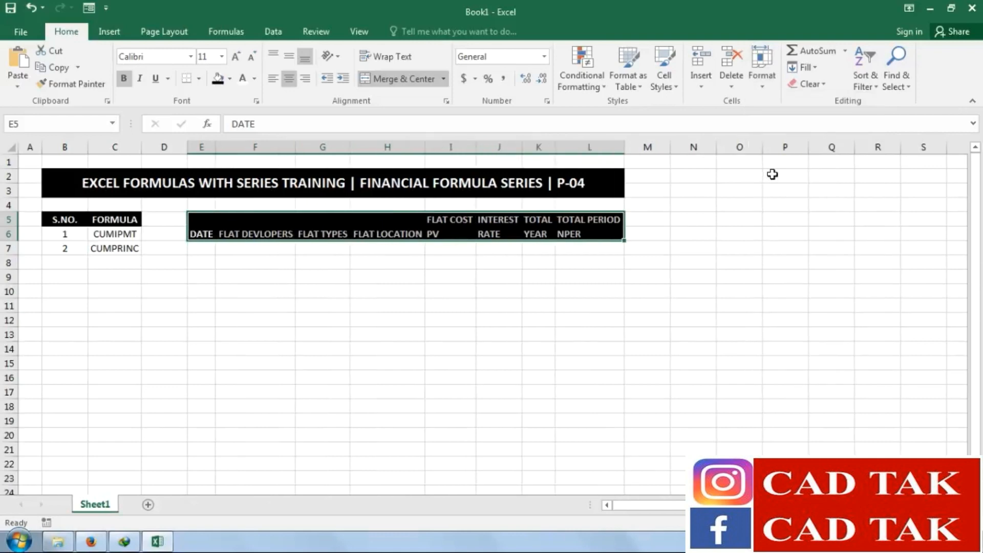
left_click(659, 361)
scroll(469, 333, "up", 3, "ctrl")
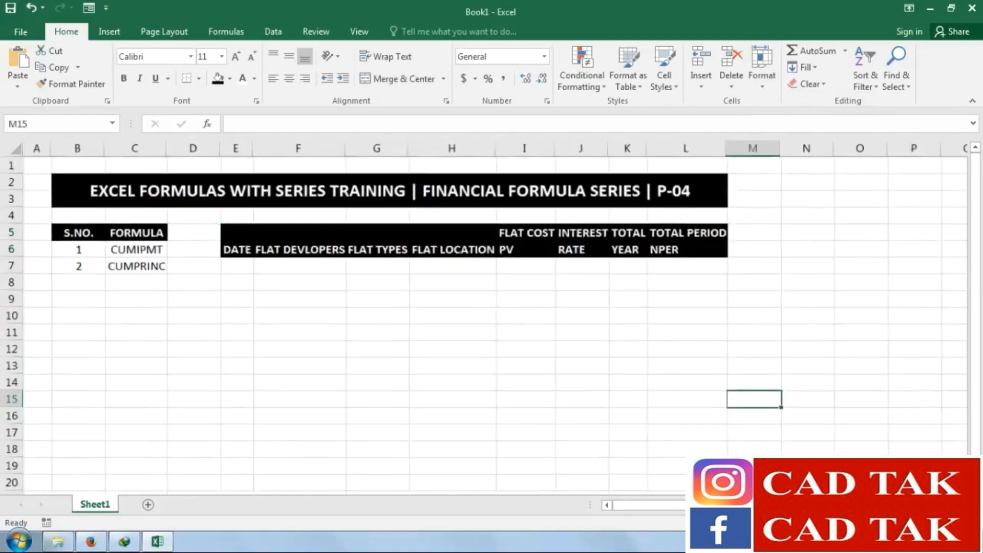
left_click(354, 334)
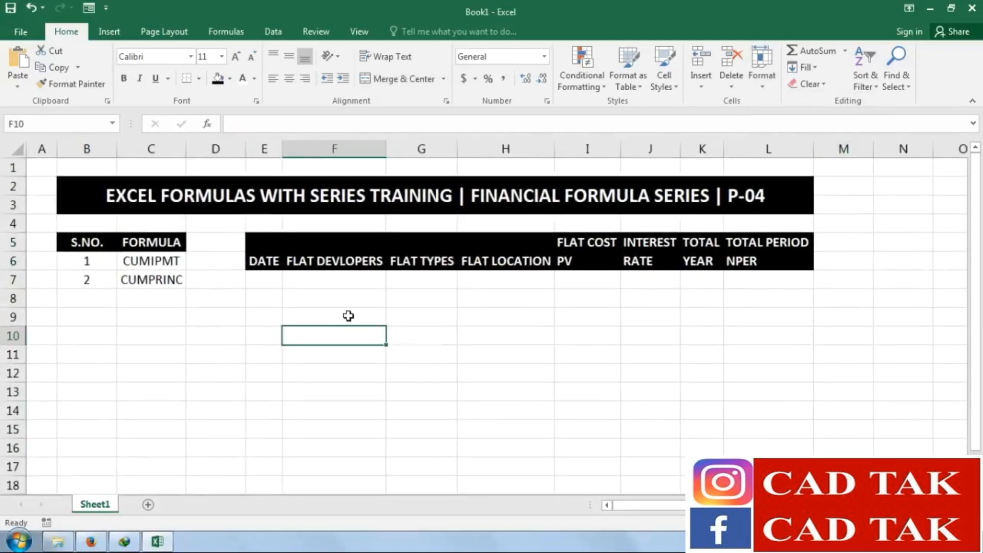
Enter the date 1-JAN-2017 in E7 and fit column E's width to it
left_click(264, 279)
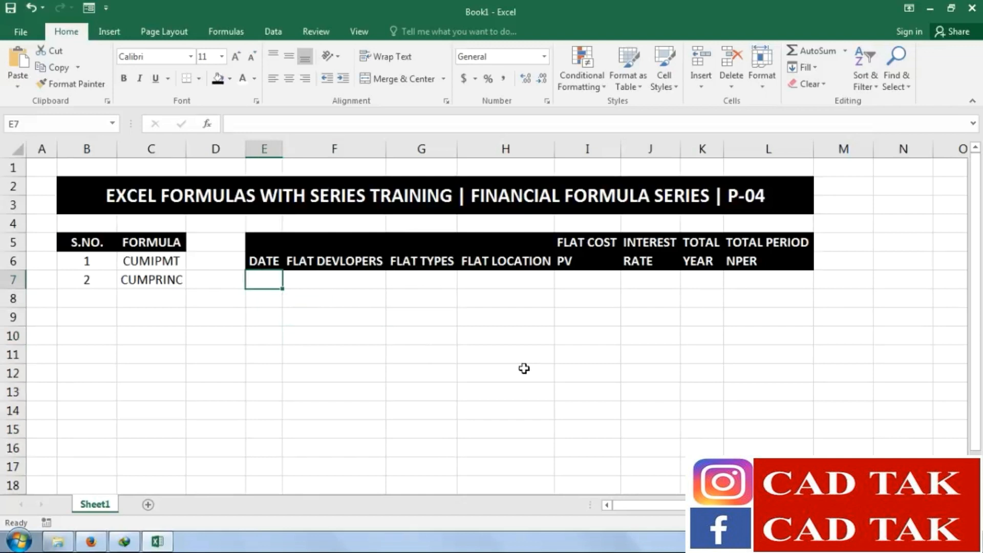
type("1-J")
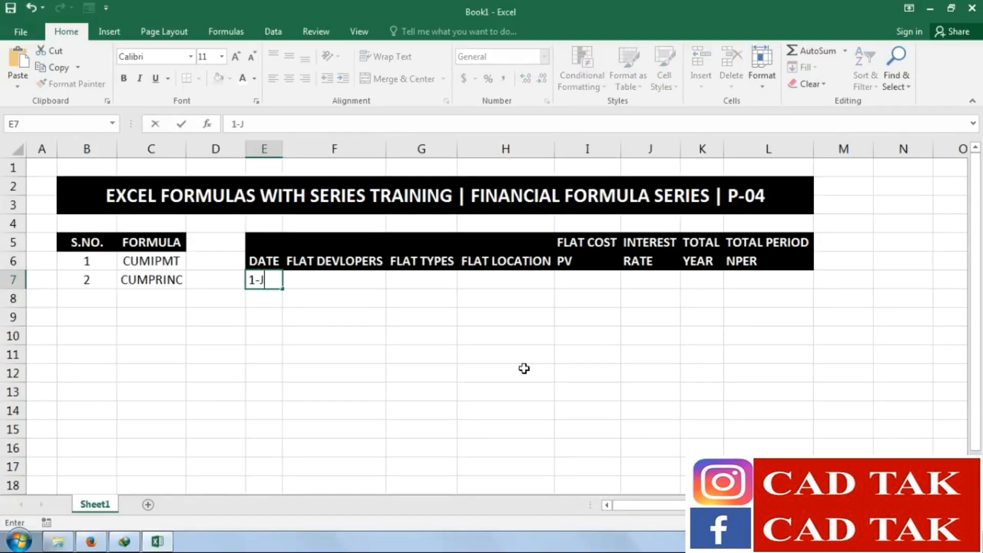
type("AN-2017")
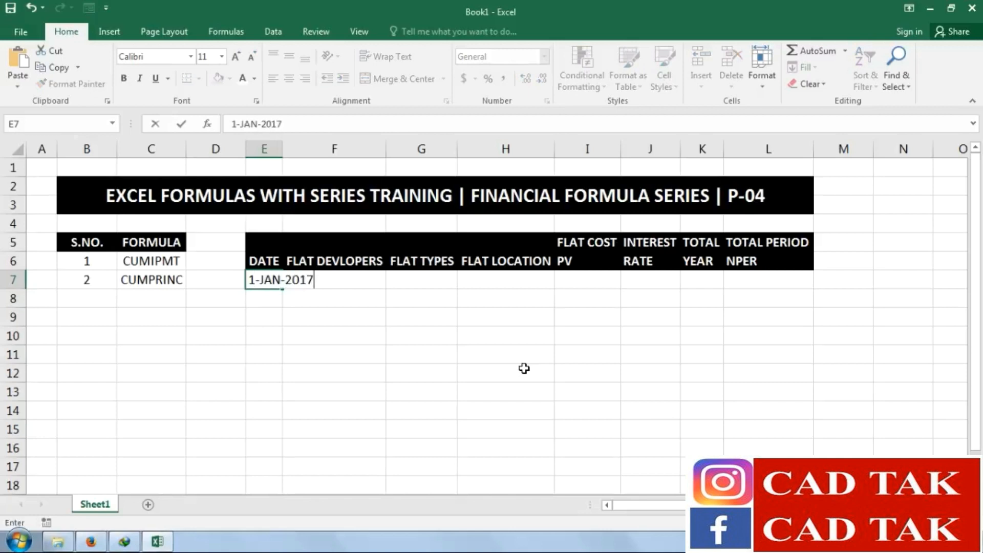
key("Tab")
double_click(282, 149)
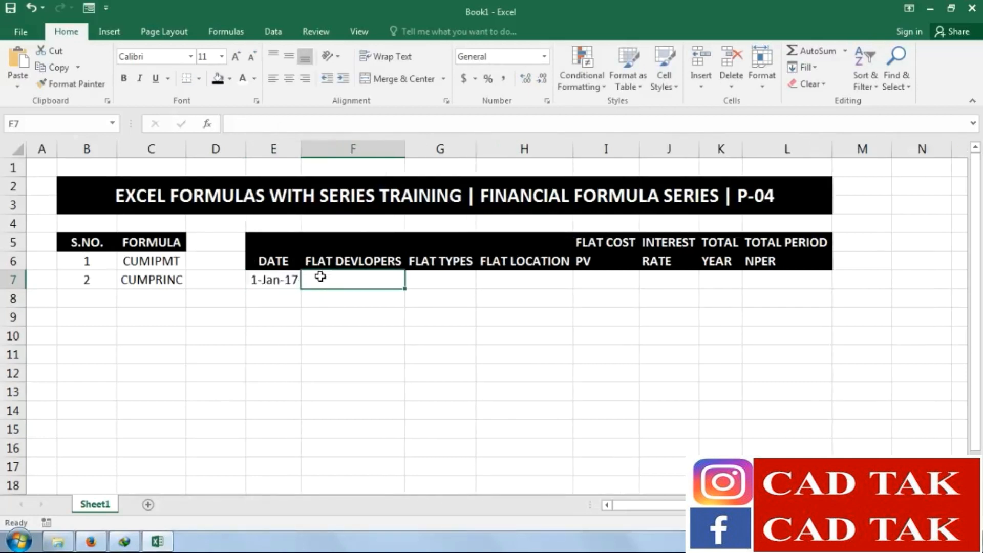
Fill in row 7 with flat developer ZEE SAYA, flat type 2BHK, location NOIDA and flat cost 1500000
type("ZEE SAYA")
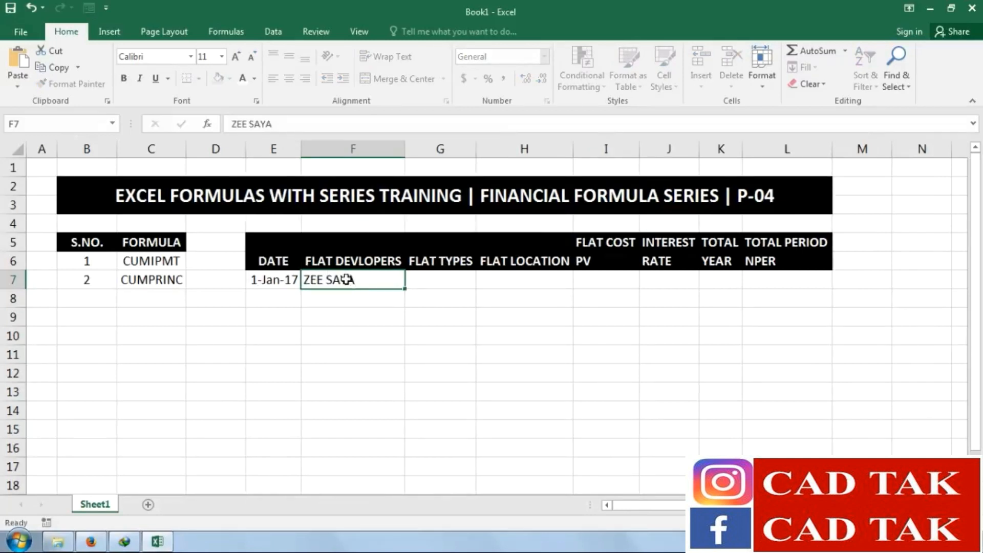
key("Tab")
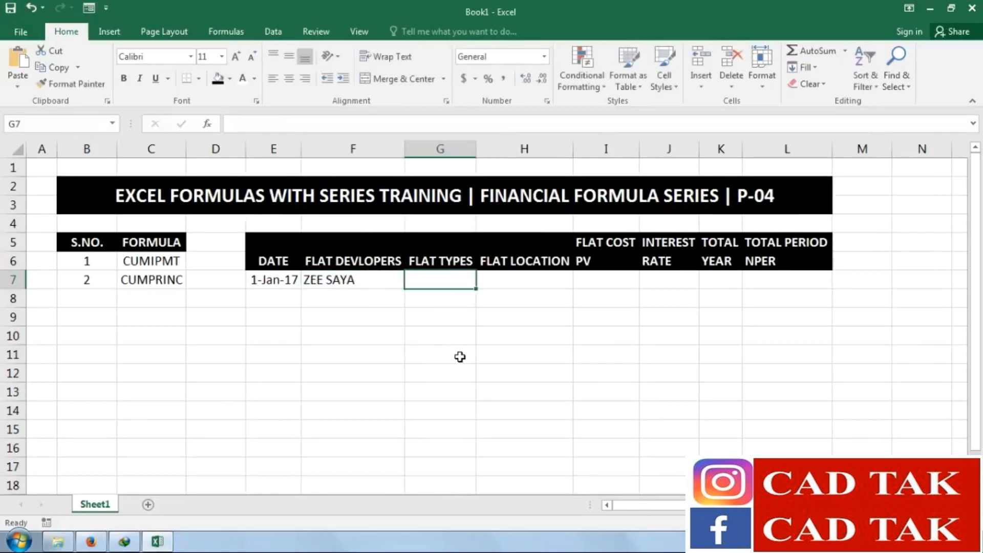
type("2BHK")
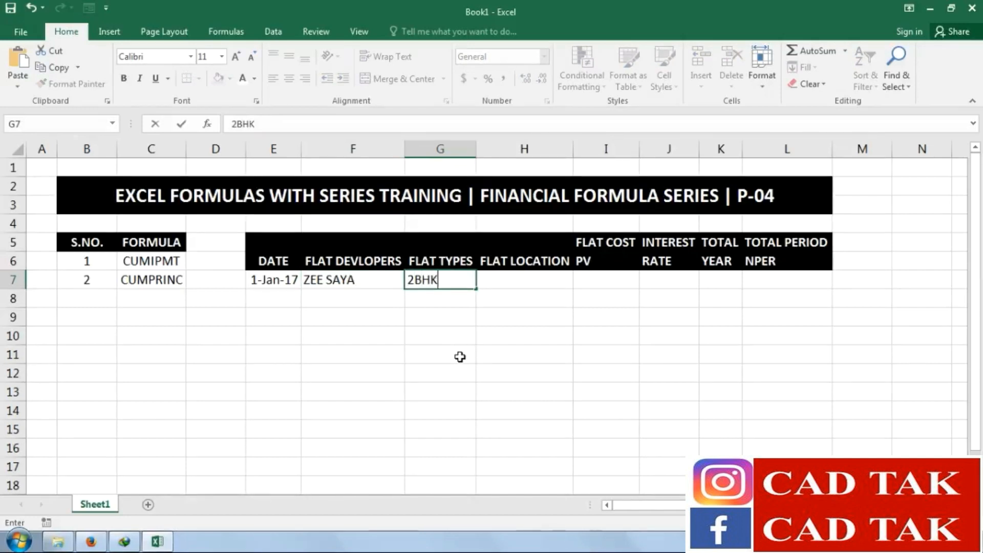
key("Tab")
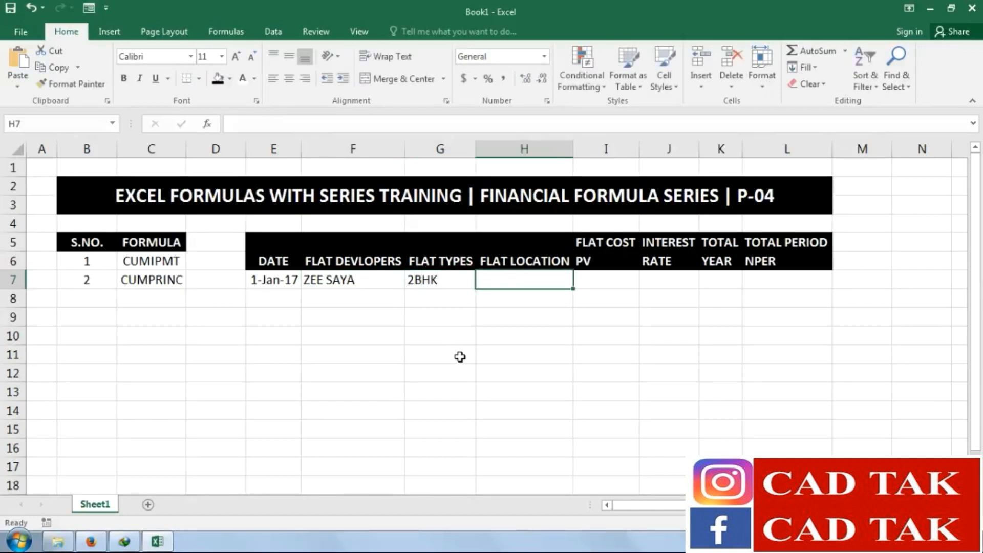
type("NOIDA")
key("Tab")
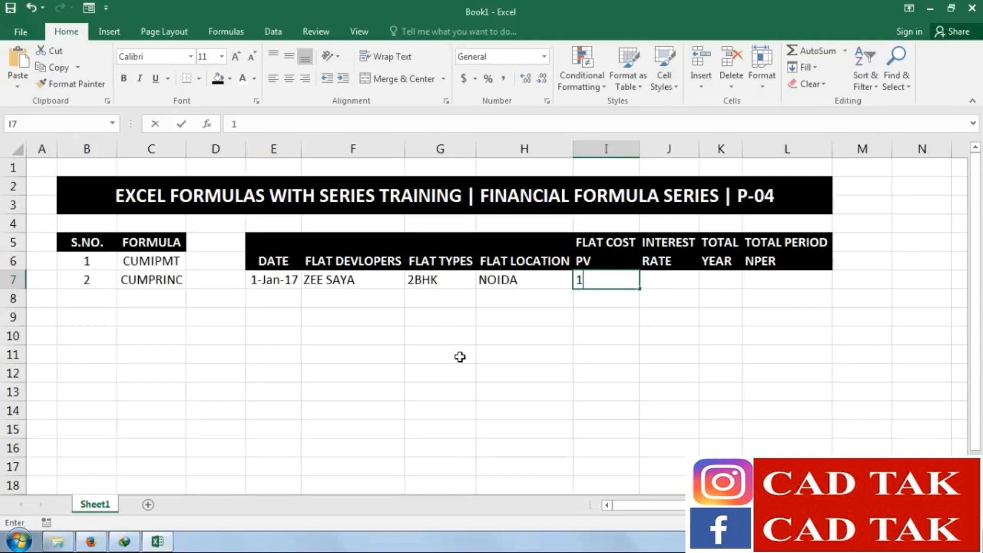
type("1500000")
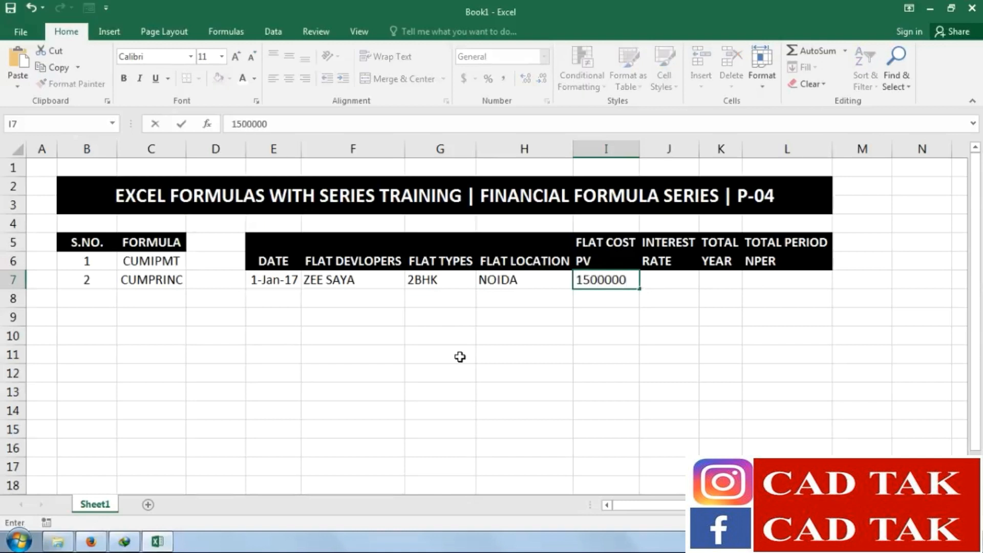
key("Tab")
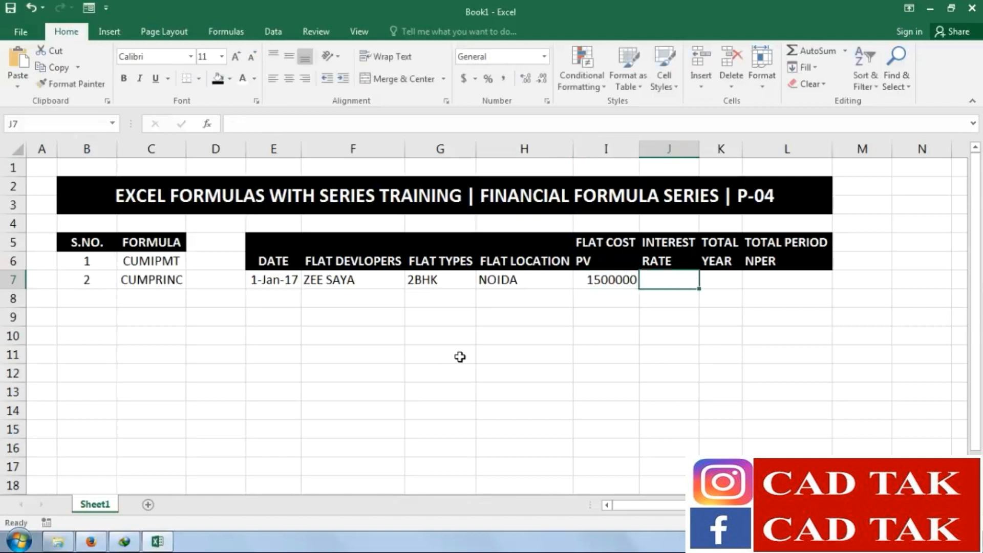
Enter 6% as the interest rate in J7 and 3 as the total years in K7
type("6")
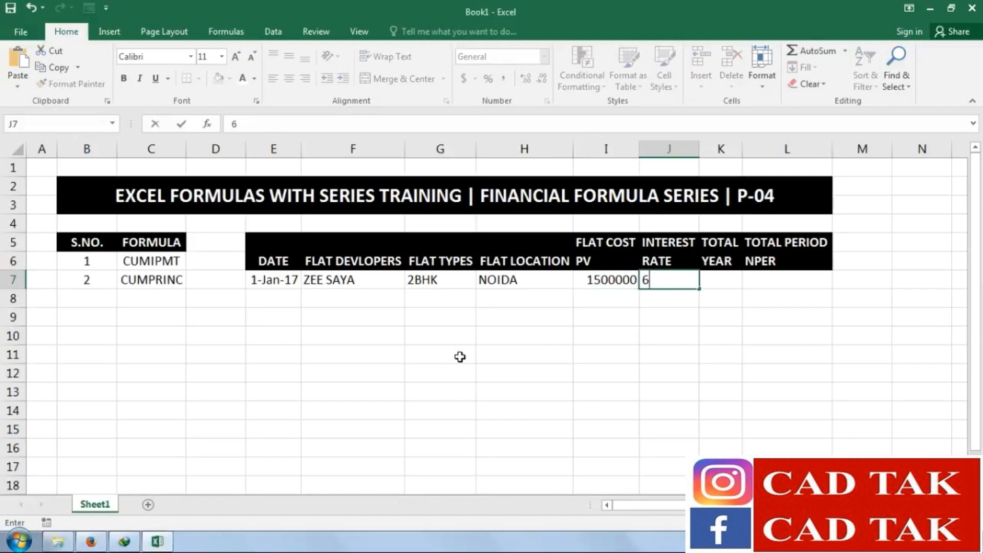
type("%")
key("Tab")
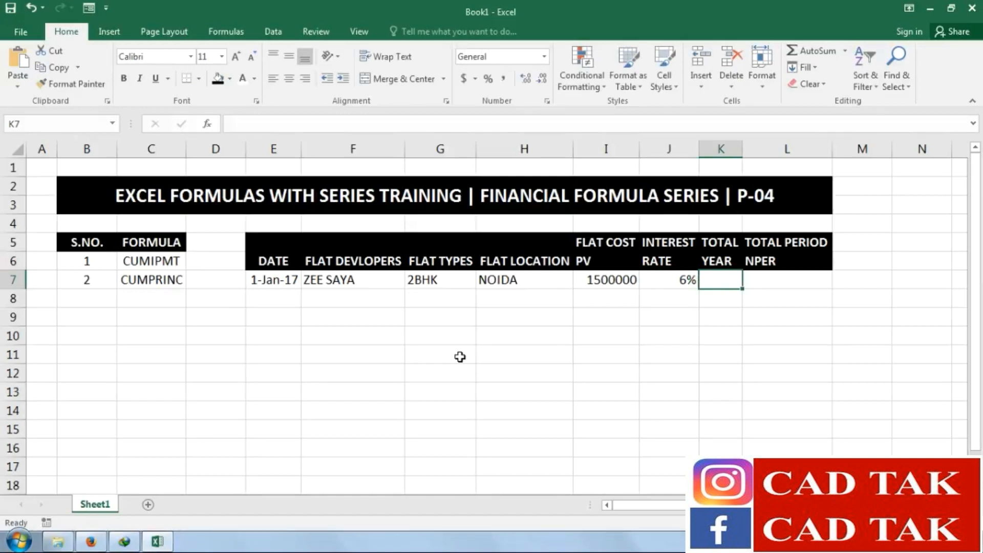
type("3")
key("Tab")
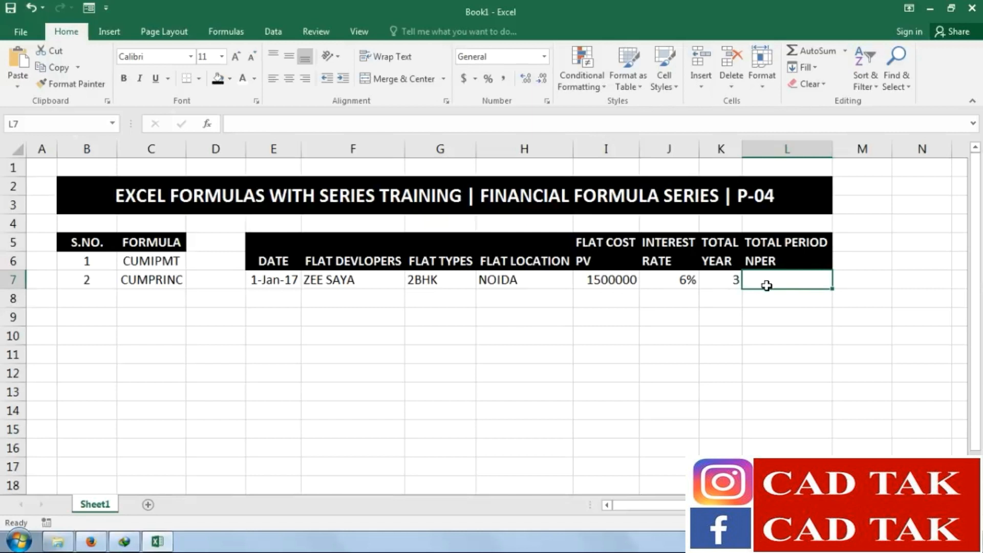
Calculate the total period in L7 with the formula =K7*12
type("=")
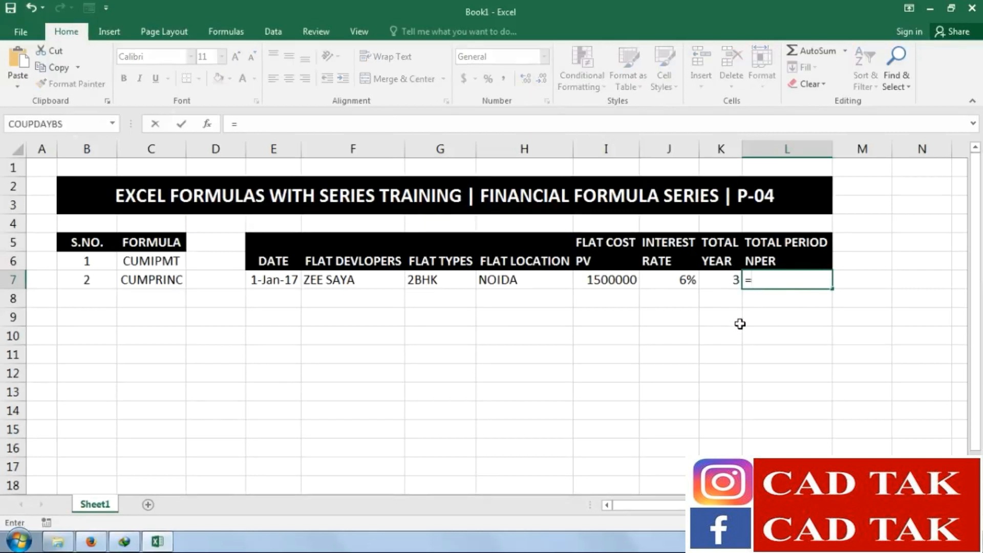
left_click(729, 281)
type("*12")
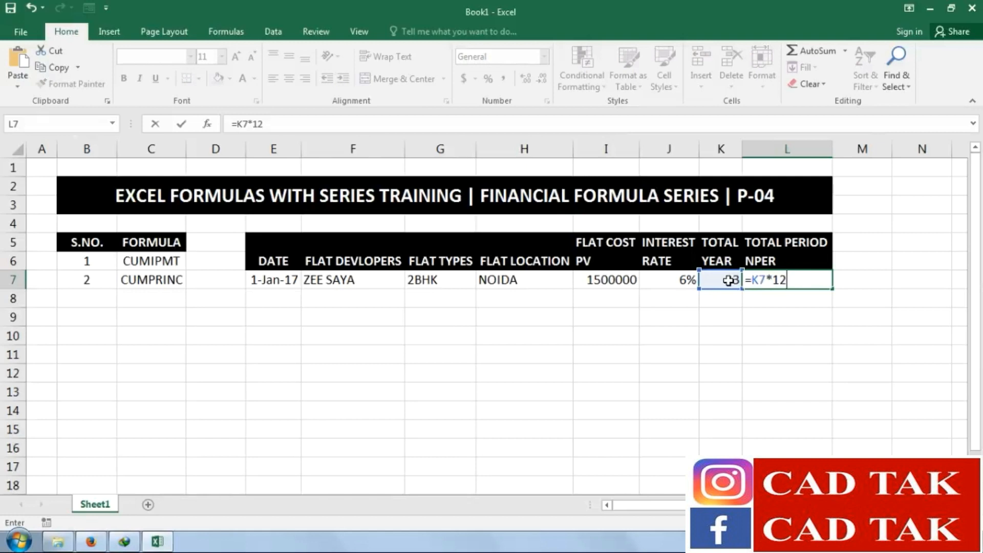
key("Return")
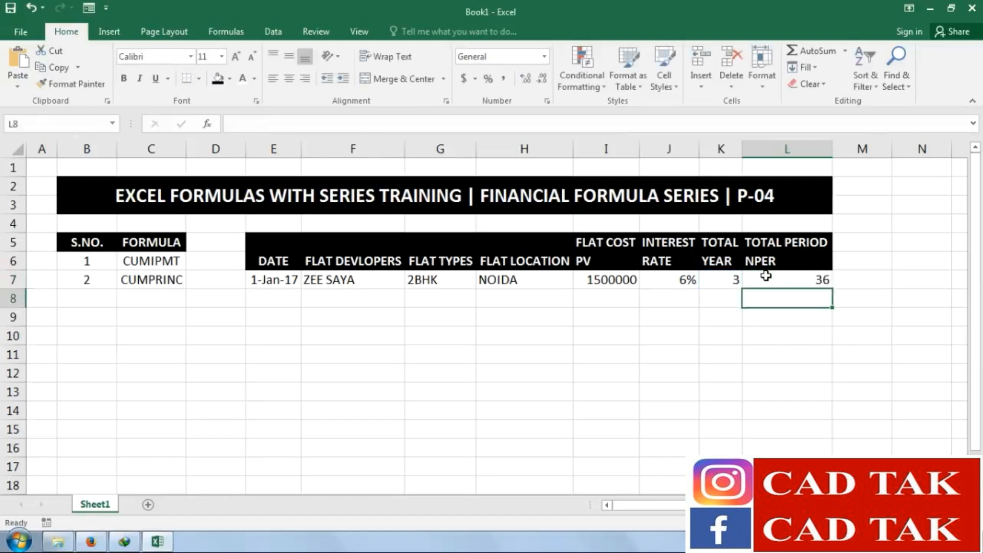
Center the flat details table in E5:L7 and apply all borders to it
left_click_drag(773, 282, 251, 246)
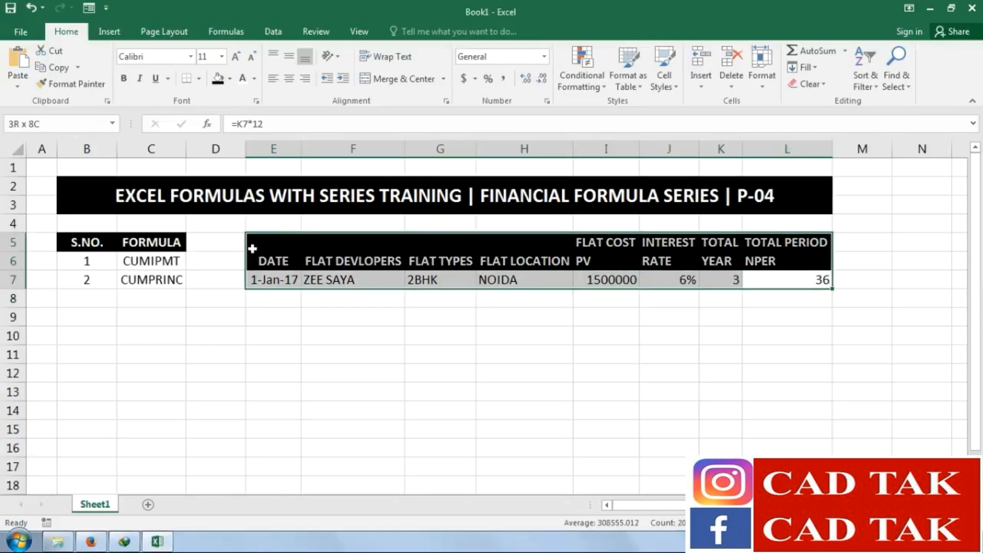
left_click(290, 78)
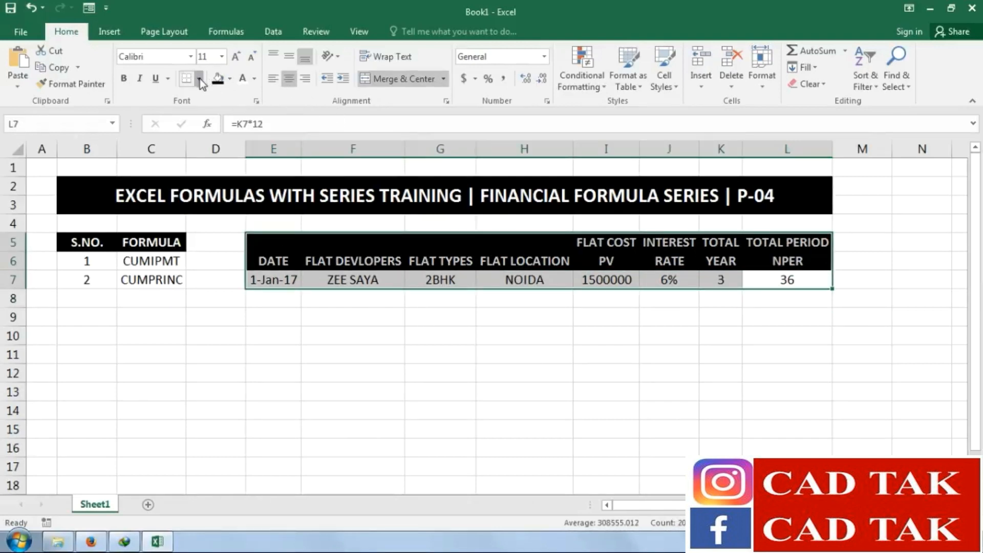
left_click(199, 78)
left_click(208, 199)
left_click(411, 353)
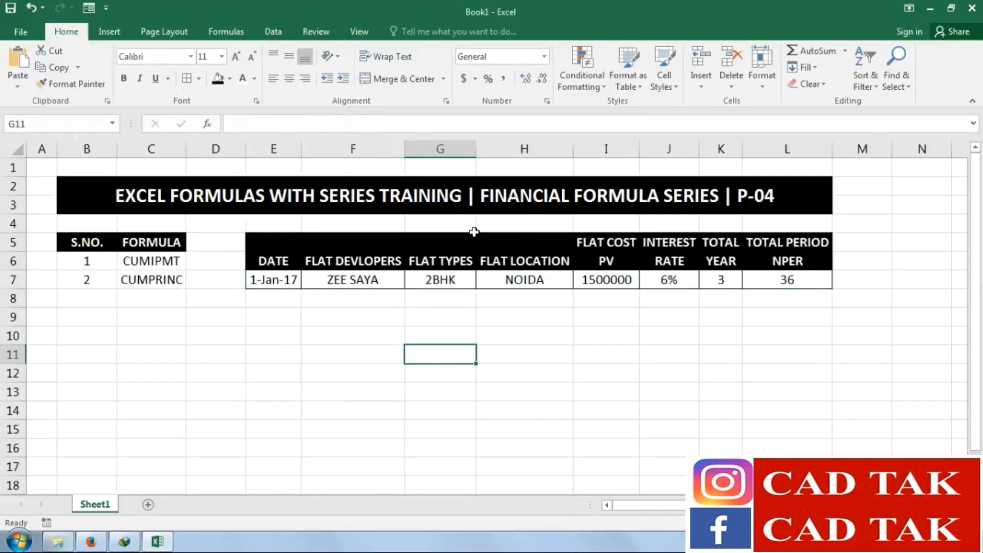
left_click(631, 359)
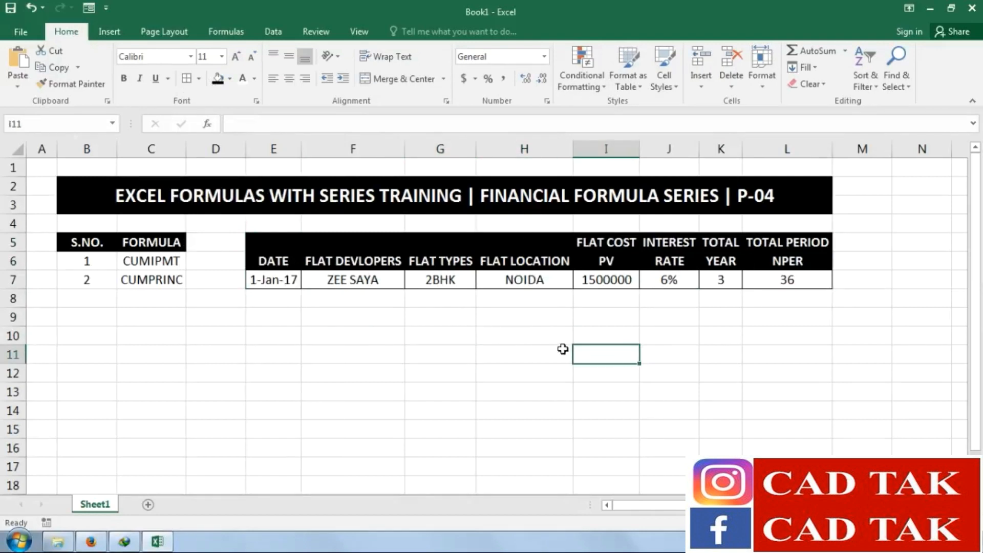
Make the formula list in B5:C7 bold and apply borders to its cells
left_click(143, 261)
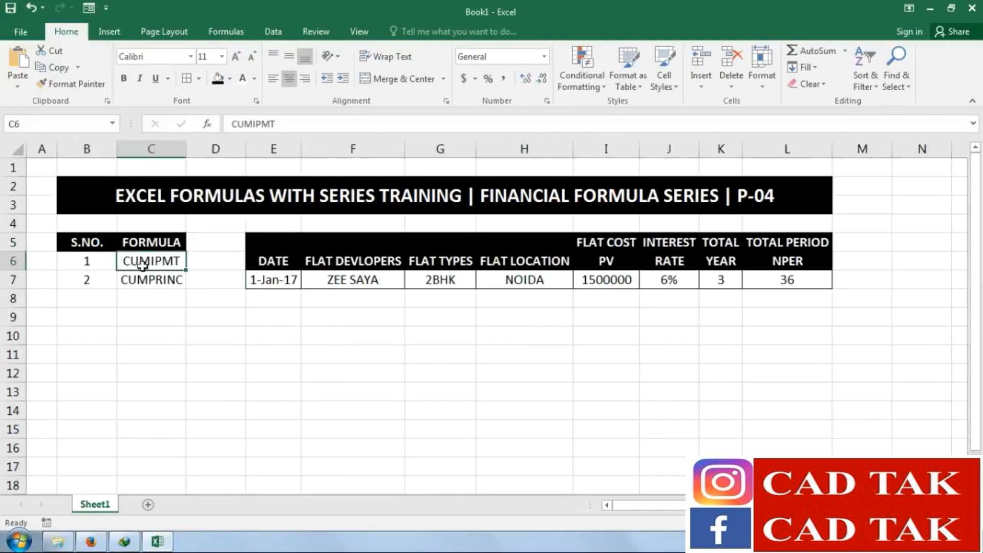
left_click(142, 277)
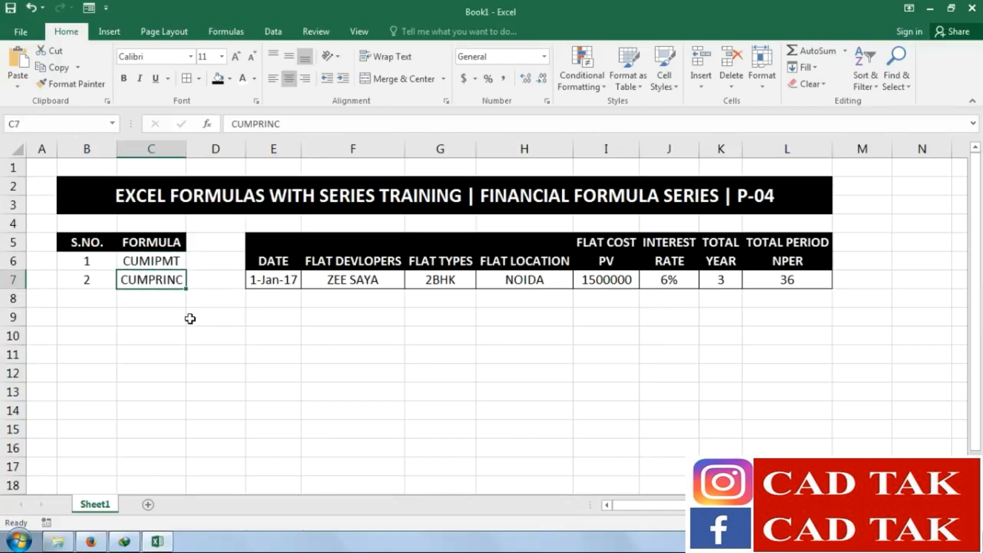
left_click_drag(77, 241, 153, 279)
left_click(123, 79)
left_click(123, 78)
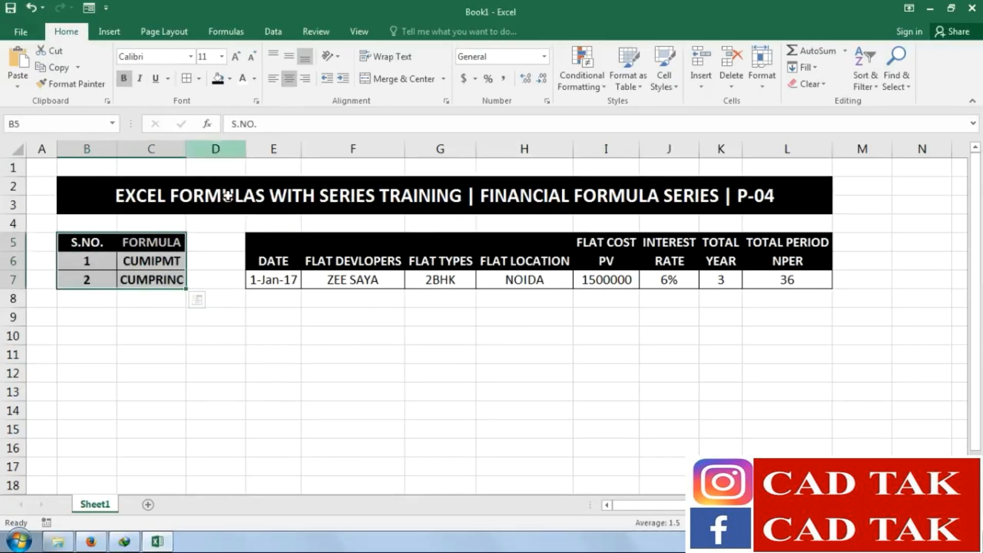
left_click(215, 353)
left_click(145, 279)
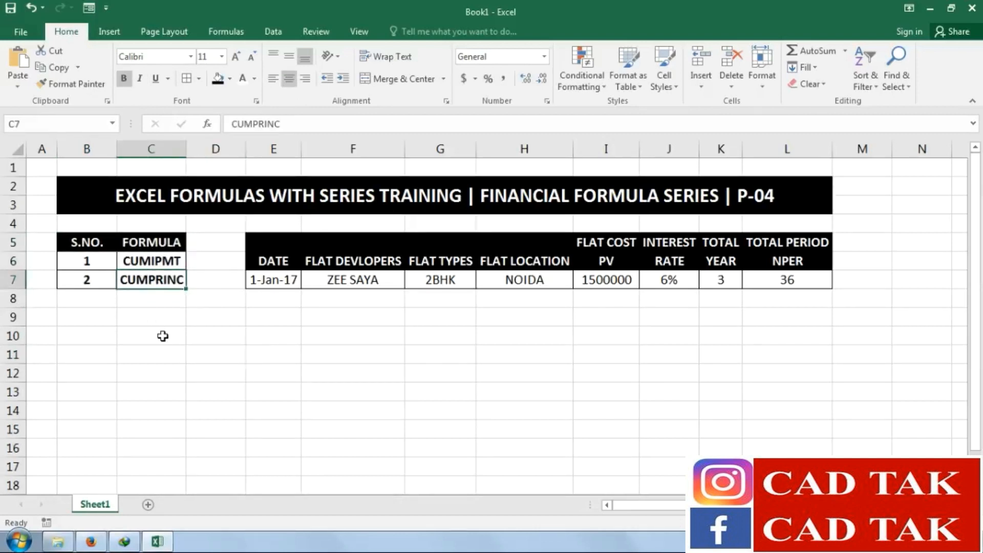
left_click(182, 260)
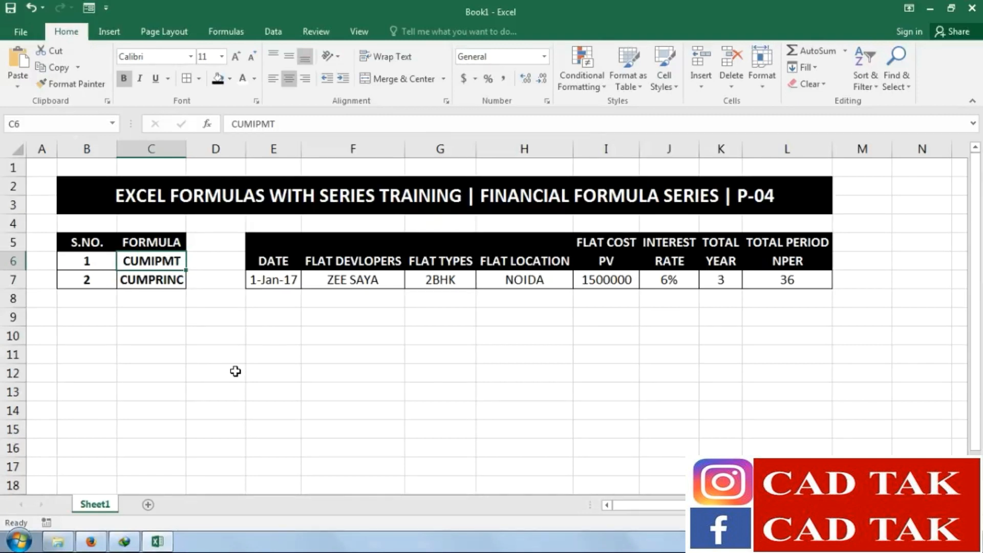
left_click(229, 387)
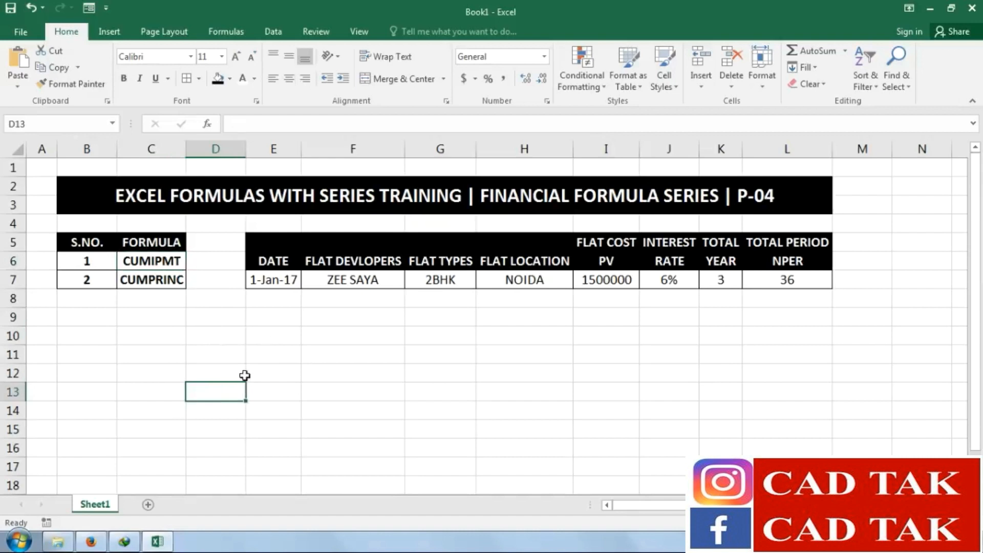
left_click(228, 323)
left_click(134, 321)
left_click(524, 336)
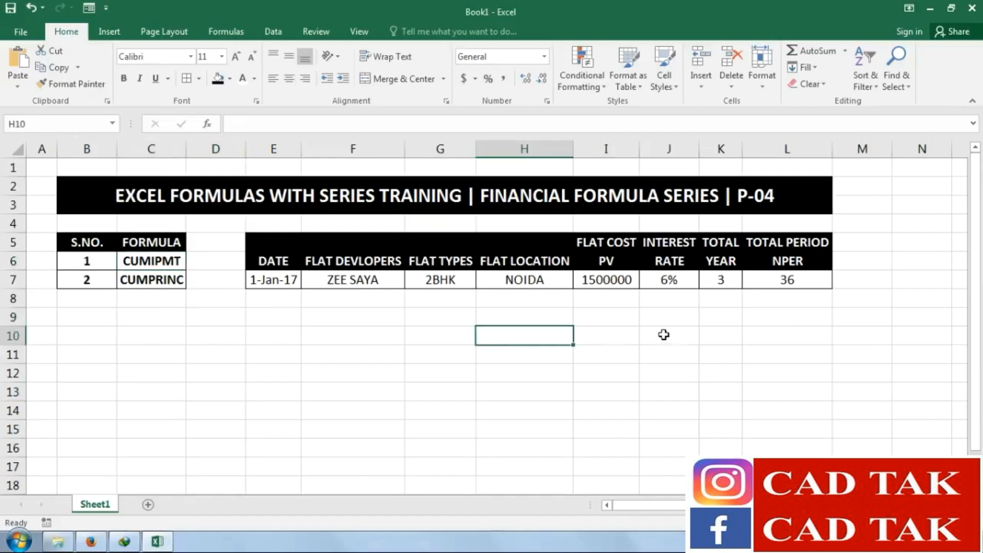
left_click(131, 334)
Start a header row in row 9 with S.NO. in B9, YEAR in C9 and MONTHS in D9
left_click(73, 320)
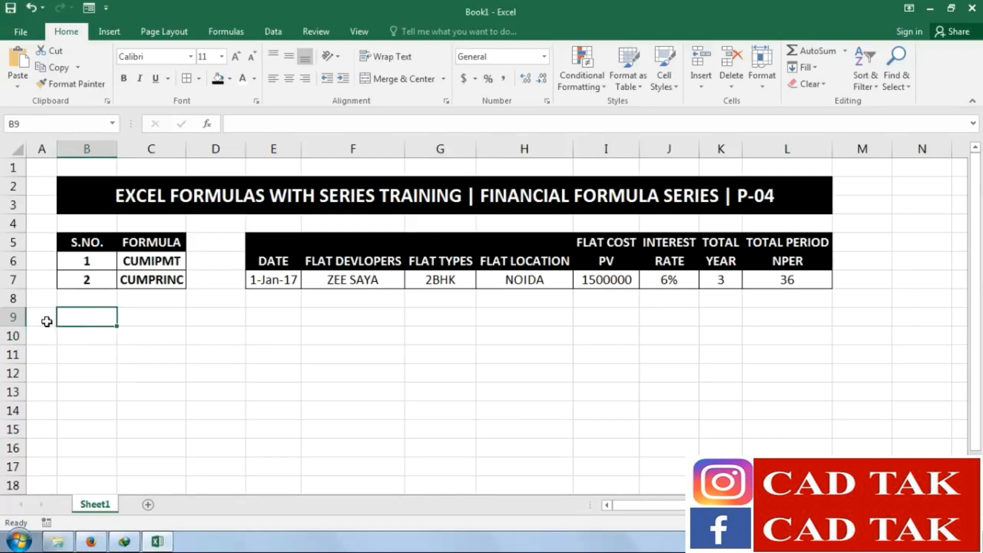
type("S.NO.")
key("Tab")
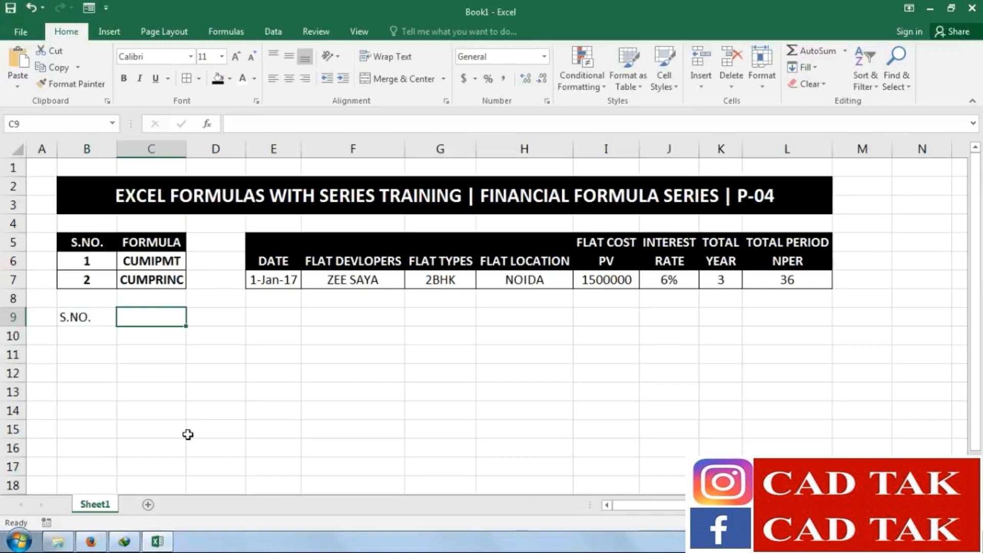
type("YEAR")
key("Tab")
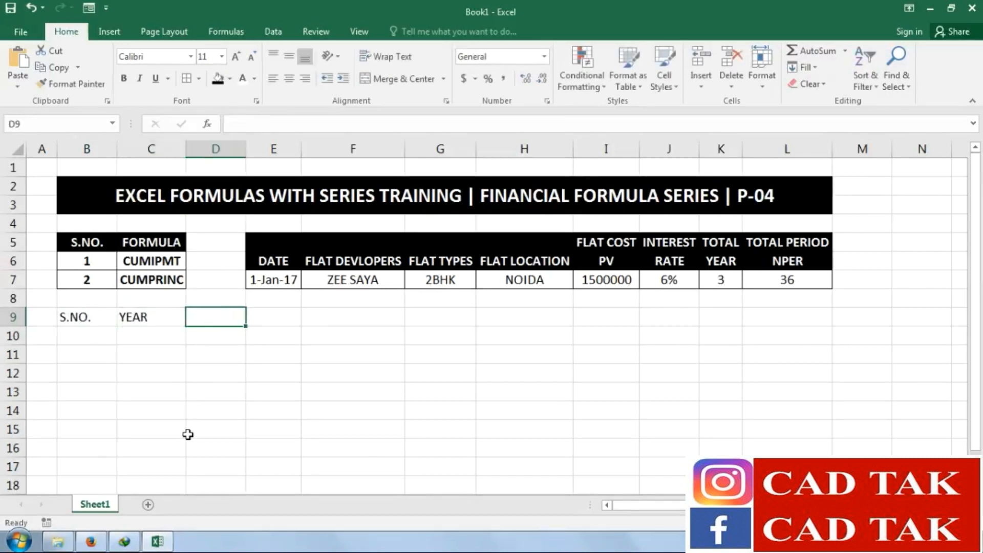
type("MONTHS")
key("Tab")
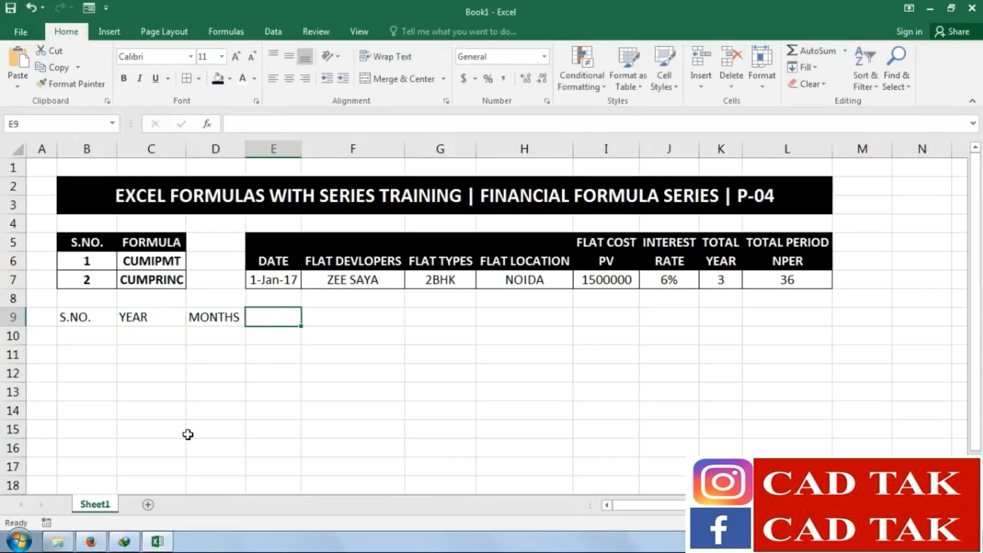
Add the headers MONTHLY INTEREST in E9, MONTHLY PRINCIPLE in F9 and MONTHLY INSTALLMENT in G9
type("MONTH")
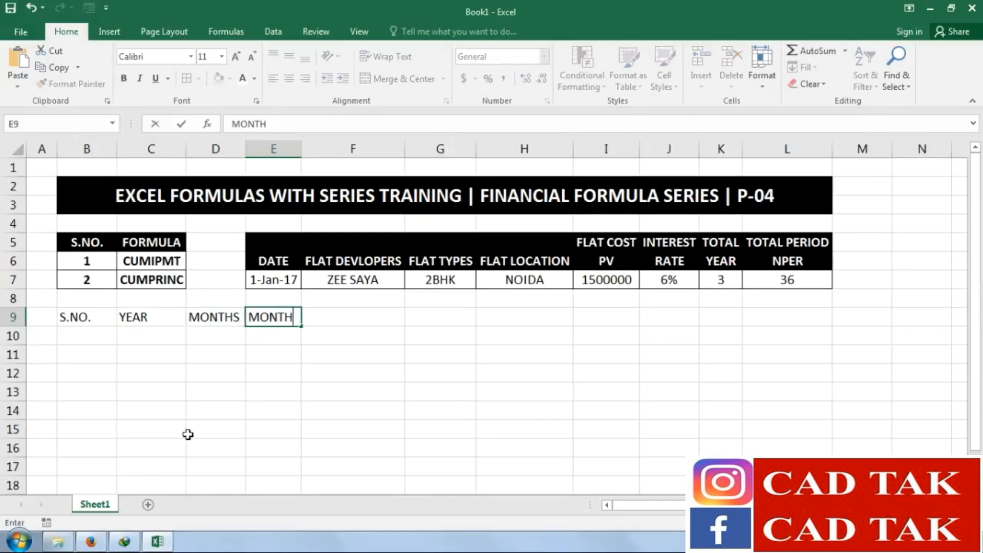
type("LY INTEREST")
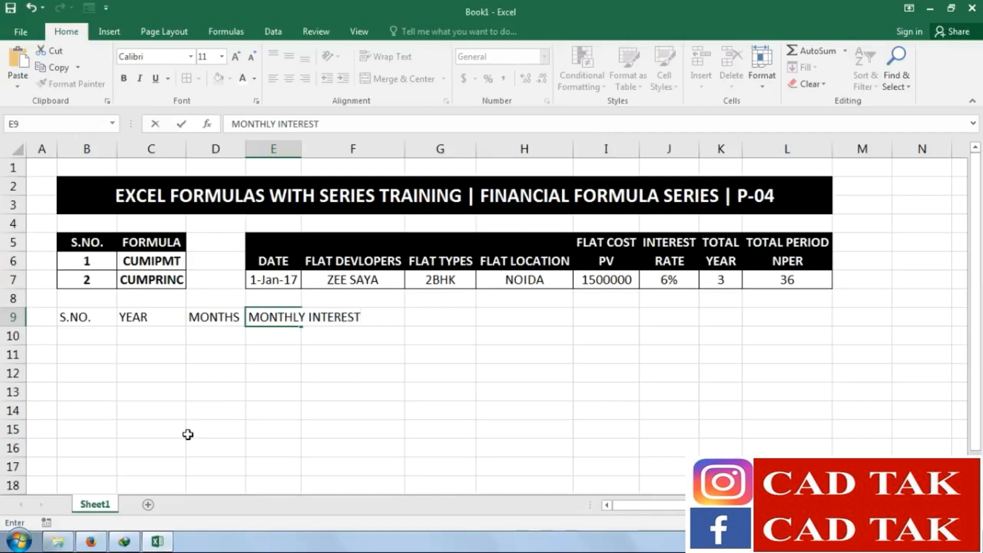
key("Tab")
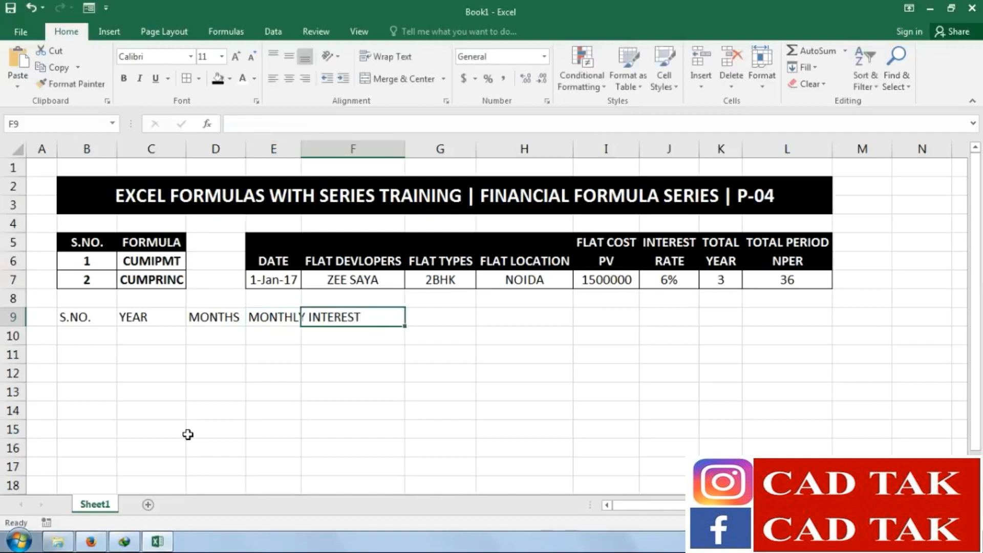
type("MONTHLY PRICIPLE")
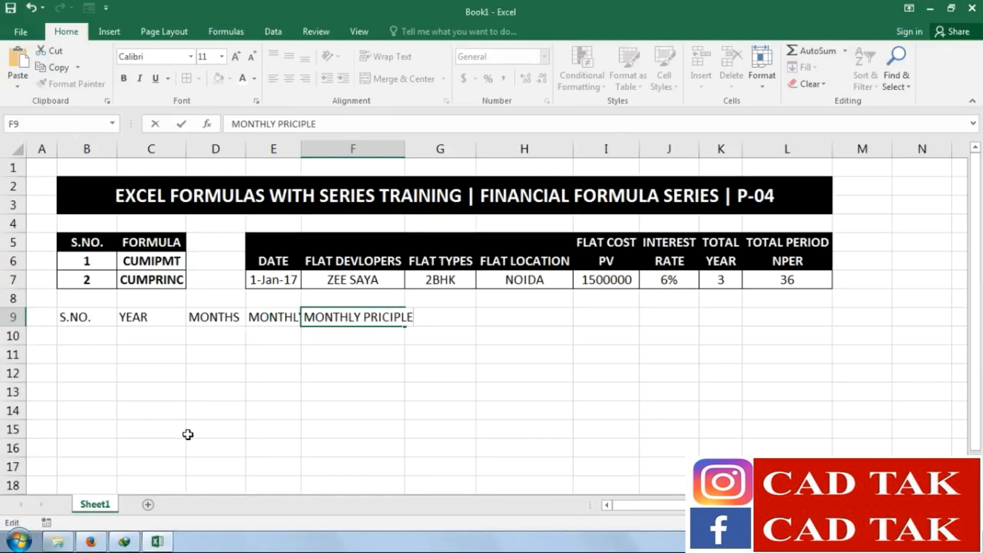
type("N")
key("Return")
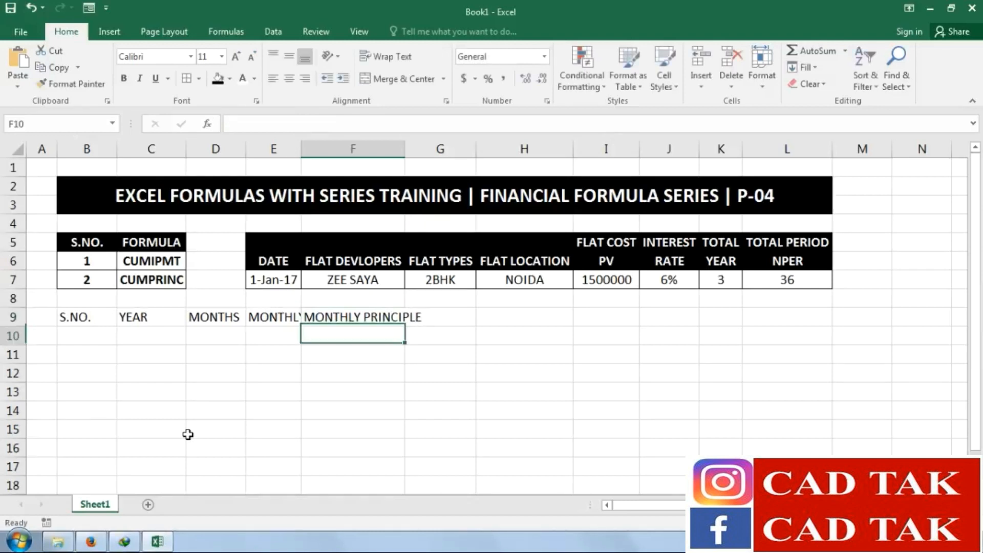
key("Up")
key("Right")
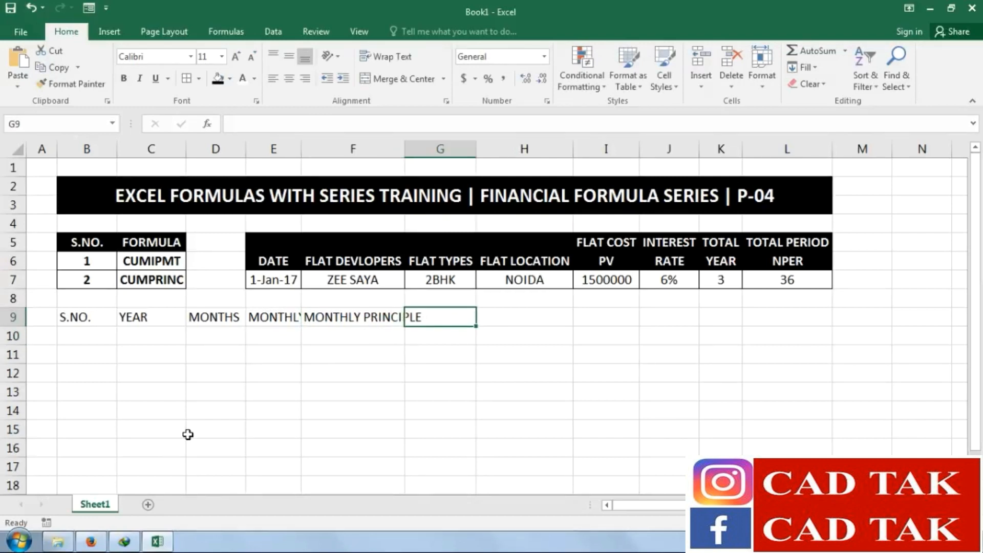
type("MONTHLY INSTALLMENT")
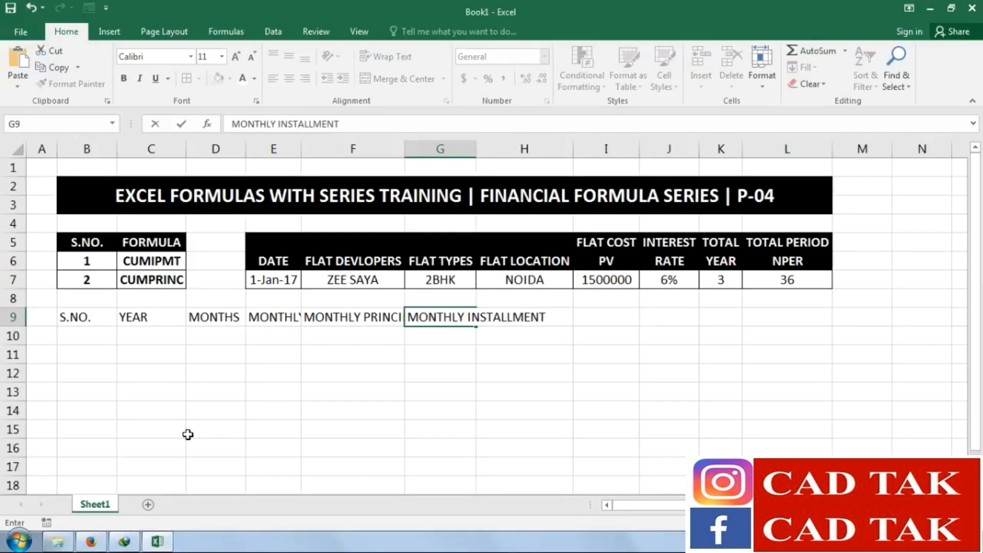
key("Return")
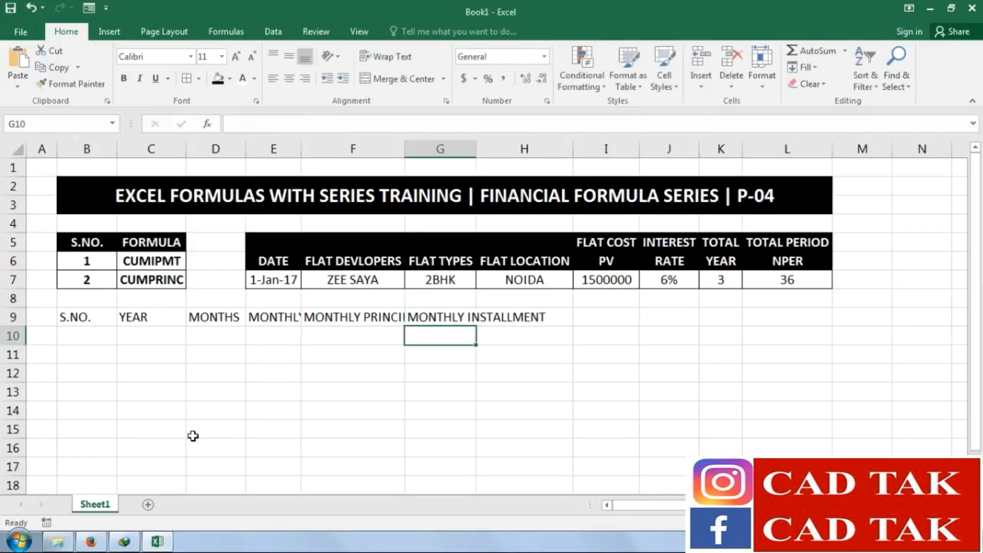
AutoFit the widths of columns B to G to the header texts in row 9
left_click_drag(465, 321, 84, 318)
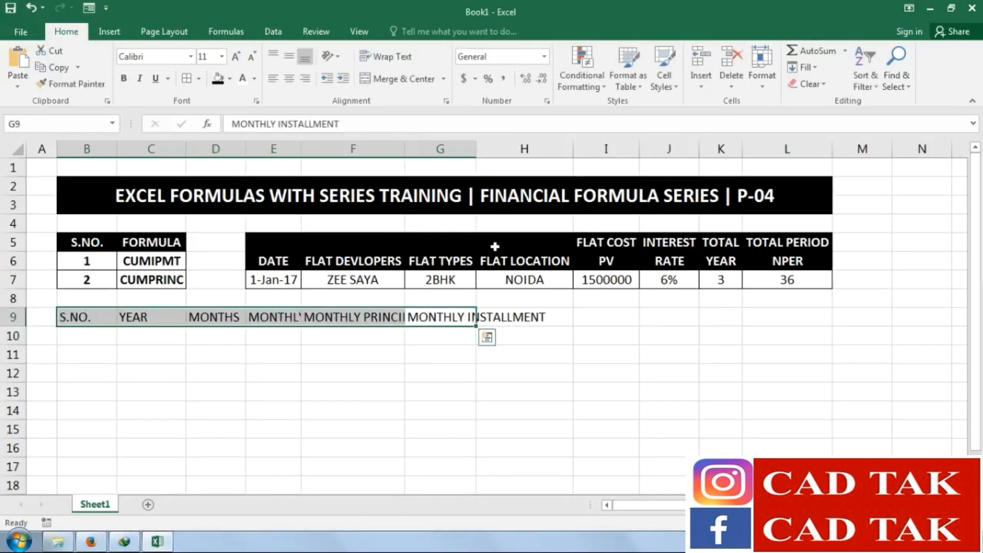
left_click(772, 87)
left_click(796, 172)
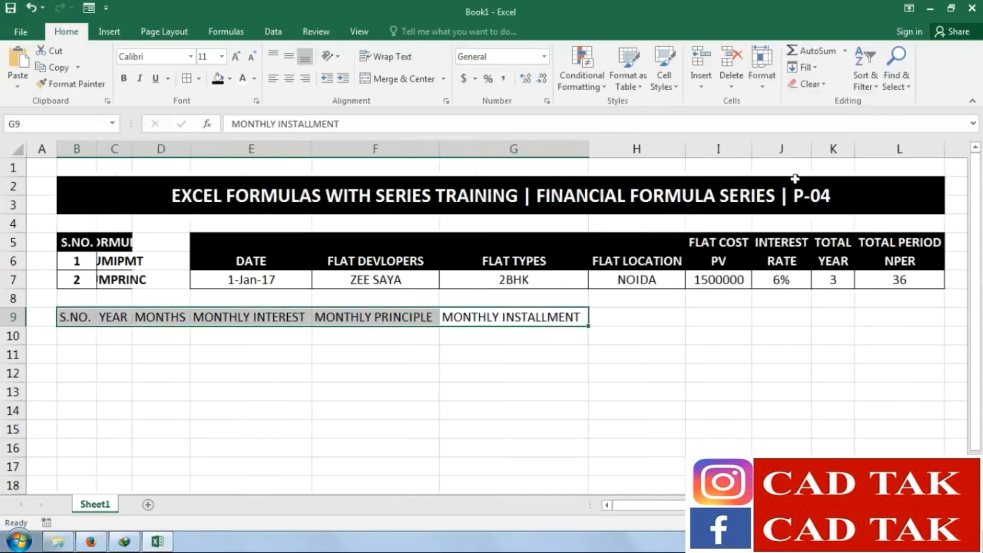
left_click(502, 444)
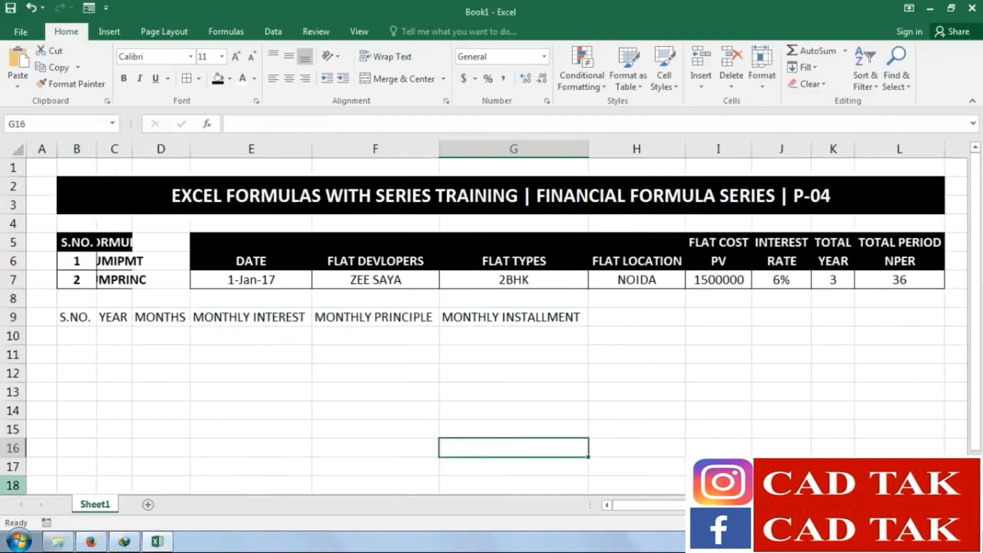
Format the headers in B9:G9 with a black fill and bold white text
left_click_drag(540, 318, 271, 320)
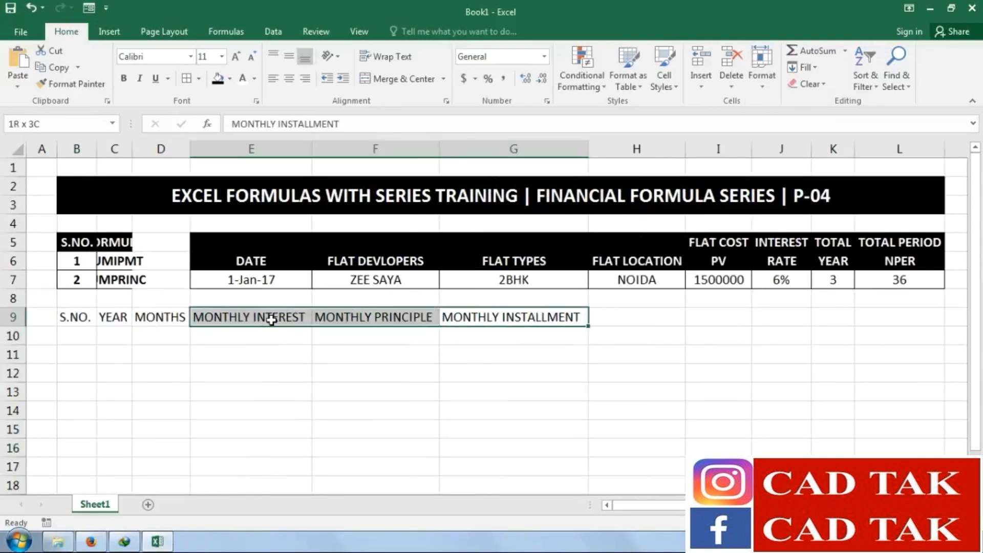
left_click_drag(72, 318, 512, 318)
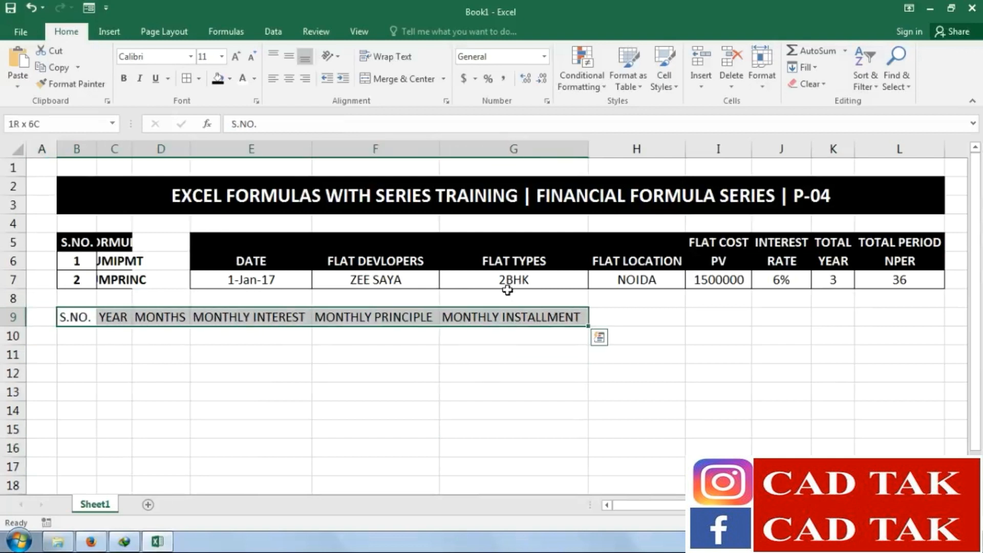
left_click(218, 78)
left_click(243, 78)
left_click(123, 78)
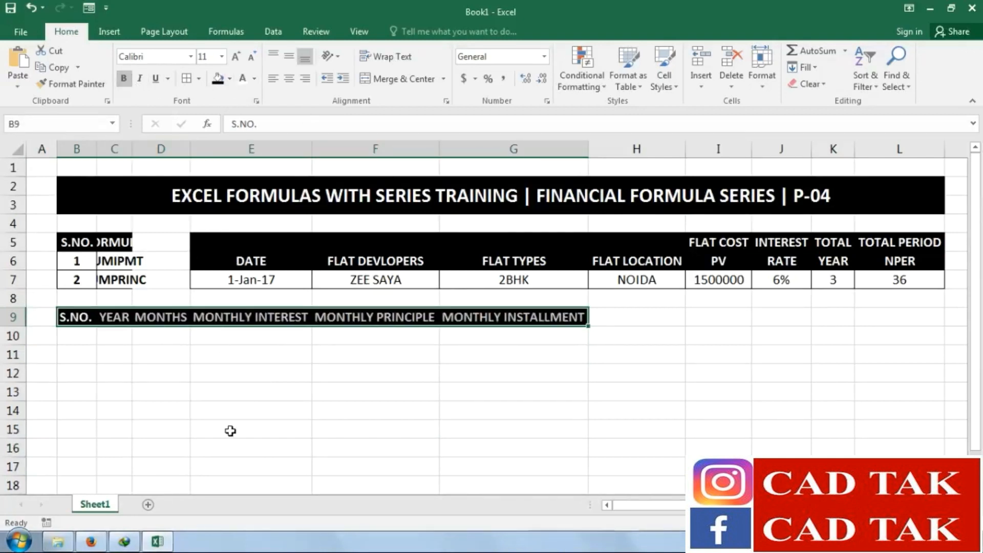
Number the S.NO. column from 1 to 36 in B10:B45, extending the series from 1 and 2
left_click(230, 432)
left_click(87, 337)
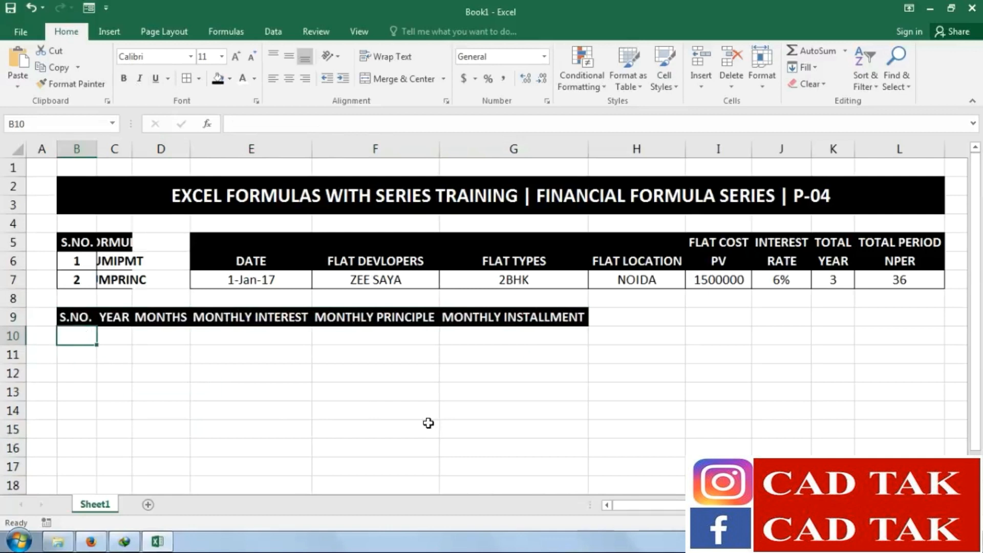
left_click(893, 282)
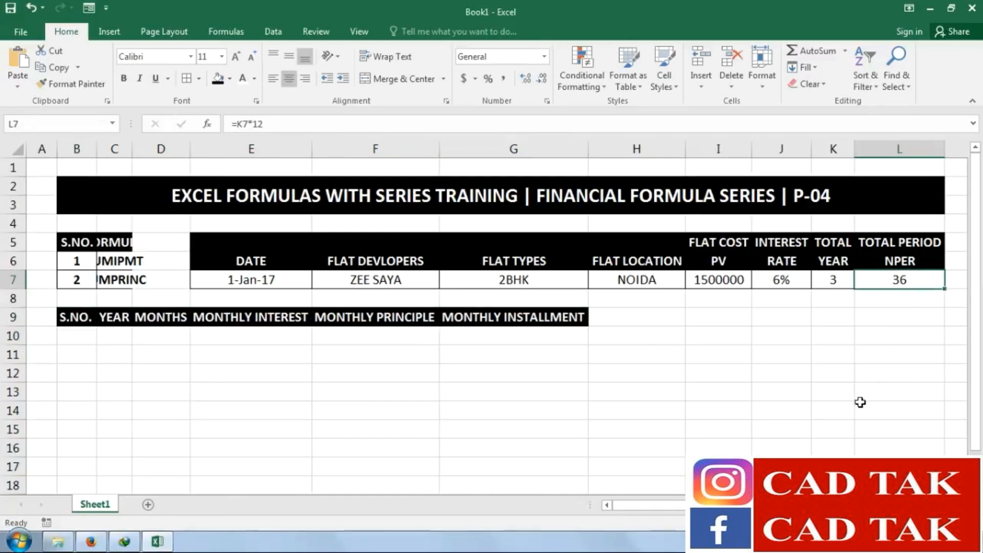
left_click(90, 334)
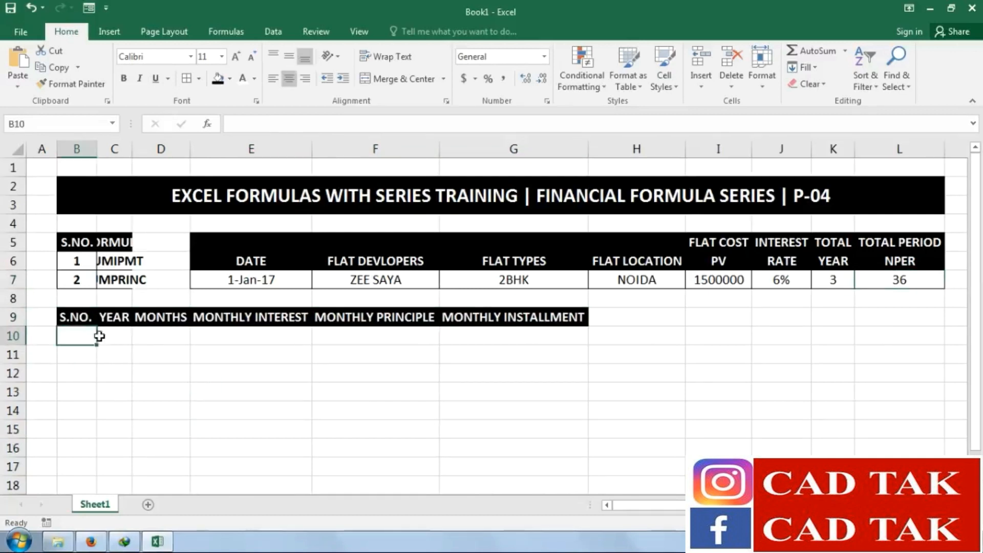
type("1")
key("Return")
type("2")
key("Return")
left_click_drag(83, 336, 95, 458)
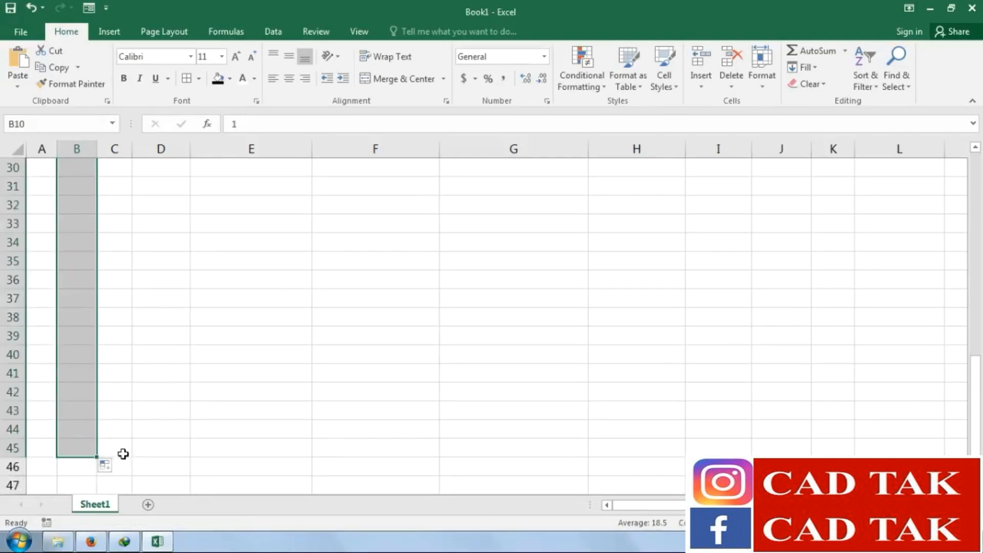
left_click(123, 450)
Enter 2017 in C10 and copy it down the YEAR column to C21 for the first twelve rows
scroll(254, 450, "up", 7)
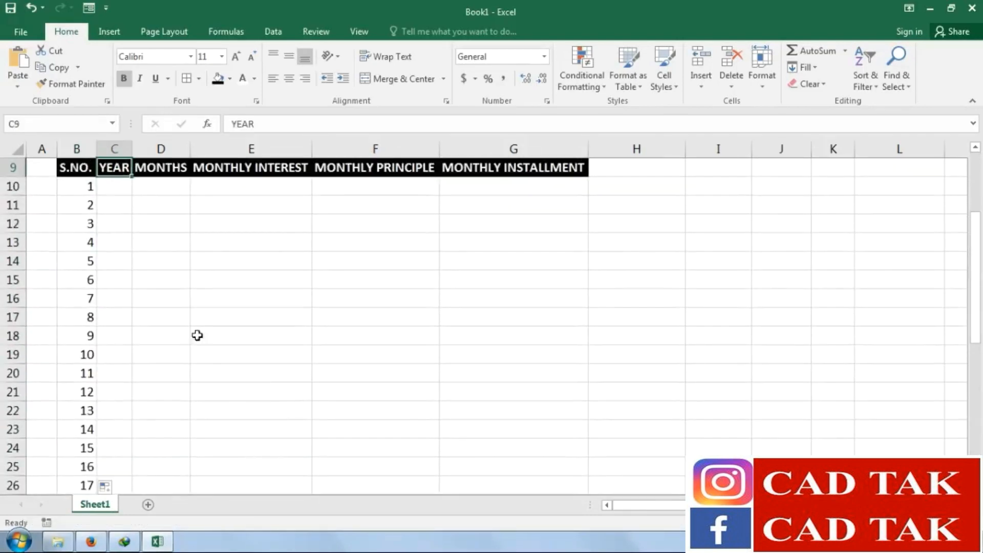
left_click(119, 193)
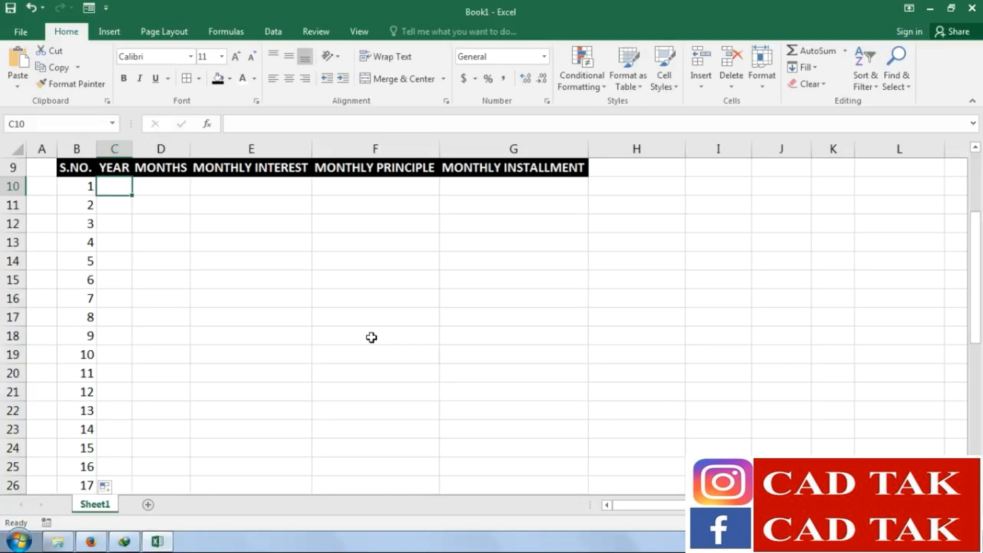
type("2017")
left_click(218, 295)
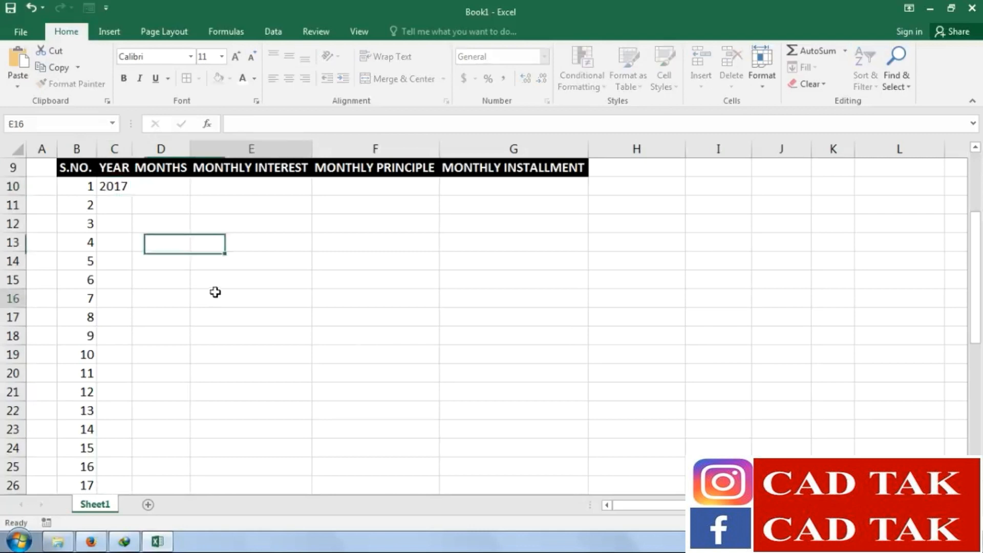
left_click_drag(123, 185, 115, 394)
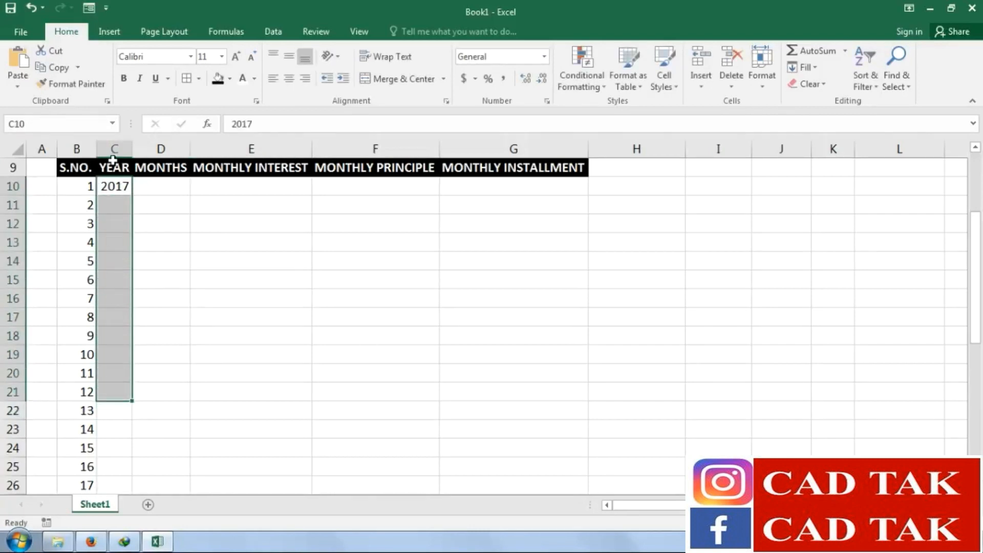
left_click(115, 185)
left_click_drag(133, 196, 134, 402)
Enter 2018 in C22 and copy it down to C33 for rows 13 to 24 of the table
left_click(117, 419)
type("2018")
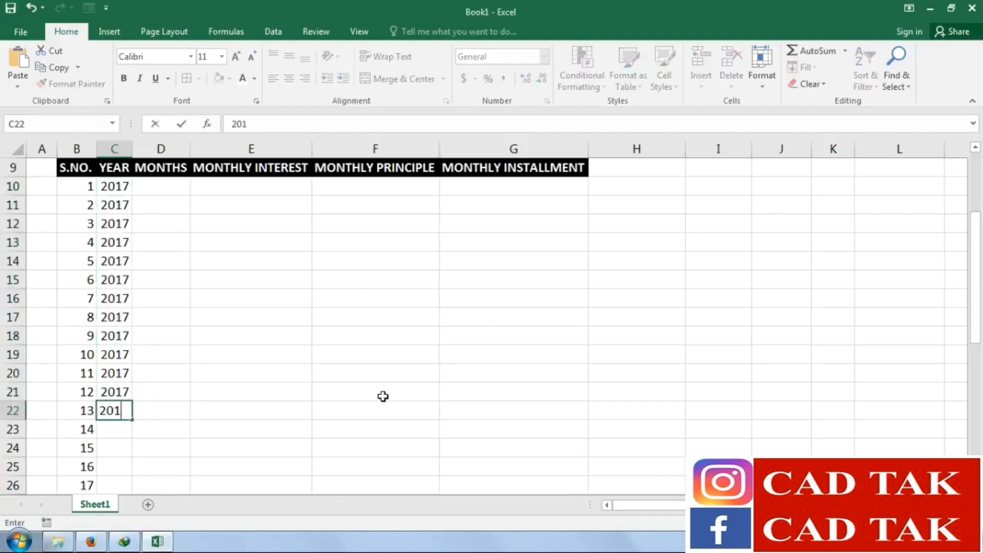
scroll(295, 357, "down", 3)
left_click_drag(133, 251, 139, 453)
Enter 2019 in C34 and copy it down to C45 for the last twelve rows of the table
scroll(260, 391, "down", 4)
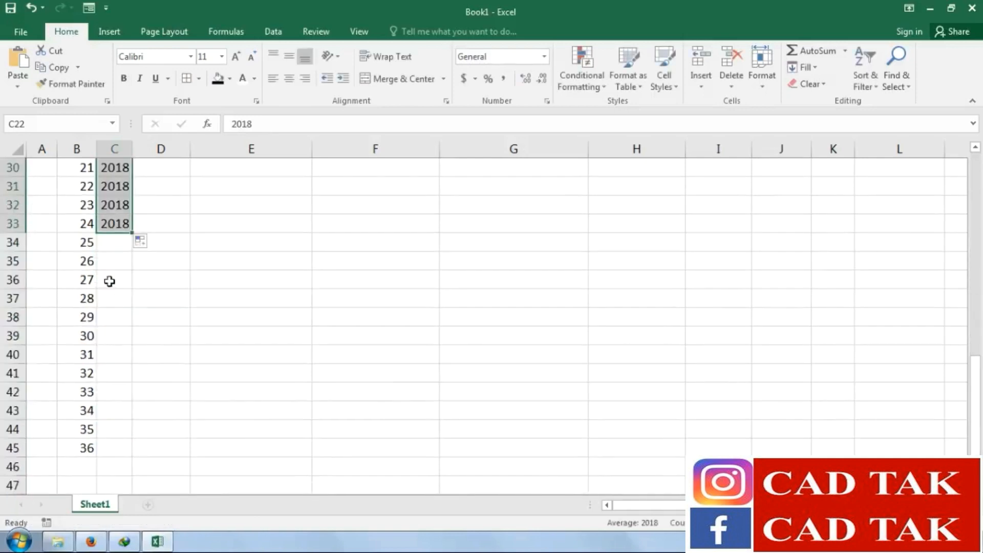
left_click(113, 243)
type("20")
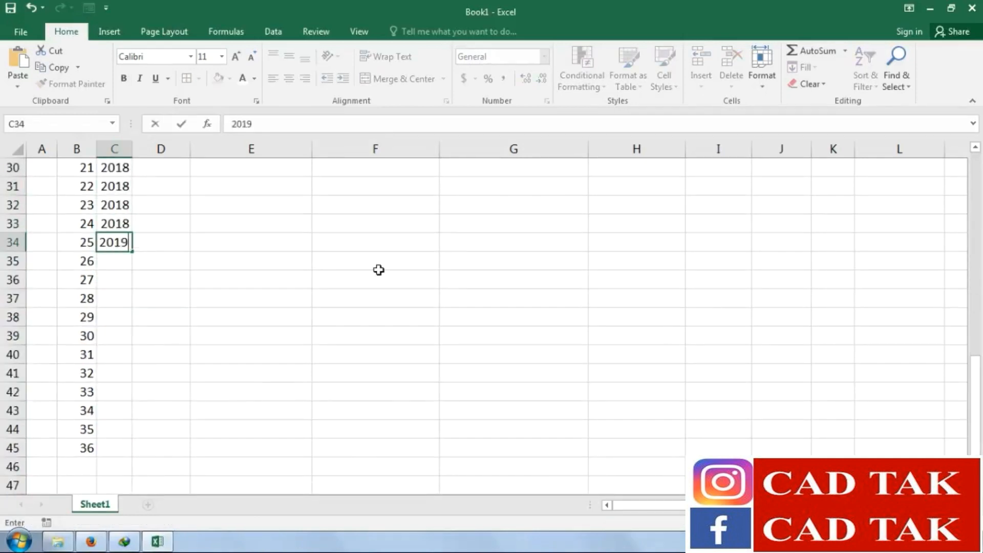
type("19")
key("Return")
left_click(123, 243)
left_click_drag(132, 252, 134, 454)
left_click(179, 431)
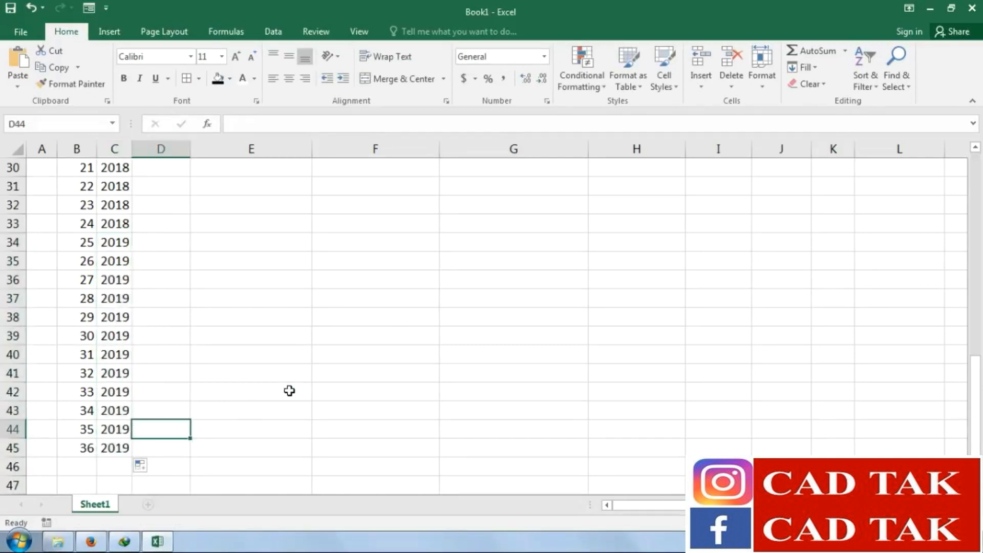
Enter 1, 2 and 3 in D10:D12 and extend the MONTHS series down to 36 in D45
scroll(290, 391, "up", 7)
left_click(170, 185)
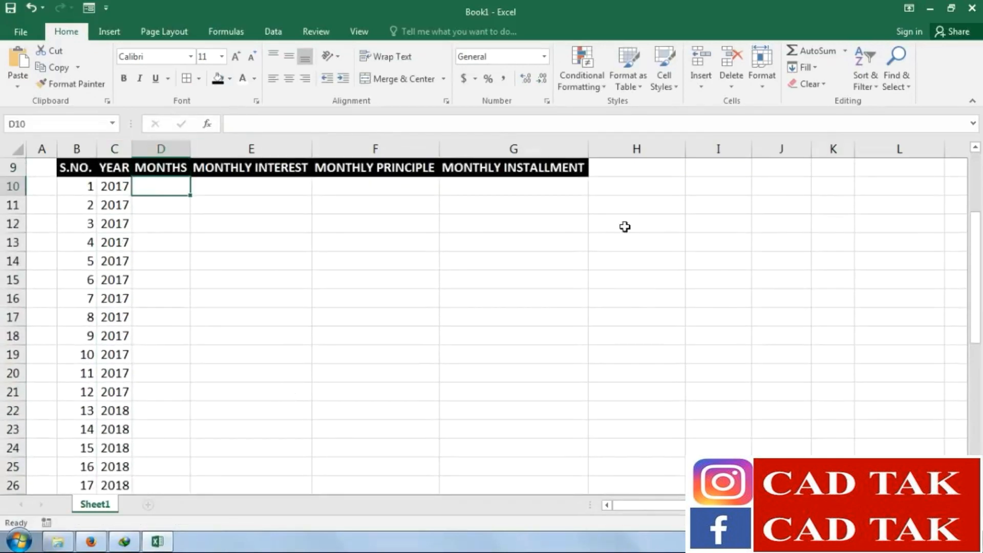
type("1")
key("Return")
type("2")
key("Return")
type("3")
key("Return")
left_click_drag(174, 187, 179, 224)
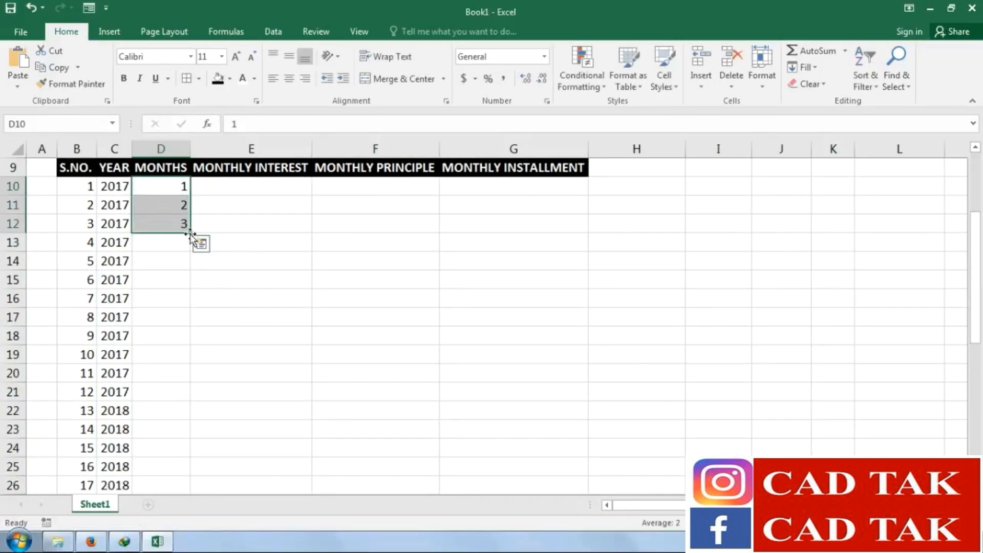
double_click(191, 234)
scroll(296, 360, "down", 12)
scroll(236, 310, "up", 9)
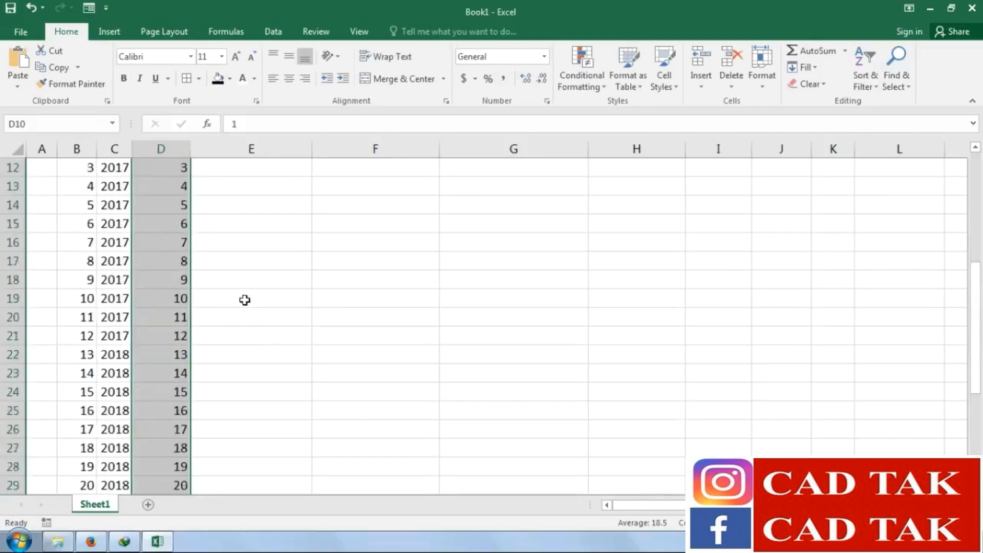
scroll(255, 311, "up", 5)
left_click(218, 378)
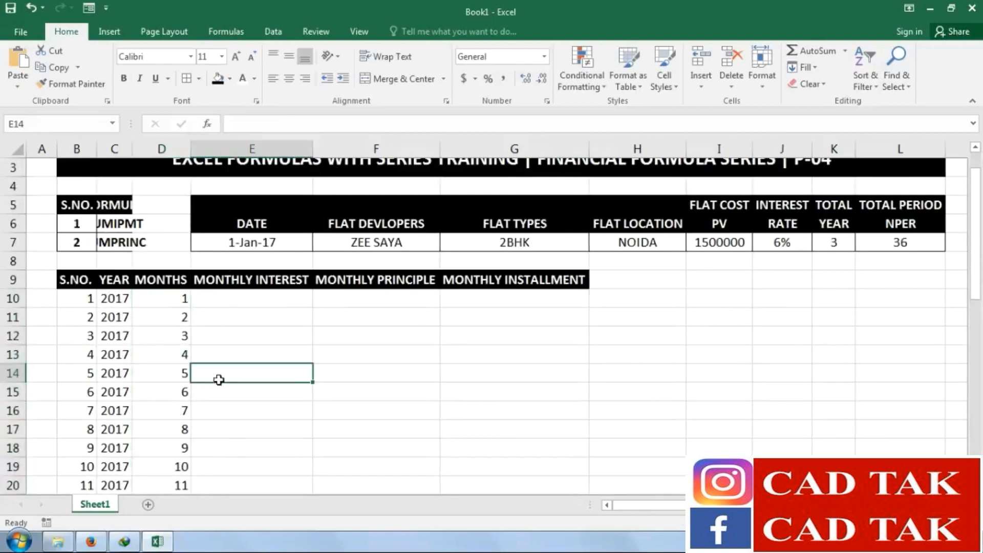
Widen column C until the FORMULA header and the names CUMIPMT and CUMPRINC fit completely
left_click(226, 300)
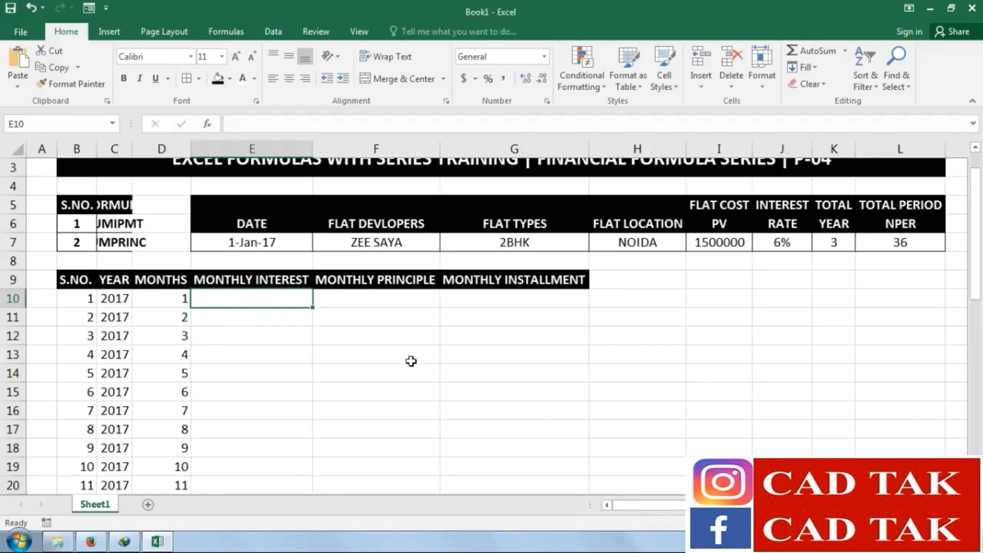
left_click_drag(131, 149, 168, 148)
left_click(351, 362)
Start a CUMIPMT formula in E10 with J7/12 as the monthly rate argument
left_click(278, 300)
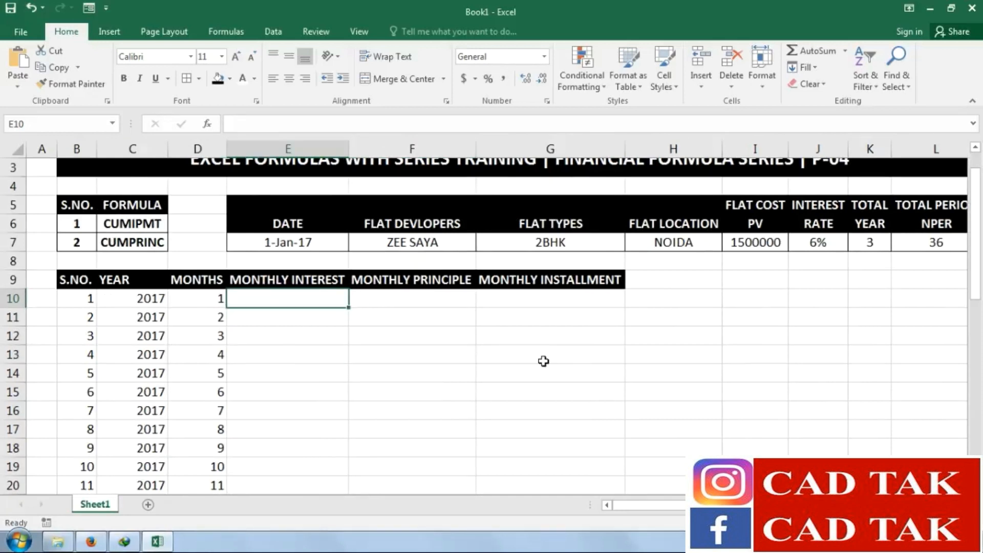
left_click_drag(704, 505, 733, 505)
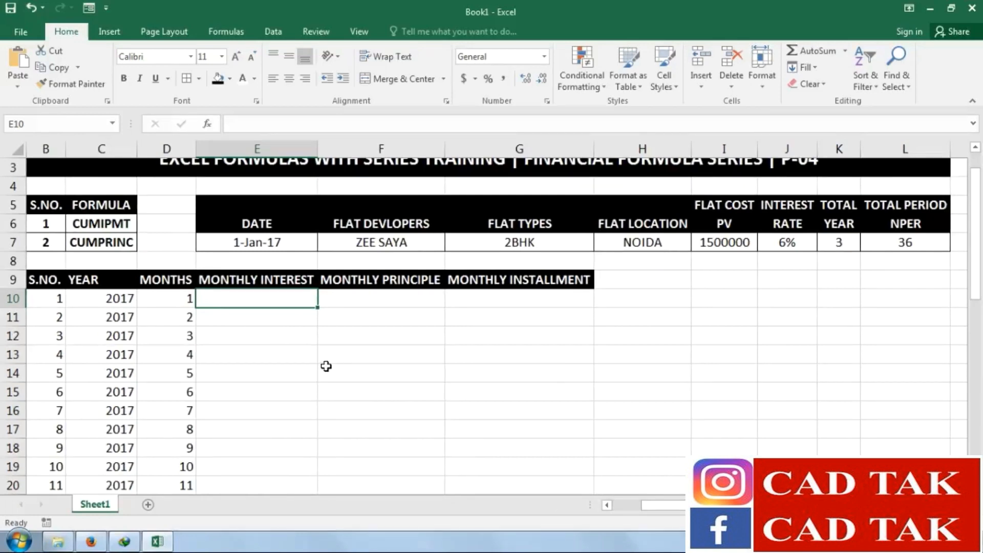
type("=")
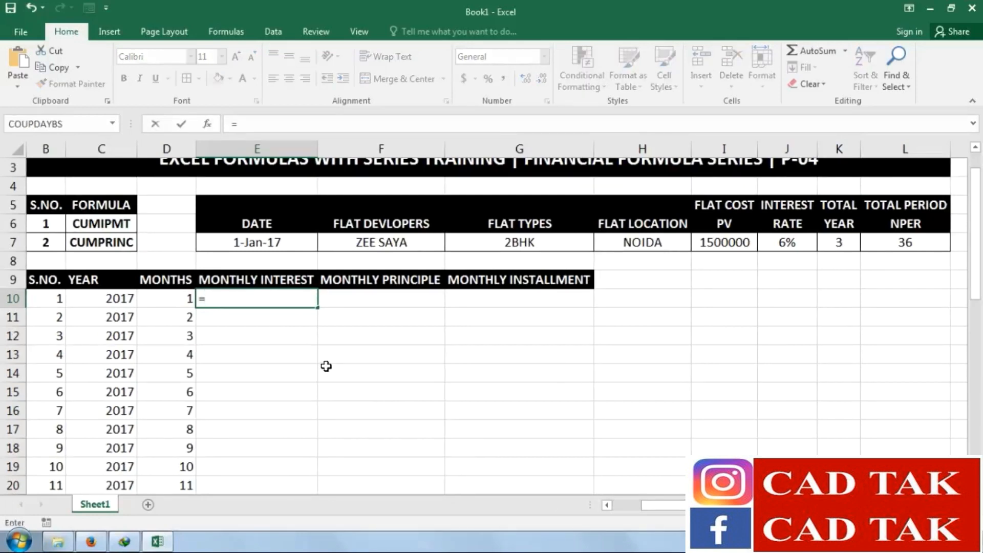
type("CUM")
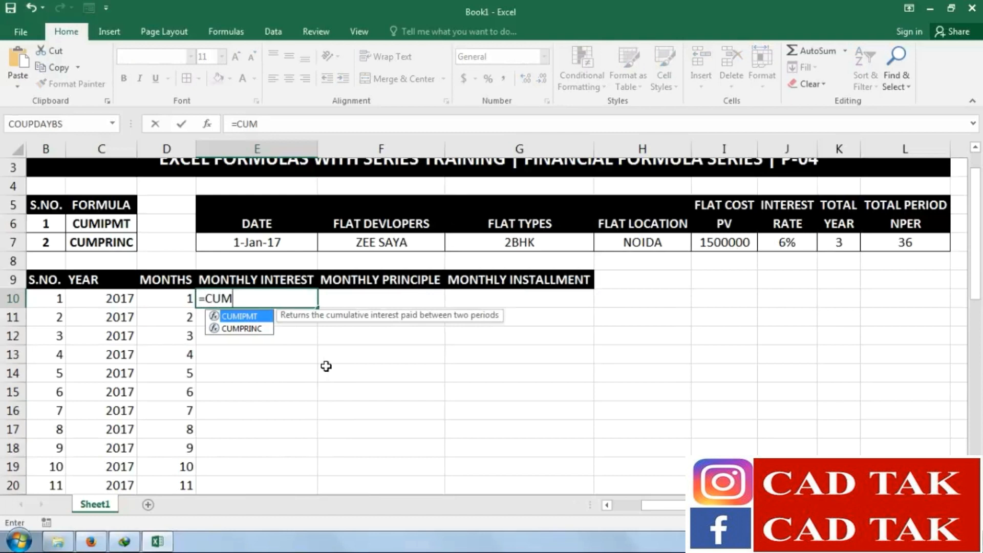
key("Tab")
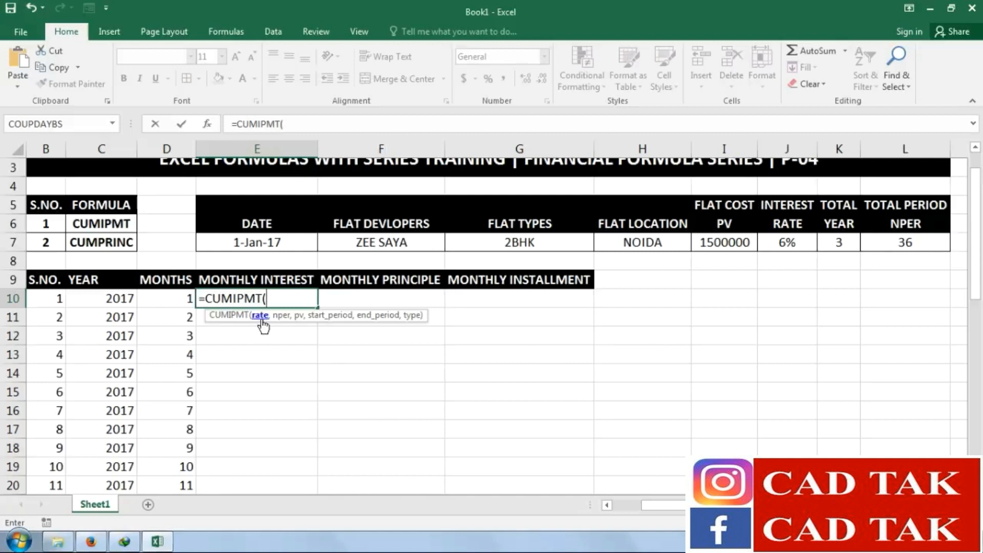
left_click(782, 248)
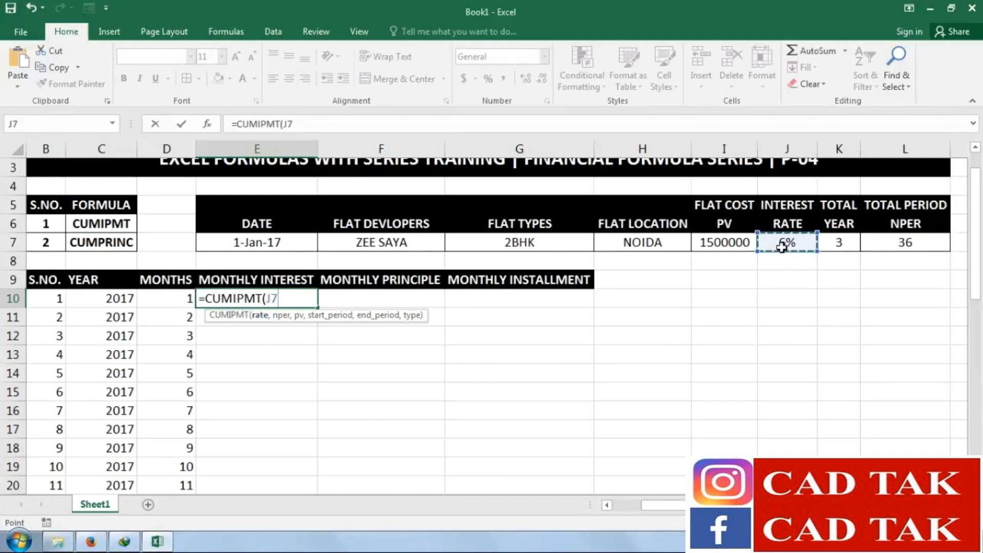
type("/")
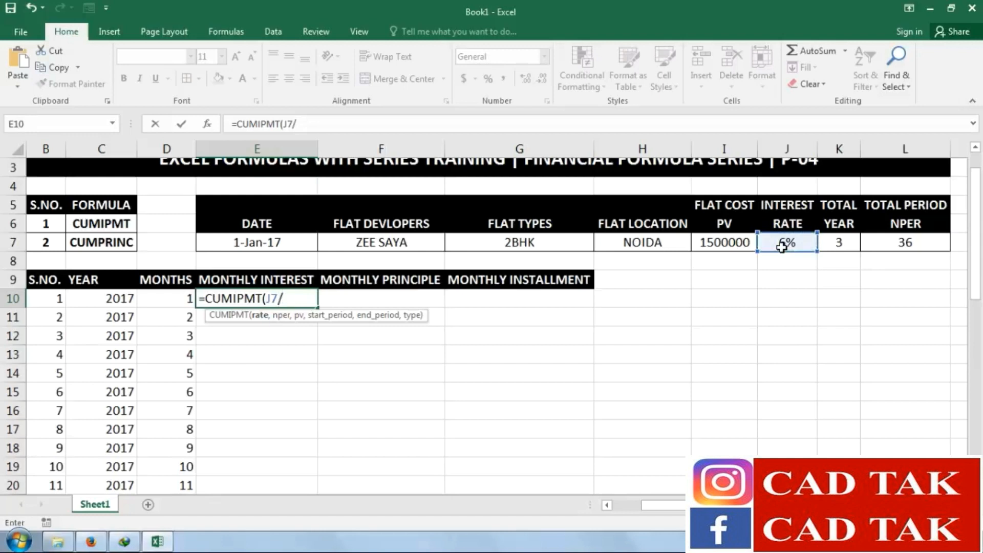
type("12,")
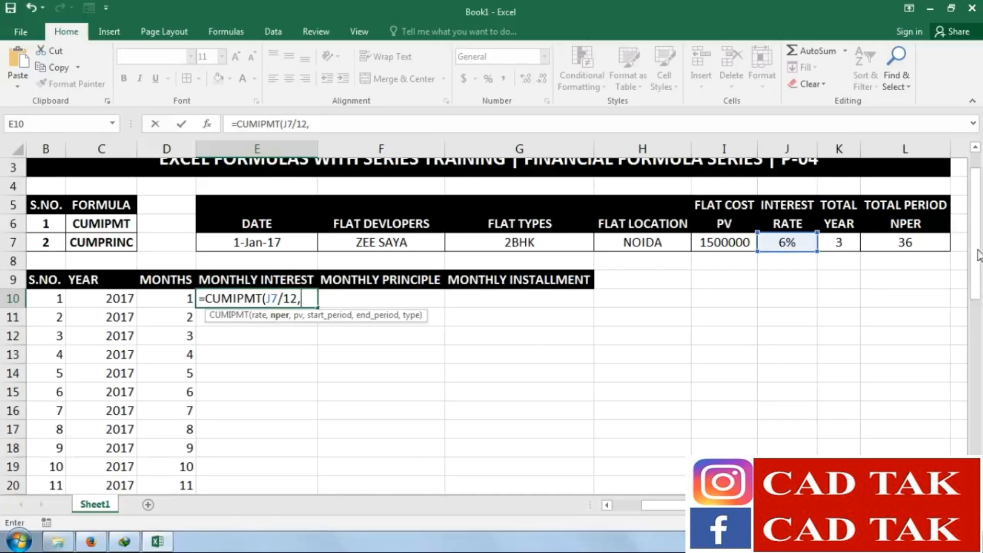
Add L7 as the number of periods and I7 as the present value to the CUMIPMT formula
left_click(892, 245)
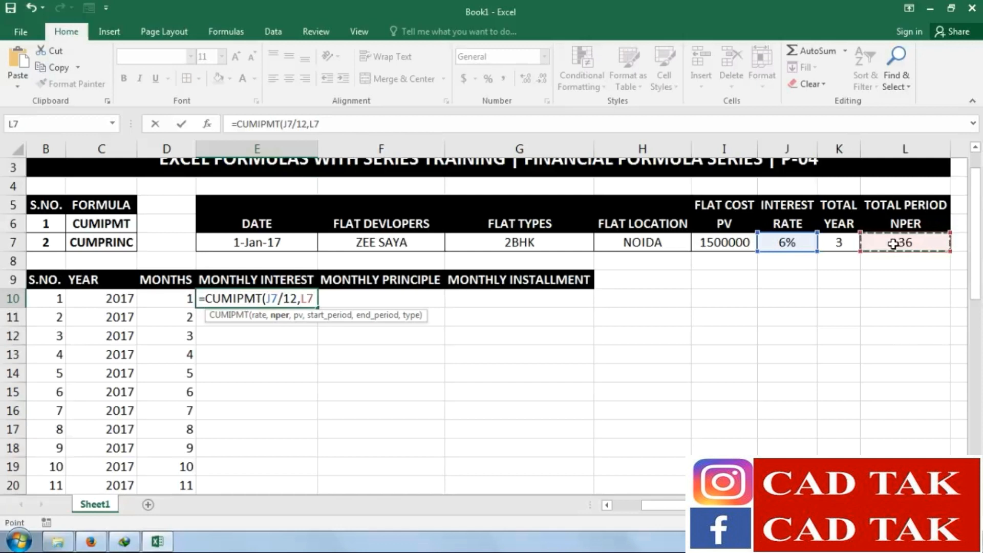
type(",")
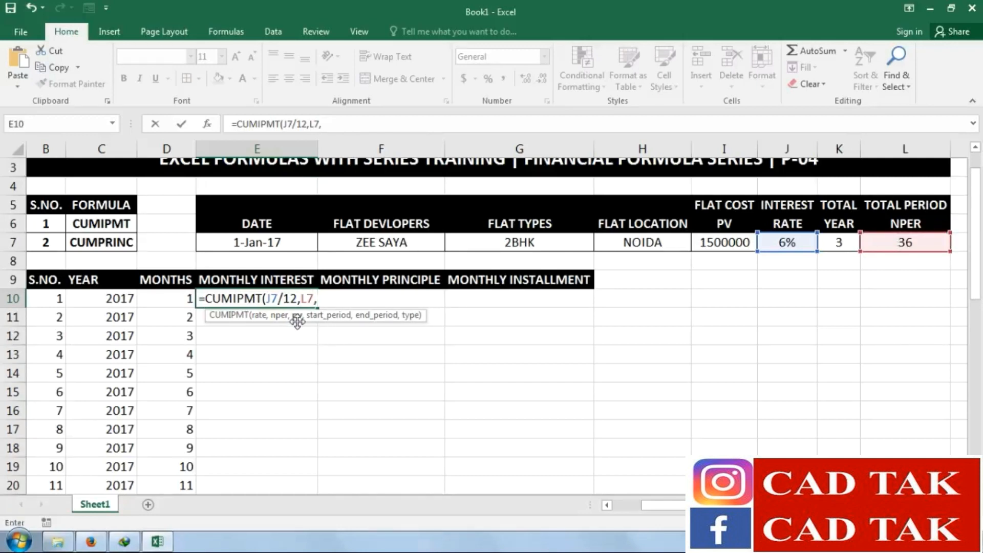
left_click(725, 246)
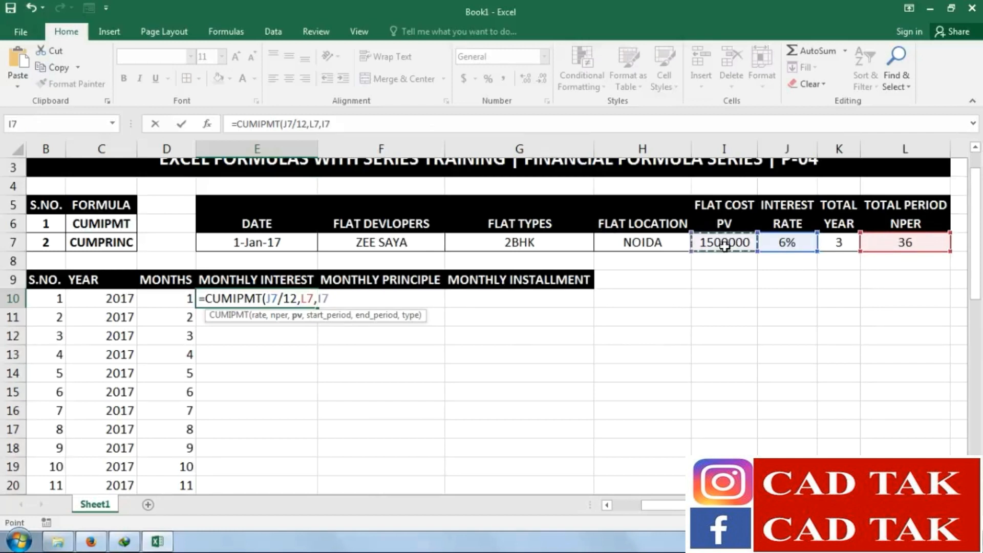
type(",")
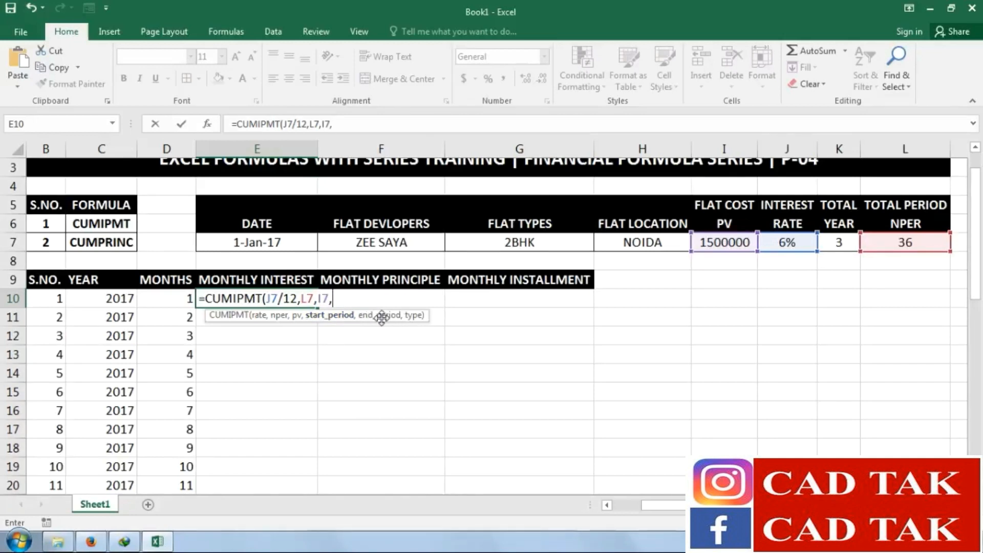
Complete the CUMIPMT formula with D10 as both start and end period and type 0, and enter it in E10
left_click(171, 296)
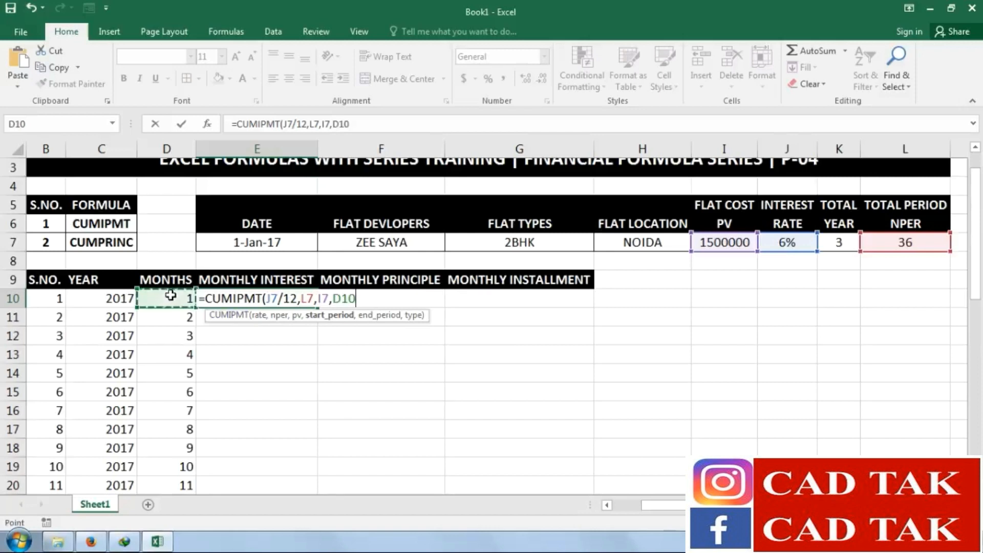
type(",")
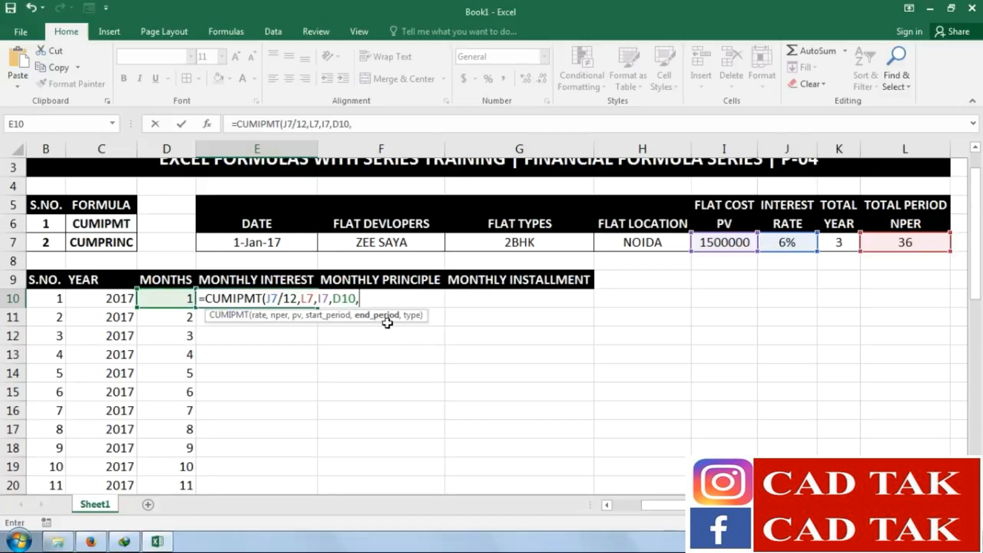
left_click(179, 296)
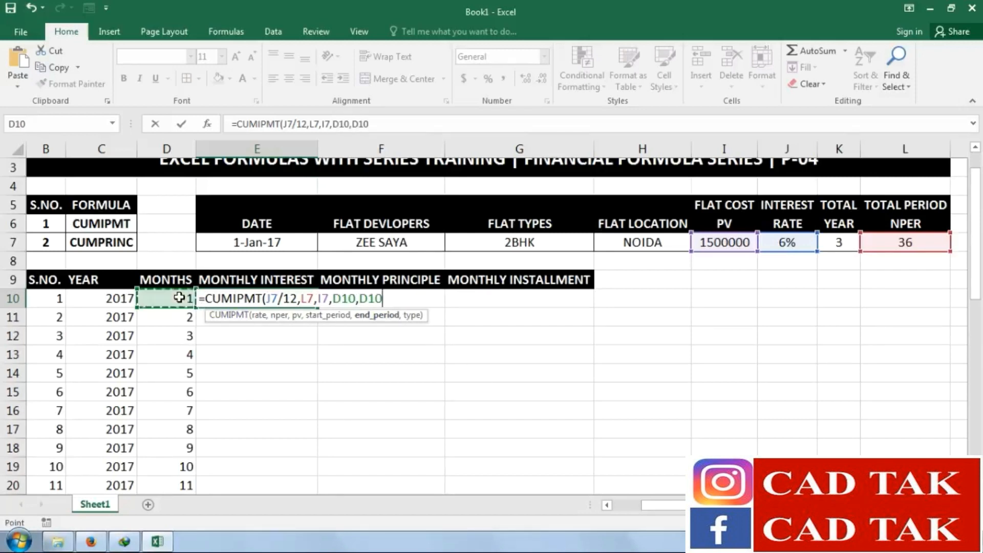
type(",")
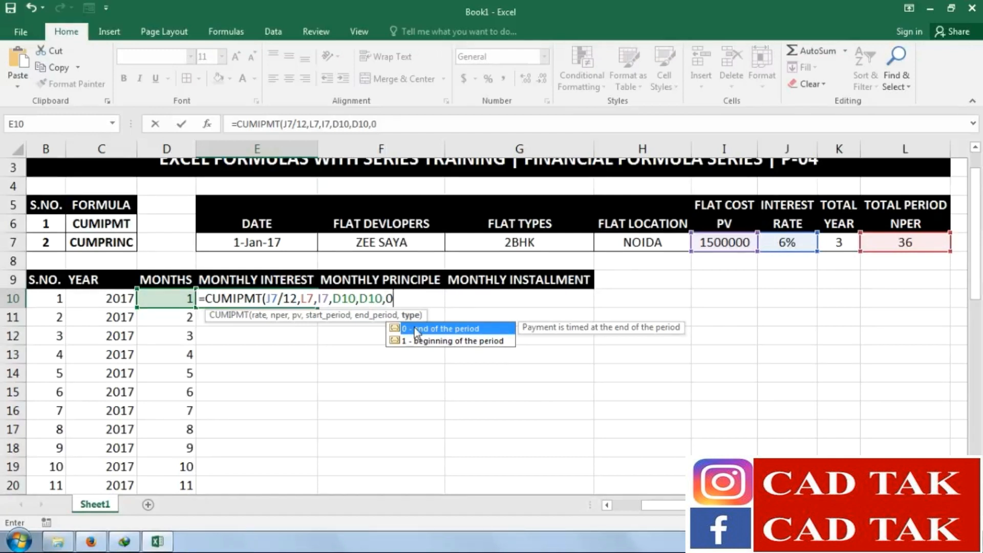
type("0)")
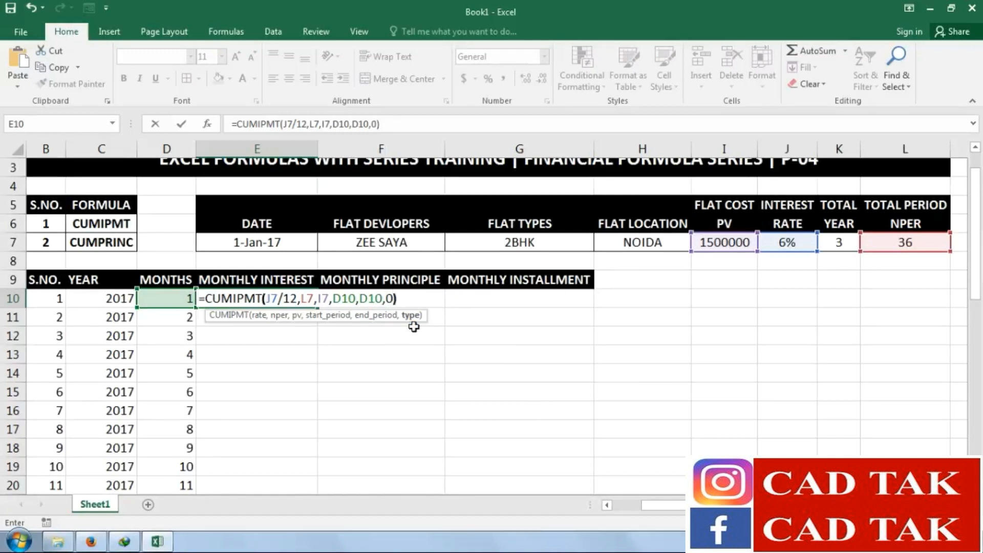
key("Return")
left_click(291, 299)
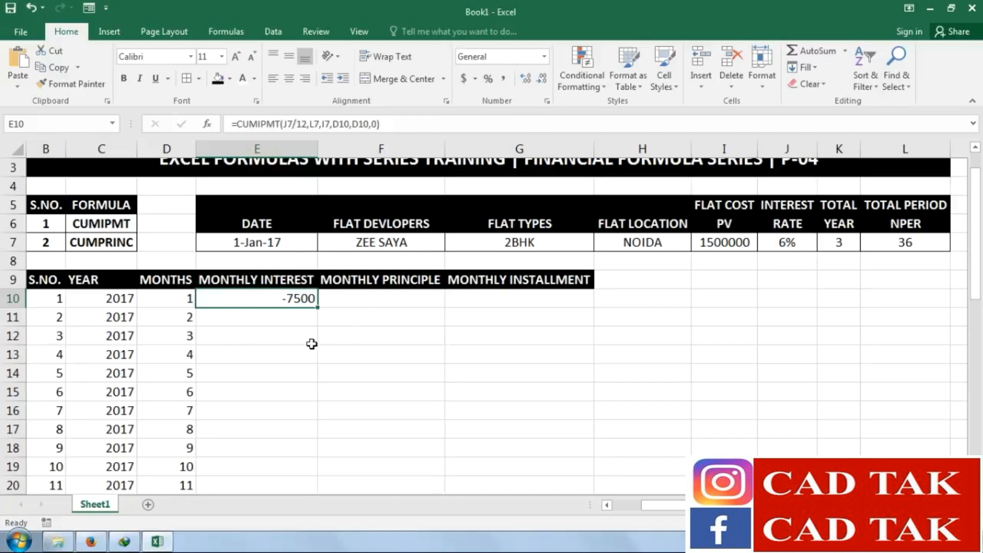
Enter the headers IPMT, PPMT and PMT in cells I9, J9 and K9
left_click(723, 283)
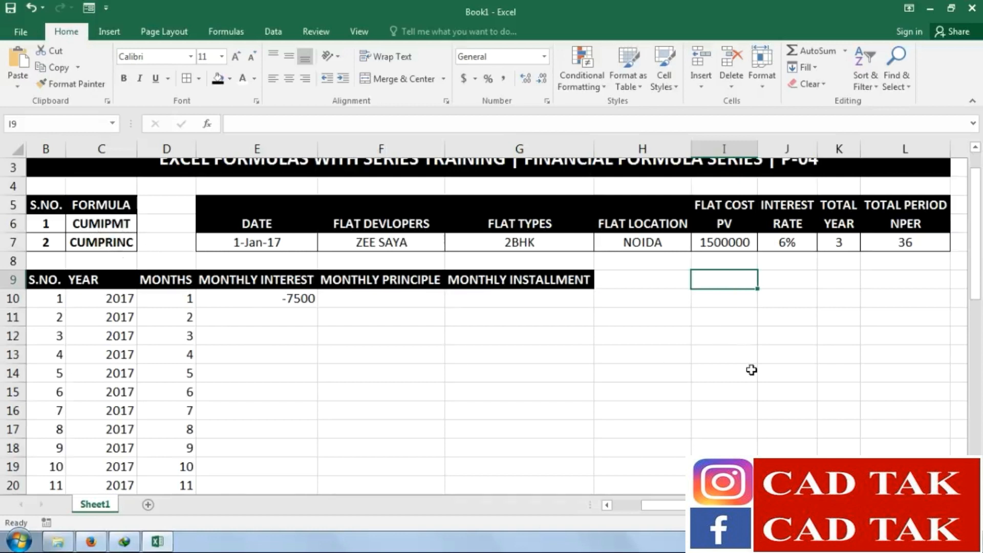
type("IPMT")
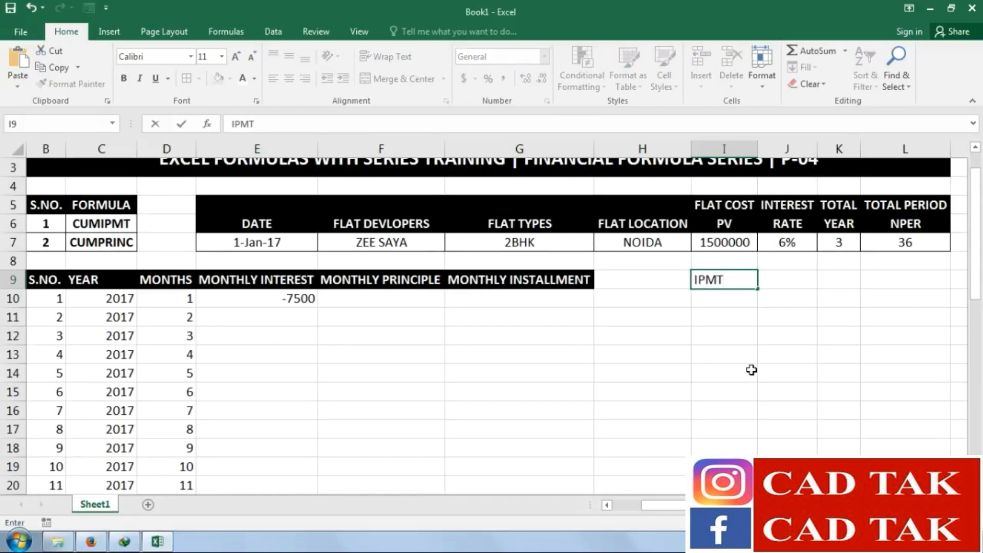
key("Tab")
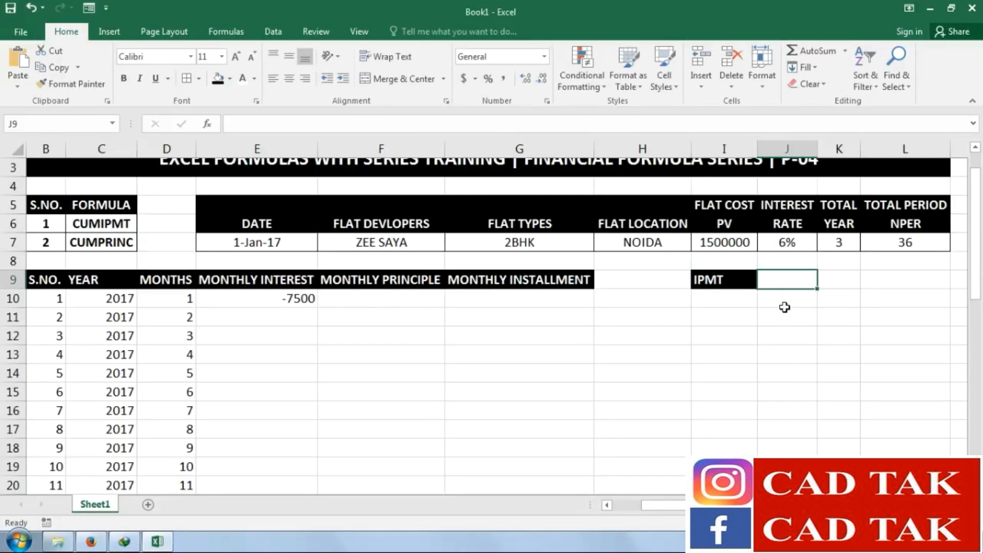
type("PPMT")
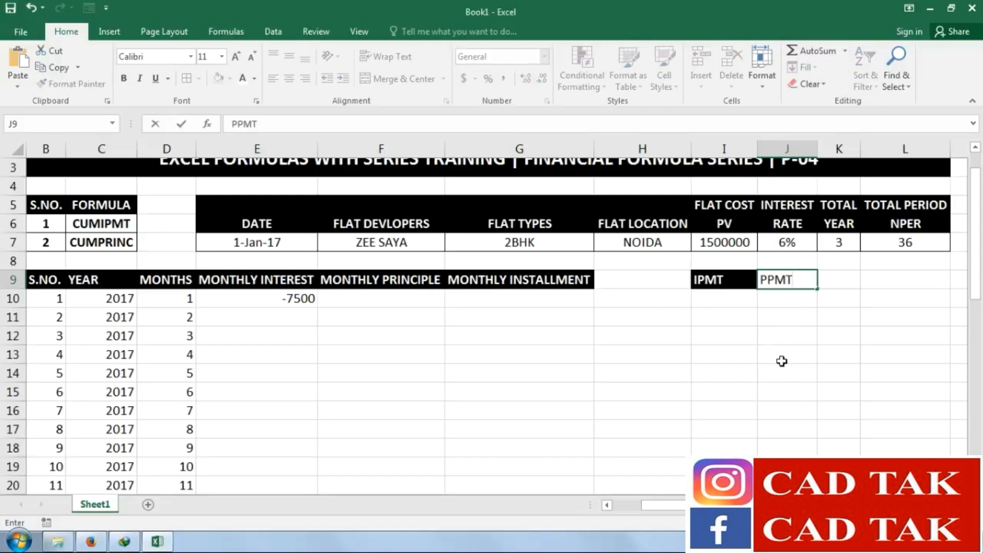
key("Return")
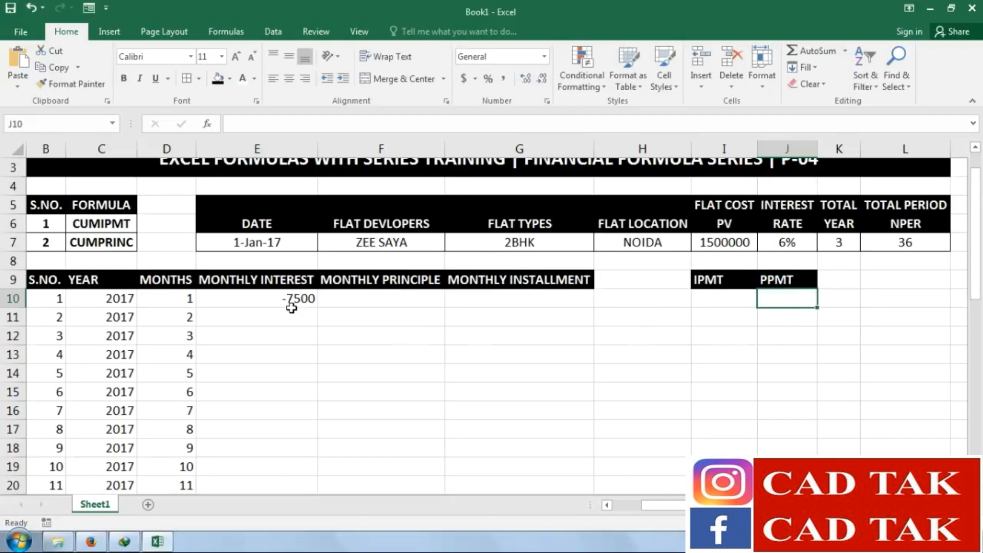
left_click(838, 282)
type("PMT")
left_click(840, 353)
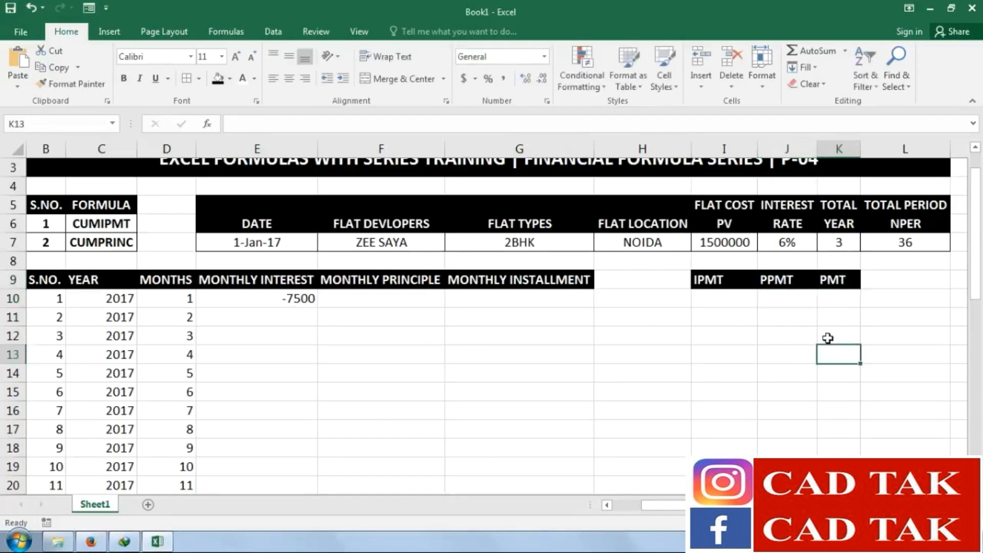
Start an IPMT formula in I10 with J7/12 as the monthly rate and 1 as the period
left_click(732, 302)
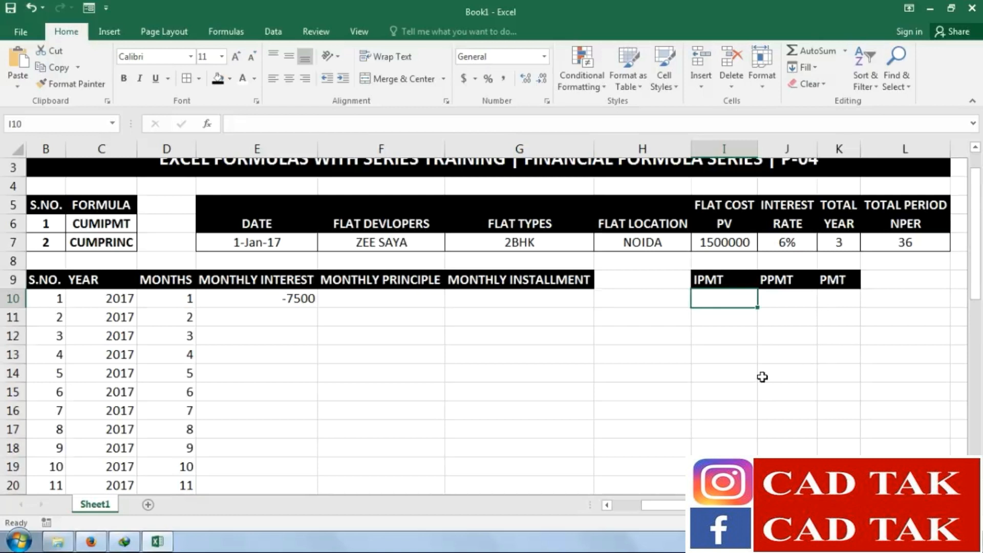
type("=")
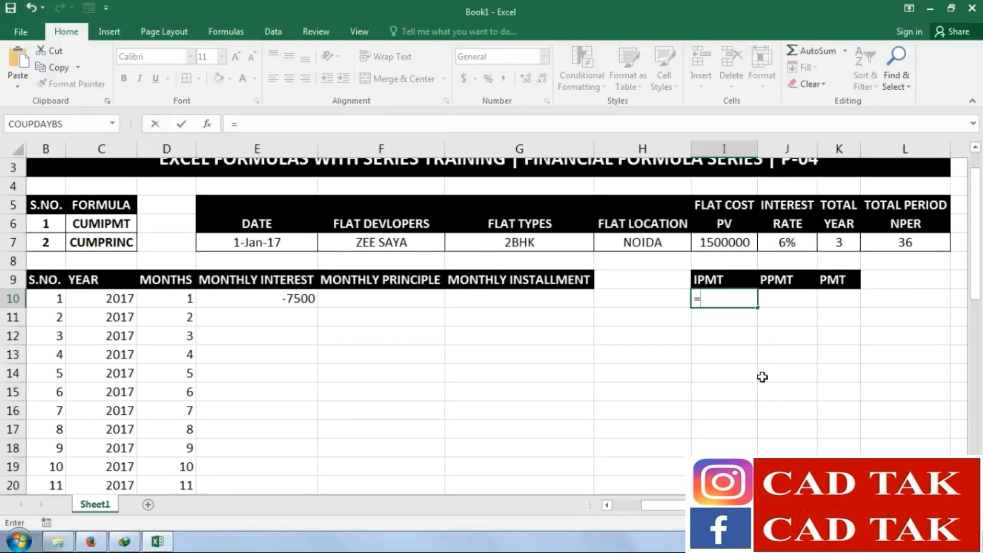
type("IPMT")
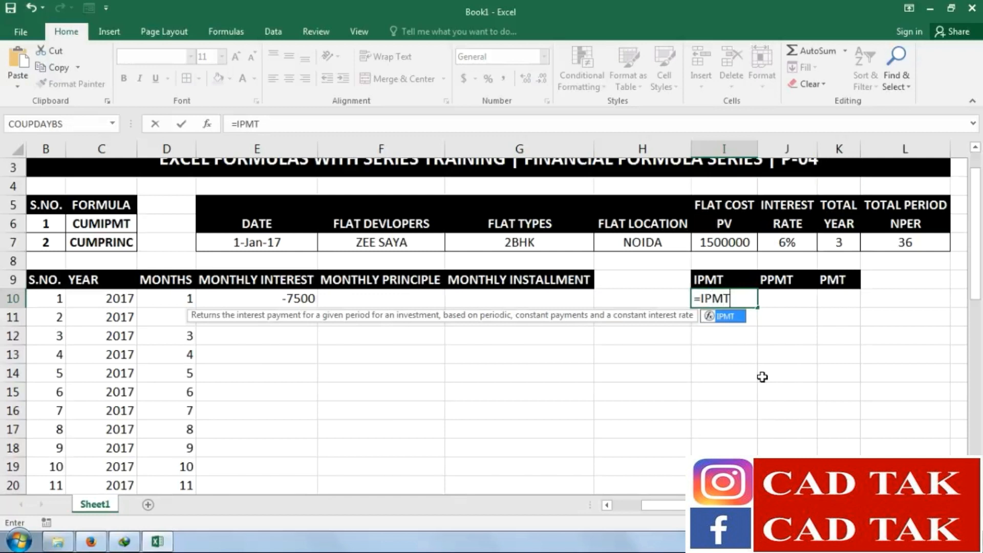
type("(")
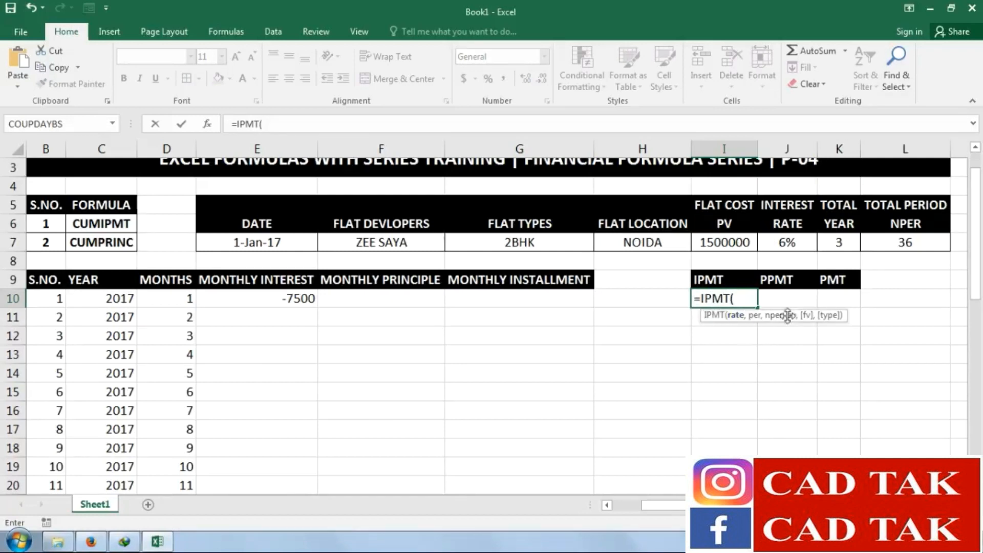
left_click(789, 243)
type("/")
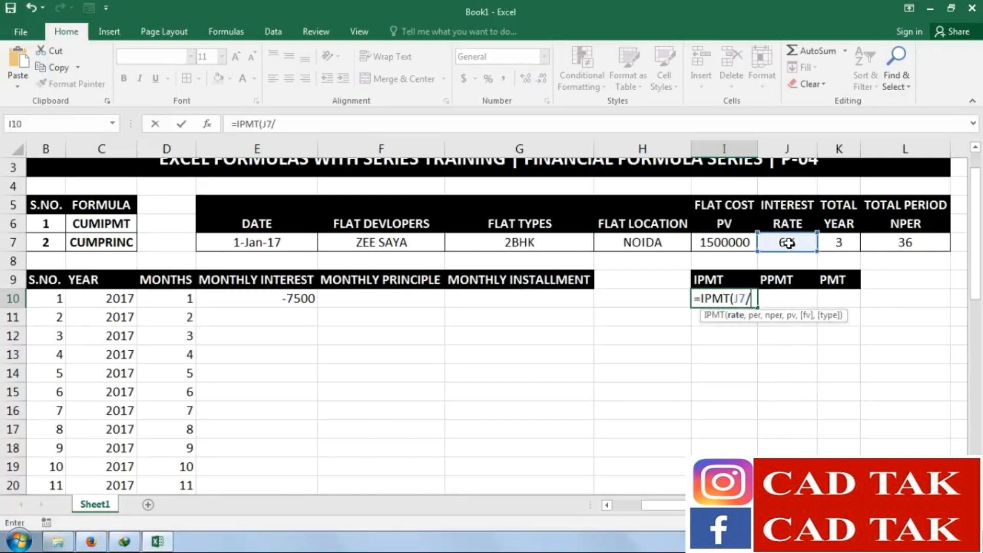
type("12,1,")
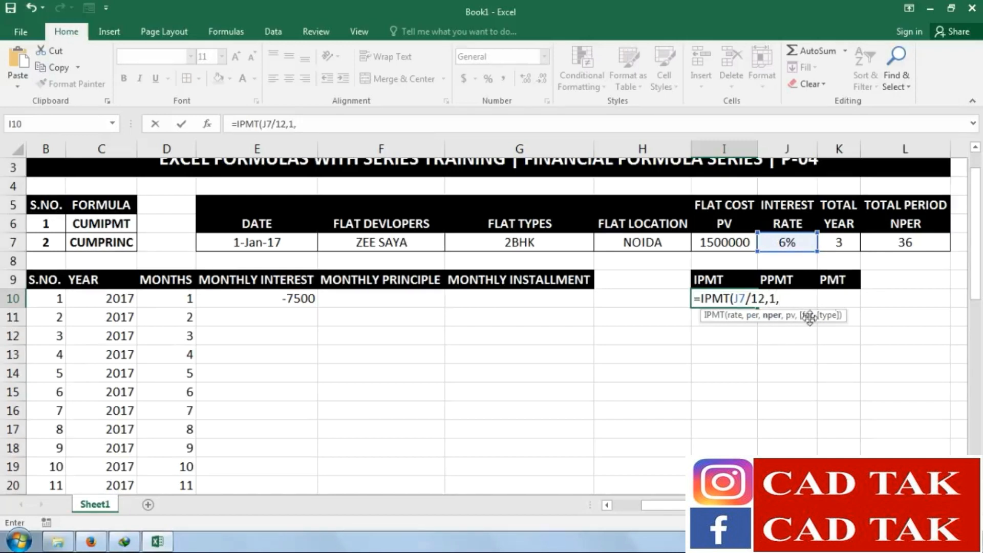
Complete the IPMT formula in I10 with L7 periods, present value I7, an empty future value and type 0
left_click(885, 244)
type(",")
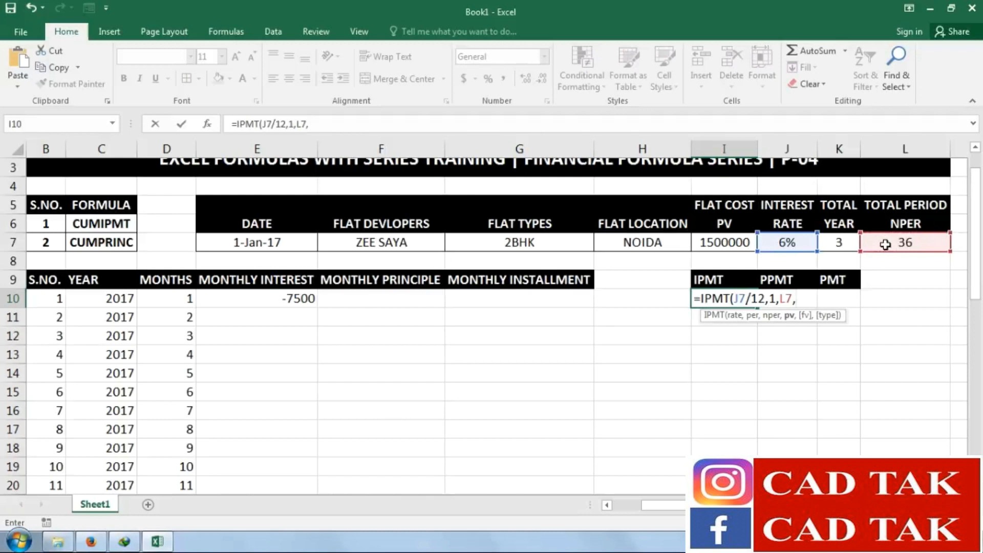
left_click(720, 241)
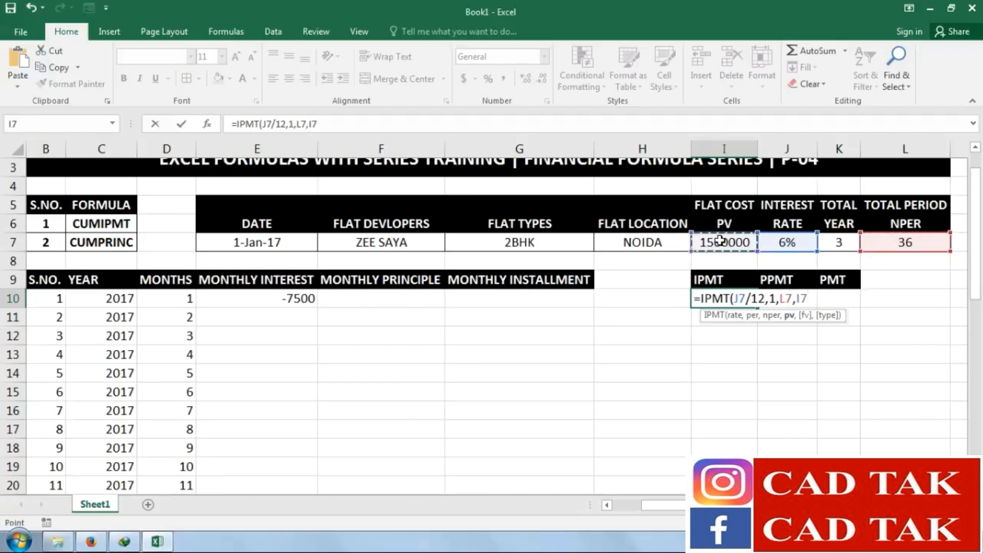
type(",")
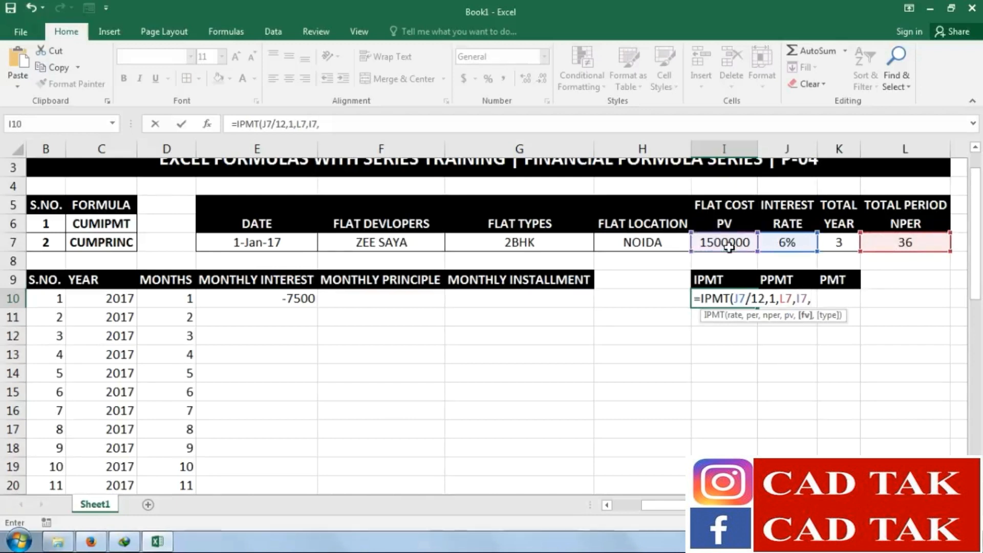
type(",")
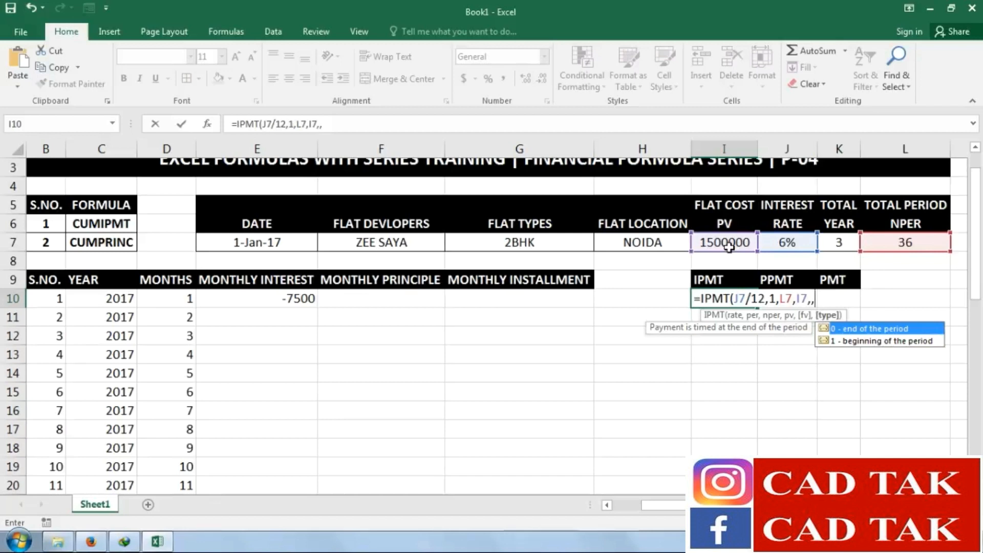
type("0)")
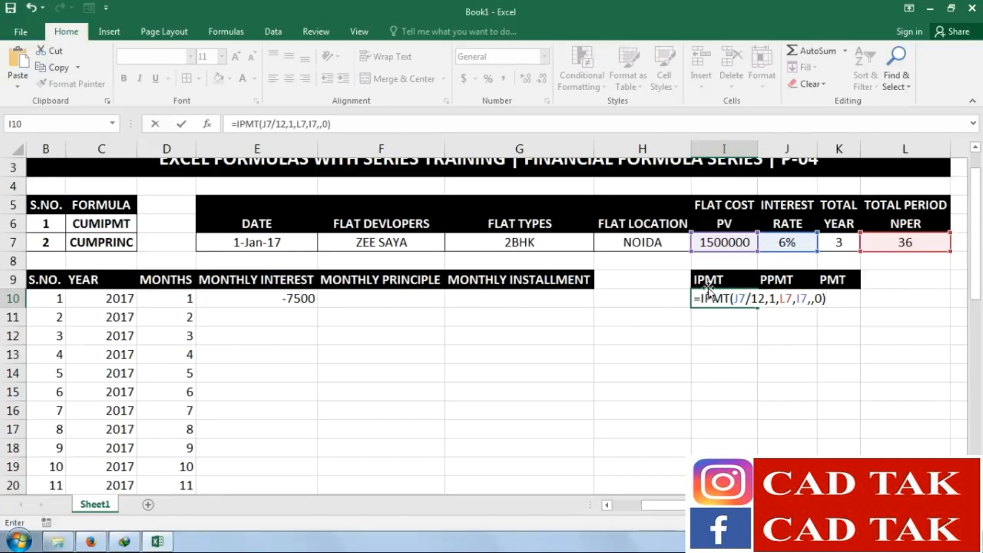
key("Return")
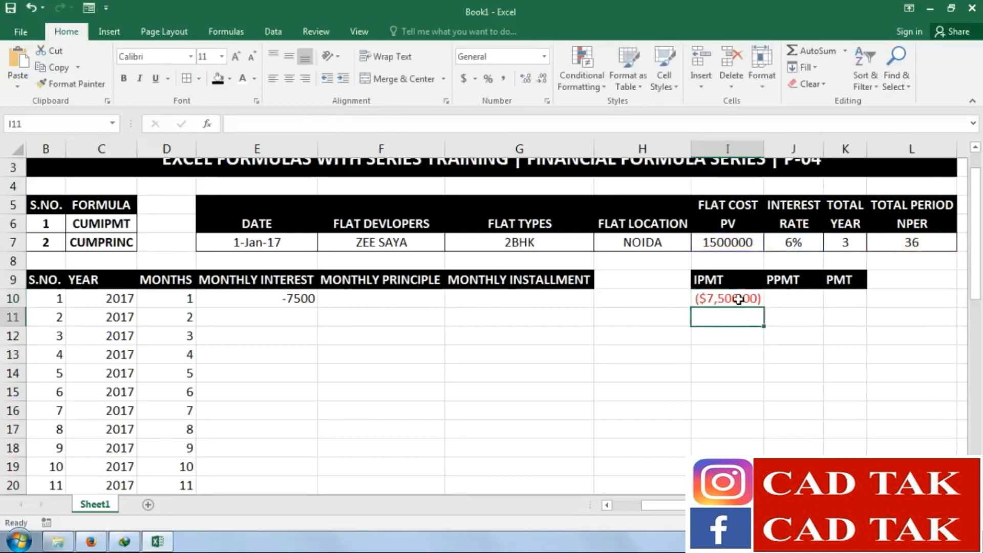
Apply the comma number style to the IPMT result in I10
left_click(740, 299)
left_click(504, 79)
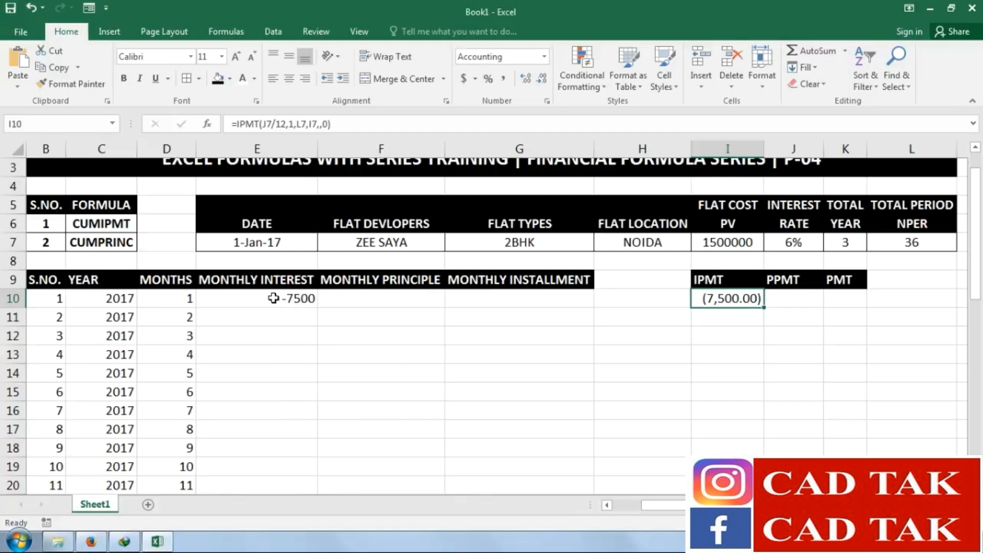
left_click(777, 300)
Start a CUMPRINC formula in F10 with J7/12 as the monthly rate argument
left_click(393, 306)
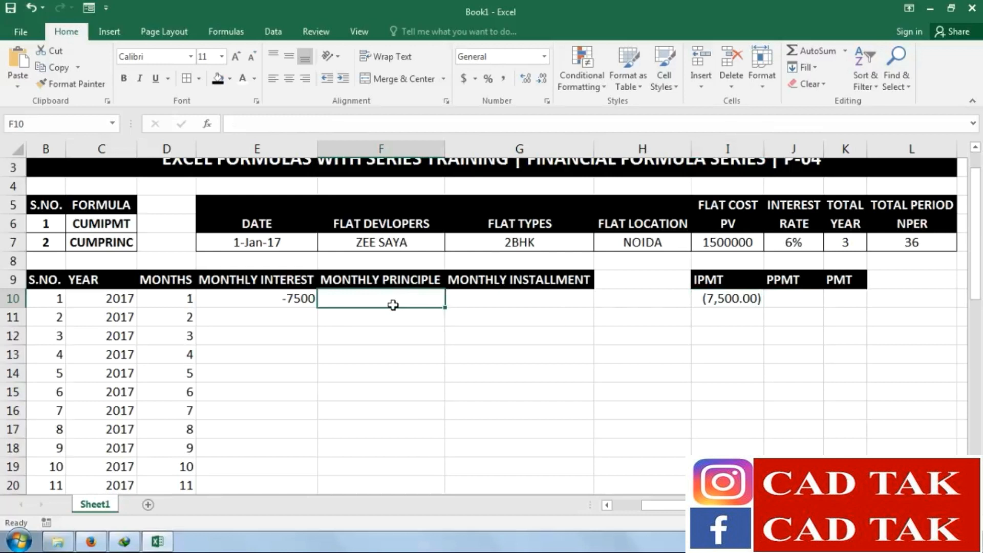
type("=")
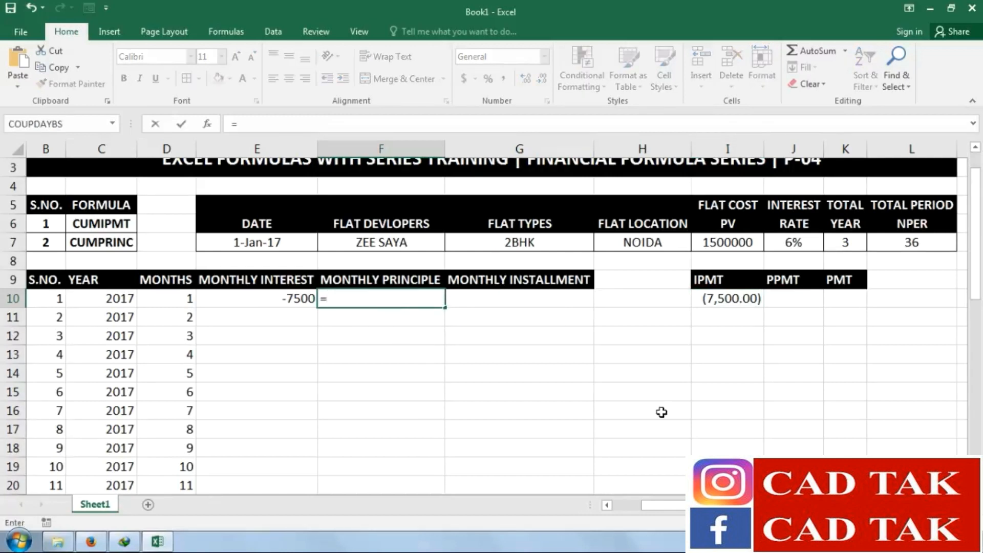
type("CUM")
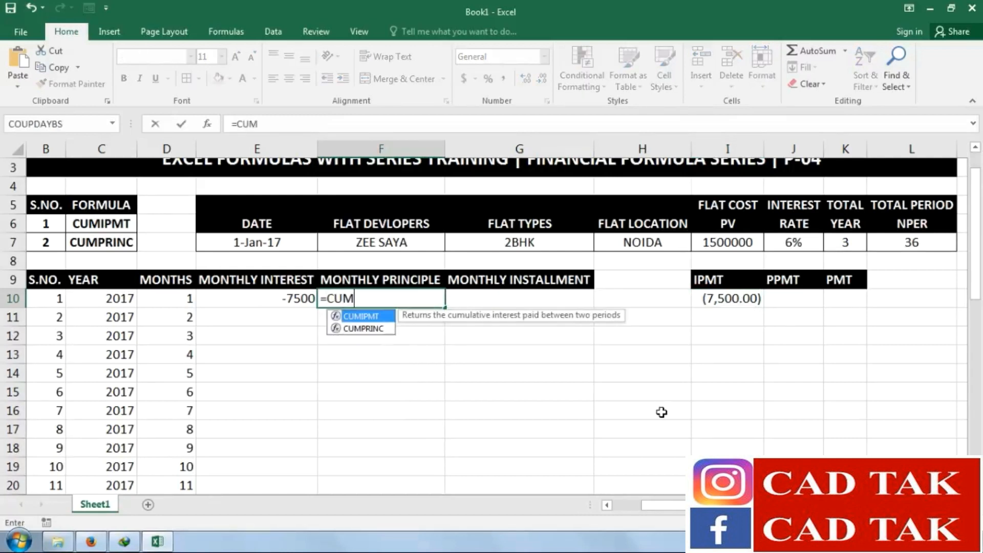
key("Down")
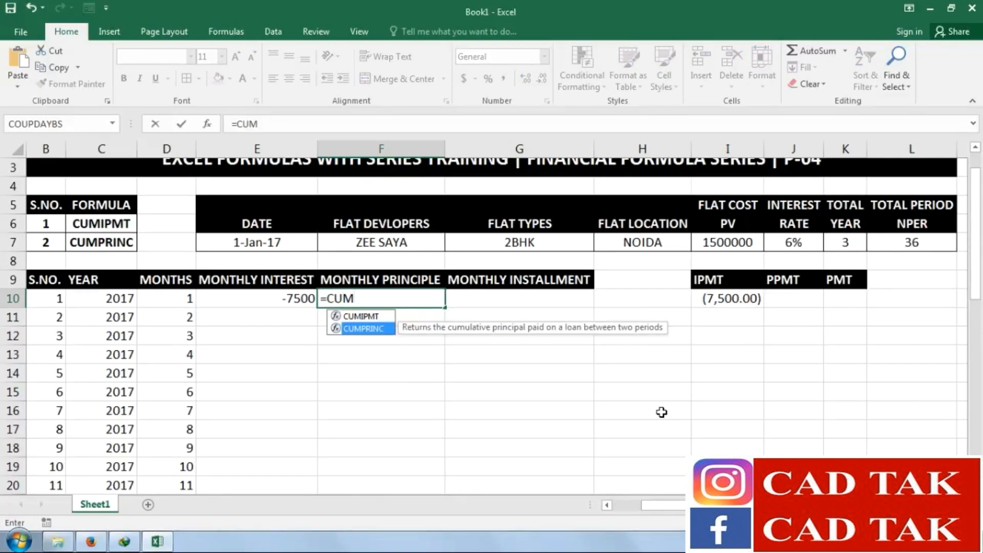
key("Tab")
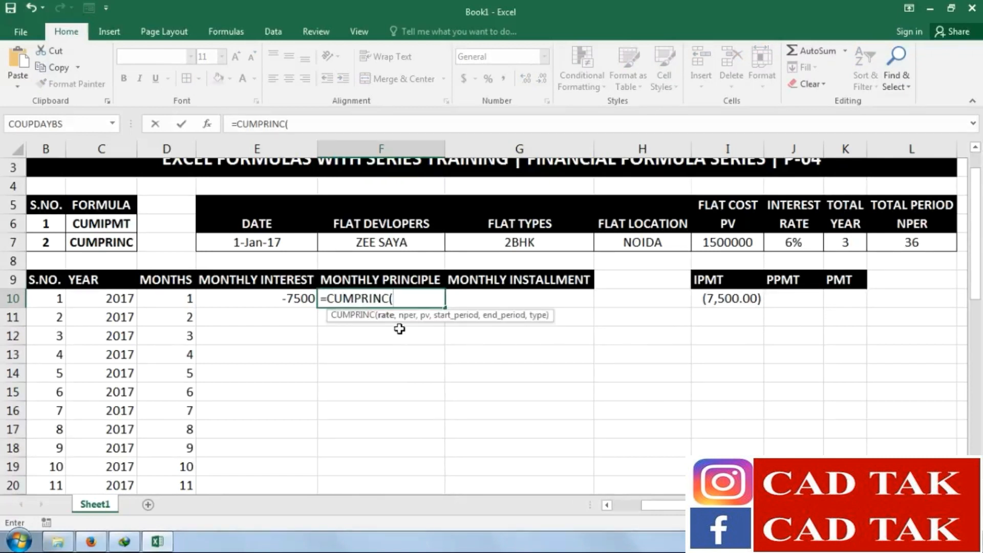
left_click(801, 243)
type("/12")
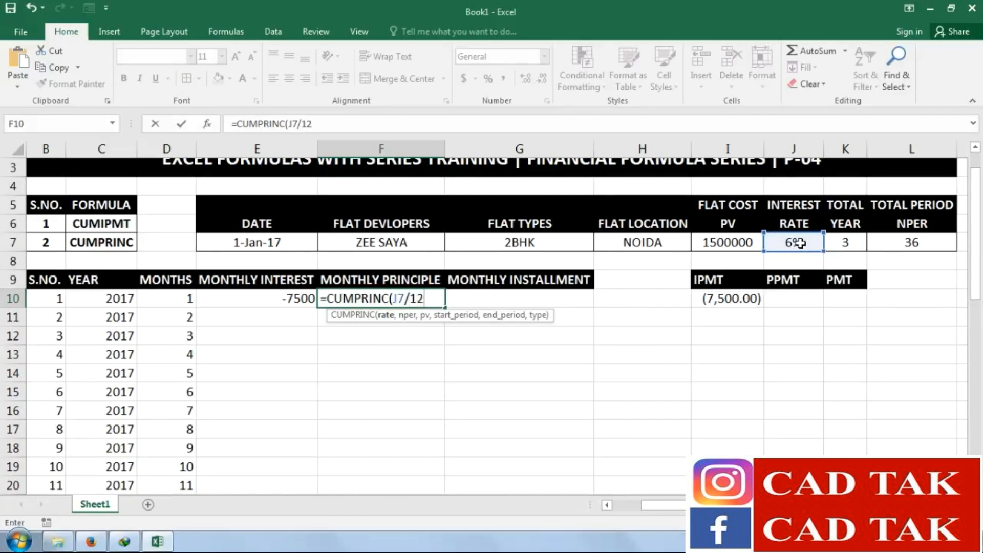
type(",")
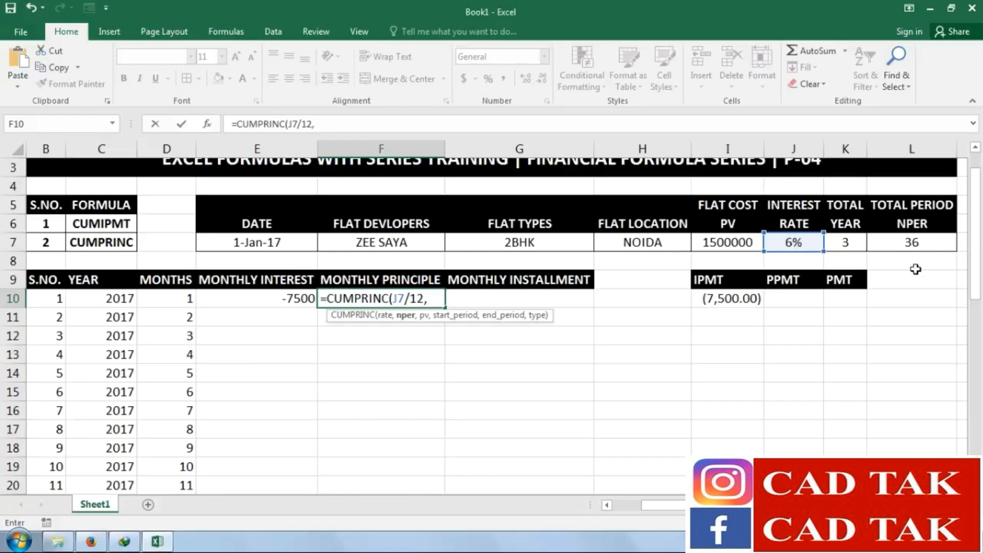
Add L7 as the number of periods and I7 as the present value to the CUMPRINC formula
left_click(921, 244)
type(",")
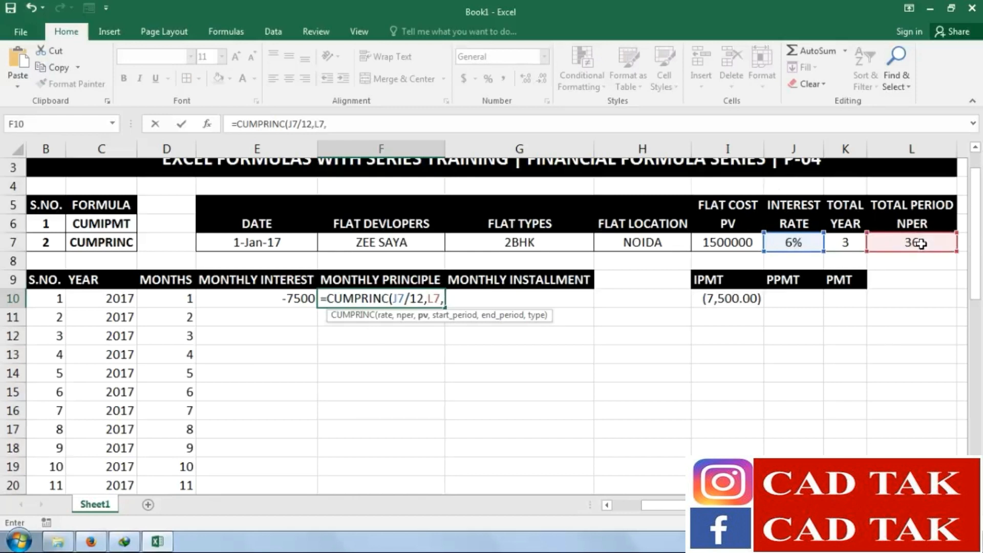
left_click(712, 242)
type(",")
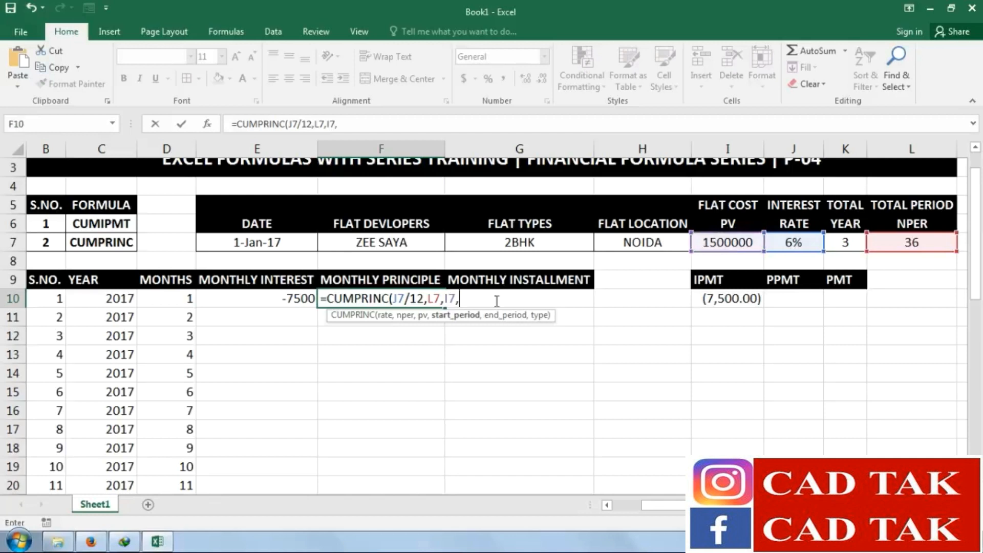
Complete the CUMPRINC formula with D10 as both start and end period and type 0, and enter it in F10
left_click(187, 297)
type(",")
left_click(187, 298)
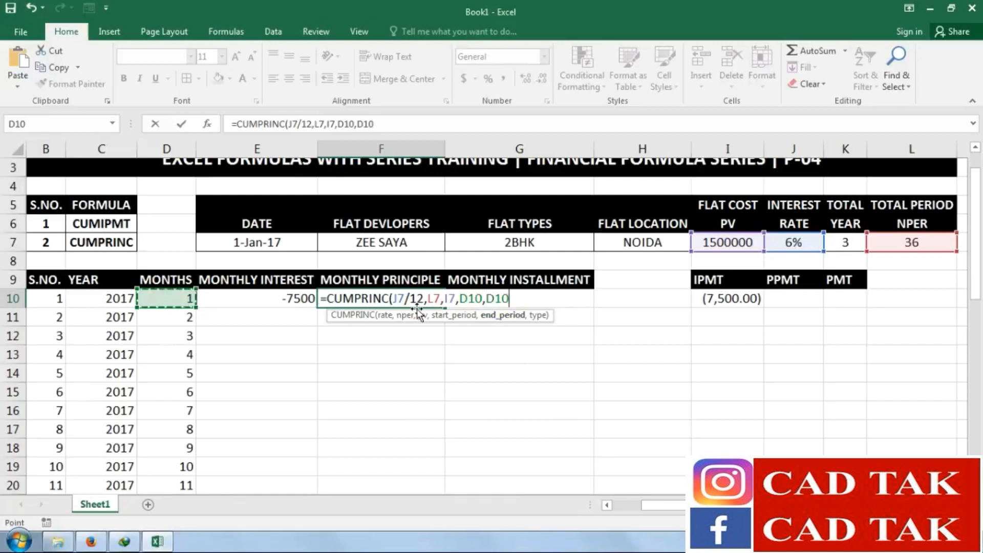
type(",0")
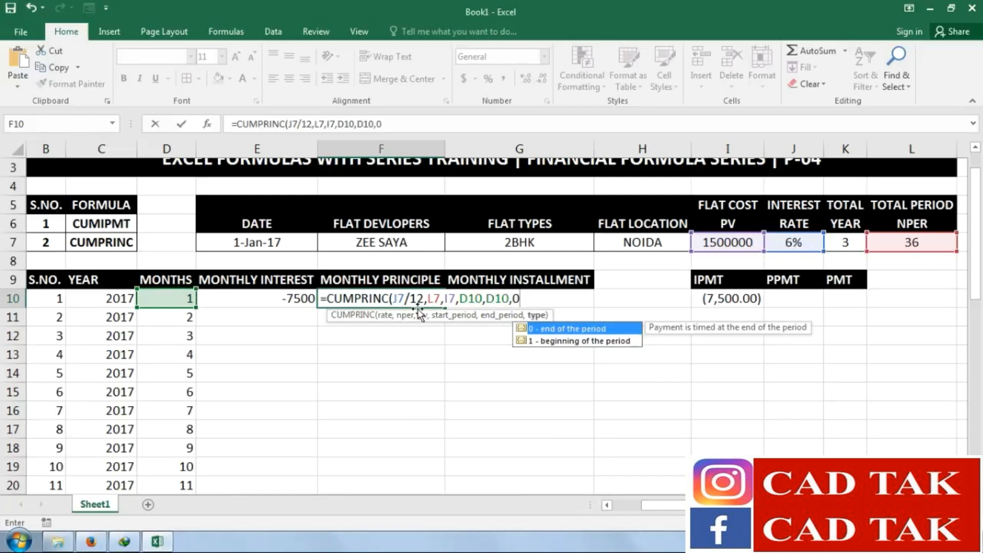
type(")")
key("Return")
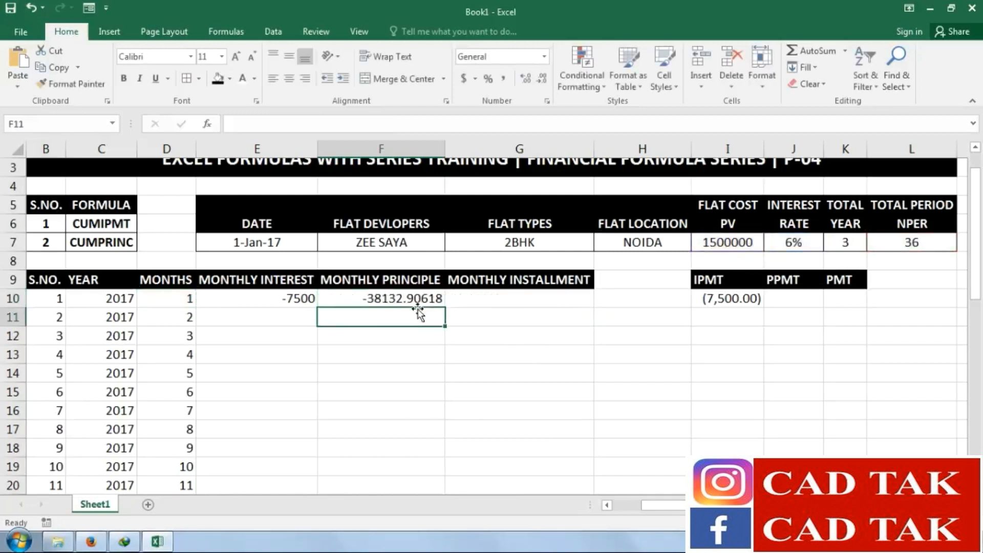
Reduce the monthly principal value in F10 to two decimal places
left_click(377, 298)
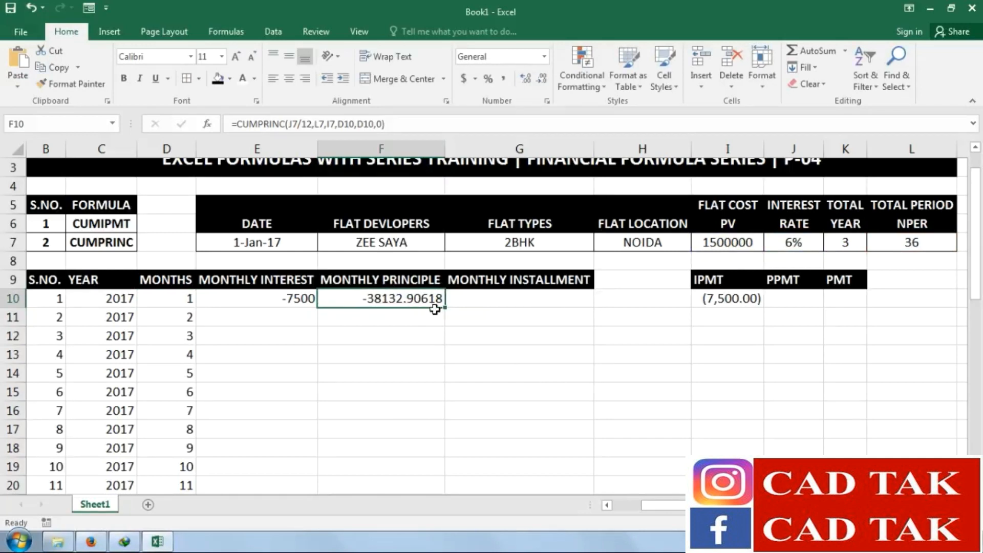
left_click(542, 79)
left_click(541, 78)
left_click(542, 79)
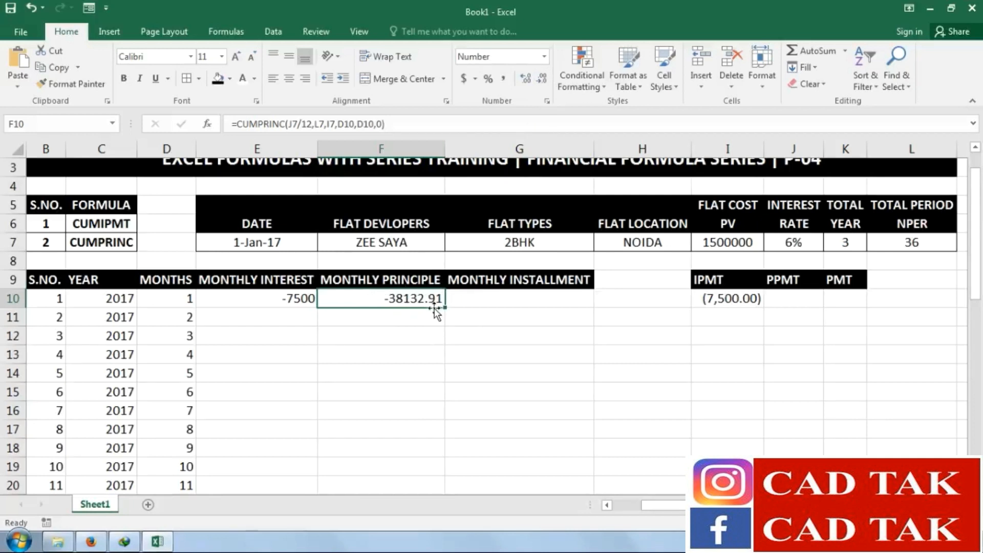
Start a PPMT formula in J10 with J7/12 as the monthly rate argument
left_click(784, 304)
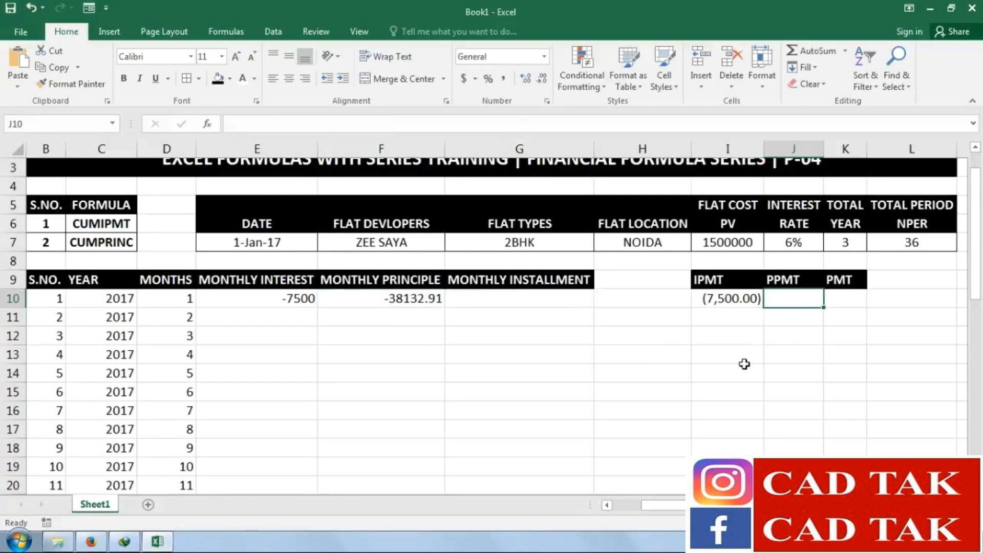
type("=PPMT")
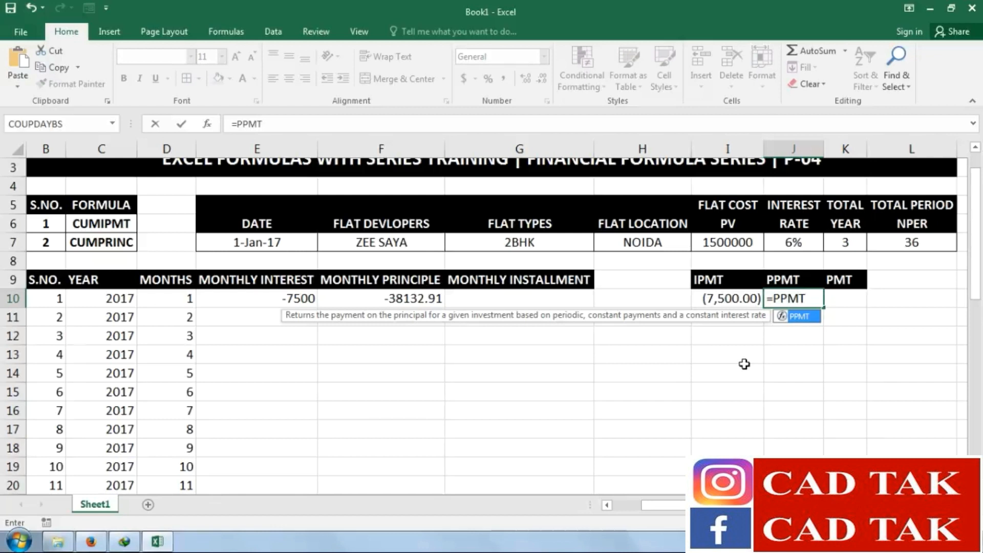
type("(")
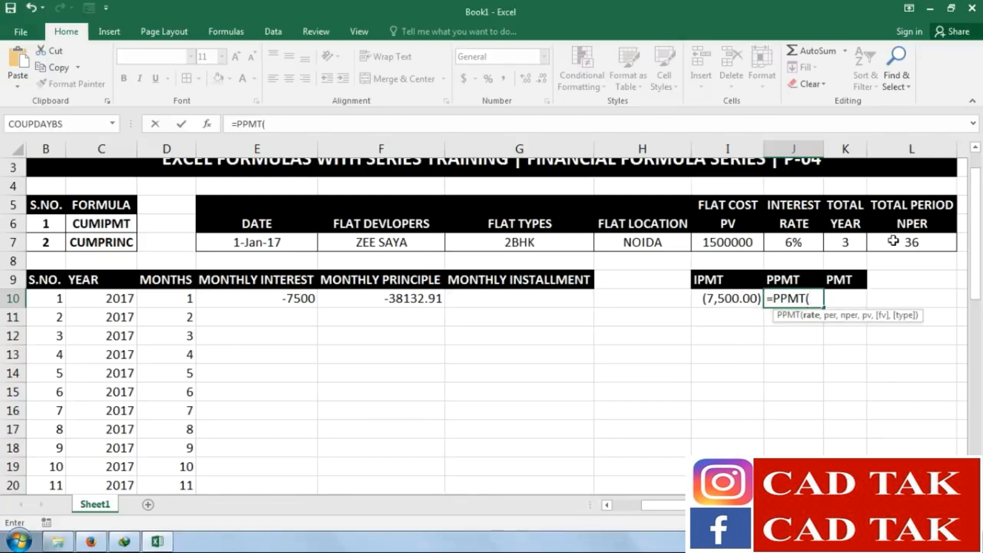
left_click(797, 244)
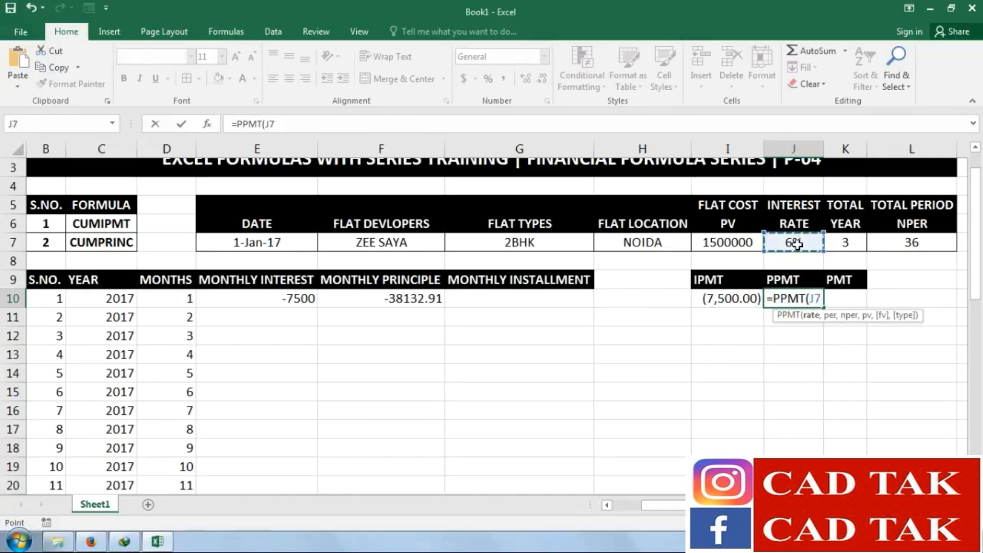
type("/")
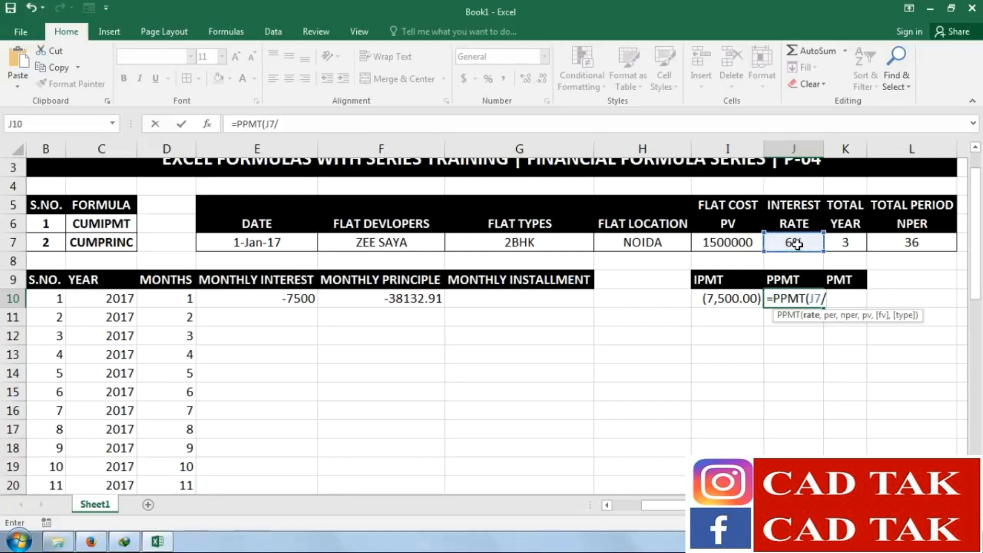
type("12,")
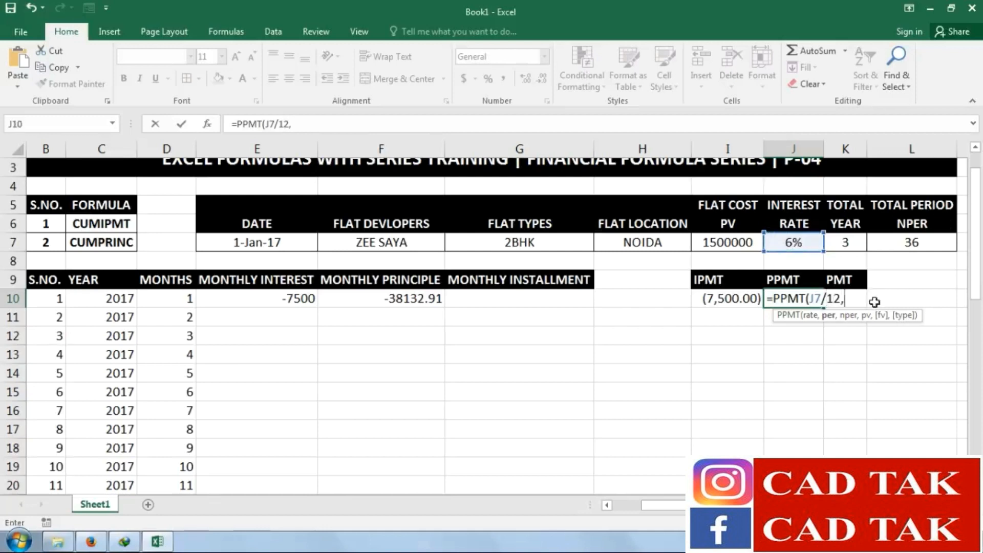
Try to complete the PPMT formula in J10 with L7, I7 and type 0, leaving the skipped arguments empty
left_click(907, 246)
type(",")
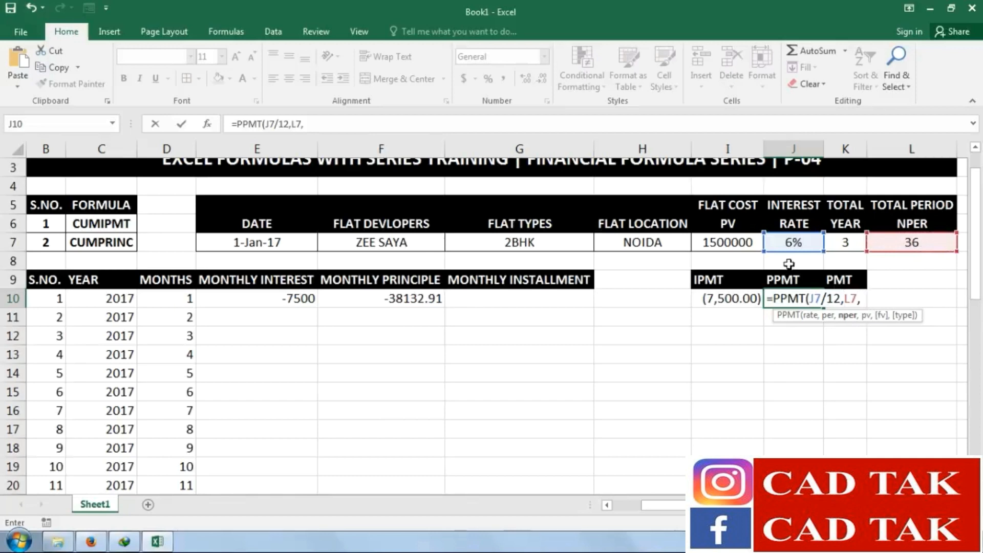
left_click(728, 239)
type(",,,0")
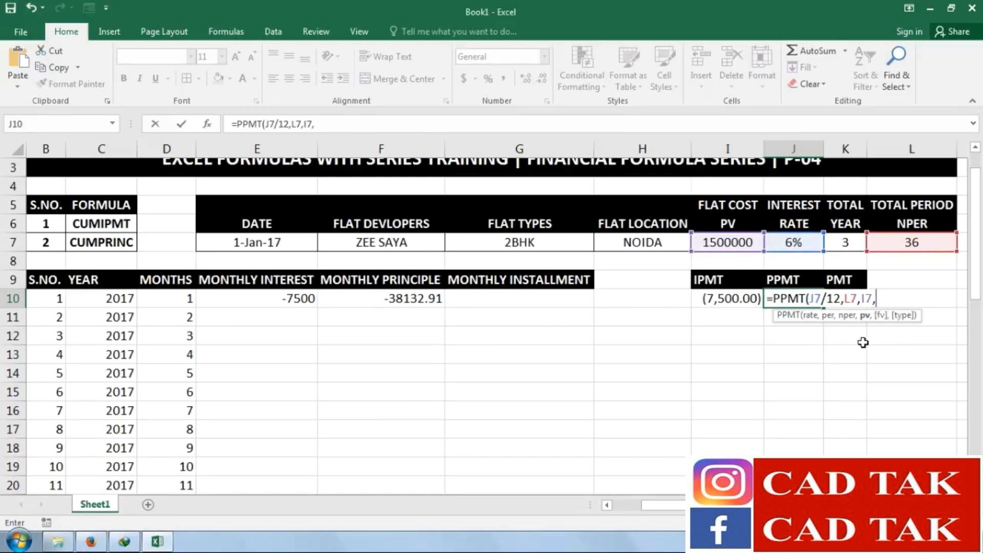
type(",,")
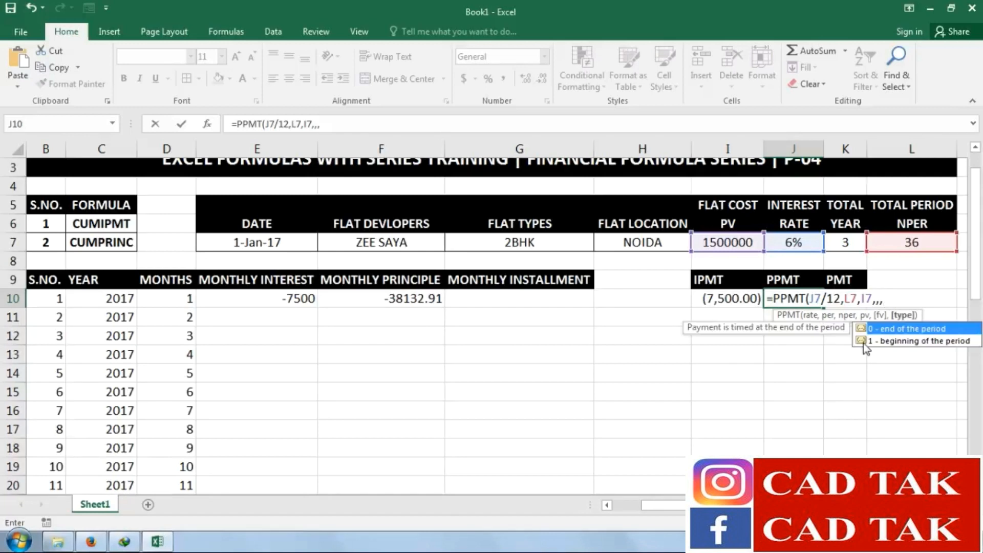
type("0)")
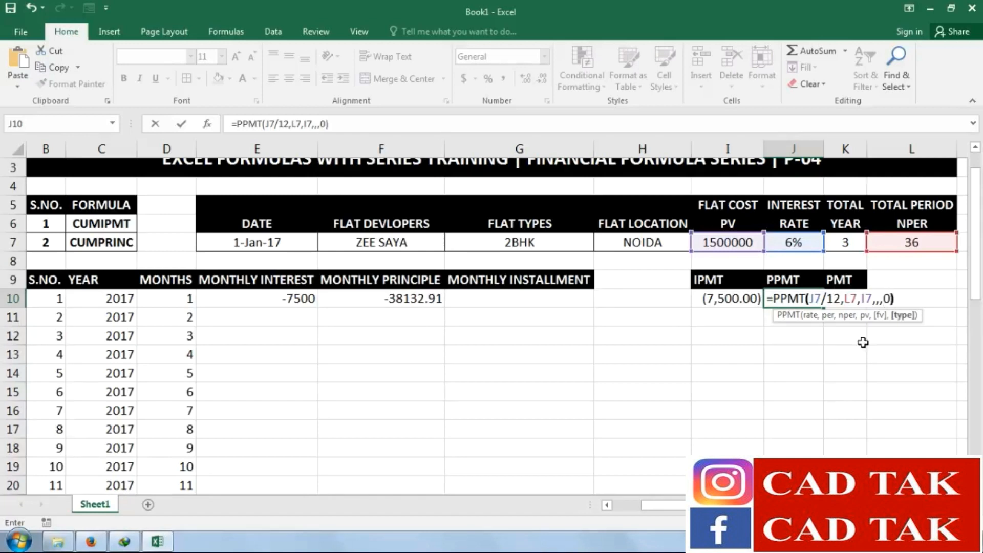
key("Return")
key("Up")
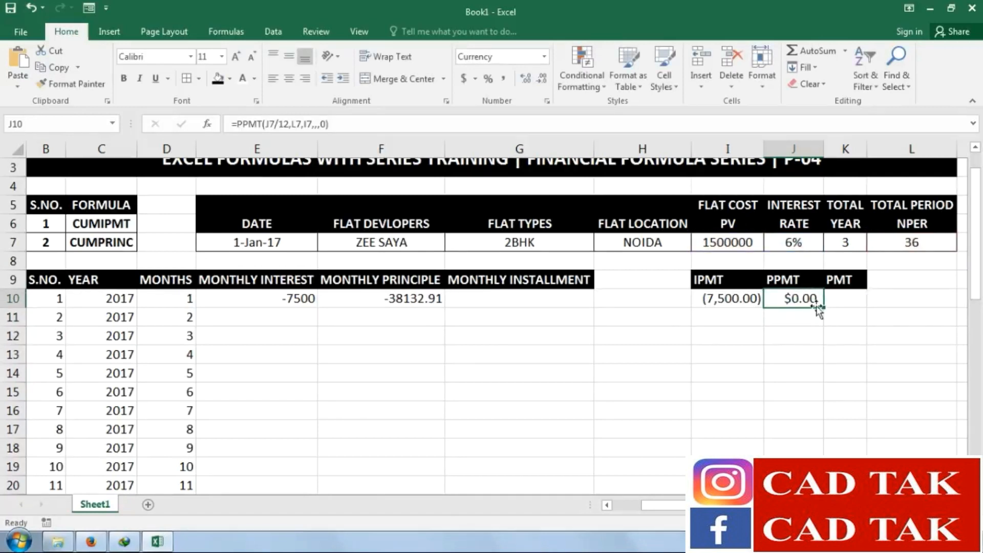
Strip the PPMT formula in J10 back to its J7/12 rate argument
double_click(805, 296)
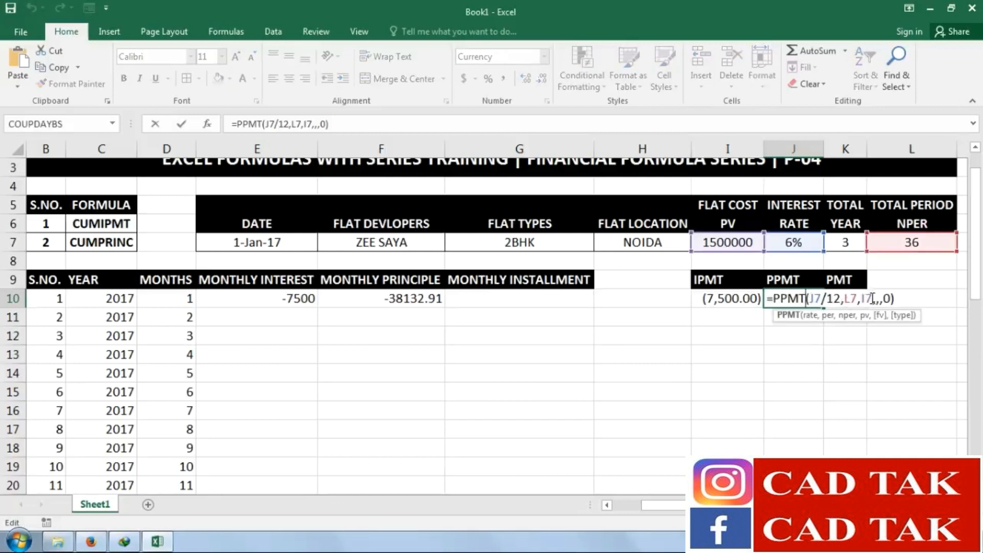
left_click_drag(872, 299, 897, 298)
key("BackSpace")
key("BackSpace")
key("BackSpace")
key("BackSpace")
key("BackSpace")
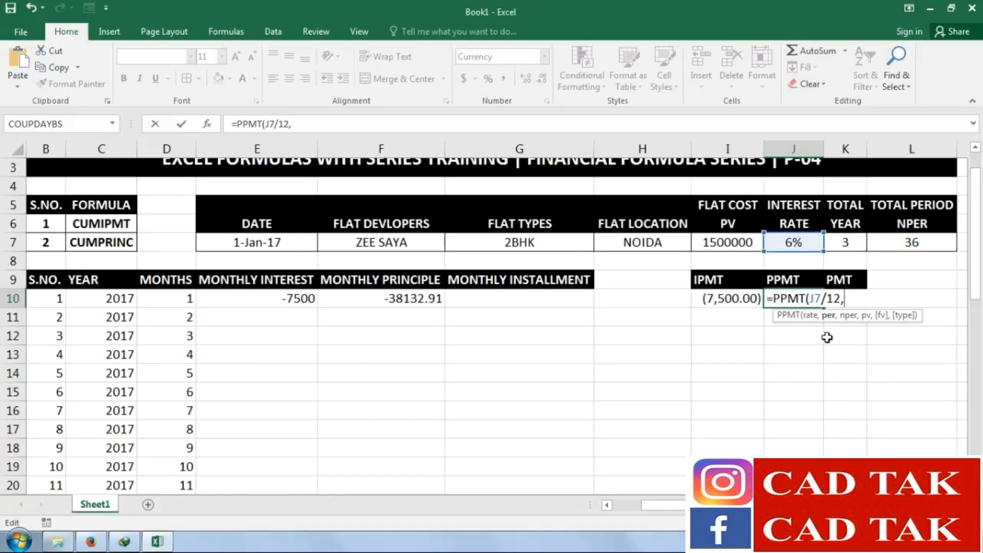
Complete the PPMT formula in J10 with period 1, L7 periods, present value I7, no future value and type 0
type("1,")
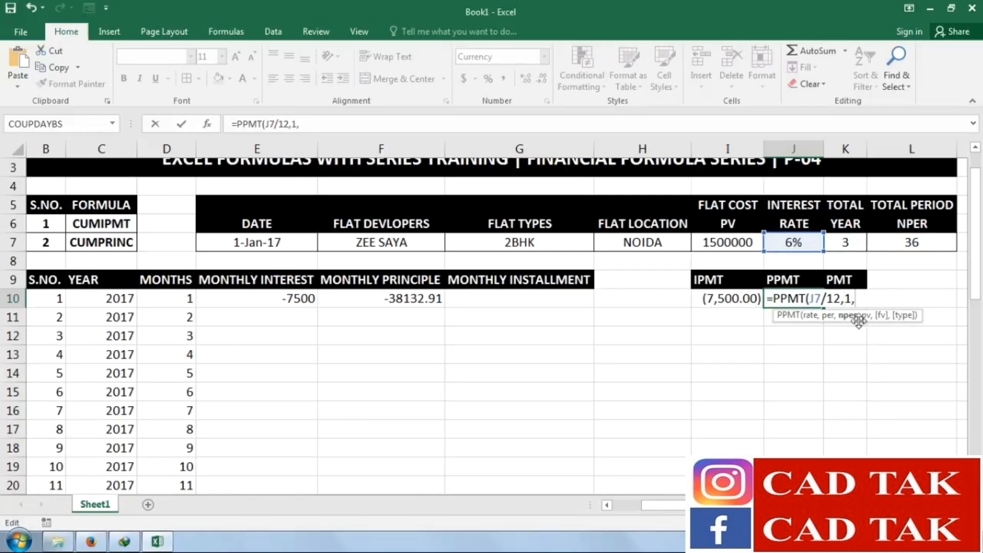
left_click(911, 243)
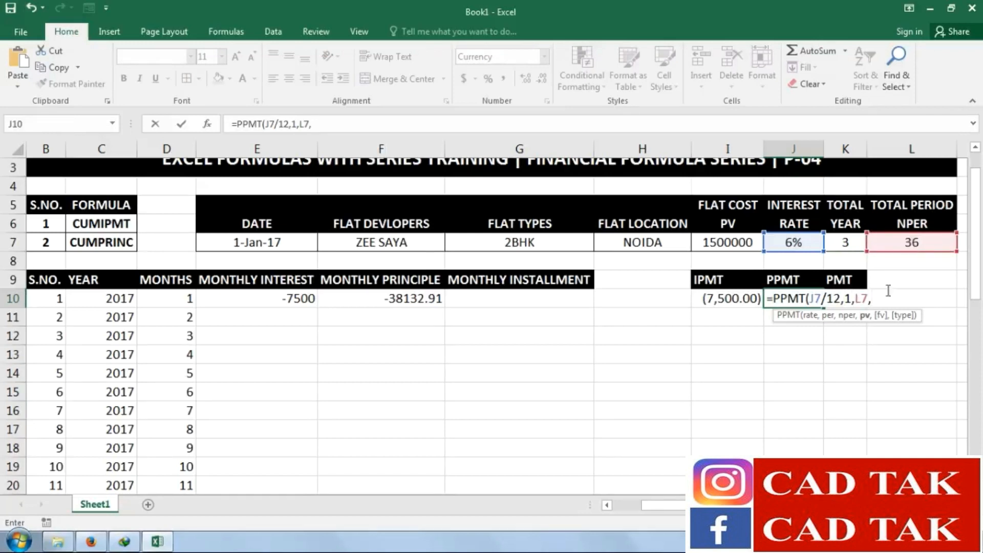
left_click(720, 240)
type(",")
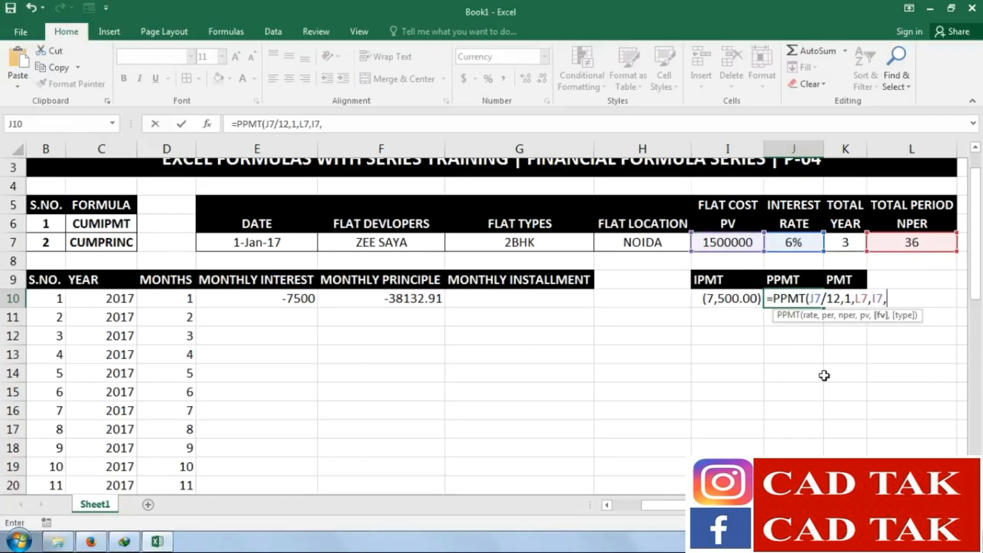
type(",0)")
key("Return")
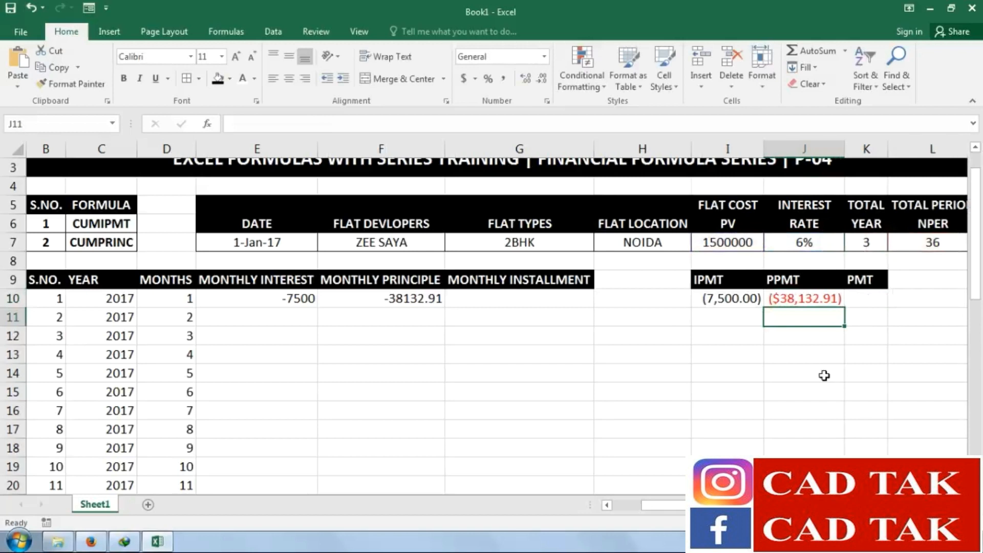
Apply the comma number style to J10 and compare it with the monthly principal in F10
left_click(825, 296)
left_click(503, 78)
left_click(749, 355)
left_click(421, 303)
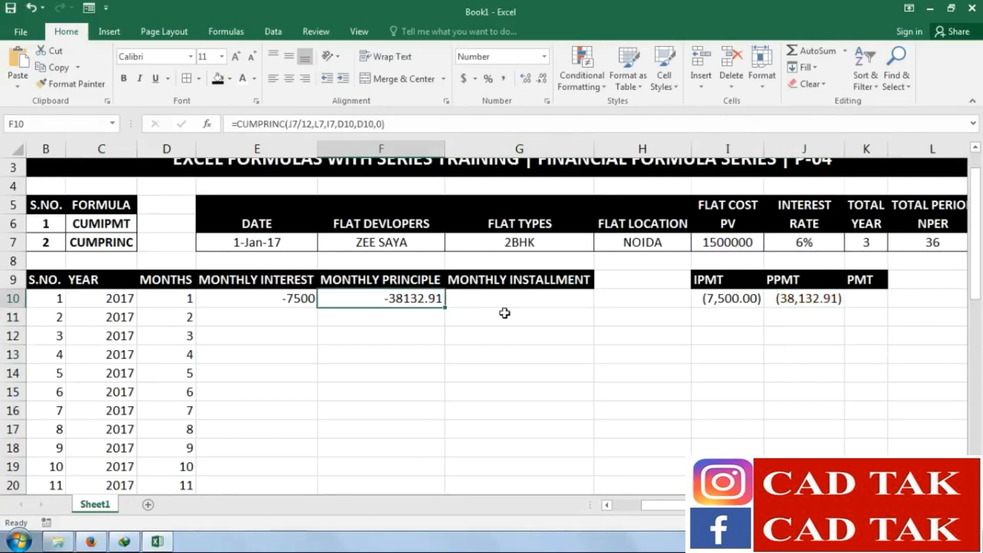
left_click(791, 301)
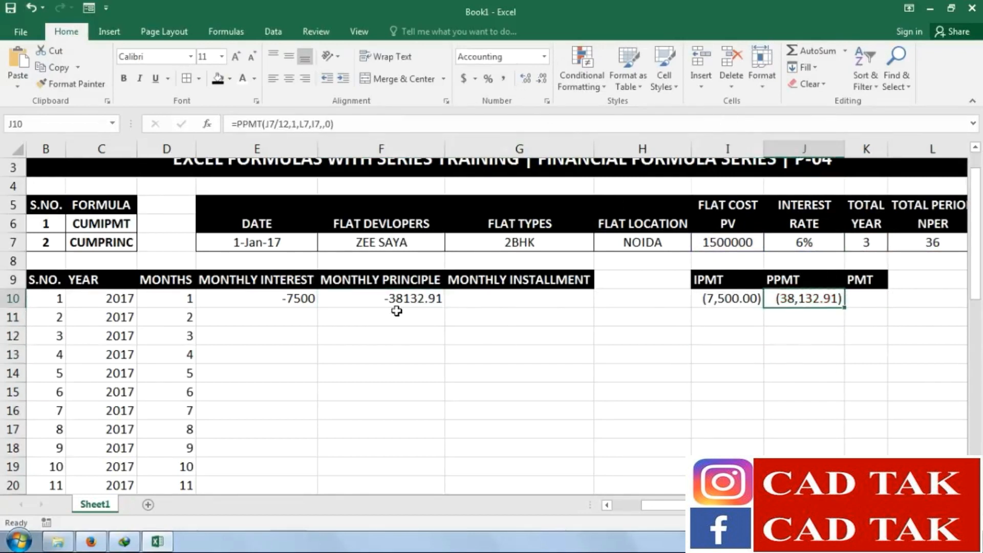
Enter =I10+J10 in K10 under PMT and autofit the width of column K
left_click(885, 298)
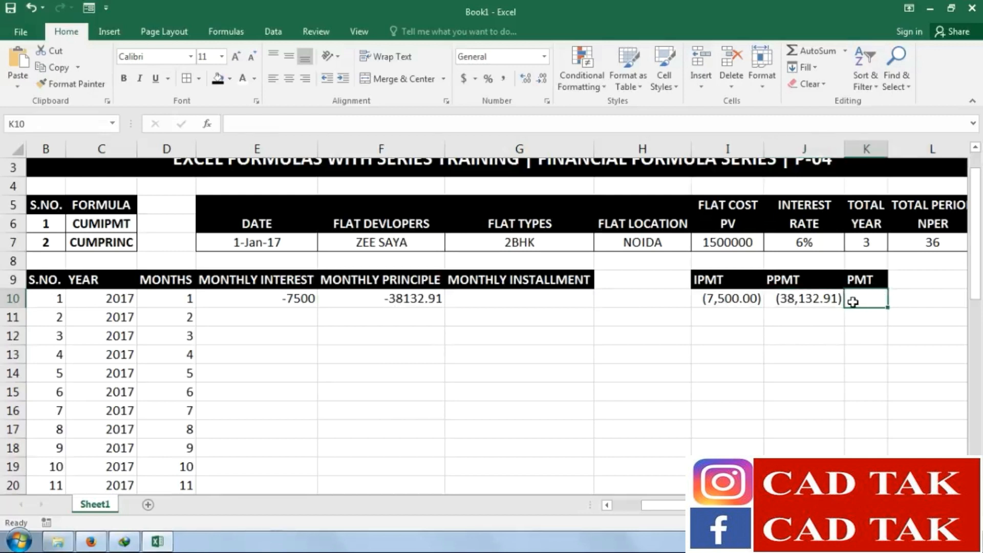
type("=")
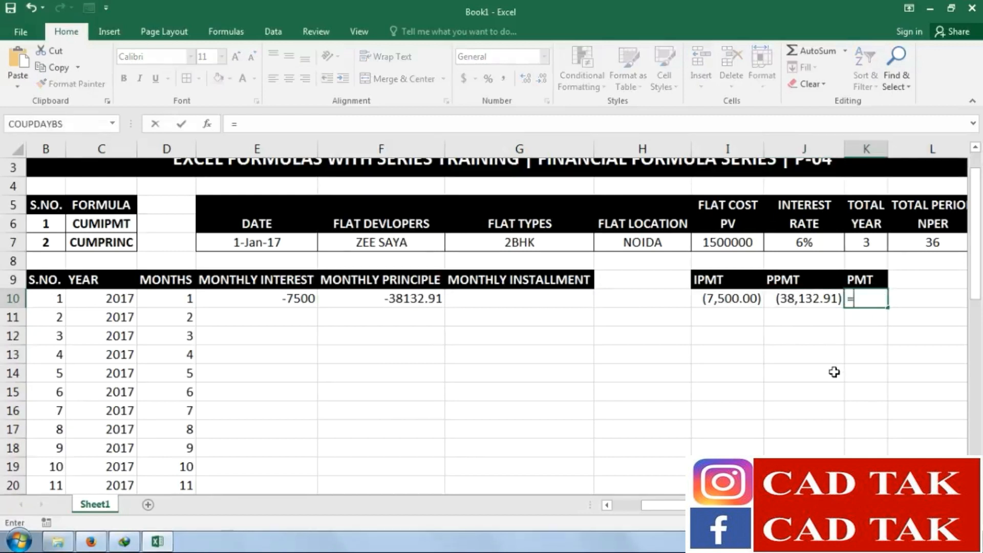
left_click(729, 301)
type("+")
left_click(788, 302)
key("Return")
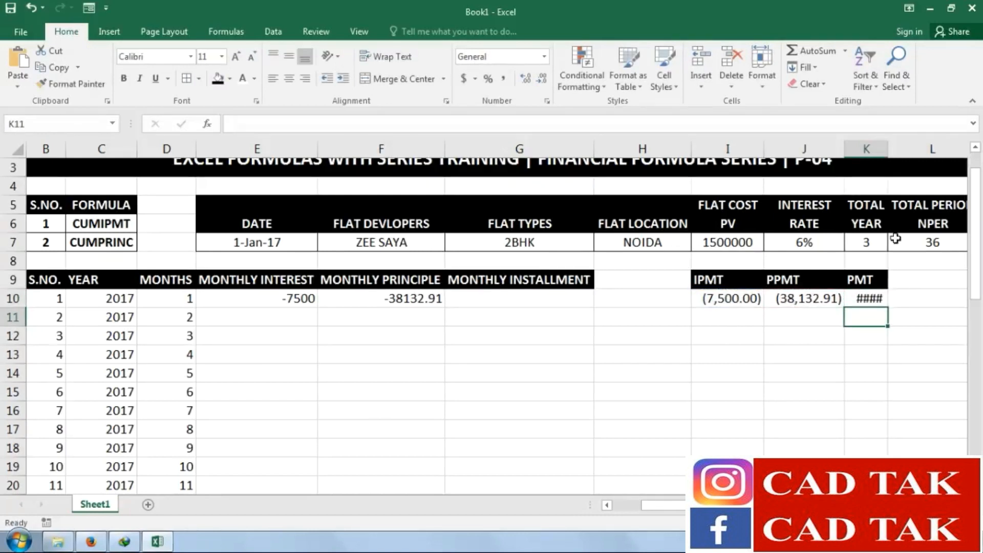
double_click(889, 149)
left_click(888, 299)
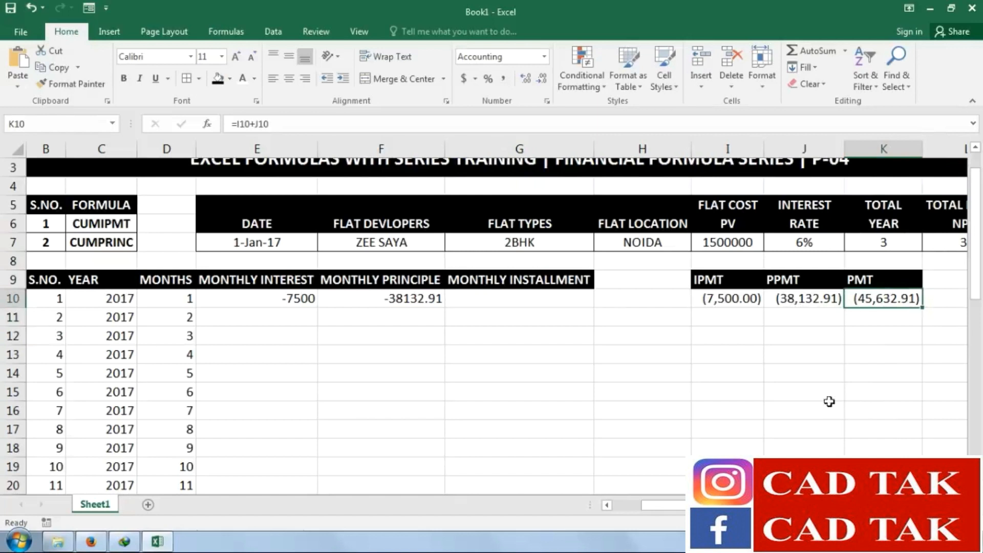
Calculate the monthly installment in G10 as the sum of E10 and F10
left_click(522, 299)
type("=")
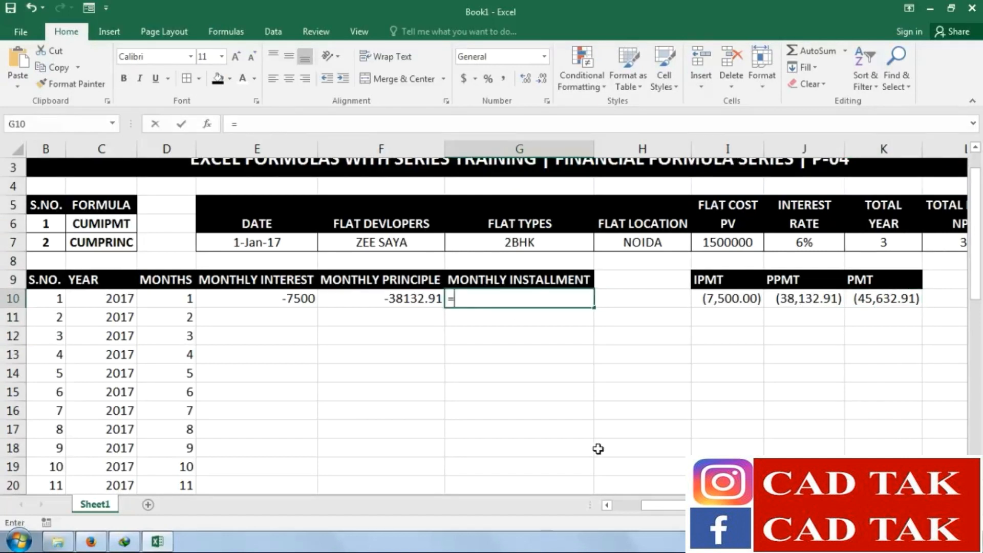
left_click(289, 296)
type("+")
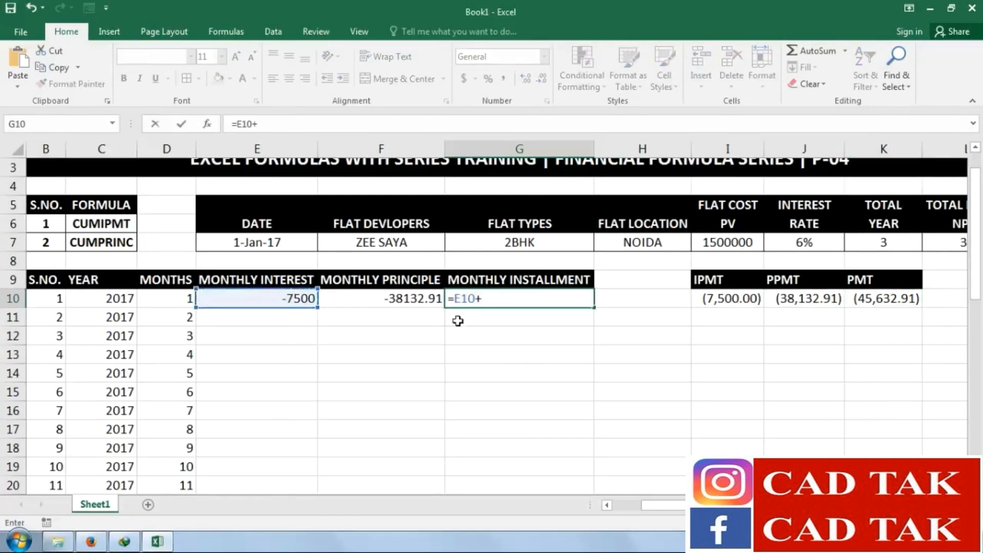
left_click(406, 303)
key("Return")
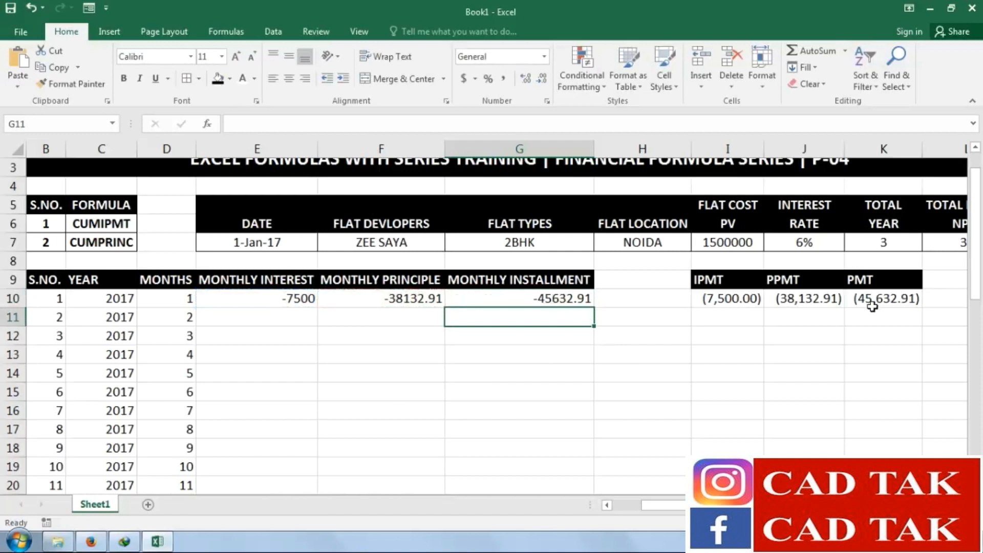
Clear K10 and start a PMT formula there with J7/12 as the monthly rate argument
left_click(906, 298)
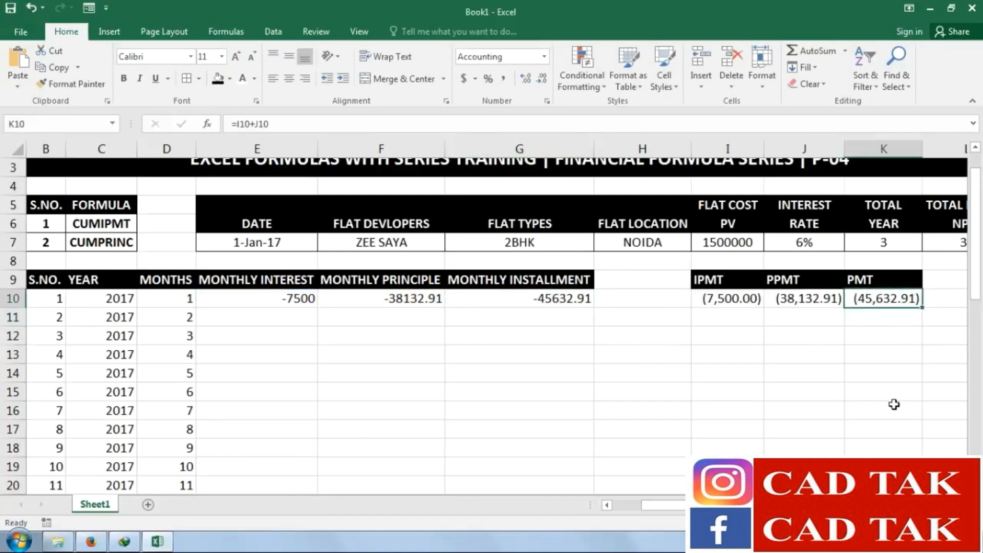
key("Delete")
type("=")
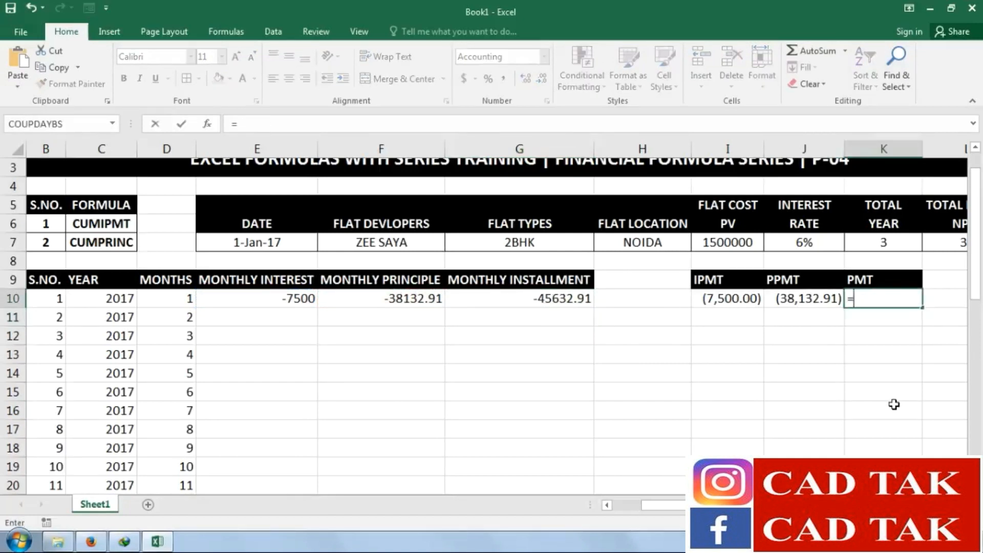
type("PMT")
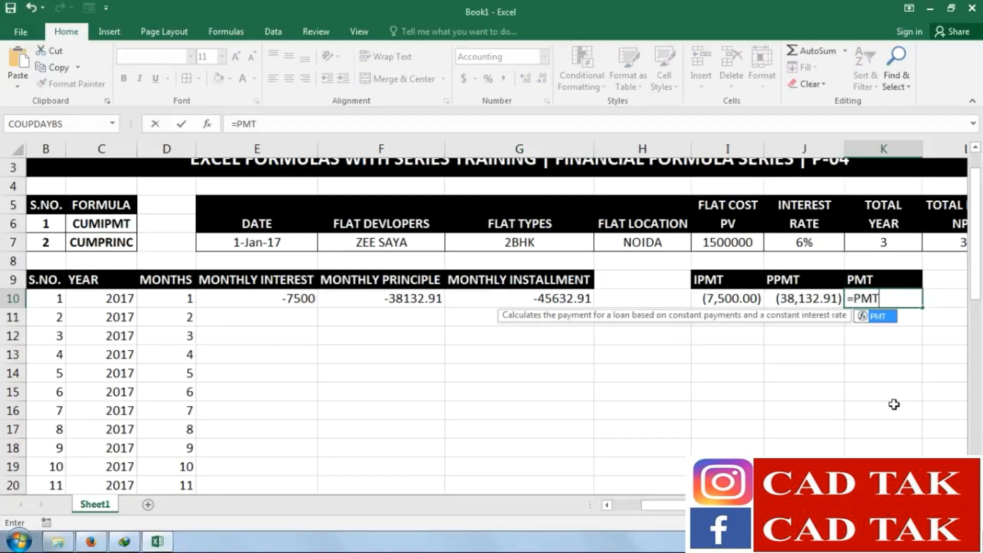
type("(")
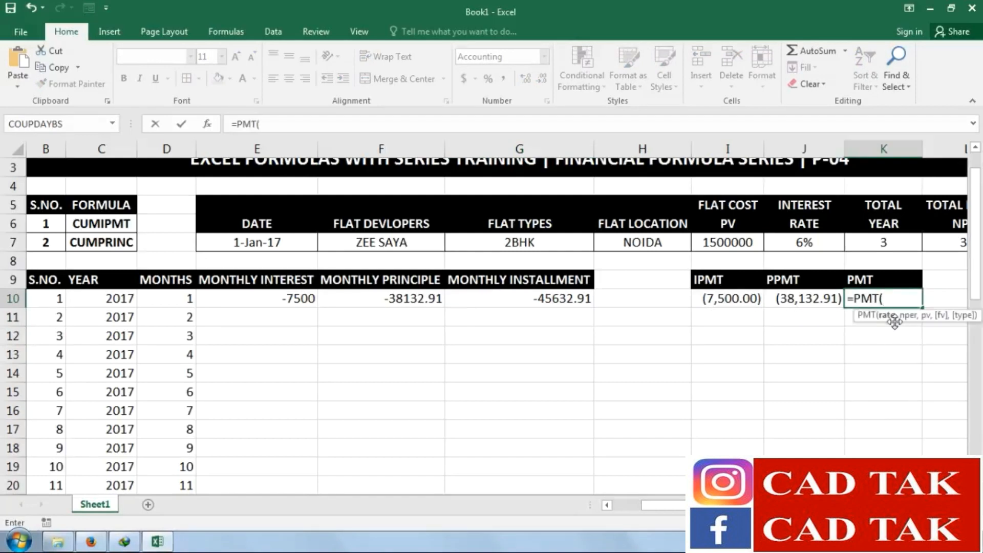
left_click(814, 243)
type("/12,")
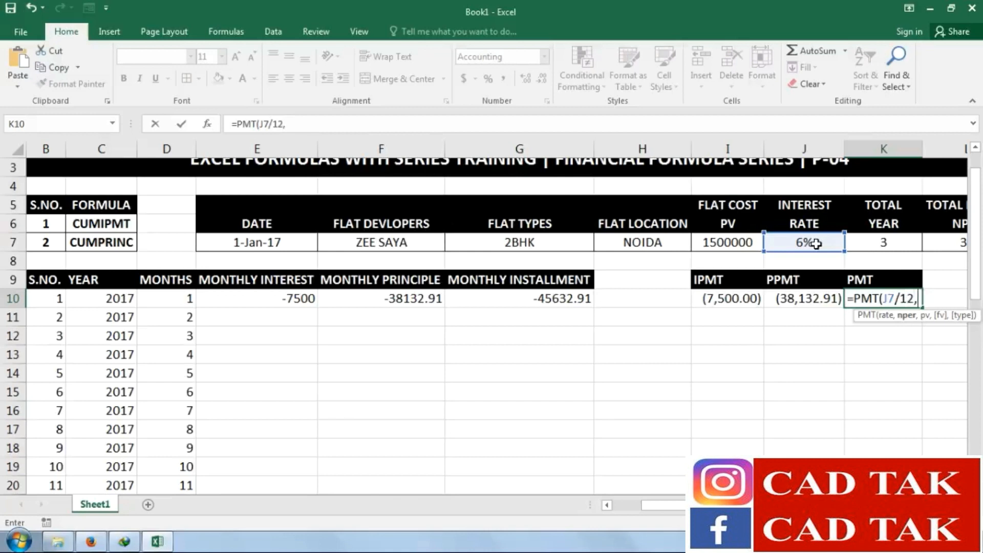
Complete the PMT formula in K10 with L7 periods, present value I7, no future value and type 0
left_click(949, 251)
type(",")
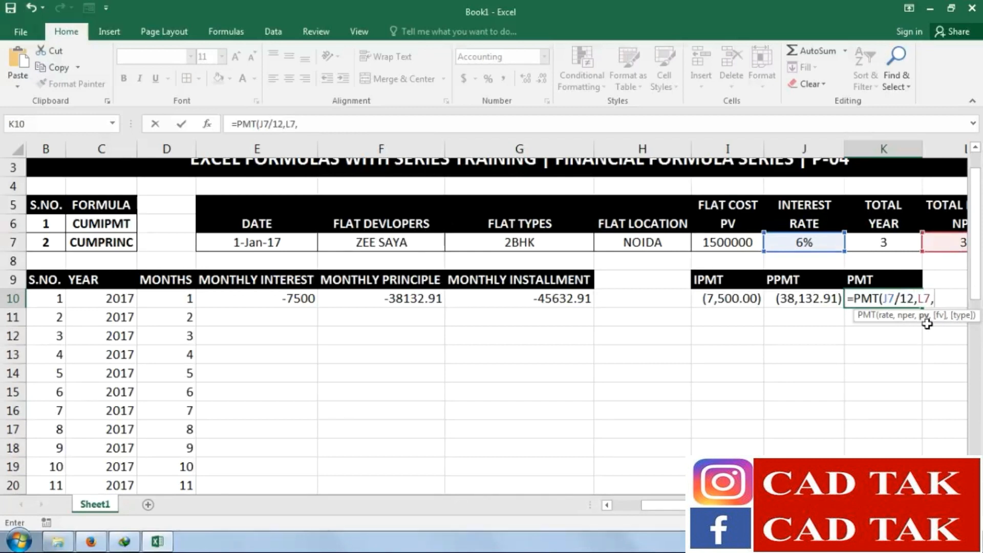
left_click(743, 245)
type(",")
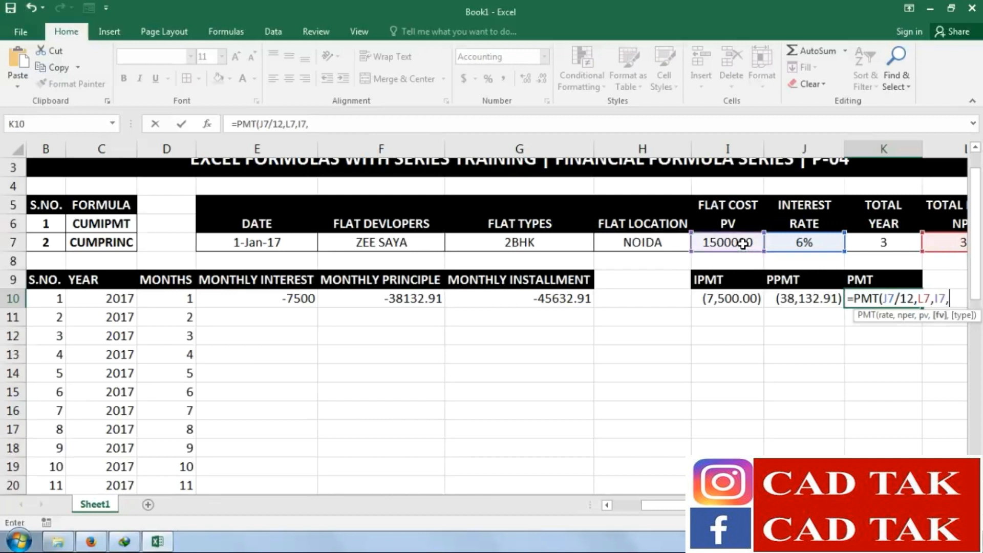
type(",")
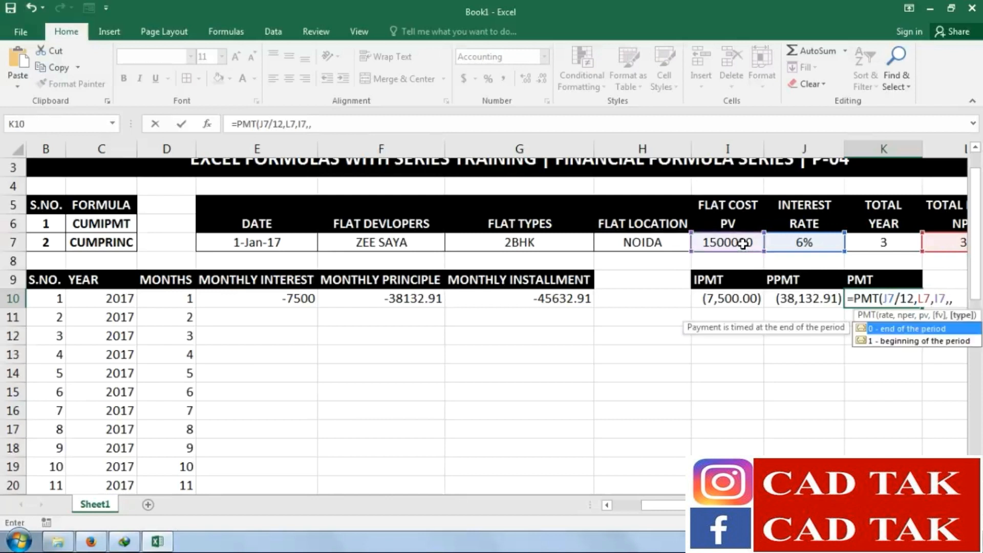
type("0)")
key("Return")
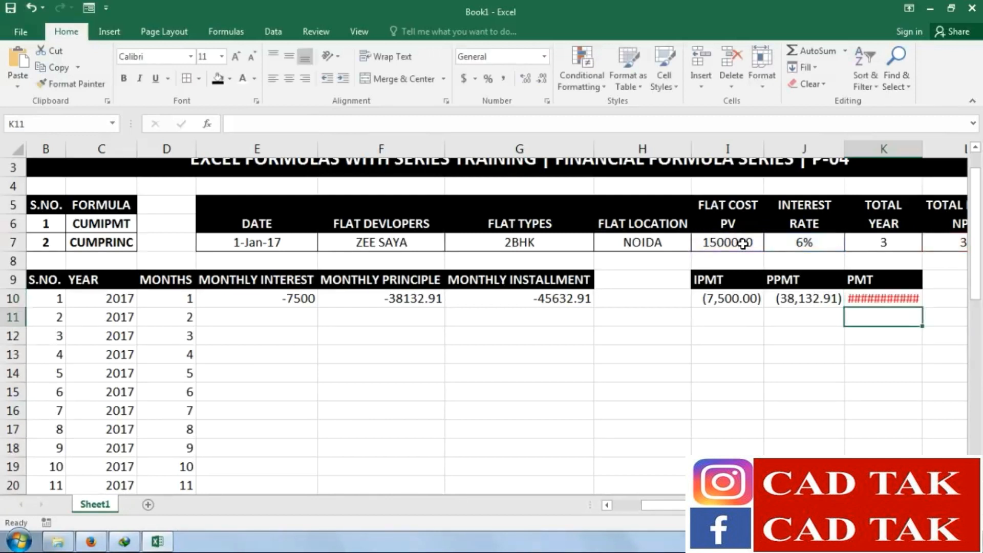
Autofit the width of column K and apply the comma number style to the PMT result in K10
double_click(924, 149)
key("Up")
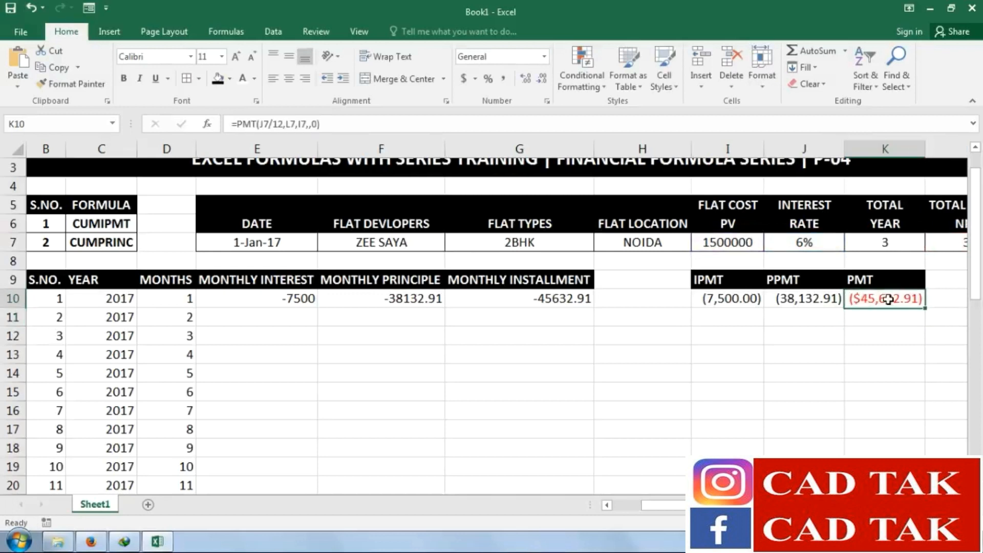
left_click(505, 79)
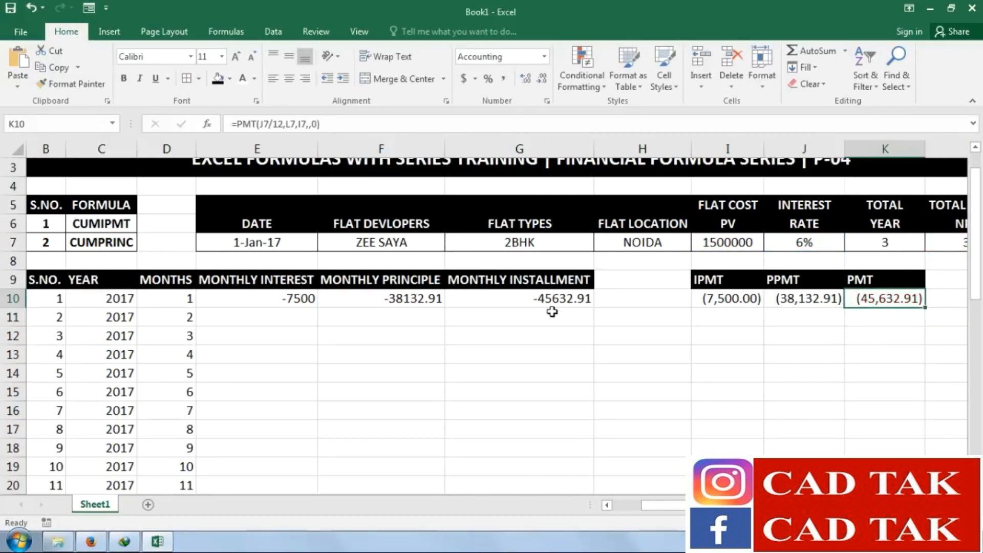
left_click(587, 375)
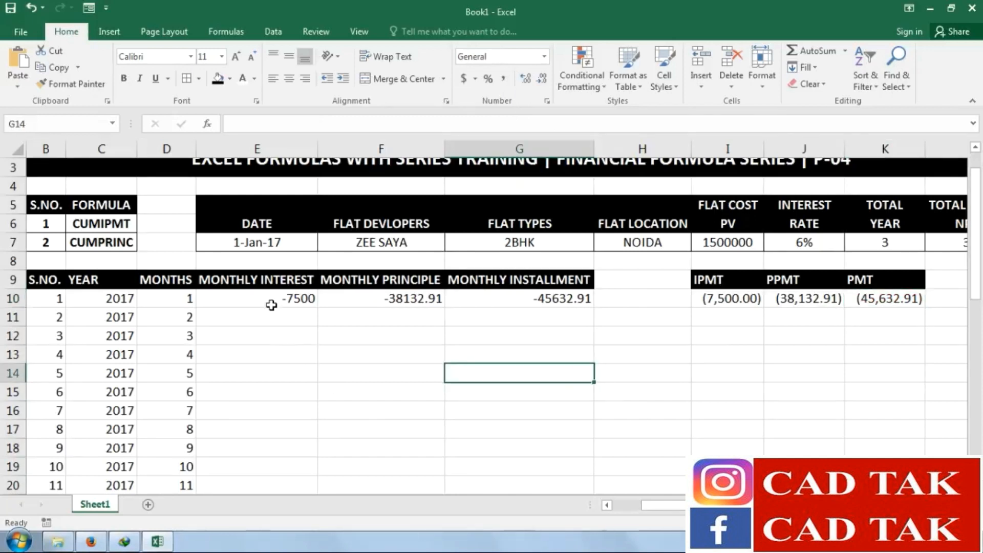
Try to fill the monthly interest and principal formulas in E10 and F10 down to row 19
left_click_drag(266, 298, 267, 315)
left_click(250, 335)
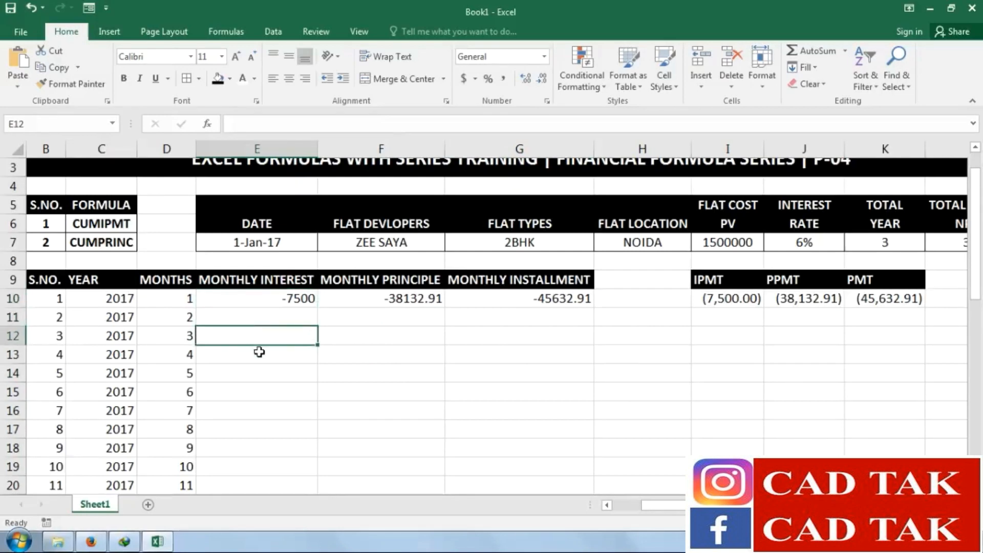
left_click(212, 354)
left_click(298, 300)
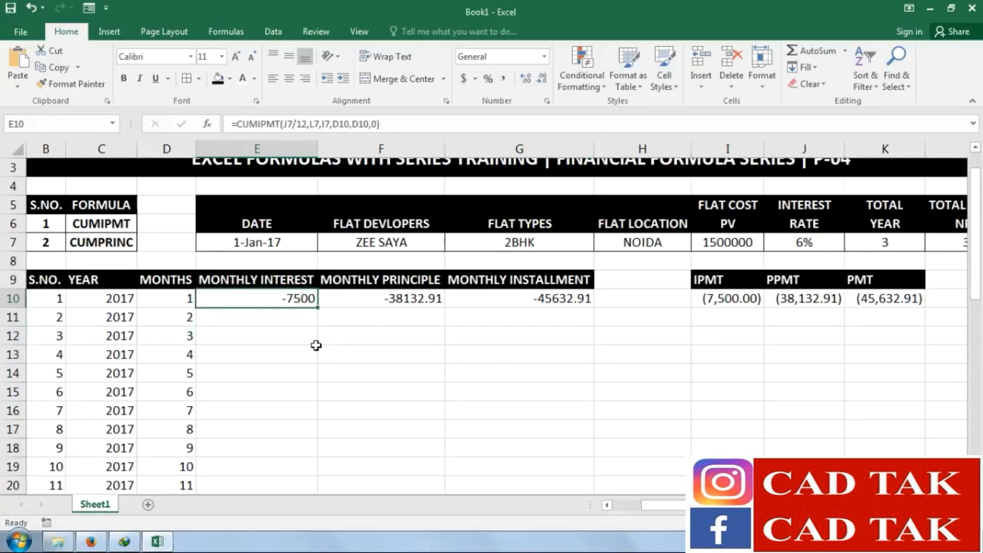
left_click_drag(320, 309, 320, 474)
left_click(401, 299)
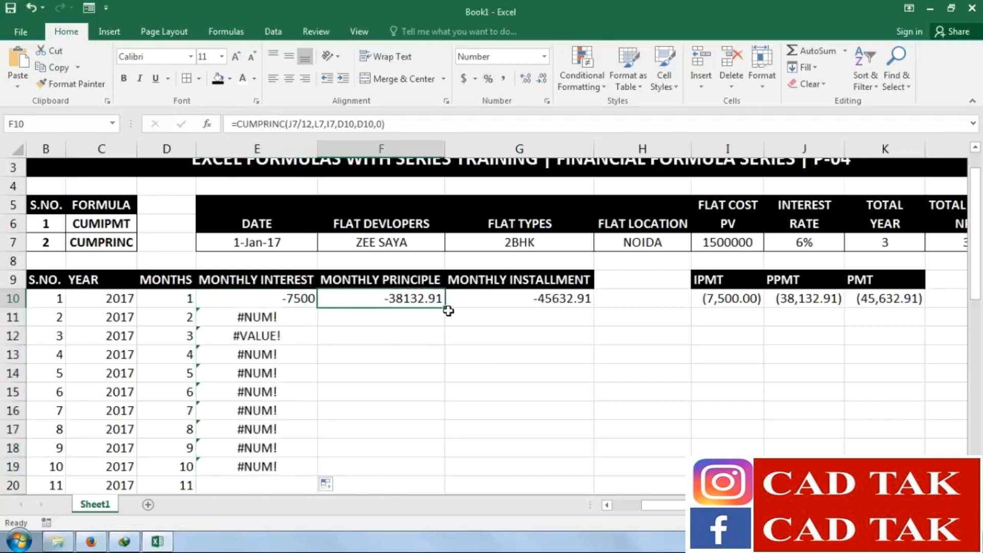
left_click_drag(445, 308, 444, 468)
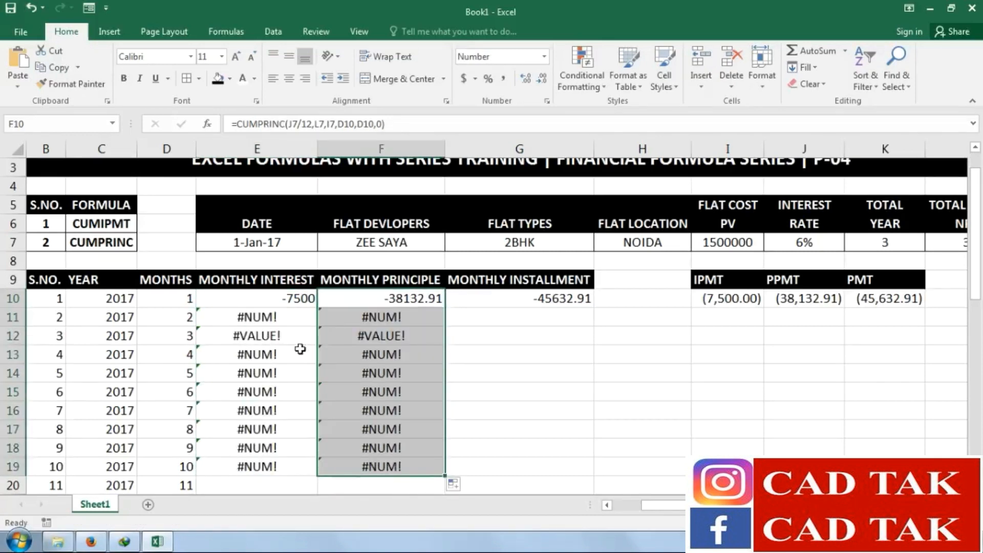
Clear the filled formulas from E11:F19
left_click_drag(277, 318, 404, 463)
key("Delete")
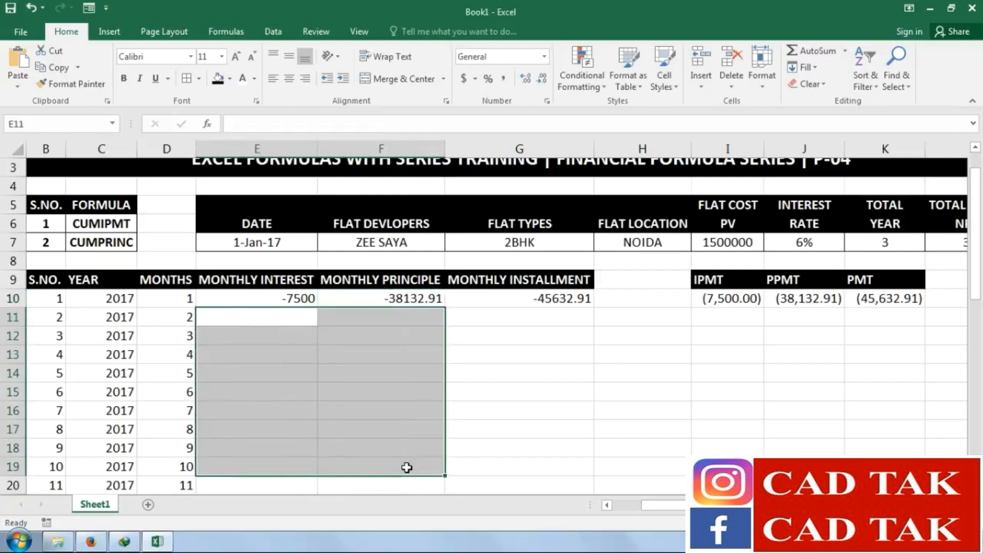
left_click(353, 373)
Start a CUMIPMT formula for month 2 in E11 with J7/12 as the monthly rate argument
left_click(280, 300)
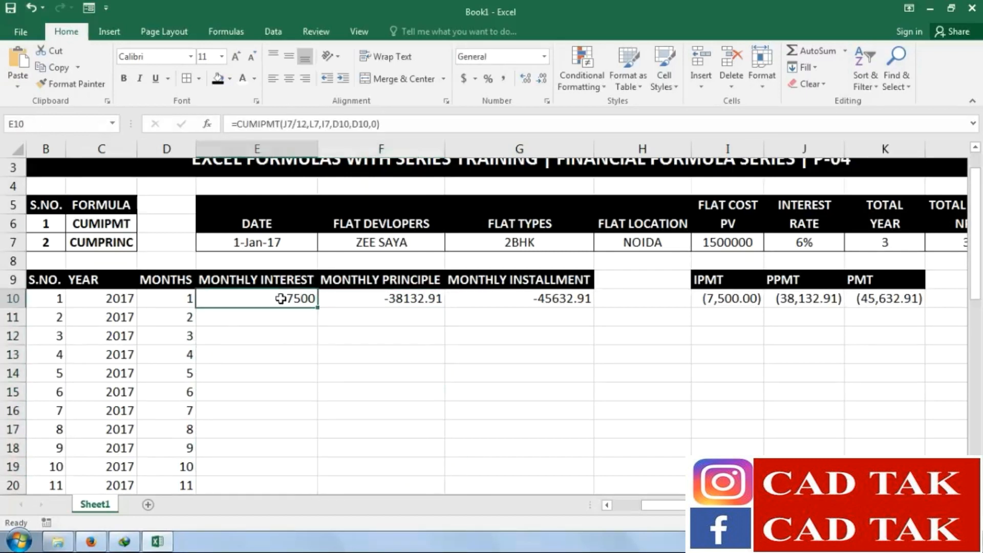
left_click(282, 314)
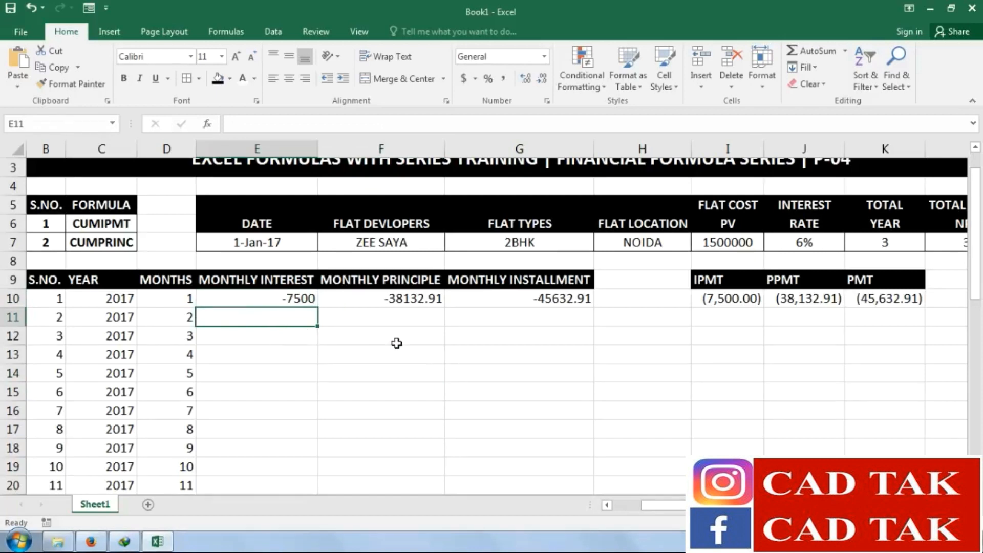
type("=C")
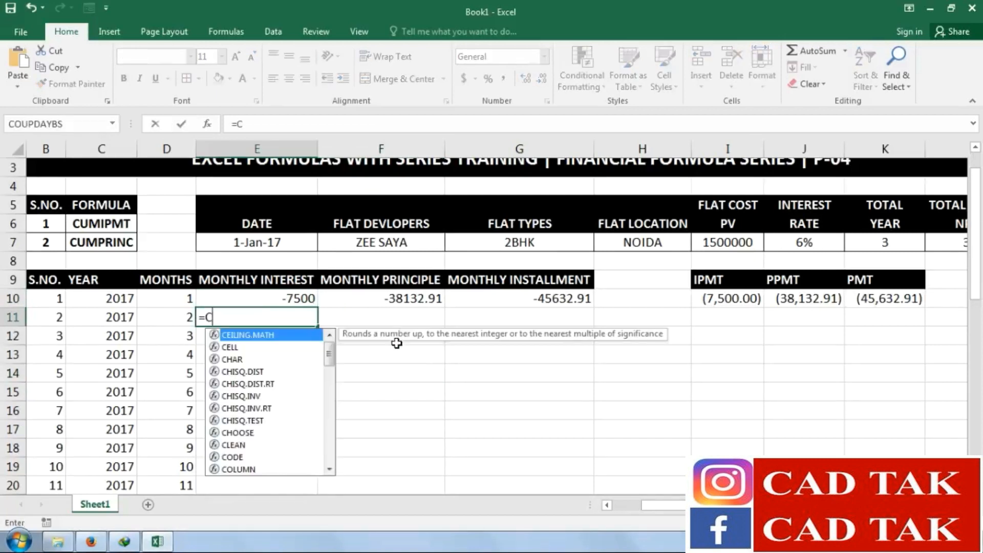
type("UM")
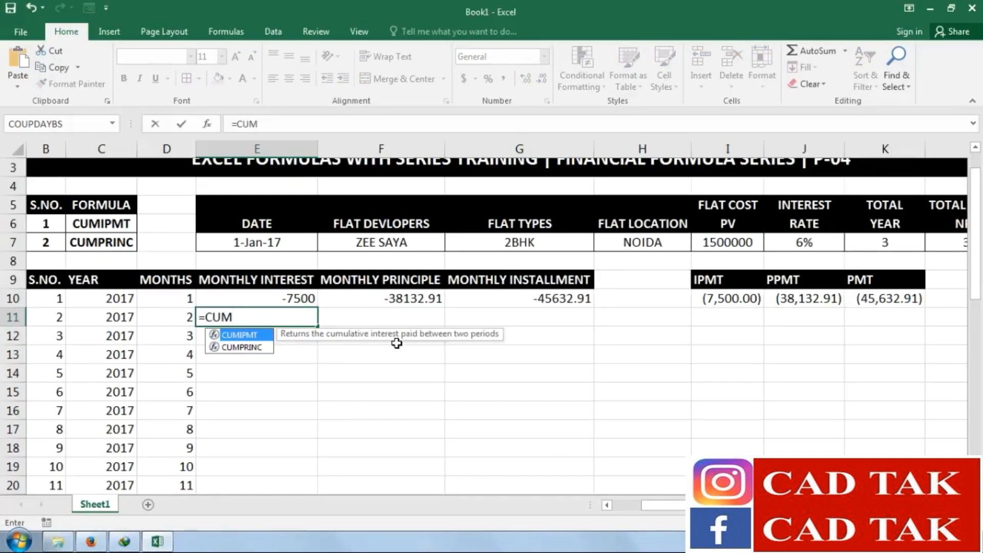
key("Tab")
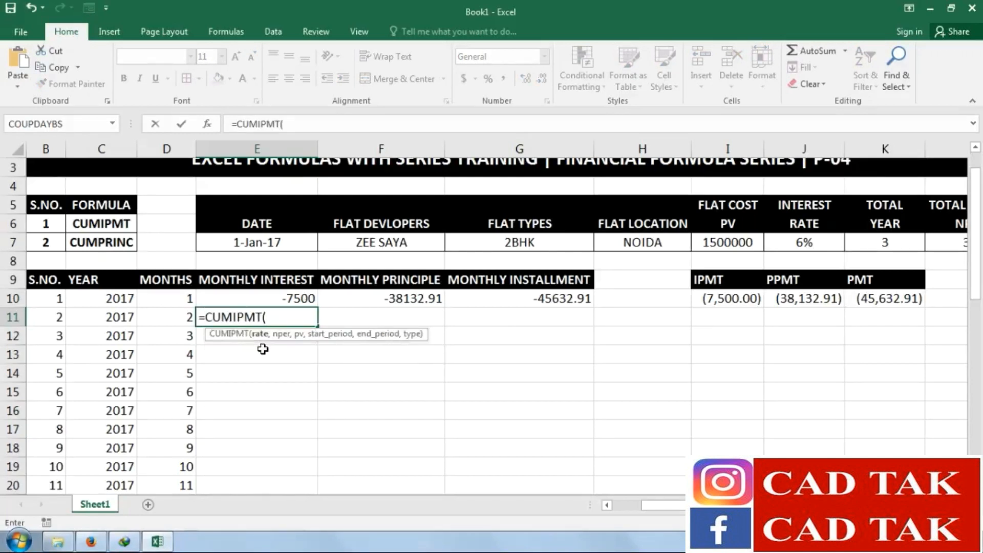
left_click(812, 243)
type("/")
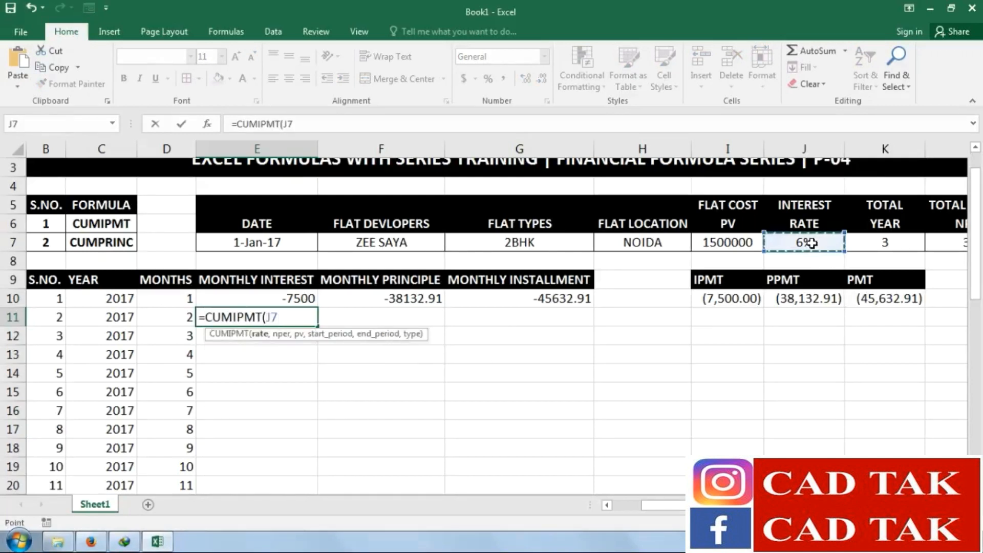
type("12,")
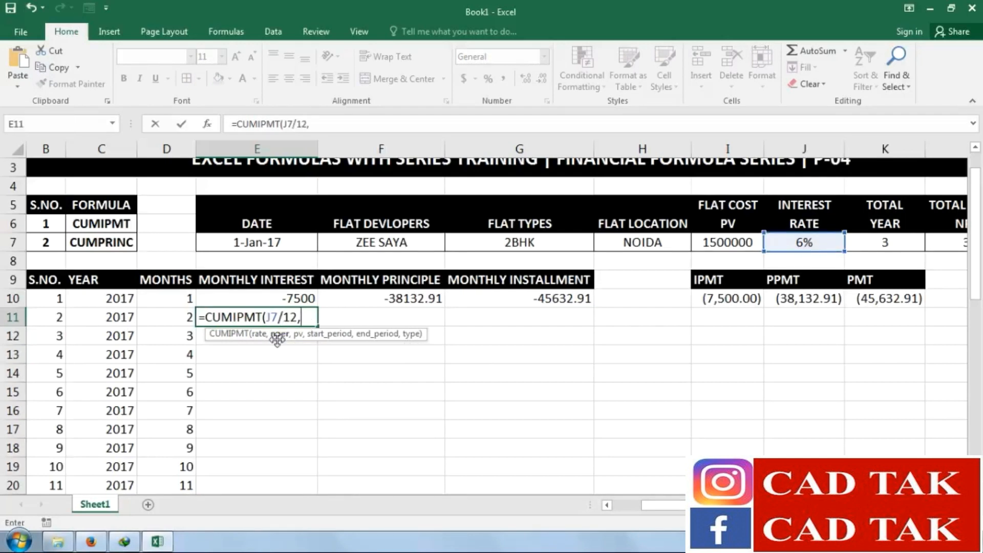
Complete the CUMIPMT formula in E11 with L7 periods, present value I7, D11 as start and end period, and type 0
left_click(942, 243)
type(",")
left_click(737, 245)
type(",")
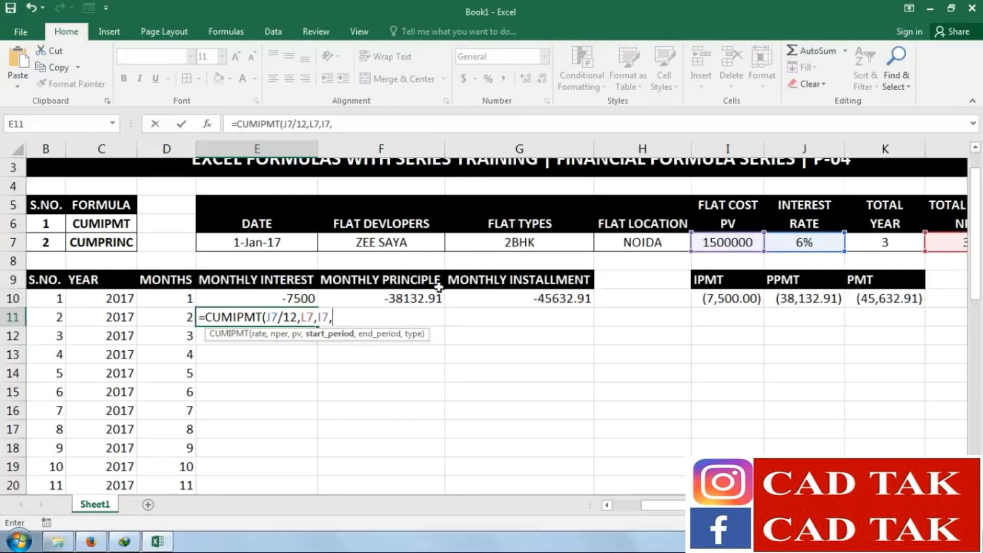
left_click(167, 317)
type(",")
left_click(153, 320)
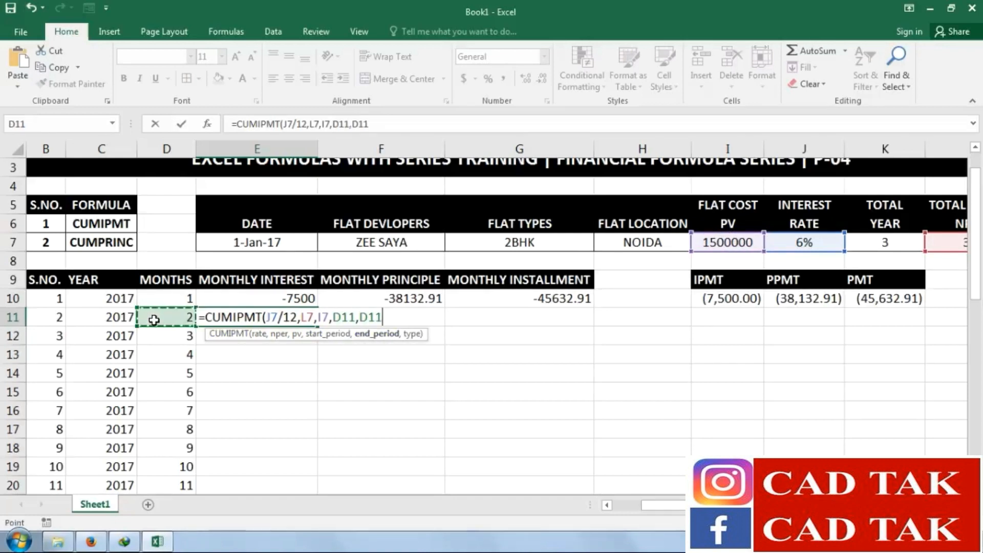
type(",0)")
key("Return")
Reduce the month 2 interest in E11 to two decimal places
left_click(265, 322)
left_click(539, 80)
left_click(539, 80)
left_click(539, 80)
left_click(539, 81)
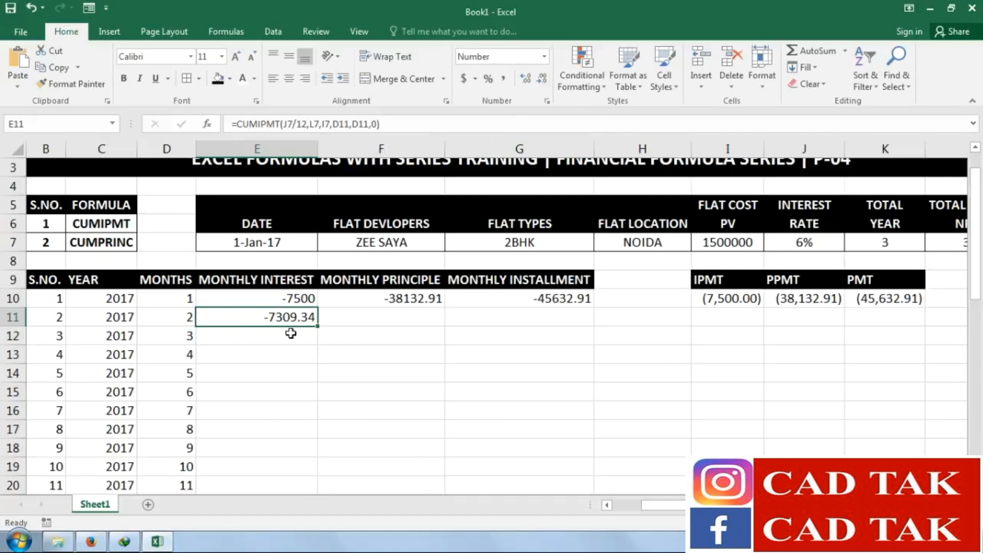
left_click(419, 373)
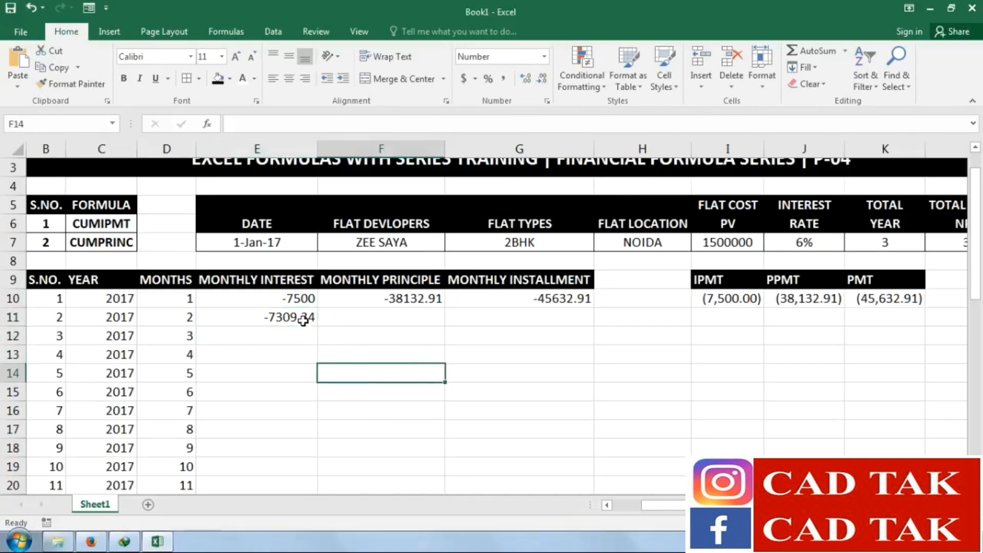
left_click(305, 319)
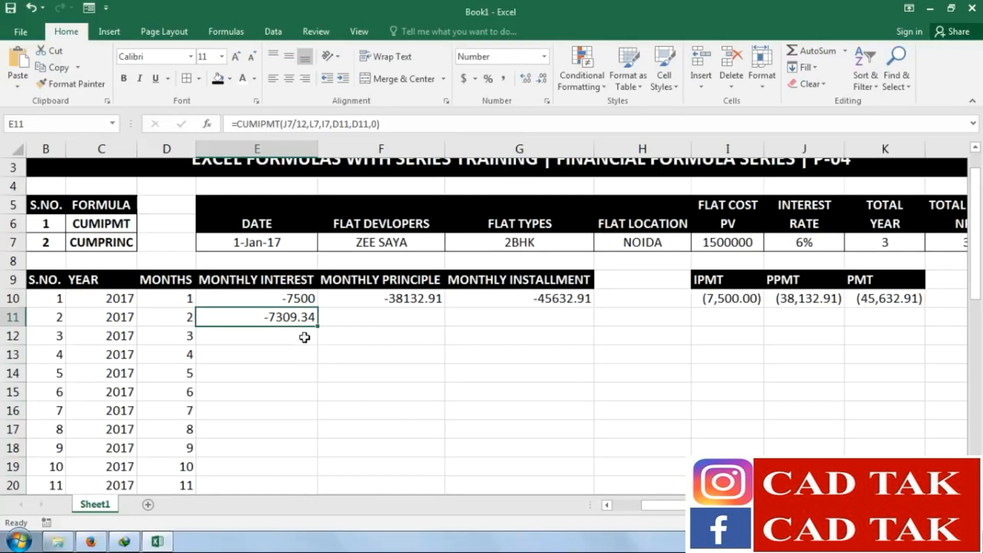
left_click(362, 340)
Make the J7, L7 and I7 references absolute in the CUMIPMT formula in E10
left_click(297, 297)
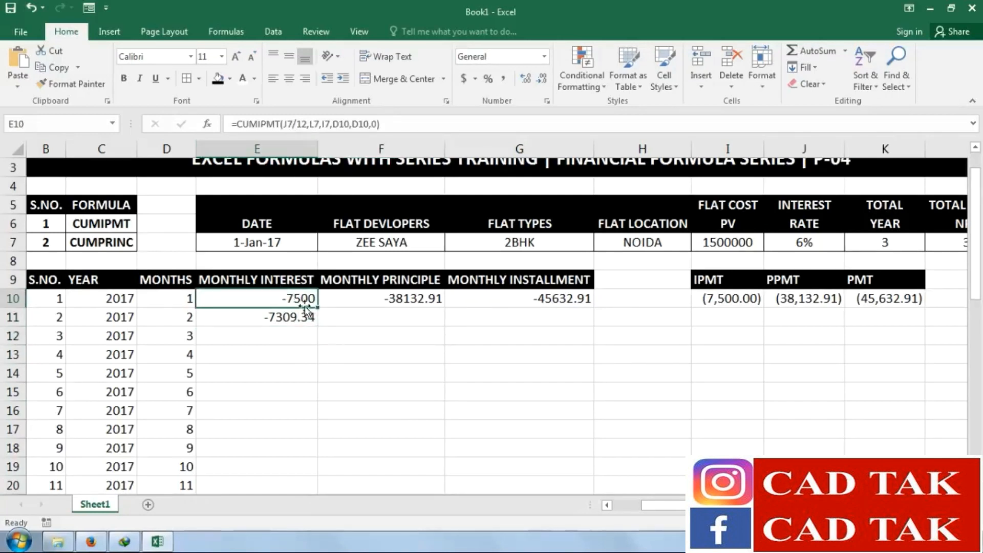
left_click(290, 123)
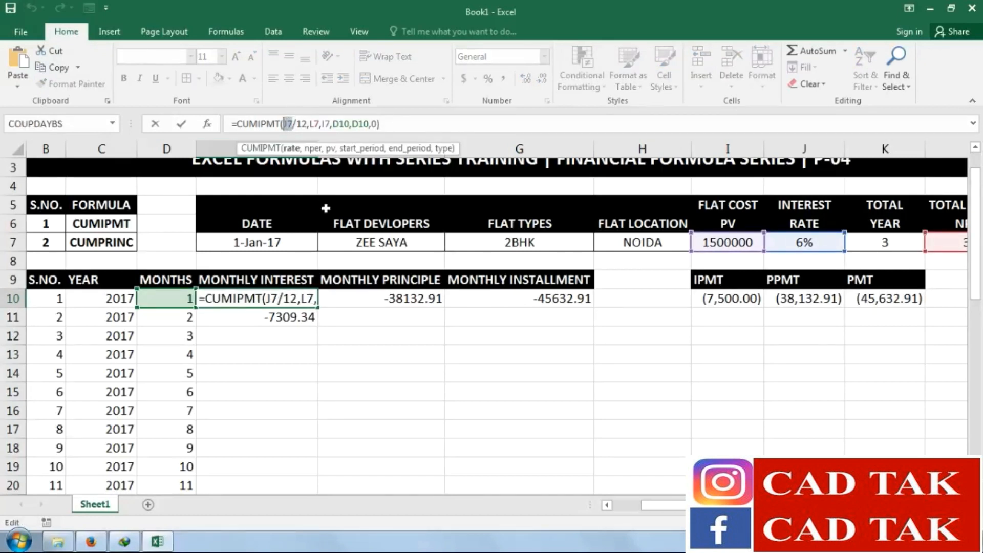
key("F4")
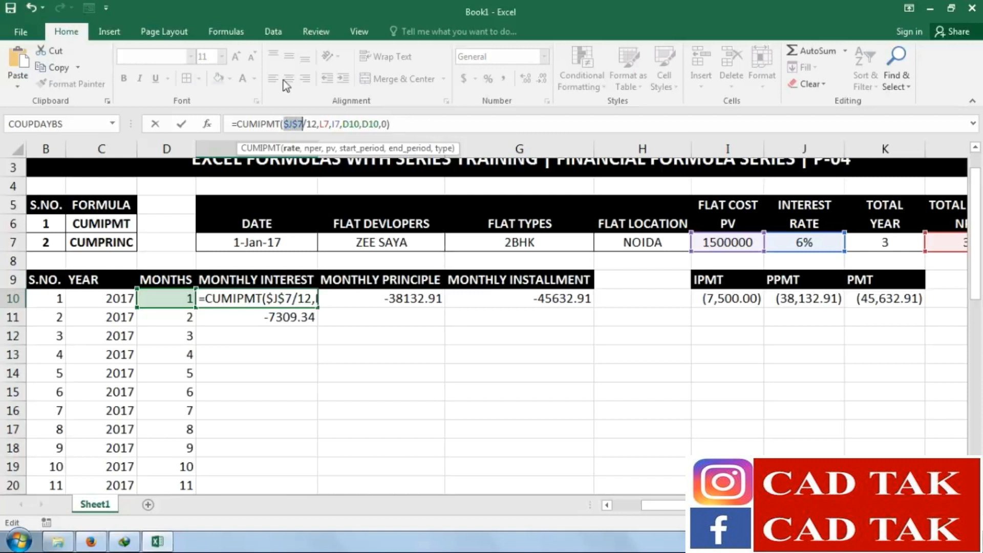
left_click(295, 125)
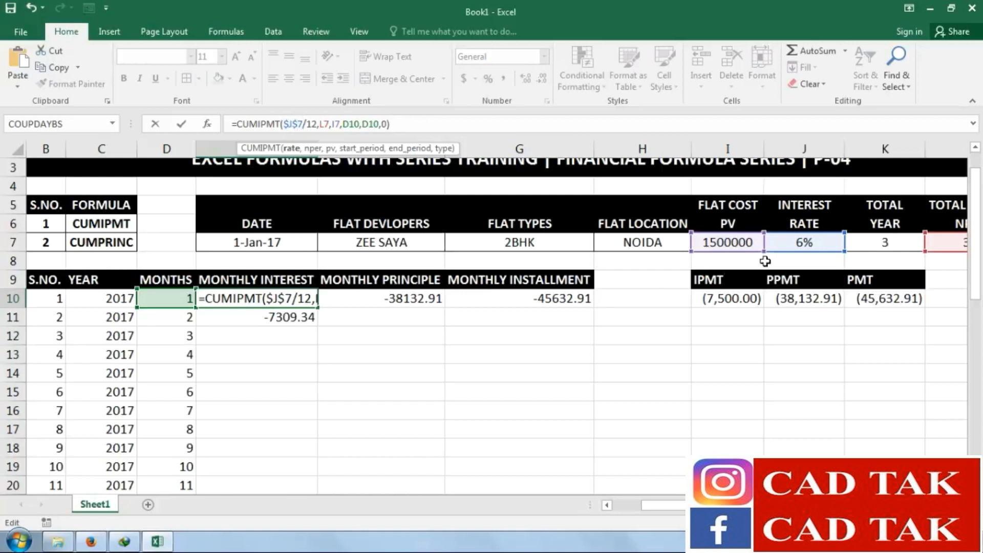
left_click(322, 125)
key("F4")
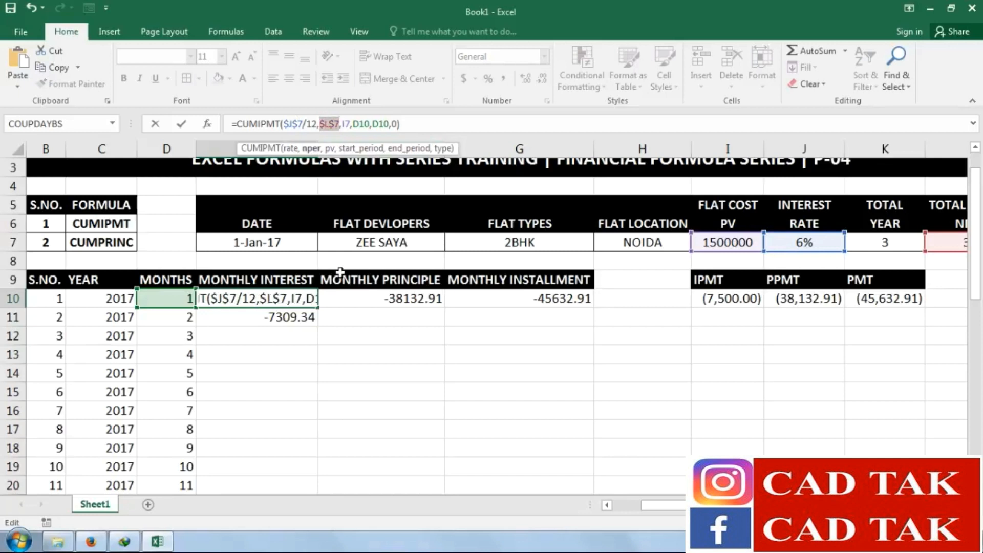
left_click(352, 124)
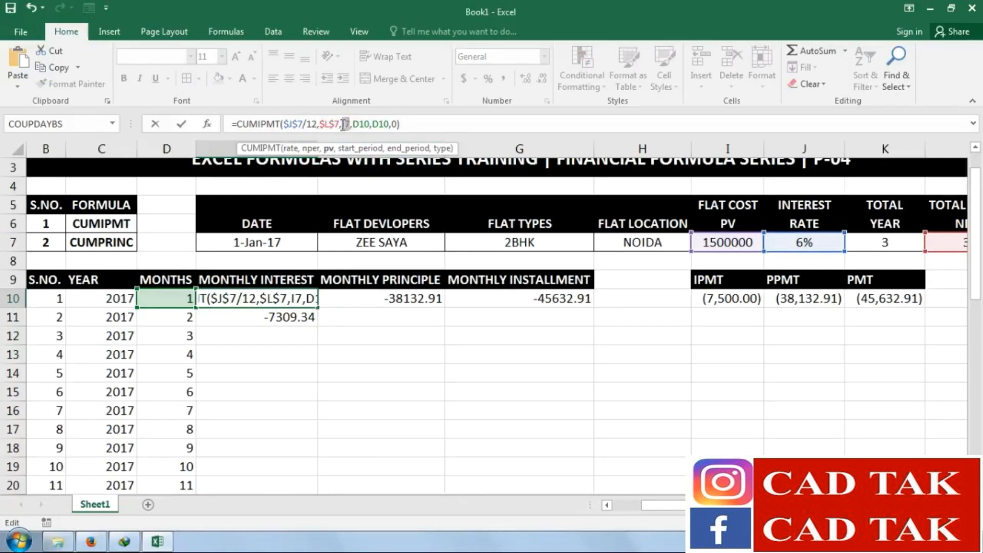
key("F4")
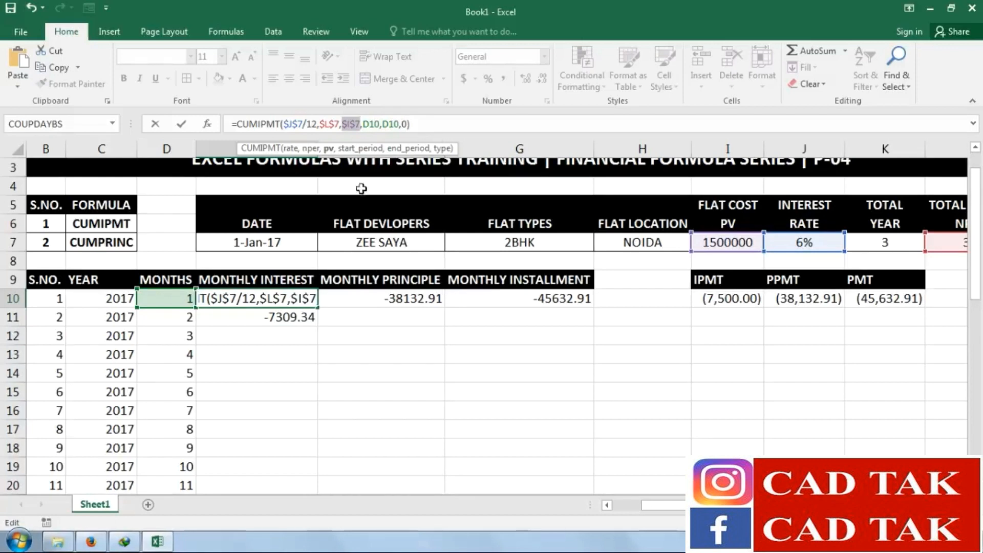
key("End")
key("Return")
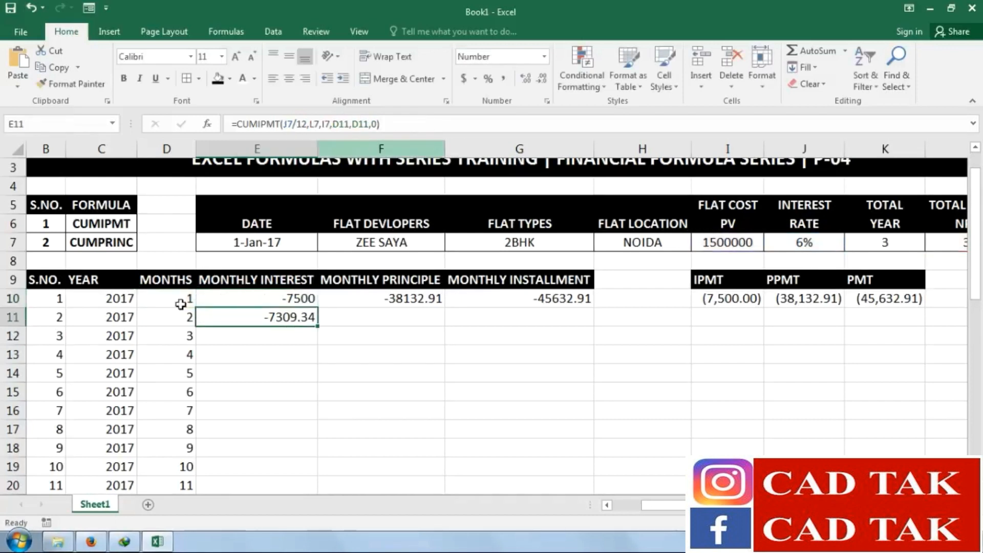
Put a minus sign before CUMIPMT in the E10 formula to make the monthly interest positive
left_click(285, 296)
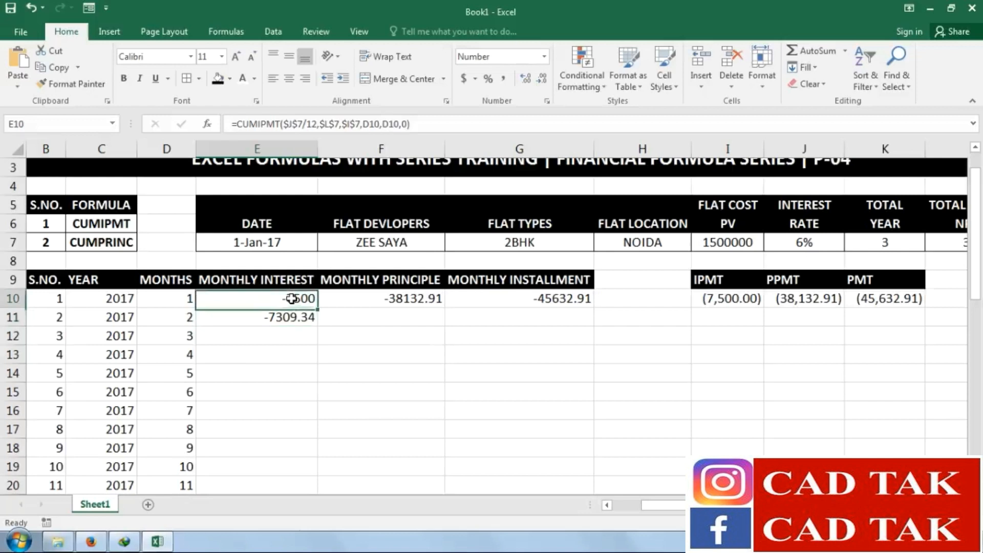
left_click(237, 125)
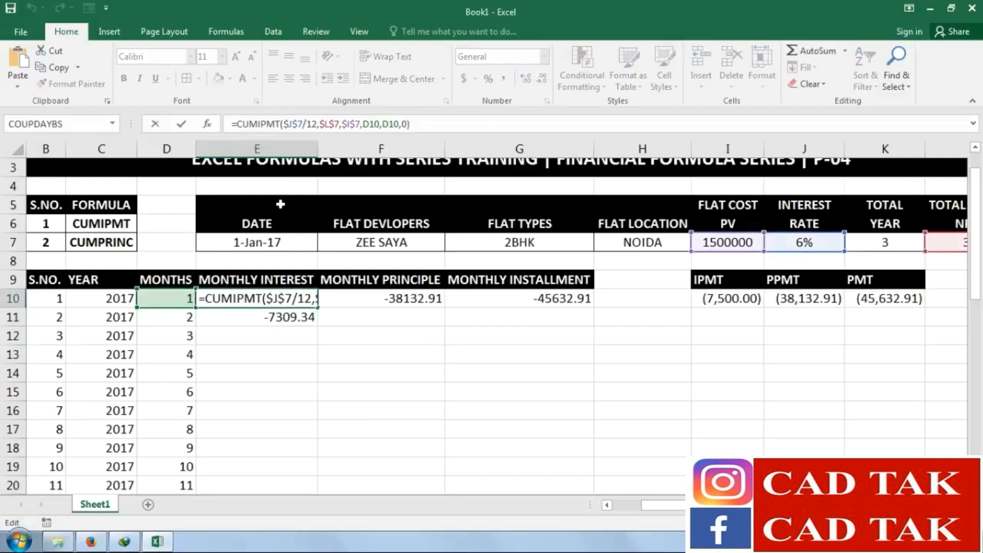
type("-")
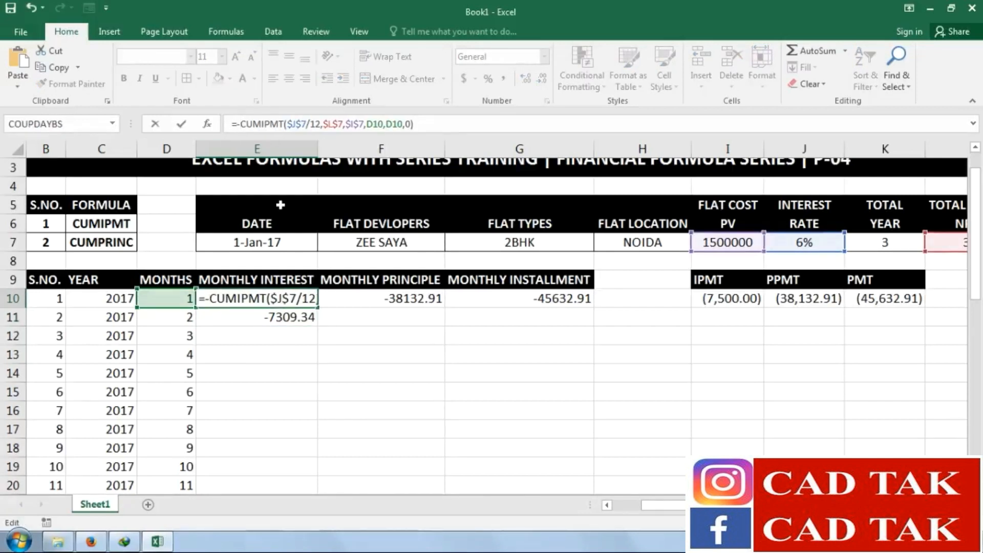
key("Return")
Fill the E10 interest formula down to E45 for all 36 months and reduce the column to two decimal places
left_click(255, 300)
left_click_drag(320, 309, 311, 406)
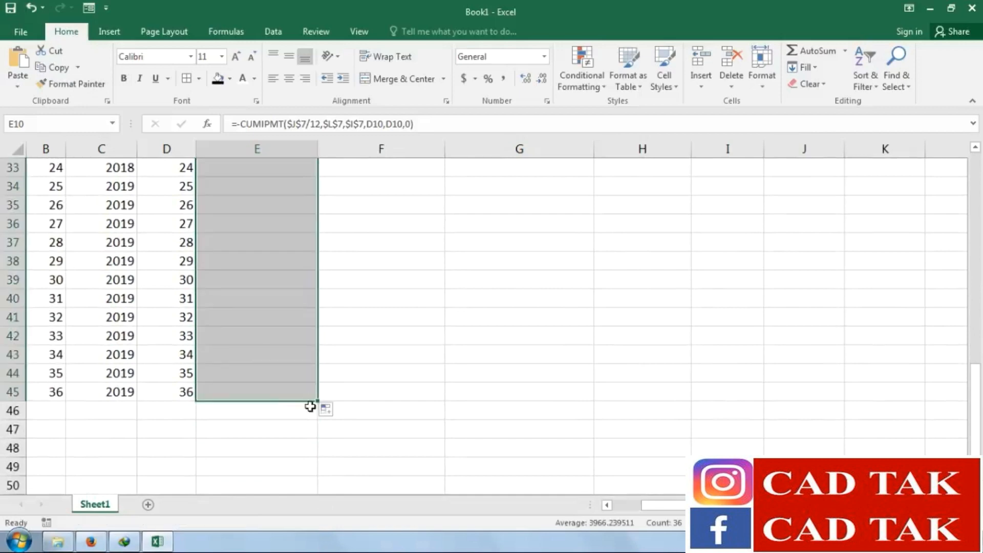
scroll(297, 307, "up", 11)
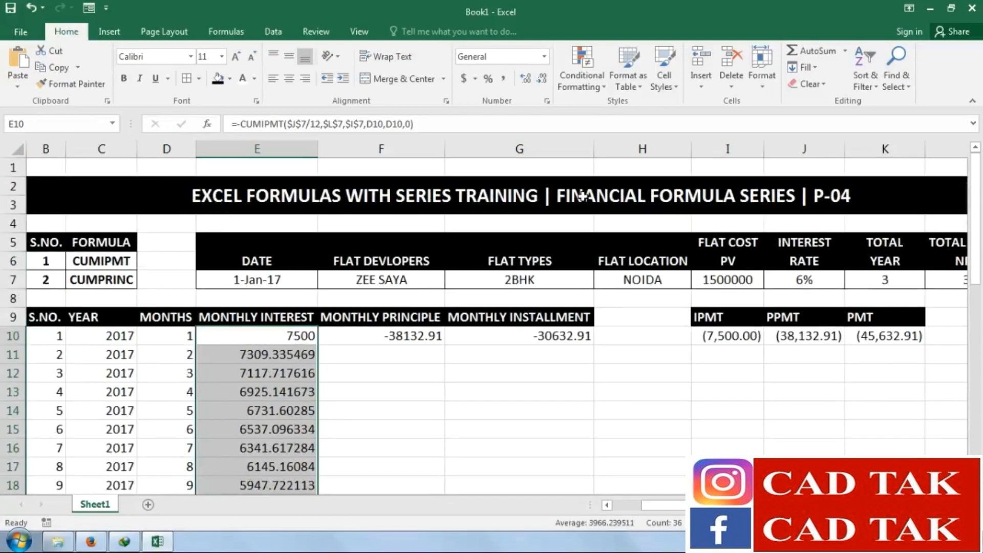
left_click(543, 79)
left_click(543, 80)
left_click(543, 80)
left_click(542, 79)
left_click(365, 403)
Review the monthly interest amounts in column E from month 1 to month 36
left_click_drag(296, 336, 292, 466)
scroll(297, 425, "down", 4)
scroll(292, 446, "down", 8)
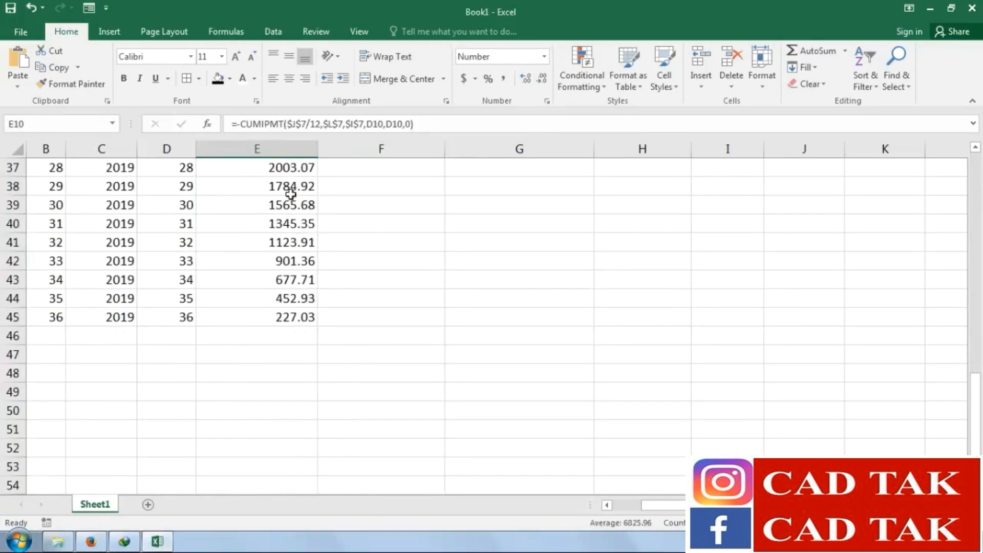
scroll(256, 307, "up", 2)
left_click(227, 428)
left_click(248, 392)
left_click_drag(250, 333, 252, 318)
left_click(253, 299)
left_click(255, 261)
left_click(258, 243)
scroll(274, 284, "up", 3)
left_click(285, 241)
left_click(274, 205)
scroll(274, 278, "up", 7)
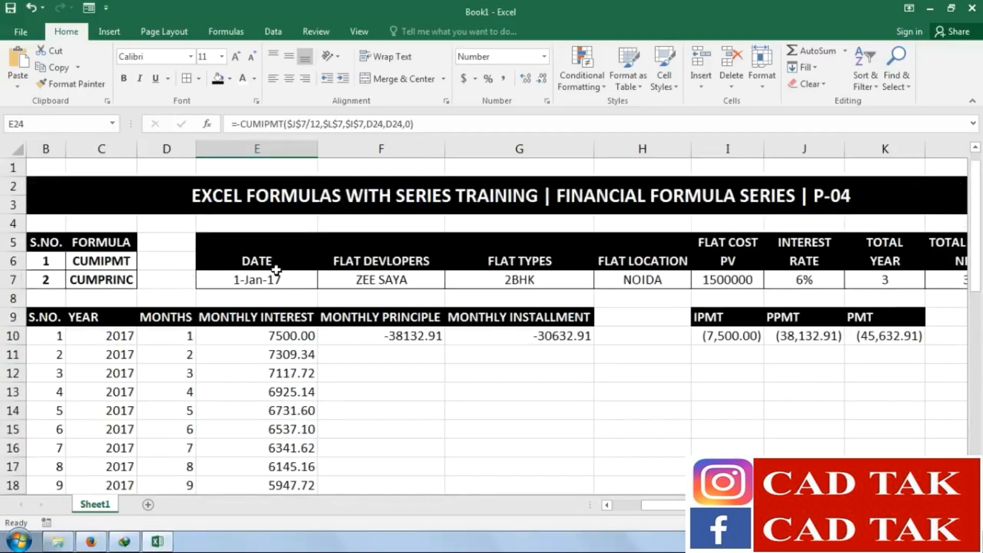
left_click(273, 264)
left_click(289, 338)
left_click(281, 358)
left_click(284, 377)
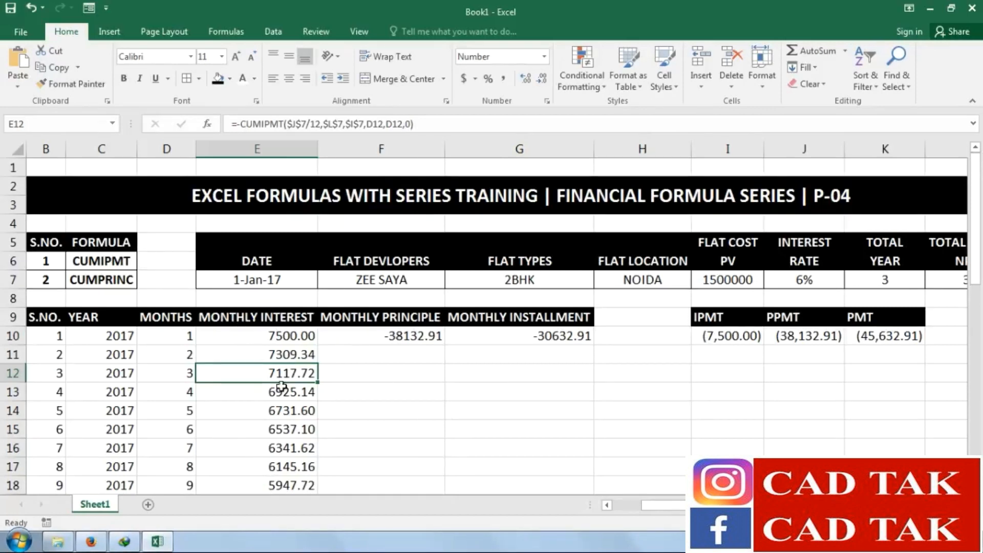
Make the J7, L7 and I7 references absolute in the CUMPRINC formula in F10
left_click(404, 354)
left_click(423, 334)
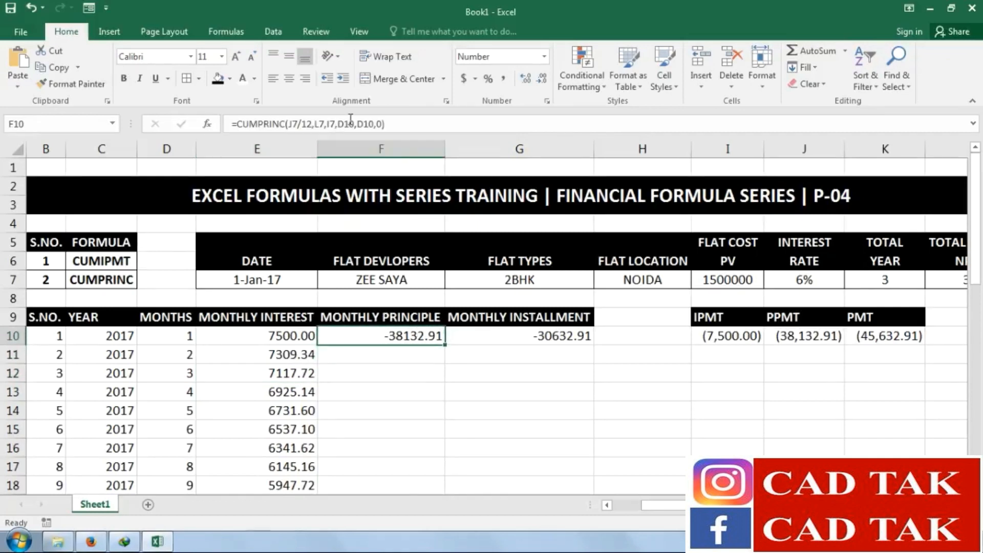
left_click(302, 124)
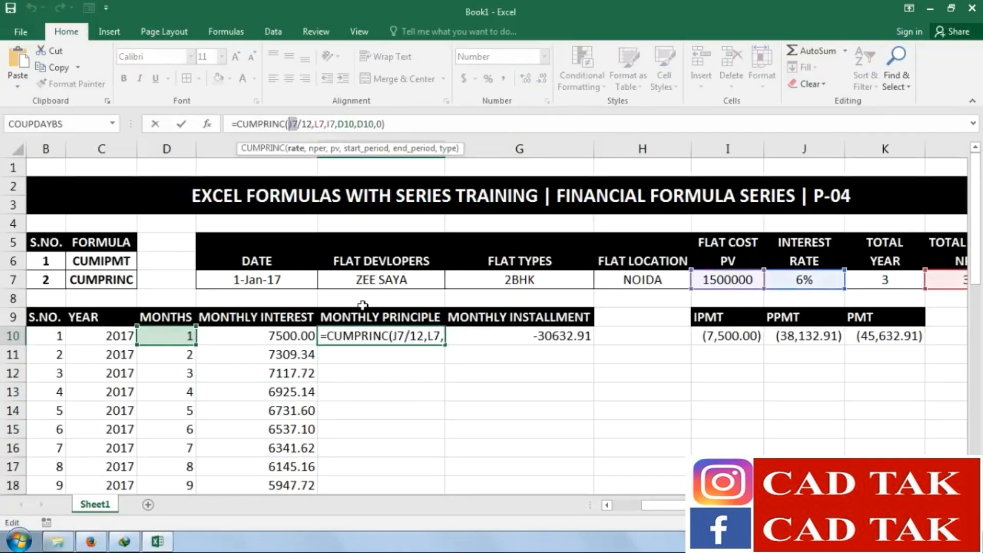
key("F4")
left_click(323, 123)
left_click(330, 123)
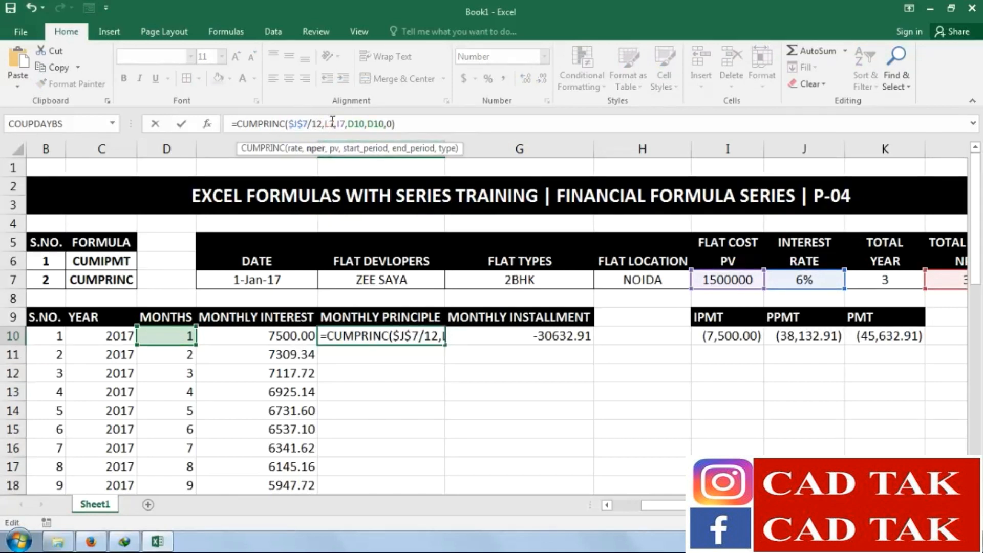
key("F4")
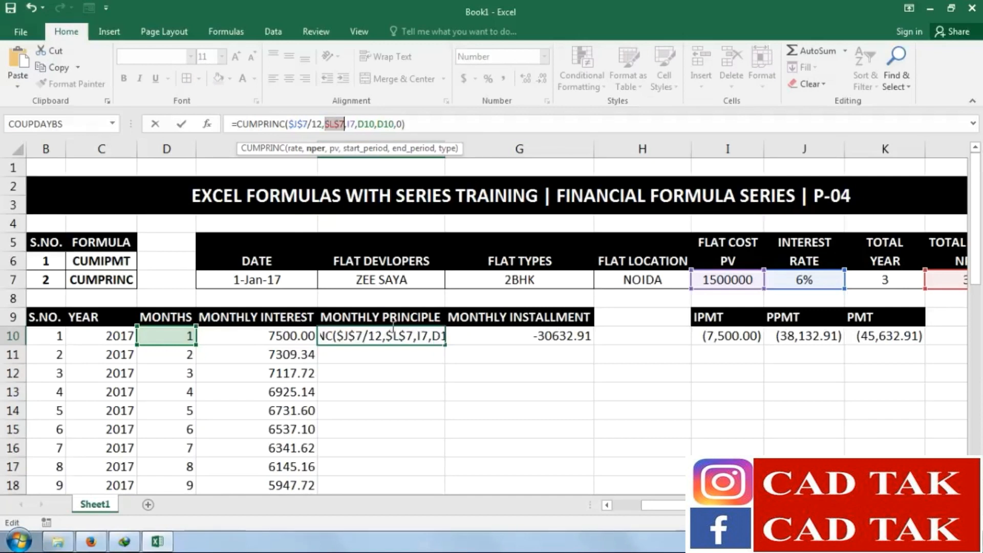
left_click(351, 124)
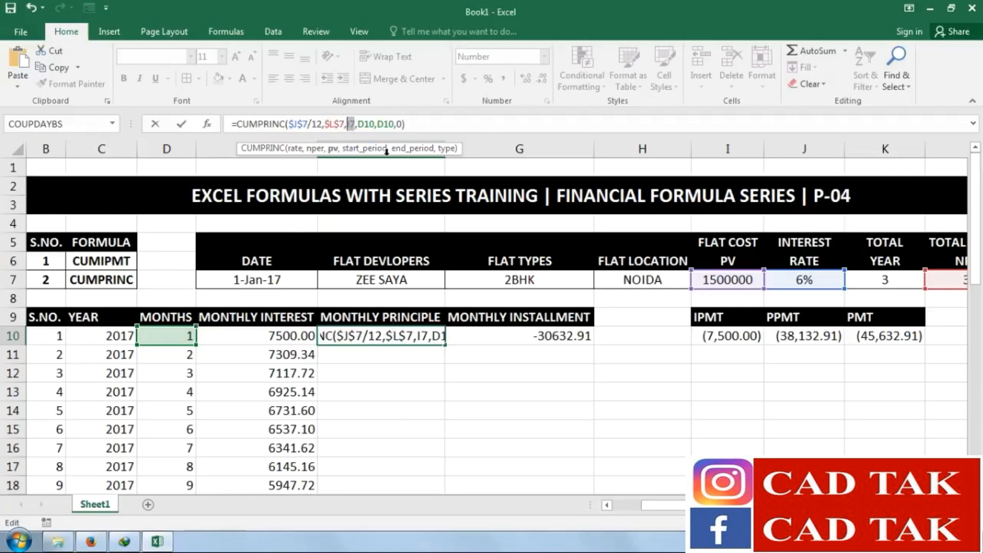
key("F4")
Put a minus sign before CUMPRINC in the F10 formula to make the monthly principal positive
left_click(431, 122)
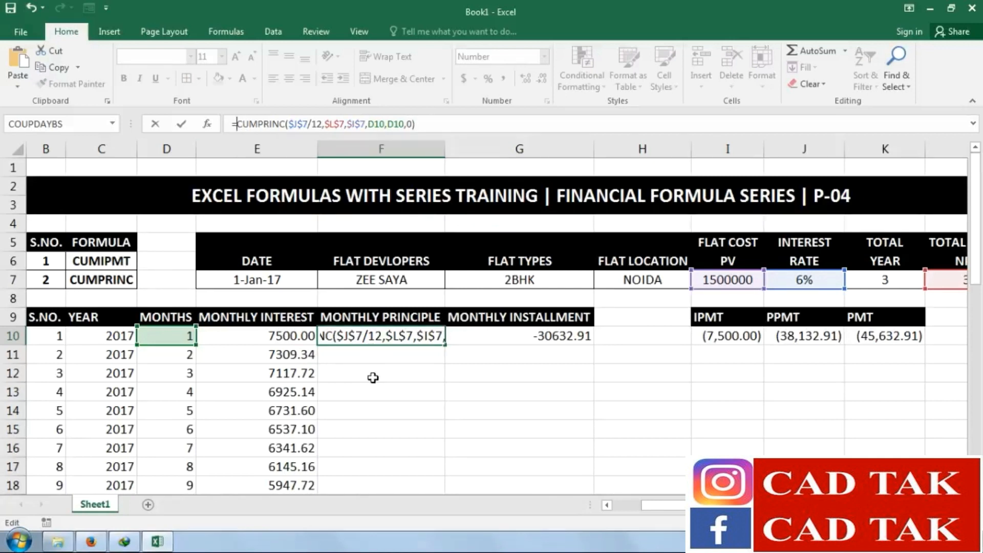
type("-")
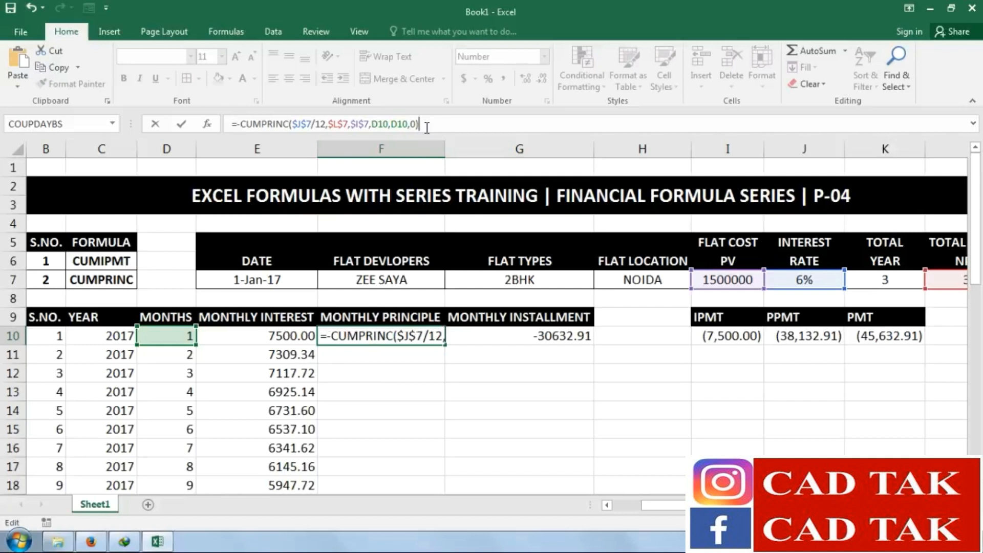
key("Return")
Fill the F10 principal formula and the G10 installment formula down to row 45 for all 36 months
left_click(412, 336)
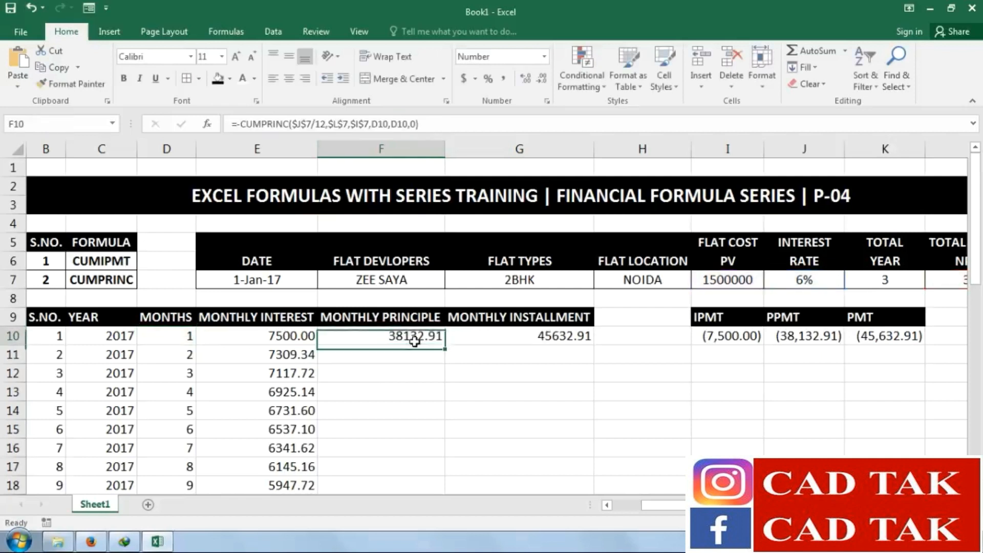
double_click(447, 347)
left_click(564, 337)
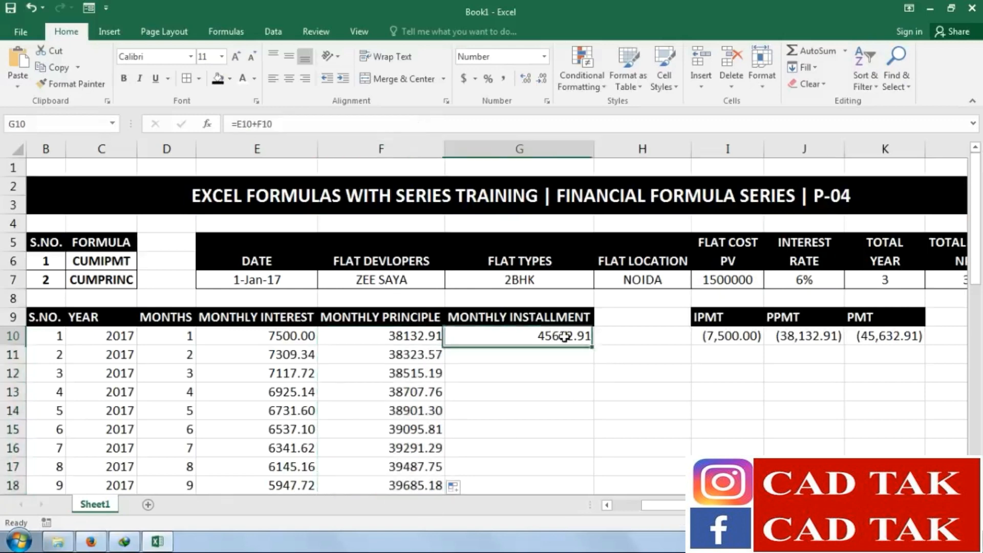
double_click(593, 346)
Review the monthly installment amounts in column G from month 1 to month 36
scroll(501, 447, "down", 12)
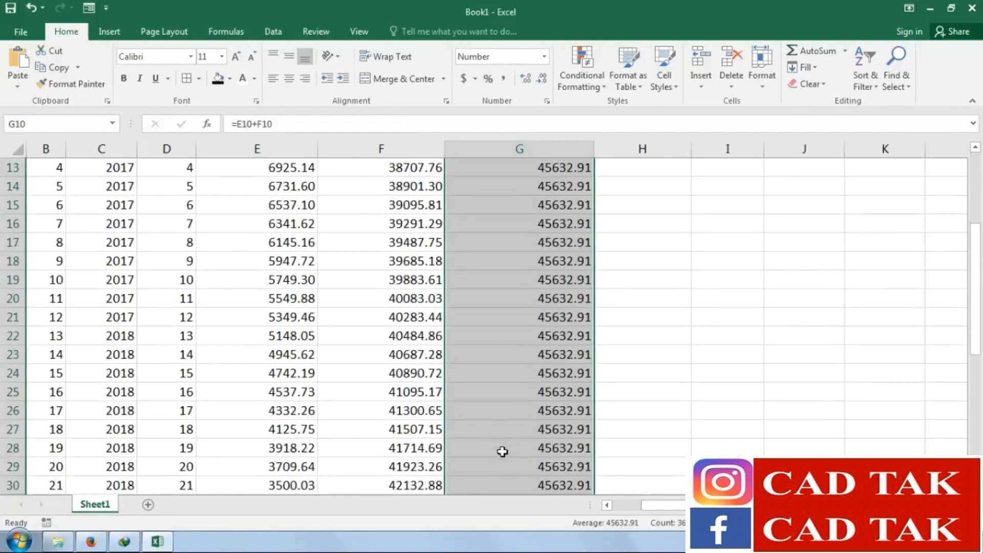
left_click(557, 316)
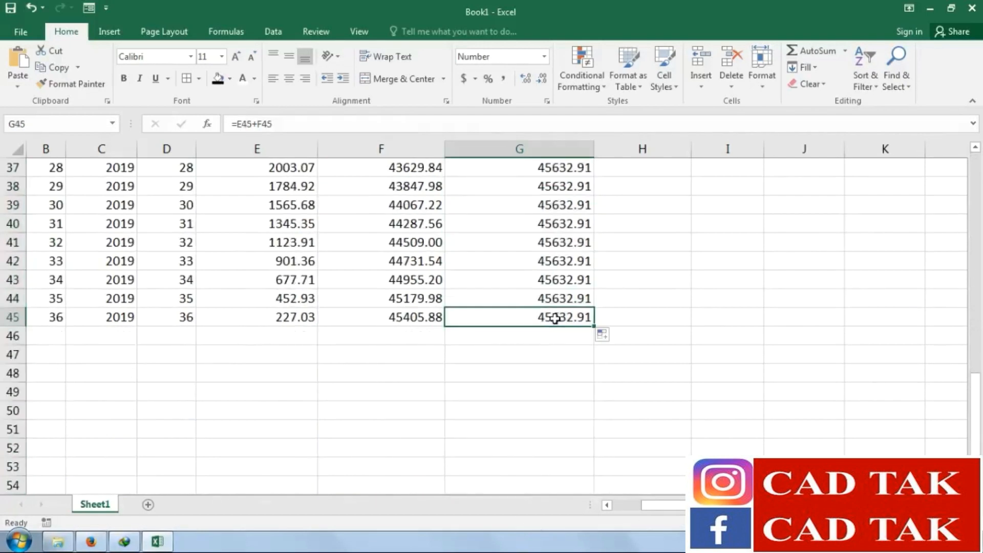
scroll(563, 308, "up", 11)
left_click(571, 288)
key("Down")
key("Down")
key("Down")
key("Down")
key("Down")
key("Down")
key("Down")
key("Down")
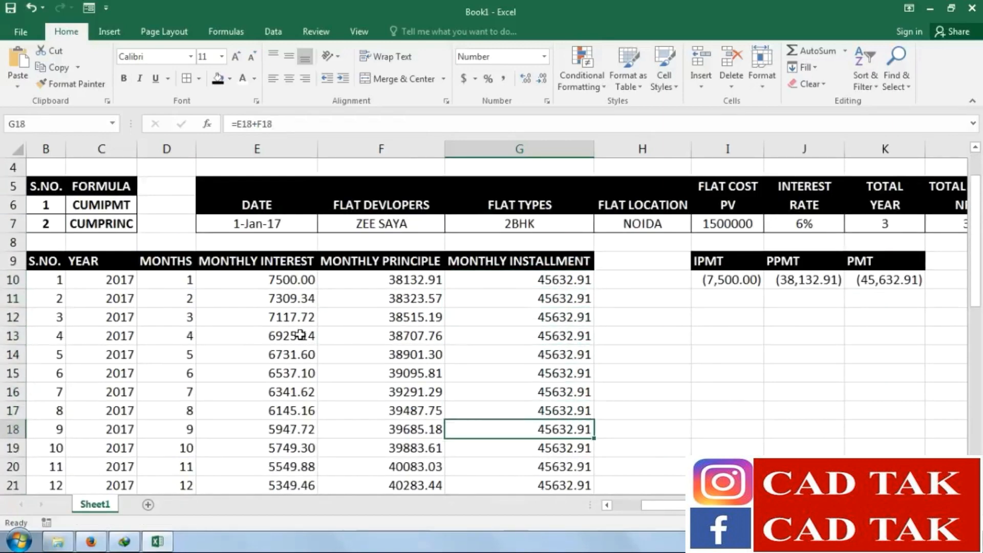
scroll(545, 410, "down", 11)
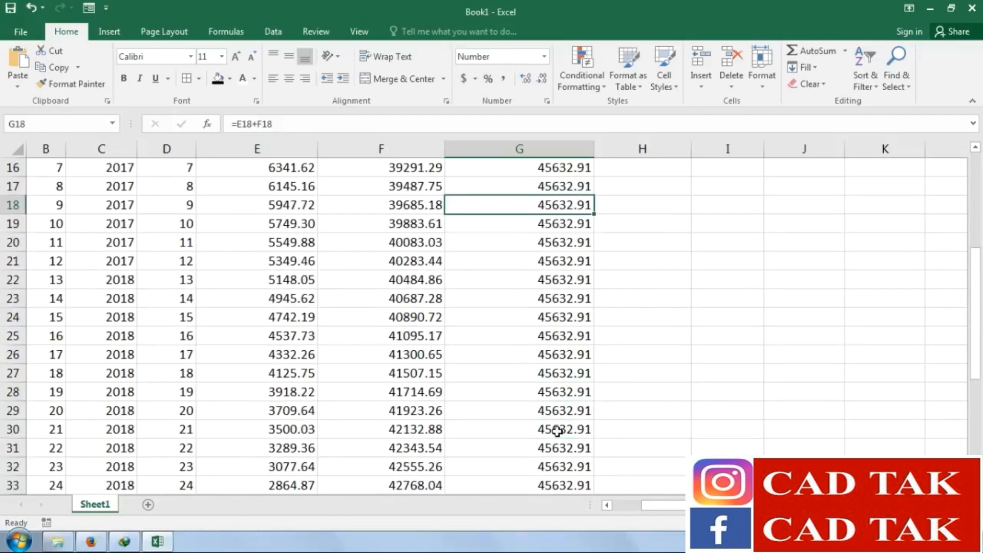
left_click(535, 319)
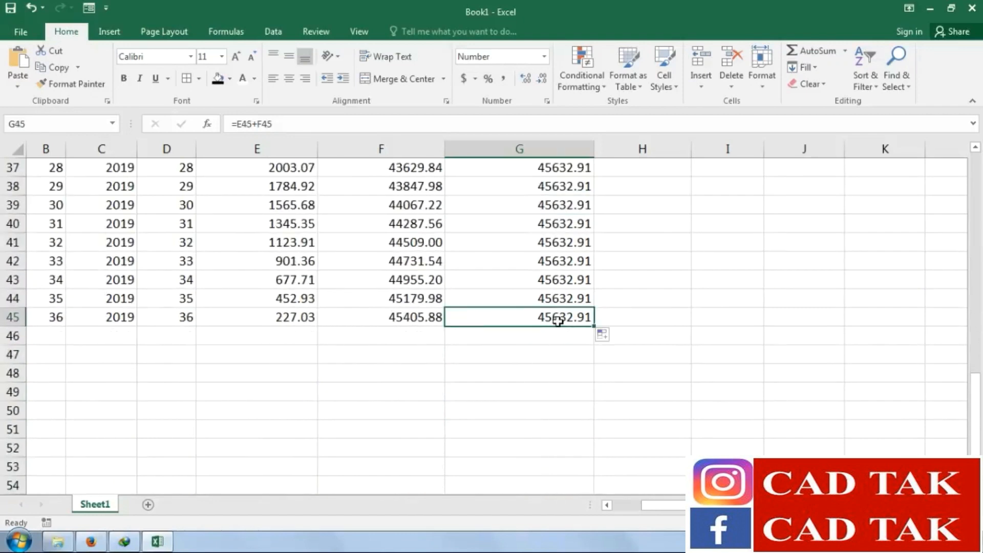
scroll(557, 320, "up", 12)
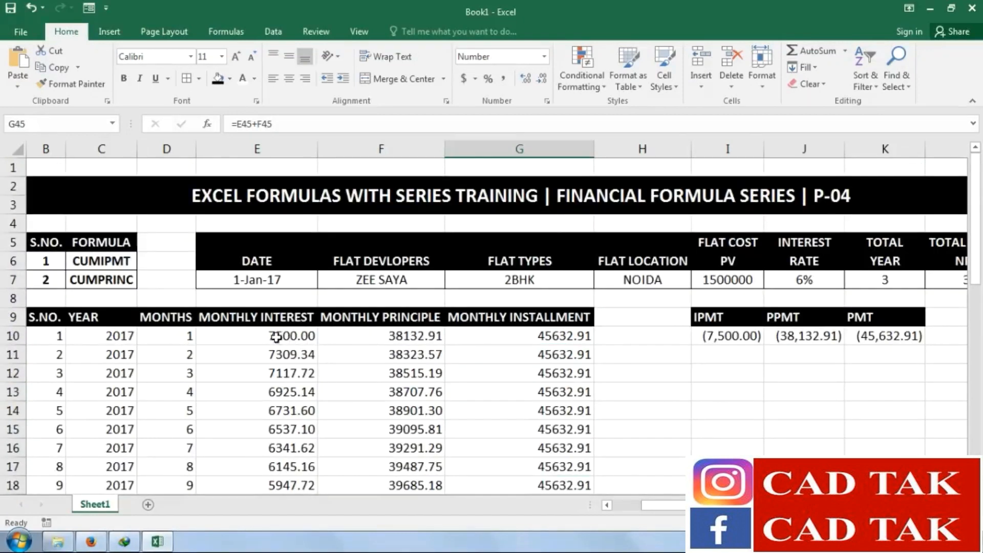
Center the contents of the loan table B9:G45 and put borders around all its cells
left_click_drag(576, 317, 39, 467)
scroll(207, 467, "up", 9)
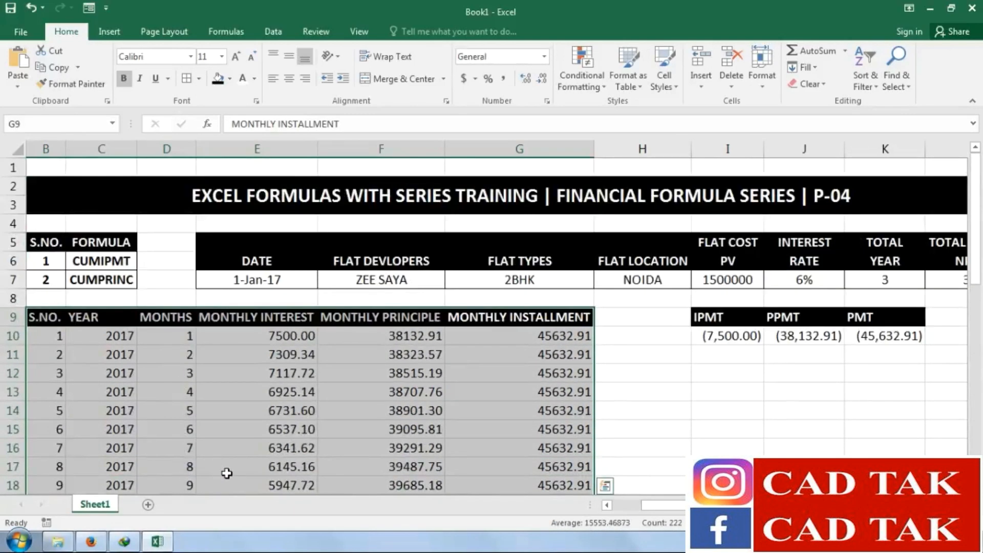
left_click(290, 79)
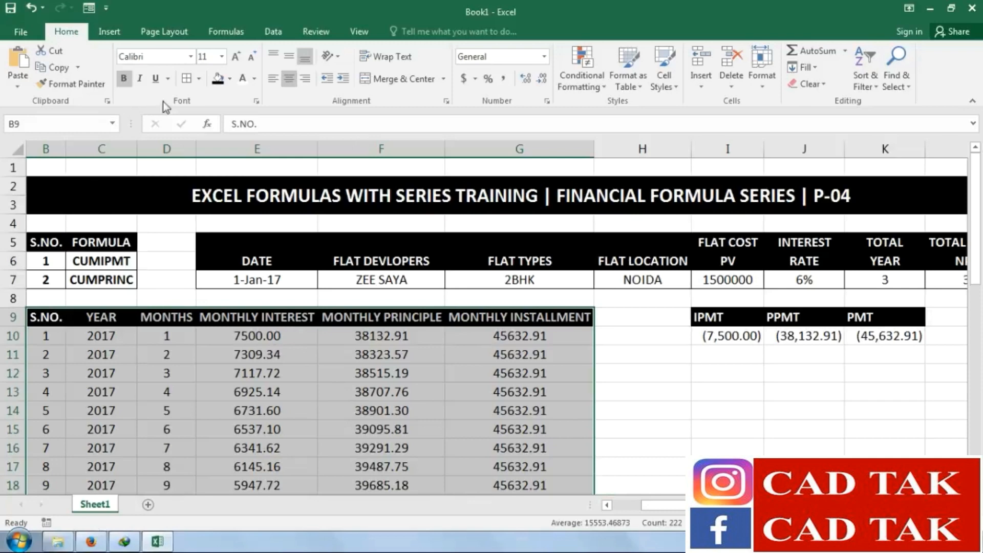
left_click(187, 80)
left_click(351, 418)
left_click(135, 325)
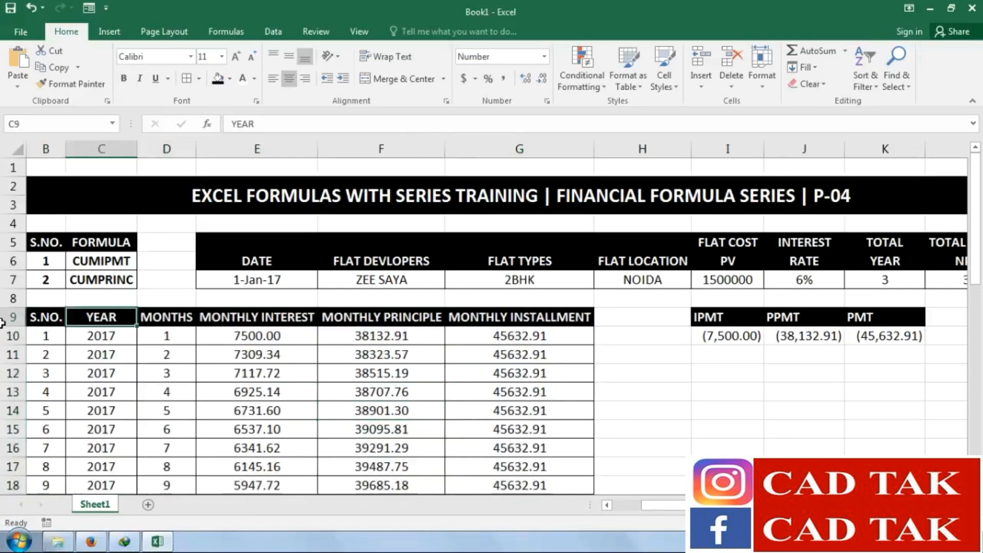
Bring column A back into view as a narrow column beside the loan table
left_click_drag(26, 325, 33, 324)
left_click(114, 394)
left_click_drag(56, 150, 41, 150)
left_click(476, 354)
Compare the monthly interest, principal and installment columns with the IPMT, PPMT and PMT cells in I10:K10
scroll(665, 425, "down", 4)
scroll(512, 373, "up", 3)
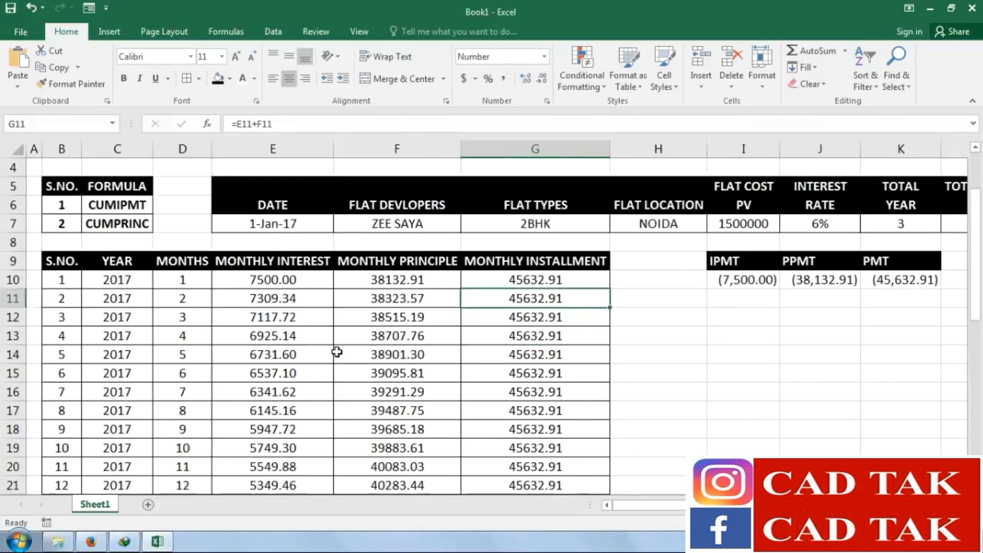
left_click_drag(286, 276, 280, 491)
left_click_drag(393, 205, 394, 429)
left_click_drag(538, 205, 535, 429)
left_click(819, 429)
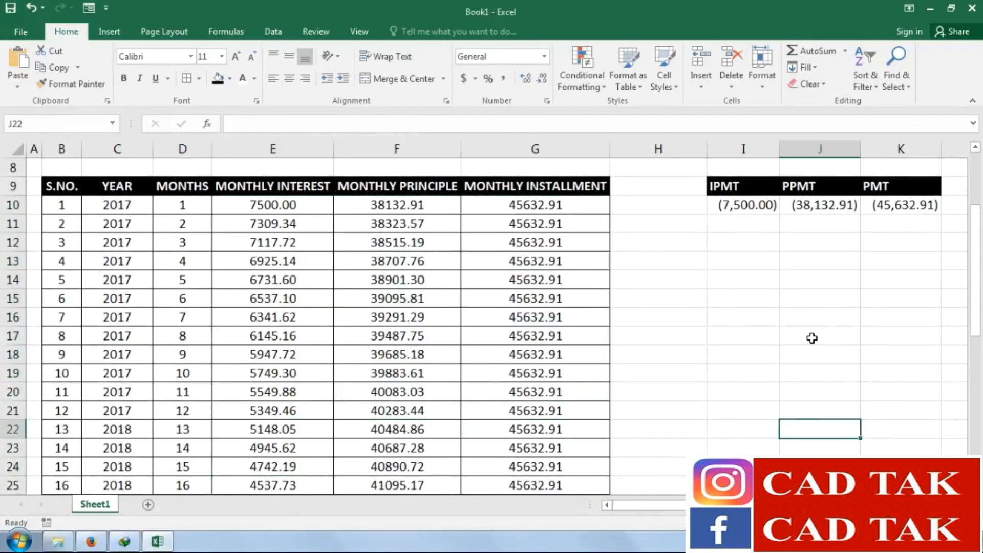
scroll(812, 332, "up", 2)
left_click_drag(735, 316, 916, 317)
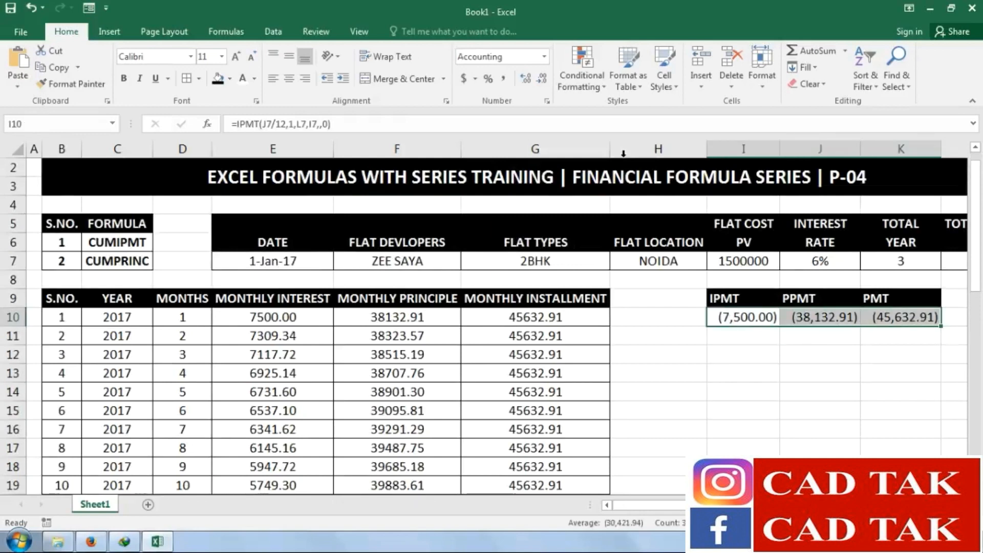
left_click(831, 374)
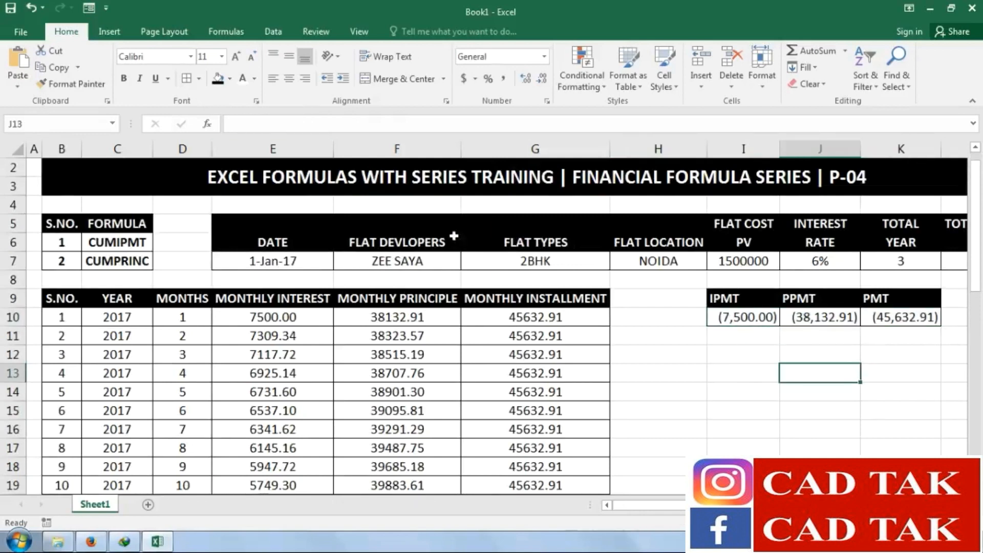
left_click(723, 406)
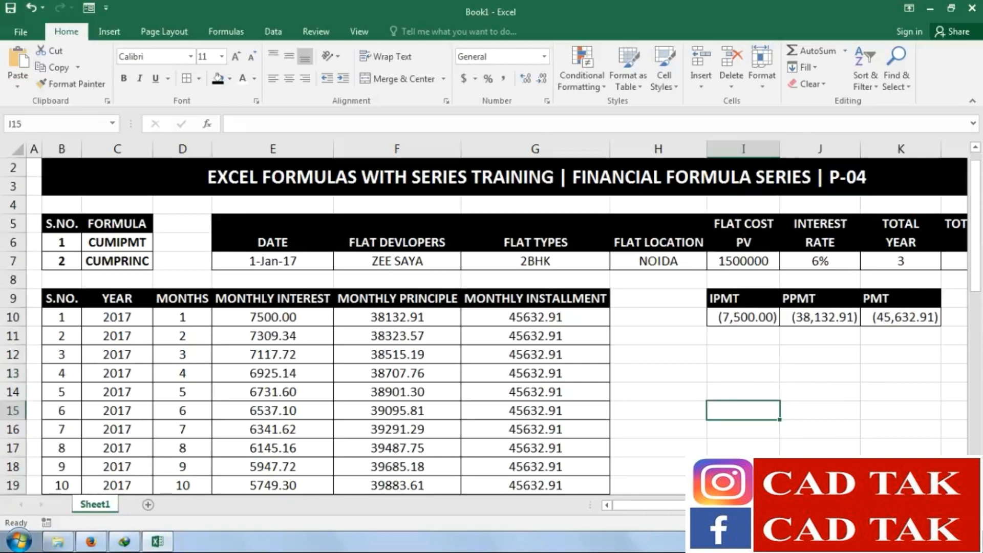
left_click(361, 32)
left_click(322, 76)
left_click(775, 402)
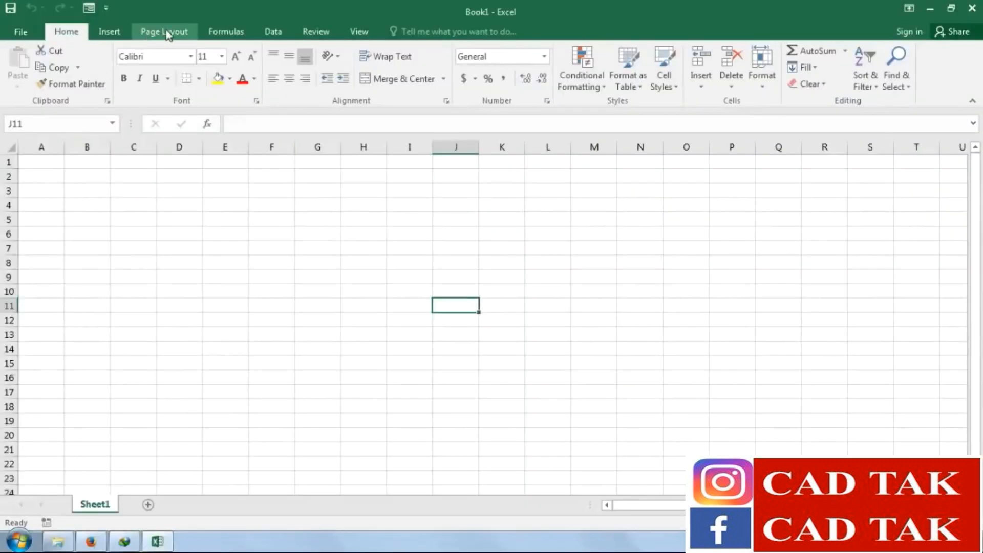
Examine the list of financial functions in the function library of the blank workbook
left_click(224, 32)
left_click(143, 85)
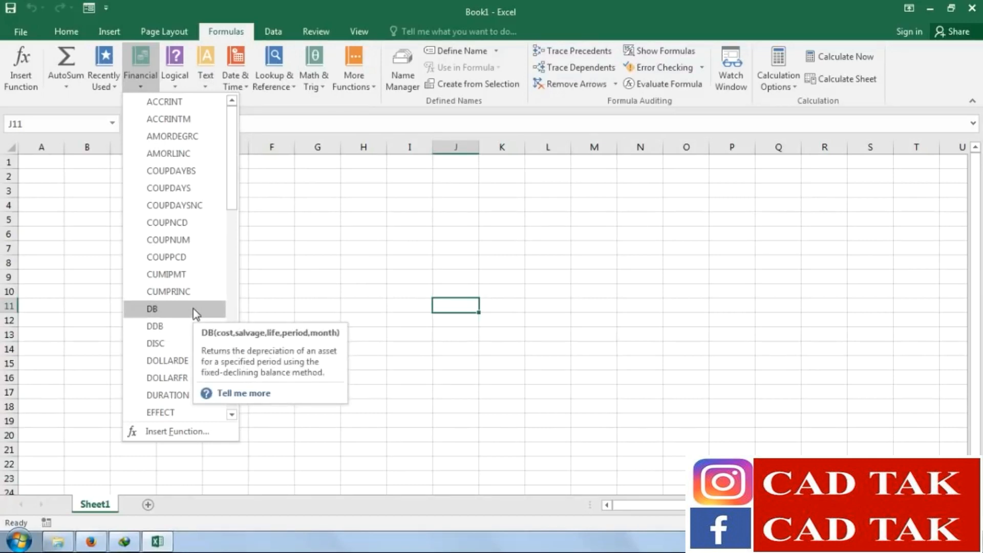
left_click(303, 254)
left_click(179, 219)
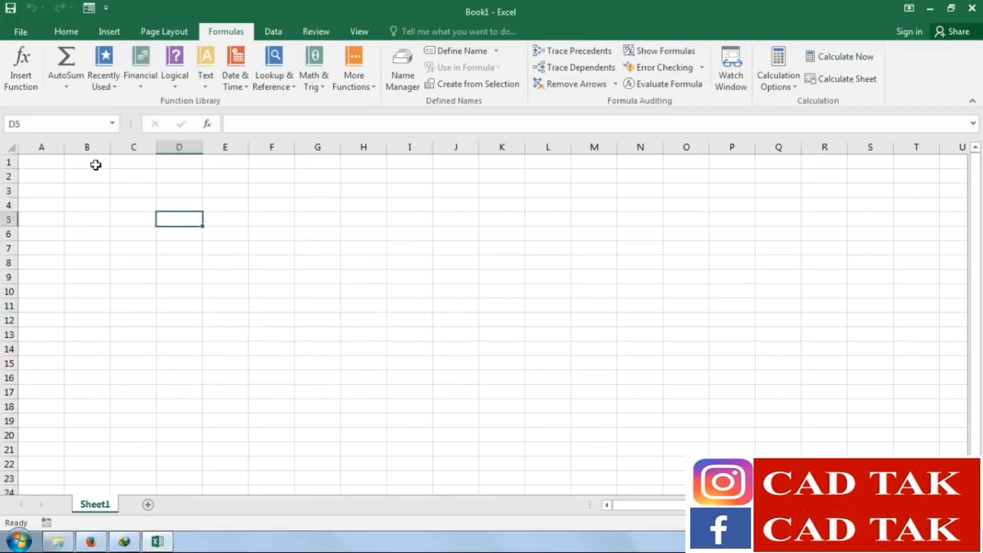
Merge and center cells B2:L3 as a title area on the blank sheet
left_click(85, 175)
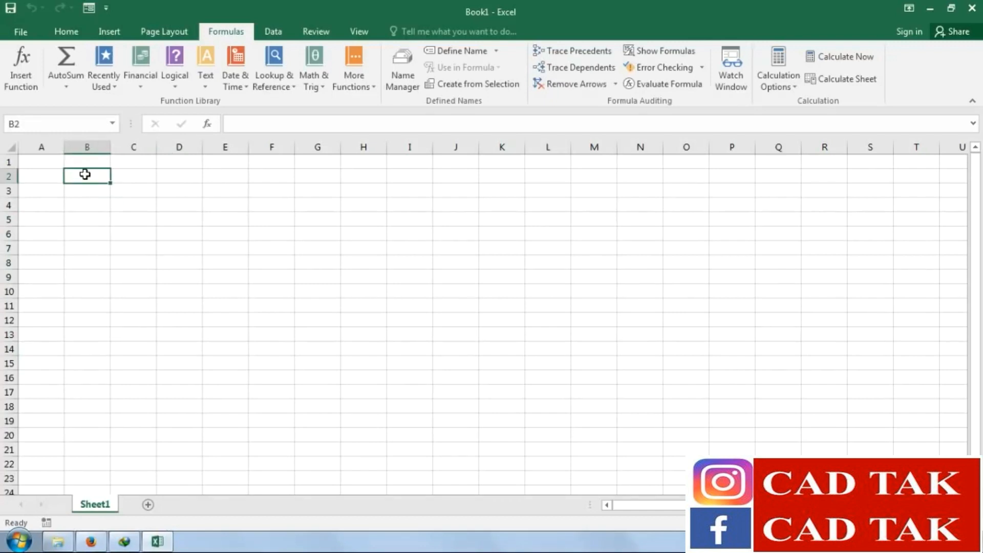
left_click_drag(87, 183, 563, 190)
left_click(66, 31)
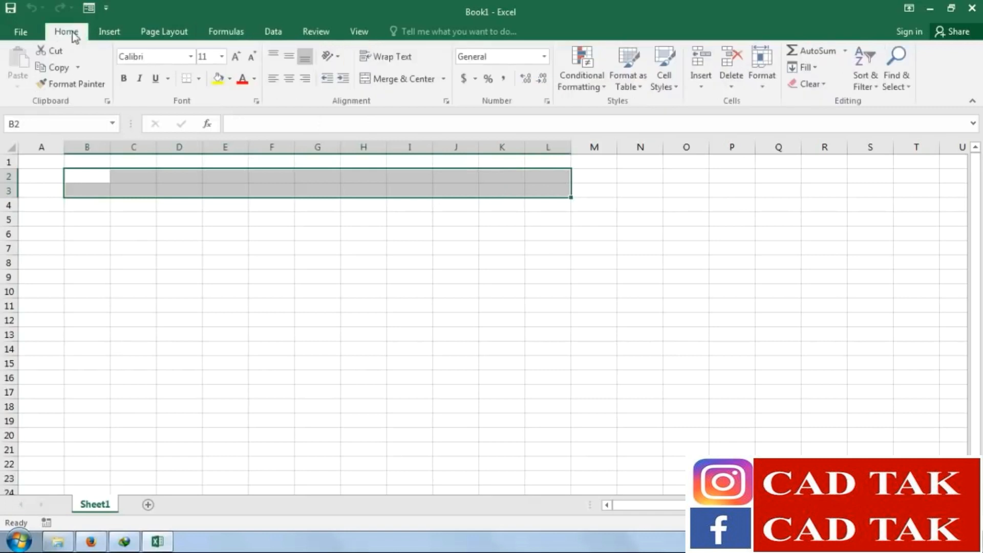
left_click(405, 78)
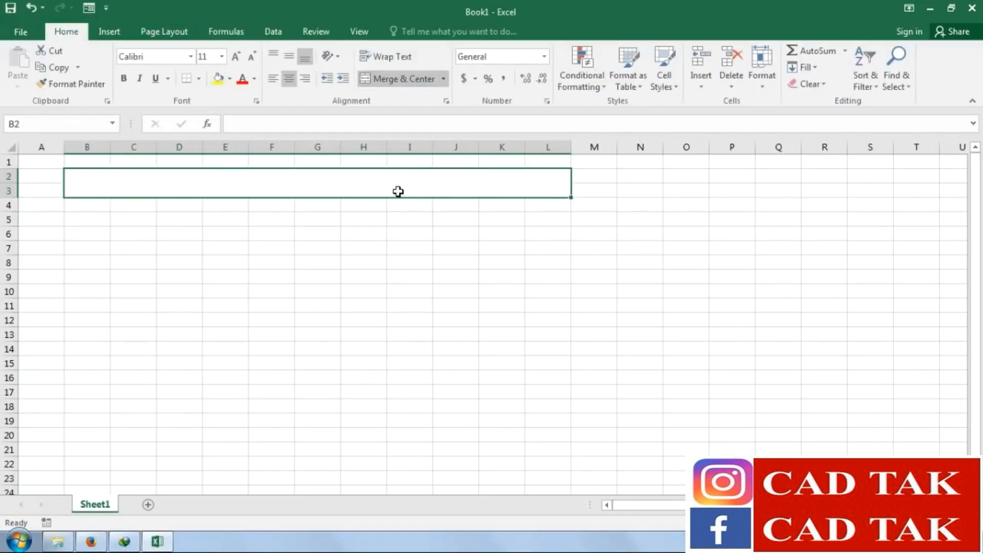
Enter the title text "EXCEL FORMULAS WITH SERIES TRAINING | FINACIAL FORMULA SERIES | P-0" in the merged cell B2
type("EXCE")
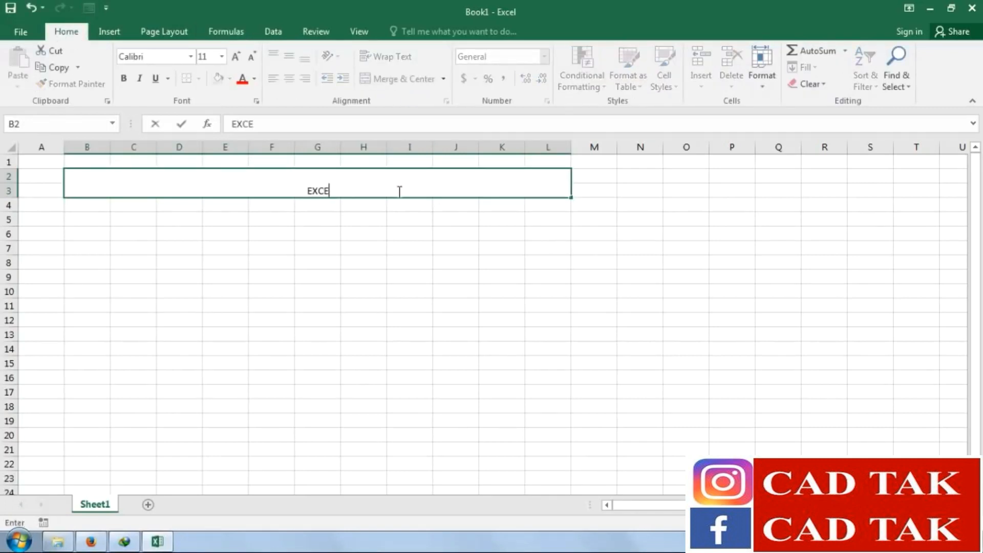
type("L FORMUL")
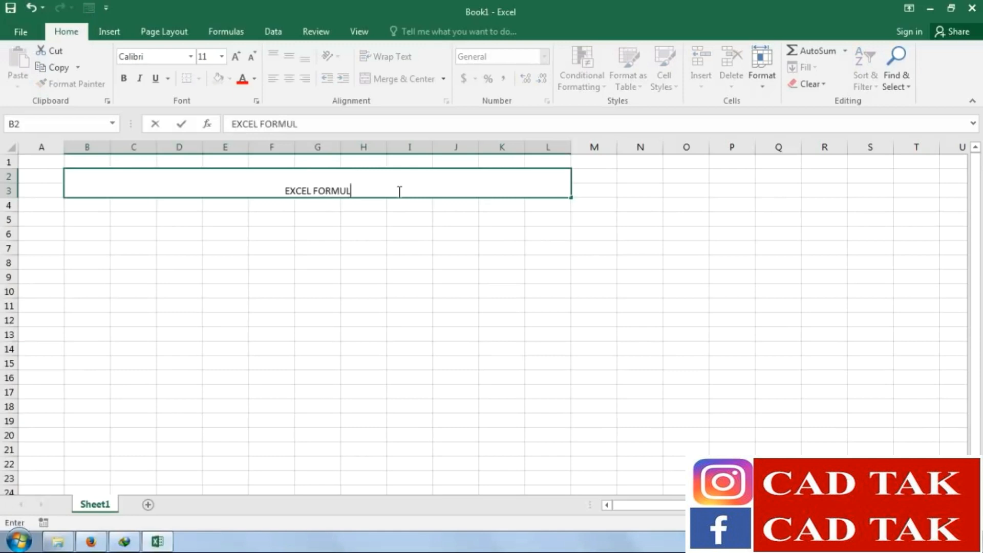
type("AS WITH SERIES TRAINING")
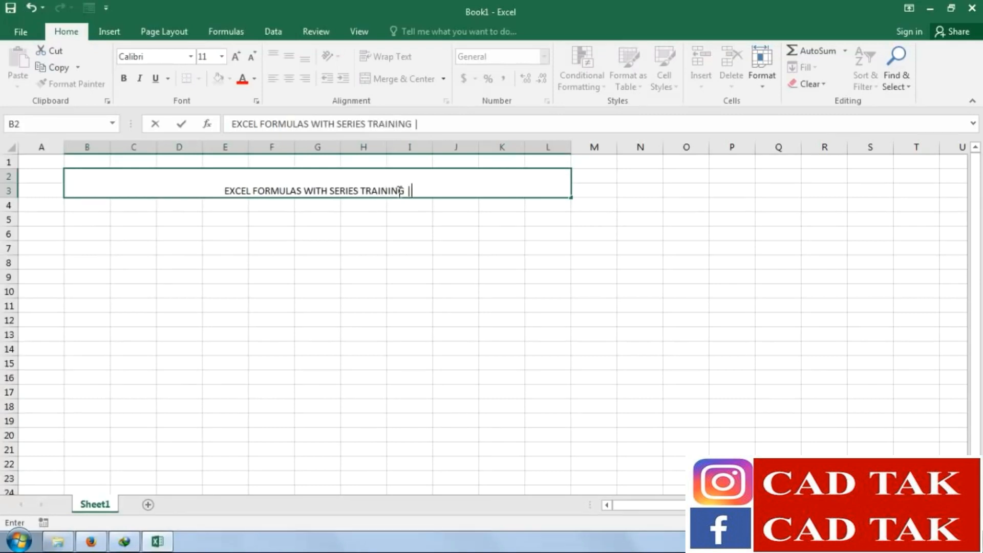
type(" | FINA")
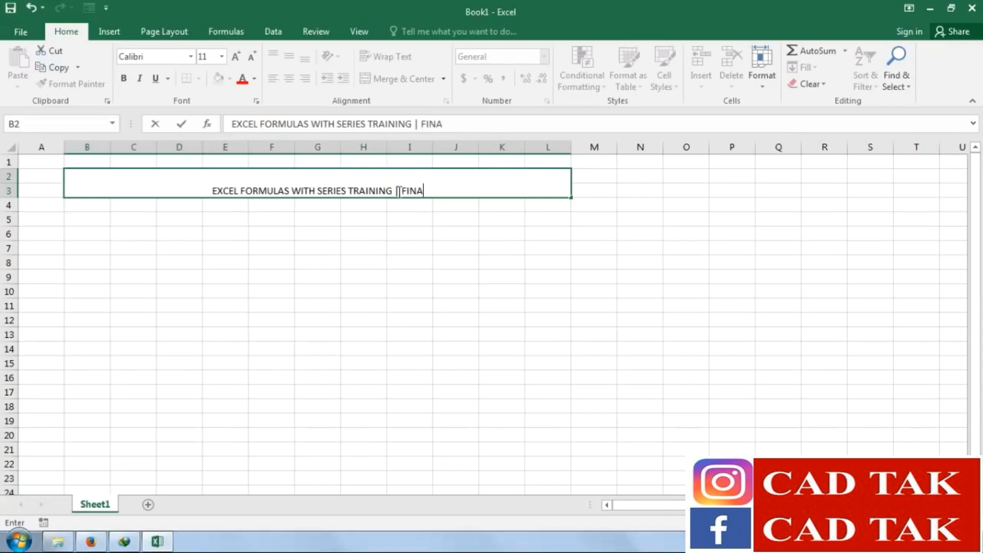
type("CIAL FORMUL")
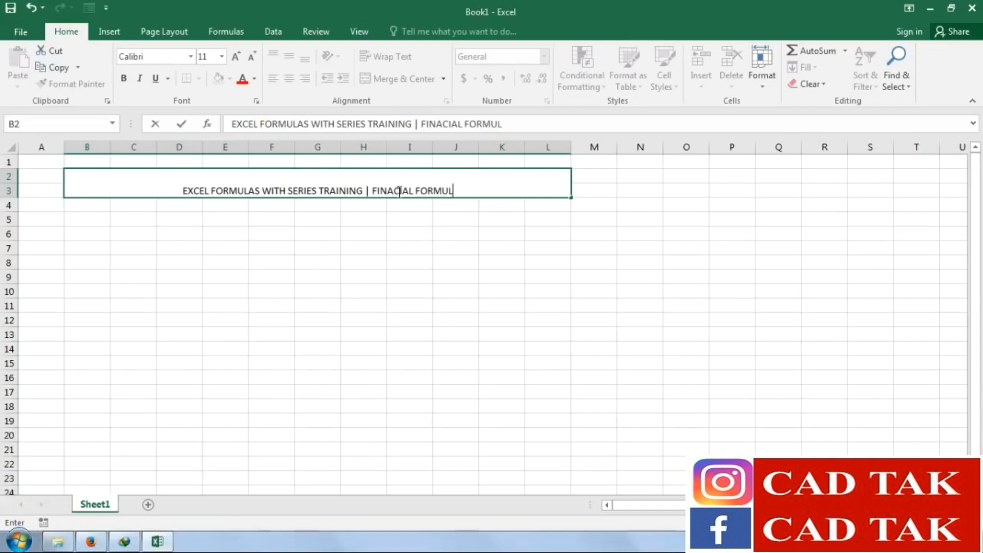
type("A SERIES")
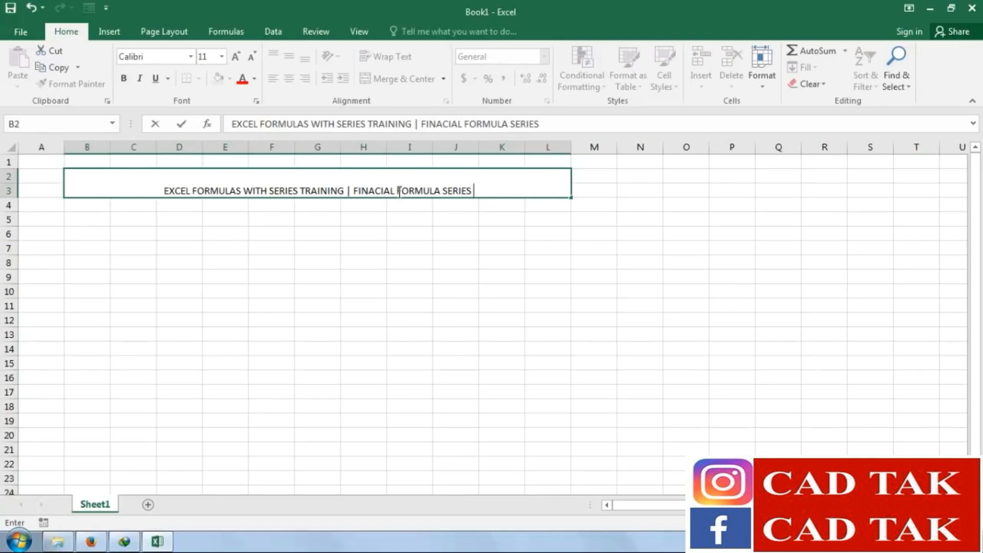
type(" |")
type(" P-0")
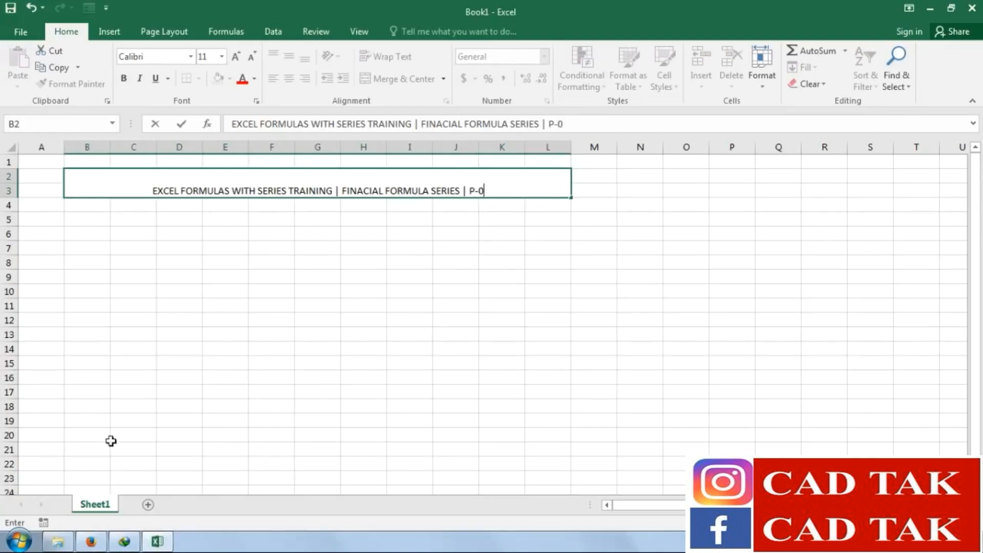
Check the latest lesson's part number on the YouTube channel page in Firefox, and complete the Excel title's ending as "P- 05"
left_click(91, 541)
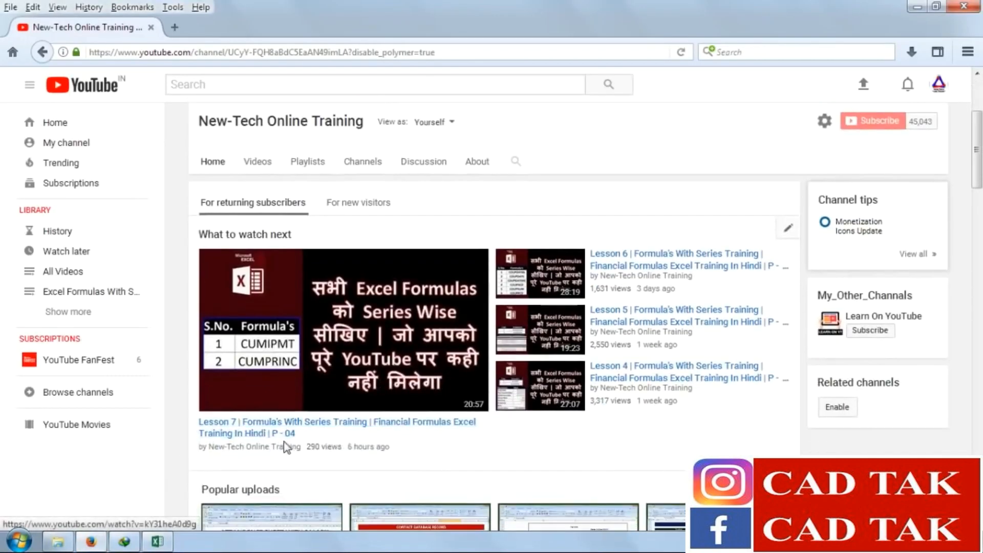
key("alt+Tab")
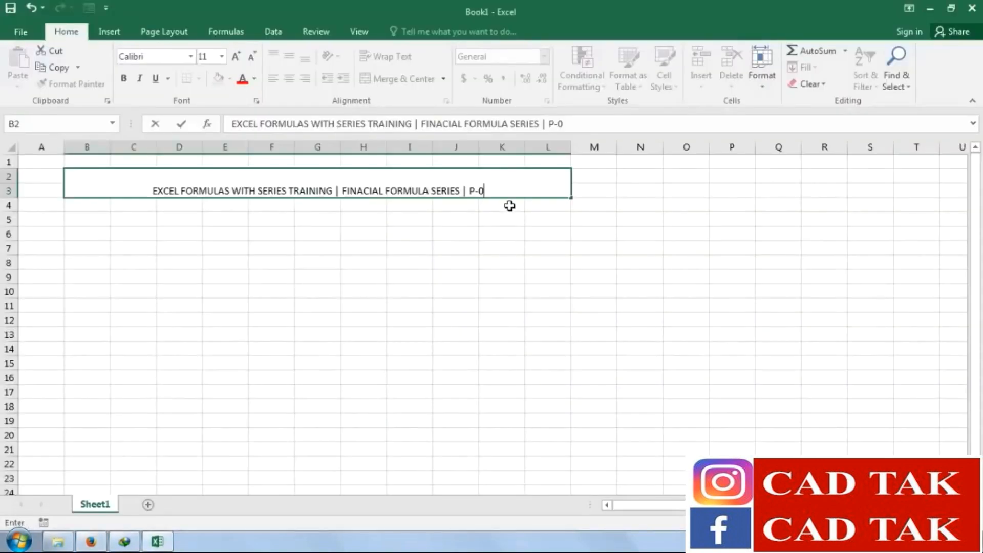
type("5")
key("Left")
left_click(477, 190)
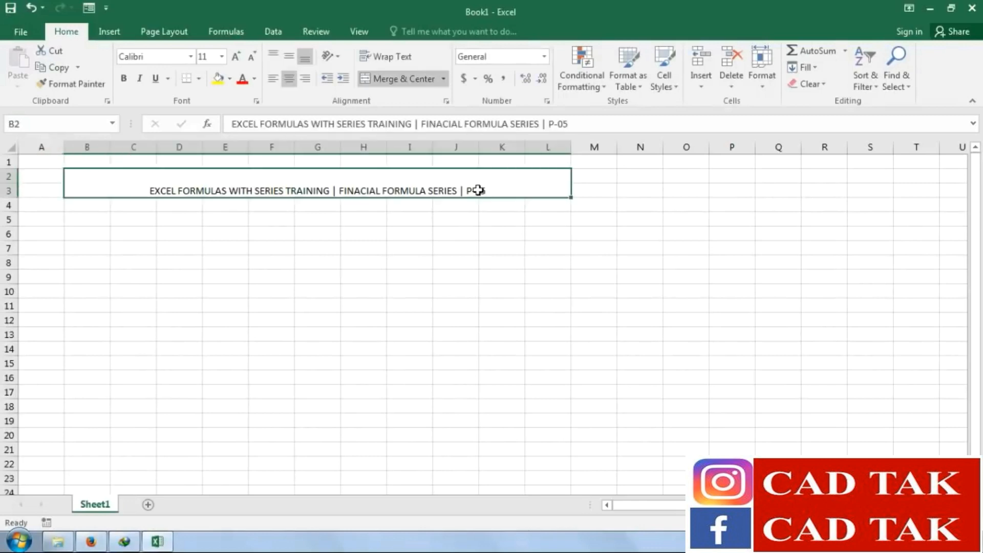
left_click(558, 124)
left_click(550, 259)
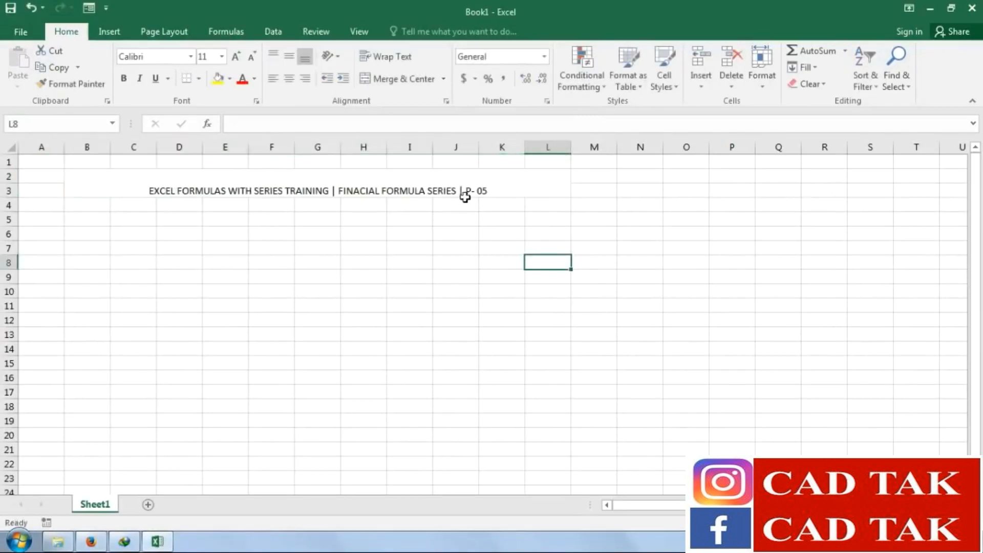
Center the title vertically in its merged cell and format it as bold 16-point text
left_click(441, 185)
left_click(289, 56)
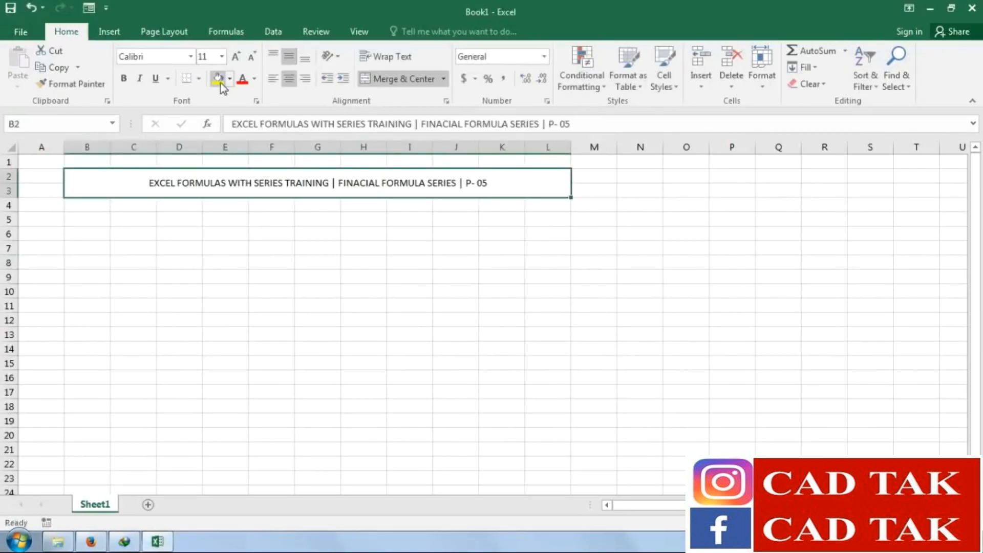
left_click(236, 57)
left_click(235, 56)
left_click(236, 56)
left_click(235, 57)
left_click(252, 57)
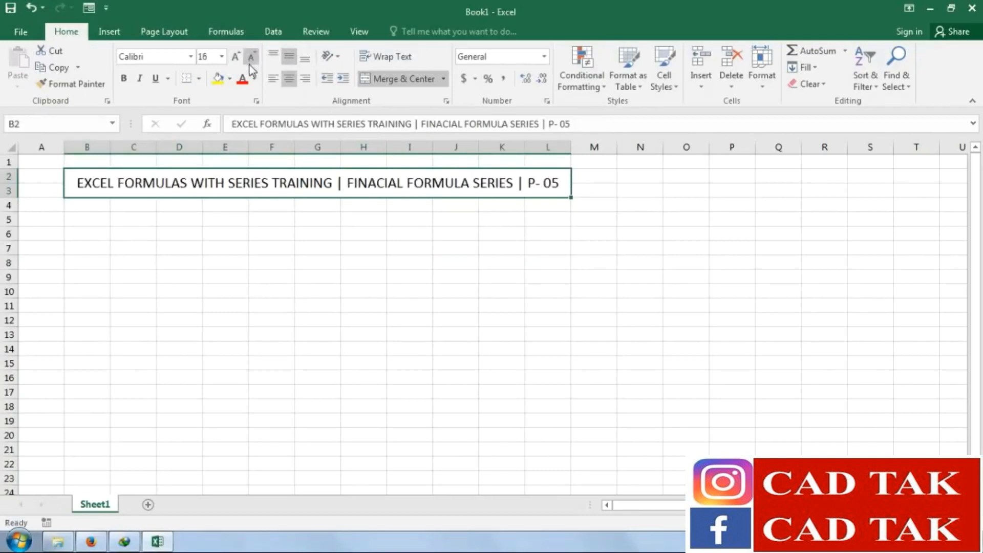
left_click(124, 78)
Give the title cell a black fill and white text
left_click(230, 78)
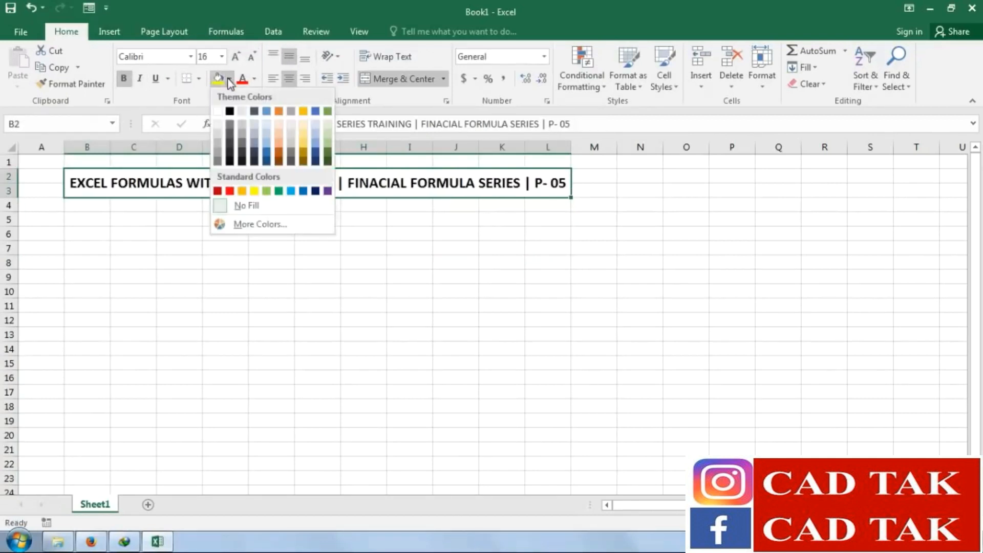
left_click(230, 111)
left_click(254, 79)
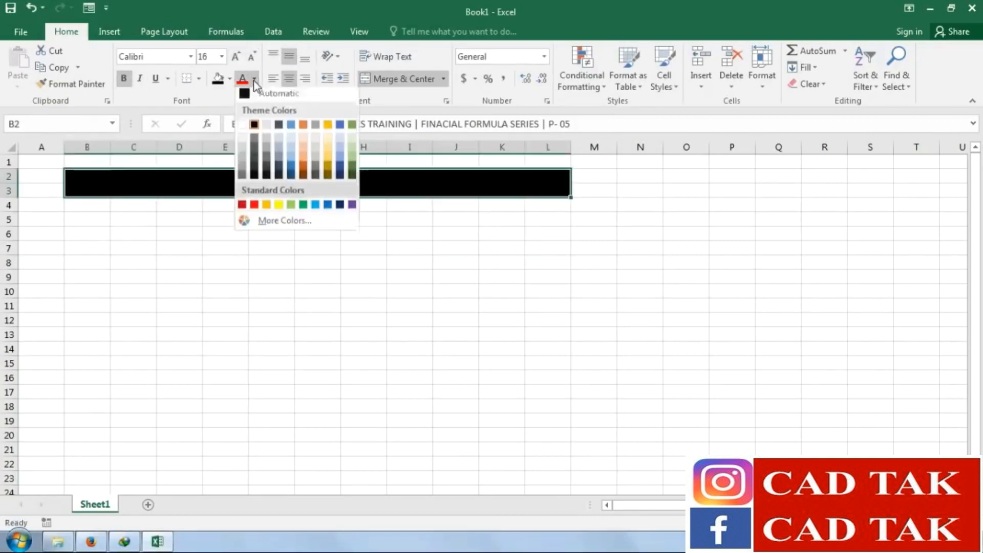
left_click(243, 125)
left_click(327, 293)
Narrow columns M and A into thin margins on either side of the title banner
left_click_drag(617, 147, 585, 147)
left_click_drag(64, 147, 33, 147)
left_click(150, 302)
Enter the headings "S.No." and "Formulas" in cells B5 and C5 below the title
left_click(67, 220)
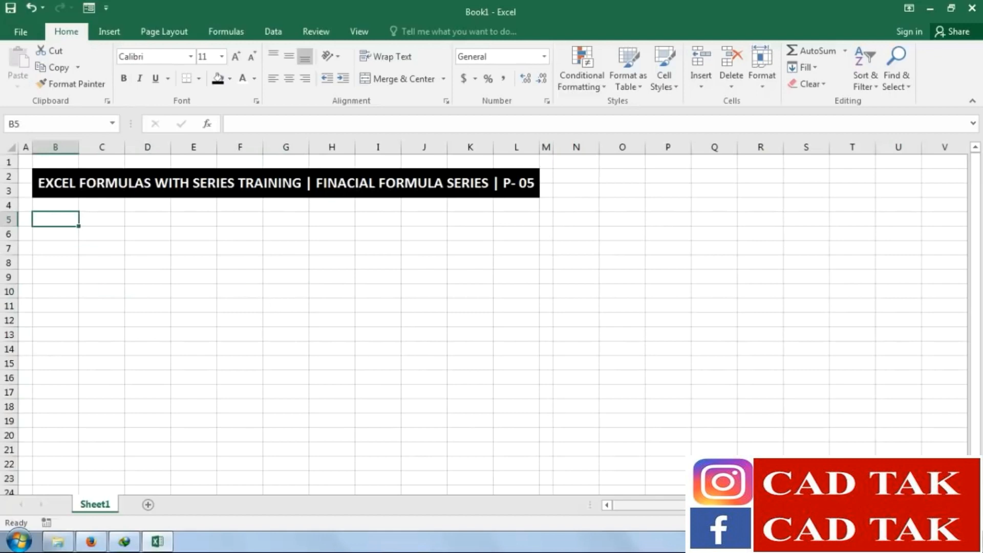
scroll(209, 239, "up", 3)
scroll(237, 371, "up", 2)
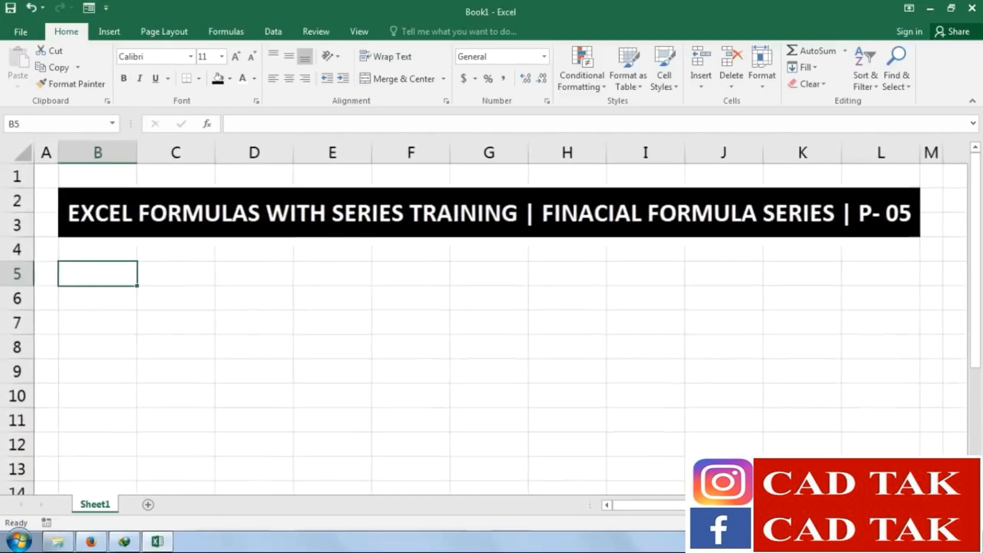
type("S")
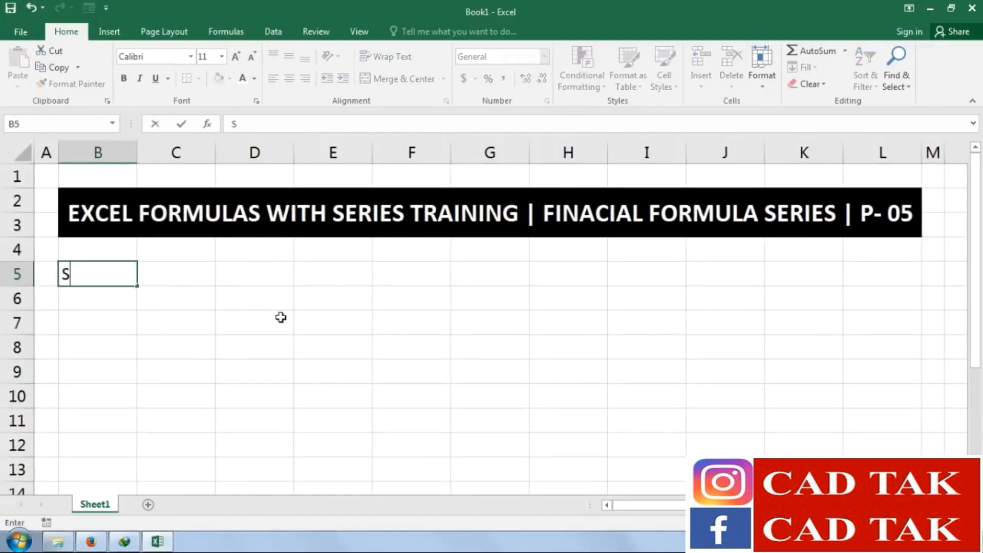
type(".No.")
key("Tab")
type("D")
type("ormulas")
key("Return")
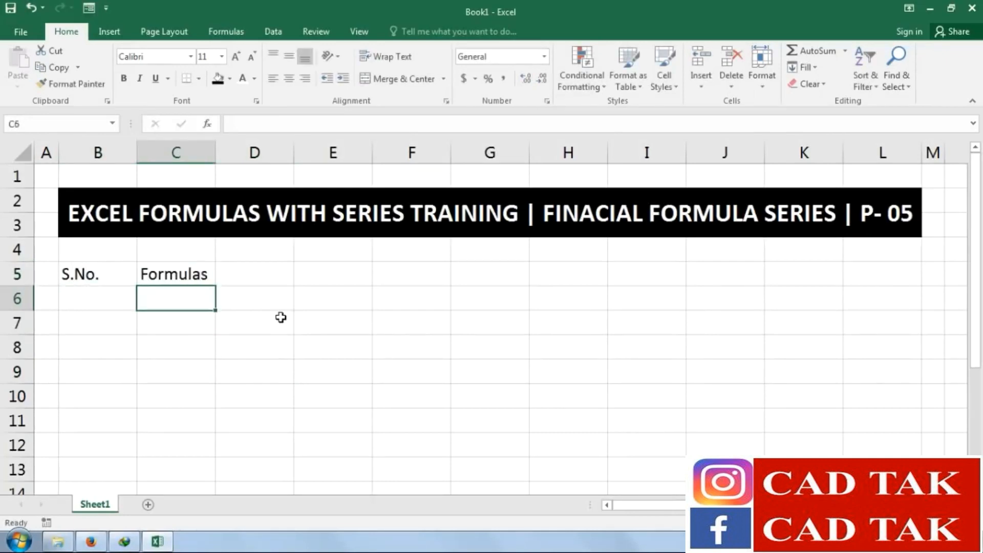
Enter the serial numbers 1 and 2 in cells B6 and B7
key("Left")
key("Left")
key("Right")
type("1")
key("Return")
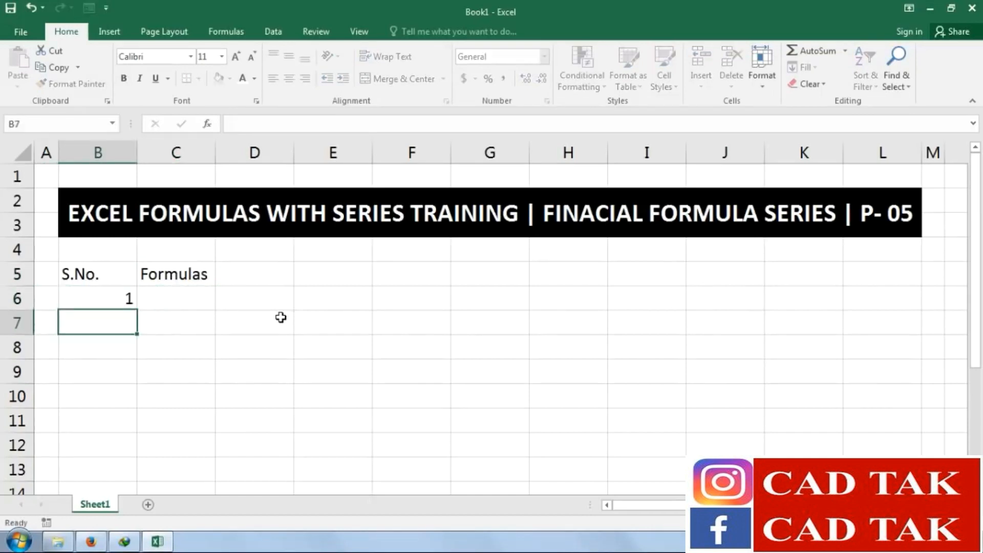
type("2")
key("Return")
Enter the formula names DB and DDB in cells C6 and C7
key("Right")
key("Up")
key("Up")
type("DB")
key("Return")
type("DDB")
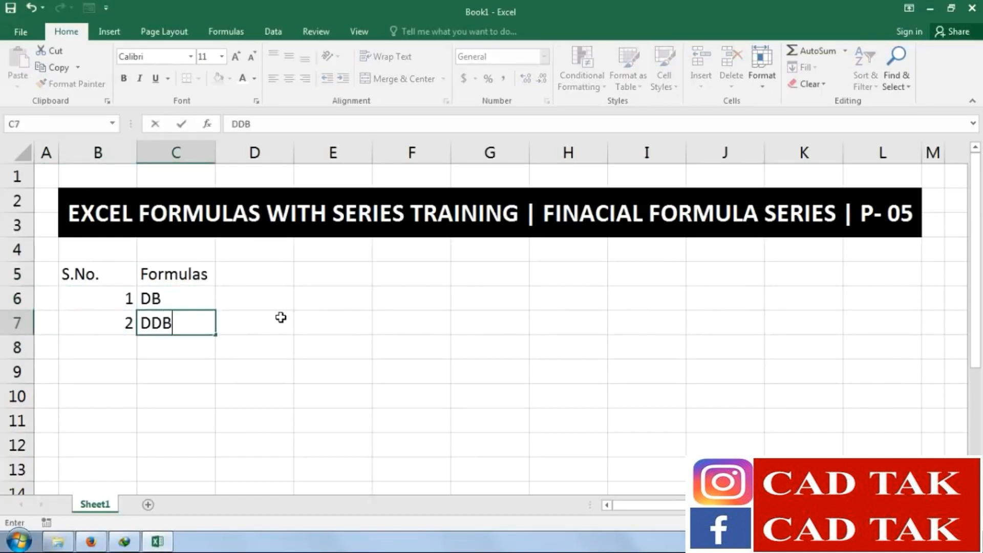
left_click(247, 345)
Format the header cells B5:C5 with a black fill and bold white text
left_click_drag(114, 276, 193, 273)
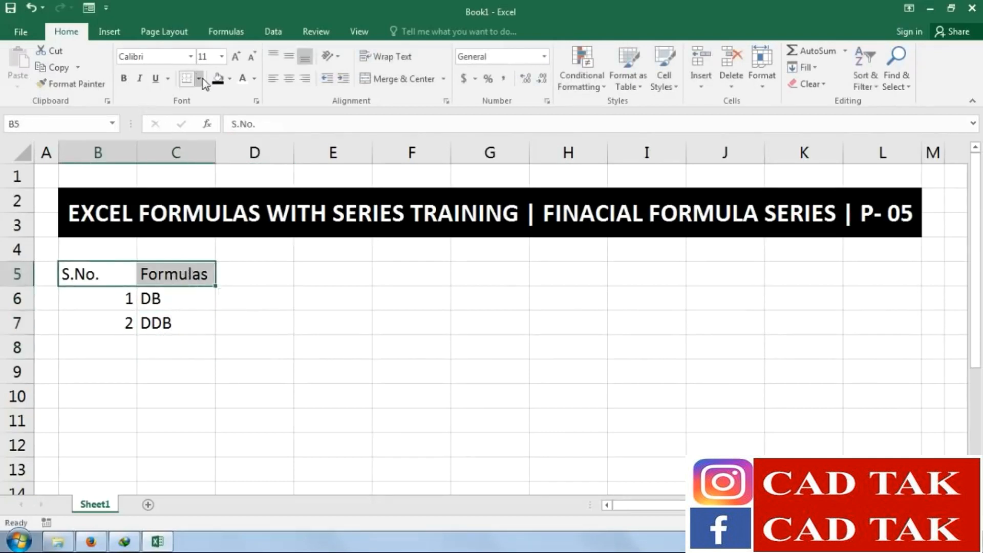
left_click(218, 78)
left_click(243, 78)
left_click(123, 78)
left_click(221, 356)
Apply all borders to the formula list B5:C7 and center its contents horizontally
left_click_drag(116, 279, 169, 325)
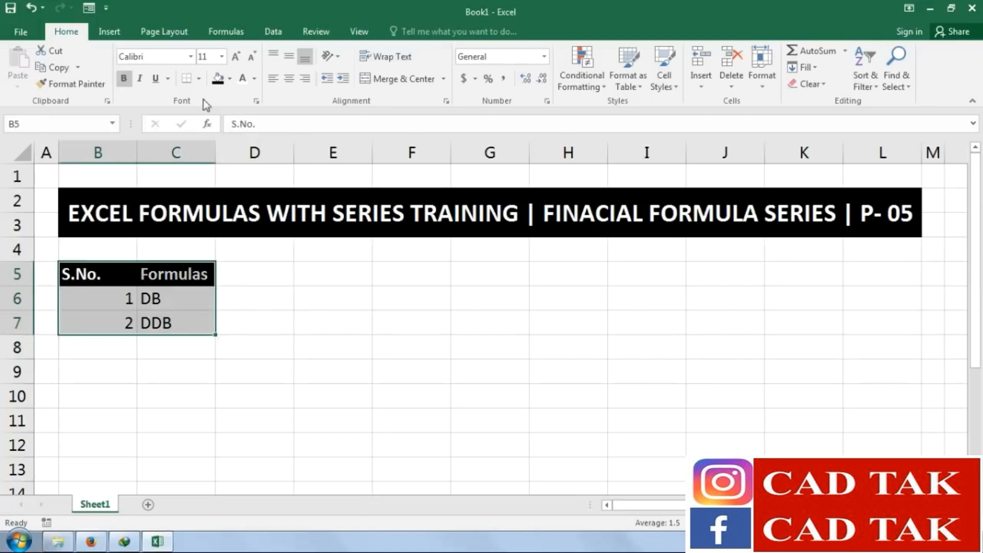
left_click(199, 78)
left_click(208, 204)
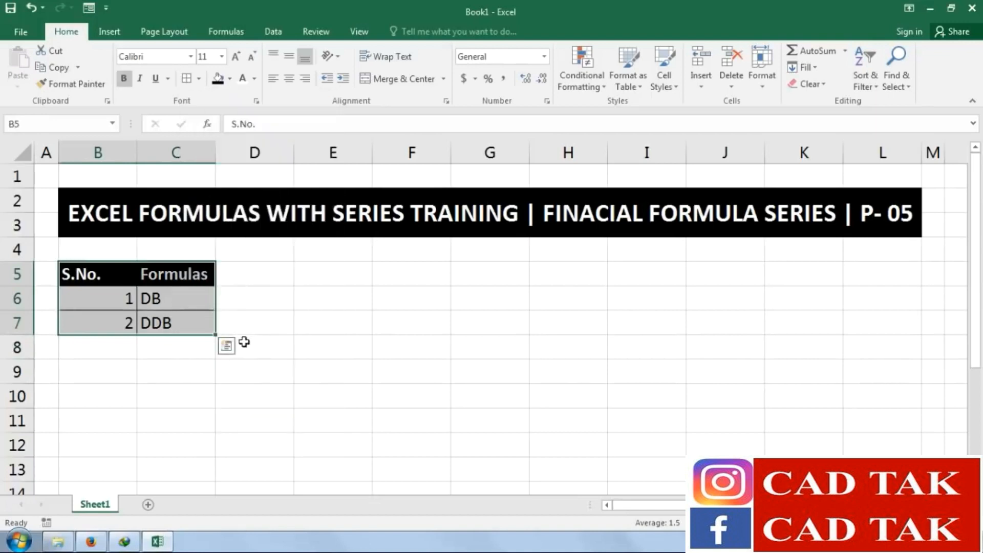
left_click_drag(113, 282, 169, 320)
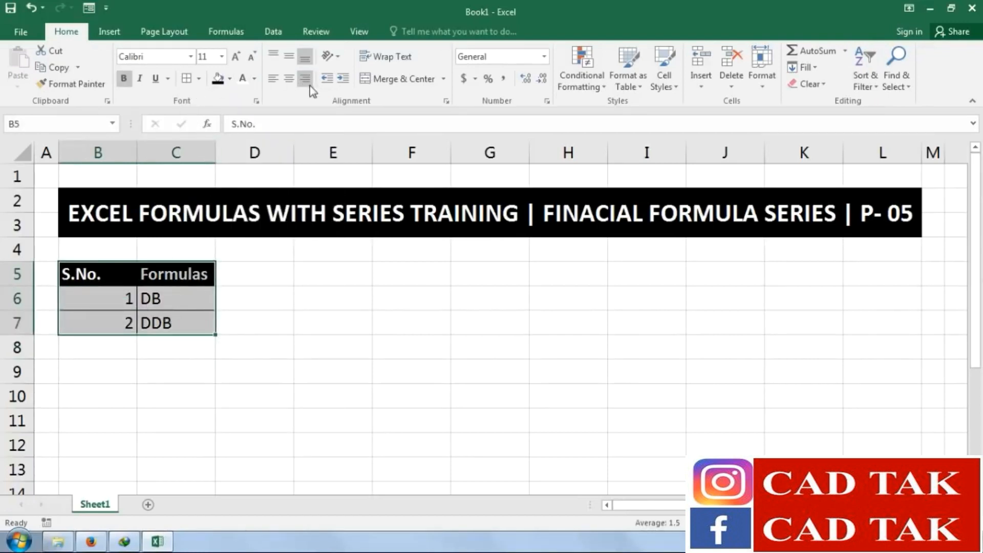
left_click(290, 82)
left_click(275, 388)
Narrow column D to a thin spacer beside the formula list
left_click(275, 307)
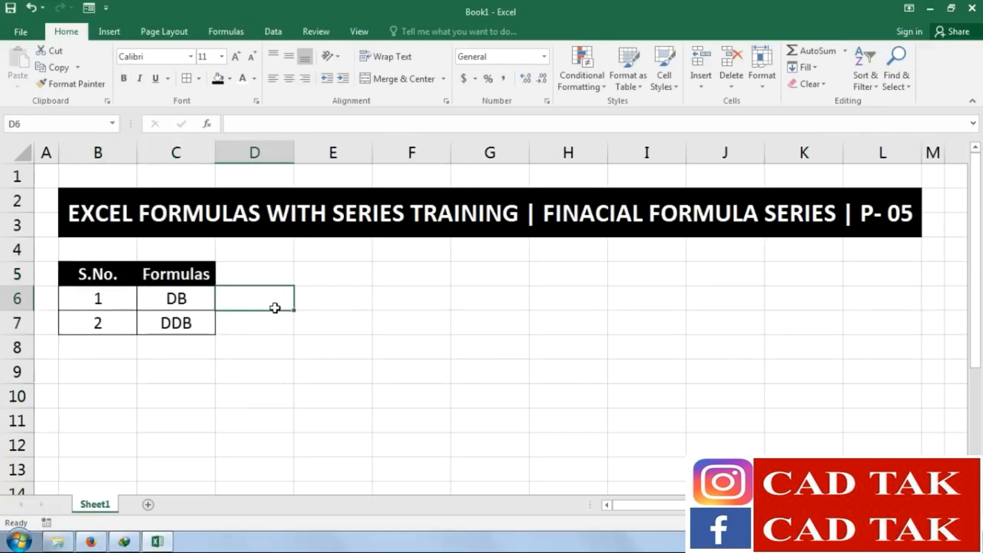
left_click_drag(294, 152, 232, 152)
left_click(326, 355)
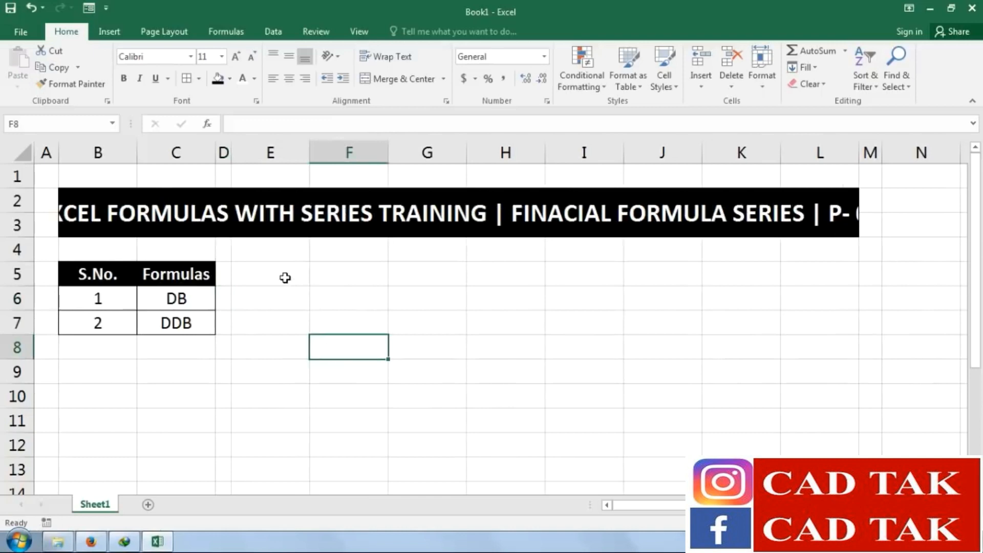
Enter the headings "Company" and "Product" in cells E5 and F5
left_click(285, 278)
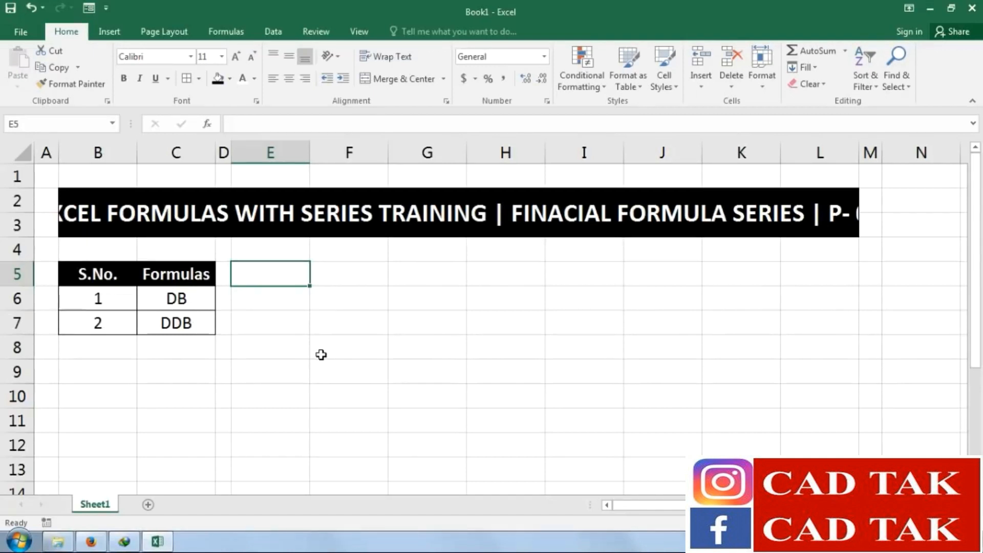
type("CVO")
key("BackSpace")
key("BackSpace")
key("BackSpace")
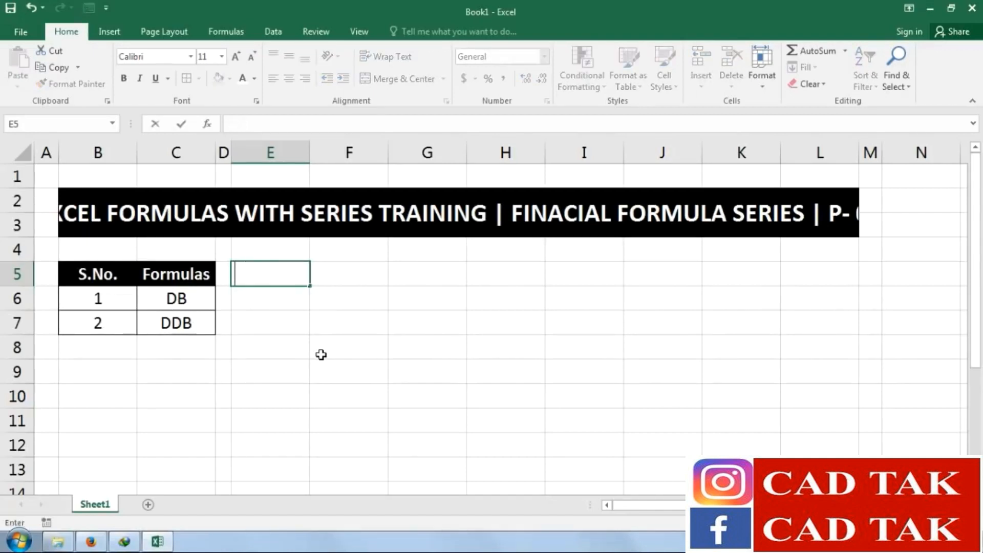
type("Company")
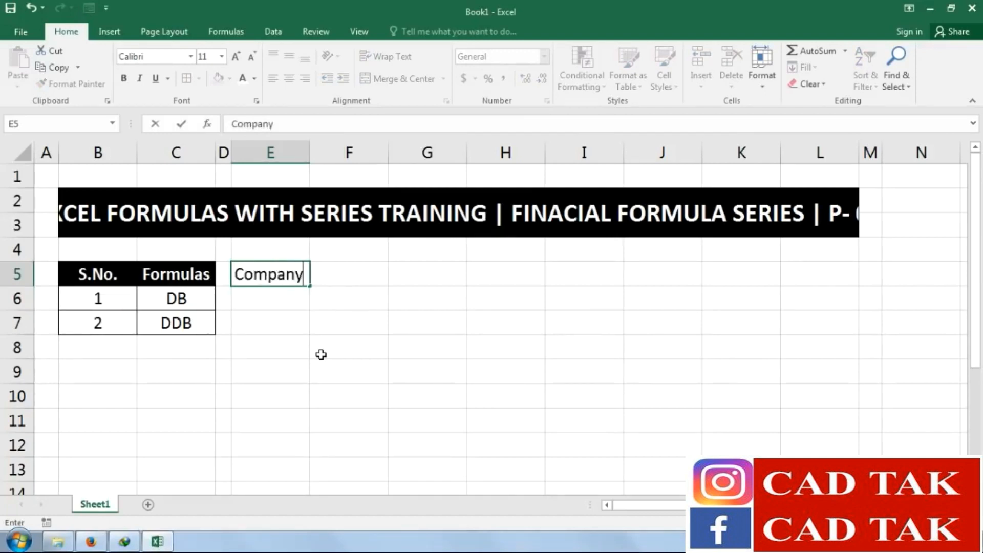
key("Tab")
type("Product")
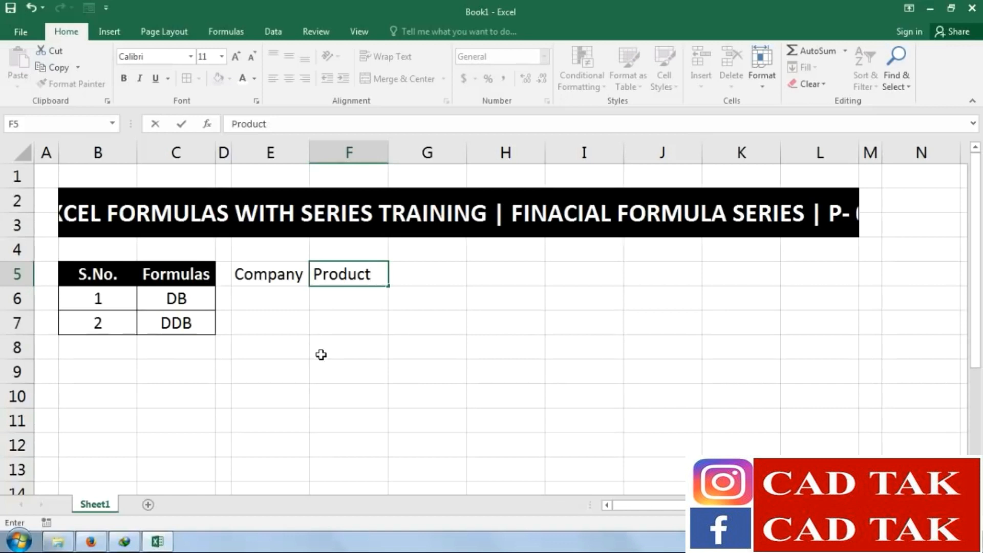
Enter the headings "Cost", "Salvage", "Life" and "Period" in cells G5 through J5
key("Tab")
type("Cop")
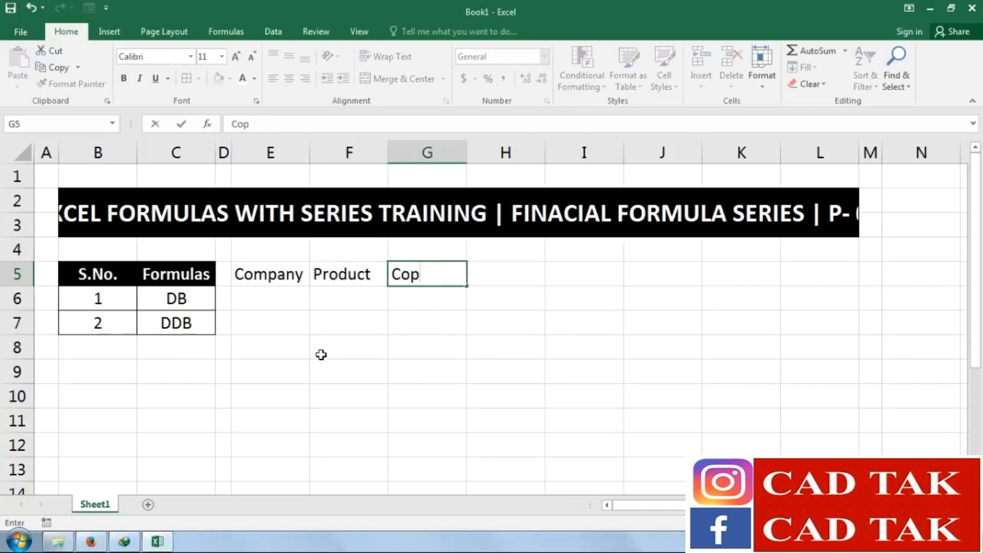
key("BackSpace")
type("st")
key("Tab")
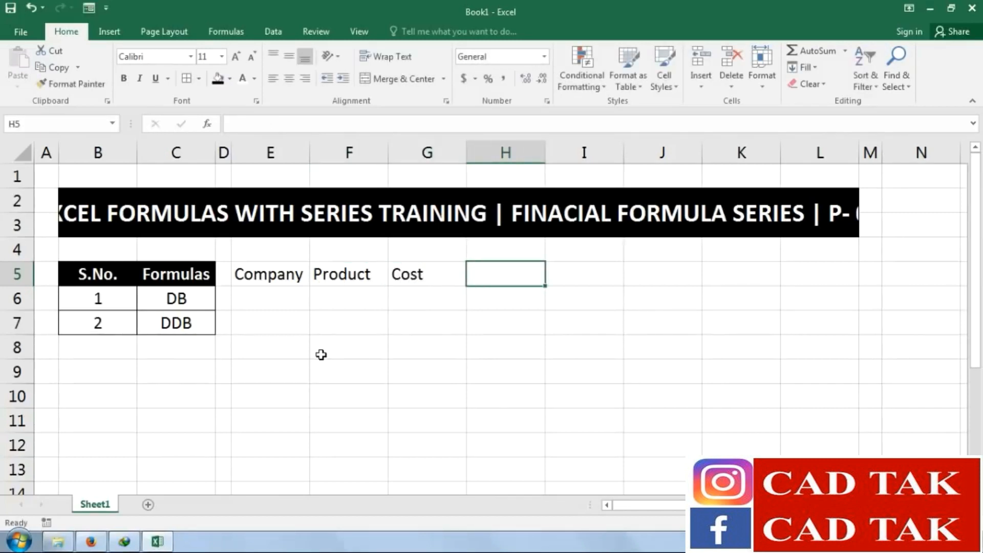
type("Salvage")
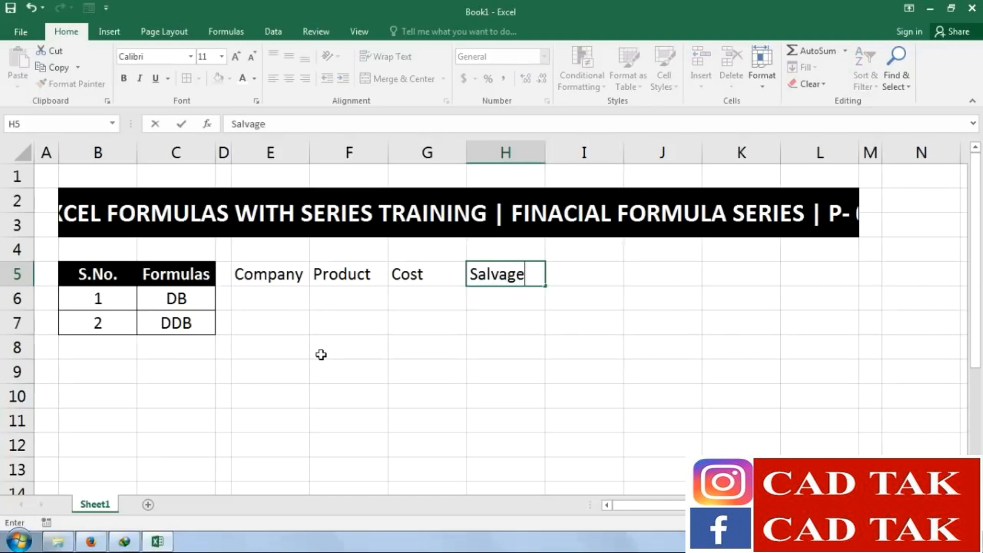
key("Tab")
type("Life")
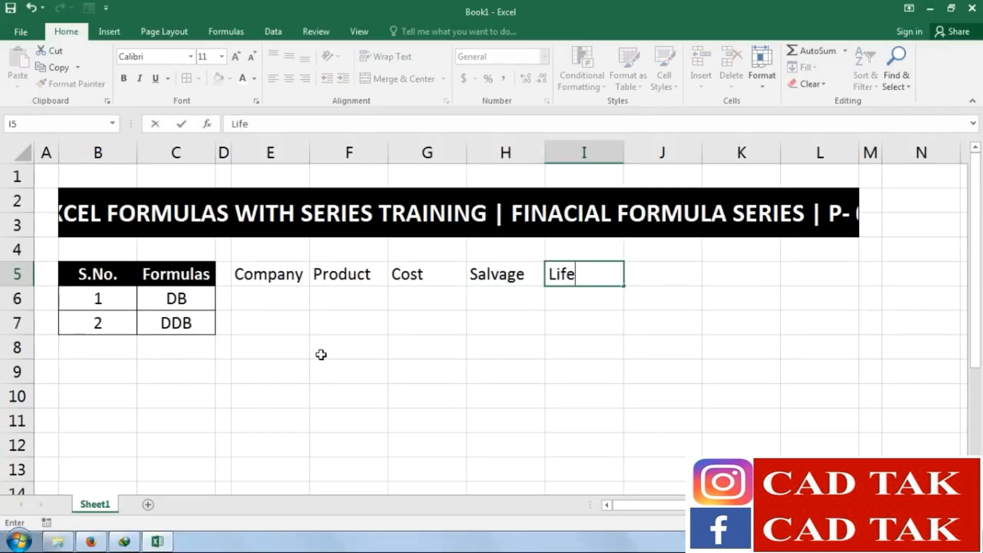
key("Tab")
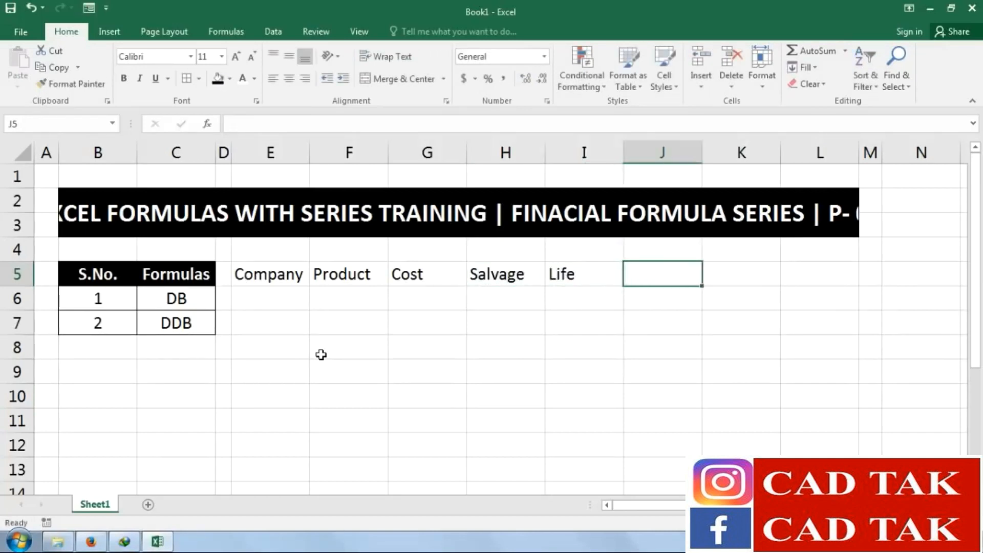
type("Period")
key("Tab")
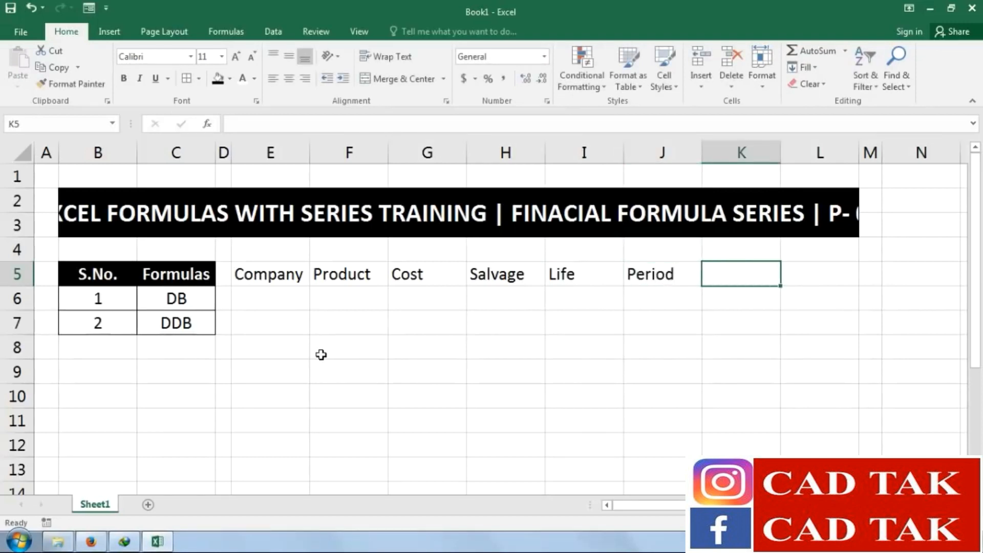
Enter the headings "DB Value" and "DDB Value" in K5 and L5, and widen column L to fit its heading
type("DB")
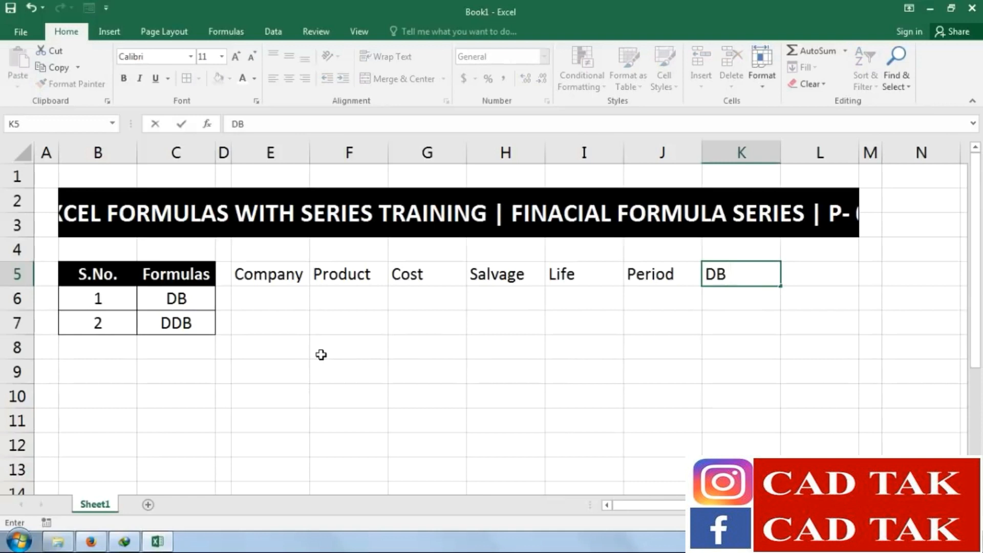
type(" Value")
key("Tab")
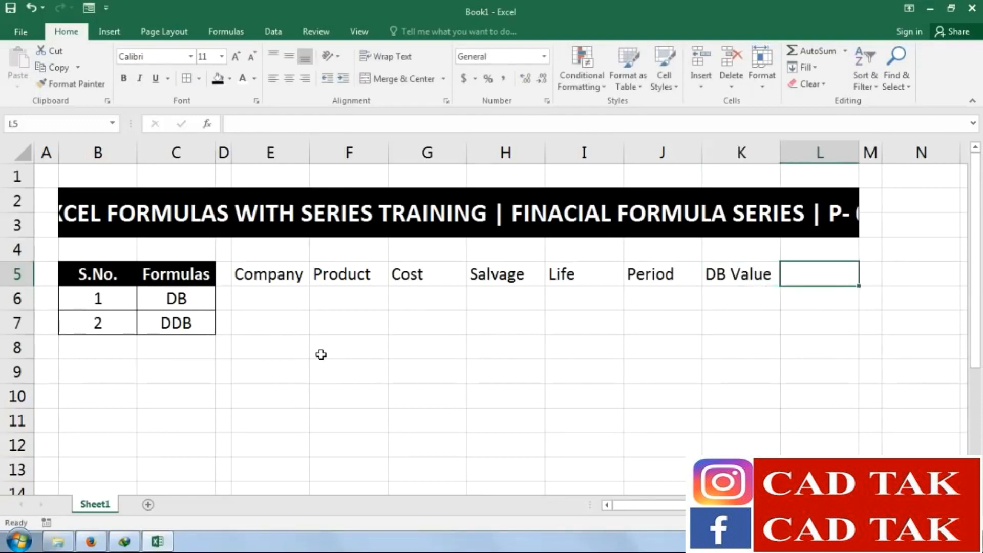
type("DDB Value")
left_click(506, 444)
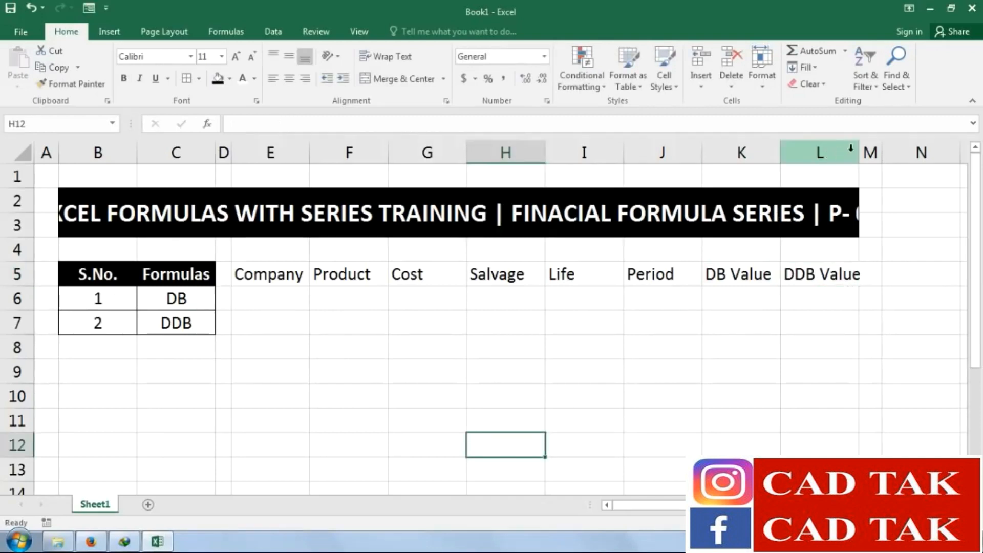
left_click_drag(858, 152, 869, 153)
Fill in row 6 with company "Honda", product "Car" and a cost of 1200000 in cells E6:G6
left_click(276, 299)
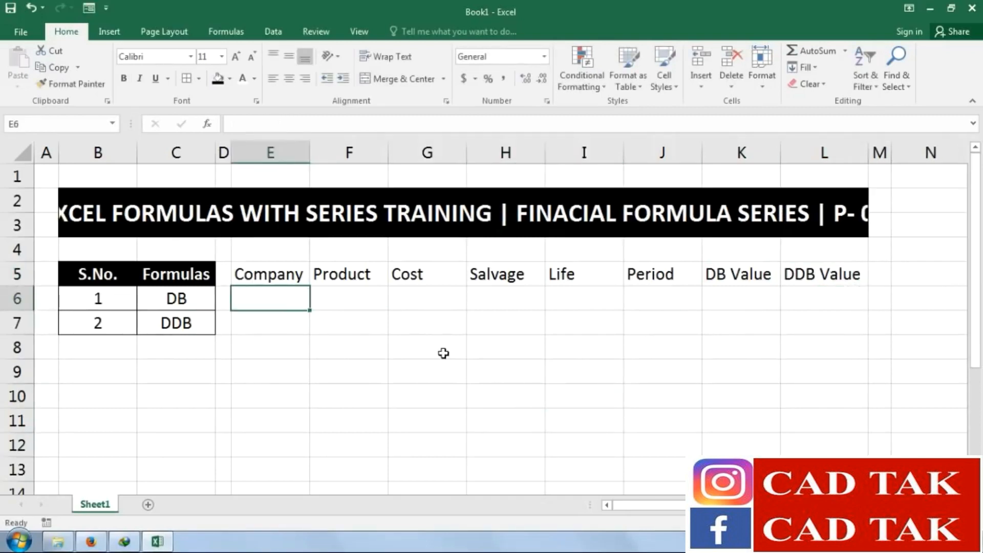
type("Honda")
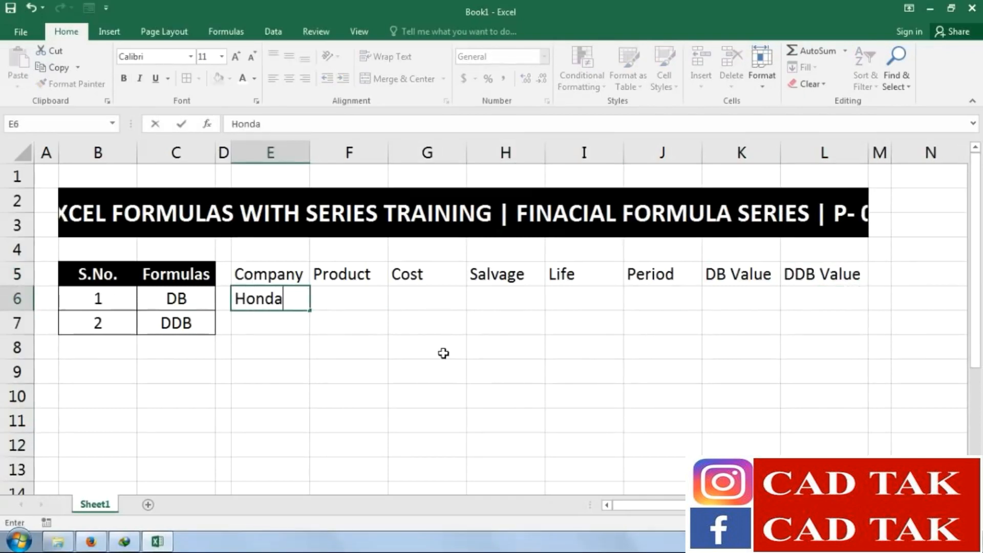
key("Tab")
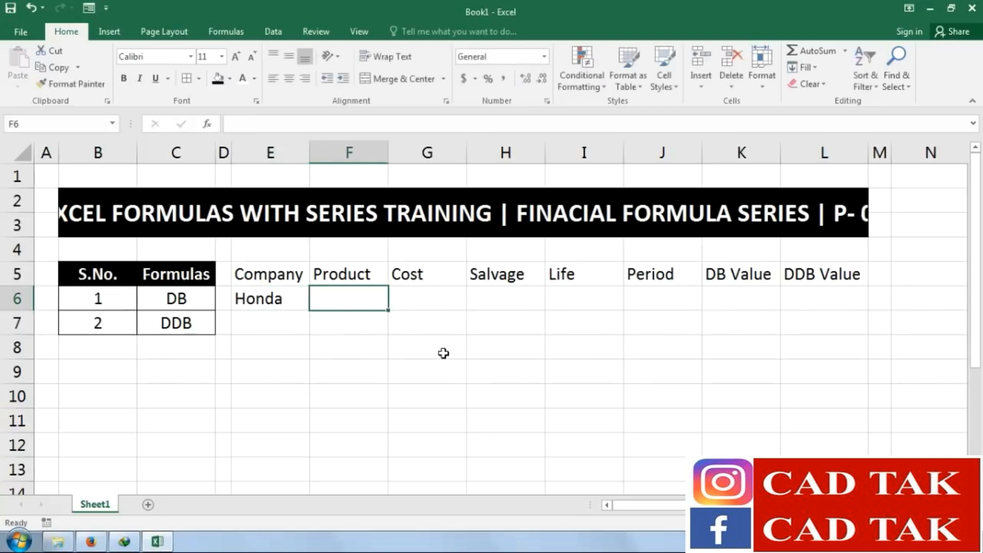
type("Car")
key("Tab")
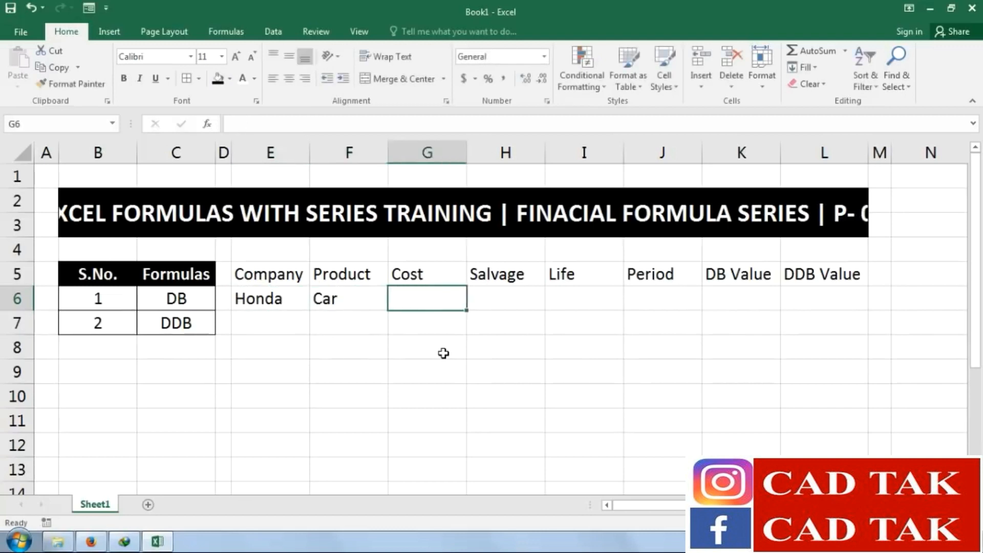
type("12")
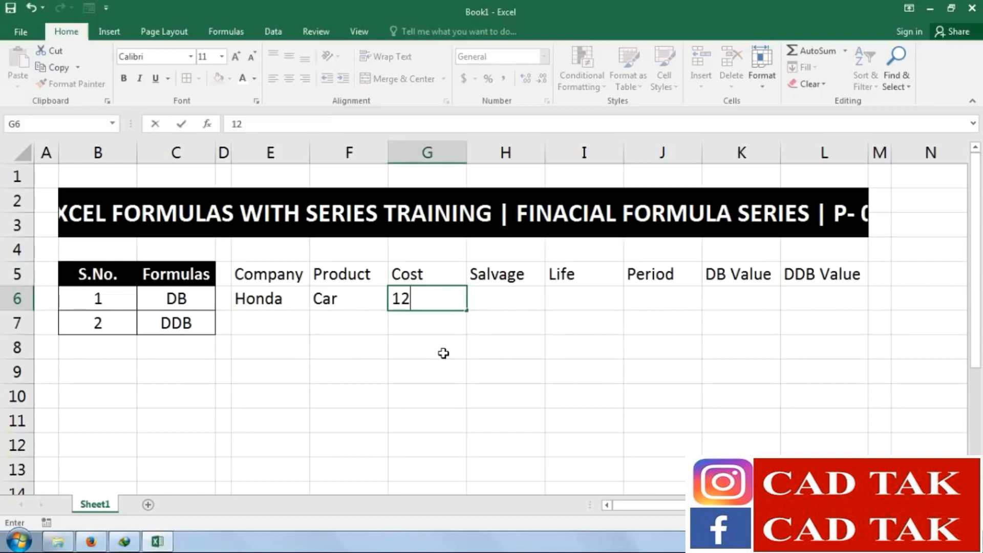
type("00000")
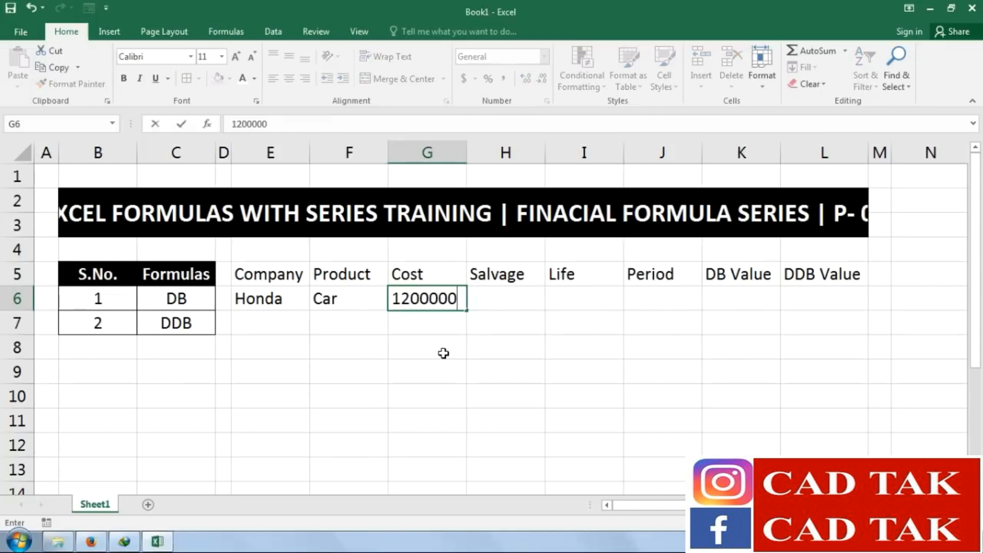
key("Tab")
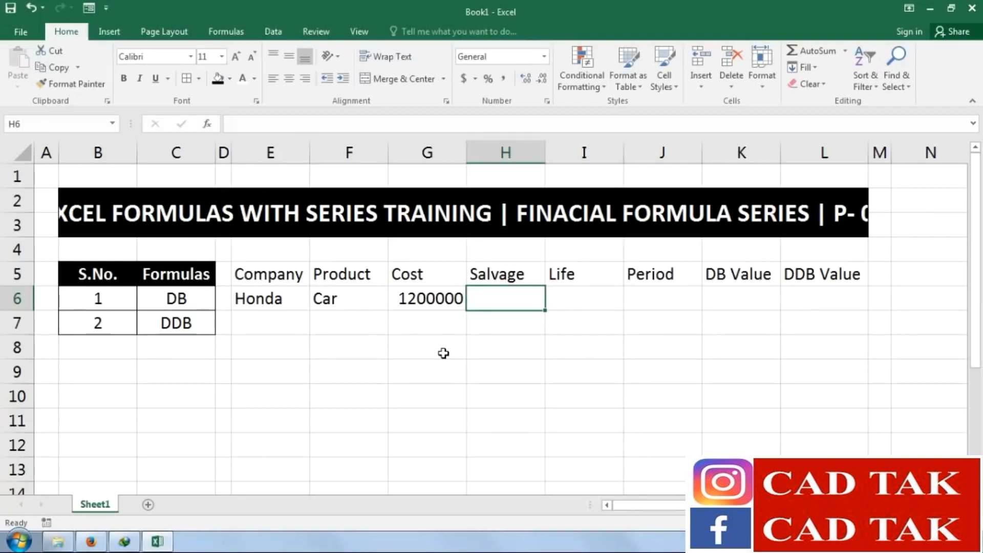
Enter a salvage value of 15000 in H6 and a life of 3 in I6
type("15000")
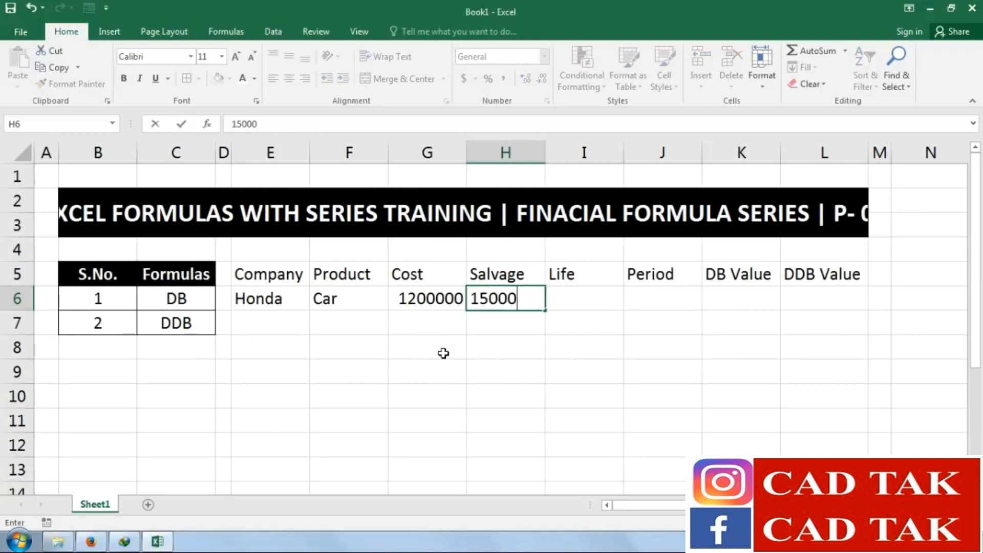
key("Tab")
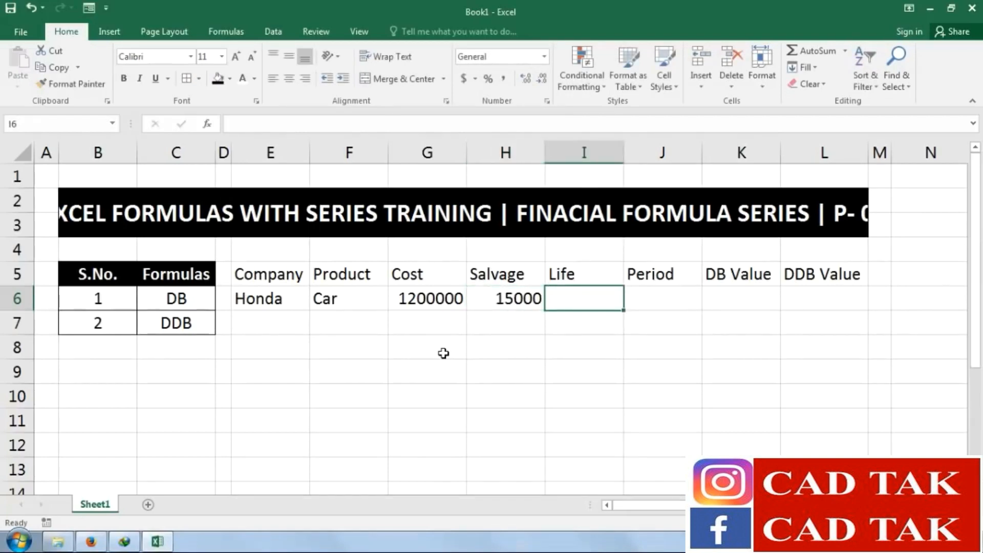
type("3")
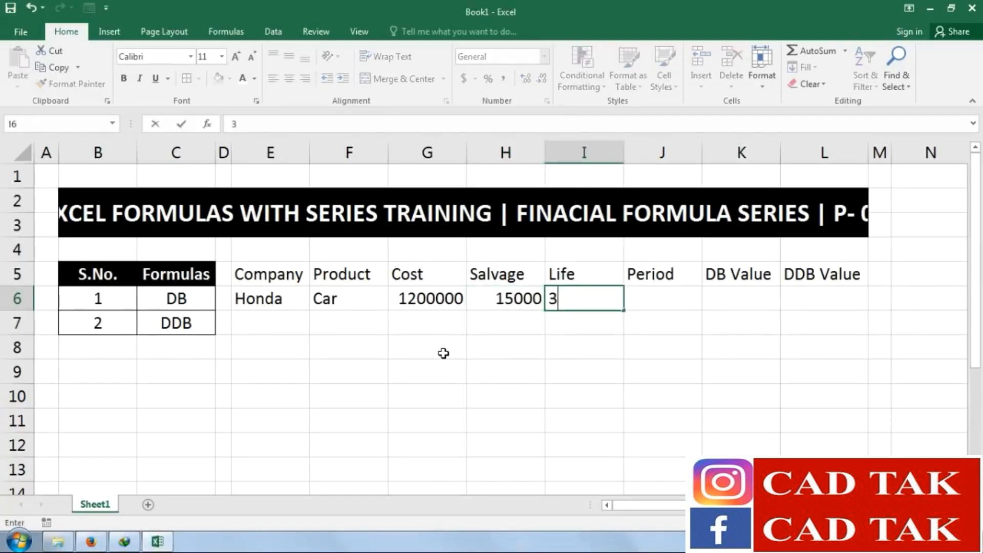
key("Tab")
List the periods 1, 2 and 3 down cells J6:J8
type("1")
key("Return")
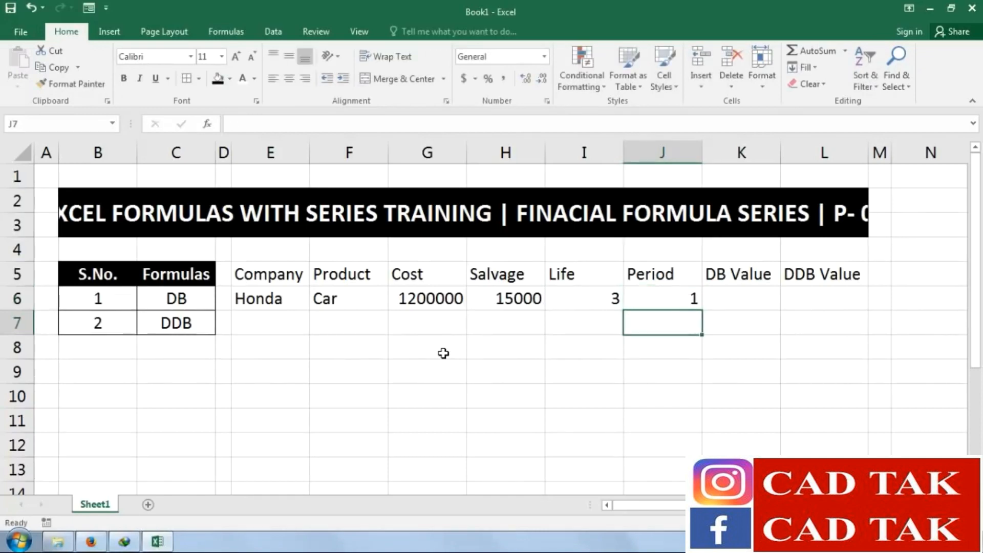
type("2")
key("Return")
type("3")
key("Return")
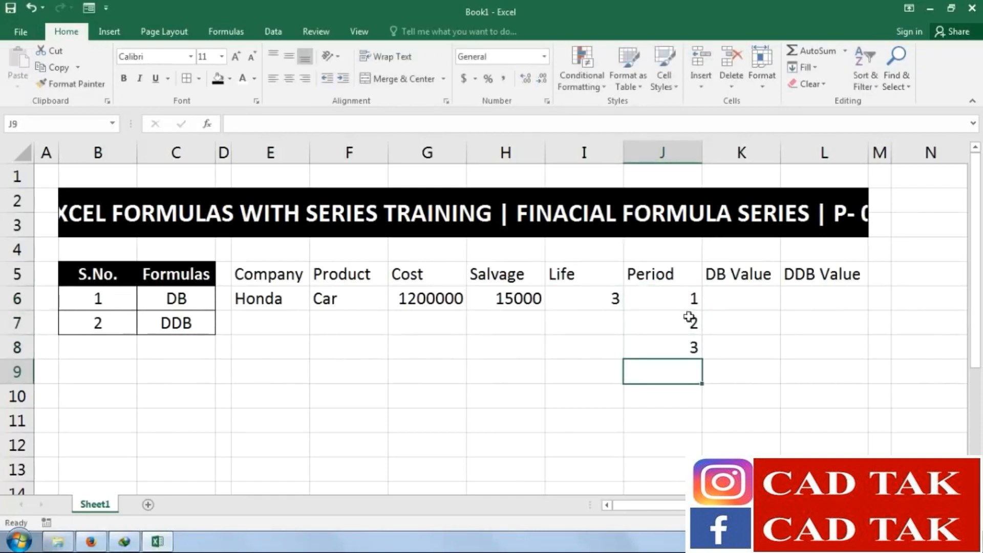
left_click(738, 301)
Merge and center rows 6 to 8 separately in each of the columns Company, Product, Cost, Salvage and Life
left_click_drag(269, 302, 270, 351)
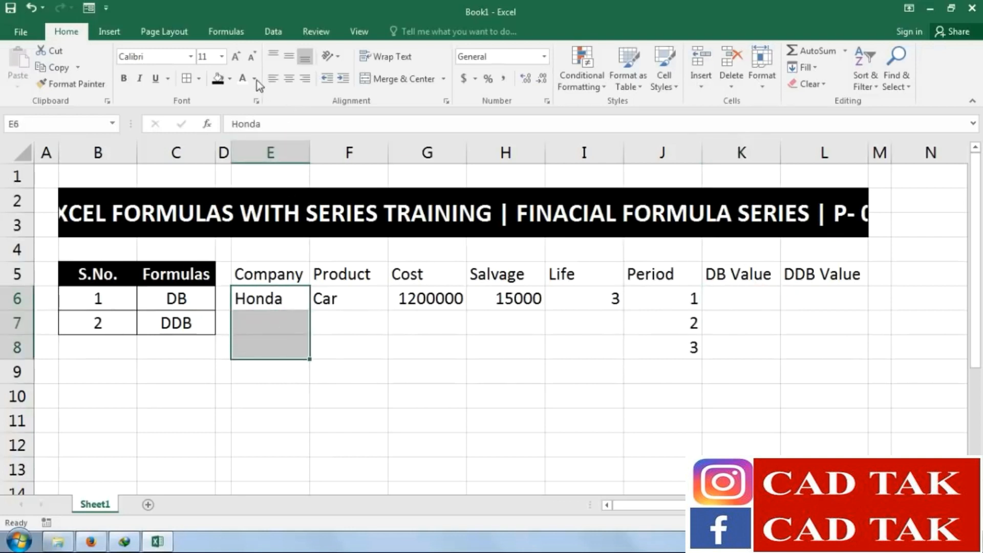
left_click(401, 78)
left_click_drag(339, 300, 346, 348)
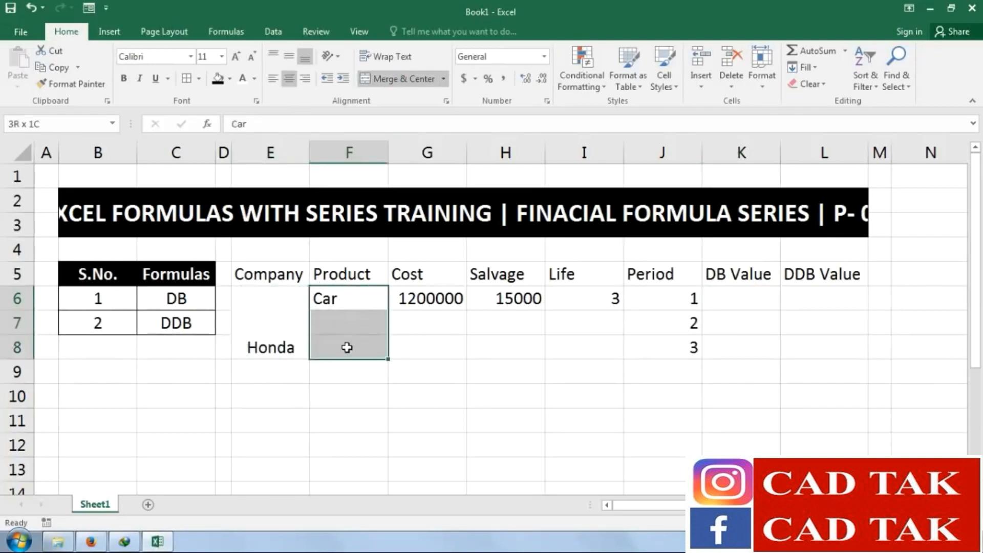
left_click(395, 81)
left_click_drag(417, 300, 429, 348)
left_click(409, 81)
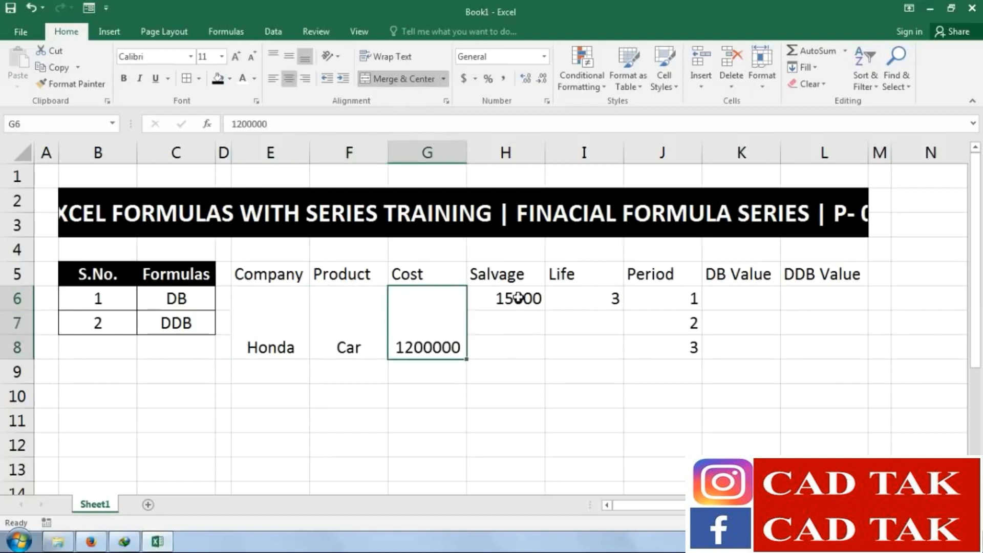
left_click_drag(518, 298, 511, 340)
left_click(405, 79)
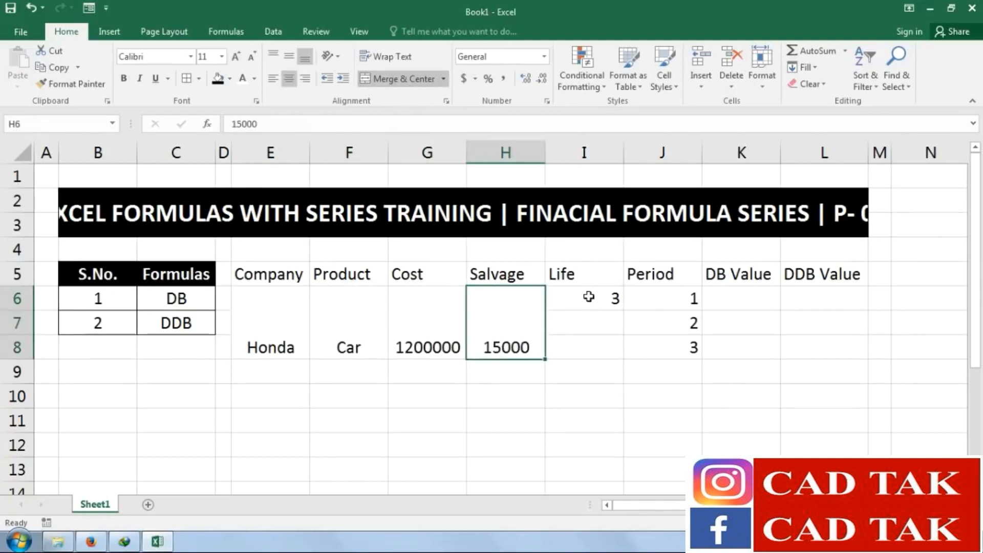
left_click_drag(589, 297, 586, 348)
left_click(395, 80)
left_click(661, 419)
Format the header cells E5:L5 with a black fill and bold white text, centered horizontally
left_click_drag(275, 277, 840, 269)
left_click(218, 78)
left_click(243, 78)
left_click(124, 78)
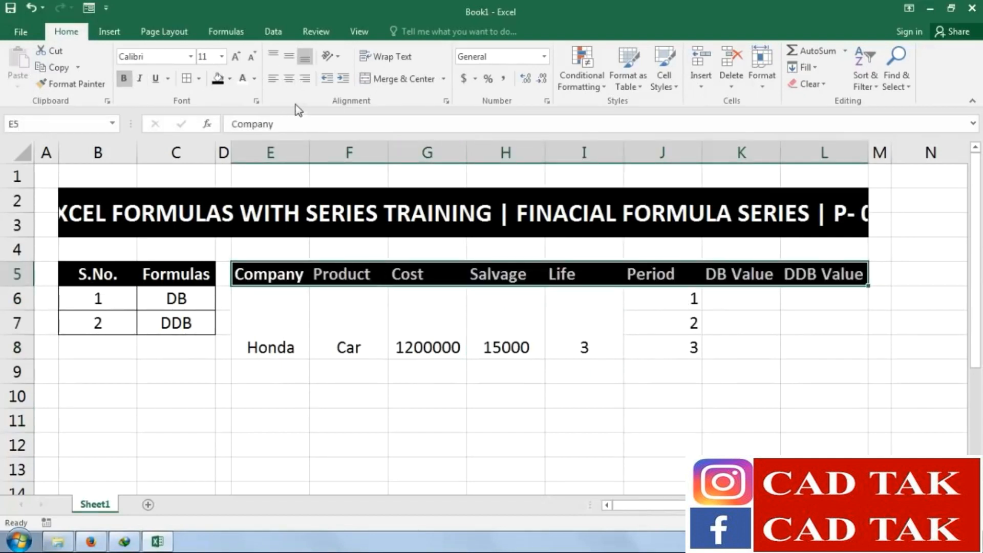
left_click(290, 79)
left_click(435, 422)
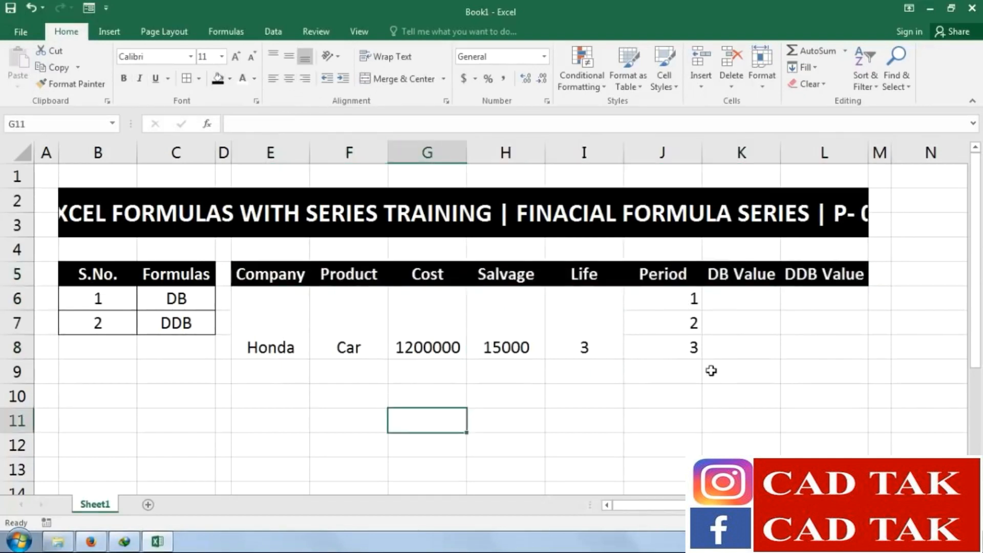
Center the contents of E5:J8 both horizontally and vertically
left_click(273, 274)
left_click_drag(271, 275, 674, 338)
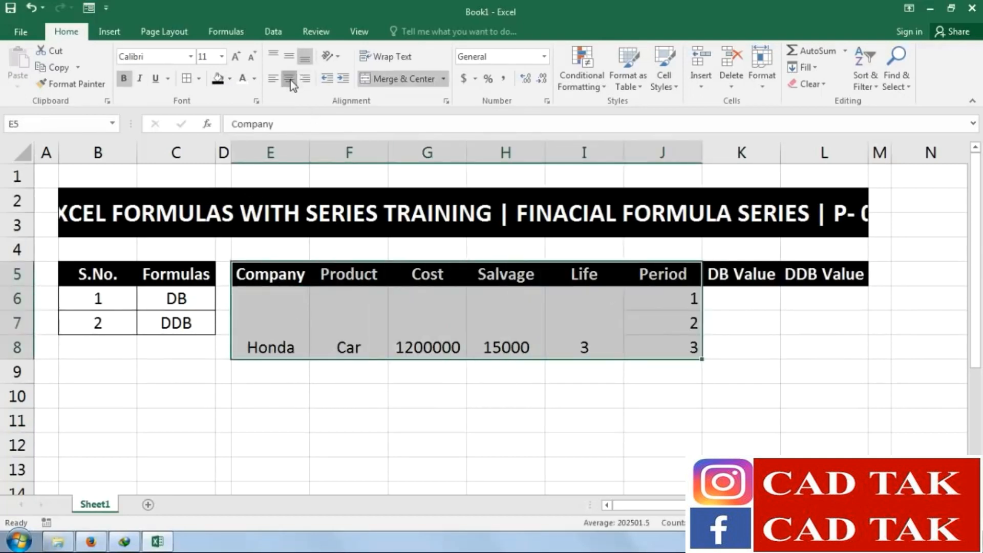
left_click(289, 79)
left_click(290, 78)
left_click(289, 56)
left_click(481, 412)
Make the merged values in E6:I8 bold and apply all borders to the table E5:L8
left_click_drag(292, 324, 549, 322)
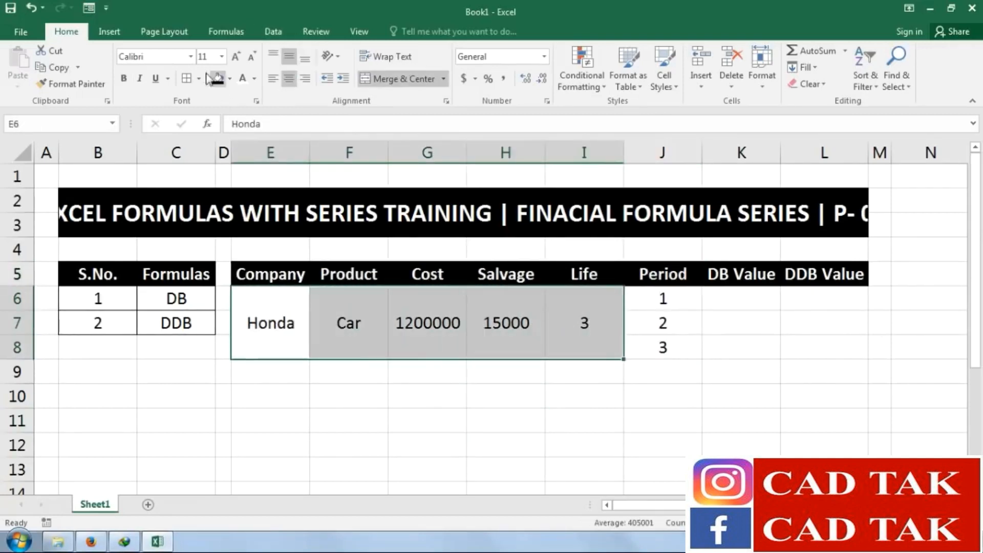
left_click(123, 78)
left_click(427, 419)
left_click_drag(275, 275, 849, 329)
left_click(187, 79)
left_click(427, 420)
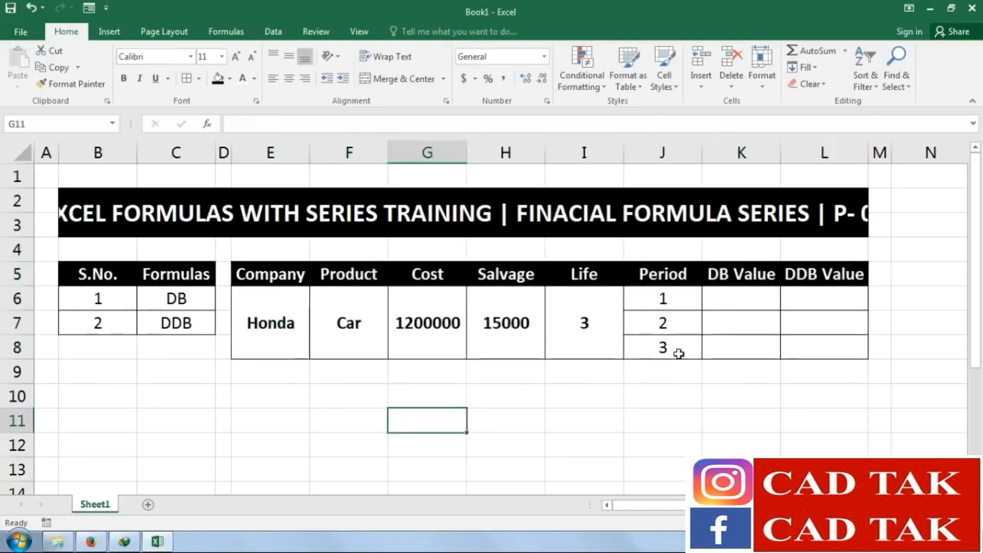
Enter a DB depreciation formula in K6 for period 1, using cost G6, salvage H6, life I6 and period J6
left_click(738, 299)
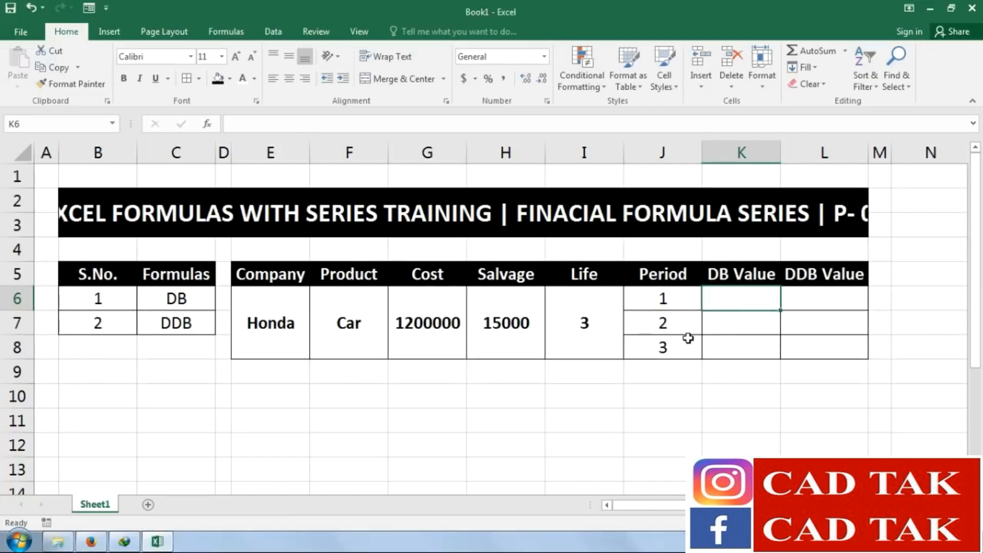
type("=db")
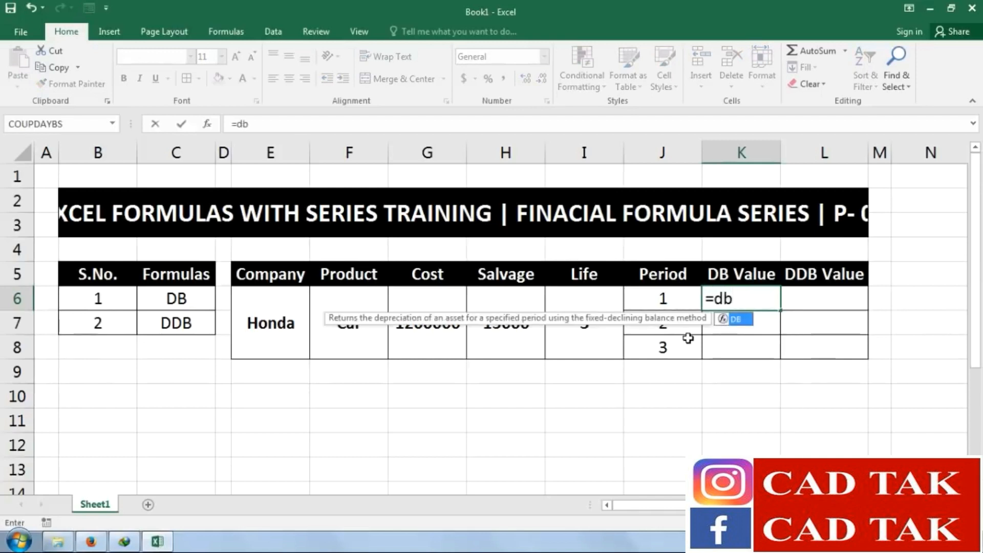
key("BackSpace")
key("BackSpace")
type("DB")
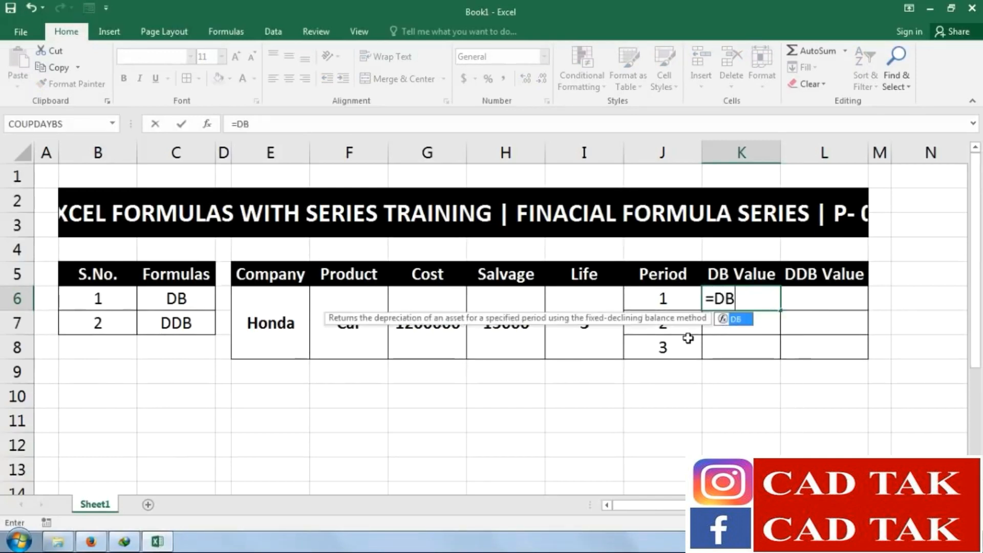
type("(")
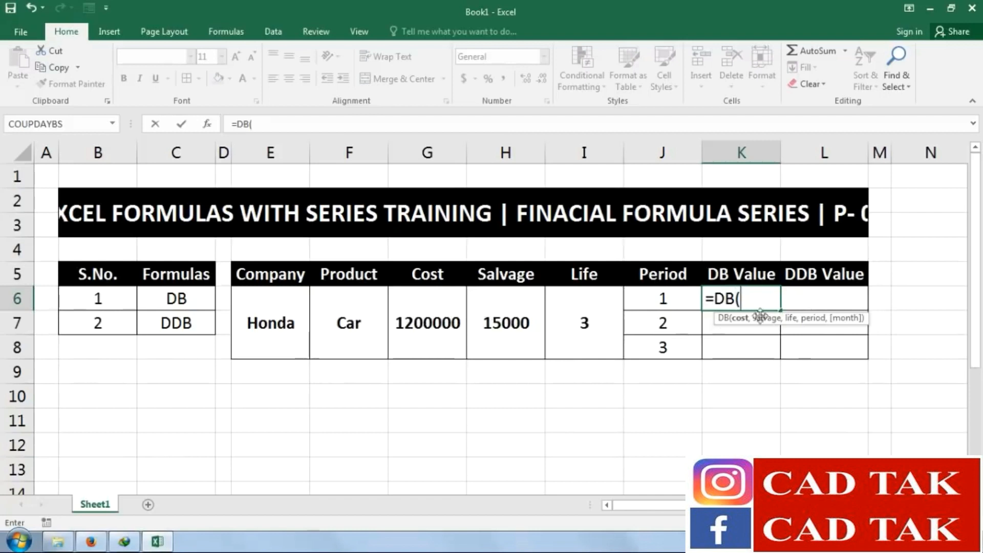
left_click(419, 323)
type(",")
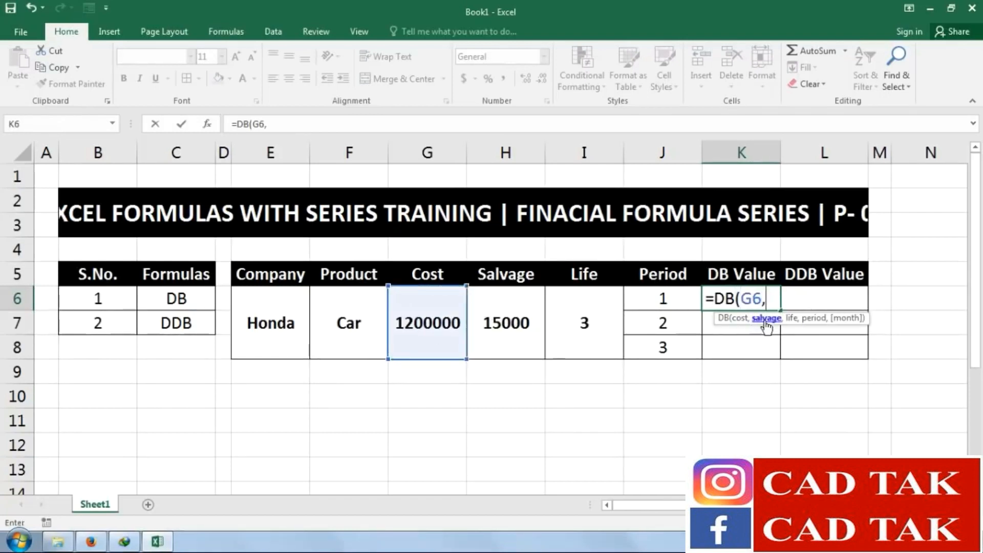
left_click(513, 325)
type(",")
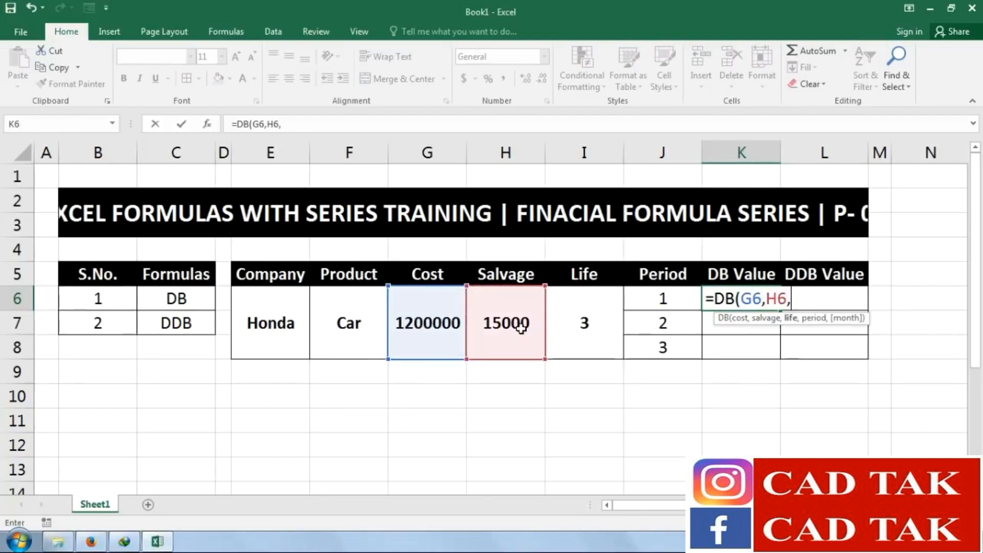
left_click(591, 326)
type(",")
left_click(693, 296)
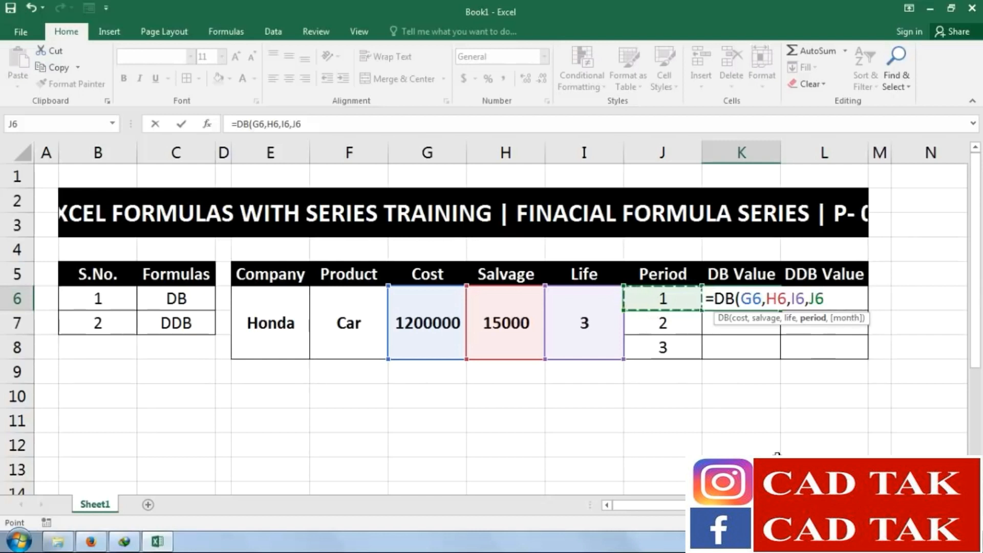
type(")")
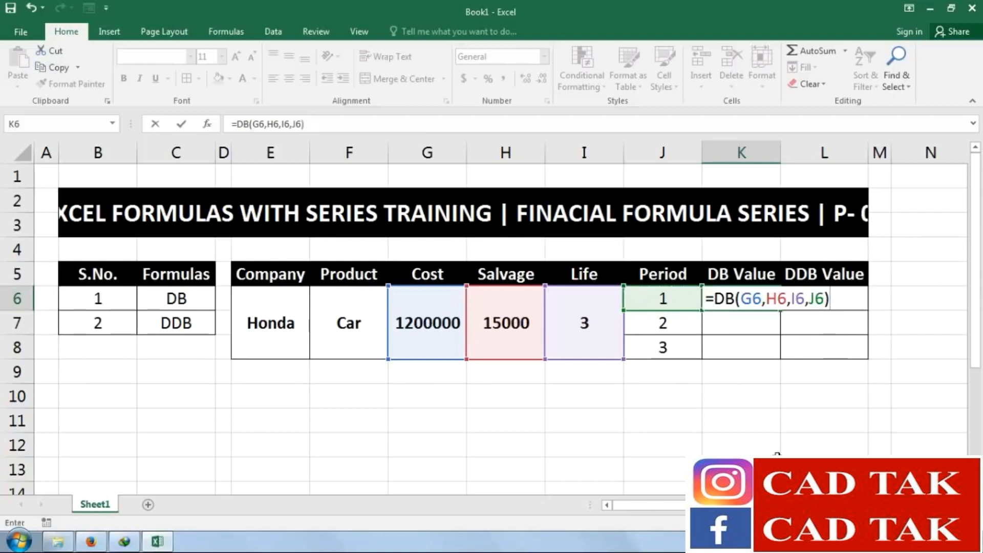
key("Return")
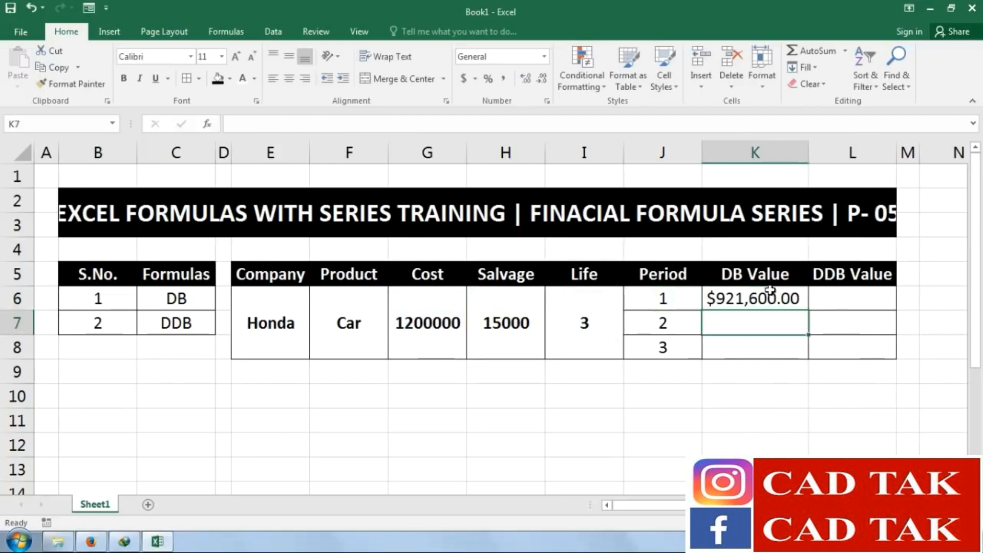
Clear K6 and enter the formula =DB(G6,H6,I6,J6) again
key("Up")
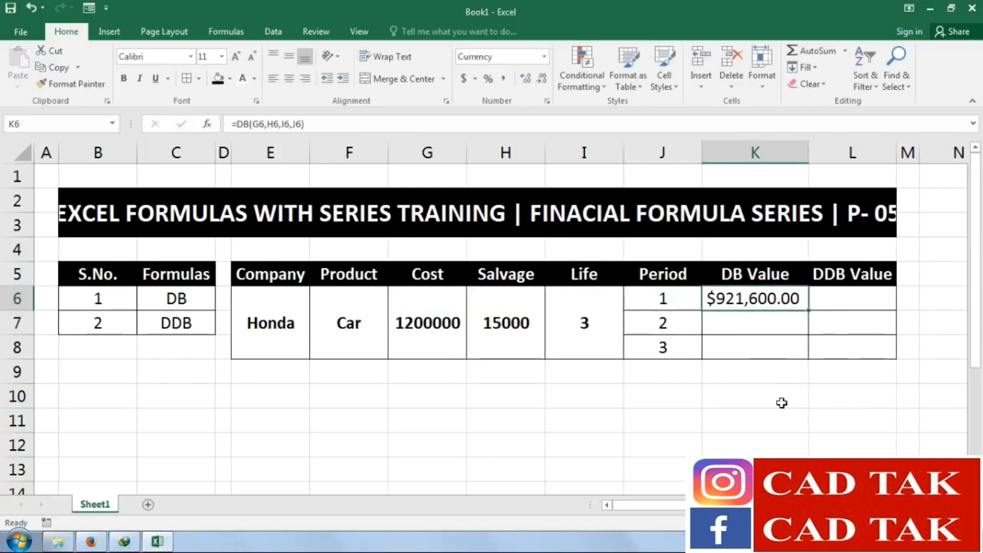
key("Delete")
type("=DB")
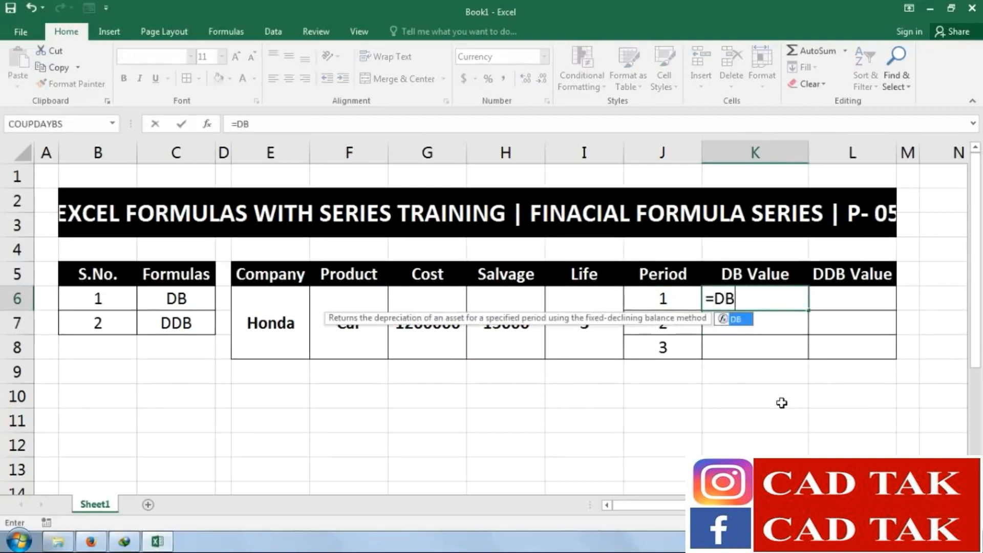
type("(")
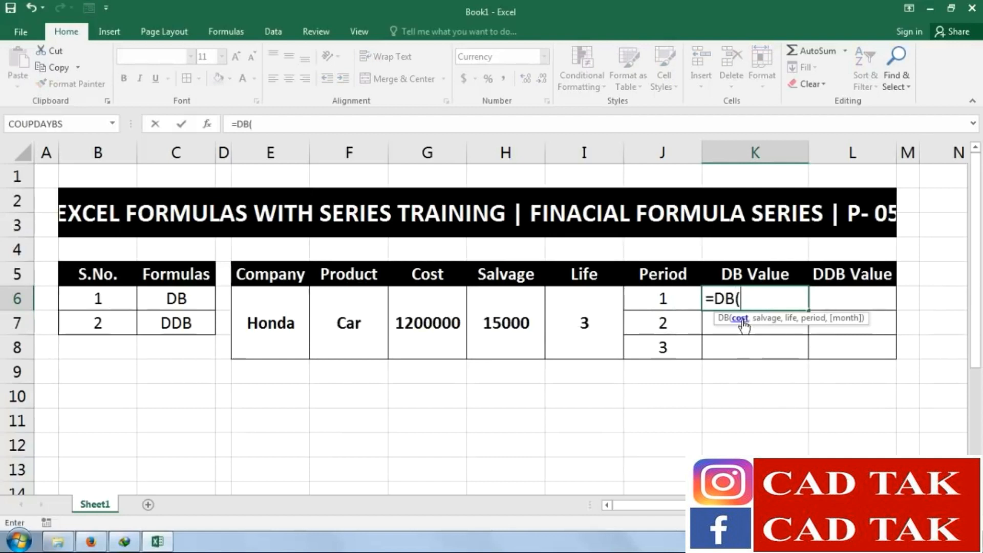
left_click(443, 330)
type(",")
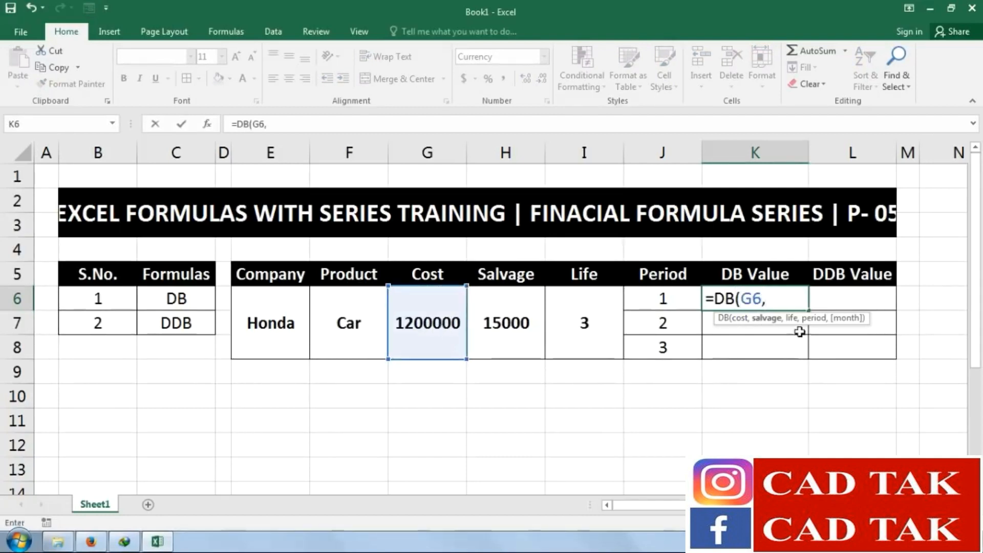
left_click(523, 322)
type(",")
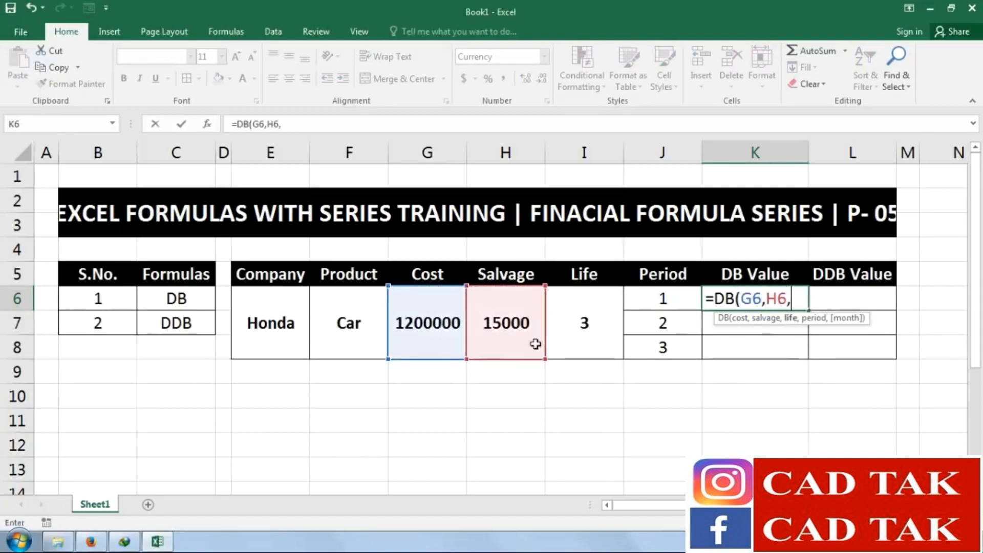
left_click(570, 323)
type(",")
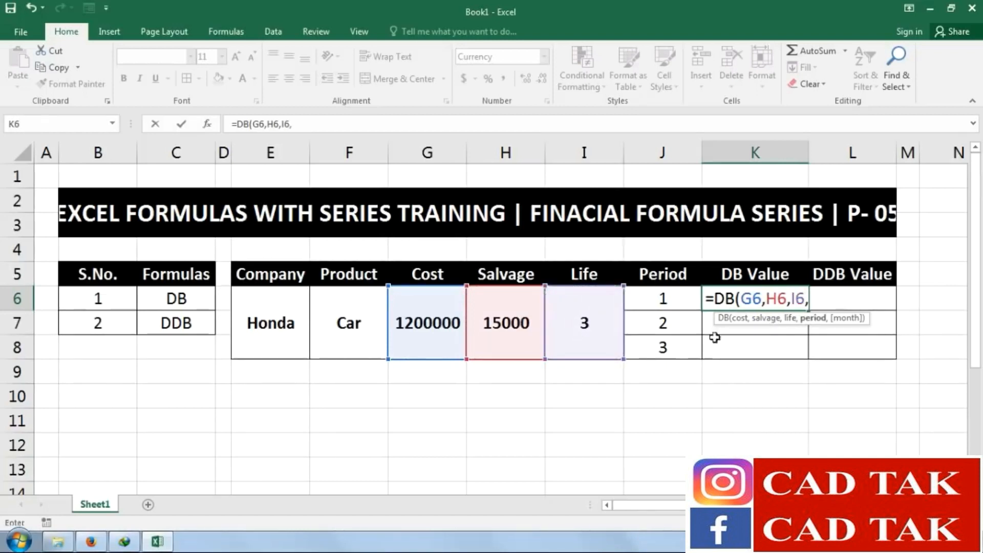
left_click(684, 298)
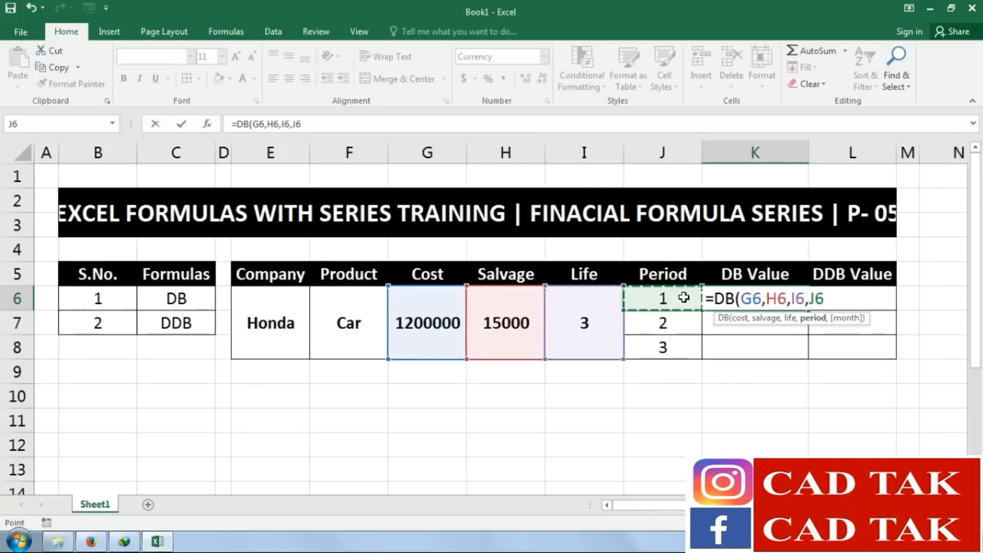
type(")")
key("Return")
Try filling the DB formula from K6 down to K8, and clear the copies in K7:K8
left_click(780, 302)
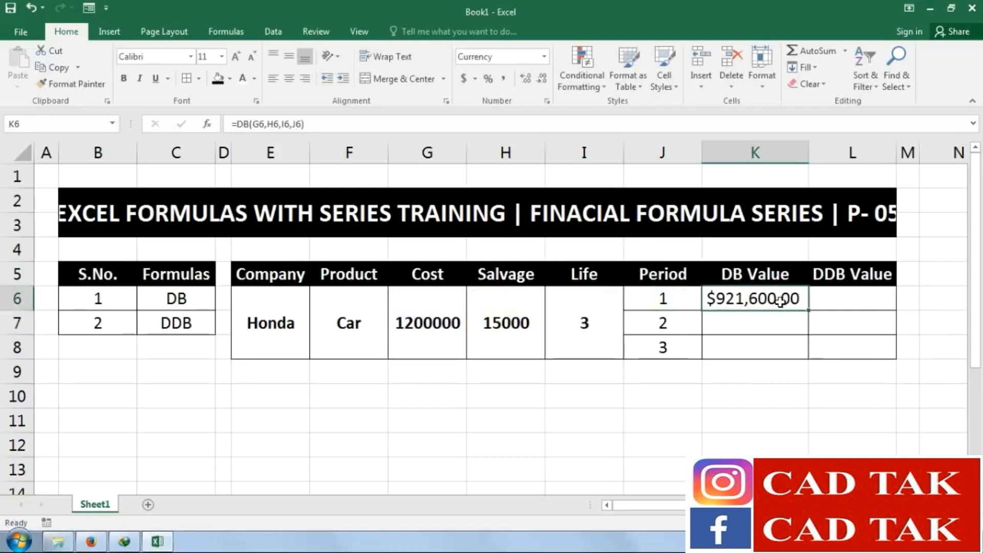
left_click_drag(809, 311, 812, 355)
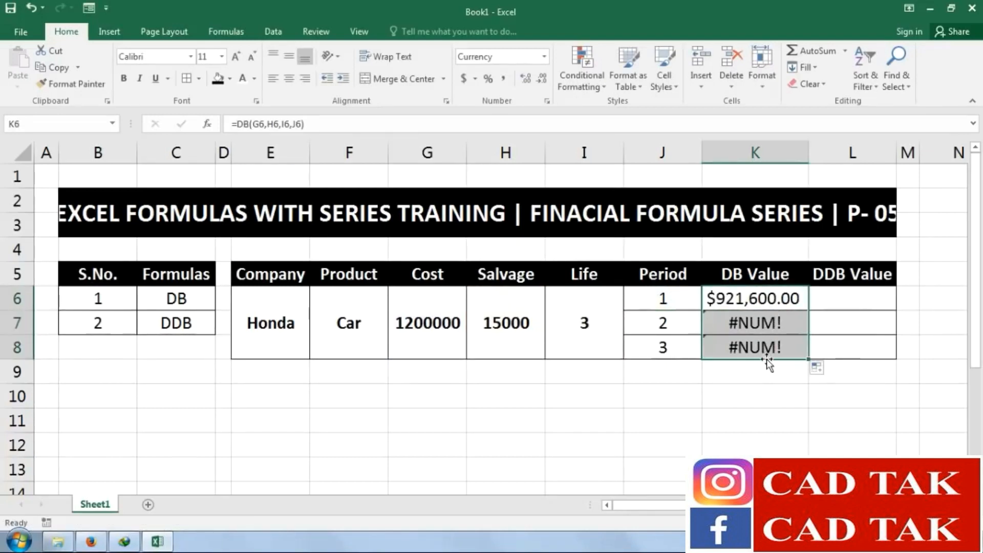
left_click(773, 323)
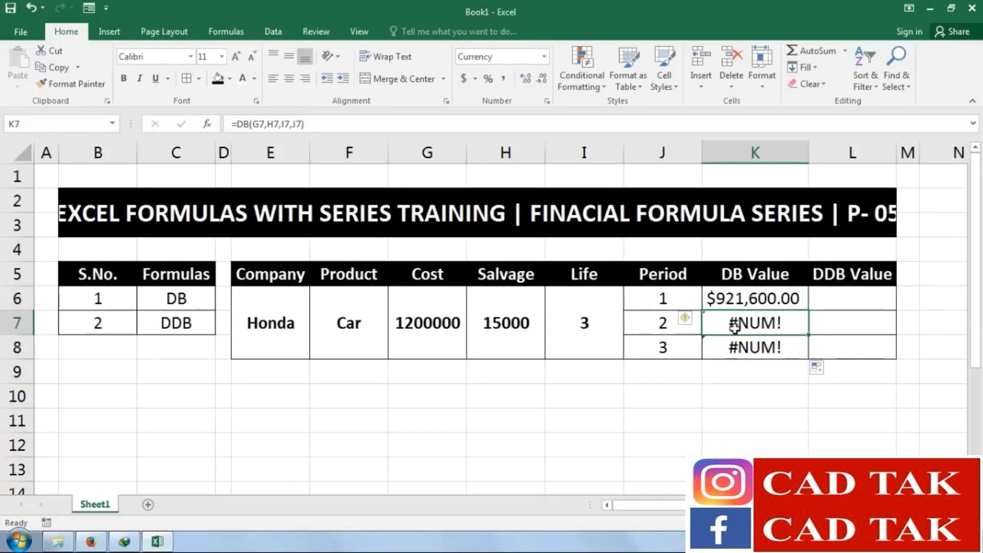
left_click_drag(735, 328, 737, 342)
key("Delete")
left_click(761, 397)
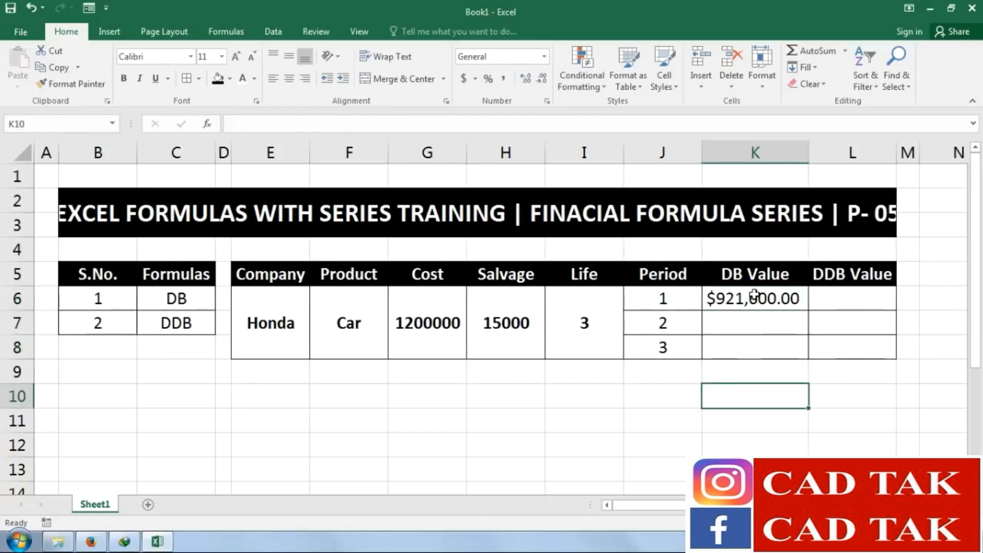
Try to make the cost and salvage references in K6's DB formula absolute, and undo the edit
left_click(755, 296)
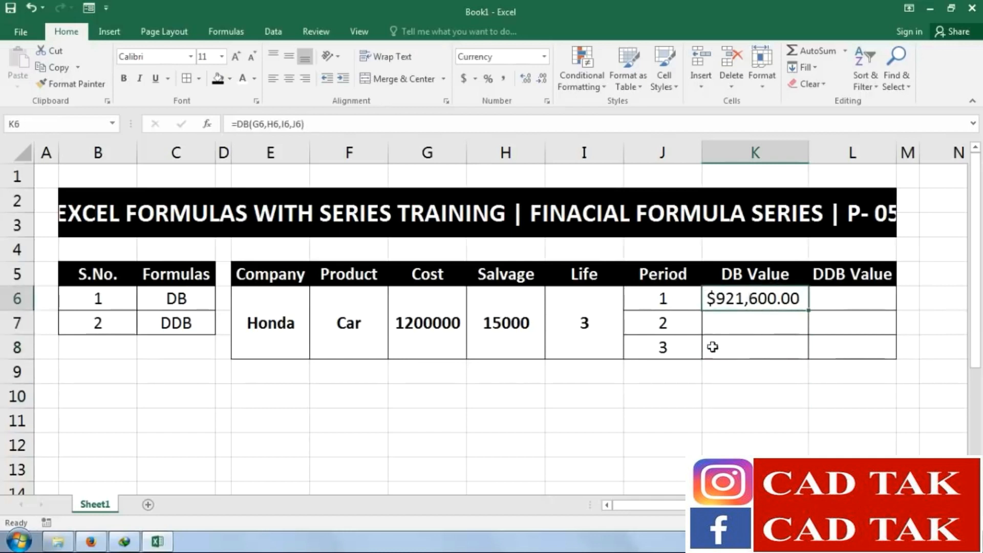
left_click(265, 124)
double_click(258, 124)
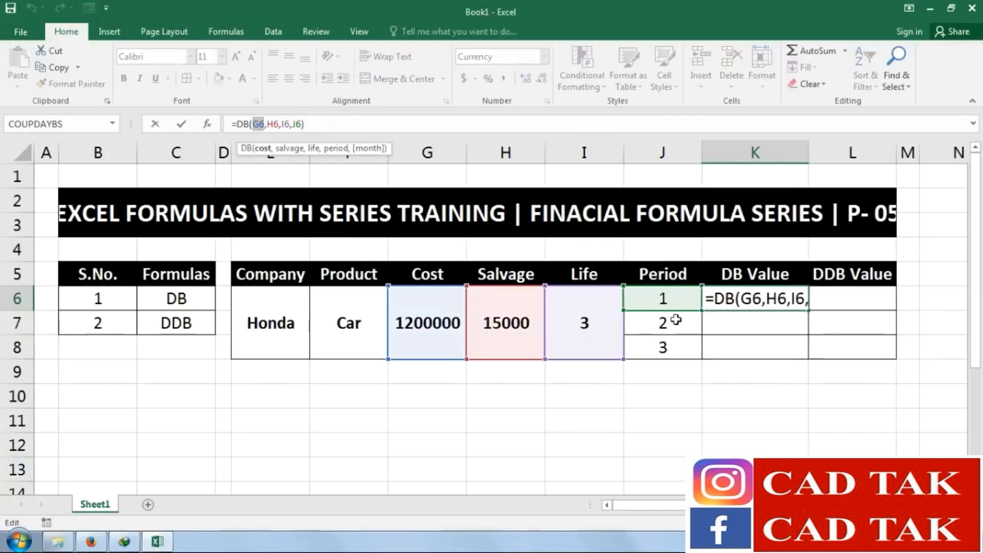
key("F4")
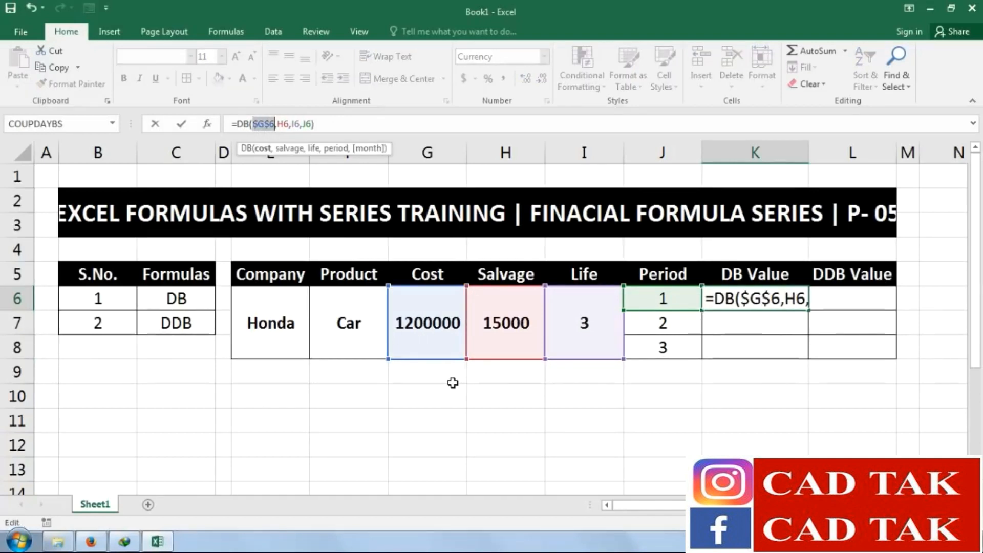
double_click(282, 124)
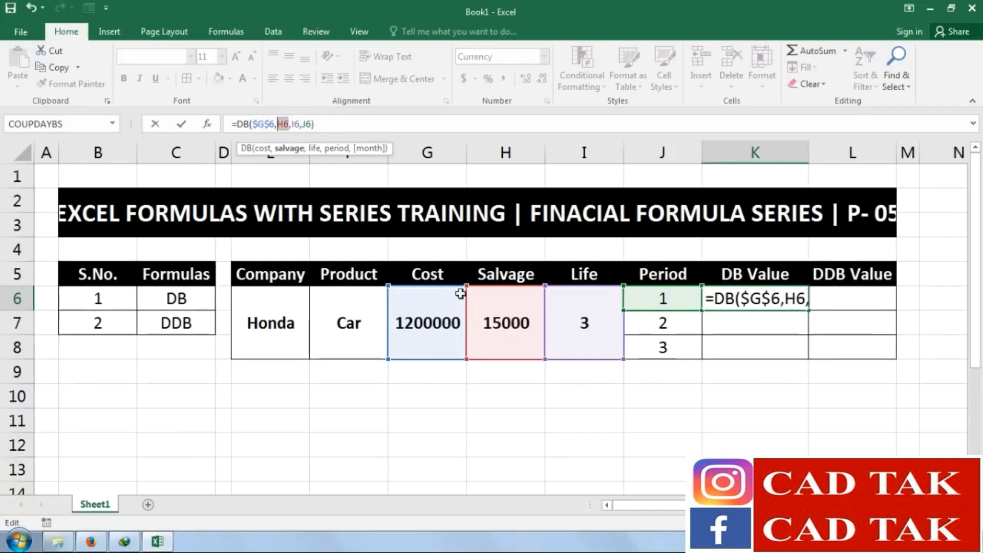
key("F4")
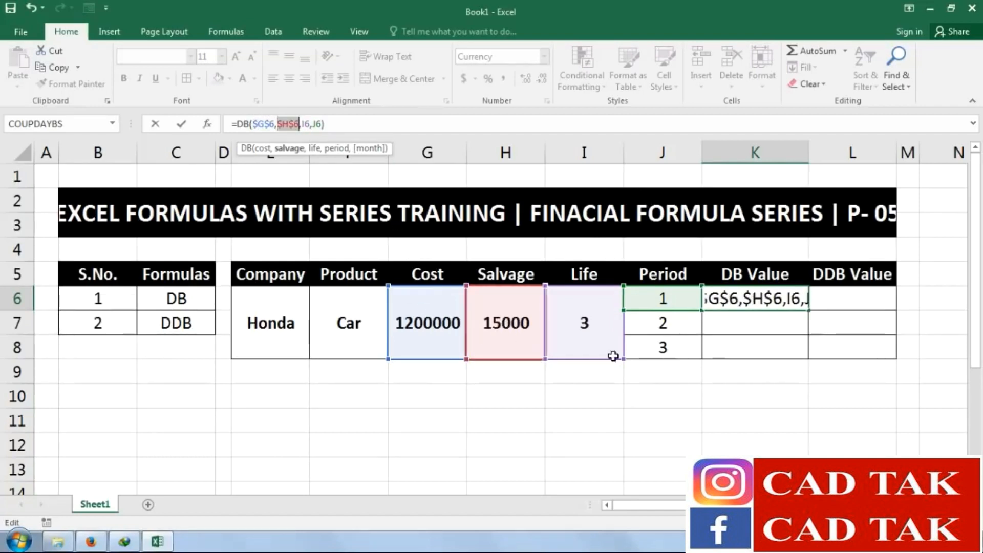
left_click(605, 315)
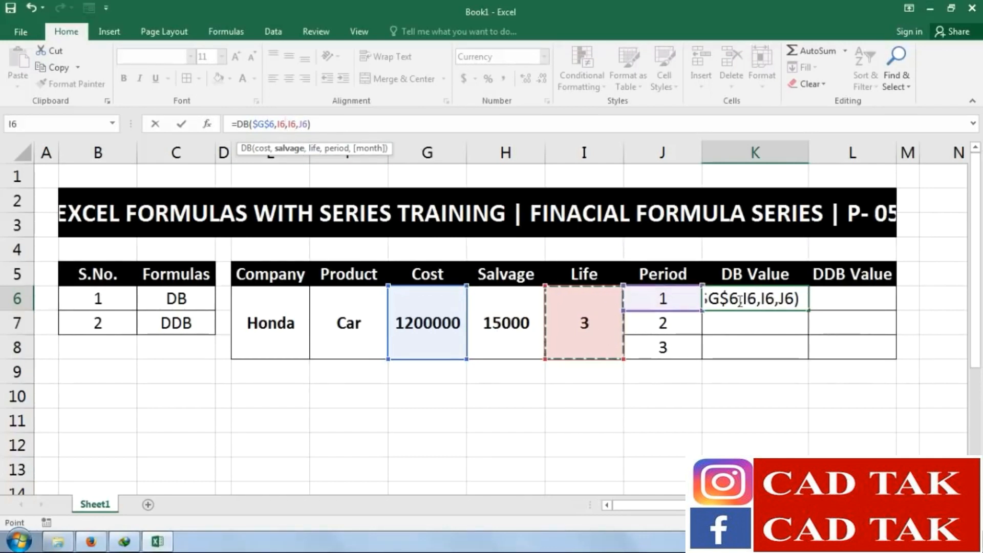
key("Return")
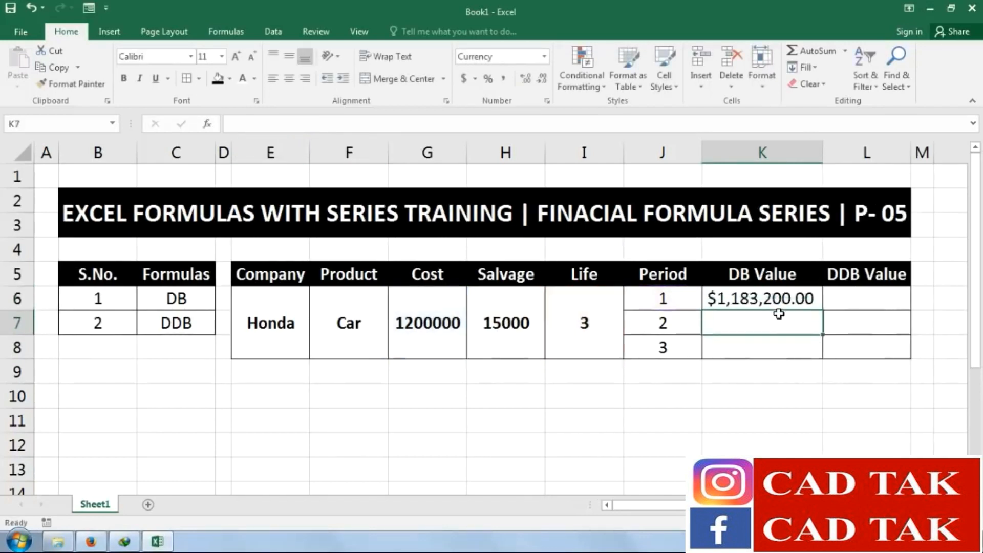
left_click(759, 302)
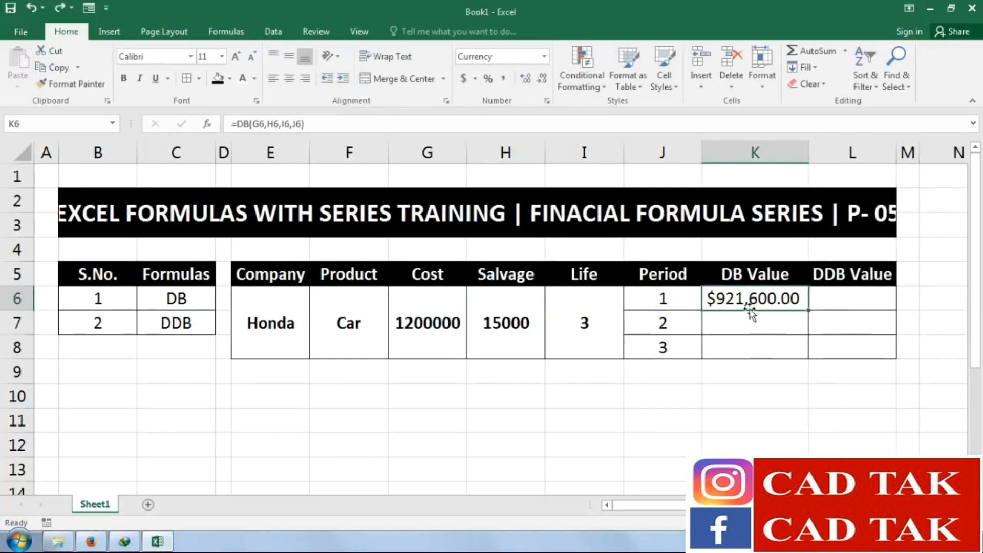
Make the cost, salvage and life references in K6 absolute so the formula reads =DB($G$6,$H$6,$I$6,J6)
left_click(263, 122)
double_click(259, 124)
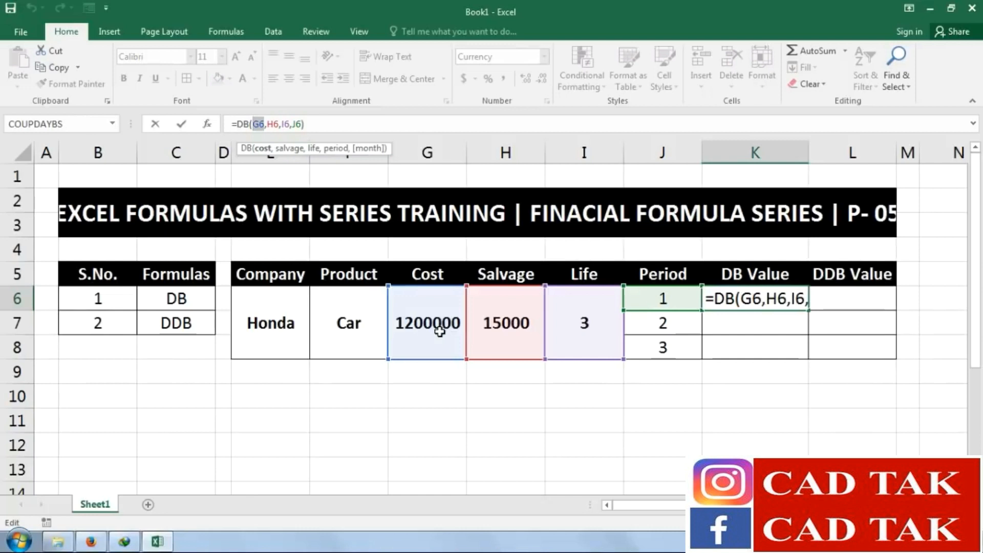
key("F4")
left_click_drag(288, 125, 276, 126)
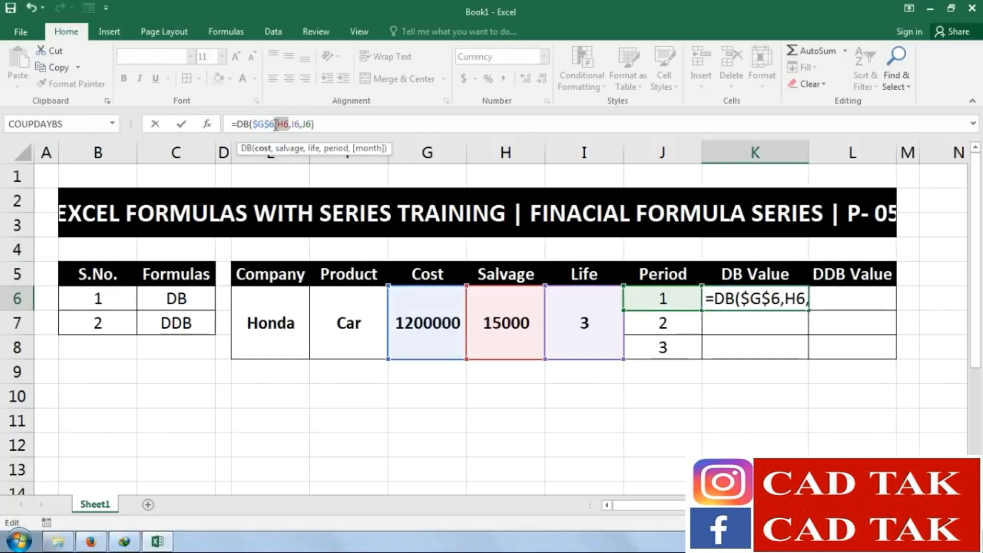
key("F4")
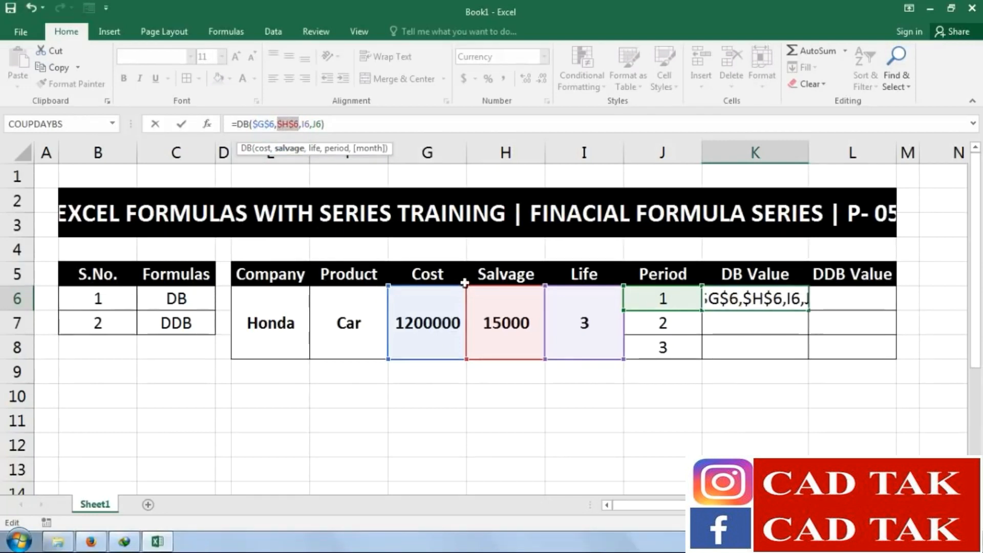
left_click_drag(310, 124, 302, 124)
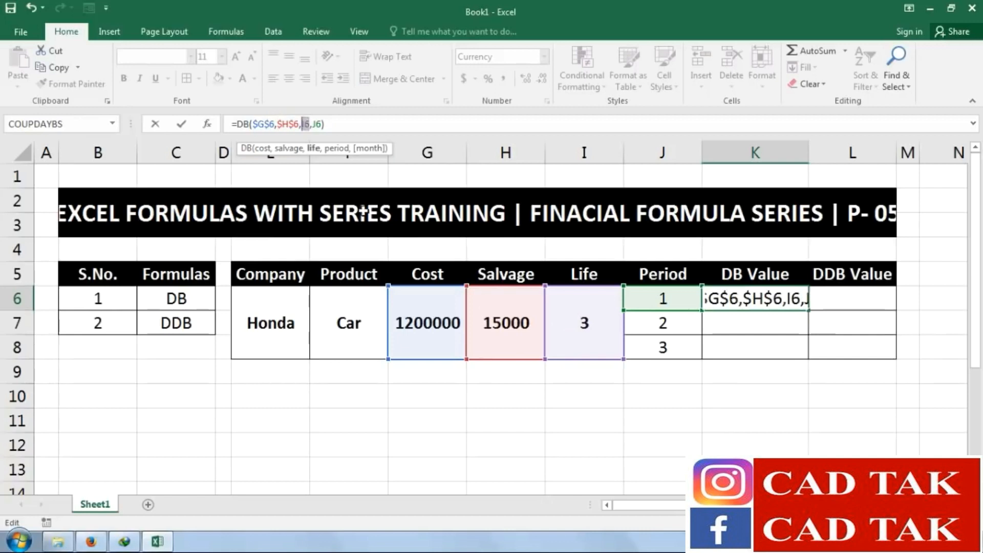
key("F4")
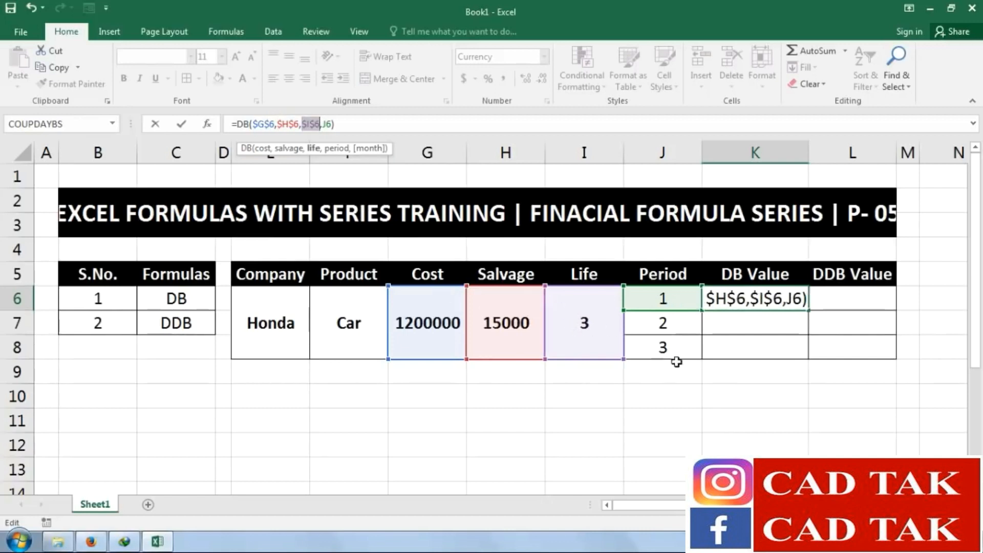
left_click(336, 124)
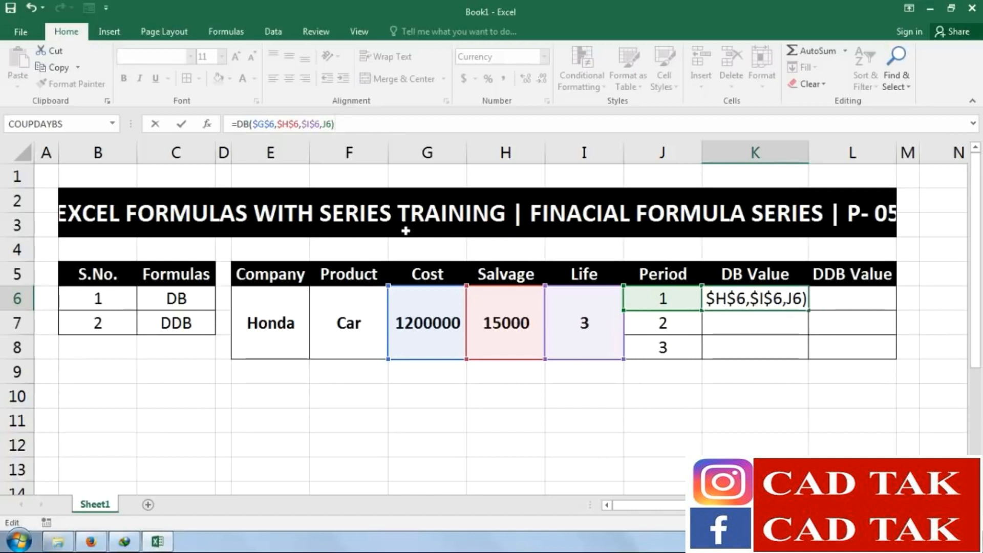
key("Return")
left_click(748, 304)
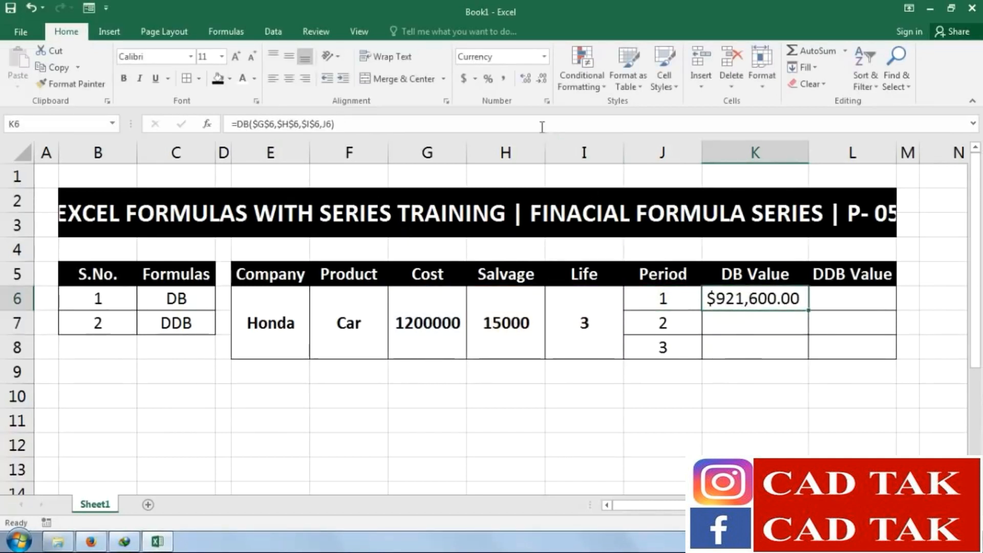
Apply the comma number style to K6 and fill its DB formula down to K8
left_click(505, 83)
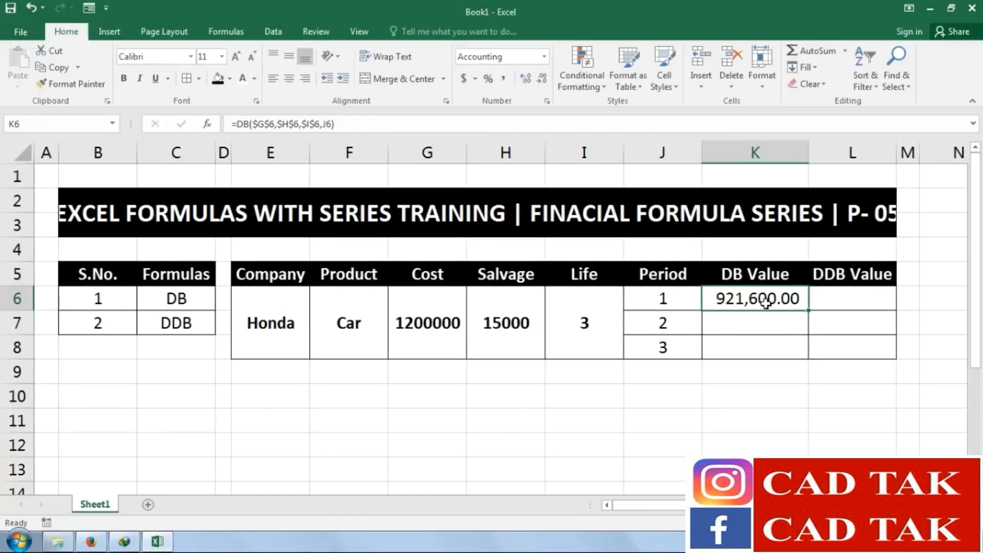
left_click_drag(810, 312, 814, 364)
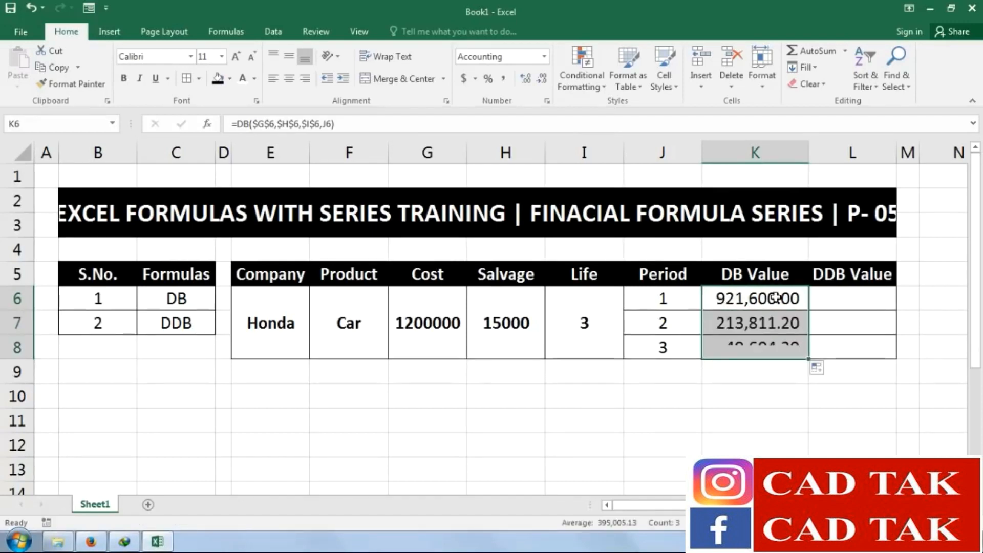
left_click(862, 295)
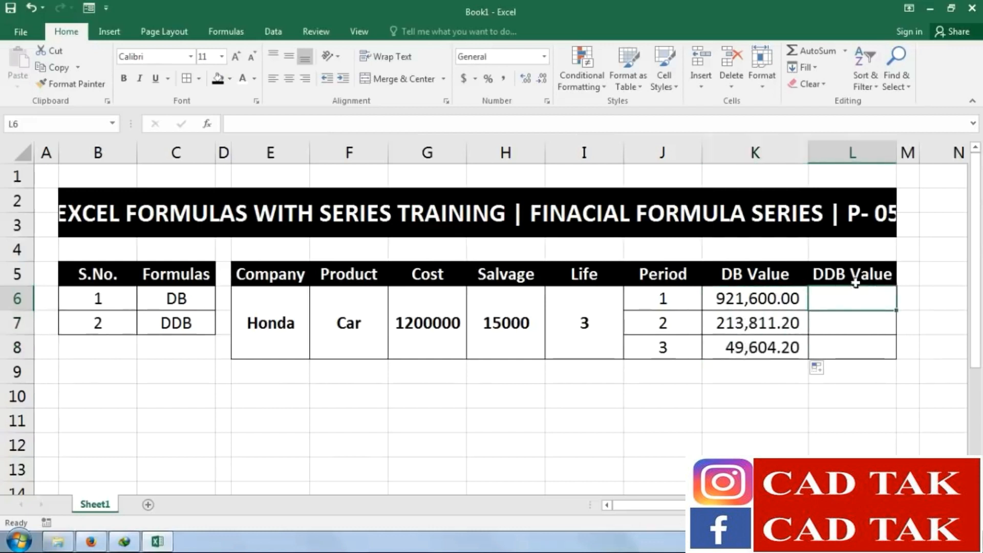
left_click(757, 417)
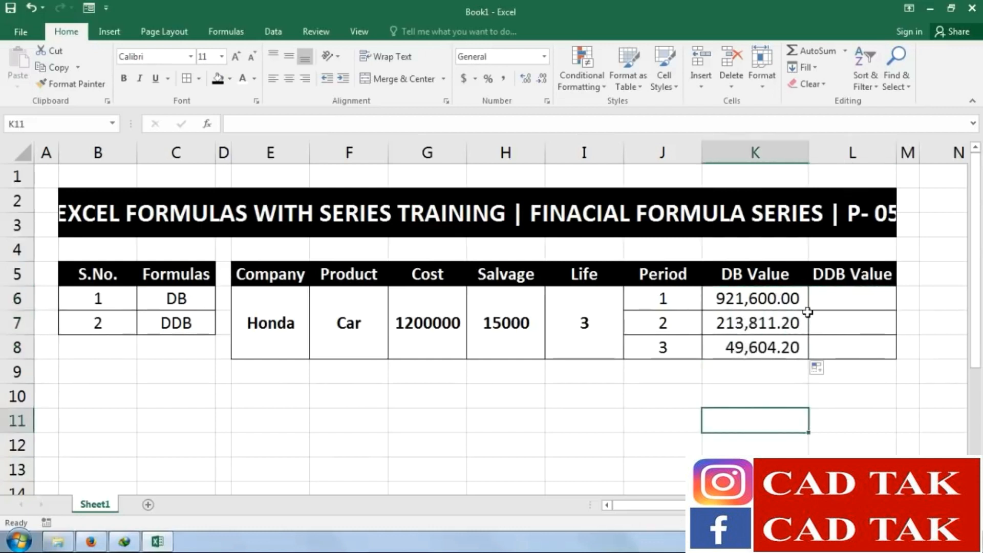
Enter the formula =DDB(G6,H6,I6,J6) in L6 for the first period's DDB value
left_click(828, 297)
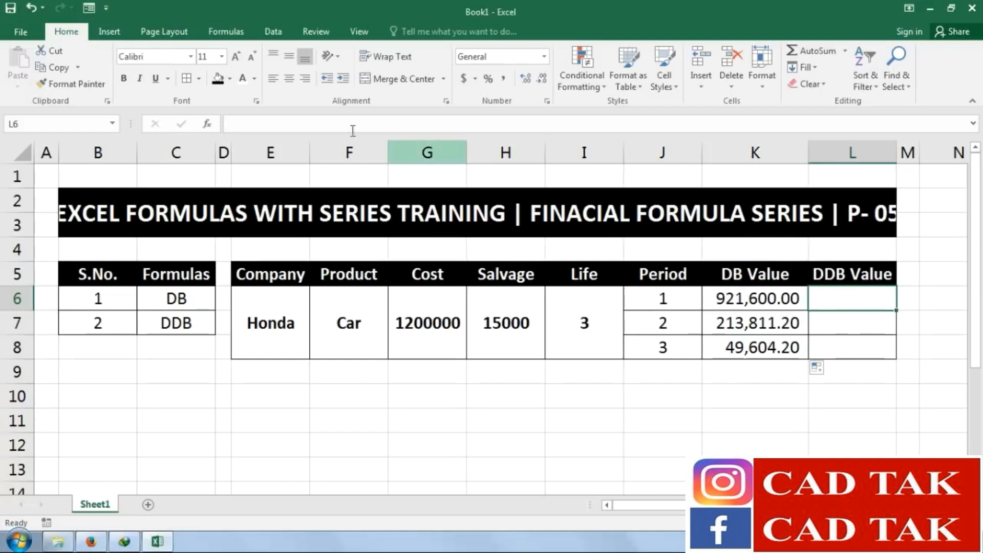
type("=")
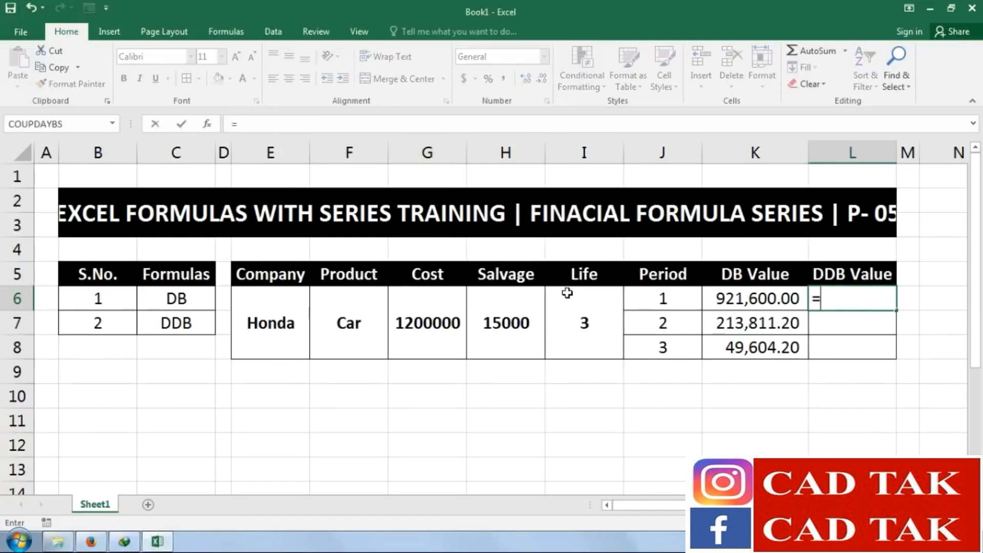
type("DDB(")
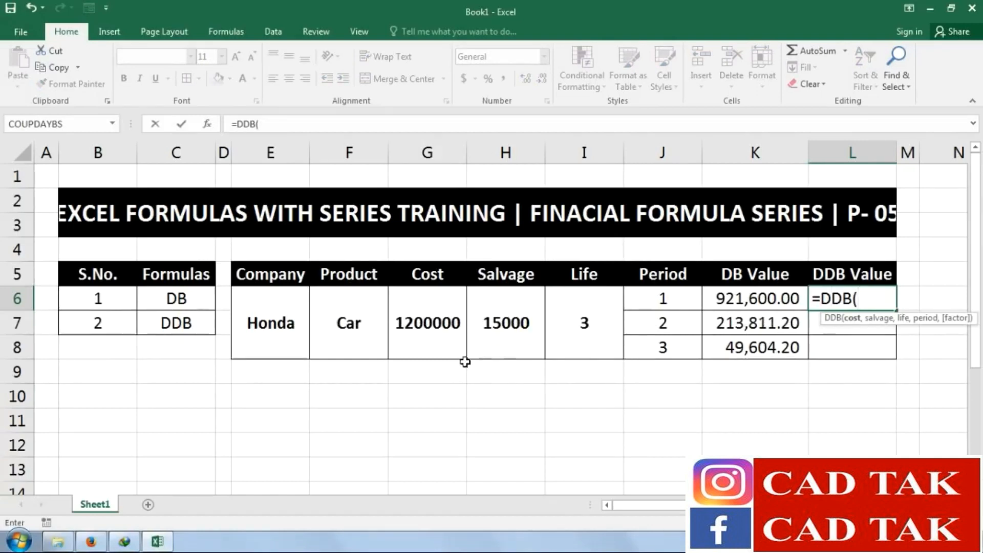
left_click(432, 313)
type(",")
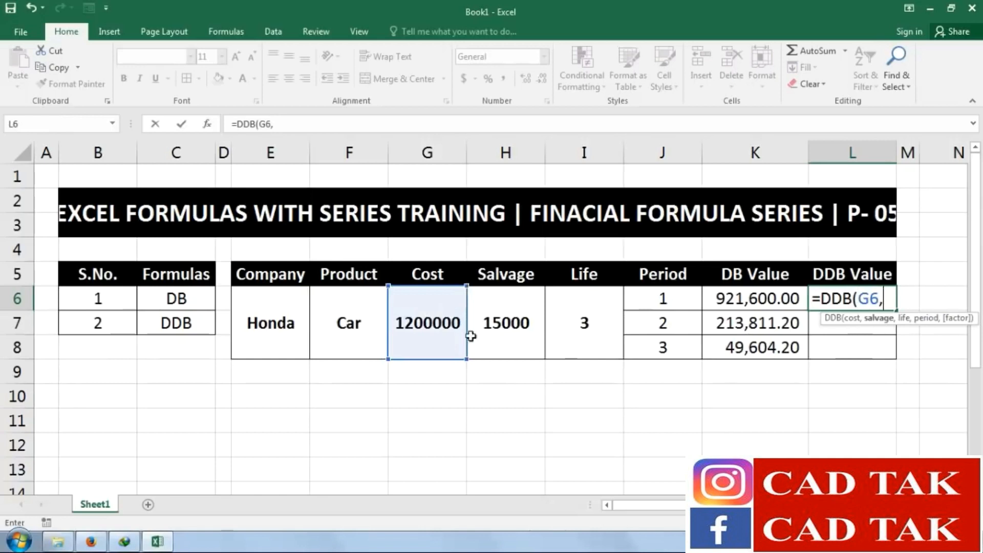
left_click(516, 316)
type(",")
left_click(574, 324)
type(",")
left_click(682, 298)
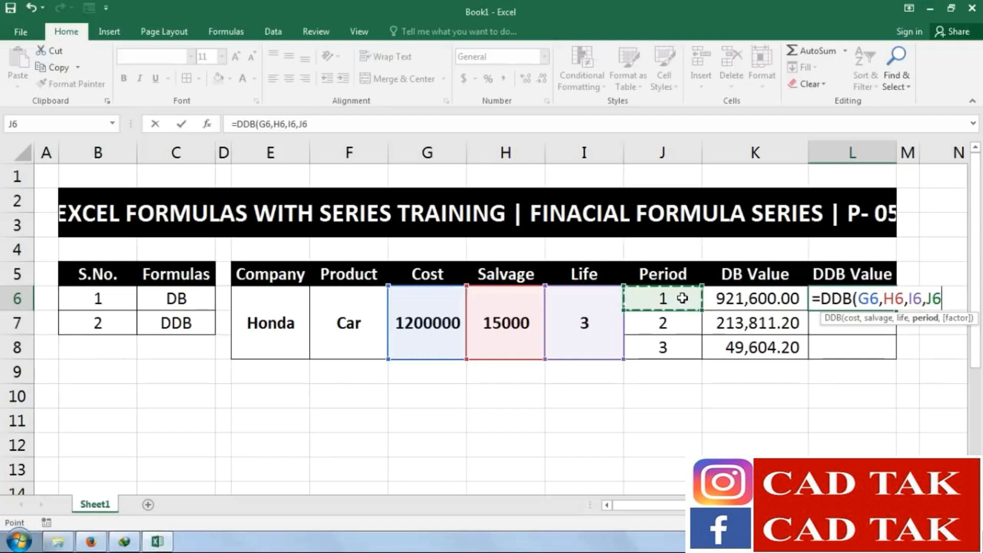
type(")")
key("Return")
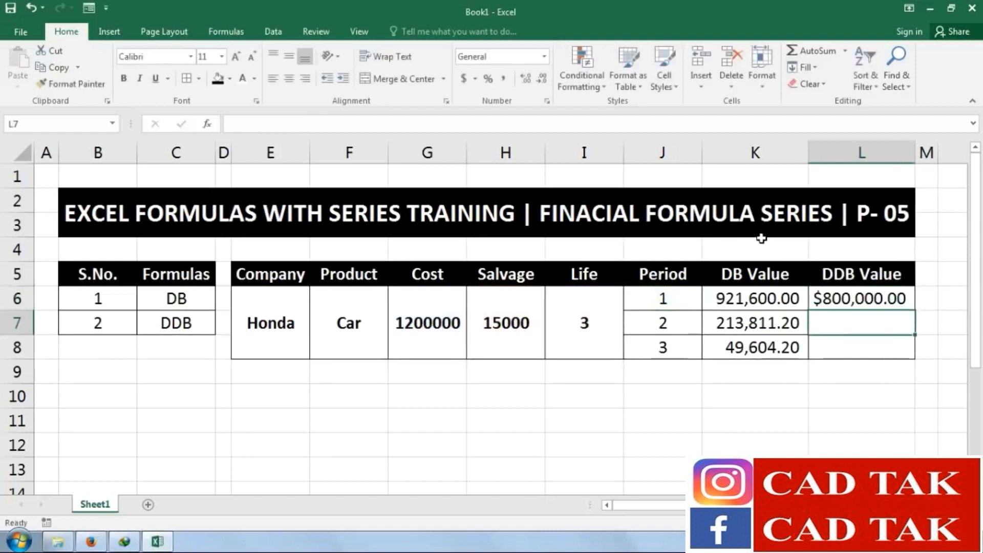
Try filling the DDB formula from L6 down to L8
left_click(869, 303)
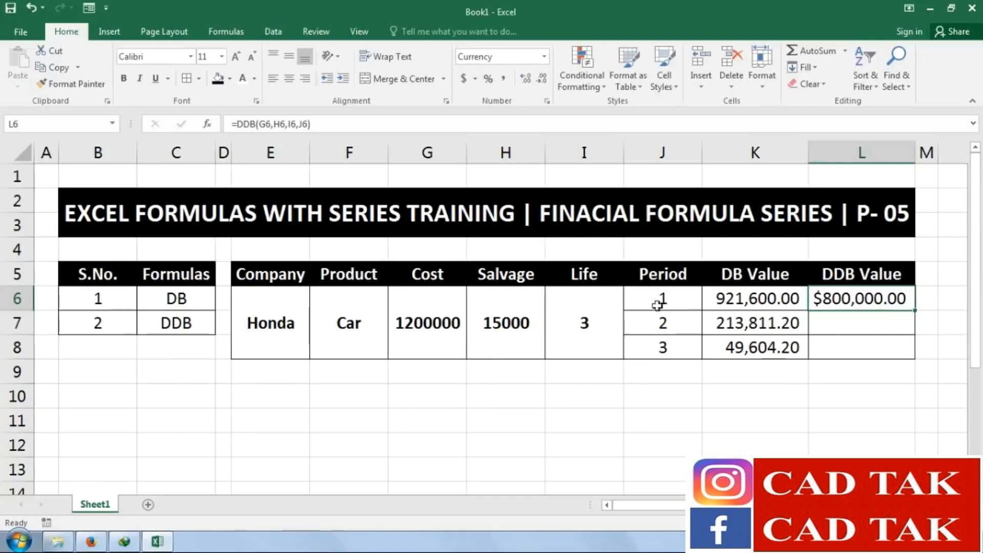
left_click(738, 304)
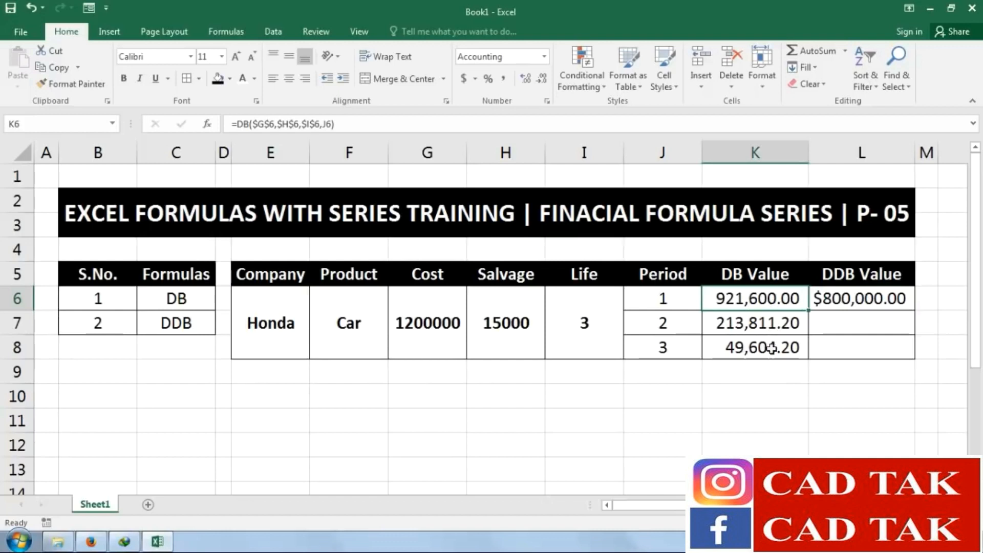
left_click(742, 349)
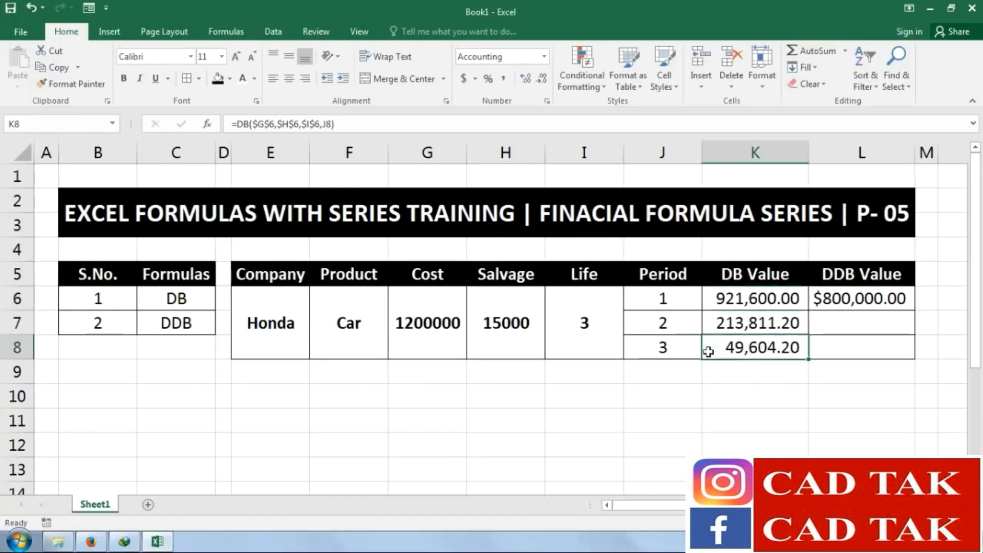
left_click(859, 306)
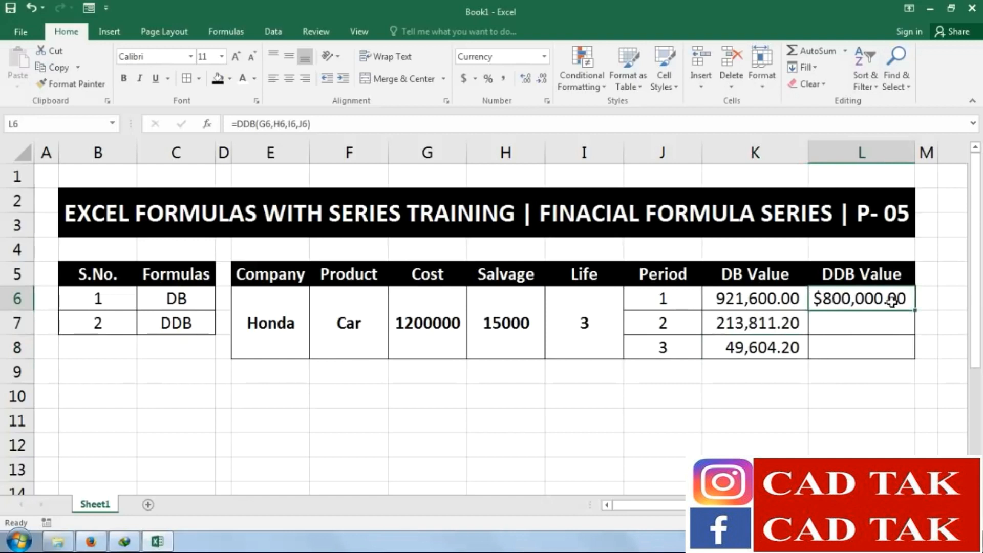
left_click_drag(915, 310, 881, 346)
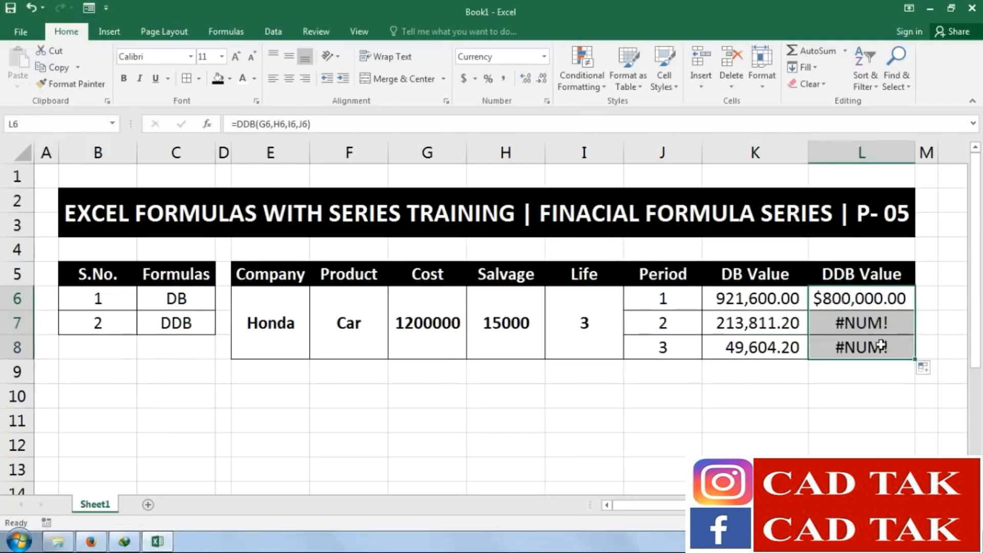
Make the cost, salvage and life references in L6 absolute so the formula reads =DDB($G$6,$H$6,$I$6,J6)
left_click(855, 298)
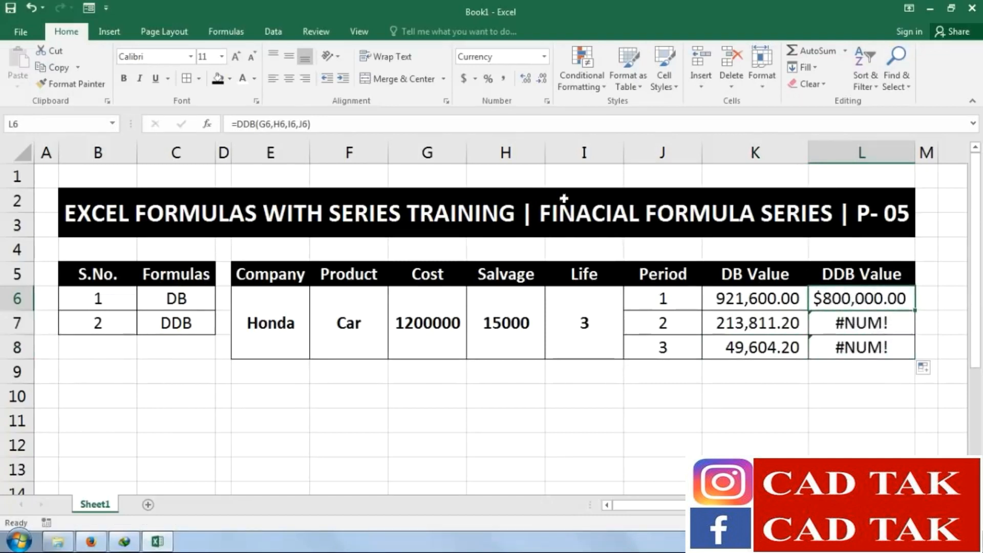
double_click(271, 124)
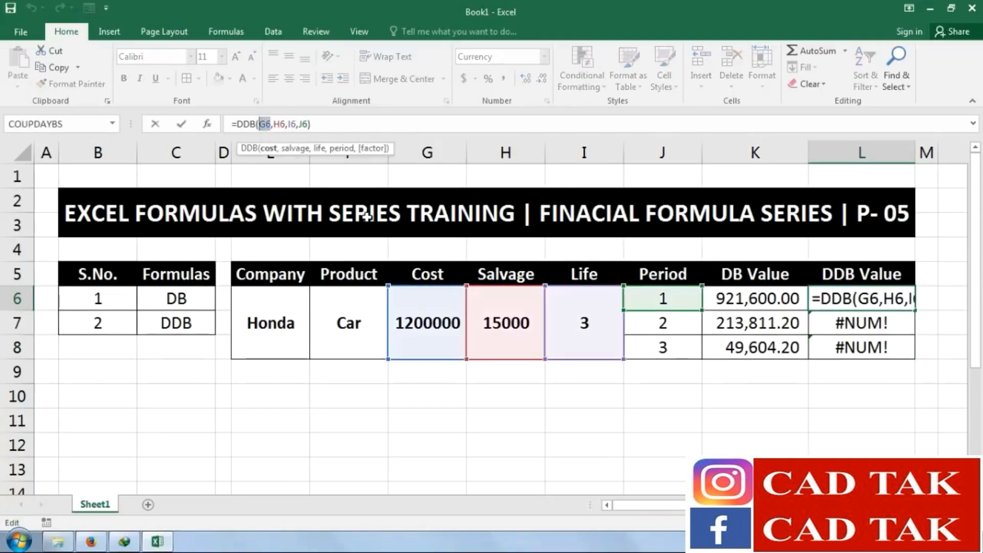
key("F4")
double_click(289, 124)
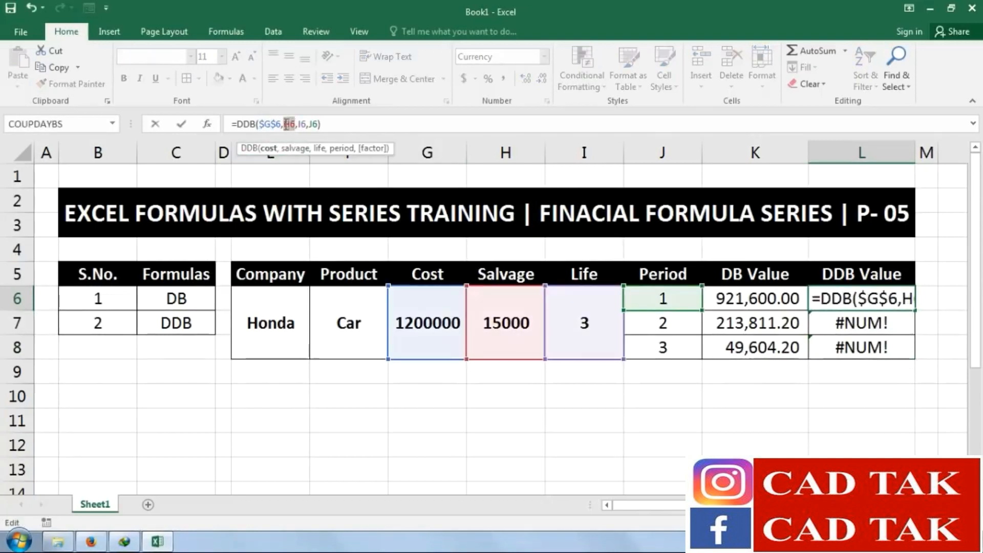
key("F4")
double_click(314, 124)
key("F4")
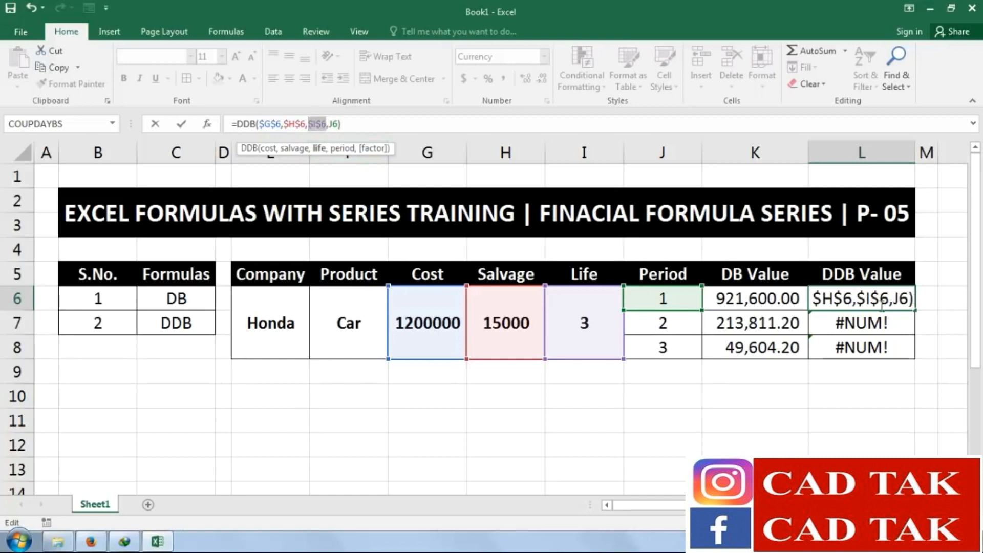
key("Return")
Fill the DDB formula from L6 down to L8 and apply the comma number style to L6:L8
left_click(902, 306)
left_click_drag(915, 310, 916, 358)
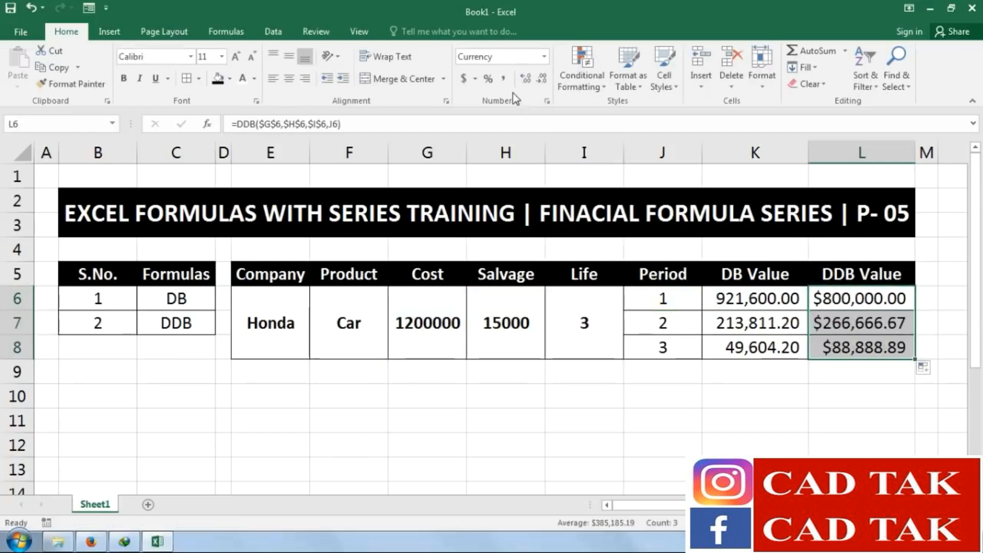
left_click(504, 79)
left_click(666, 429)
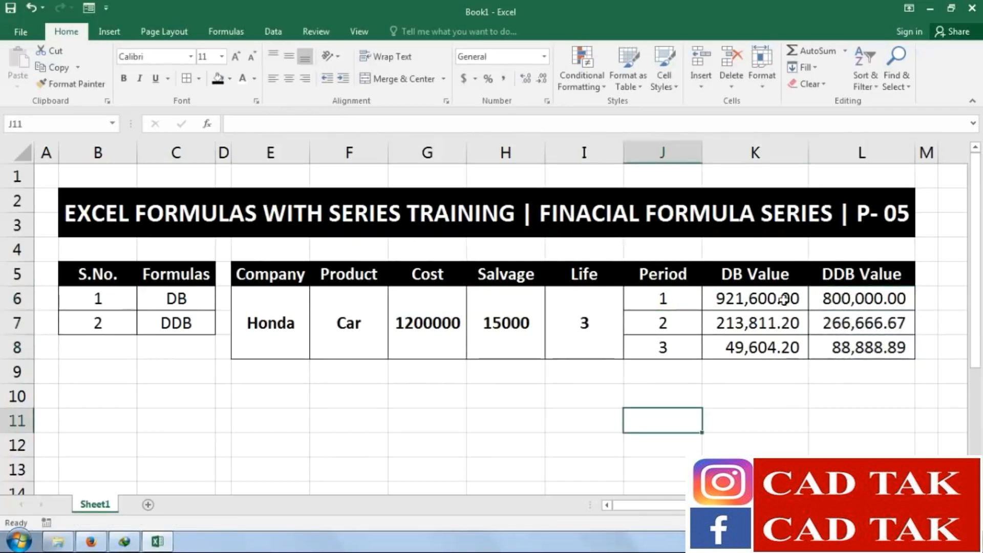
Review the Honda car's input cells and the DB and DDB values for each period in the depreciation table
left_click(753, 296)
left_click(878, 299)
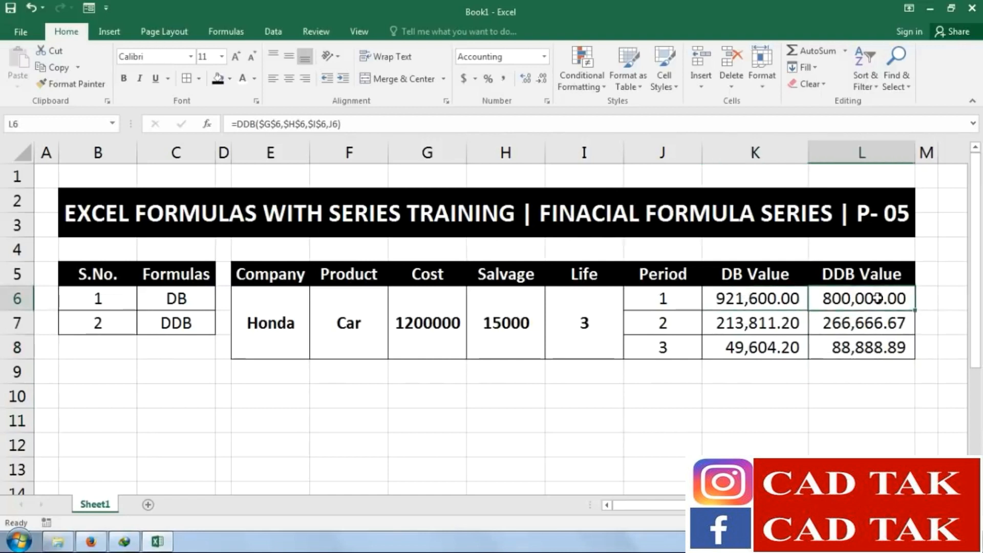
left_click_drag(840, 347, 258, 313)
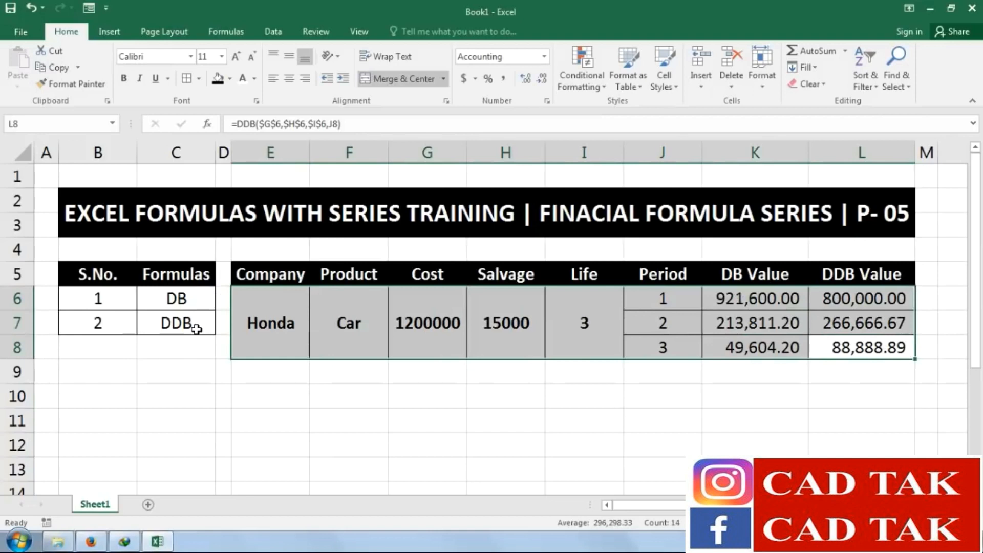
left_click(403, 430)
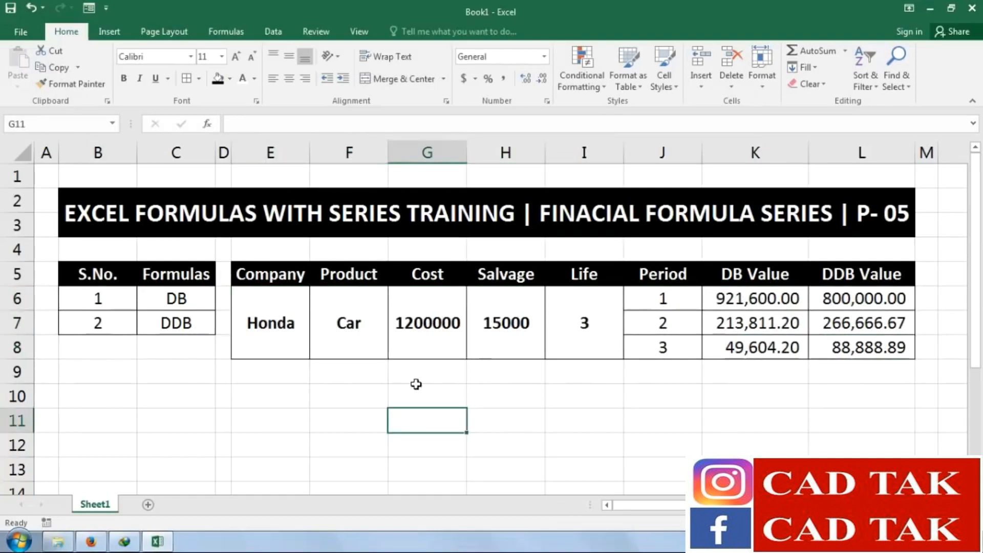
left_click(279, 321)
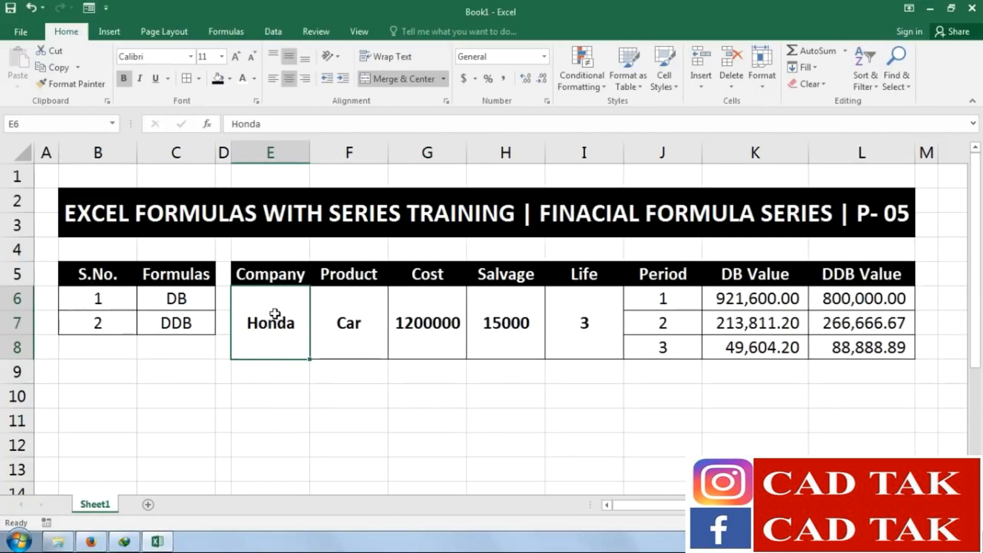
left_click(371, 328)
left_click(438, 318)
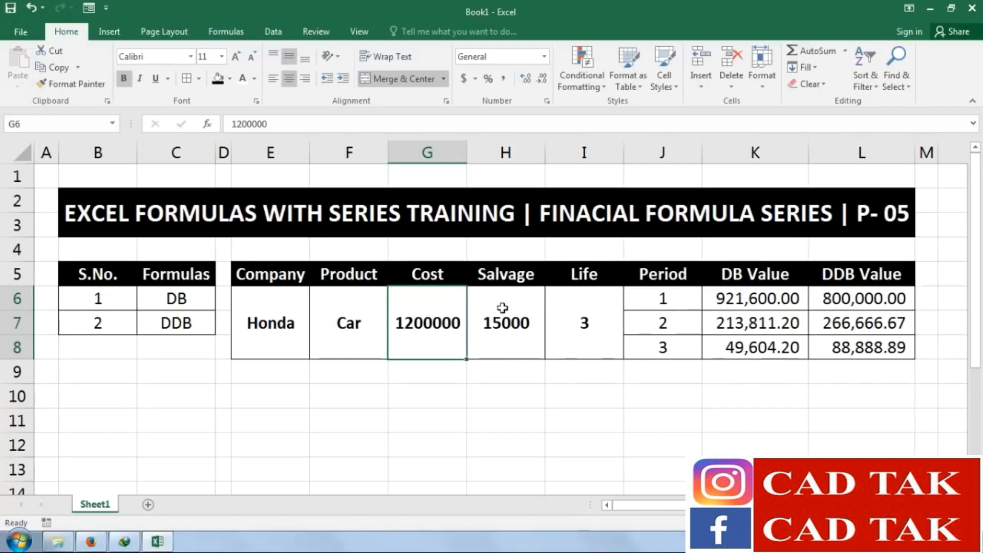
left_click(639, 298)
left_click(772, 299)
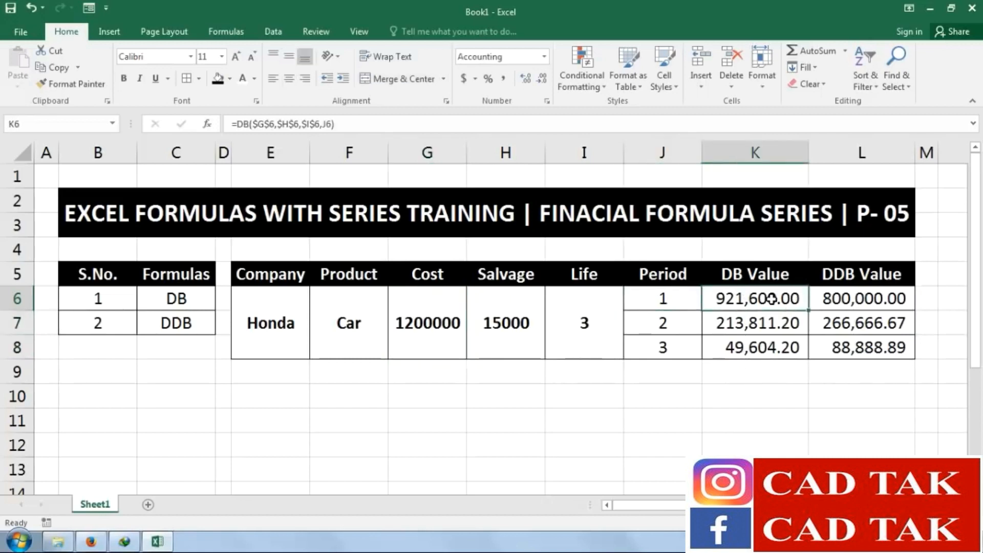
left_click(729, 328)
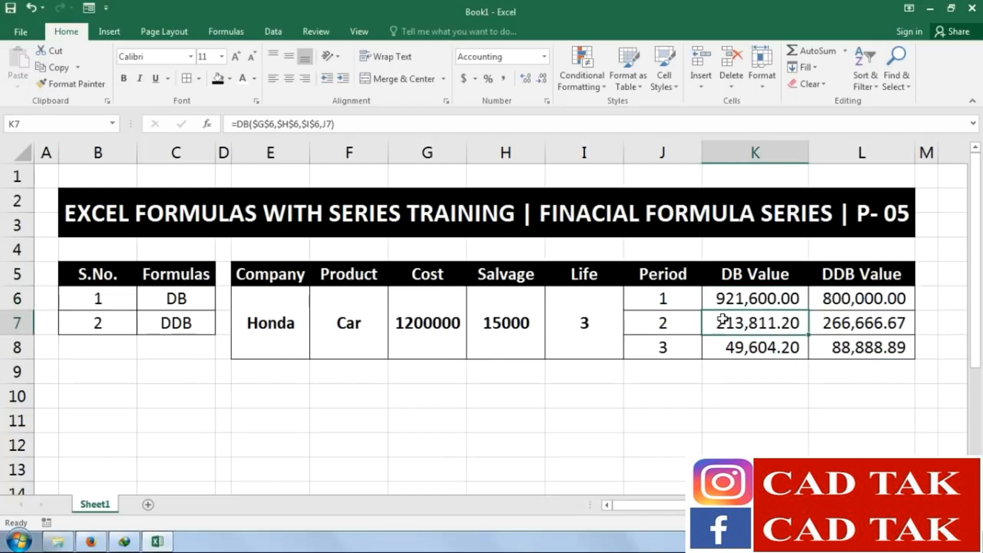
left_click(735, 344)
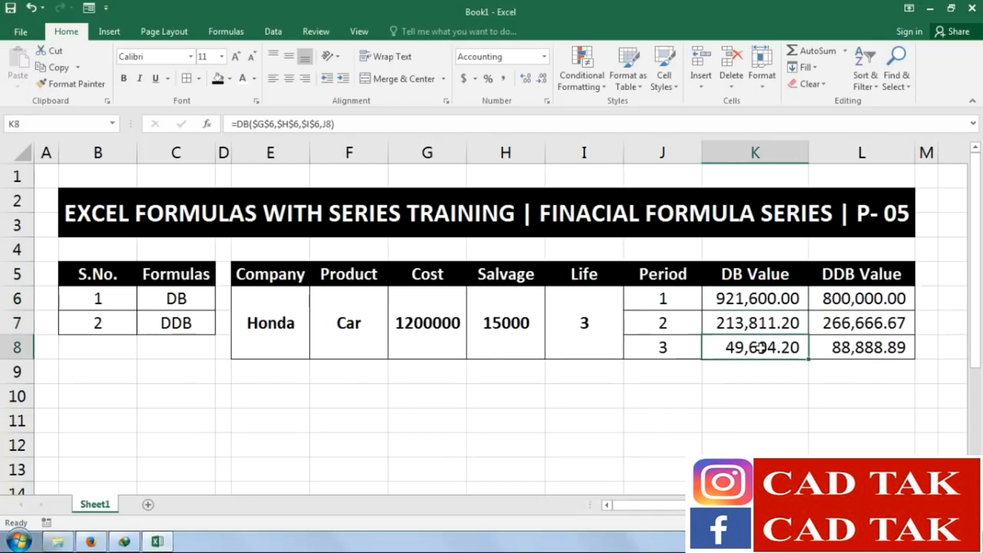
left_click(640, 427)
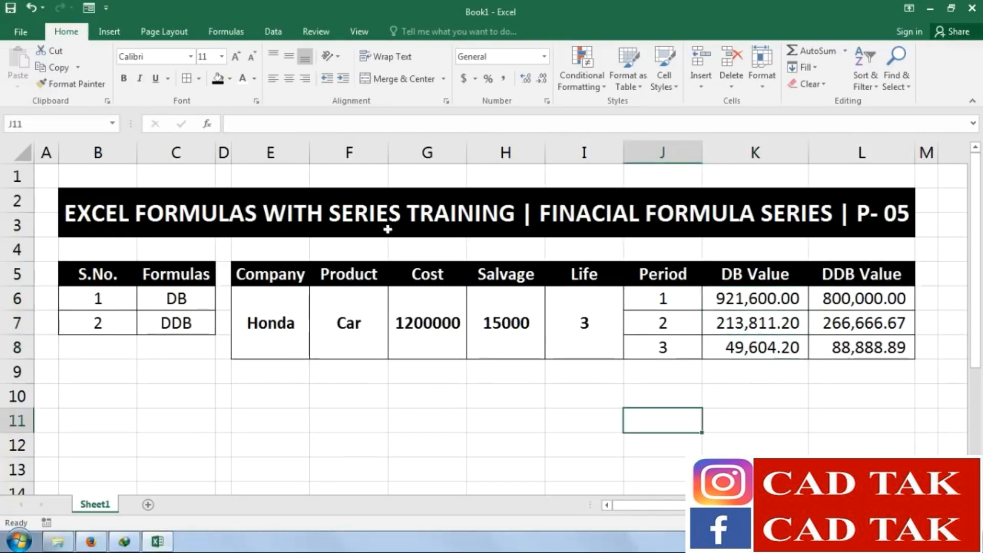
left_click(724, 396)
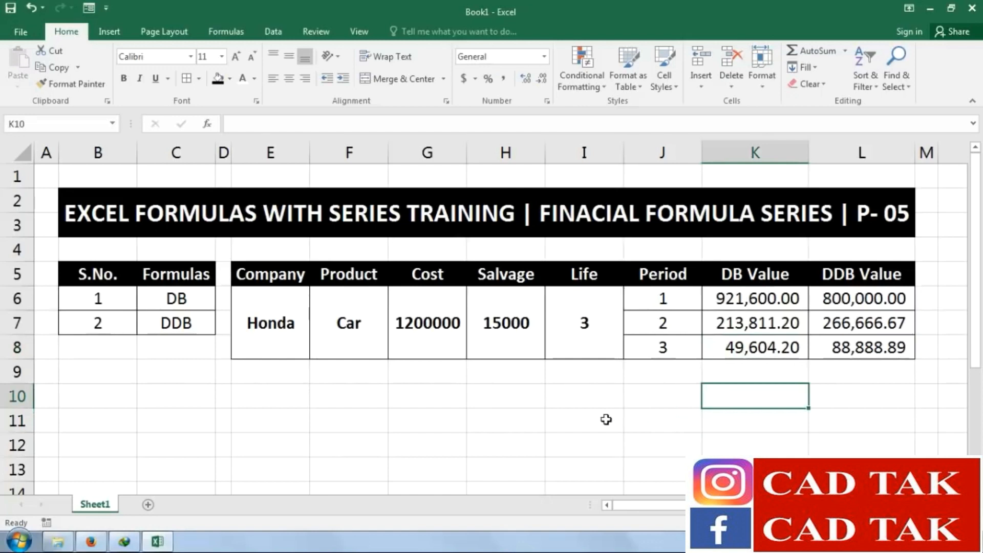
left_click(513, 411)
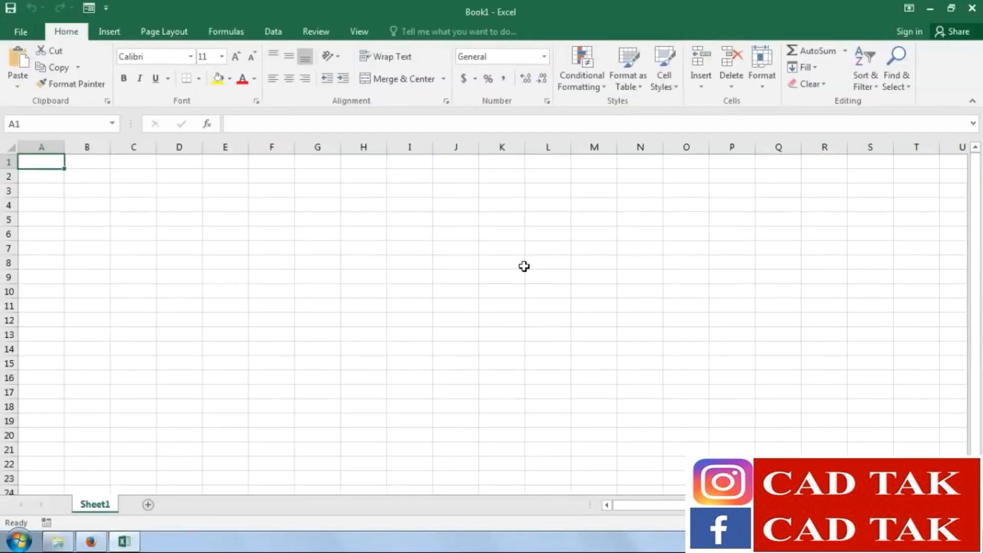
left_click(524, 264)
left_click(408, 217)
left_click(473, 234)
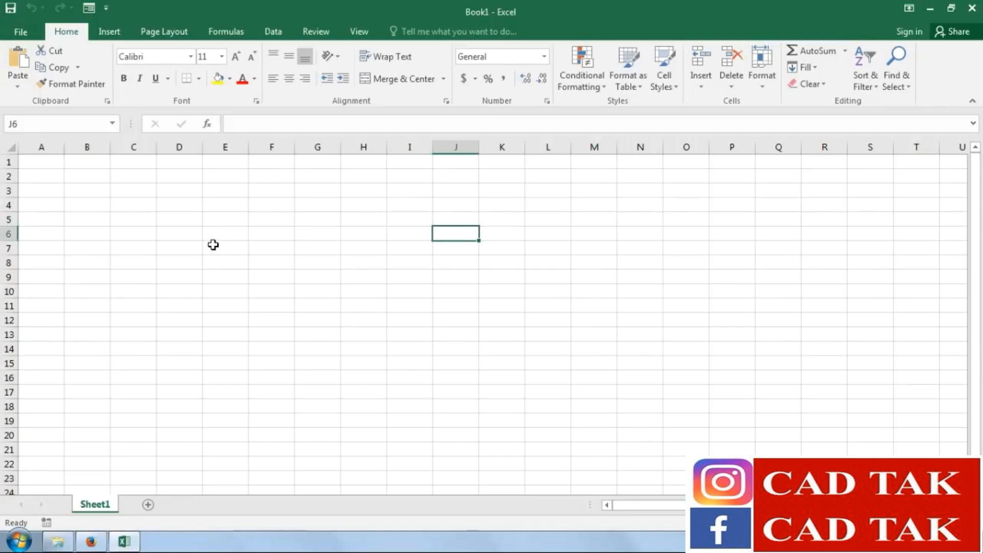
Merge and center the range B2:K3 on the blank sheet
left_click_drag(101, 175, 501, 185)
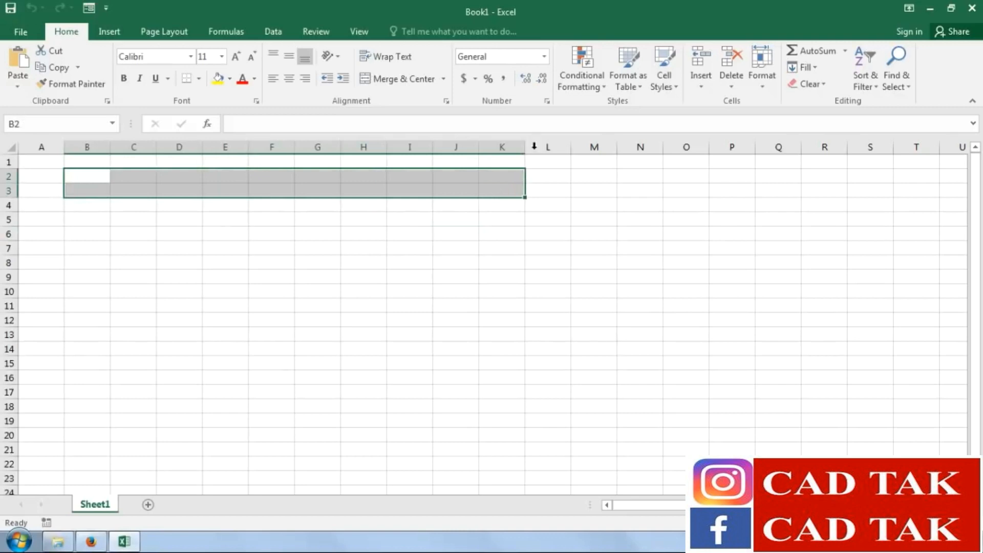
left_click(401, 80)
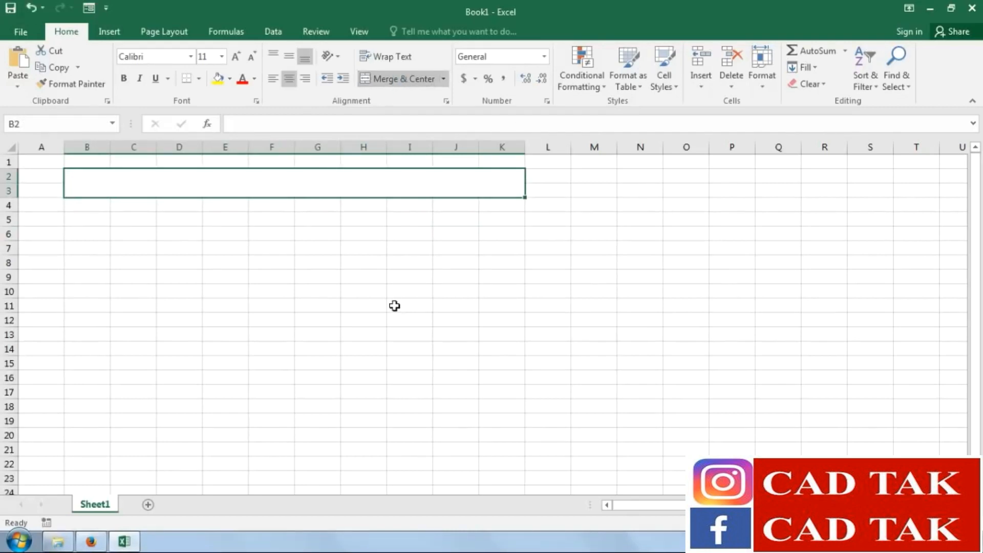
Enter the title "EXCEL FORMULA WITH SERIES TRAAINING | FINACIAL FORMYLA SERIES | P-07" in the merged header B2:K3
type("EXCEL FORMUL")
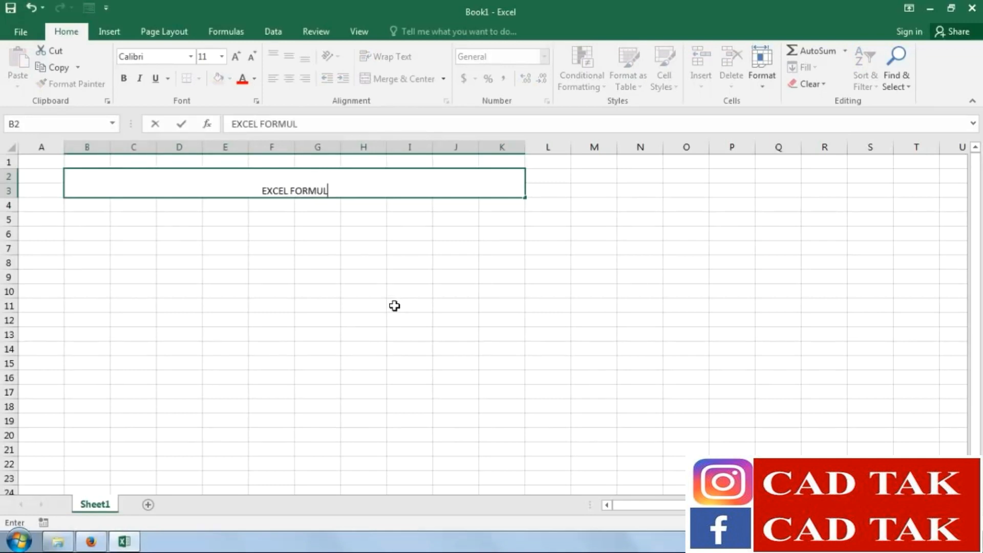
type("A WITH")
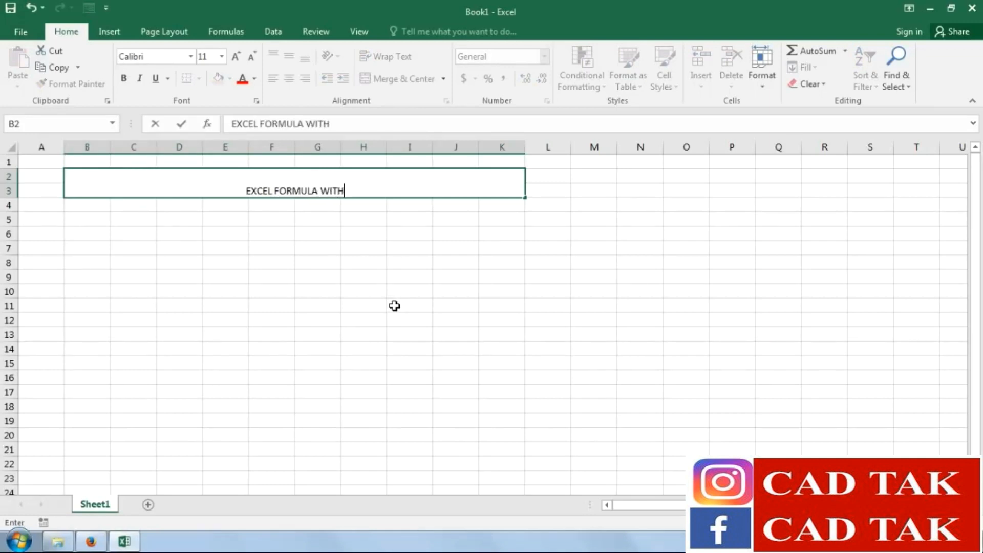
type(" SERIES")
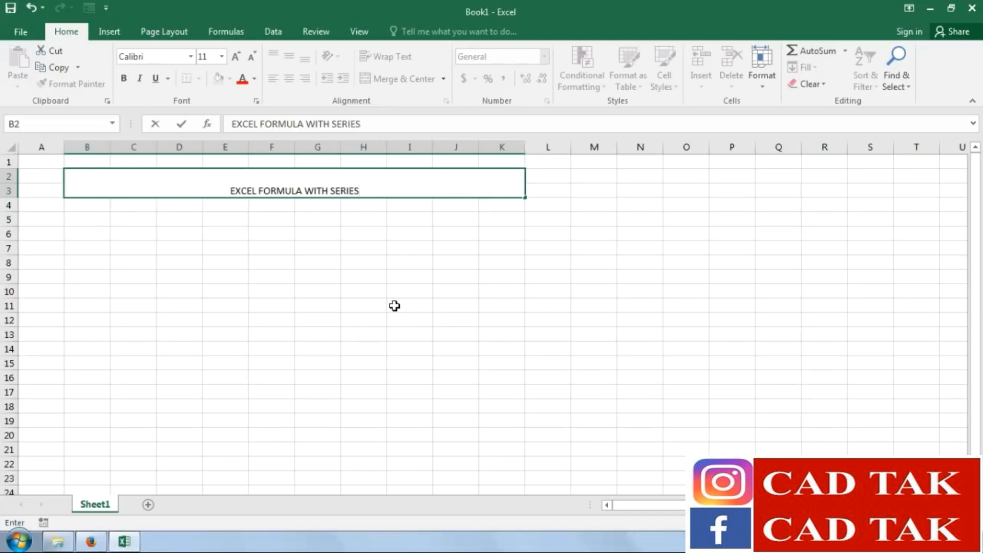
type(" TRAAININ")
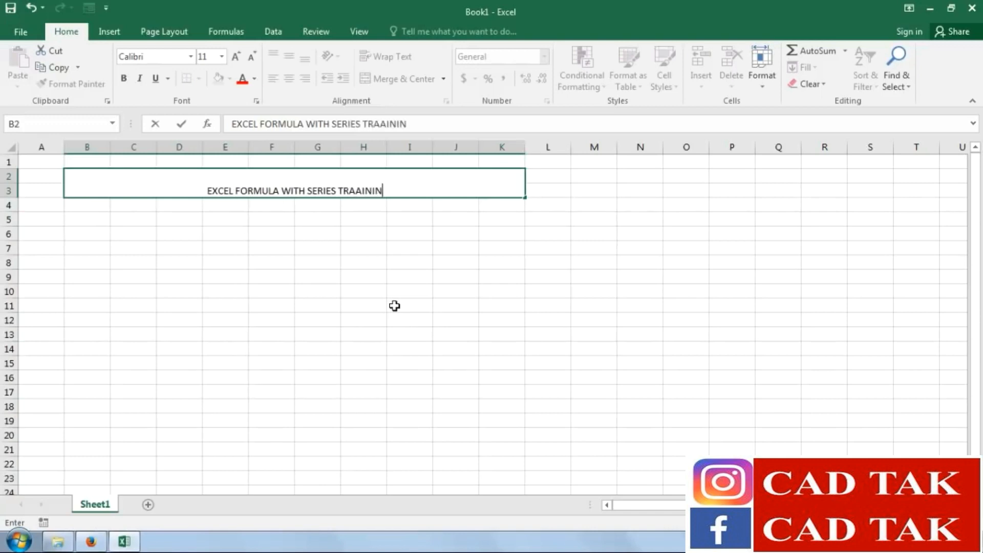
type("G |")
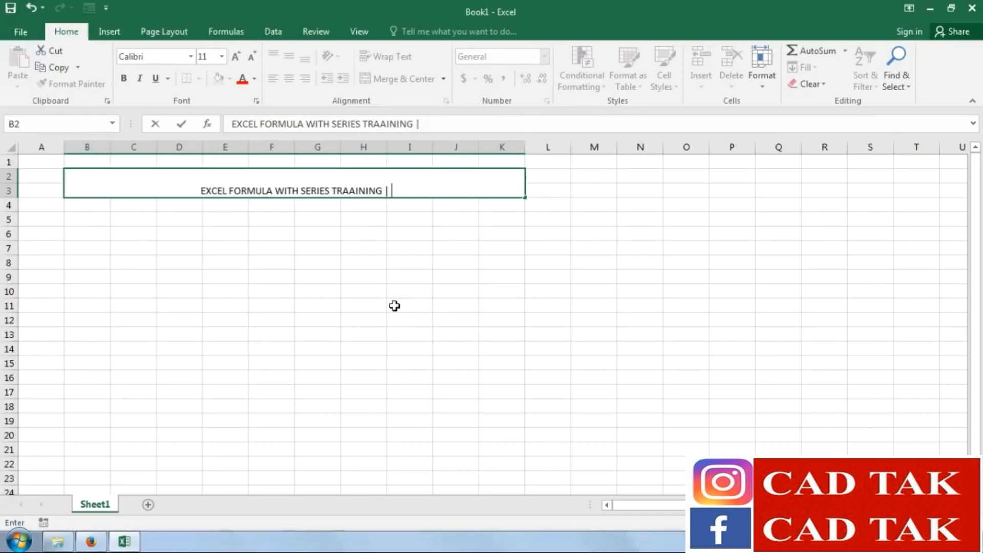
type(" FINA")
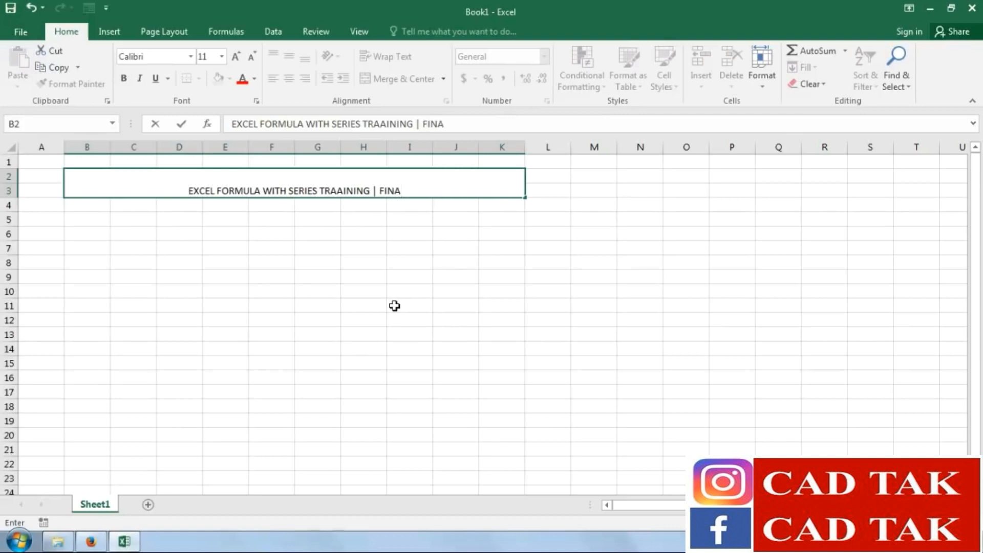
type("CIAL FORMIU")
key("BackSpace")
key("BackSpace")
type("YLA SERIES")
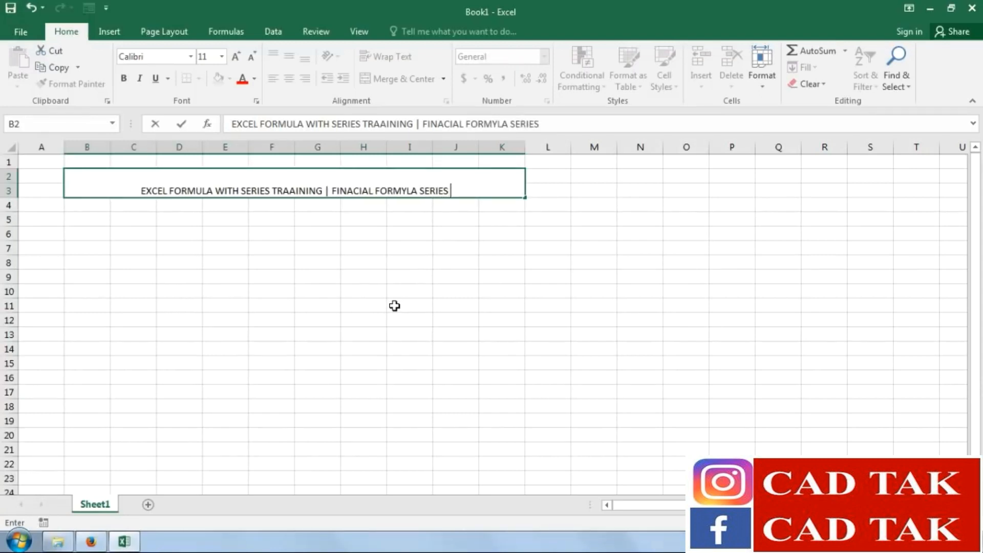
type(" |")
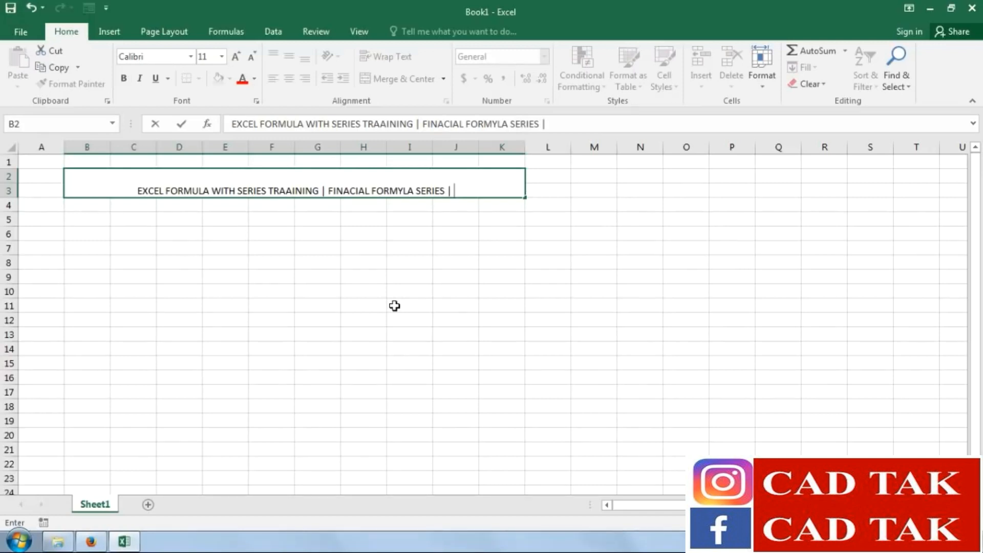
type("P-07")
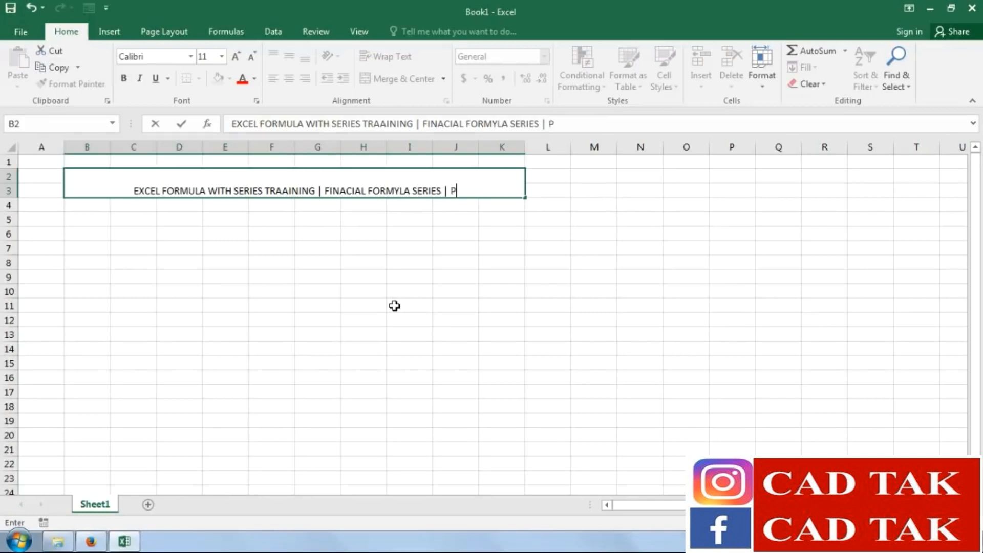
key("Return")
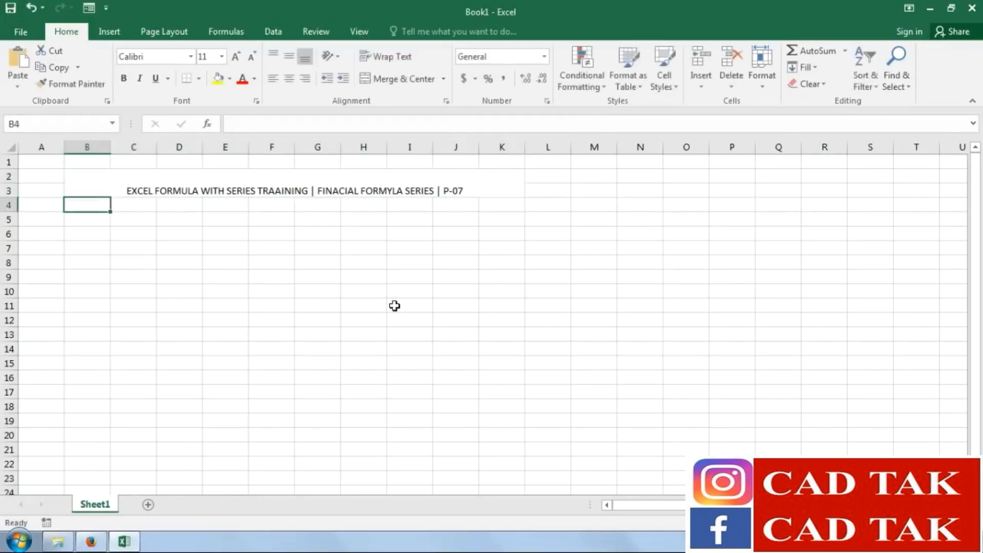
Middle-align the title in the merged header B2:K3 and make it bold at 14 pt
left_click(409, 180)
left_click(288, 57)
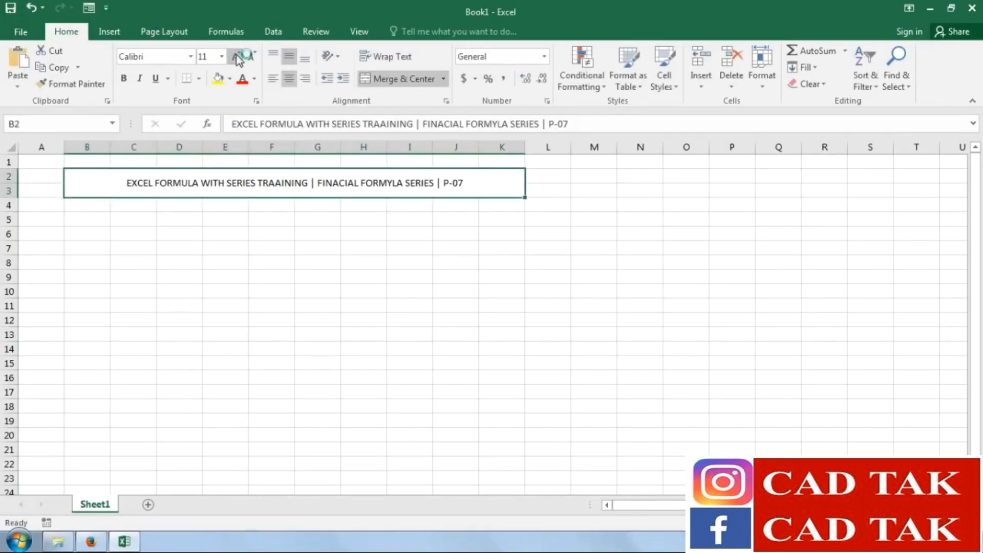
left_click(236, 56)
left_click(236, 56)
left_click(125, 81)
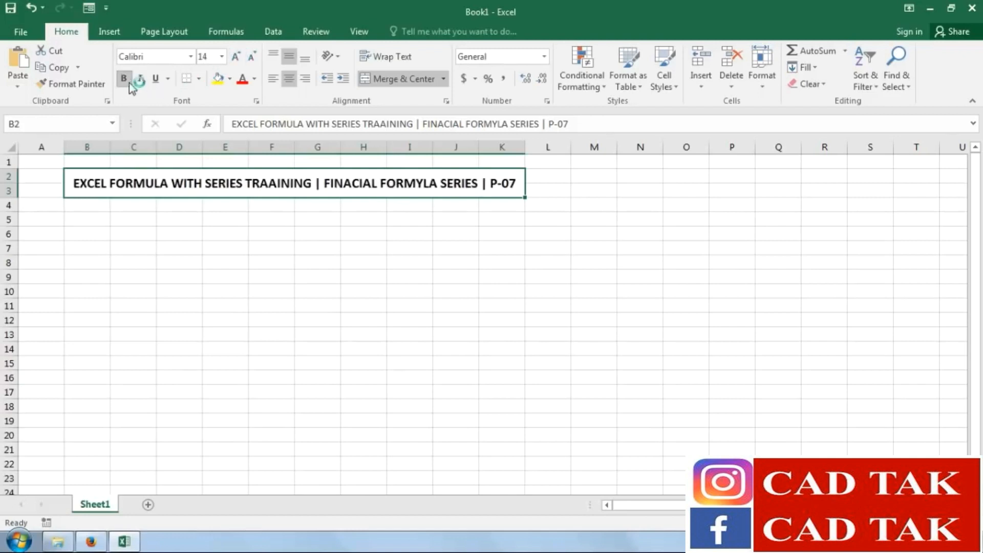
Give the merged header B2:K3 a black fill and white text
left_click(229, 78)
left_click(230, 110)
left_click(254, 79)
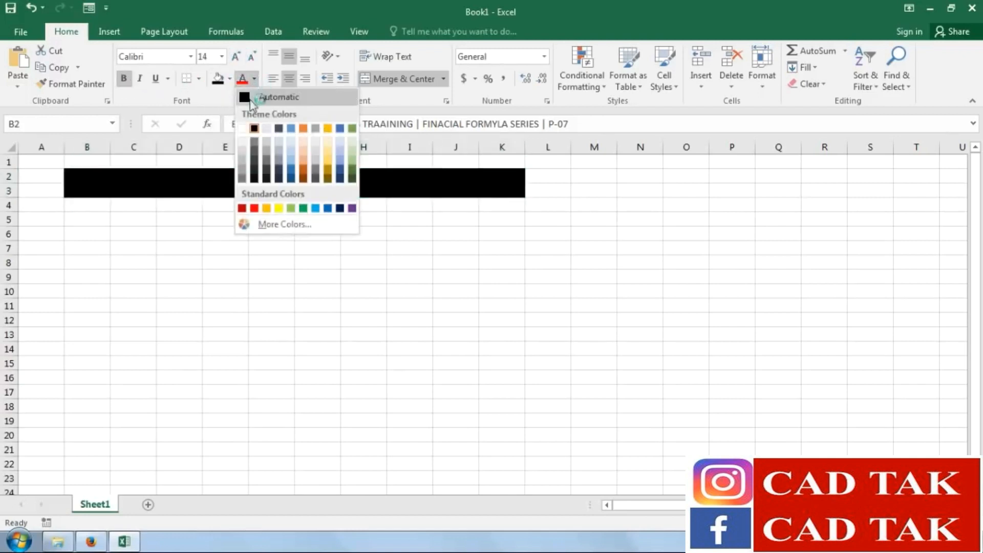
left_click(247, 125)
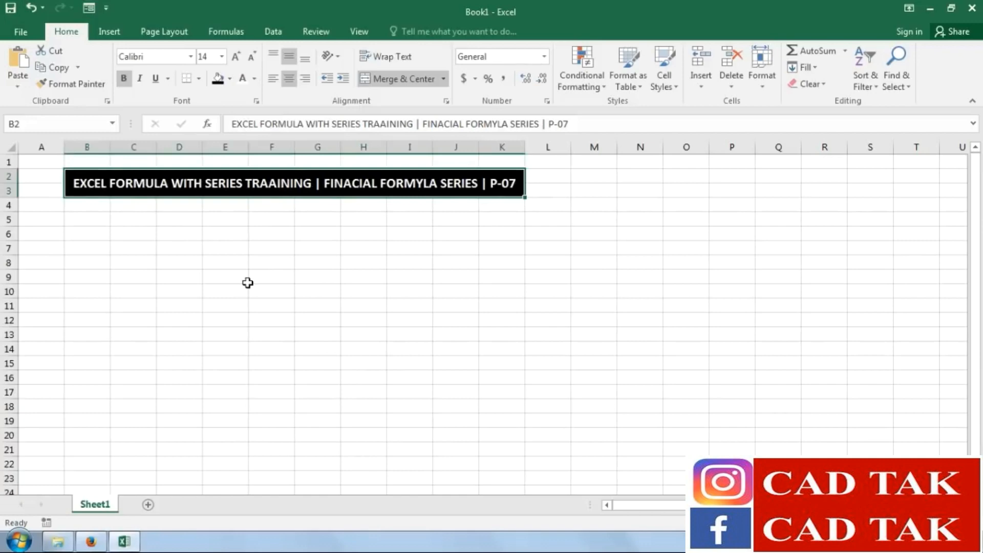
left_click(286, 250)
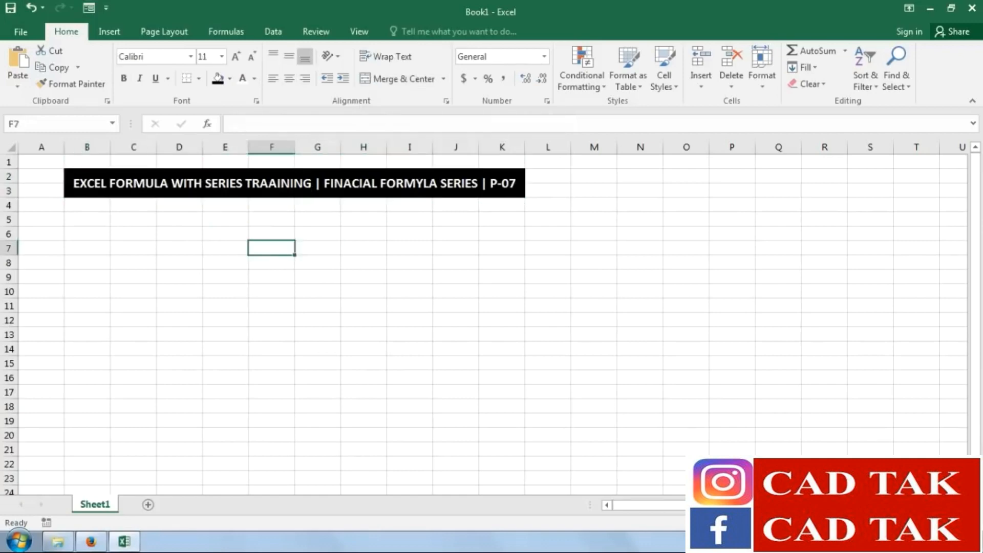
Narrow column A to a thin margin beside the header
scroll(612, 348, "up", 4, "ctrl")
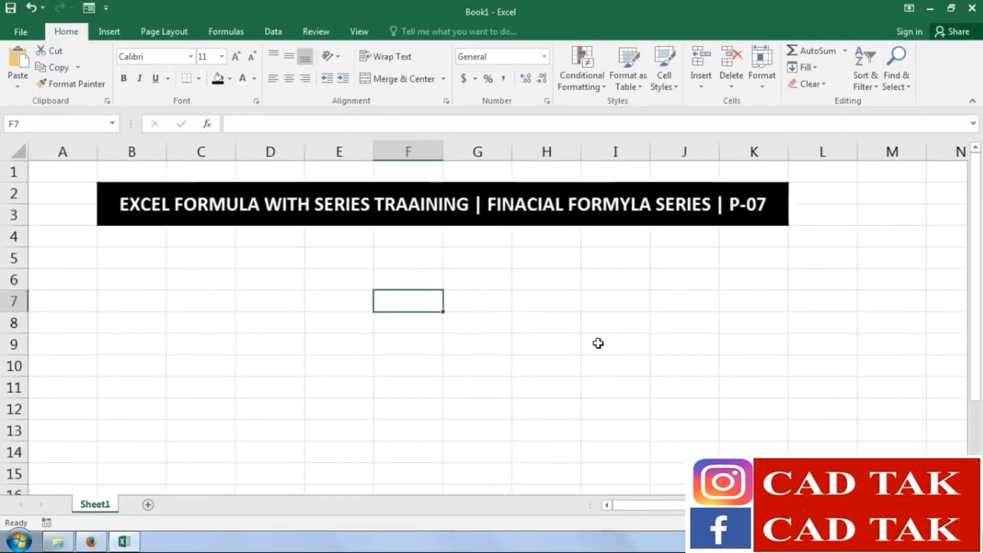
left_click(612, 348)
left_click(368, 300)
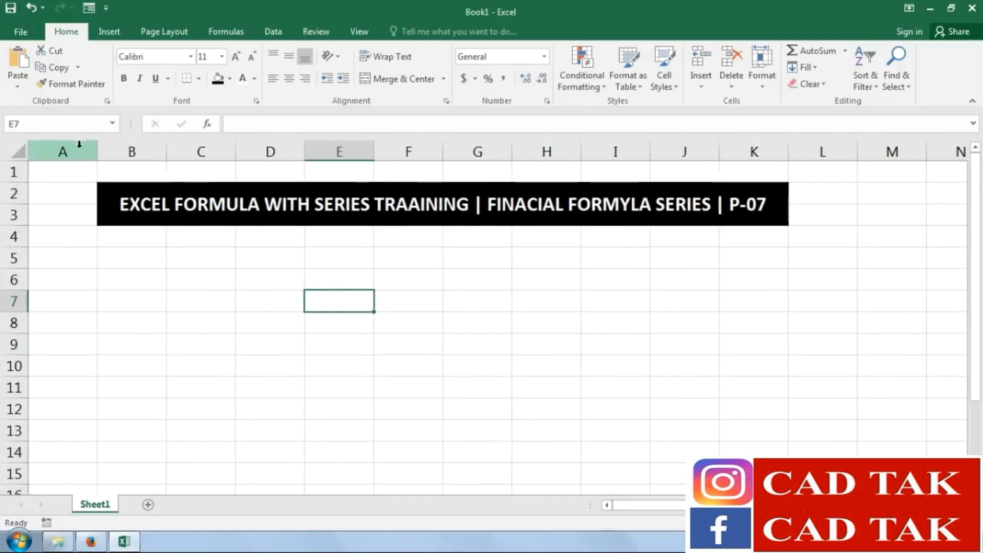
left_click_drag(97, 154, 44, 153)
left_click(146, 291)
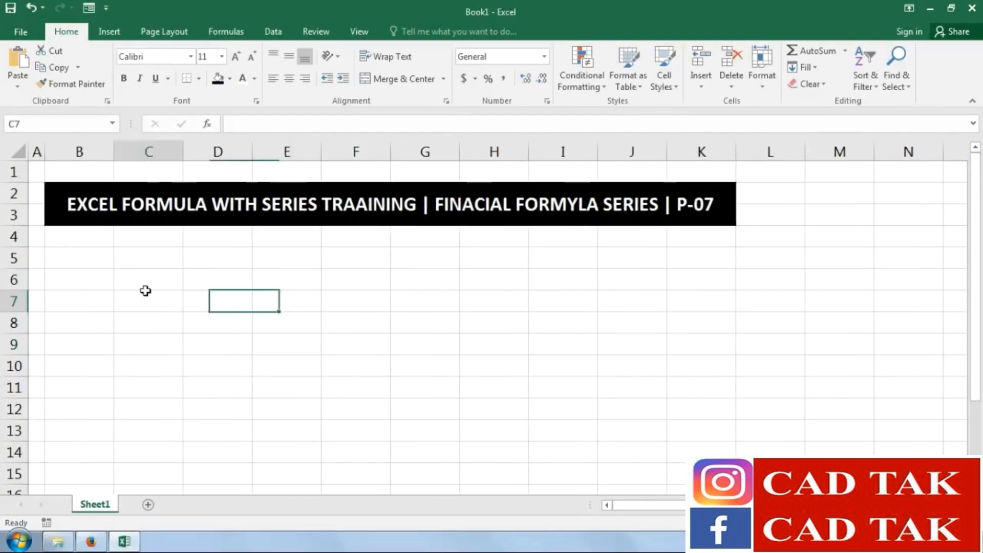
Look through the list of financial functions from ACCRINT down to the functions around EFFECT, FV and FVSCHEDULE
left_click(50, 237)
left_click(79, 264)
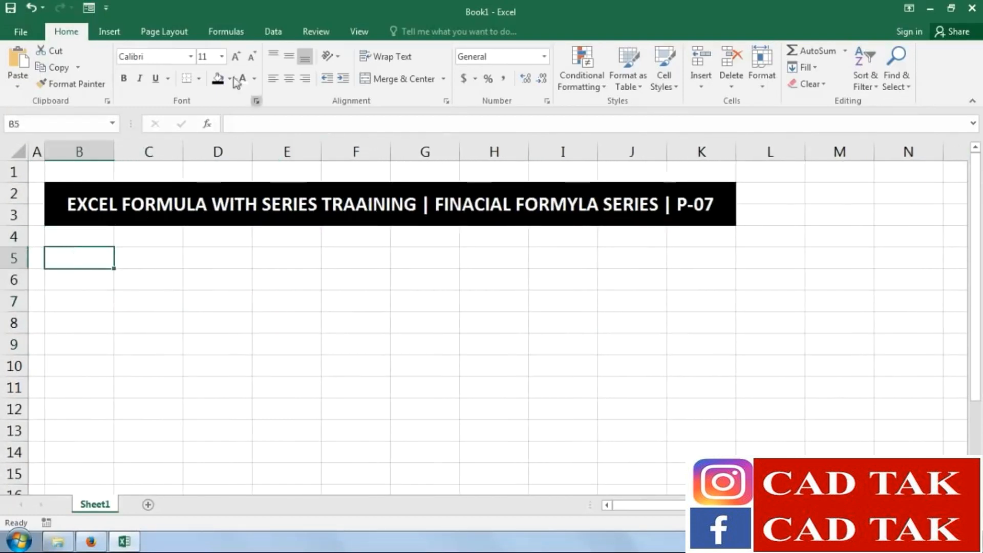
left_click(219, 33)
left_click(141, 72)
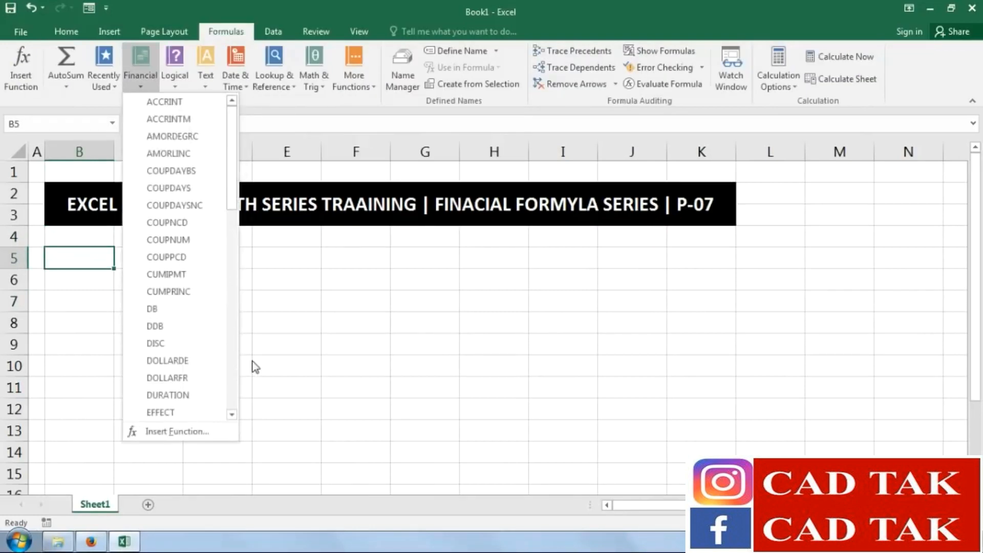
left_click(232, 418)
left_click(232, 418)
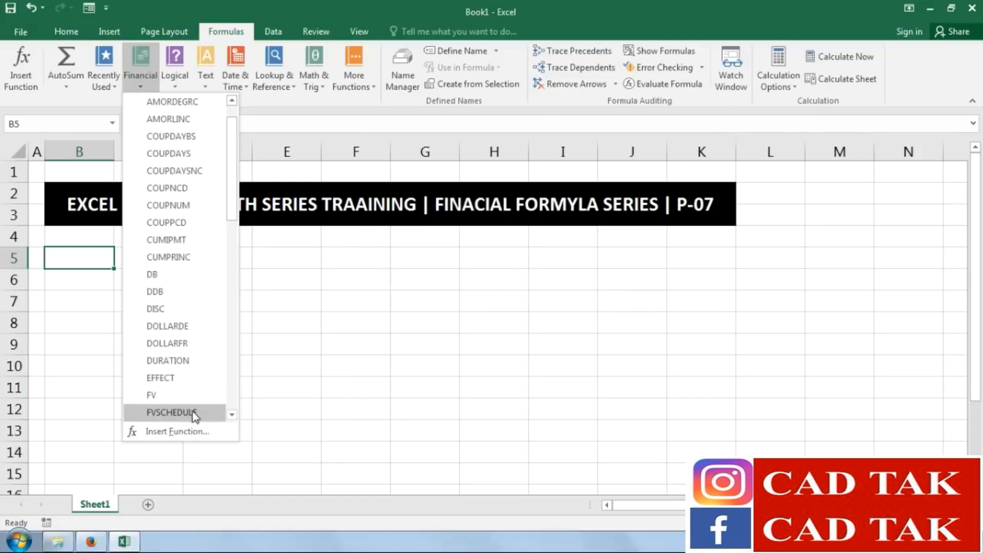
left_click(232, 415)
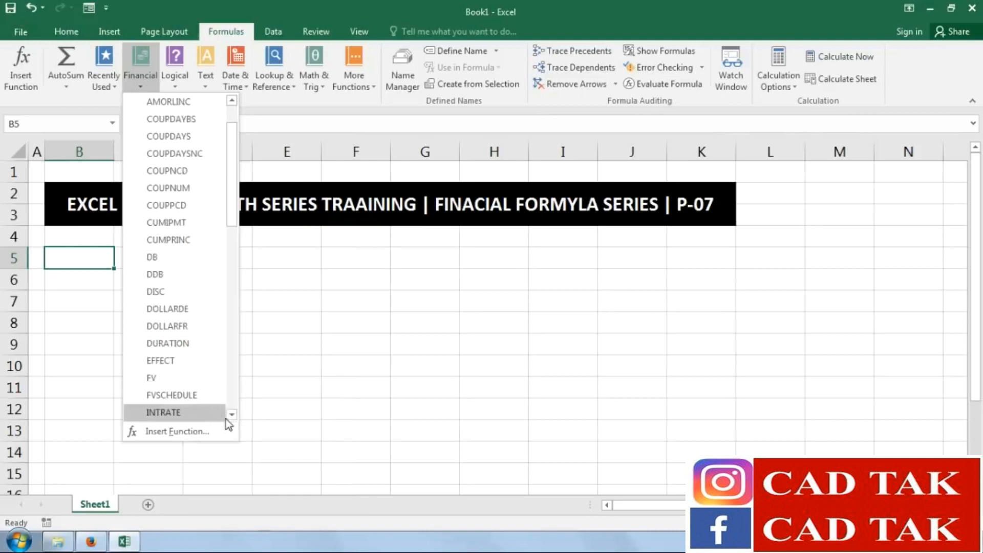
left_click(227, 417)
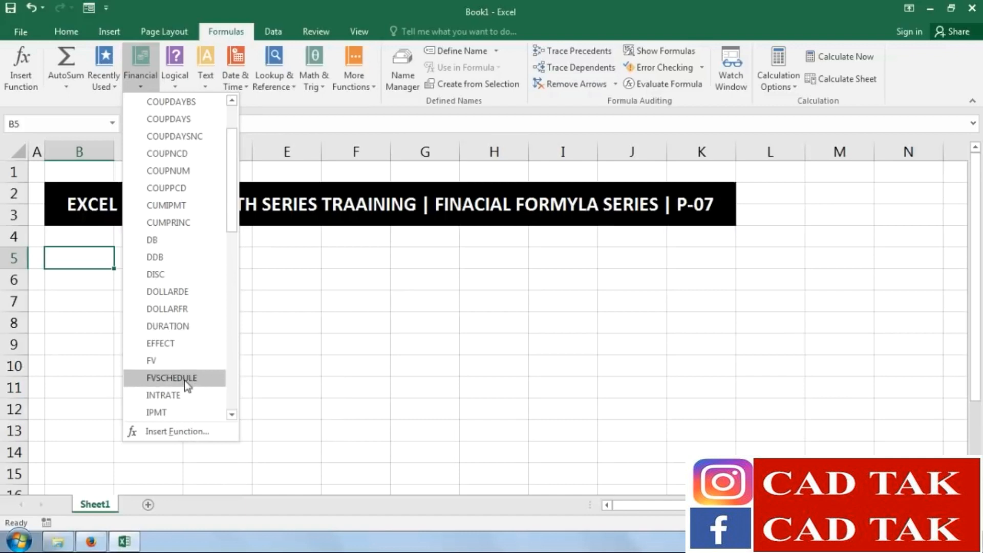
left_click(312, 372)
left_click(218, 328)
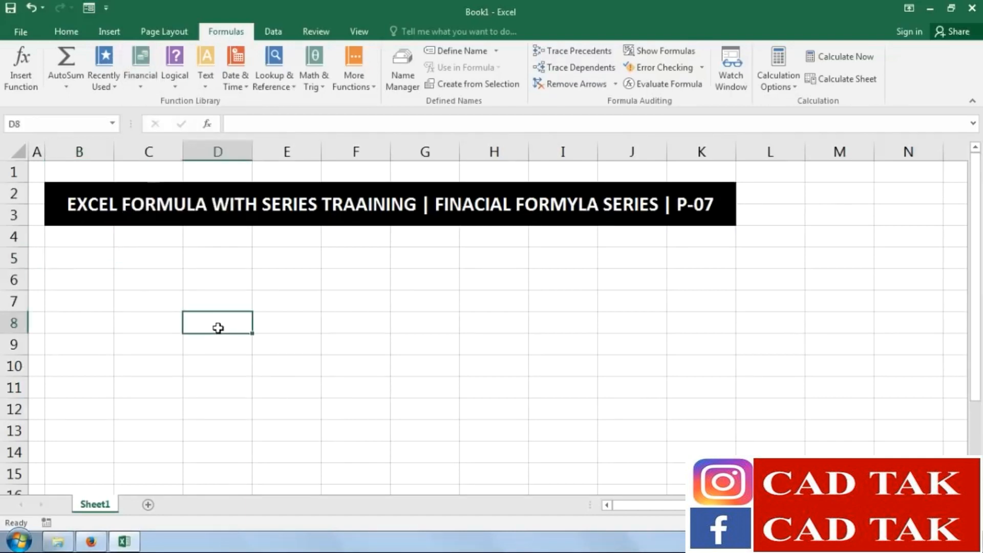
Enter the table headings S.NO. in B7 and FORMULA in C7
left_click(92, 257)
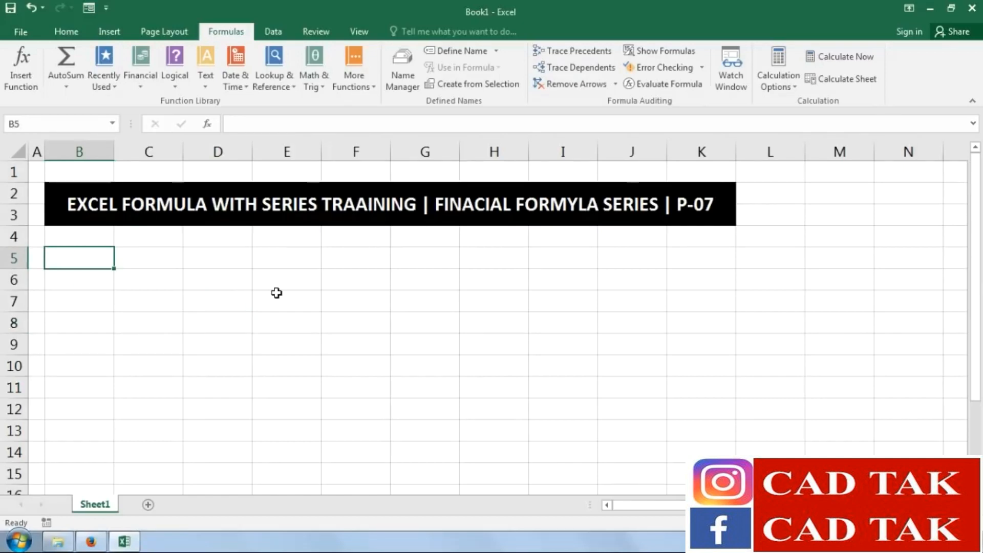
left_click(76, 289)
left_click(76, 293)
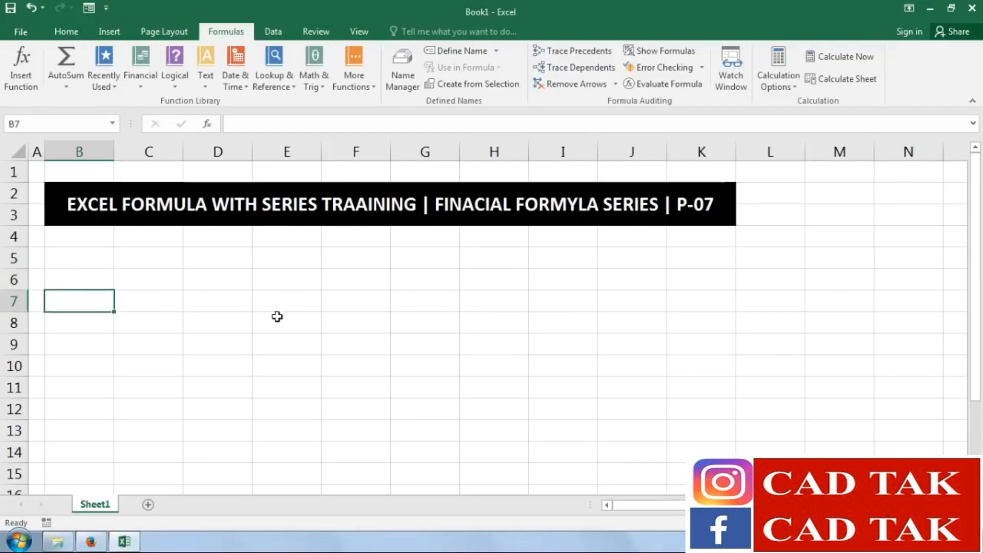
type("S.NO.")
key("Tab")
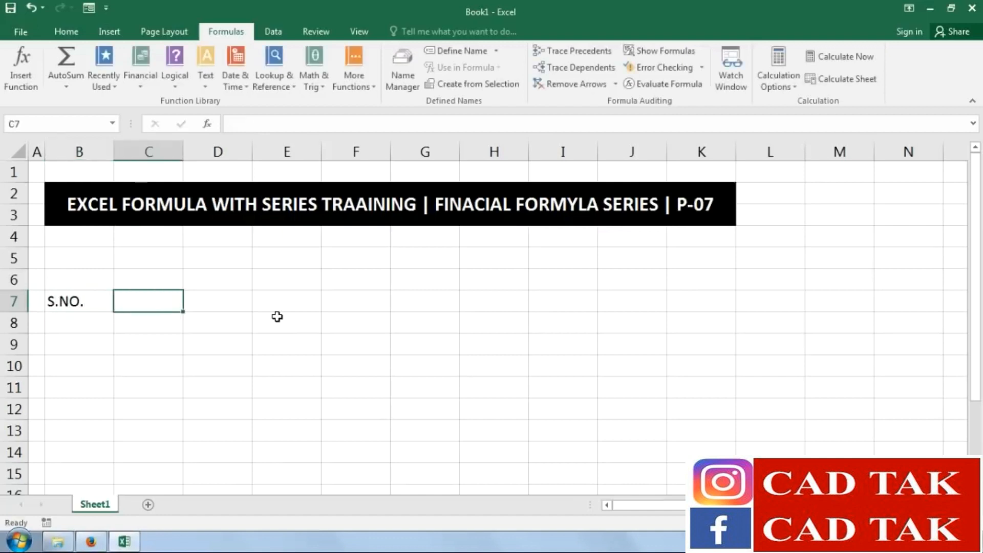
type("FORMU")
key("Return")
Enter the serial numbers 1, 2 and 3 in B8:B10 under S.NO
key("Left")
type("1")
key("Return")
type("2")
key("Return")
type("3")
key("Return")
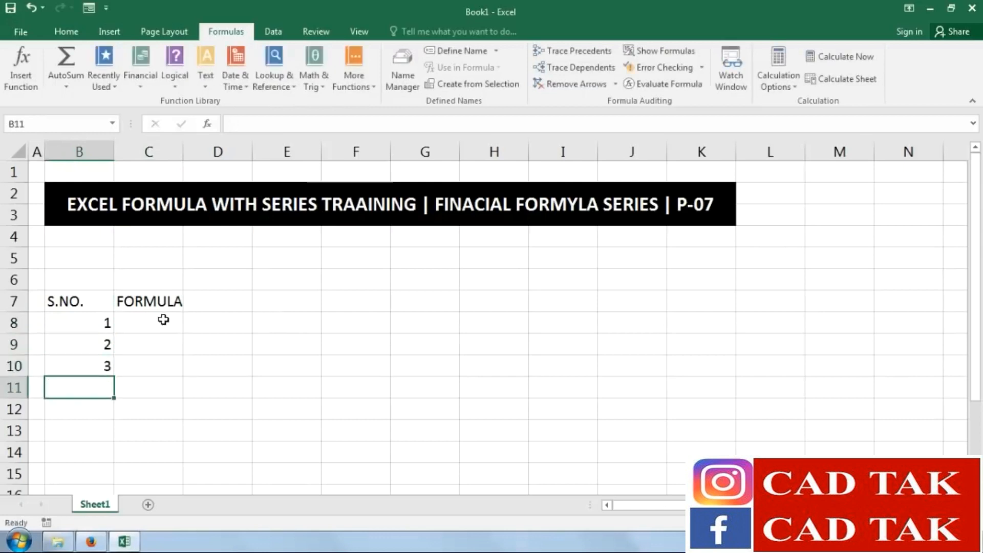
List the function names EFFECT, FV and FVSCHEDULE in C8:C10 under FORMULA
left_click(162, 318)
type("EFFECT")
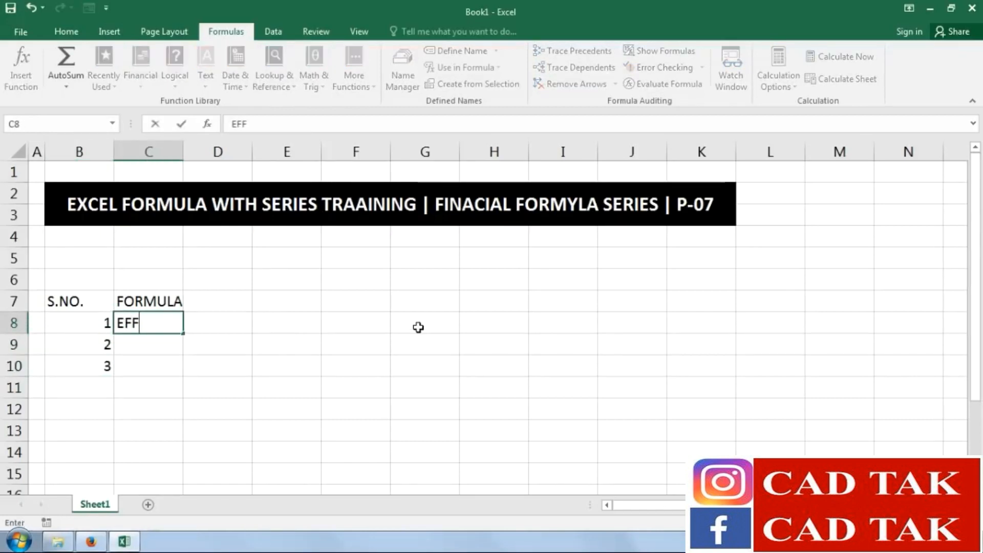
key("Return")
type("FV")
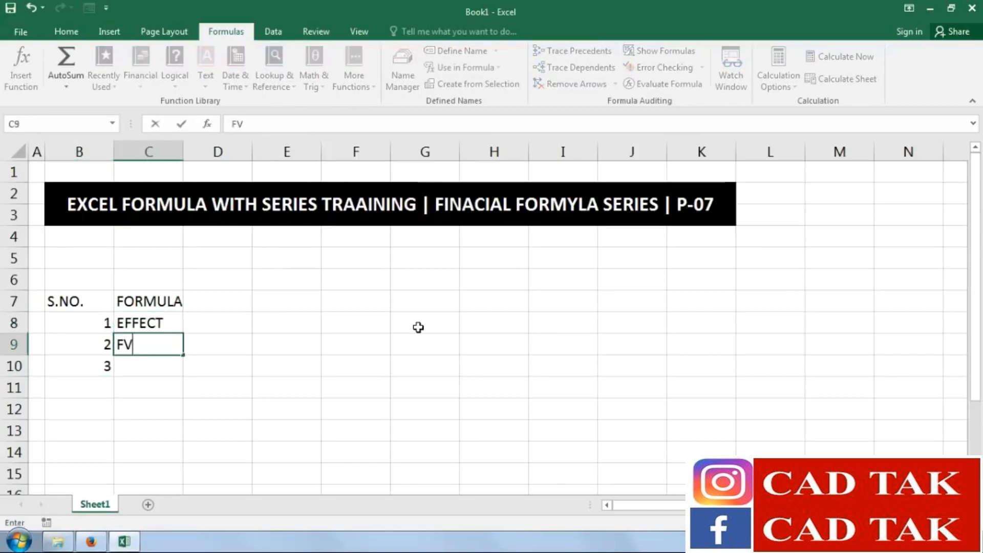
key("Return")
type("FVSC")
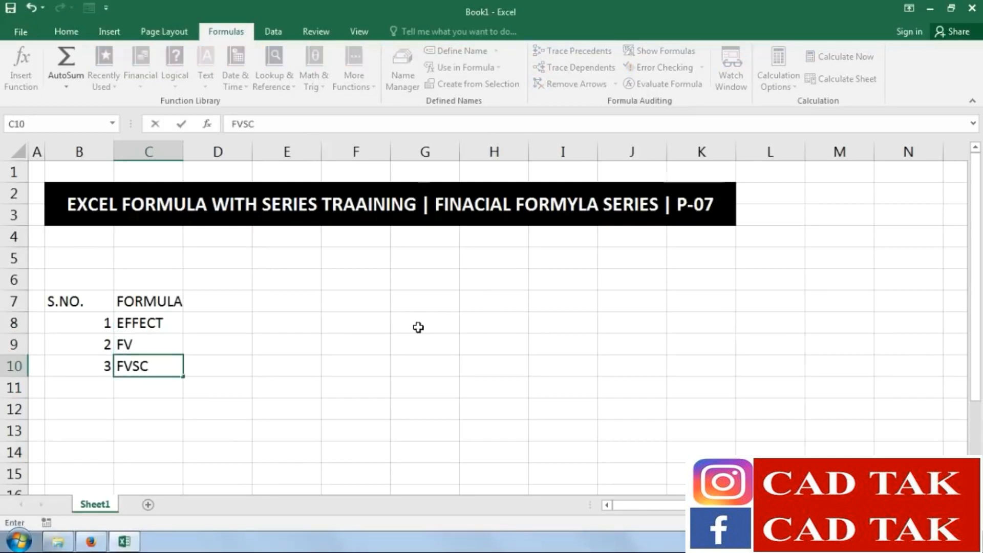
type("HE")
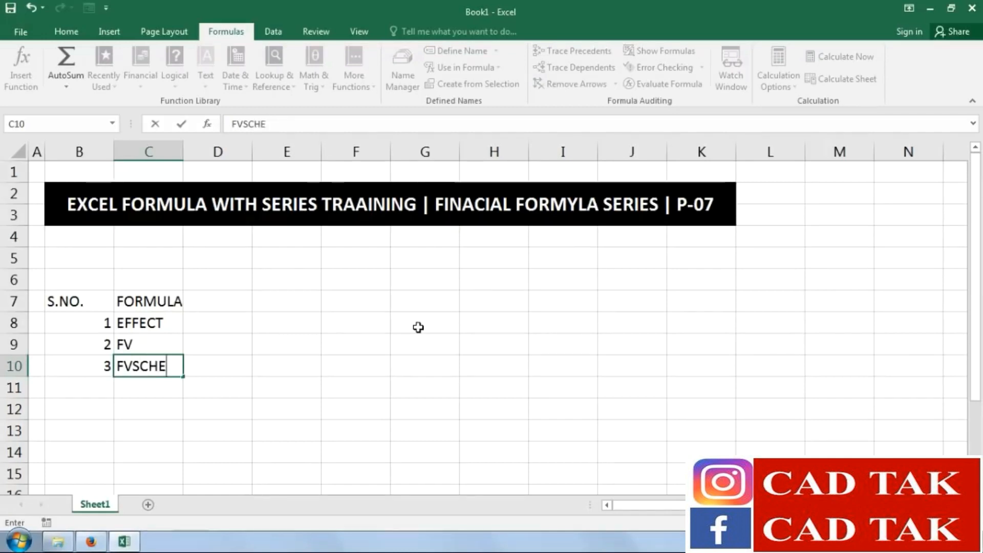
type("DULE")
key("Return")
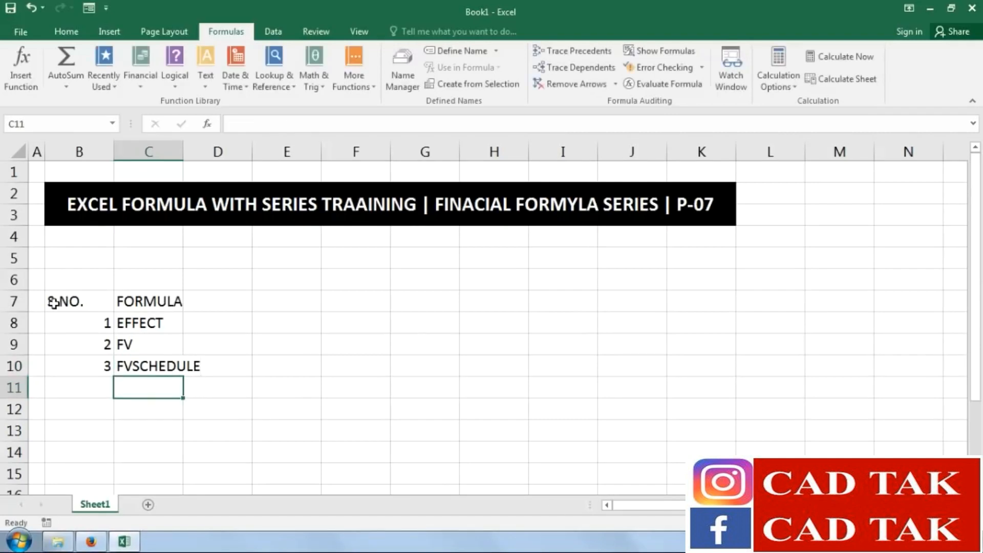
Format the heading cells B7:C7 with a black fill and bold white text
left_click_drag(54, 302, 123, 302)
left_click(66, 32)
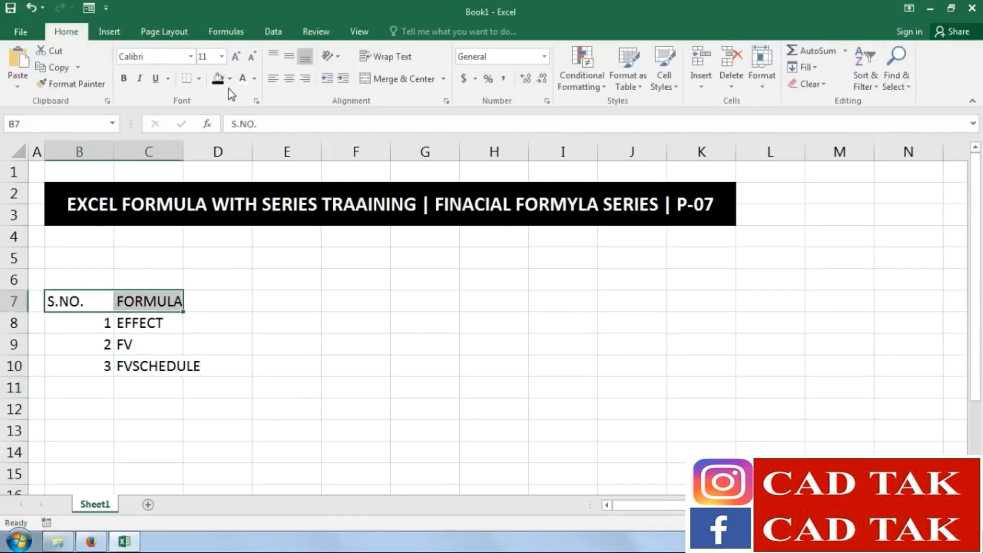
left_click(217, 78)
left_click(243, 78)
left_click(123, 78)
Apply all borders and centered alignment to the table B7:C10, with column C autofitted to its contents
left_click_drag(86, 307, 148, 366)
left_click(199, 77)
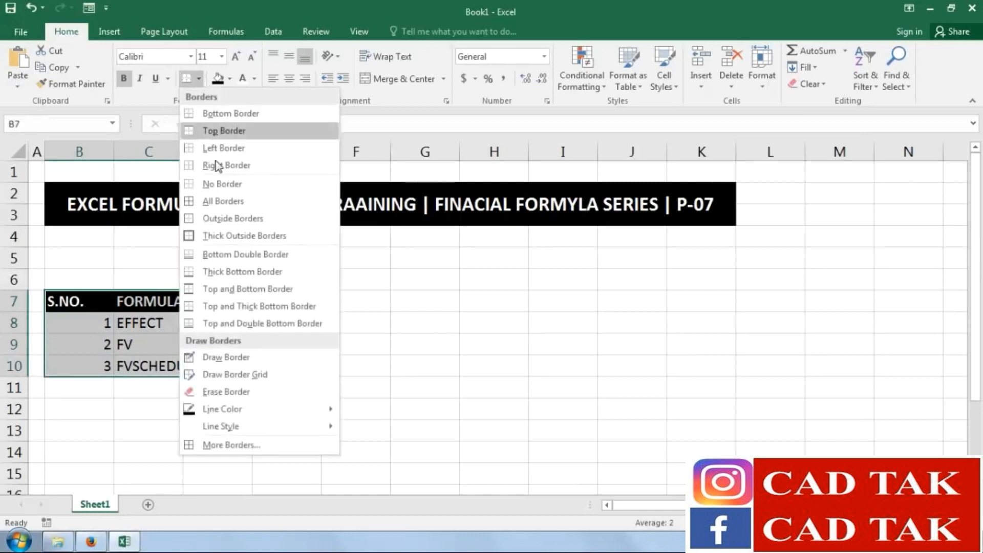
left_click(222, 201)
left_click(290, 78)
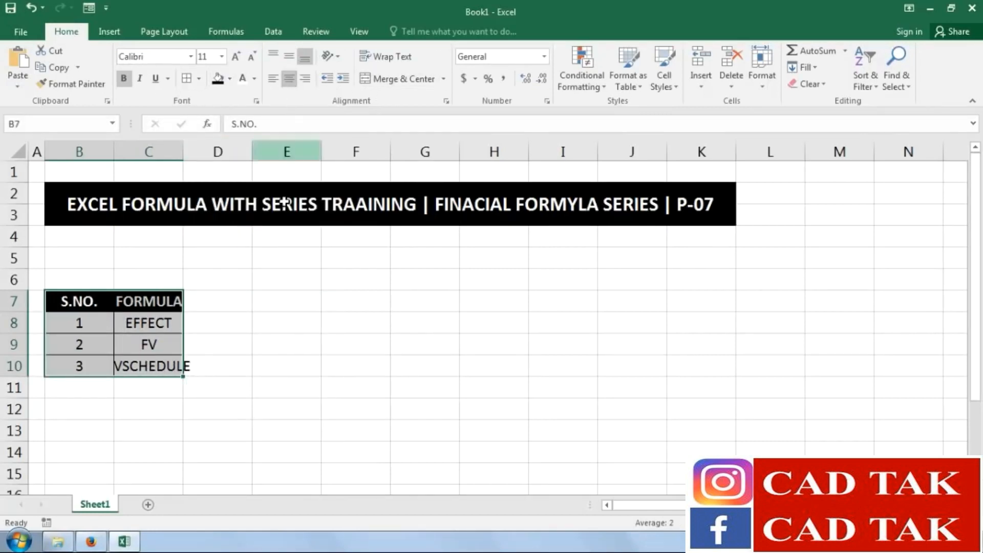
left_click(289, 321)
double_click(182, 152)
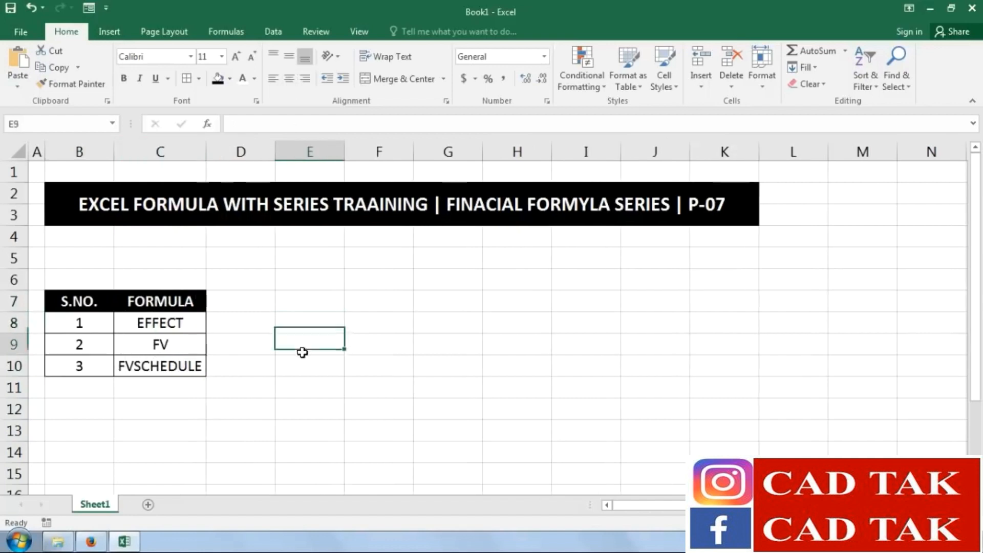
Enter the header text SR. in cell E7 and NO. in cell E8
key("Up")
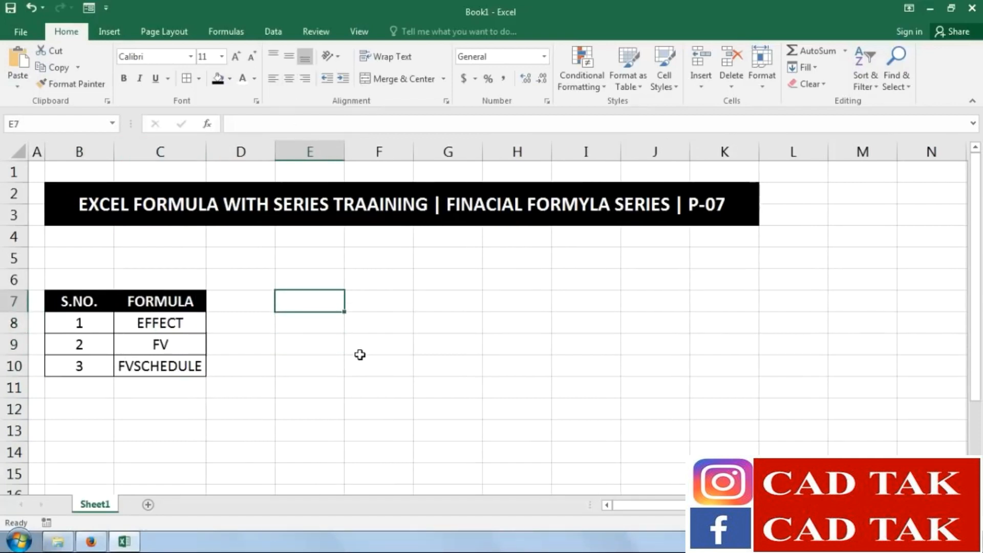
type("SR.")
key("Return")
type("NO..")
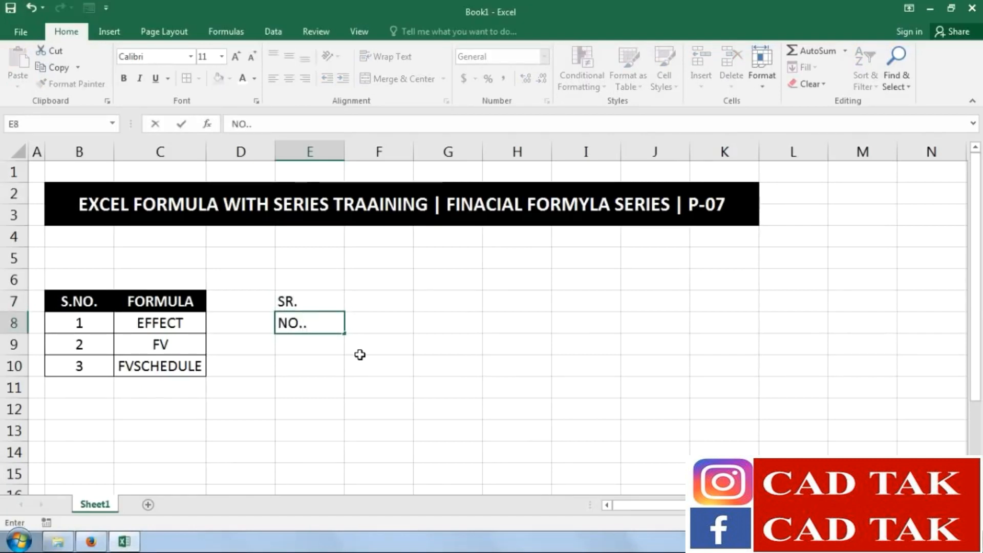
key("Up")
key("Right")
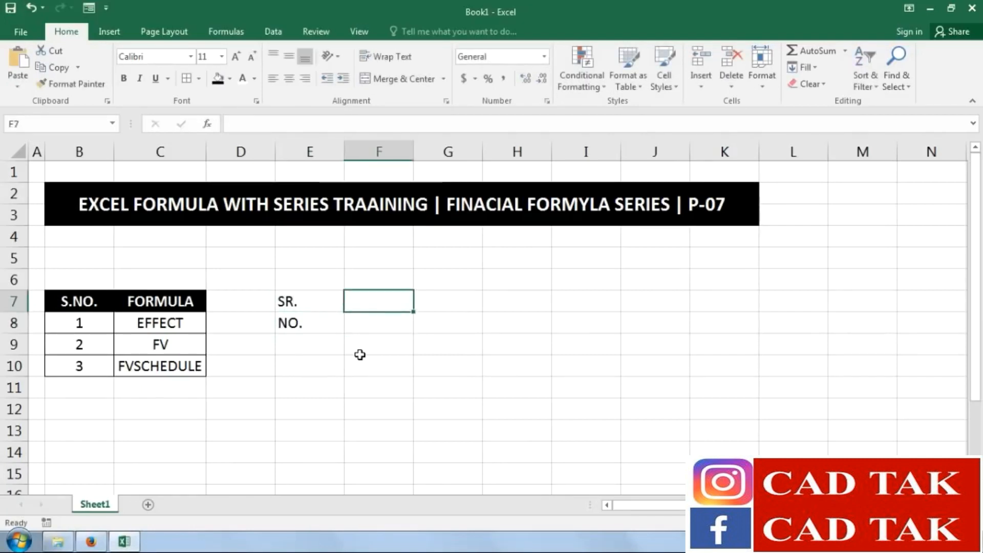
Enter the headers INTEREST RATE in F7, PERIODS in G7 and EFFECTIVE RATES in H7
type("INT")
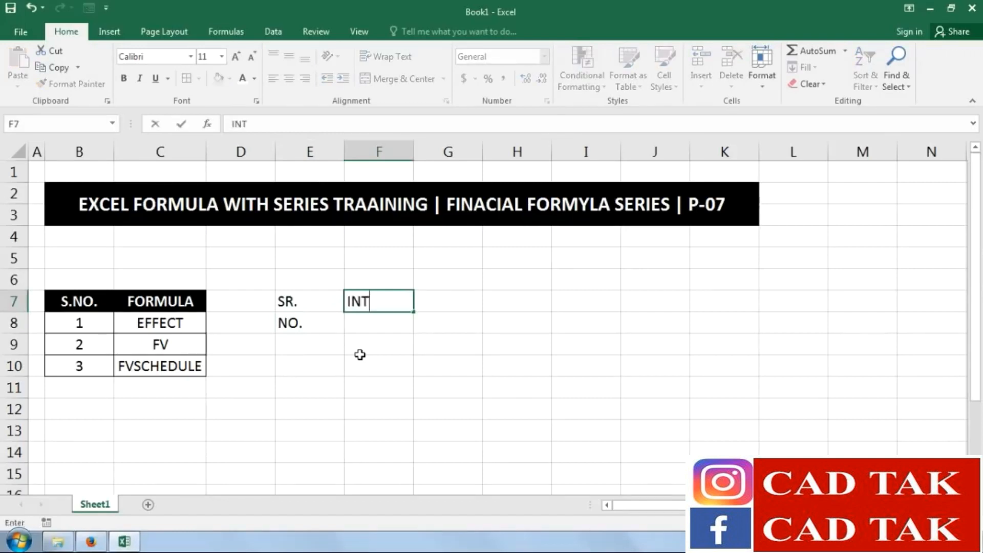
type("EREST RATE")
key("Right")
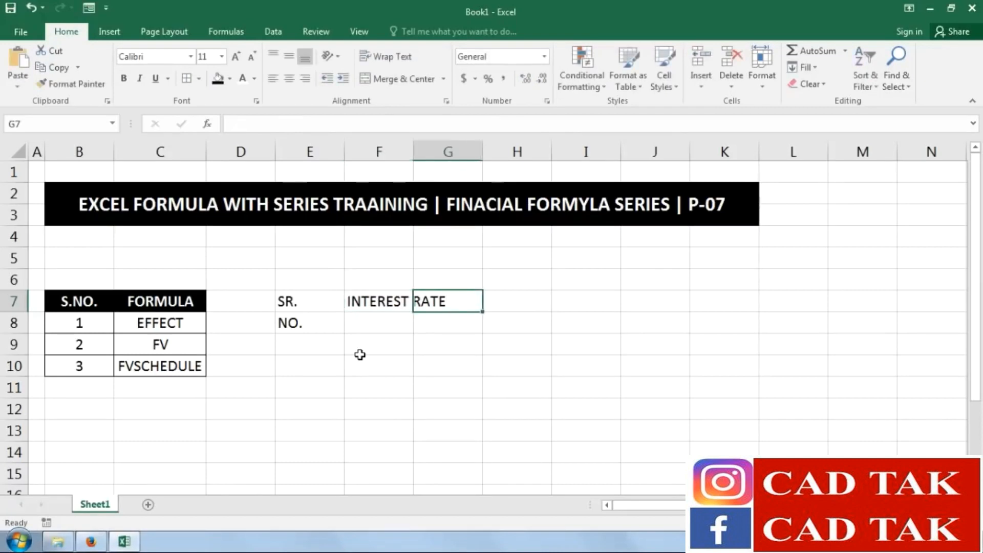
type("PERIOD")
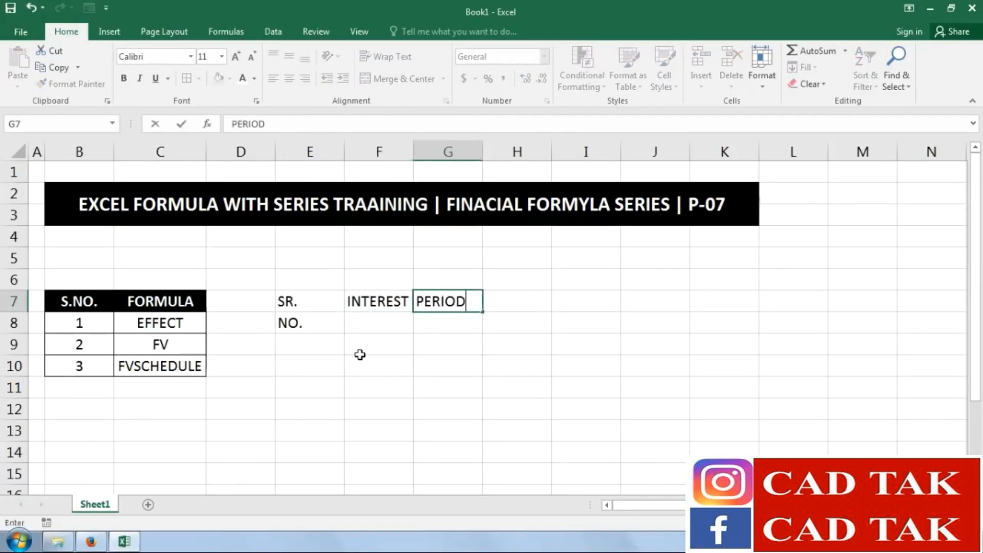
type("S")
key("Right")
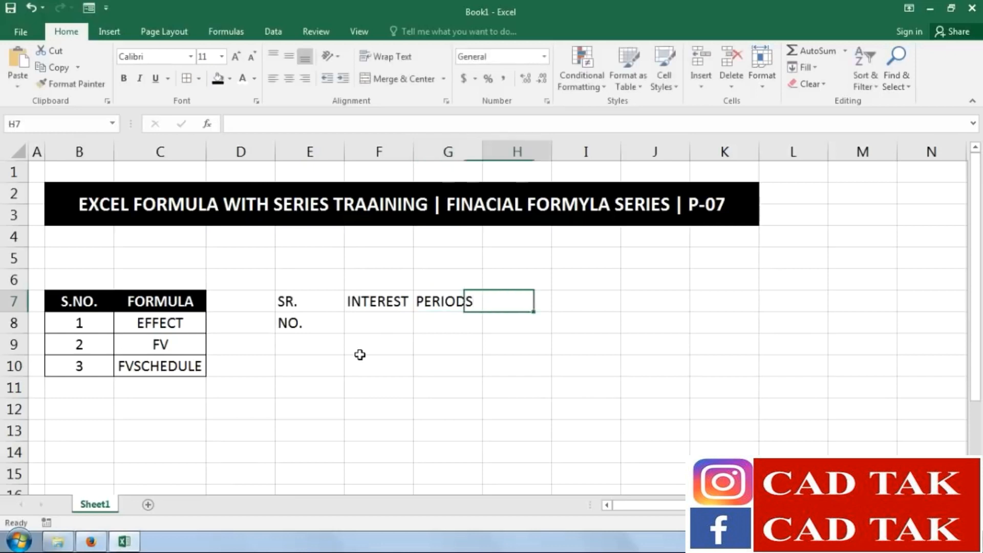
type("EFFE")
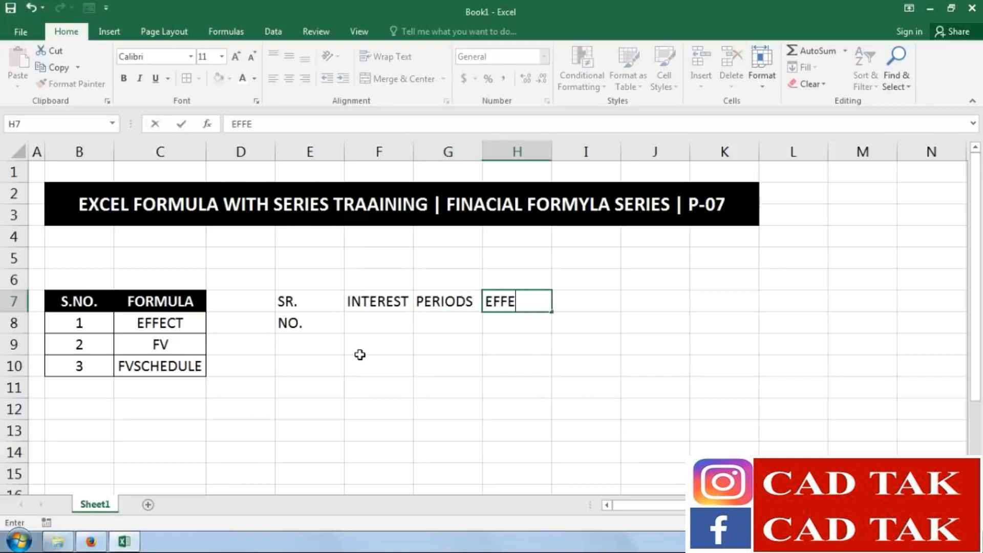
type("CTIVE RAT")
key("BackSpace")
type("RATES")
key("Return")
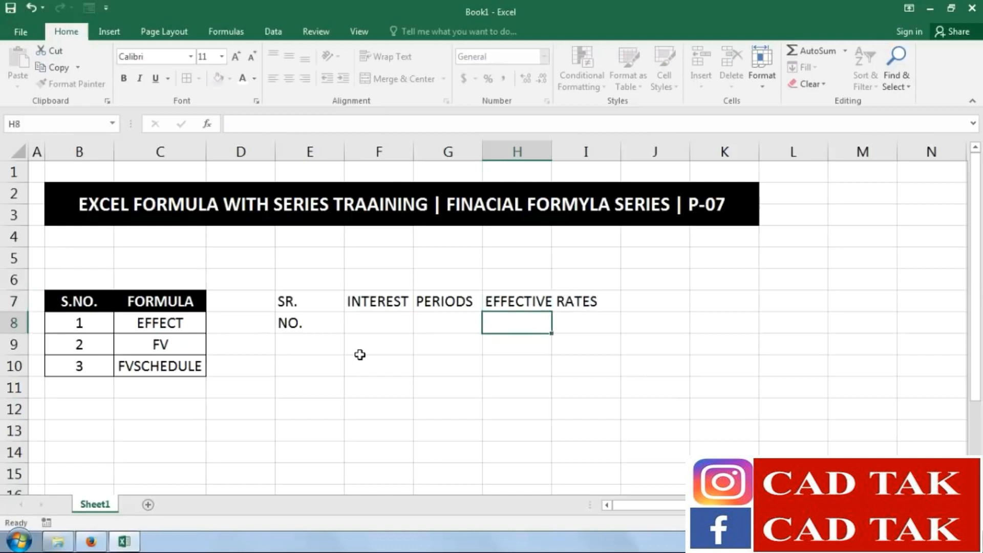
Enter the subheadings NOMINAL RATE in F8 and NPERY in G8
key("Left")
key("Left")
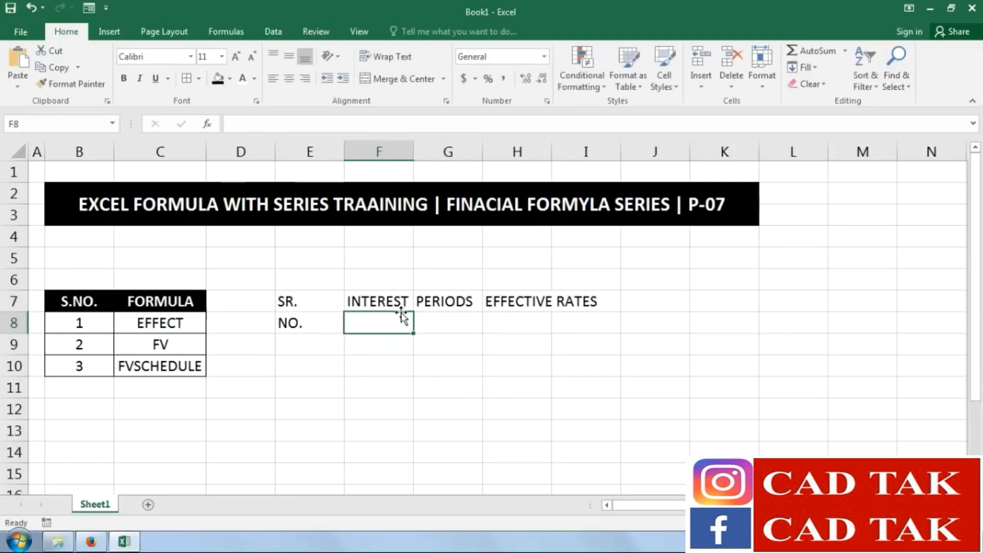
type("N")
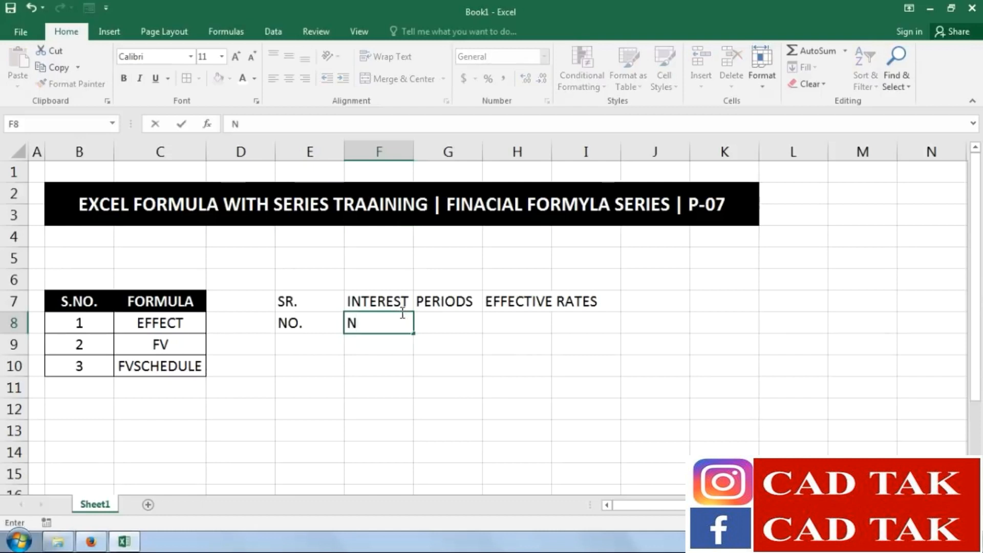
type("OMINAL")
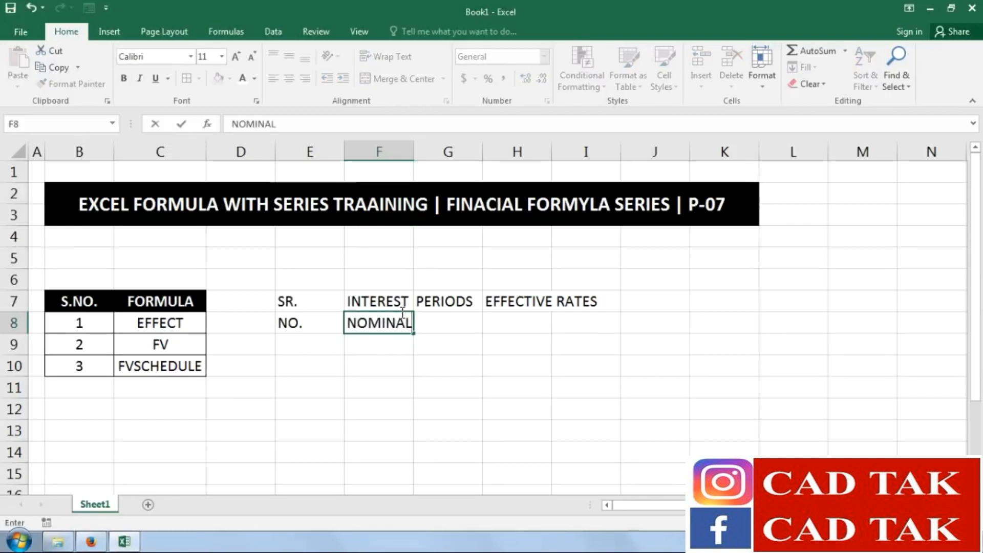
type(" RATE")
key("Tab")
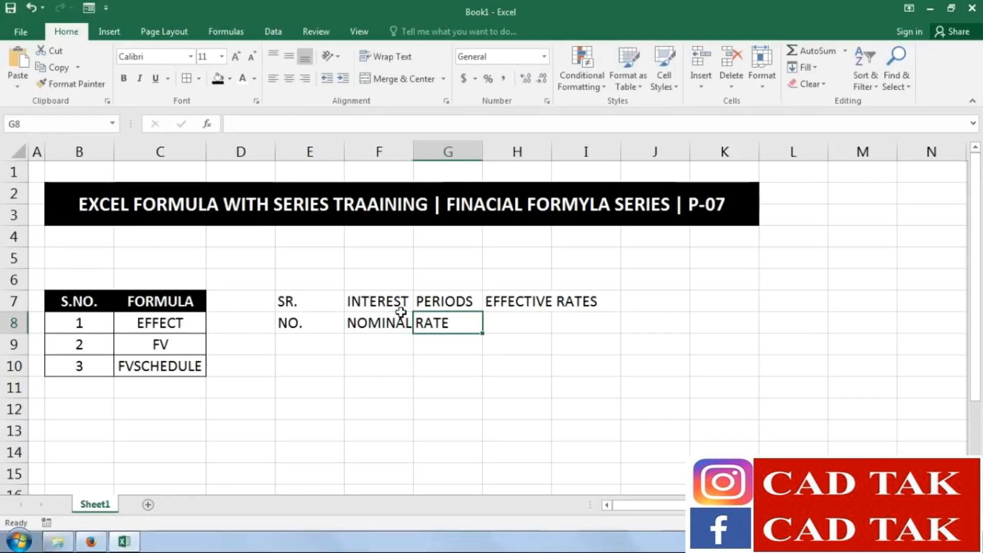
type("NPERY")
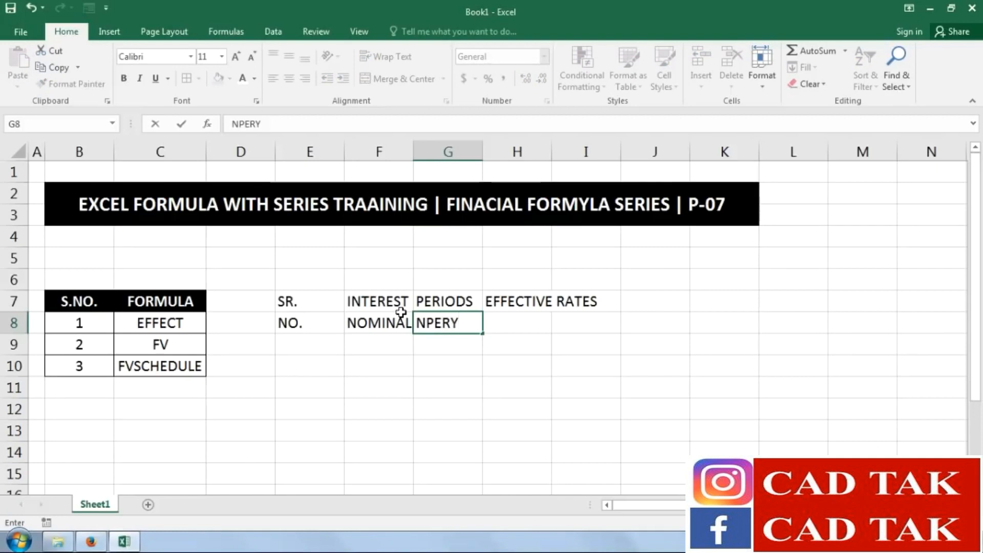
key("Tab")
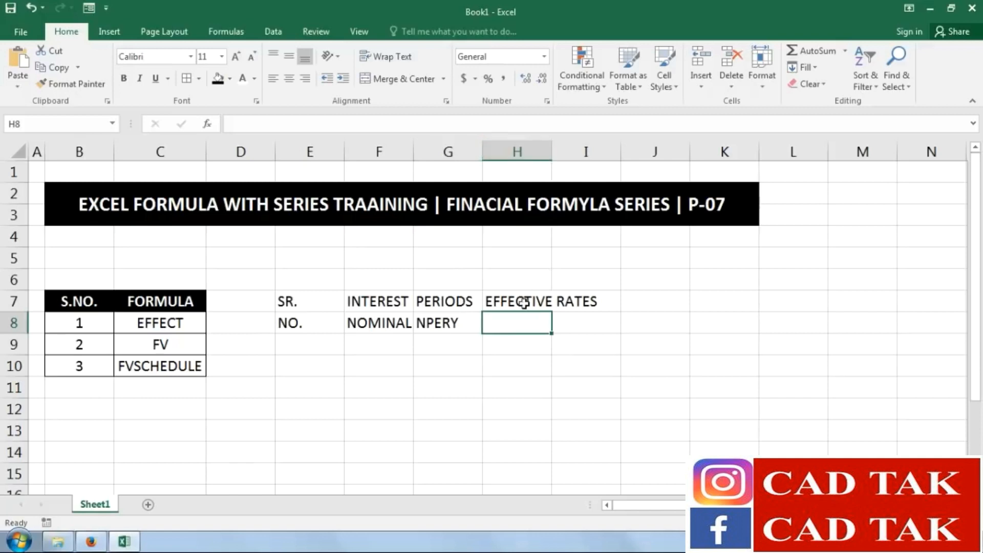
Merge and center the EFFECTIVE RATES header across H7:I7
left_click_drag(523, 302, 563, 302)
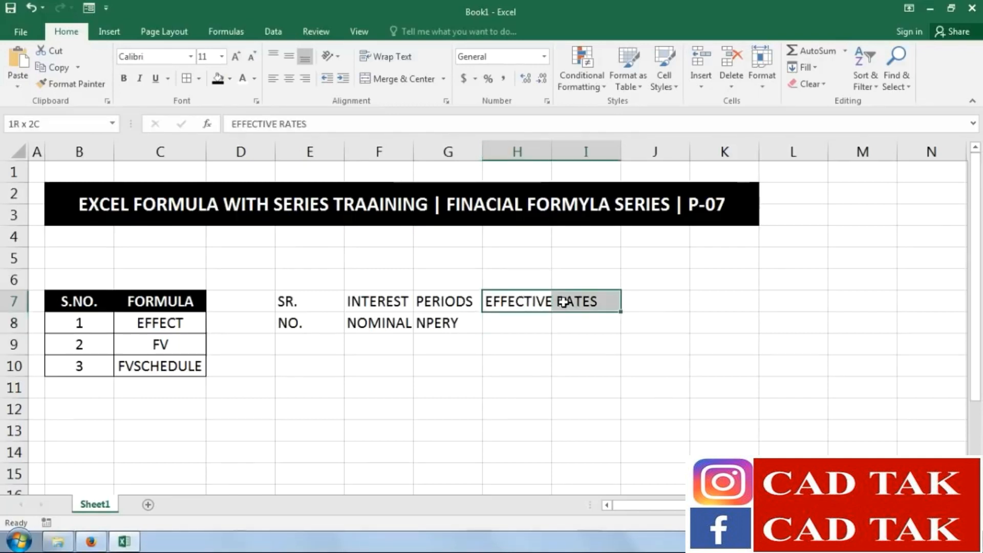
left_click(399, 78)
left_click(537, 325)
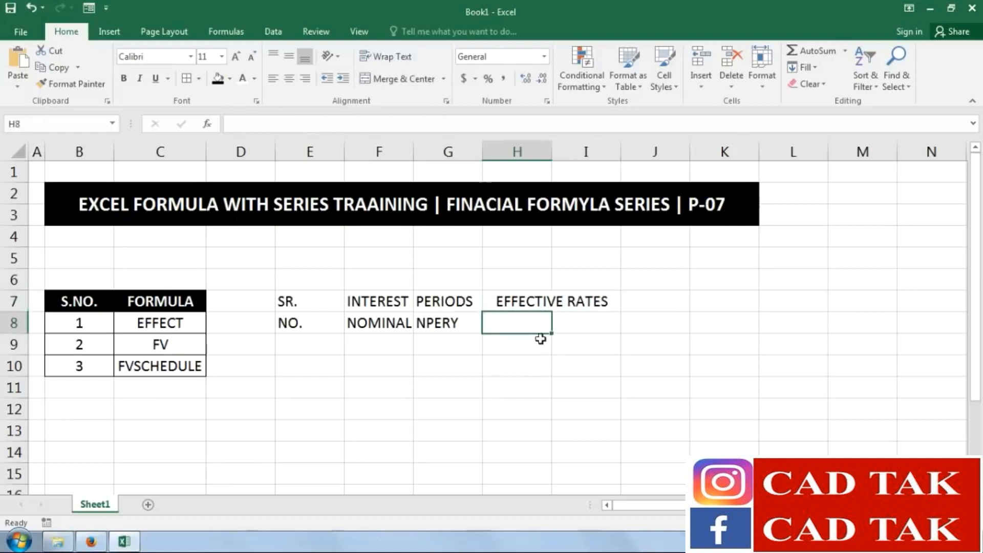
Enter the subheadings FUNCTION in H8 and MANUAL in I8, and widen column H so FUNCTION fits
type("F")
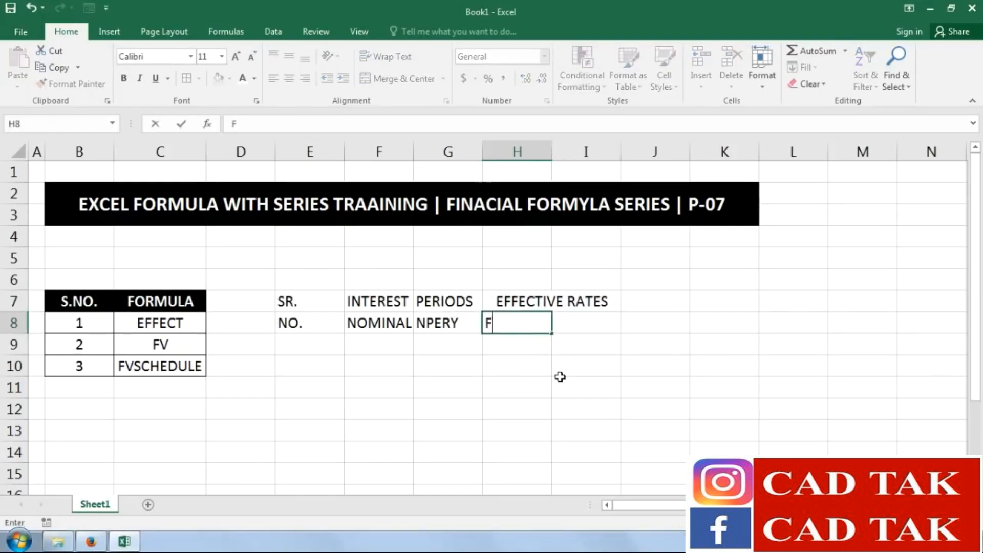
type("UNCTION")
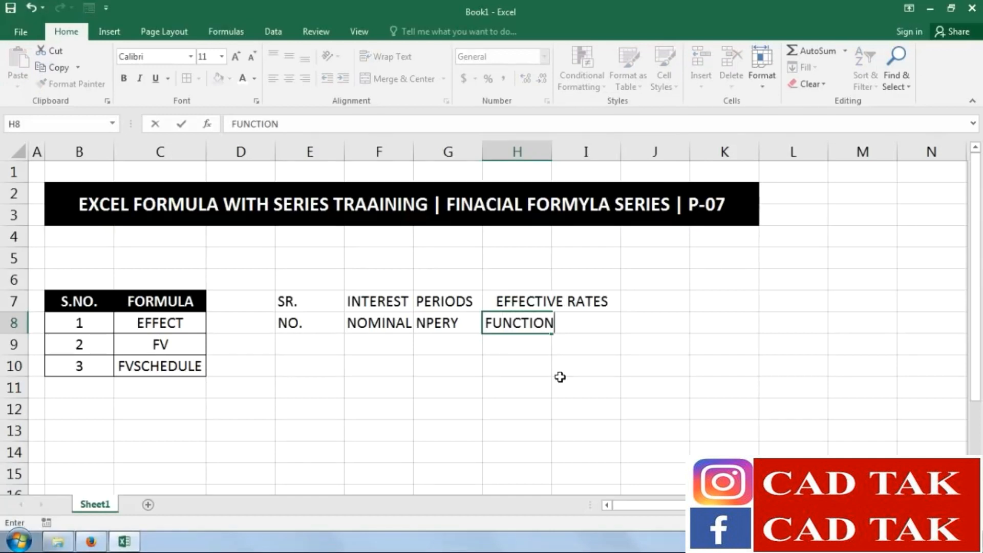
key("Tab")
type("M")
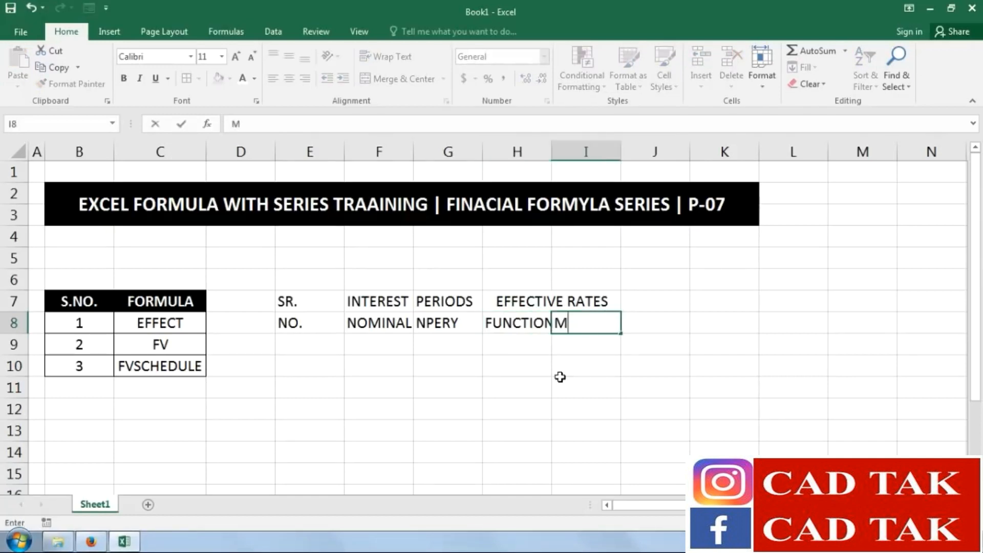
type("ANUAL")
key("Return")
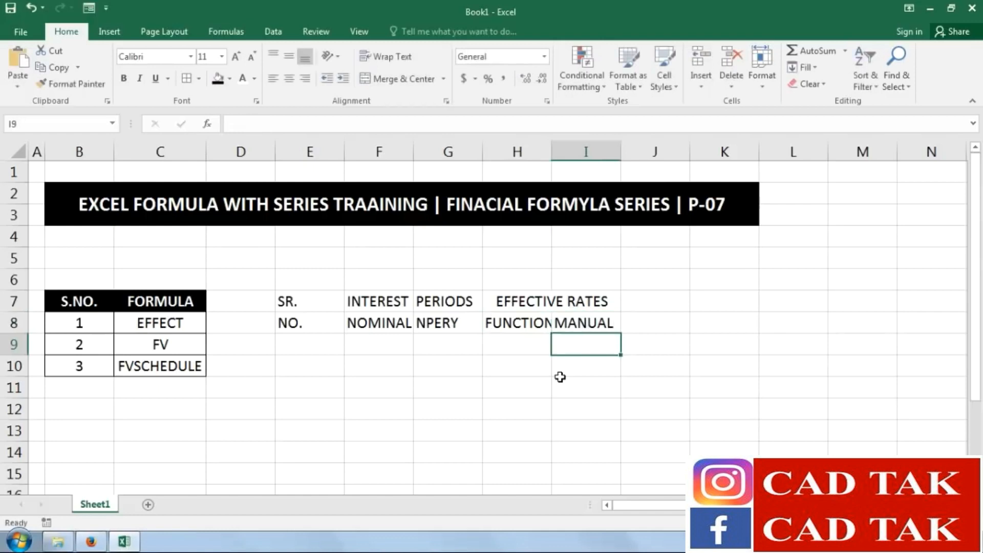
left_click_drag(551, 151, 581, 151)
left_click(532, 425)
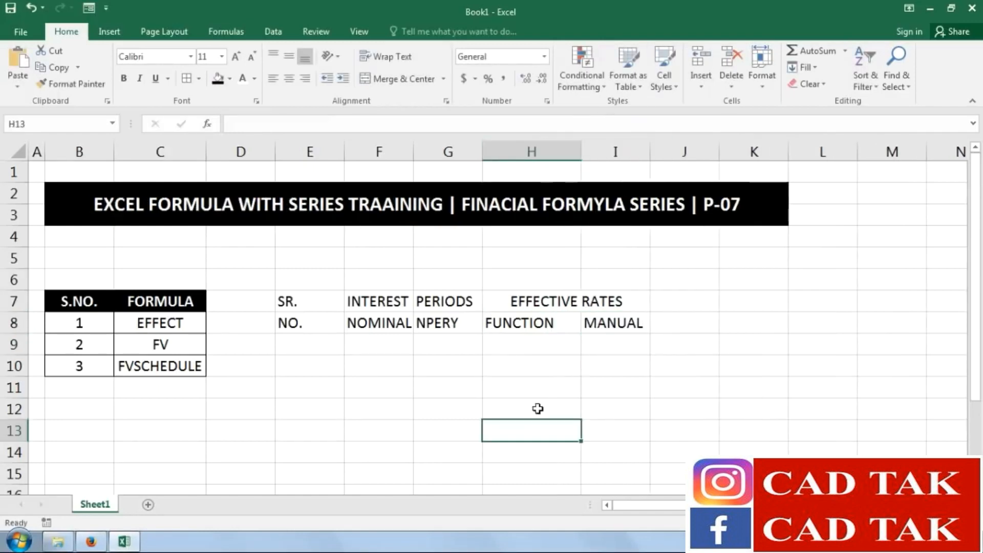
Format the header cells E7:E8 and F7:I7 with a black fill and bold white text
left_click_drag(312, 302, 310, 322)
left_click(217, 78)
left_click(243, 78)
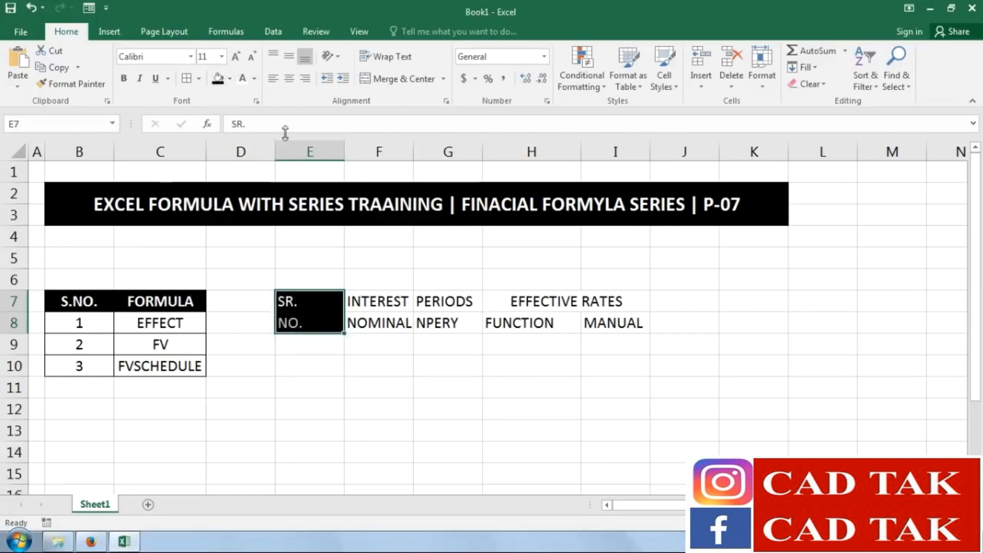
left_click_drag(353, 302, 610, 302)
left_click(218, 78)
left_click(243, 78)
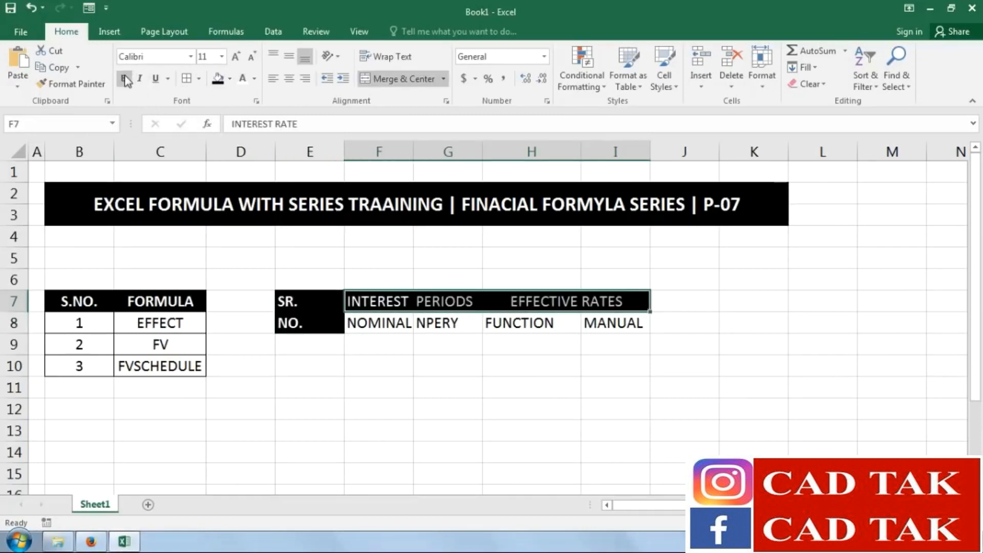
left_click_drag(369, 365, 413, 368)
Format the subheading cells F8:I8 with a red fill and bold white text
left_click_drag(359, 323, 612, 323)
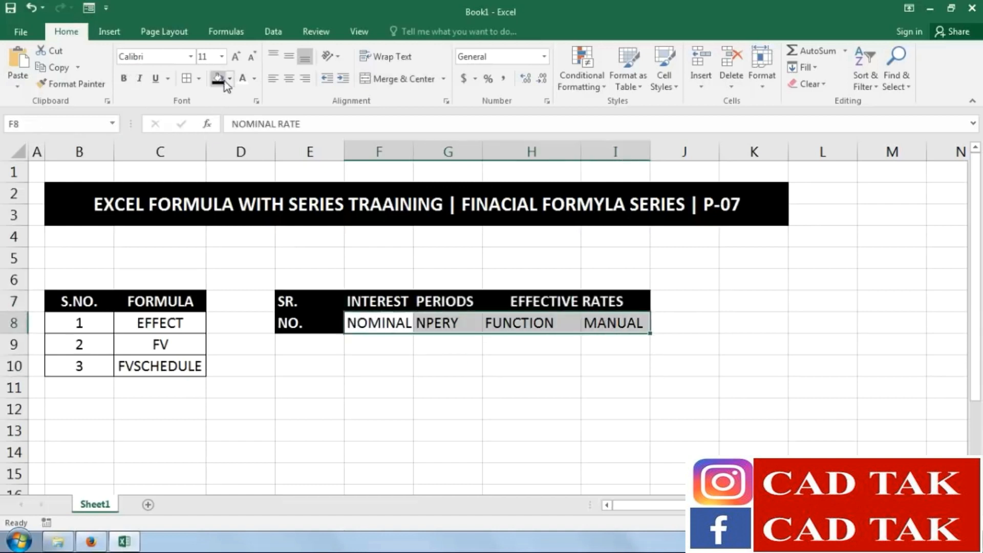
left_click(229, 78)
left_click(218, 192)
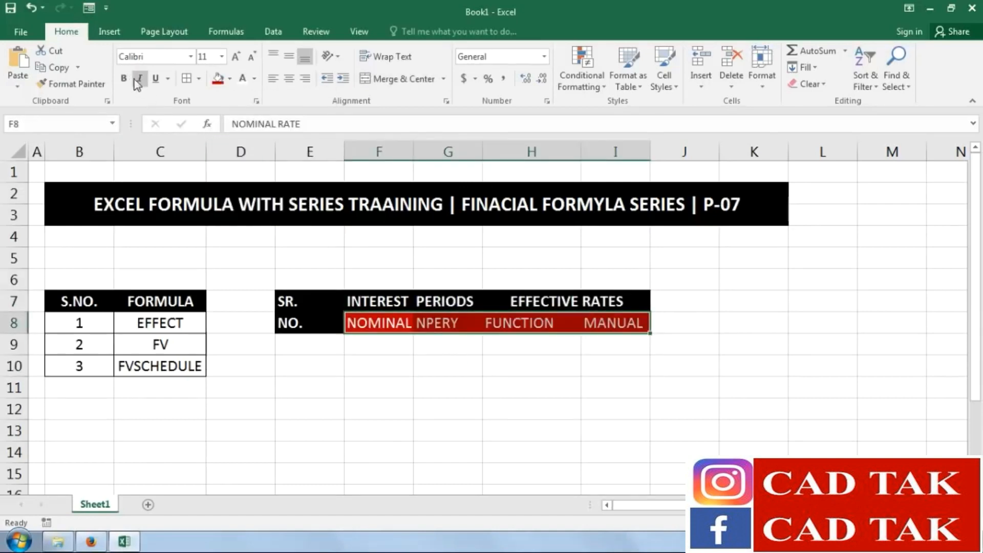
left_click(623, 394)
Enter the serial numbers 1 to 5 in cells E9:E13
left_click(336, 352)
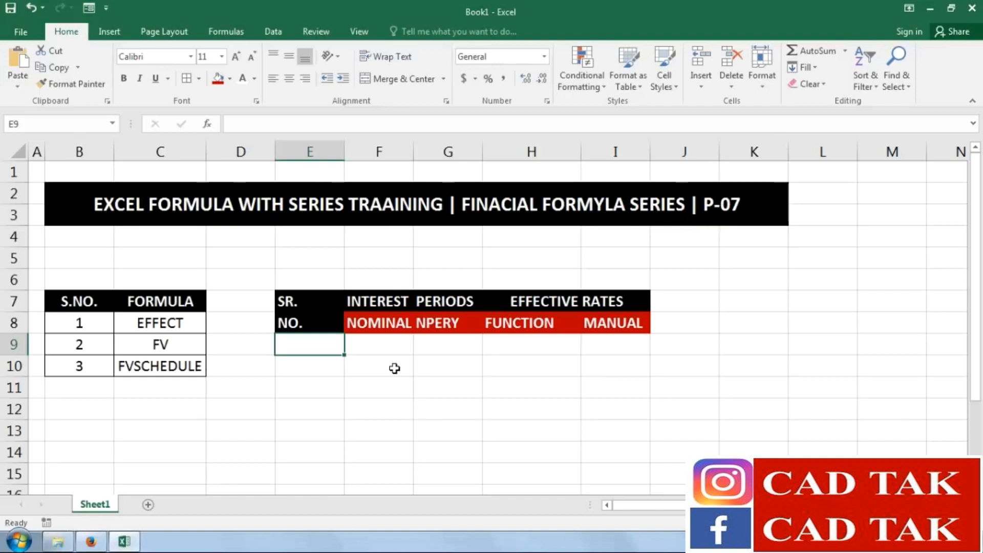
type("1")
key("Return")
type("2")
key("Return")
type("3")
key("Return")
type("4")
key("Return")
type("5")
key("Return")
Autofit column F to its headings and enter the nominal rates 4%, 6%, 9%, 7% and 5% in F9:F13
left_click(393, 345)
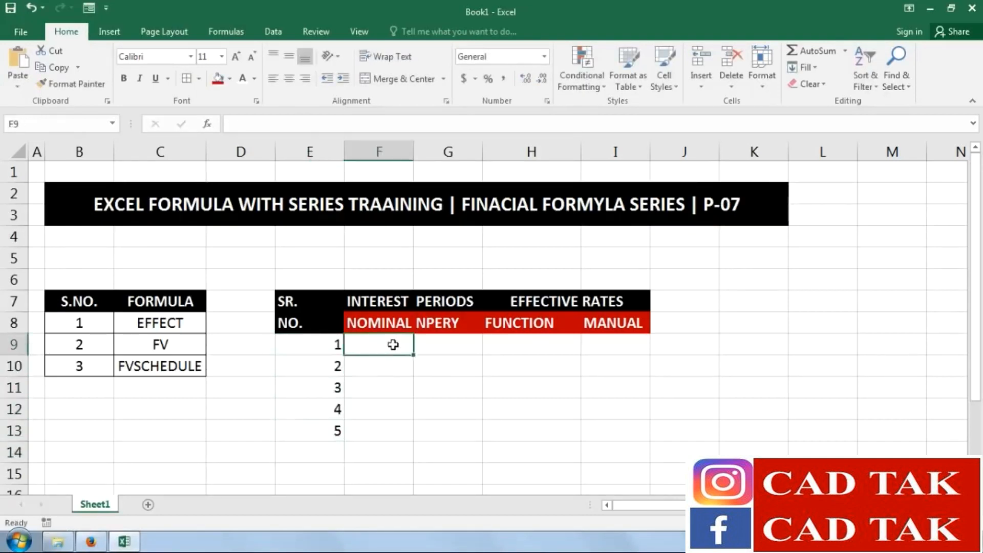
double_click(413, 152)
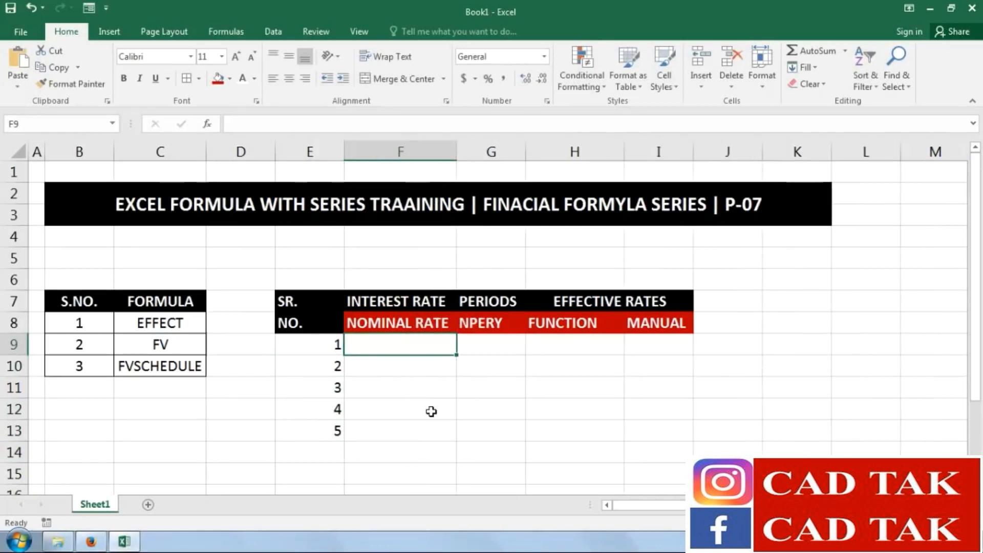
type("4%")
key("Return")
type("6^")
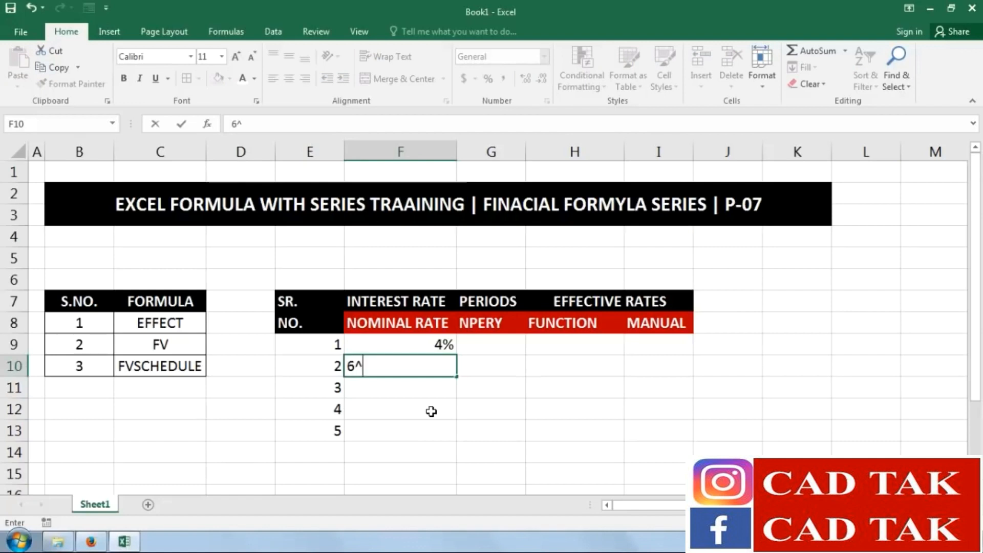
key("BackSpace")
type("%")
key("Return")
type("9")
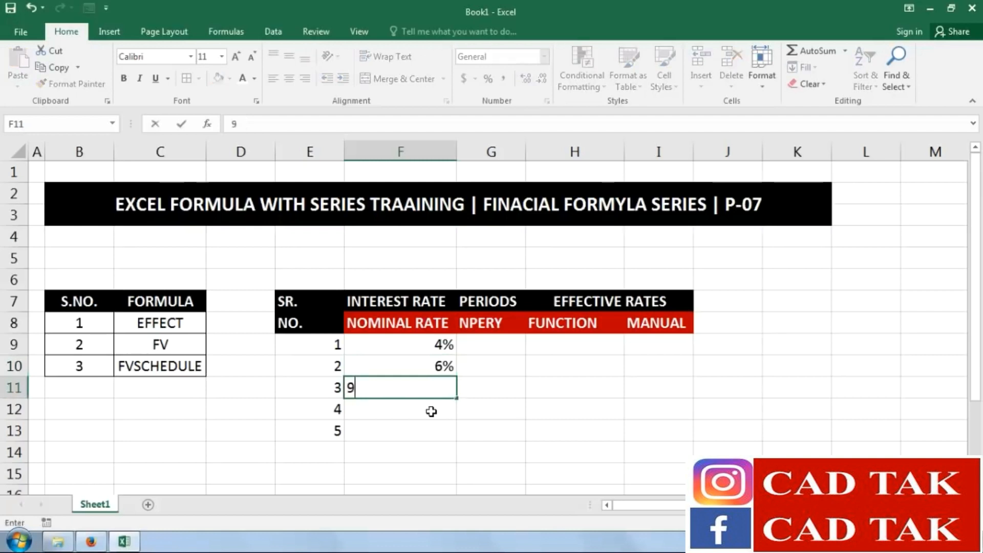
type("%")
key("Return")
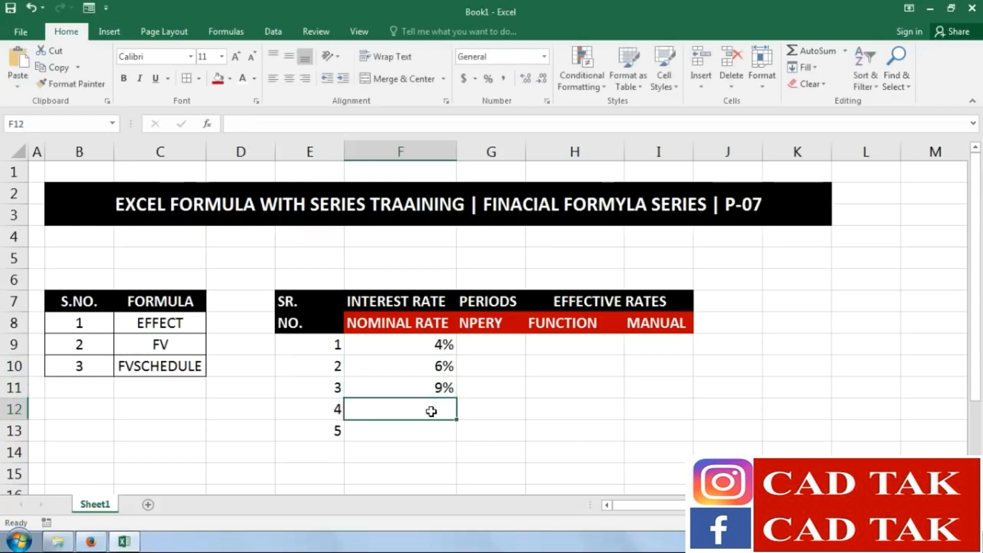
type("7%")
key("Return")
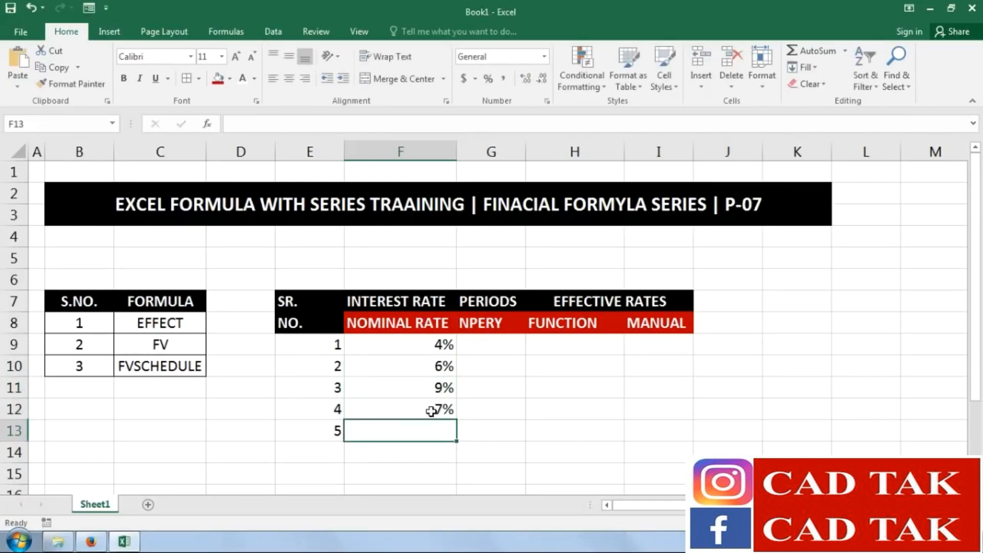
type("5%")
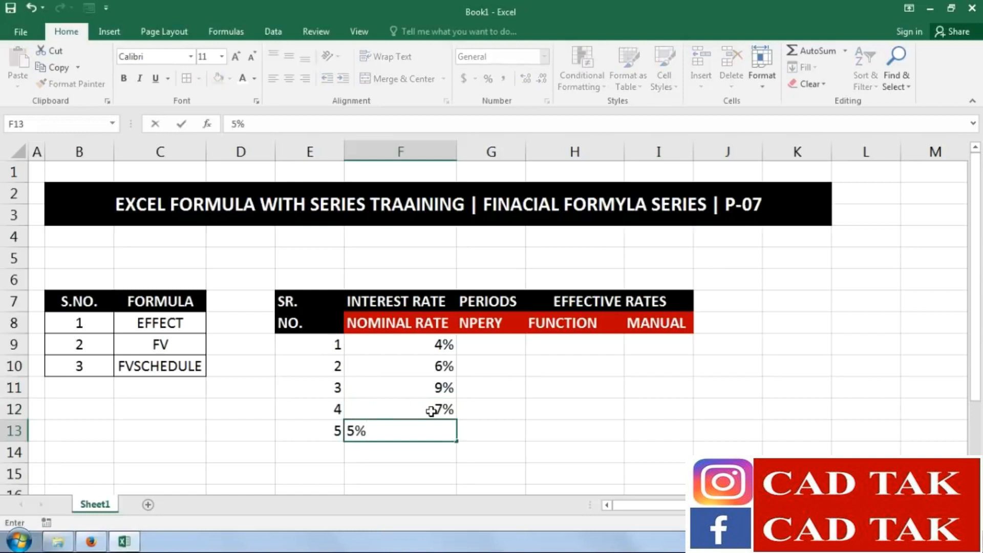
key("Tab")
key("Up")
key("Up")
key("Up")
key("Up")
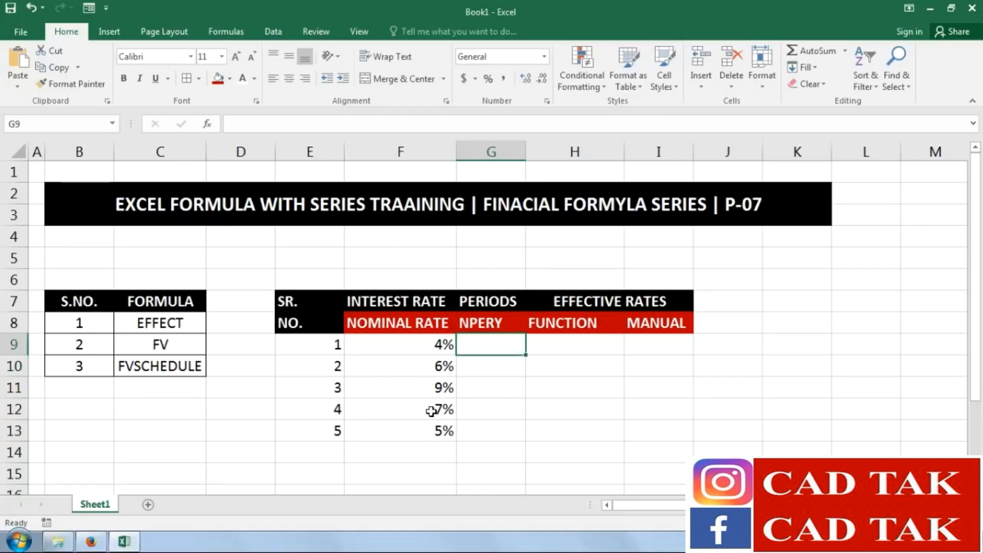
Enter 12 periods in G9 and copy the value down to G13
type("12")
key("Return")
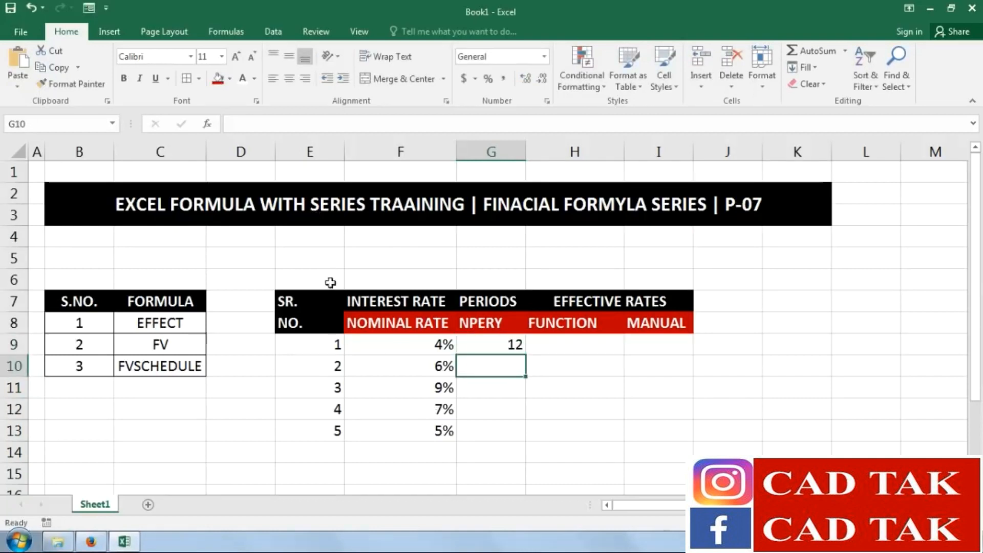
left_click(487, 342)
left_click_drag(526, 354, 530, 435)
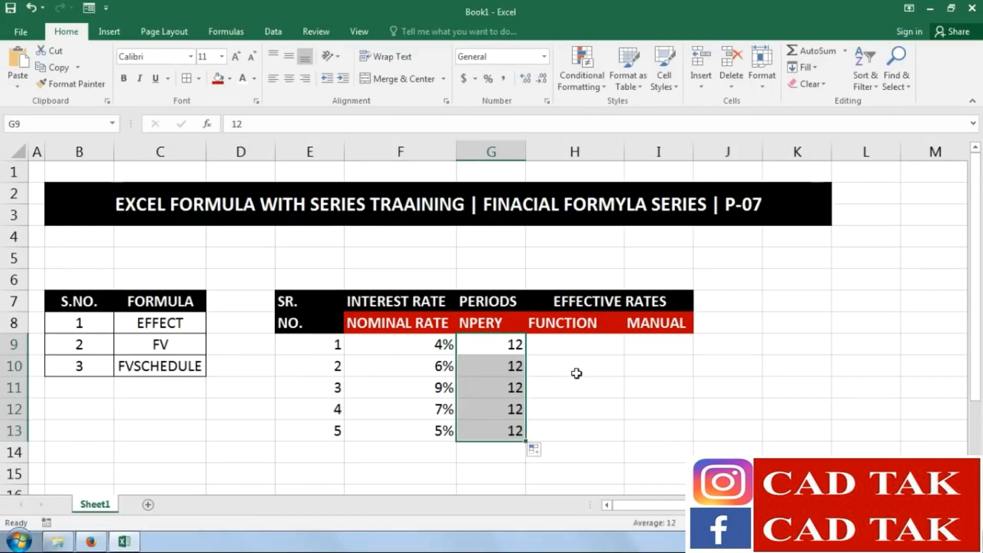
Calculate the effective rate in H9 with the formula =EFFECT(F9,G9)
left_click(572, 348)
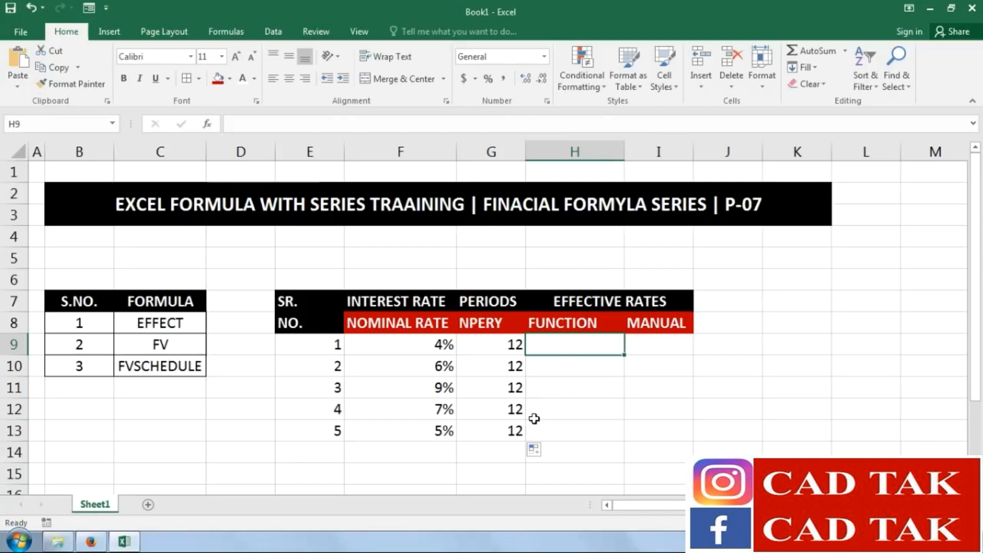
type("=EFFECT")
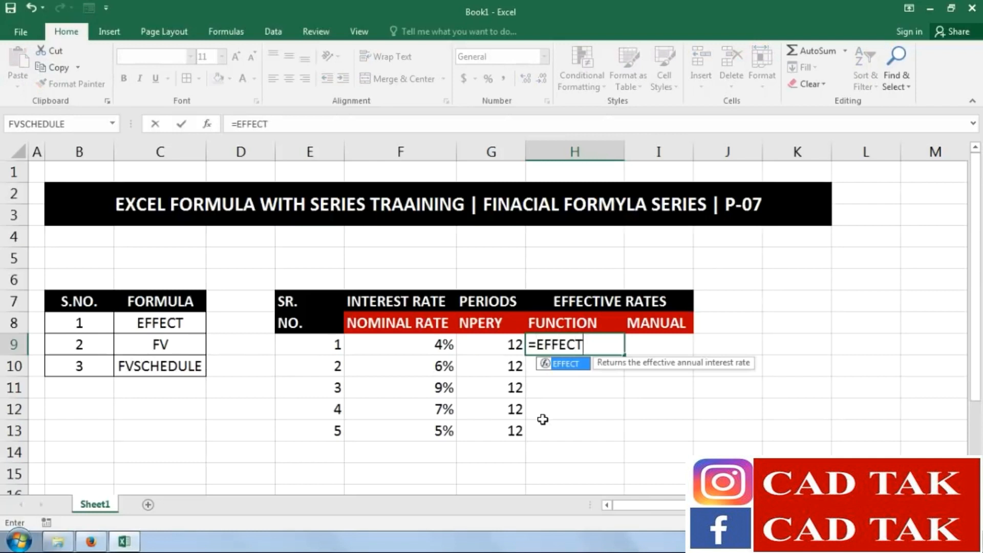
type("(")
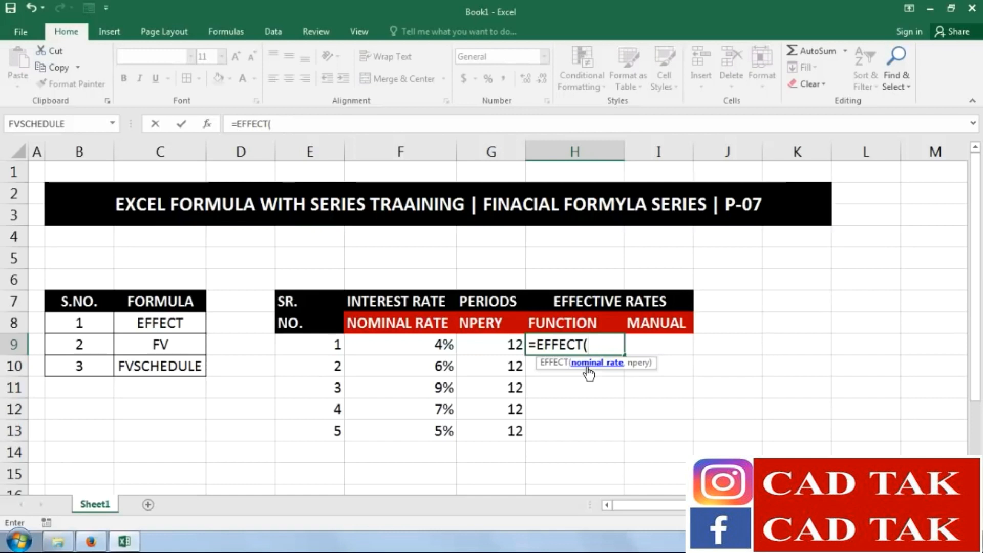
left_click(405, 347)
type(",")
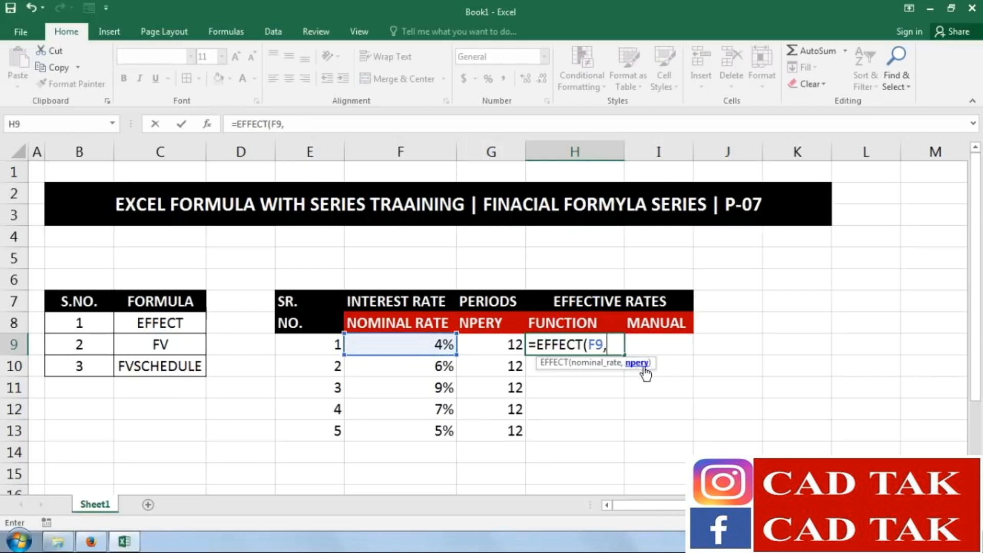
left_click(486, 343)
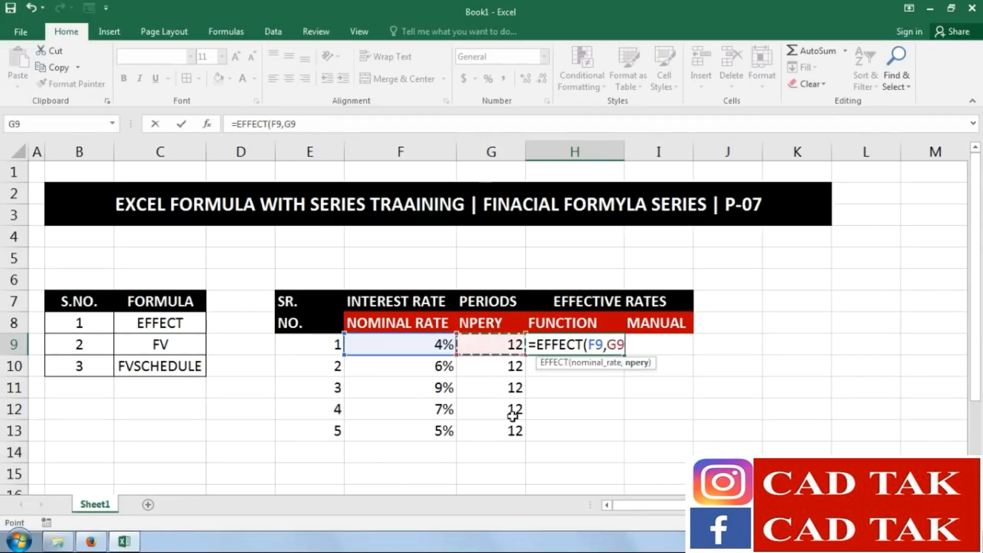
type(")")
key("Return")
left_click(593, 348)
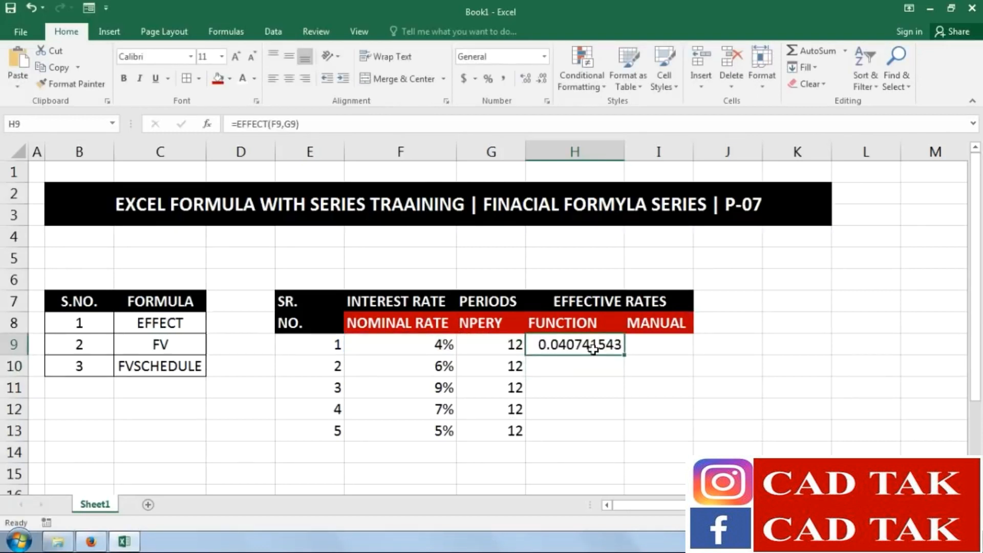
Calculate the second effective rate in H10 with the formula =EFFECT(F10,G10)
left_click(586, 365)
type("=")
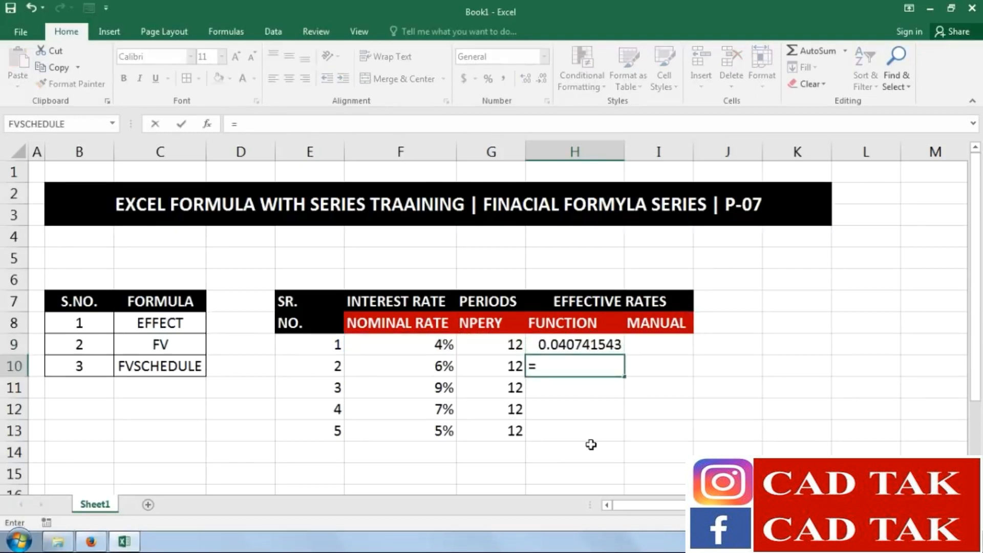
type("EFFECT(")
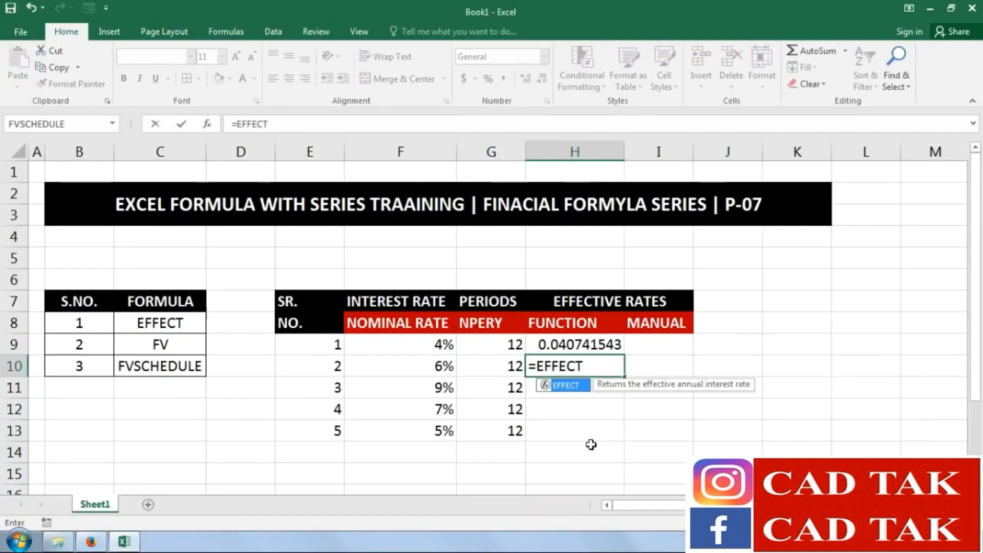
left_click(427, 366)
type(",")
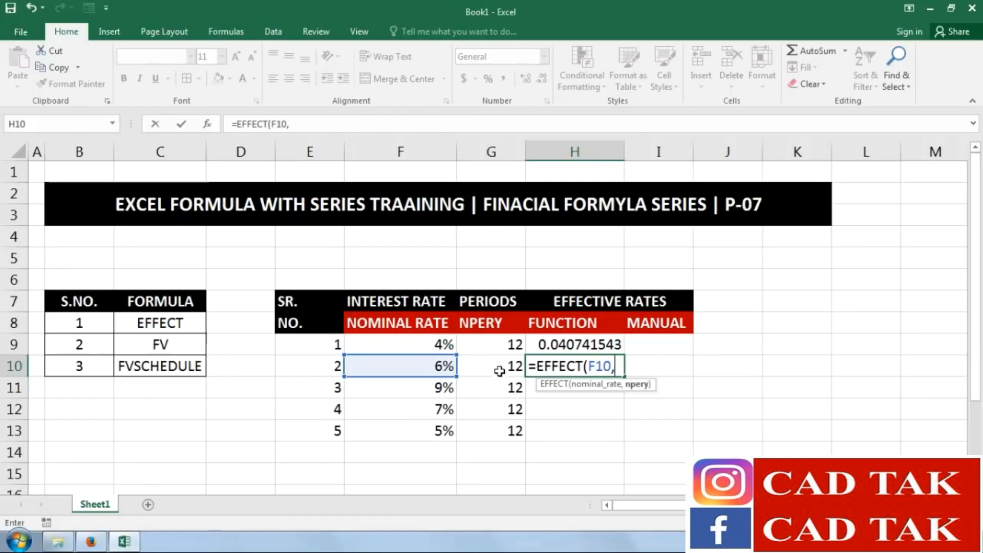
left_click(499, 369)
type(")")
key("Return")
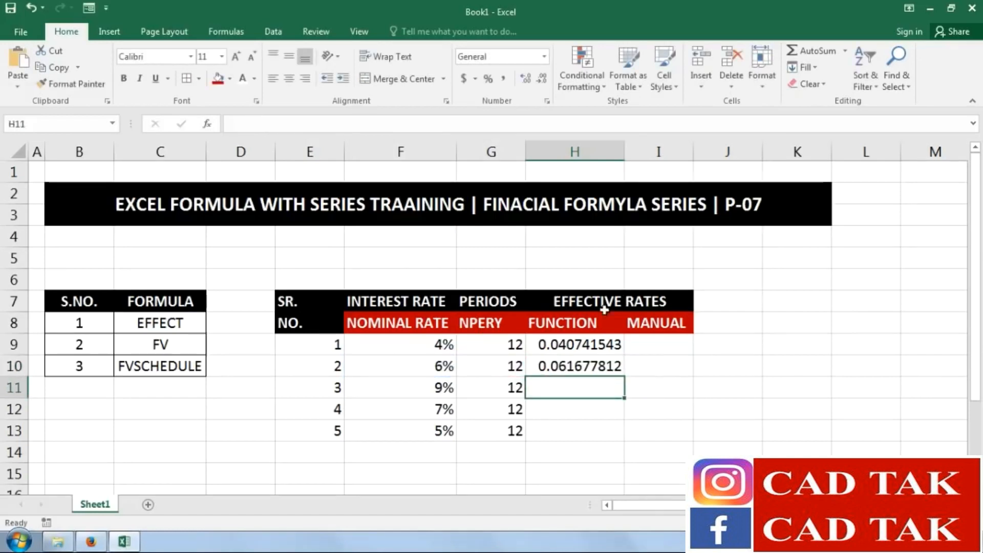
Fill the EFFECT formulas from H9:H10 down to H13 and select the first manual-rate cell, I9
left_click_drag(589, 345, 589, 359)
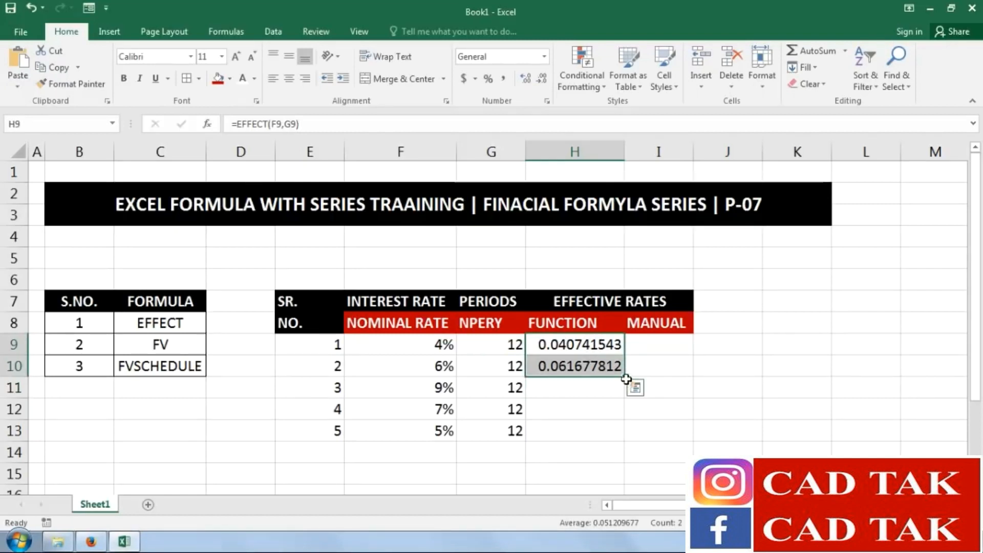
left_click_drag(627, 378, 630, 441)
left_click(683, 375)
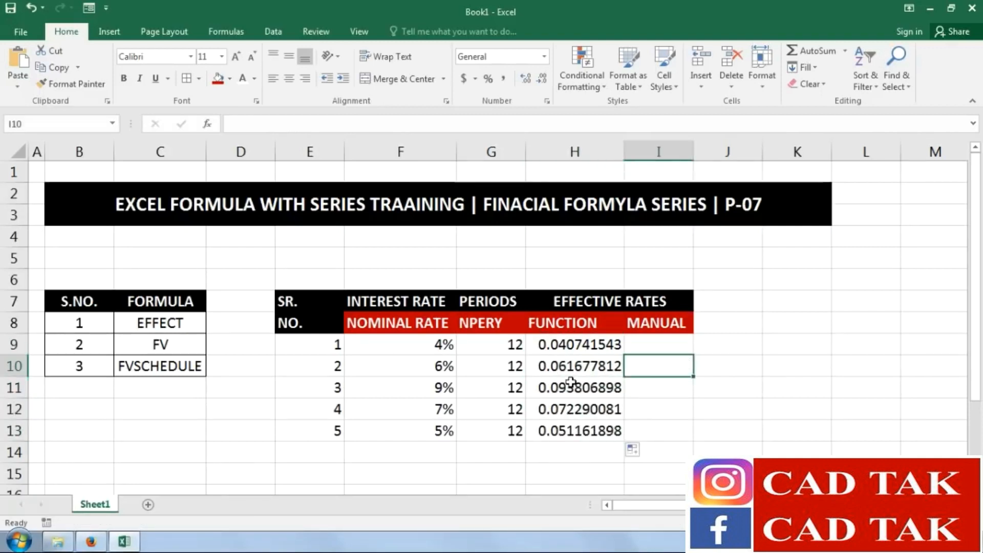
left_click(663, 341)
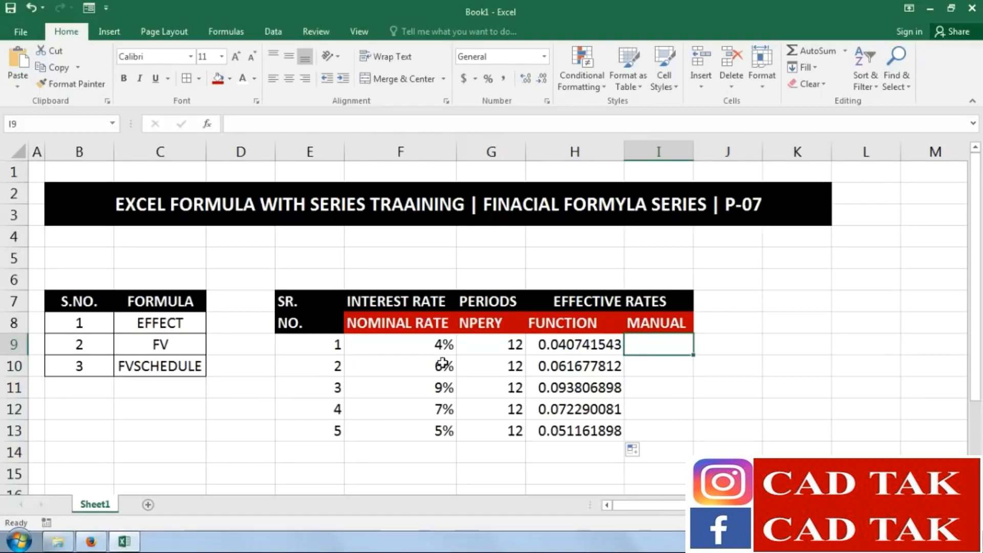
scroll(450, 391, "down", 2)
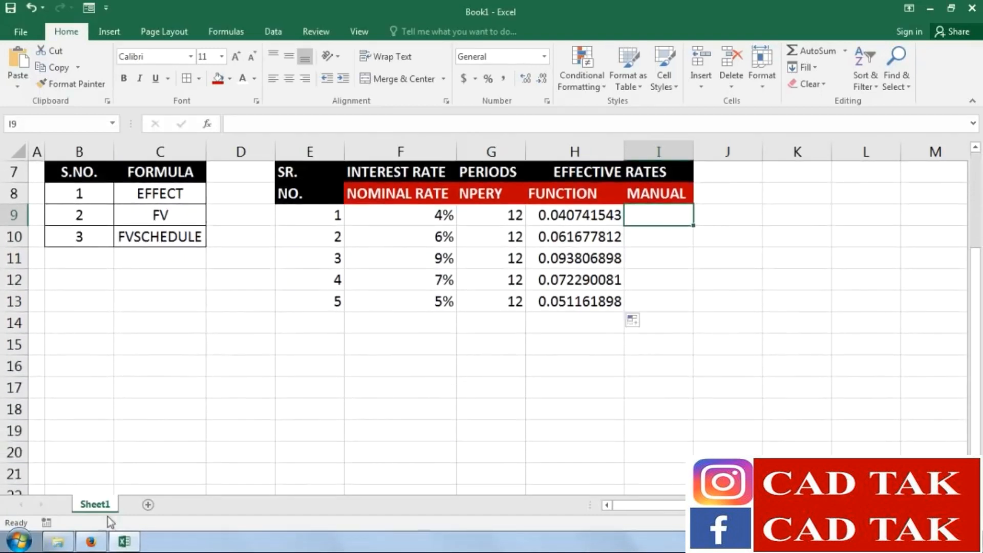
Switch to Firefox and search Google in a new tab for "effect function in excel"
left_click(90, 543)
key("F5")
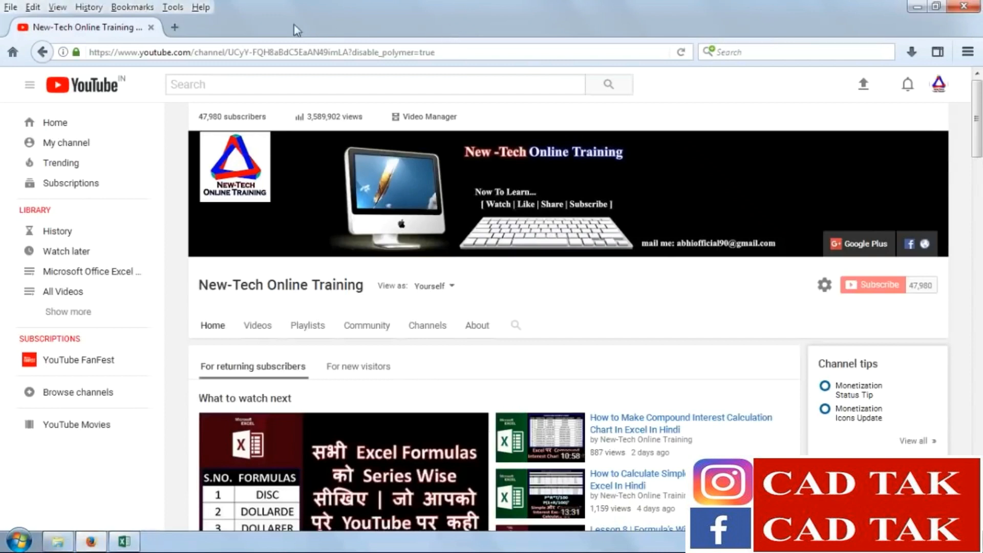
left_click(181, 31)
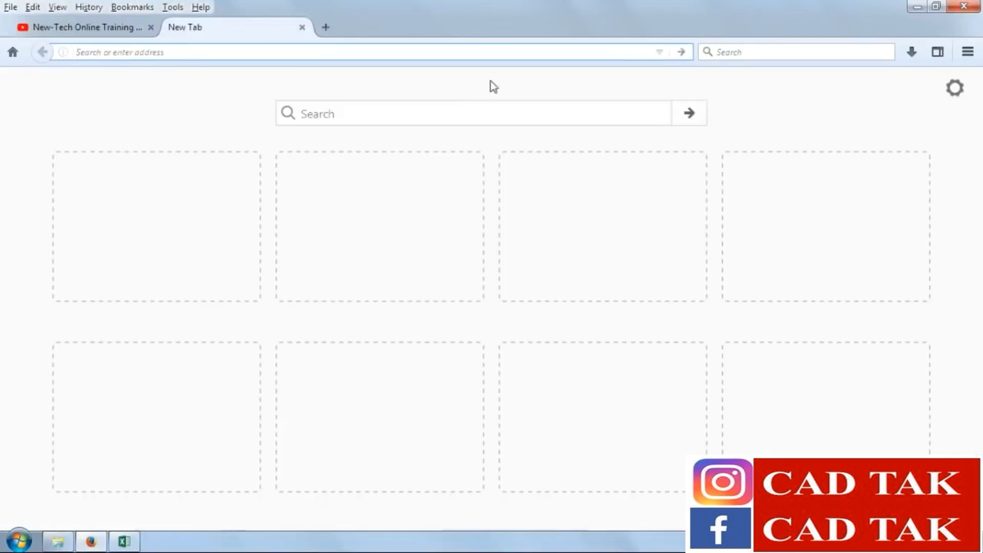
left_click(17, 57)
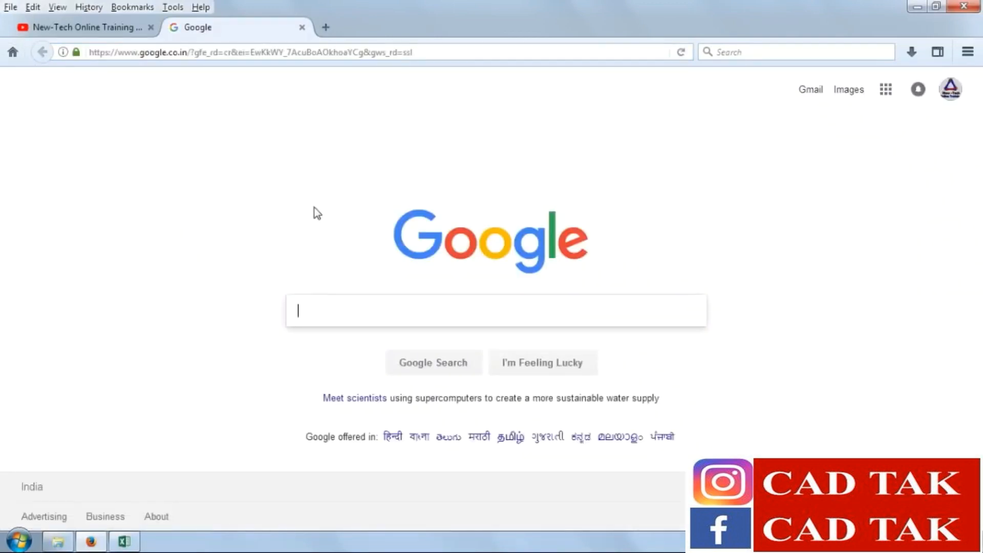
left_click(359, 312)
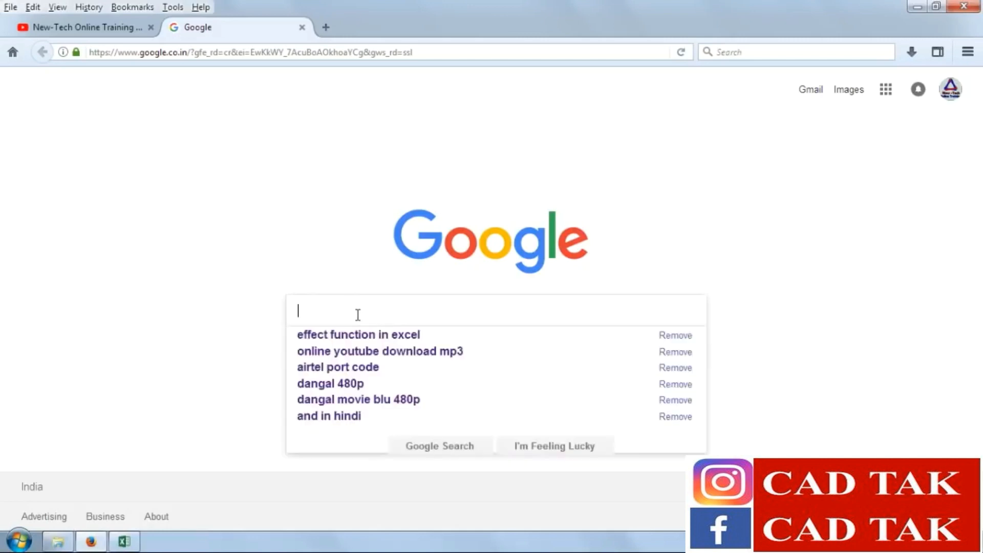
type("EFFE")
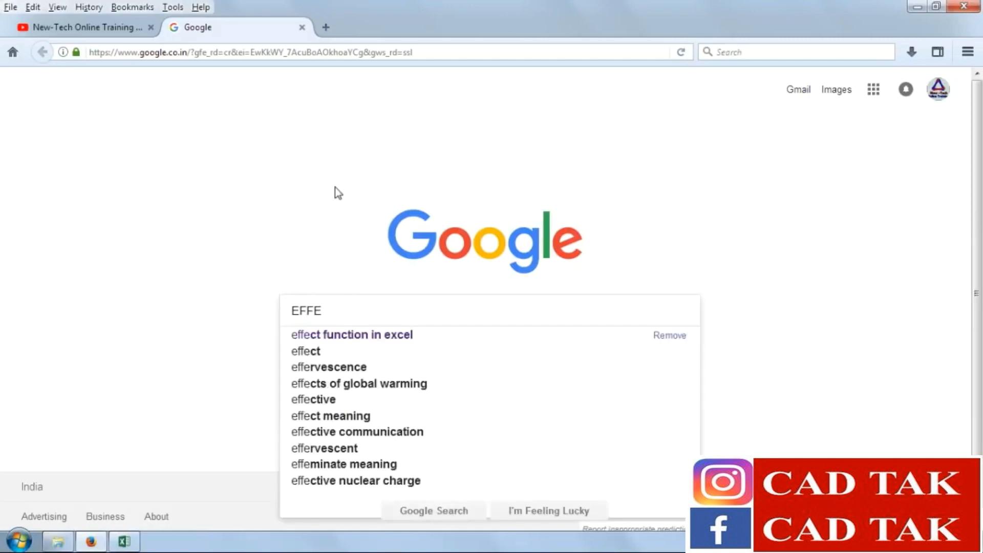
key("Down")
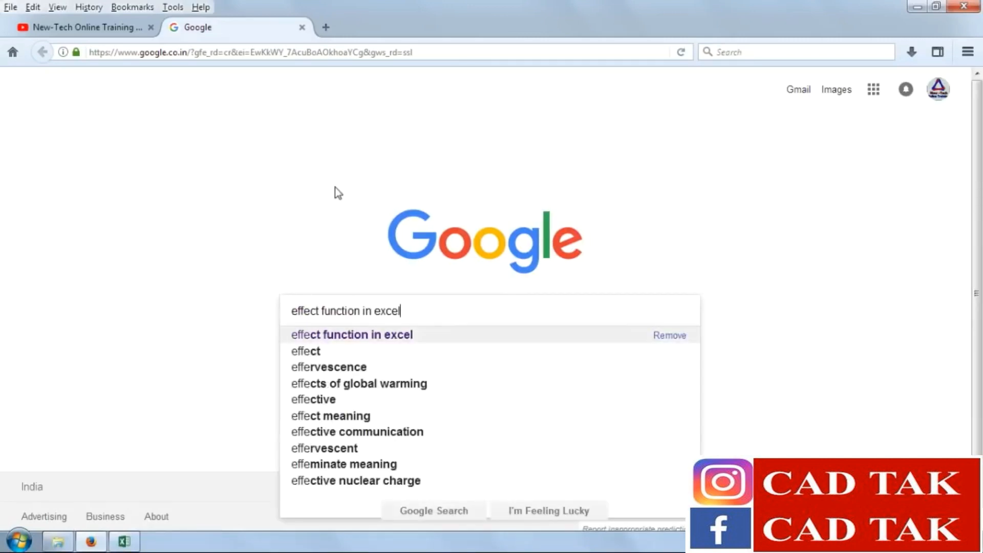
key("Return")
Open the Excel EFFECT Function result from excelfunctions.net and examine the effective annual interest rate equation
scroll(334, 189, "down", 2)
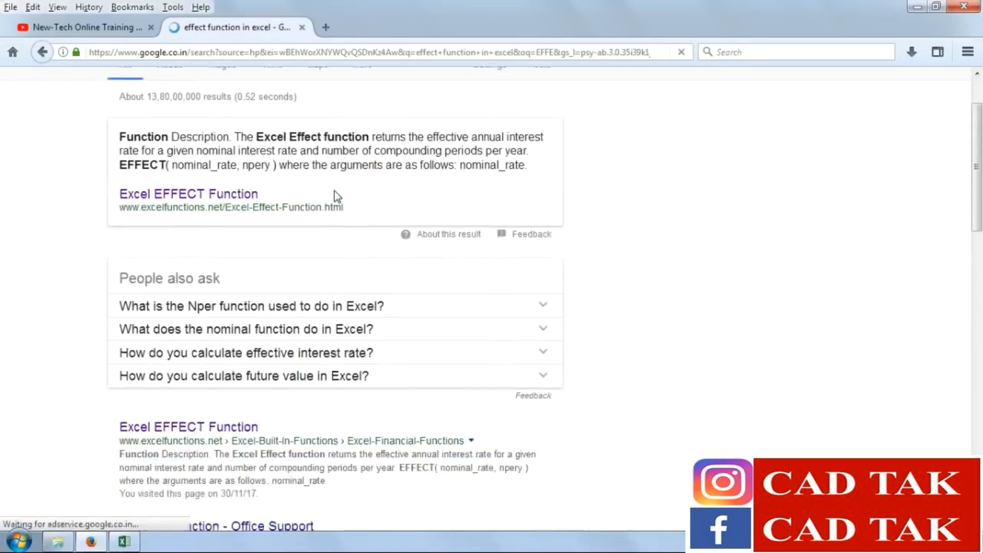
scroll(334, 191, "down", 5)
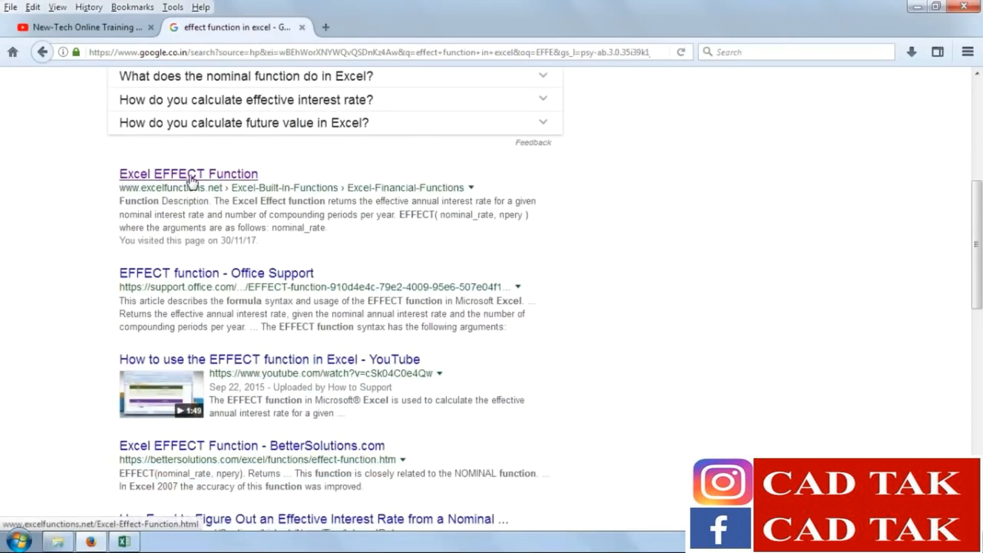
left_click(217, 180)
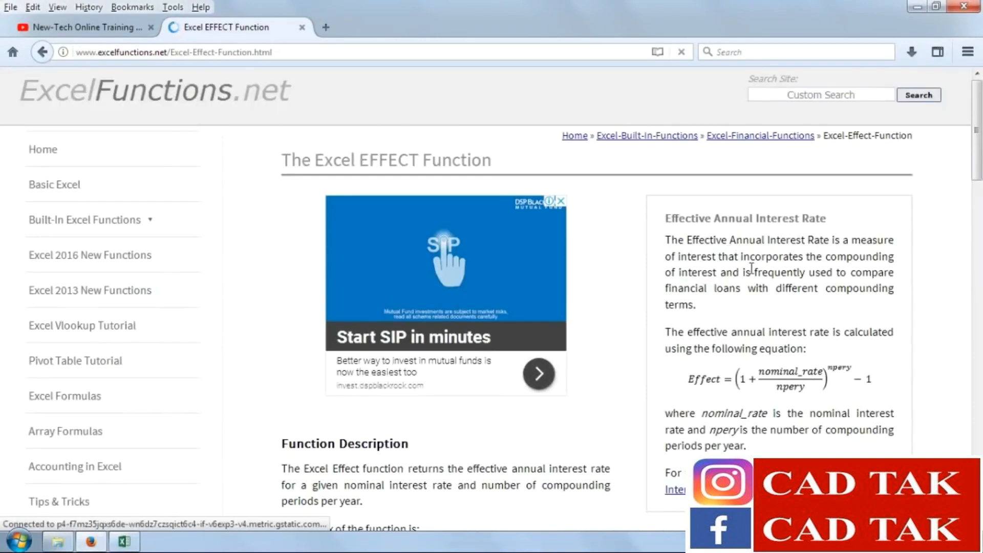
scroll(666, 228, "down", 3)
left_click_drag(687, 225, 830, 220)
left_click(826, 250)
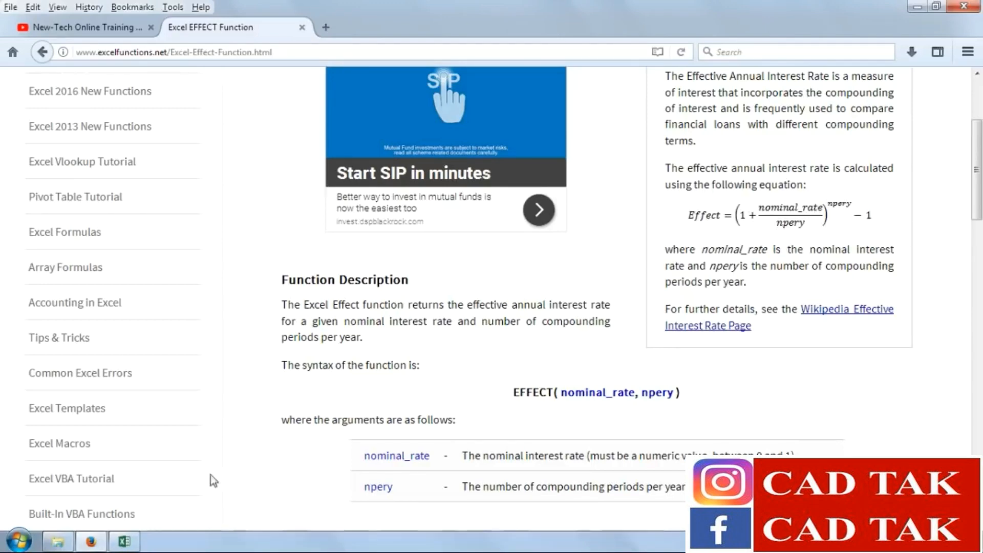
Begin the manual rate formula in Excel cell I9 as =(1+F9/G9, checking each term against the effective rate equation in Firefox
left_click(124, 541)
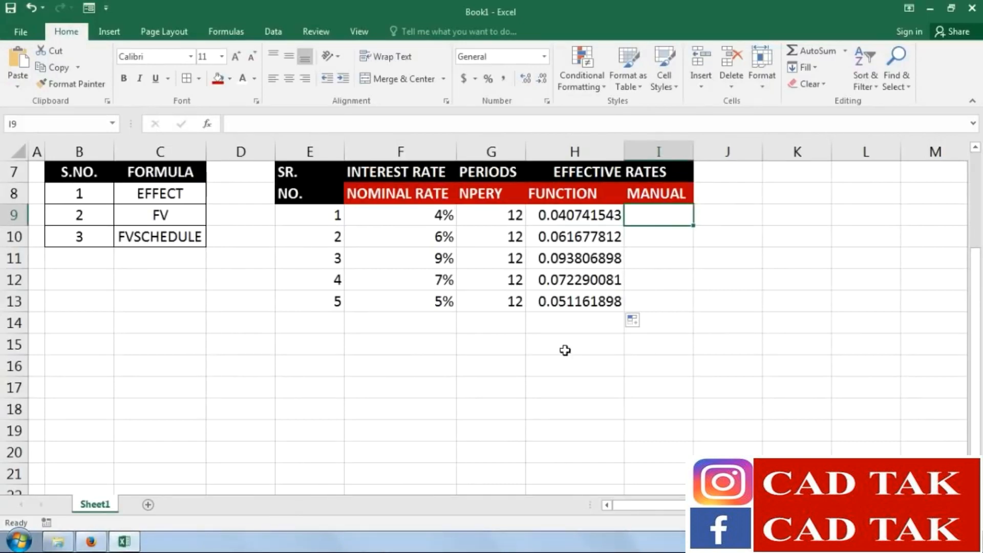
left_click(122, 541)
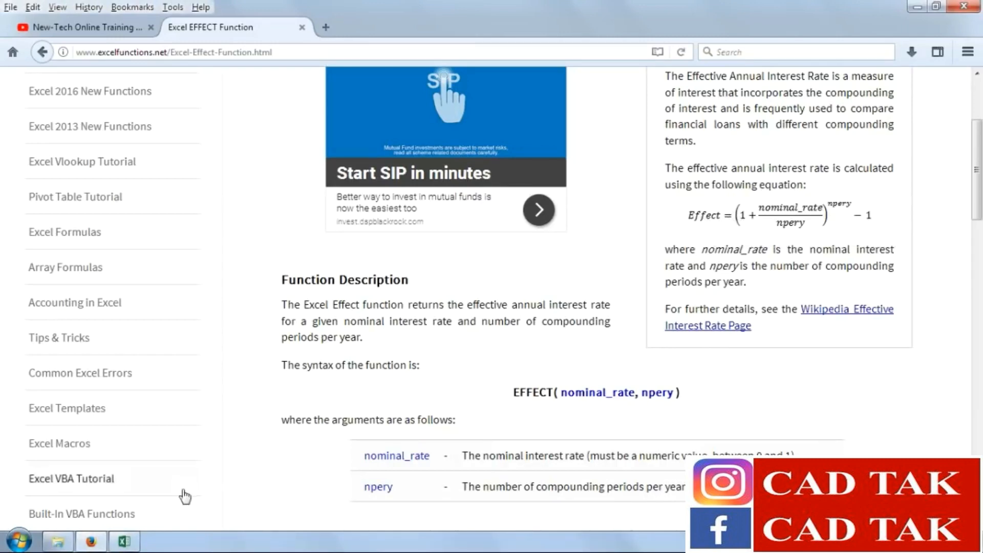
left_click(124, 542)
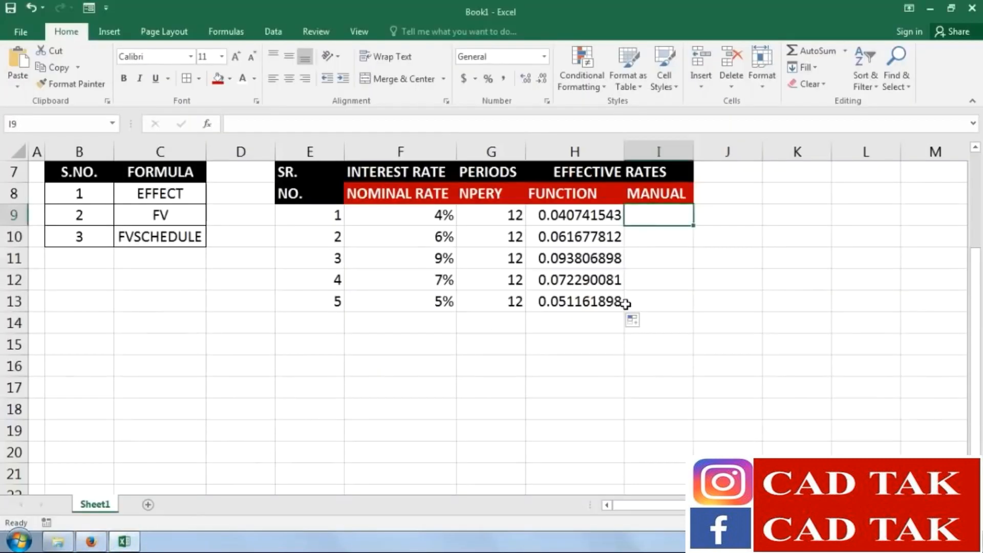
type("=(1+")
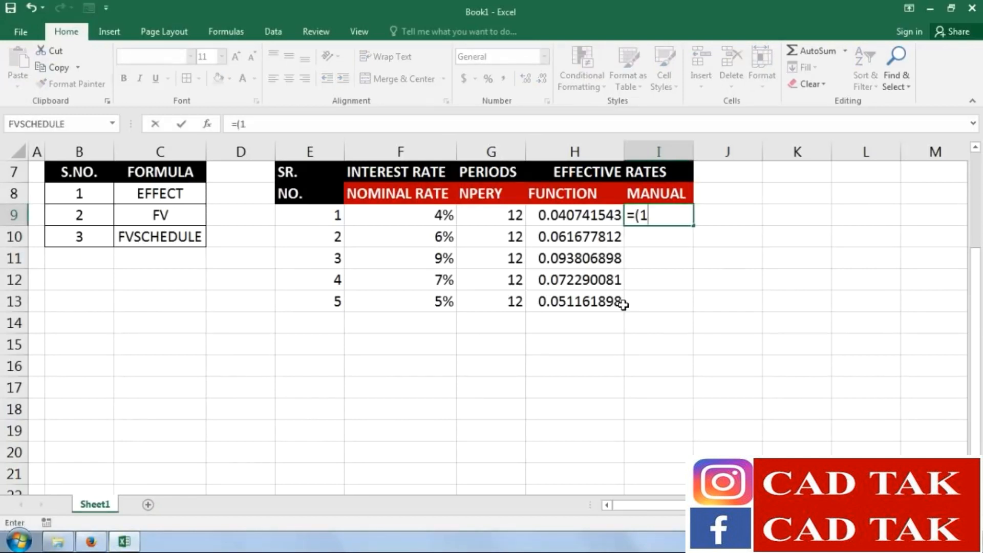
left_click(91, 542)
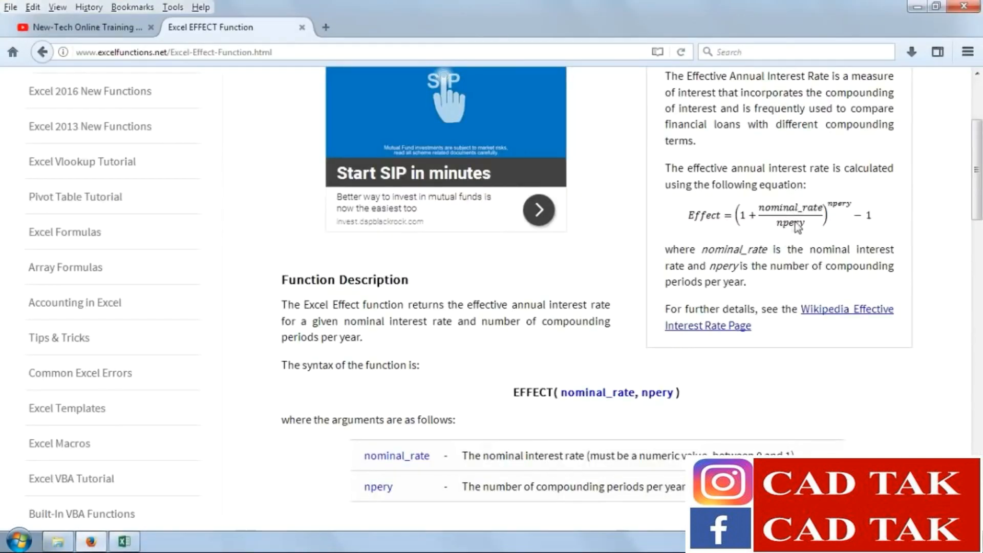
left_click(124, 541)
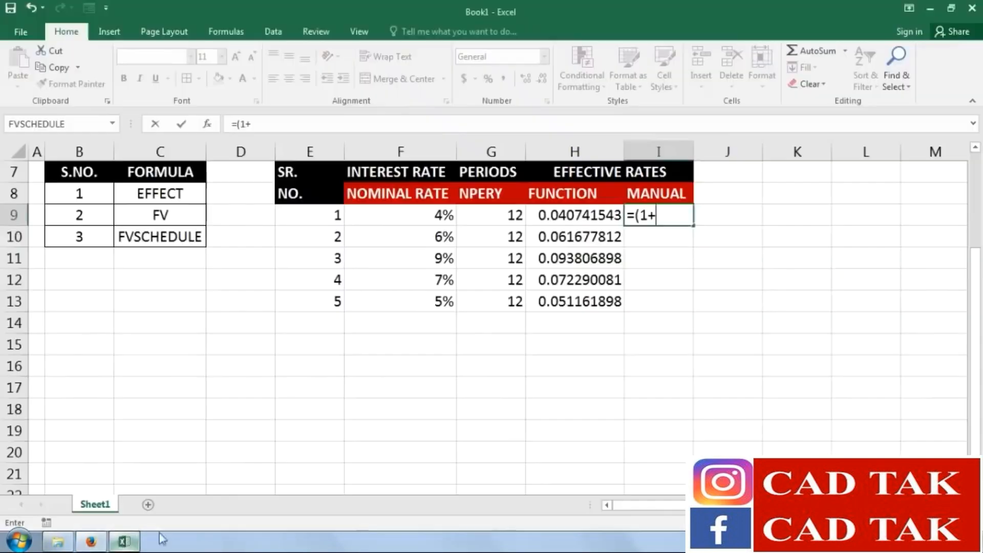
left_click(432, 216)
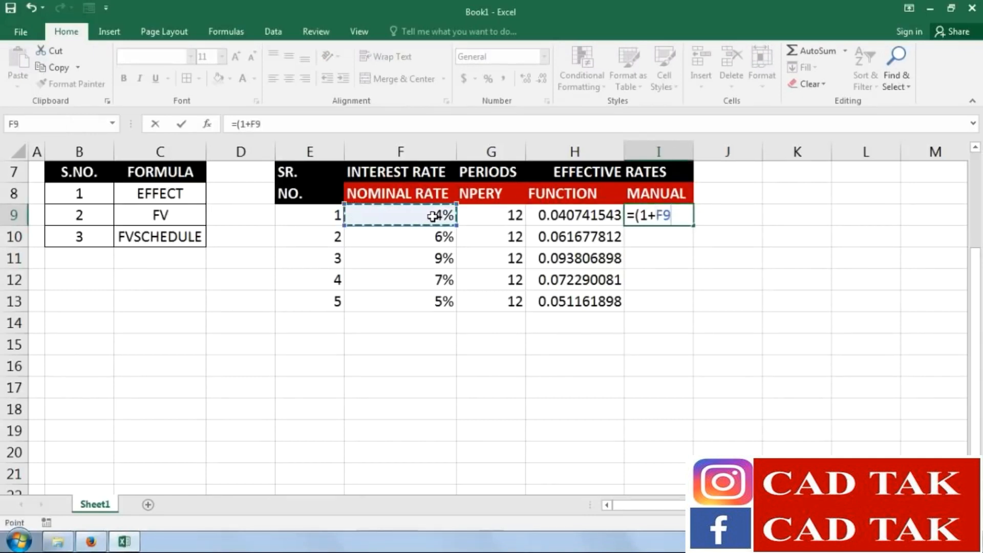
type("/")
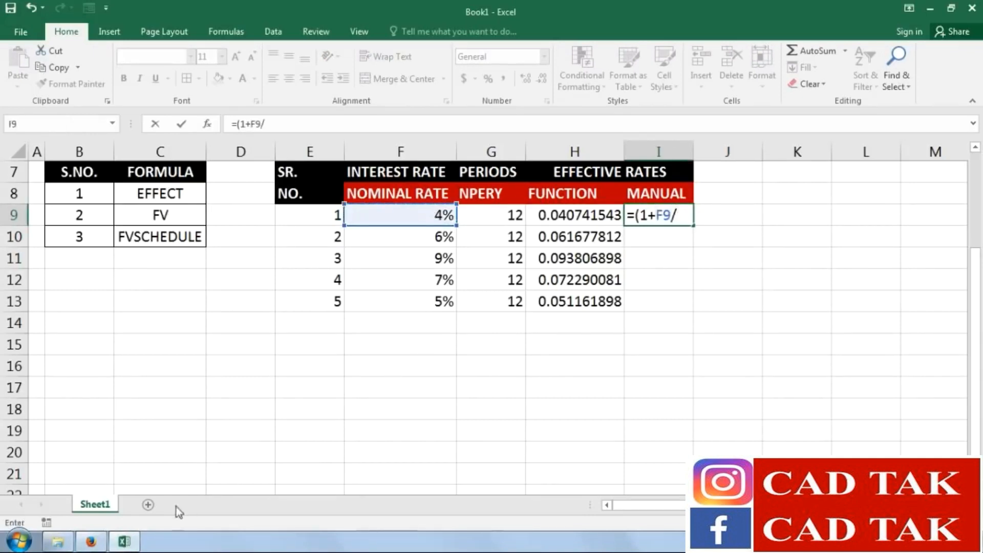
left_click(91, 541)
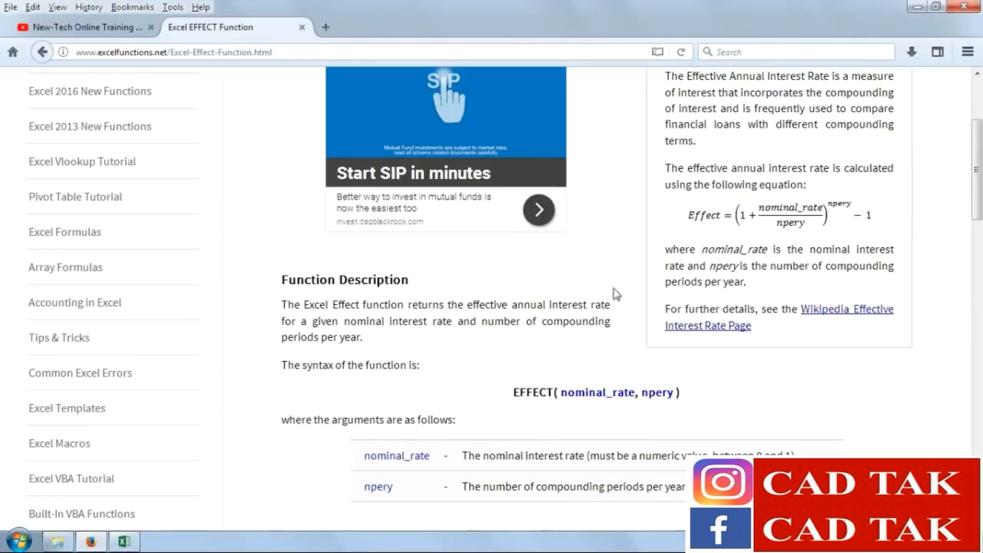
left_click(124, 541)
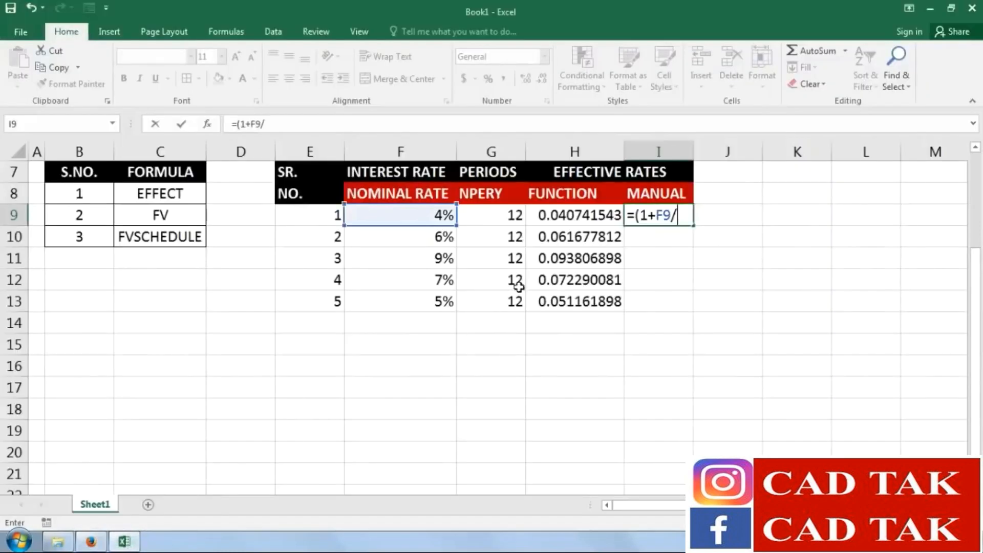
left_click(509, 215)
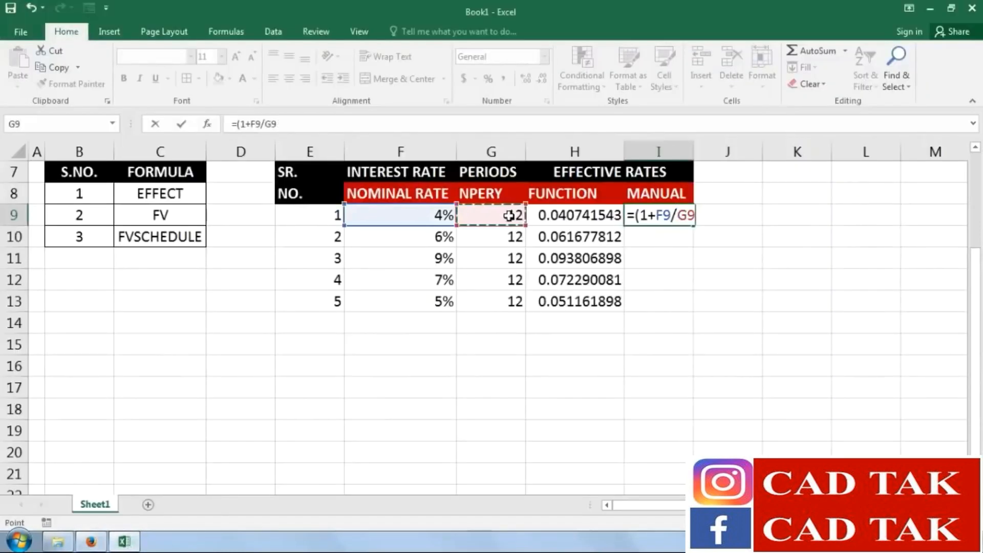
Recheck the equation in Firefox and change the unfinished I9 formula in Excel to =POWER(1+F9/G9, ready for the exponent argument
left_click(102, 542)
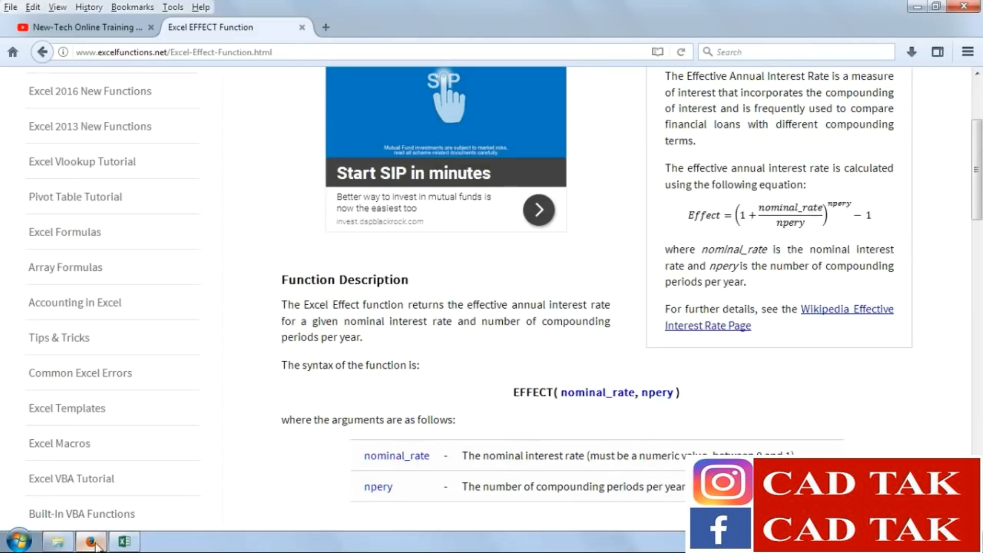
left_click(124, 541)
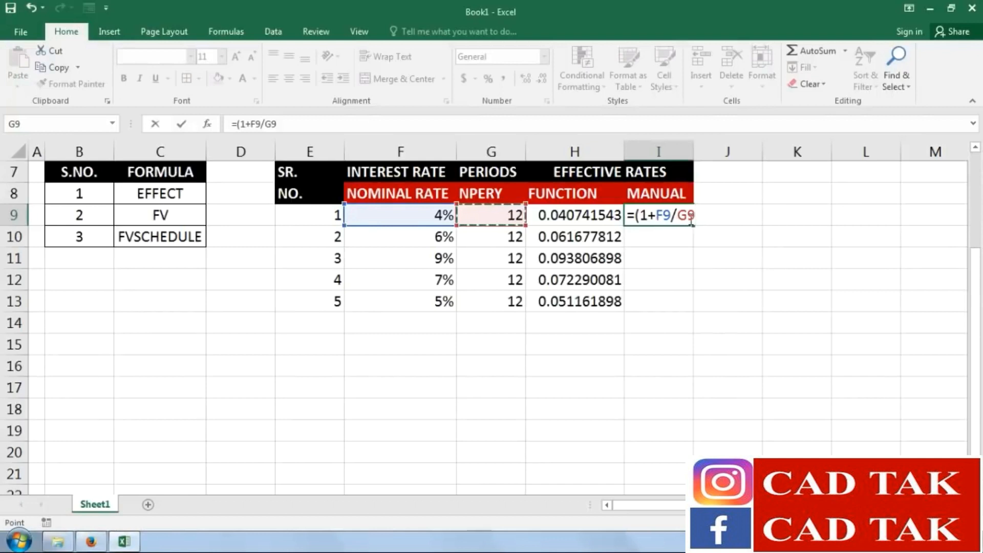
left_click(636, 216)
type("POWER")
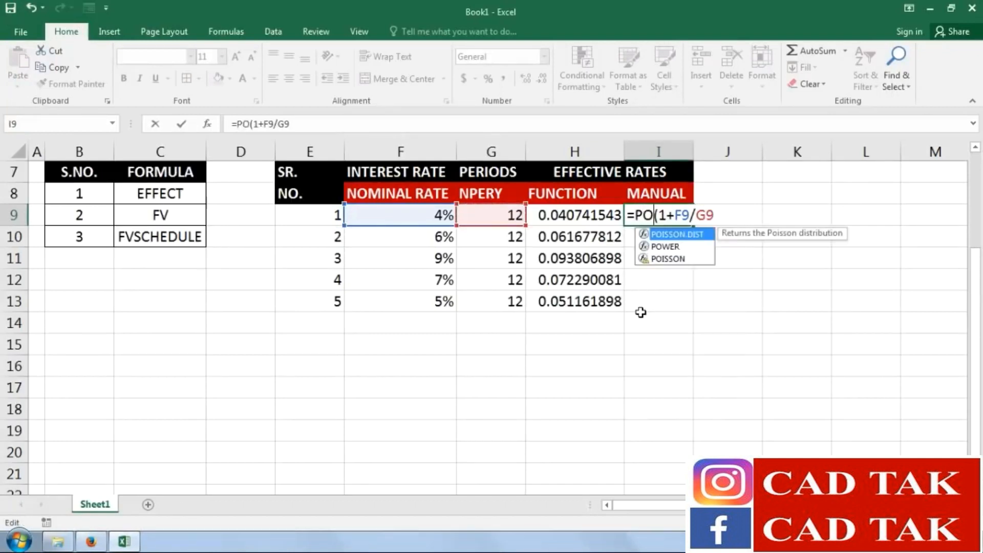
left_click(746, 216)
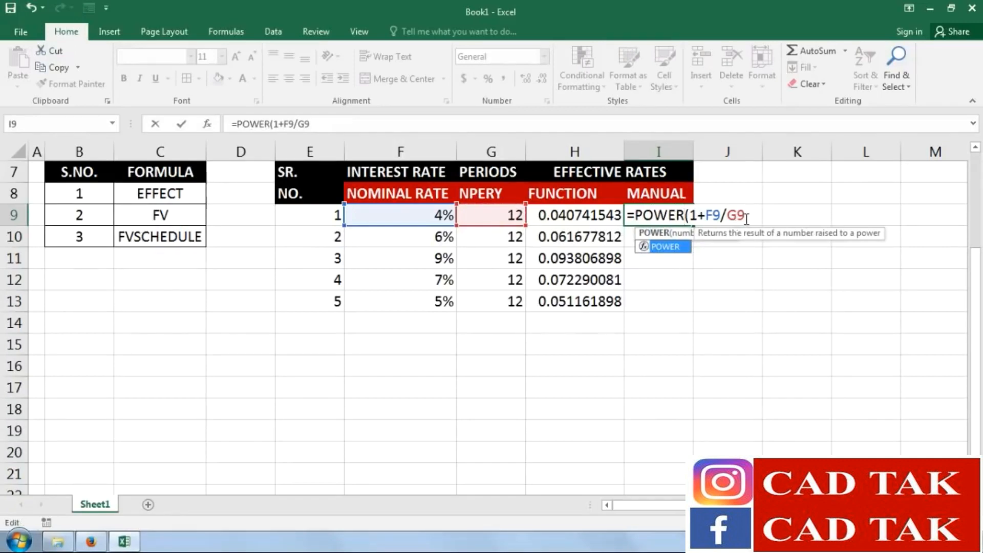
type(",")
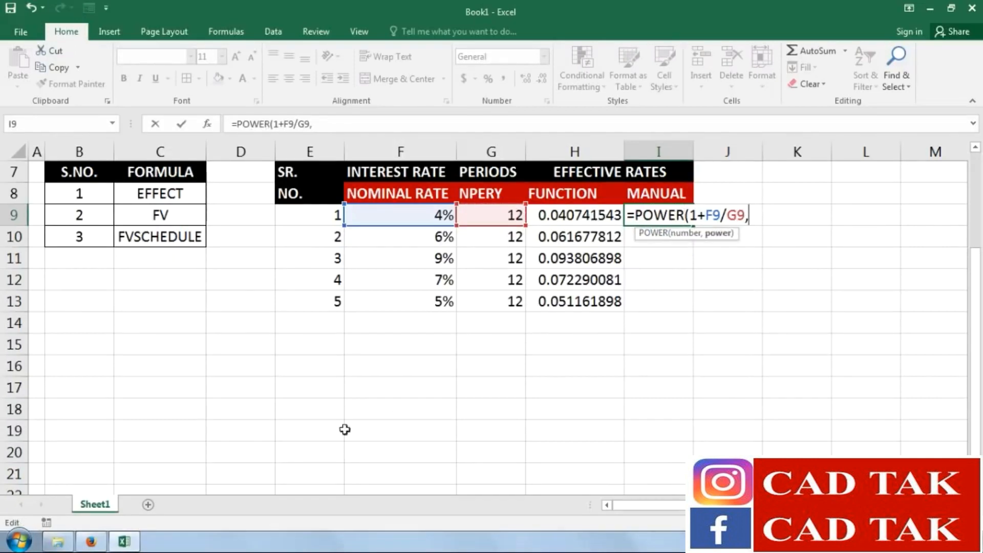
Complete the I9 formula as =POWER(1+F9/G9,G9)-1 following the Firefox equation, and widen column I to fit nine decimals
left_click(91, 541)
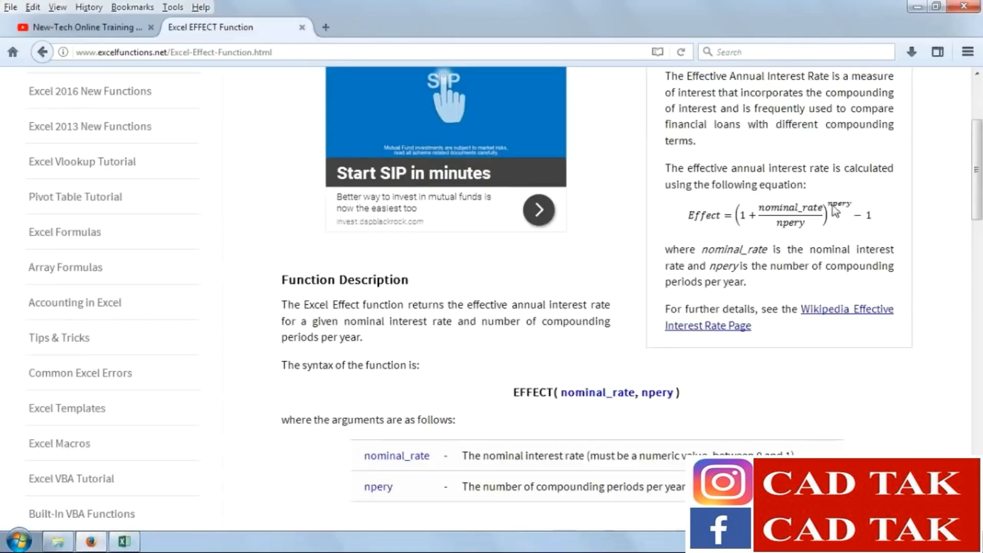
left_click(125, 542)
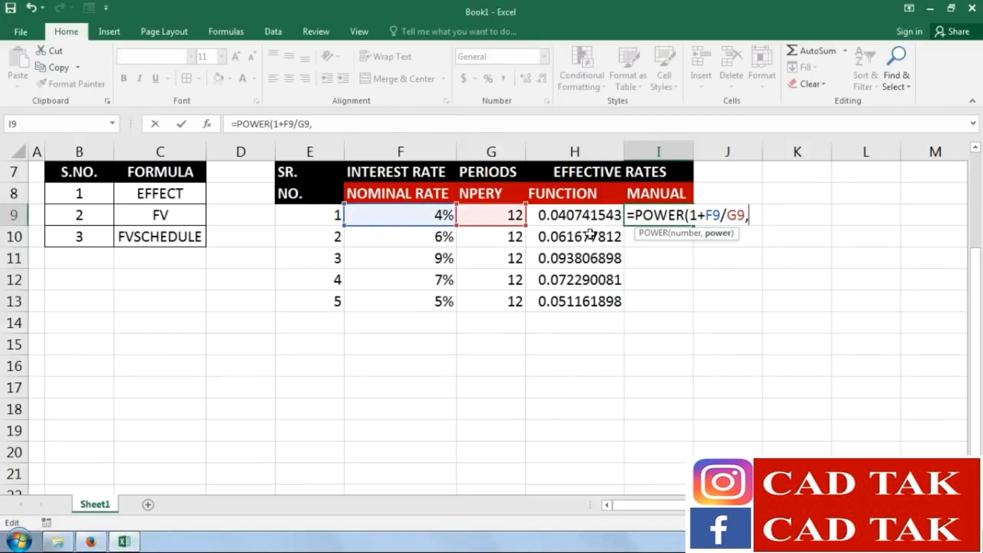
left_click(506, 217)
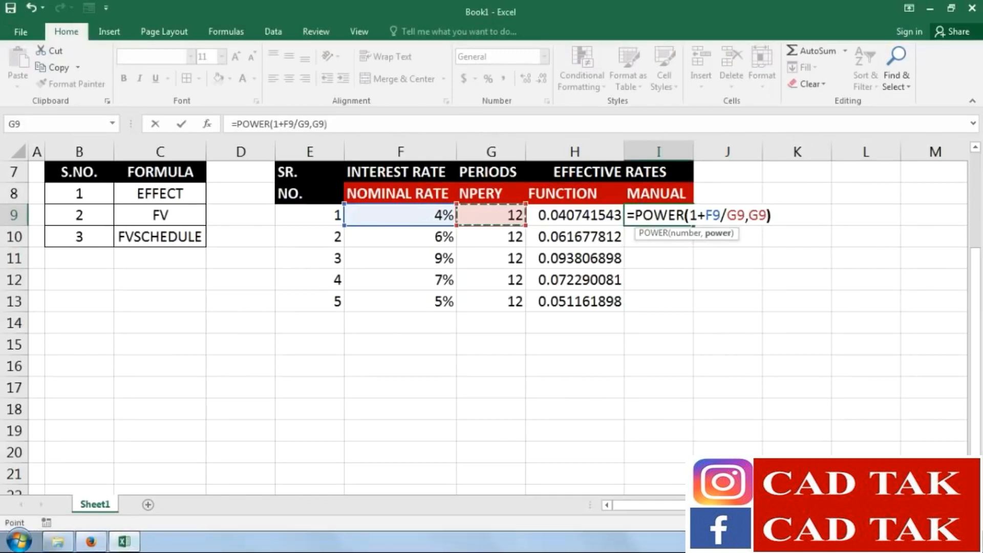
type(")")
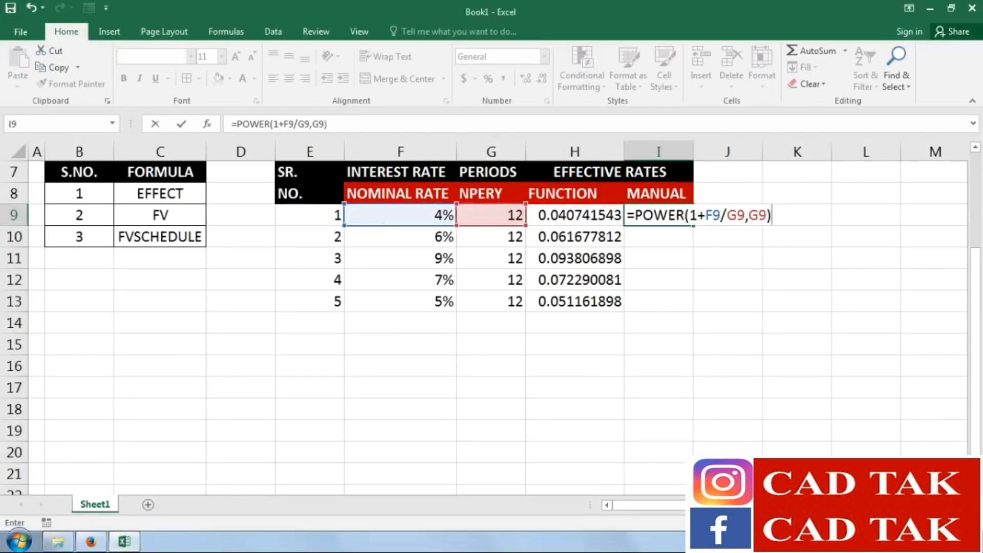
left_click(91, 542)
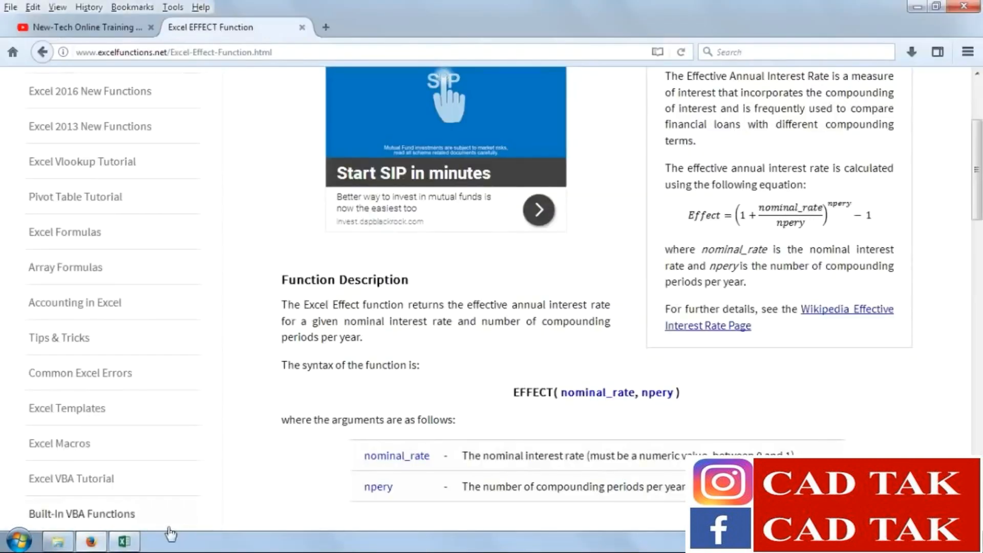
left_click(124, 542)
type("-1")
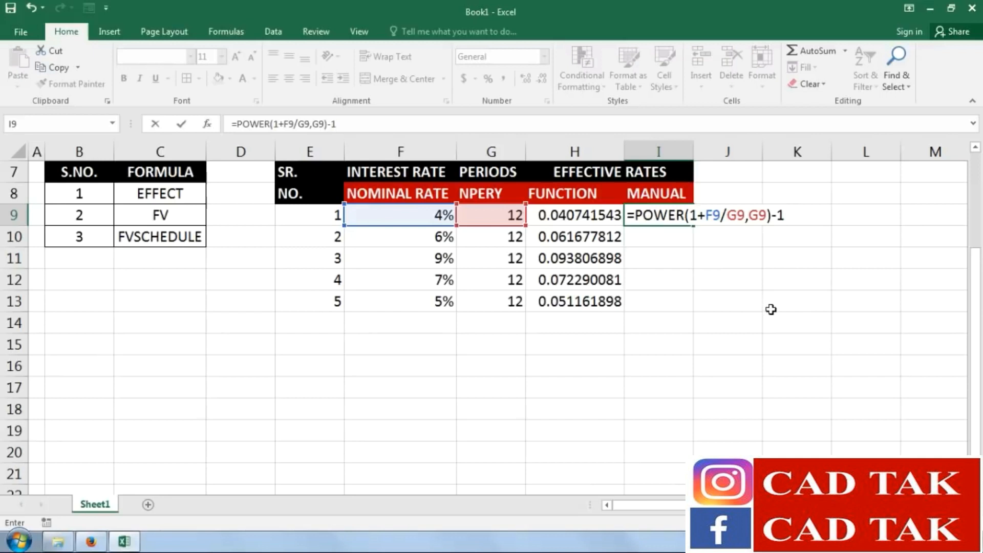
key("Return")
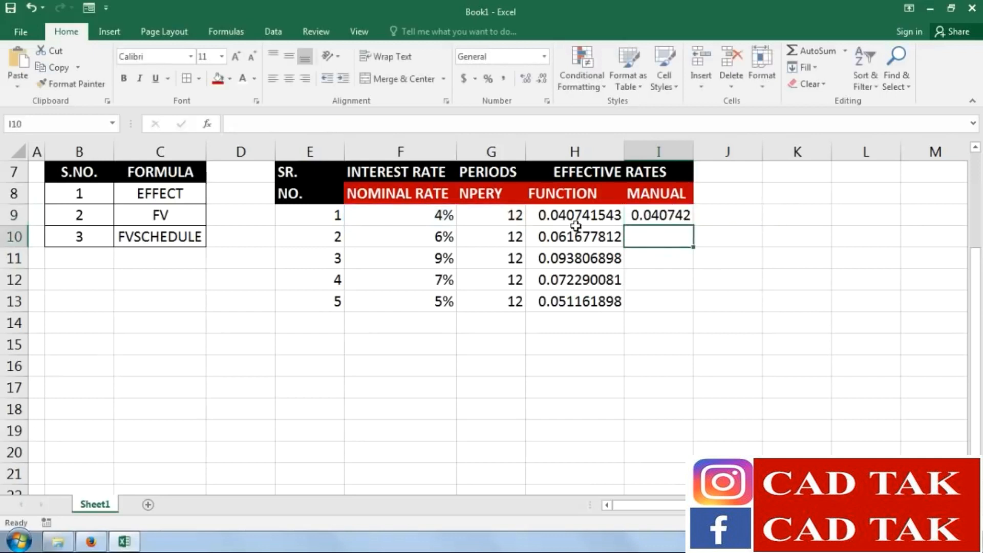
left_click_drag(693, 149, 716, 149)
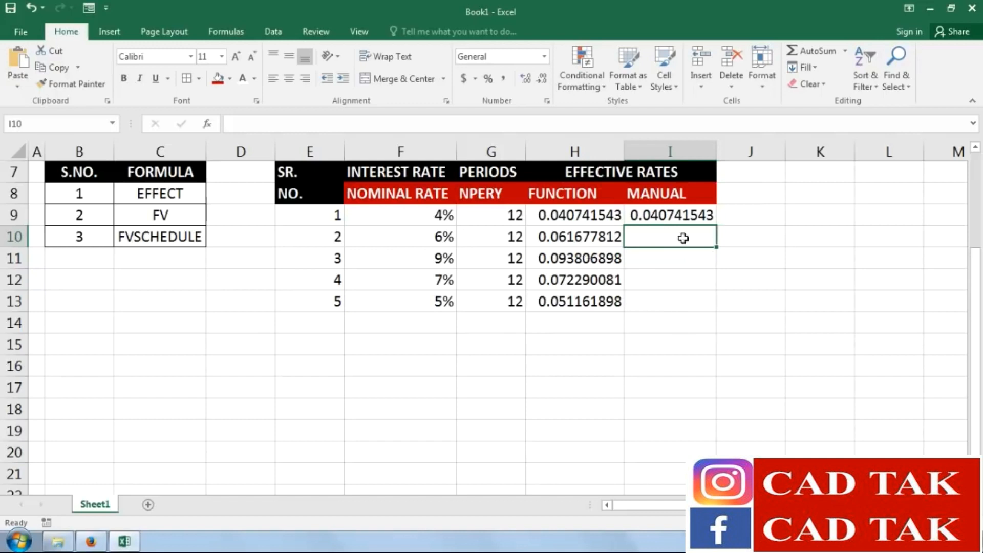
Try to enter the manual rate formula =POWER(1+F10,G10,G10)-1 in cell I10
type("=")
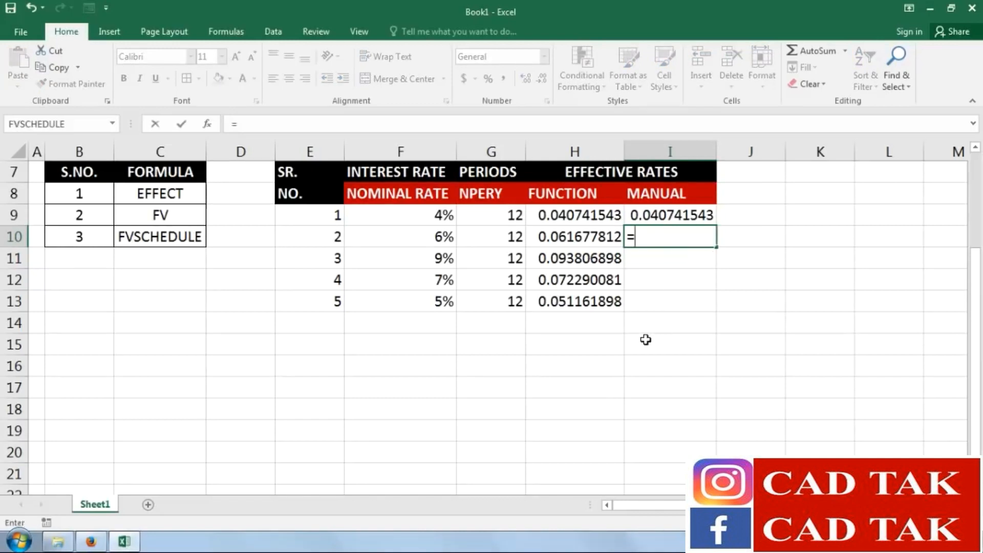
type("POE")
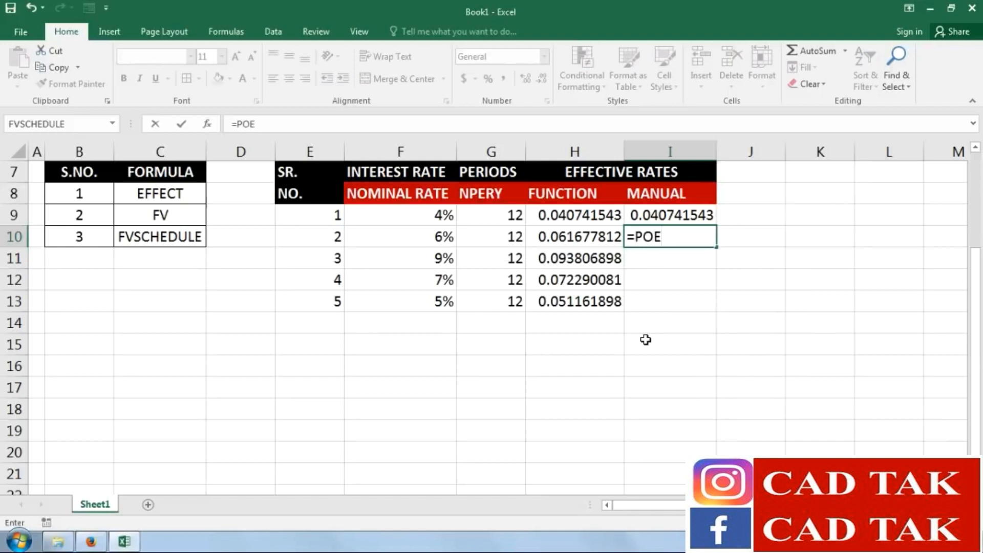
key("BackSpace")
type("WE")
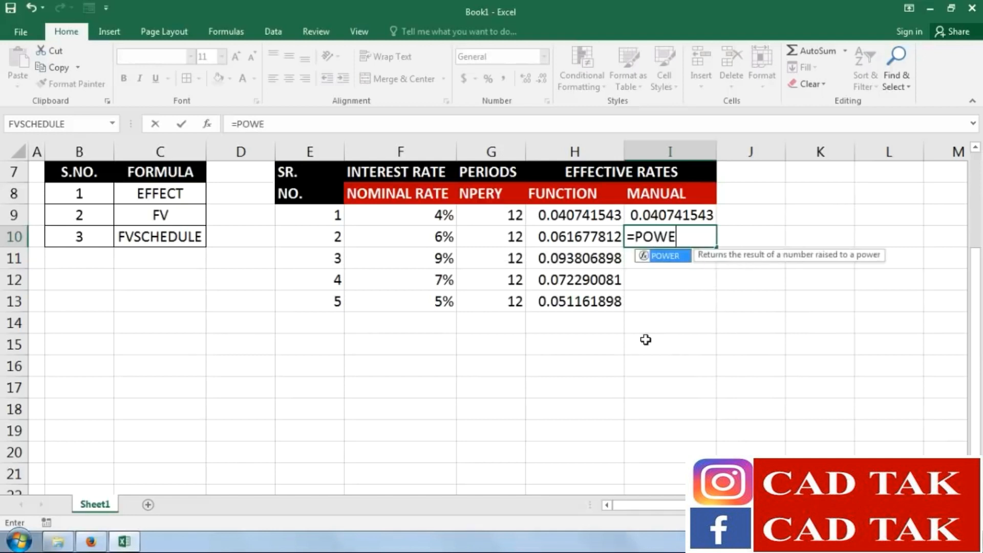
type("R(")
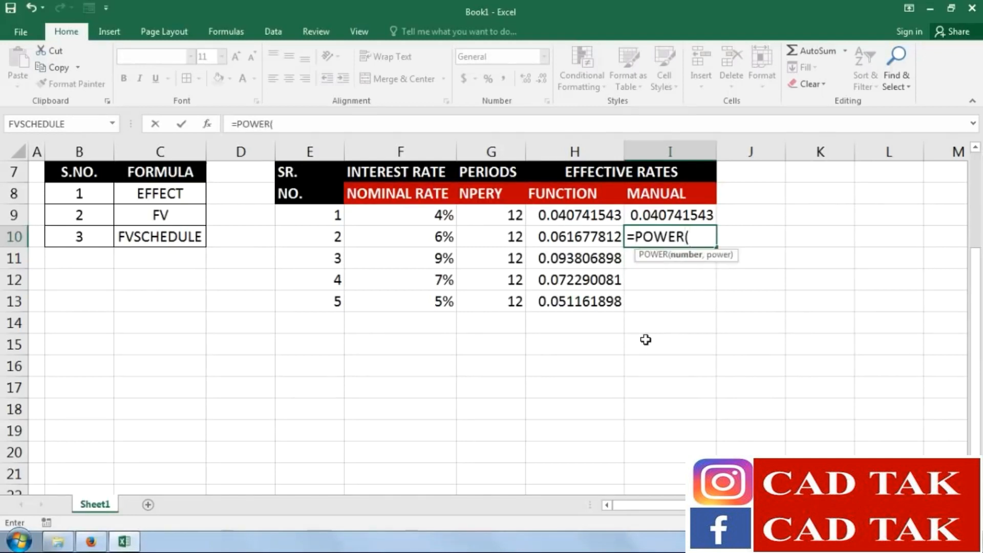
type("1+")
left_click(427, 240)
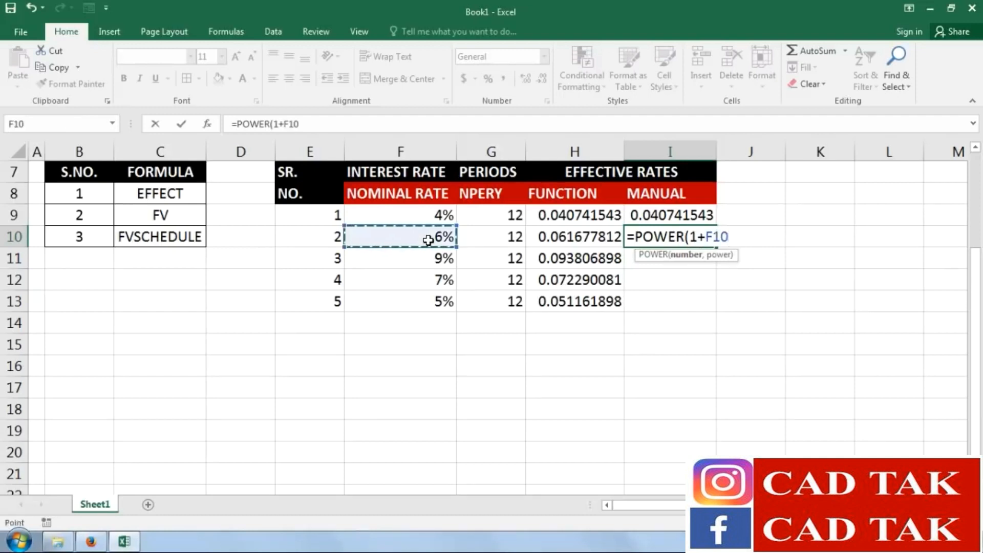
type(",")
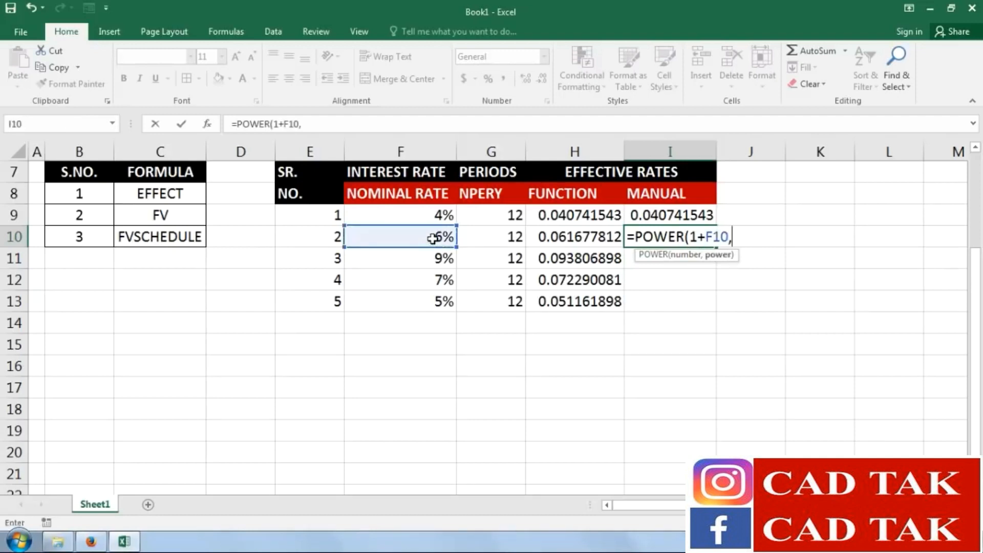
left_click(509, 239)
type(",")
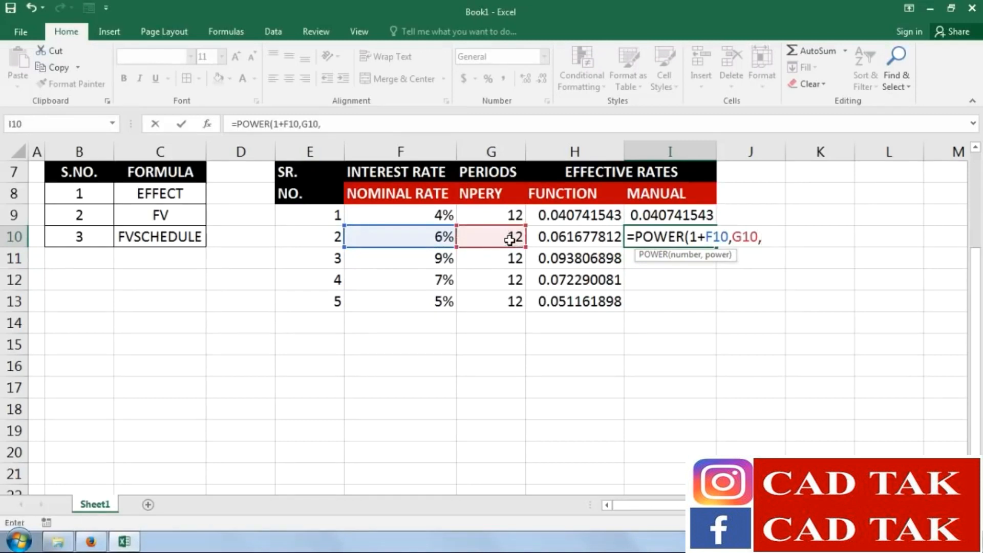
left_click(490, 238)
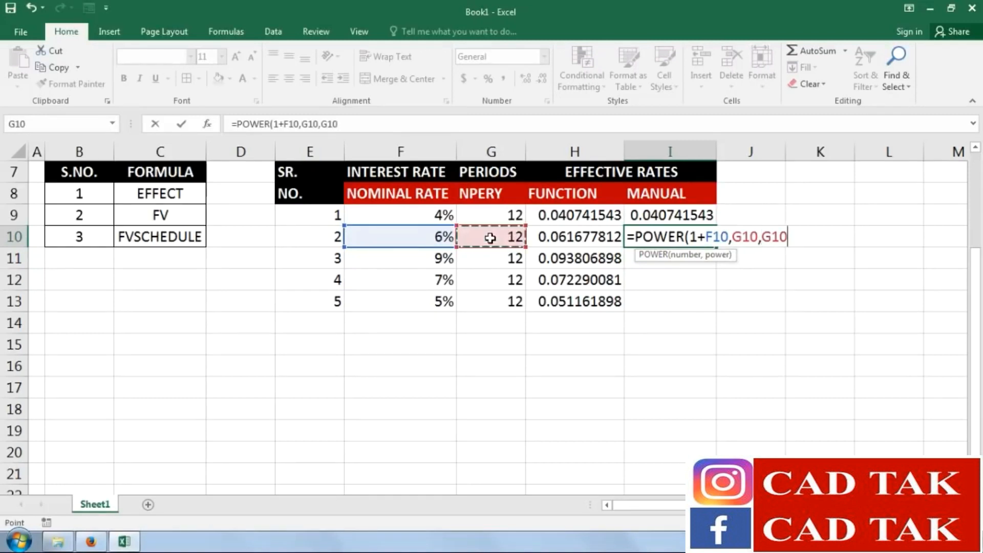
type(")")
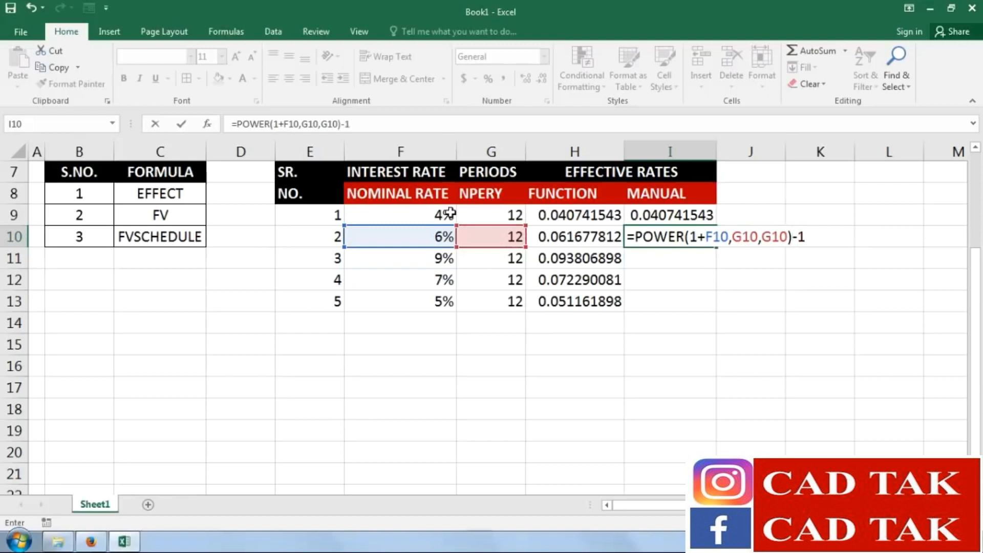
type("-1")
key("Return")
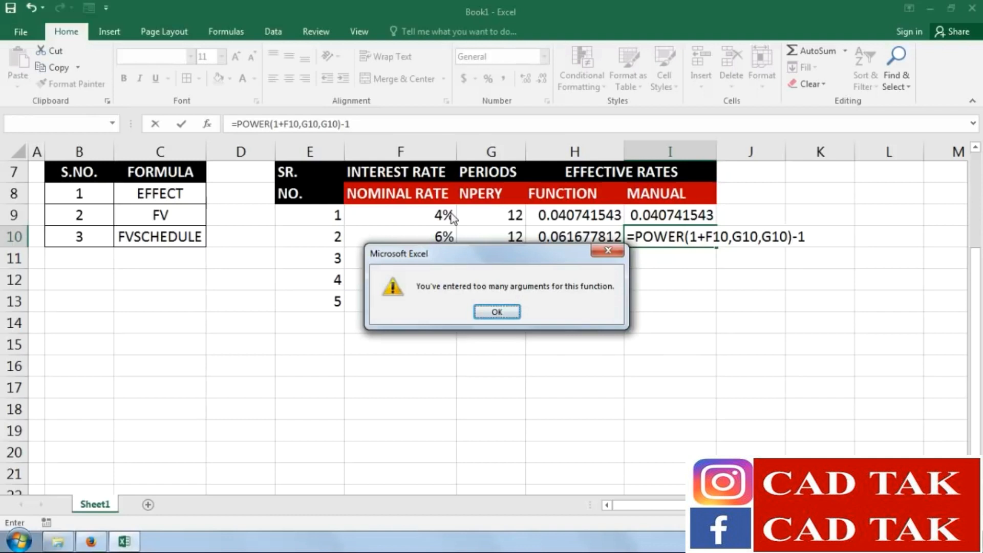
key("Return")
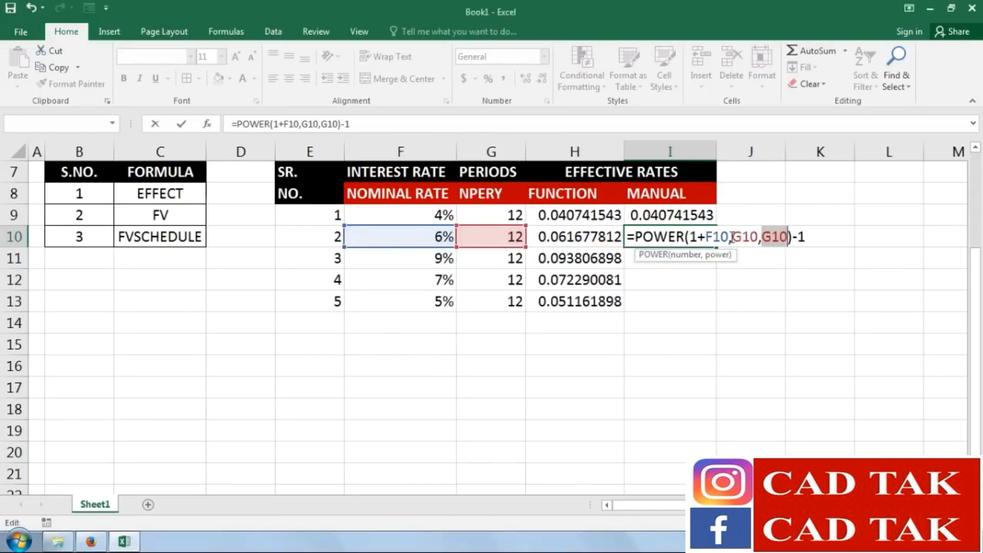
Correct the I10 formula to =POWER(1+F10/G10,G10)-1 by replacing the comma after F10 with a division sign
left_click(732, 237)
key("BackSpace")
type("/")
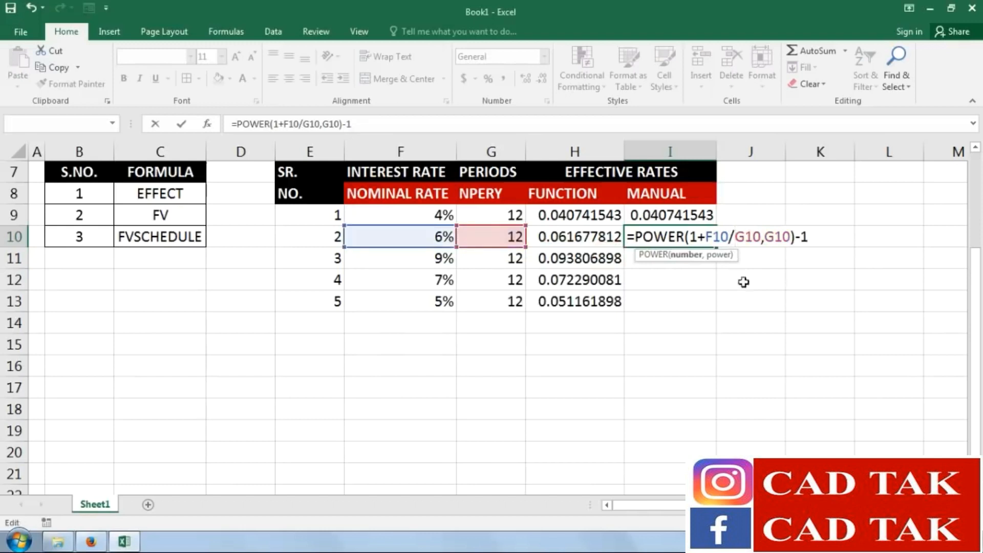
left_click(810, 240)
key("Return")
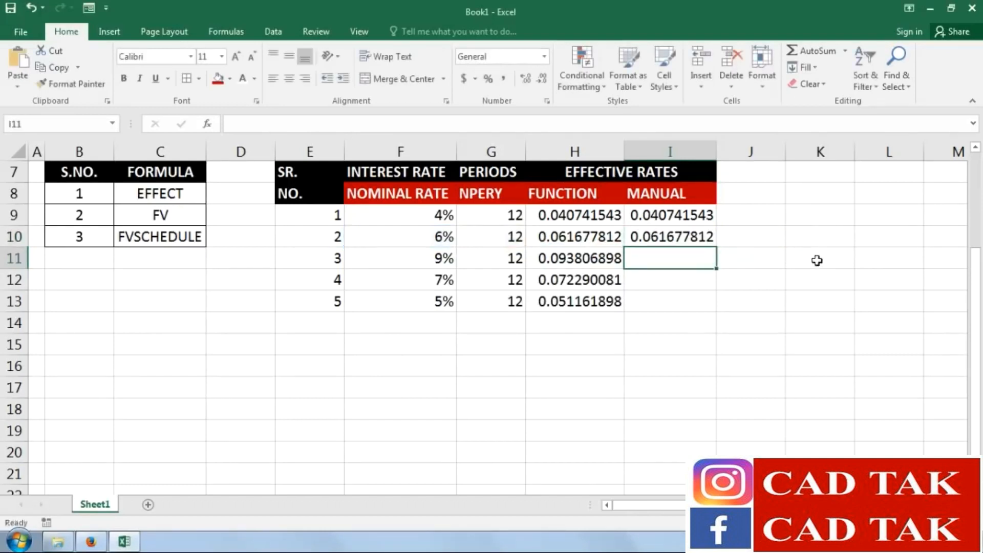
Enter the formula =POWER(F11/G11,G11)-1 in cell I11 for the third row's manual rate
type("=")
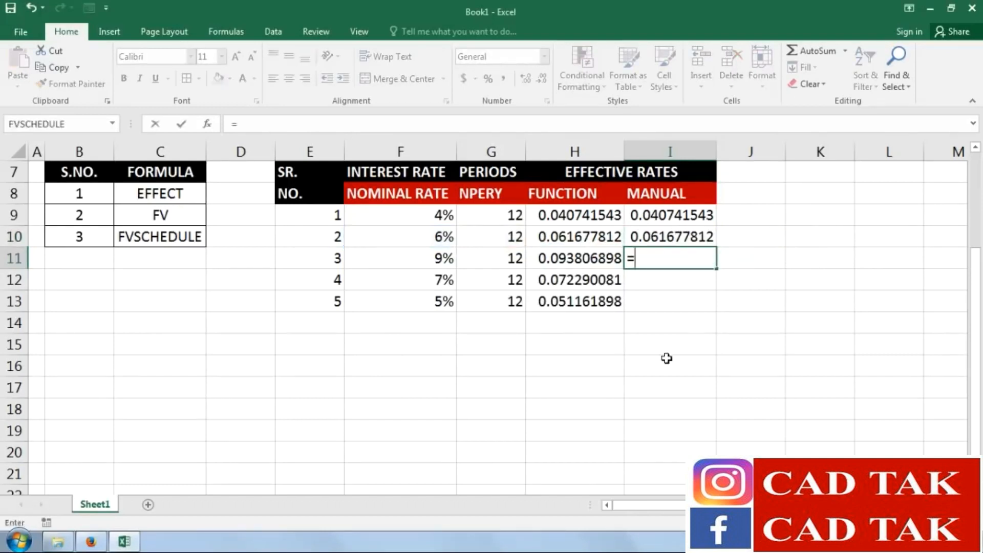
type("POWER")
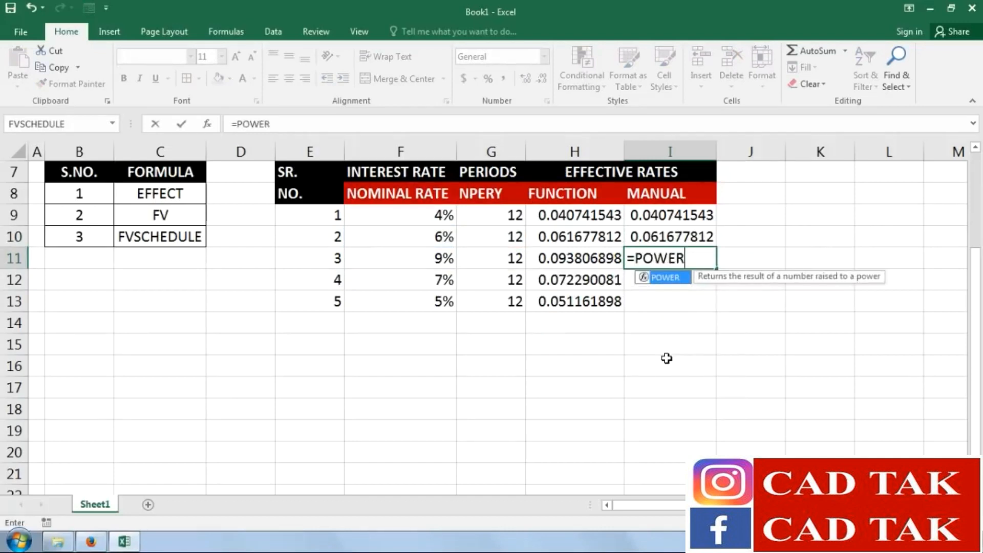
type("(")
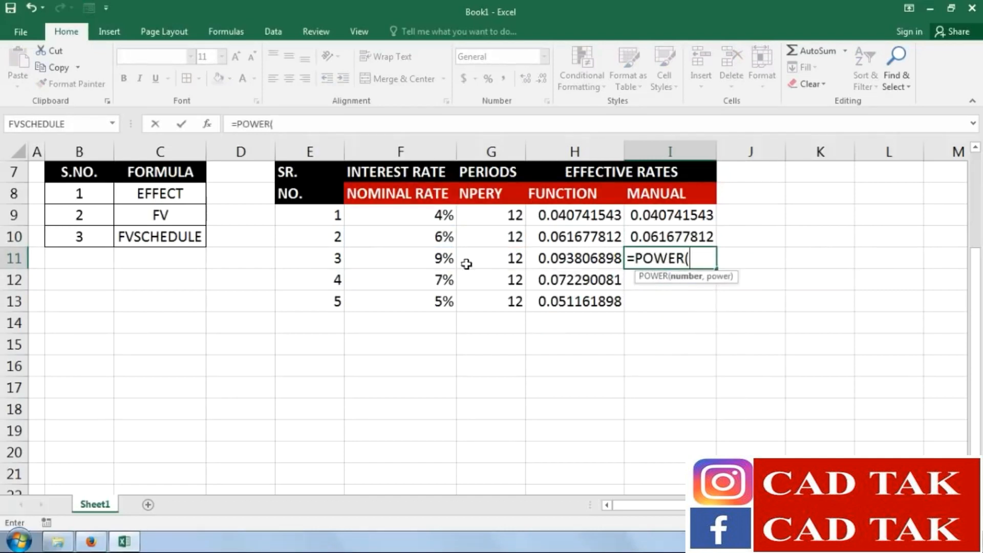
left_click(428, 260)
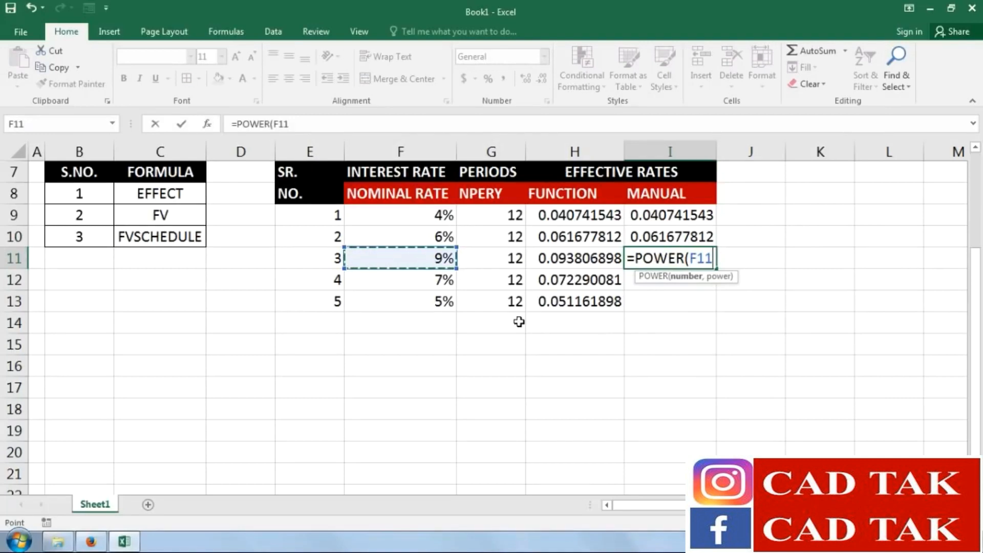
type("/")
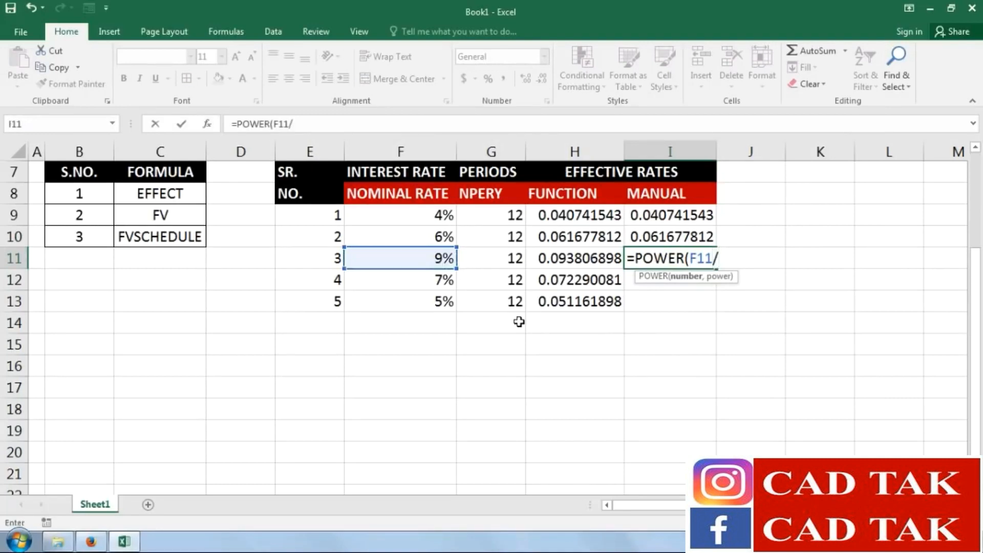
left_click(518, 255)
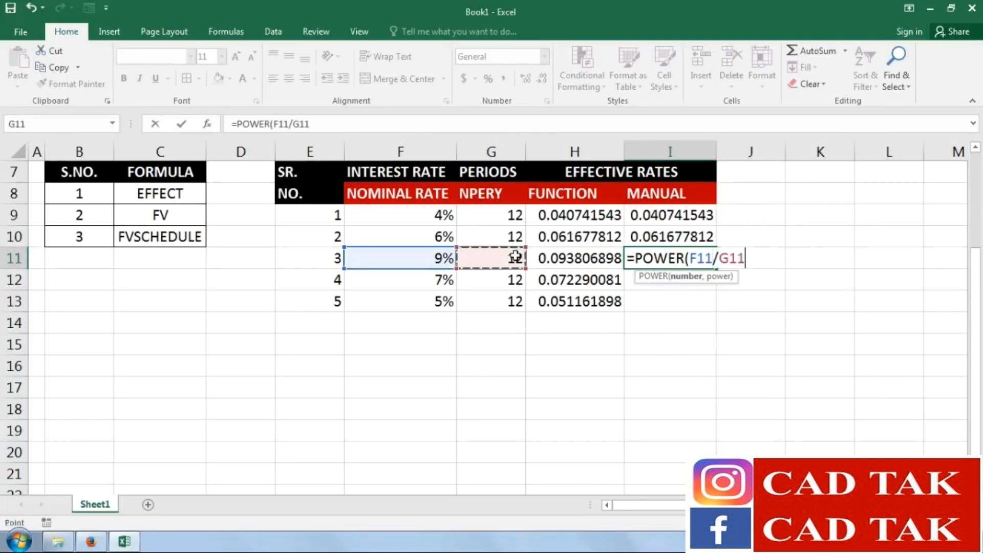
type(",")
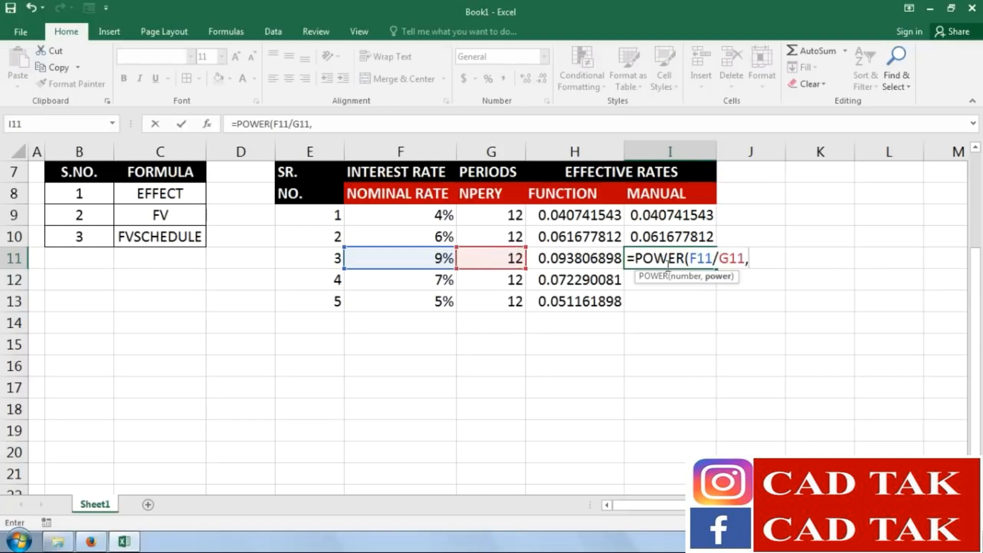
left_click(509, 258)
type(")")
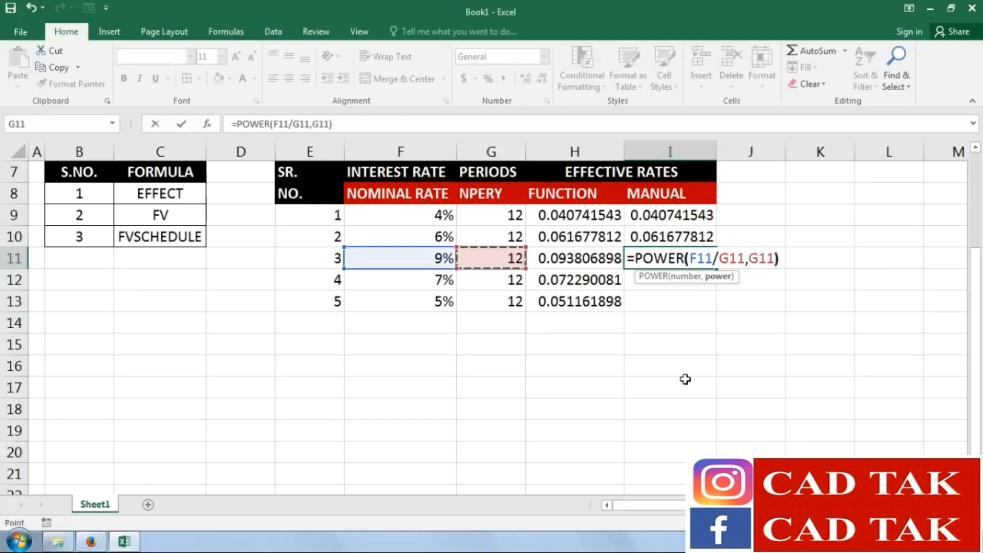
type("-1")
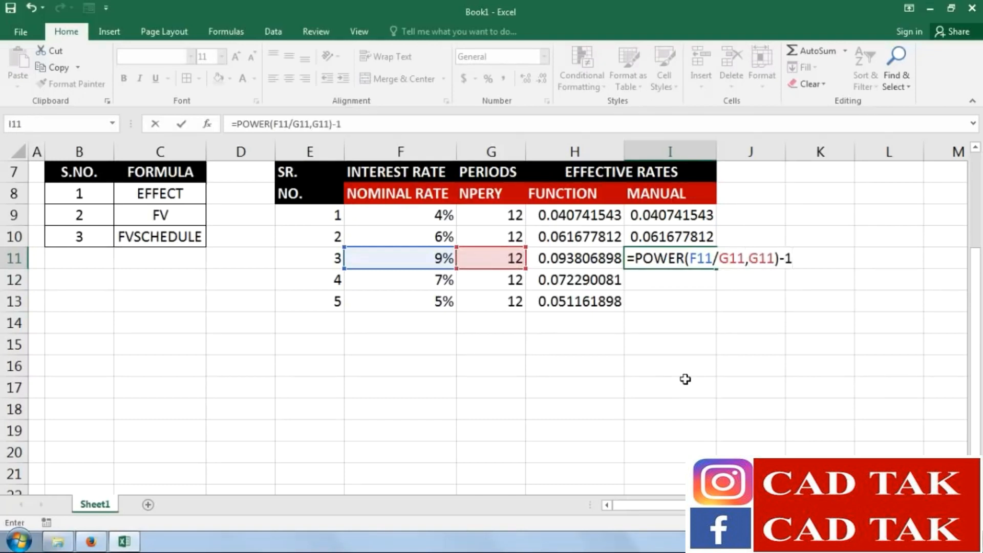
key("Return")
Insert the missing 1+ term in the I11 formula so it reads =POWER(1+F11/G11,G11)-1
left_click(682, 255)
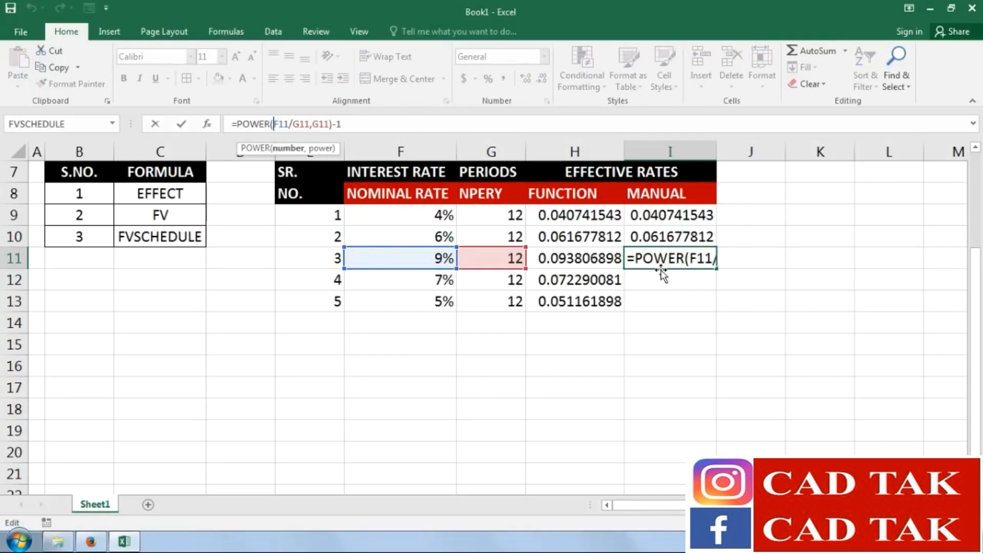
type("1+")
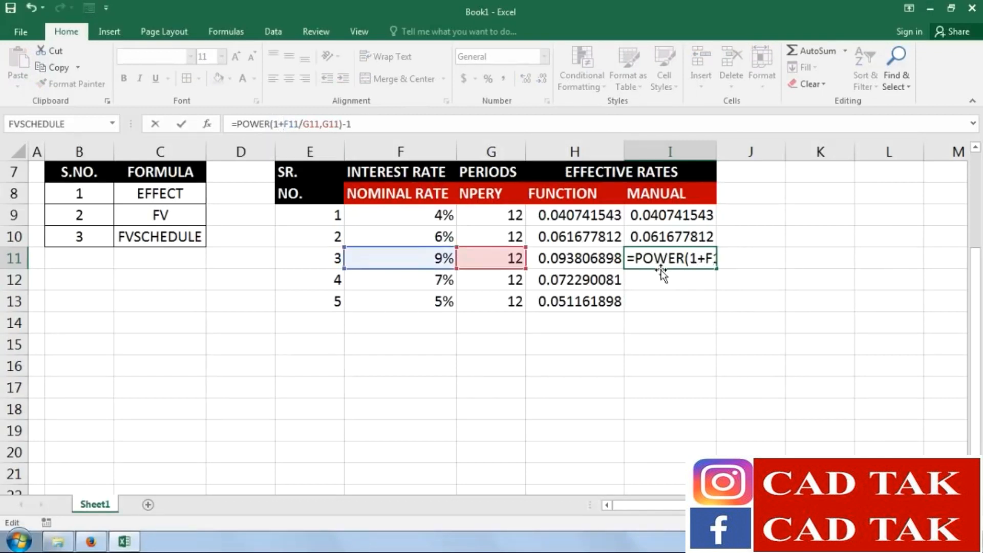
key("Return")
left_click(664, 258)
Enter the manual effective rate formula =POWER(1+F12/G12,G12)-1 in cell I12
left_click(665, 277)
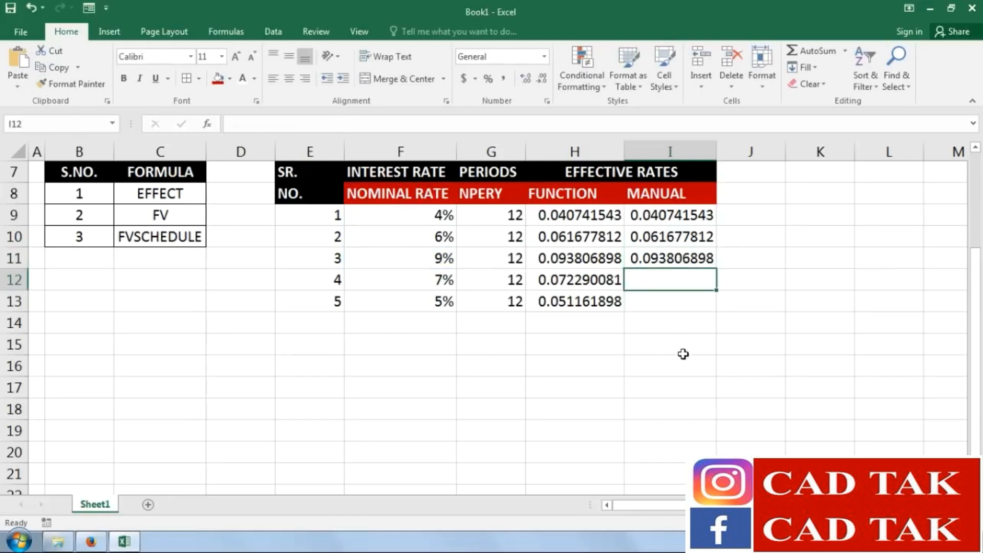
type("=POW")
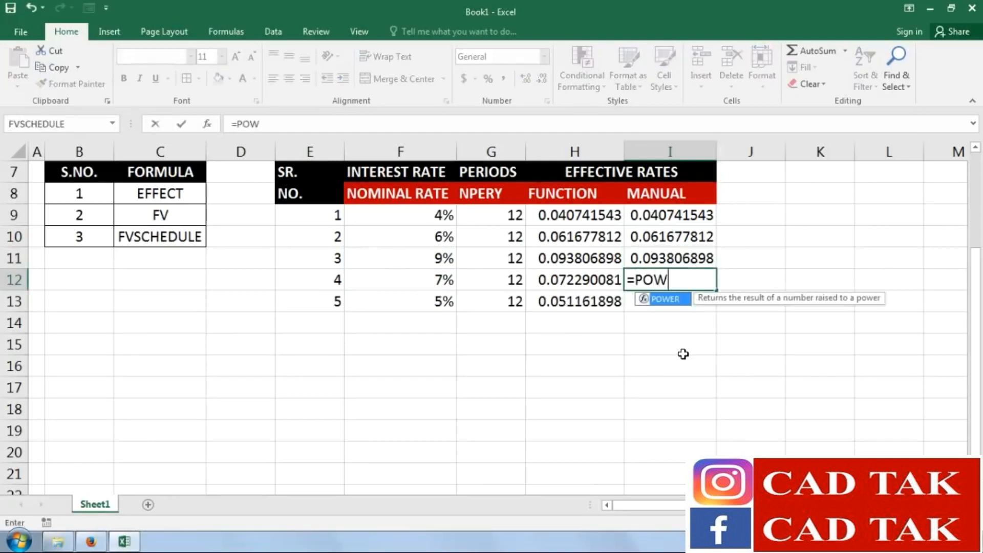
type("ER(")
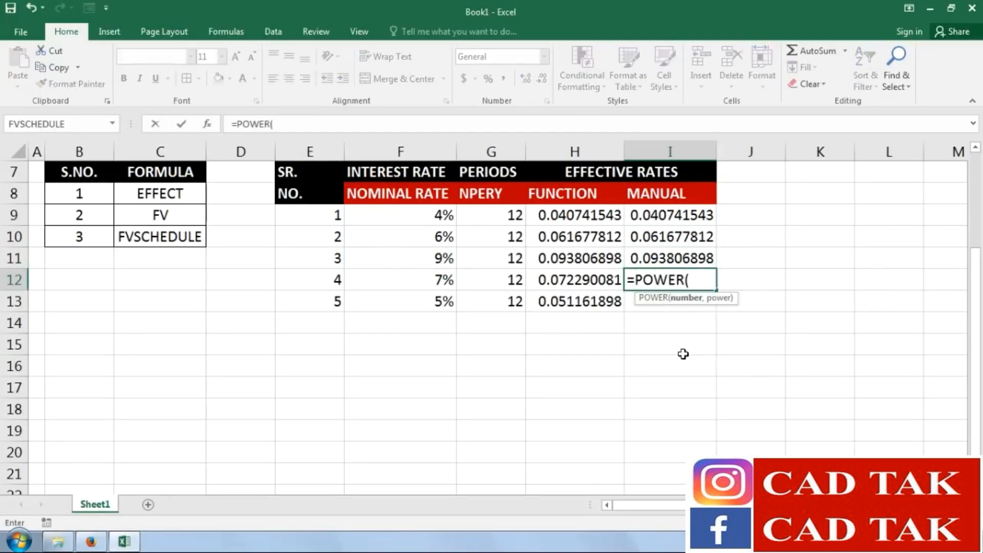
type("1+")
left_click(410, 281)
type("/")
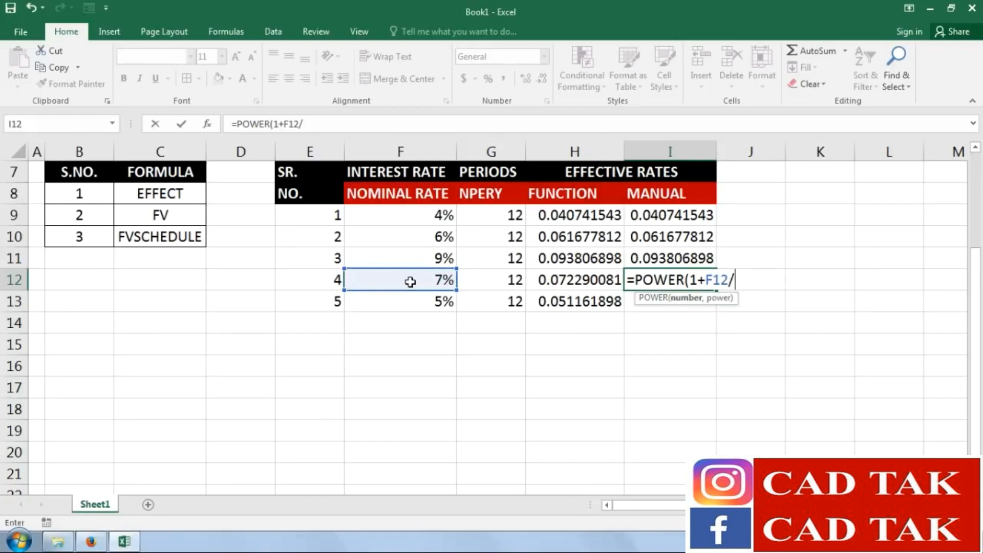
left_click(495, 280)
type(",")
left_click(501, 280)
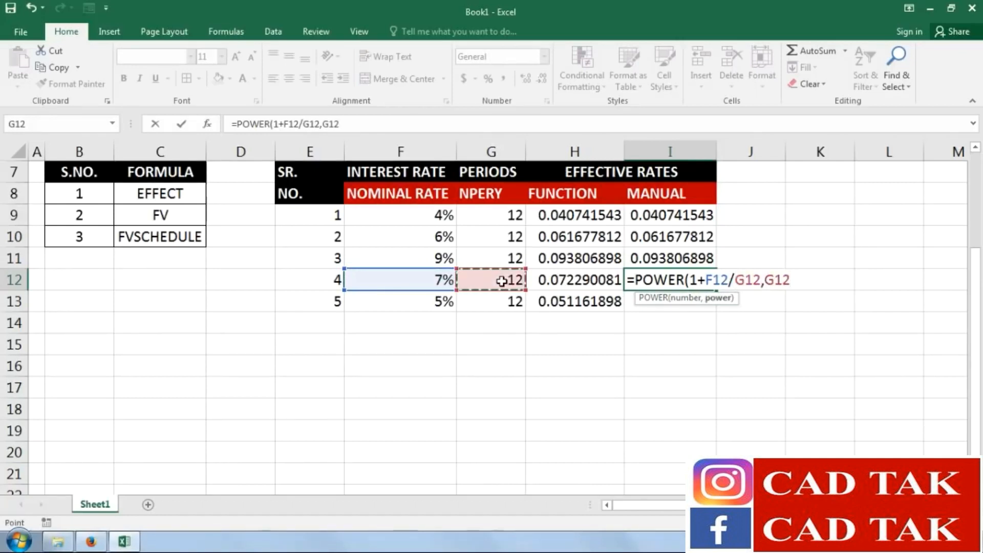
type(")-1")
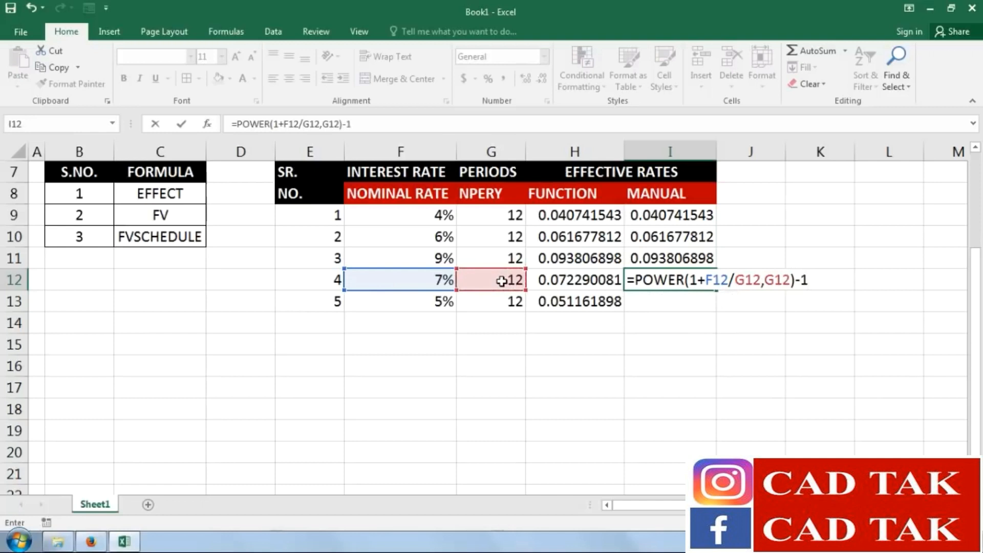
key("Return")
Apply all borders to the example table's data rows, E9:I13
left_click_drag(669, 215, 327, 212)
left_click(630, 340)
left_click(187, 78)
left_click(411, 379)
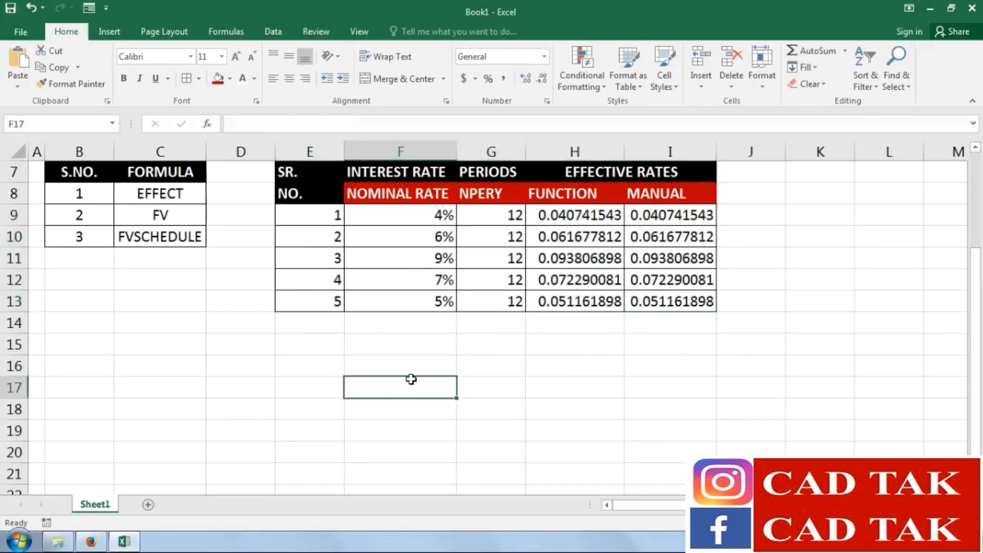
Merge and center cells B5:K5 below the title and enter the heading EFFECT FORMULA
scroll(221, 364, "up", 2)
left_click_drag(71, 256, 829, 249)
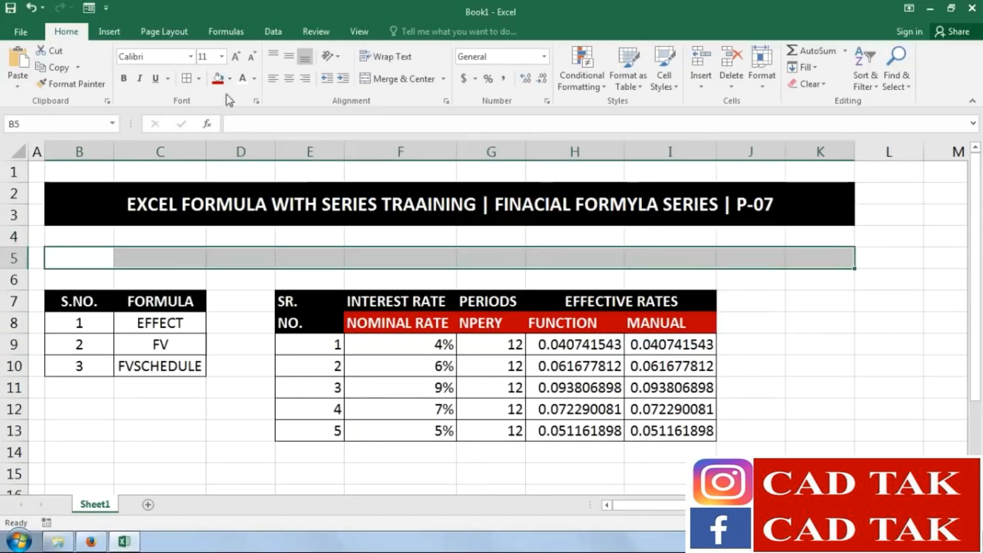
left_click(400, 78)
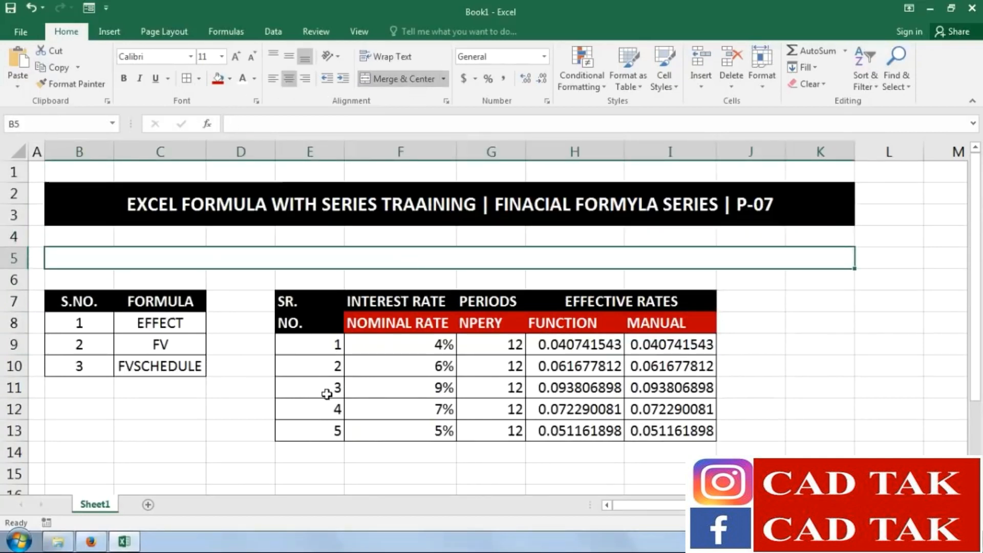
type("EFFECT")
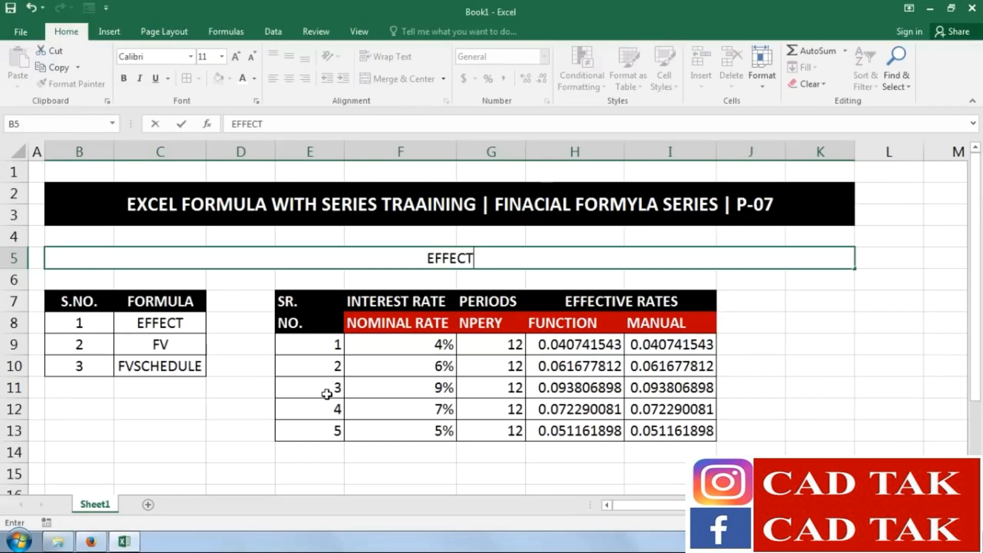
type(" FOR")
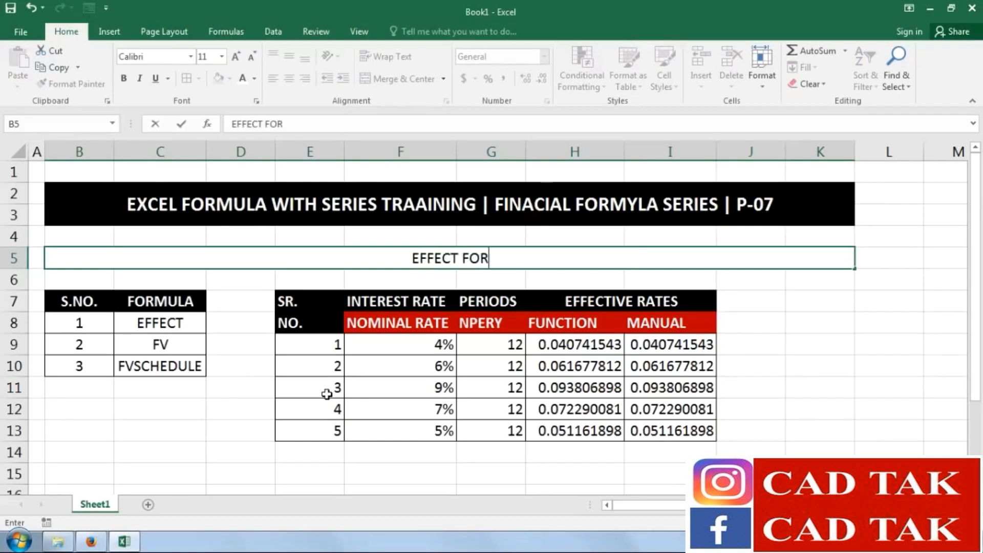
type("MULA")
left_click(489, 380)
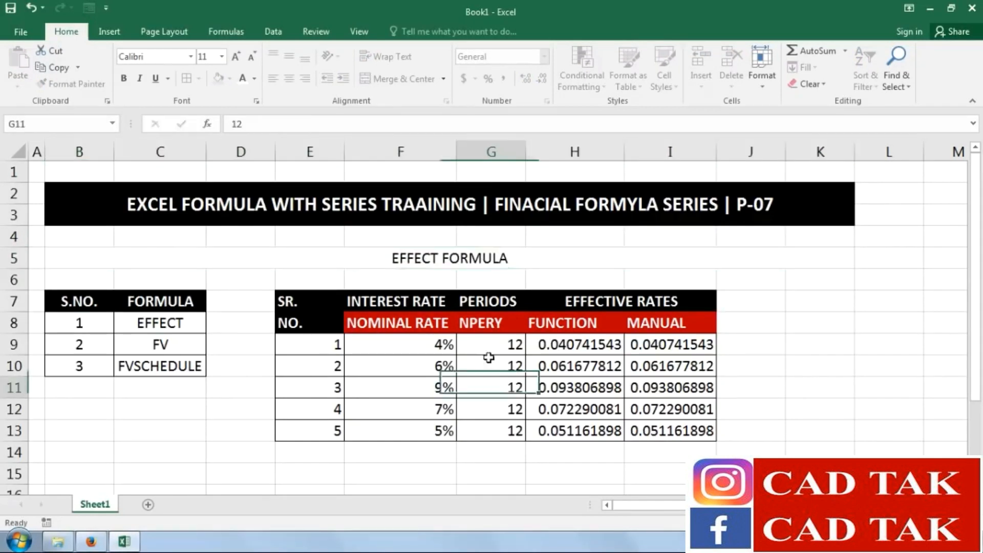
Format the EFFECT FORMULA heading in row 5 with a red fill and bold white text
left_click(486, 252)
left_click(218, 77)
left_click(242, 78)
left_click(367, 405)
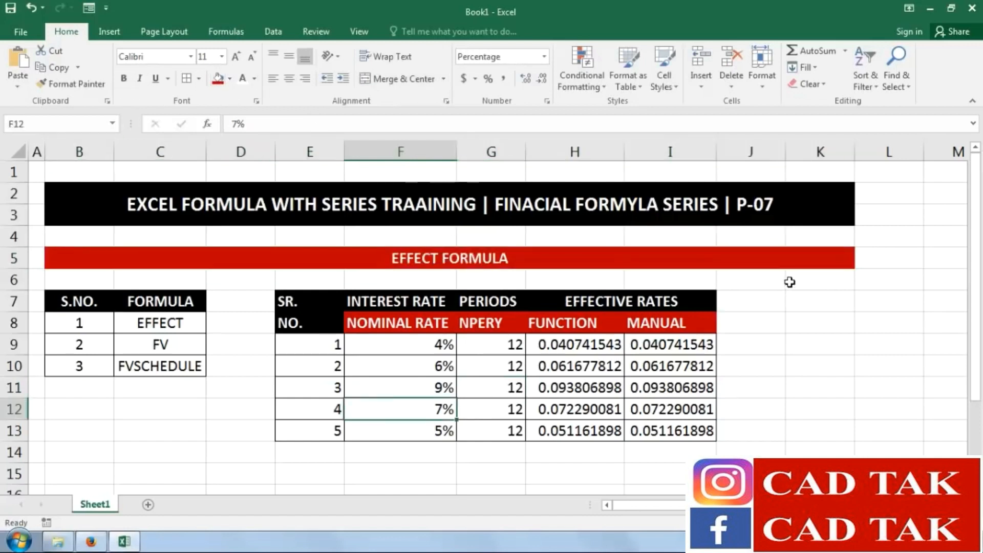
Copy the EFFECT FORMULA heading from row 5 and paste it at cell B15
left_click(282, 259)
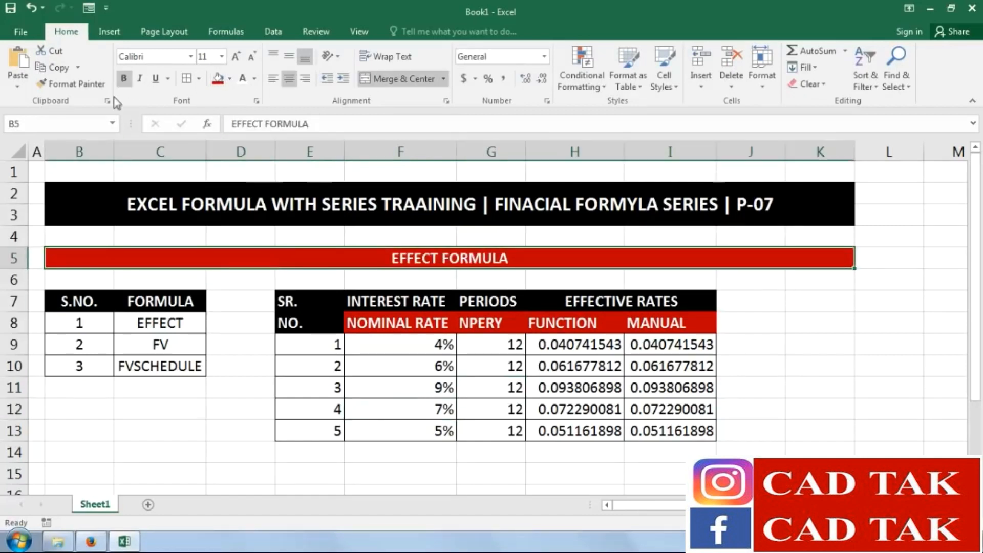
left_click(55, 67)
scroll(186, 367, "down", 2)
left_click(96, 349)
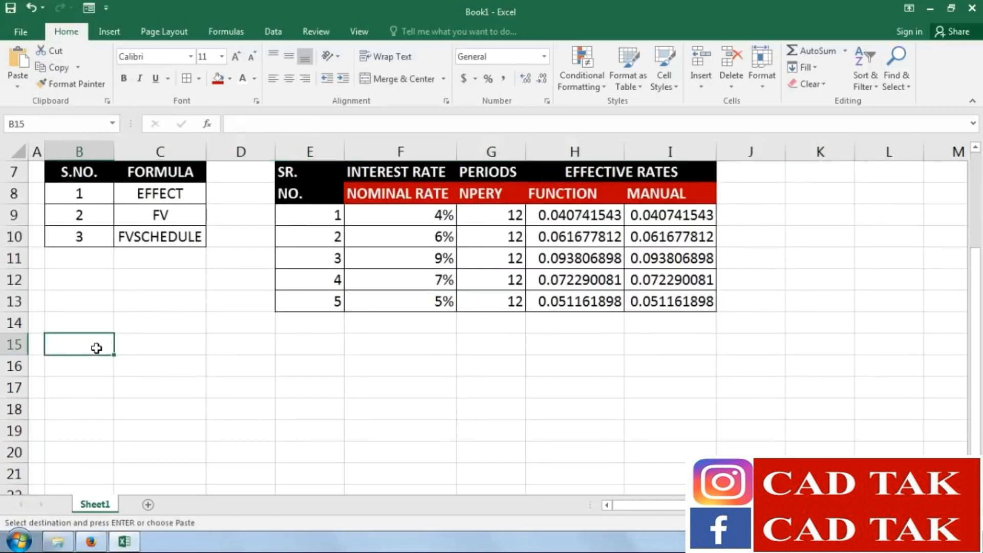
left_click(18, 64)
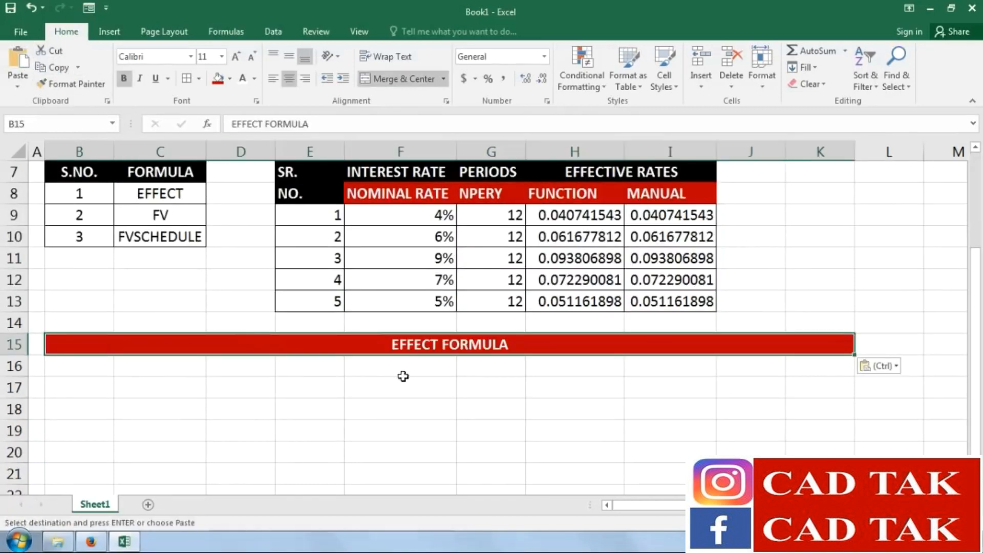
Change the pasted heading in row 15 to FV FORMULA
double_click(435, 344)
double_click(435, 344)
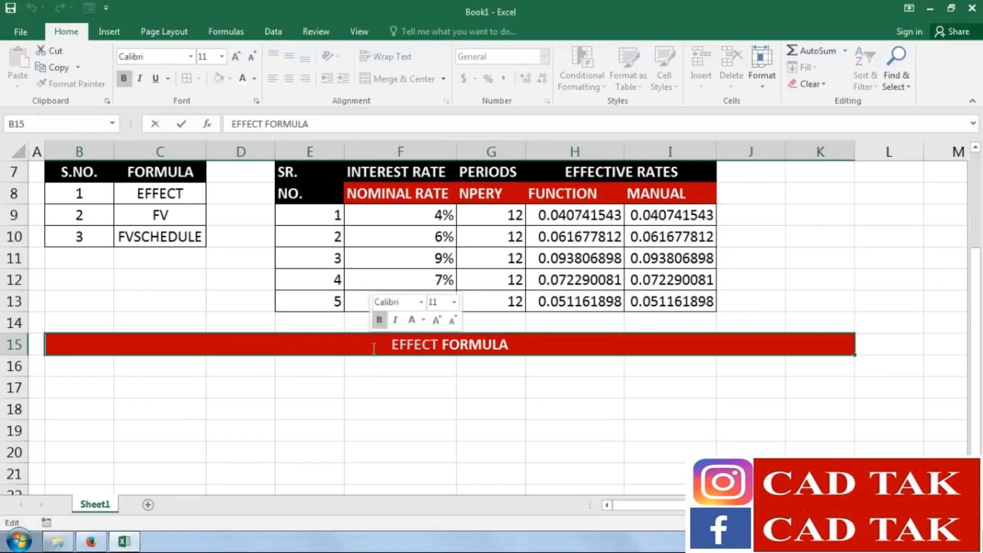
type("FV")
key("Return")
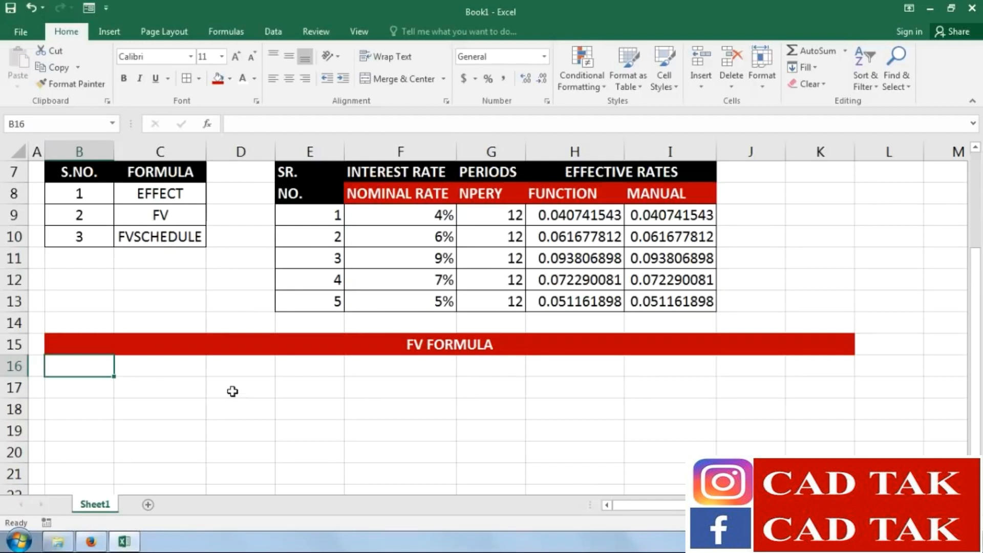
Enter the headers DESCRIPTIONS in B17 and VALUE in C17, and autofit the width of column B
left_click(95, 388)
type("S")
key("BackSpace")
type("DESCRIPTIONS")
key("Tab")
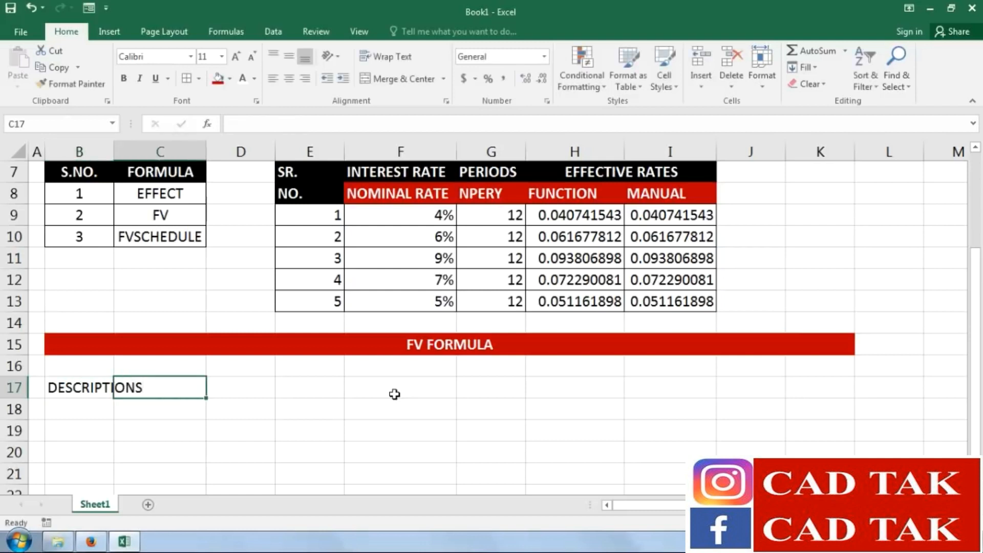
type("VALUE")
key("Return")
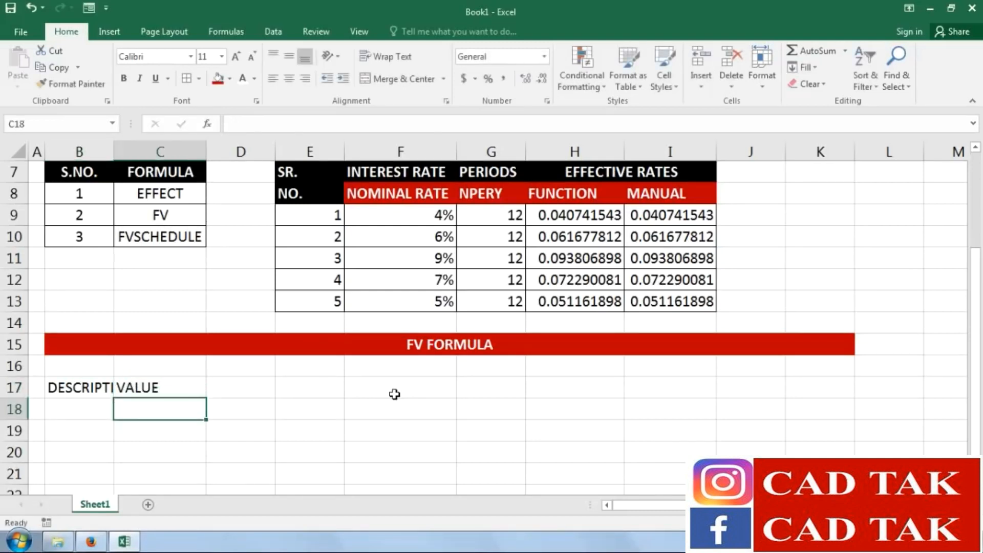
key("Left")
double_click(113, 152)
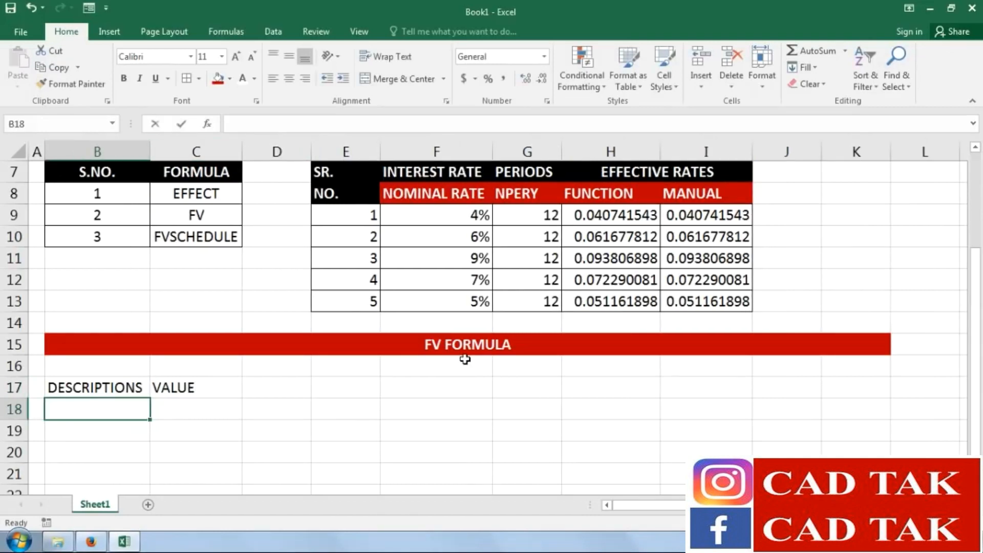
Add the rows MONTHLY AMT. with value 100 and MONTHS with value 6 in B18:C19
type("MONTHLY AMT.")
key("Tab")
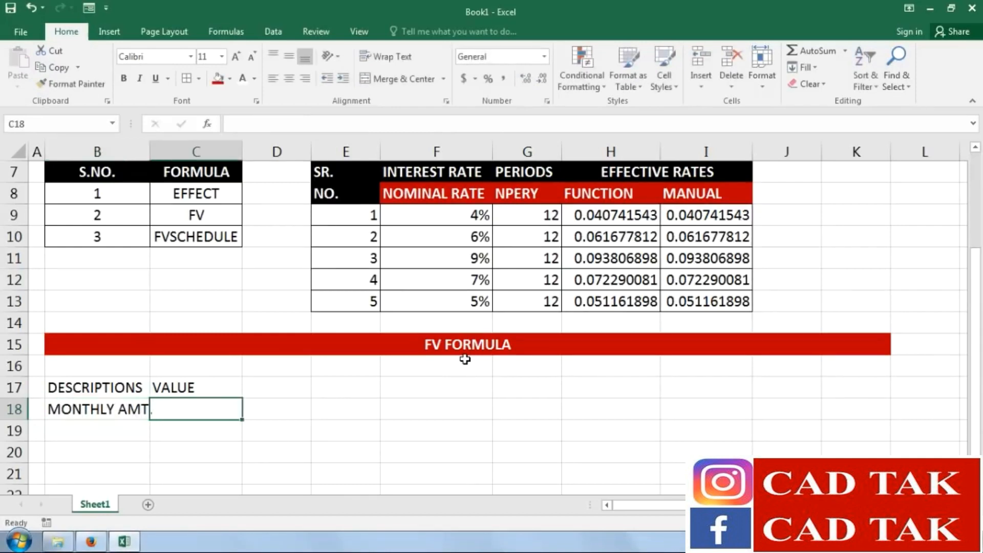
type("100")
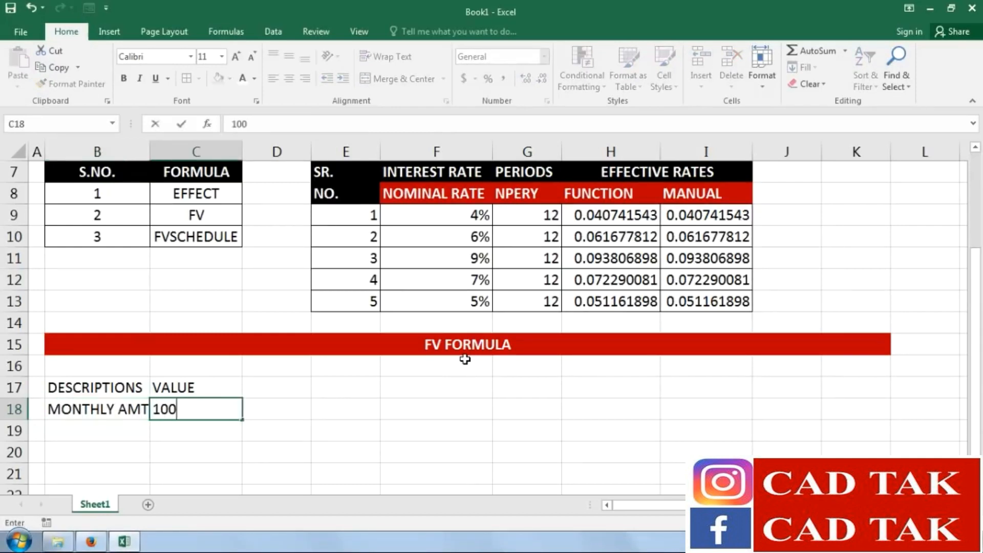
key("Return")
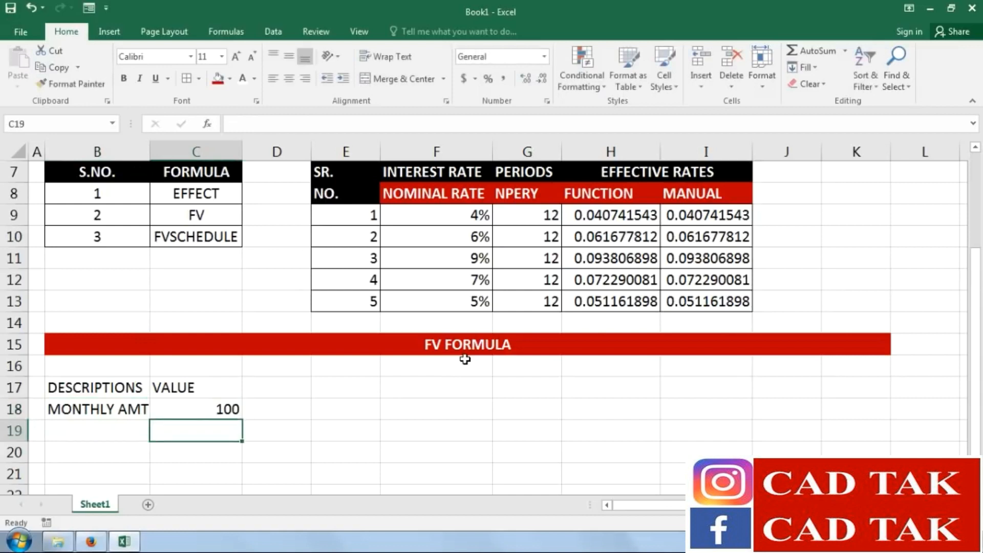
key("Left")
type("MONTHS")
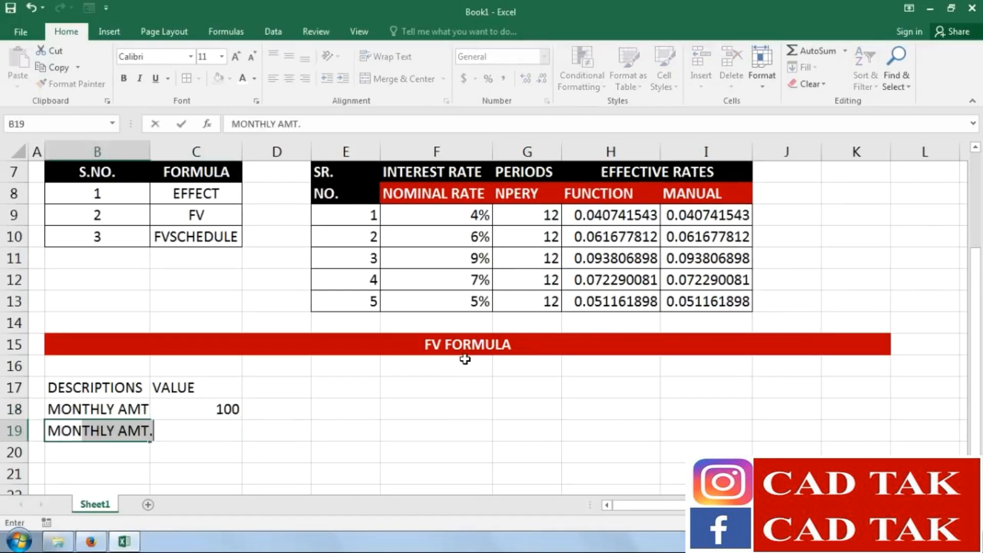
key("Tab")
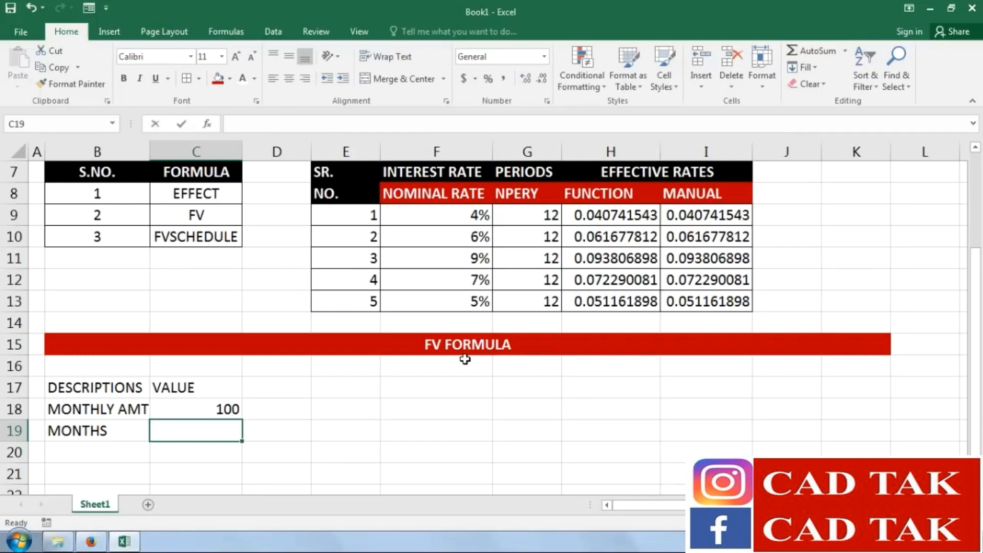
type("6")
key("Return")
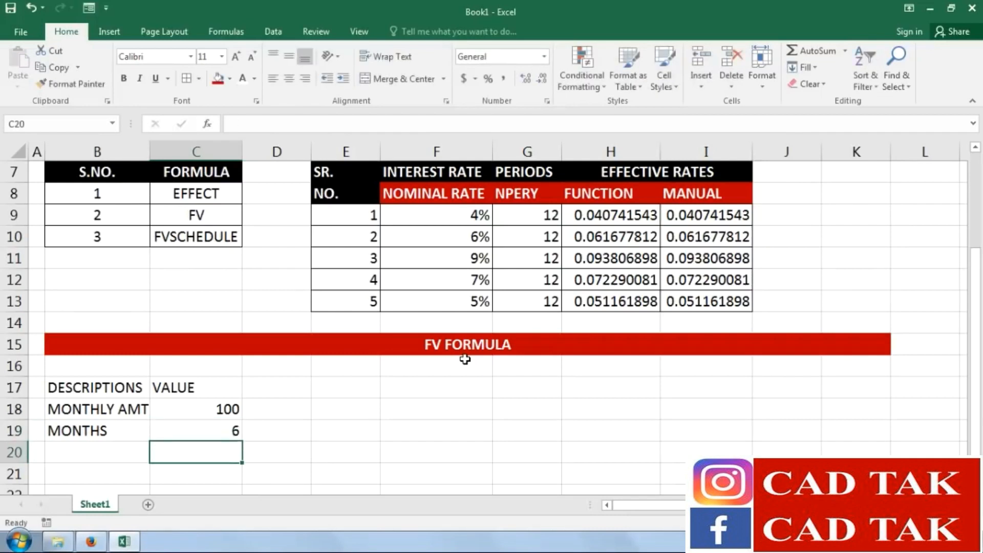
Add an INTEREST row with 9% in B20:C20 and the label FUTURE VALUE in B21
key("Left")
type("INTEREST")
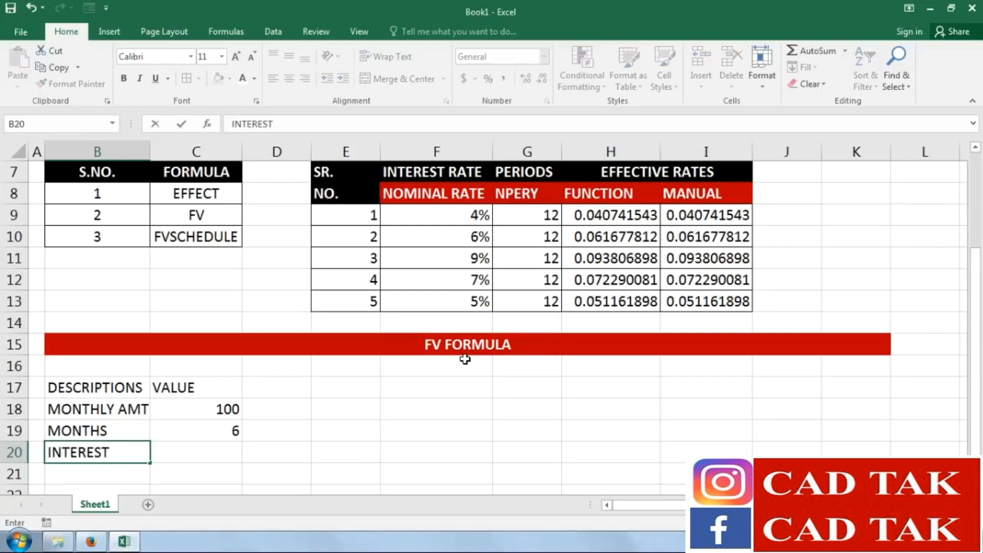
key("Tab")
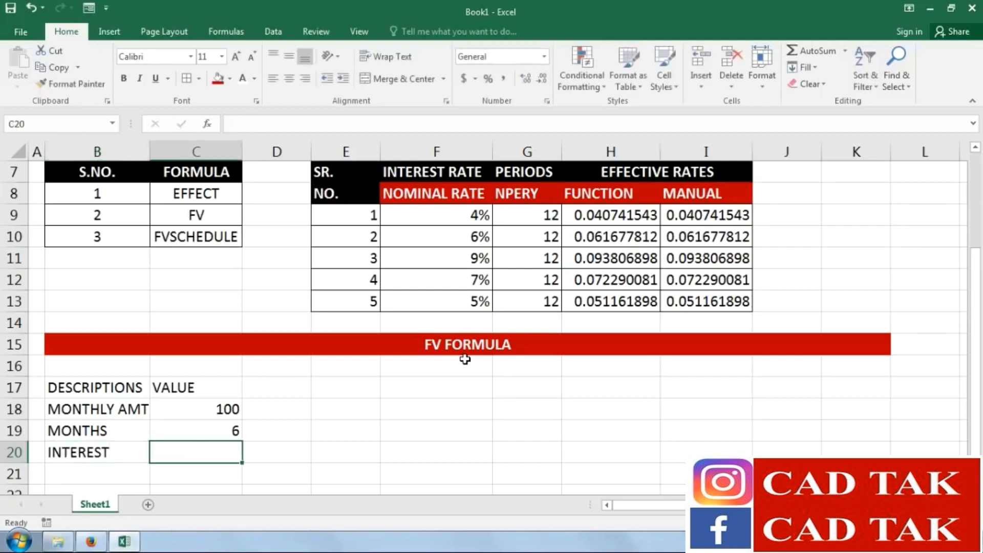
type("9%")
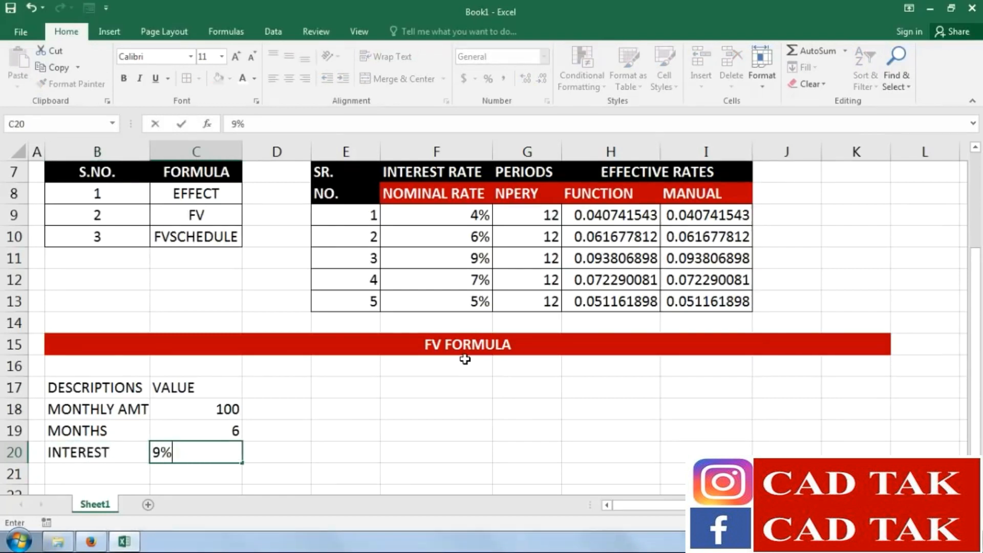
key("Return")
key("Left")
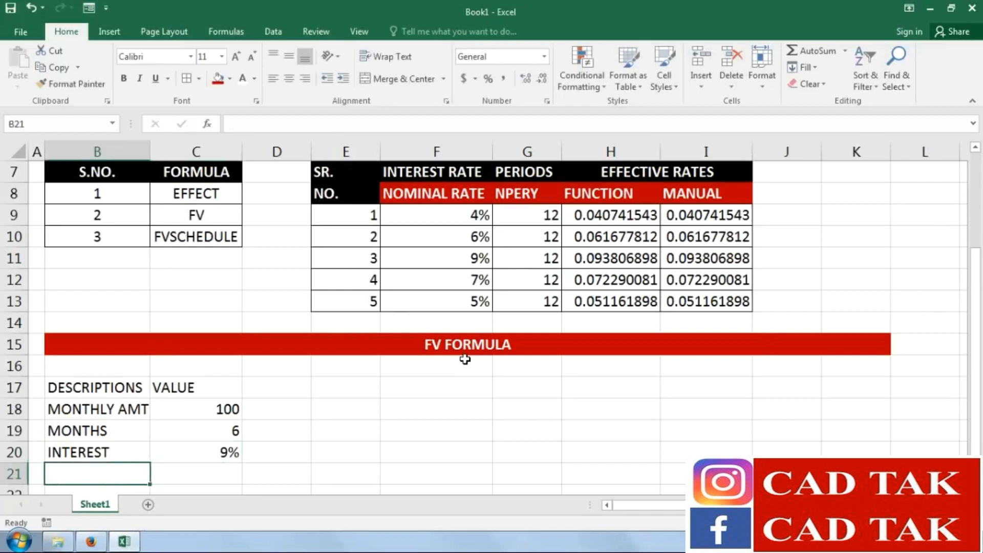
type("FUTURE")
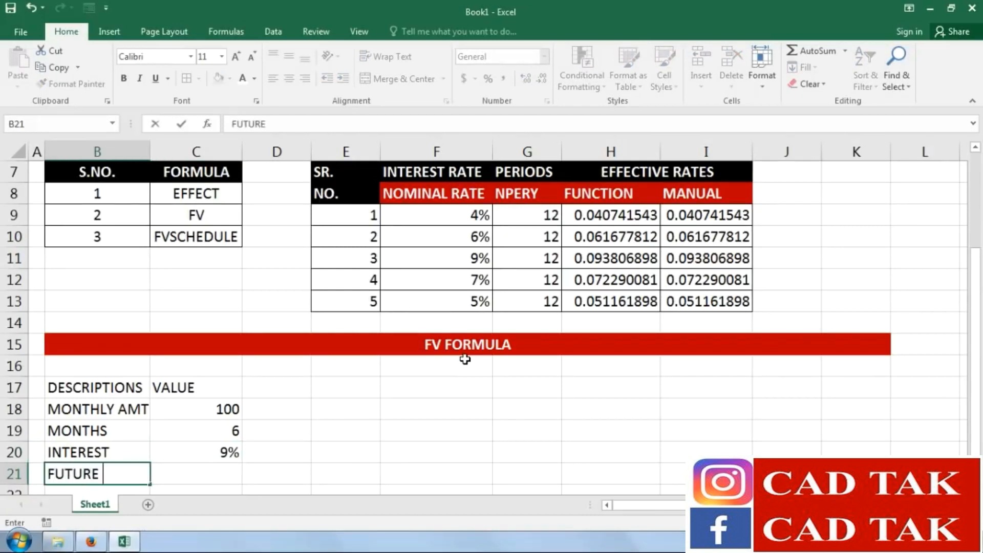
type(" VALUE")
key("Return")
key("Right")
key("Up")
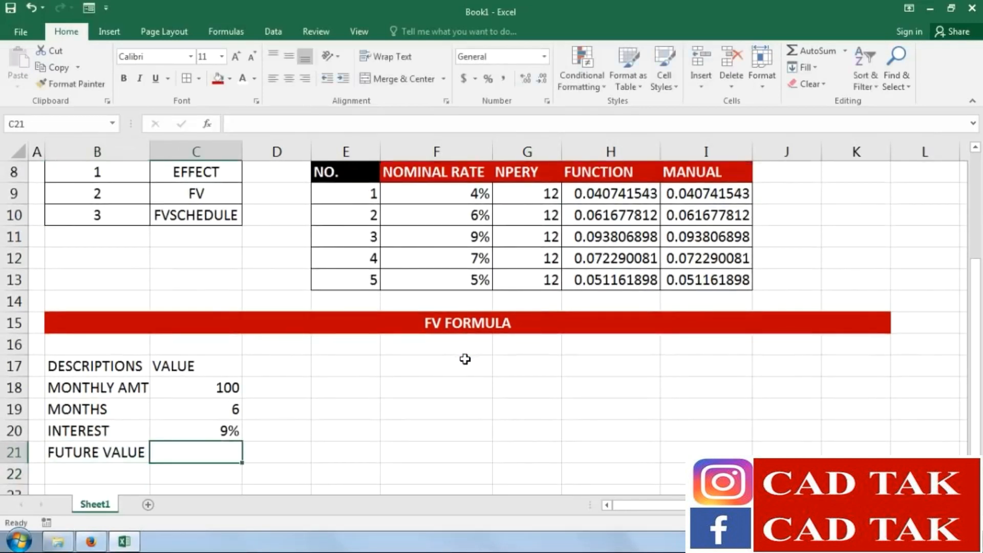
Format the header cells B17:C17 with a black fill and bold white text
left_click_drag(148, 361, 184, 366)
left_click(230, 78)
left_click(230, 110)
left_click(243, 79)
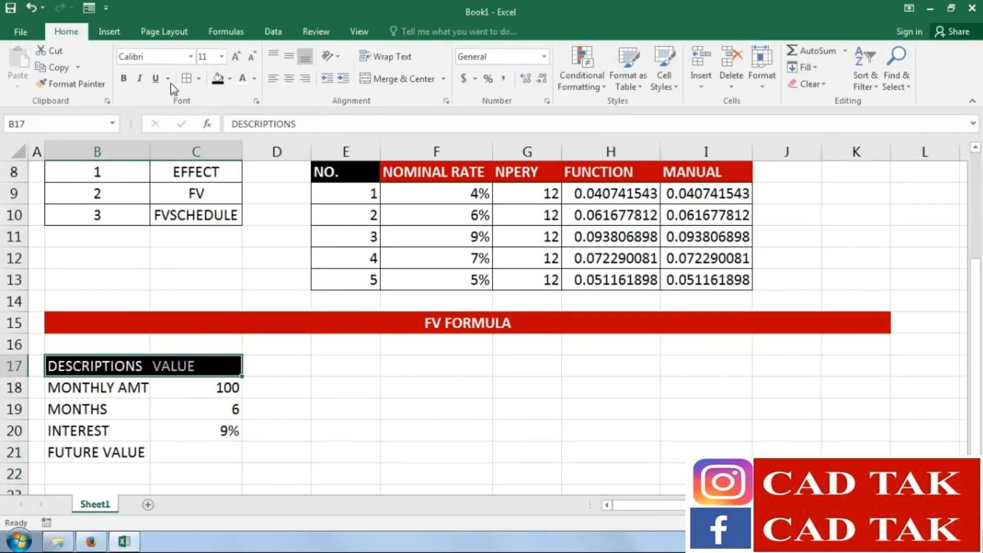
left_click(124, 79)
Apply all borders to the FV input table, B17:C21
left_click_drag(103, 371, 205, 446)
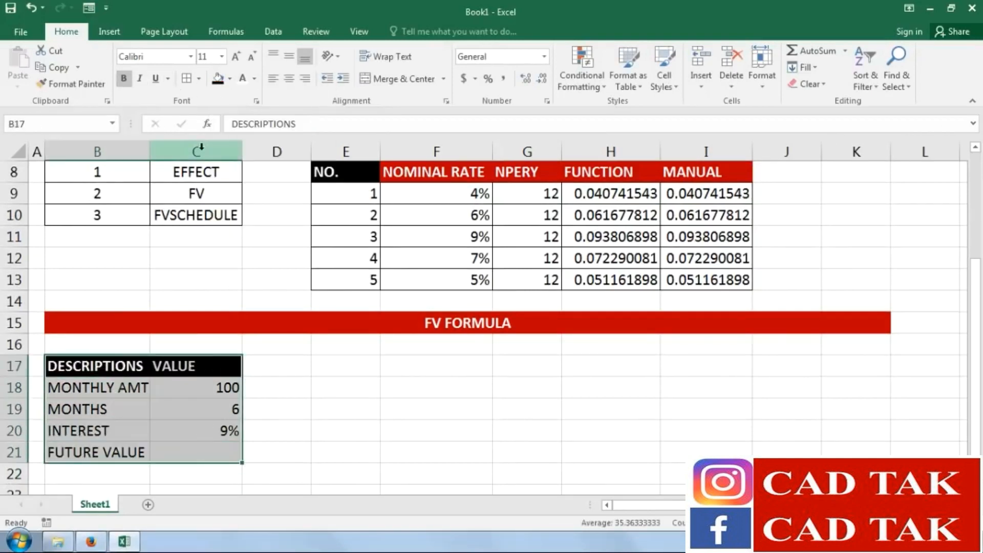
left_click(188, 78)
left_click(296, 428)
Enter the headers S.NO., MONTHS and OPENING BAL. in E17:G17, and autofit the width of column G
left_click(358, 365)
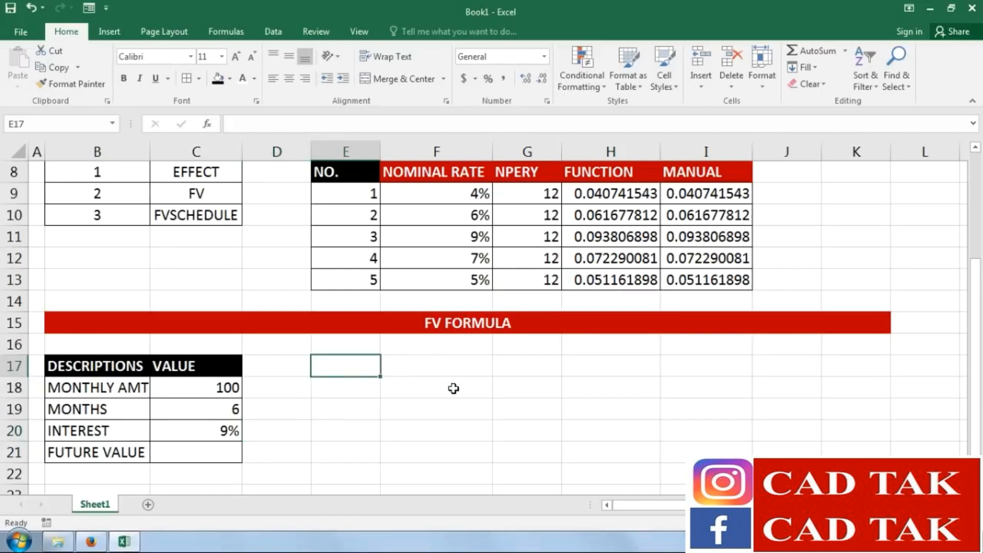
type("S.NO.")
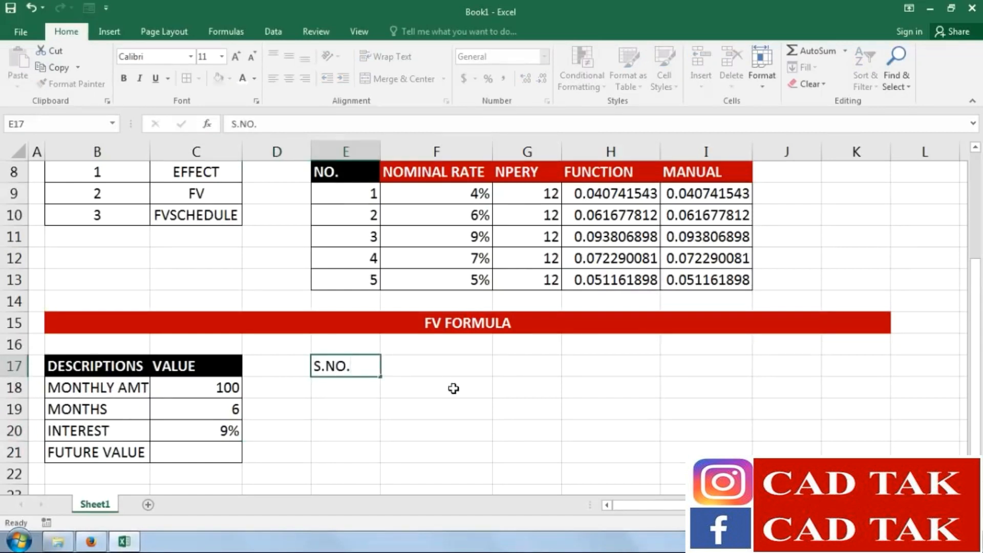
key("Tab")
type("MONTH")
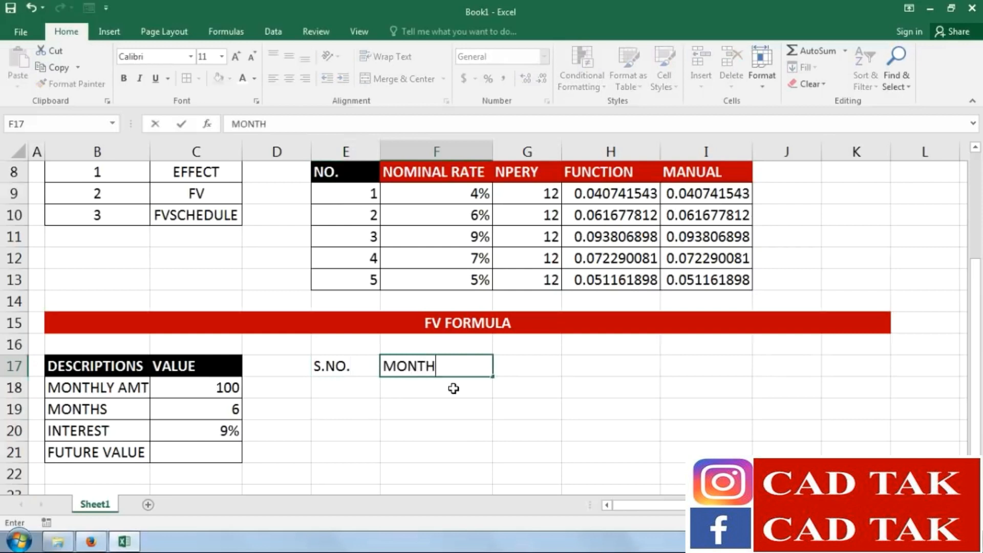
type("S")
key("Tab")
type("OPE")
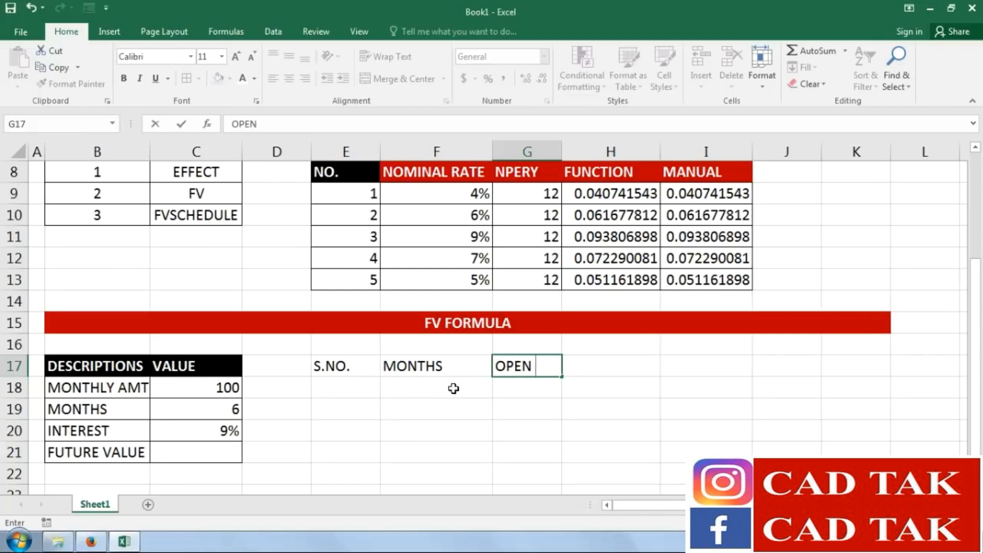
type("NING BAL.")
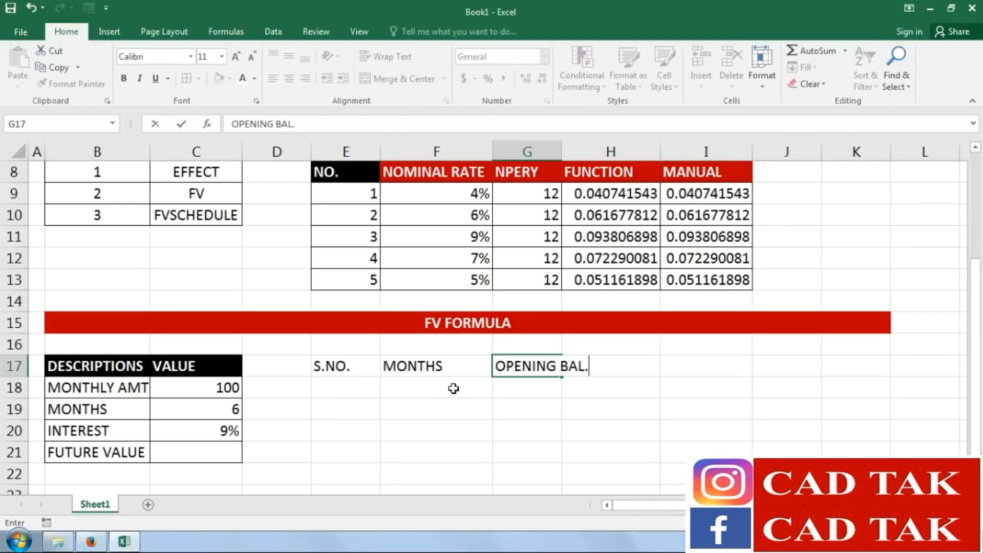
key("Return")
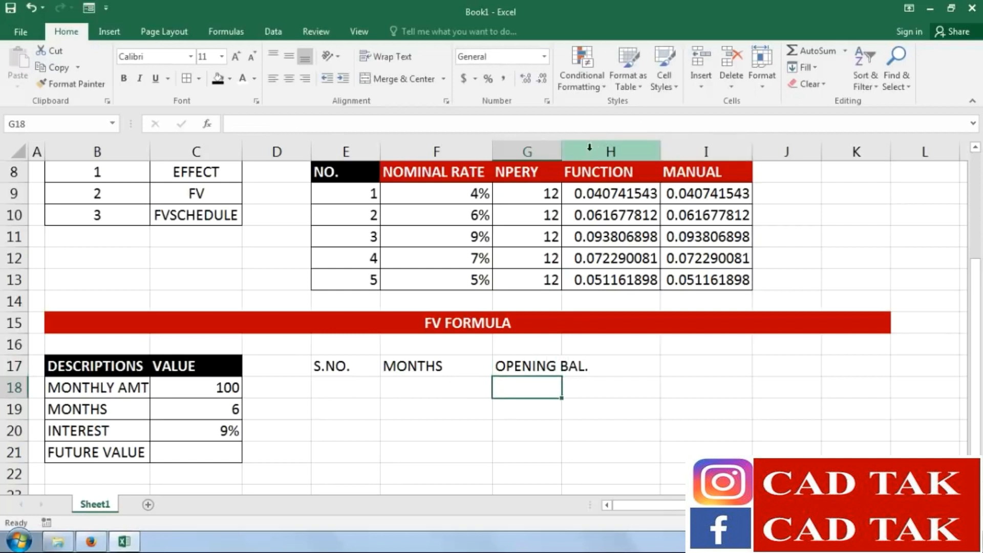
double_click(563, 151)
left_click(623, 359)
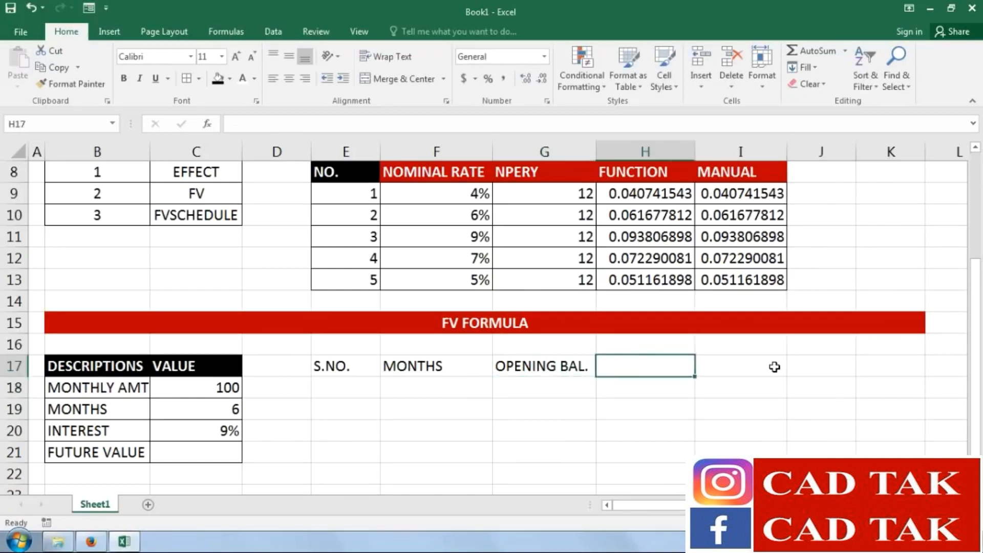
Enter the headers MONTHLY AMT., PRINCIPAL AMT. and INTEREST in H17:J17
type("MONTHLY AMT.")
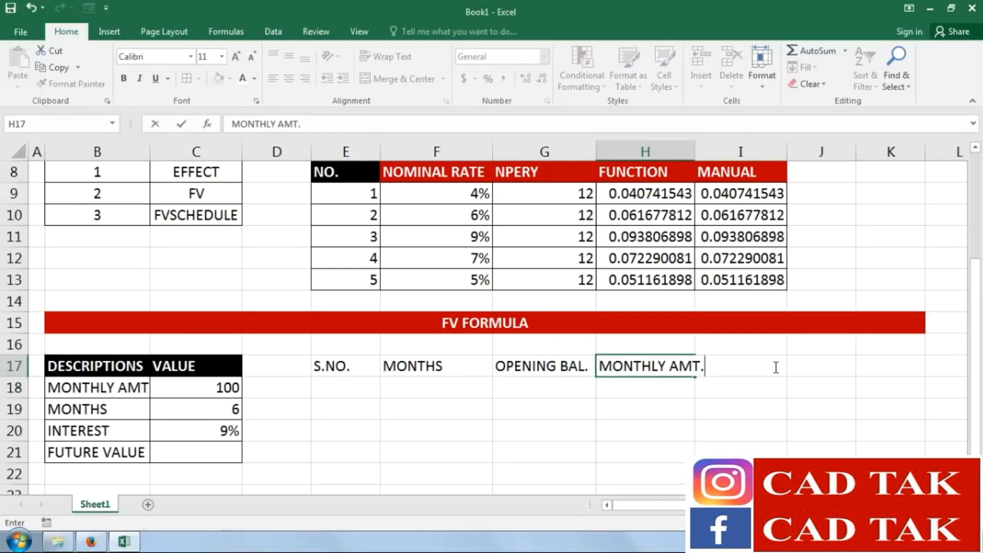
left_click(774, 367)
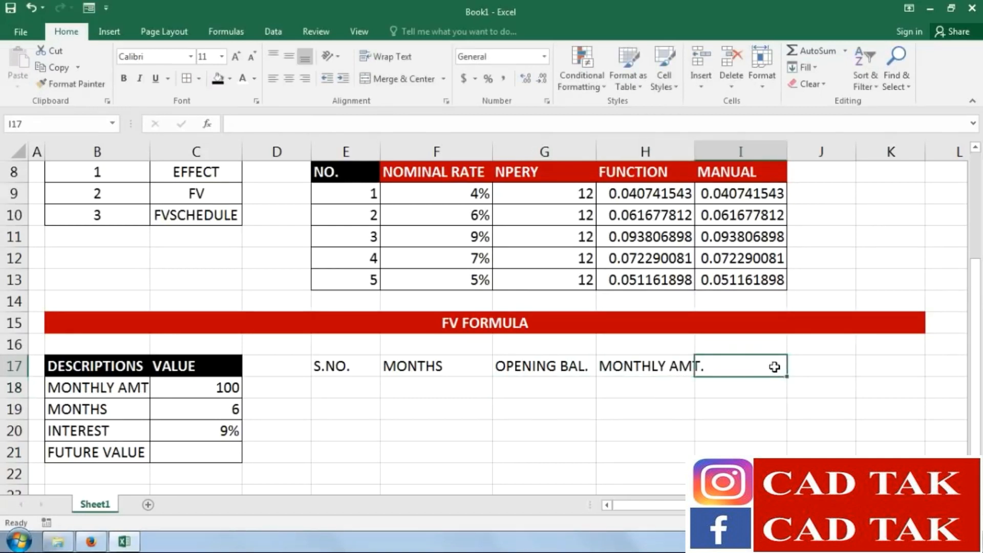
type("PRINIPAL AMT.")
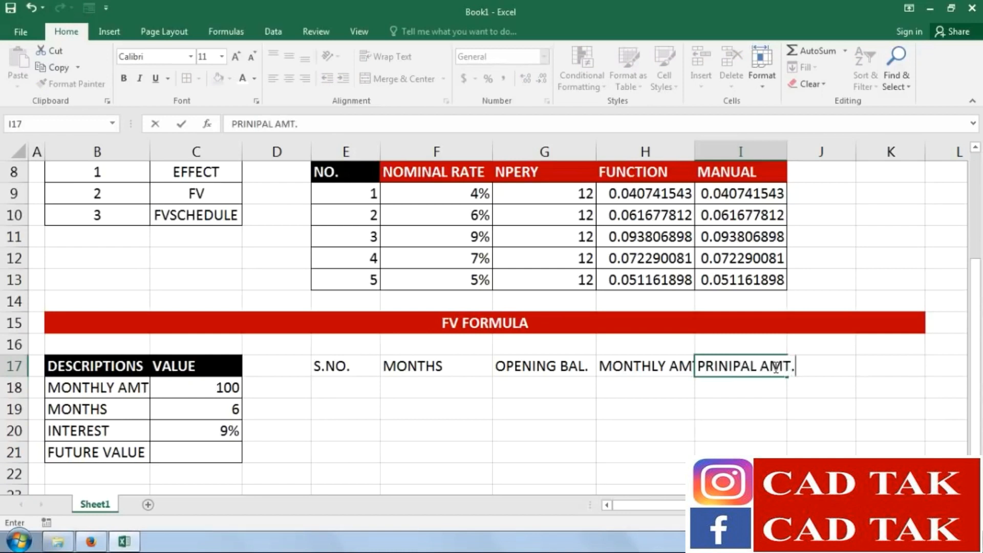
key("Tab")
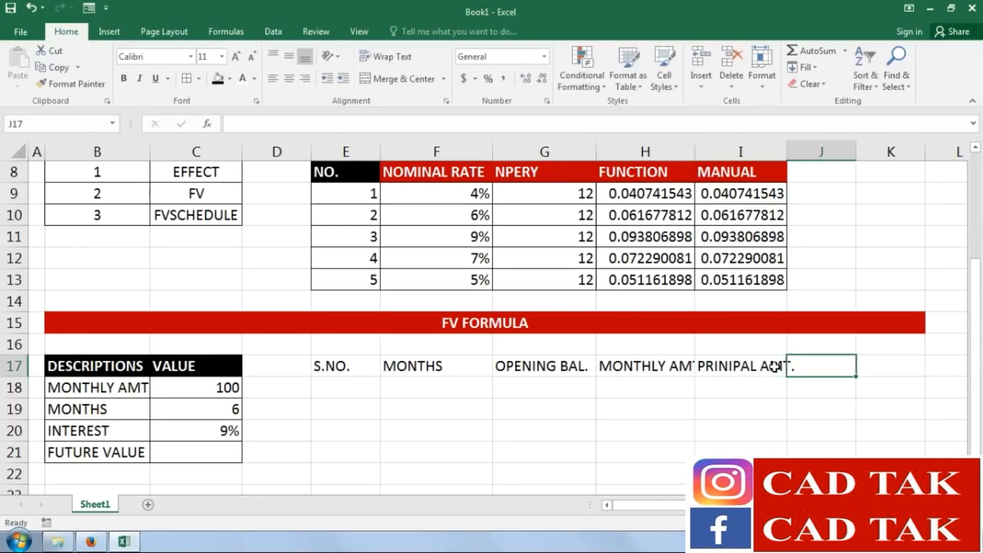
double_click(727, 363)
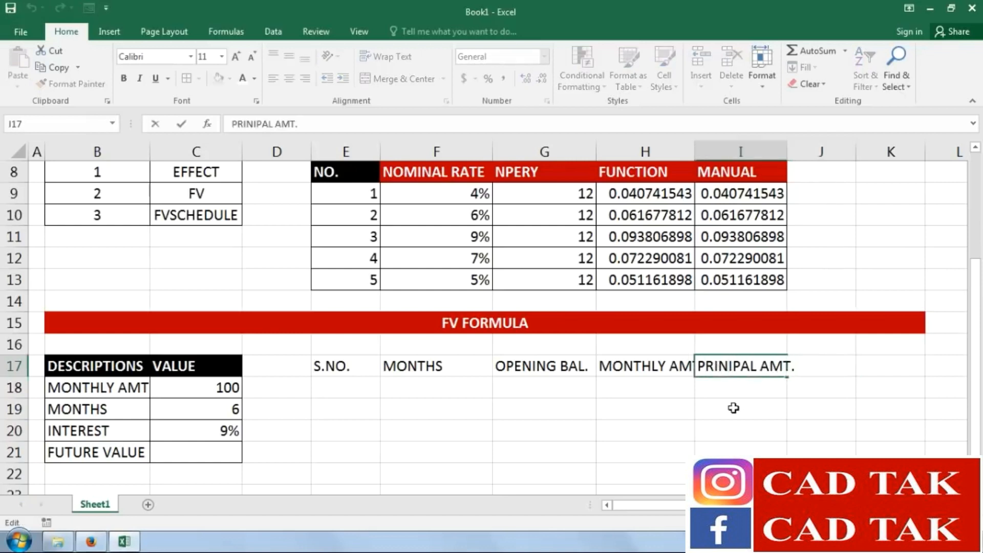
type("C")
key("Return")
left_click(833, 365)
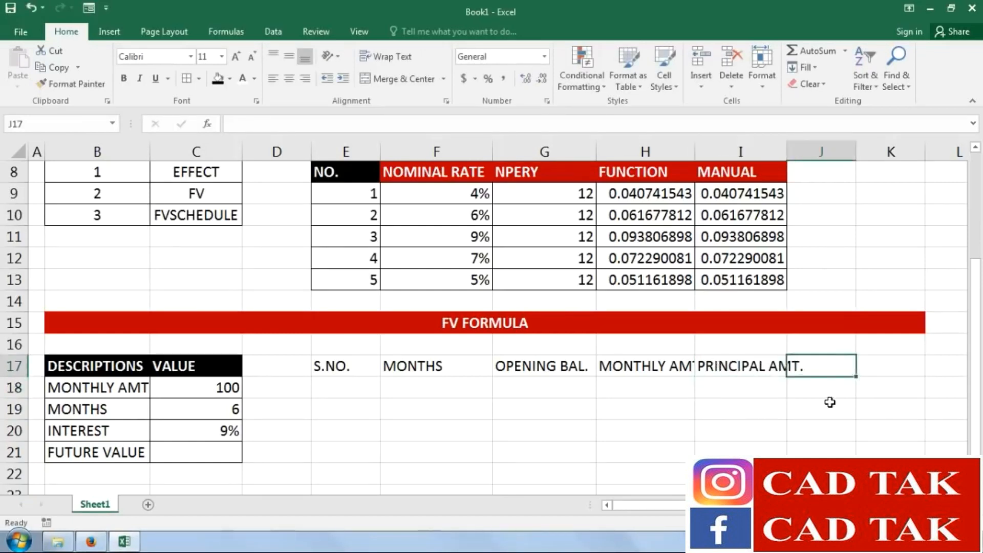
type("INTEREST")
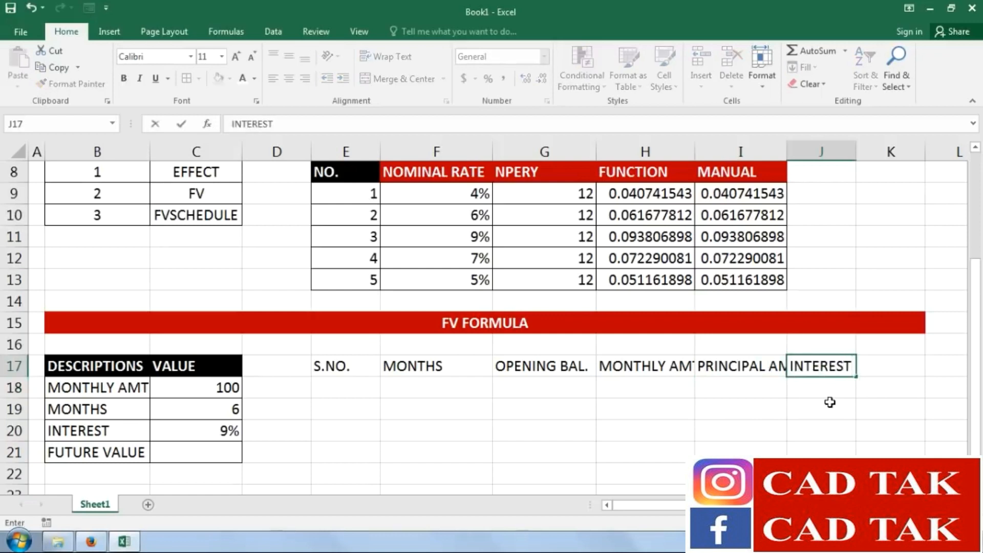
key("Tab")
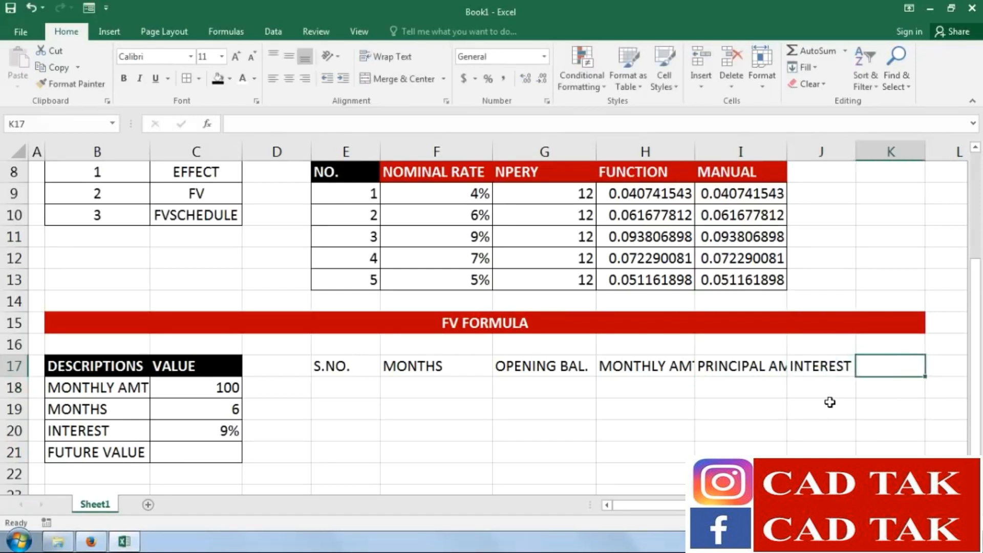
Enter the header PRINCIPAL WITH INT. in K17 and autofit the width of column K
type("PRINCIPAL")
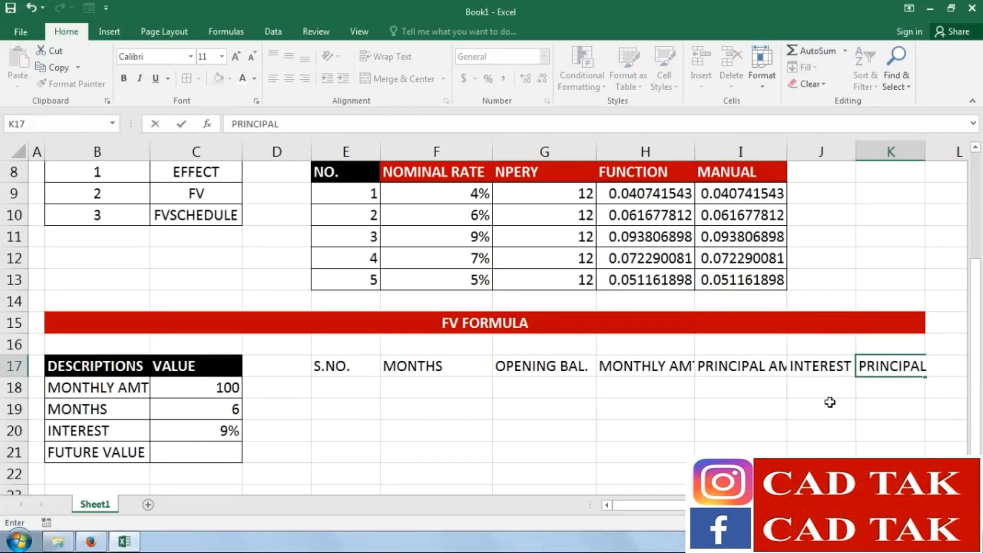
key("Tab")
type("W")
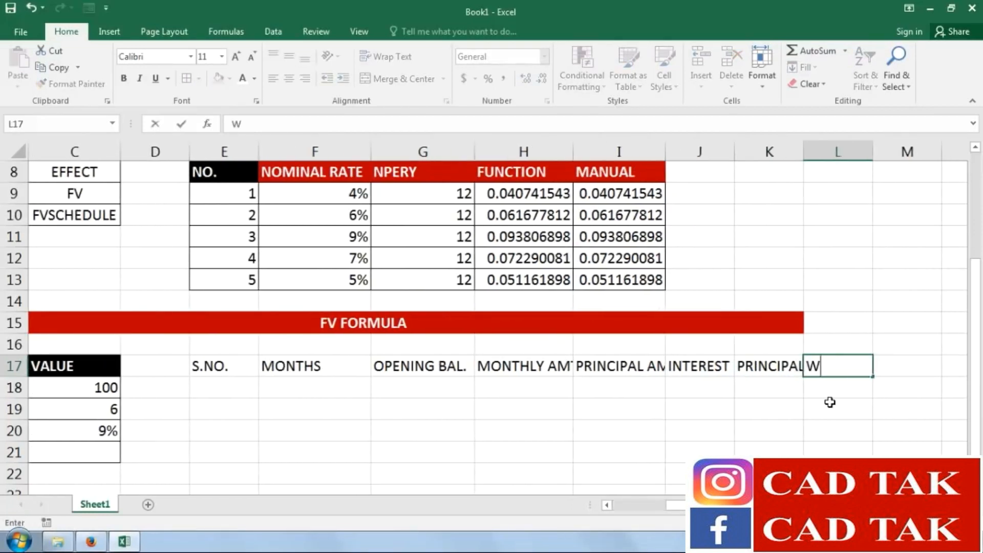
key("Escape")
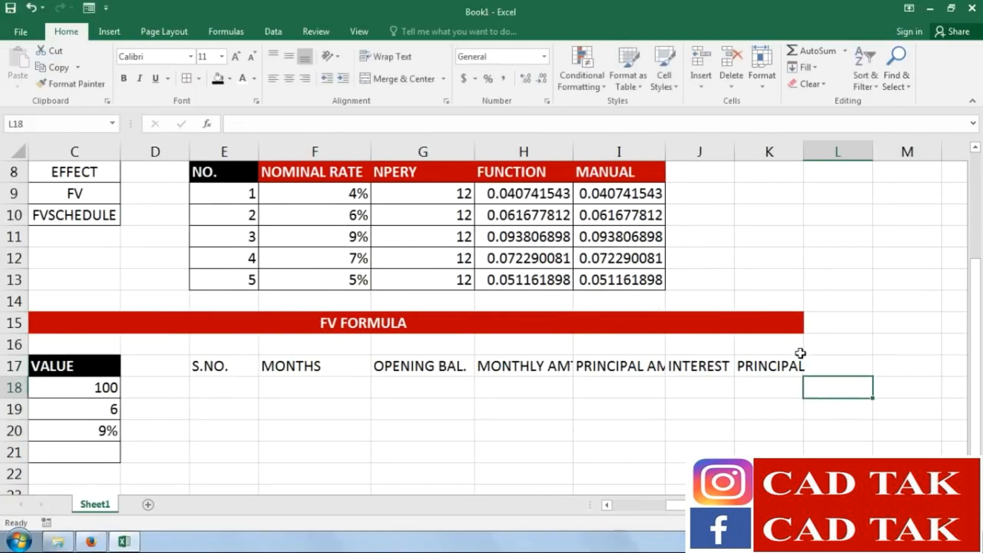
left_click(795, 358)
left_click(499, 132)
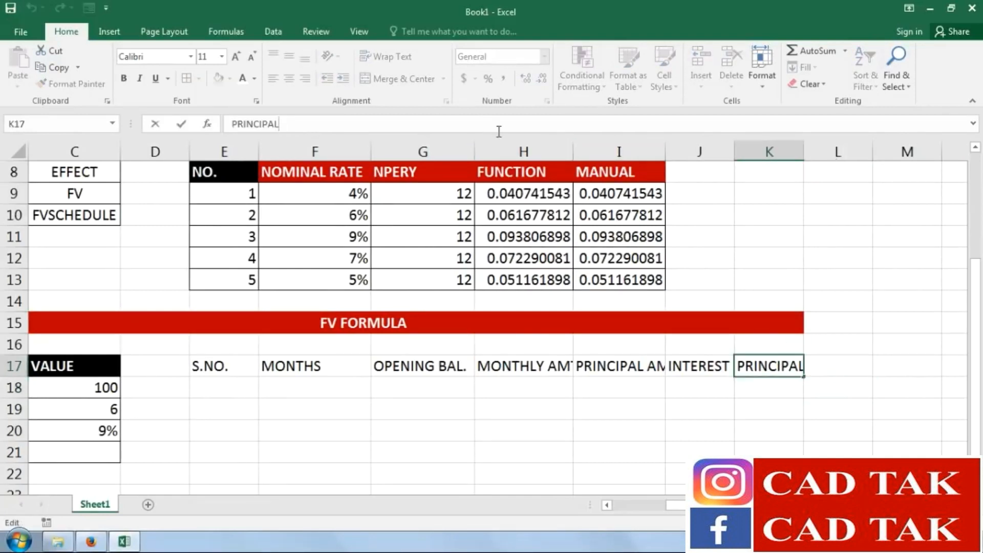
type("WITH INT.")
key("Return")
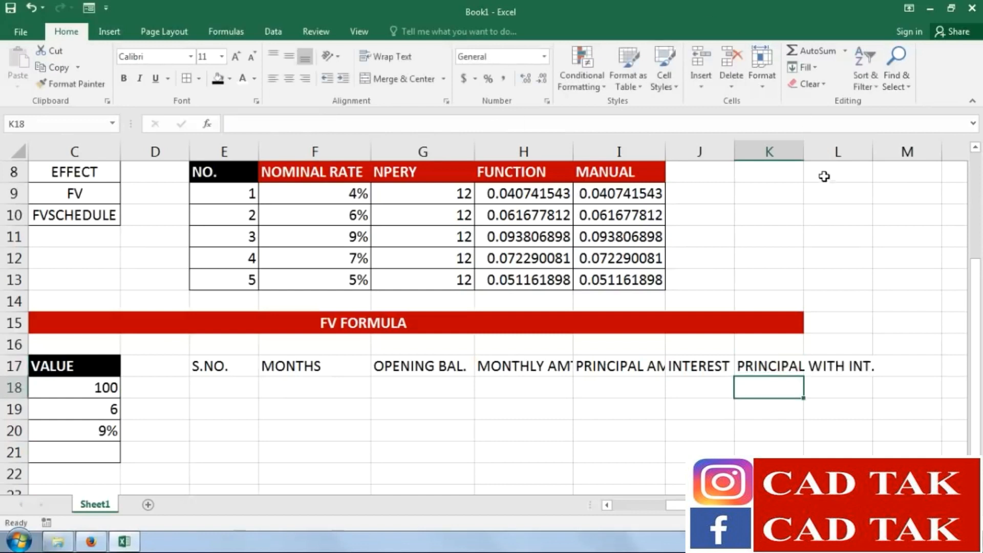
double_click(804, 150)
left_click(605, 437)
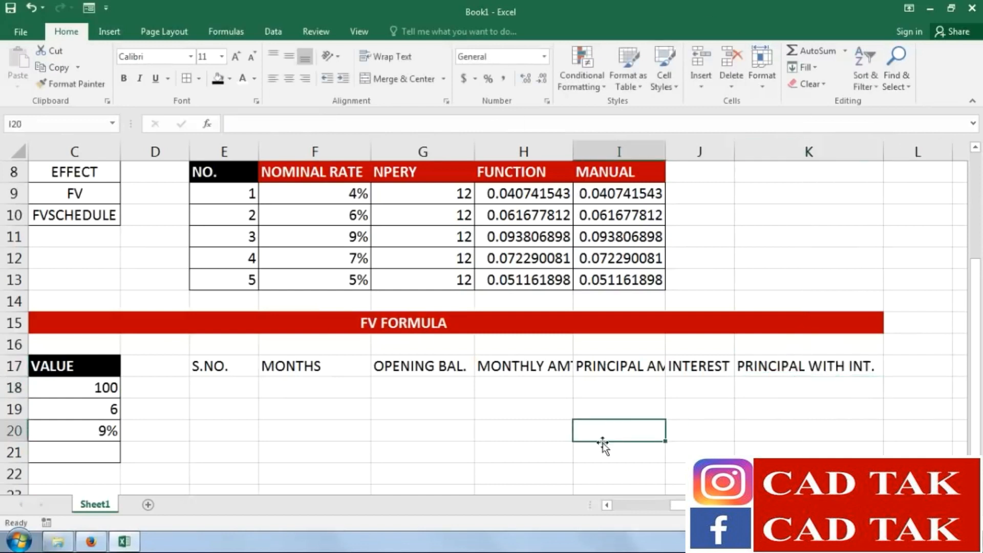
Fill the S.NO. column, E18:E23, with the serial numbers 1 to 6
left_click(230, 393)
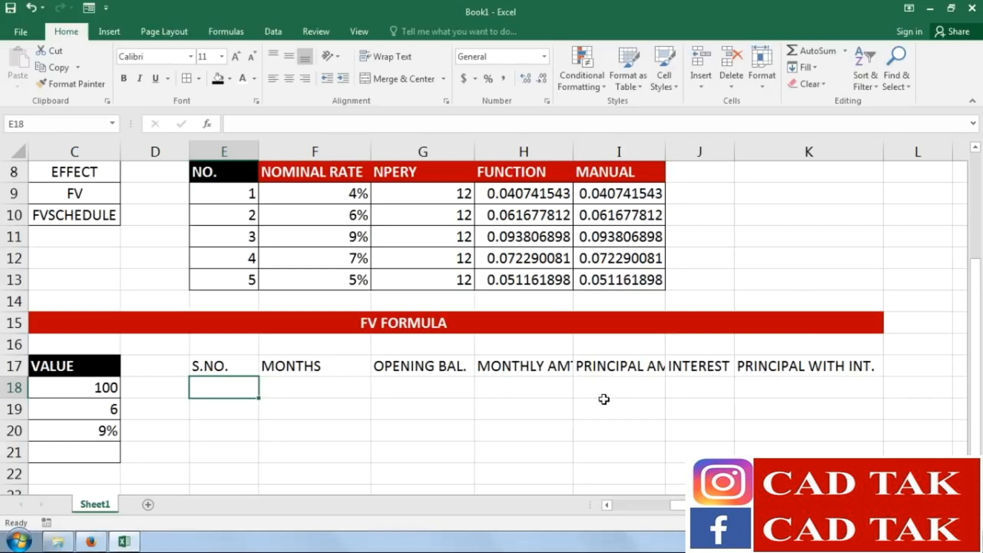
type("1")
key("Return")
type("2")
key("Return")
type("3")
key("Return")
left_click_drag(245, 388, 251, 423)
Fill the MONTHS column, F18:F23, with the months JAN to JUN
left_click(328, 303)
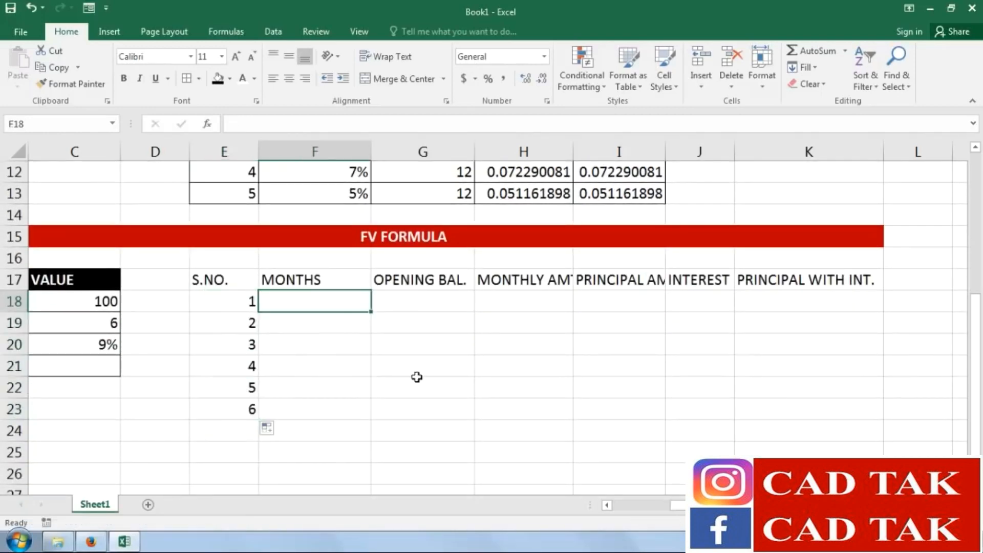
type("JAN")
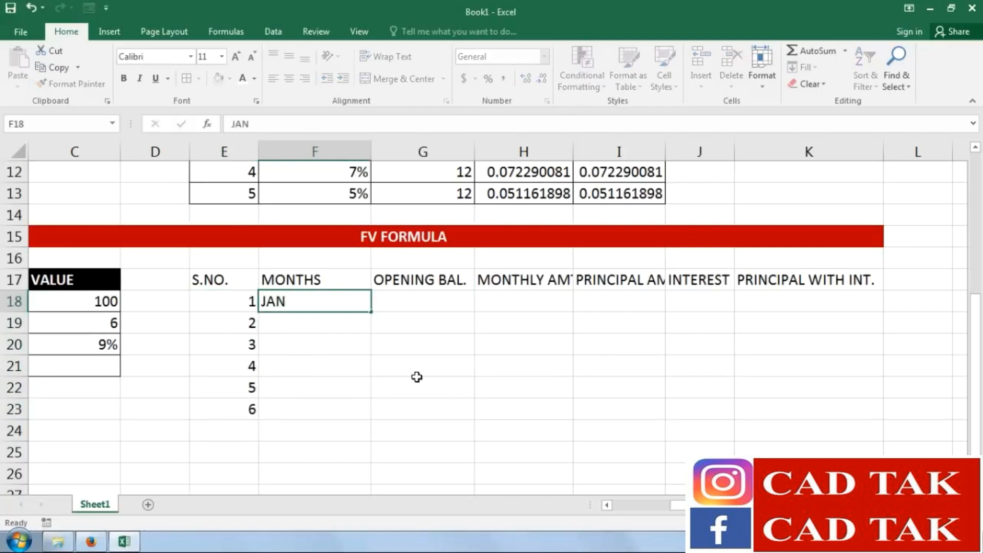
key("Return")
left_click(344, 301)
left_click_drag(371, 315, 369, 417)
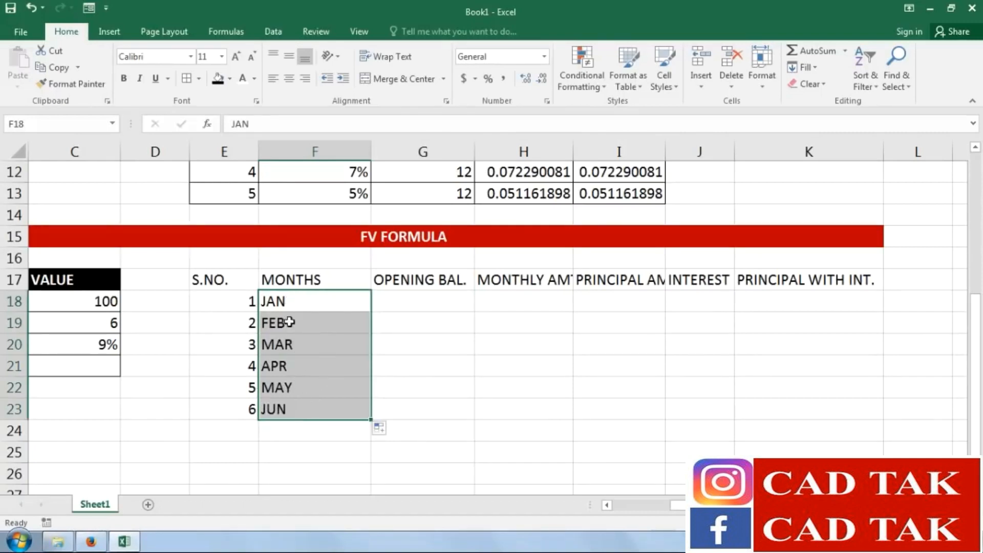
Enter the January opening balance 0 in G18 and monthly amount 100 in H18, widening column H to fit its header
left_click(392, 301)
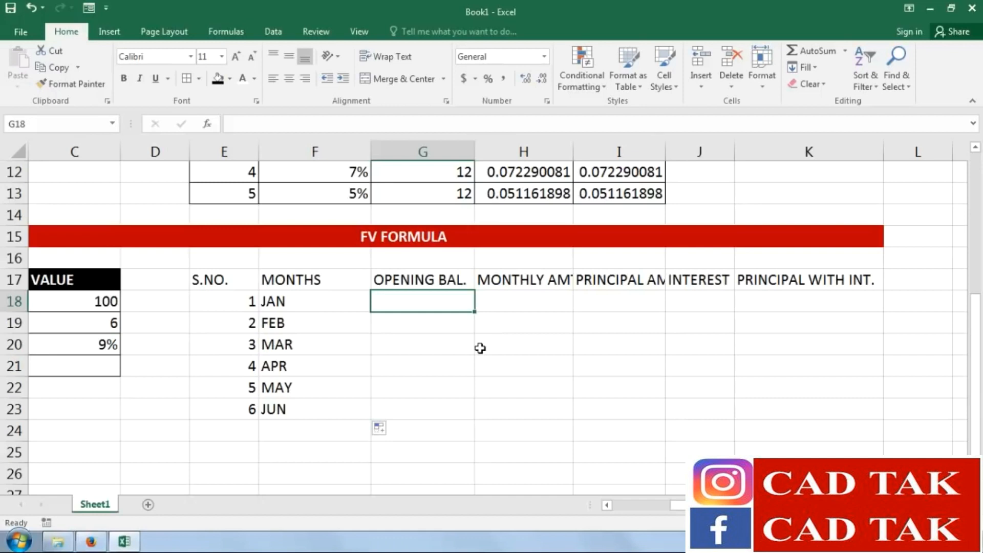
type("0")
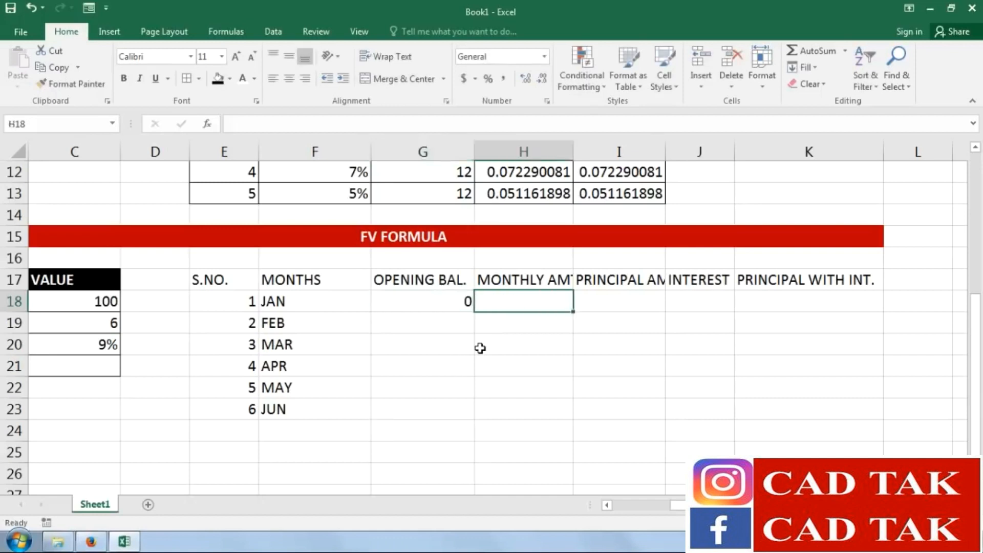
left_click_drag(571, 154, 587, 154)
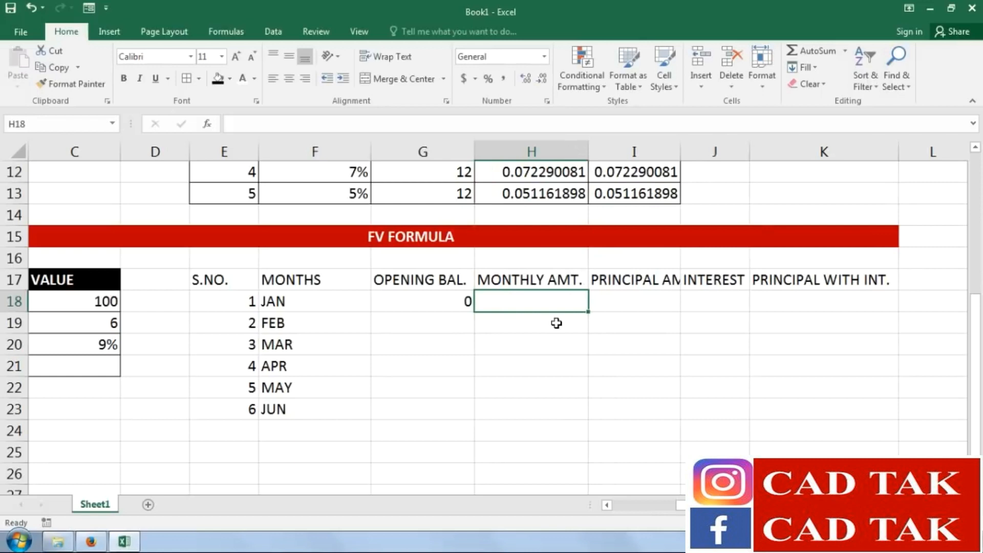
type("100")
key("Tab")
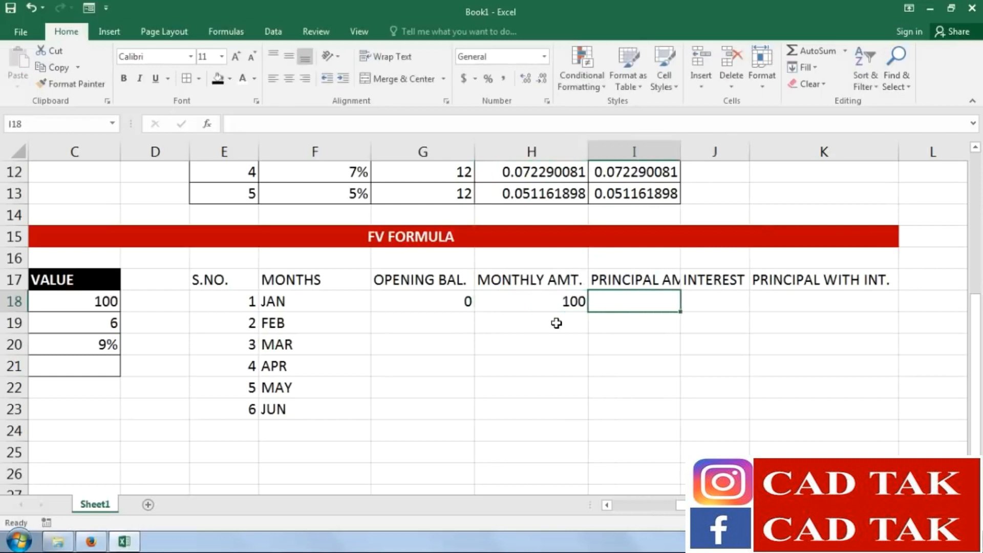
Autofit column I and calculate January's principal amount in I18 with =G18+H18
double_click(678, 152)
type("=")
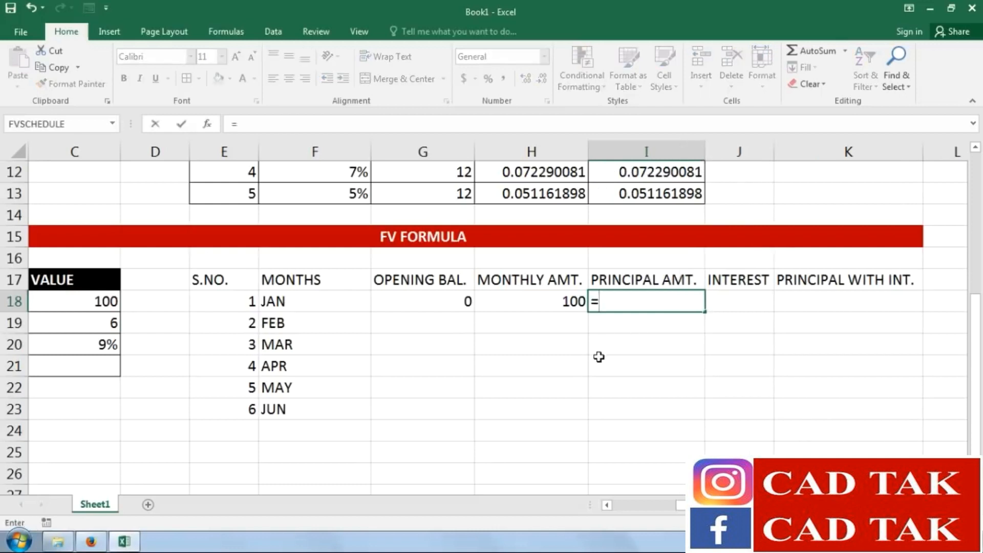
left_click(463, 301)
type("+")
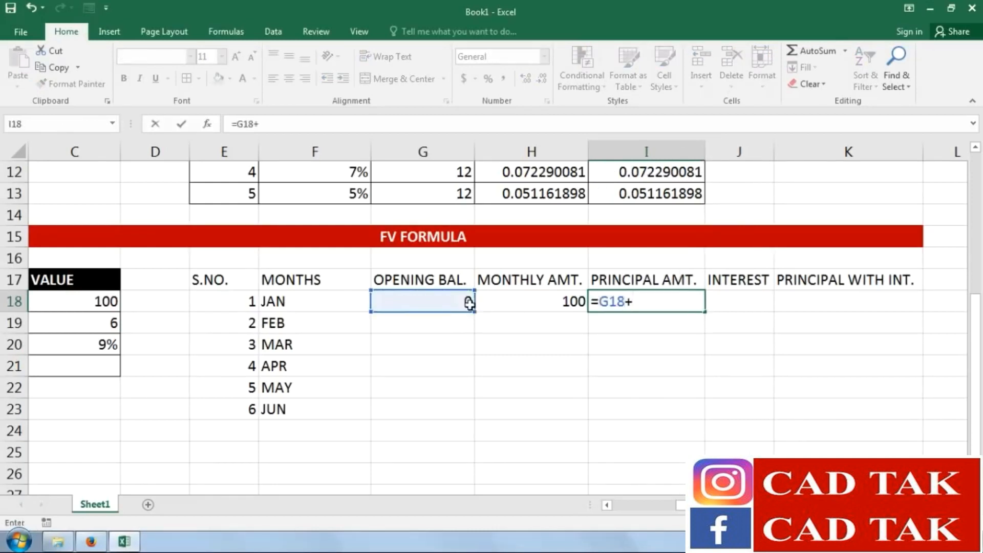
left_click(515, 299)
key("Return")
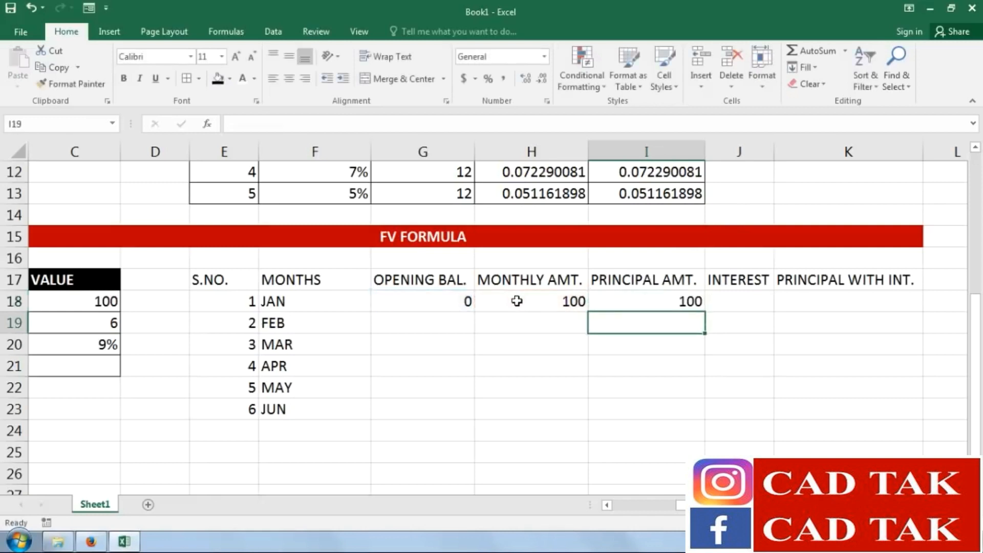
left_click(660, 302)
Try calculating January's interest in J18 with =I18*C20, then clear the cell
left_click(749, 301)
left_click(773, 151)
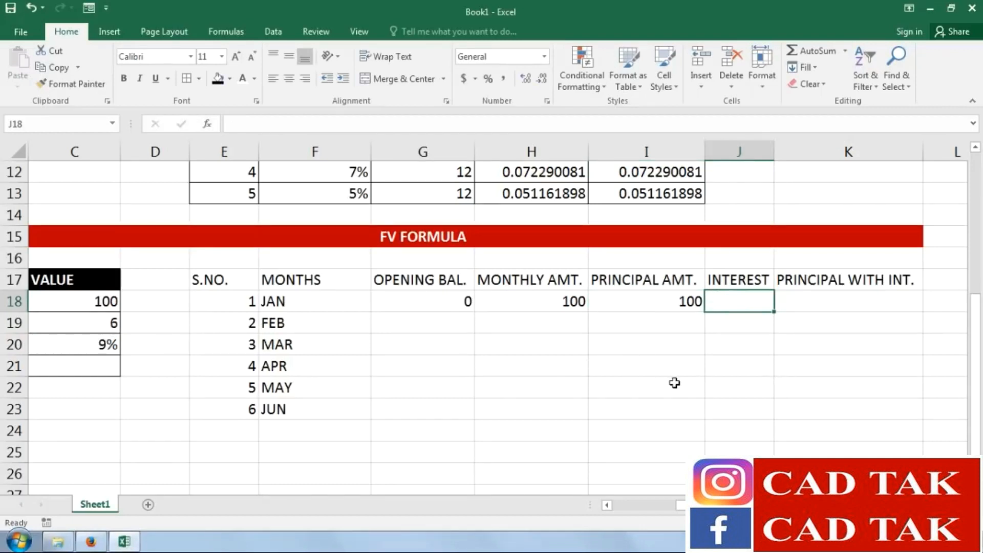
type("=")
left_click(660, 302)
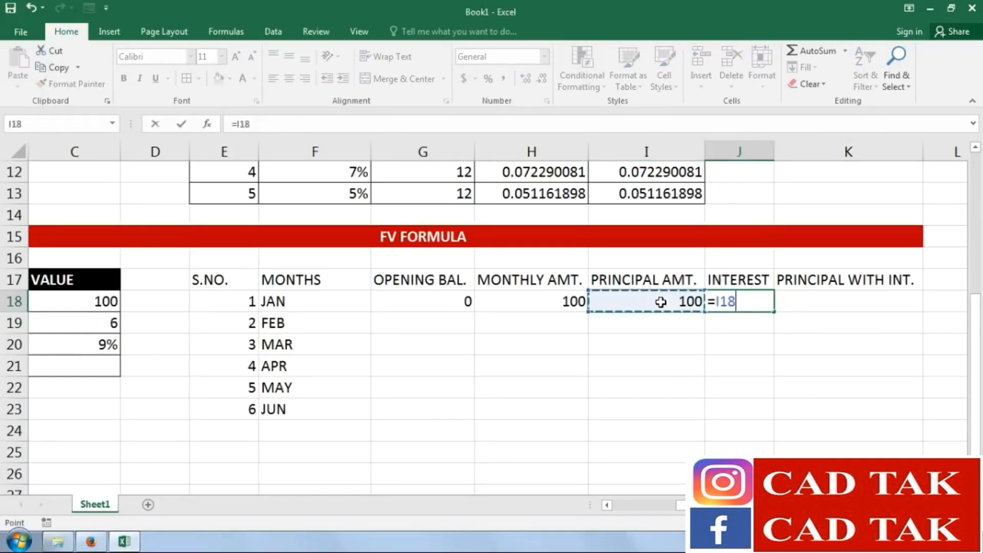
type("*")
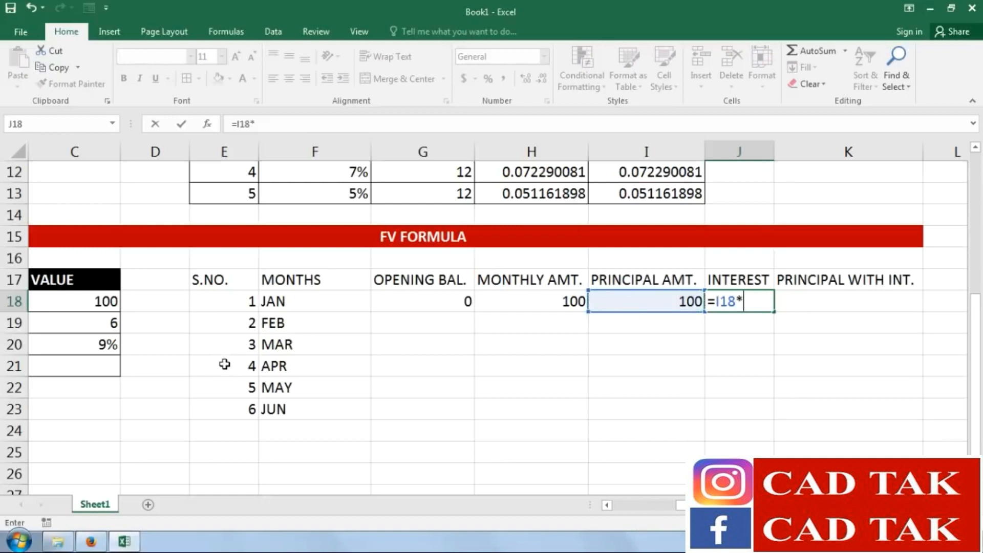
left_click(100, 347)
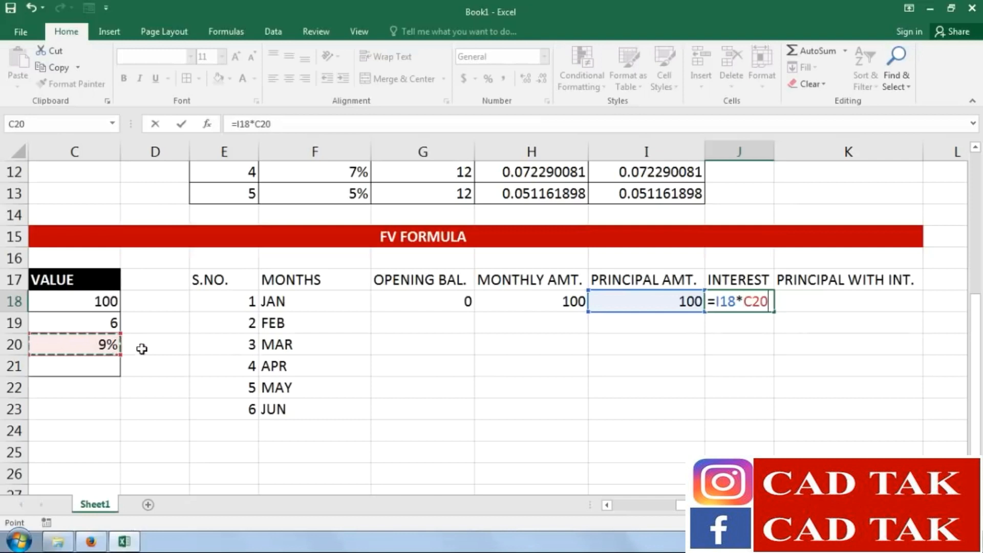
key("Return")
key("Up")
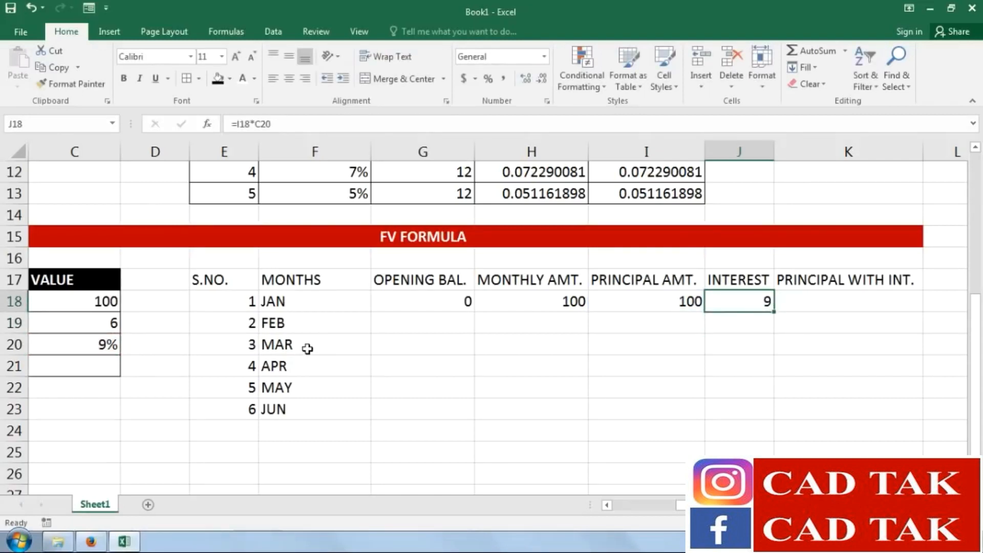
key("Delete")
Calculate January's monthly interest in J18 with the formula =I18*C20/12
type("=")
left_click(675, 302)
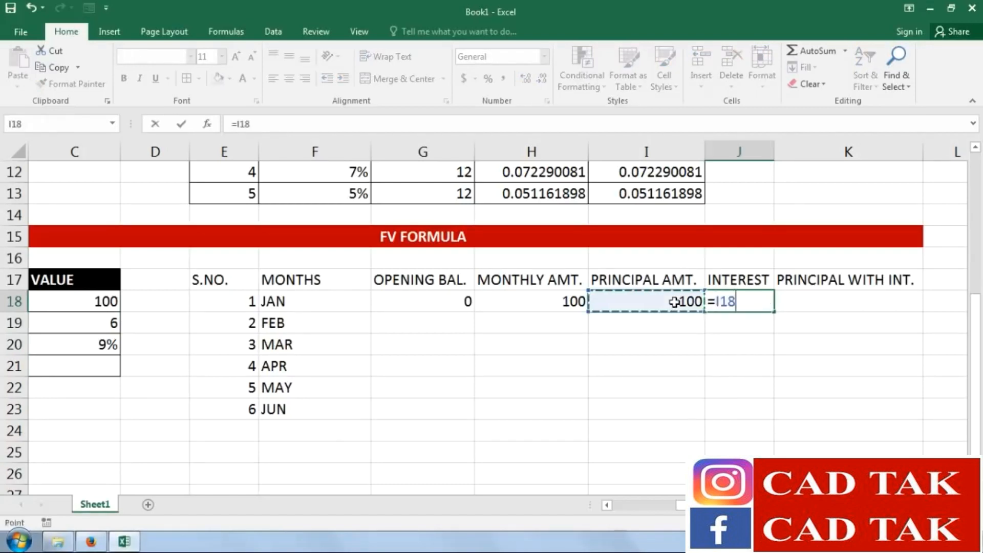
type("*")
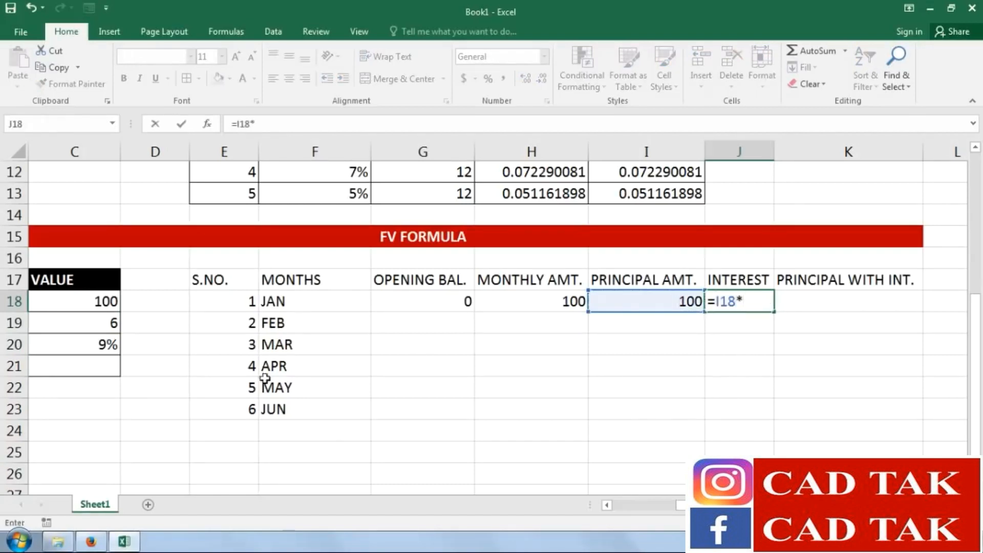
left_click(108, 350)
type("/")
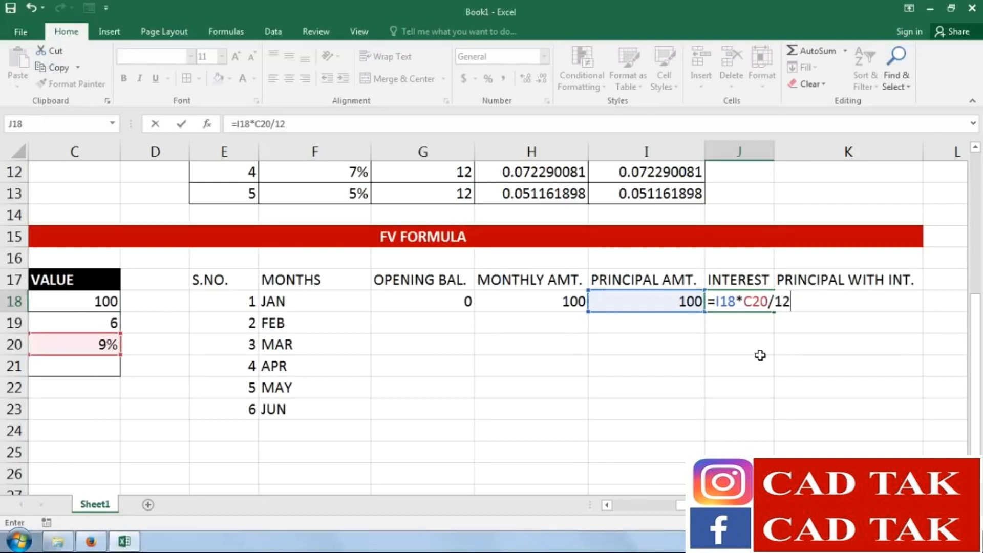
type("12")
key("Return")
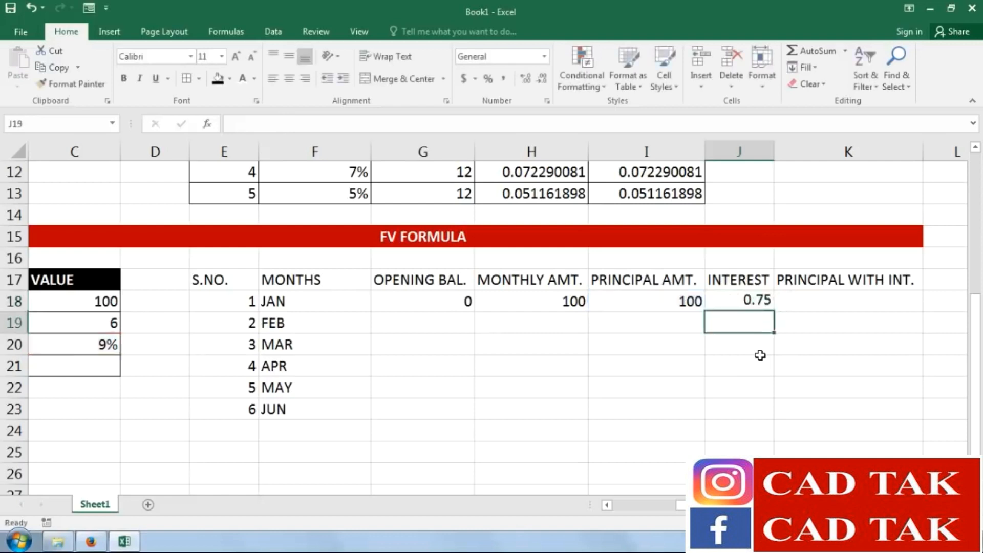
key("Up")
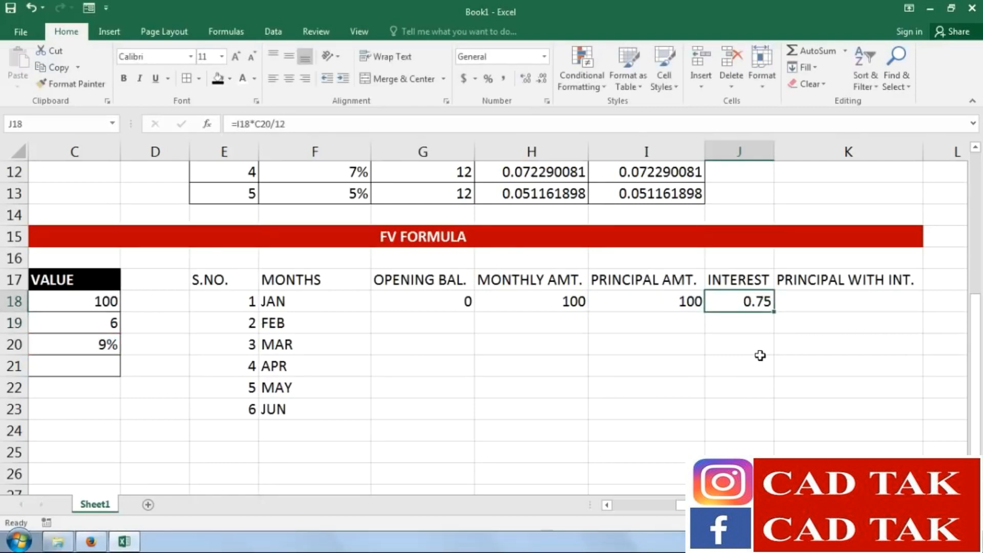
Calculate January's principal with interest in K18 with the formula =I18+J18
left_click(852, 301)
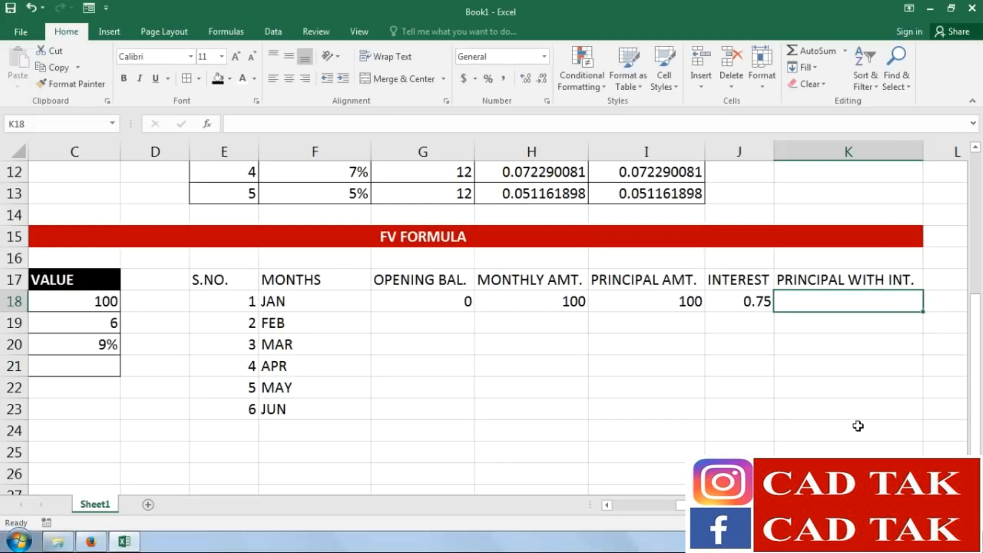
type("=")
left_click(676, 302)
type("+")
left_click(742, 305)
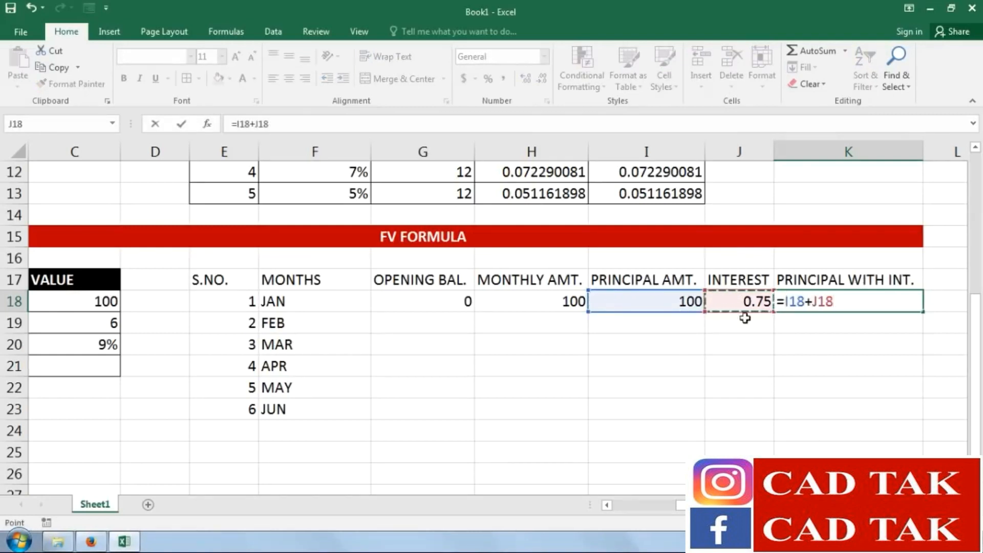
key("Return")
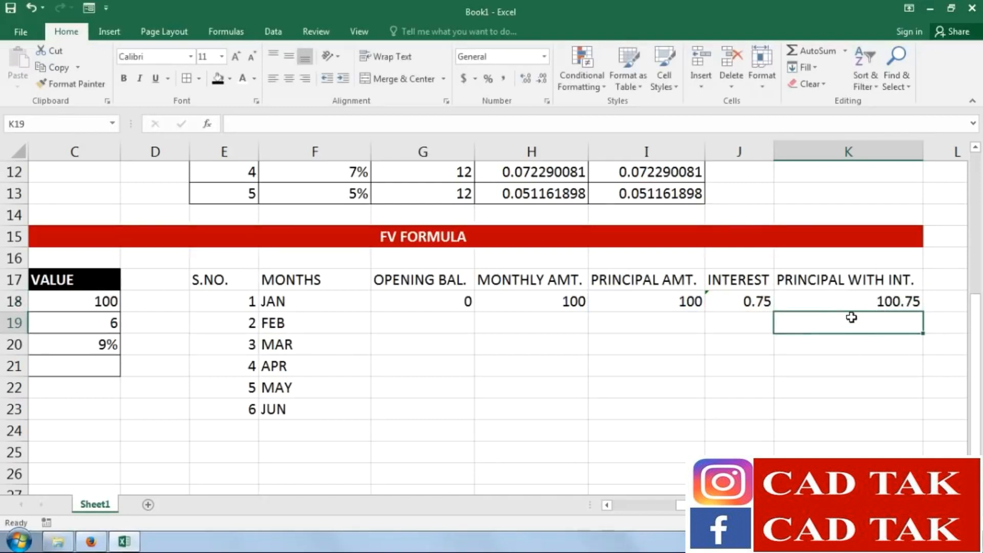
Carry January's principal with interest into February's opening balance by entering =K18 in G19
left_click(409, 316)
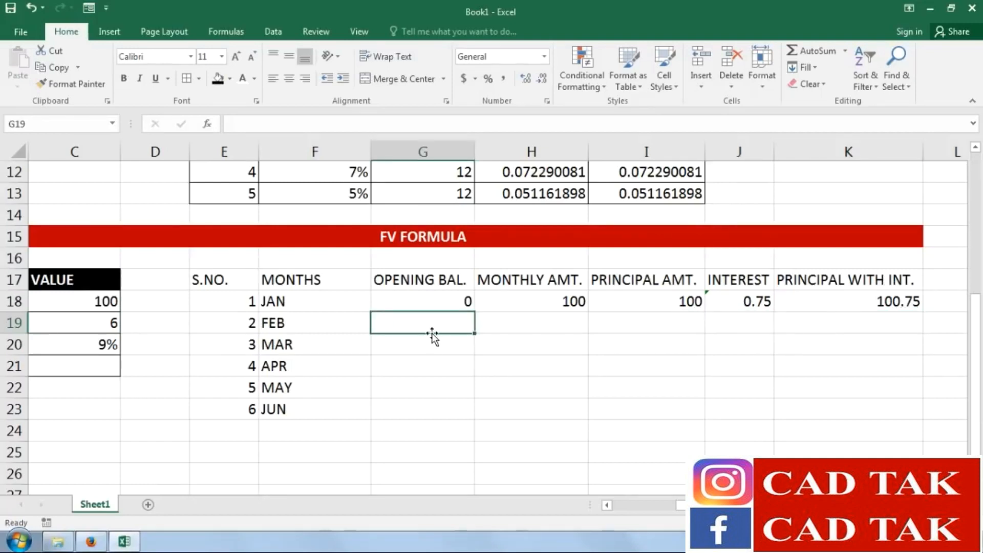
type("=")
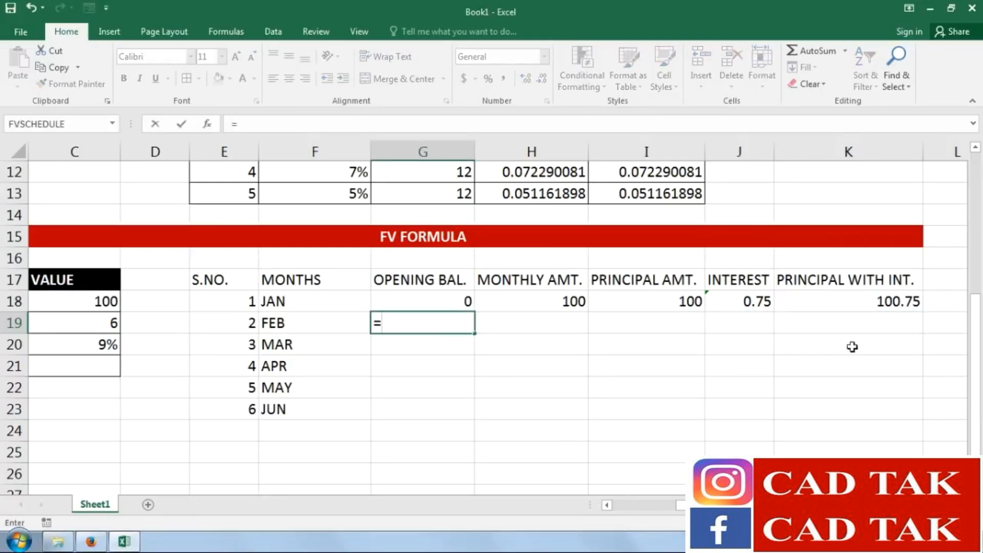
left_click(867, 301)
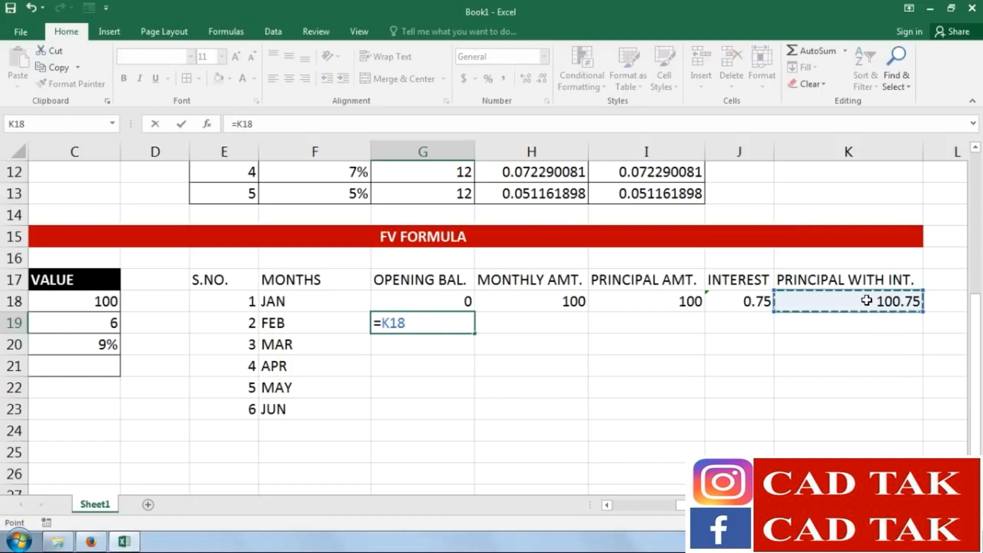
key("Return")
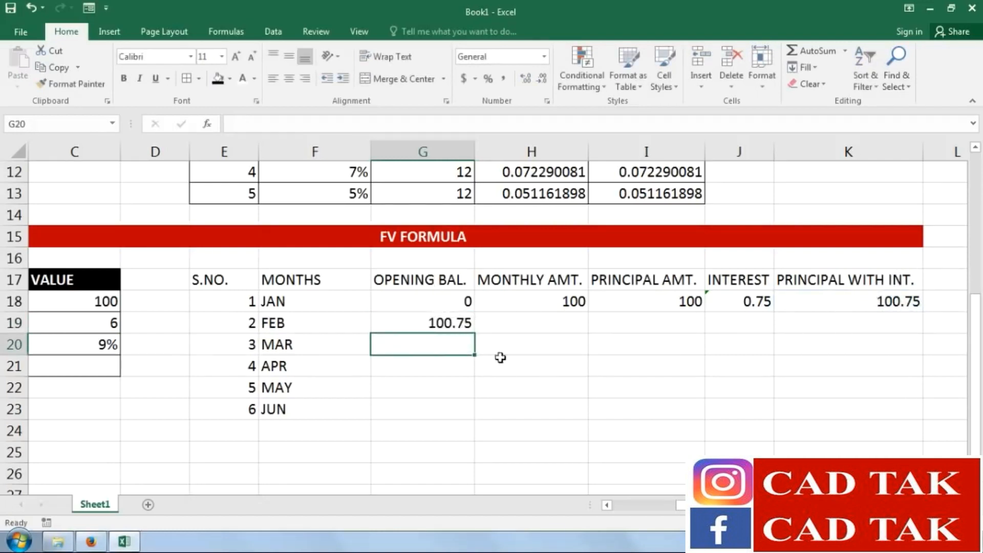
Fill the monthly amount 100 from H18 down through June in H23
left_click(543, 328)
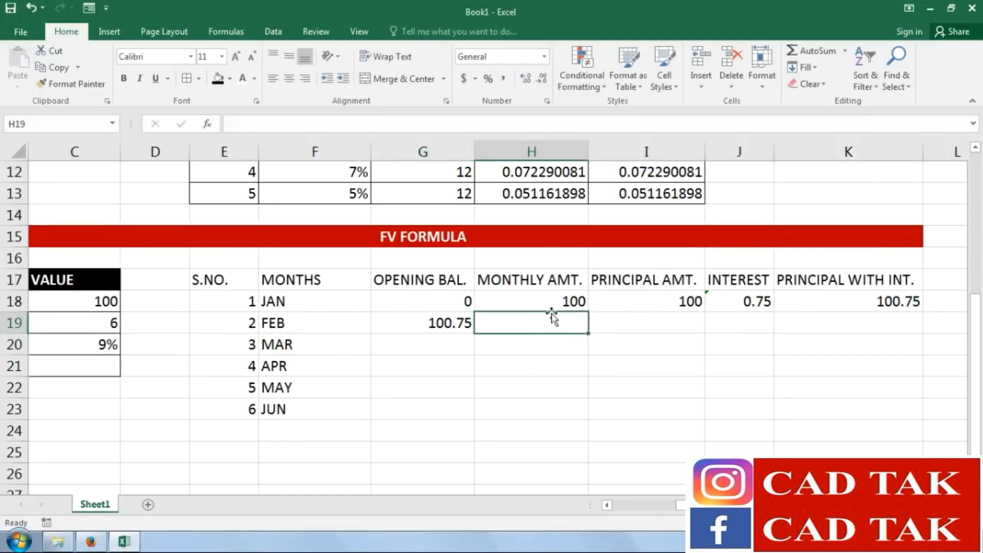
left_click(564, 305)
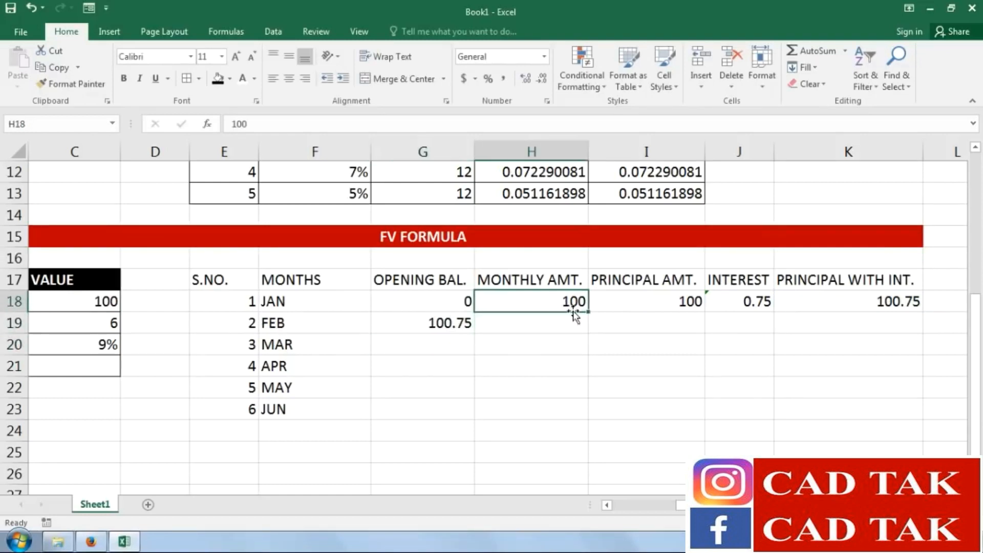
left_click_drag(588, 313, 570, 419)
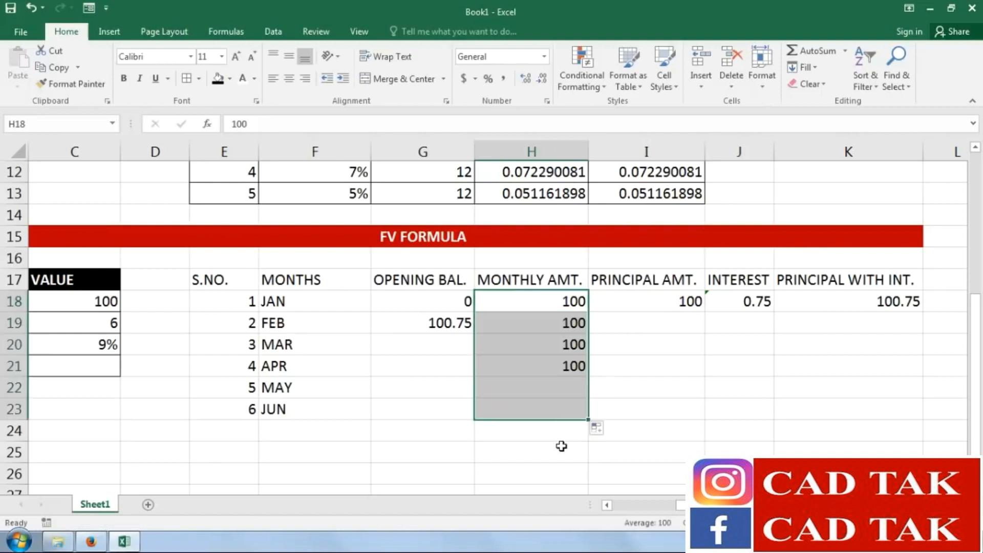
Calculate February's principal amount in I19 with the formula =G19+H19
left_click(650, 320)
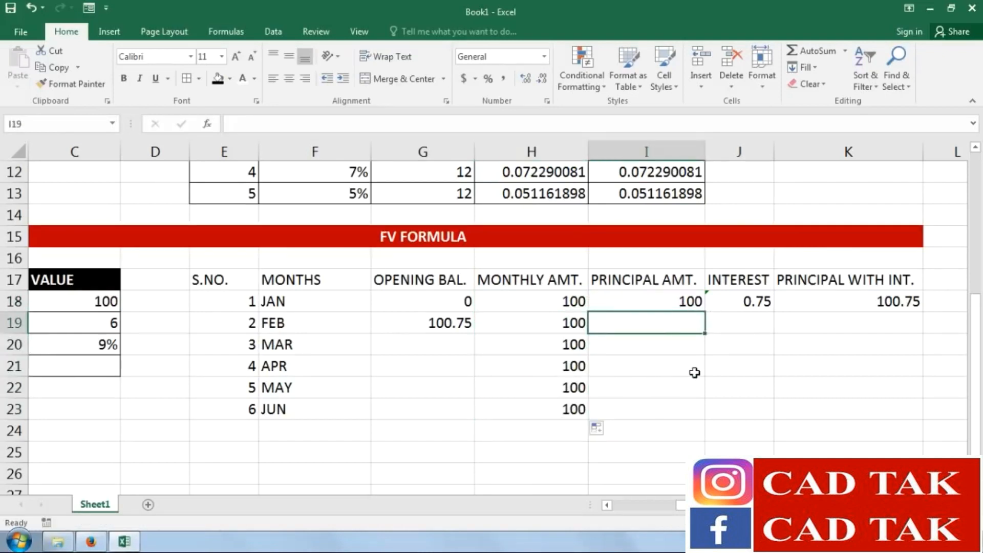
type("=")
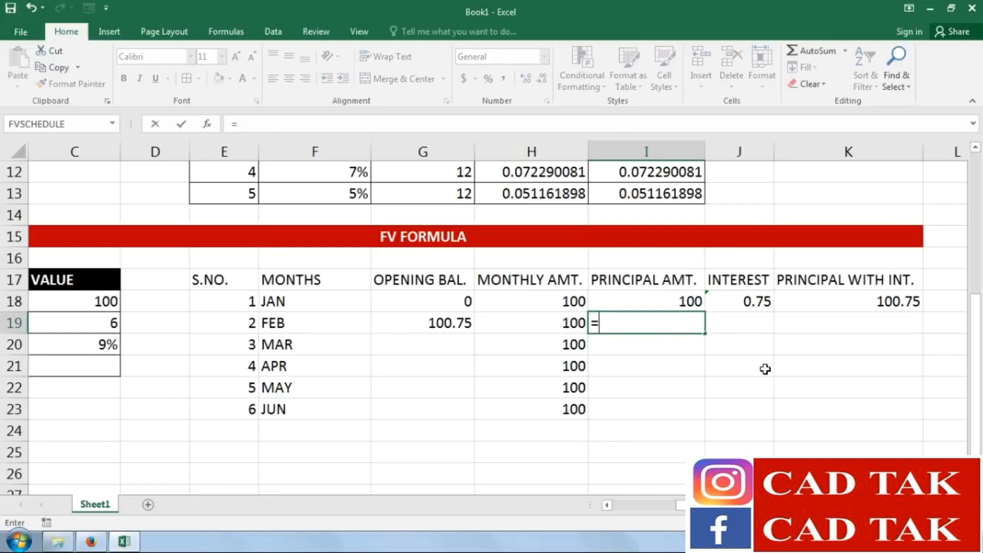
left_click(451, 332)
type("+")
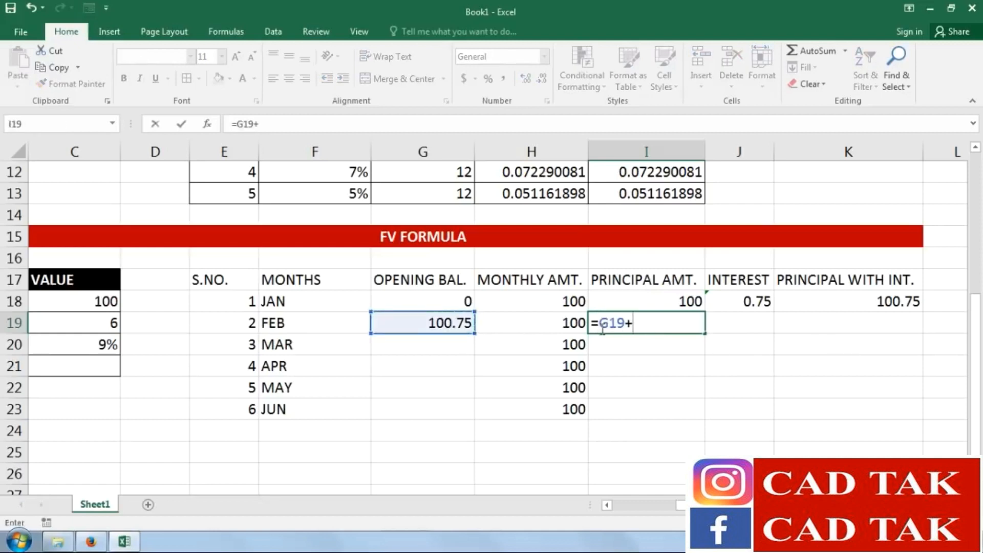
left_click(564, 323)
key("Return")
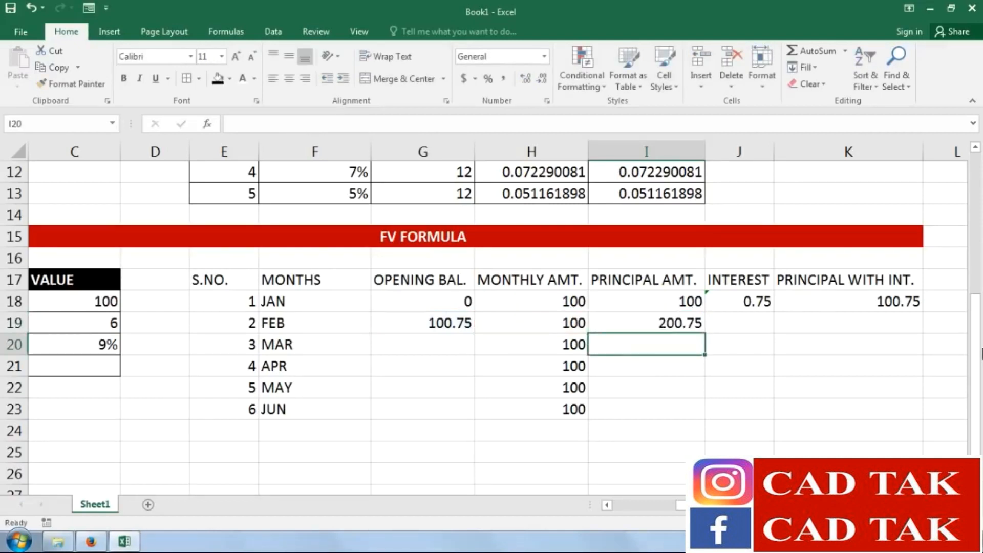
Calculate February's monthly interest in J19 with the formula =I19*C20/12
left_click(680, 326)
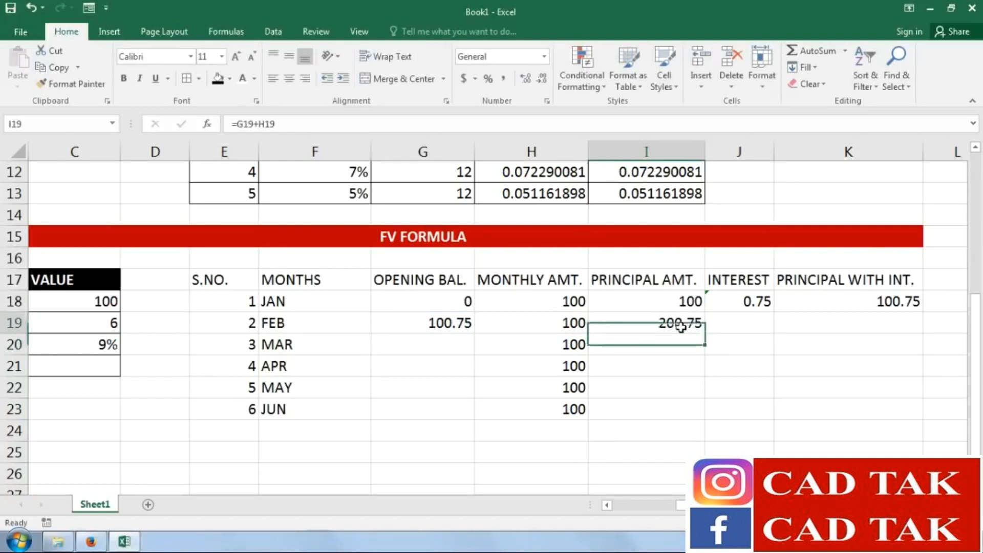
left_click(741, 324)
type("=")
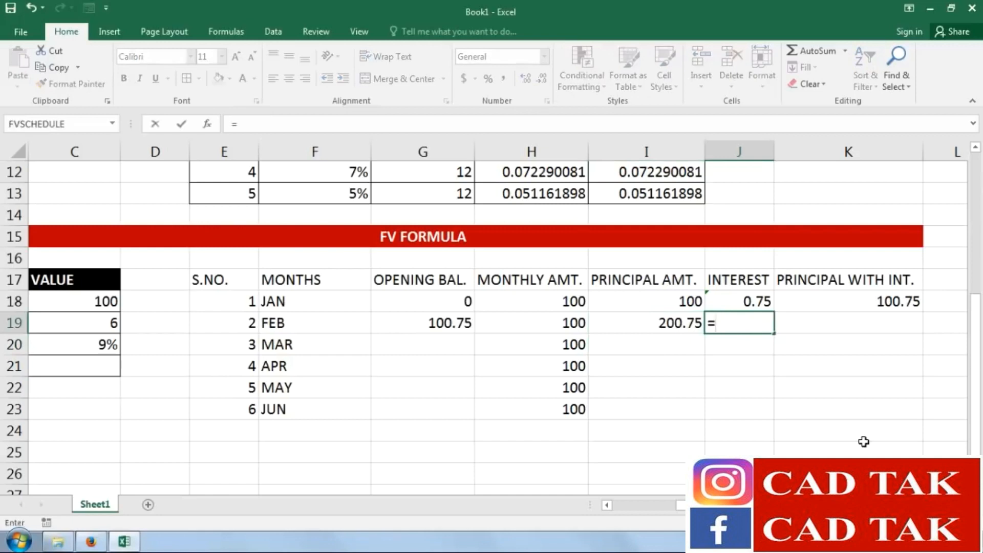
left_click(661, 324)
type("*")
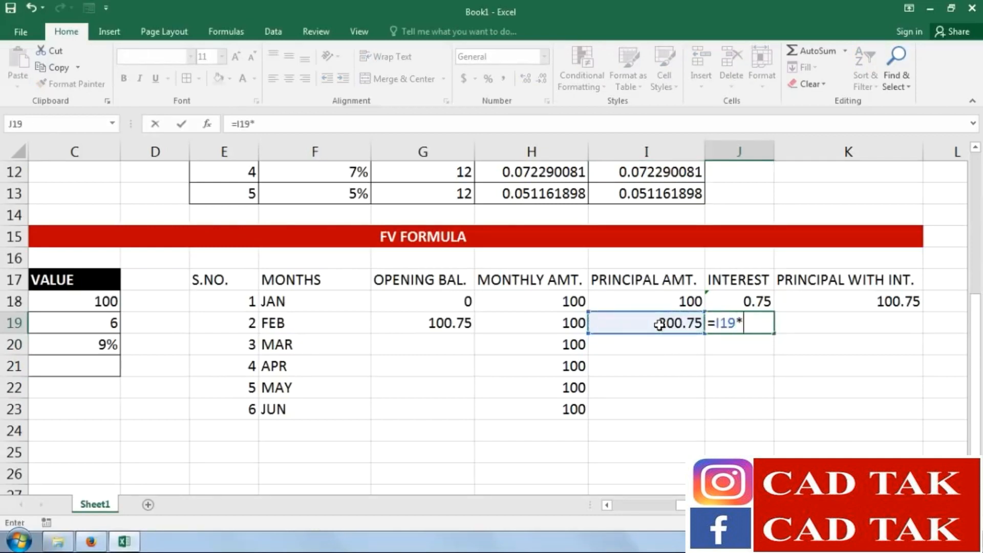
left_click(104, 348)
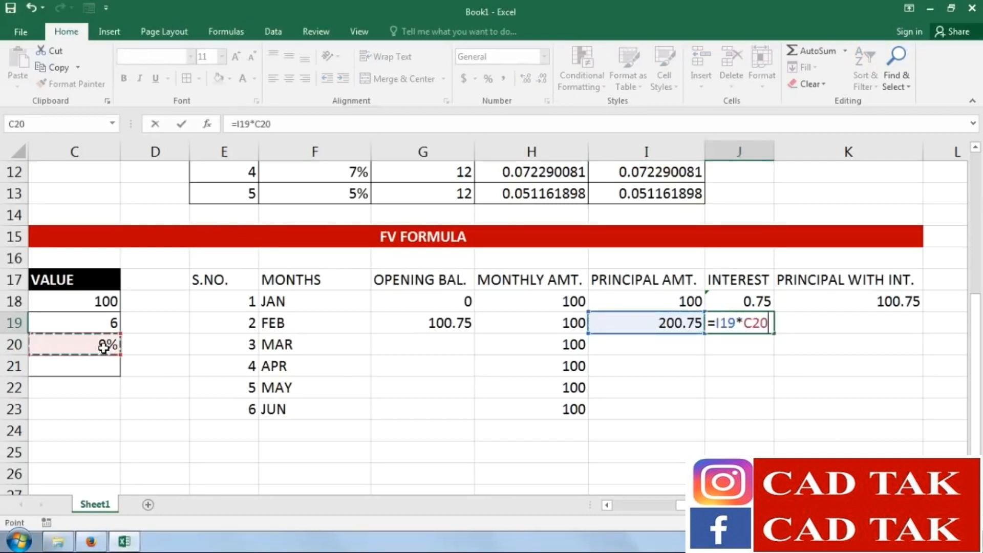
type("/12")
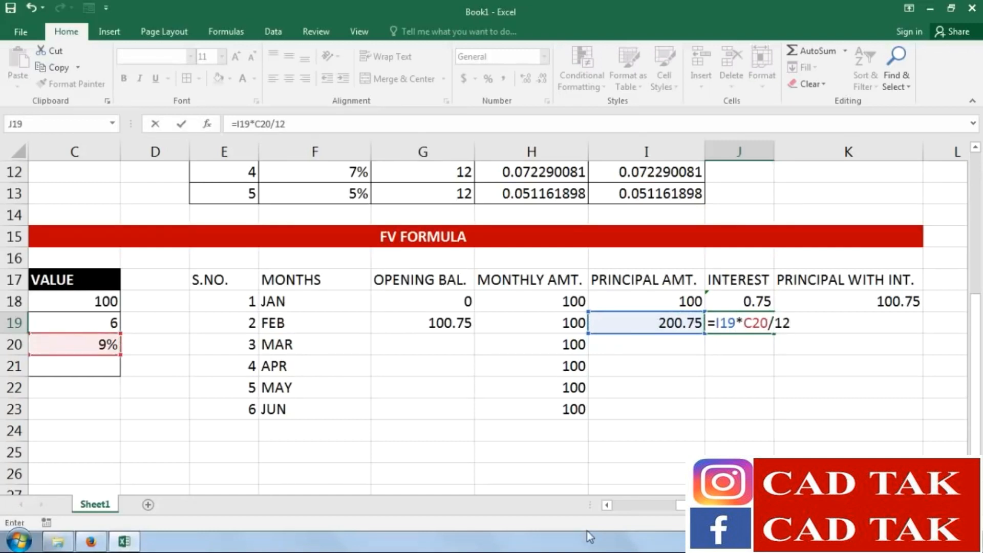
key("Return")
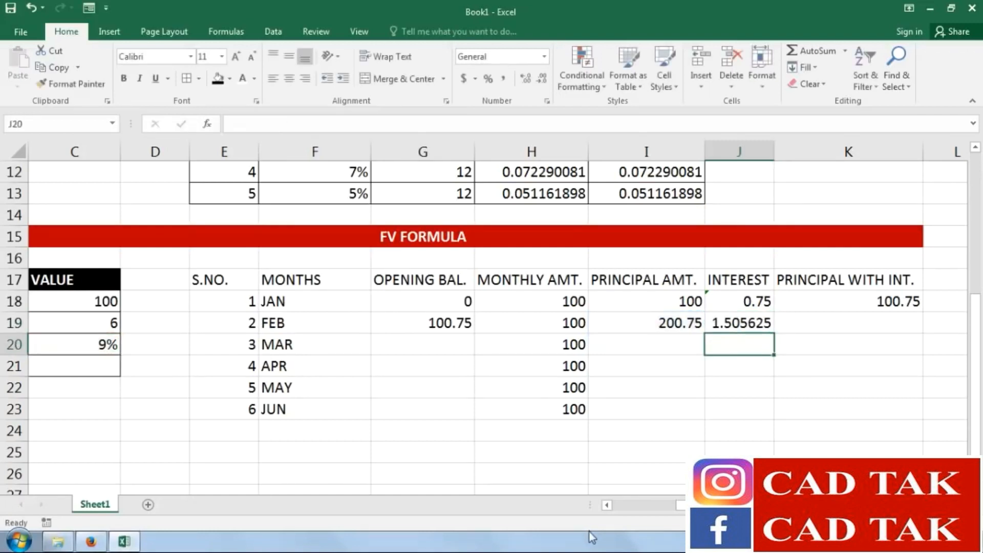
left_click(742, 328)
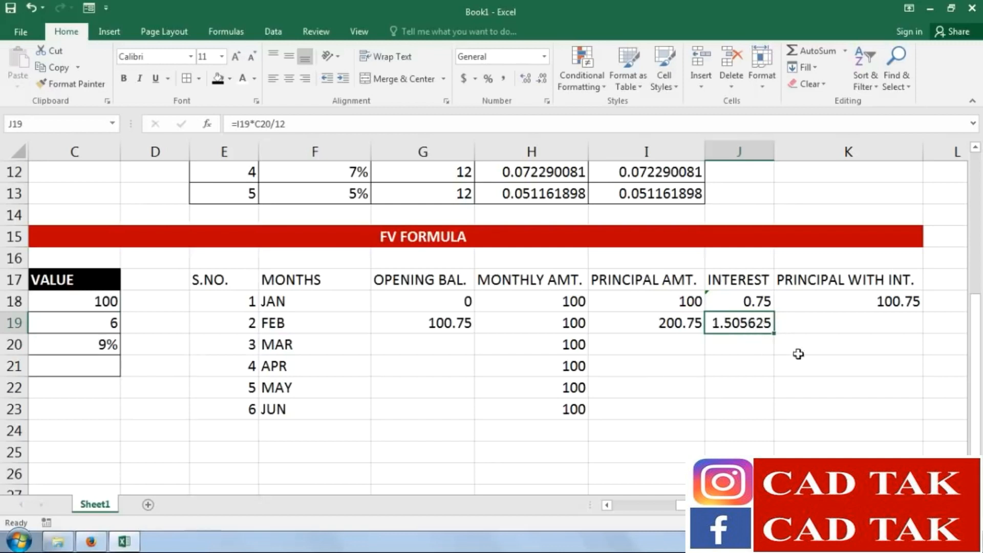
Calculate February's principal with interest in K19 with the formula =I19+J19
left_click(855, 323)
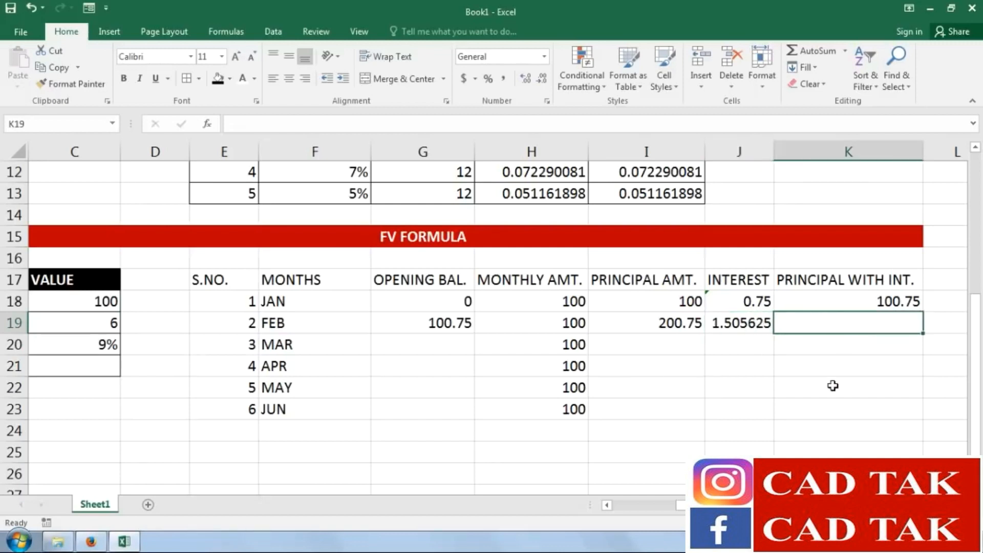
type("=")
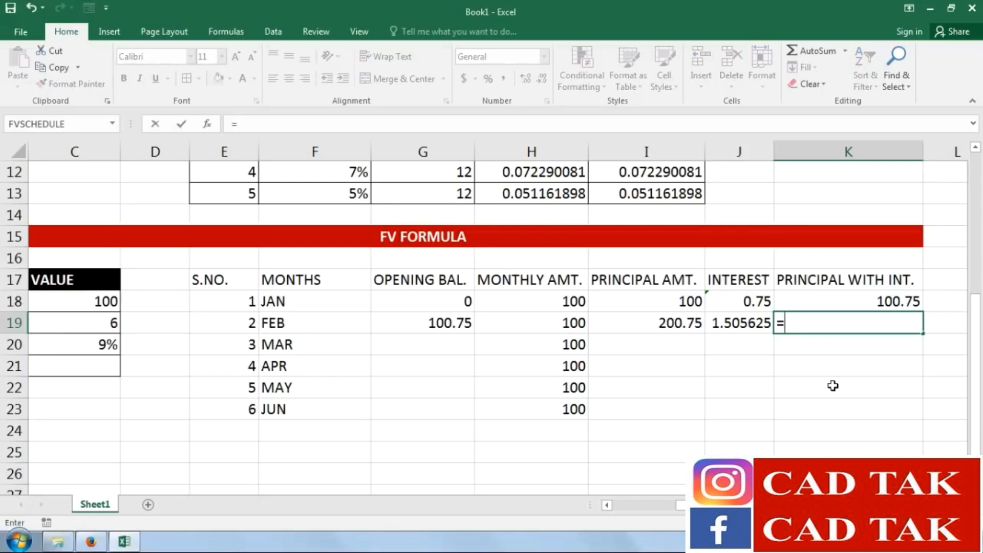
left_click(655, 326)
type("+")
left_click(723, 322)
key("Return")
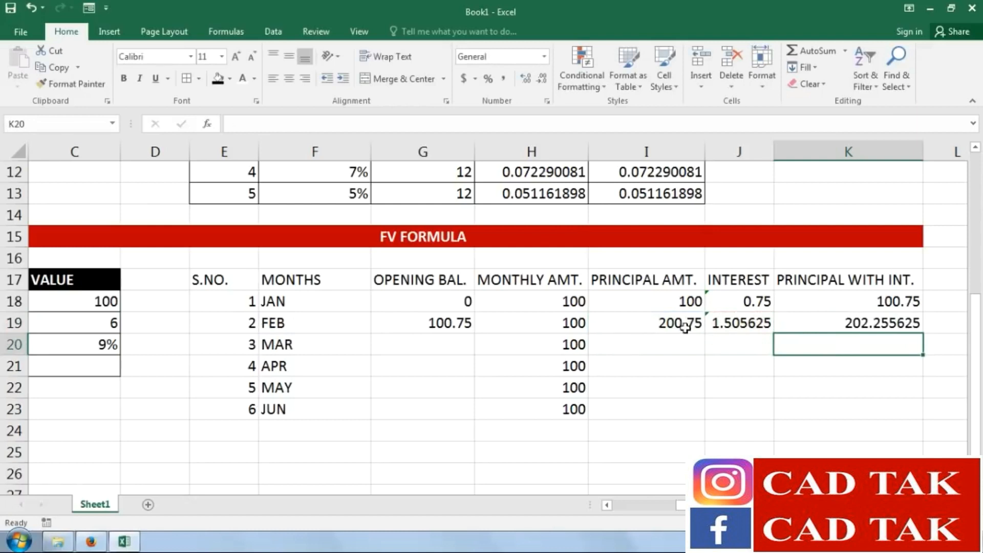
Fill the February formulas in G19 and I19:K19 down through the June row 23
left_click(432, 324)
left_click_drag(475, 336, 472, 423)
left_click_drag(688, 313, 816, 322)
left_click_drag(924, 335, 922, 424)
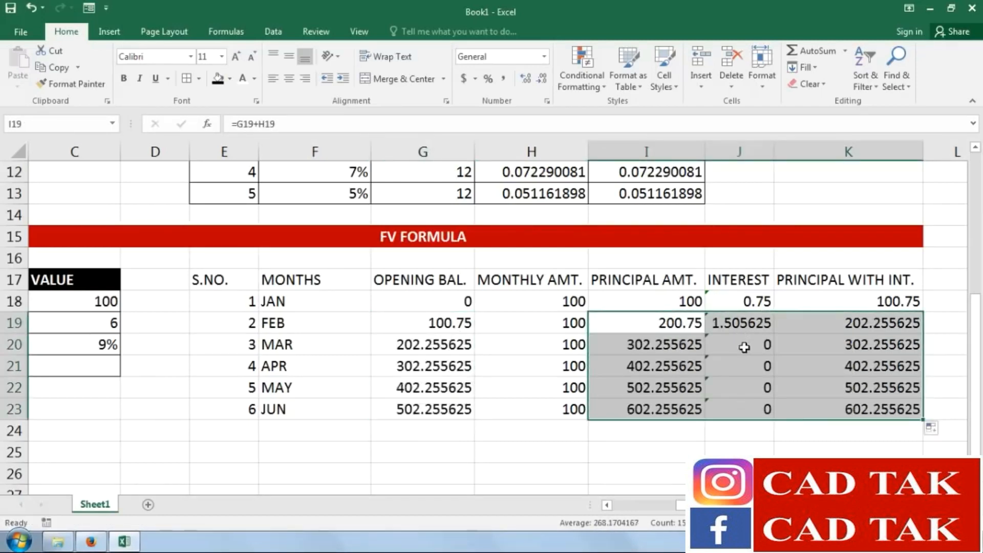
Make the rate reference in J19 absolute as =I19*$C$20/12 and fill the interest formula down to J23
left_click(694, 326)
left_click(741, 322)
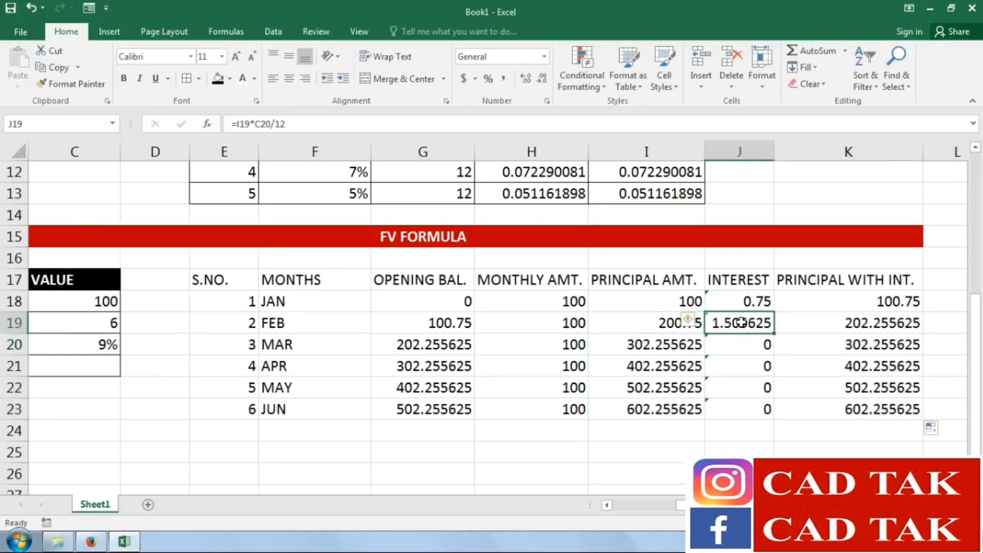
double_click(741, 322)
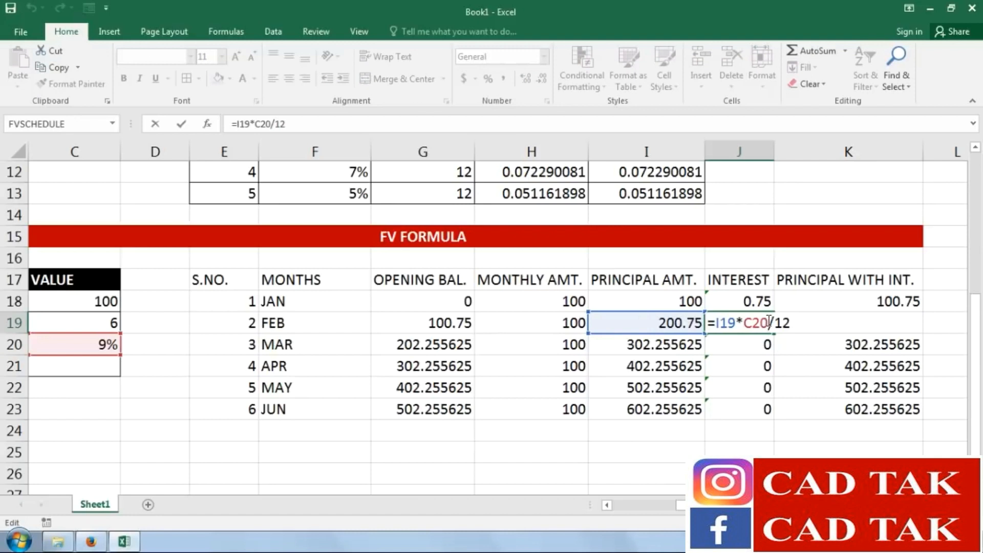
left_click_drag(768, 322, 749, 323)
left_click(765, 323)
double_click(757, 323)
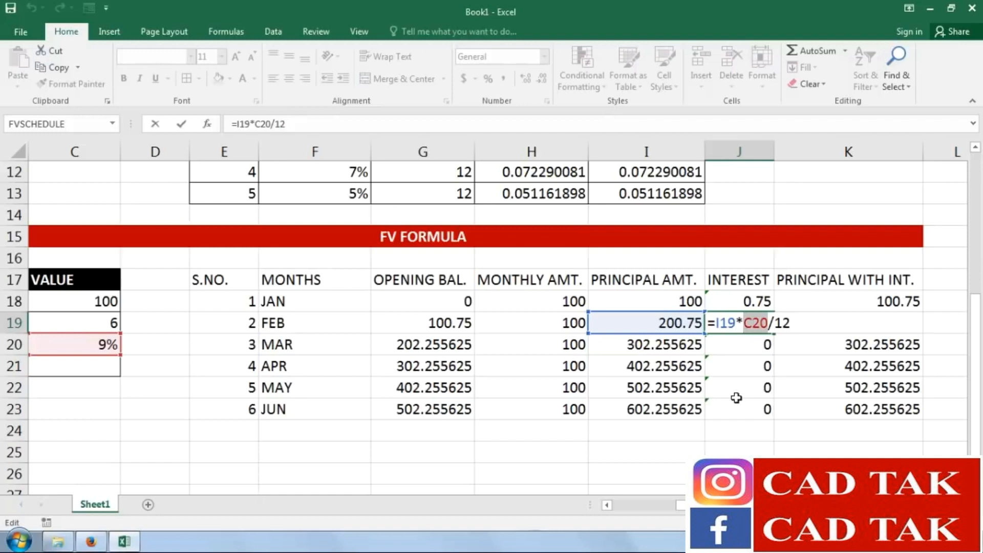
key("F4")
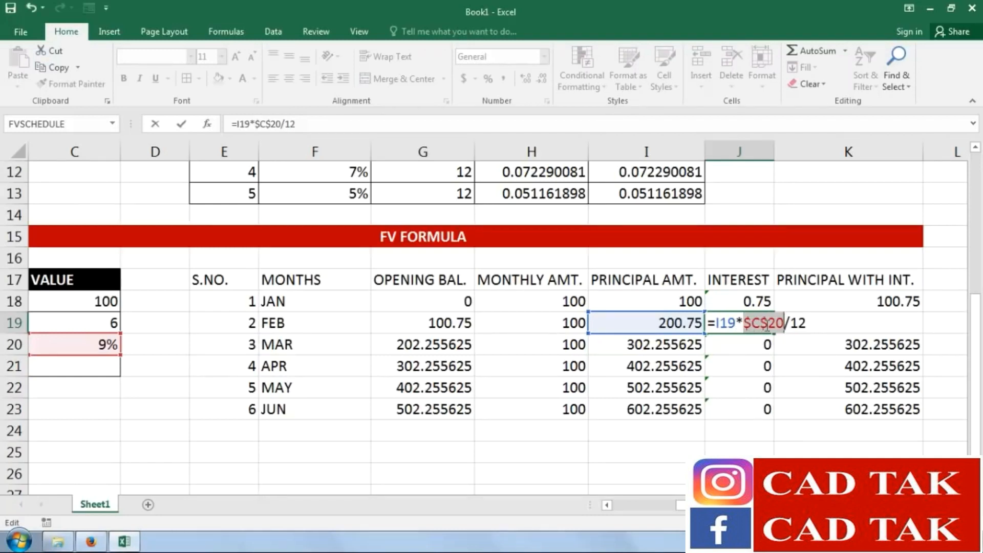
key("Return")
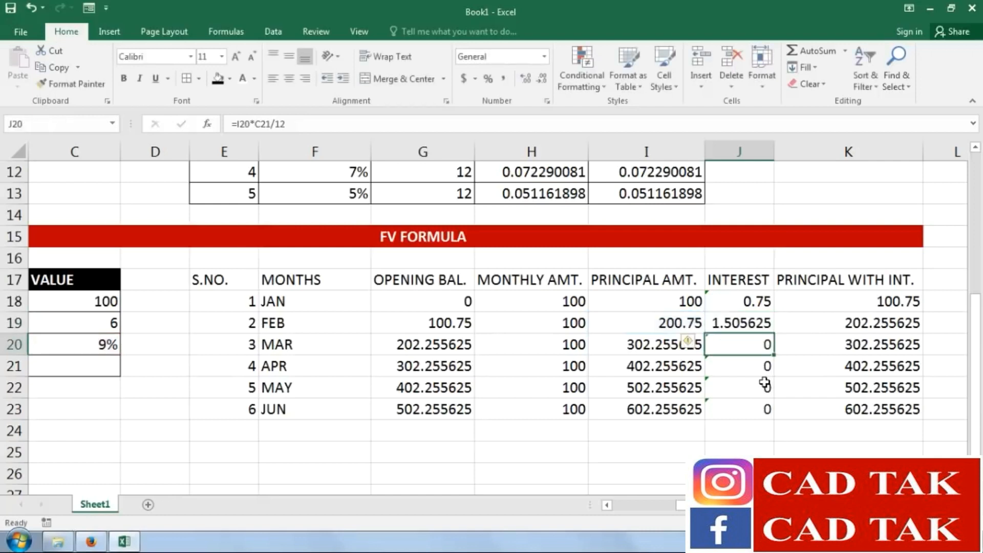
left_click(761, 316)
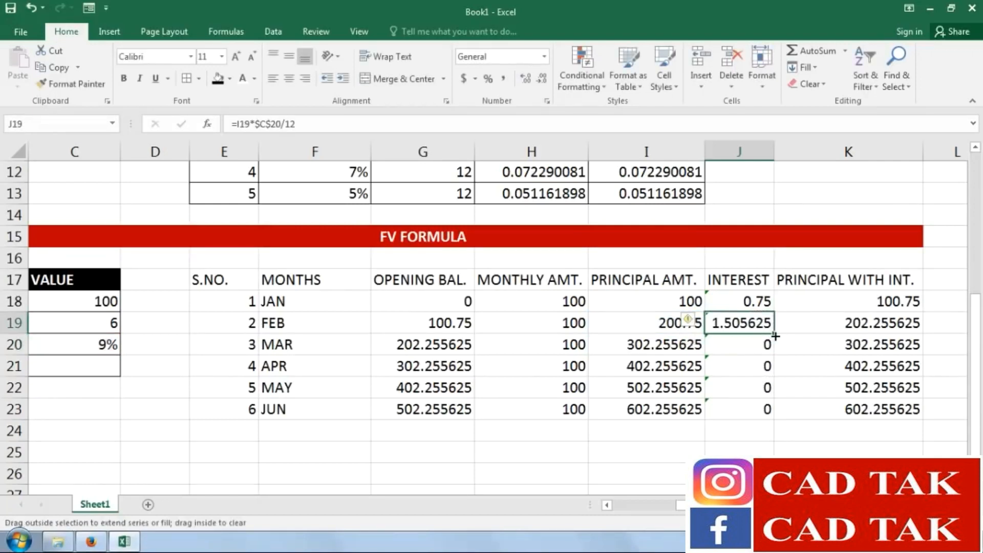
left_click_drag(775, 334, 775, 420)
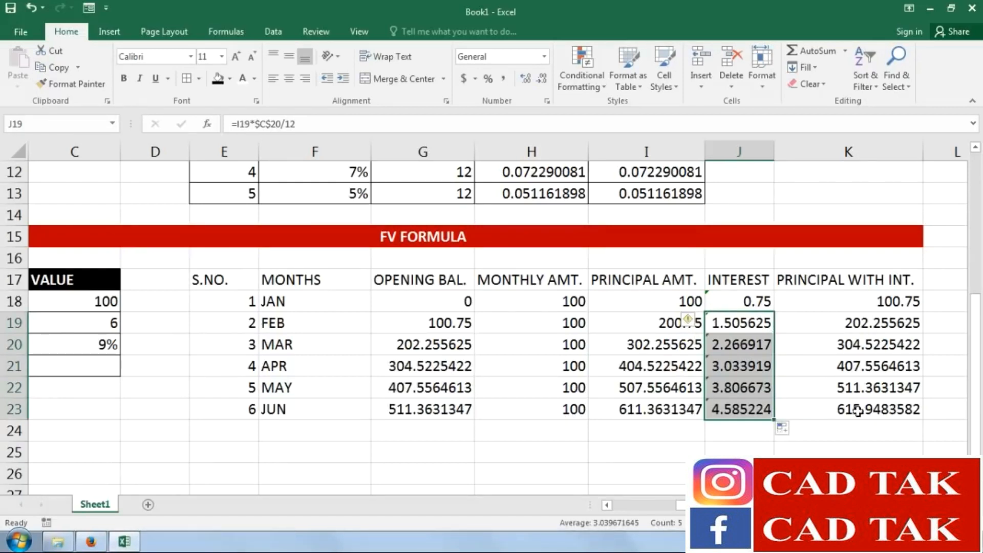
Reduce the figures in G19:K23 to two decimal places and apply all borders to the monthly table E17:K23
left_click_drag(881, 413, 443, 328)
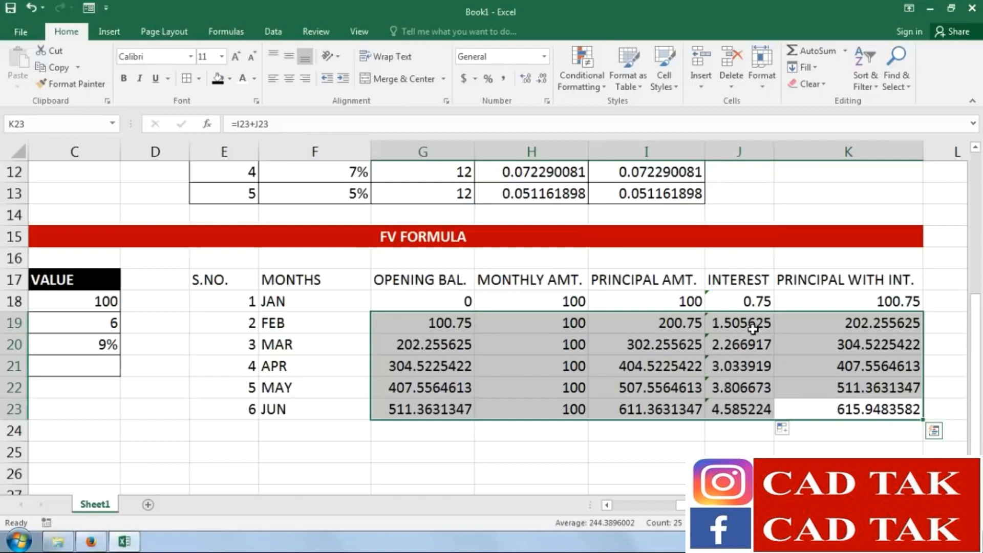
left_click(543, 81)
left_click(544, 80)
left_click(544, 80)
left_click(543, 81)
left_click(543, 81)
left_click_drag(896, 412, 231, 279)
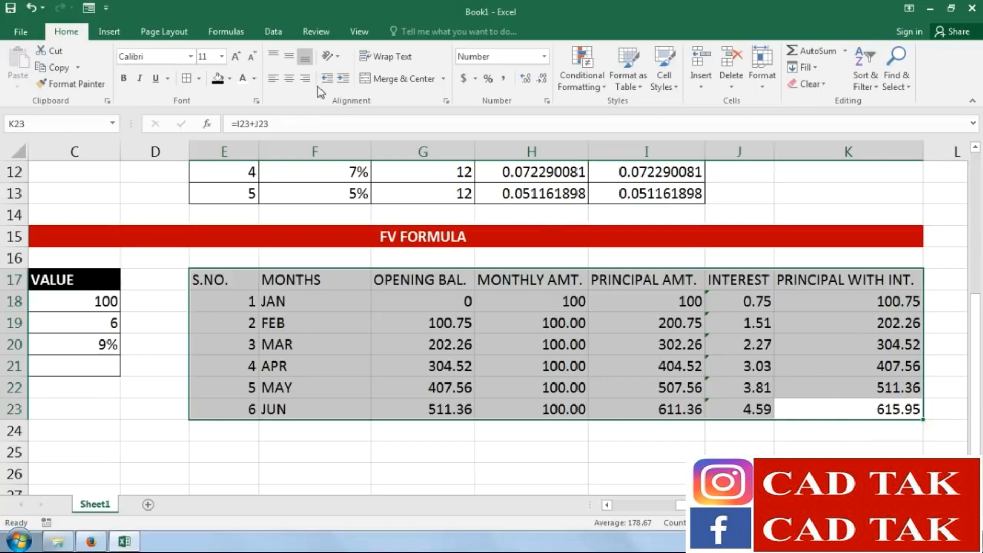
left_click(510, 388)
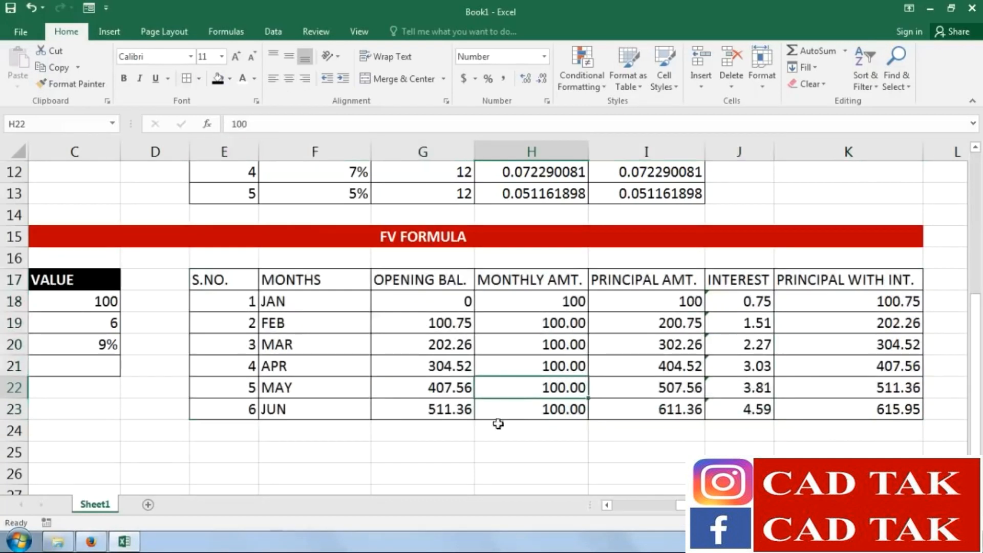
Look over the monthly balance table, the future value cell and the EFFECT formula section
left_click(98, 366)
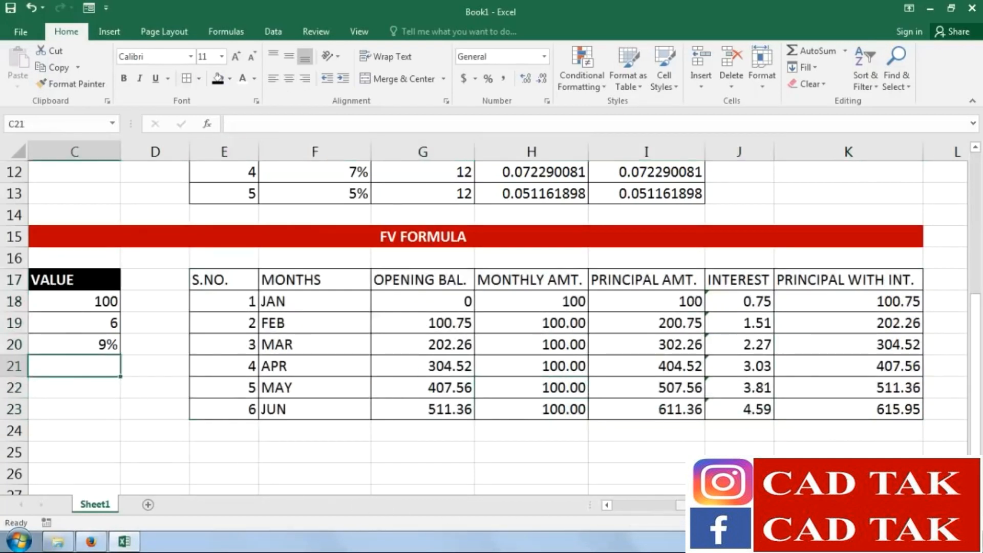
left_click(825, 417)
scroll(812, 437, "left", 2)
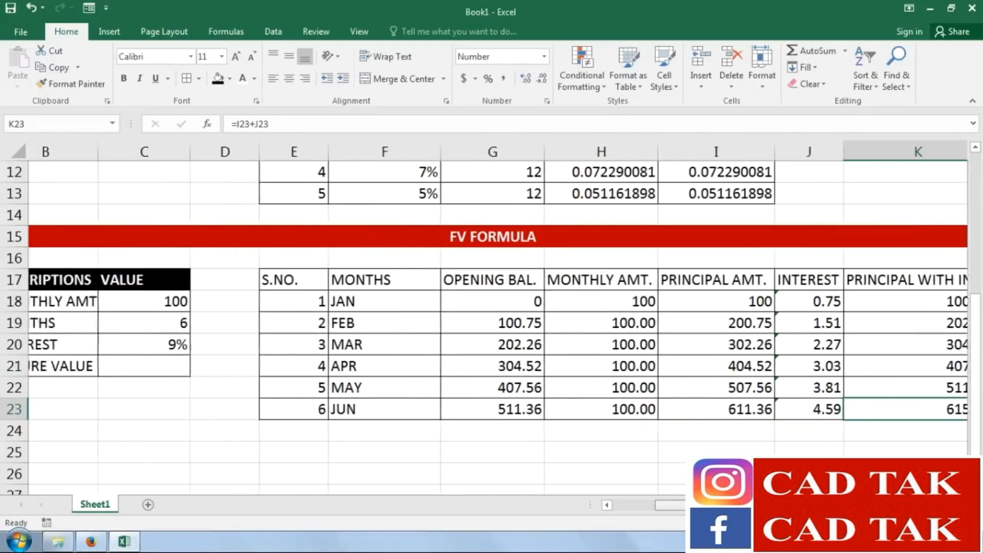
scroll(290, 464, "left", 1)
left_click(193, 370)
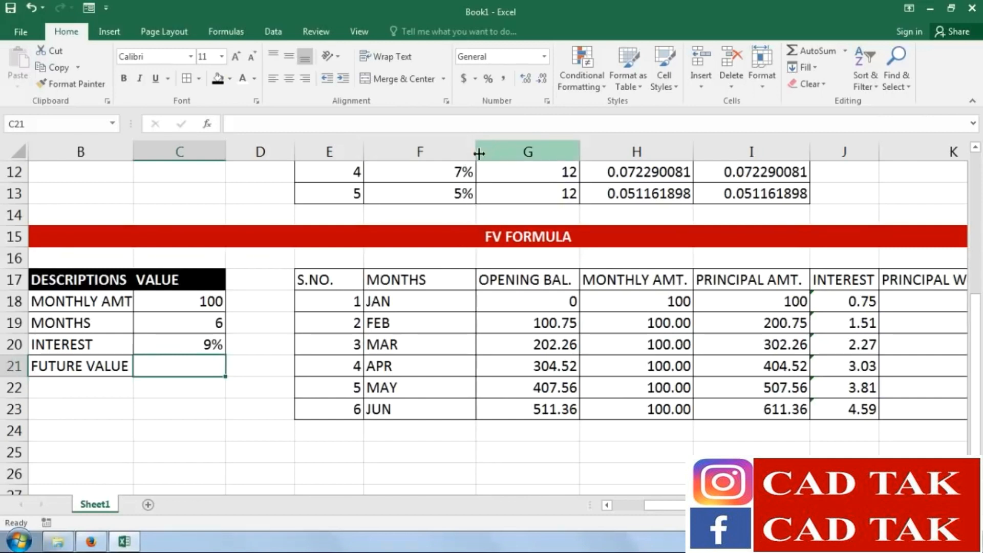
scroll(474, 150, "up", 4)
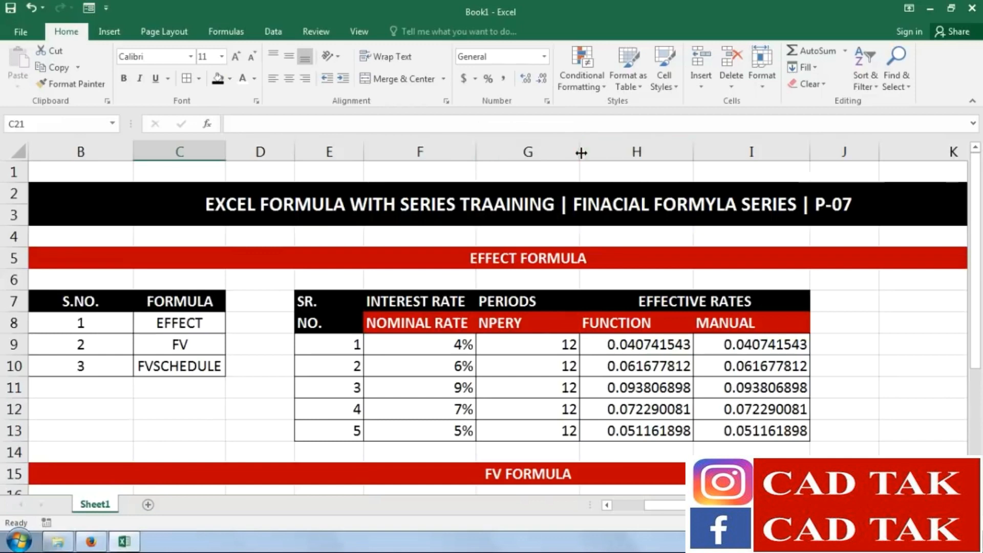
left_click(692, 146)
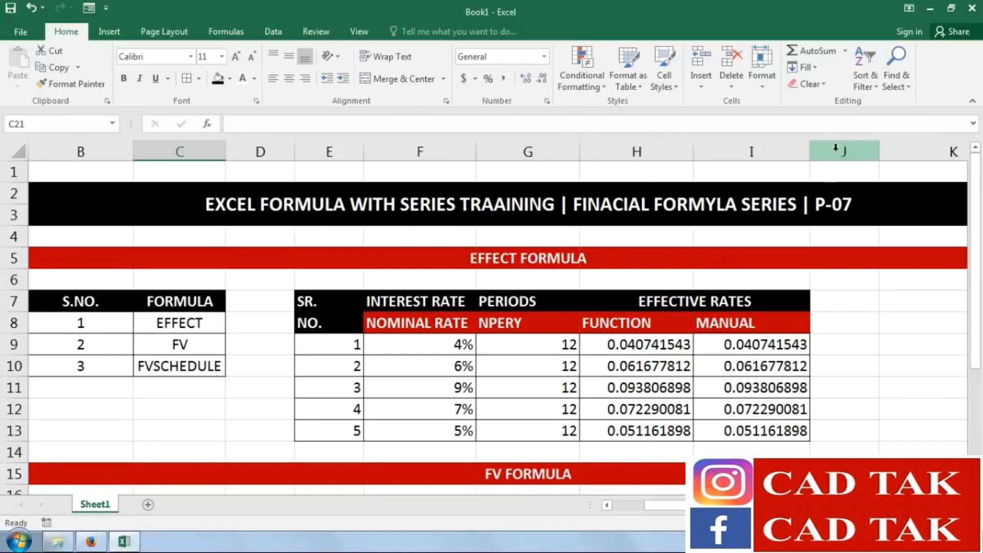
scroll(686, 328, "down", 6)
scroll(589, 315, "up", 2)
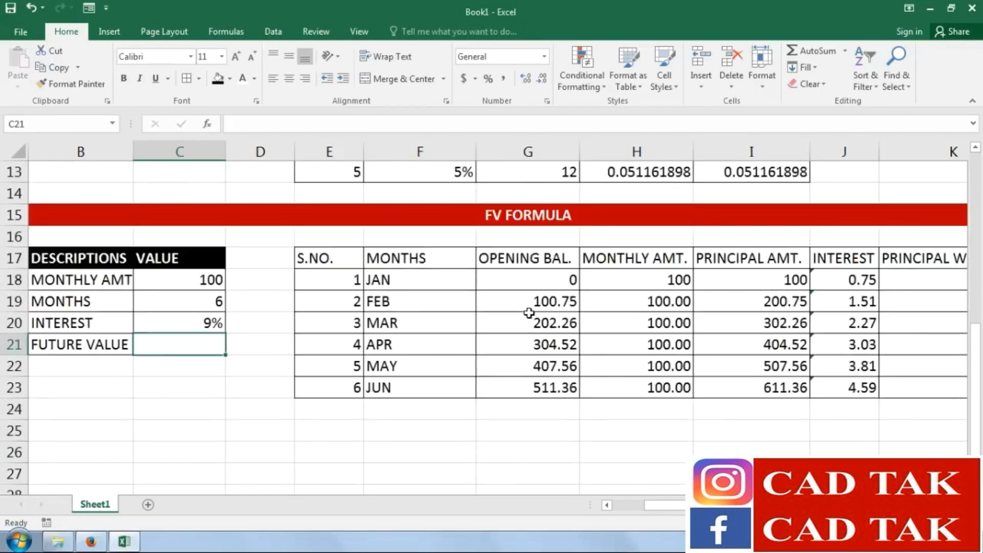
left_click(438, 387)
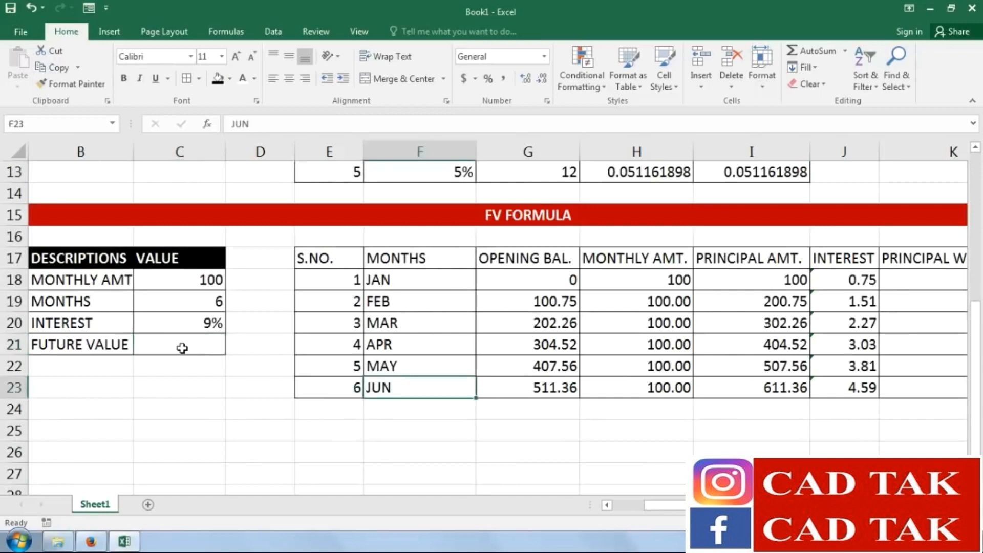
Calculate the future value in C21 with the formula =FV(C20/12,C19,C18,,1)
left_click(182, 344)
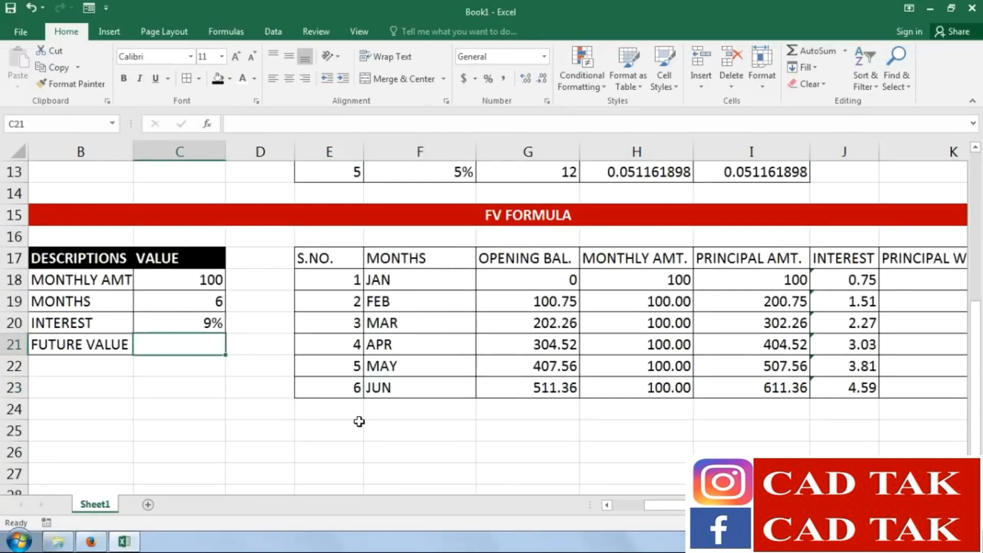
type("=FV")
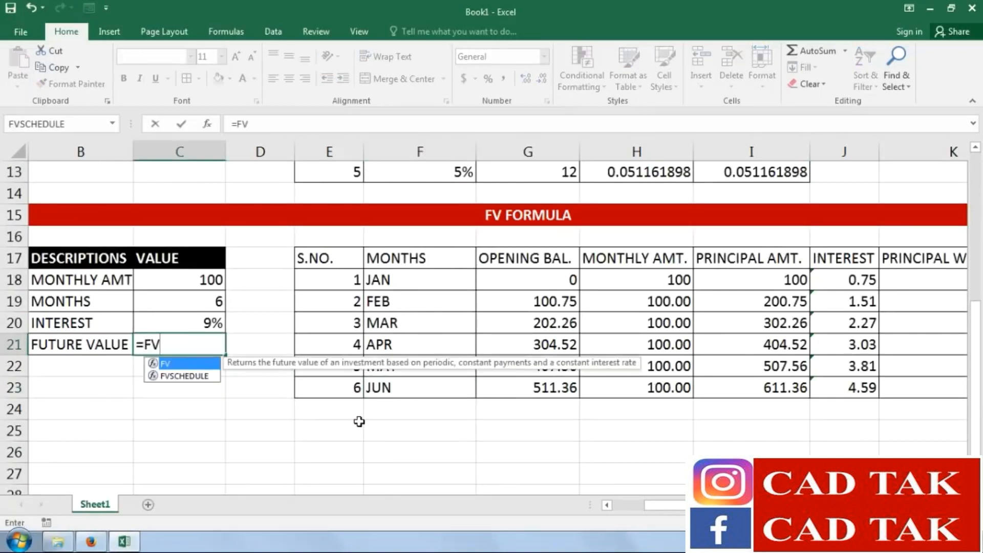
type("(")
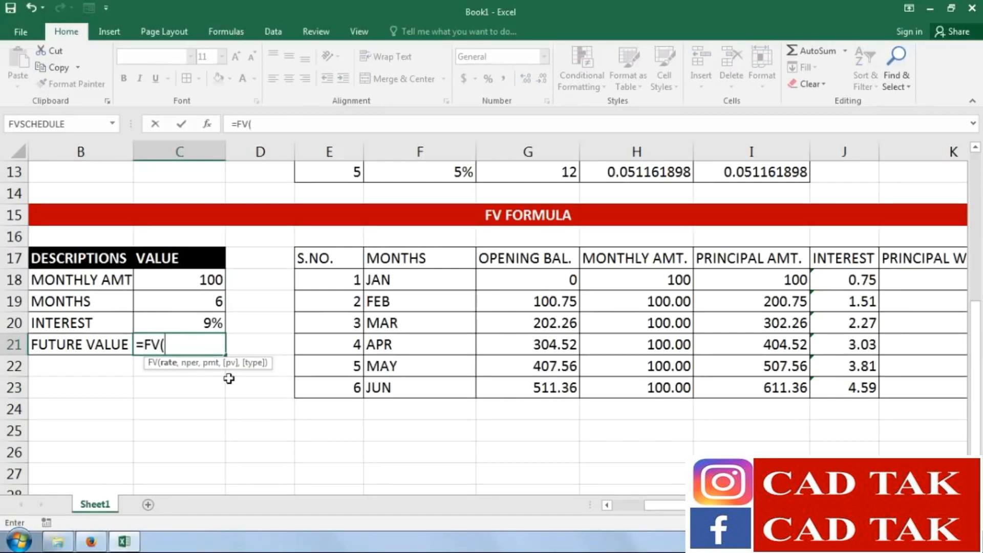
left_click(183, 322)
type("/")
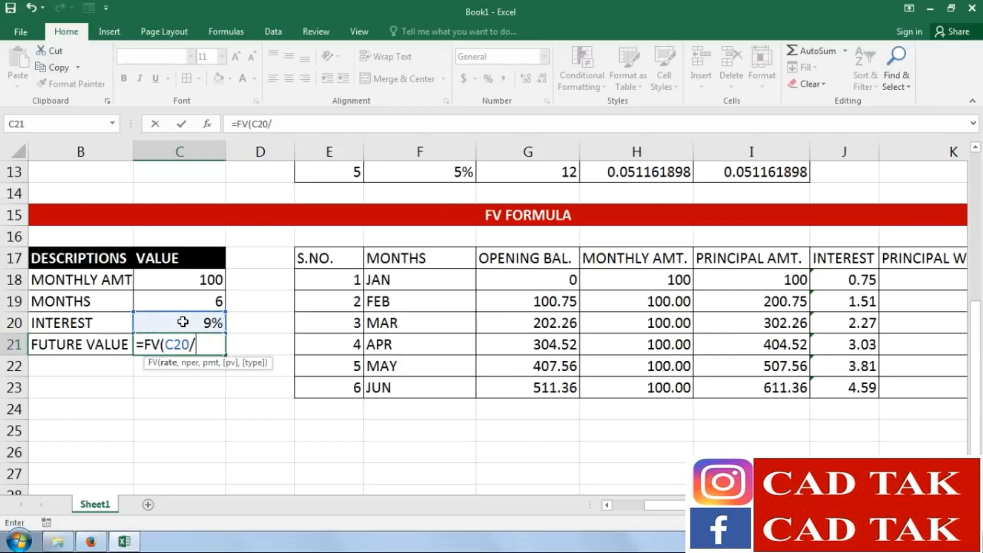
type("12,")
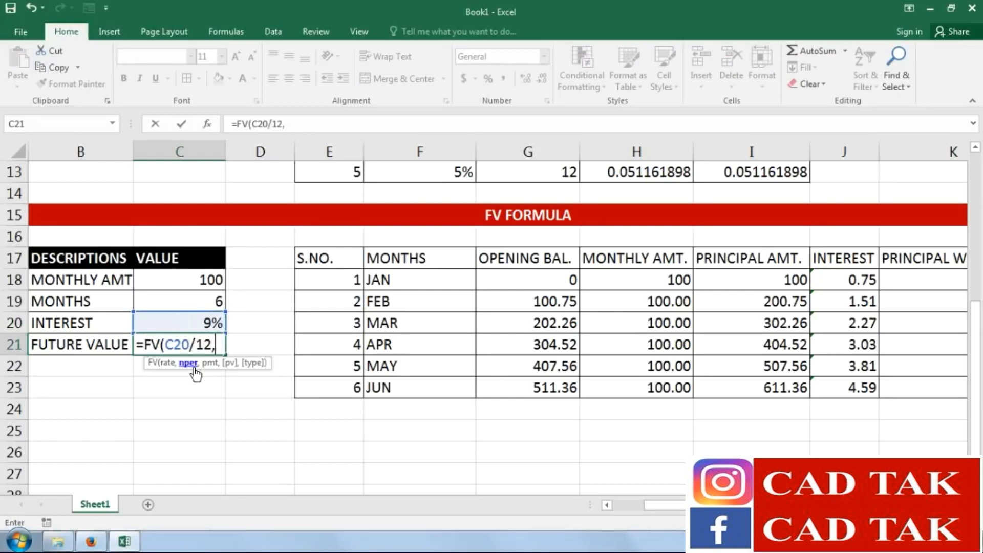
left_click(194, 301)
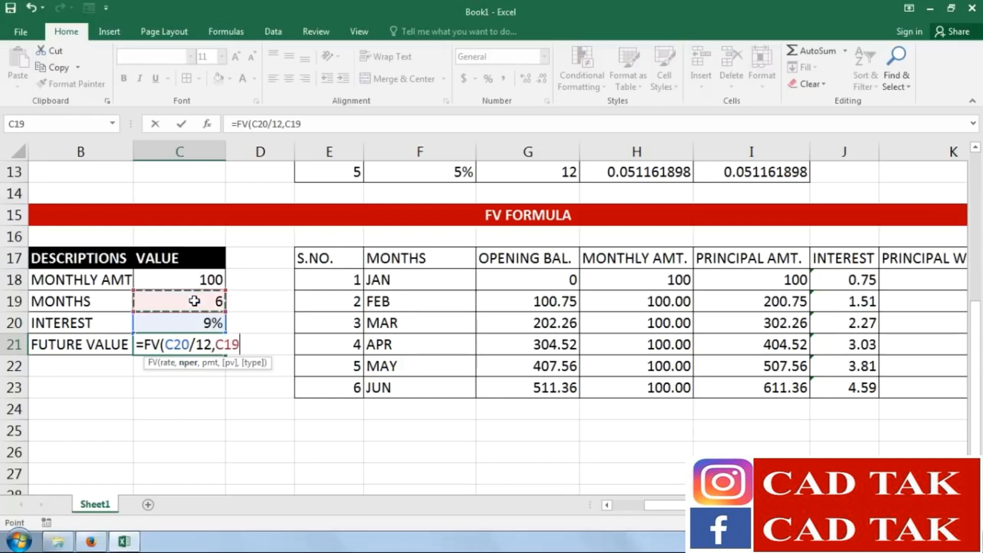
type(",")
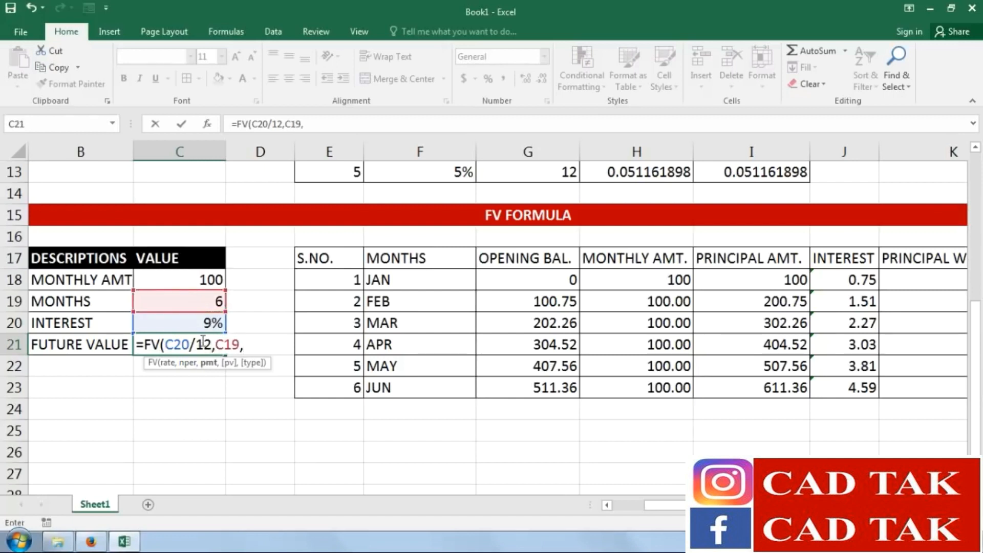
left_click(203, 279)
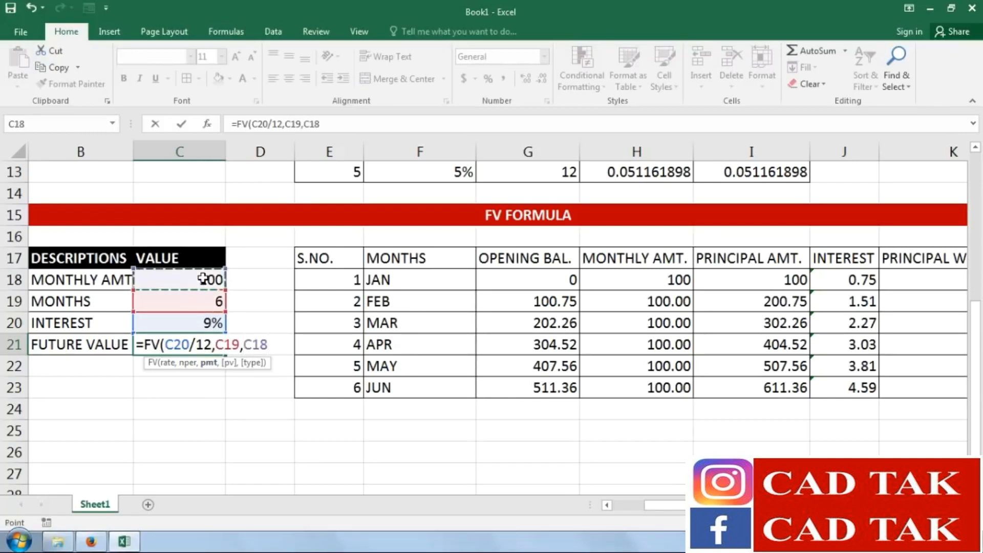
type(",")
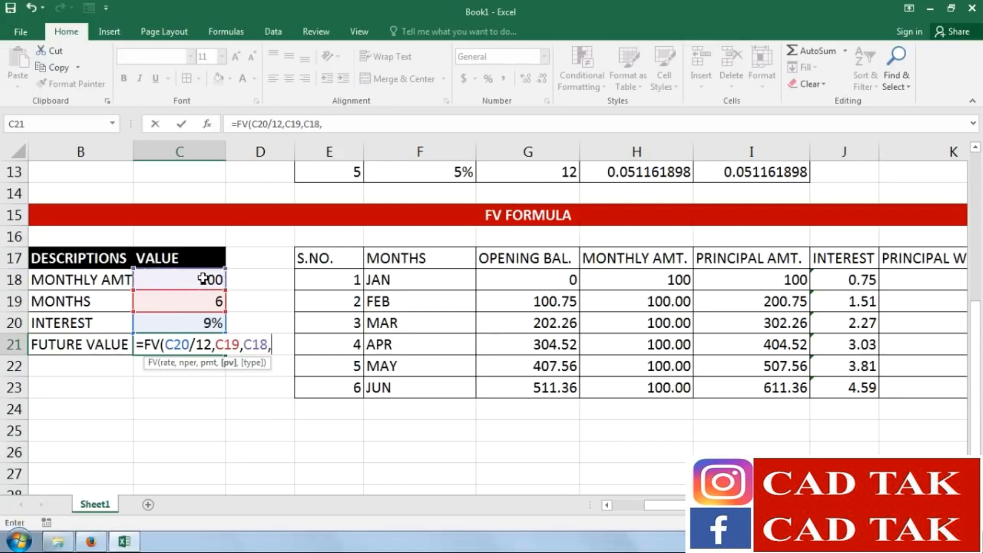
type(",")
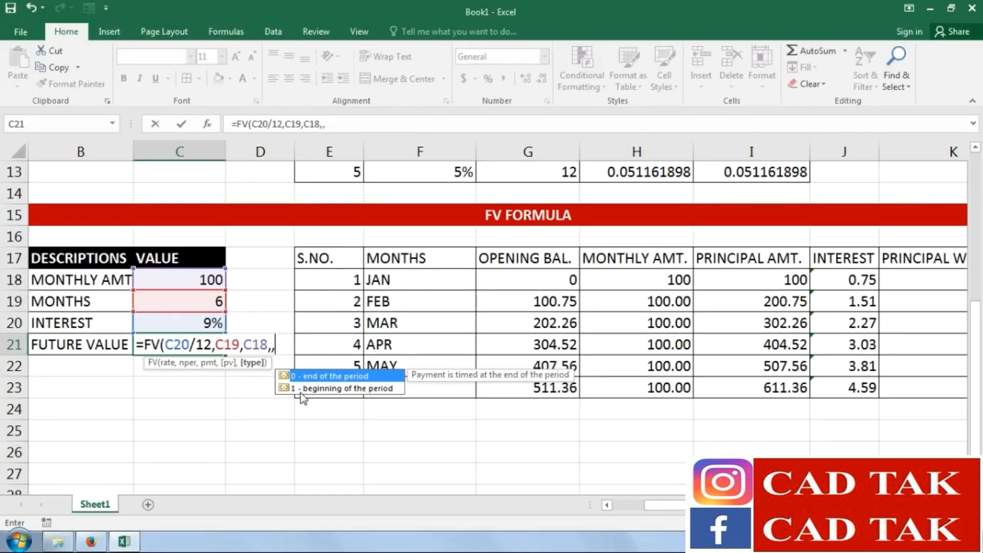
type("1)")
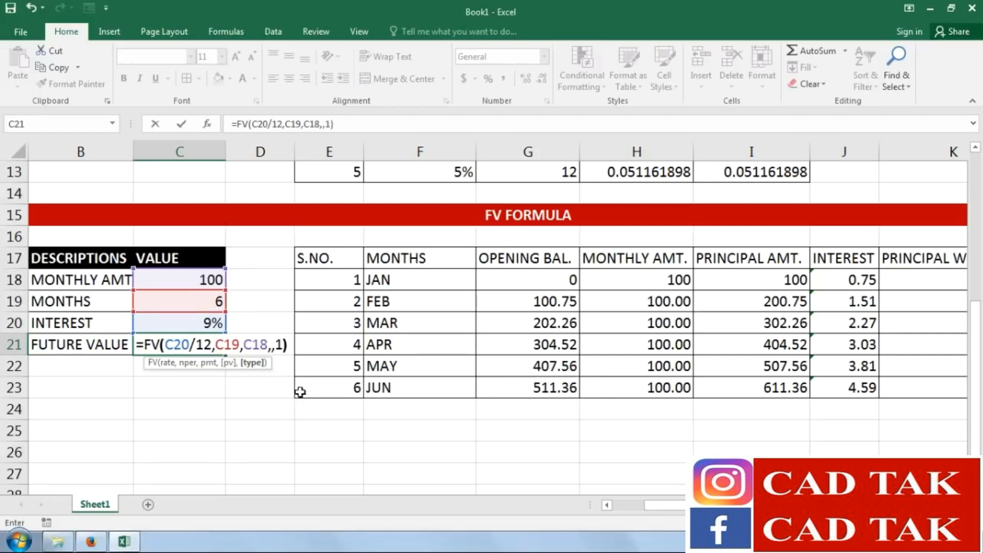
key("Return")
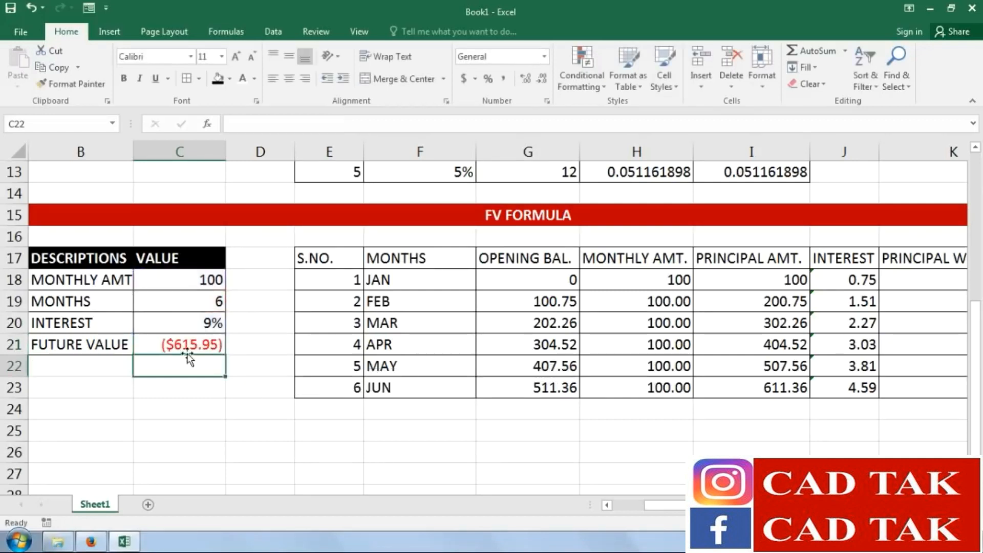
Apply the comma number style to the future value in C21
mouse_move(665, 505)
left_mouse_down()
mouse_move(691, 506)
mouse_move(665, 506)
left_mouse_up()
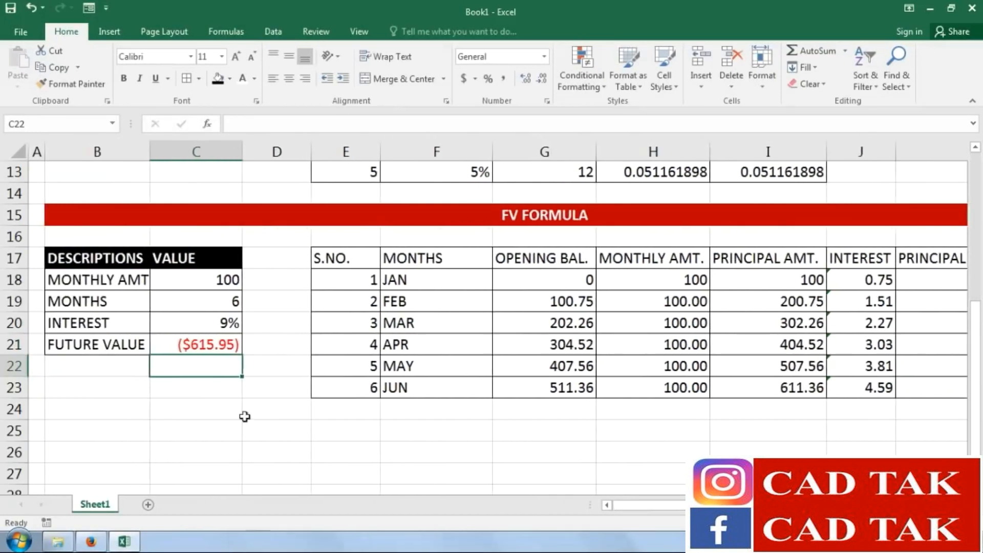
left_click(195, 347)
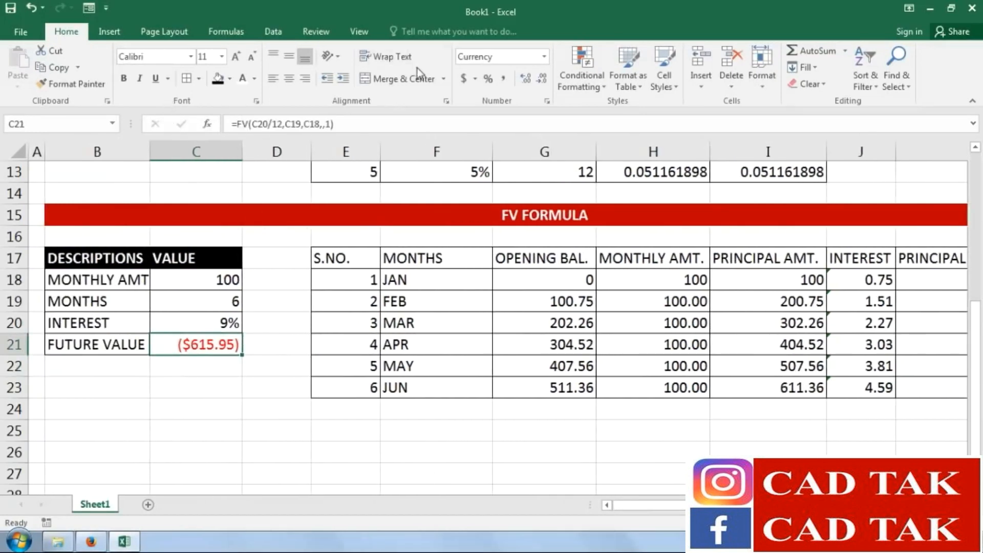
left_click(503, 78)
left_click(234, 427)
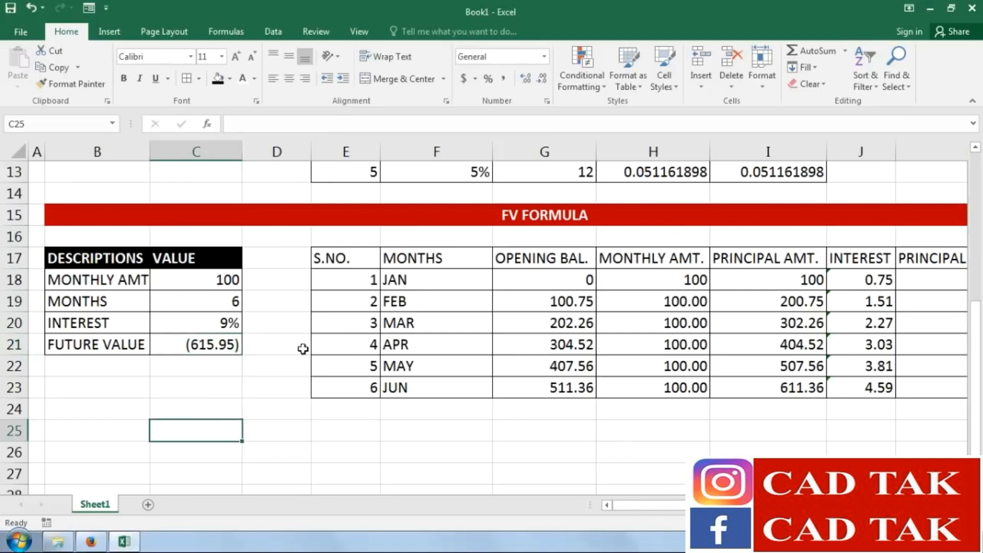
Set the monthly amount in C18 to 200
left_click(187, 281)
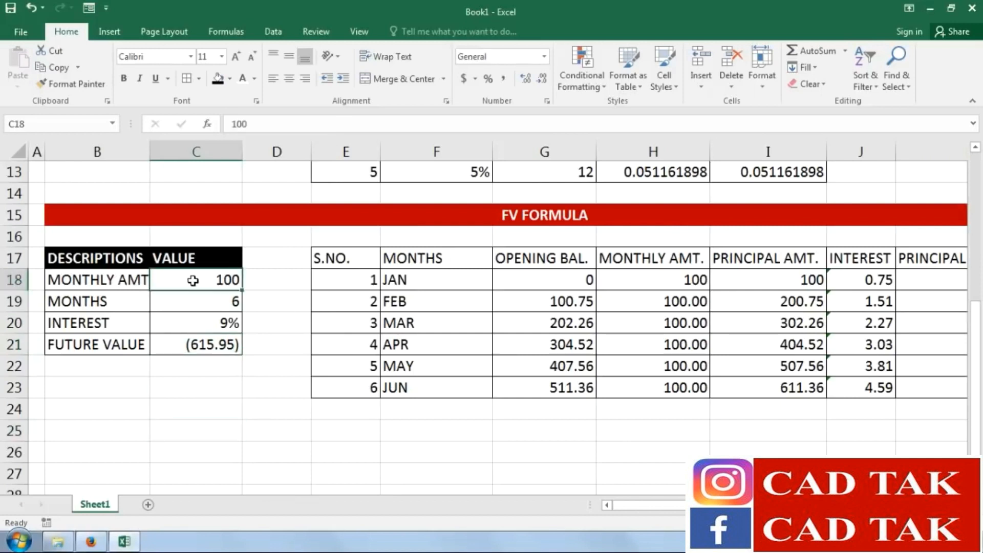
type("200")
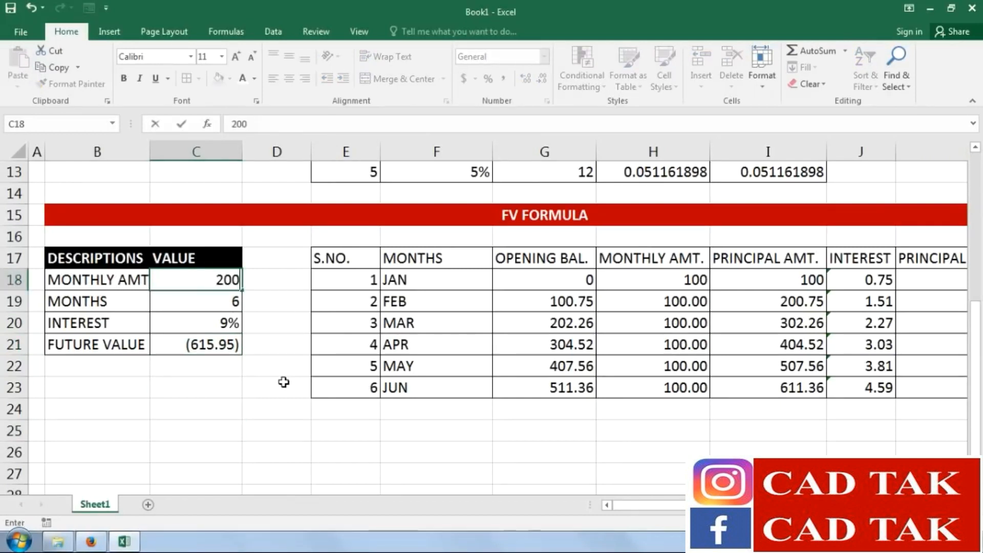
key("Return")
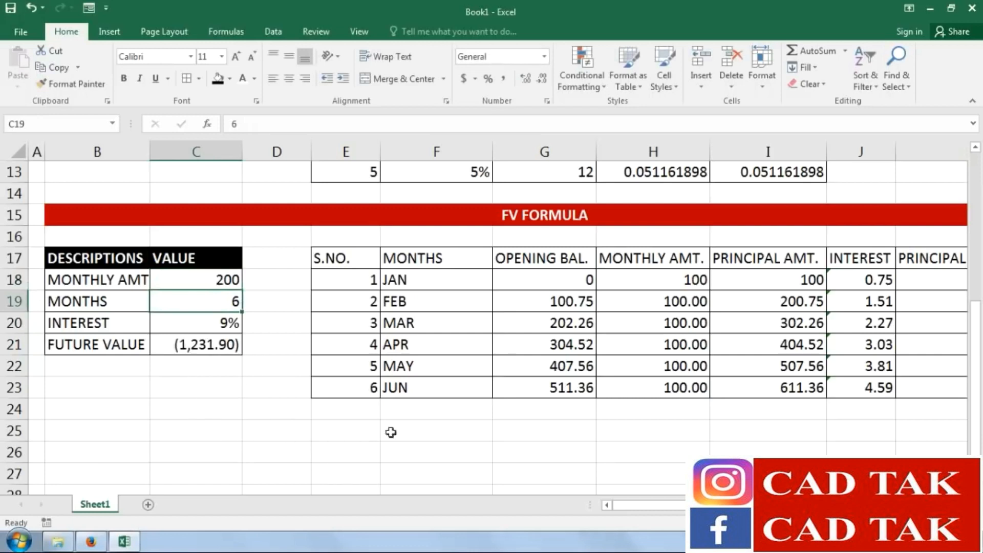
Set the January and February monthly amounts in H18 and H19 to 200 and copy February's amount down to June in H23
left_click_drag(679, 514, 685, 514)
left_click(560, 287)
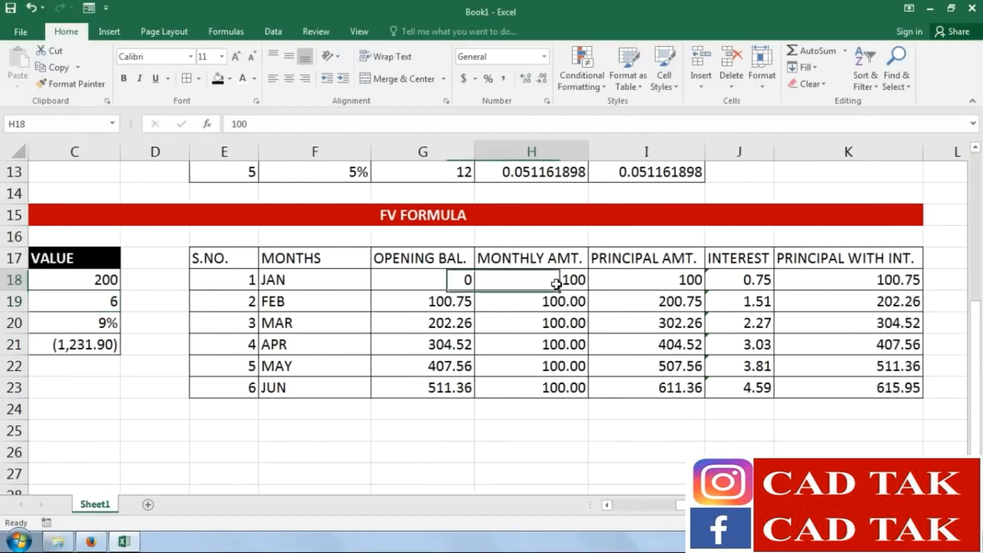
type("200")
key("Return")
left_click(583, 289)
left_click(566, 302)
type("200")
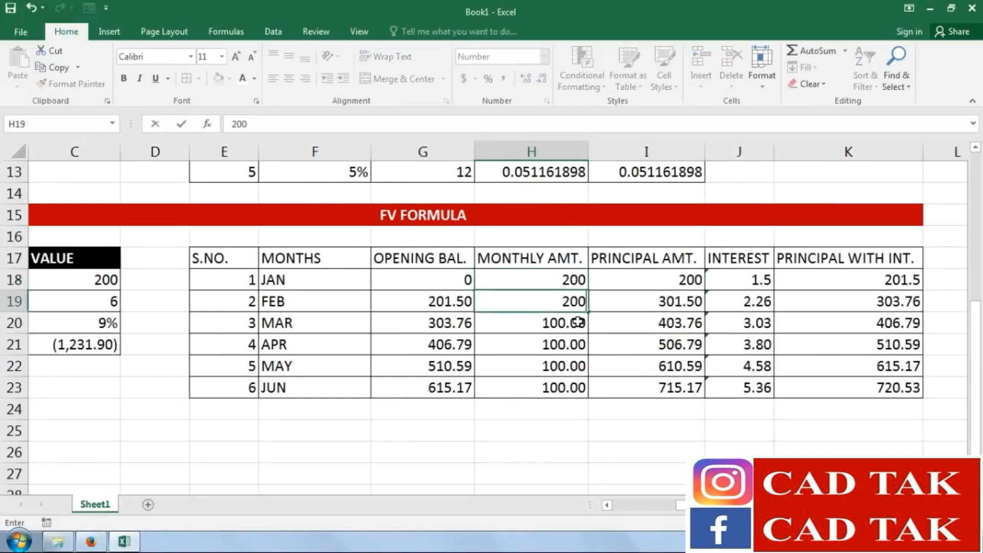
key("Return")
left_click(566, 302)
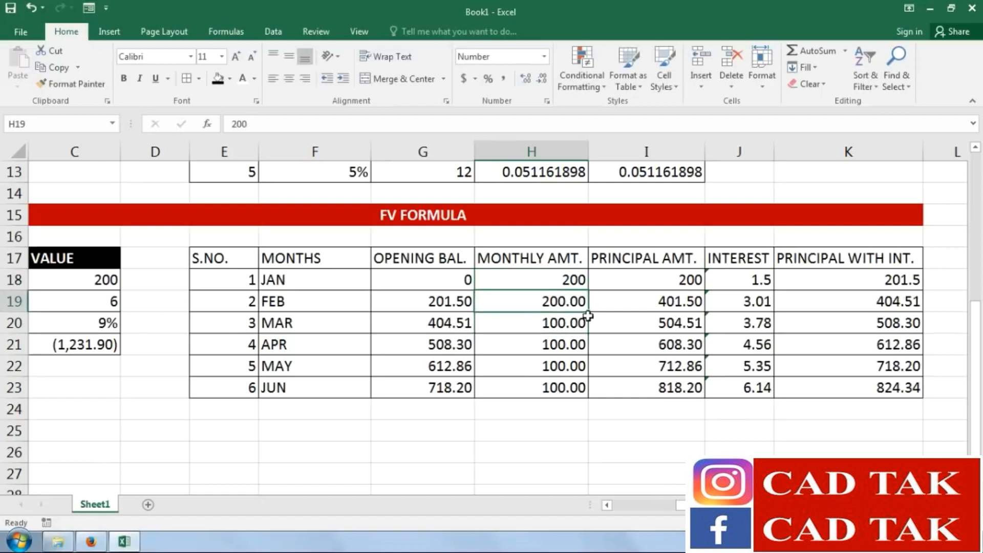
left_click_drag(590, 313, 592, 394)
left_click(739, 449)
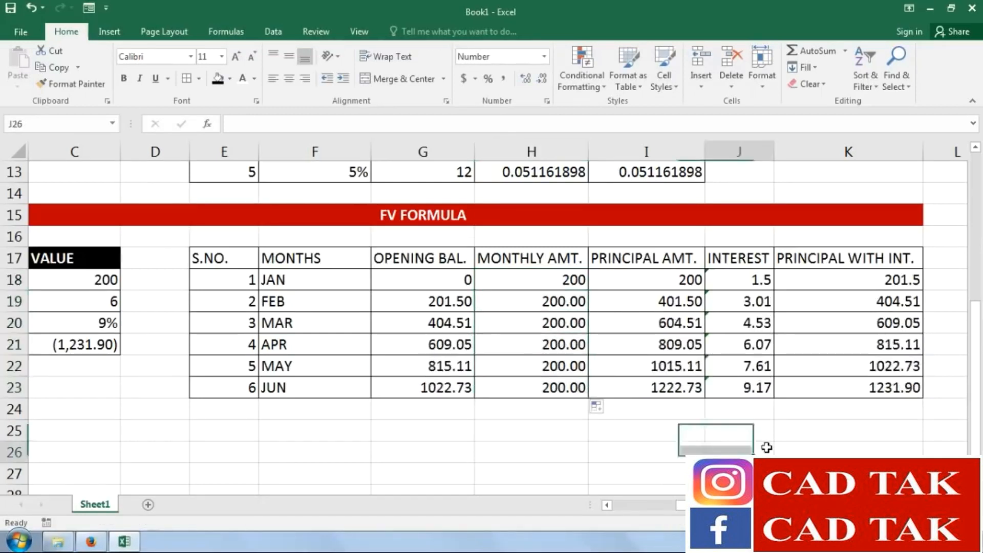
Center the contents of the monthly balance table E17:K23 horizontally
left_click_drag(753, 505, 689, 505)
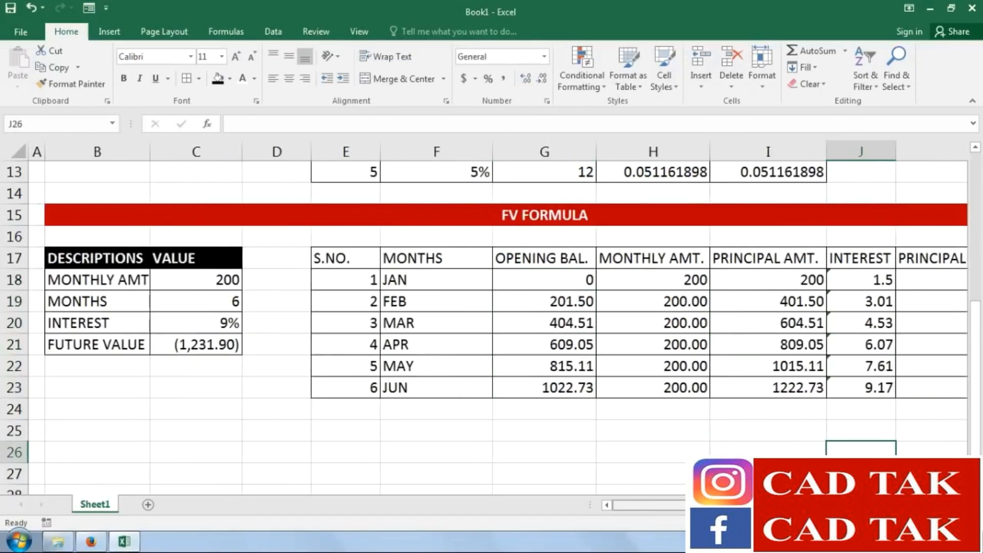
left_click_drag(758, 505, 821, 506)
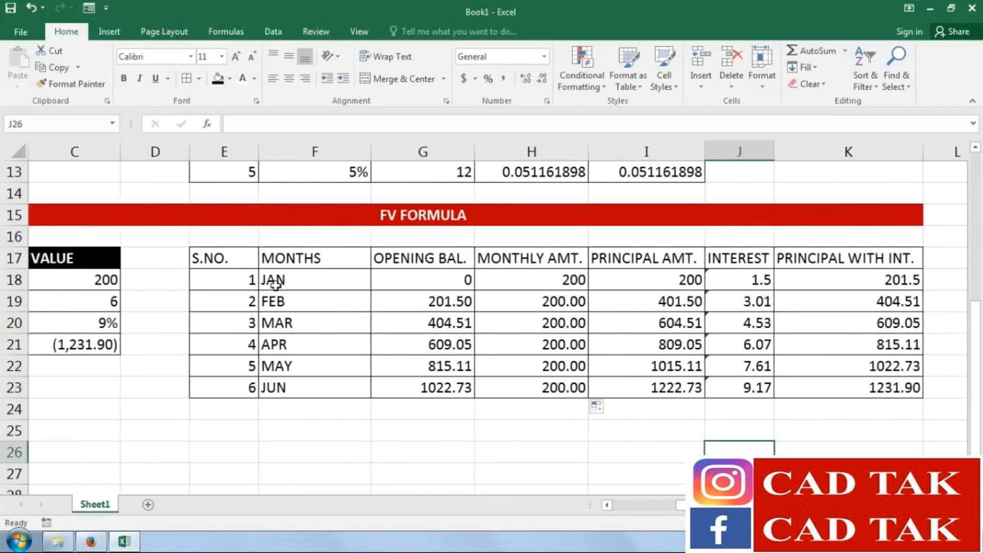
left_click_drag(246, 279, 333, 292)
left_click_drag(254, 263, 860, 379)
left_click(289, 78)
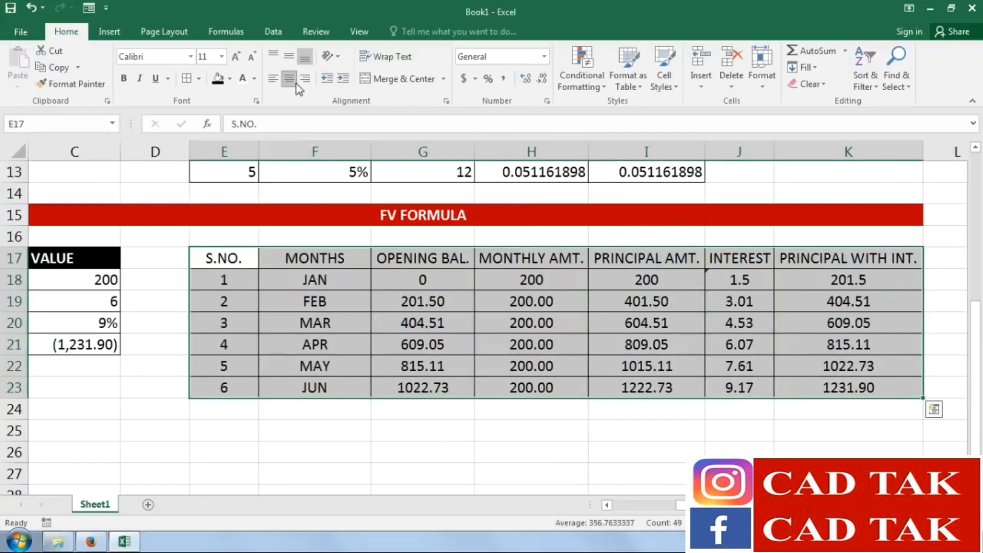
Format the monthly table's header row E17:K17 with a black fill and bold white text
left_click_drag(257, 259, 823, 259)
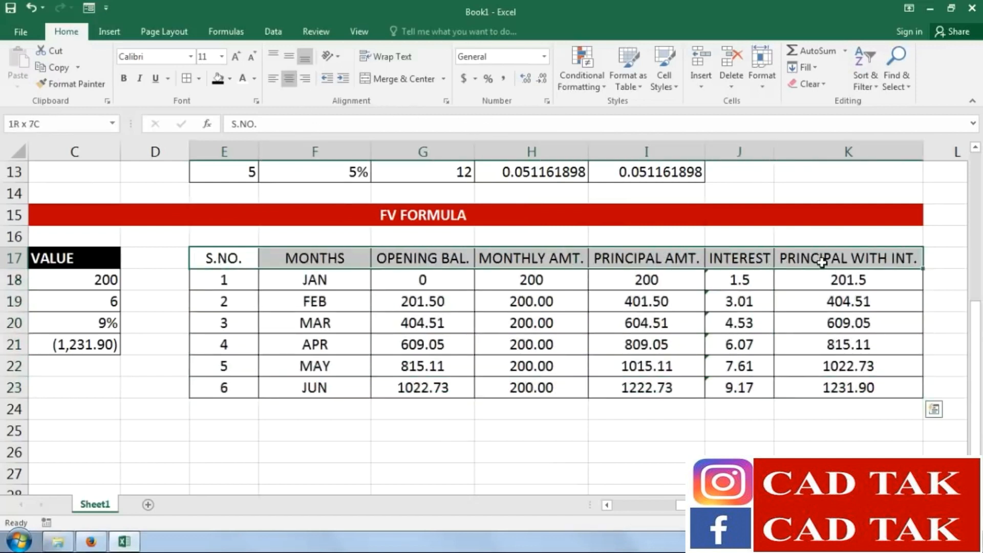
left_click(217, 78)
left_click(243, 78)
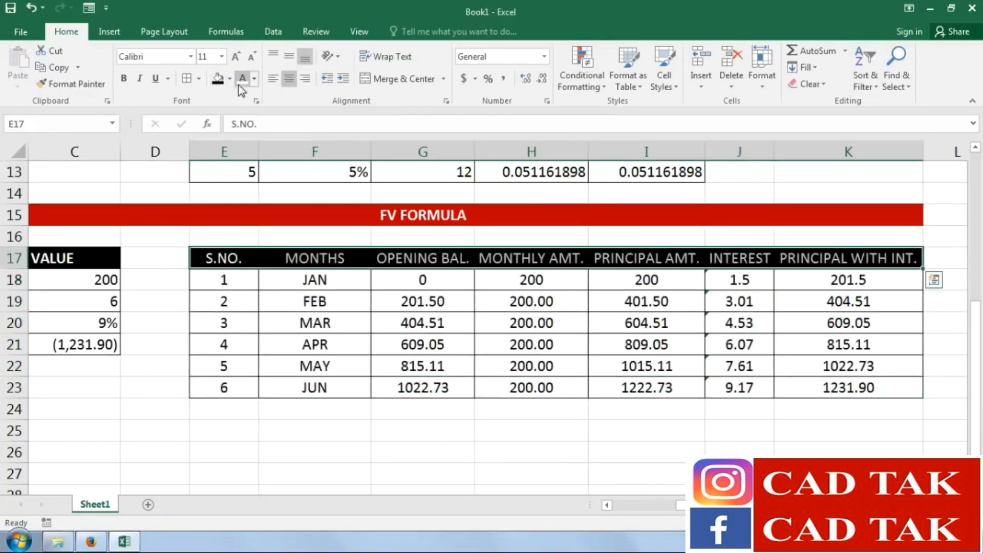
left_click(123, 79)
left_click(281, 349)
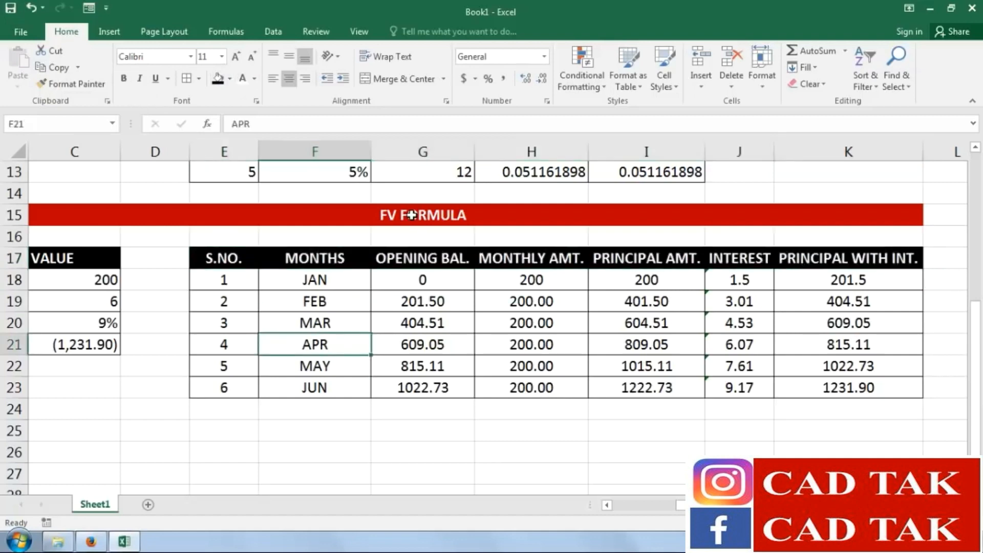
Copy the red FV FORMULA banner from row 15 and paste it at B25
scroll(563, 304, "up", 1)
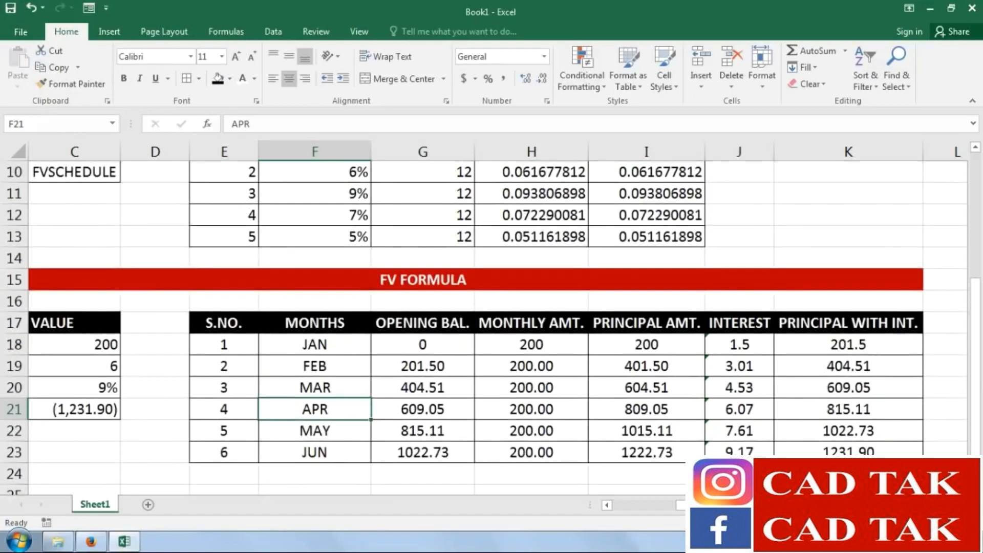
scroll(680, 516, "left", 2)
left_click(203, 286)
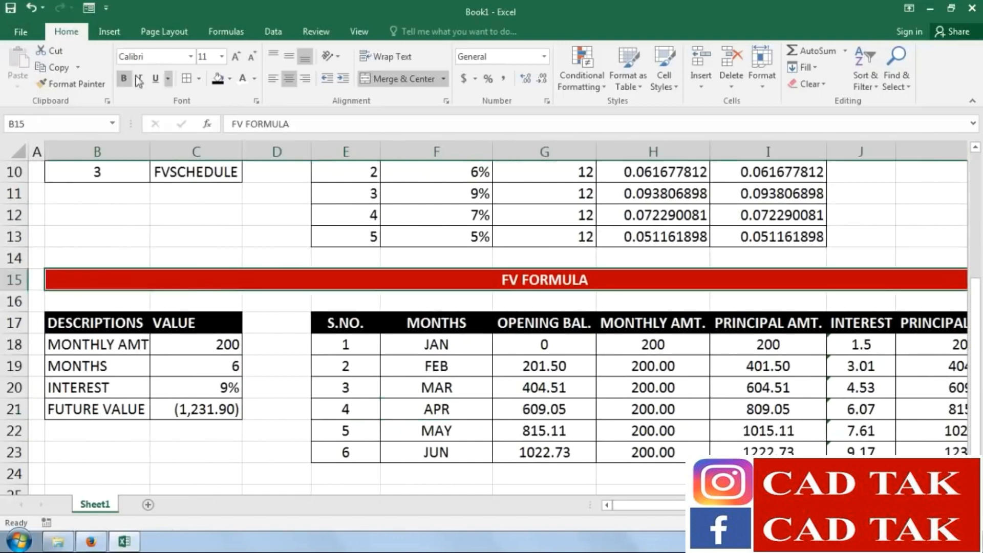
left_click(53, 71)
scroll(116, 327, "down", 3)
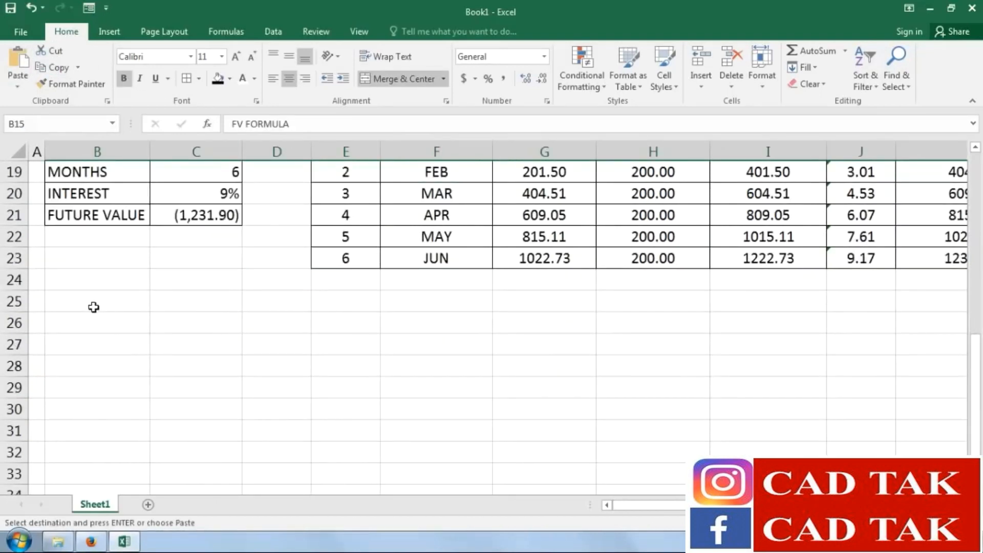
left_click(92, 305)
left_click(21, 60)
left_click(304, 381)
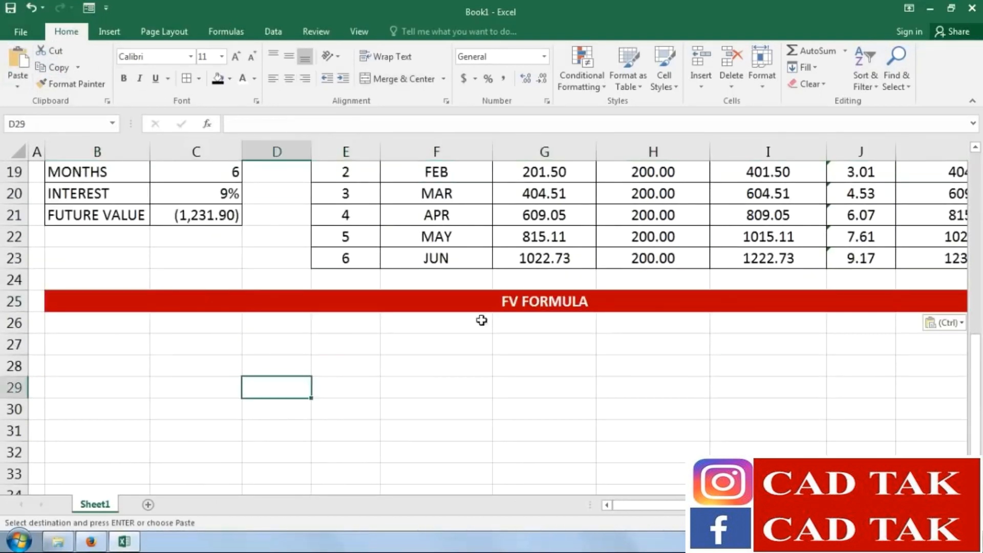
Replace FV in the row 25 banner with the name copied from C10 so that it reads FVSCHEDULE FORMULA
double_click(516, 301)
scroll(234, 370, "up", 5)
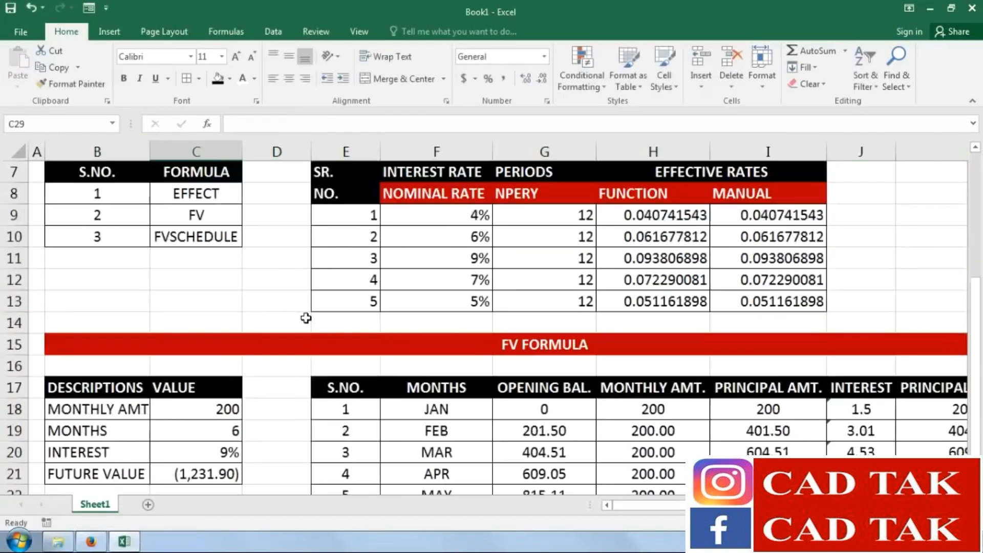
left_click(218, 301)
double_click(288, 124)
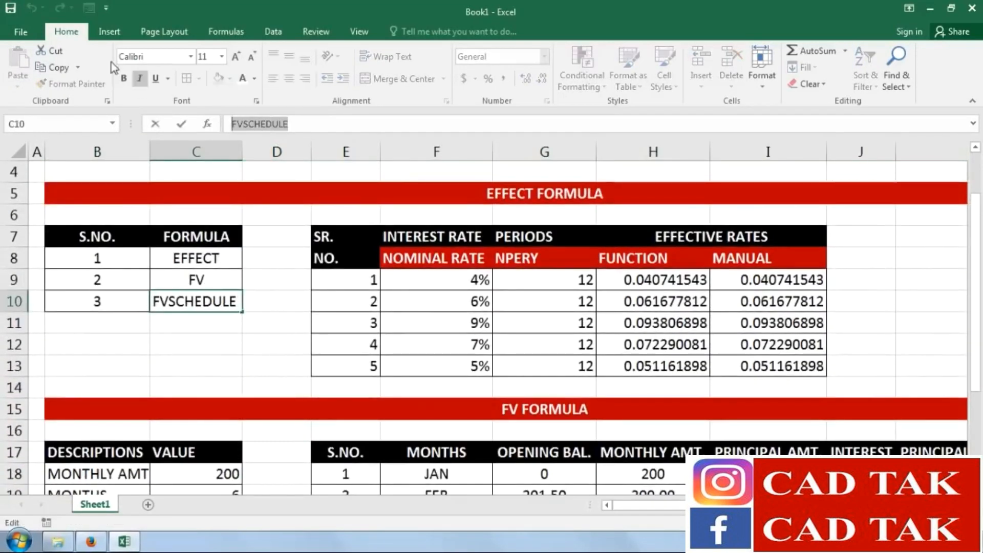
left_click(51, 67)
left_click(527, 422)
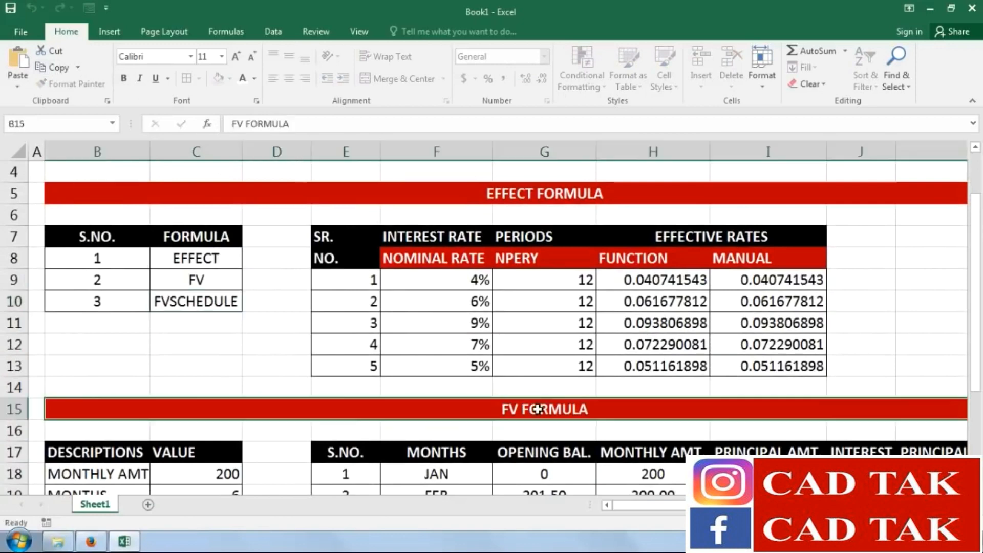
scroll(533, 410, "down", 4)
left_click(518, 363)
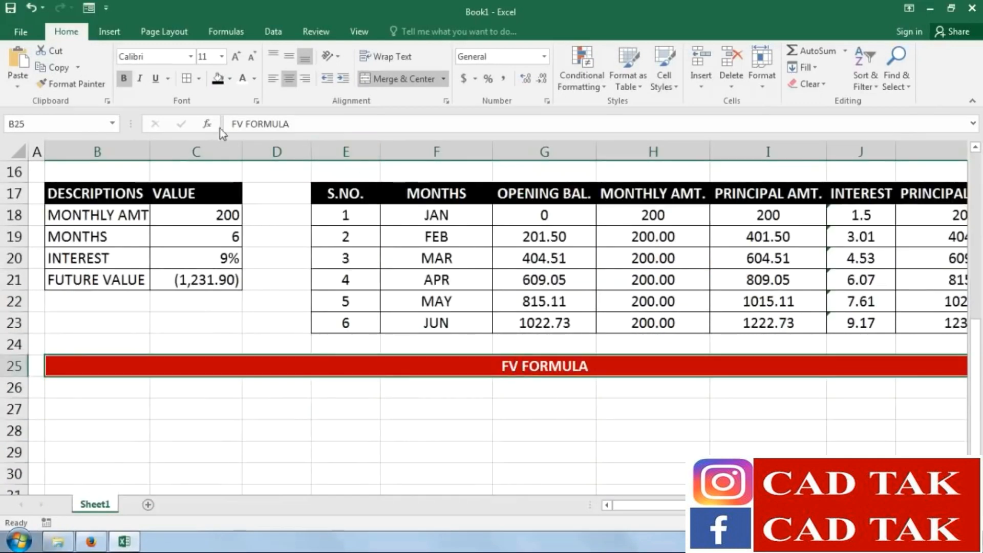
double_click(237, 124)
left_click(24, 63)
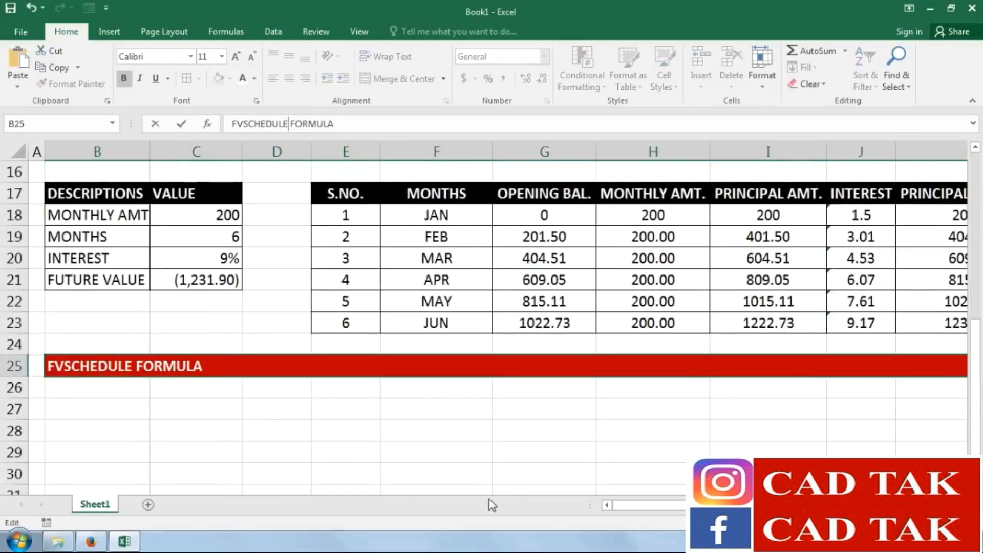
left_click(602, 430)
left_click(90, 395)
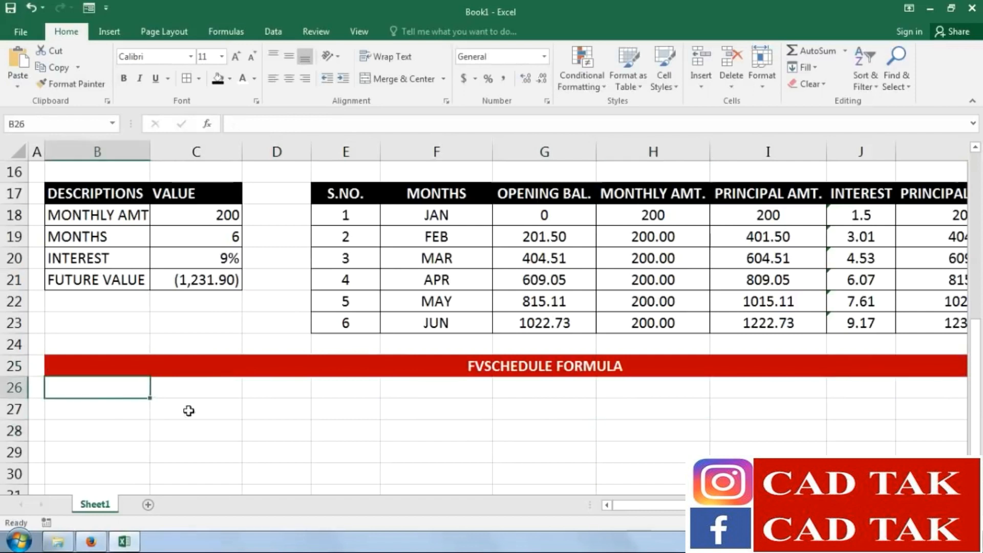
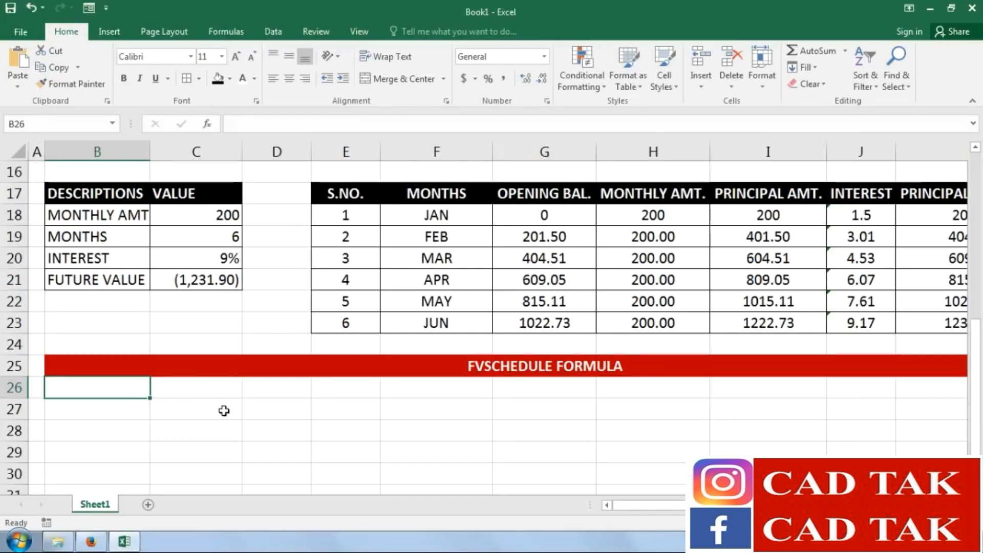
Enter the headings YEAR in B27 and ANNUAL PAY in C27 below the FVSCHEDULE banner
left_click(144, 410)
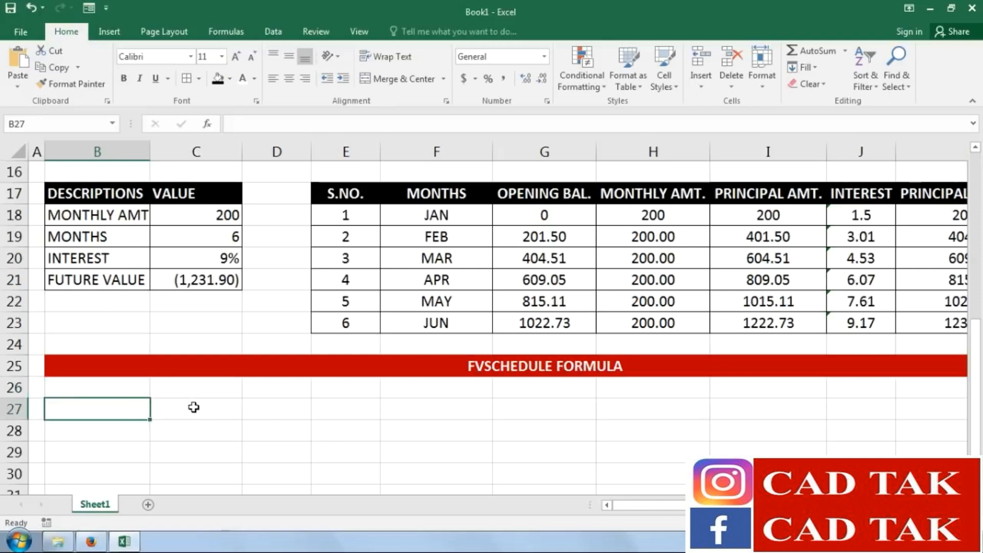
scroll(310, 405, "down", 1)
type("YEAR")
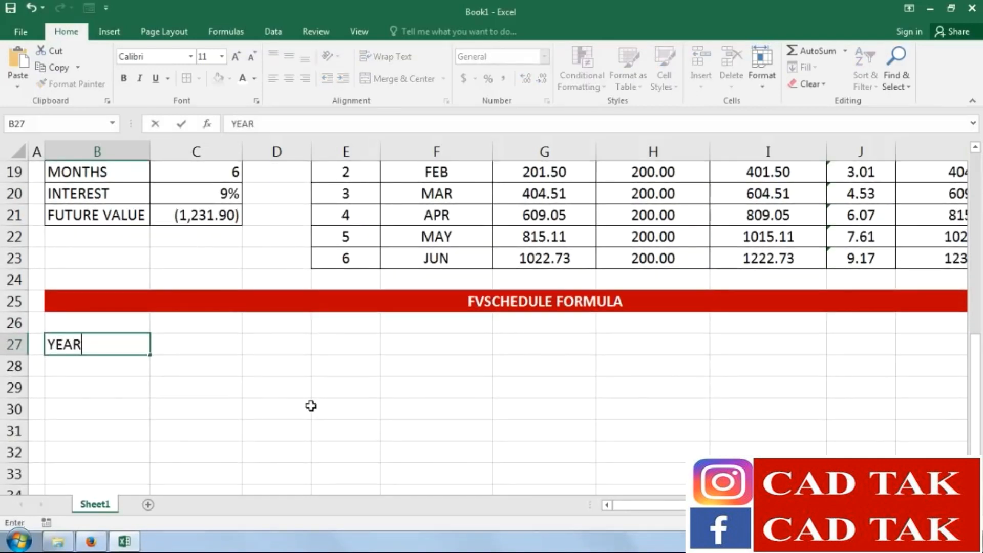
key("Tab")
type("AN")
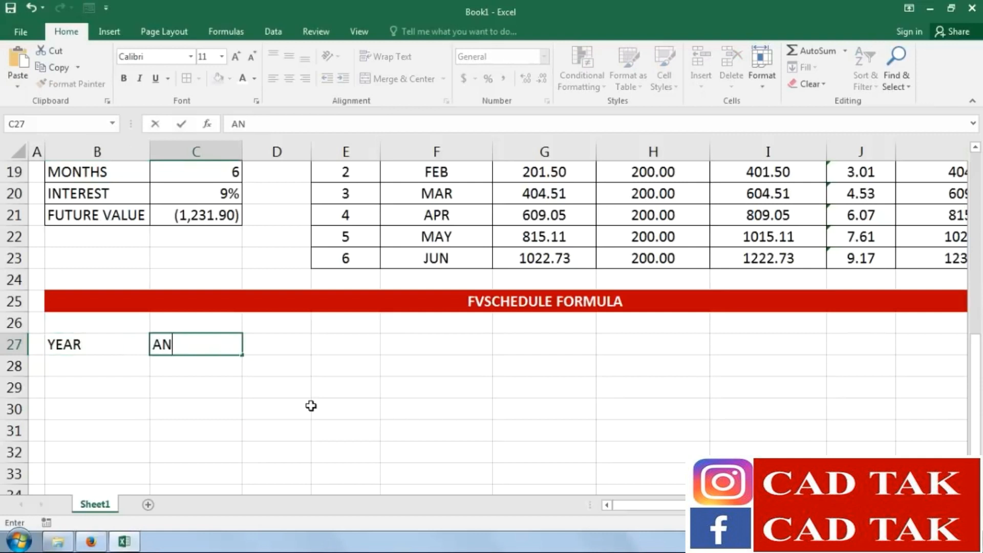
type("UUAL PAY")
key("Tab")
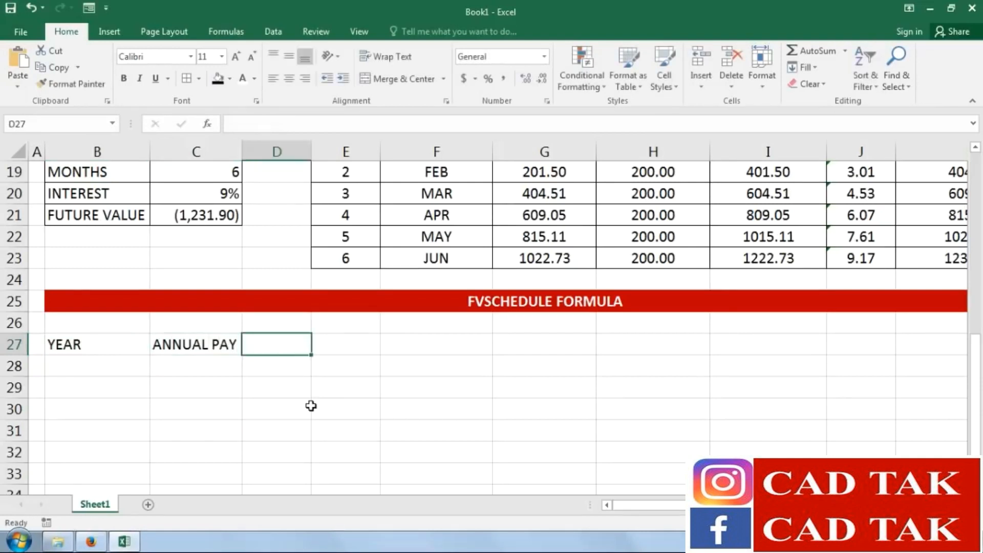
Enter the headings OPEN BAL. in D27 and INTEREST RATE in E27
type("OPE")
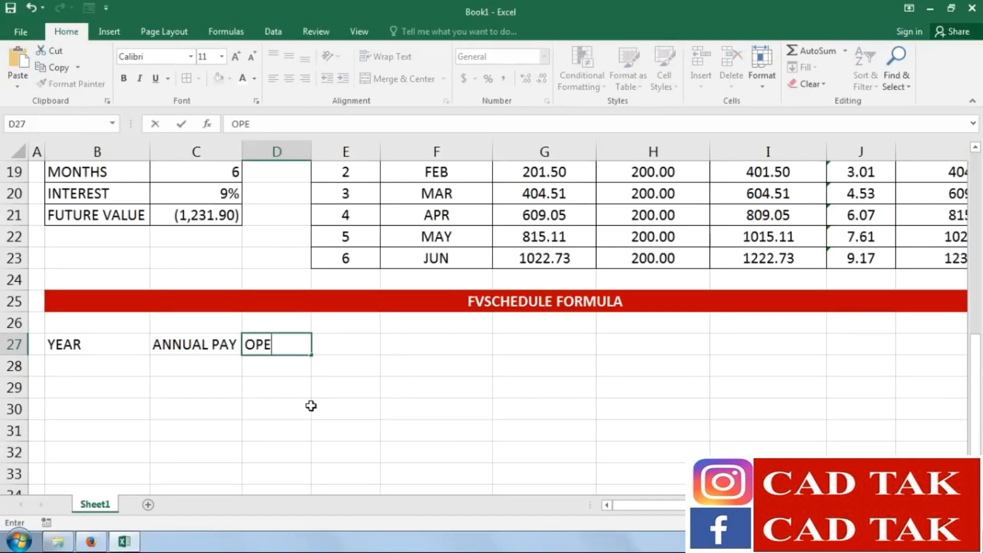
type("N BAL.")
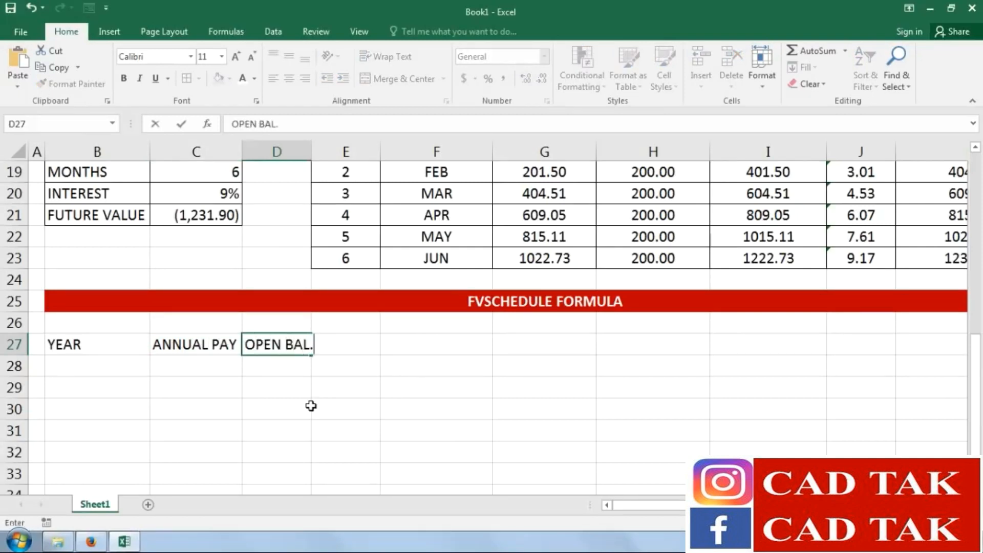
key("Tab")
type("INT")
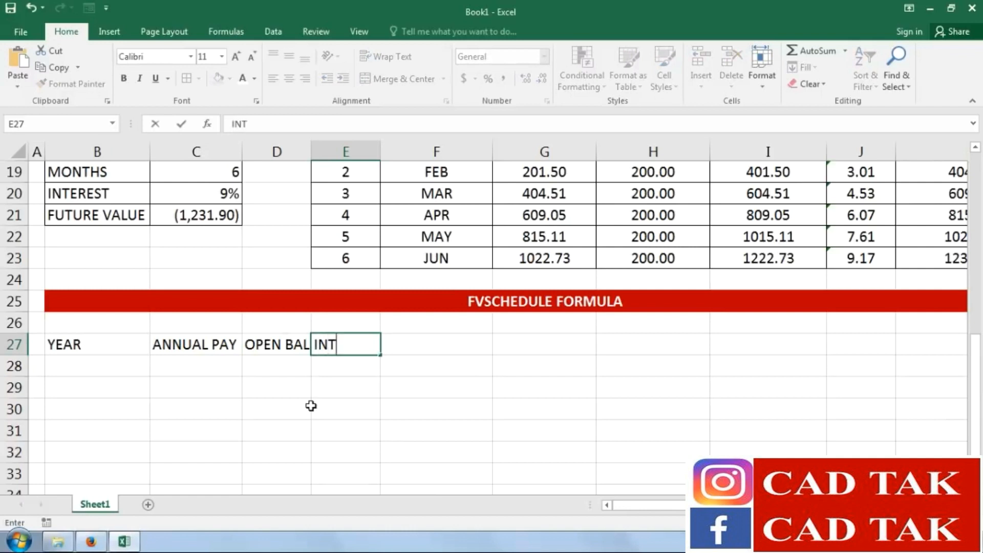
type("EREST RATE")
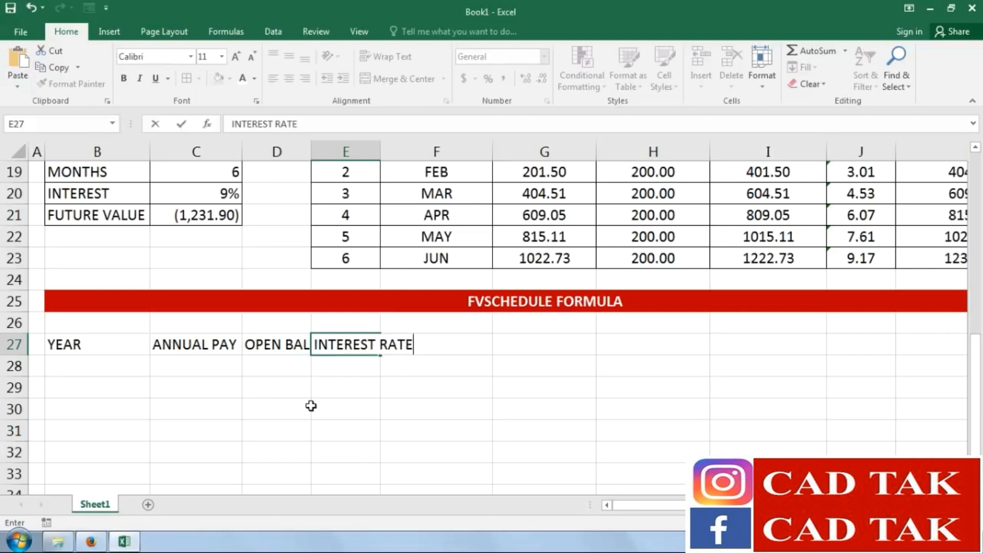
key("Return")
Enter the heading PRINCIPAL AMT. in F27
key("Right")
key("Up")
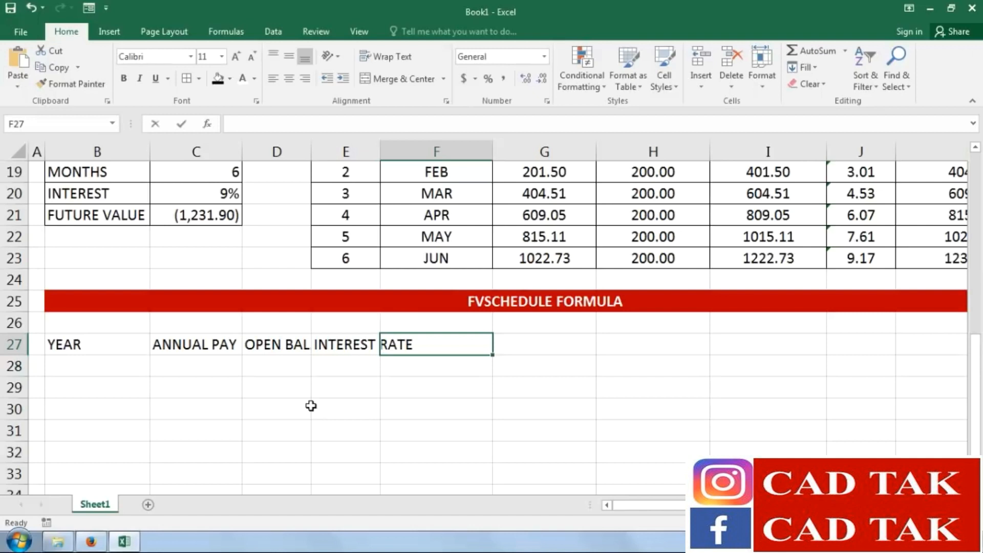
type("PRINCIPLA")
key("BackSpace")
key("BackSpace")
type("A")
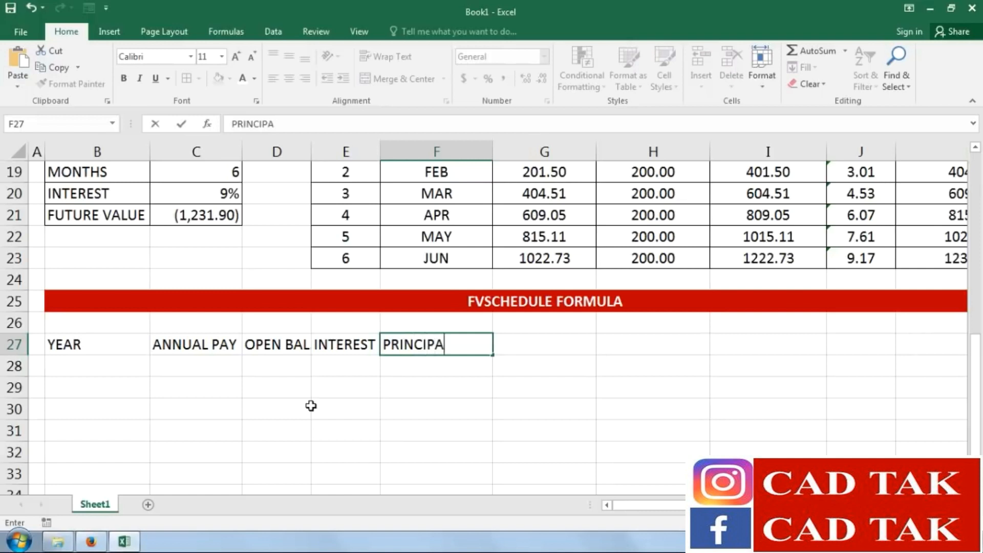
type("L")
key("alt")
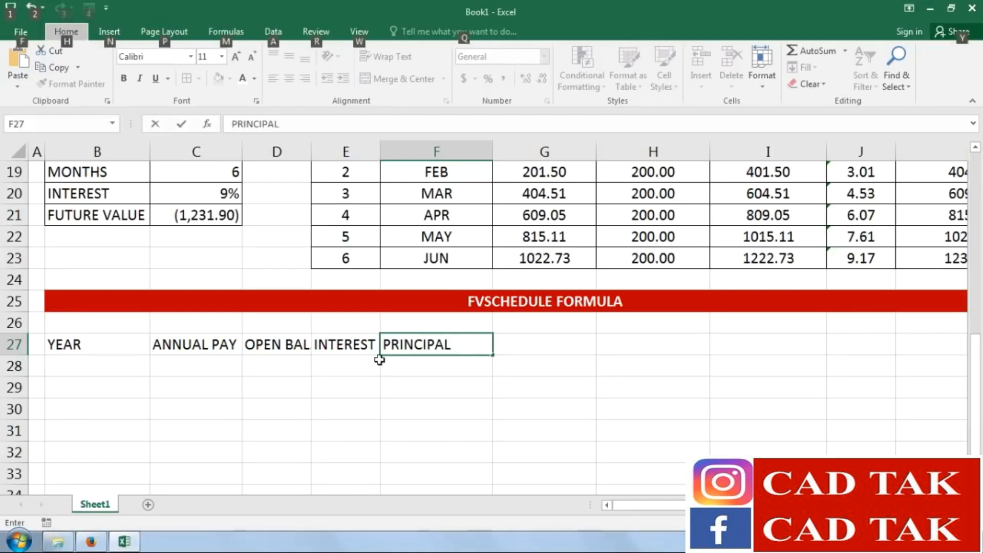
double_click(458, 345)
left_click(458, 345)
type("AMT")
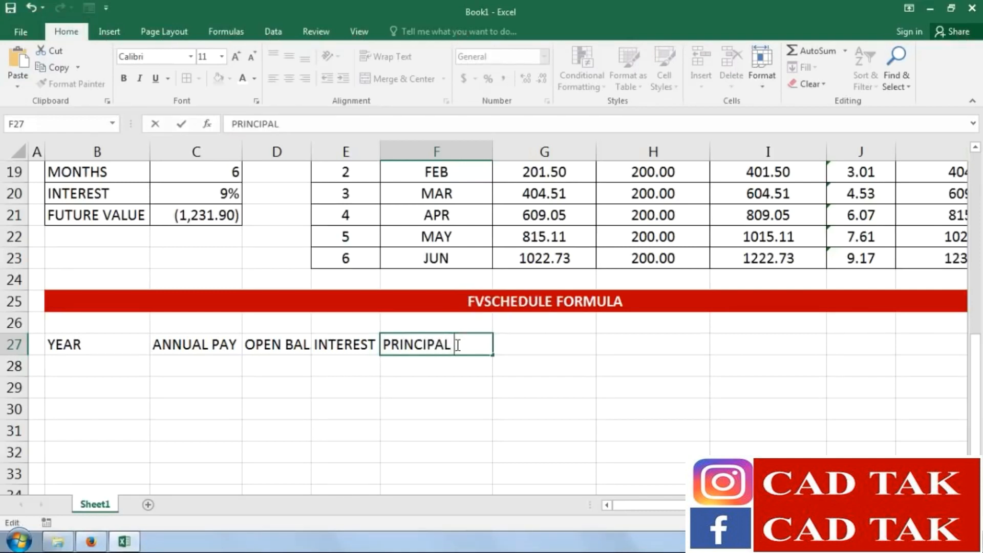
type(".")
key("Return")
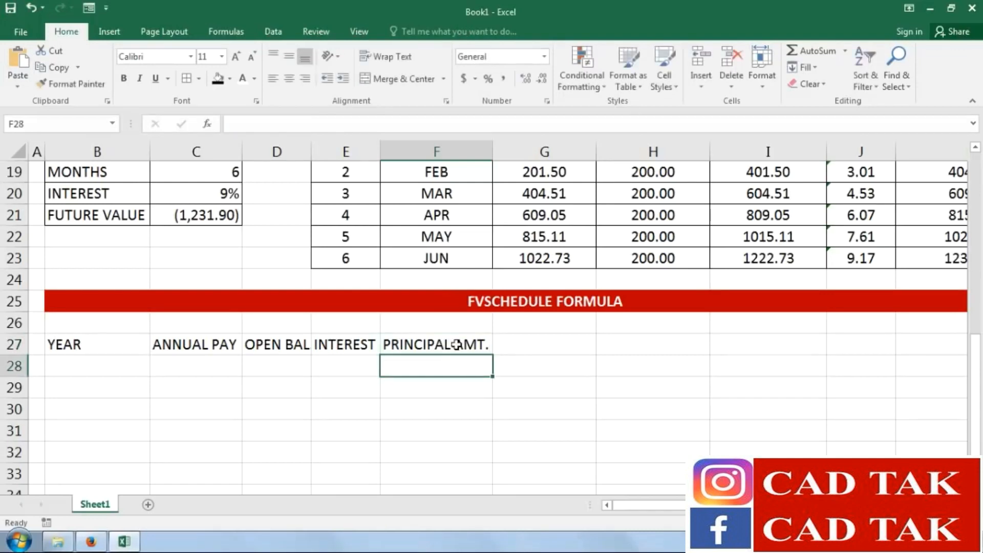
Enter the heading PRINCIPAL WITH INT. in G27
key("Right")
key("Up")
type("PRINCIPA")
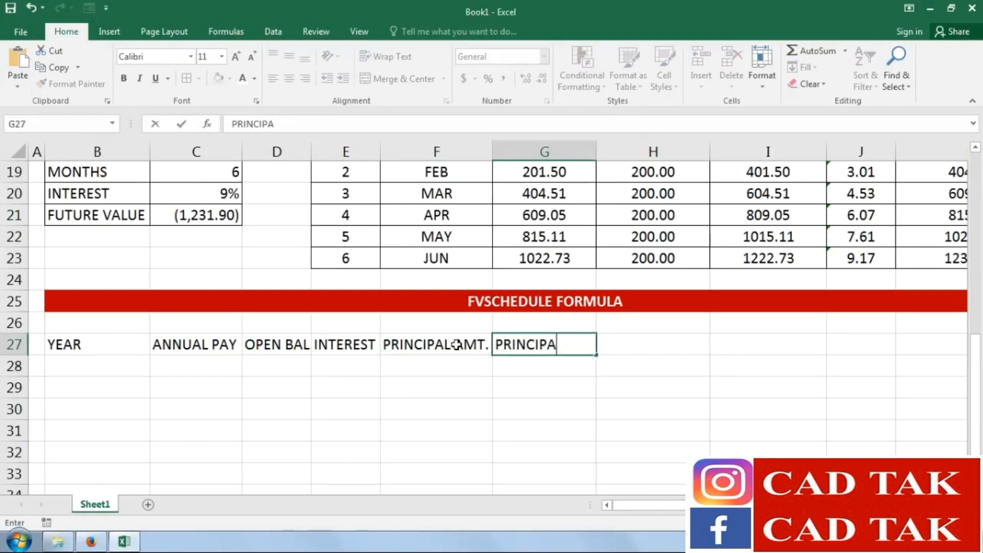
type("LAMOUNT")
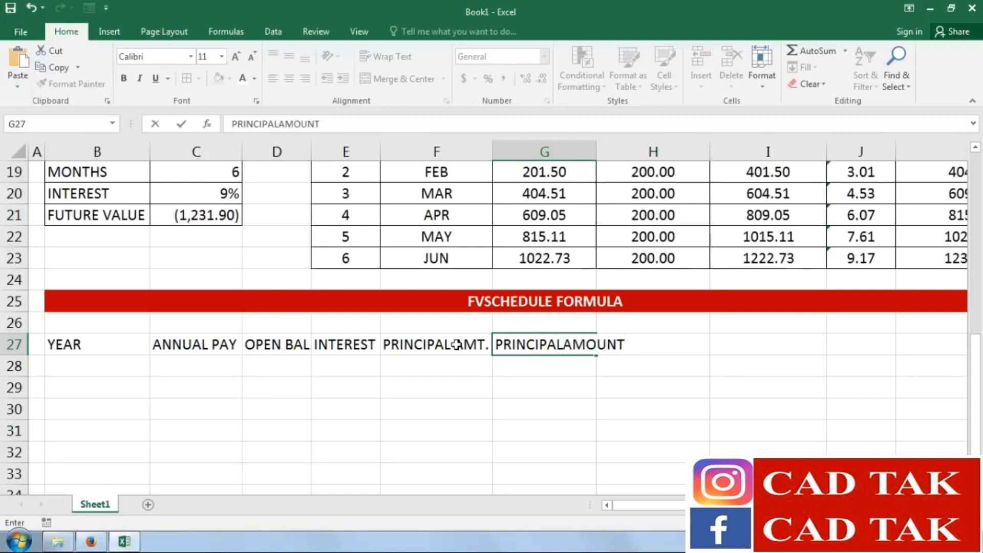
key("BackSpace")
key("BackSpace")
key("BackSpace")
key("BackSpace")
key("BackSpace")
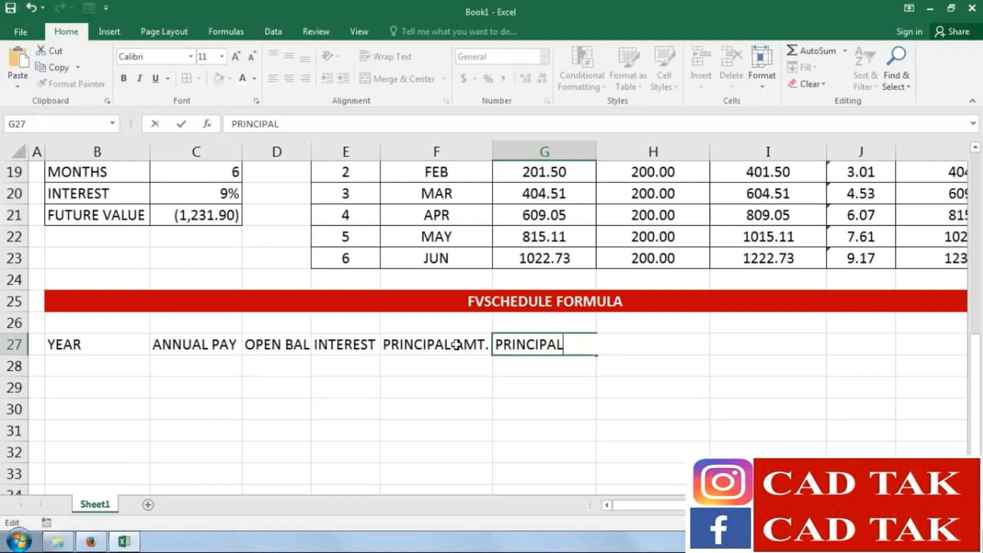
type("WITH ")
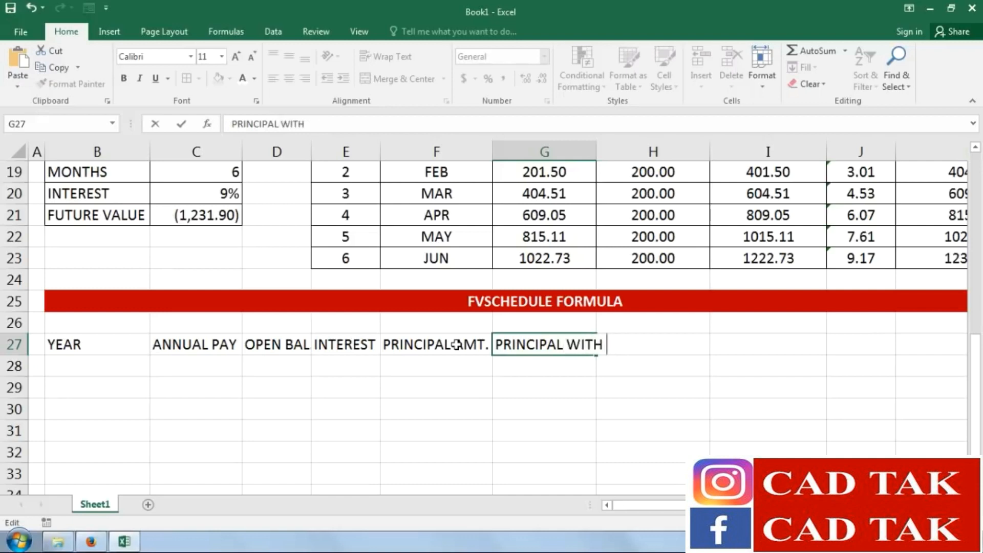
type("INT.")
key("Return")
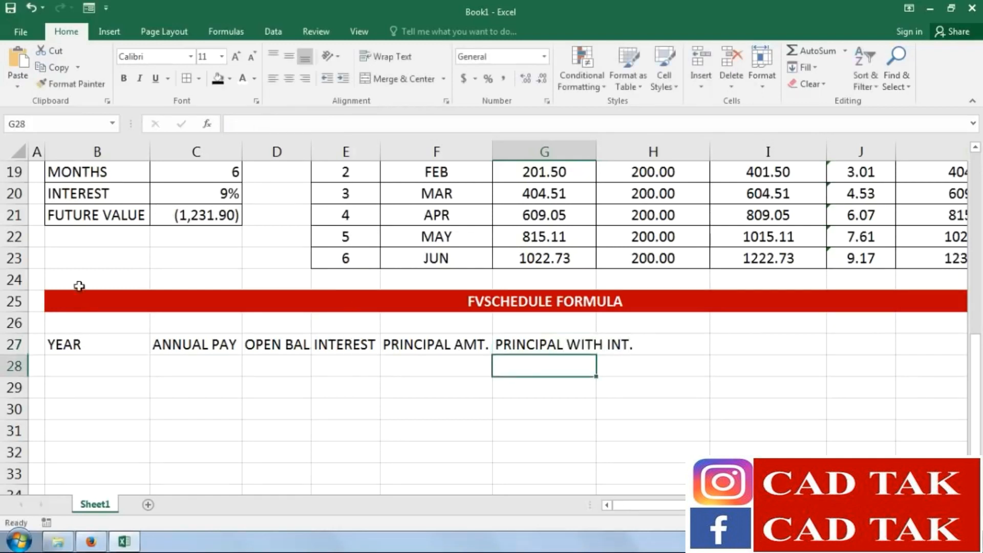
Widen columns B to G so that every heading in row 27 fits inside its cell
left_click_drag(150, 154, 159, 154)
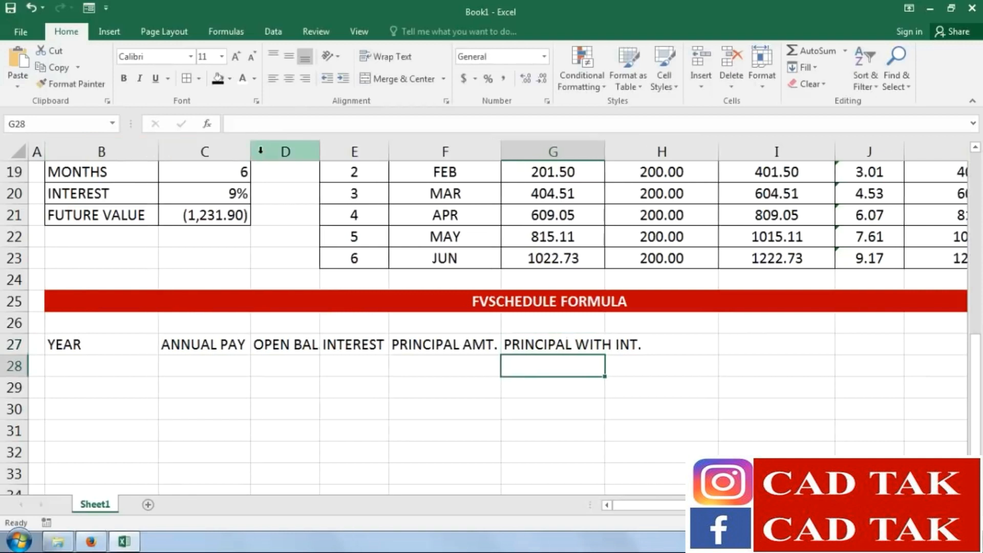
left_click_drag(251, 151, 253, 152)
left_click_drag(322, 152, 330, 152)
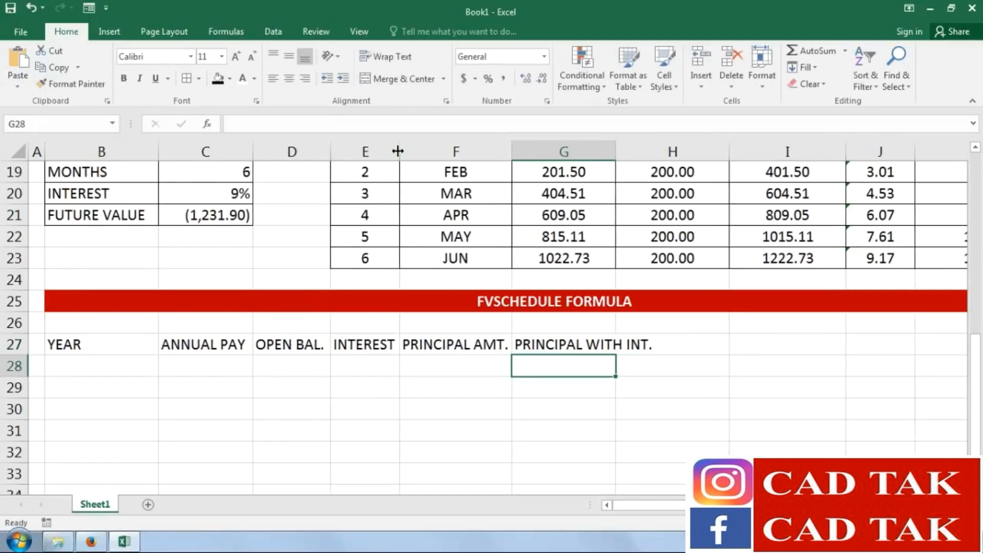
left_click_drag(399, 150, 437, 151)
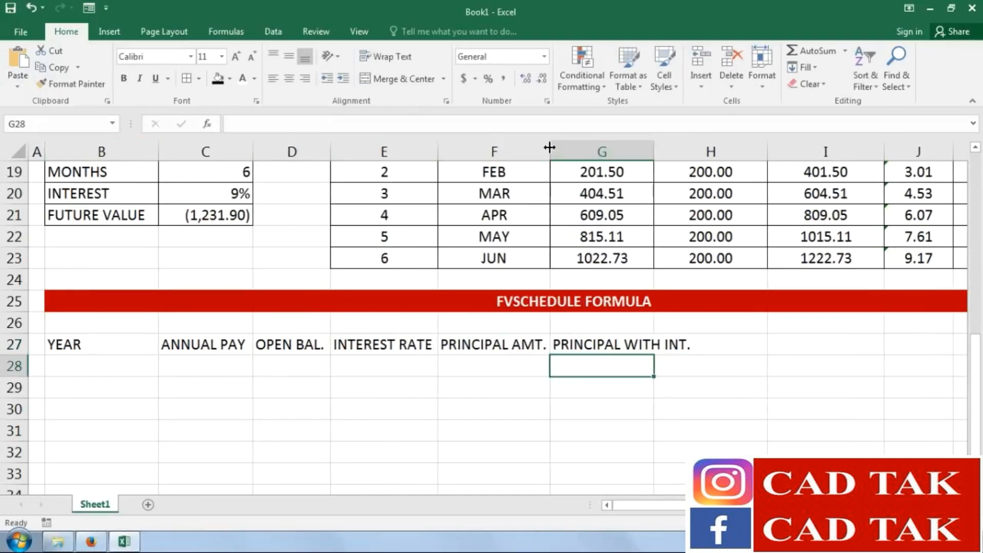
left_click_drag(550, 150, 554, 151)
left_click_drag(655, 149, 704, 149)
left_click(600, 435)
Format the header row B27:G27 with a black fill and bold white text
left_click_drag(630, 345, 136, 351)
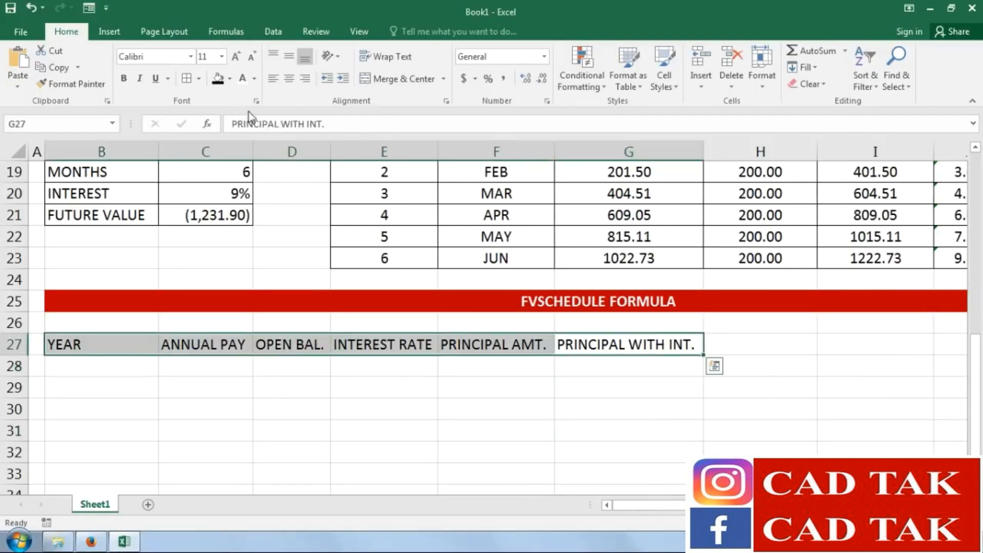
left_click(218, 78)
left_click(243, 78)
left_click(123, 79)
Enter the years 1 to 5 in cells B28:B32 of the YEAR column
left_click(109, 375)
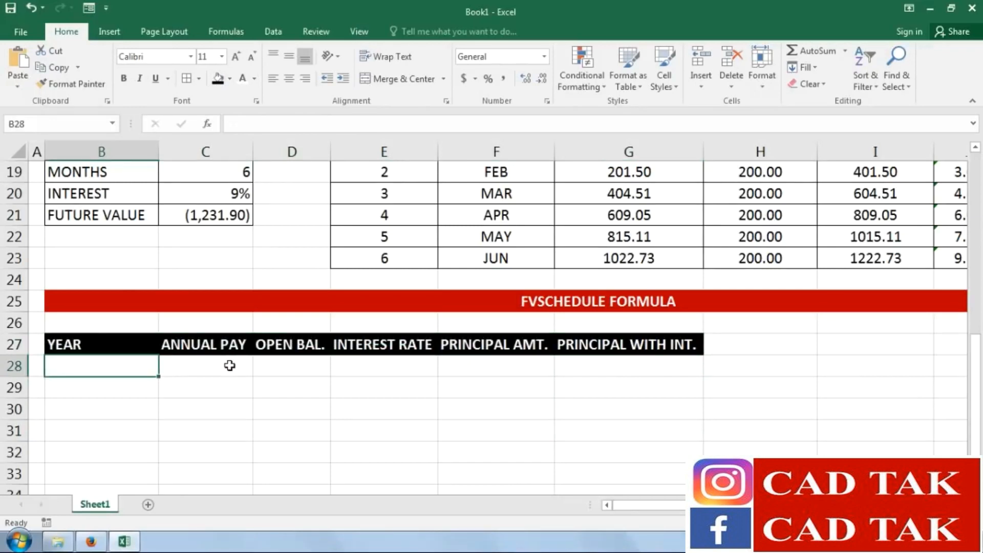
type("1")
key("Return")
type("2")
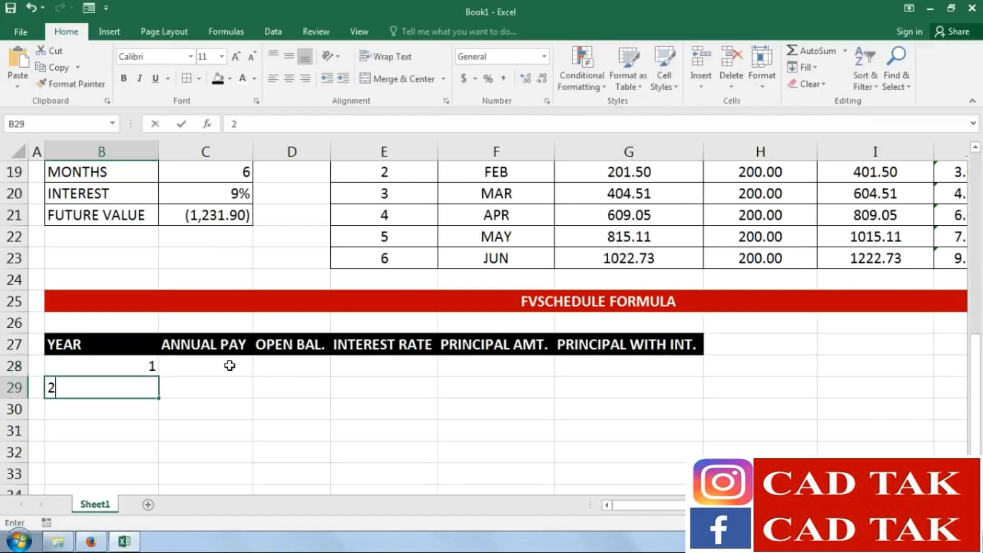
key("Return")
type("3")
key("Return")
type("4")
key("Return")
type("5")
key("Return")
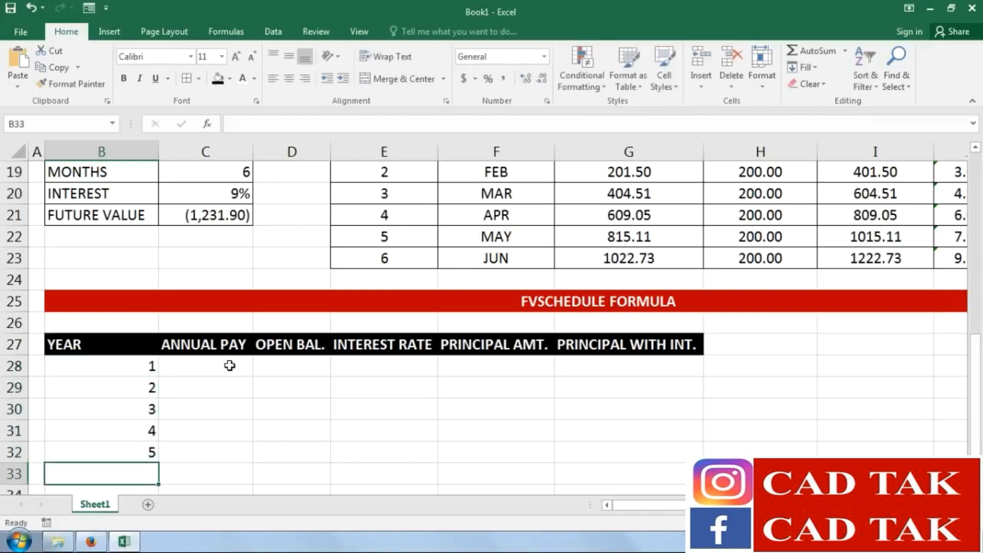
Enter 1000 as the ANNUAL PAY for all five years in C28:C32
left_click(202, 363)
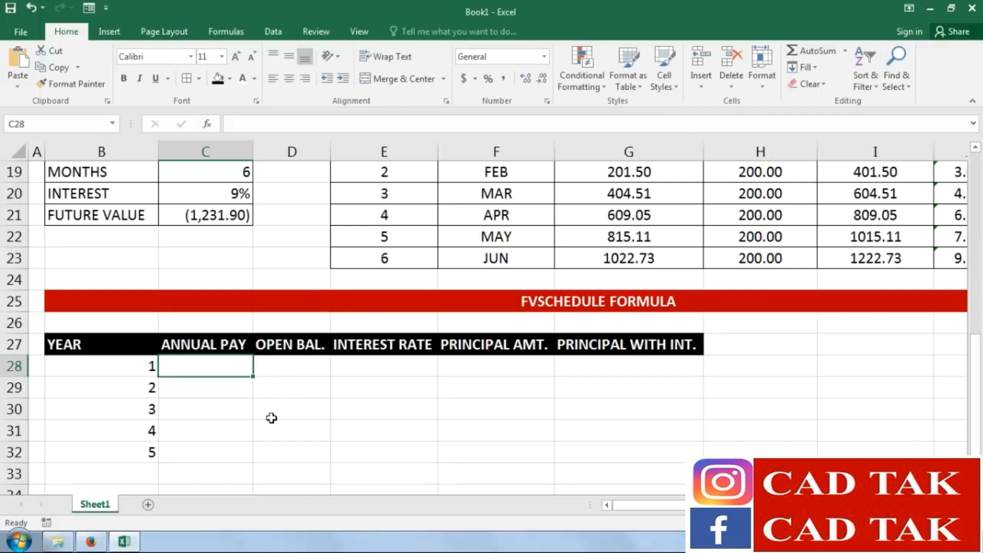
type("1000")
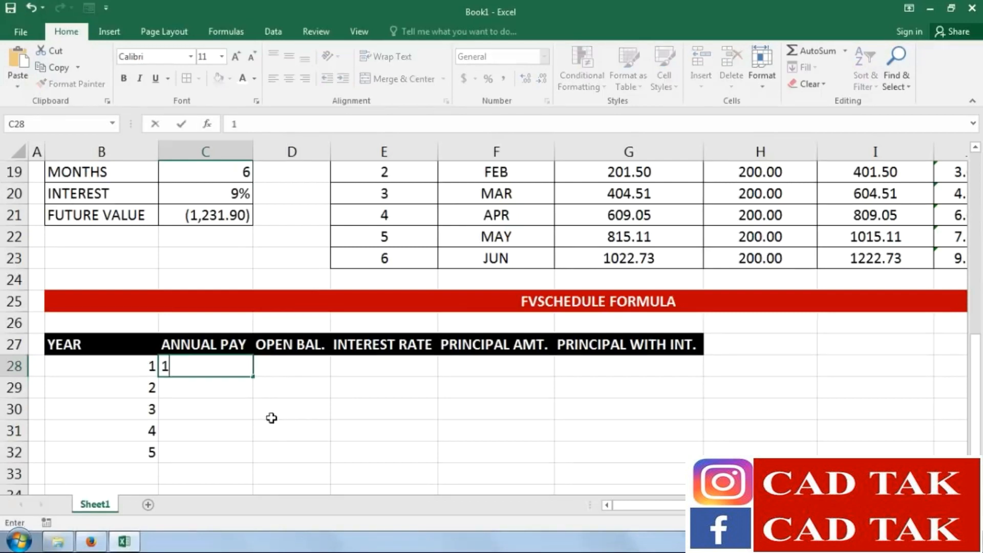
key("Return")
type("1000")
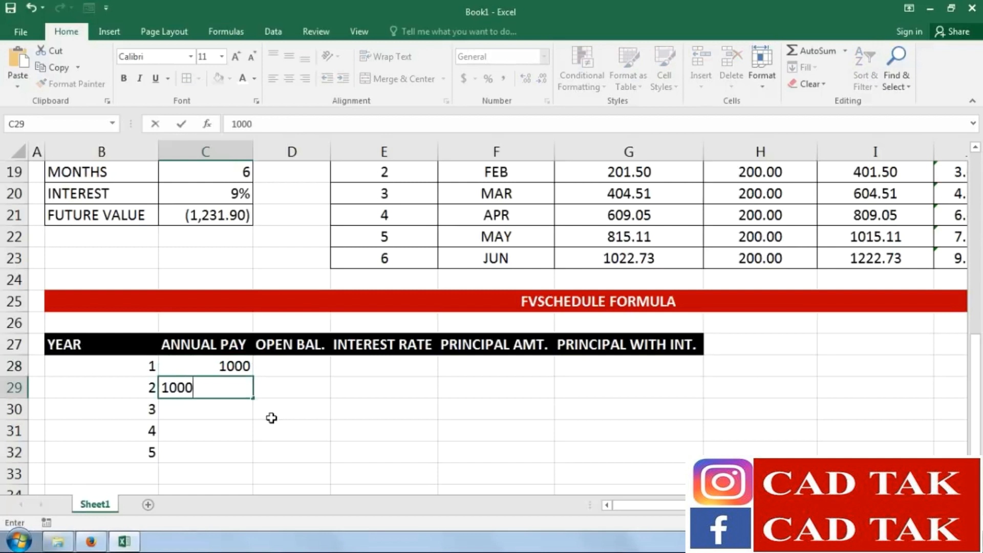
key("Return")
type("1000")
key("Return")
type("1000")
key("Return")
type("1000")
key("Return")
Enter 1000 as the first year's opening balance in D28
left_click(287, 368)
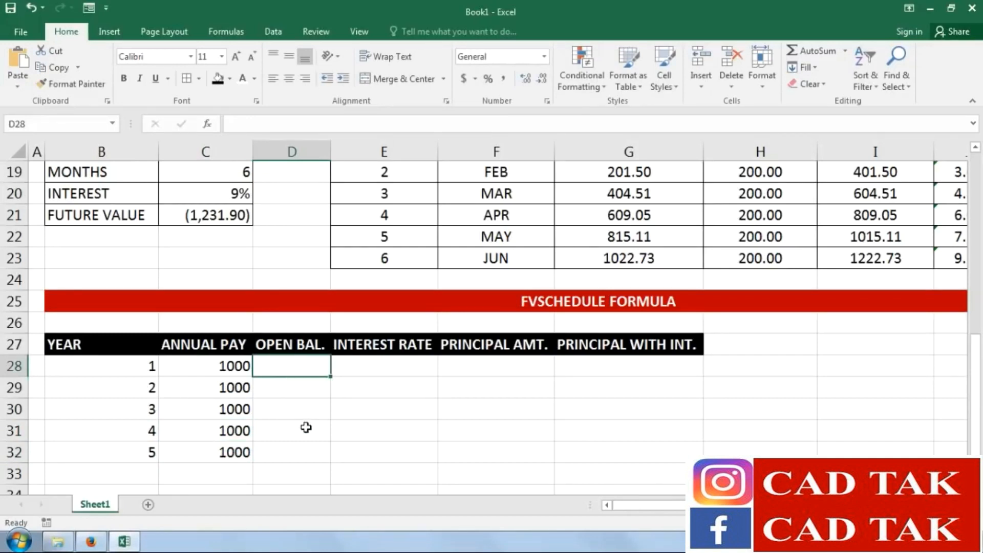
type("1000")
key("Return")
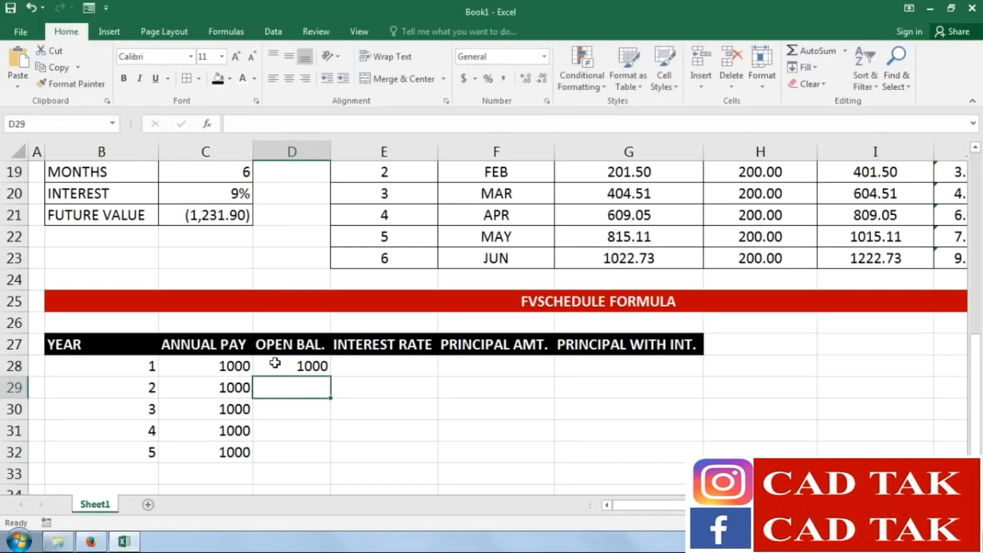
Enter an interest rate of 9% in E28 and fill it down to E32
left_click(374, 364)
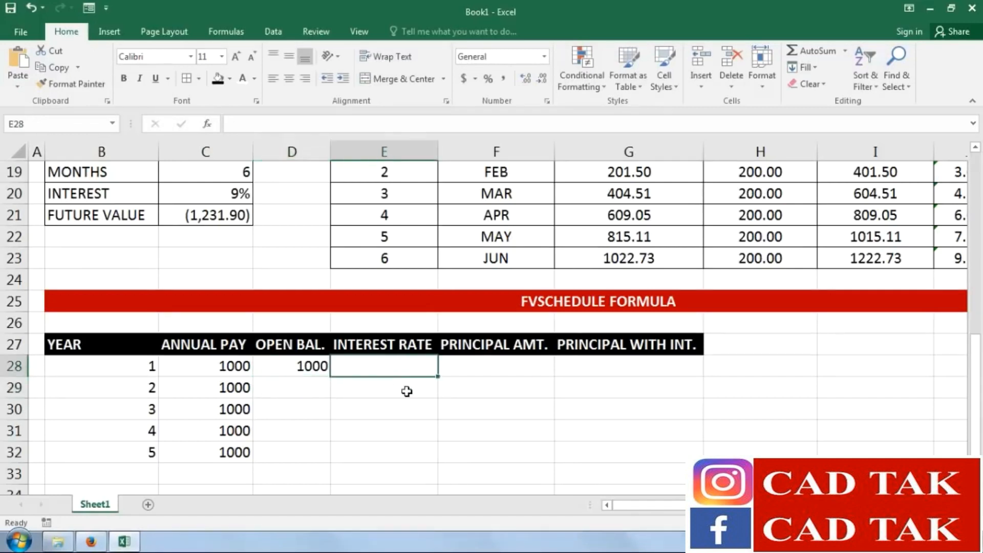
type("9%")
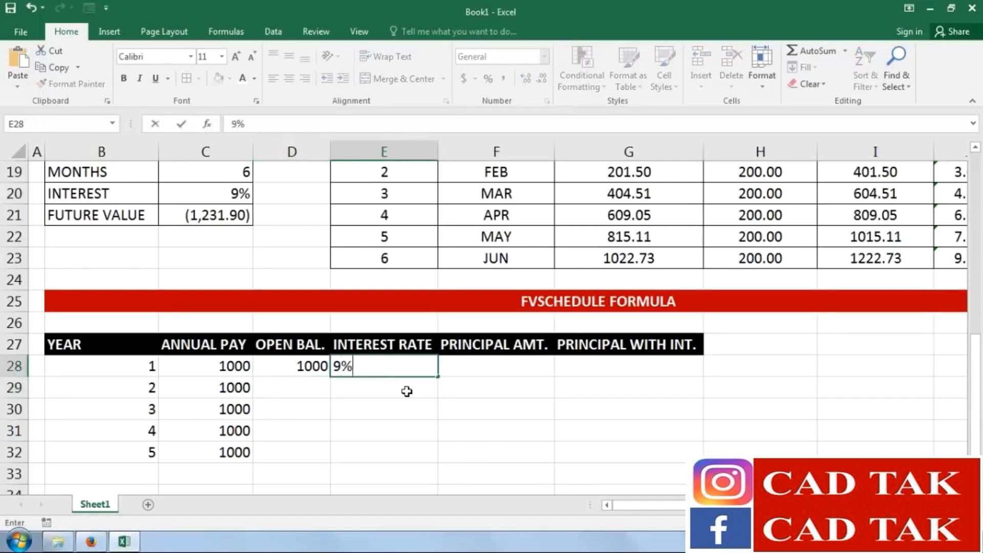
key("Tab")
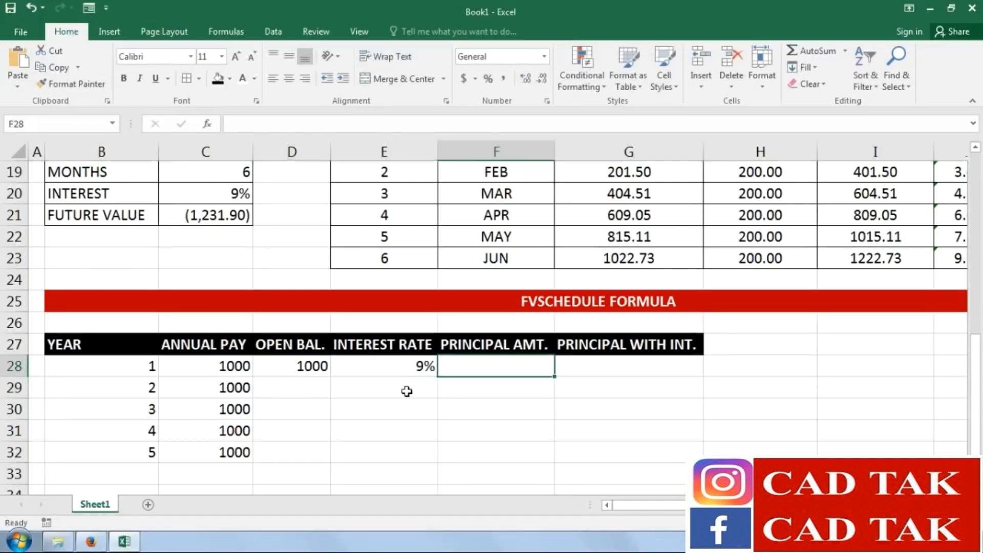
left_click(378, 372)
left_click_drag(435, 459, 436, 456)
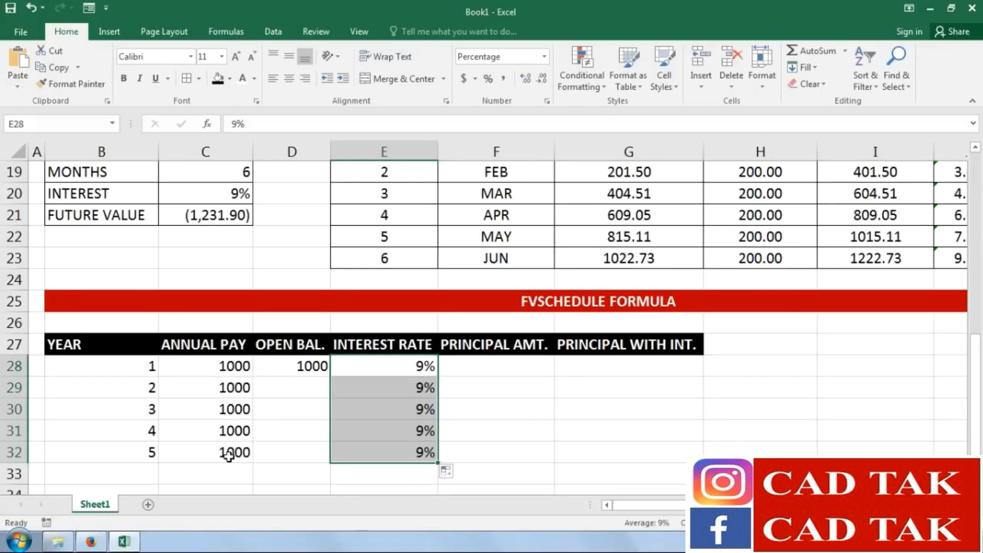
left_click_drag(415, 366, 413, 453)
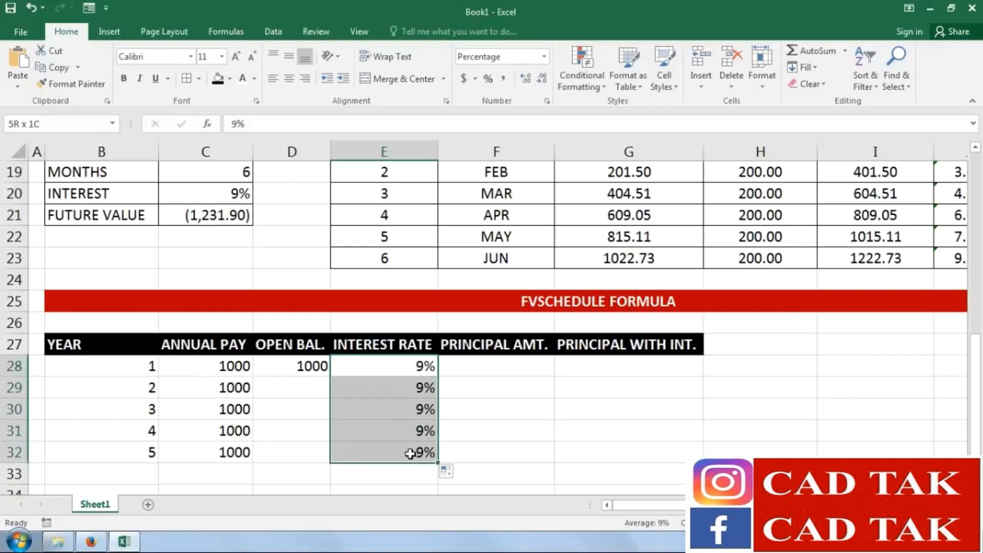
Calculate the first year's PRINCIPAL AMT. in F28 with the formula =D28*E28
left_click(515, 370)
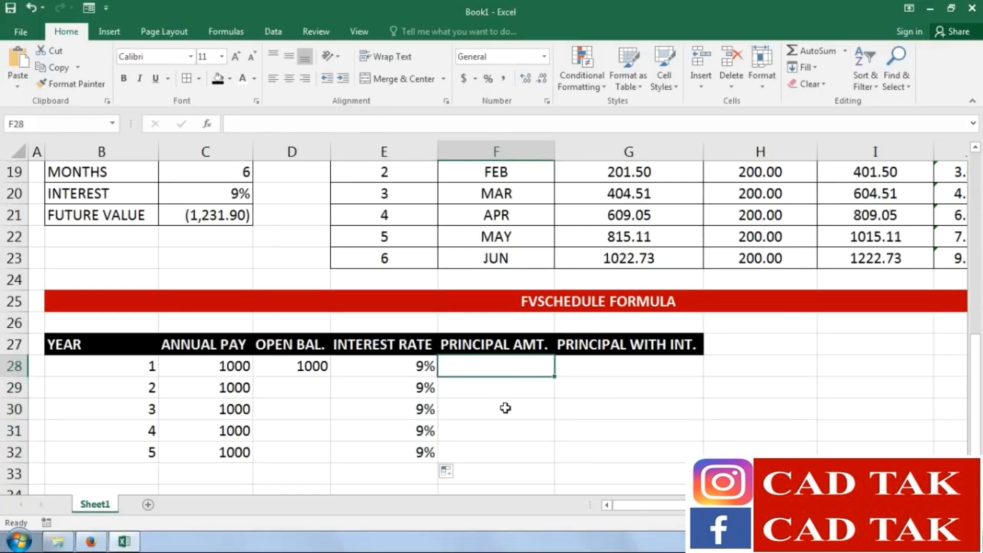
type("=")
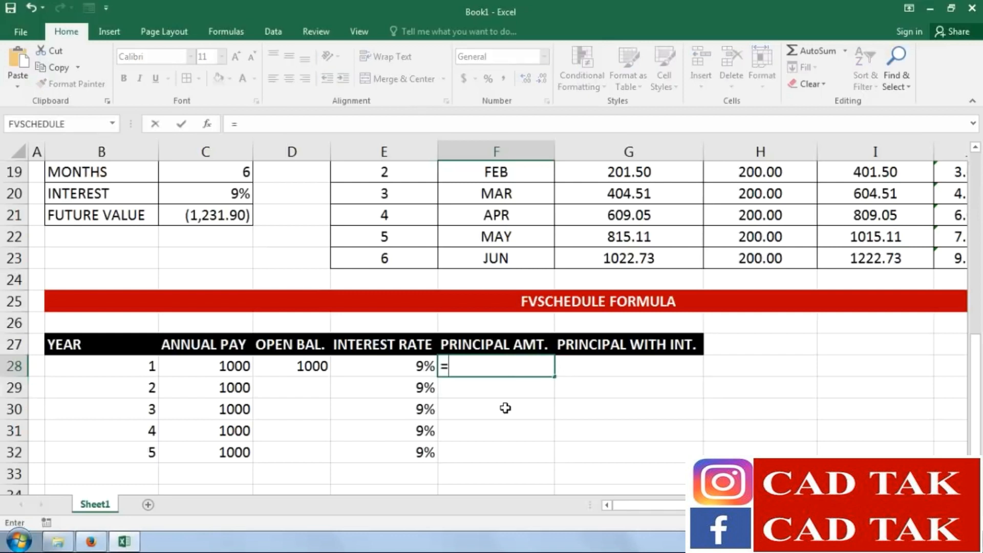
left_click(311, 367)
type("*")
left_click(376, 365)
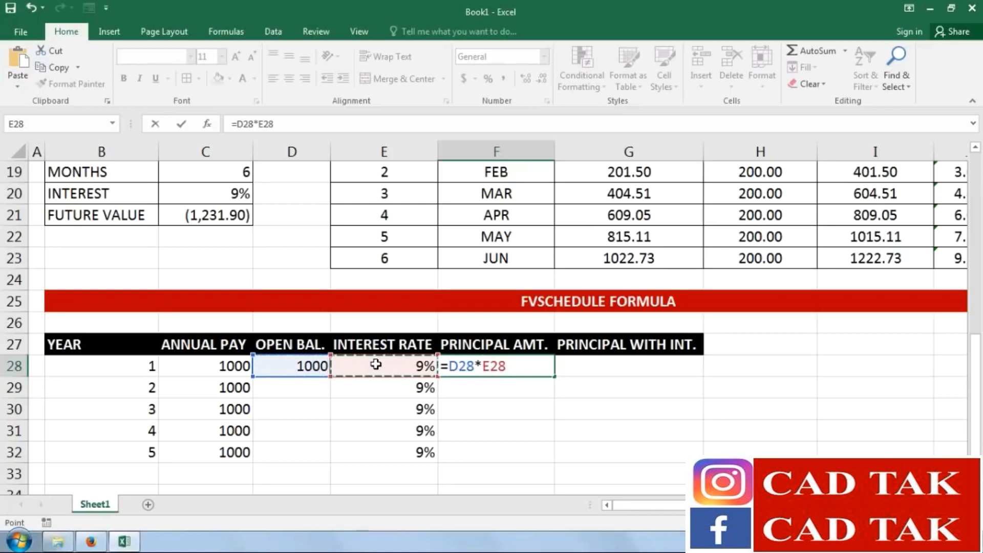
key("Return")
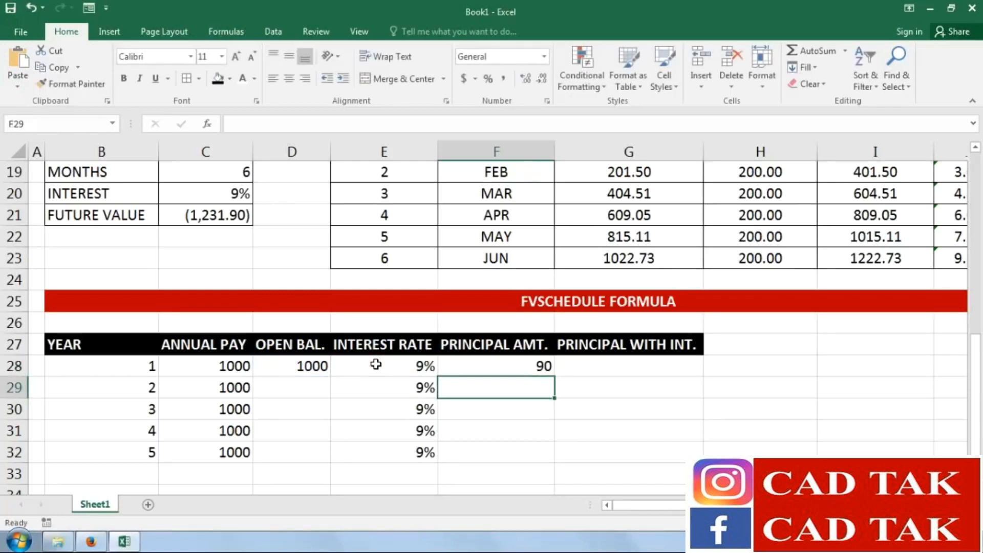
Calculate the first year's PRINCIPAL WITH INT. in G28 with the formula =D28+F28
left_click(624, 364)
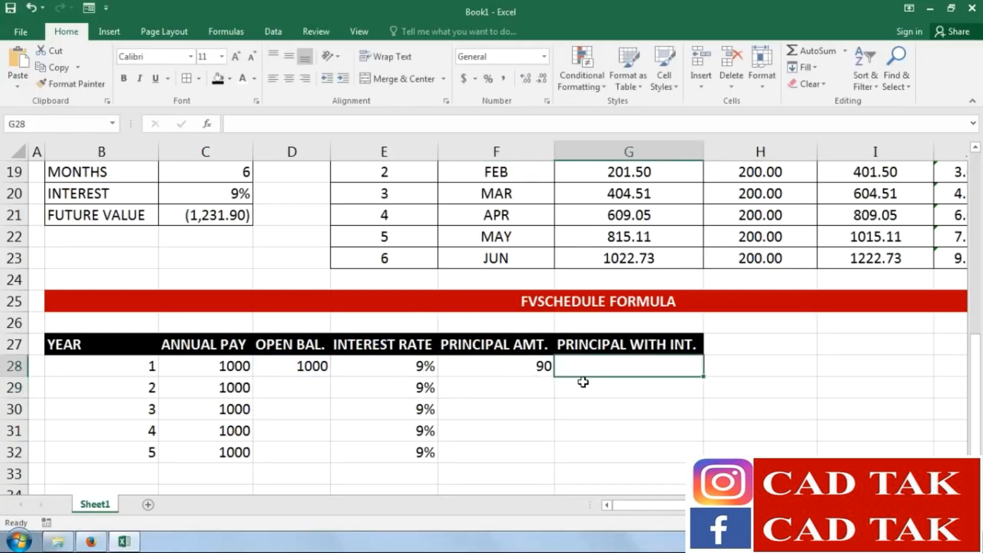
type("=")
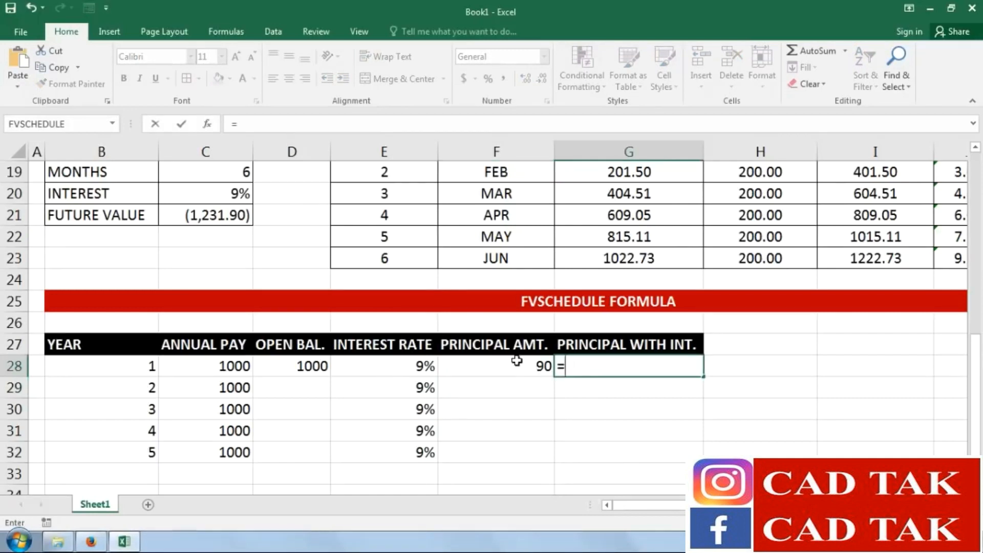
left_click(318, 368)
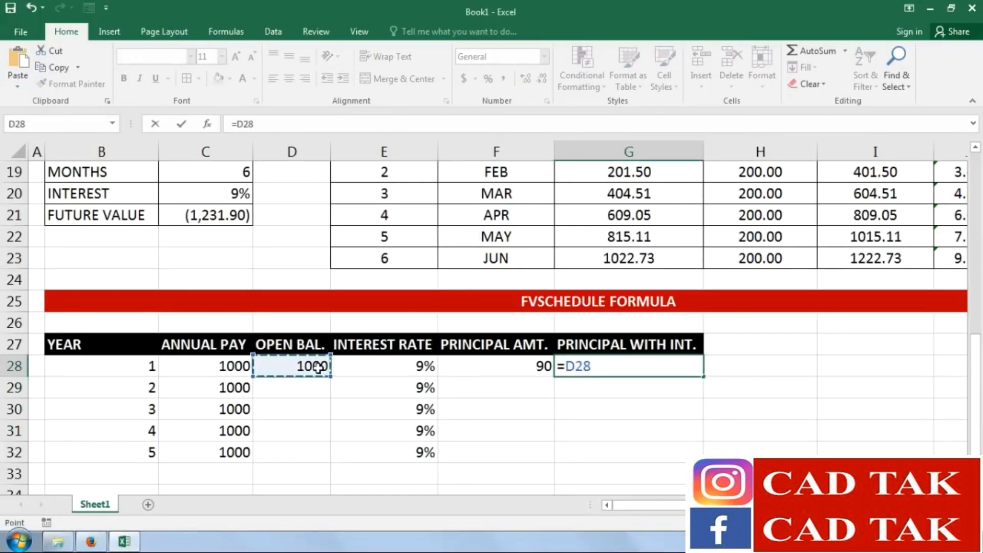
type("+")
left_click(447, 365)
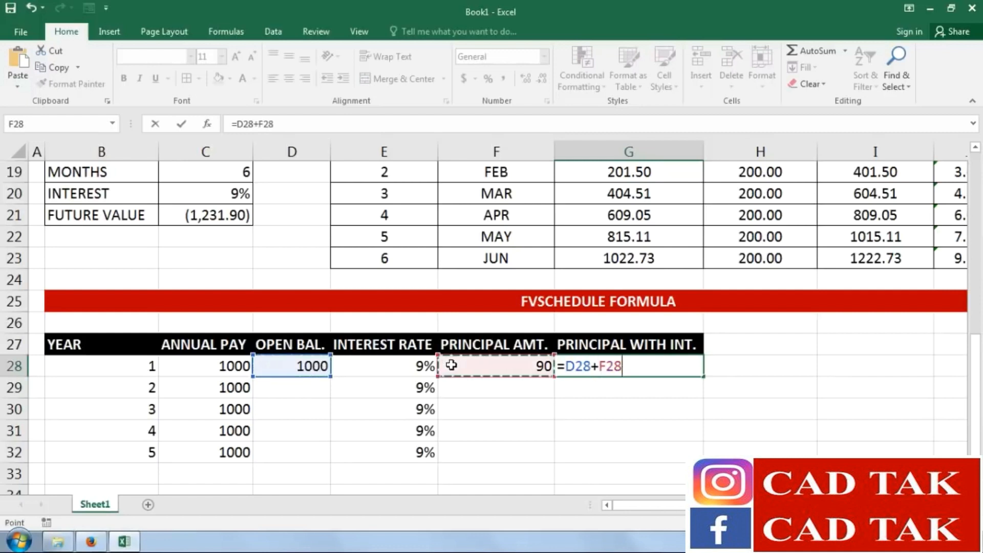
key("Return")
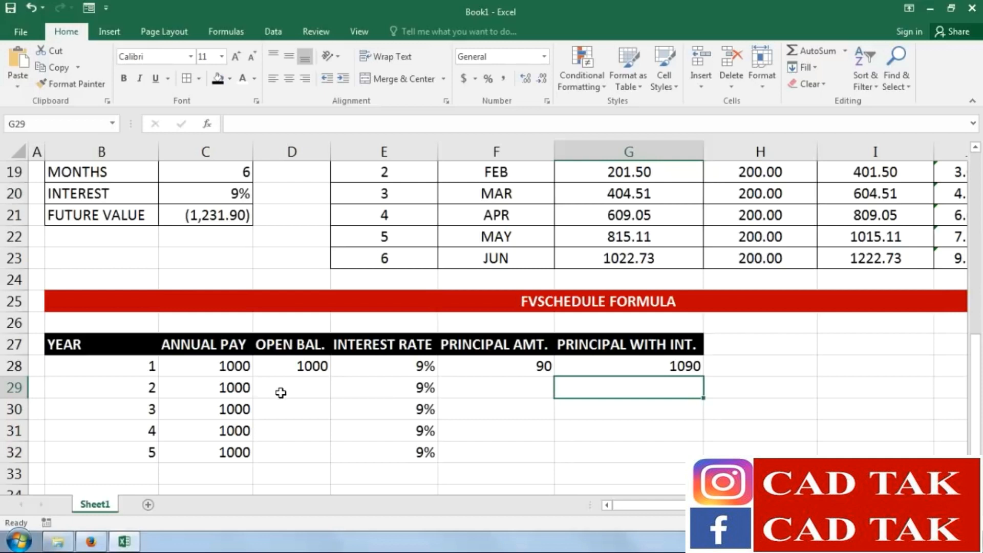
Link the second year's opening balance in D29 to the first year's total with =G28
left_click(300, 393)
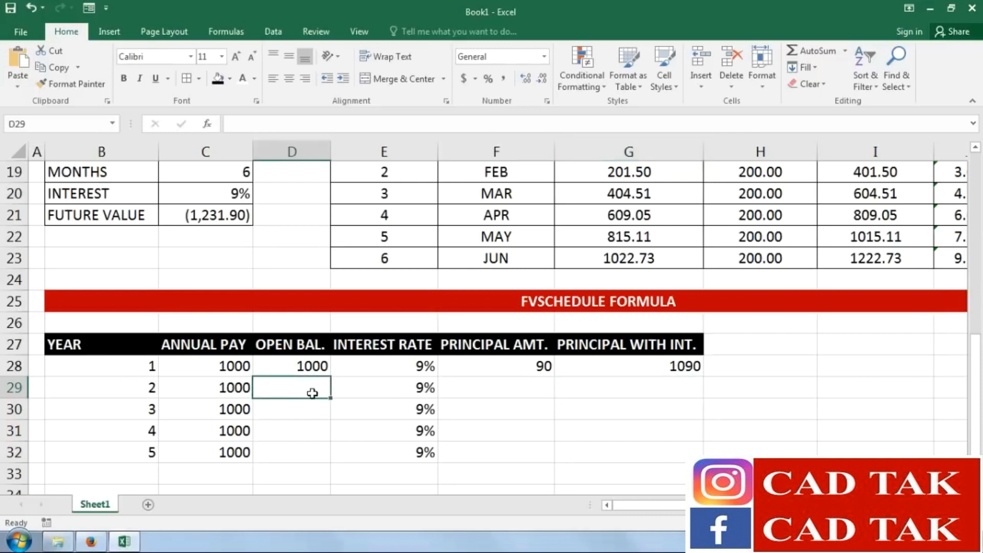
type("=")
left_click(615, 367)
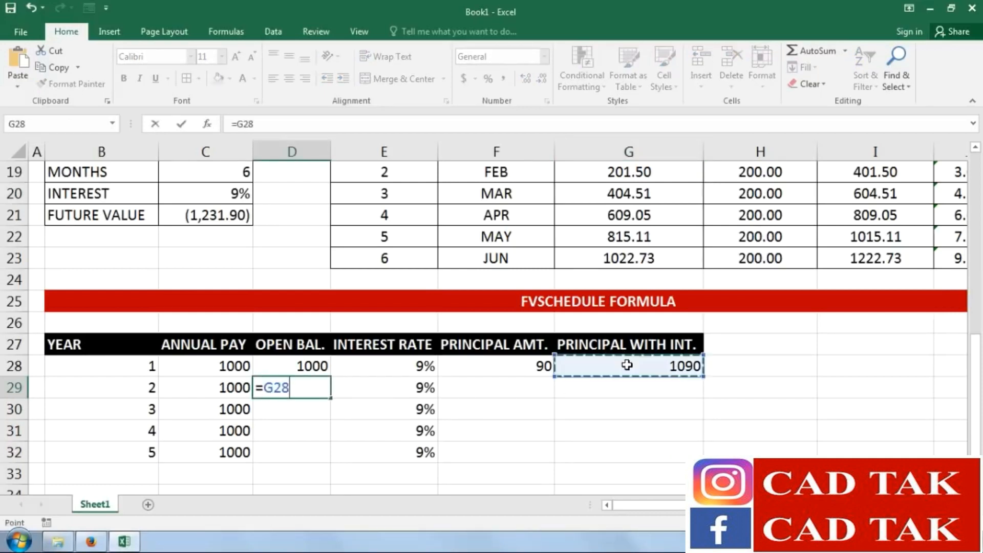
key("Return")
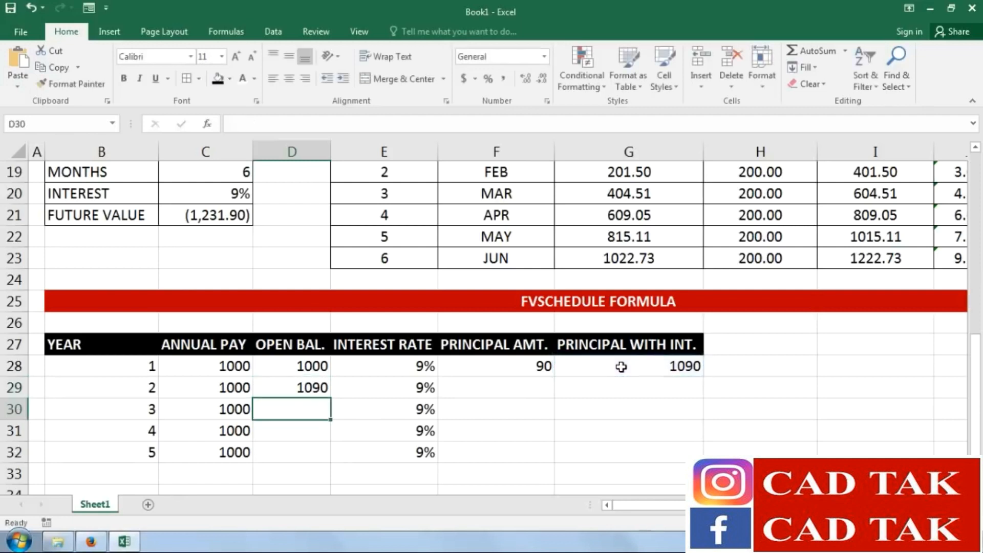
Calculate the second year's PRINCIPAL AMT. in F29 with the formula =D29*E29
left_click(513, 394)
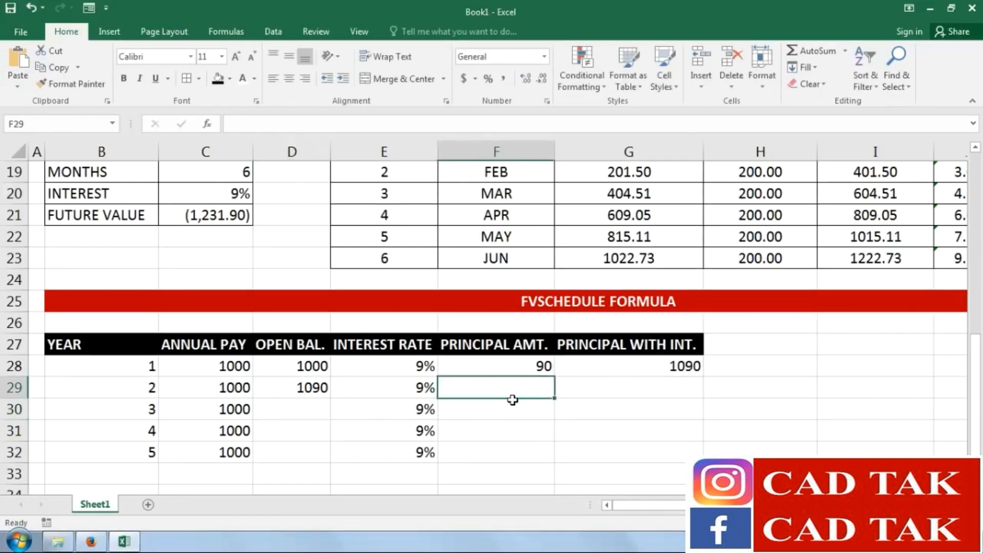
type("=")
left_click(297, 387)
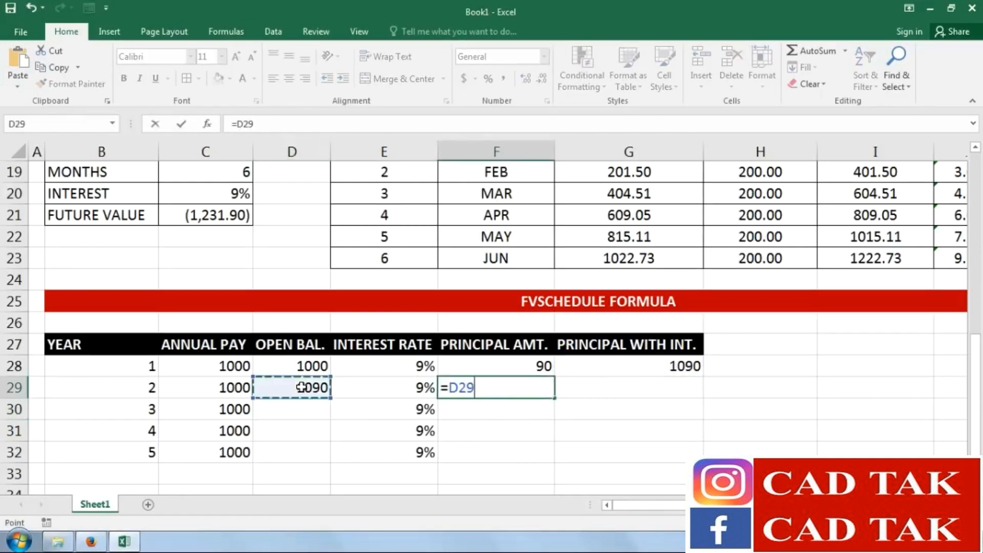
type("*")
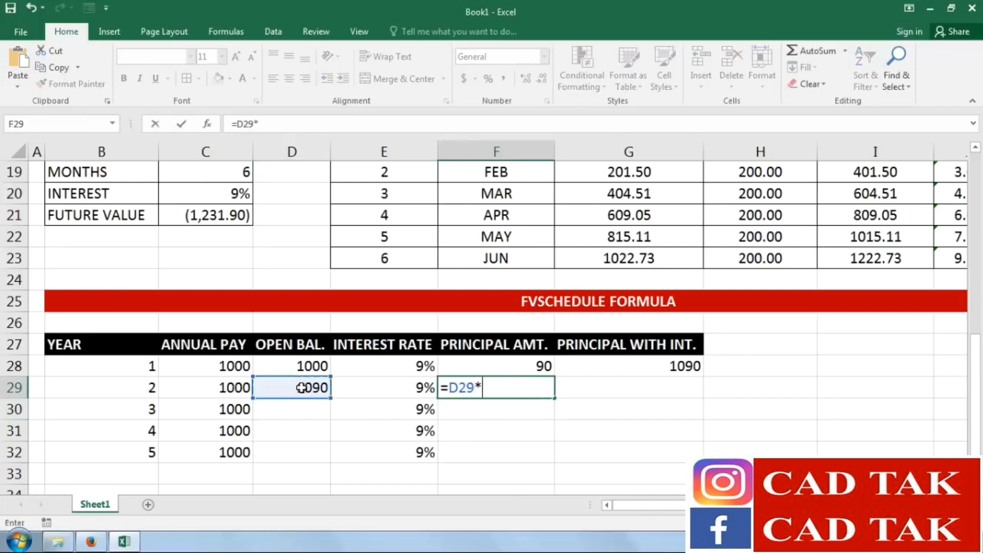
left_click(415, 389)
key("Return")
Fill the PRINCIPAL AMT. formula from F28 down to F32
left_click_drag(509, 369, 551, 458)
left_click(512, 382)
left_click(531, 368)
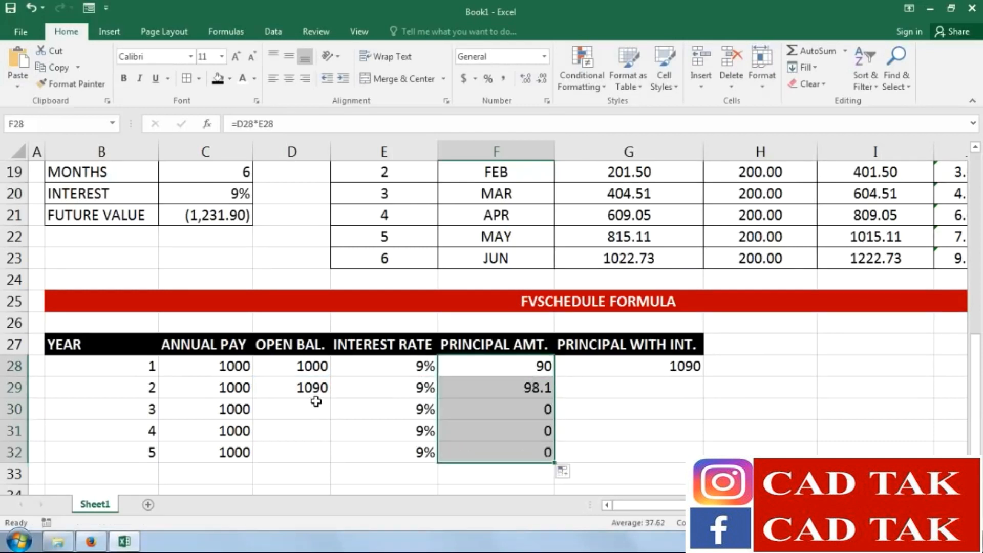
Fill the opening balance formula from D29 down to D32 and the PRINCIPAL WITH INT. formula from G28 down to G32
left_click(314, 388)
left_click_drag(330, 400, 331, 458)
left_click(641, 386)
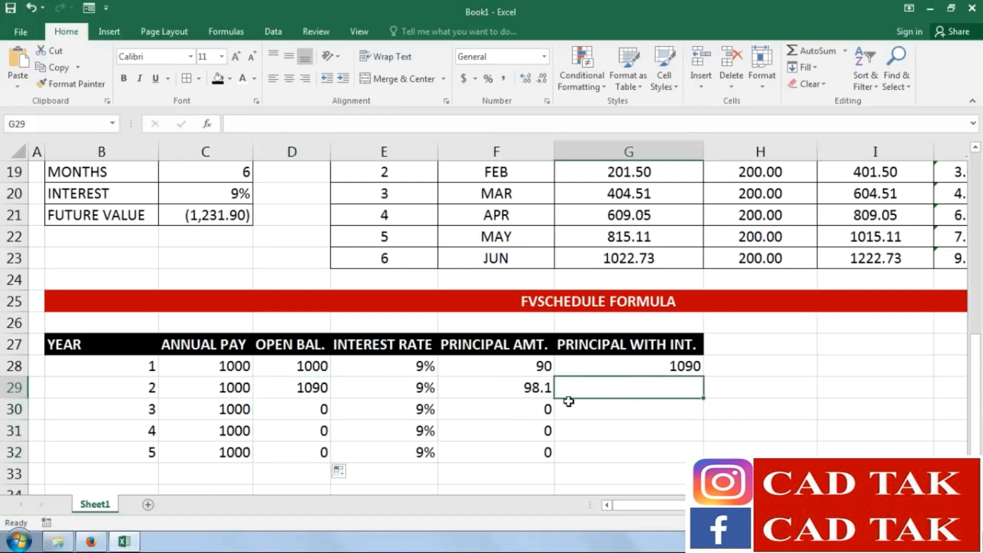
left_click(661, 364)
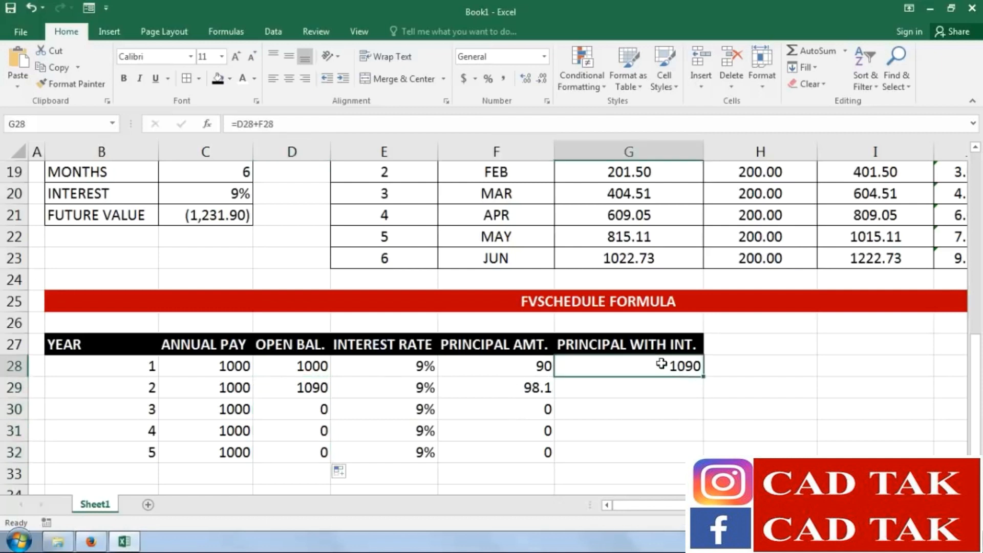
left_click_drag(705, 378, 705, 458)
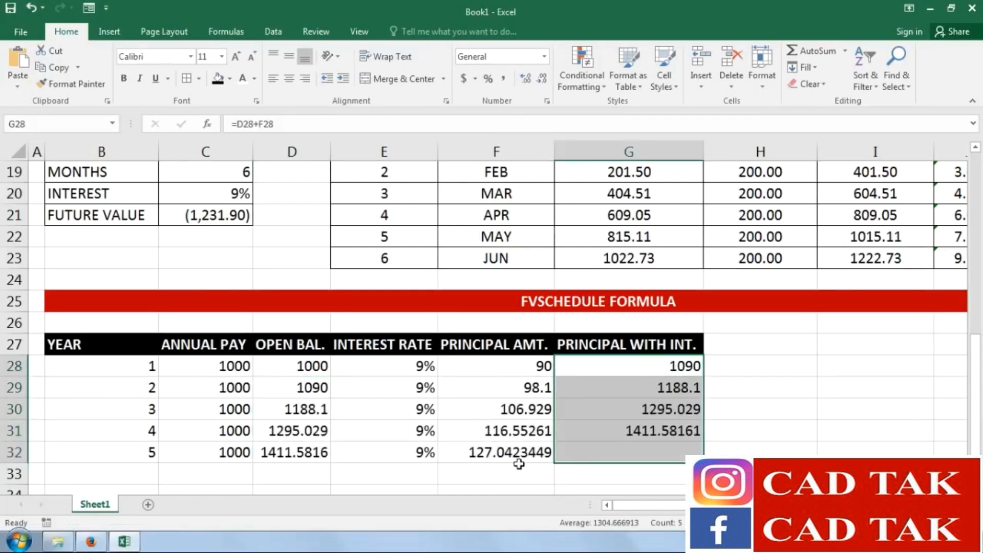
Format the PRINCIPAL AMT. and PRINCIPAL WITH INT. values in F28:G32 with two decimal places
left_click_drag(635, 457, 516, 365)
left_click(541, 79)
left_click(541, 79)
left_click(541, 80)
left_click(540, 80)
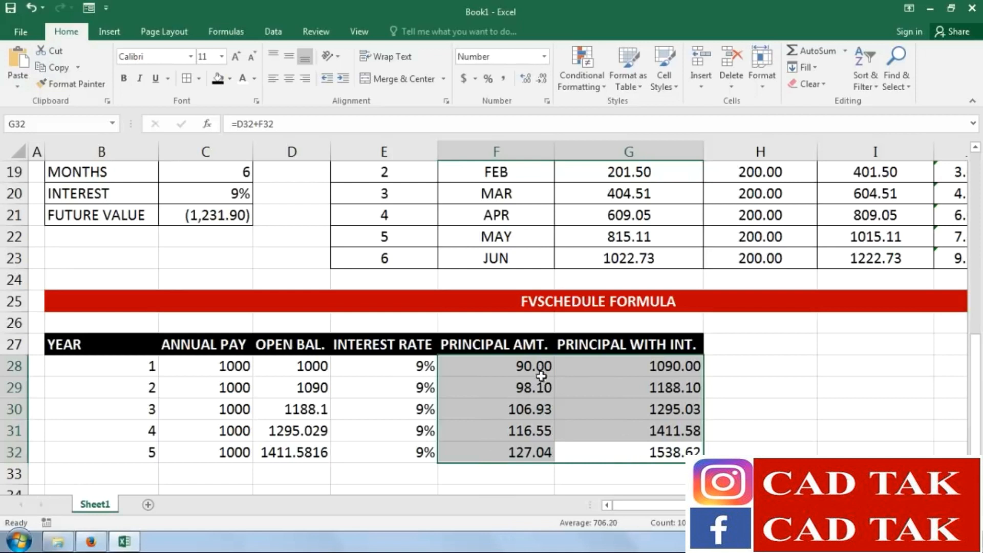
Format the opening balances in D28:D32 with two decimal places
left_click_drag(310, 453, 310, 367)
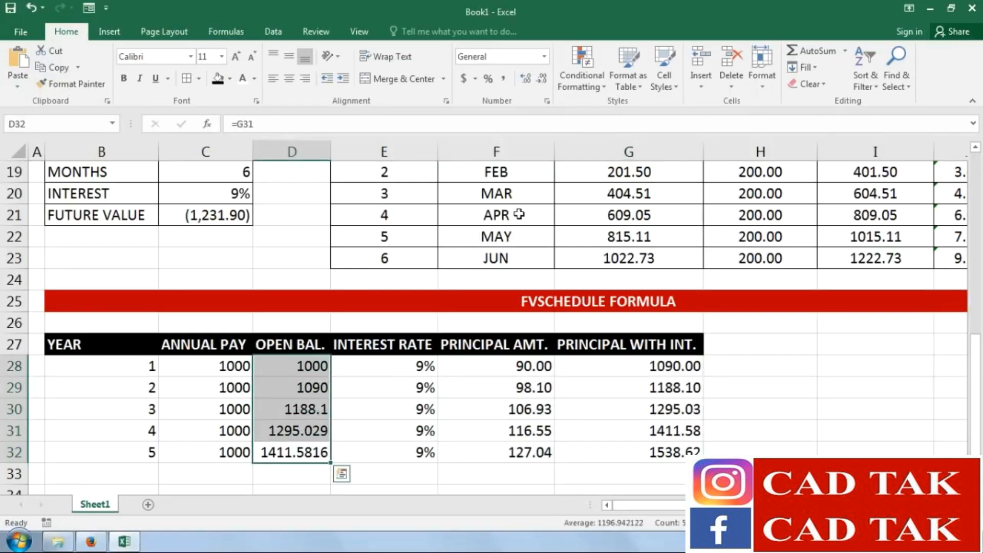
left_click(541, 80)
left_click(541, 80)
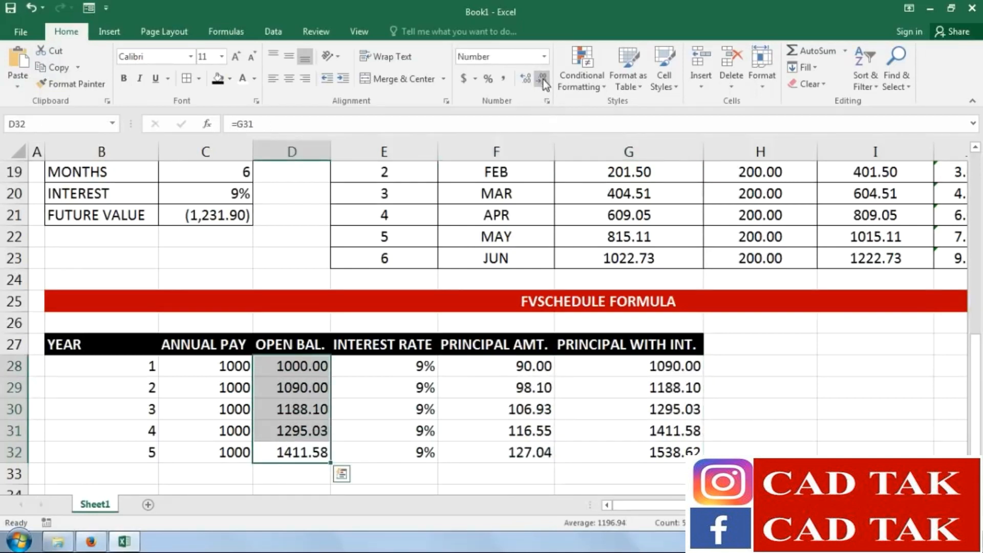
Add all borders to the yearly table in B27:G32 and centre its contents horizontally
left_click(516, 414)
left_click_drag(630, 452, 76, 346)
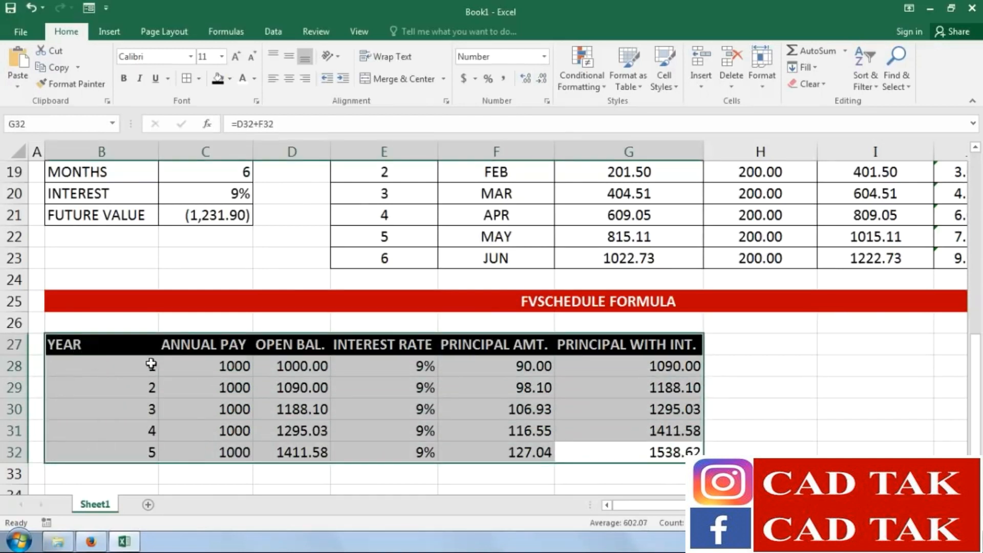
left_click(187, 79)
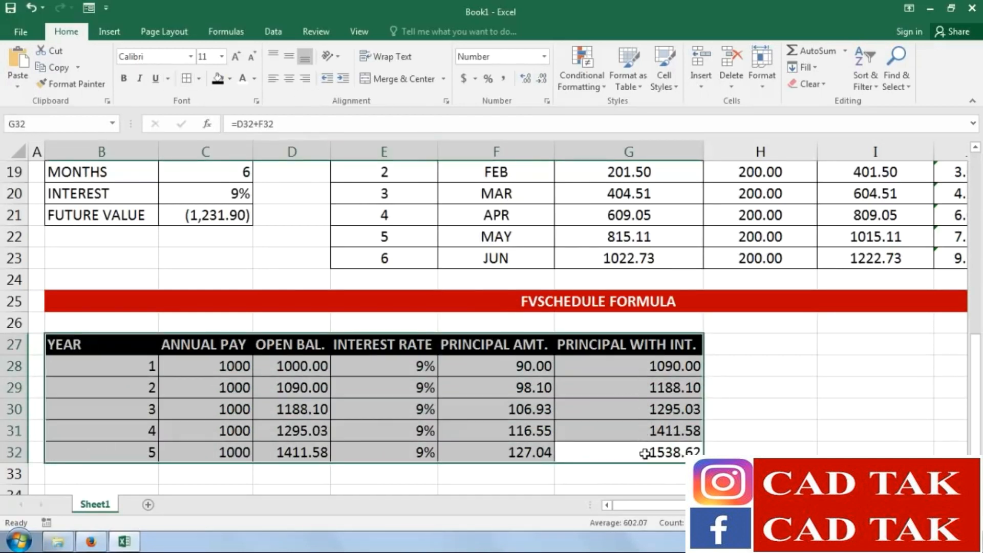
left_click(609, 450)
left_click(623, 368)
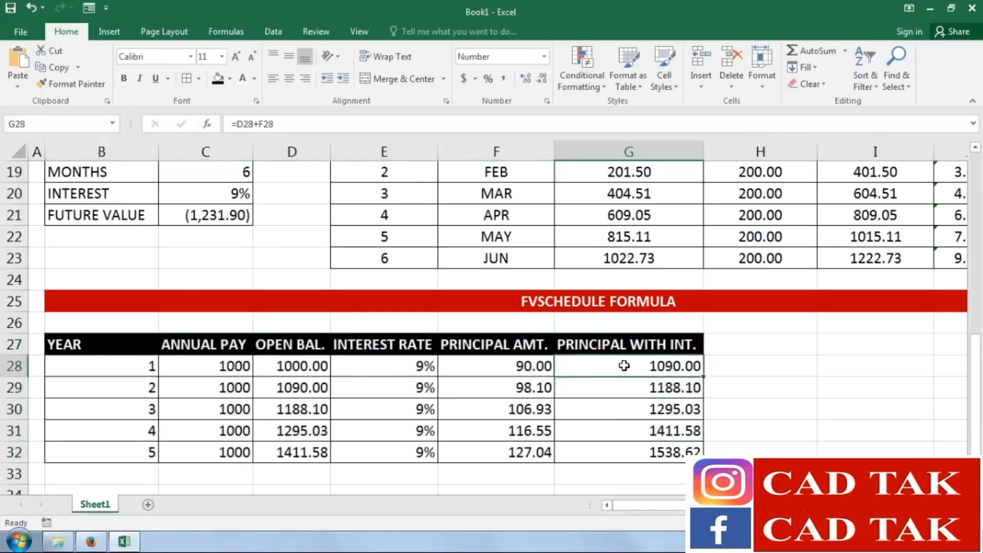
left_click_drag(642, 450, 136, 345)
left_click(290, 78)
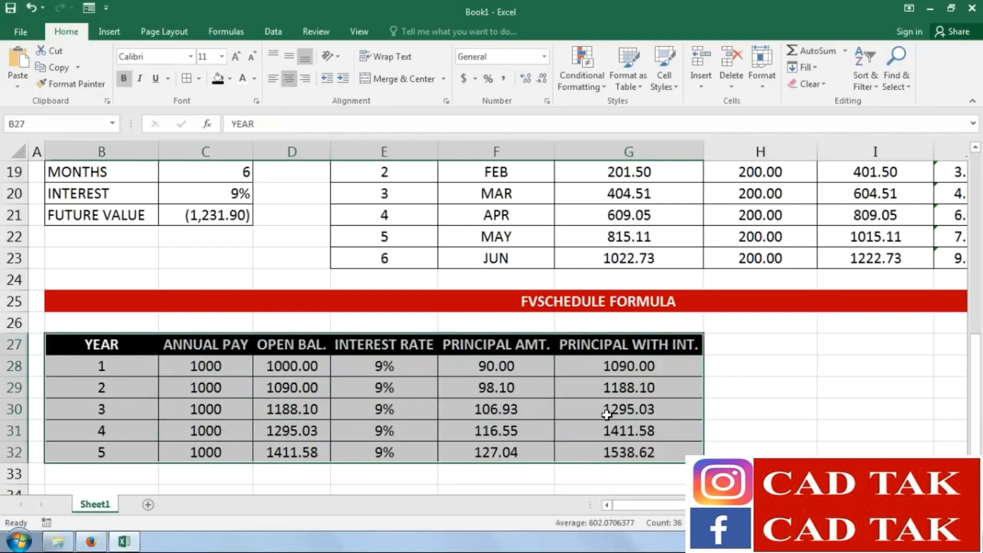
left_click(881, 392)
left_click(836, 346)
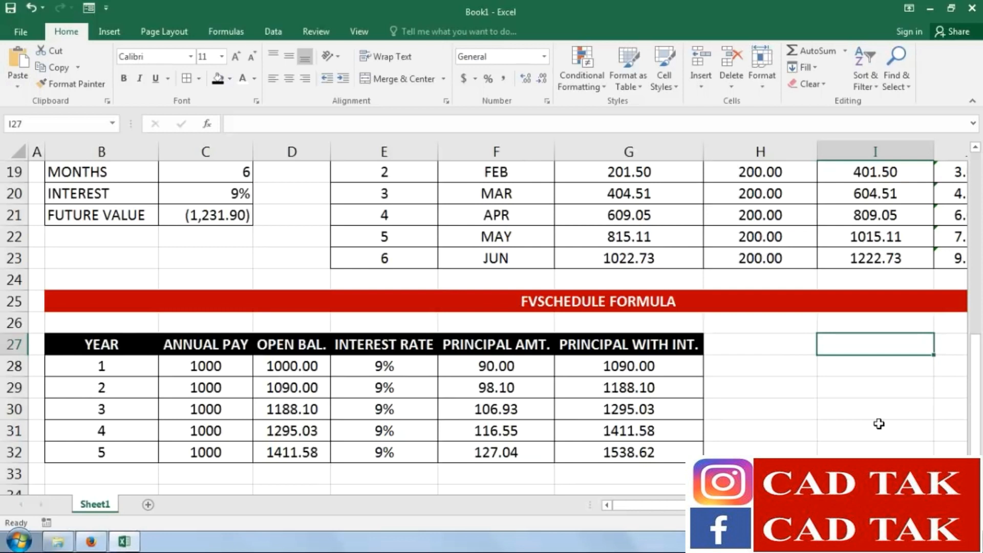
left_click(589, 371)
left_click(590, 412)
left_click(672, 446)
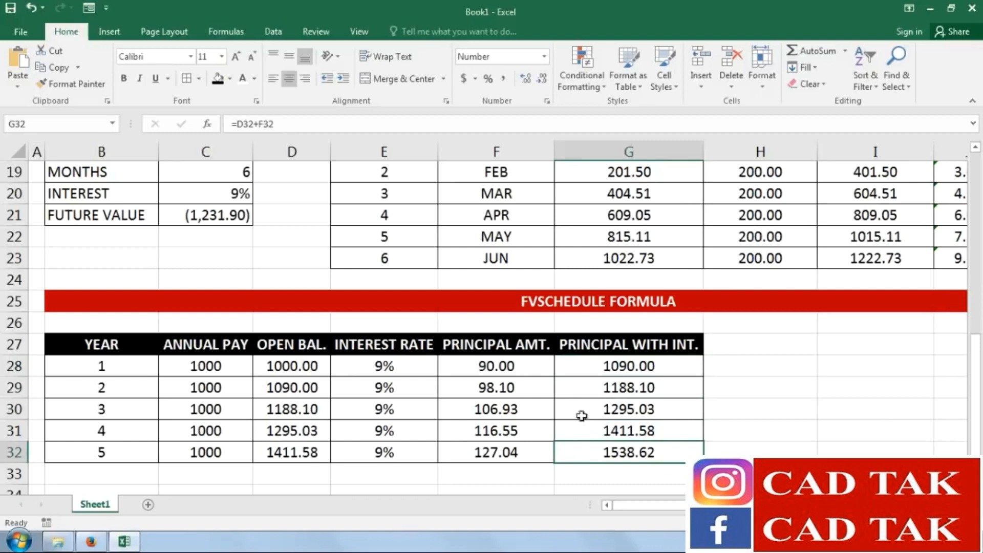
Enter the headers PRINCIPAL in I27 and INTEREST RATE in J27 for a second table beside the yearly one
left_click(832, 352)
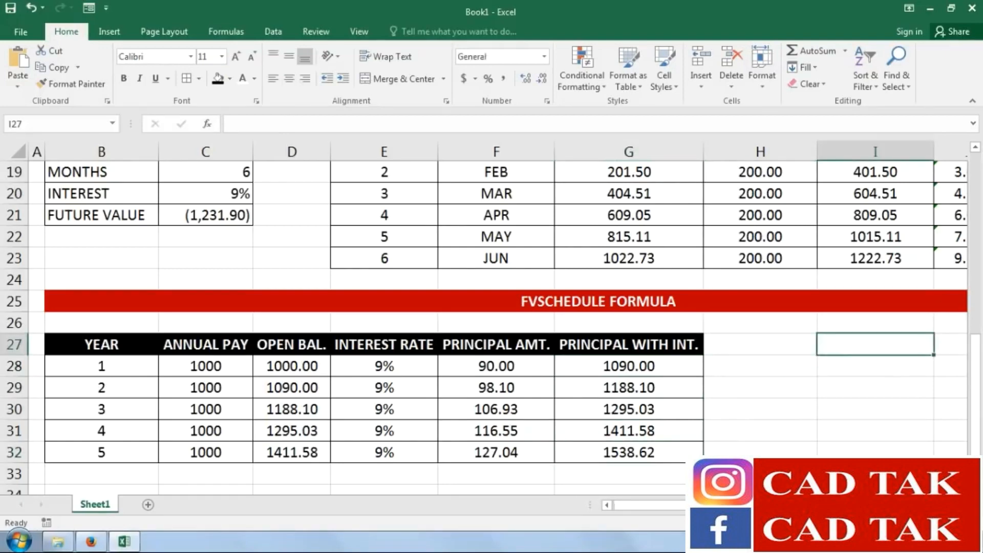
scroll(496, 326, "right", 5)
type("PRINCIPA")
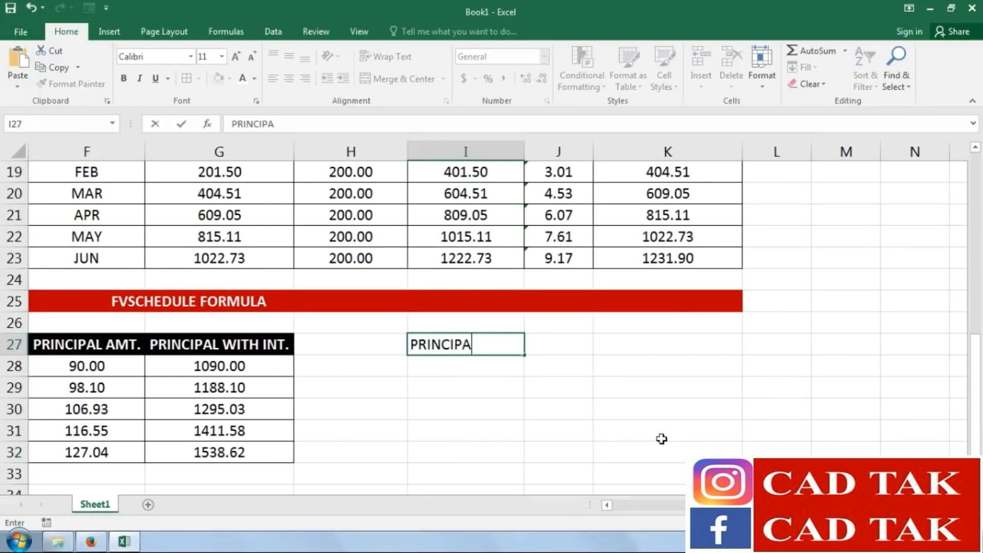
type("L")
key("Tab")
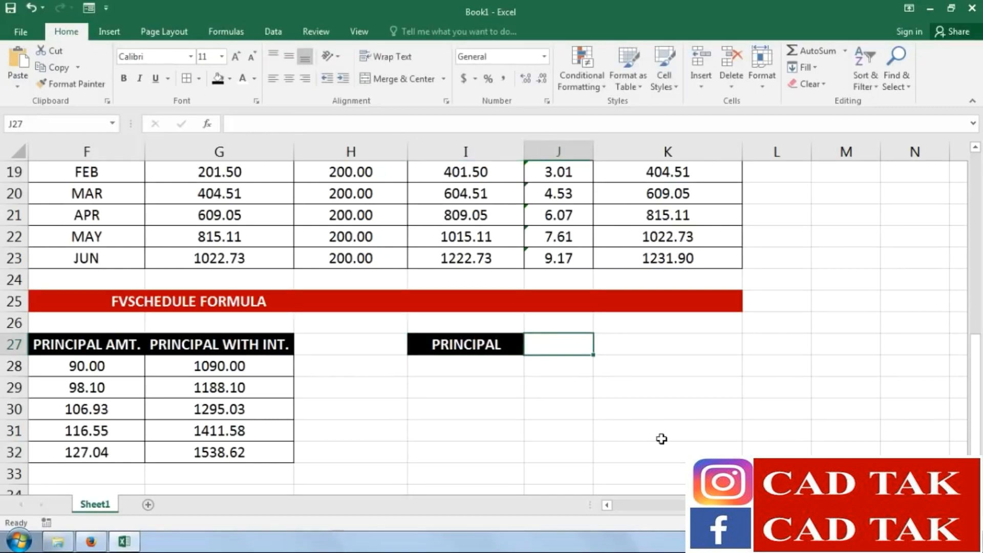
type("INTEREST")
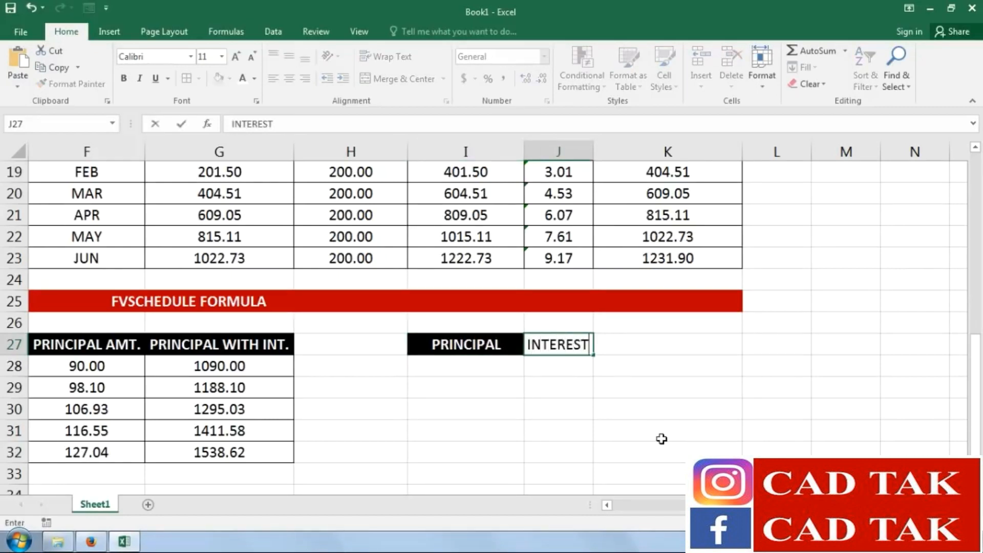
type(" RA")
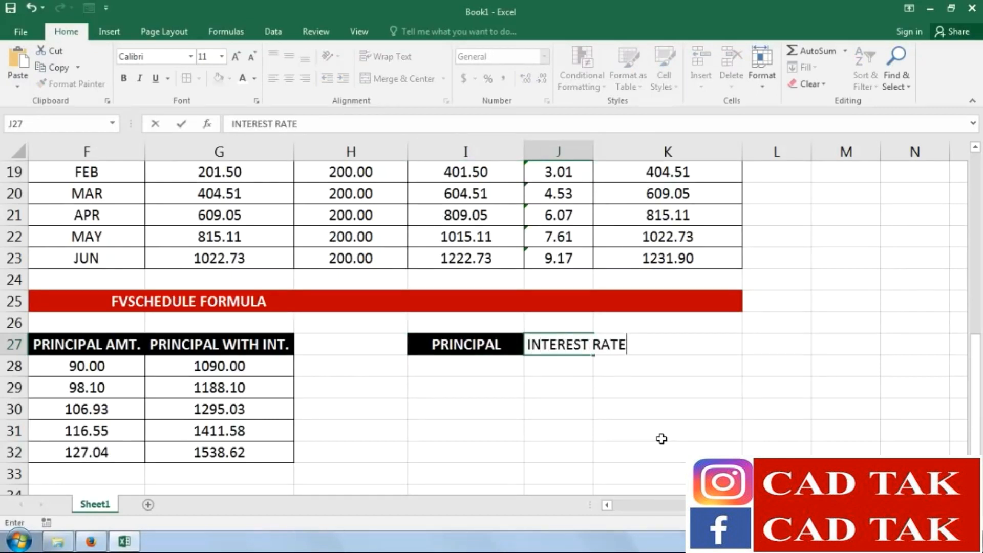
type("TE")
key("Tab")
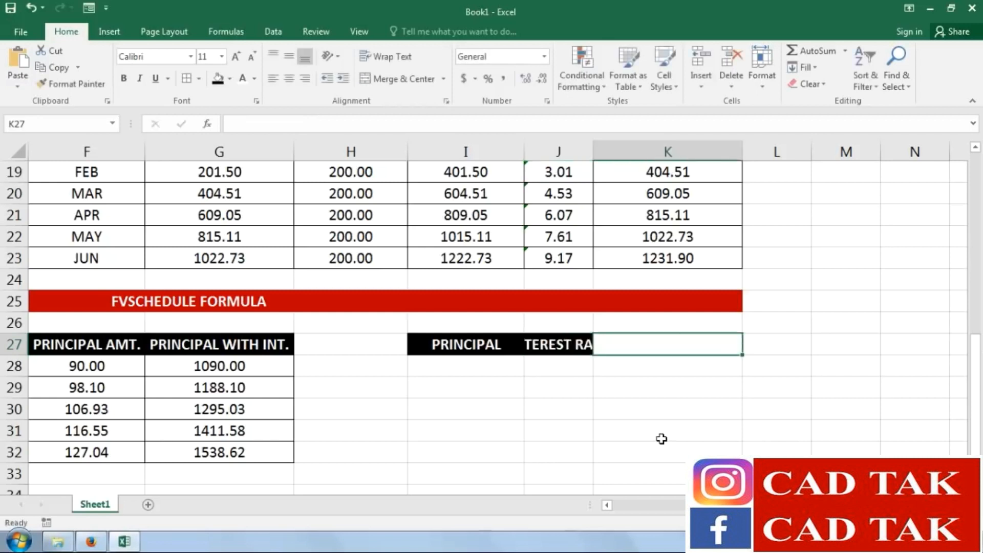
Enter the headers YEAR in K27 and FVSCHEDULE VALUE in L27
type("YEAR")
key("Tab")
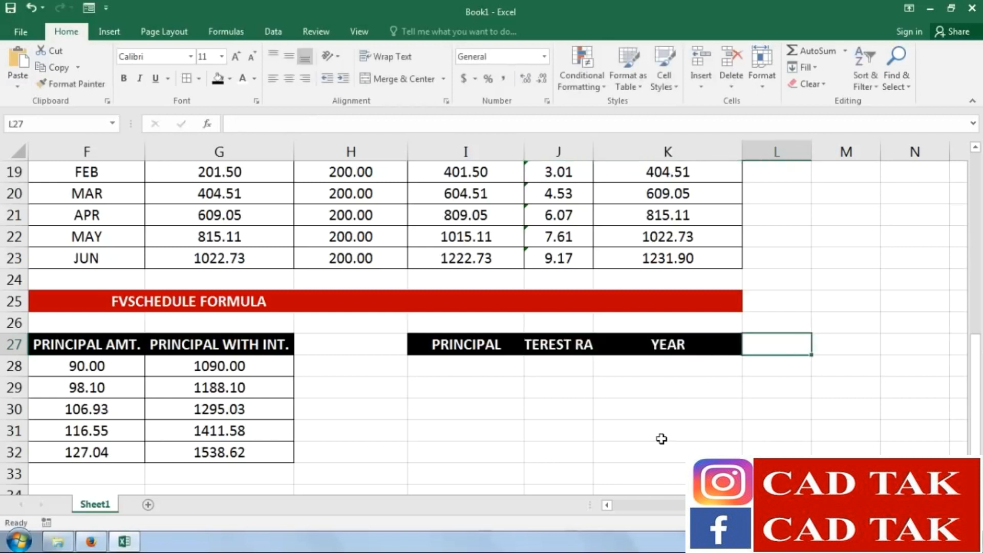
type("FVSC")
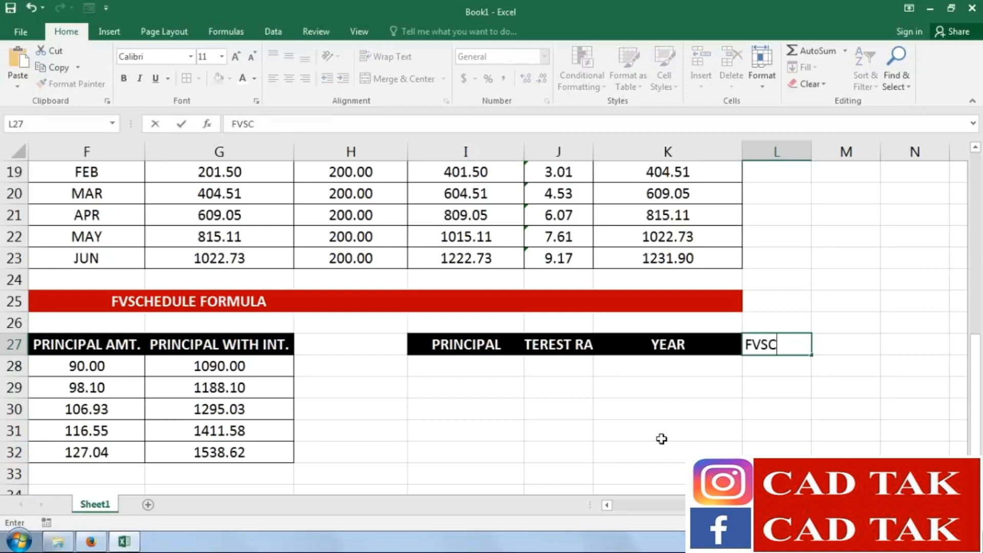
type("HEDULE")
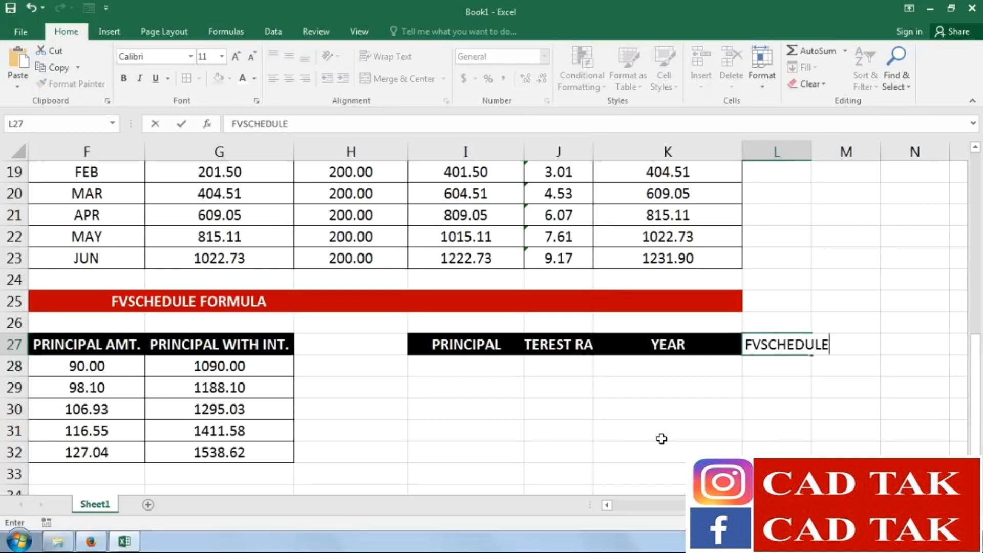
type(" VALUE")
key("Return")
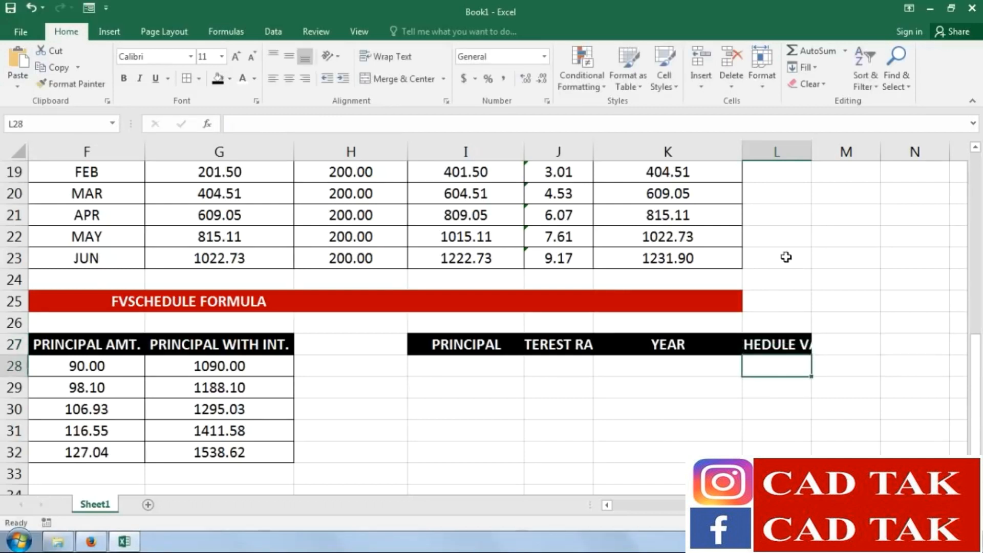
Autofit the widths of columns L and J to show their full headers
double_click(812, 150)
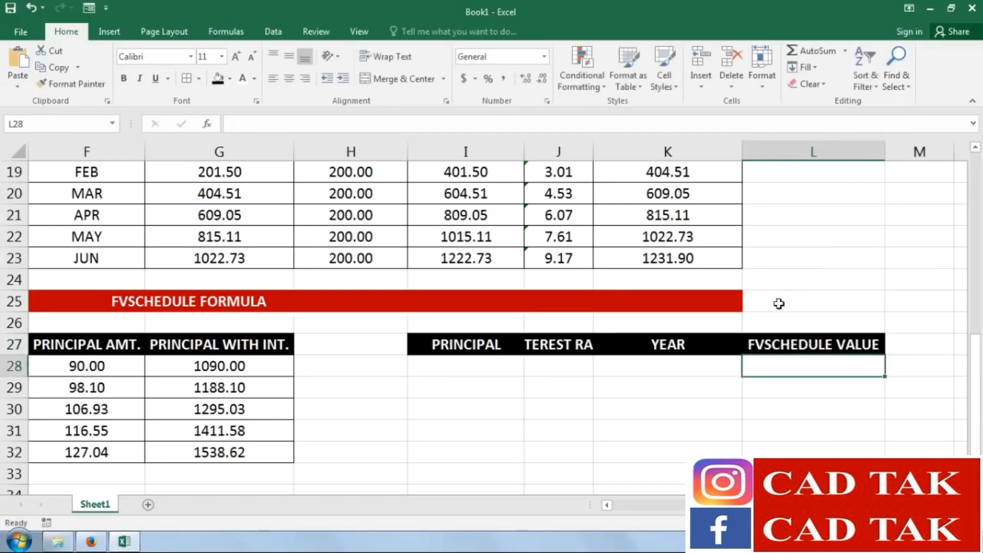
double_click(592, 145)
left_click(589, 387)
Enter 1000 as the principal in I28, then merge I28:I32 with the value centred horizontally and vertically
left_click(487, 370)
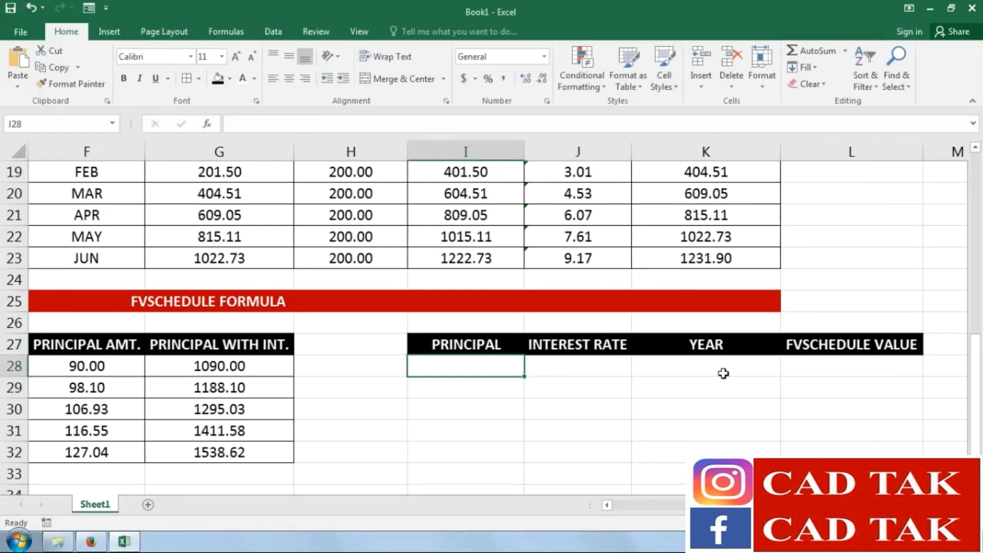
type("1000")
key("Return")
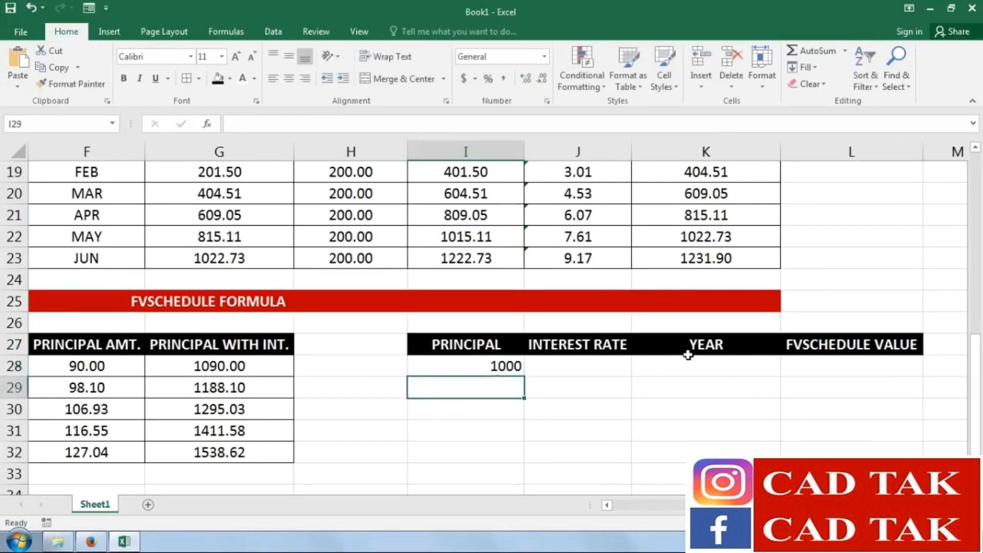
left_click_drag(490, 368, 488, 448)
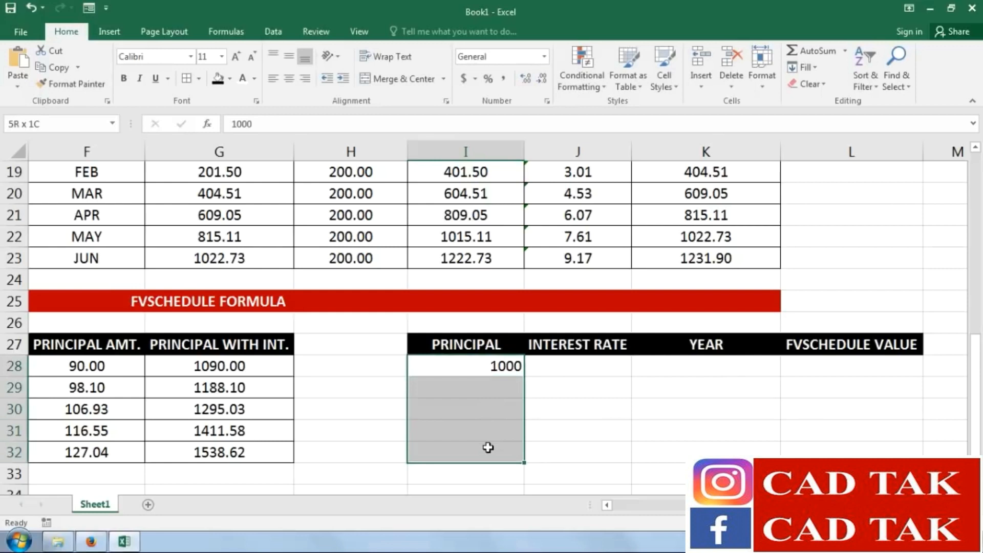
left_click(370, 82)
left_click(289, 58)
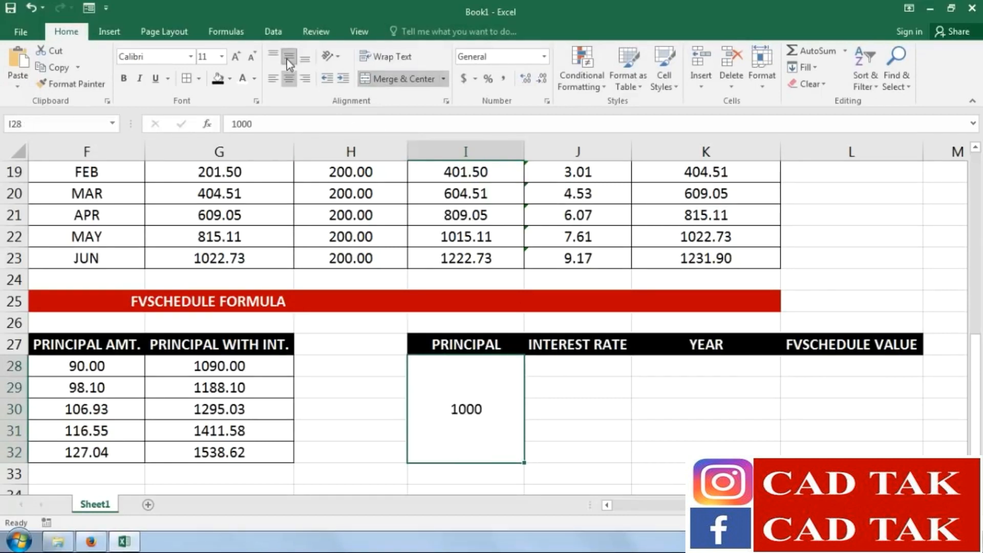
Enlarge the merged principal value to font size 22
left_click(236, 57)
left_click(236, 56)
left_click(237, 56)
left_click(236, 56)
left_click(236, 56)
left_click(236, 56)
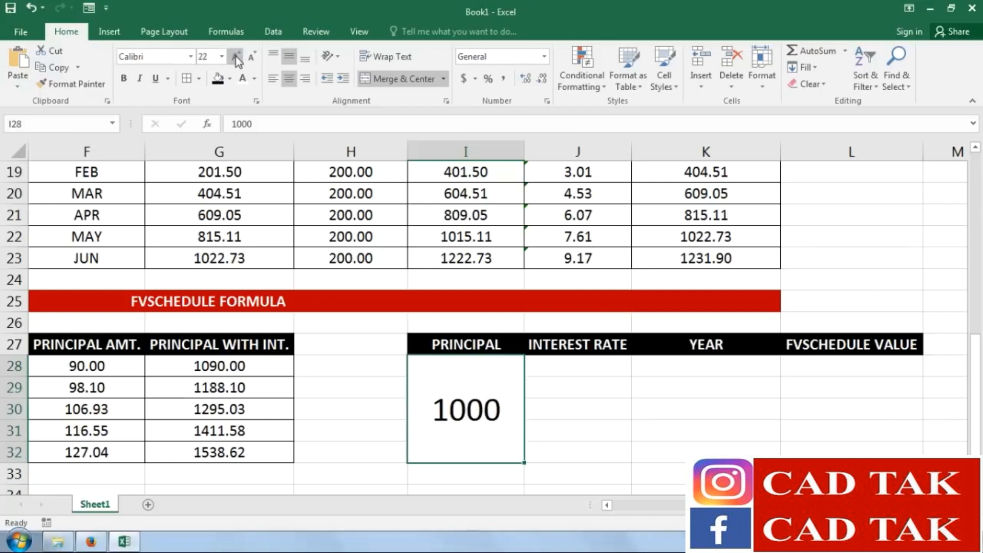
Enter a 9% interest rate in J28 and fill it down to J32
left_click(573, 372)
type("9%")
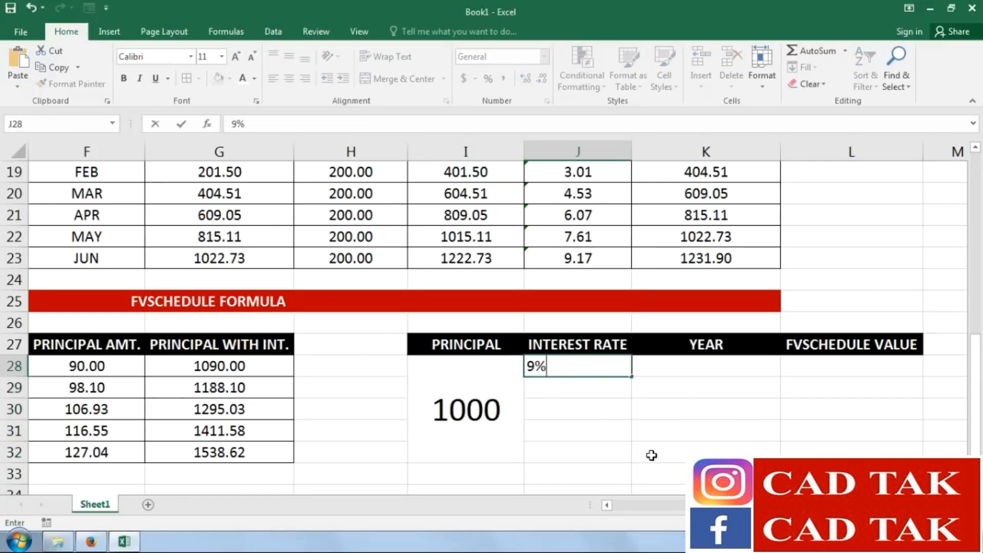
key("Return")
left_click(594, 369)
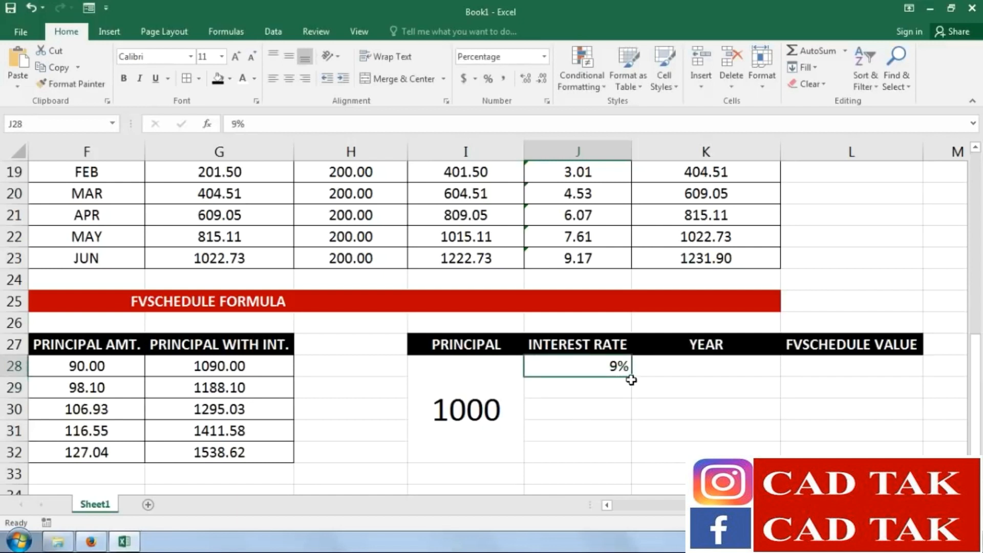
left_click_drag(632, 379, 635, 458)
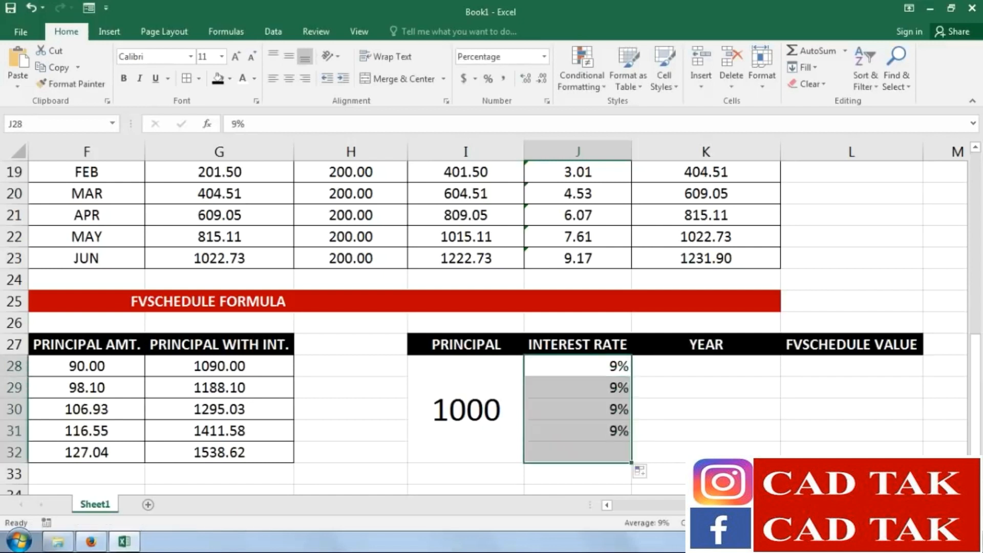
Number the years 1 to 5 down the YEAR column in K28:K32
left_click(693, 376)
type("1")
key("Return")
type("2")
key("Return")
left_click_drag(740, 366, 784, 460)
Start a formula in the year 1 FVSCHEDULE VALUE cell, L28
left_click(838, 362)
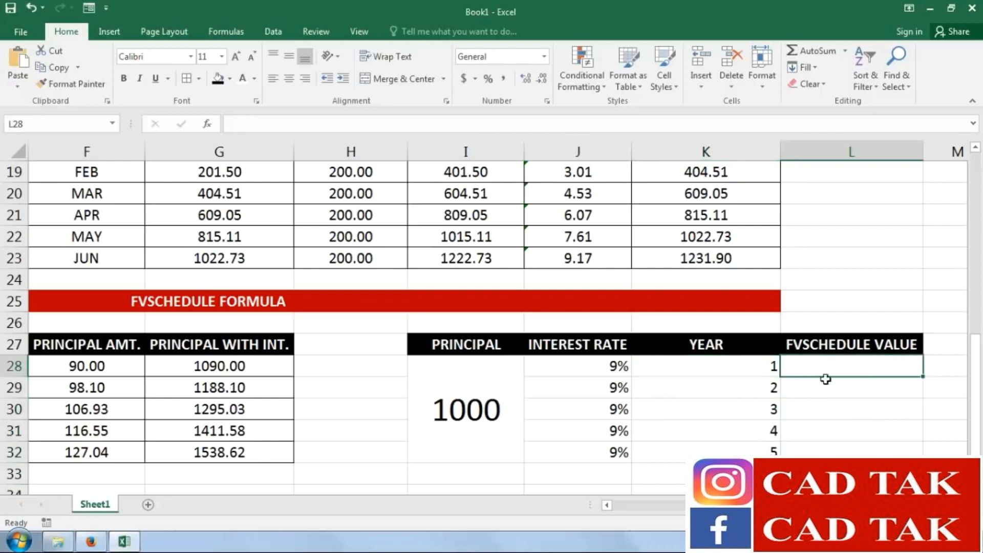
type("=")
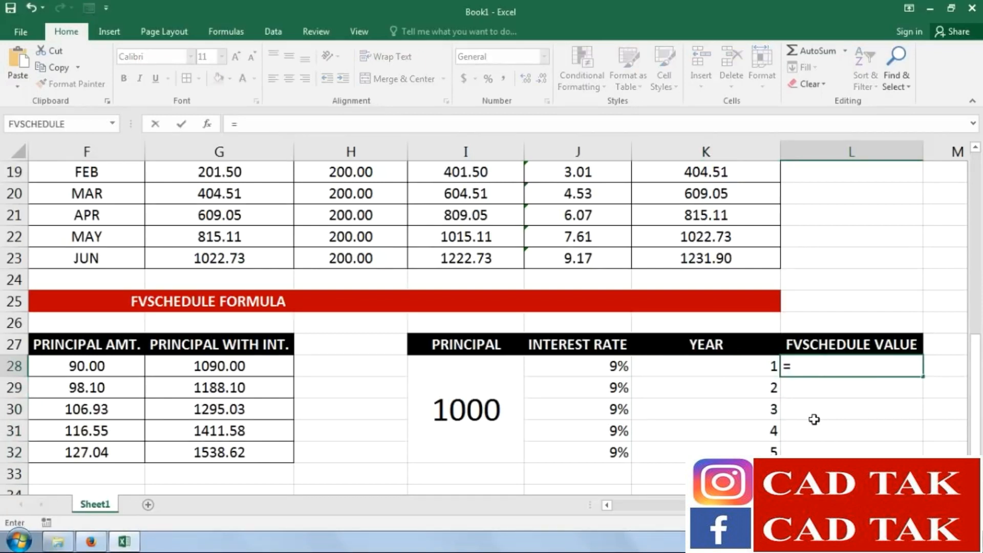
left_click(466, 407)
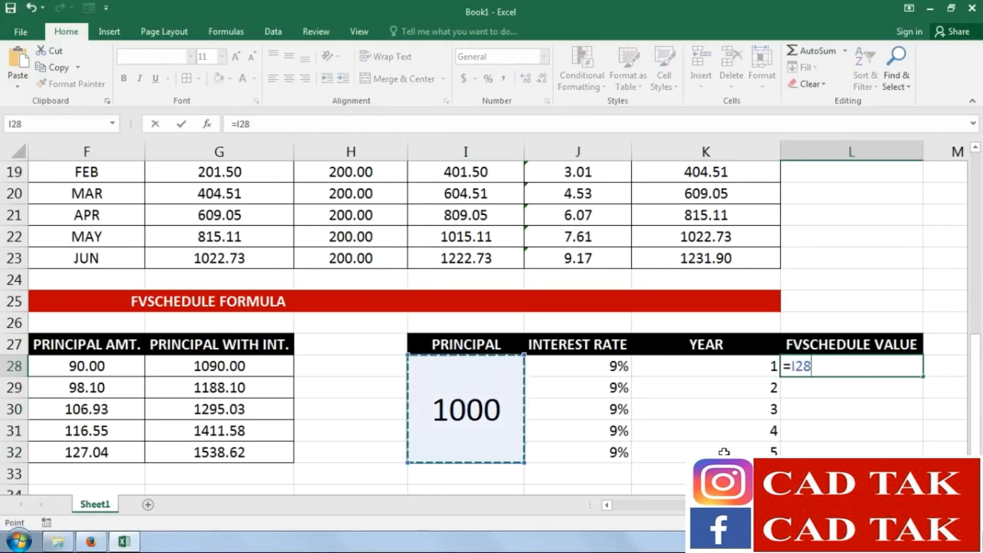
key("BackSpace")
key("BackSpace")
key("BackSpace")
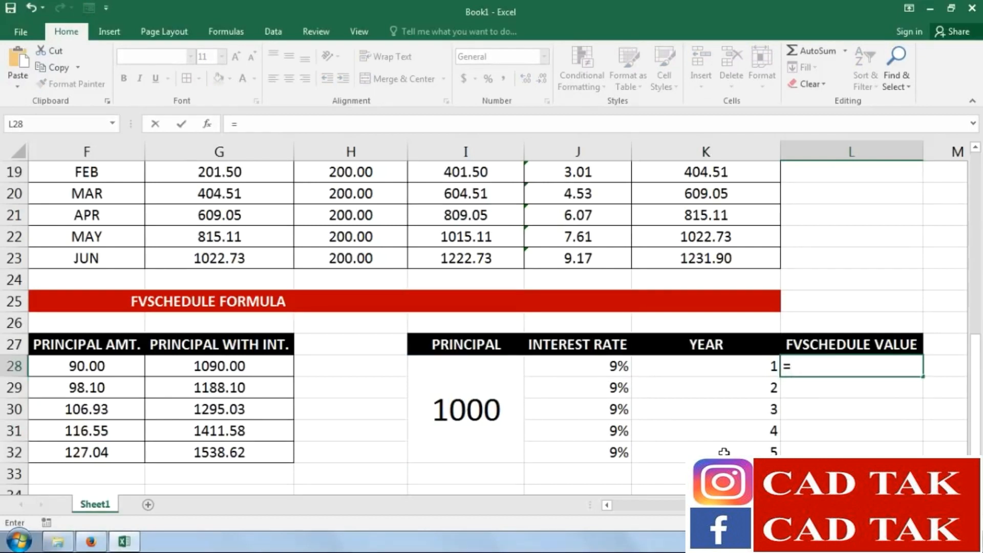
Complete the formula in L28 as =FVSCHEDULE(I28,J28), using the merged principal and the year 1 interest rate
type("FVSC")
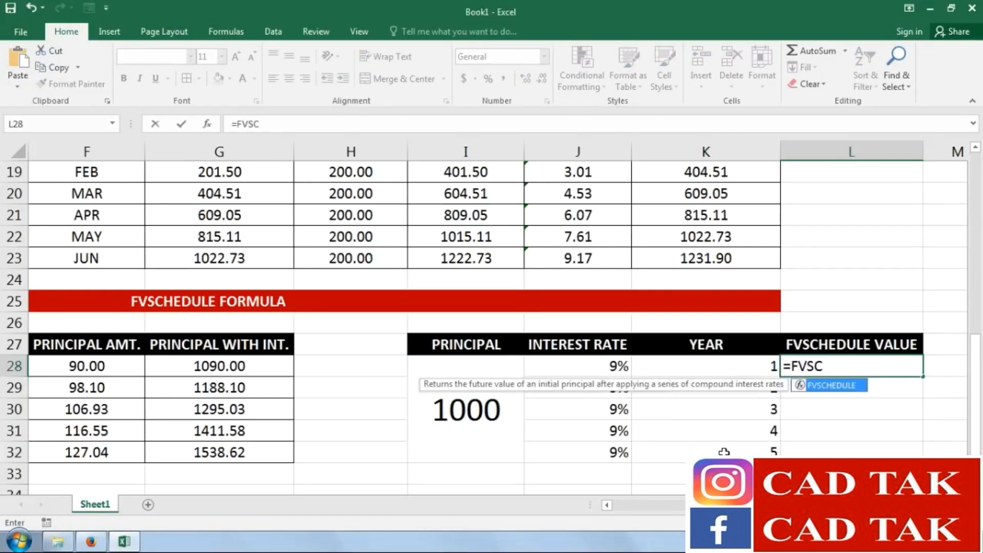
key("Tab")
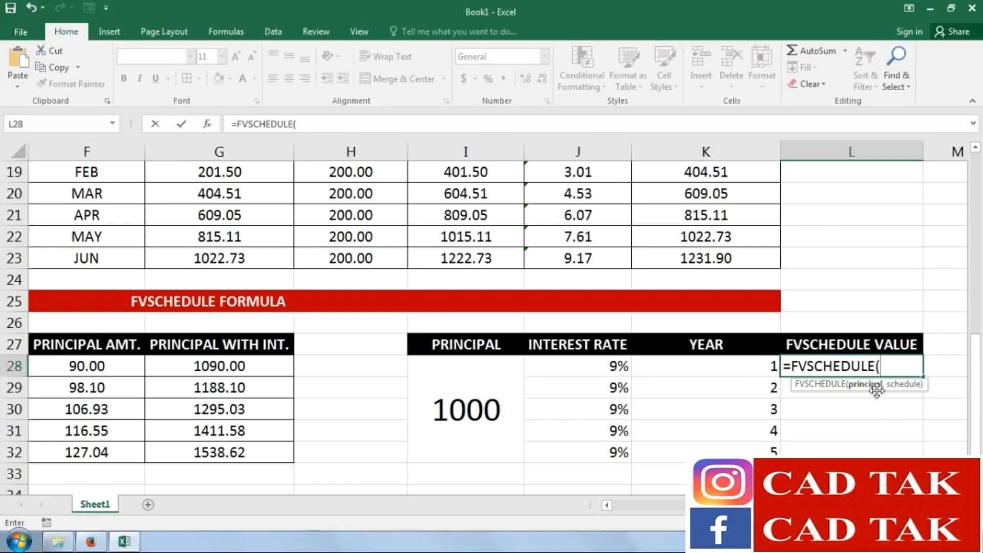
left_click(487, 391)
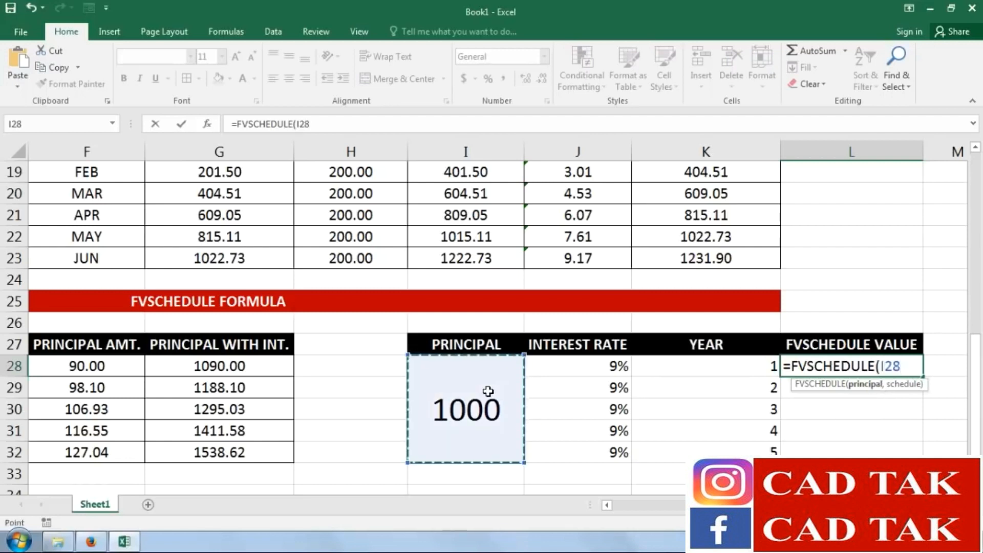
type(",")
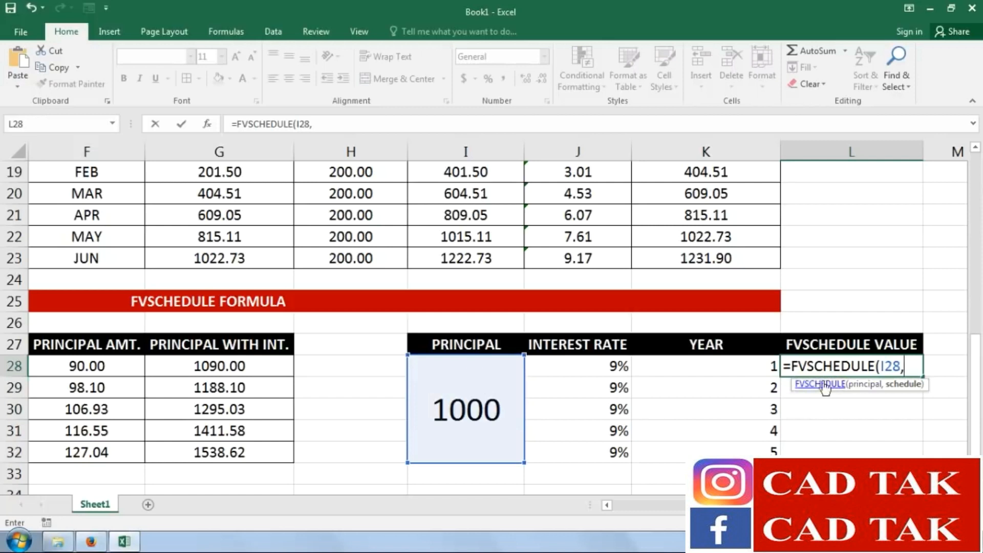
left_click(604, 367)
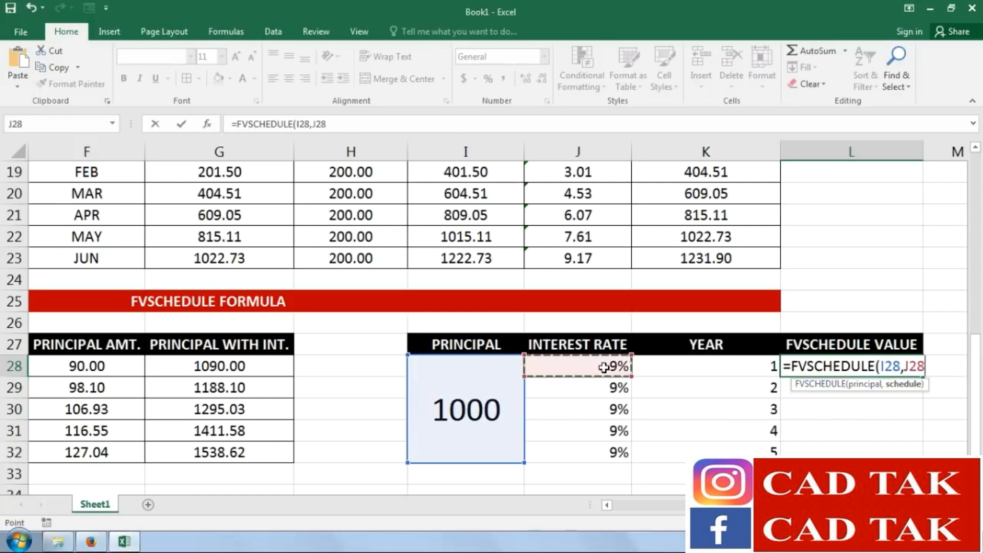
type(")")
key("Return")
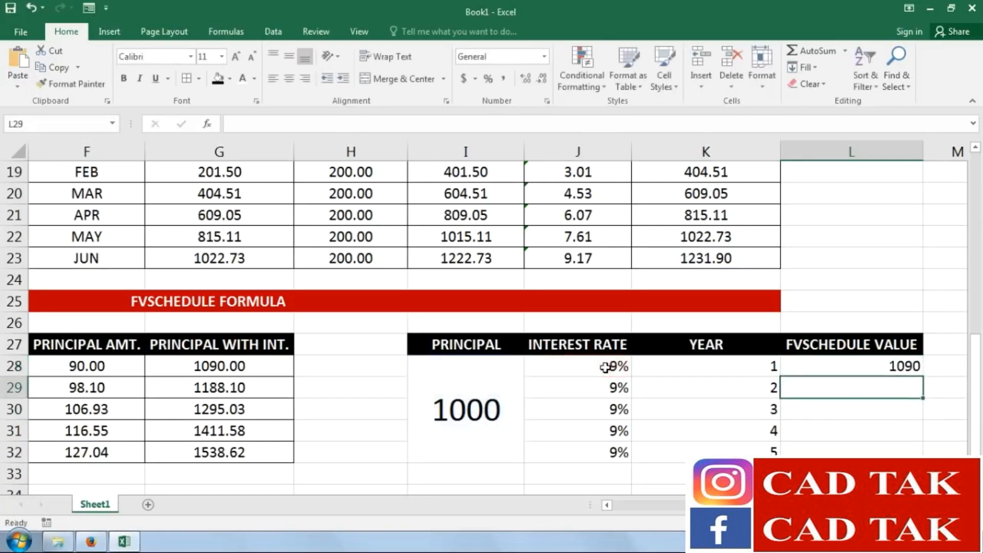
Compare the year 1 FVSCHEDULE value in L28 with the year 1 principal with interest in G28
left_click(905, 365)
left_click(230, 367)
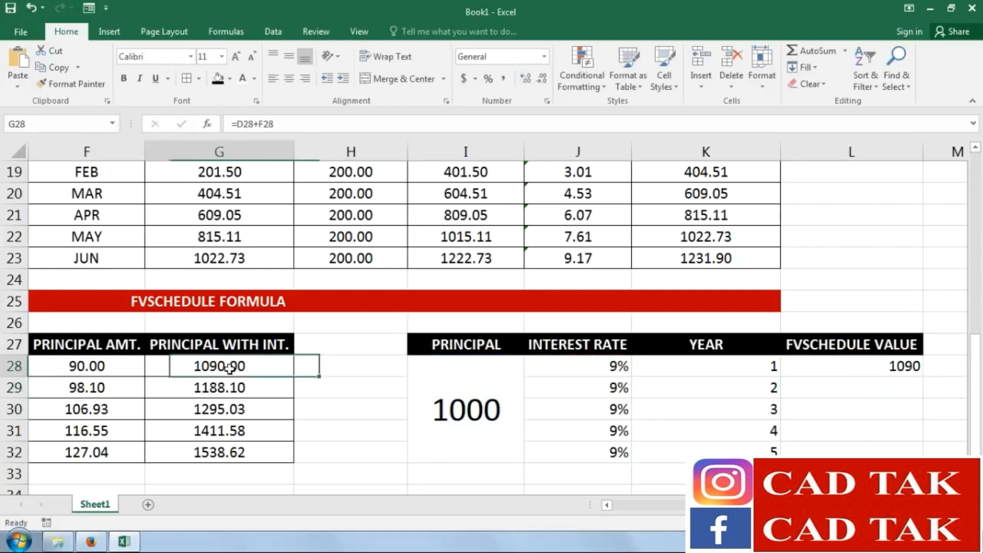
left_click(606, 505)
left_click_drag(758, 506, 674, 531)
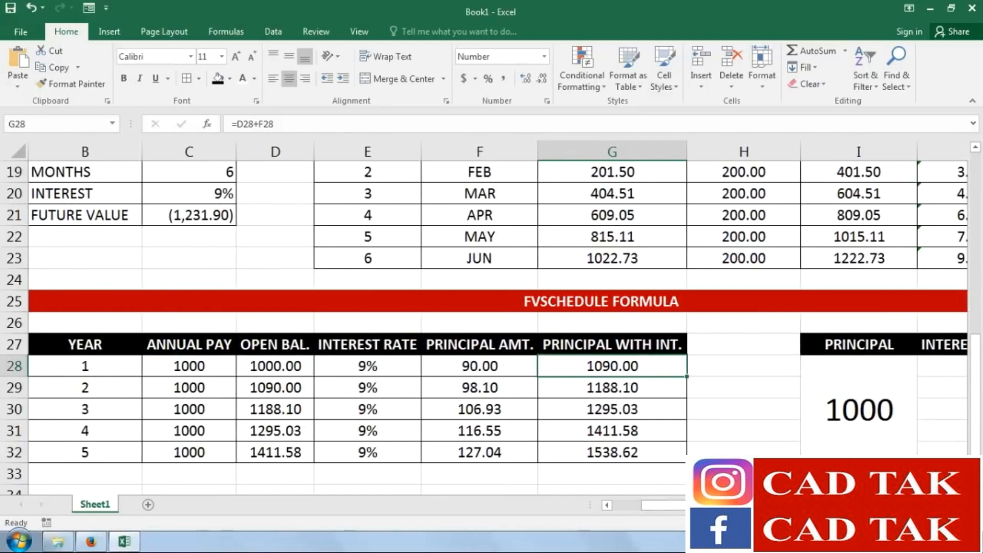
left_click_drag(717, 506, 827, 506)
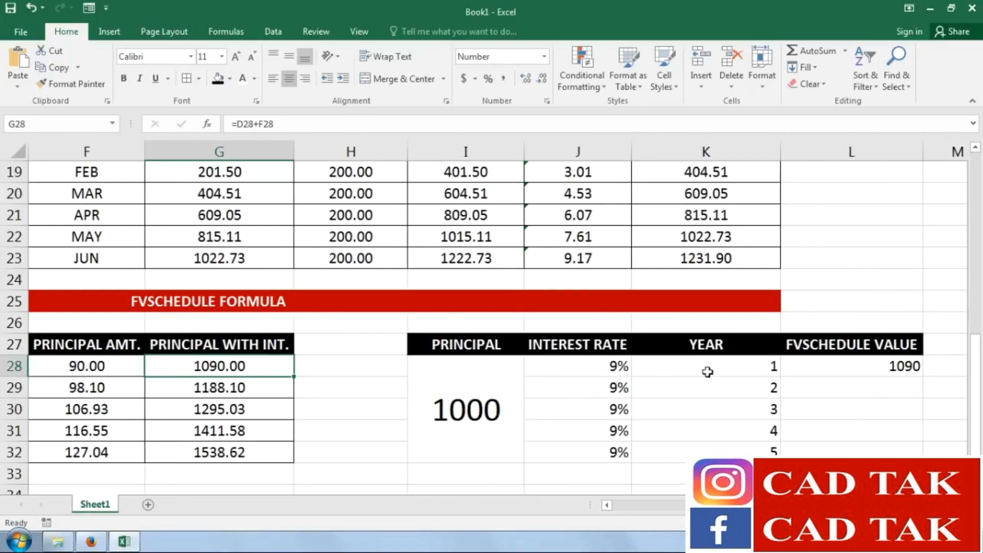
Enter =FVSCHEDULE(I28,J28:J29) in L29 for year 2 and check it against the principal with interest in G29
left_click(834, 387)
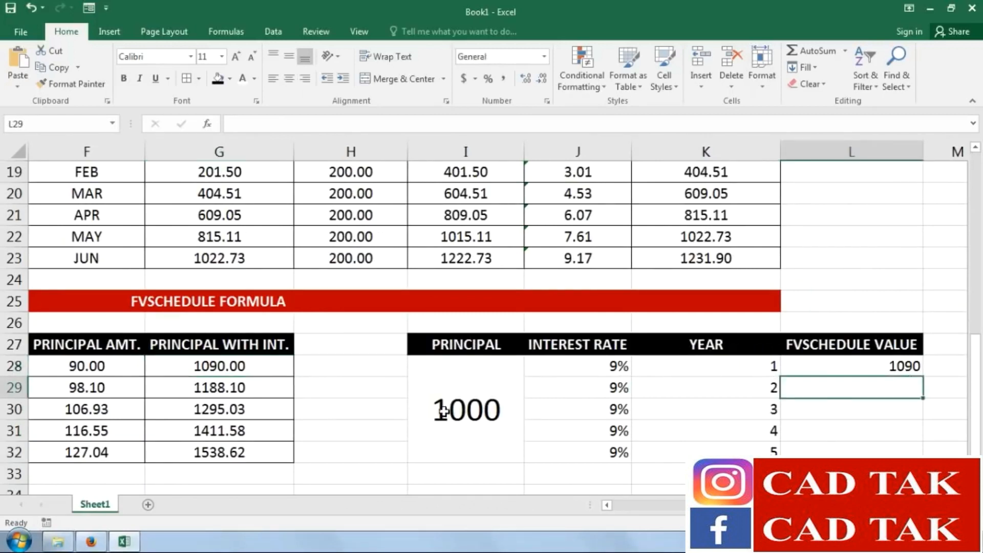
type("=FV")
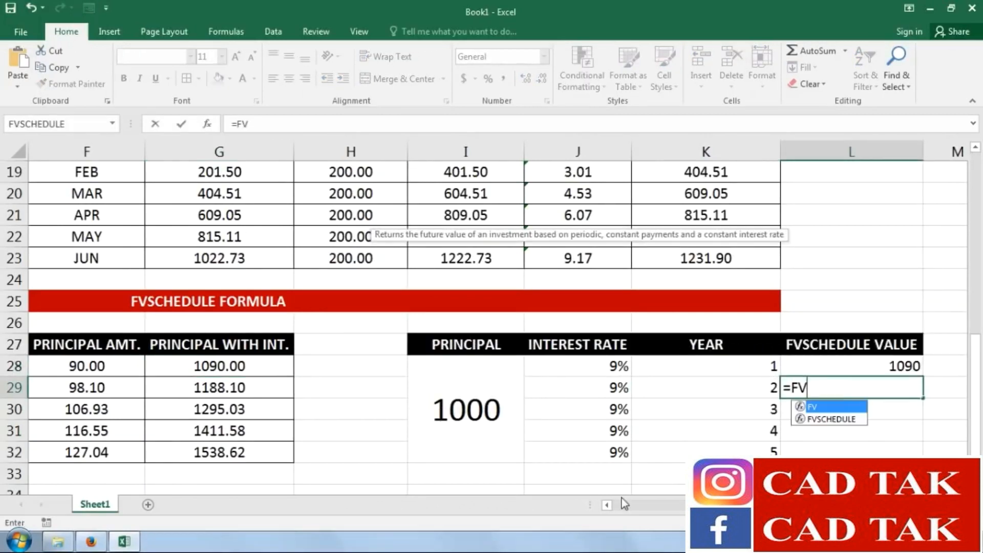
key("Down")
key("Tab")
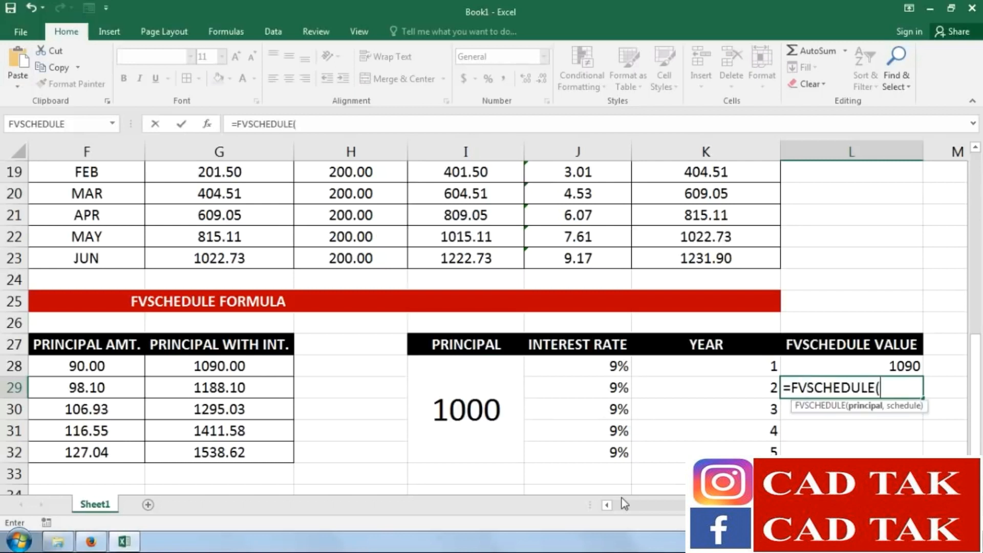
left_click(480, 410)
type(",")
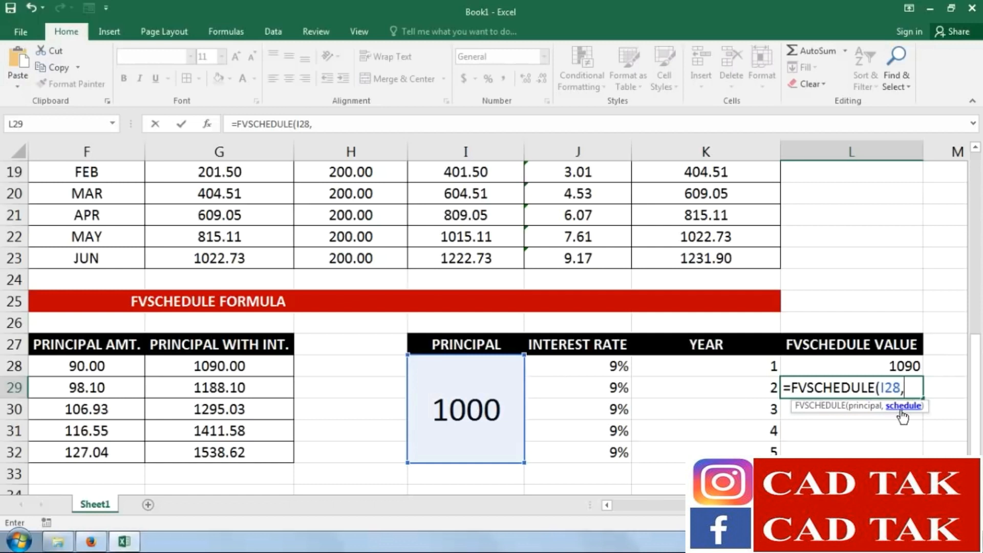
left_click_drag(597, 367, 594, 388)
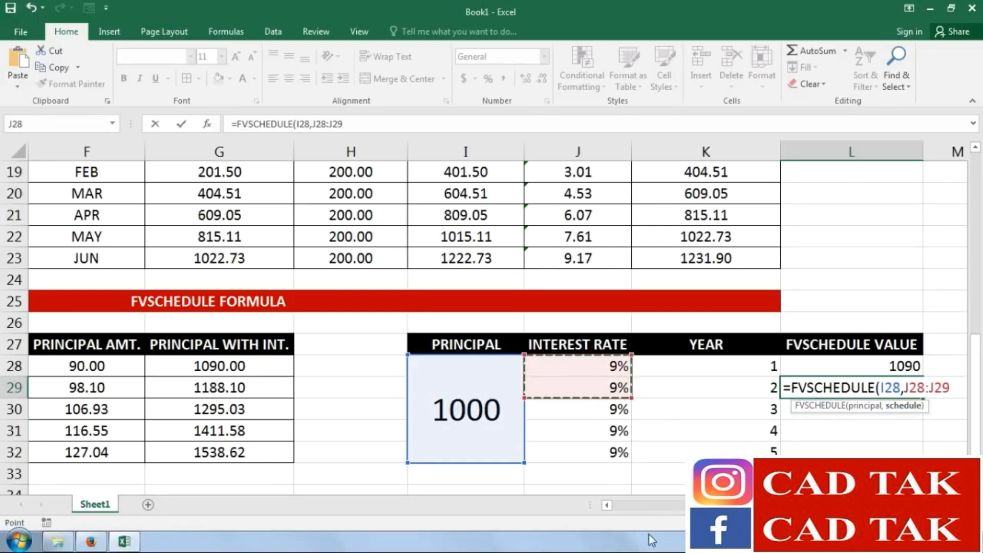
type(")")
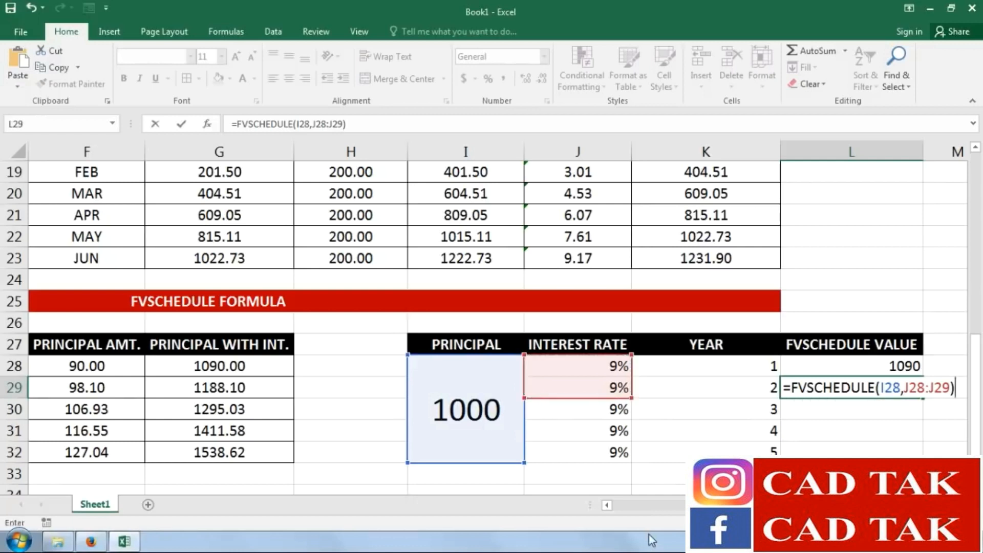
key("Return")
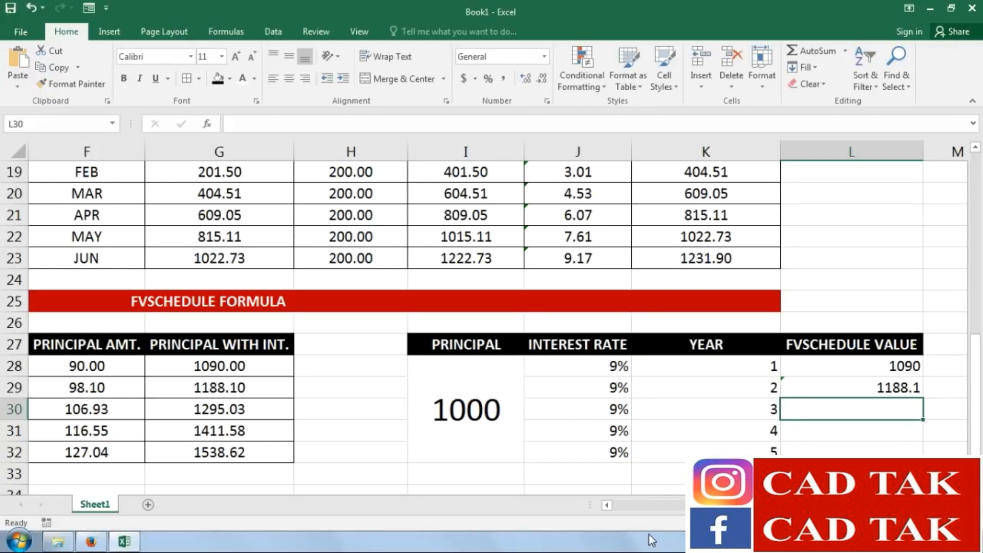
left_click(846, 388)
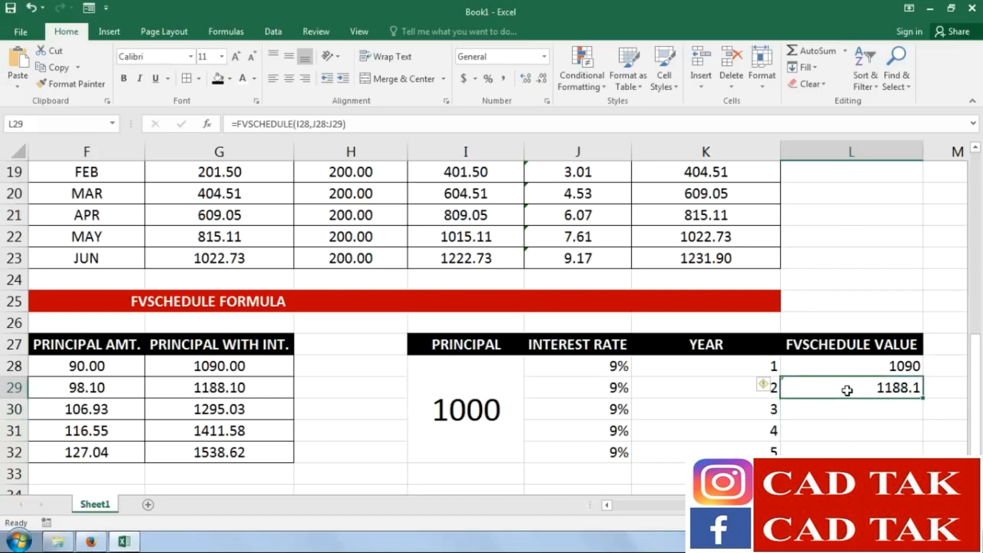
left_click(244, 385)
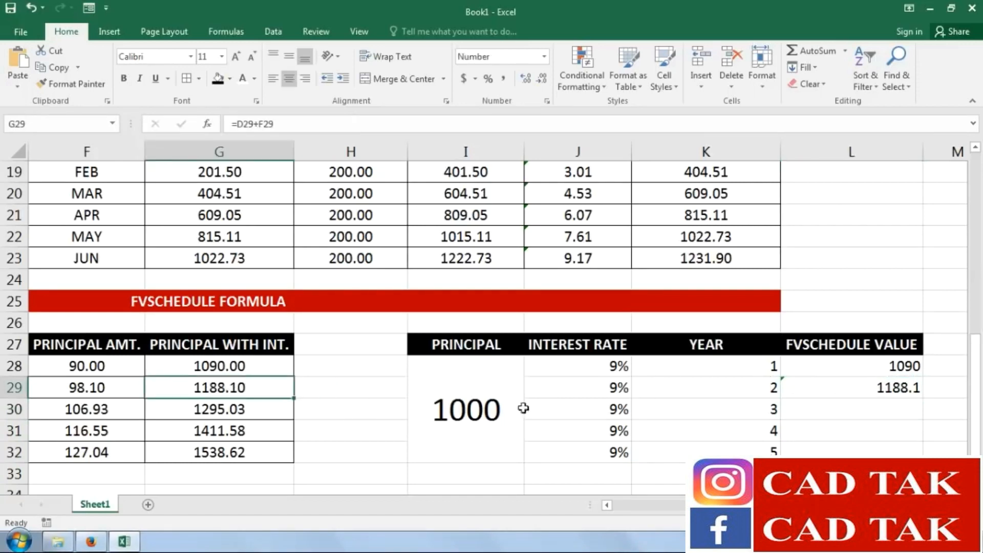
Make the principal and the first interest-rate reference absolute in L29, giving =FVSCHEDULE($I$28,$J$28:J29)
left_click(803, 402)
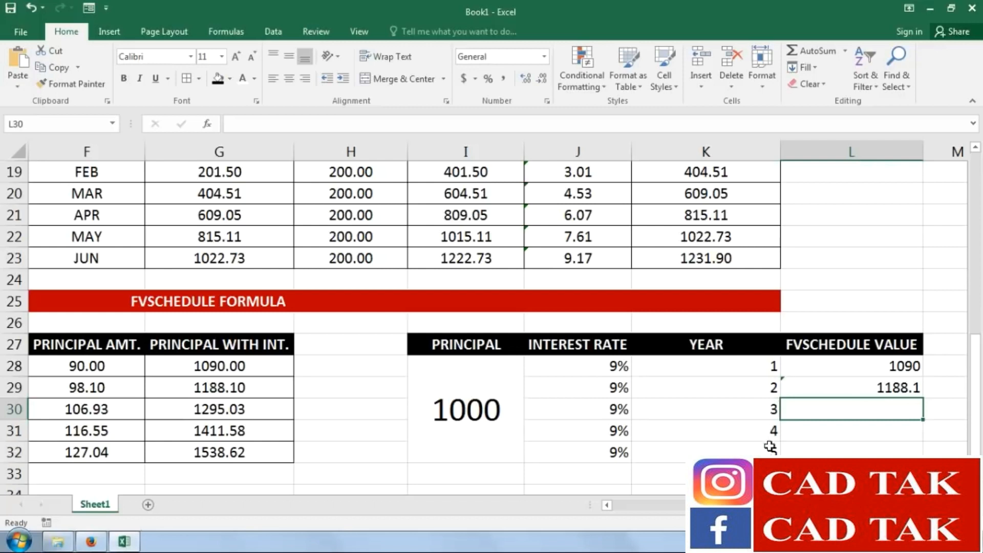
left_click(884, 388)
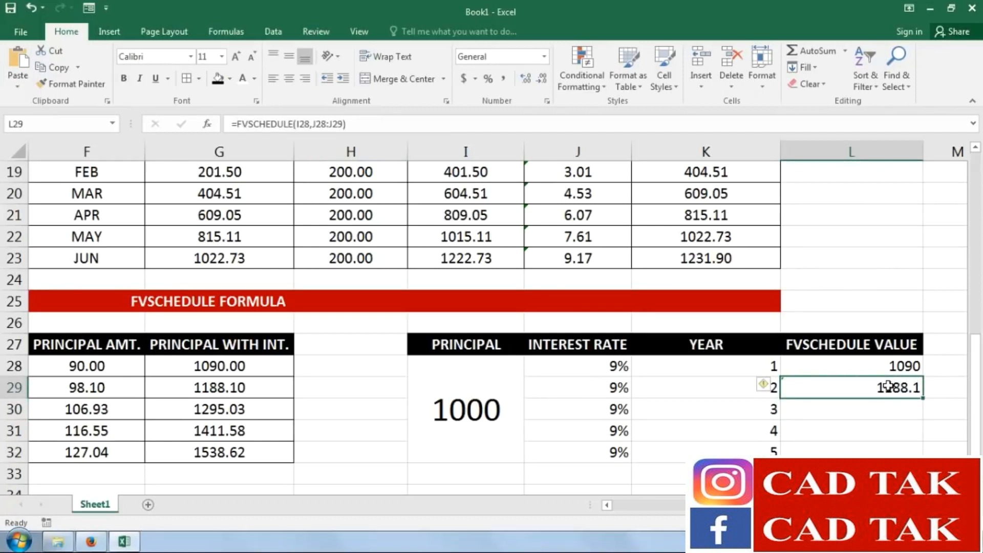
left_click(322, 125)
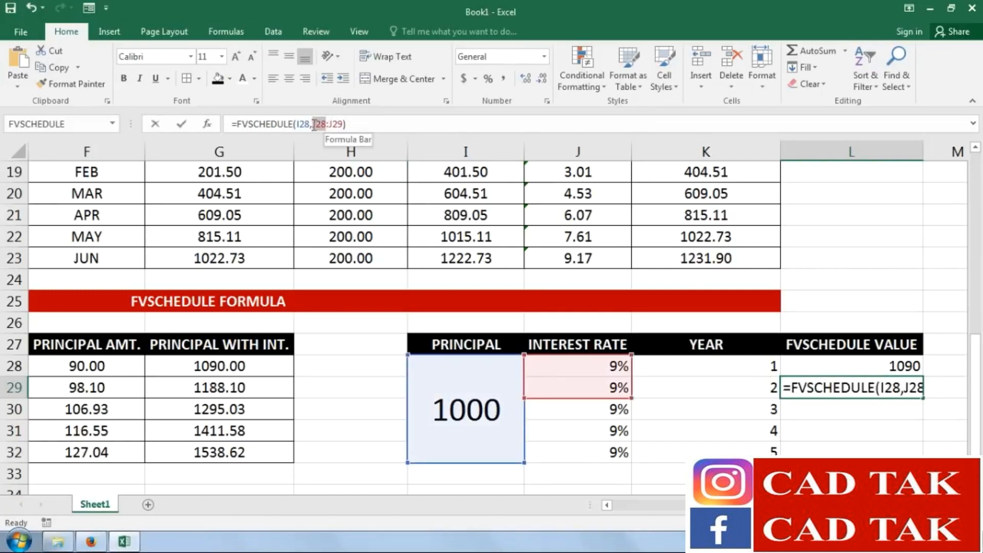
left_click(314, 124)
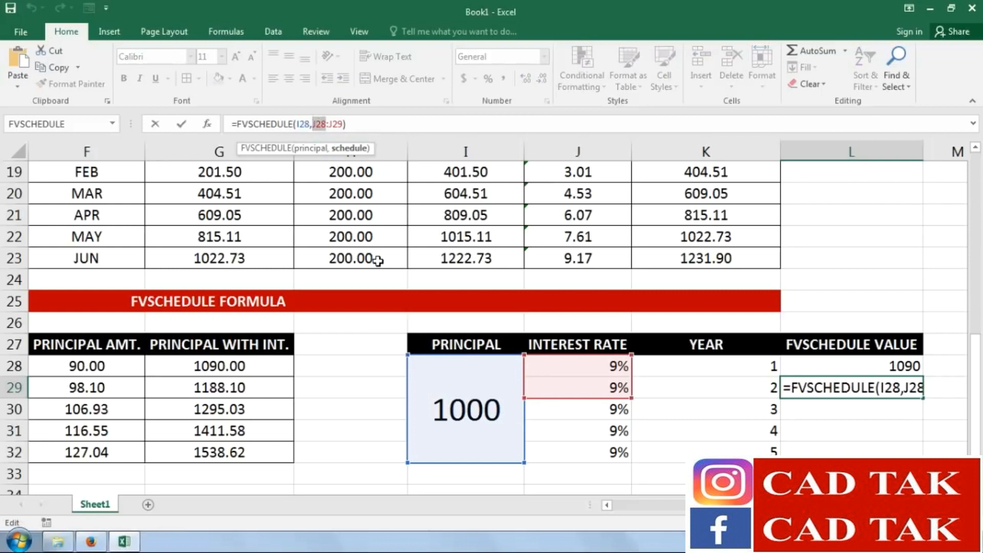
key("F4")
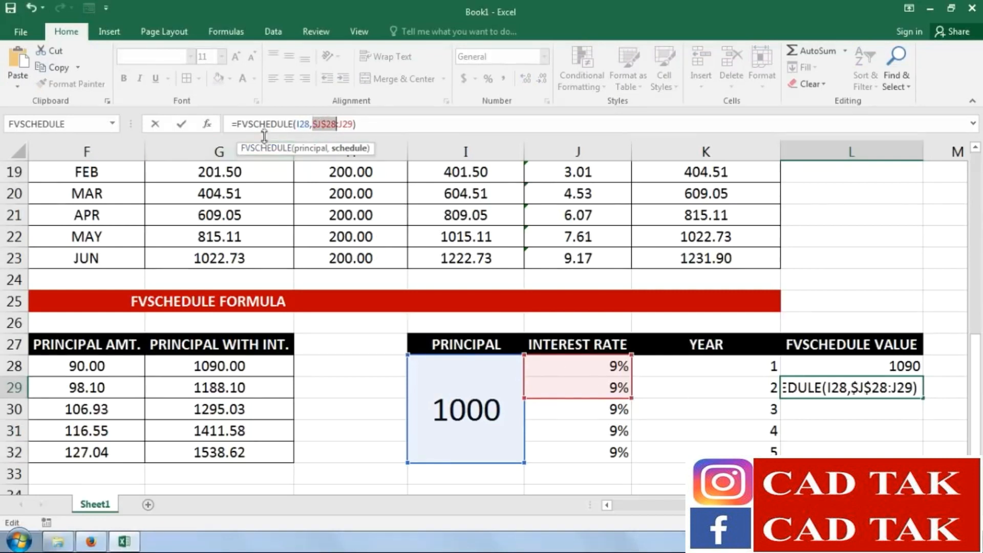
left_click(305, 124)
double_click(305, 124)
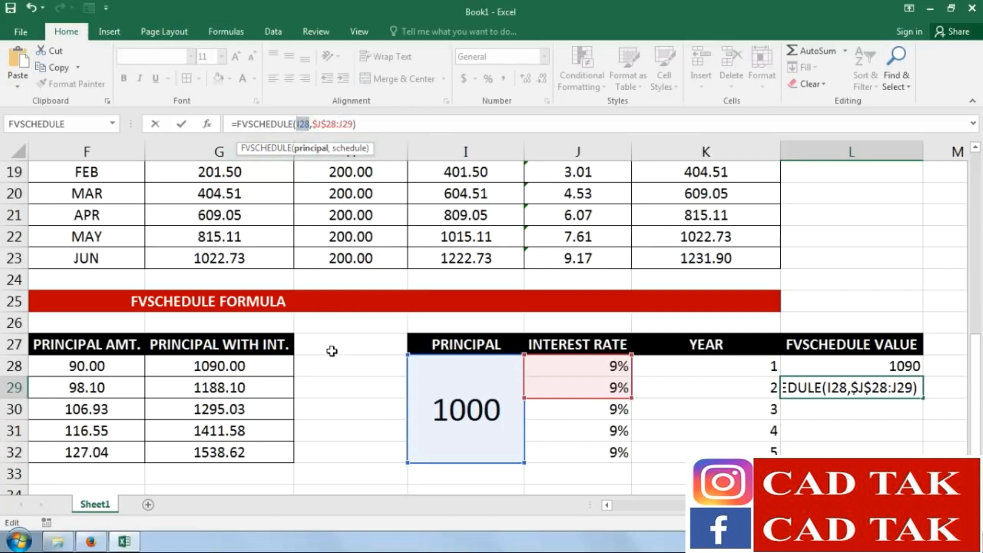
key("F4")
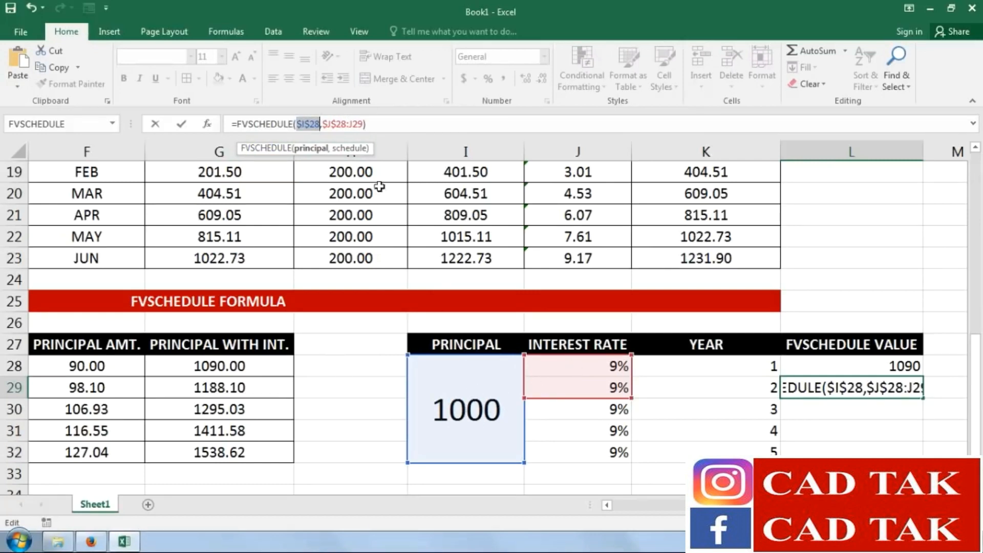
left_click(382, 125)
key("Return")
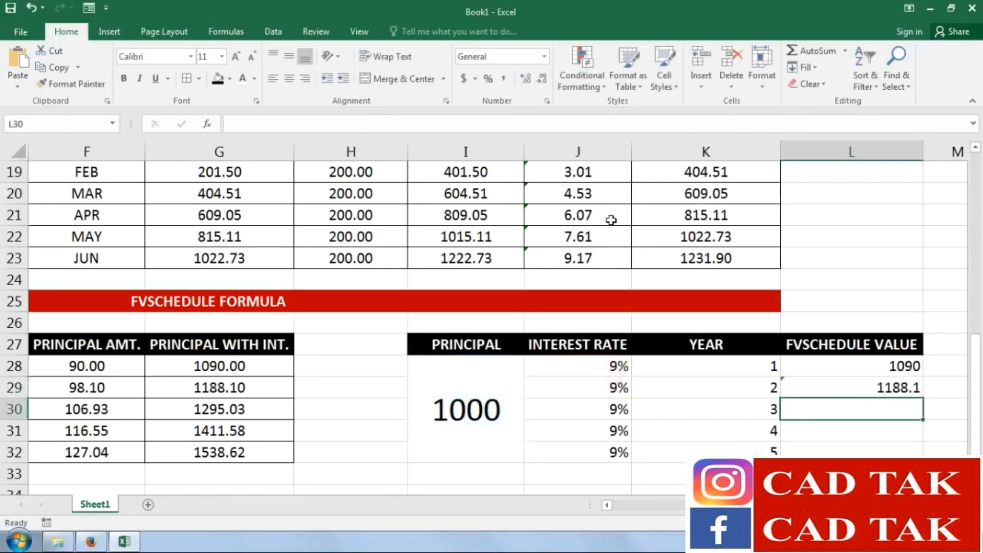
Fill the FVSCHEDULE formula from L29 down to L32 and format those values with two decimal places
left_click(834, 390)
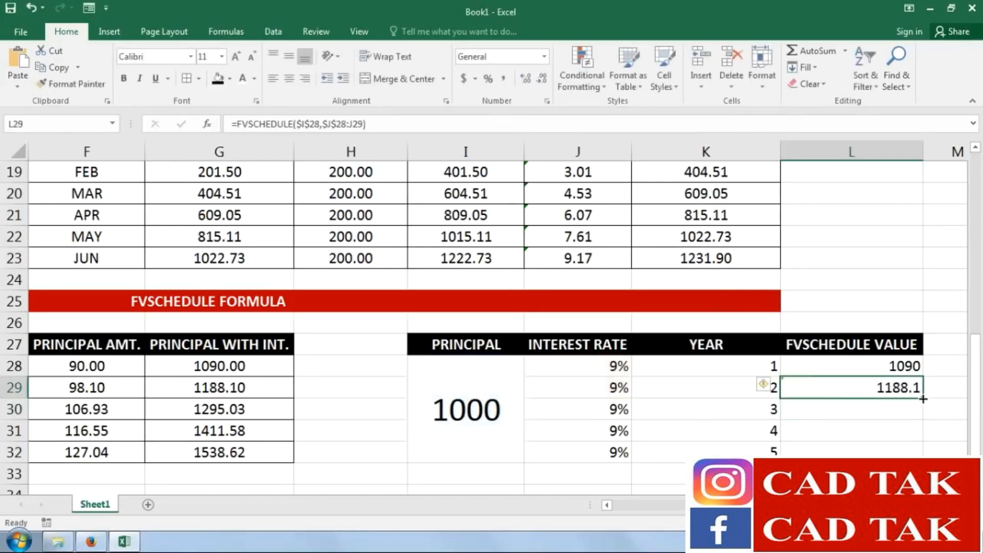
left_click_drag(923, 398, 921, 454)
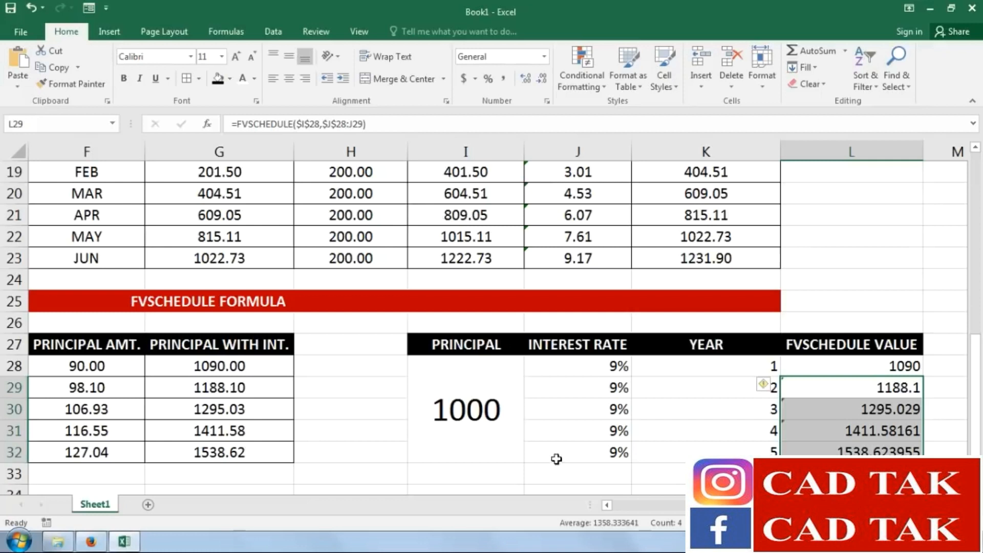
left_click(541, 82)
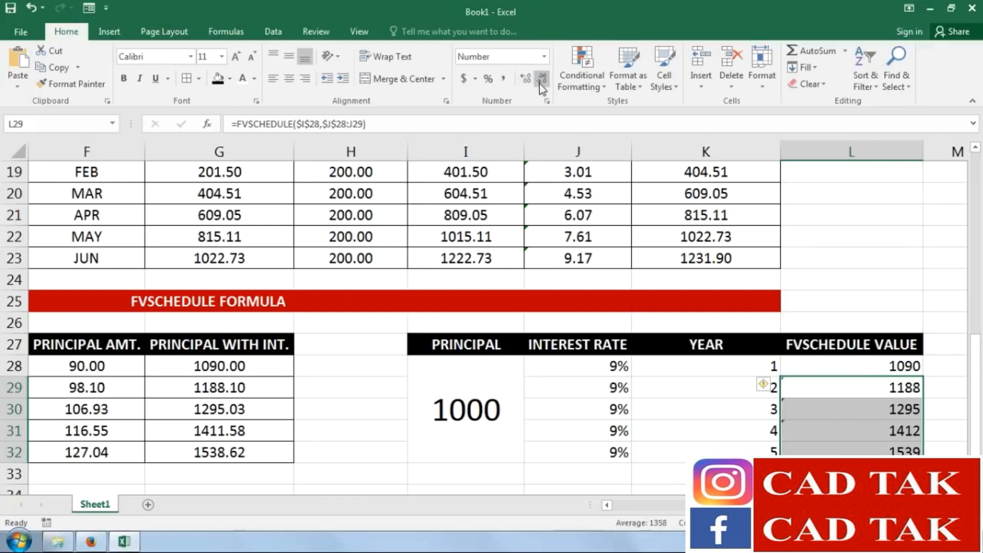
left_click(528, 83)
left_click(527, 83)
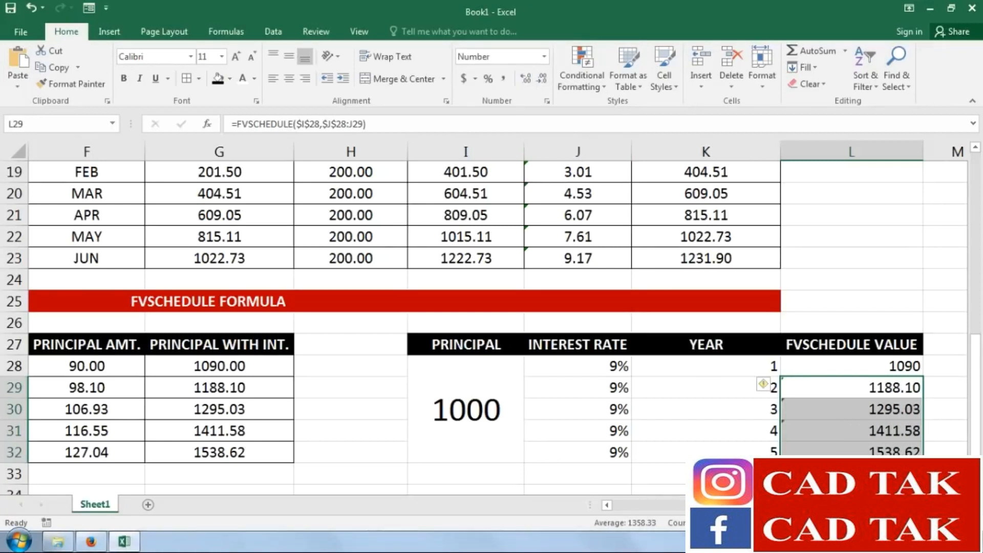
Center the contents of the principal, interest rate, year and FVSCHEDULE value cells in I28:L32 horizontally
left_click(658, 474)
left_click_drag(901, 453, 464, 359)
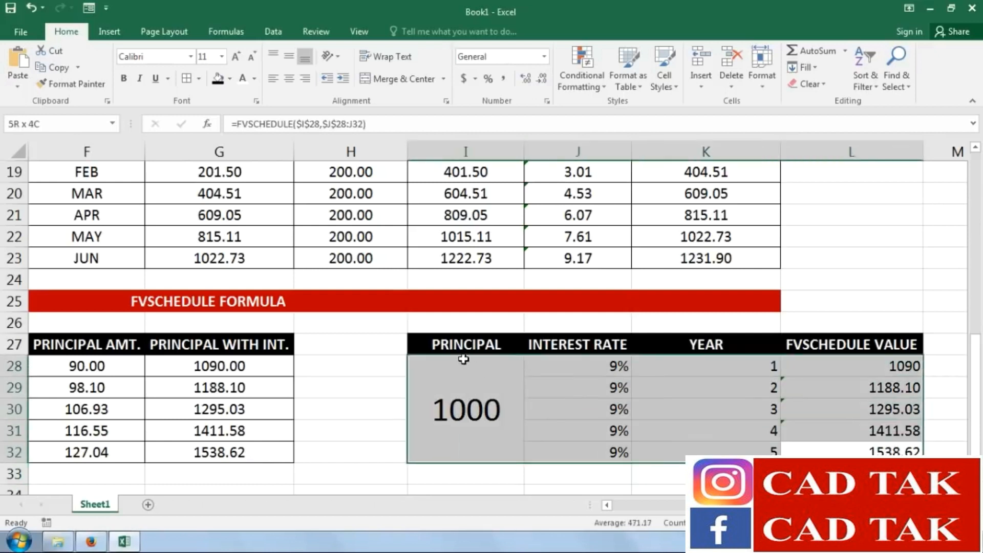
left_click(289, 78)
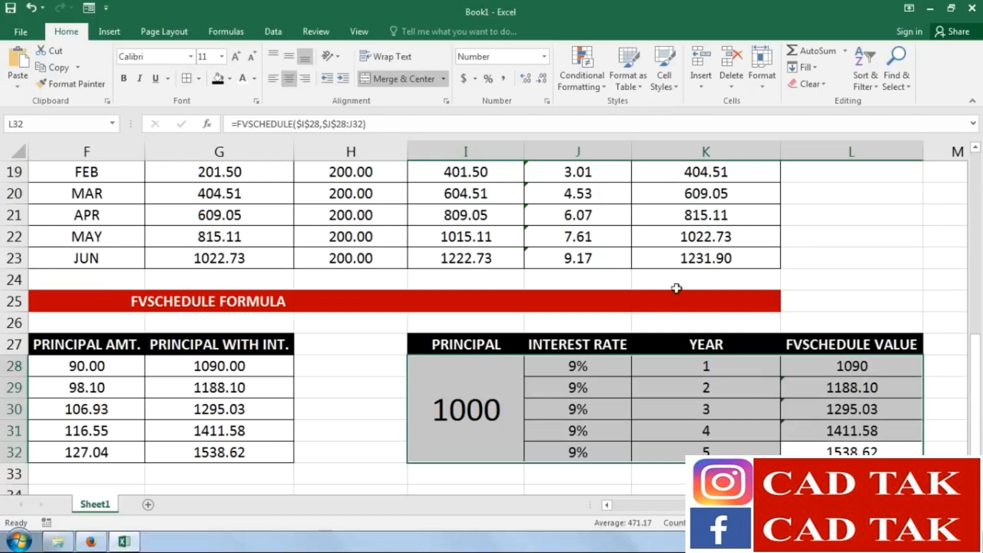
left_click(849, 272)
Replace the fixed principal in merged cell I28 with a formula linked to the year 1 annual pay, =C28
left_click(473, 409)
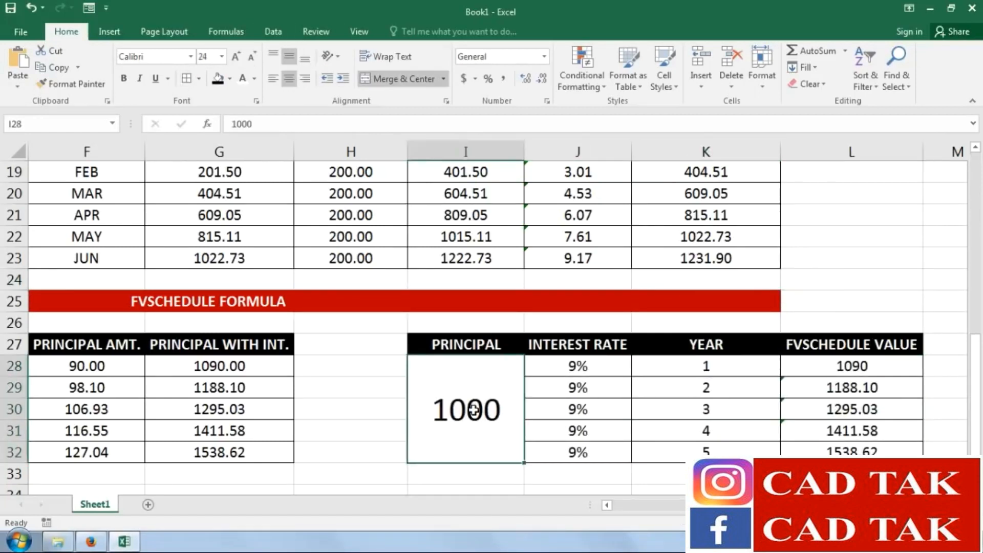
key("Delete")
scroll(496, 318, "left", 2)
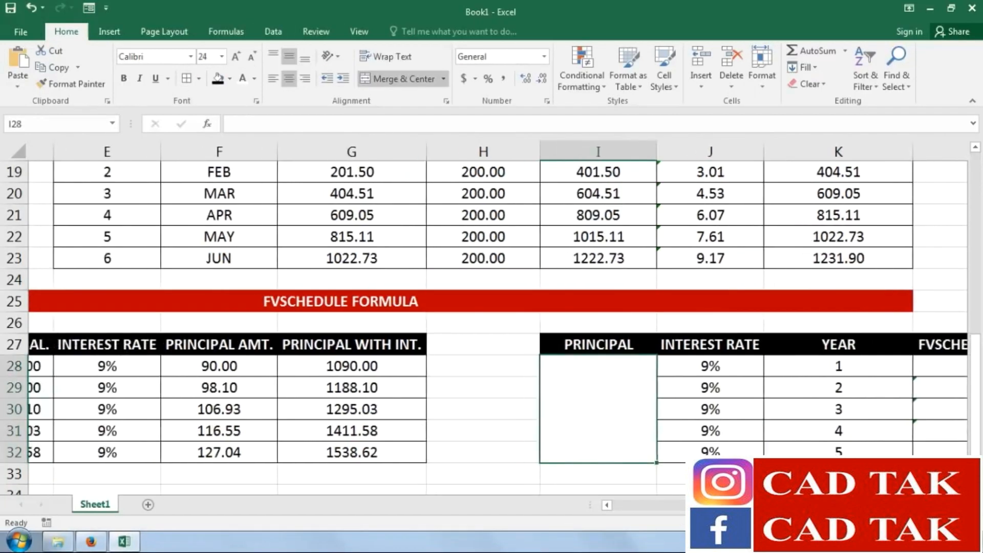
type("=")
scroll(498, 317, "left", 3)
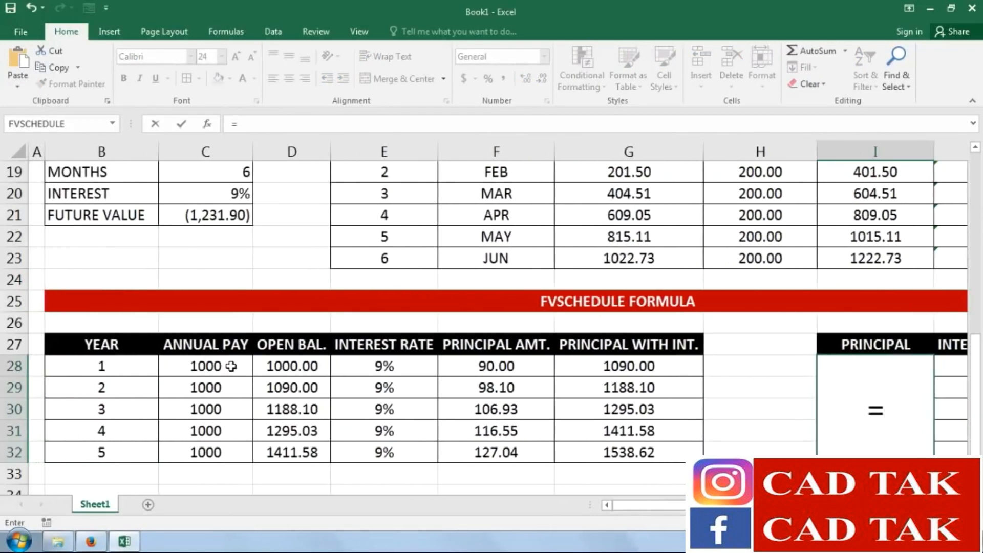
left_click(225, 366)
key("Return")
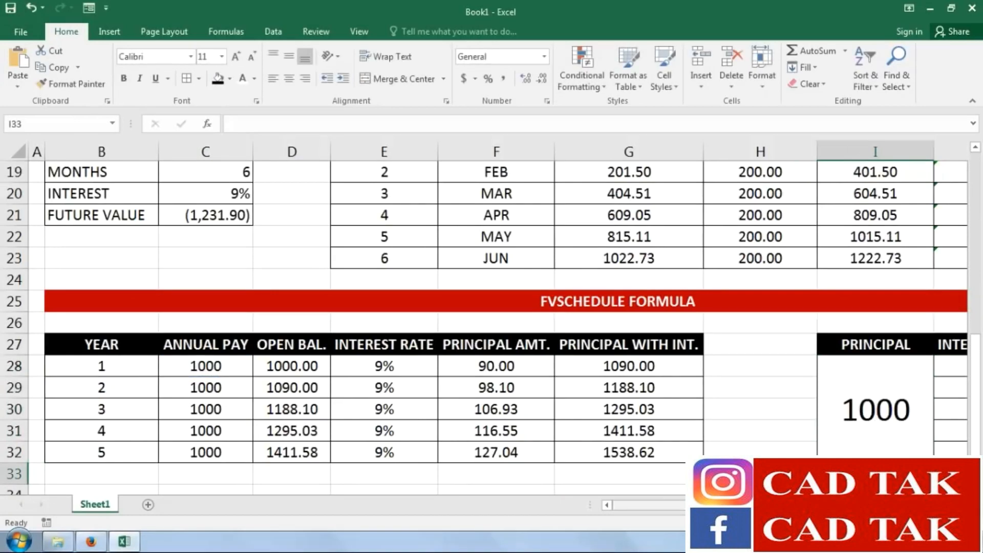
Set the year 1 annual pay in C28 to 12000 and copy it down through year 5 in C32
scroll(496, 317, "right", 4)
scroll(210, 397, "left", 3)
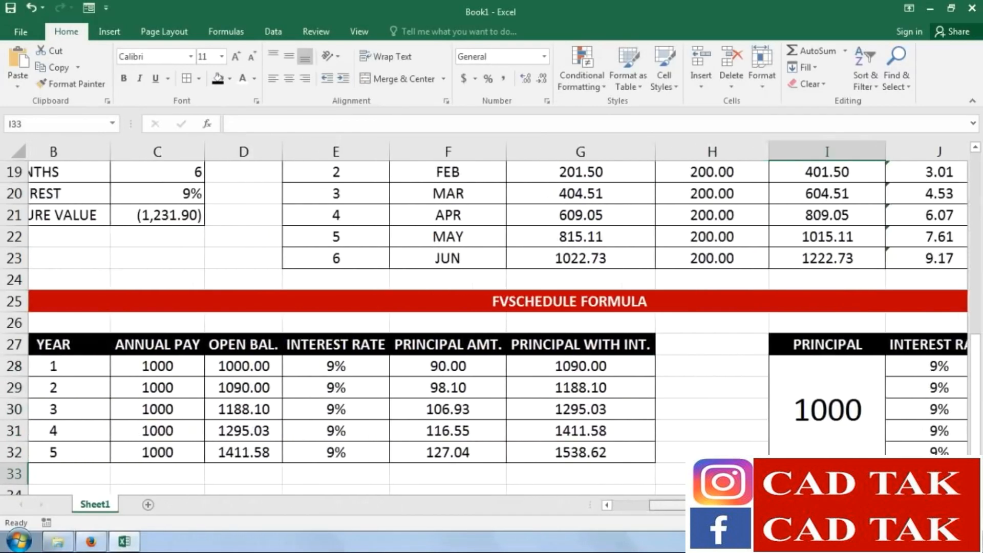
left_click(210, 366)
type("12000")
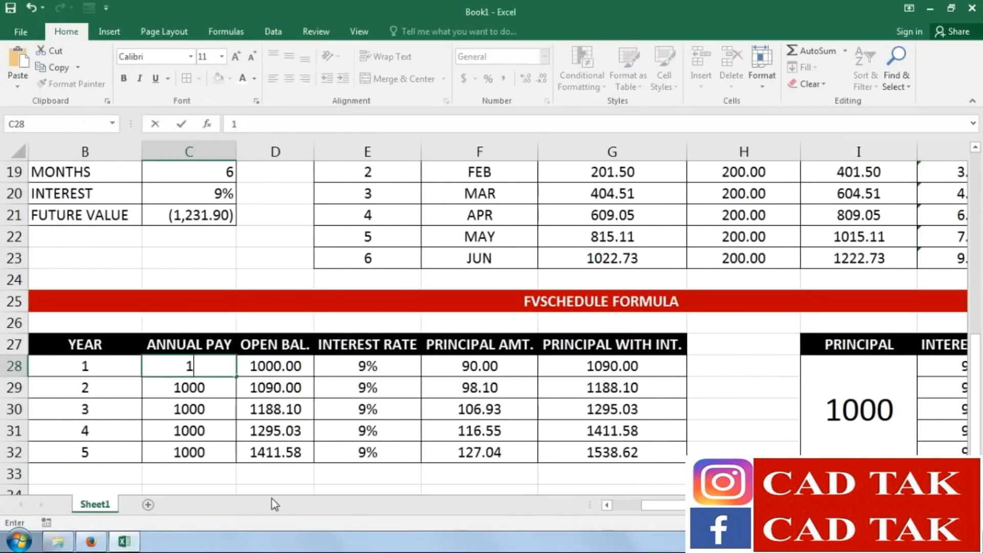
key("Return")
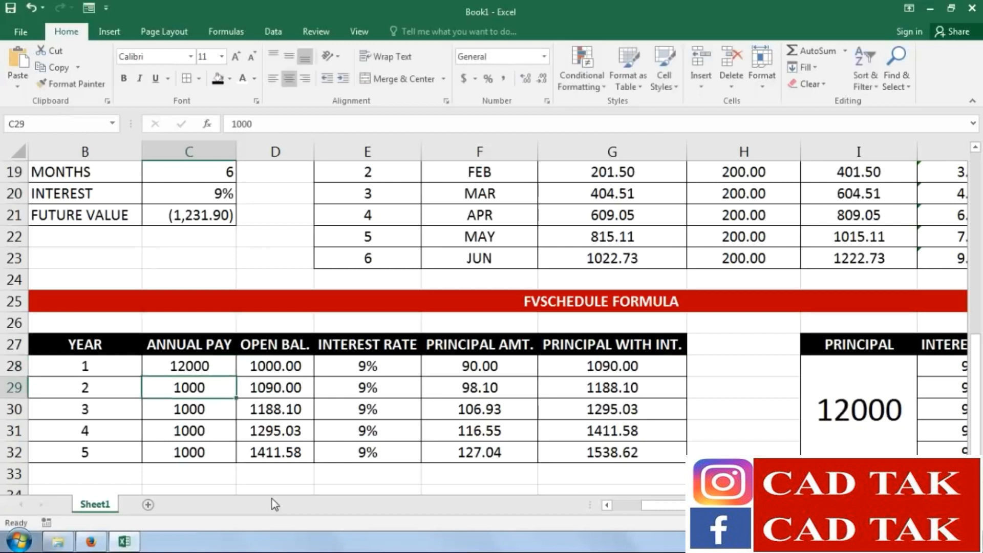
left_click(211, 368)
left_click_drag(237, 379, 228, 457)
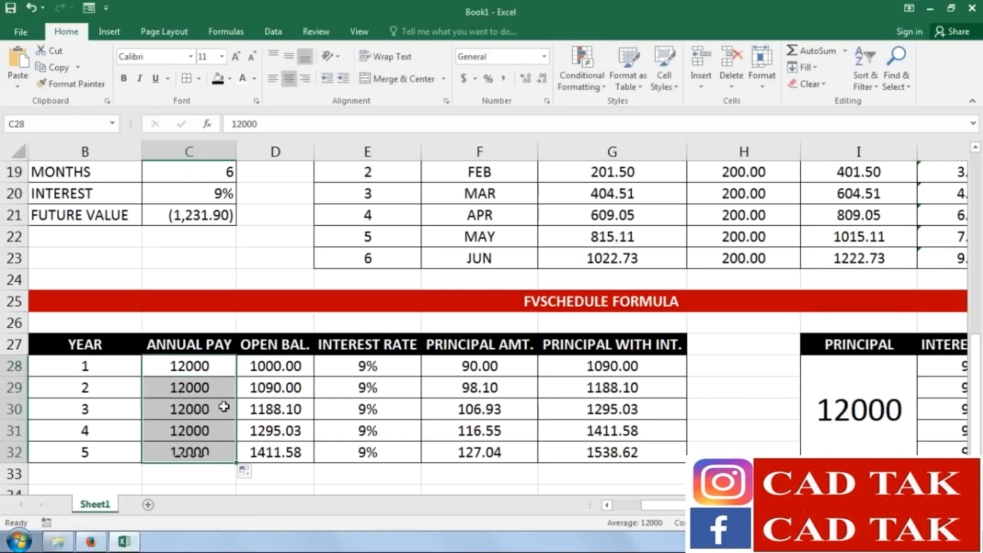
Set the year 1 opening balance in D28 to 12000
left_click(627, 456)
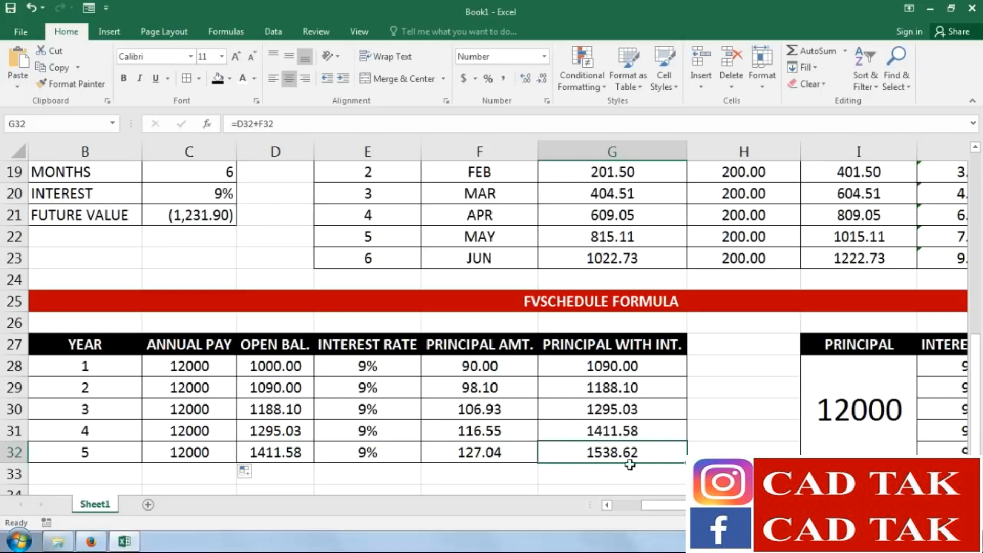
mouse_move(681, 509)
left_mouse_down()
mouse_move(701, 510)
mouse_move(666, 506)
left_mouse_up()
left_click(281, 367)
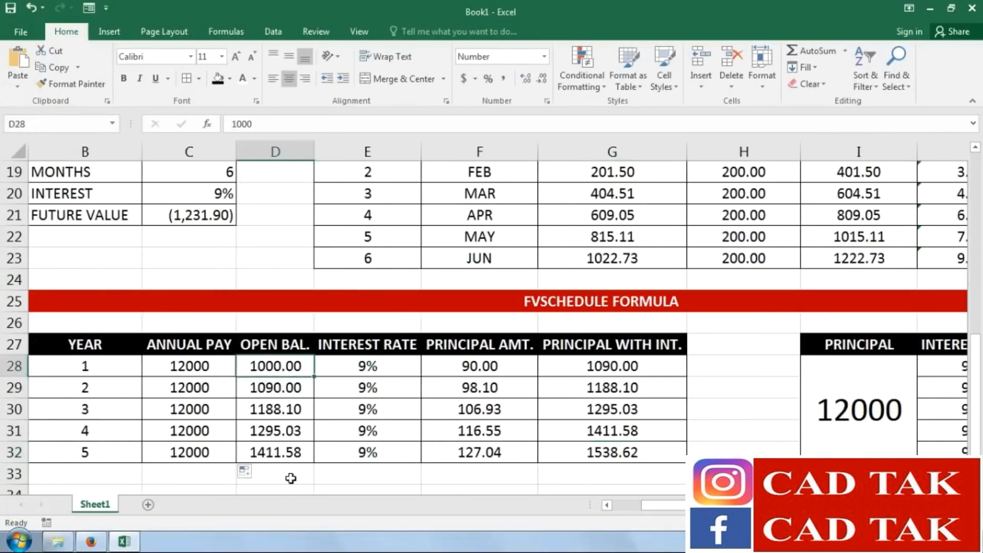
type("12000")
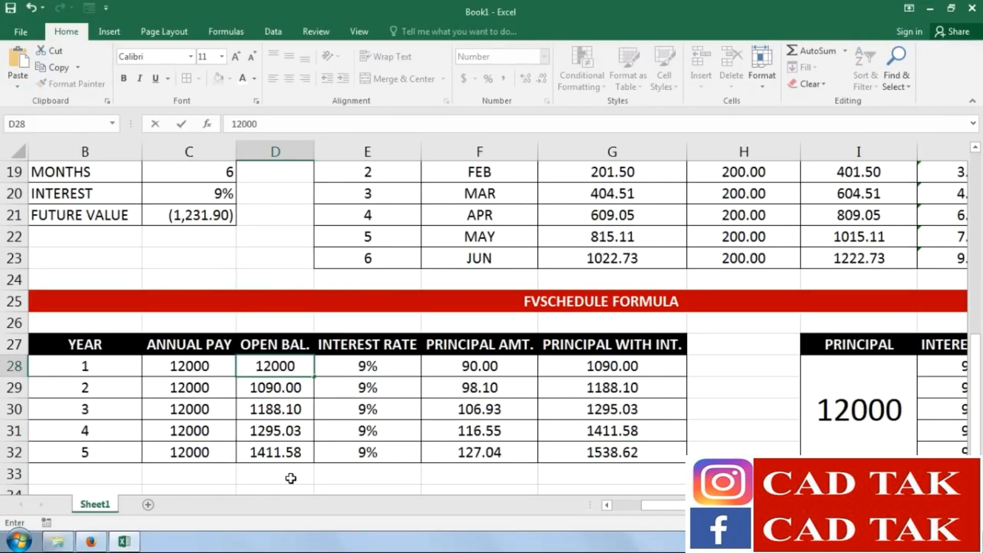
key("Return")
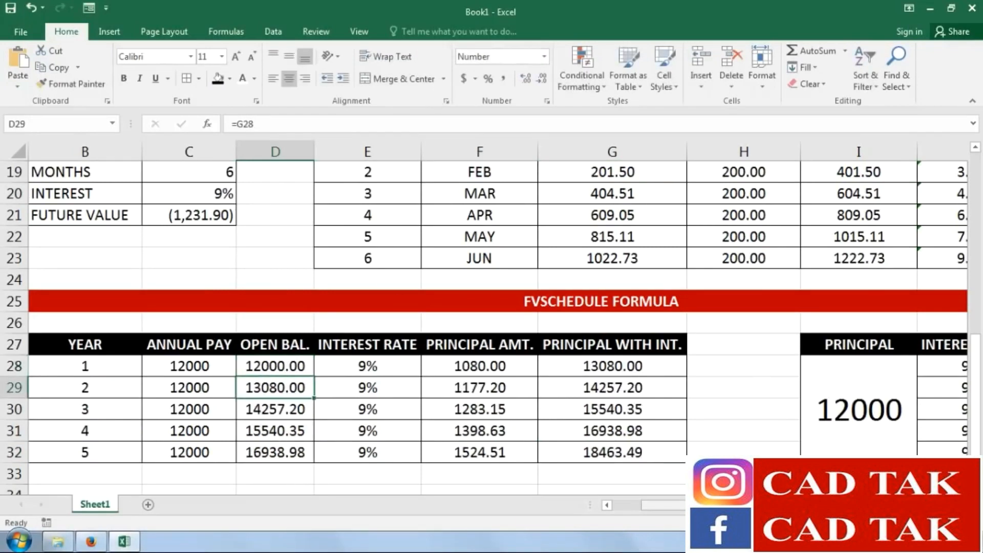
left_click_drag(664, 506, 717, 505)
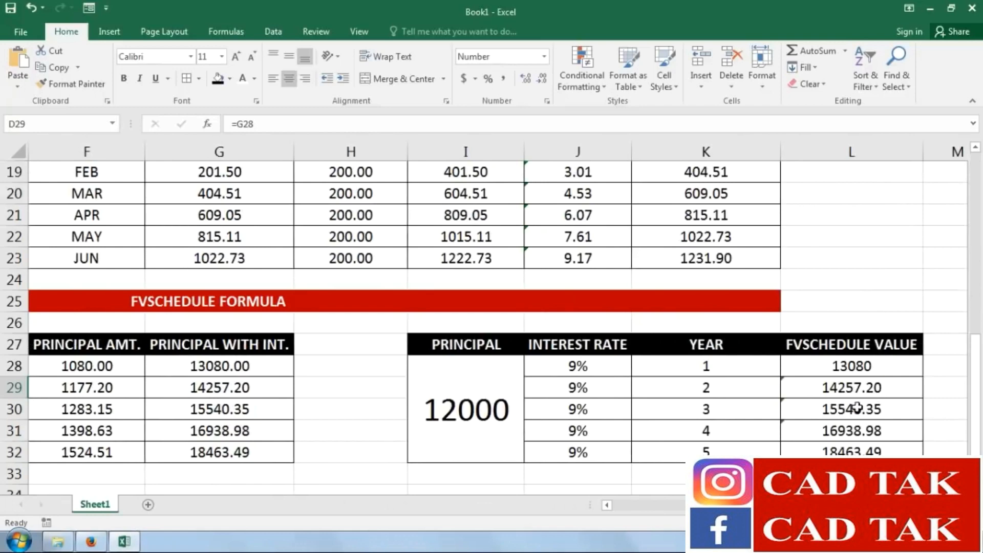
mouse_move(730, 505)
left_mouse_down()
mouse_move(637, 523)
mouse_move(732, 522)
left_mouse_up()
left_click(829, 368)
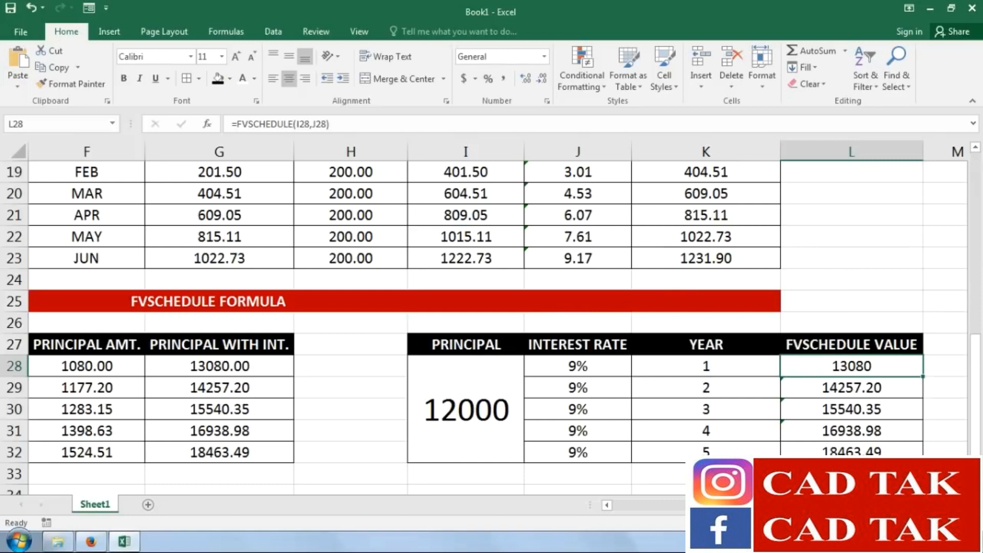
scroll(491, 308, "left", 6)
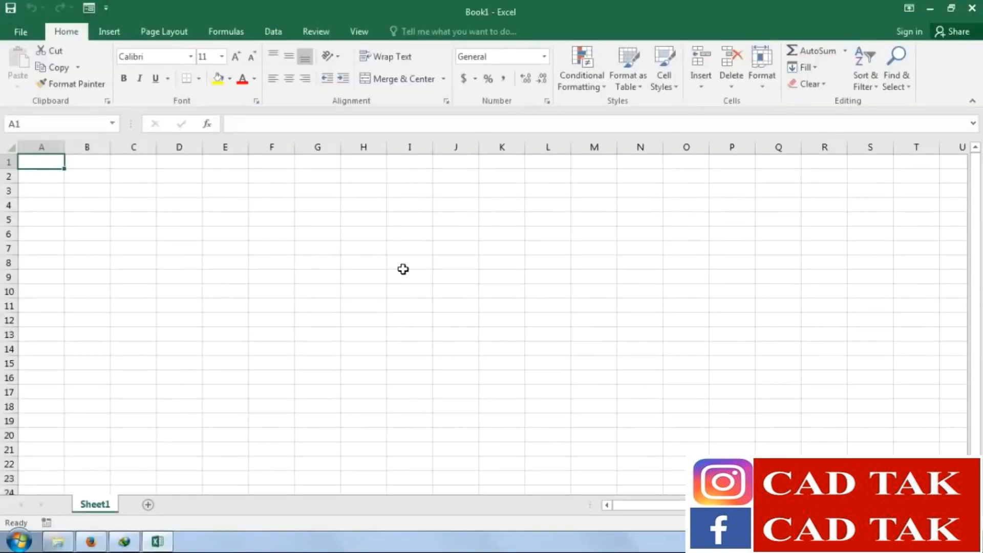
Merge and center B2:J3 and enter the title "EXCEL FORMULA WITH SERIES TREAINING | FINACIAL FORMULA SERIES | P-08"
left_click(401, 268)
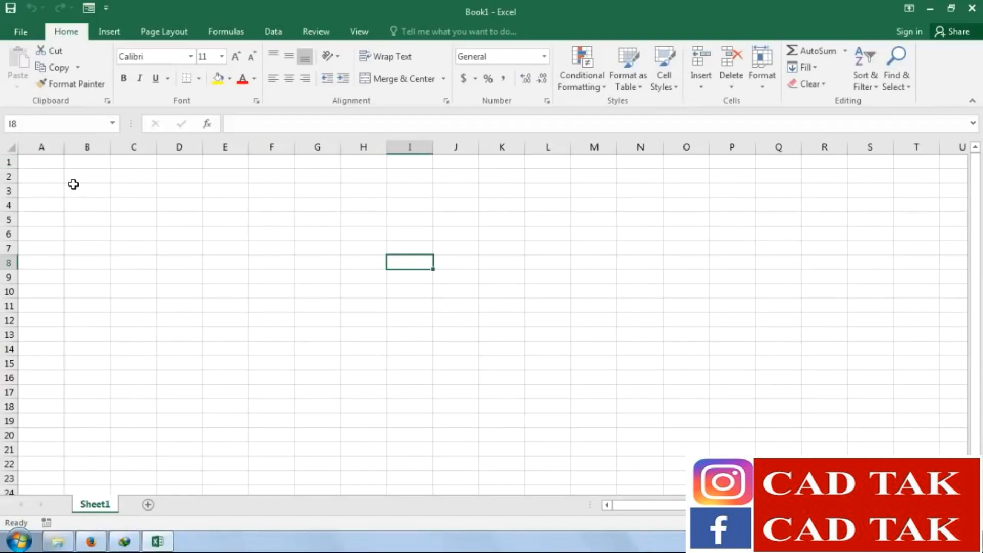
left_click_drag(77, 178, 447, 189)
left_click(403, 79)
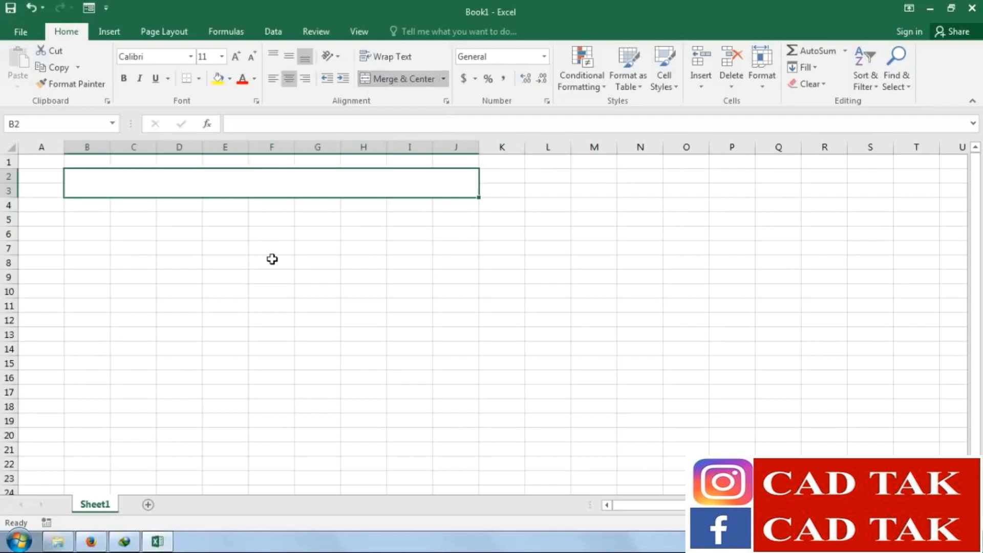
type("EXCEL FORMULA WITH SERIES TREAI")
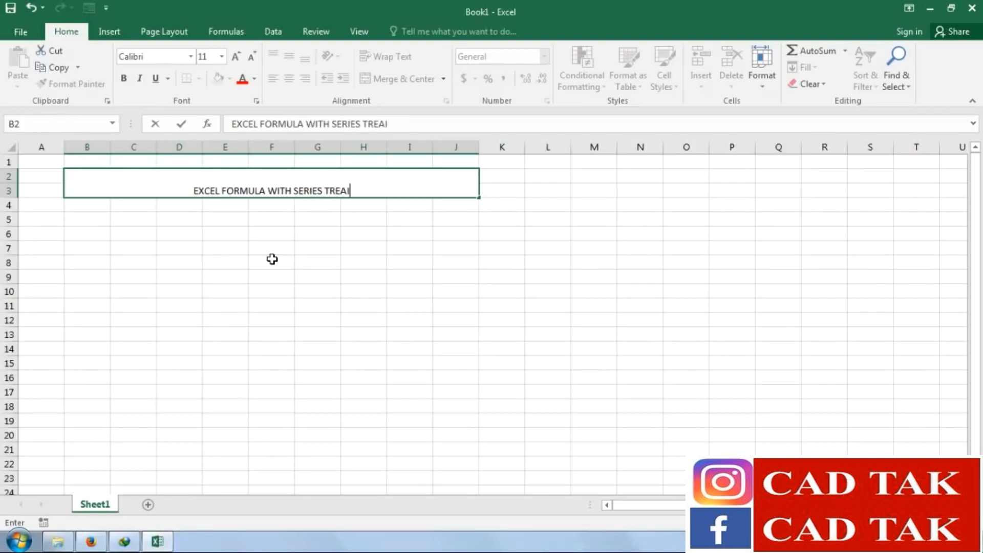
type("NING | FINACIAL")
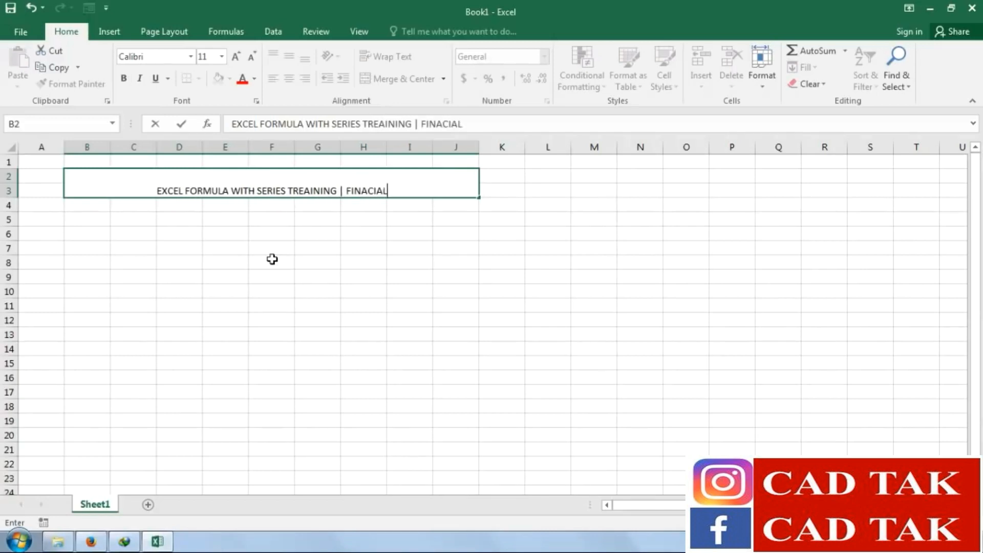
type(" FORMULA")
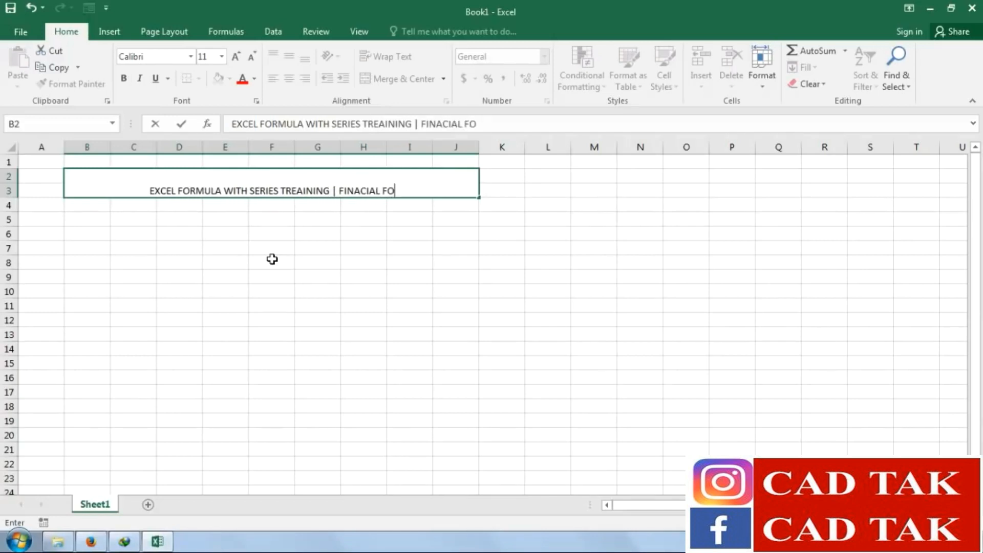
type(" SERIES")
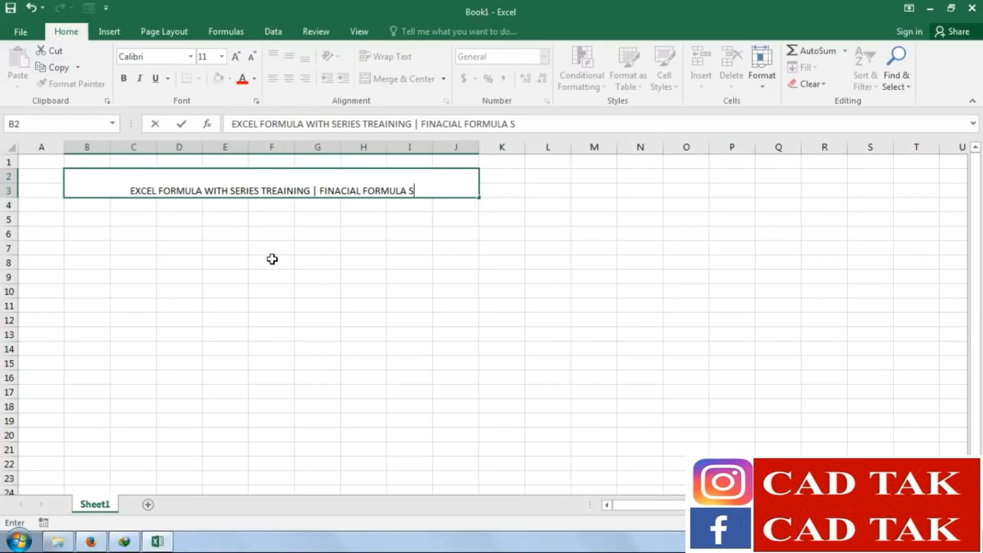
type(" | ")
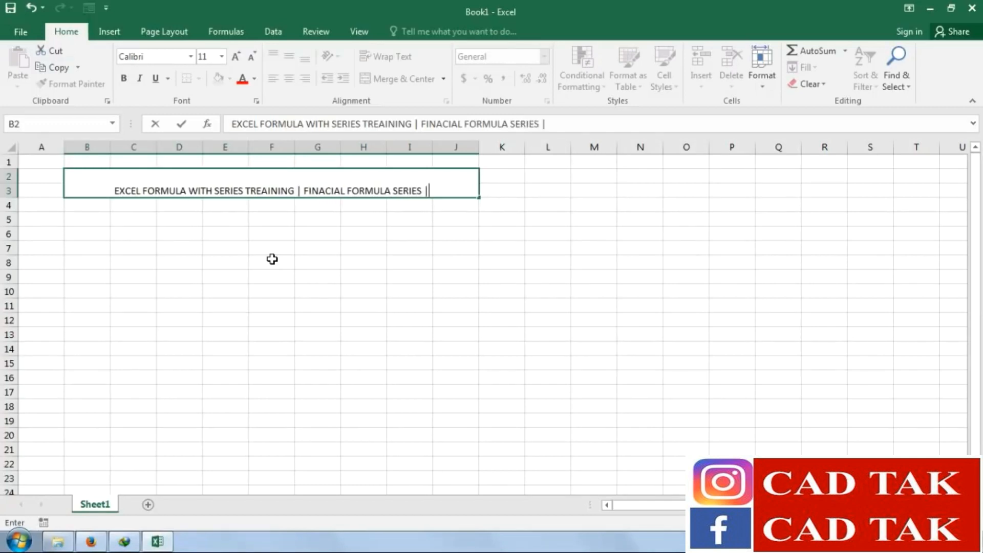
type("P-08")
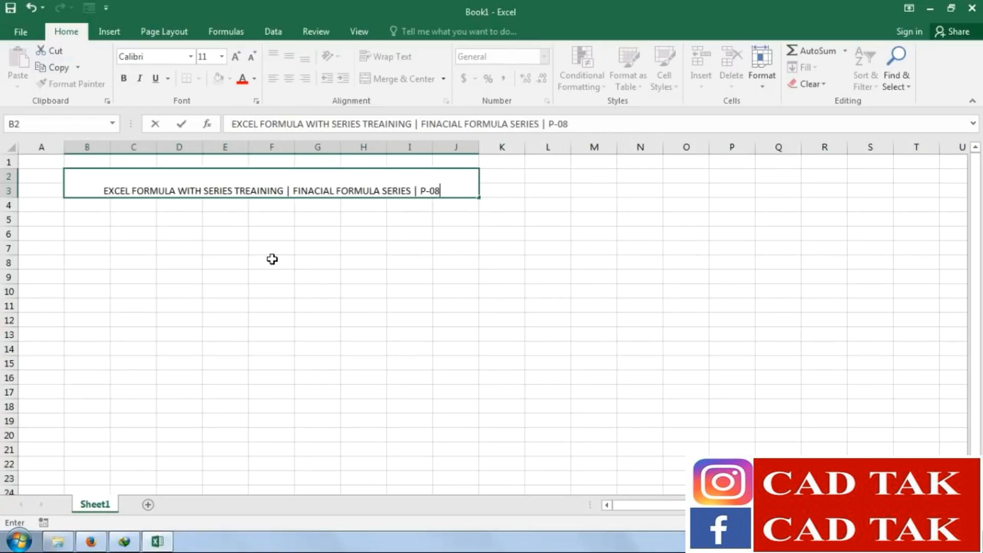
key("Return")
Format the title in B2 with middle alignment, font size 12, black fill and bold white text
left_click(313, 193)
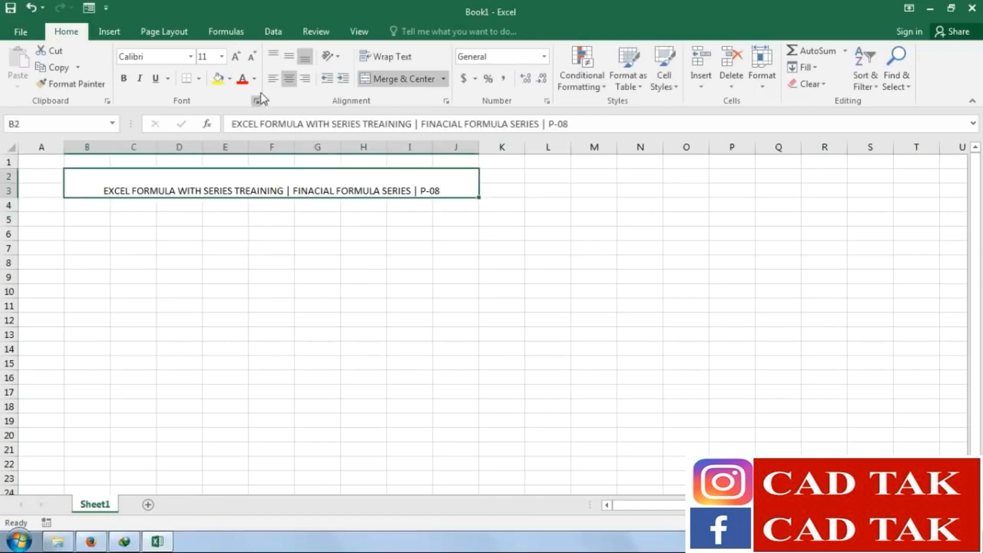
left_click(293, 59)
left_click(238, 57)
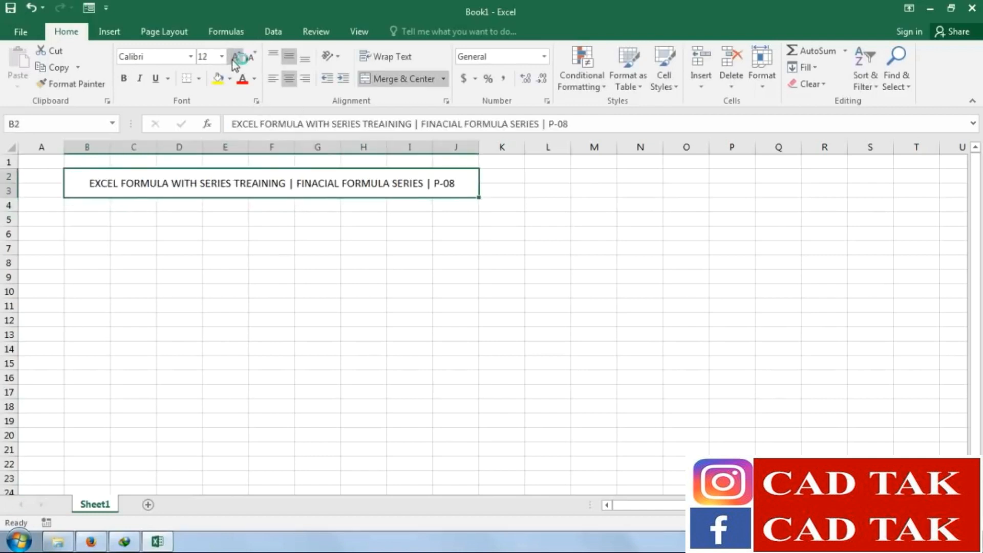
left_click(235, 57)
left_click(252, 57)
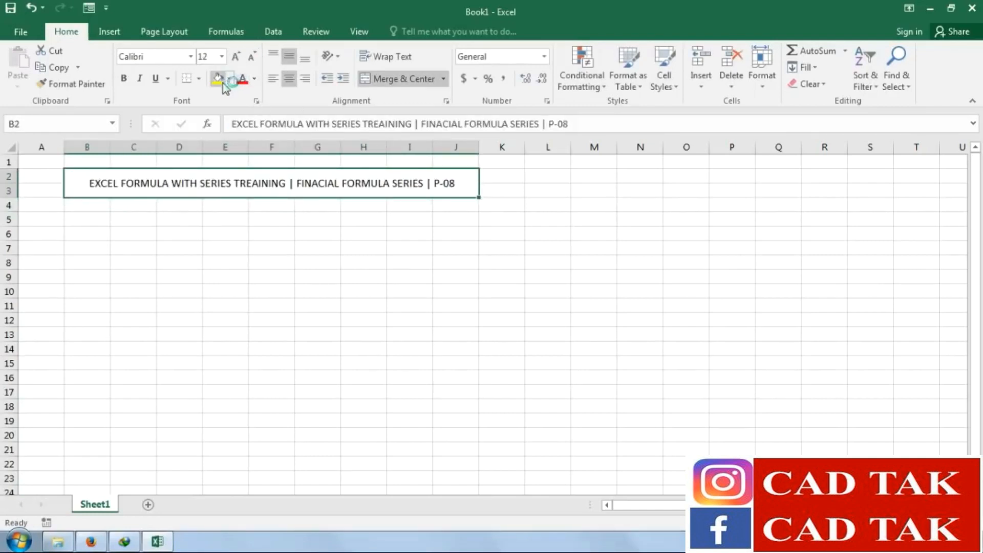
left_click(230, 78)
left_click(229, 104)
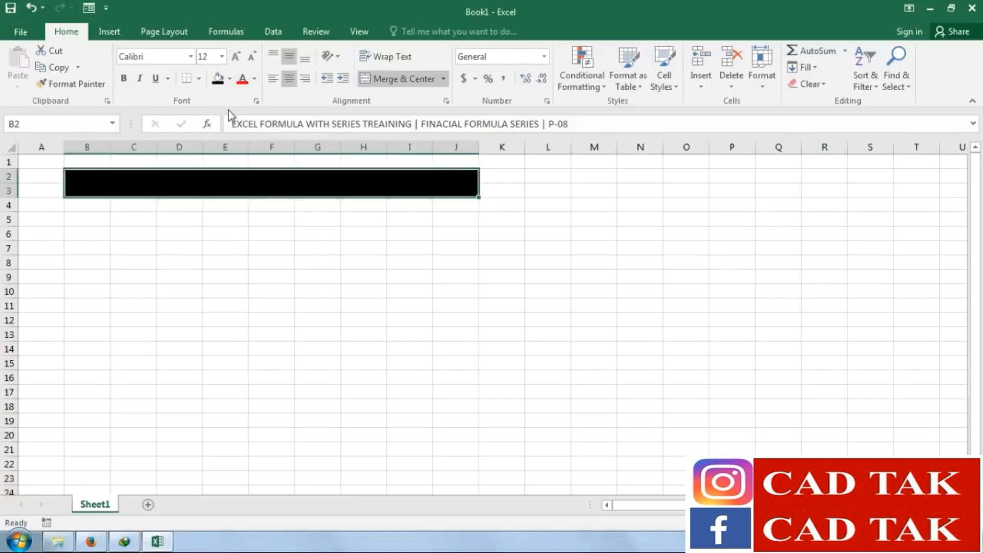
left_click(254, 80)
left_click(244, 128)
left_click(123, 78)
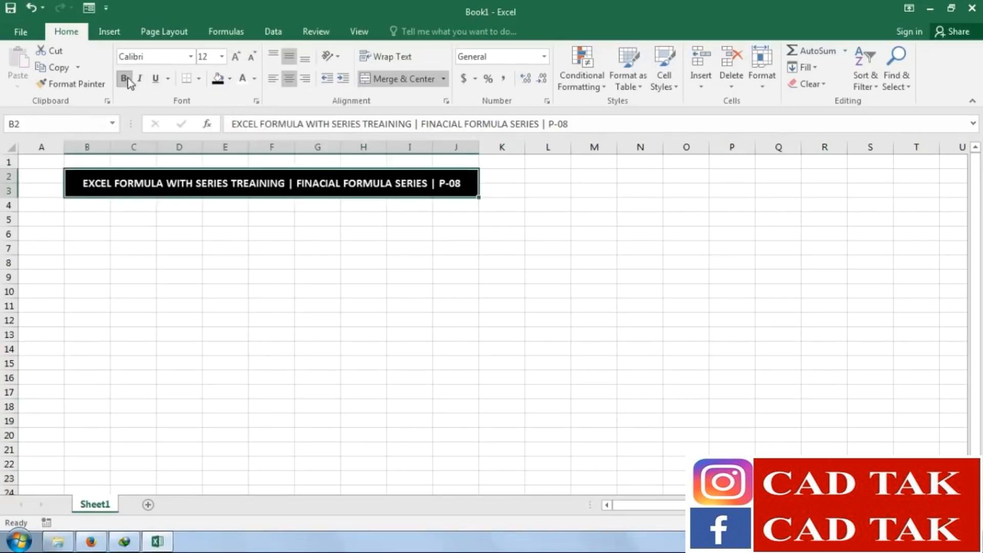
Narrow column A to a slim margin beside the title block
left_click(146, 250)
left_click(54, 208)
left_click_drag(64, 147, 33, 153)
Check the list of financial functions and enter the headers S.NO. in B5 and FORMULAS in C5
left_click(59, 224)
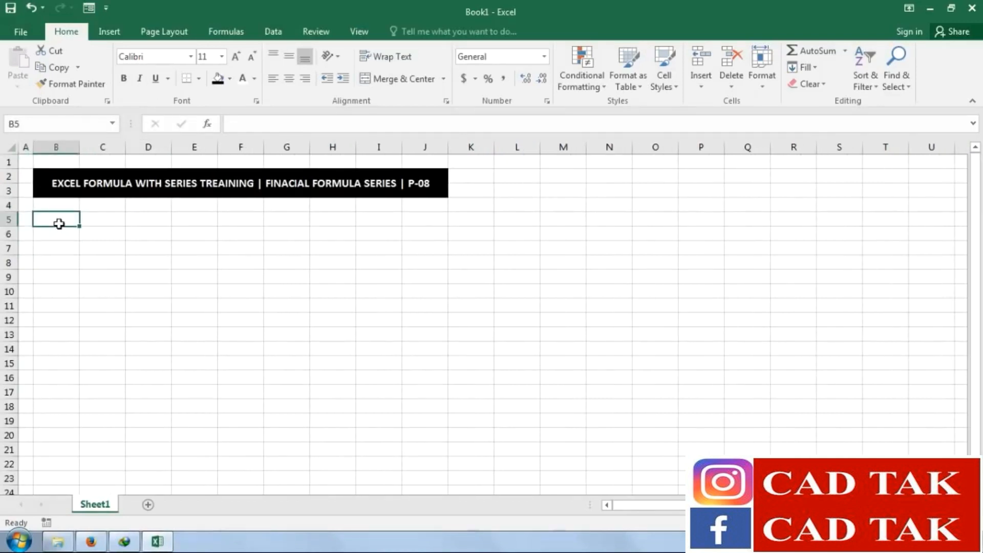
left_click(239, 32)
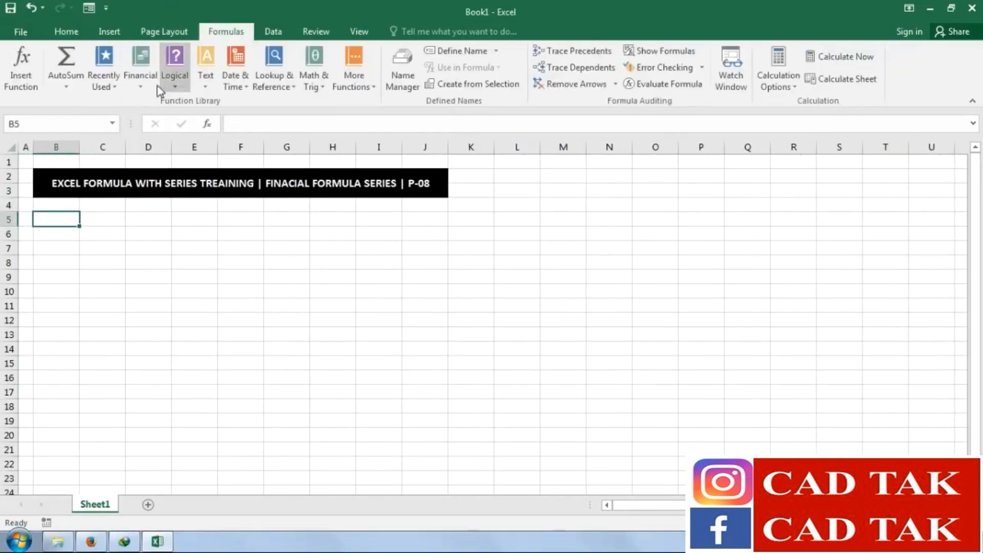
left_click(142, 82)
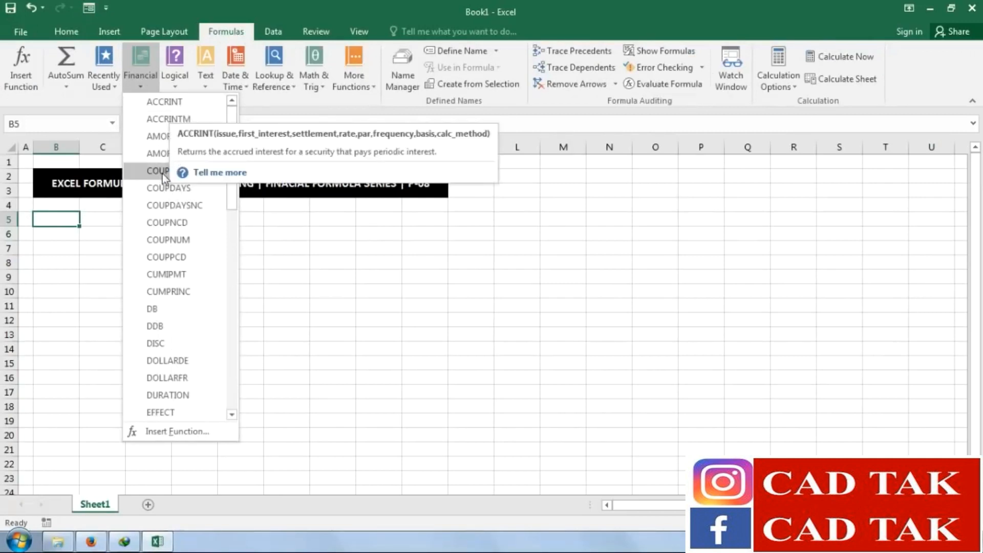
left_click_drag(234, 183, 234, 243)
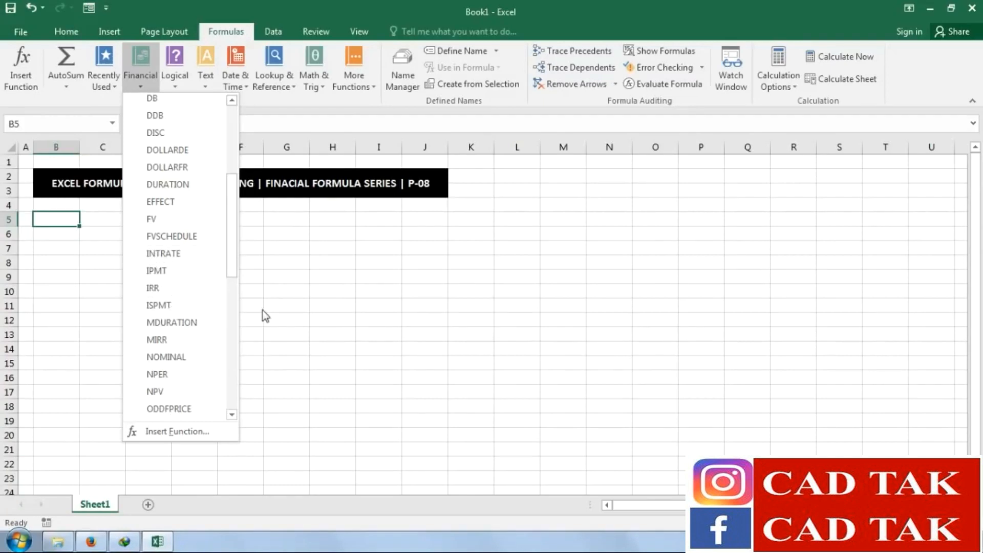
left_click(78, 215)
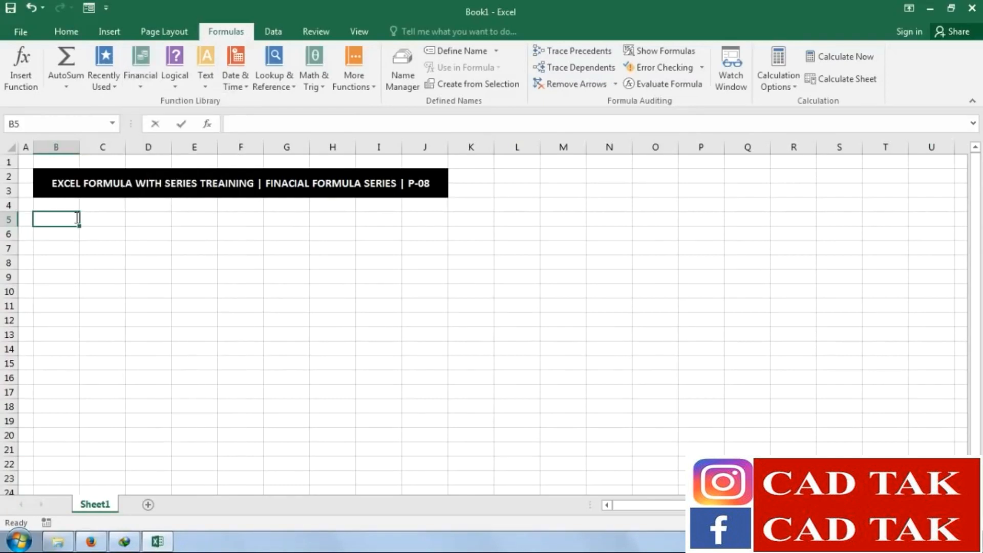
type("S.NO.")
key("Tab")
type("FORMULAS")
key("Return")
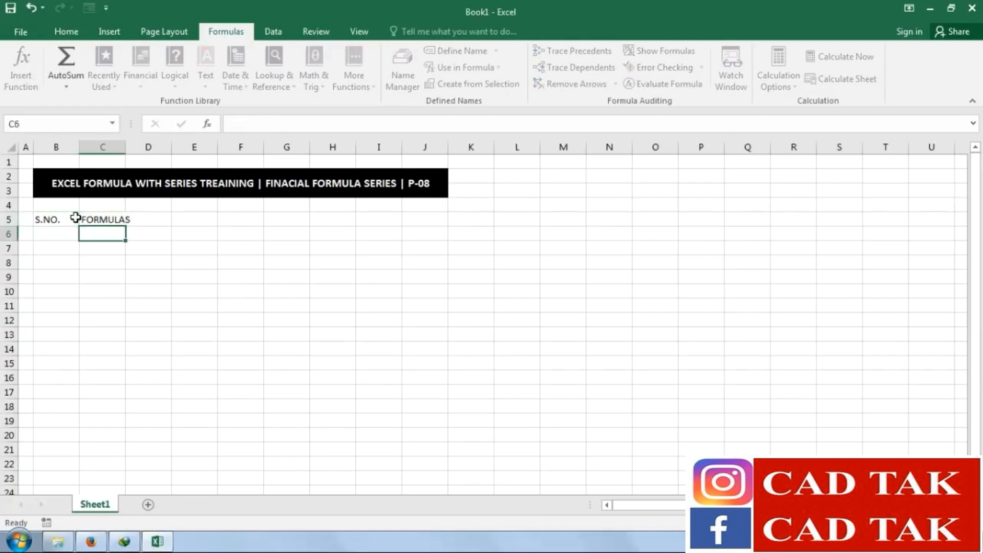
Enter the serial numbers 1 to 4 in B6:B9 under the S.NO. header
key("Left")
type("1")
key("Return")
type("2")
key("Return")
type("3")
key("Return")
type("4")
key("Return")
Look up the financial functions that follow FVSCHEDULE and enter INTRATE in C6 and IPMT in C7
left_click(111, 233)
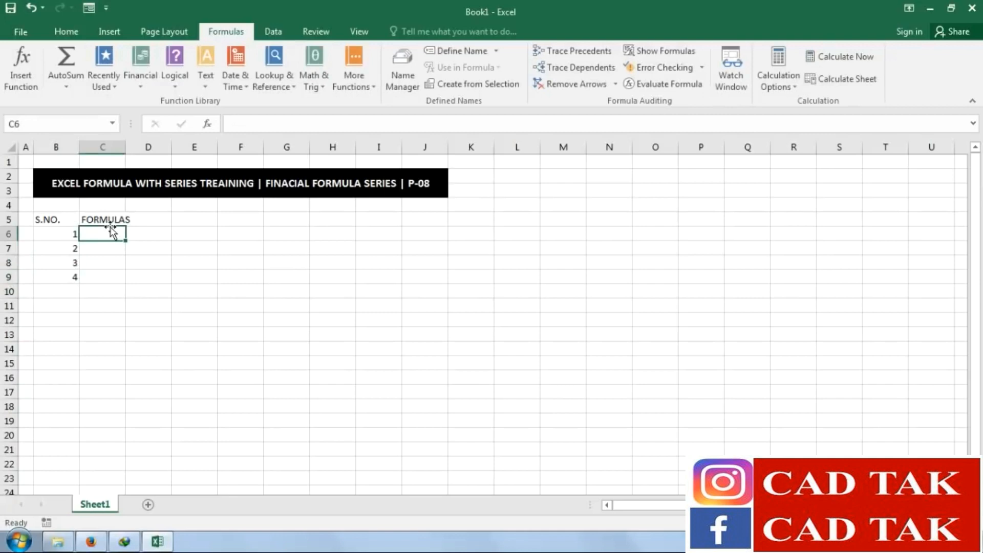
left_click(141, 71)
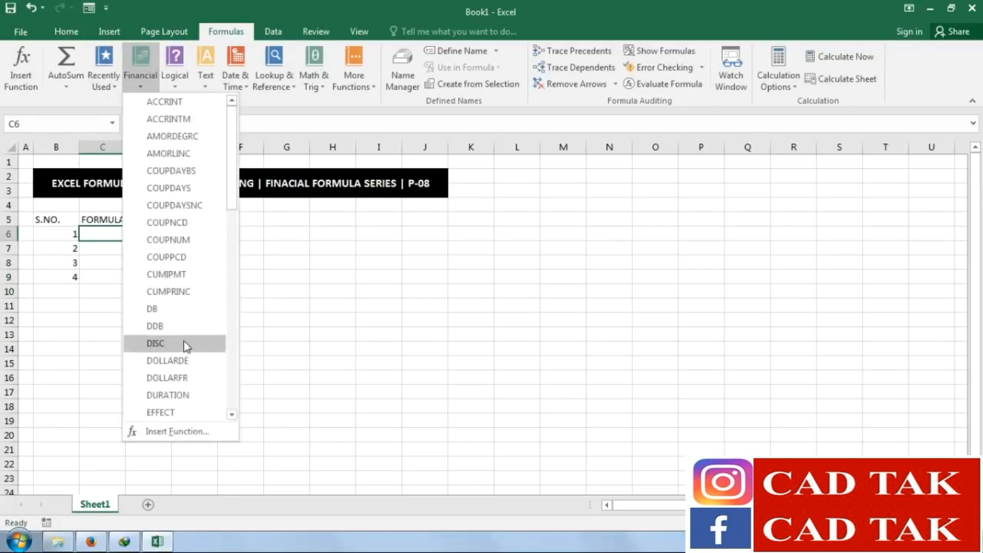
scroll(184, 307, "down", 1)
scroll(175, 329, "down", 2)
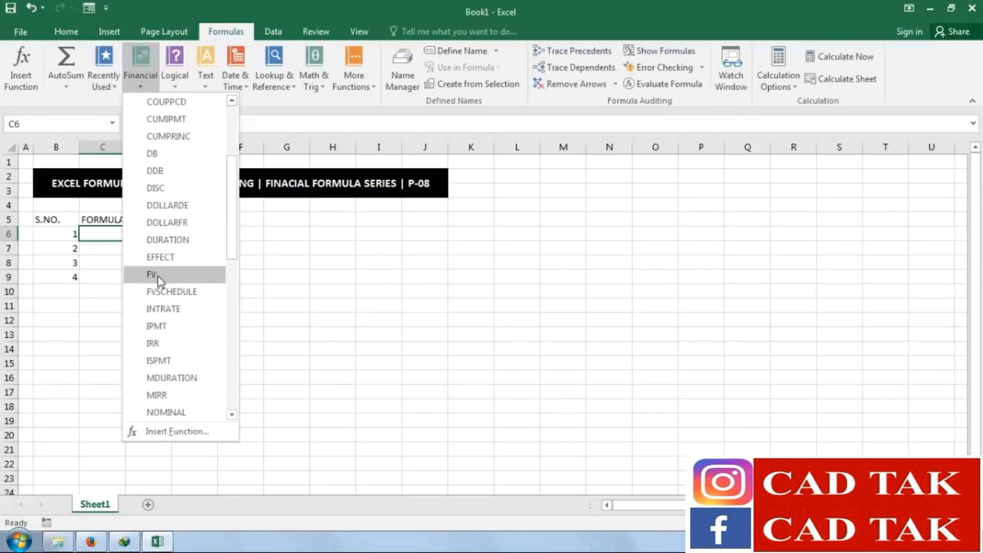
left_click(281, 285)
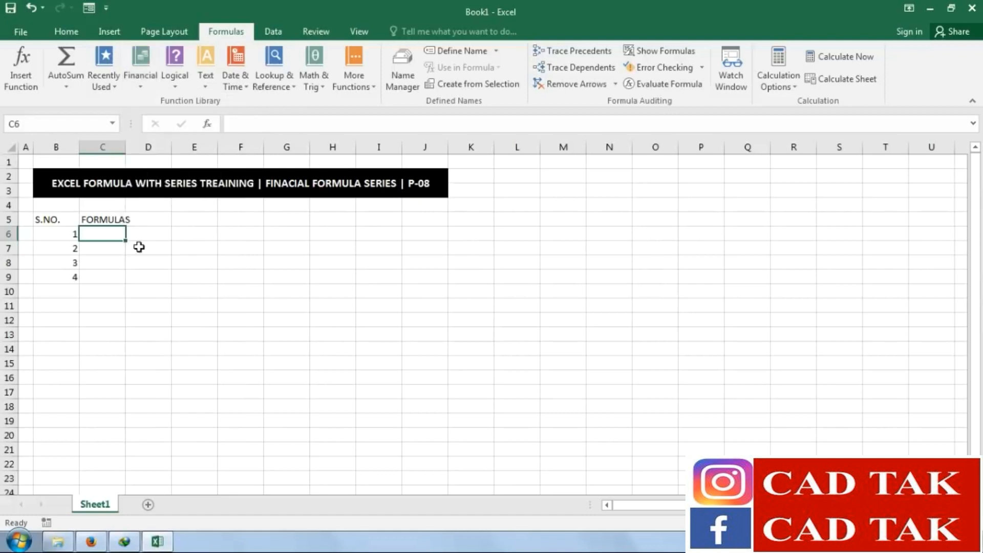
type("INTRATE")
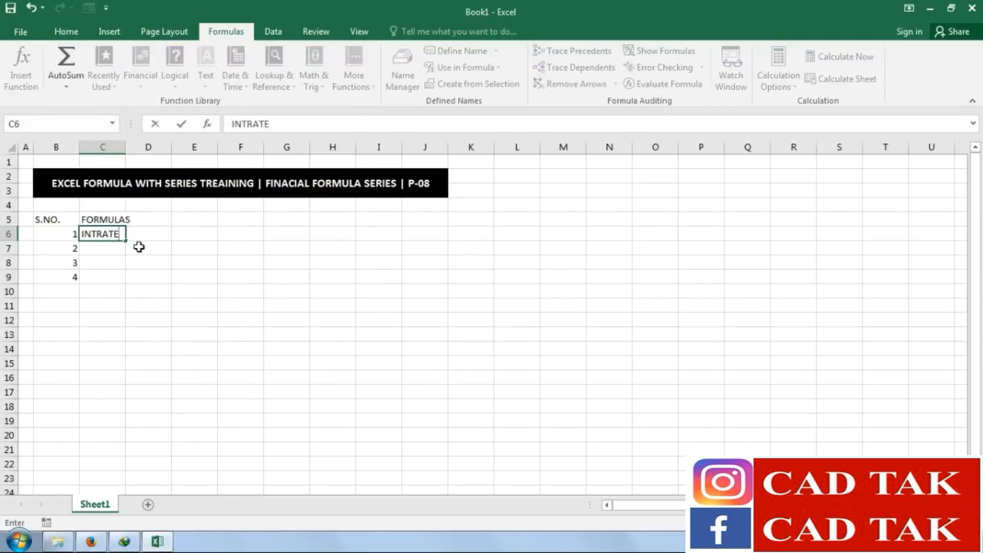
key("Return")
type("IPMT")
key("Return")
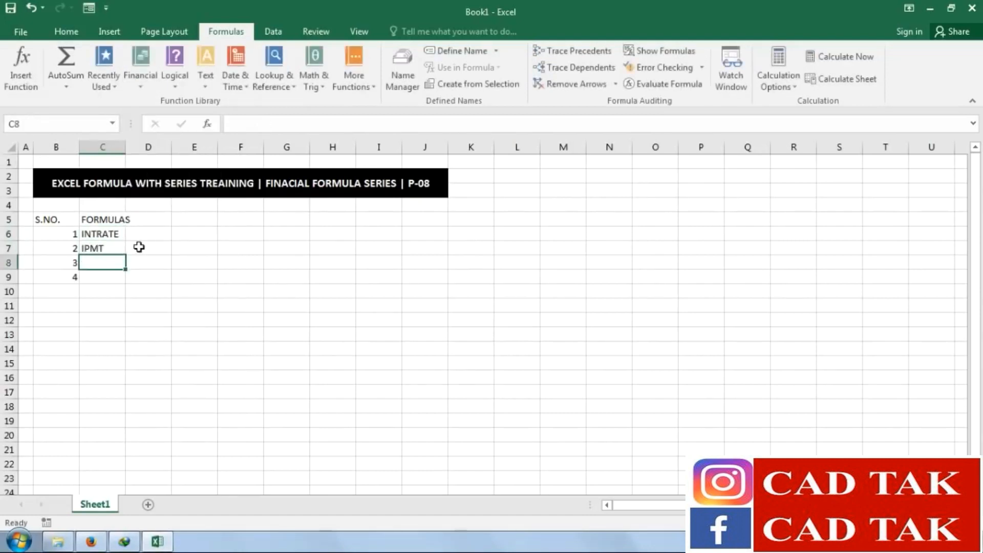
Enter IRR in C8 and ISPMT in C9 to complete the formula list
type("IRRR")
key("Return")
key("Up")
key("F2")
key("BackSpace")
key("Return")
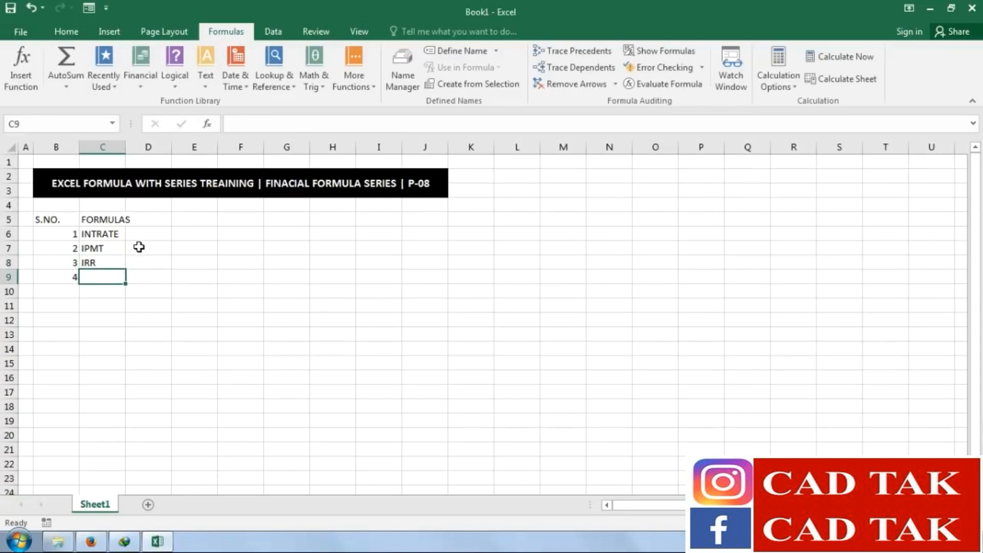
type("ISPMT")
key("Return")
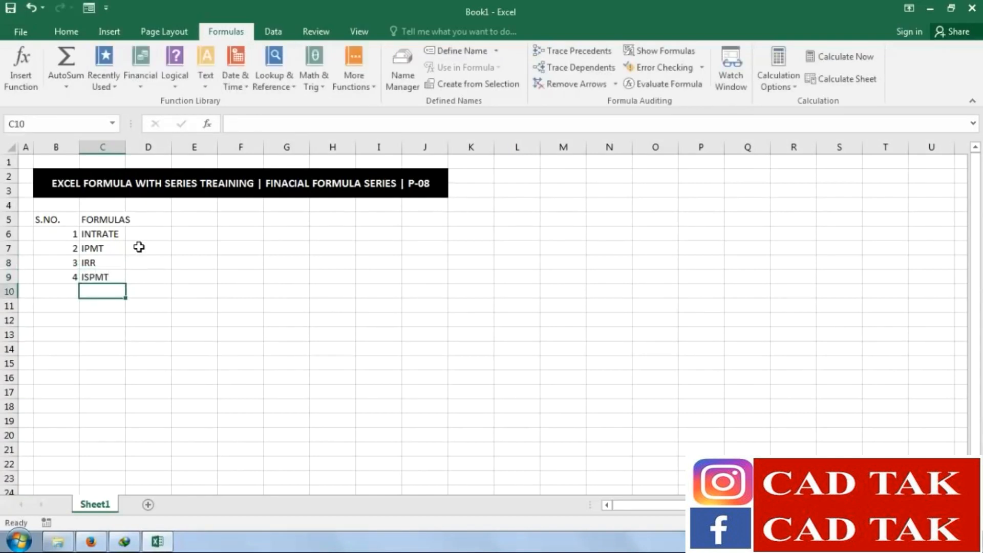
Autofit column C and format the headers in B5:C5 as bold white text on black fill
double_click(126, 146)
left_click_drag(57, 220, 105, 220)
left_click(66, 32)
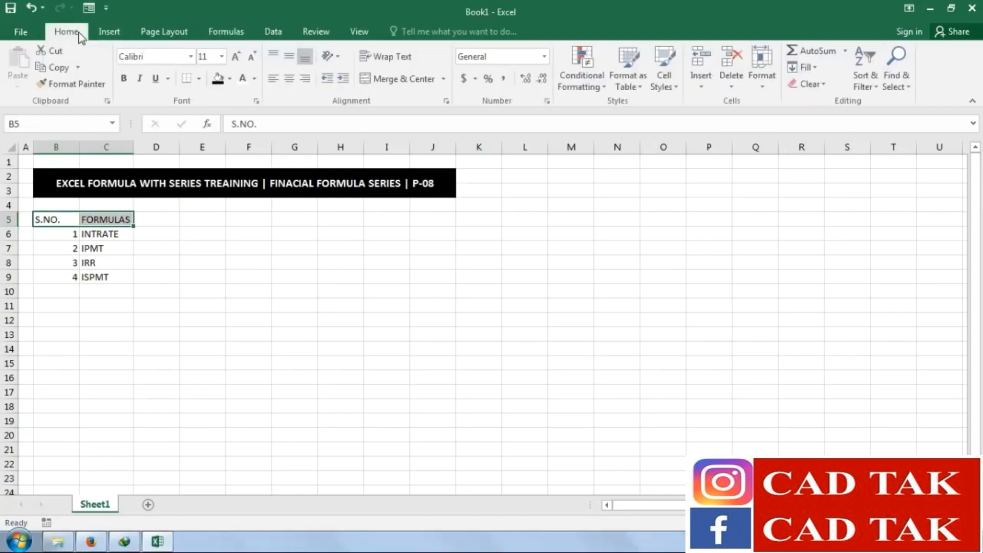
left_click(124, 78)
left_click(218, 78)
left_click(242, 78)
Apply all borders to the formula list in B5:C9 and autofit column C again to the bold header
left_click_drag(130, 277, 37, 220)
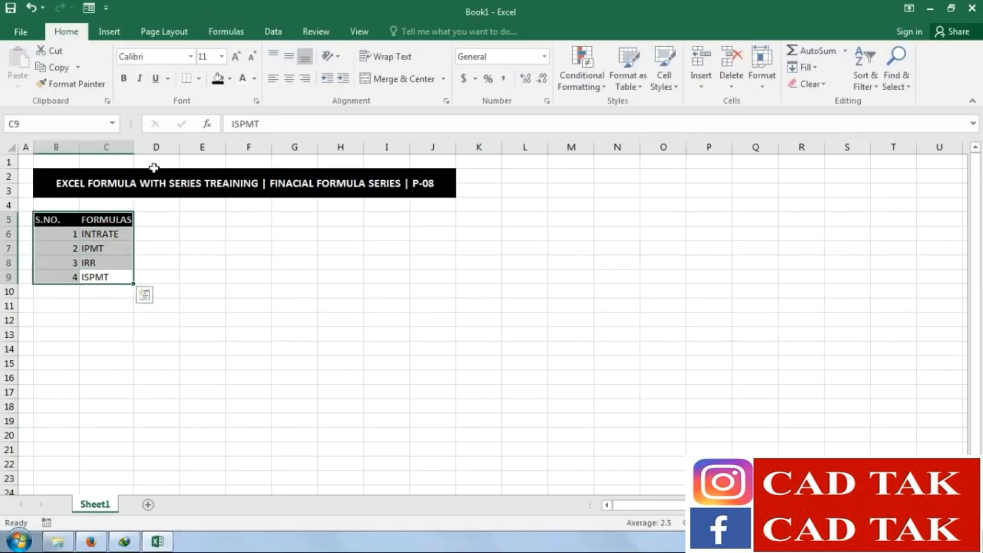
left_click(199, 78)
left_click(205, 197)
left_click(248, 320)
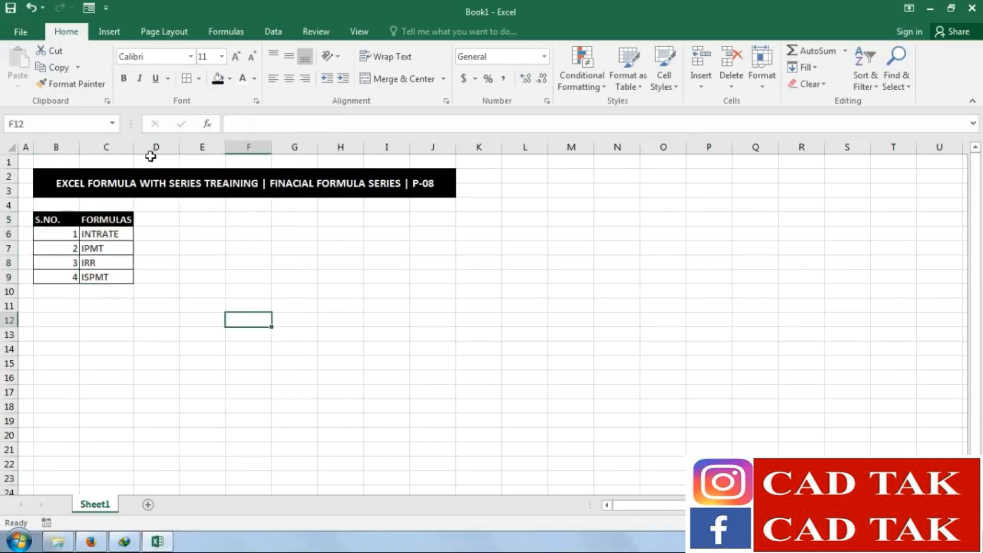
double_click(135, 147)
left_click(159, 296)
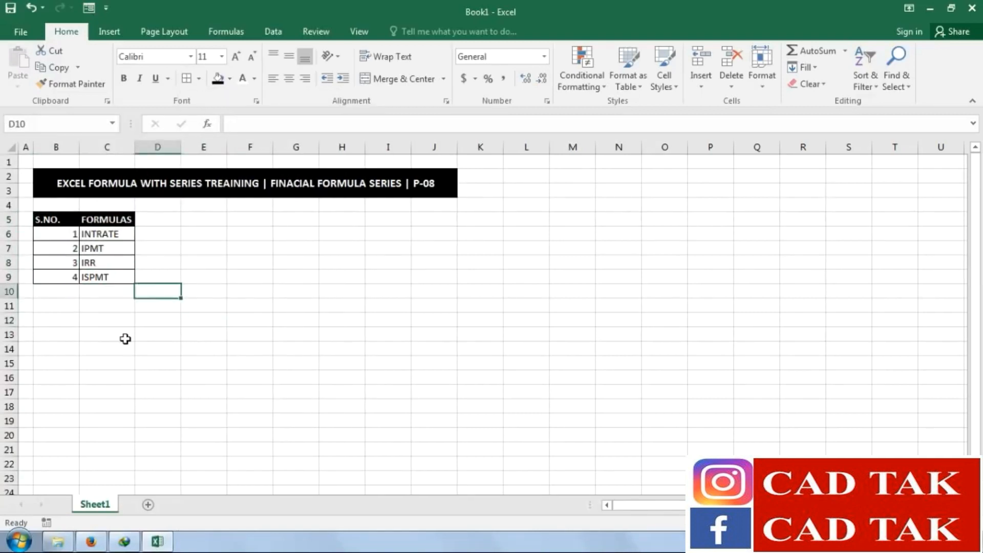
Merge and center B11:J11 and enter the section heading INTRATE FORMULA
left_click_drag(63, 310, 448, 302)
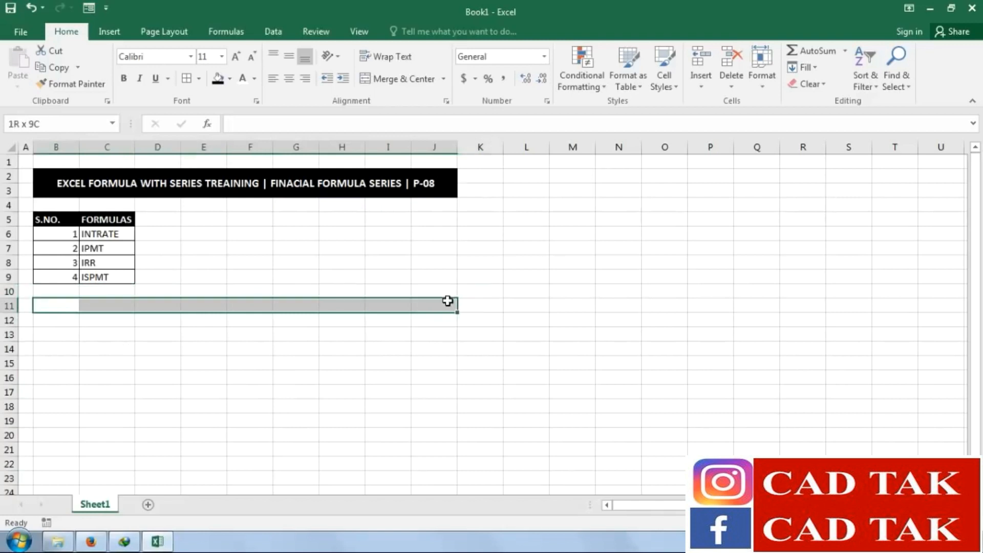
left_click(397, 79)
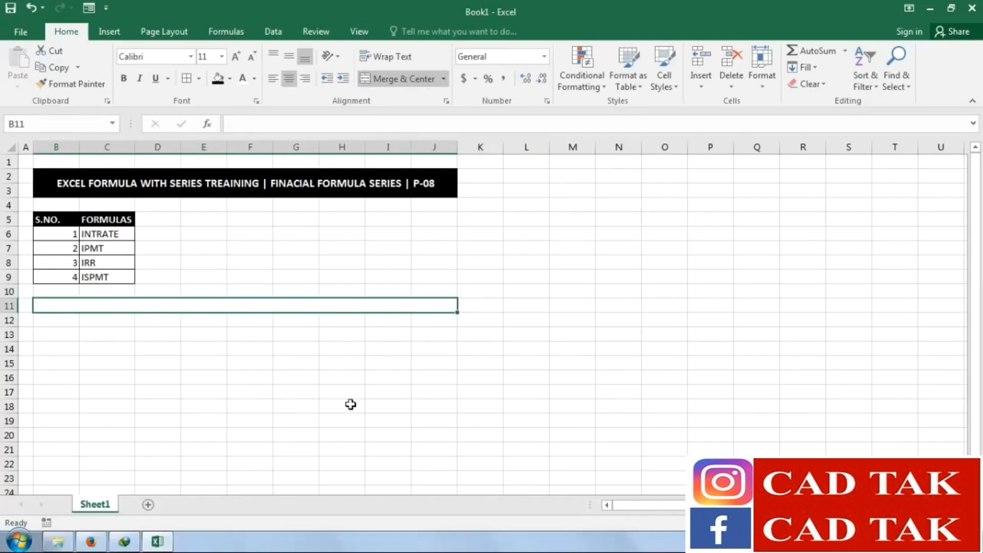
type("I")
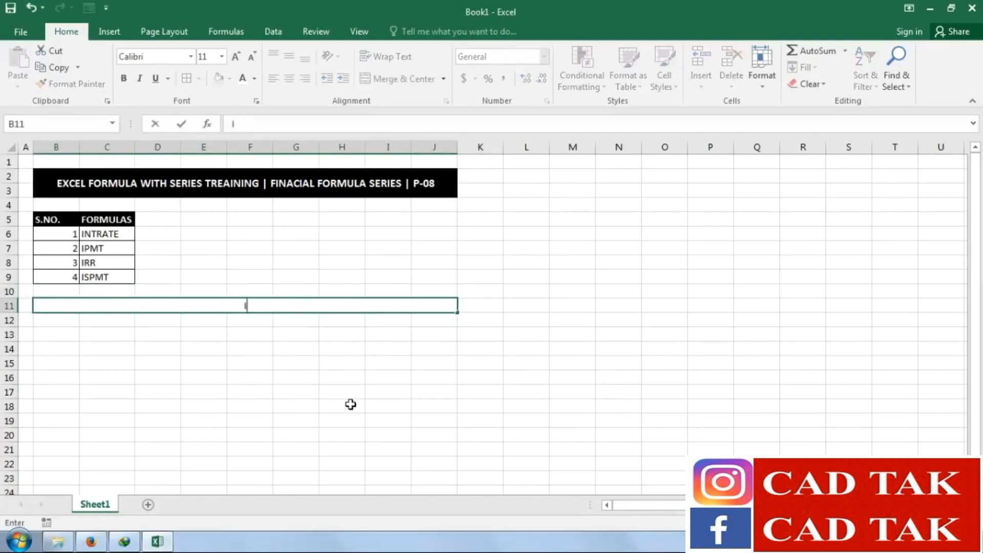
type("NTRATE FORMULAS")
key("BackSpace")
key("Return")
left_click(328, 304)
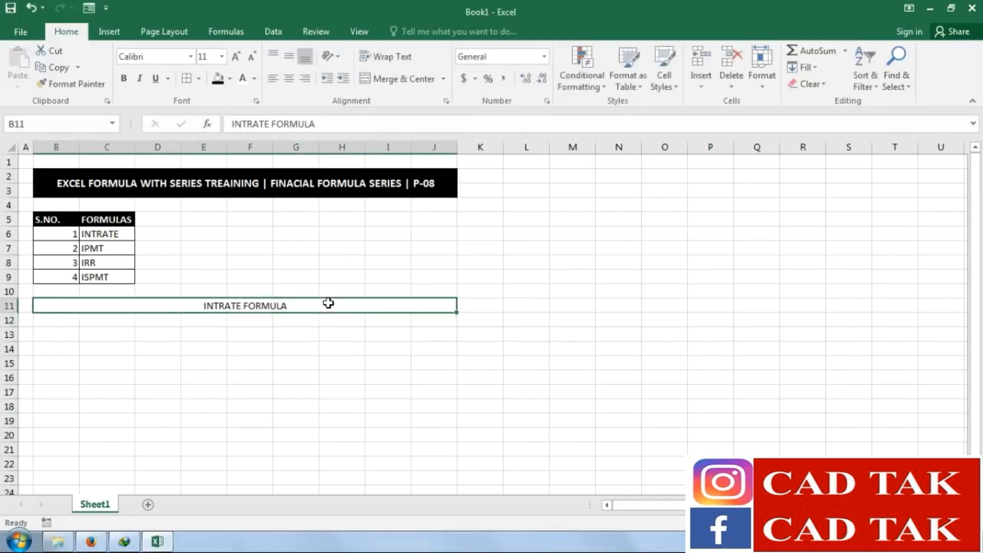
Format the INTRATE FORMULA heading in B11:J11 as bold white text on black fill
left_click(219, 78)
left_click(243, 79)
left_click(123, 78)
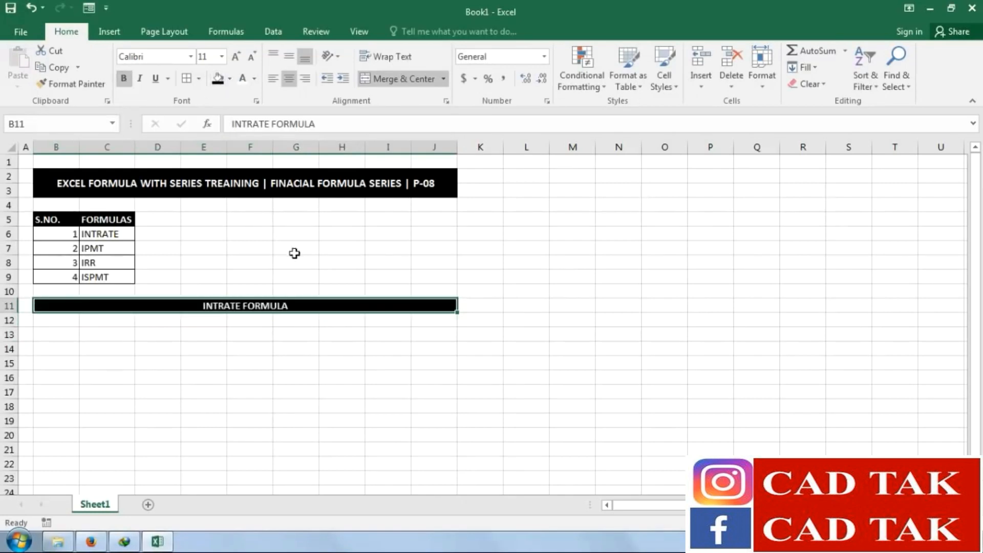
left_click(172, 336)
Enter the headers START DATE in B13 and END DATE in C13
left_click(50, 334)
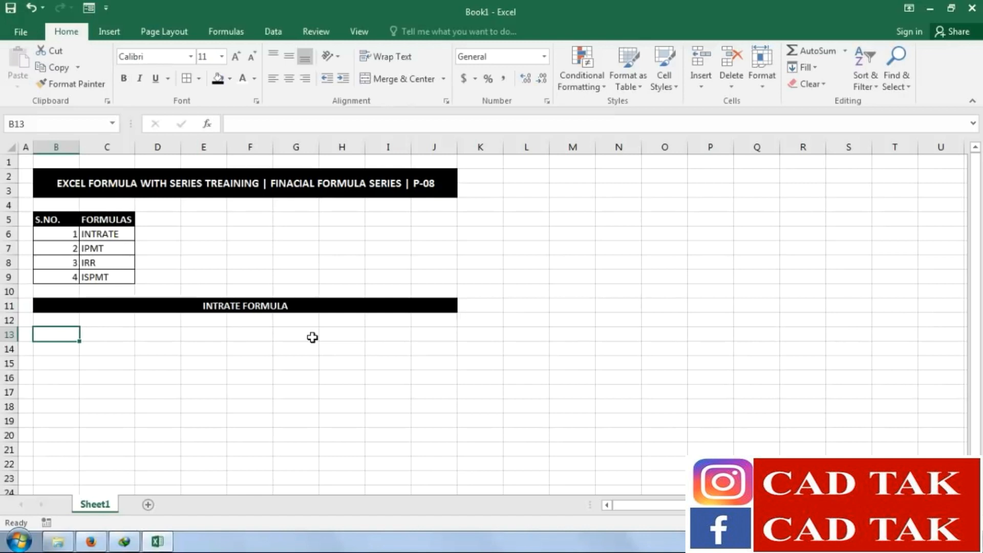
type("S")
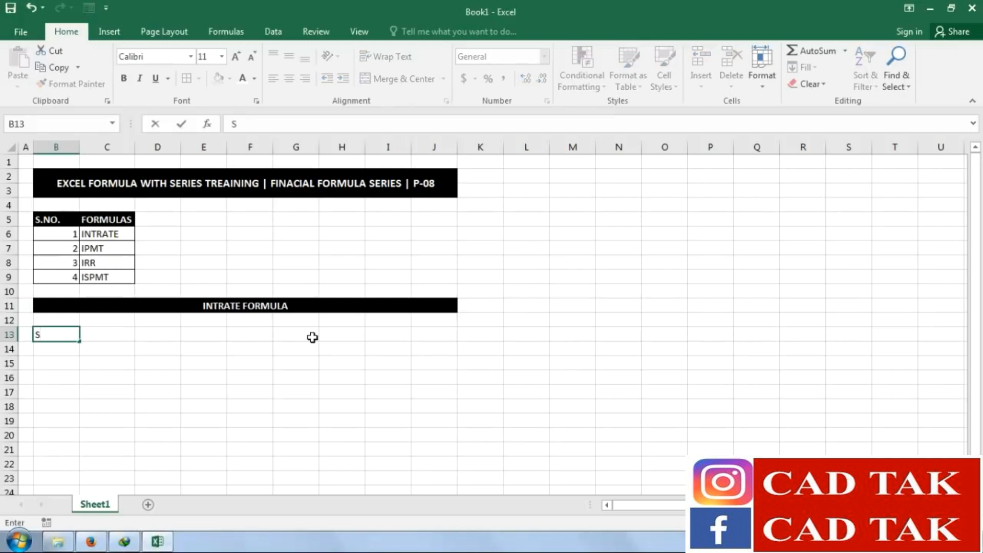
type("TART DATE")
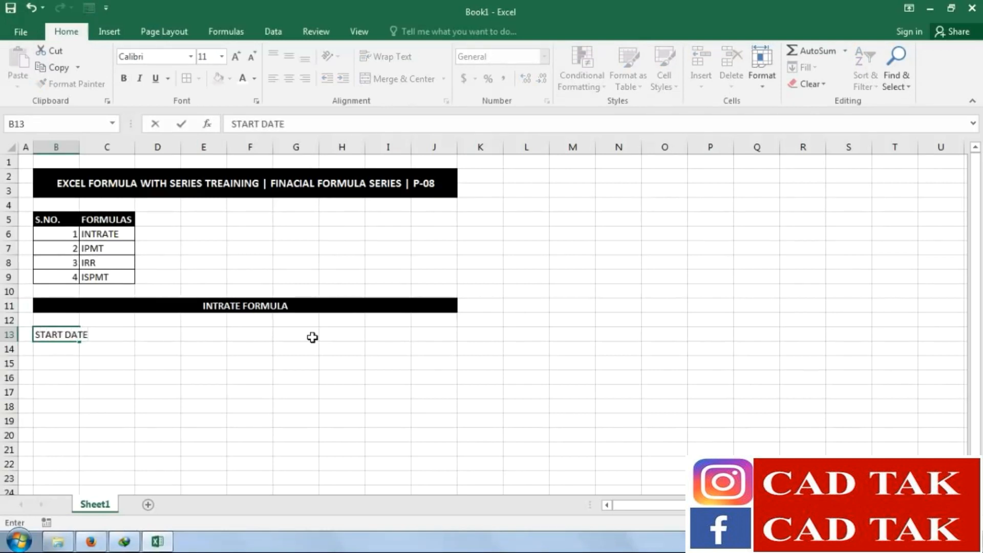
key("Tab")
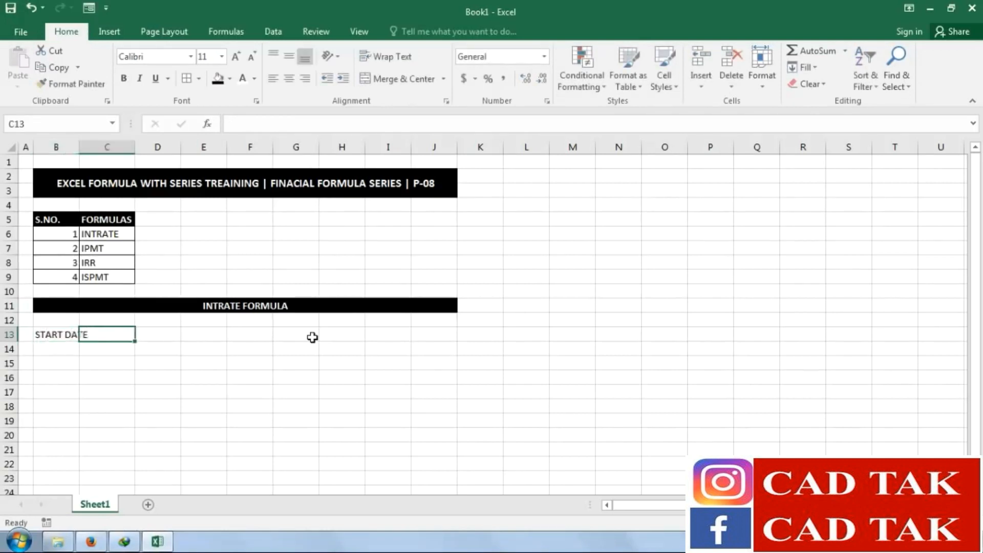
type("END DATE")
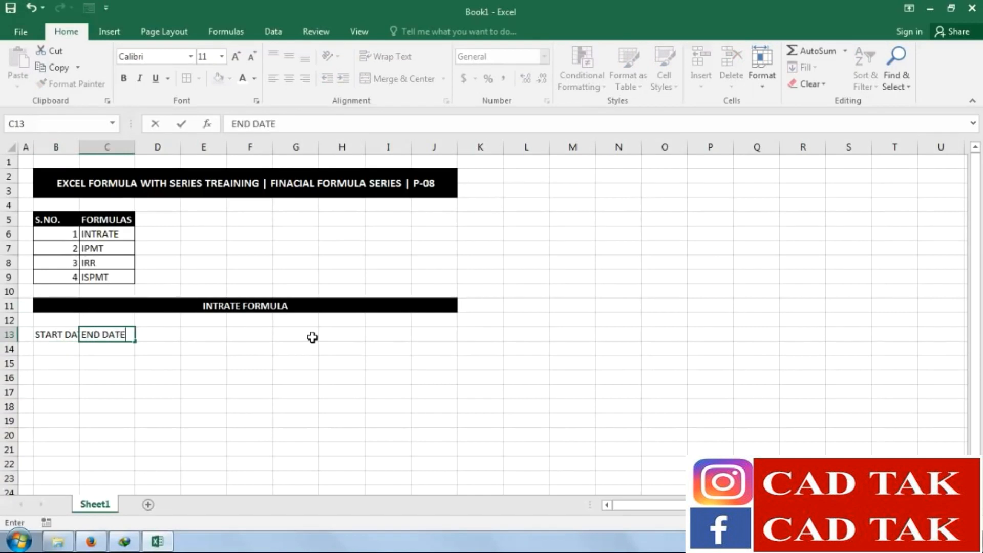
key("Tab")
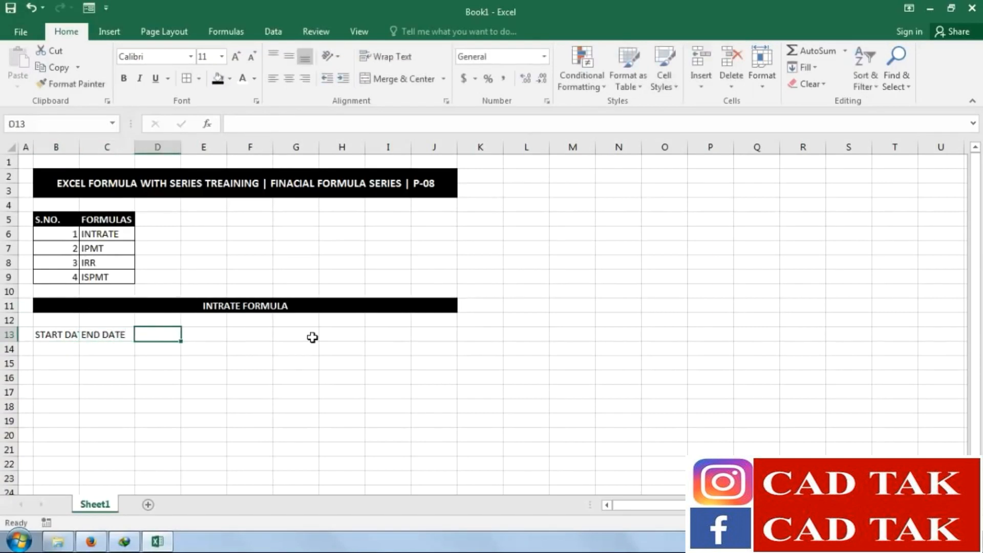
Enter the headers PRESENT VALUE in D13 and FUTURE VALUE in E13
type("PRESENT")
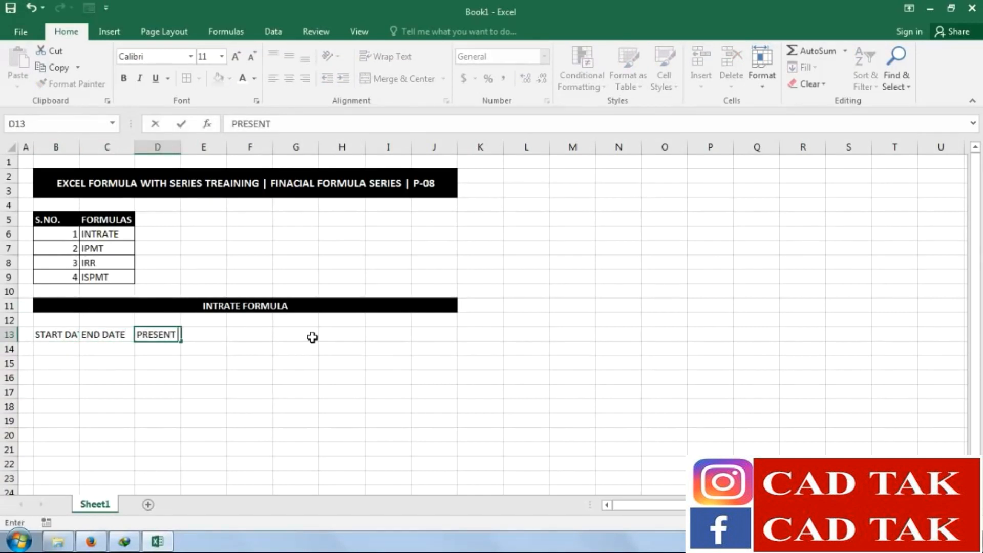
type(" VALUE")
key("Tab")
type("FUTURE VALUE")
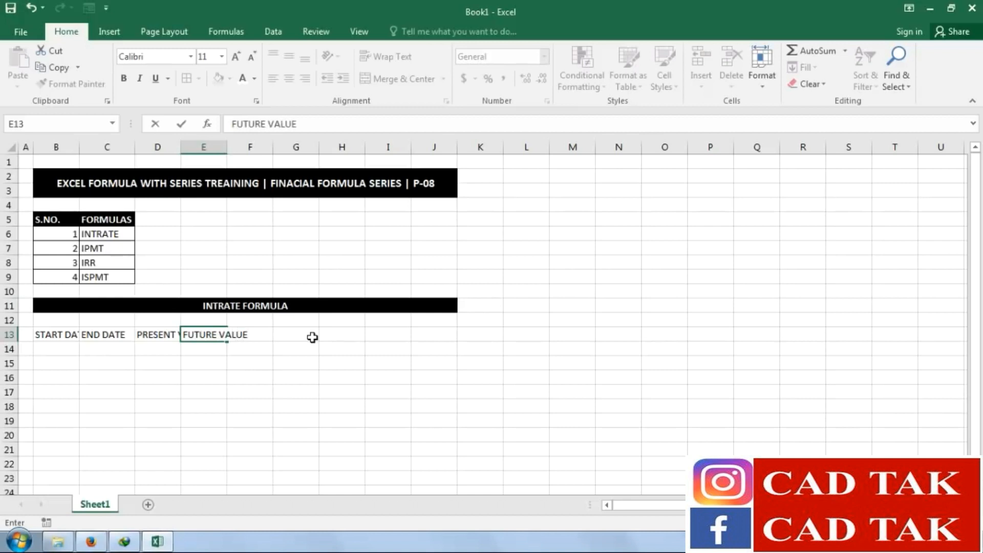
key("Tab")
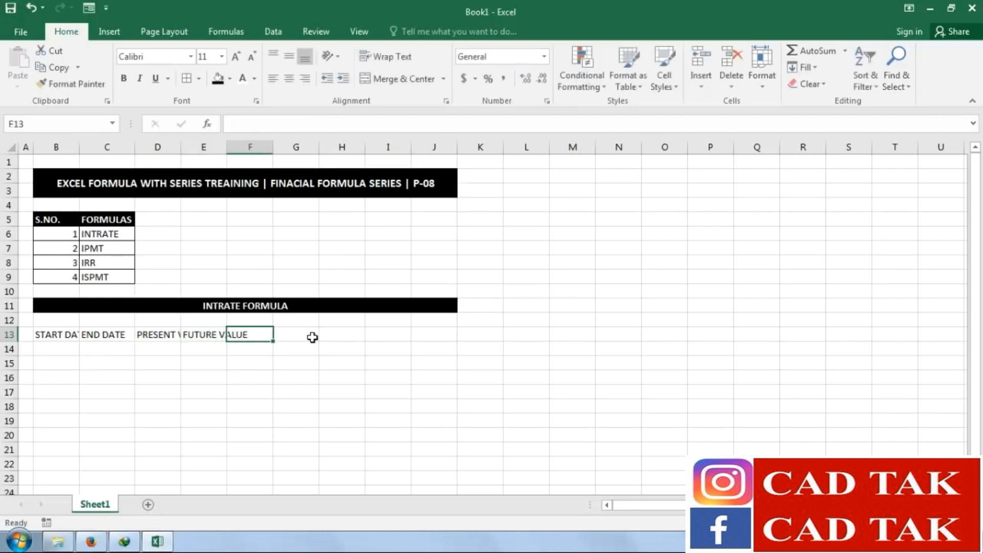
Enter the headers TERMS in F13 and RATE OF INTREST in G13
type("TERMS")
key("Tab")
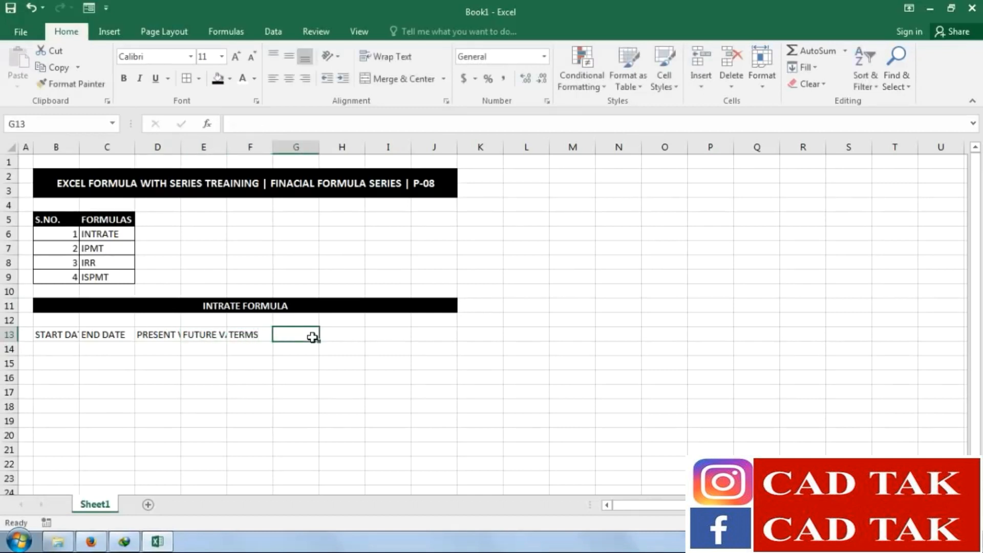
type("RATE ")
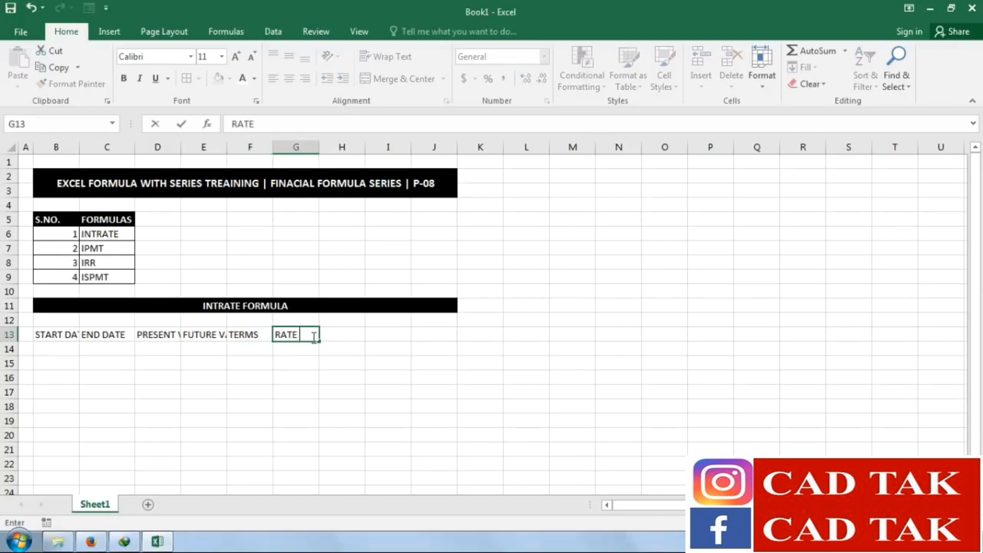
type("OF INTREST")
key("Return")
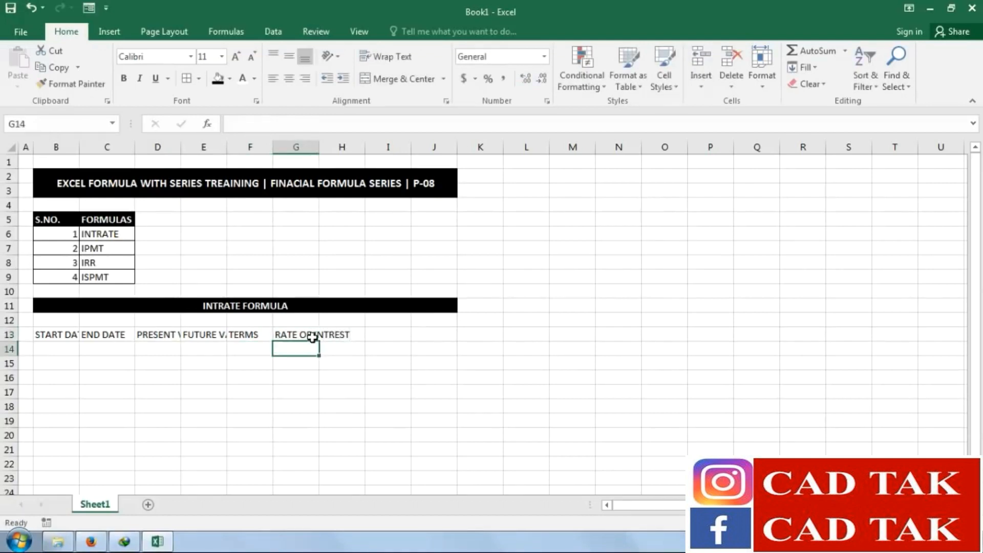
Correct the spelling of the header in G13 to RATE OF INTEREST
left_click(330, 334)
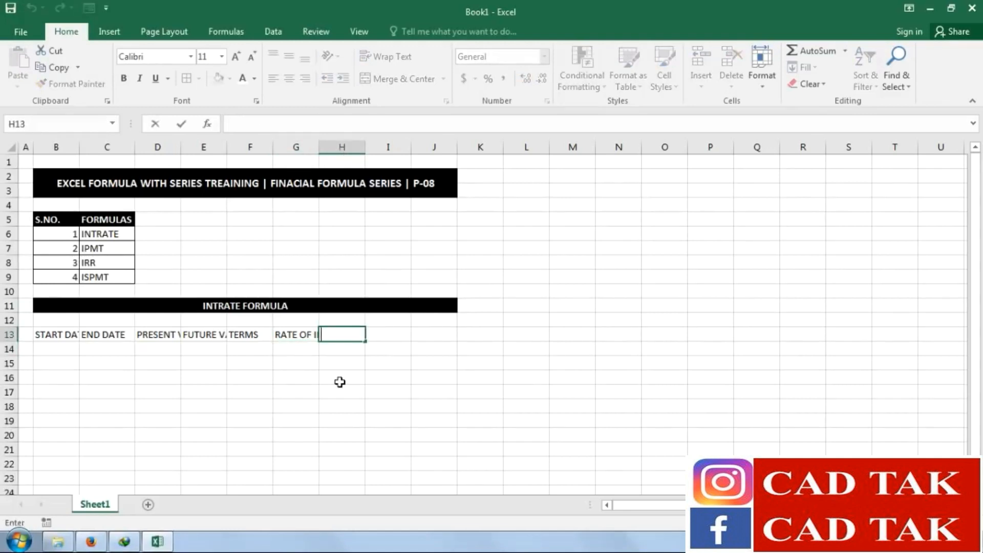
key("Escape")
key("Left")
key("F2")
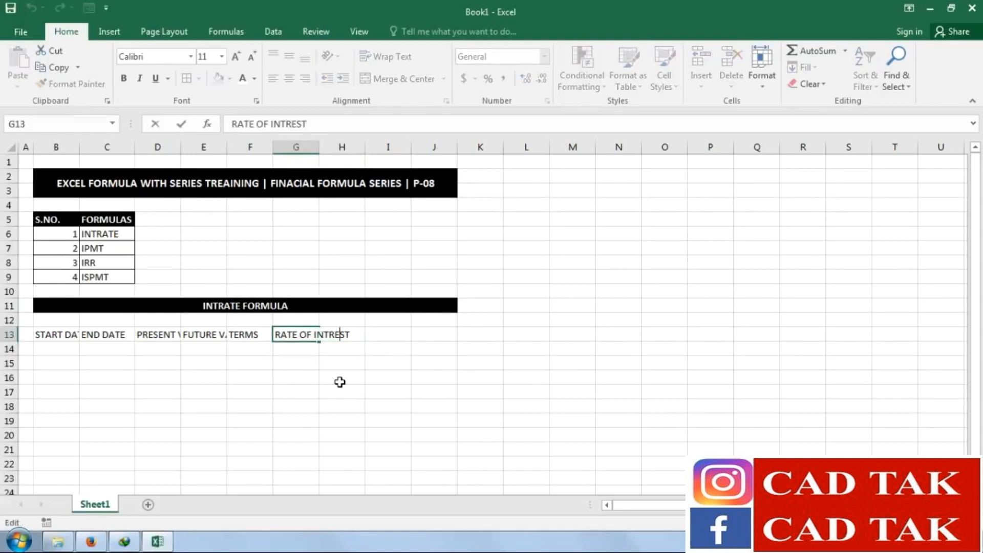
key("Left")
key("Left")
key("Left")
key("Left")
type("E")
key("Return")
Enter the second-row headers SETTLEMENT DATE in B14 and MATURITY DATE in C14
left_click(65, 347)
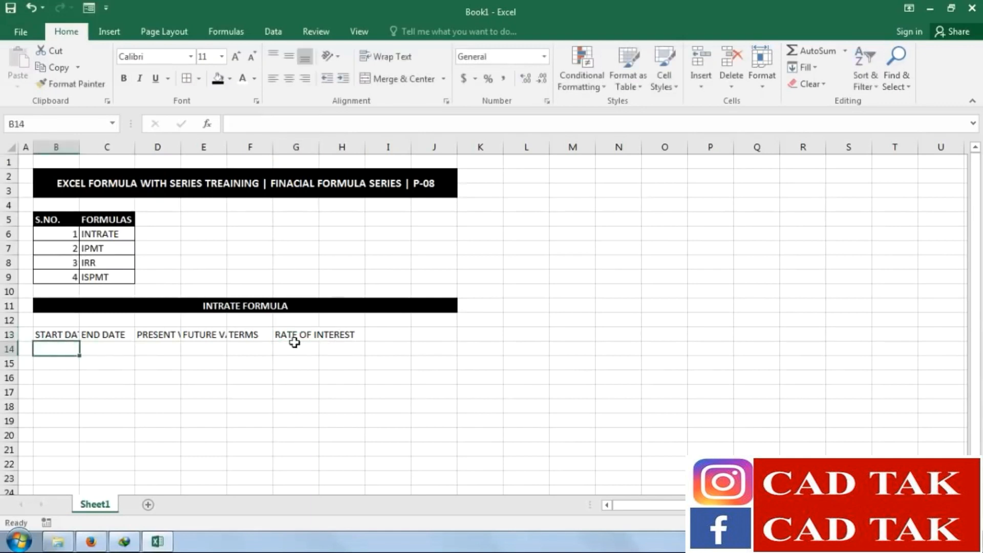
type("SE")
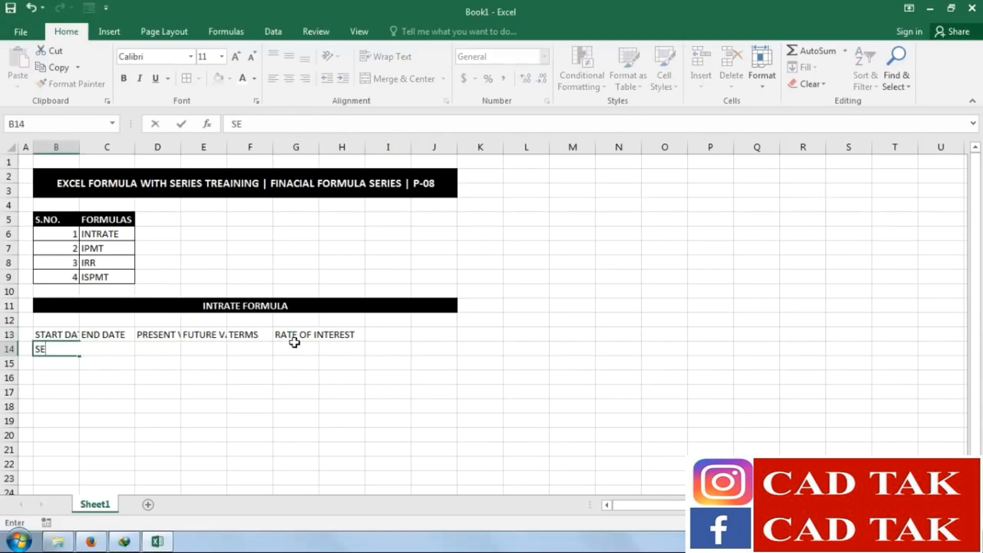
type("TTLEMENT DATE")
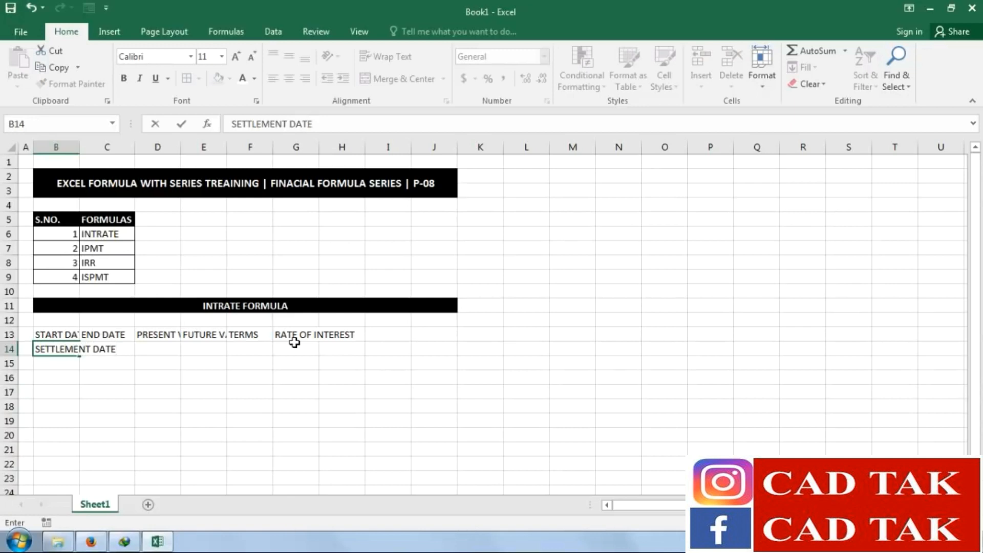
key("Tab")
type("M")
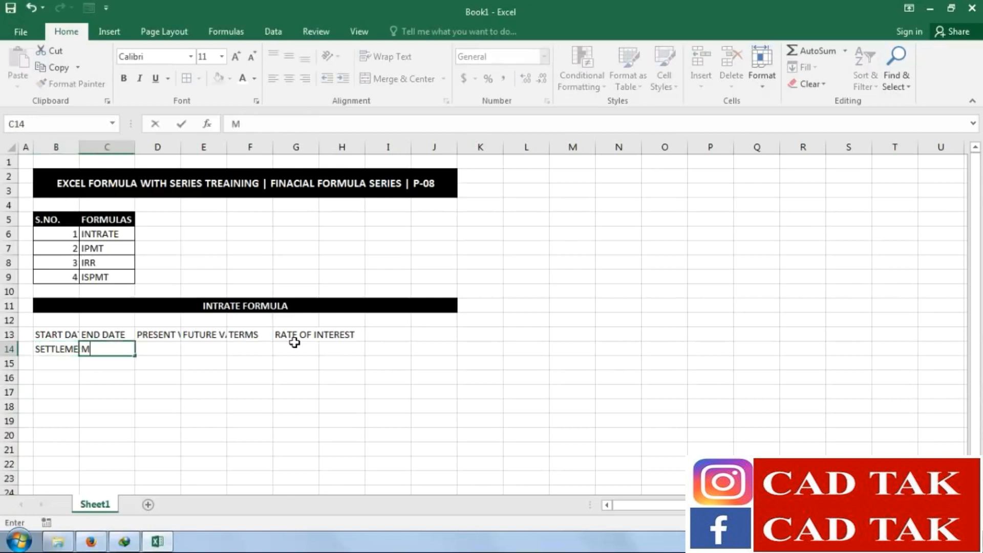
type("ATURITY DATE")
key("Tab")
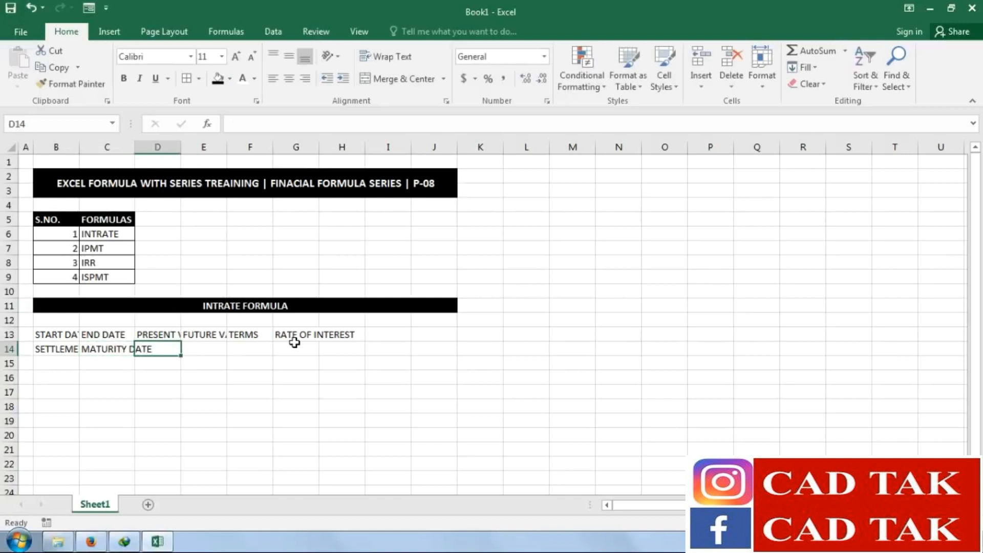
Enter INVESTMENT, REDEMPTION and BASIS in D14:F14
type("INVES")
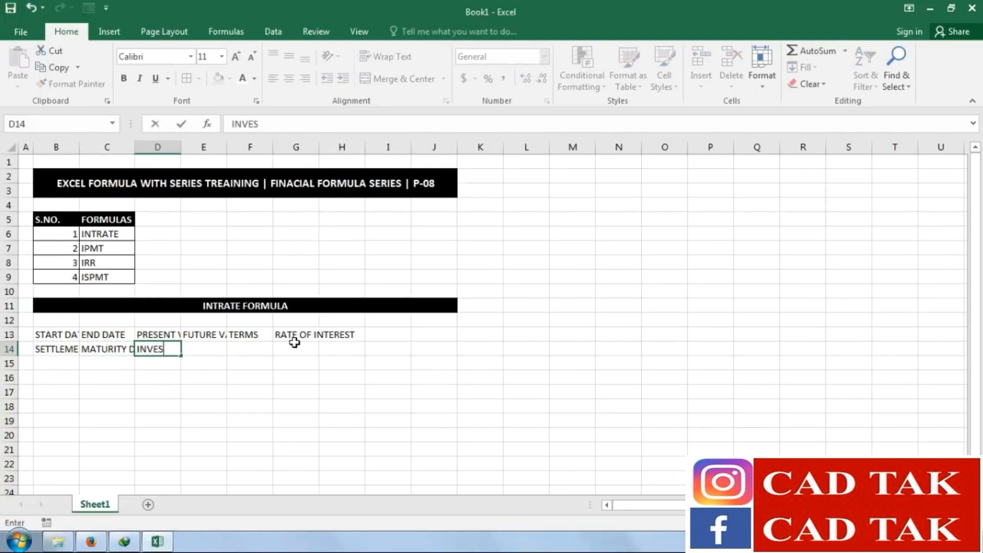
type("TMENT")
key("Tab")
type("RED")
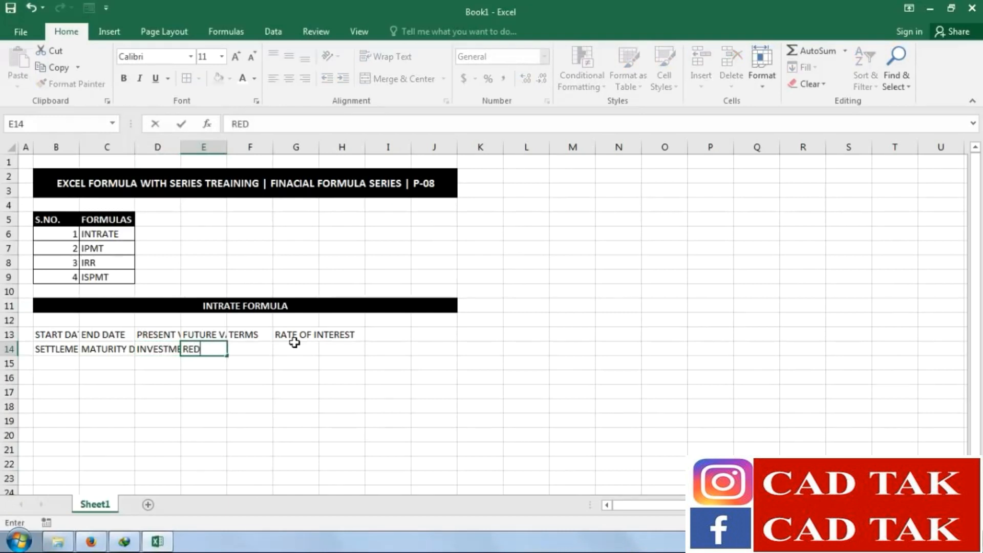
type("EMPTION")
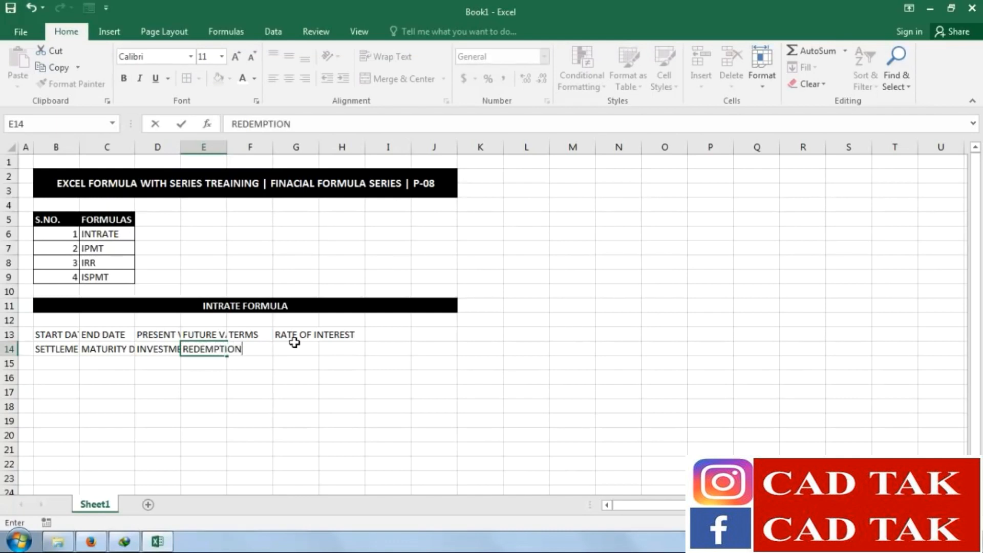
key("Tab")
type("BASIS")
key("Tab")
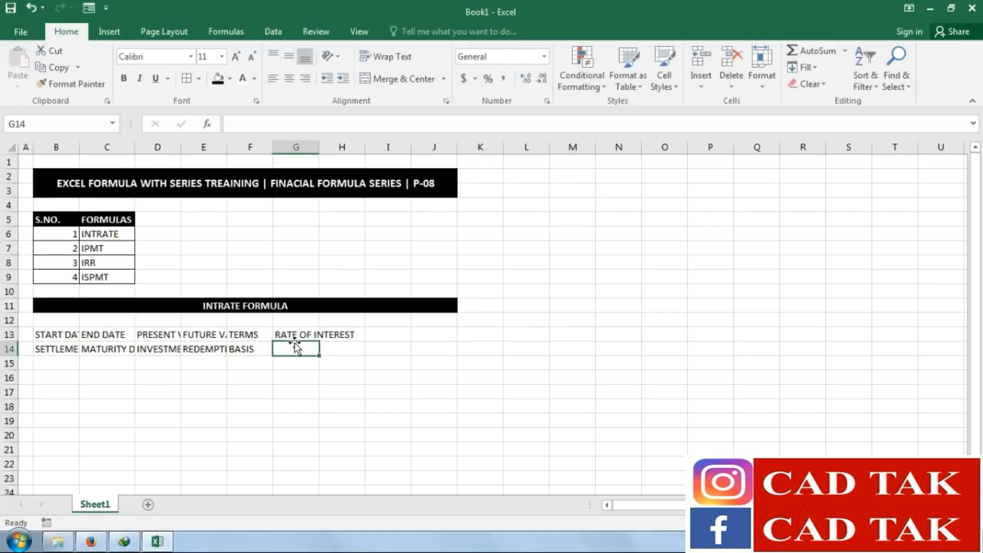
Enter FUNCTION in G14 and MANUAL in H14 to complete the second header row
type("FUNC")
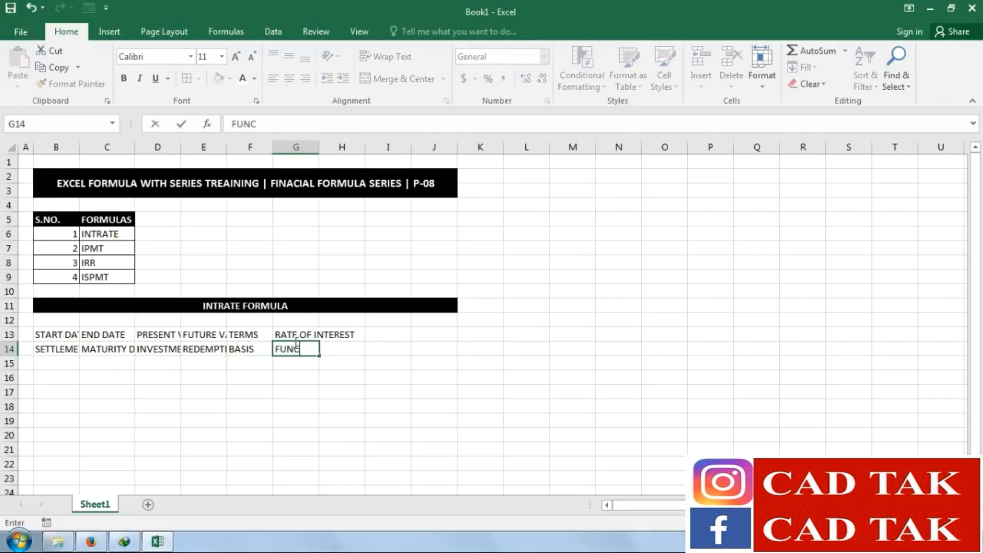
type("TION")
key("Tab")
type("MANUA")
key("Return")
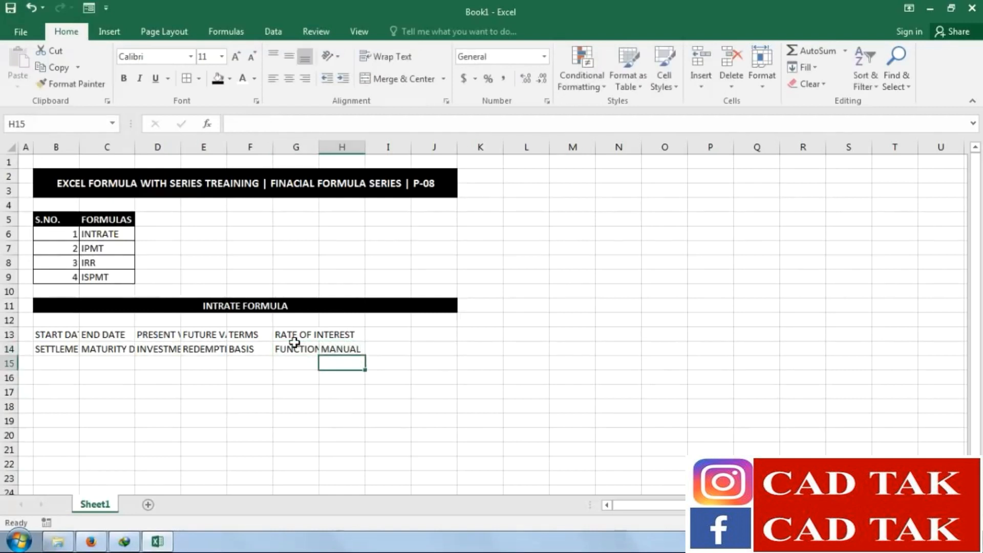
Autofit the widths of columns B to H to the header text in B13:H14
left_click_drag(49, 336, 326, 347)
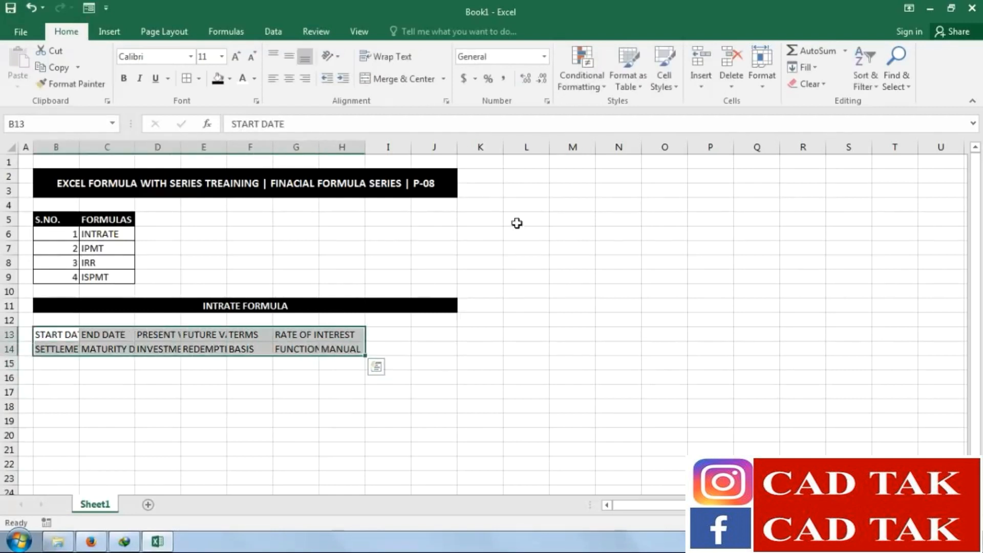
left_click(758, 82)
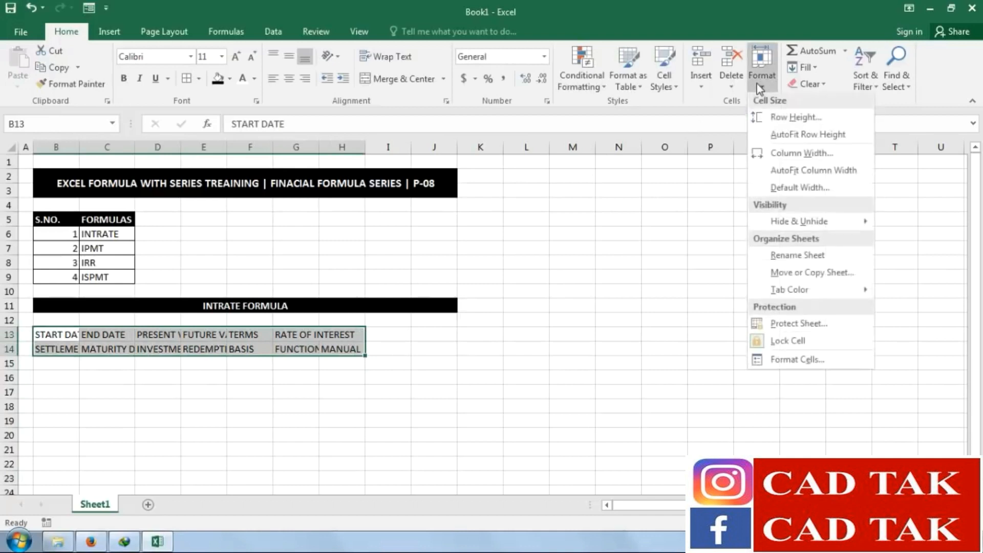
left_click(808, 171)
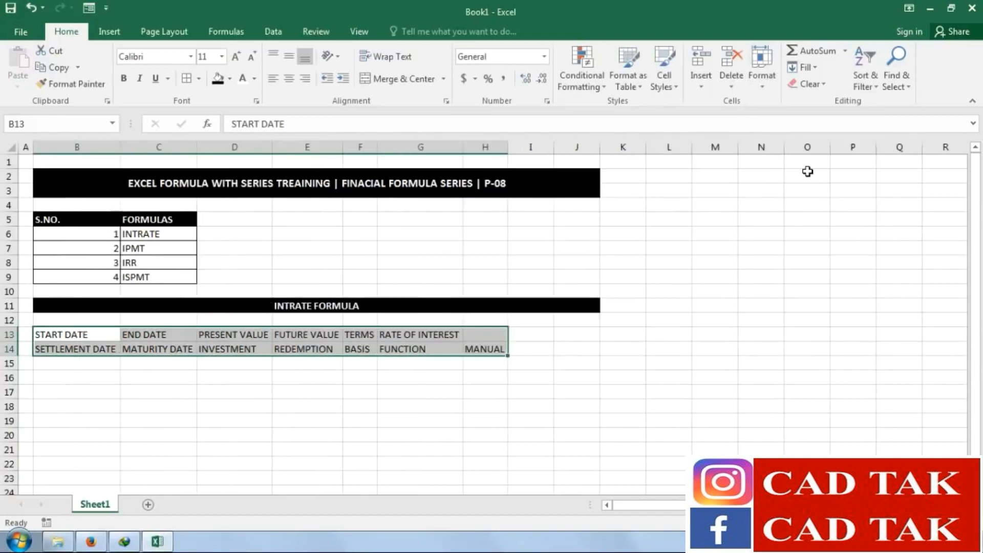
left_click(310, 405)
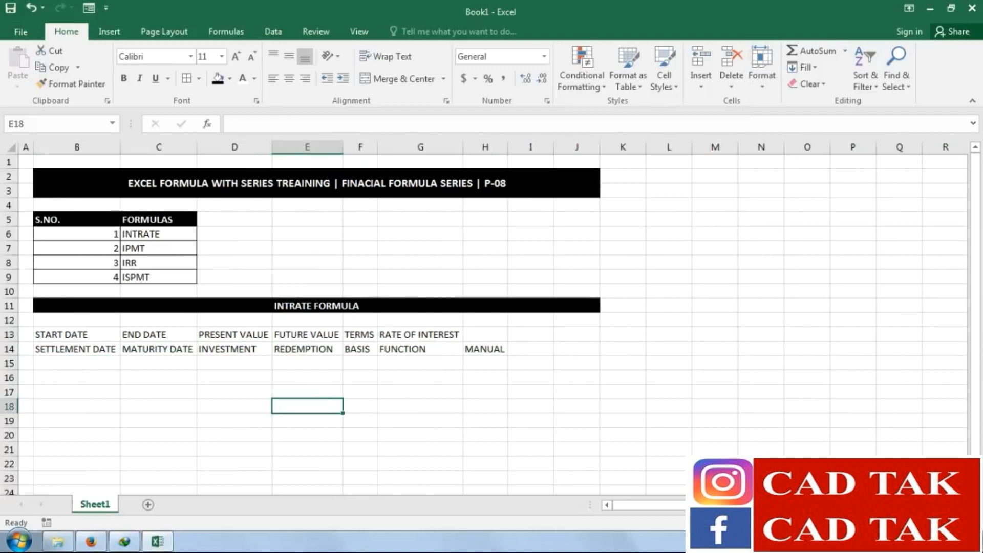
Format the first header row B13:H13 as bold white text on black fill
left_click(935, 523)
left_click(935, 522)
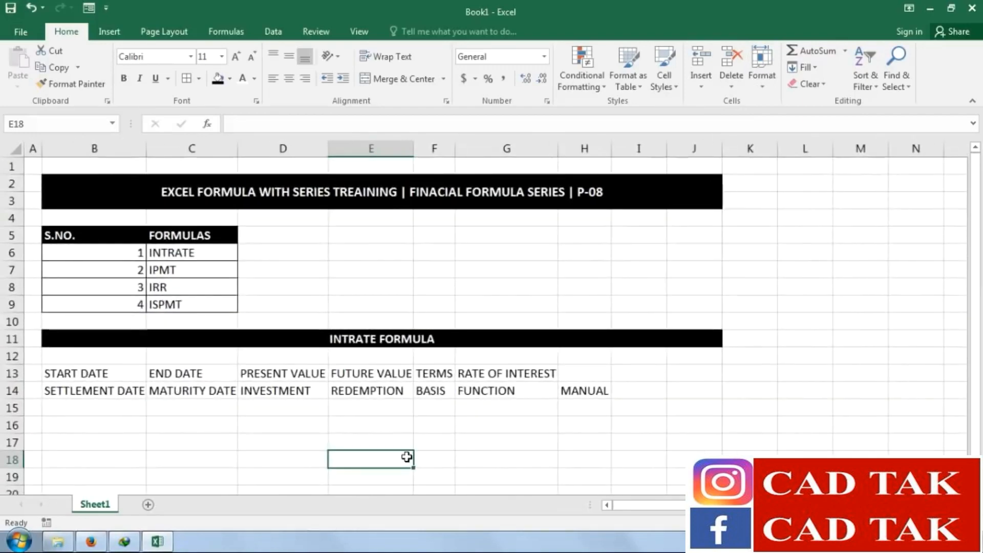
scroll(14, 401, "down", 2)
left_click_drag(50, 274, 589, 271)
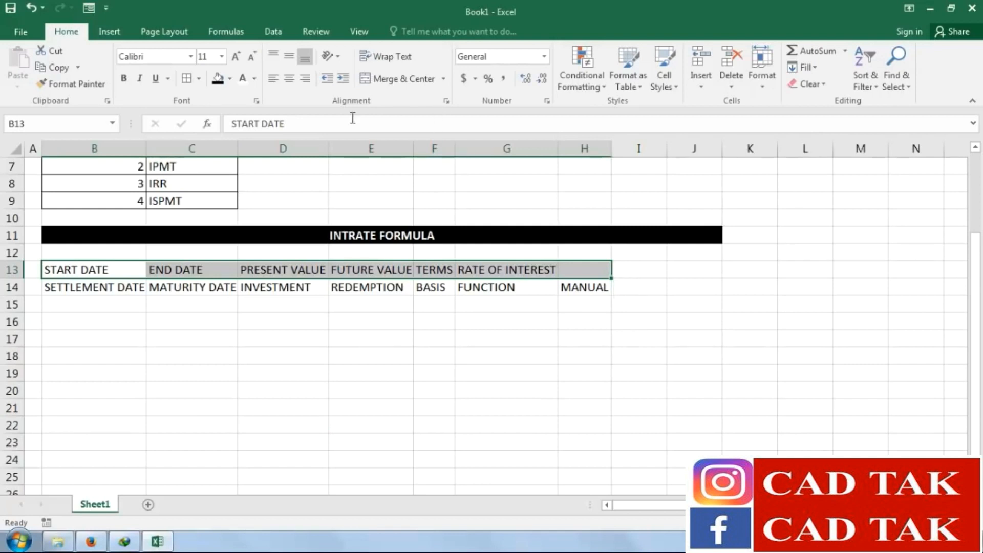
left_click(218, 79)
left_click(243, 78)
left_click(123, 80)
left_click(151, 339)
Format the second header row B14:H14 as bold white text on dark red fill
left_click_drag(65, 287, 565, 279)
left_click(230, 78)
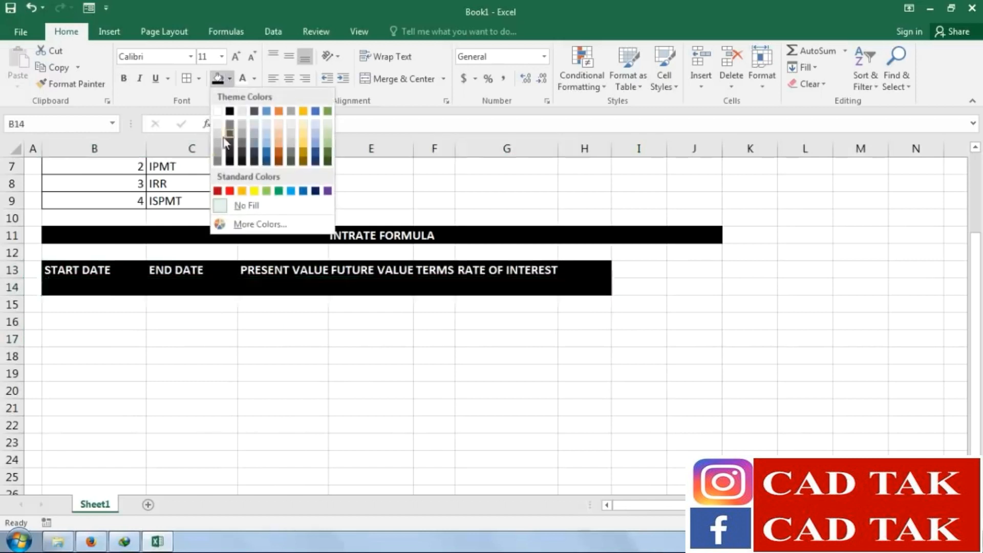
left_click(221, 191)
left_click(243, 78)
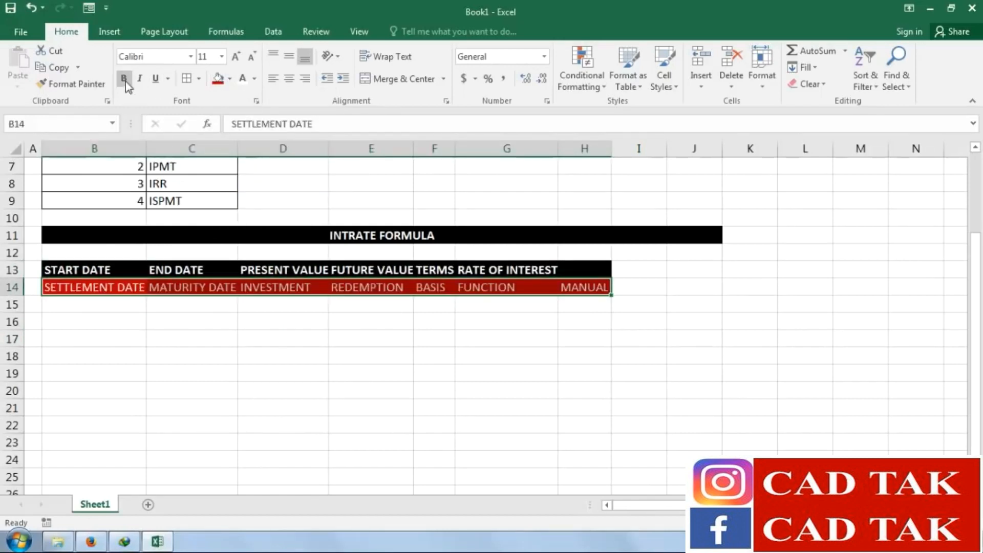
left_click(123, 78)
left_click(259, 354)
Merge and center RATE OF INTEREST across G13:H13 and center all the header text in B13:H14
left_click_drag(495, 270, 574, 270)
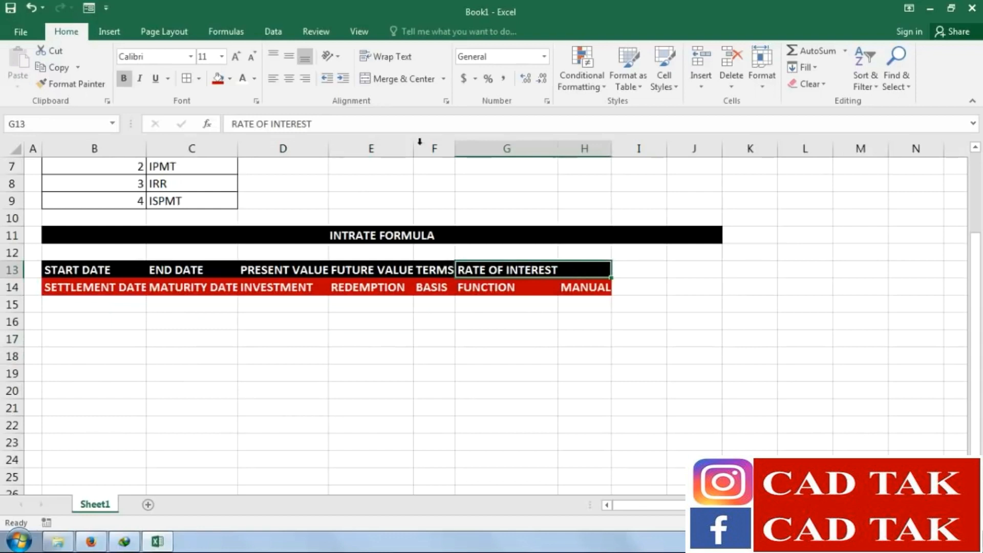
left_click(402, 78)
left_click_drag(589, 286, 81, 269)
left_click(290, 79)
left_click(351, 389)
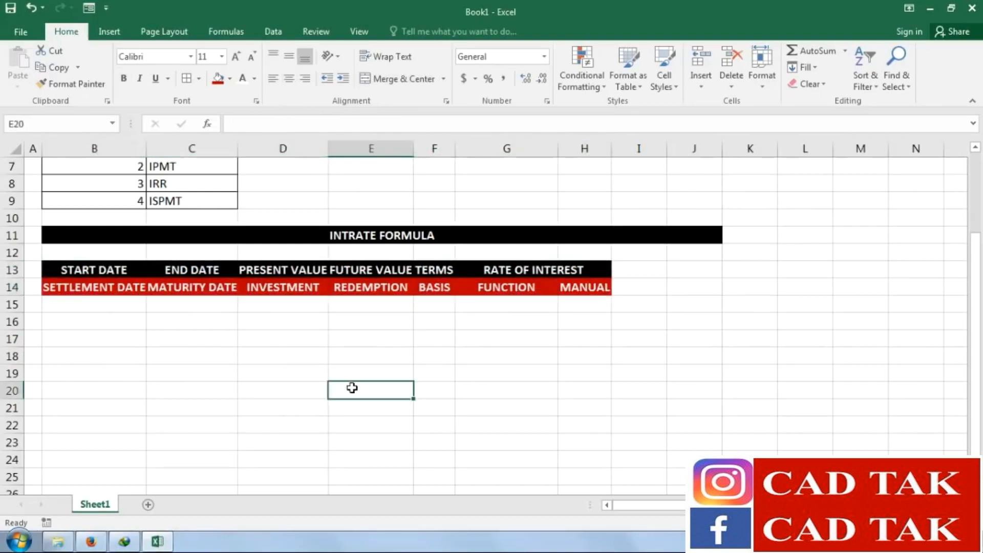
left_click(283, 338)
Autofit the column widths of B to H to the bold header text in B13:H14
left_click_drag(589, 287, 59, 266)
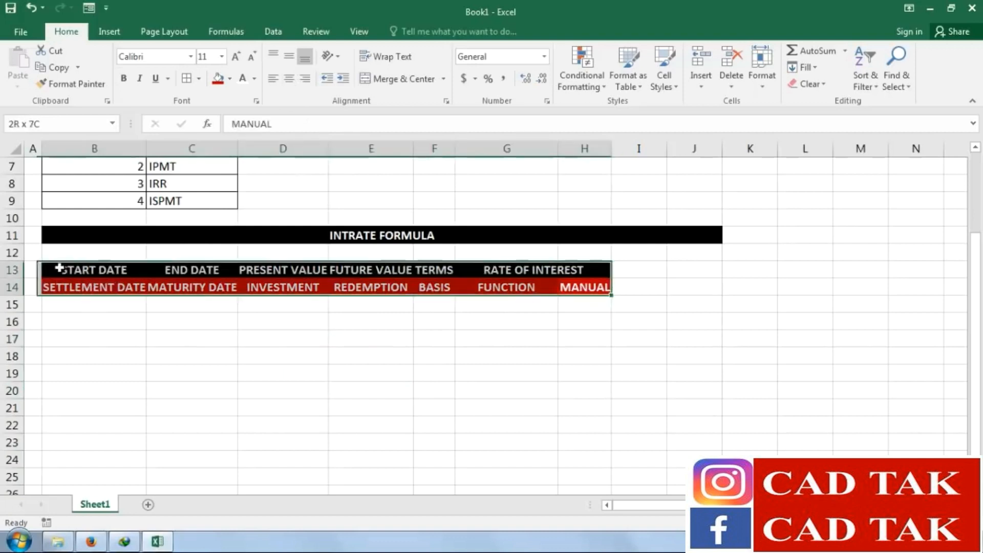
left_click(763, 77)
left_click(819, 171)
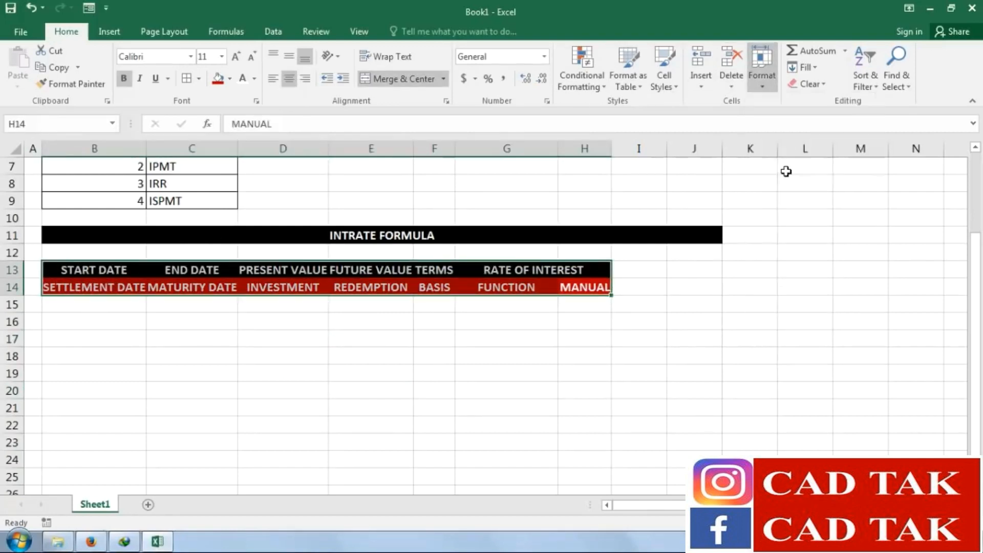
left_click(401, 406)
Enter the settlement date 1-JAN-2017 in B15 and the maturity date 31-DEC-2017 in C15
left_click(115, 304)
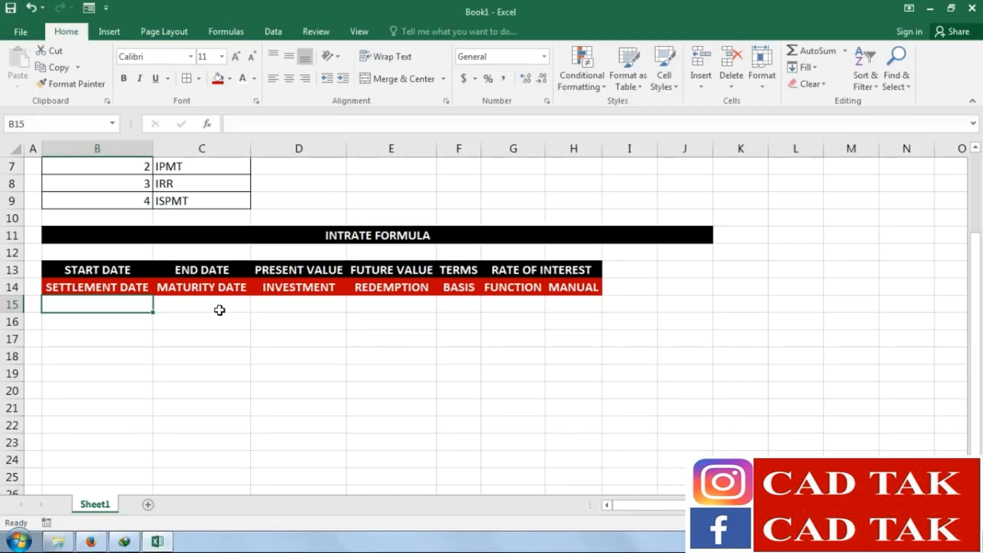
type("1-")
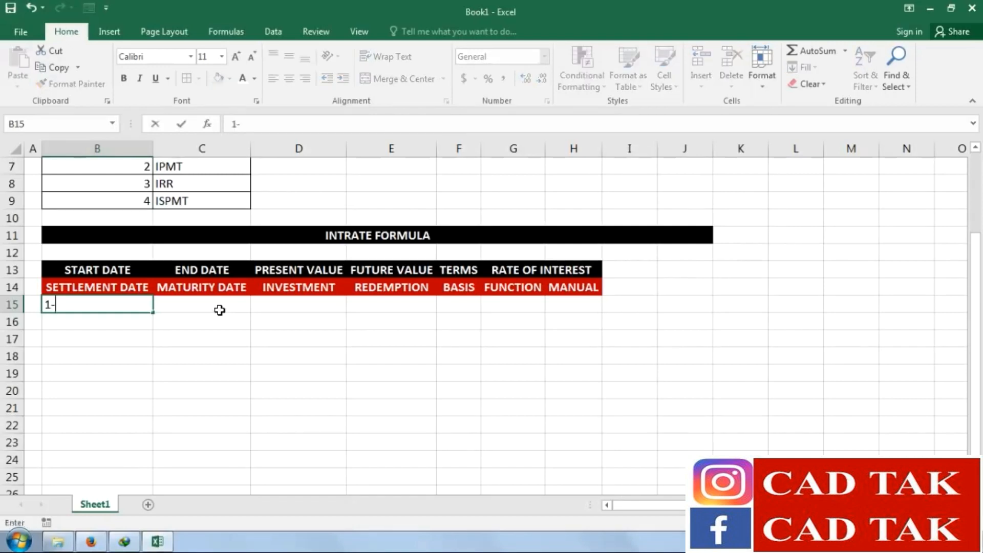
type("JAN-2017")
left_click(220, 310)
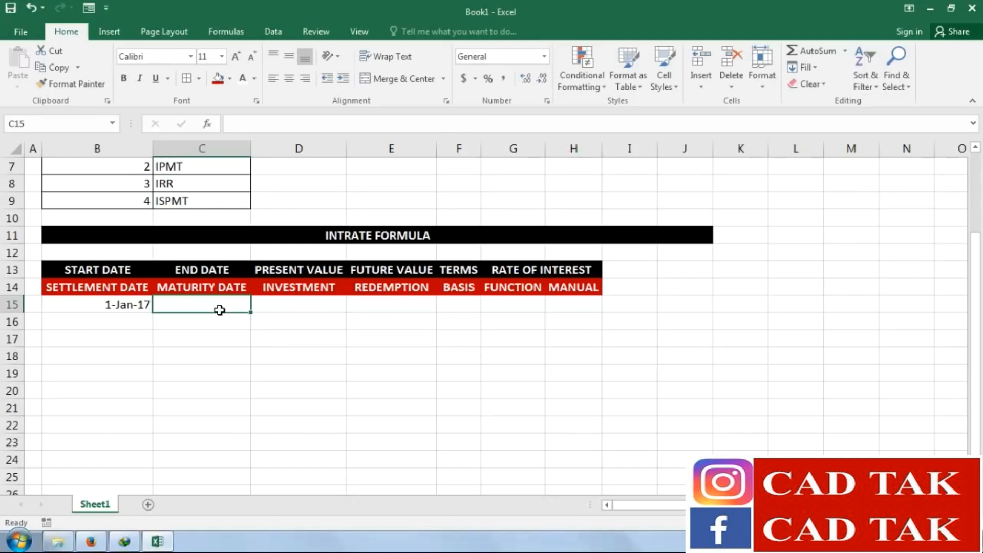
type("31-")
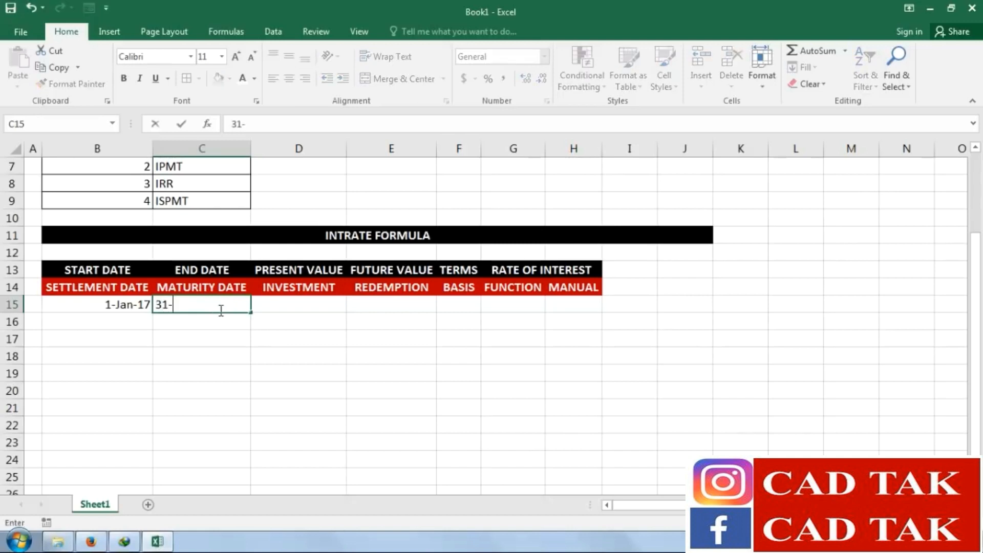
type("12-")
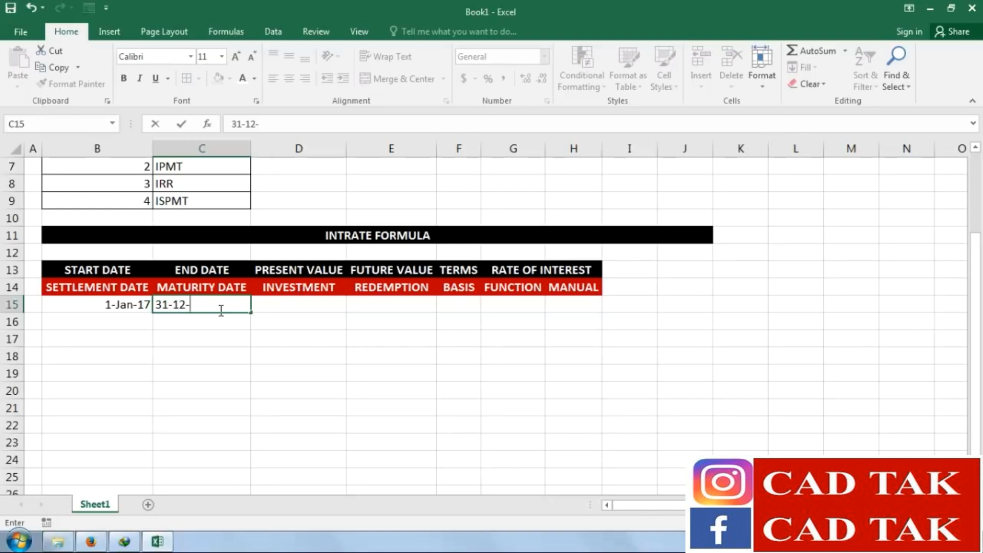
key("BackSpace")
key("BackSpace")
key("BackSpace")
type("DEC-2017")
key("Return")
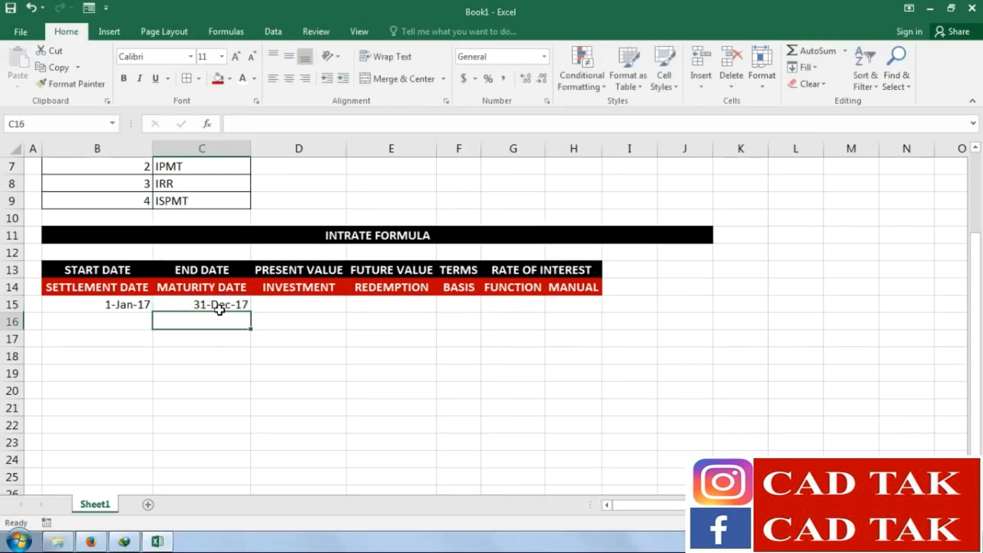
Complete the example inputs with investment 100000 in D15, redemption 102000 in E15 and basis 3 in F15
key("Right")
key("Up")
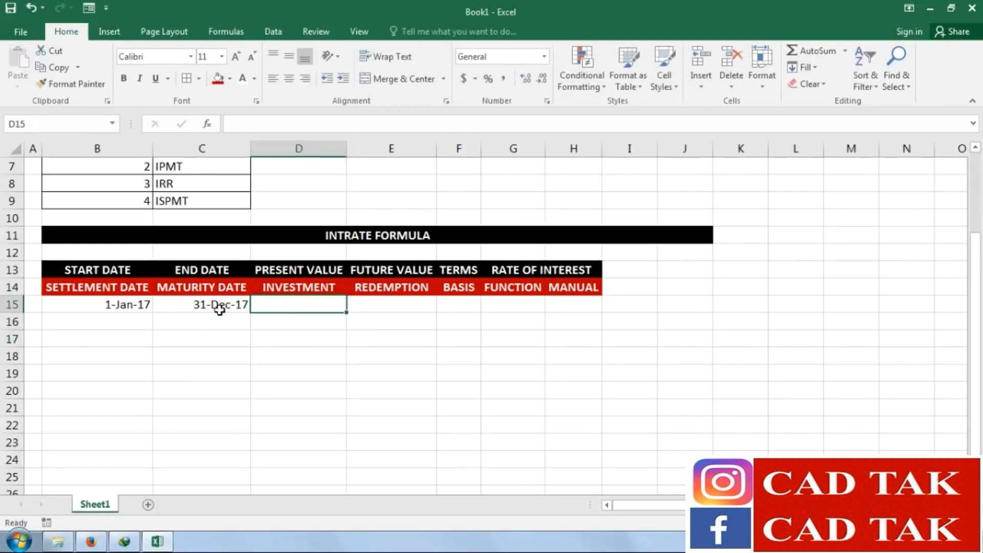
type("1")
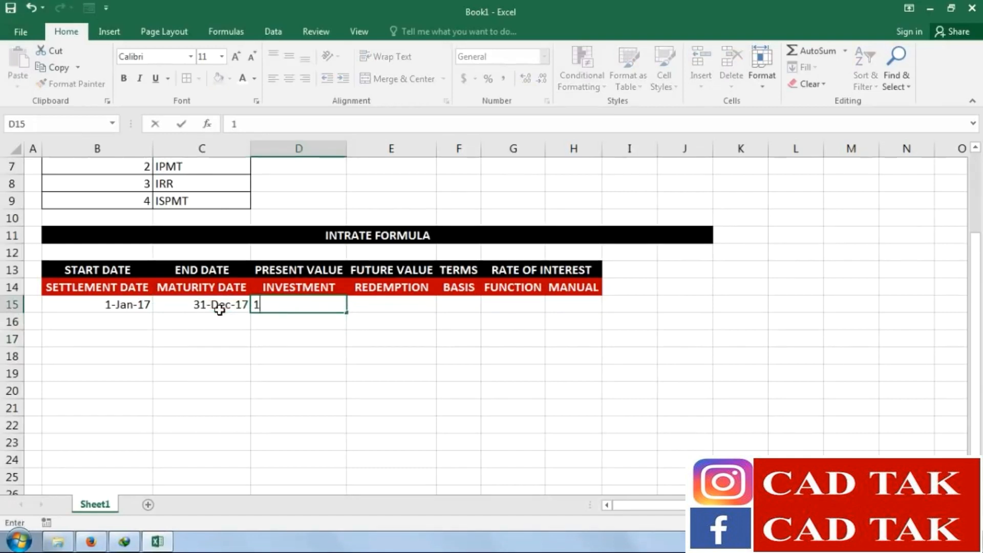
type("00000")
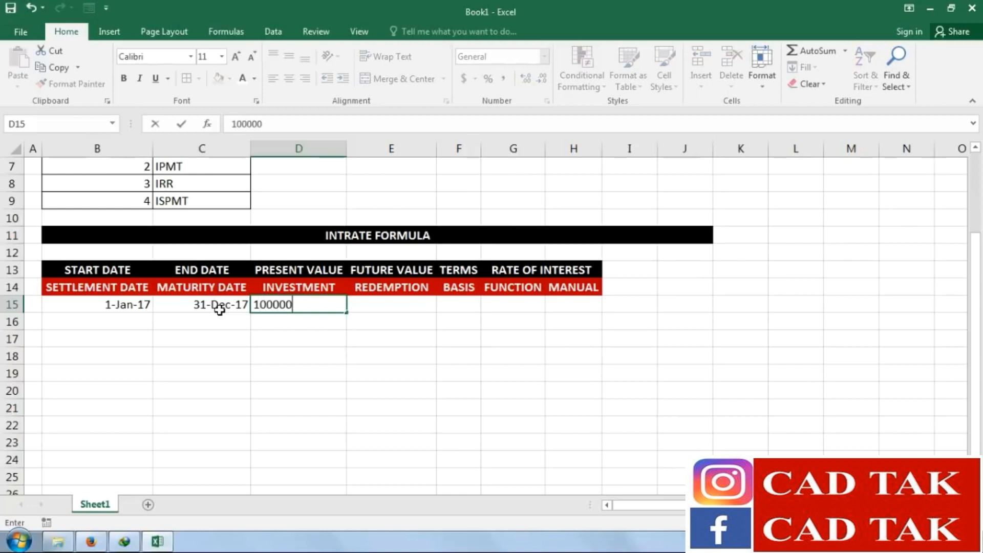
key("Tab")
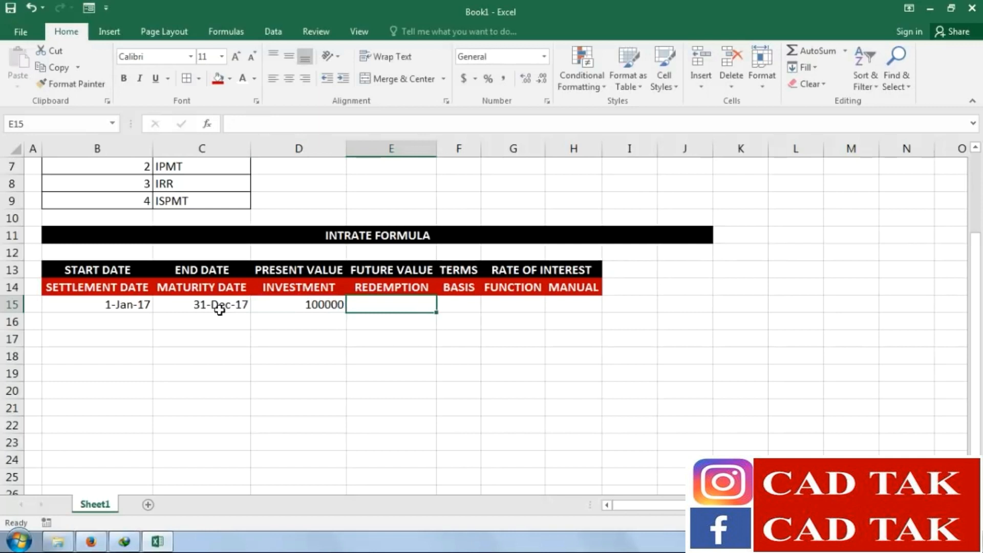
type("102000")
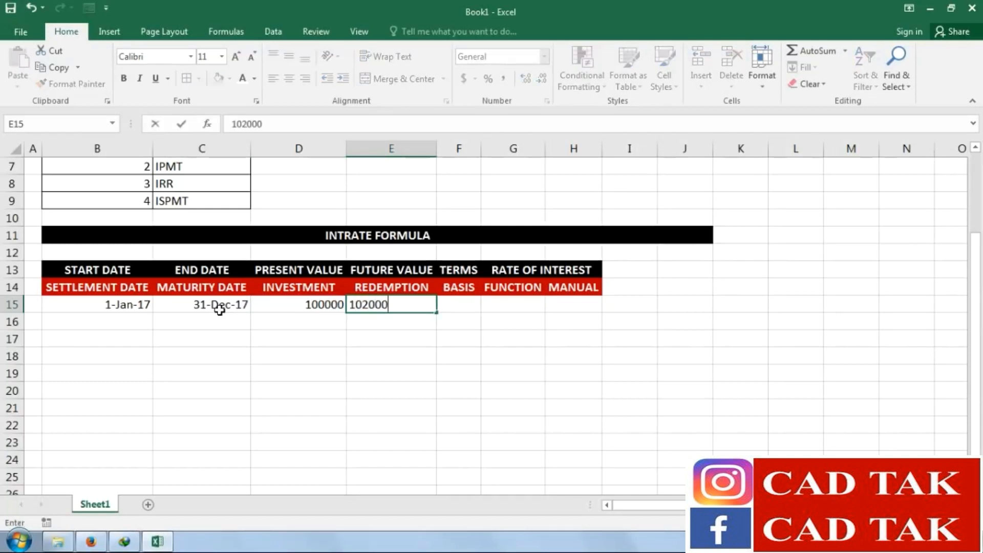
key("Tab")
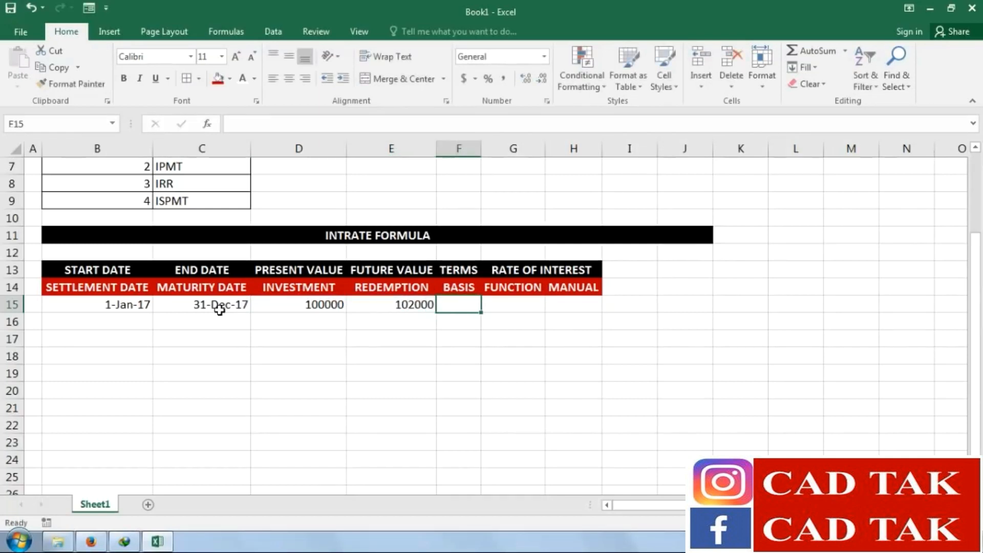
type("3")
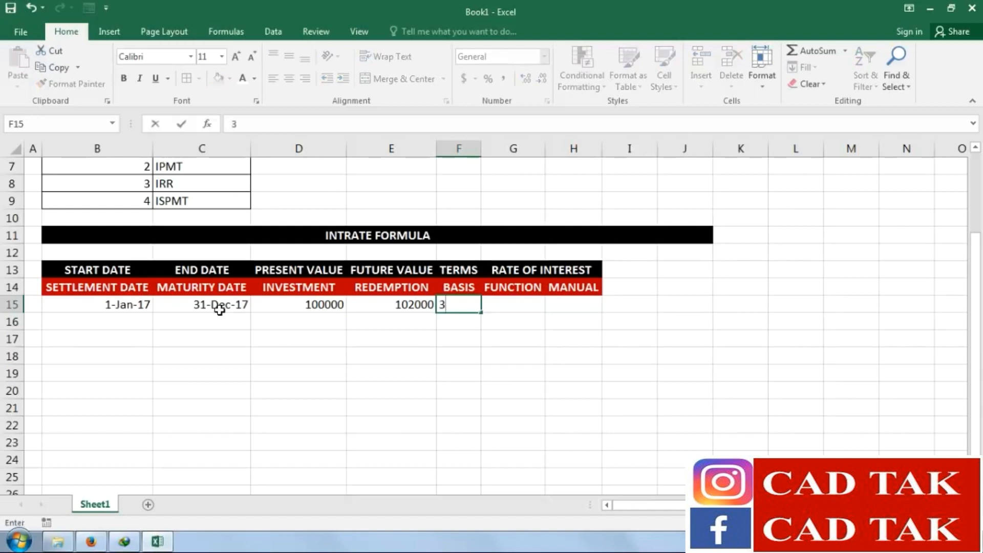
key("Tab")
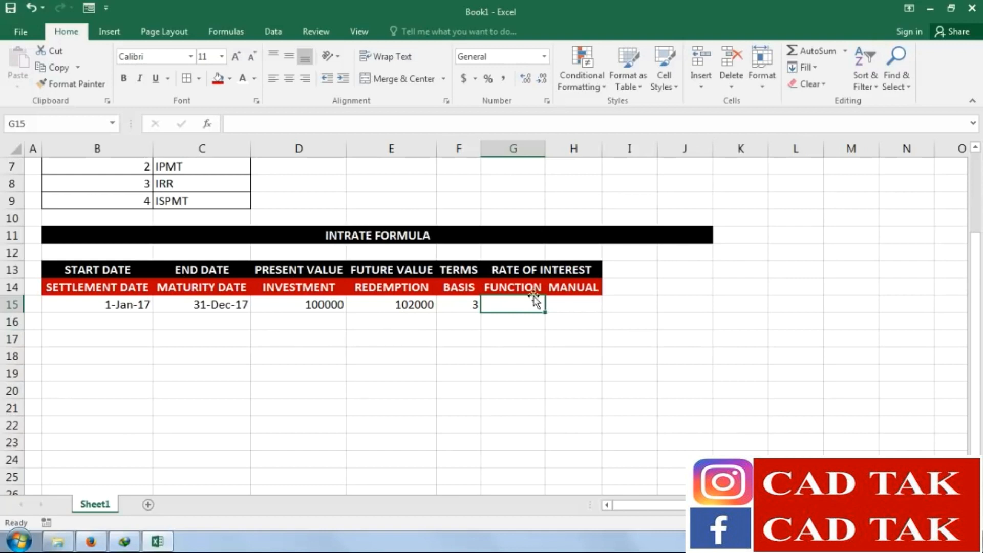
Calculate the interest rate in G15 with the formula =INTRATE(B15,C15,D15,E15,3)
type("=I")
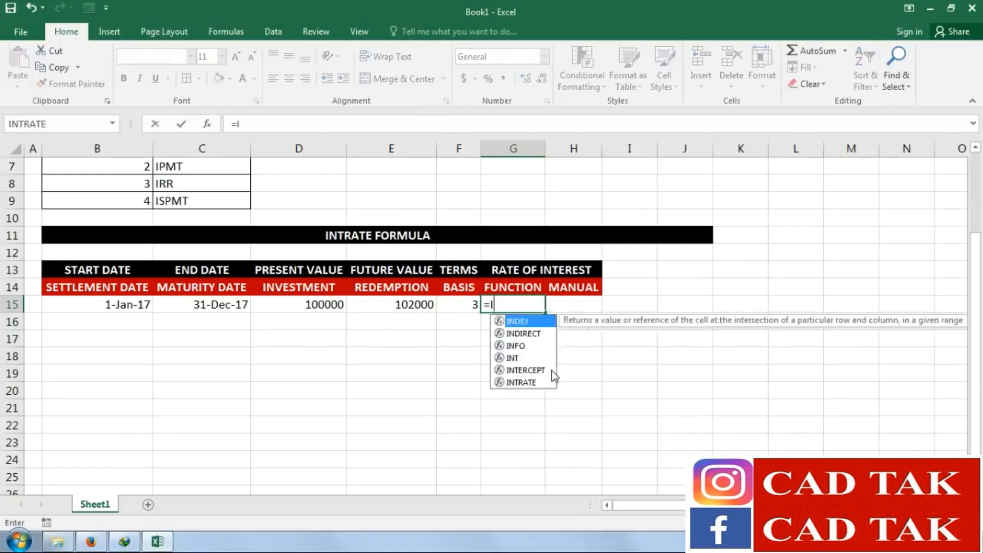
type("NTRATE")
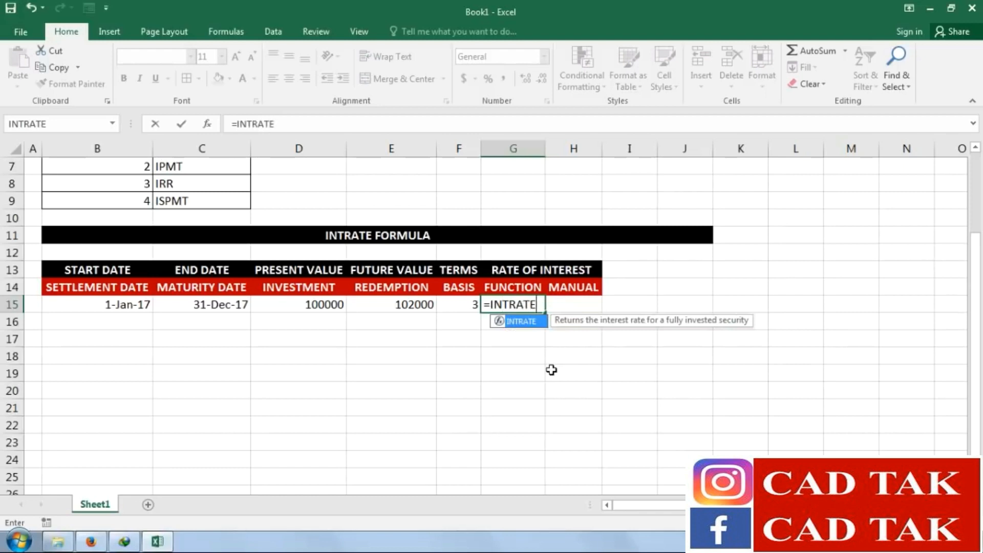
type("(")
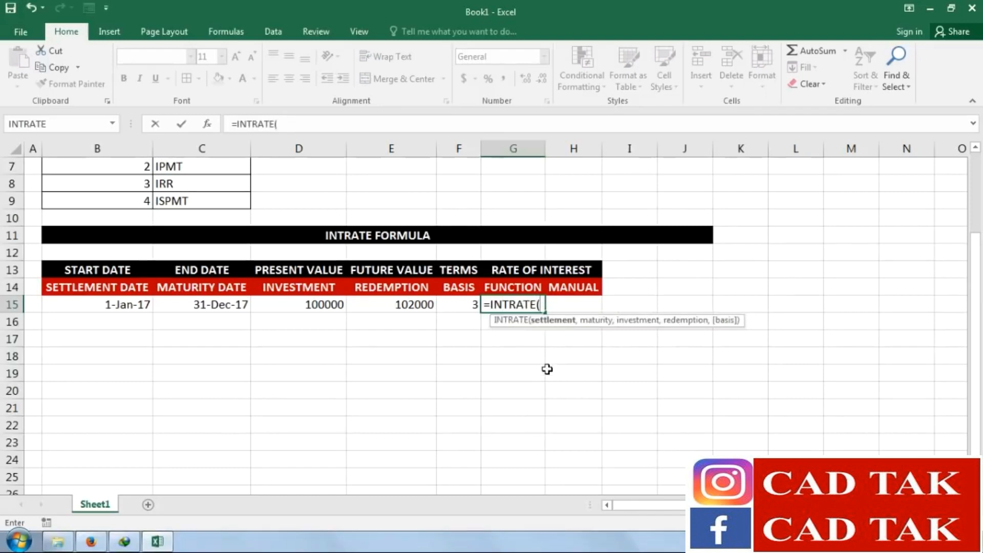
left_click(122, 305)
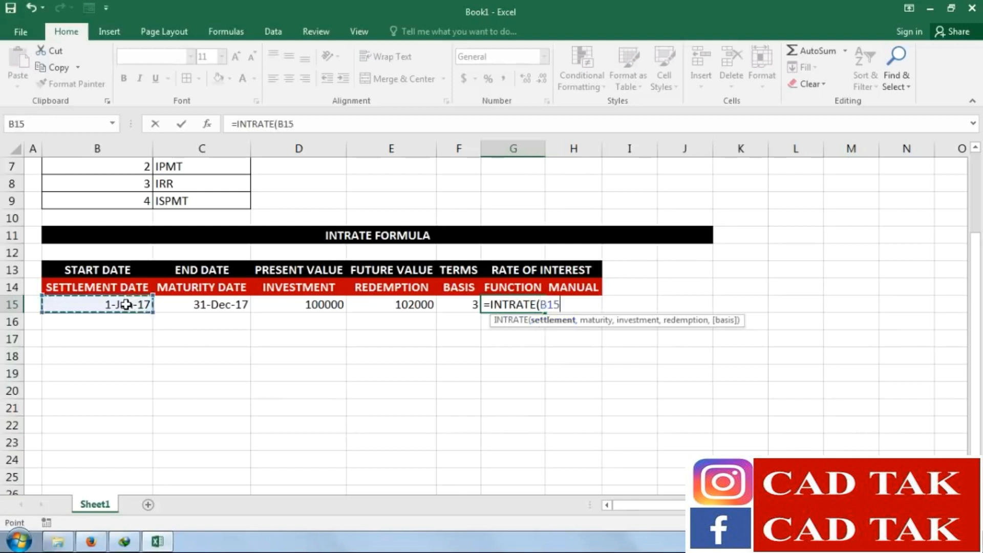
type(",")
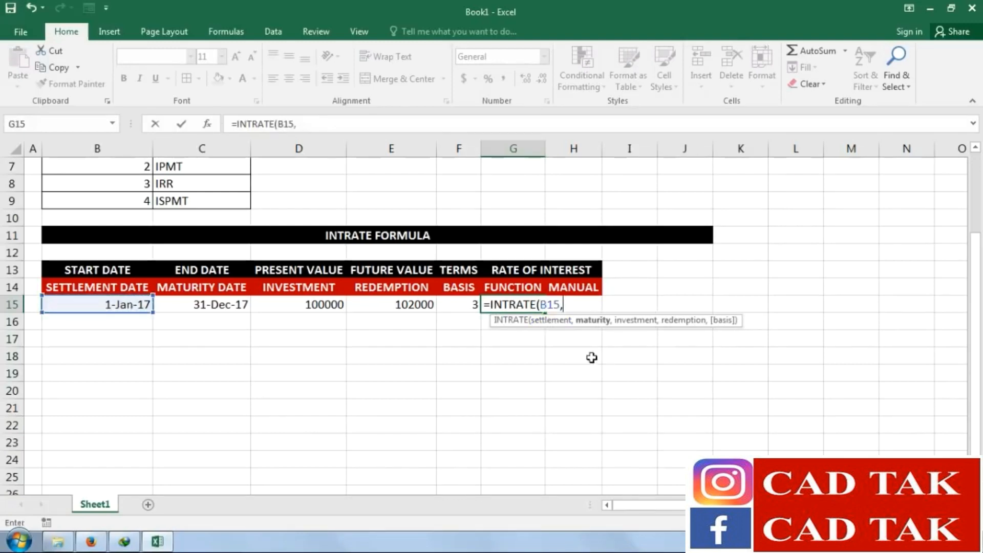
left_click(231, 308)
type(",")
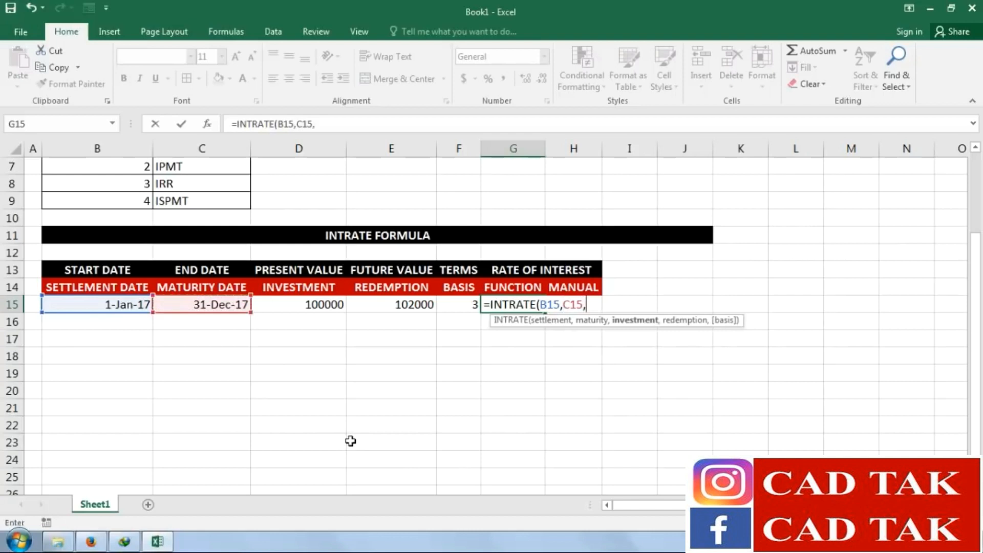
left_click(340, 306)
type(",")
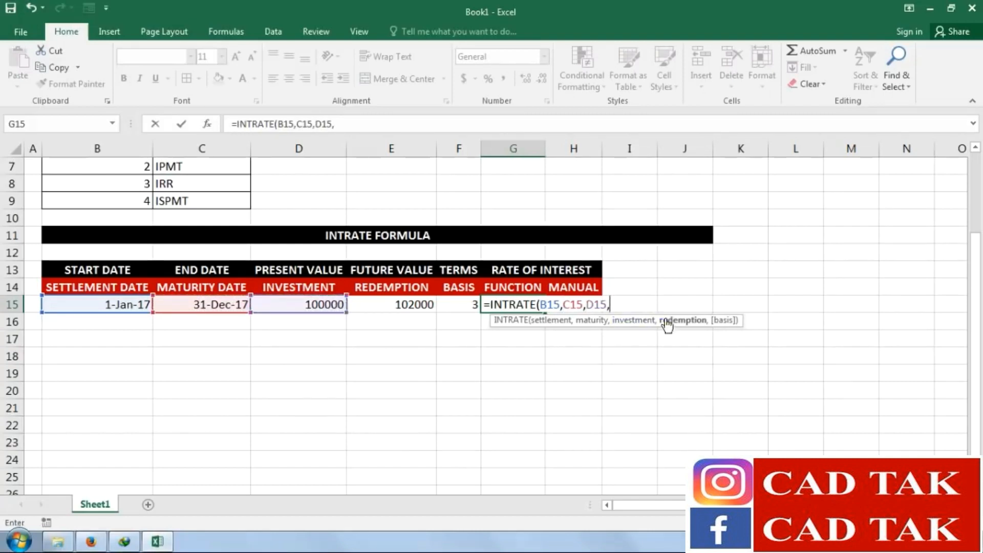
left_click(380, 306)
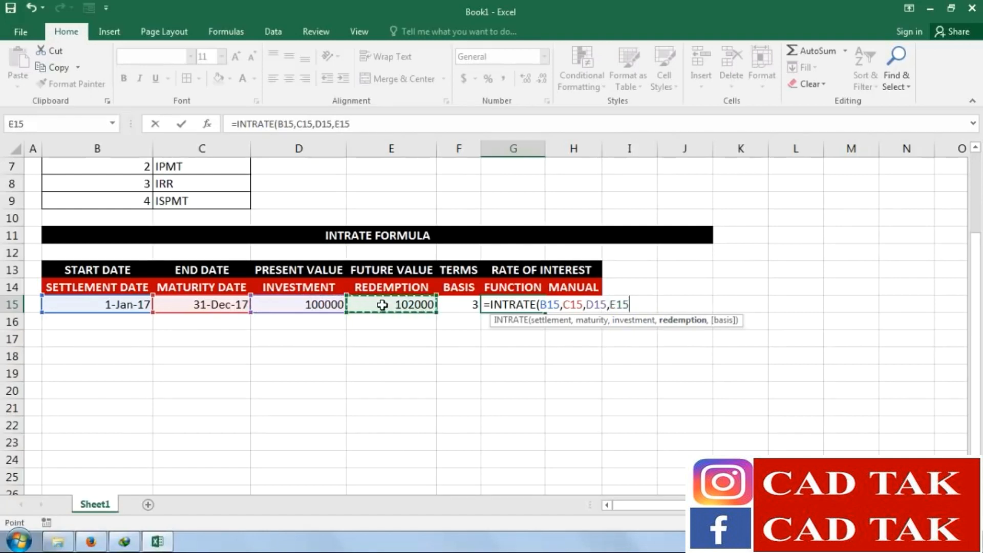
type(",")
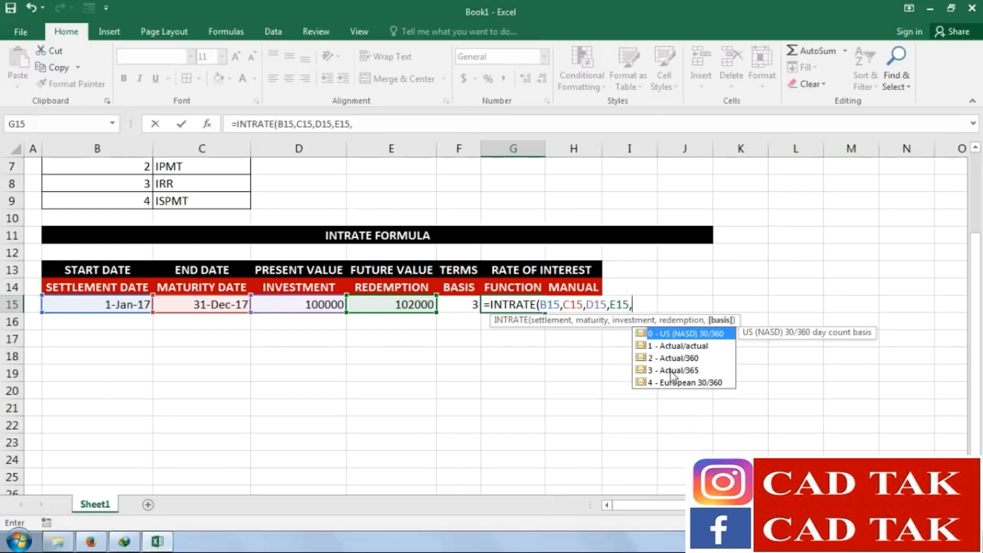
type("3")
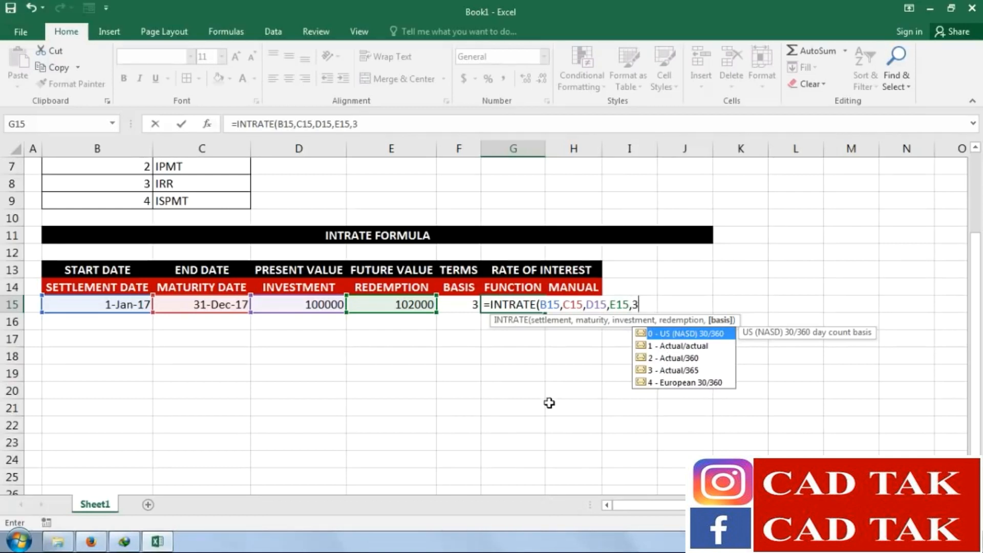
type(")")
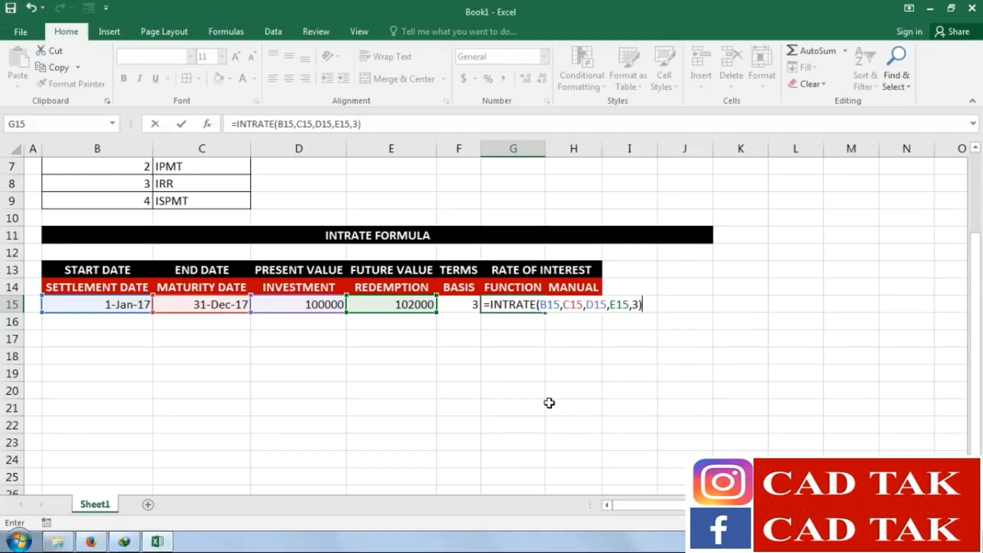
key("Return")
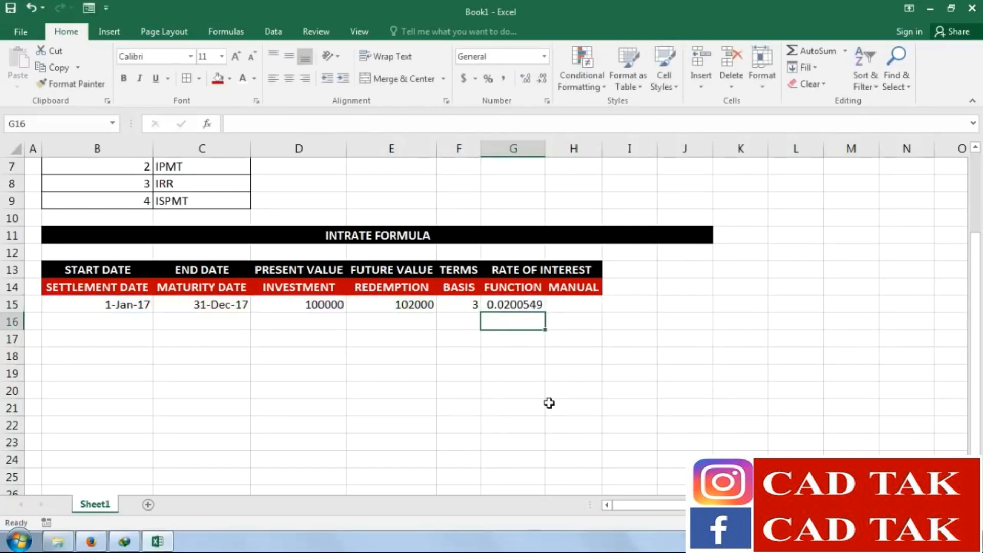
left_click(518, 305)
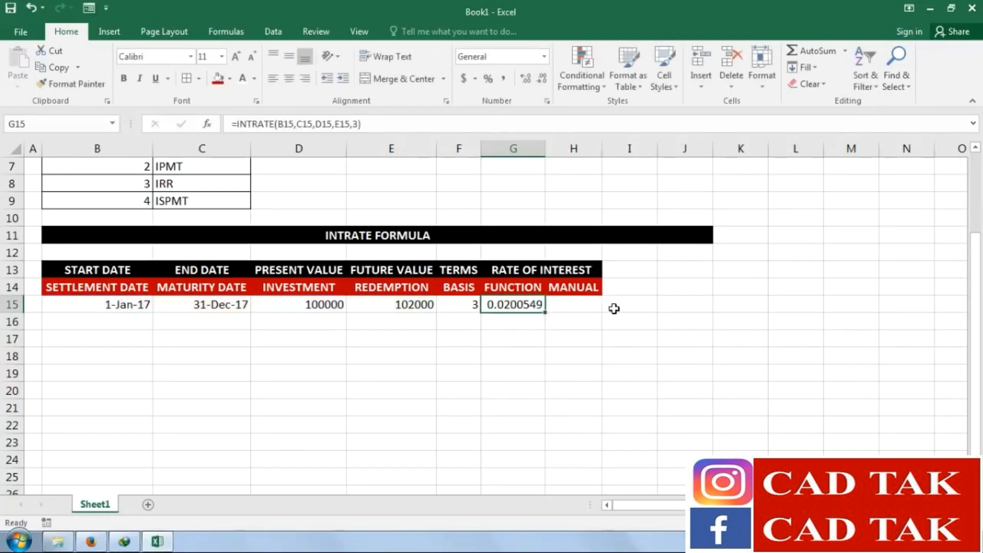
Calculate the MANUAL rate of interest in H15 with the formula =INTRATE(B15,C15,D15,E15,F15)
left_click(587, 307)
type("=I")
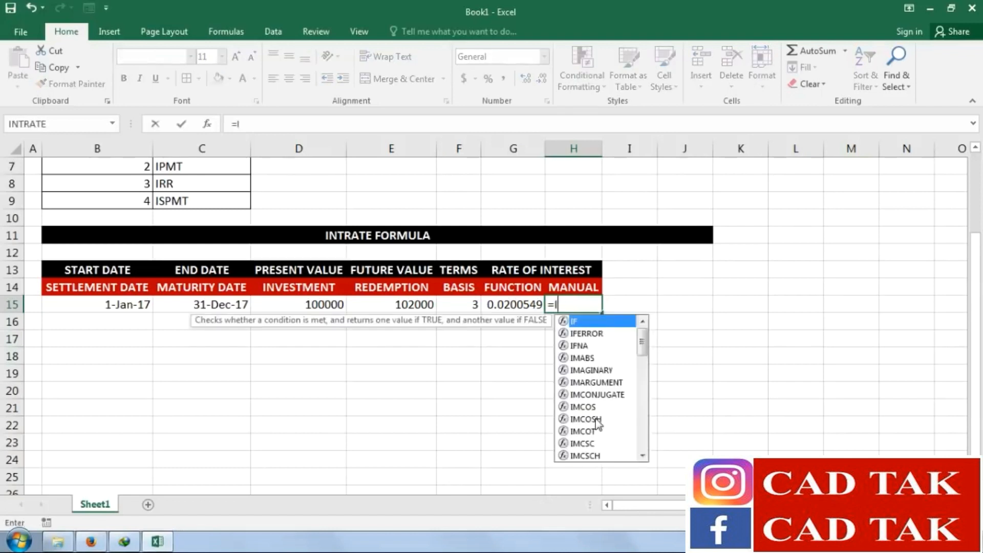
type("NTRATE")
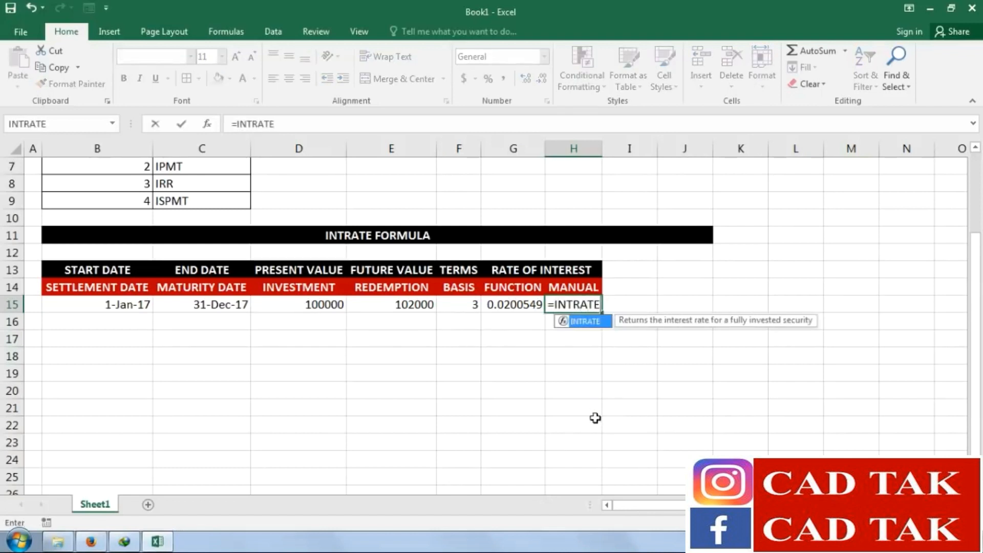
type("(")
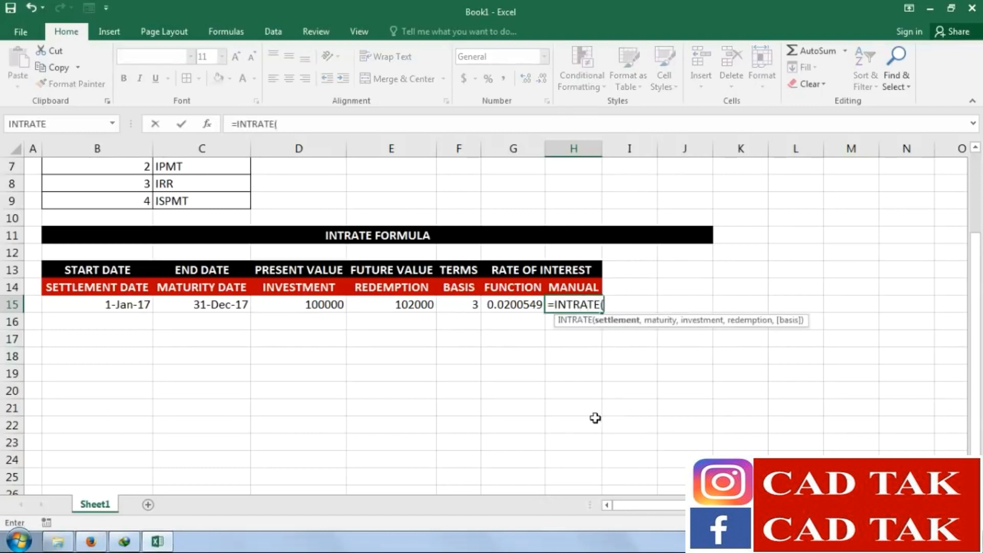
left_click(112, 306)
type(",")
left_click(188, 307)
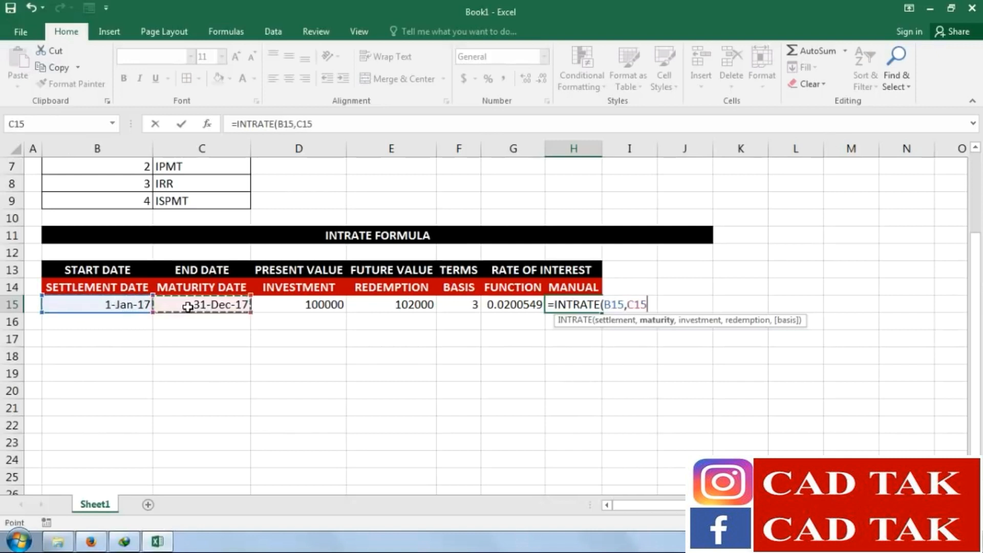
type(",")
left_click(264, 305)
type(",")
left_click(359, 303)
type(",")
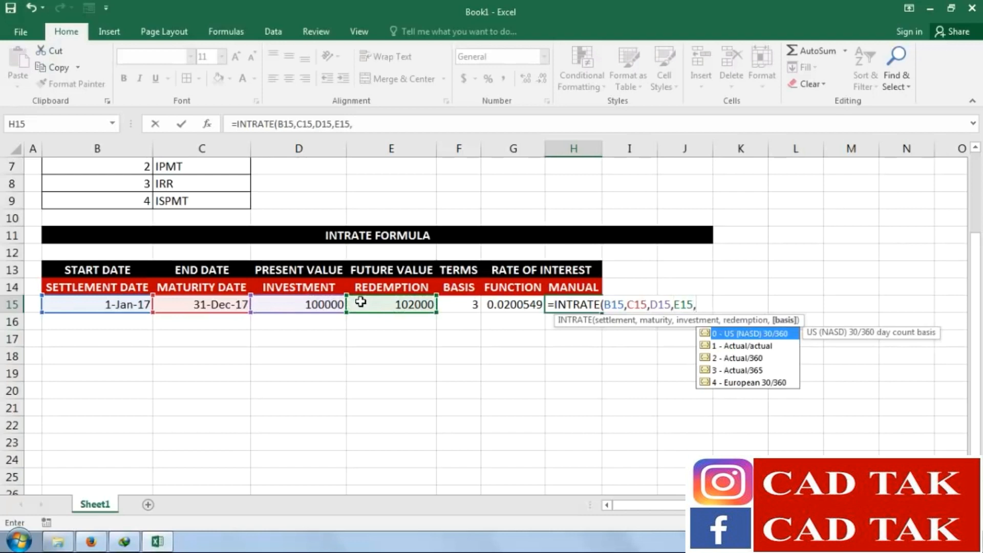
left_click(474, 309)
type(")")
key("Return")
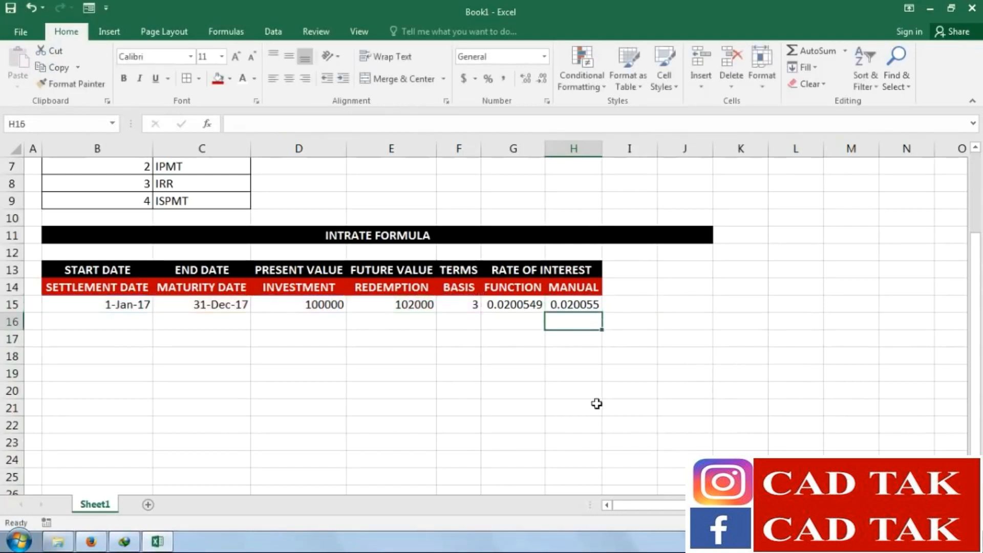
Autofit the widths of columns H and G to show the full rate of interest values
double_click(602, 148)
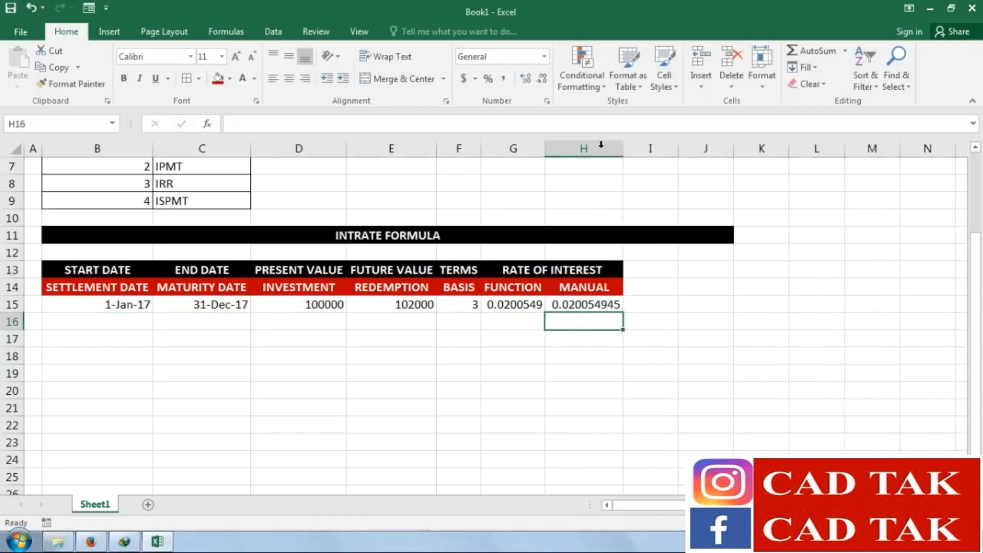
double_click(545, 149)
left_click_drag(544, 304, 597, 321)
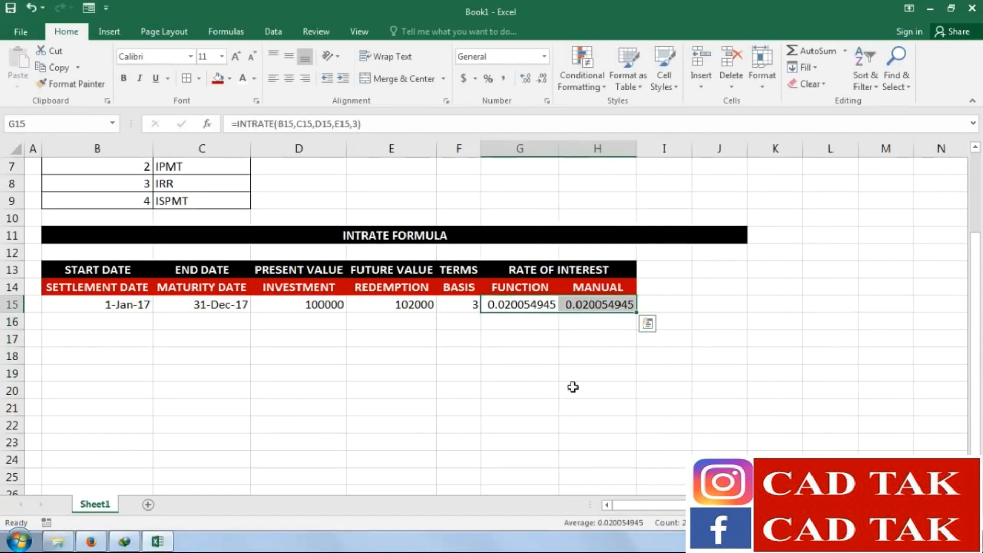
left_click(573, 373)
Compare the formulas in G15 and H15 and format the MANUAL rate in H15 as a percentage
left_click(530, 308)
left_click(593, 307)
left_click(543, 308)
left_click(585, 309)
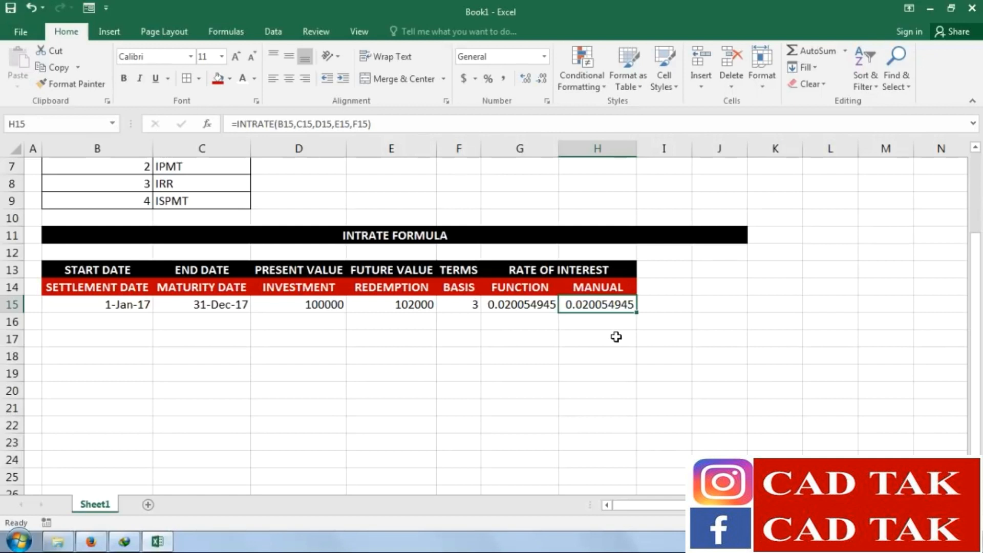
left_click(518, 304)
left_click(594, 306)
key("ctrl+shift+5")
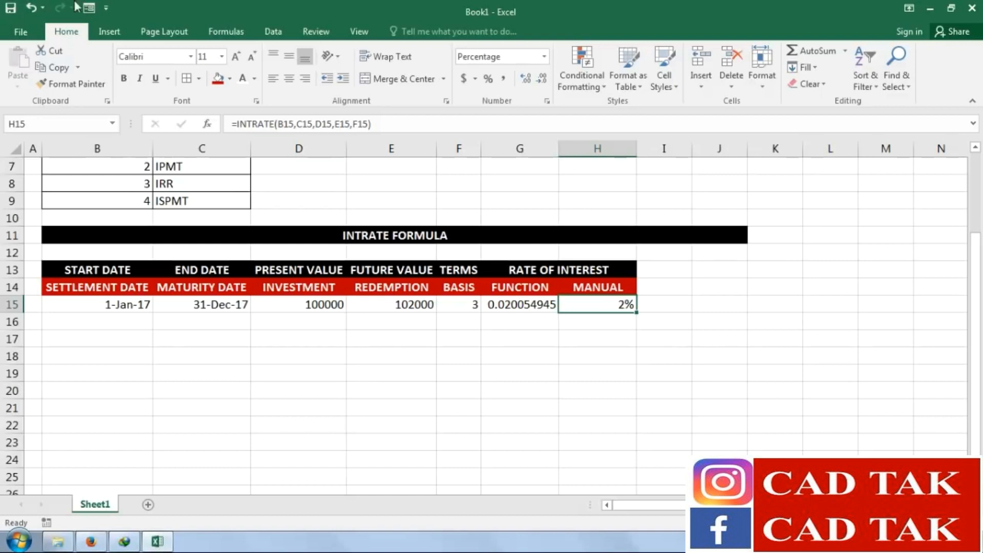
left_click(30, 7)
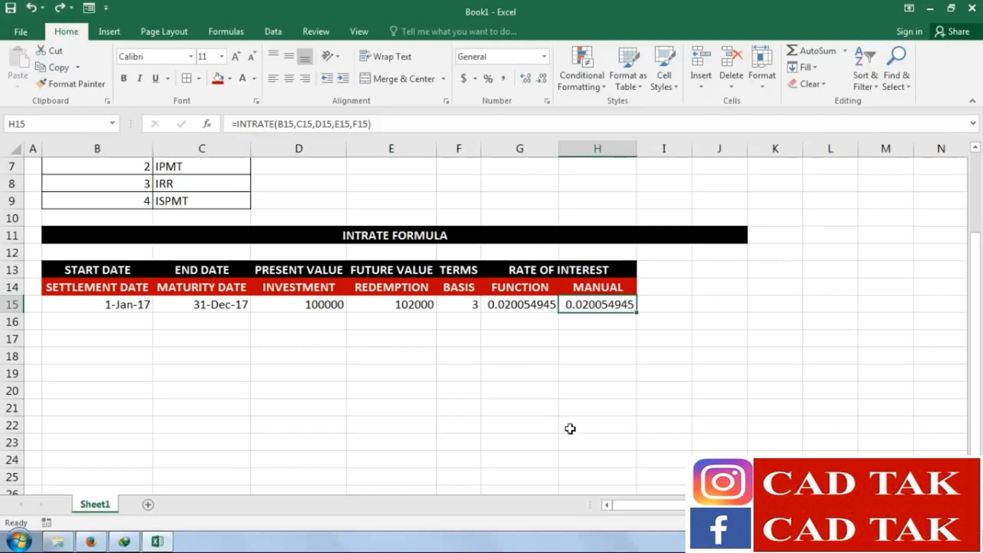
key("ctrl+y")
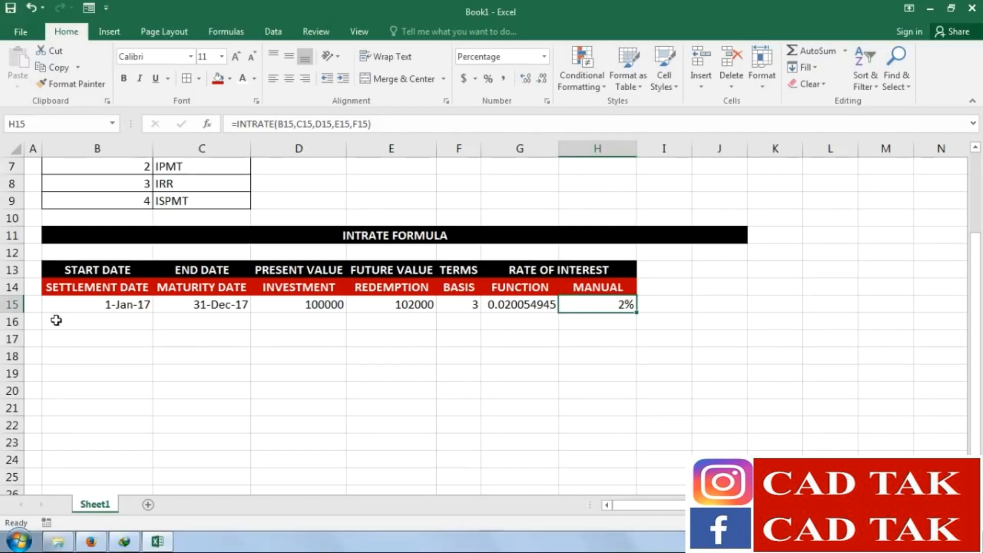
Enter the labels PV, INTEREST and TERMS in cells B17 to B19
left_click(89, 336)
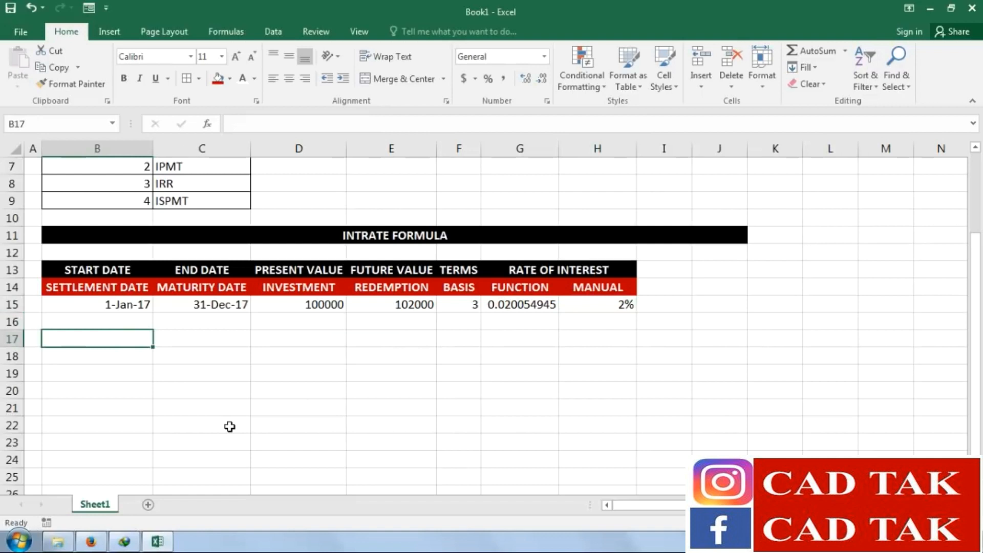
type("PV")
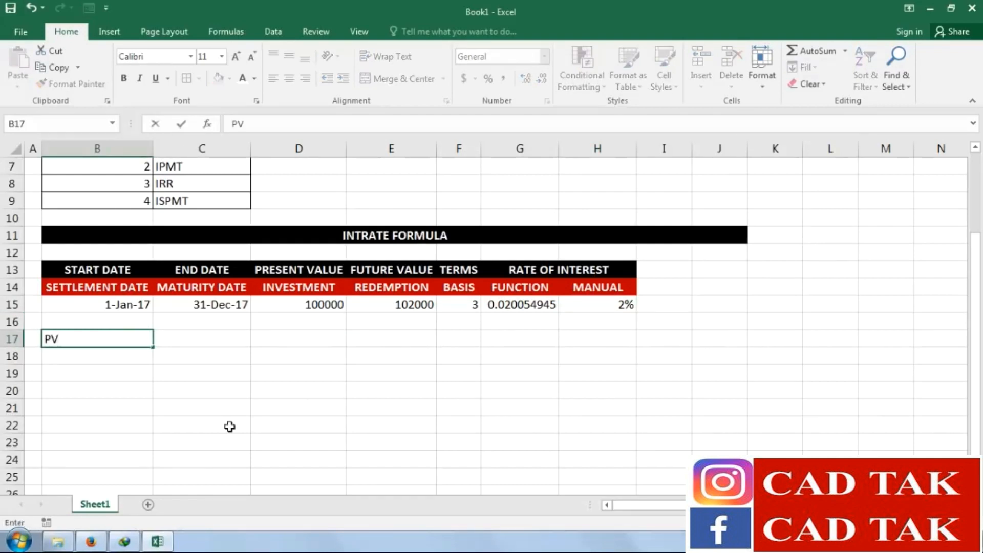
key("Tab")
key("Down")
key("Left")
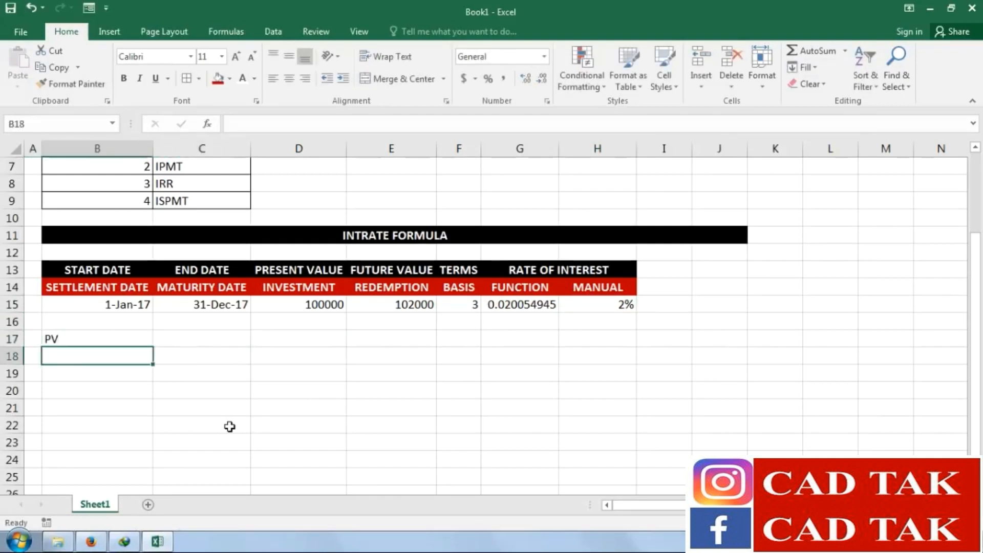
type("INTEREST")
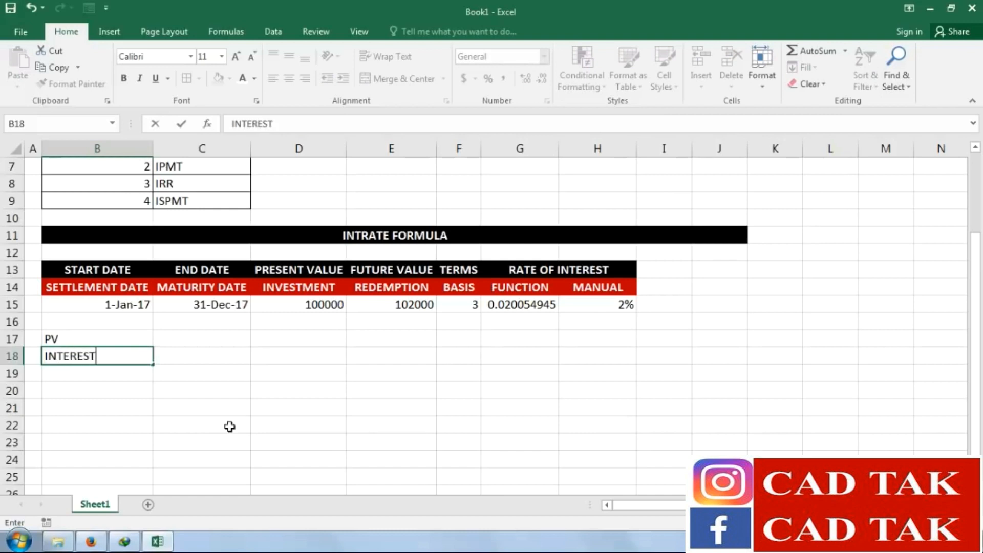
key("Return")
type("TERMS")
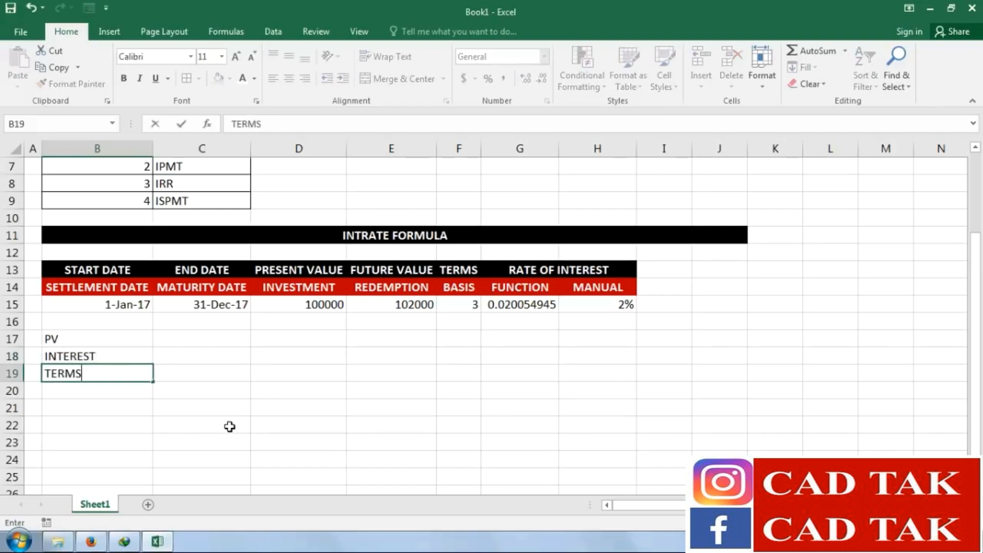
key("Return")
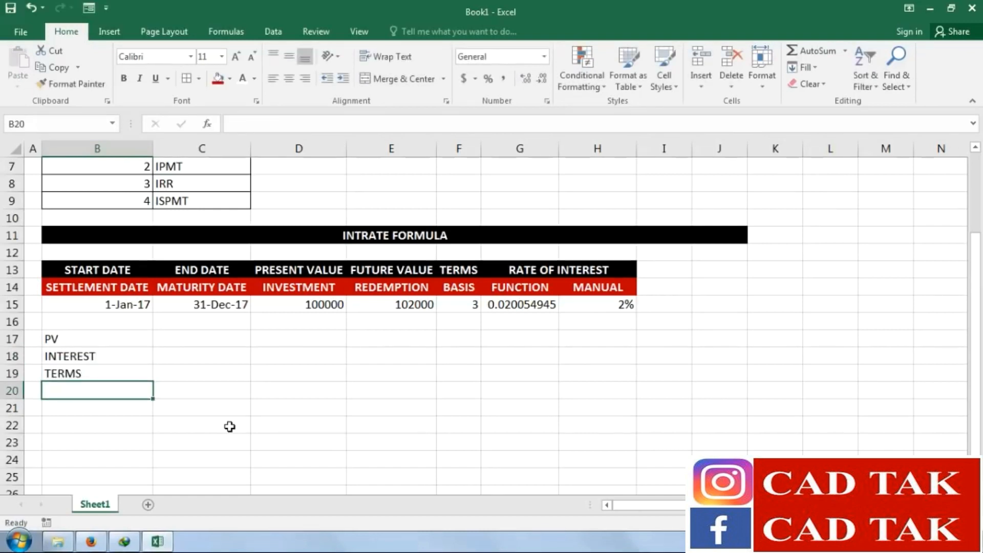
Enter the labels MONTHLY INT., ANNUAL INT. and TOTAL VALUE in cells B20 to B22
type("MONTHLY INT.")
key("Return")
type("ANNUAL")
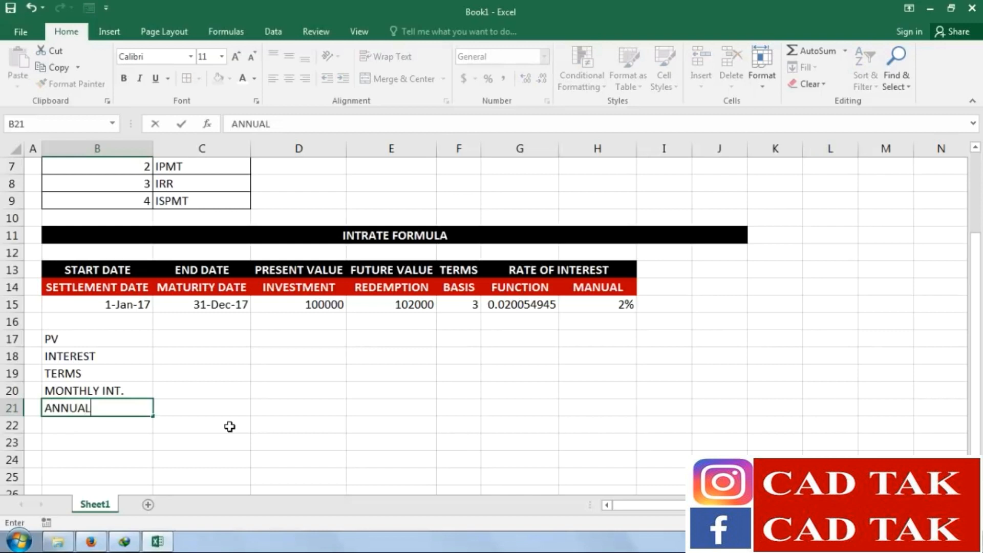
type(" INT.")
key("Return")
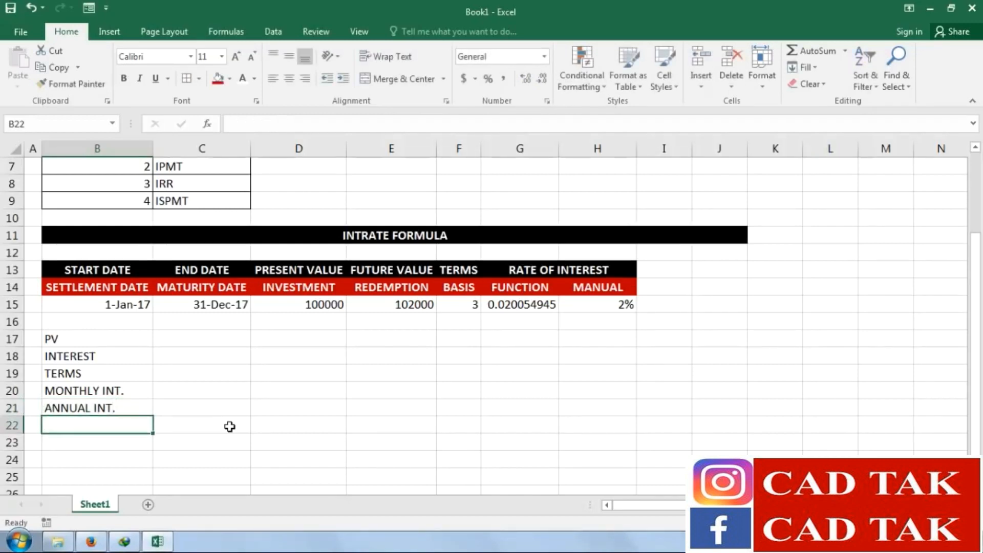
type("TOTAL VALUE")
left_click(228, 393)
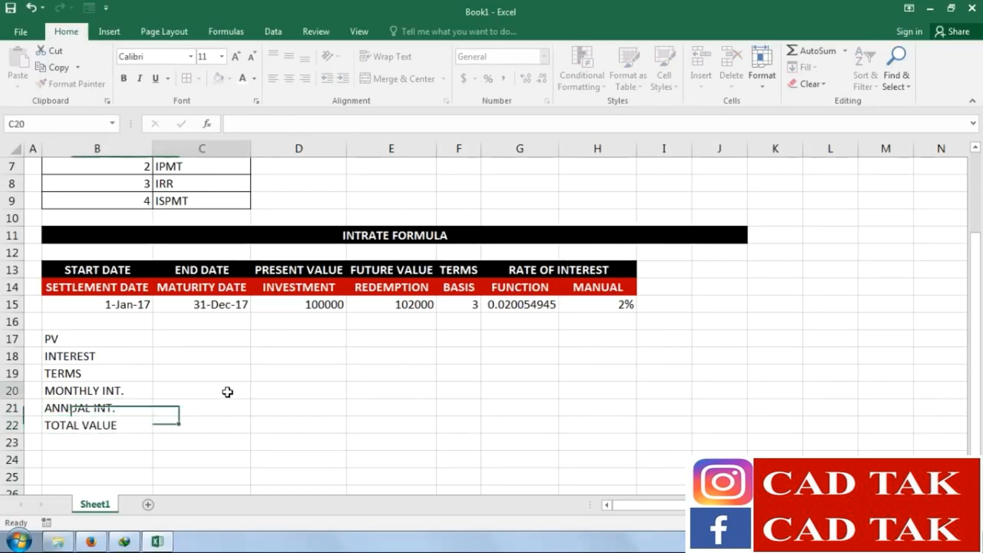
Apply borders to all cells of the range B17:C22
left_click(172, 332)
left_click_drag(125, 338, 192, 425)
left_click(186, 78)
Format the labels in B17:B22 as bold white text on a black fill
left_click_drag(129, 342, 129, 428)
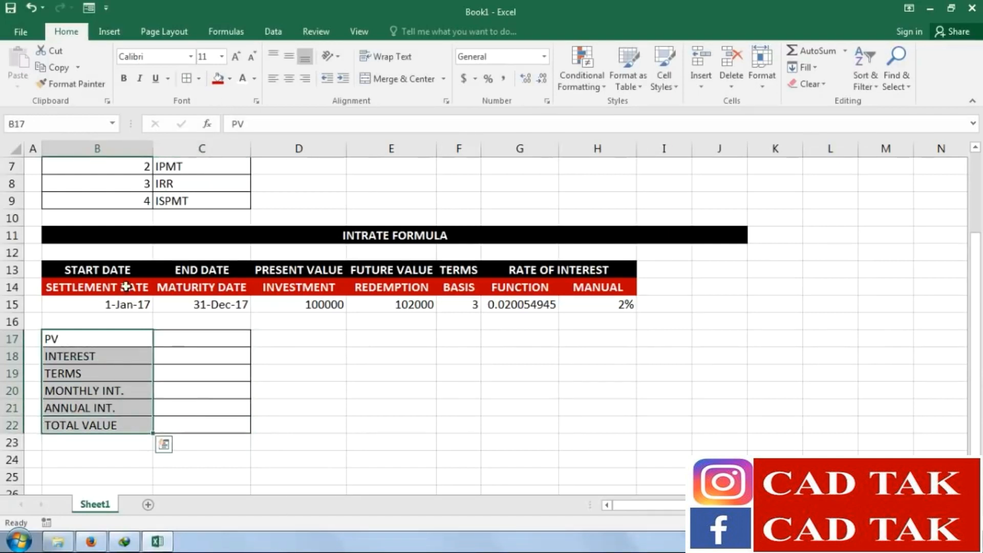
left_click(124, 78)
left_click(230, 78)
left_click(234, 107)
left_click(242, 78)
left_click(281, 359)
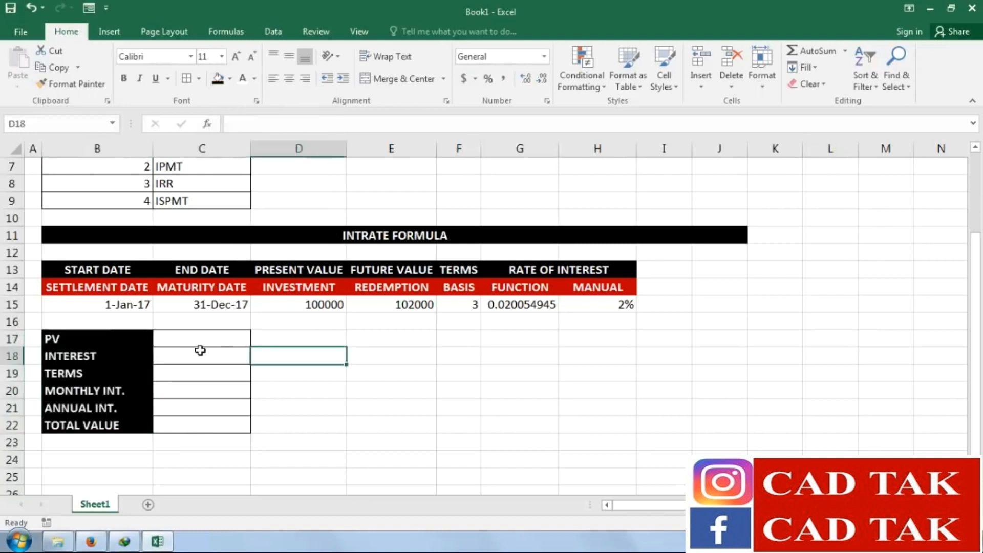
Enter the PV 100000 in C17, the interest 2% in C18 and the terms 12 in C19
left_click(208, 336)
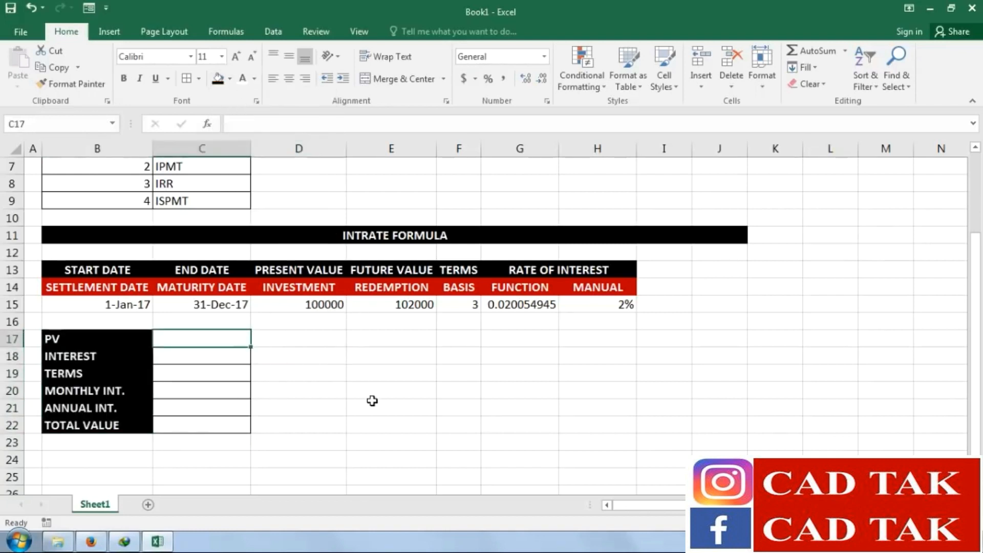
type("100000")
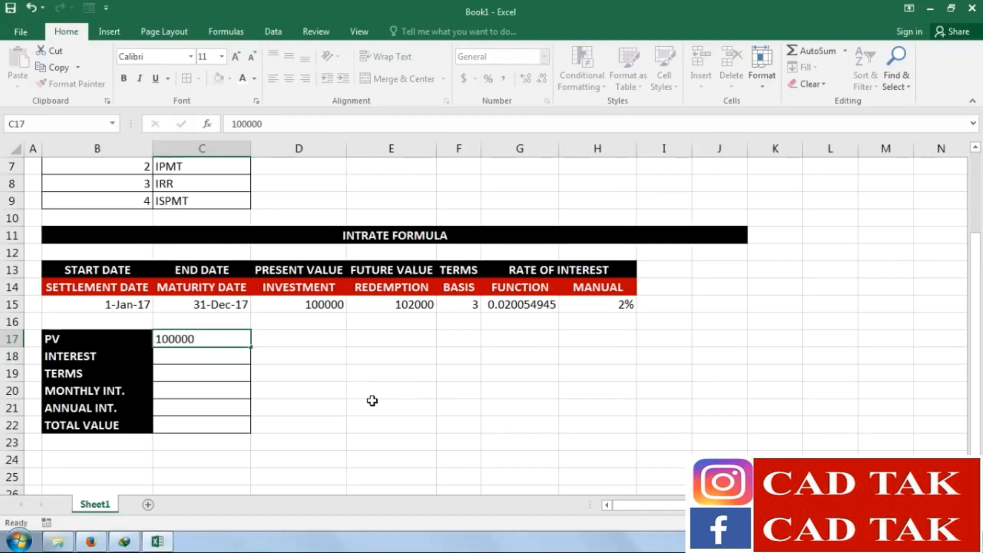
key("Return")
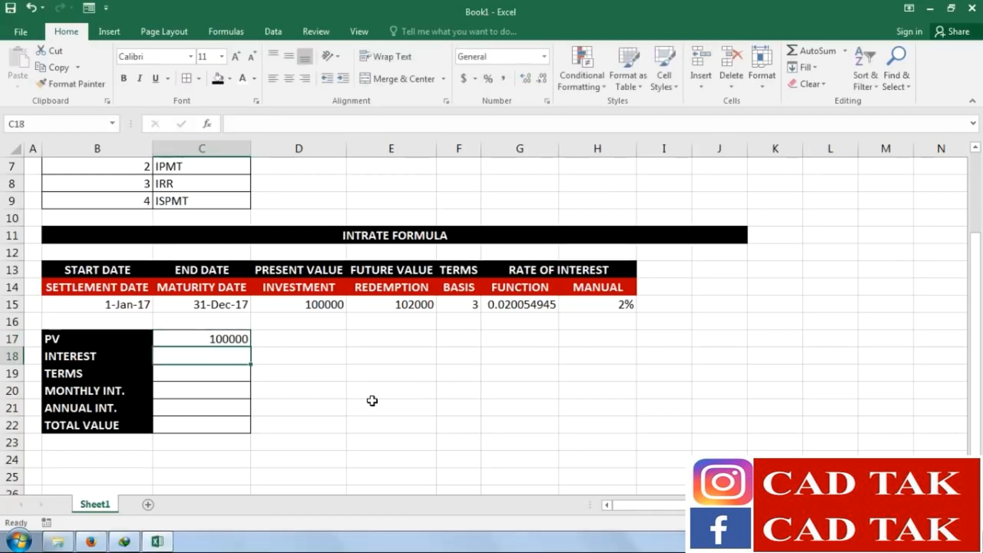
type("2")
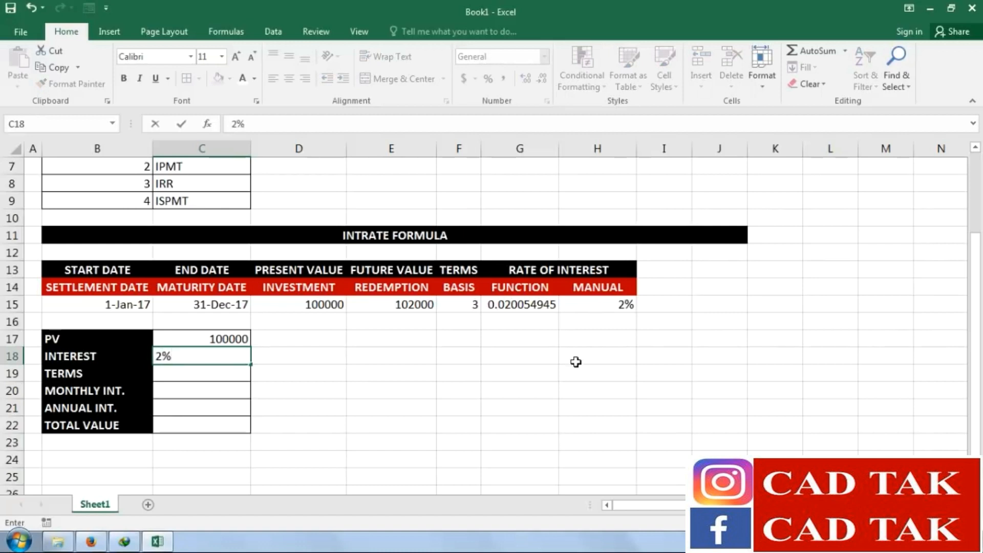
type("%")
key("Return")
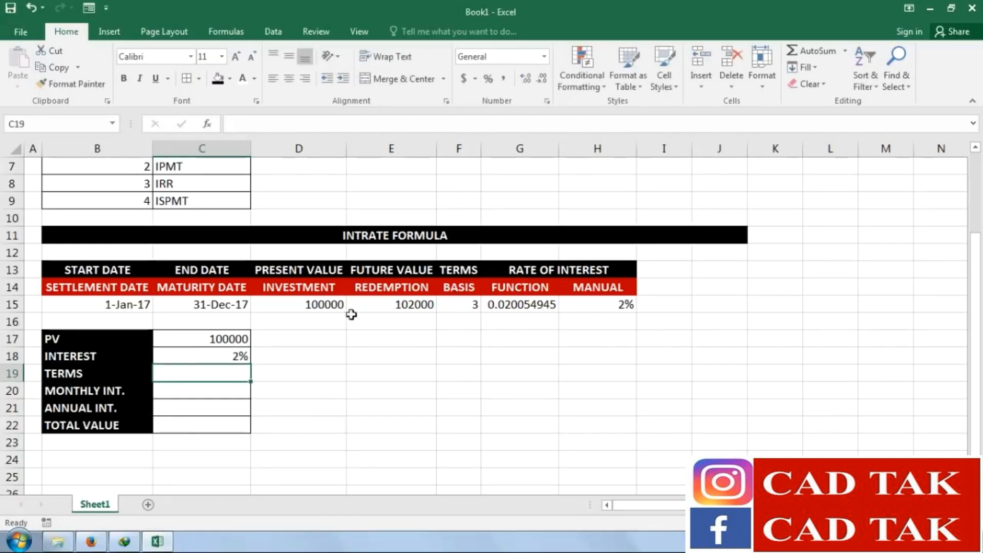
type("12")
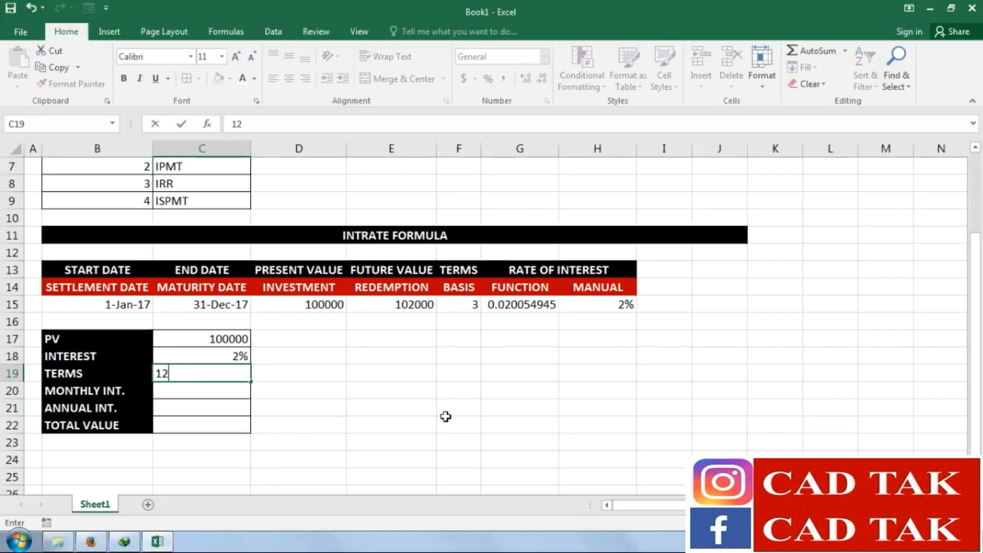
key("Return")
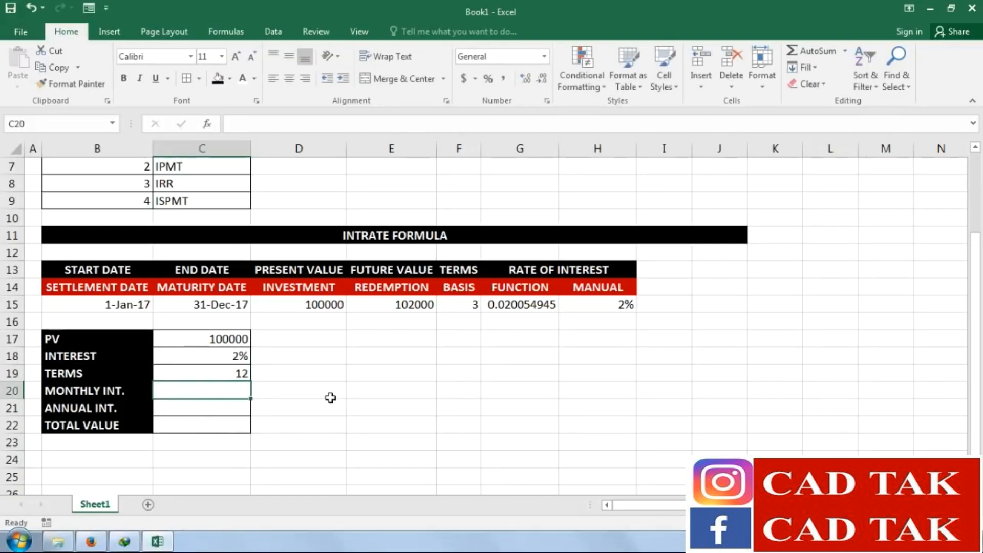
Calculate the monthly interest in C20 with the formula =C17*C18/C19
type("=")
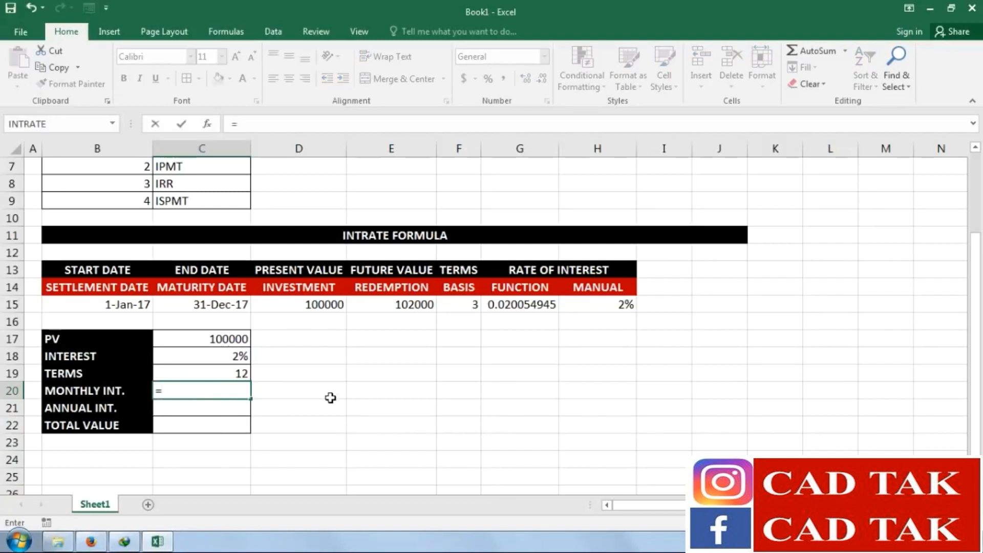
left_click(209, 339)
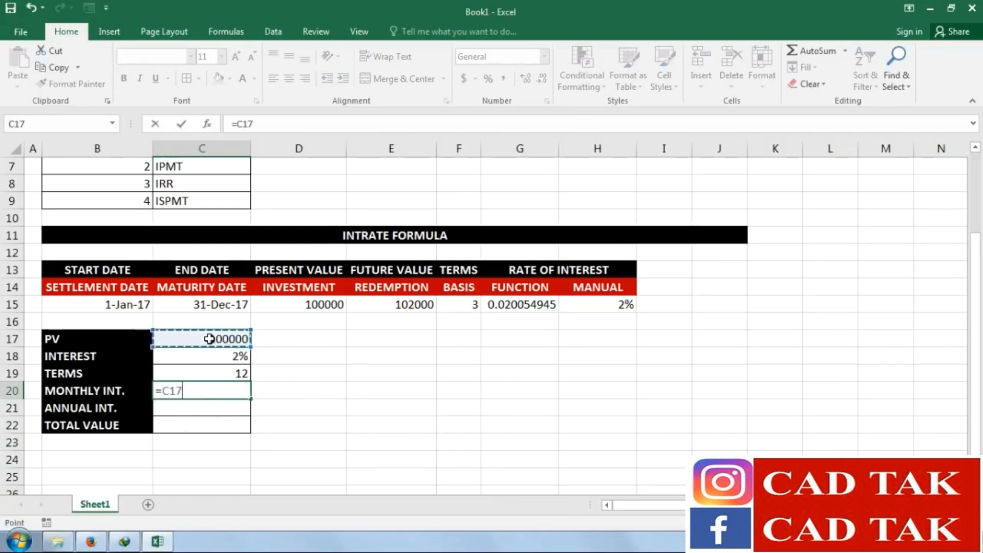
type("*")
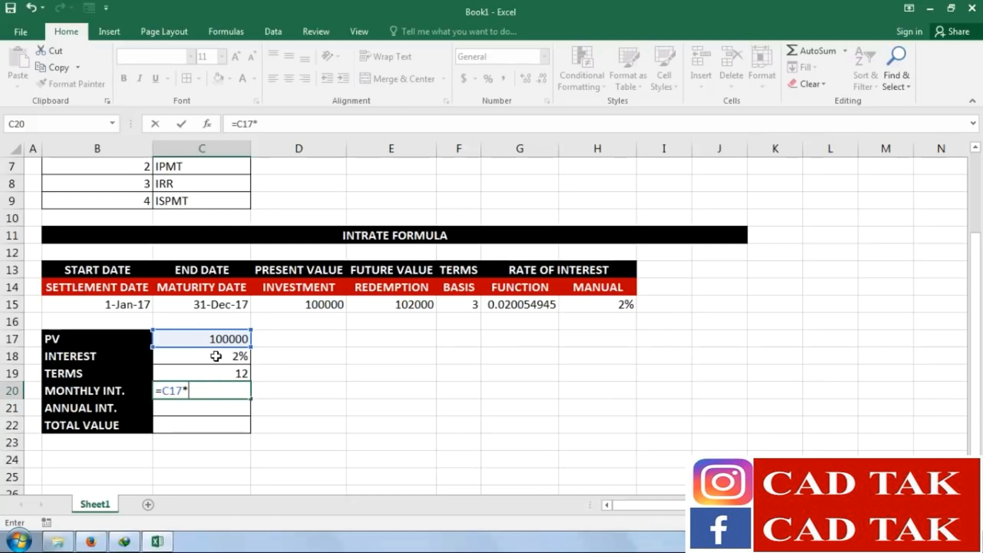
left_click(215, 356)
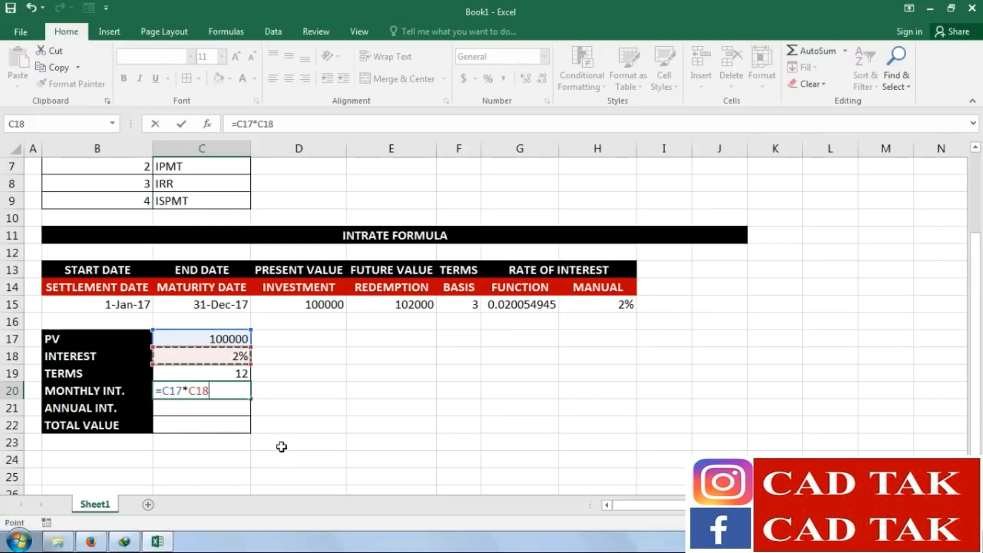
type("/")
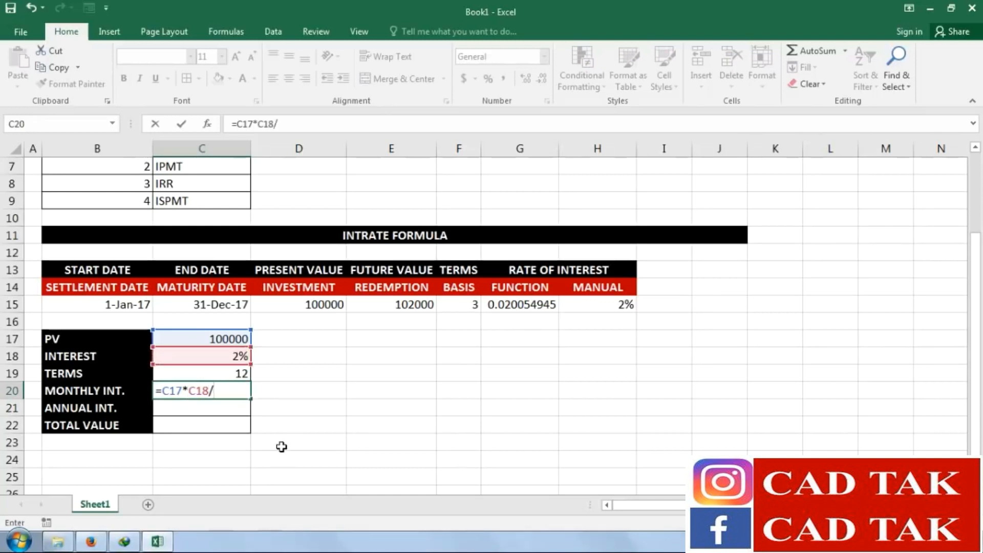
left_click(216, 373)
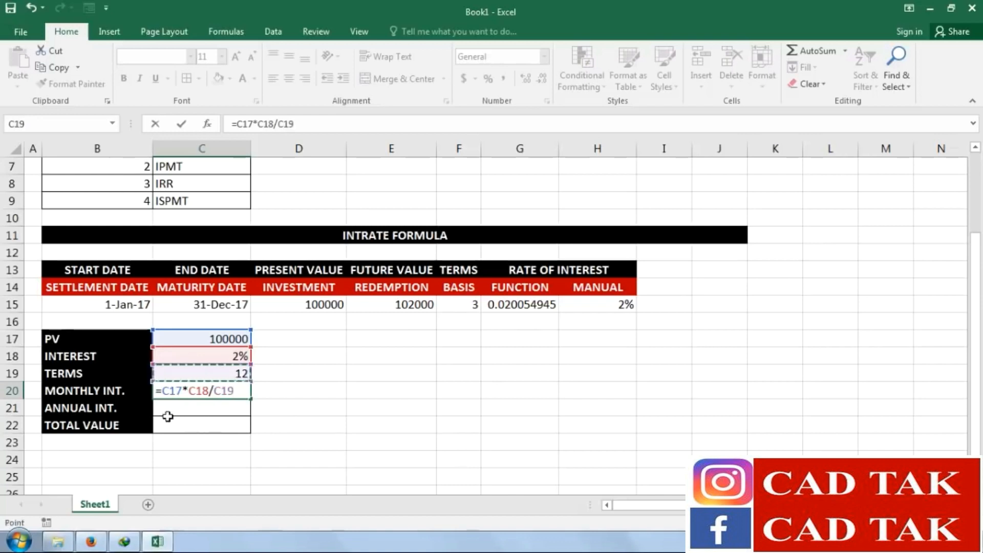
key("Return")
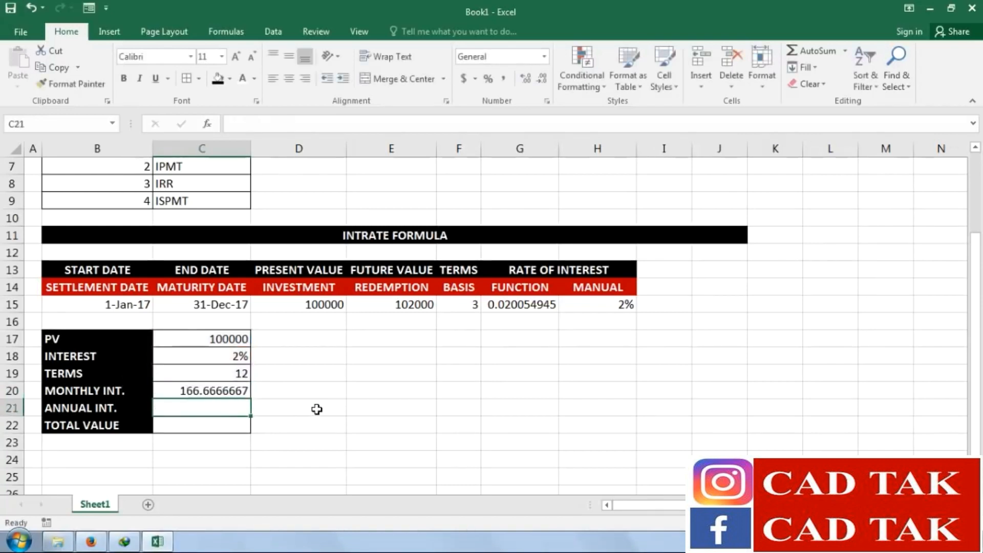
Reduce the monthly interest in C20 to two decimal places
left_click(198, 387)
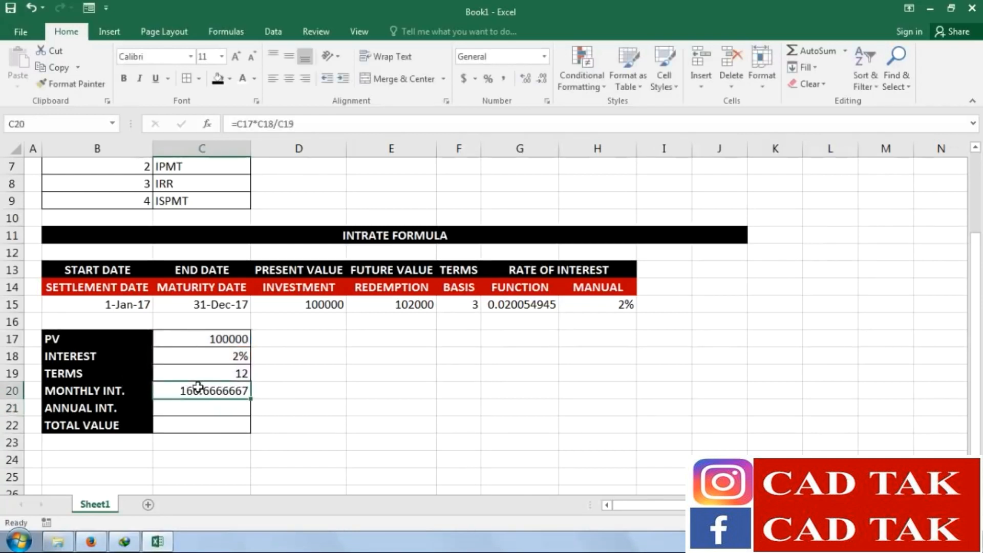
left_click(527, 77)
double_click(541, 80)
left_click(541, 80)
left_click(542, 80)
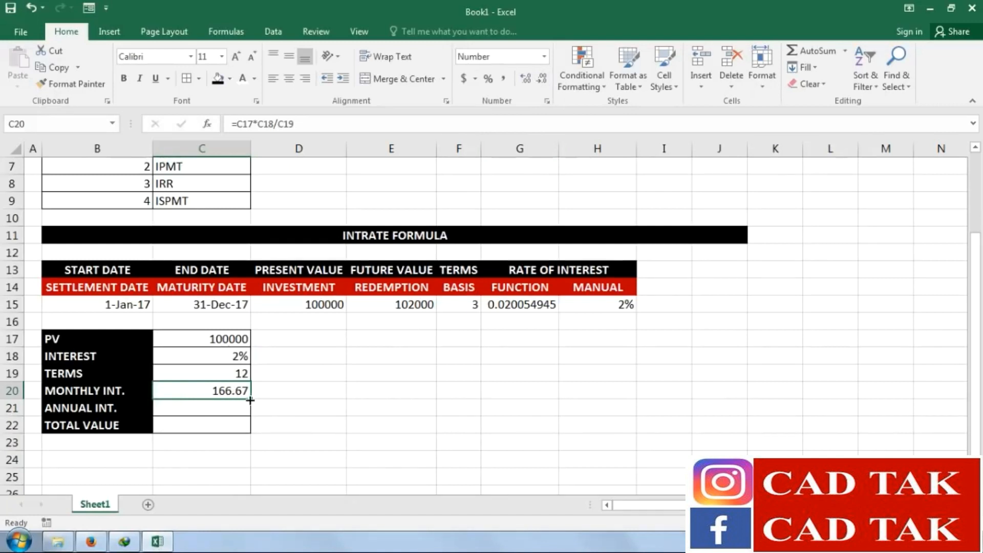
Calculate the annual interest in C21 with the formula =C20*C19
left_click(214, 413)
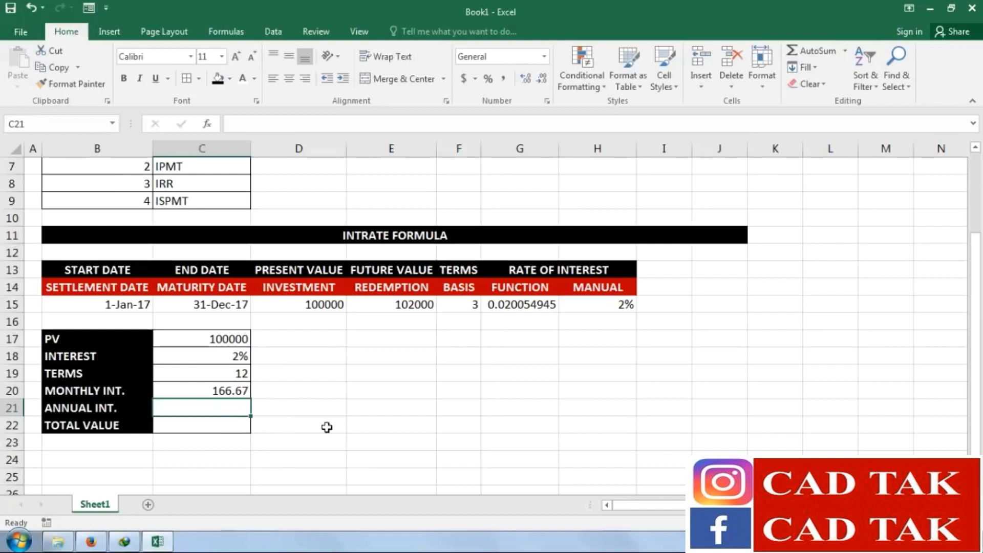
type("=")
left_click(239, 392)
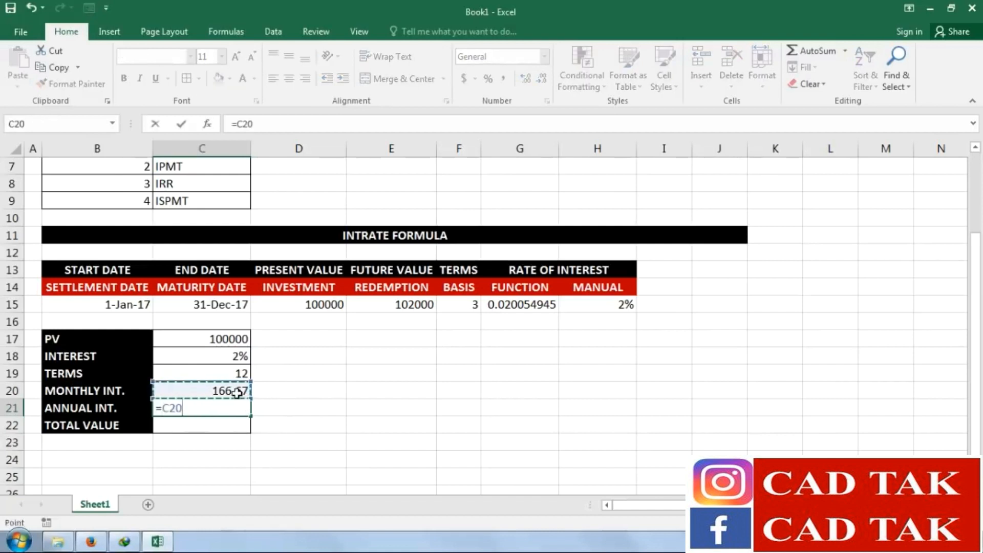
type("*")
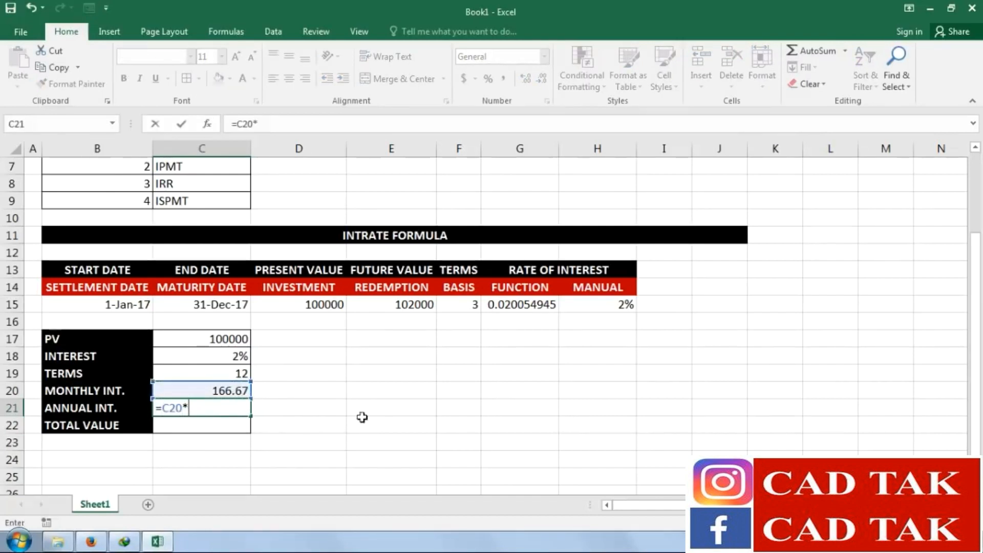
left_click(241, 373)
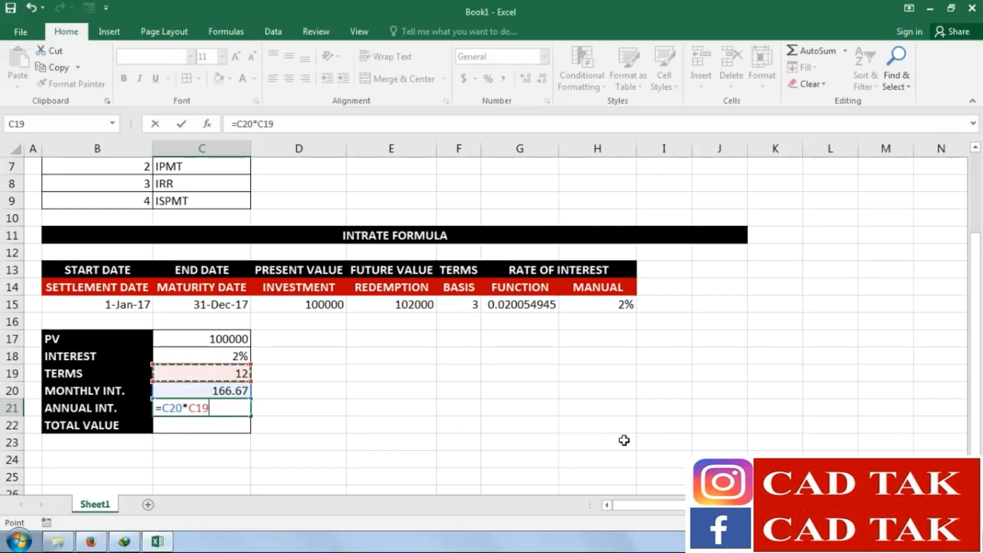
key("Return")
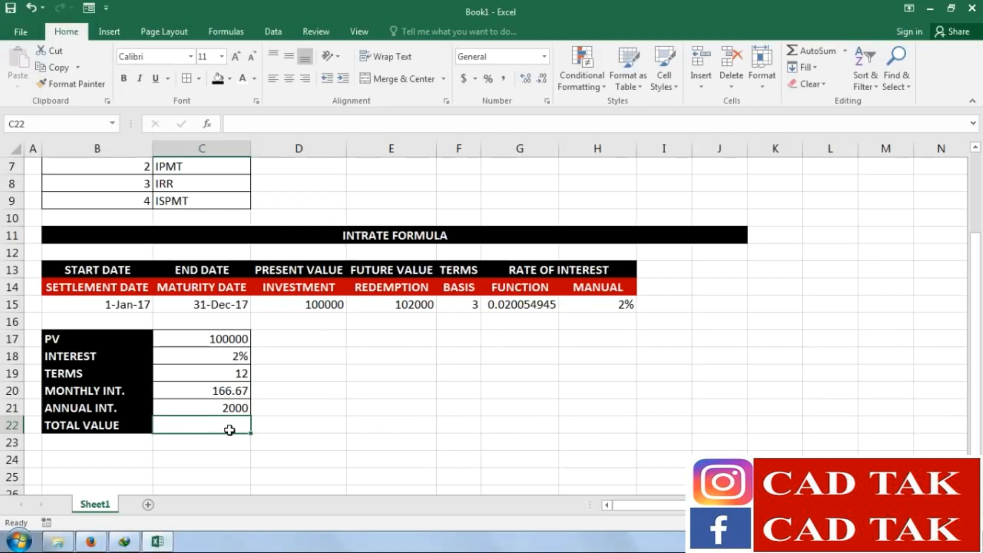
Calculate the total value in C22 with the formula =C17+C21 and compare it with the redemption in E15
type("=")
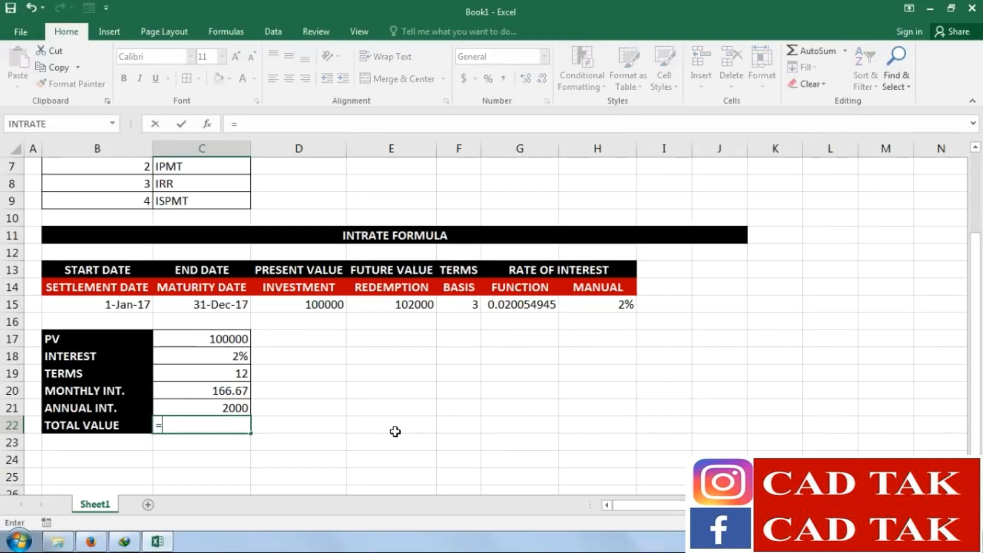
left_click(232, 338)
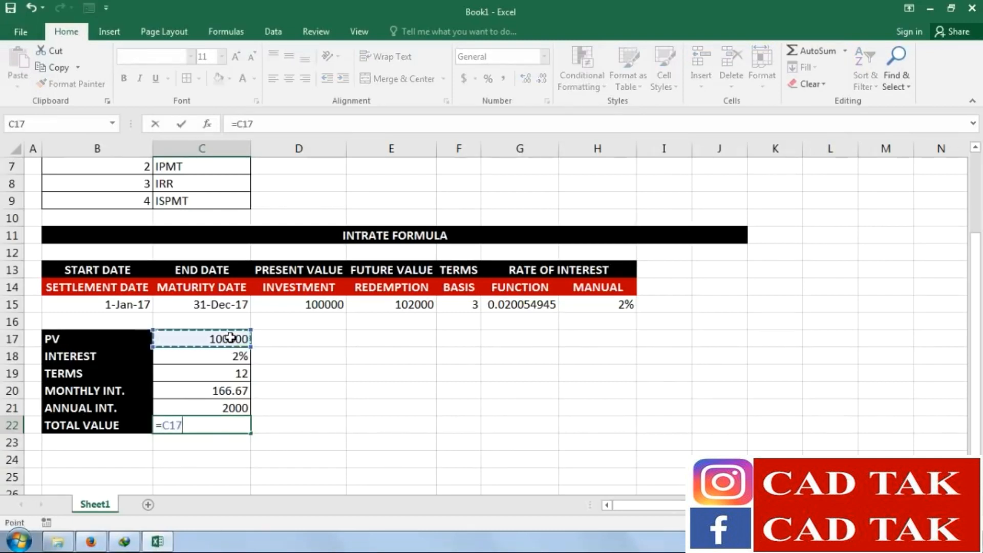
type("+")
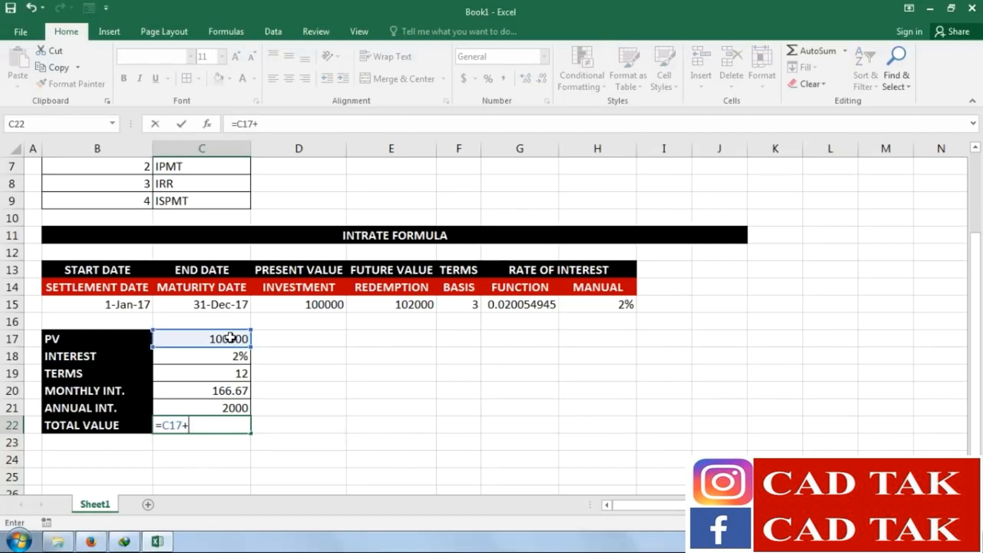
left_click(239, 406)
key("Return")
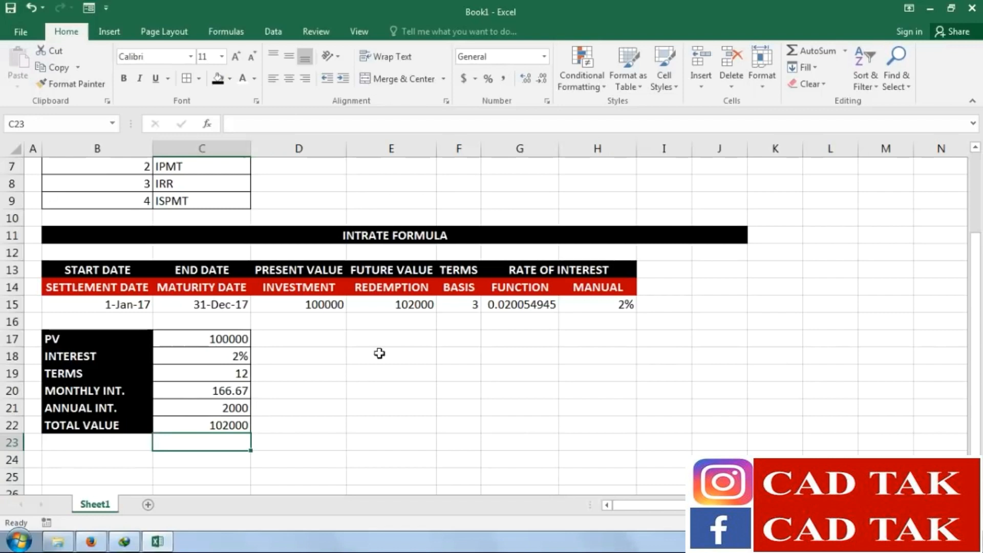
left_click(381, 306)
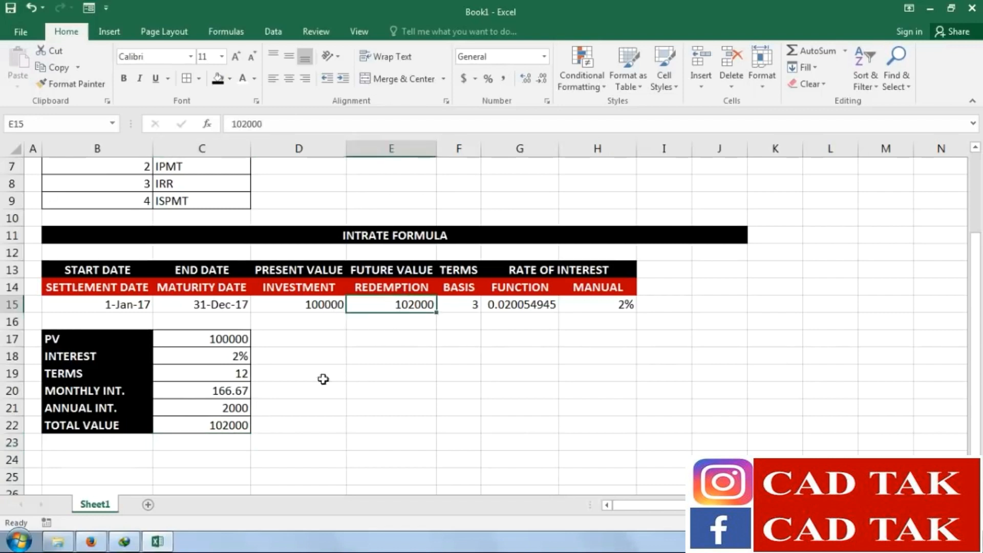
Copy the whole INTRATE FORMULA block B11:J22 and paste it starting at cell B24
scroll(371, 369, "down", 2)
scroll(136, 351, "up", 2)
left_click_drag(76, 237, 79, 426)
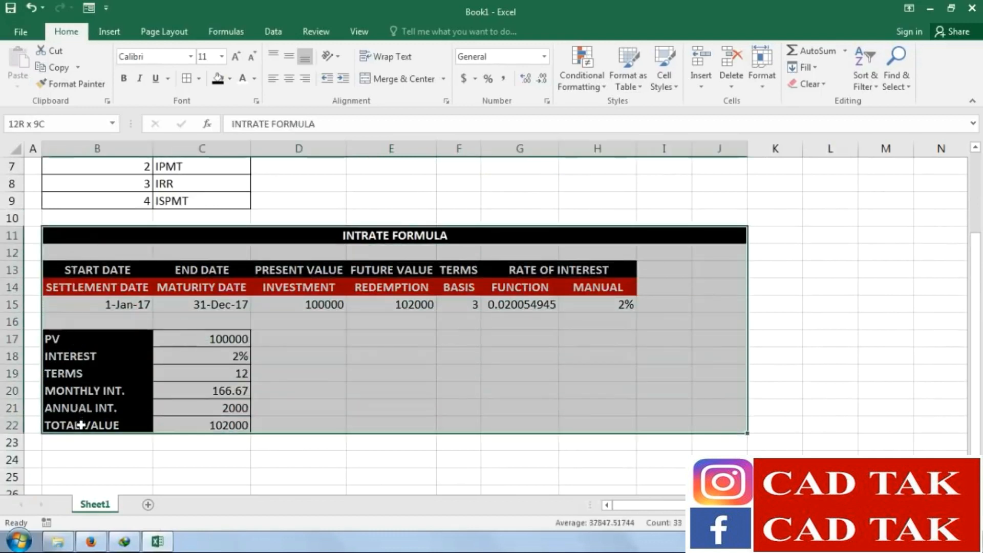
left_click(54, 68)
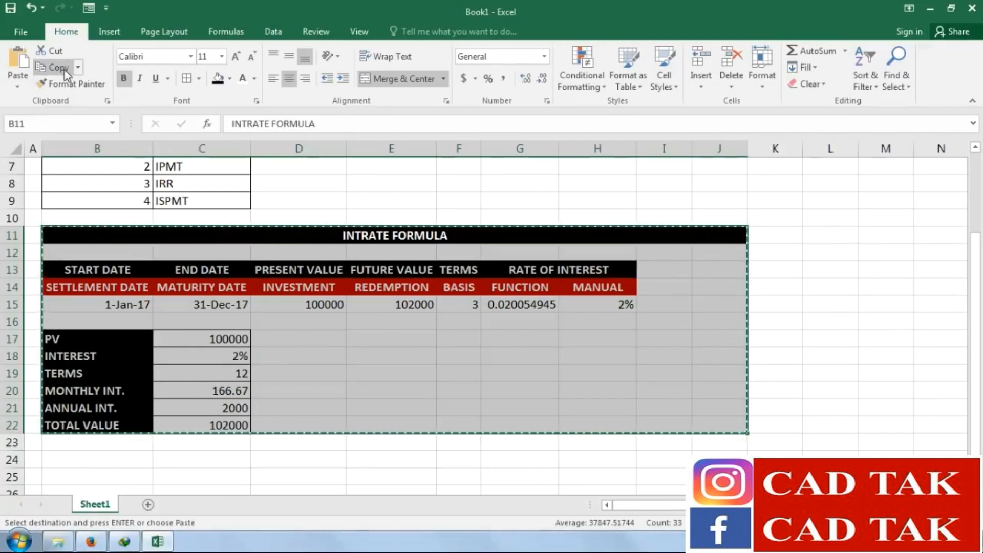
left_click(77, 460)
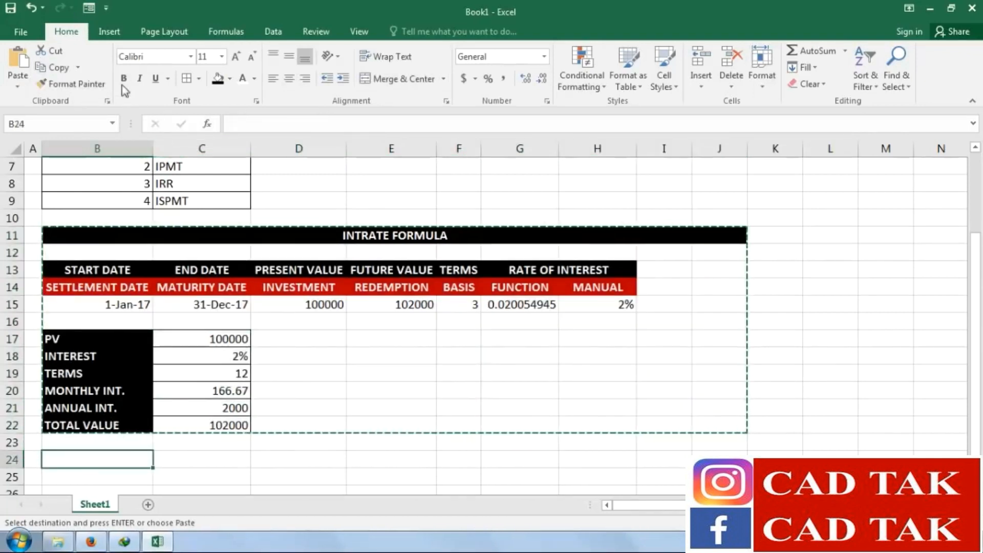
left_click(17, 72)
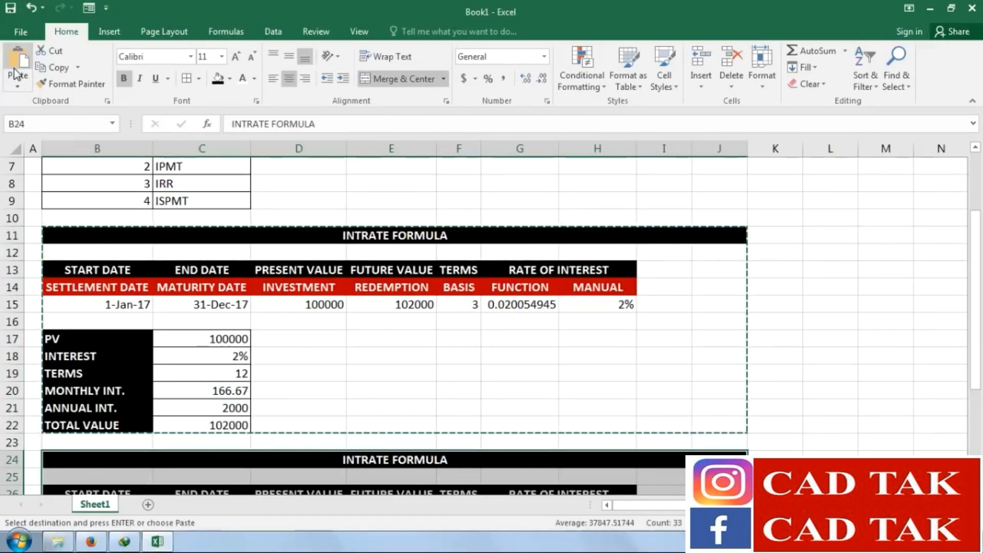
Change the heading of the pasted block in row 24 to IPMT FORMULA
scroll(199, 247, "up", 2)
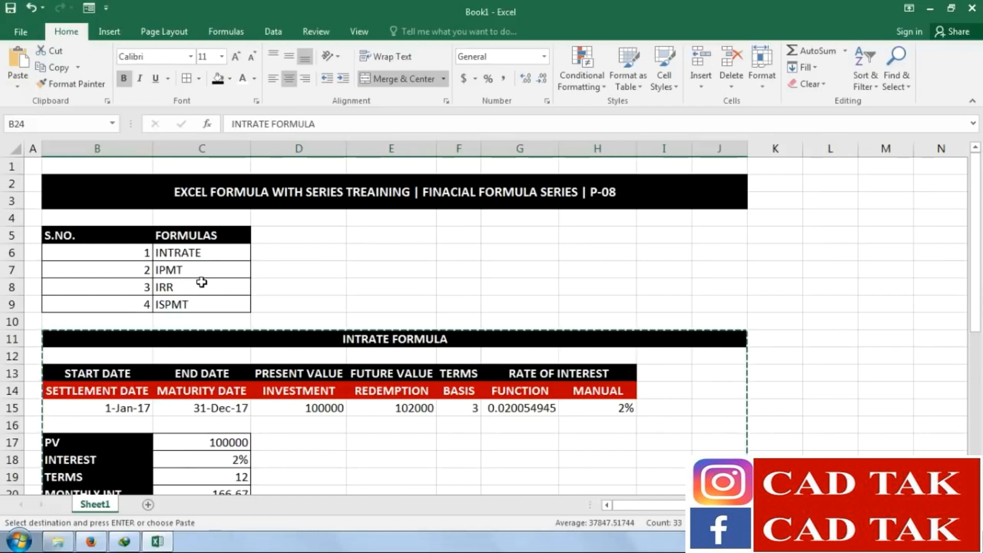
scroll(288, 325, "down", 7)
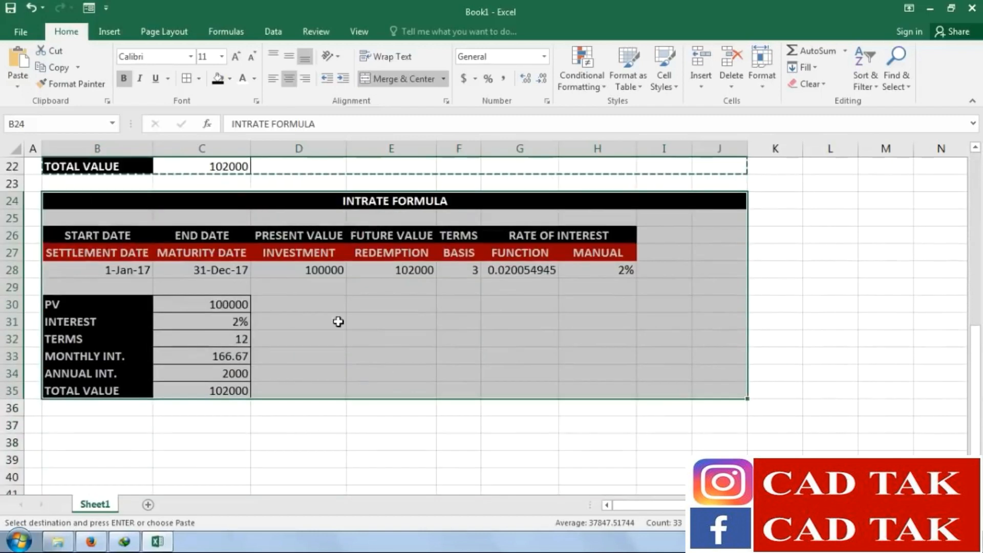
scroll(263, 312, "up", 5)
scroll(330, 308, "down", 3)
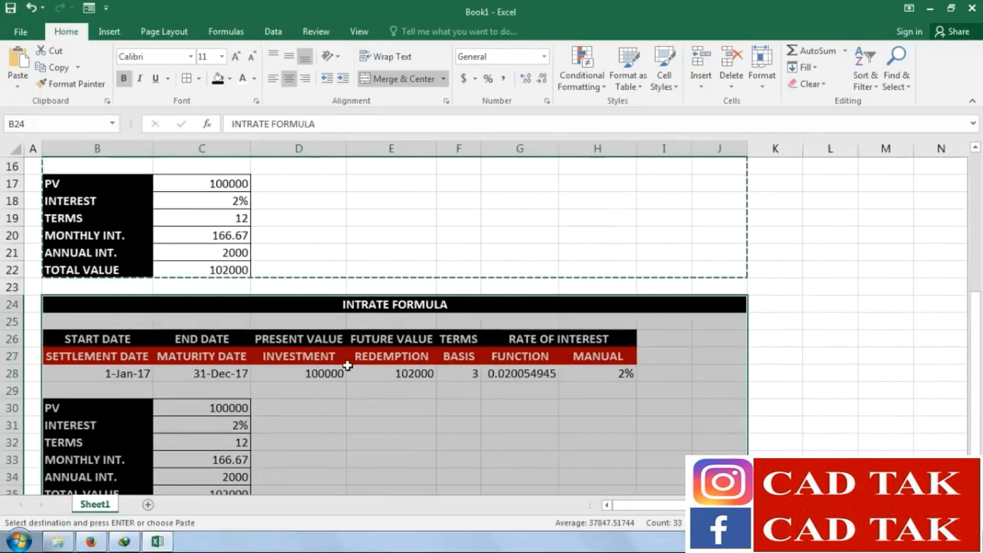
left_click(378, 305)
double_click(391, 306)
left_click_drag(391, 306, 346, 307)
type("PMT")
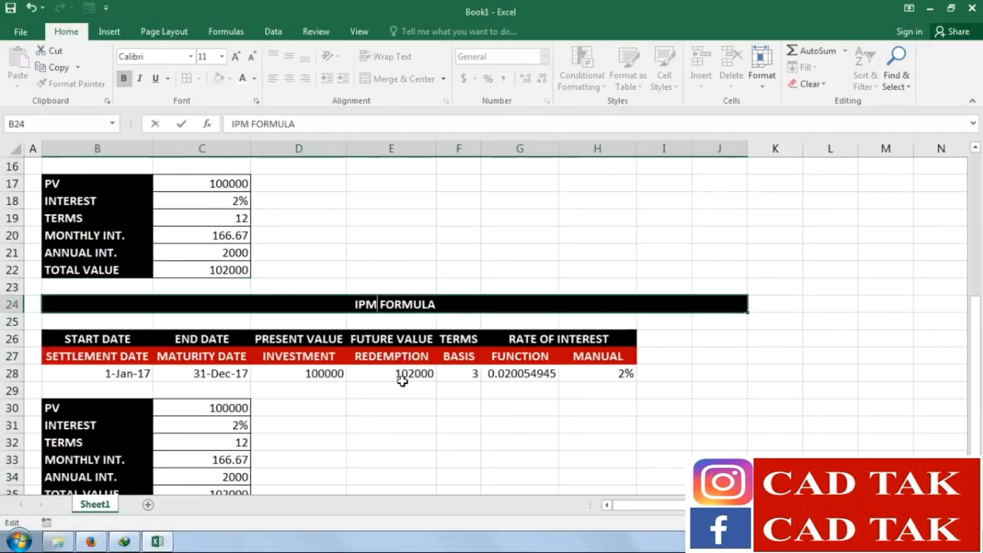
key("Return")
Delete the monthly interest, annual interest and total value results in C33:C35 of the IPMT block
scroll(513, 395, "down", 1)
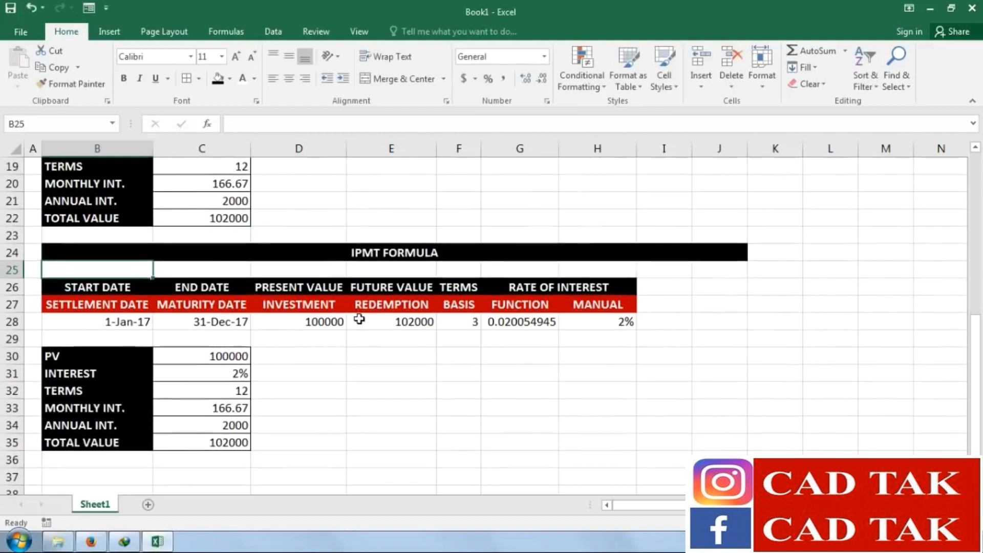
left_click_drag(216, 409, 228, 439)
key("Delete")
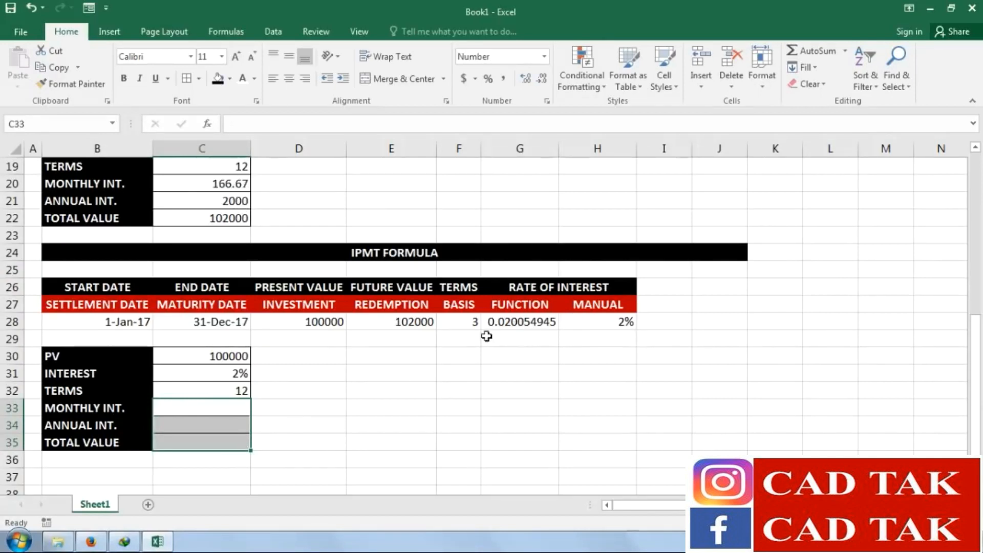
left_click(312, 418)
Clear all contents and formatting from the TOTAL VALUE row, B35:D35, of the IPMT block
left_click_drag(76, 441, 253, 443)
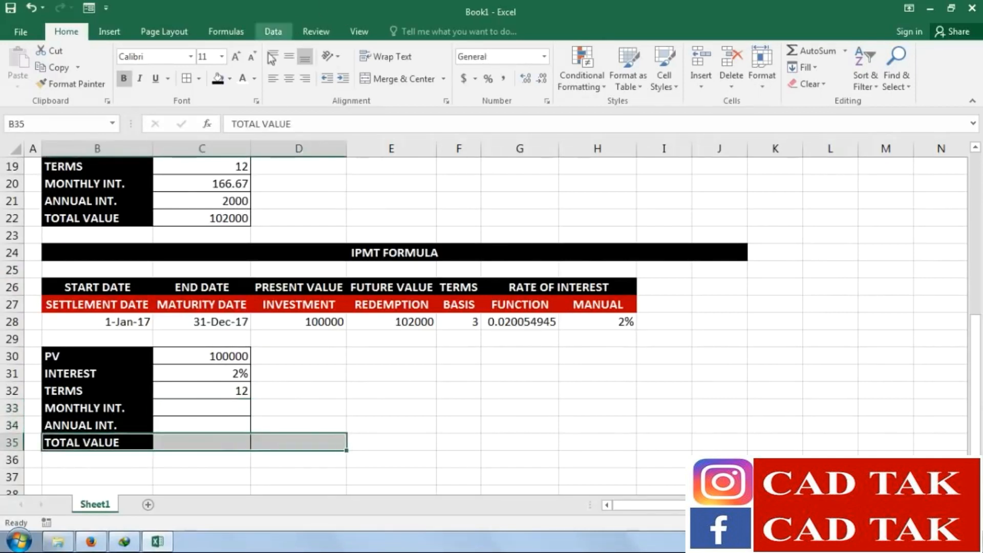
left_click(810, 84)
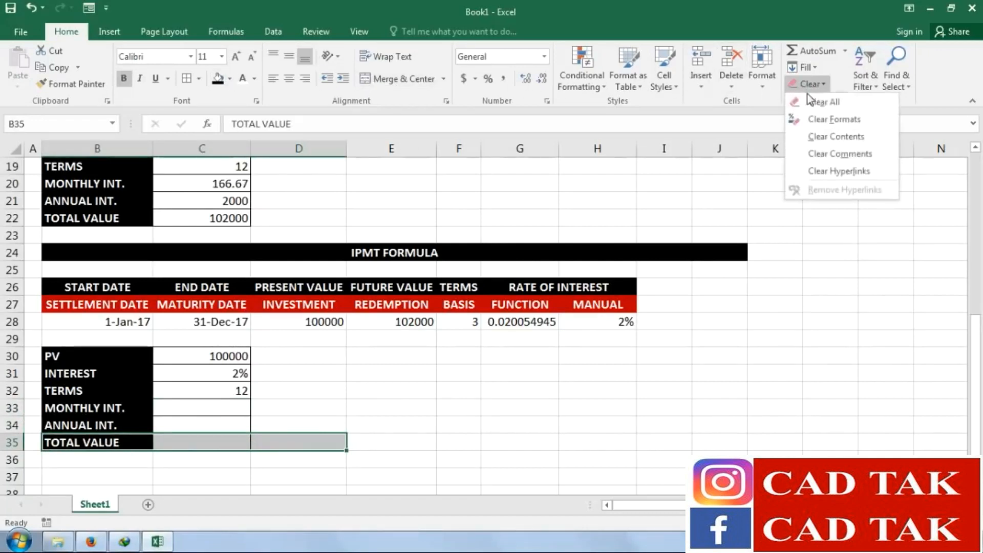
left_click(824, 101)
left_click(569, 436)
Calculate the monthly interest in C33 with the formula =IPMT(C31/C32,1,C32,C30,,)
left_click(199, 408)
left_click(188, 419)
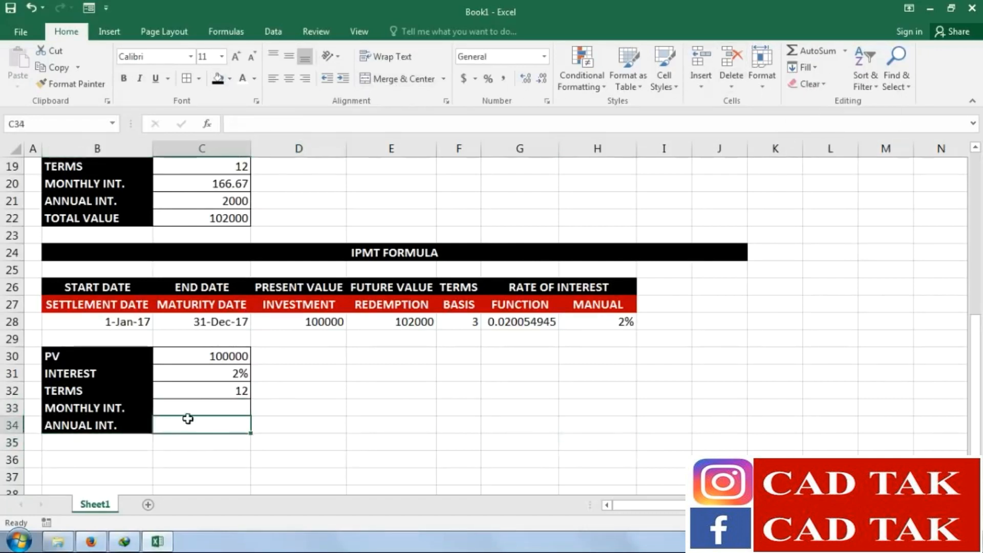
left_click(202, 408)
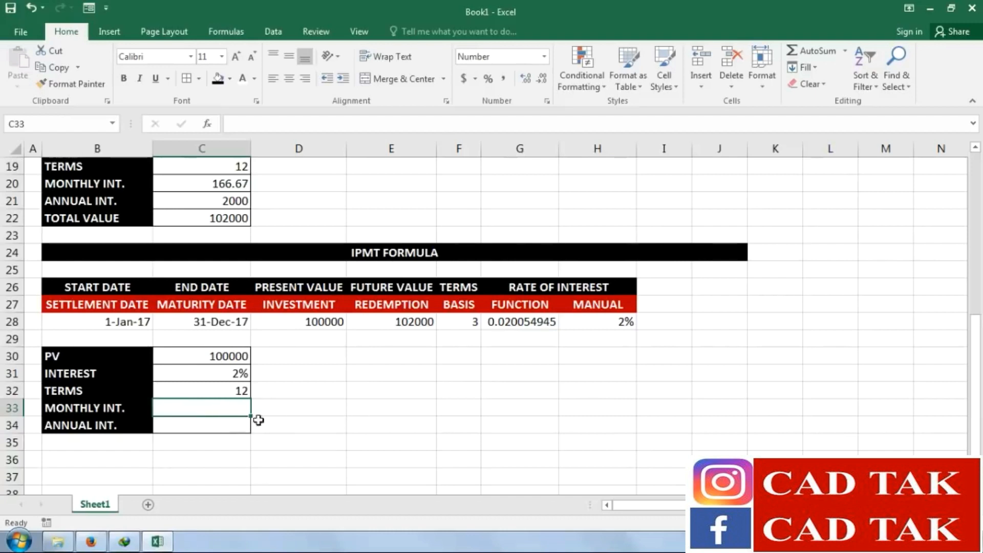
type("=IPMT(")
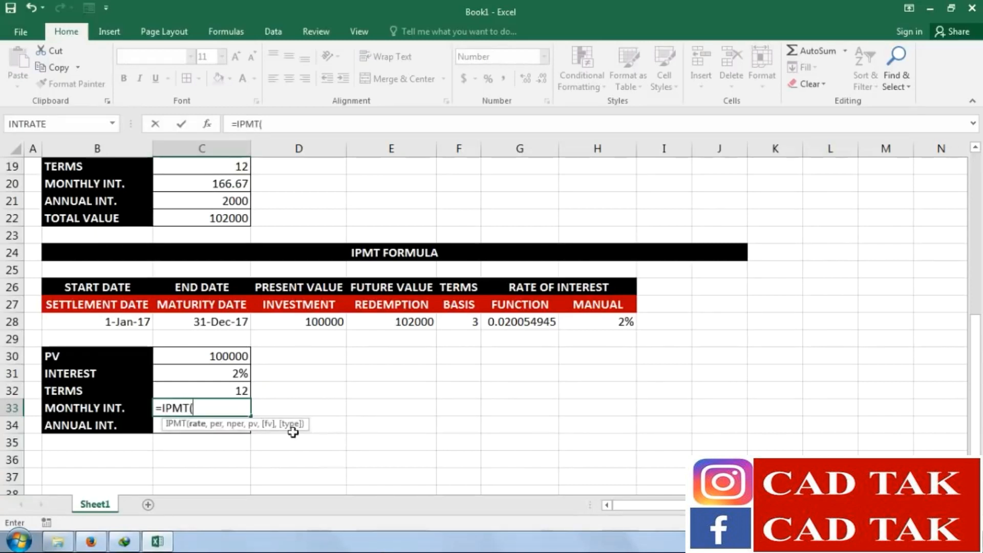
left_click(212, 374)
type("/")
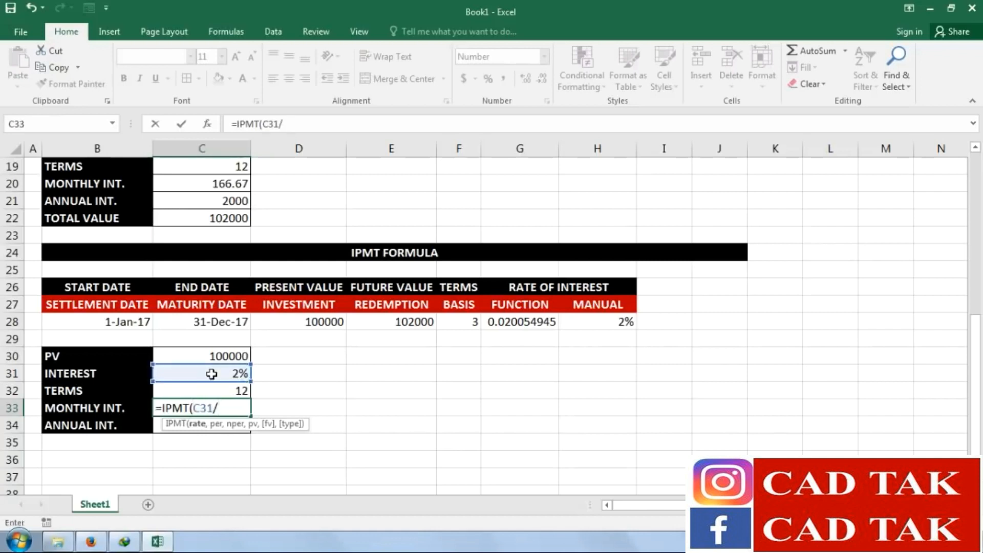
left_click(225, 392)
type(",")
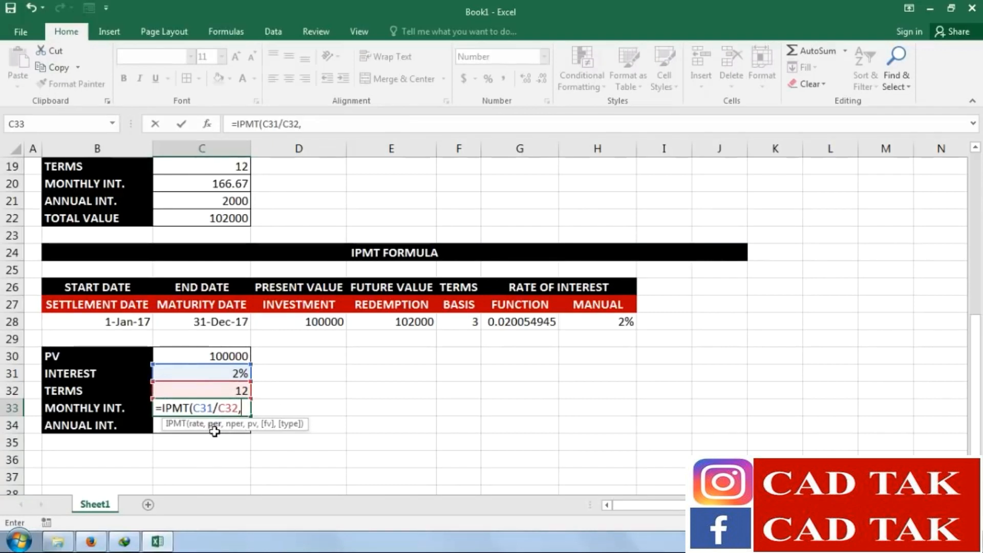
type("1,")
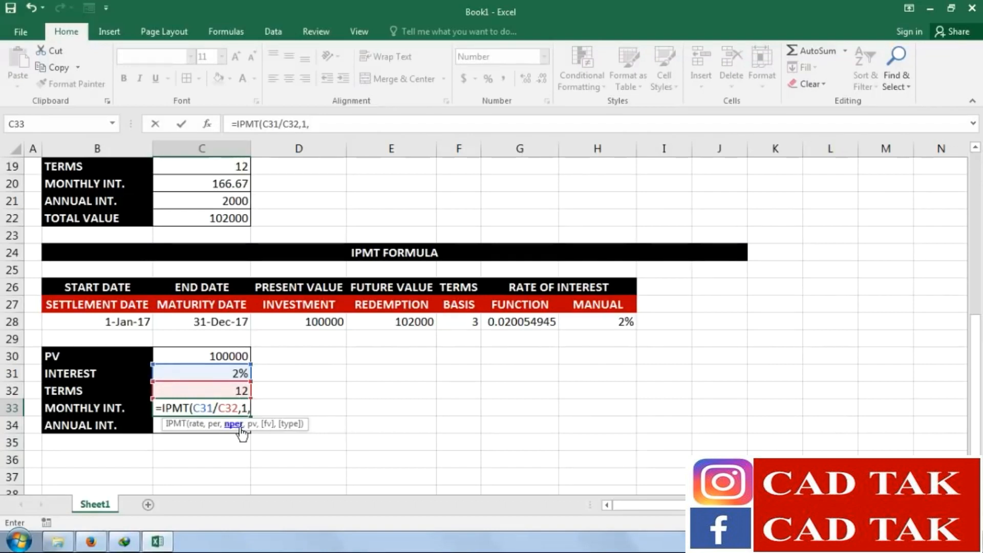
left_click(235, 390)
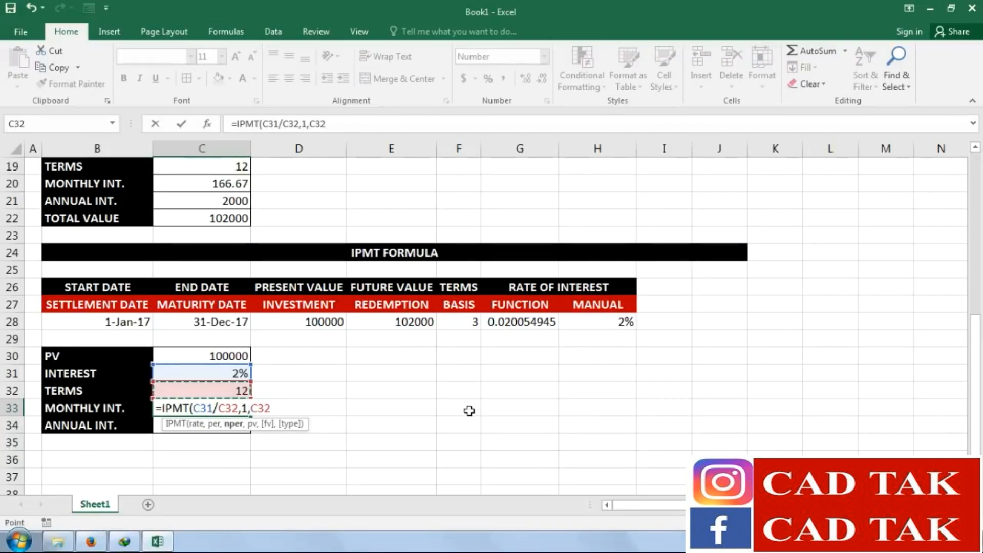
type(",")
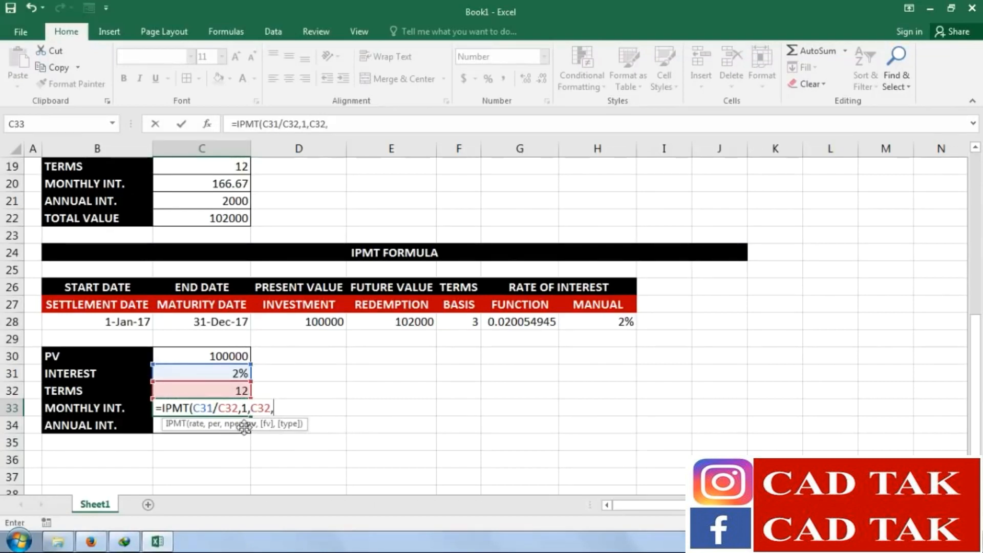
left_click(231, 355)
type(",")
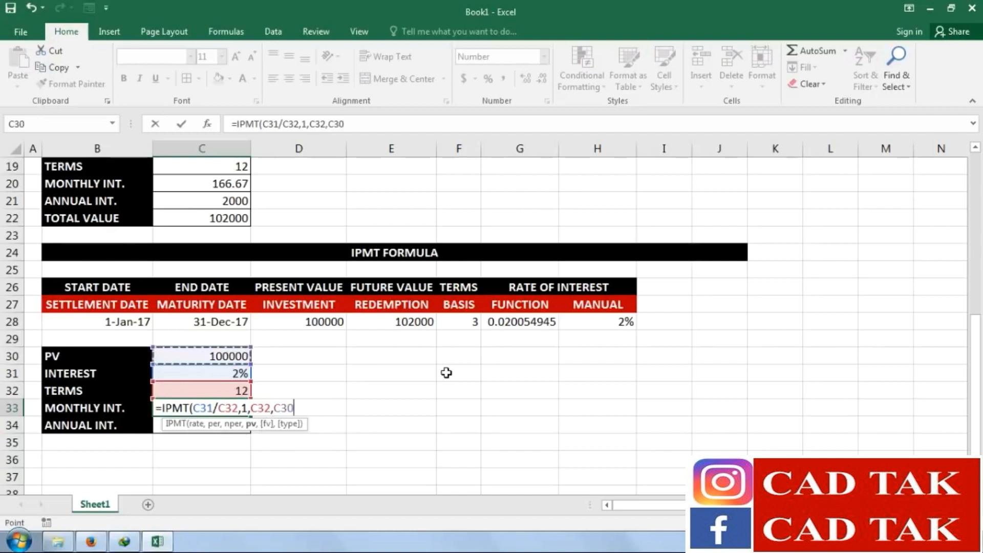
type(",")
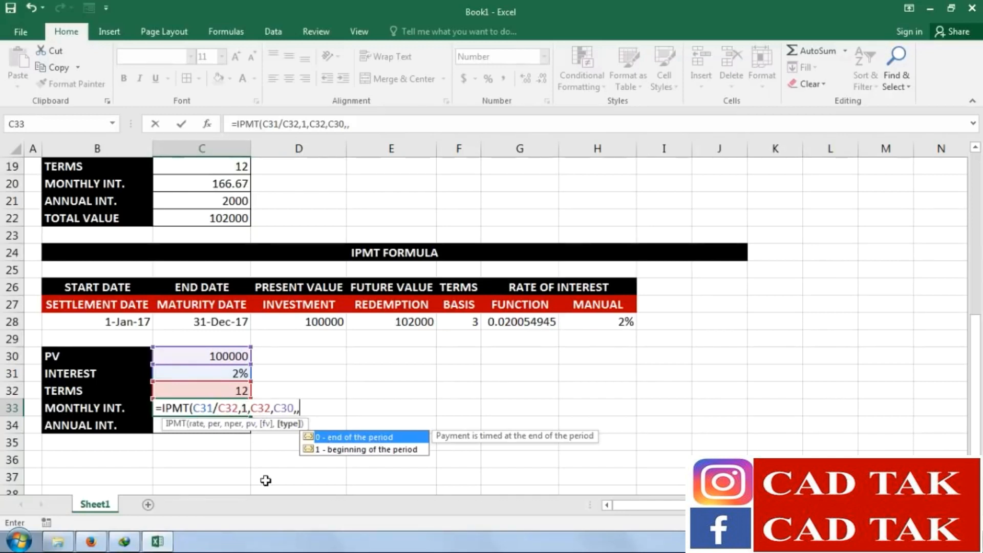
type(")")
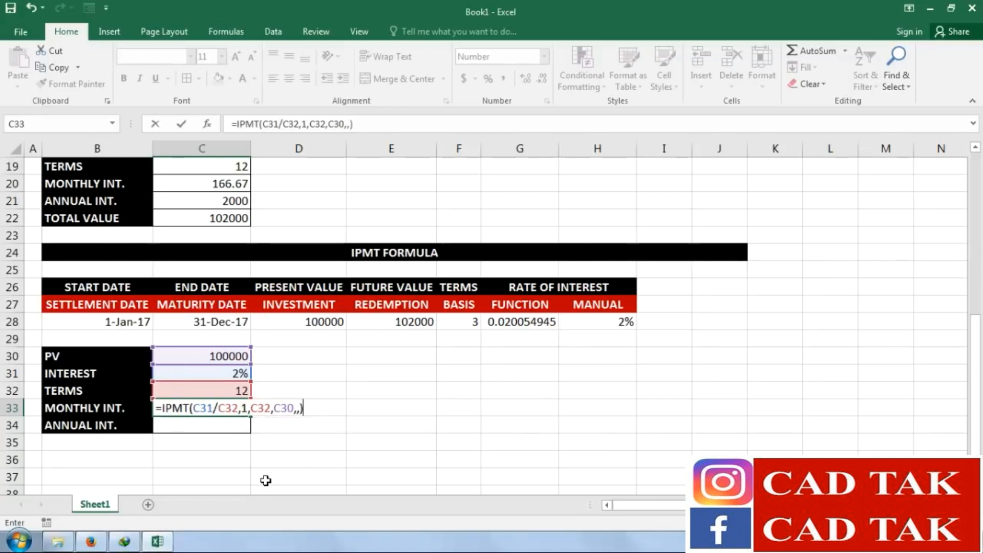
key("Return")
left_click(224, 408)
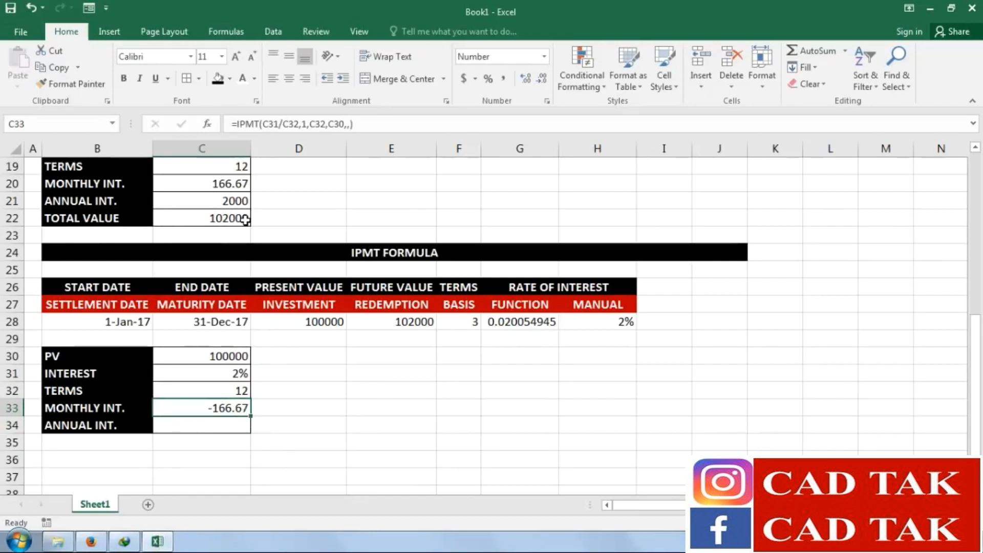
left_click(373, 413)
Begin an IPMT formula for the annual interest in C34, using the interest cell C31 as its rate
left_click(231, 428)
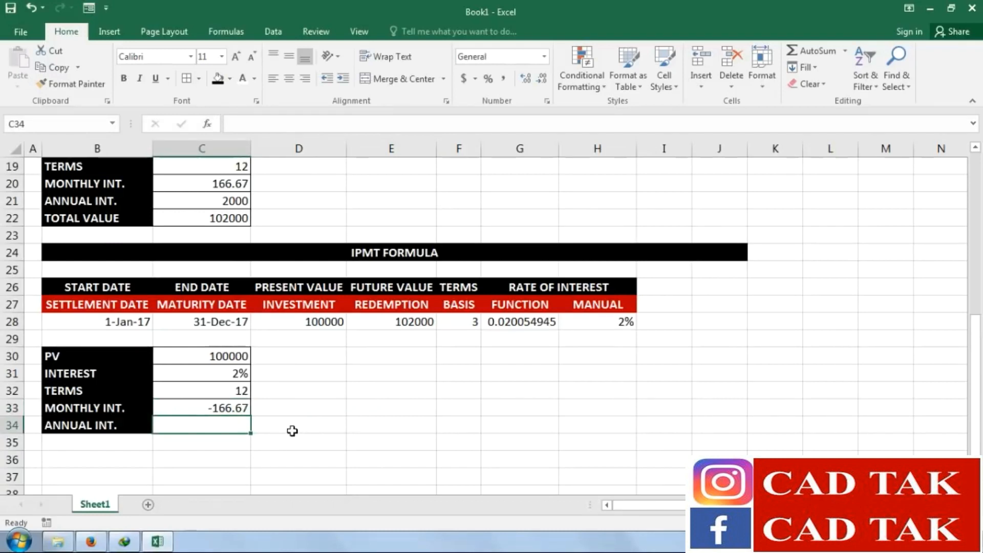
type("=IP")
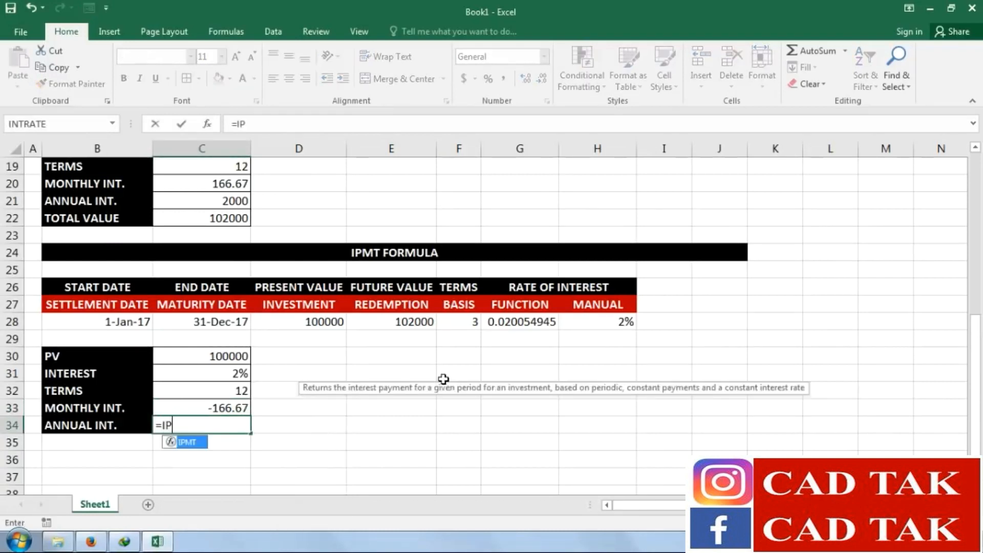
type("MT(")
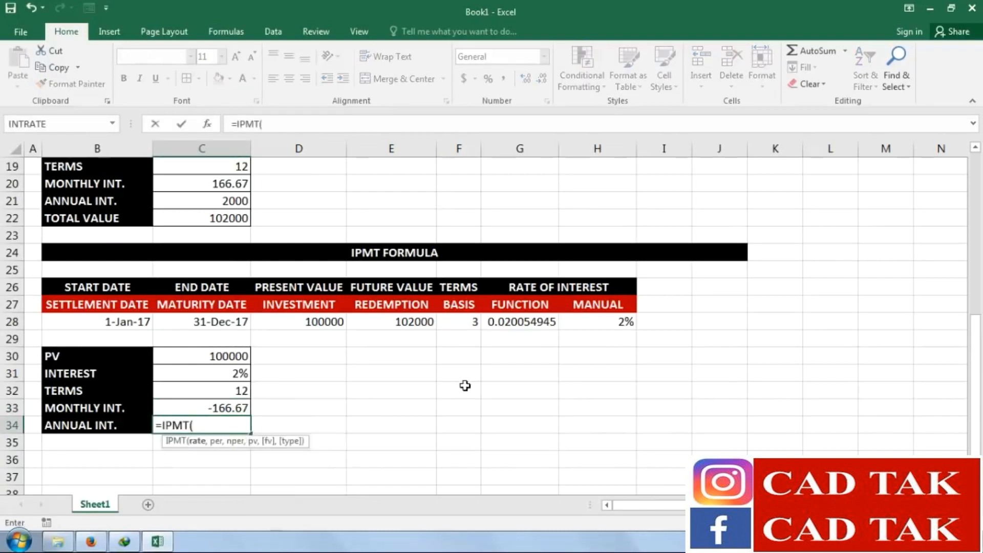
left_click(239, 373)
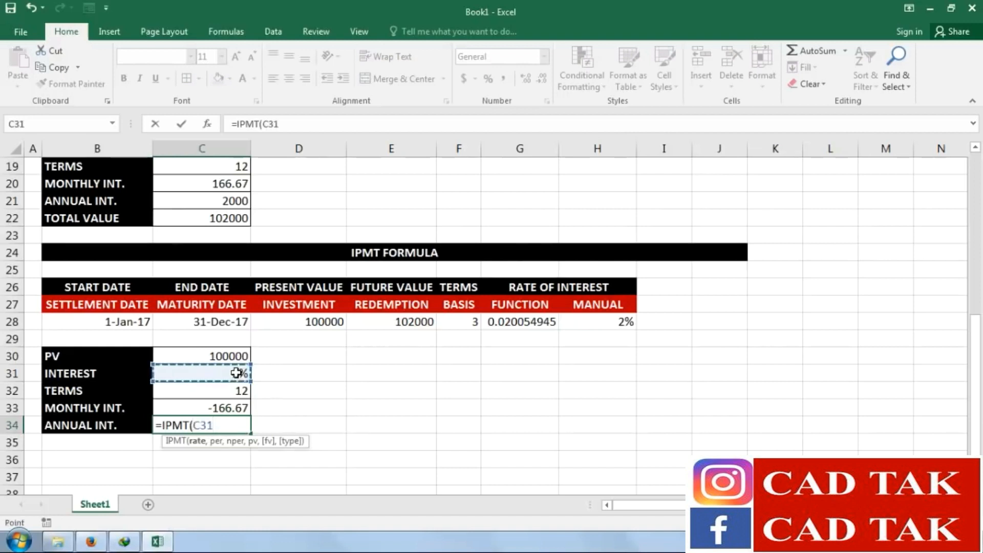
type("/")
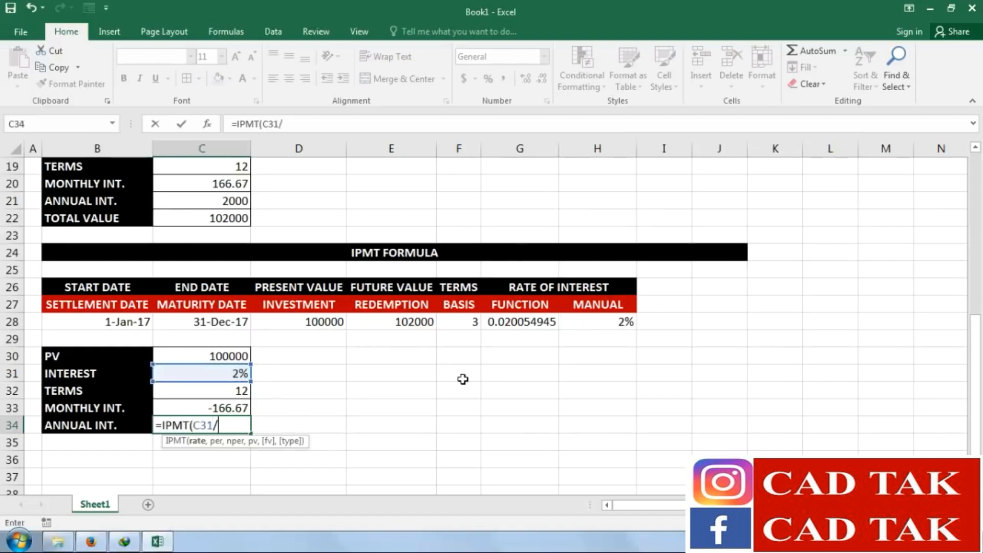
left_click(235, 392)
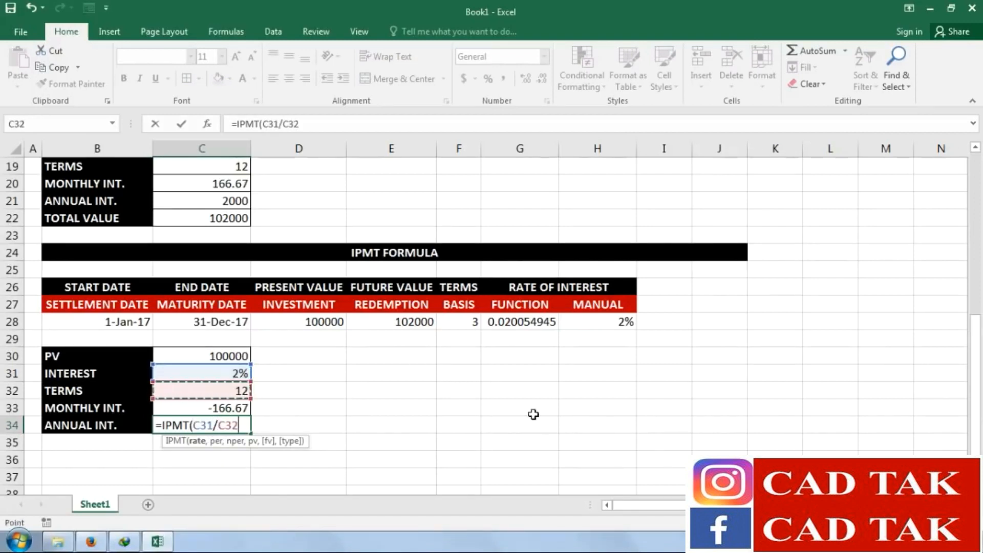
key("BackSpace")
key("BackSpace")
key("BackSpace")
key("BackSpace")
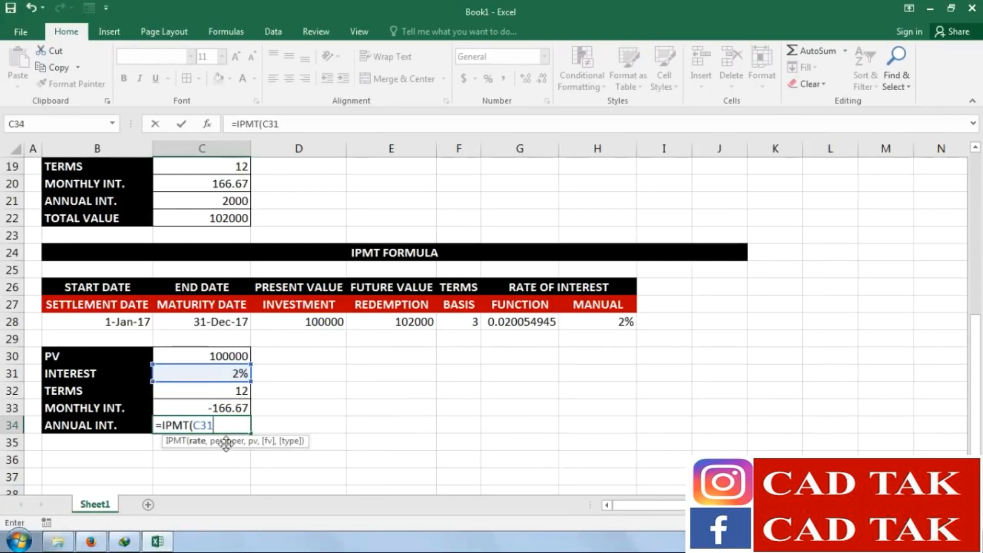
key("Return")
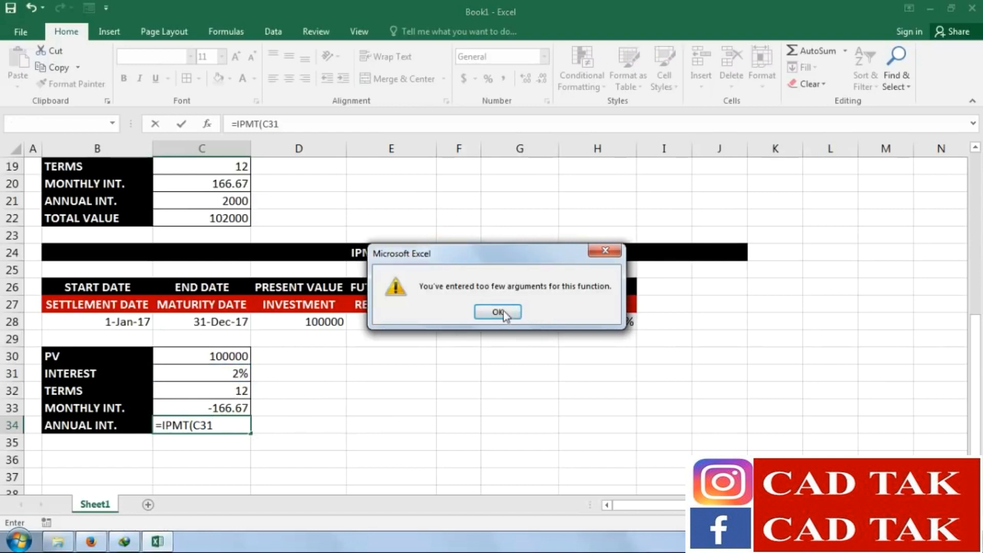
left_click(500, 311)
Complete the annual interest formula in C34 as =IPMT(C31,1,C32,C30,,0)
left_click(237, 375)
type(",")
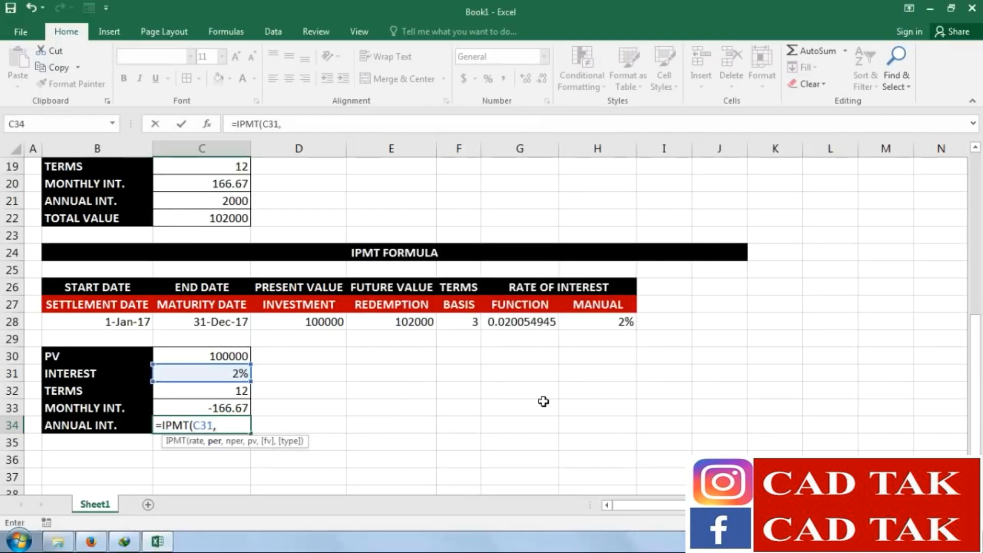
type("1,")
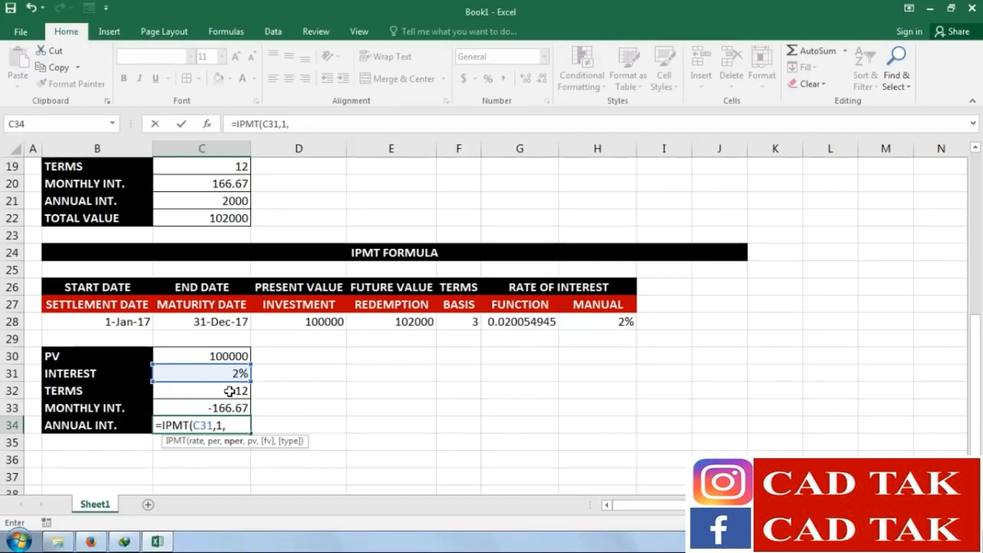
left_click(229, 391)
type(",")
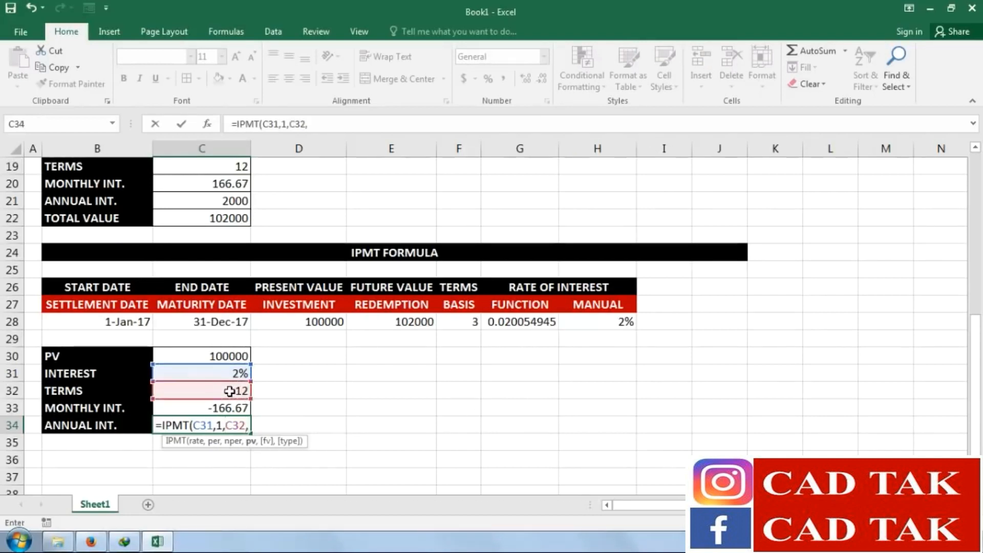
left_click(230, 354)
type(",,")
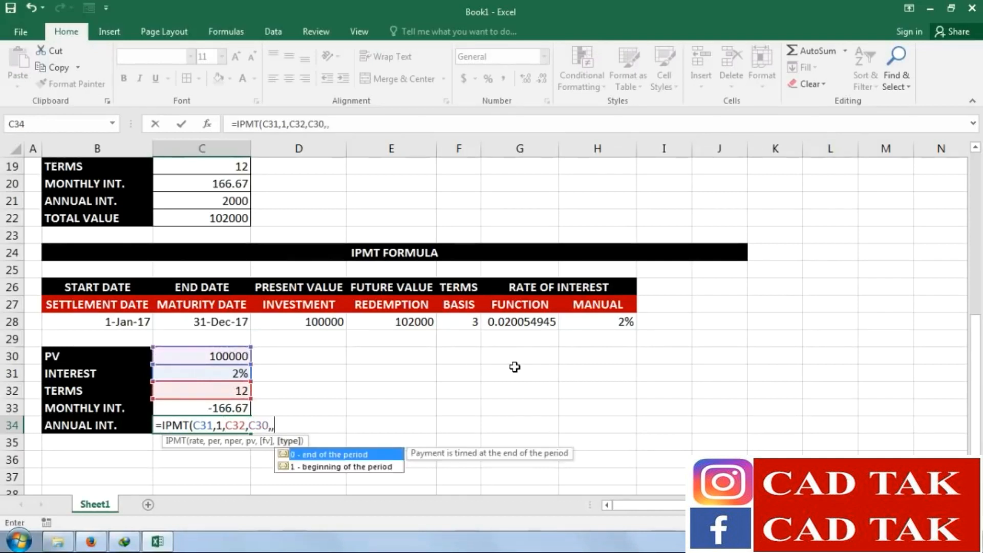
type("0")
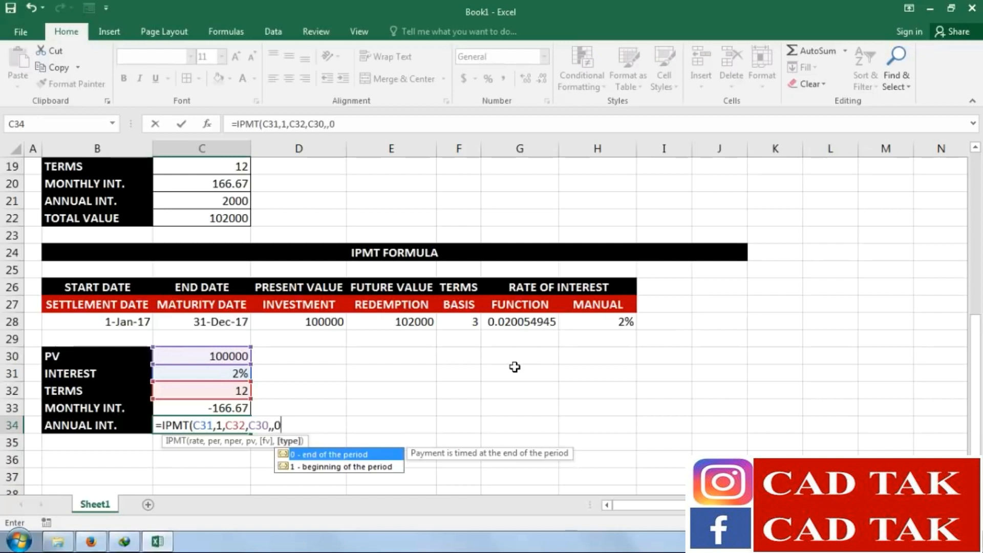
type(")")
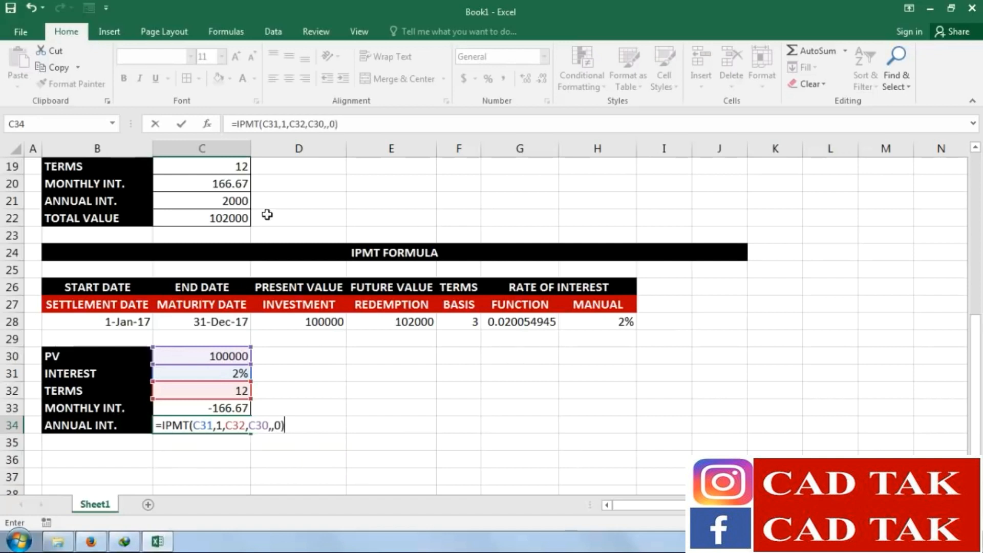
key("Return")
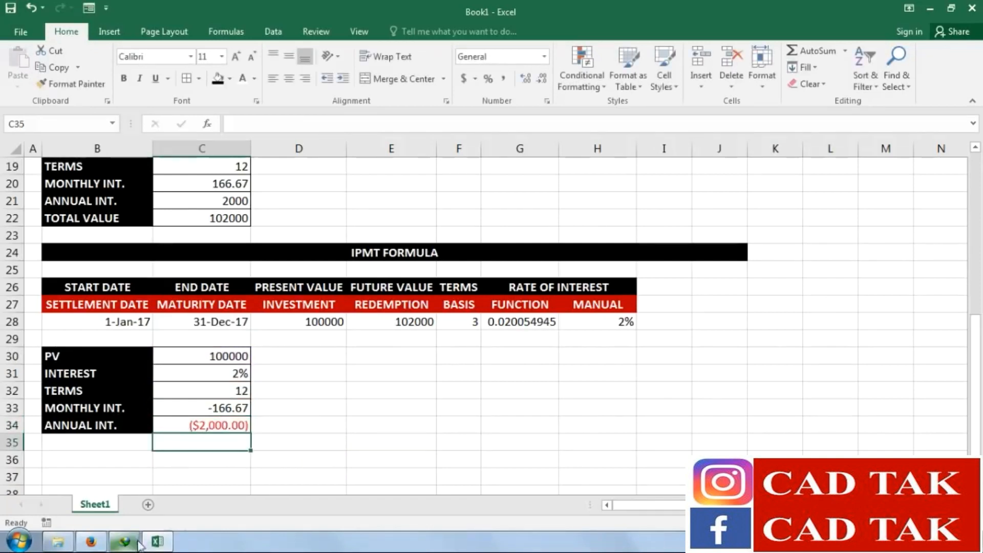
Format the annual interest result in C34 with the comma number style
left_click(212, 424)
left_click(505, 80)
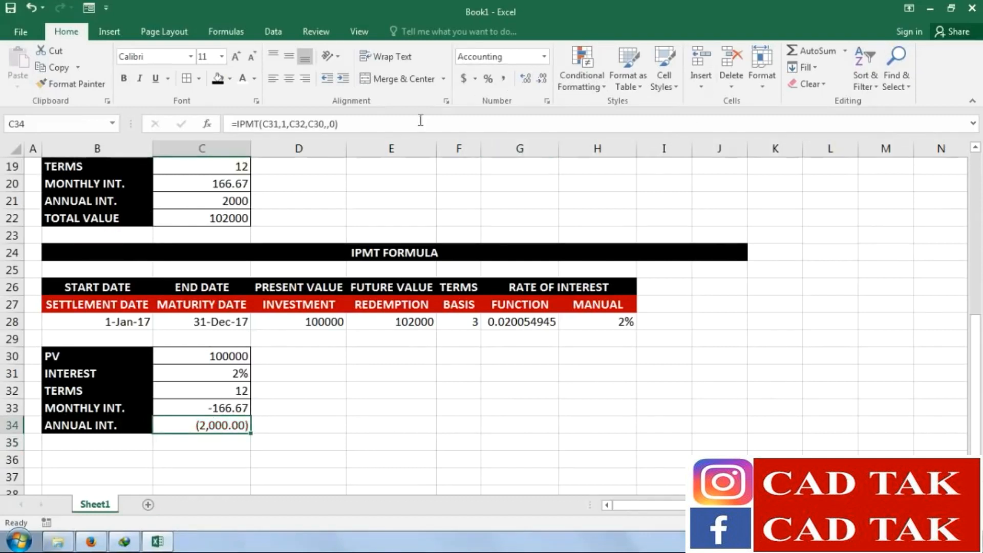
left_click(31, 8)
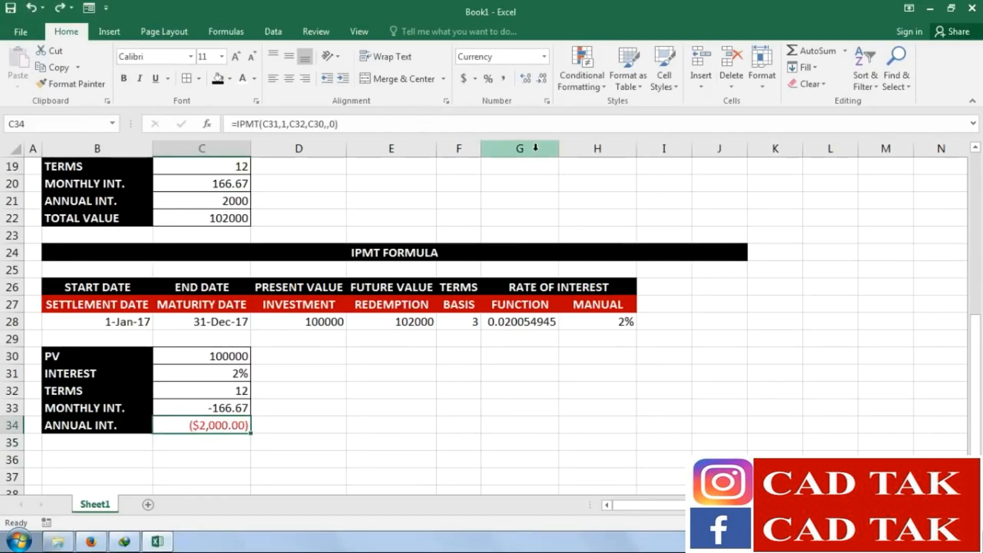
left_click(505, 80)
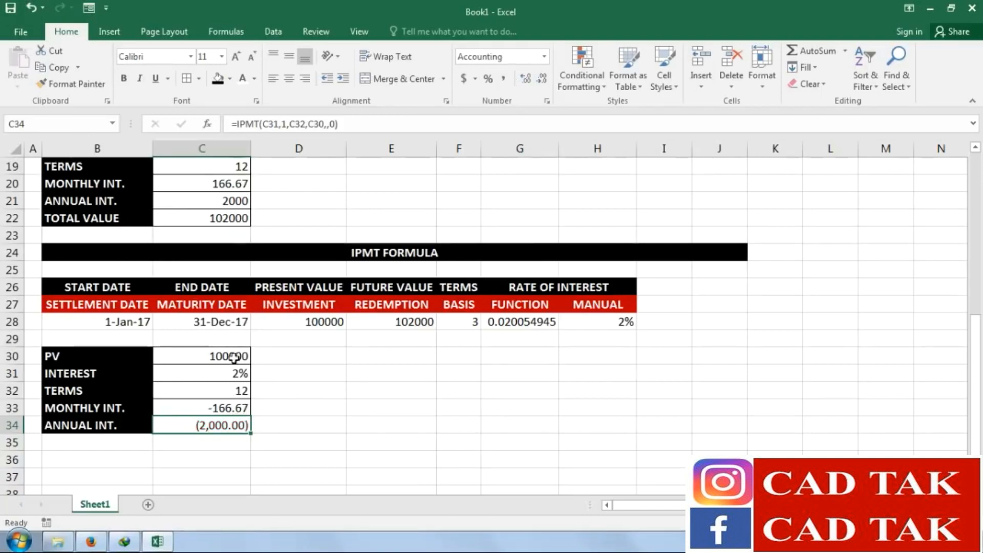
Compare the manual monthly and annual interest in rows 20–21 with the IPMT results in rows 33–34, and review the formulas in C33 and C34
left_click(99, 204)
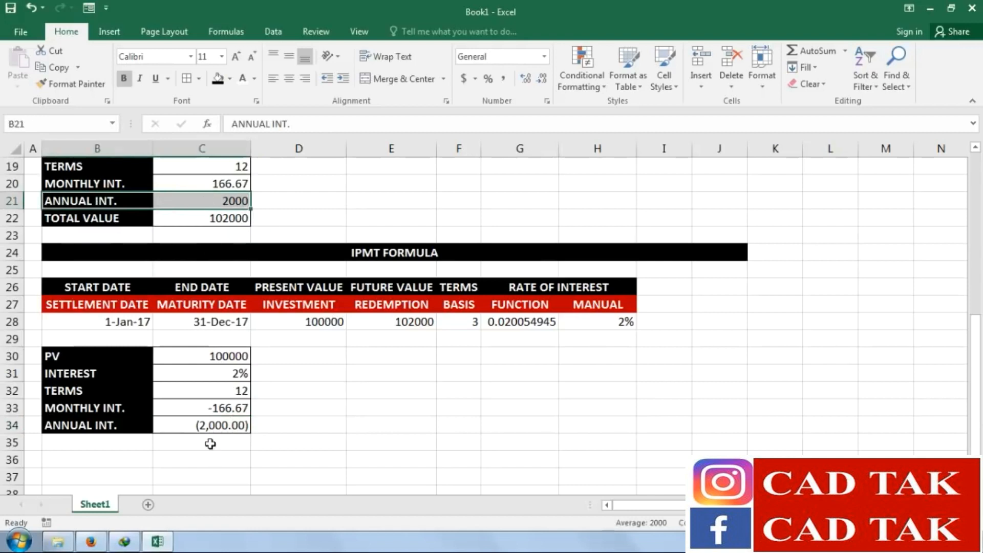
left_click_drag(242, 426, 113, 426)
left_click_drag(122, 184, 198, 185)
left_click_drag(122, 408, 205, 407)
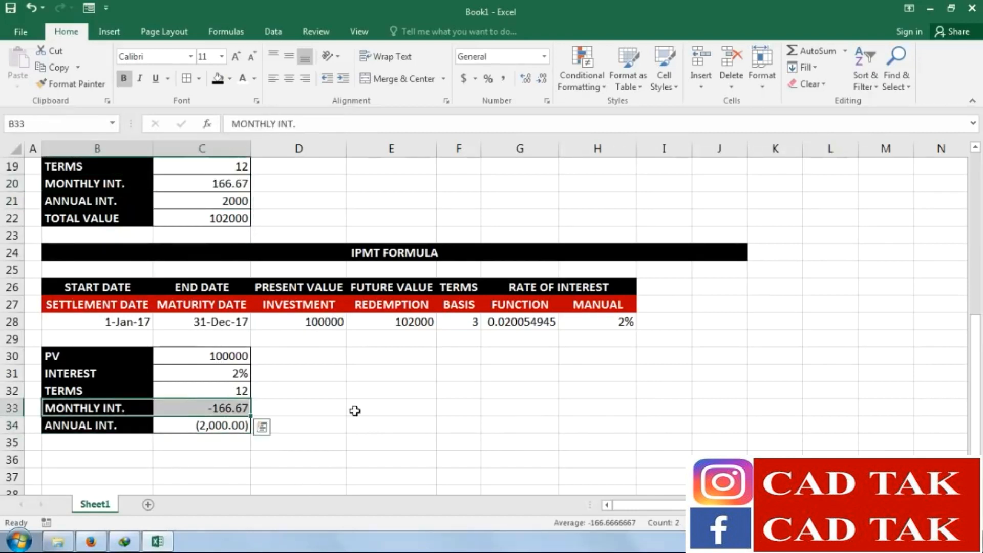
left_click(364, 395)
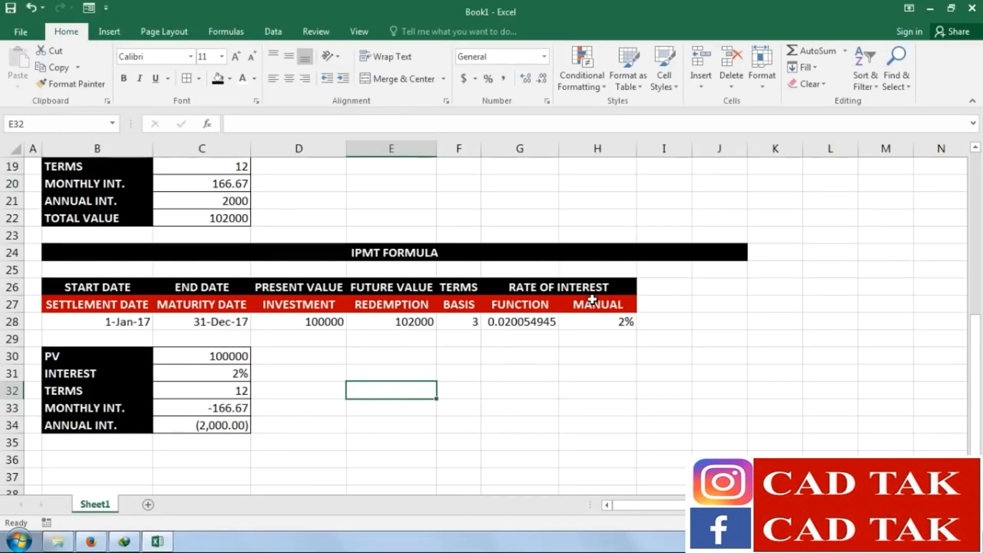
left_click(205, 409)
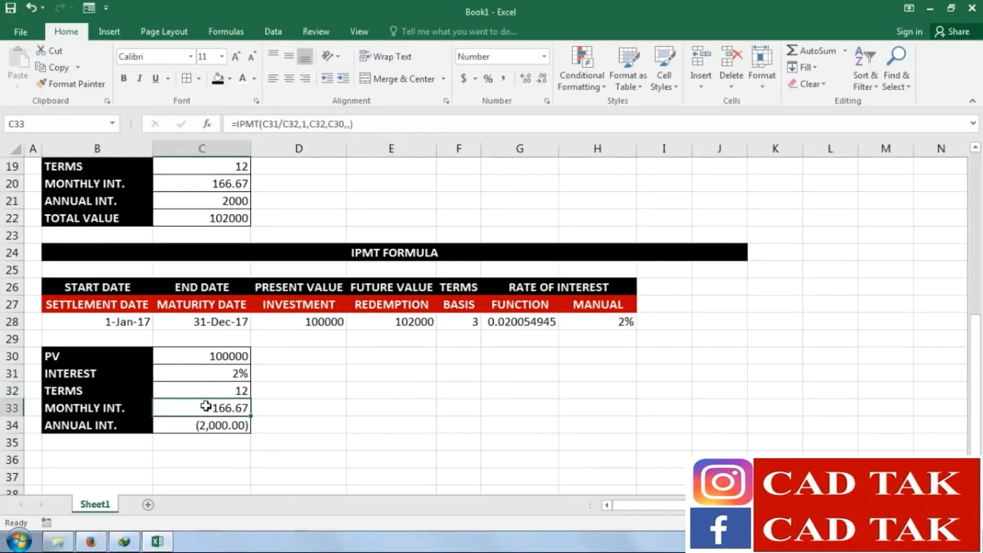
left_click(205, 427)
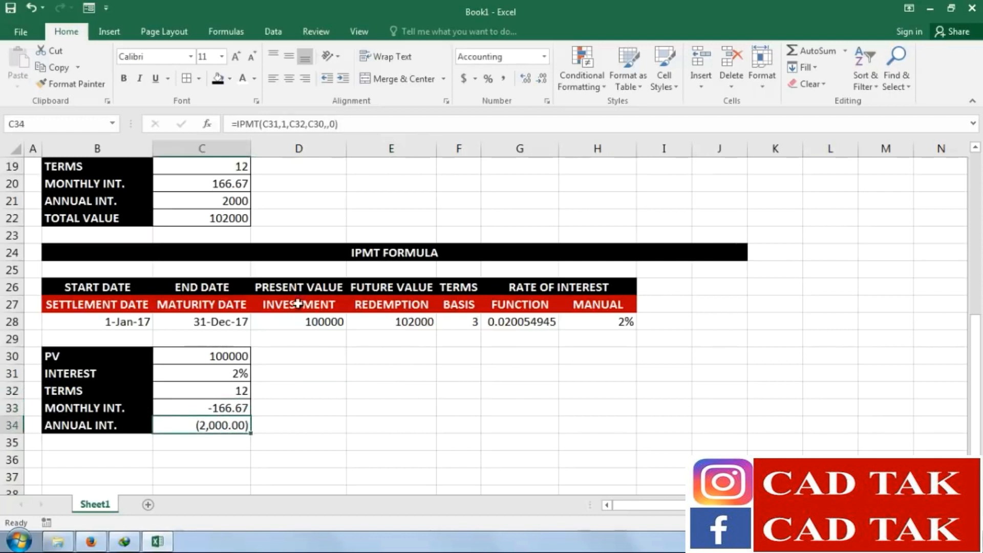
Review the IPMT interest results in C33:C34 against the manual rate in H28, and check the IRR entry in the formulas list
left_click_drag(215, 404, 214, 425)
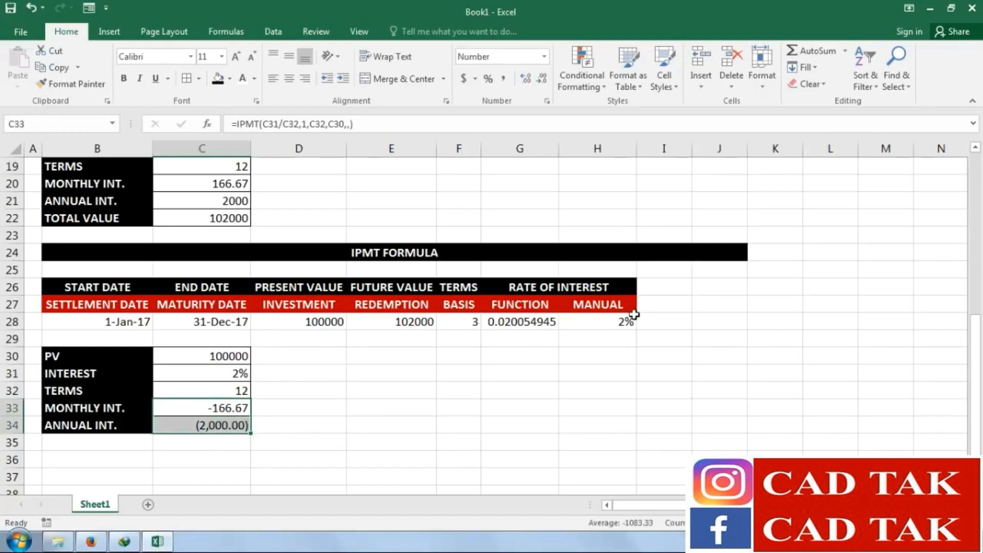
left_click(610, 321)
left_click_drag(210, 406, 208, 423)
left_click(443, 402)
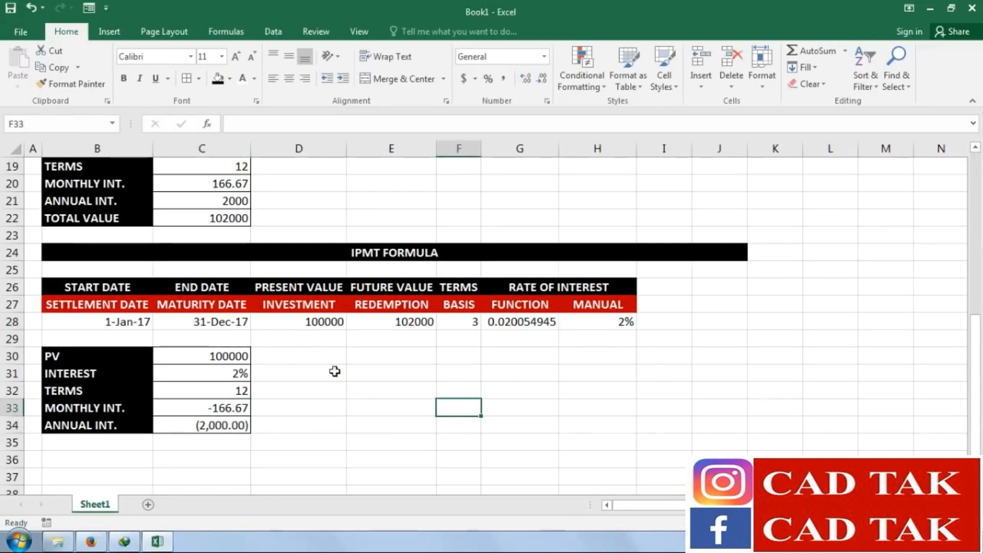
scroll(409, 386, "up", 5)
left_click_drag(182, 241, 115, 236)
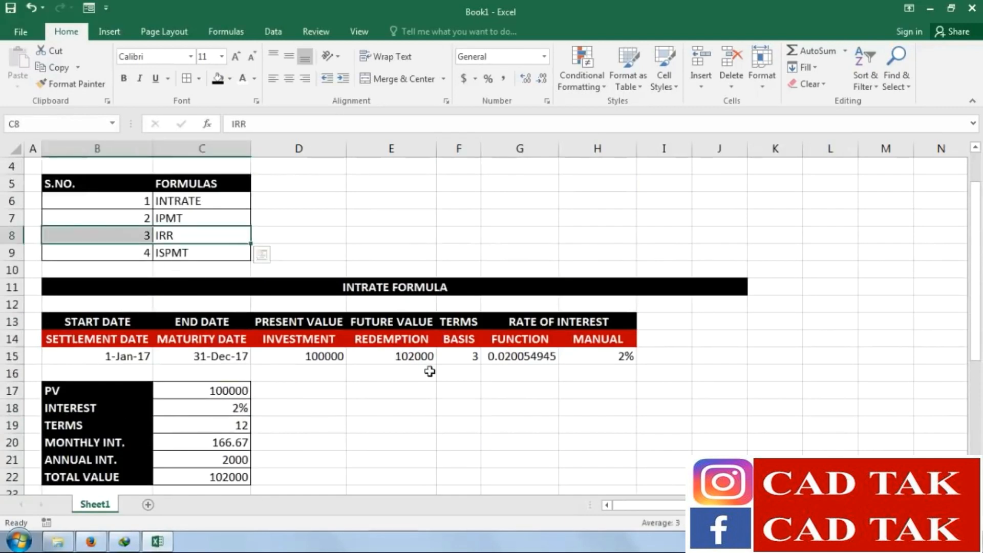
Copy the IPMT FORMULA banner from row 24 to B36 and retitle the copy IRR FORMULA
scroll(430, 372, "down", 3)
mouse_move(119, 354)
left_mouse_down()
mouse_move(119, 413)
mouse_move(123, 359)
left_mouse_up()
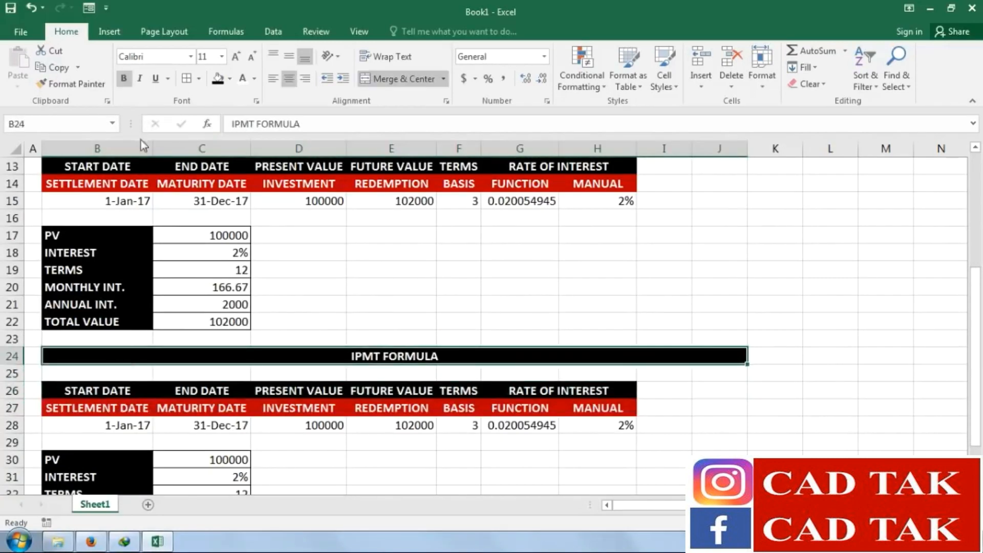
left_click(47, 67)
scroll(164, 388, "down", 3)
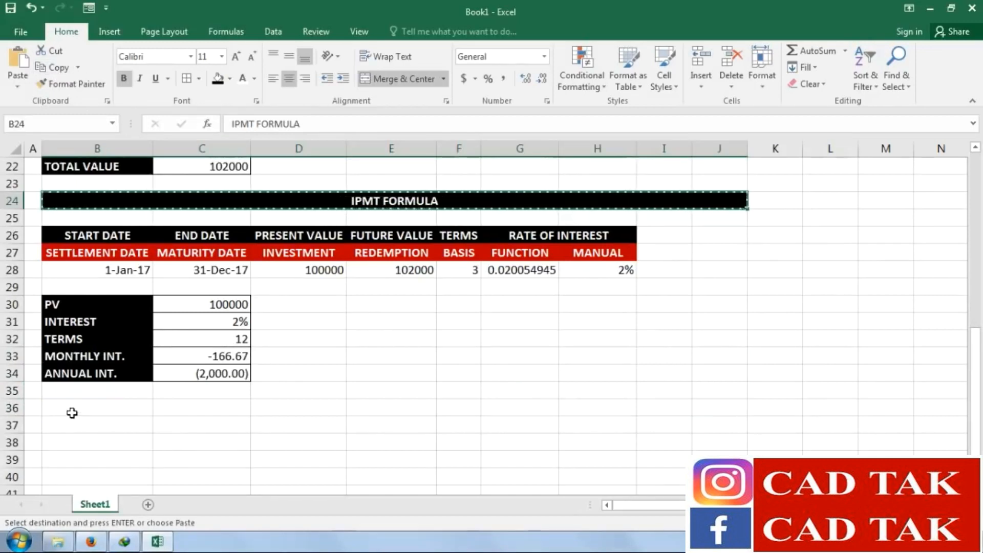
left_click(73, 408)
left_click(26, 64)
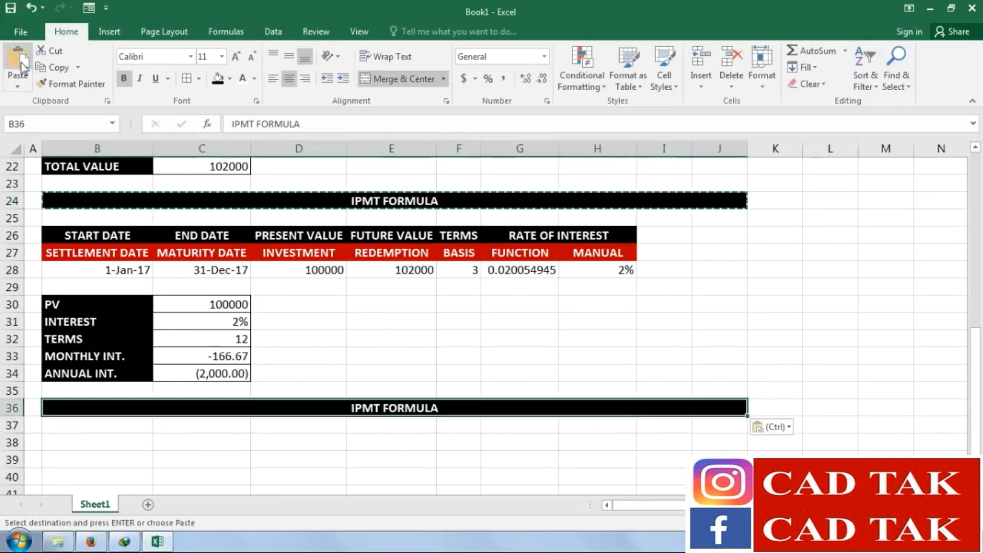
double_click(372, 409)
left_click_drag(380, 409, 346, 408)
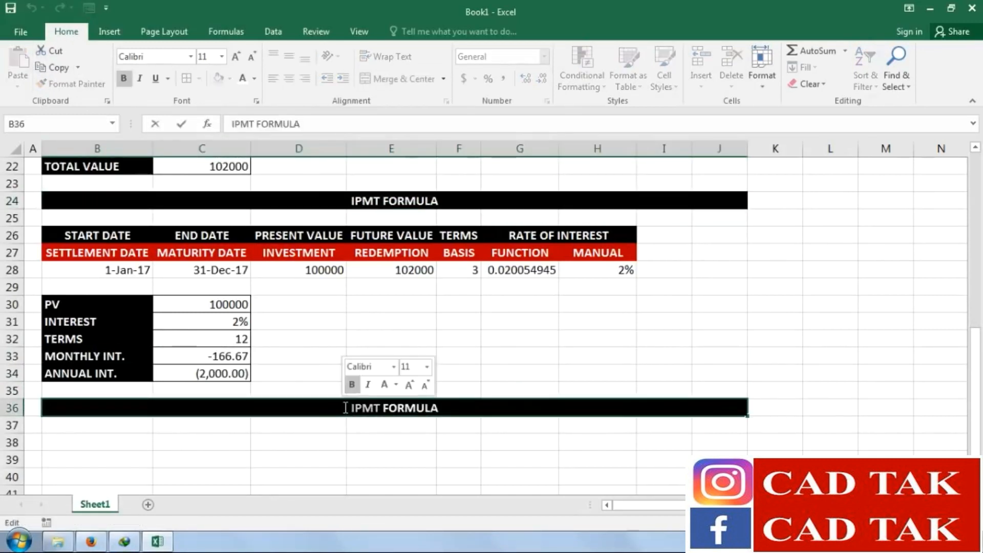
type("IRR")
left_click(395, 459)
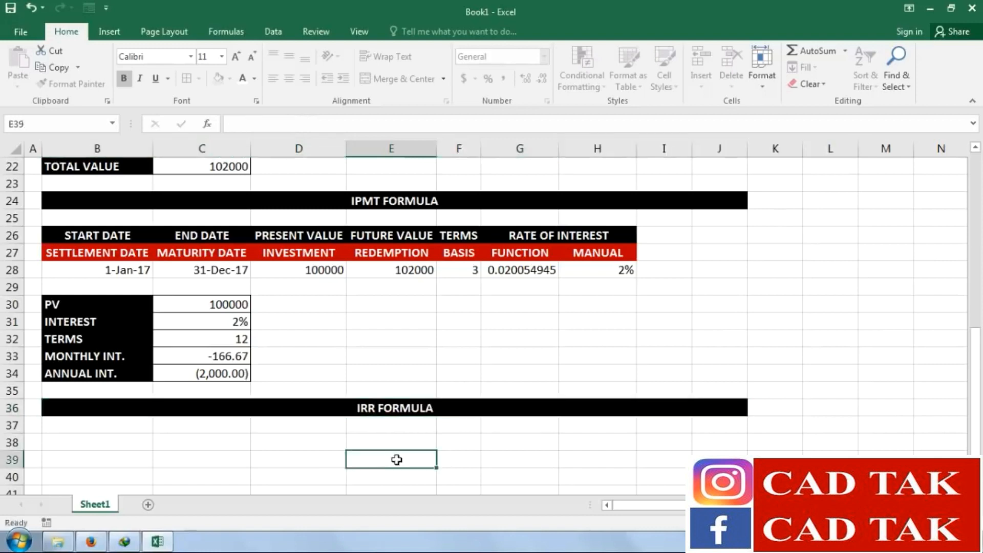
Enter the labels COMPANY INVESTMENT in B38 and 1 YEAR TOTAL INCOME in B39
left_click(82, 444)
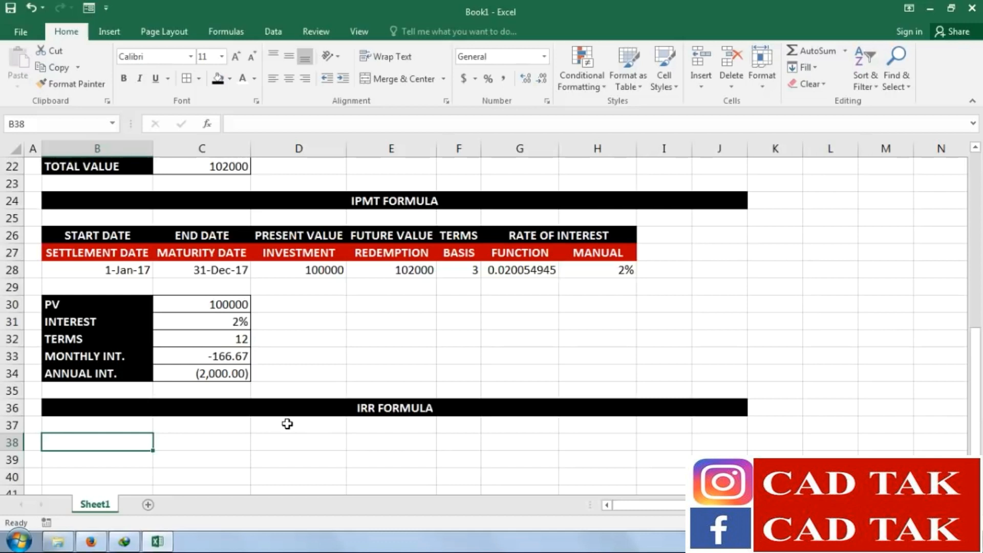
scroll(235, 424, "down", 2)
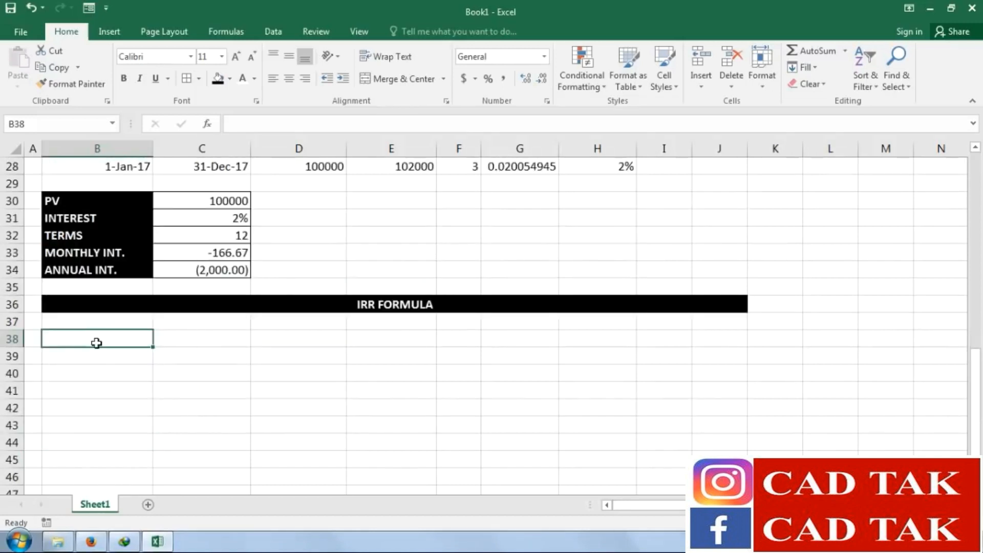
type("COMP")
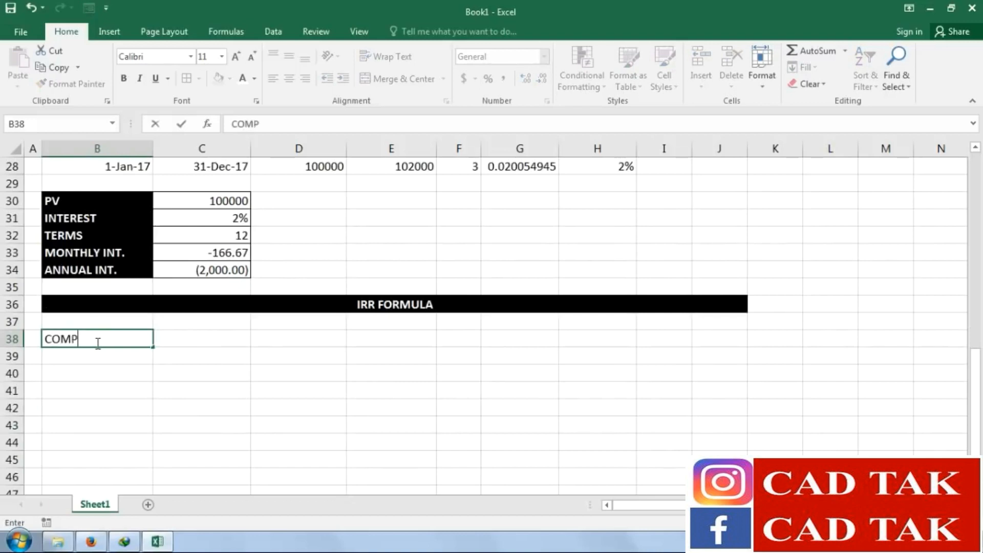
type("ANY INVESTMENT")
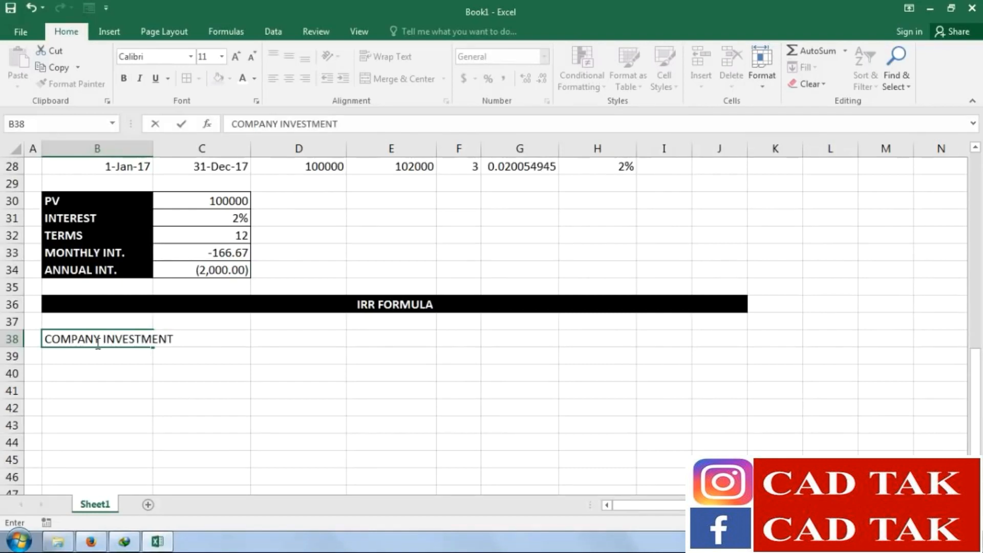
key("Return")
type("1 YEAR")
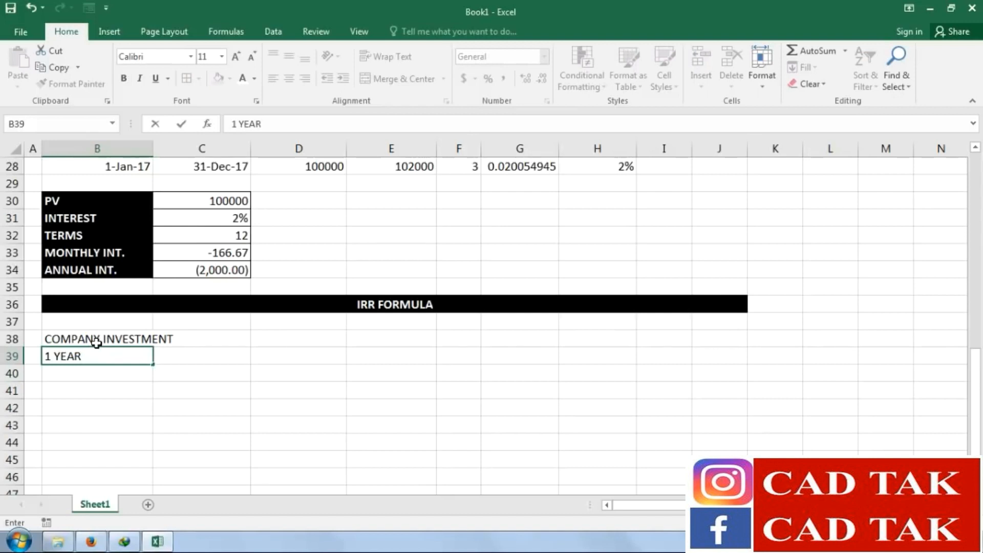
type(" TOTAL")
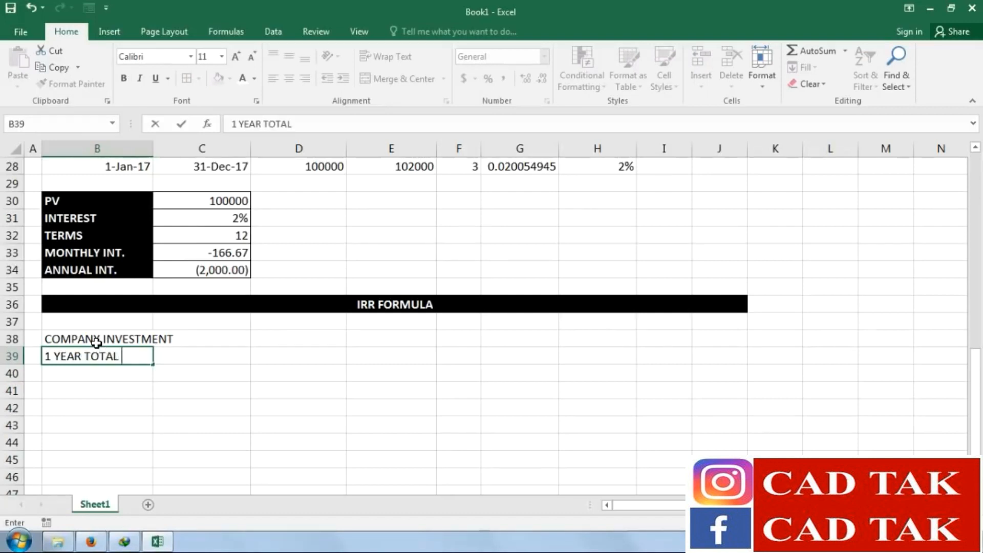
type(" INCOME")
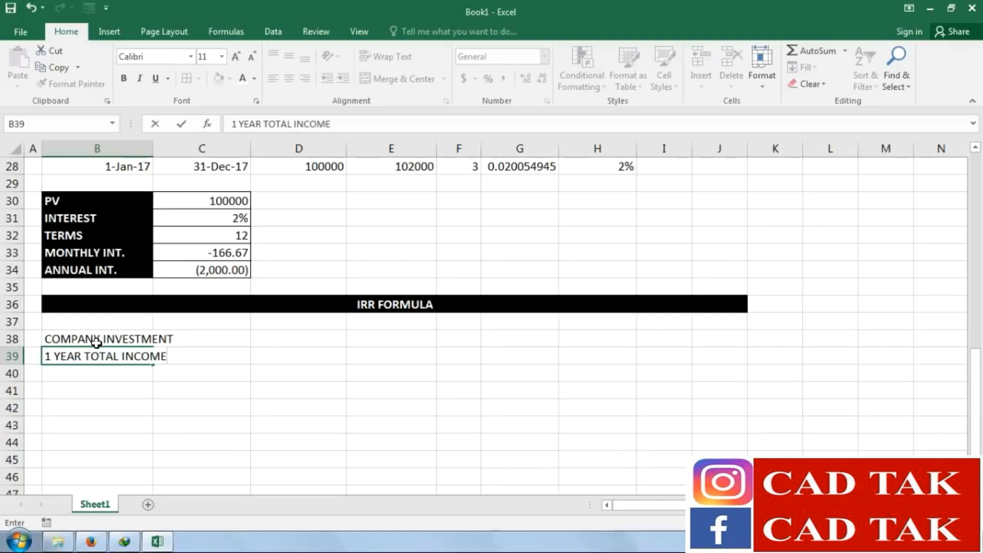
key("Return")
Widen column B to fit the labels and fill the yearly income label down from B39 to 5 YEAR TOTAL INCOME in B43
left_click_drag(155, 144, 181, 144)
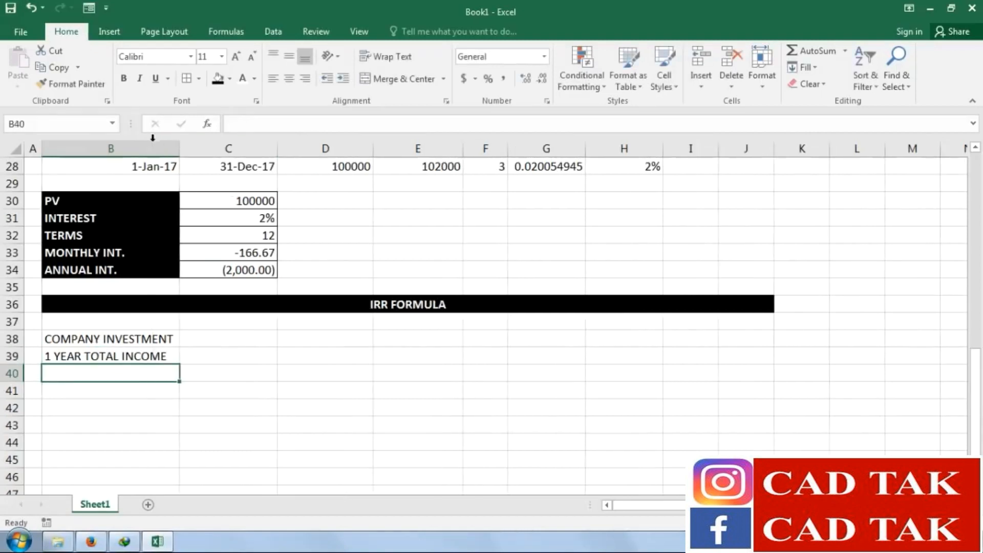
left_click(132, 358)
left_click_drag(182, 366, 182, 441)
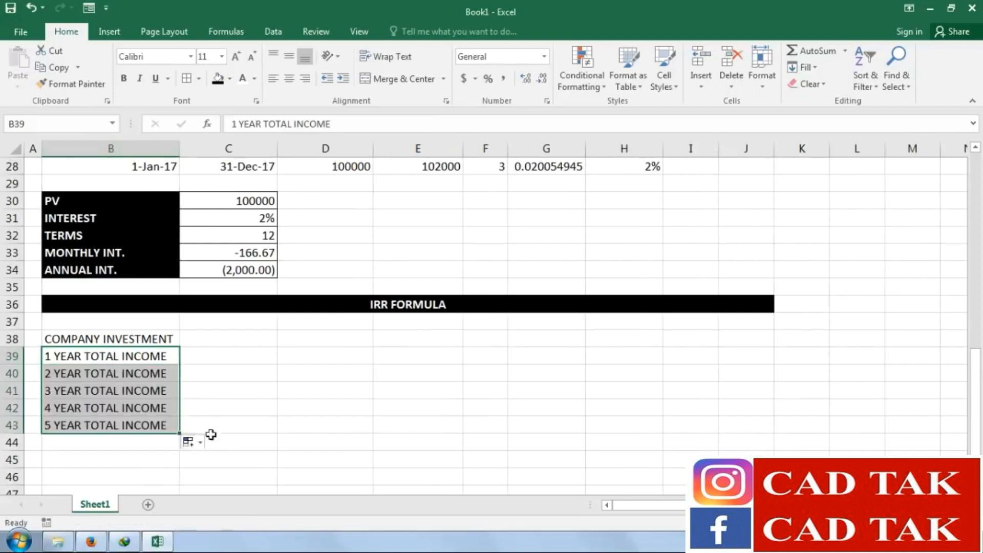
left_click(262, 405)
left_click(205, 340)
Format the labels in B38:B43 as bold white text on a black fill
left_click_drag(137, 338, 140, 426)
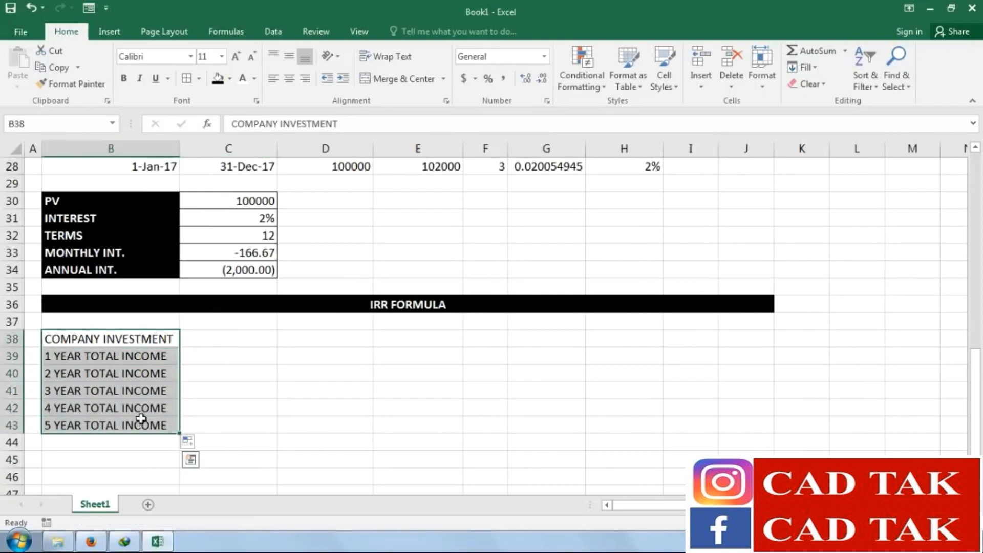
left_click(124, 78)
left_click(218, 78)
left_click(243, 78)
left_click(252, 357)
Add borders to all cells of B38:C43 and widen column B slightly
left_click_drag(127, 337, 233, 429)
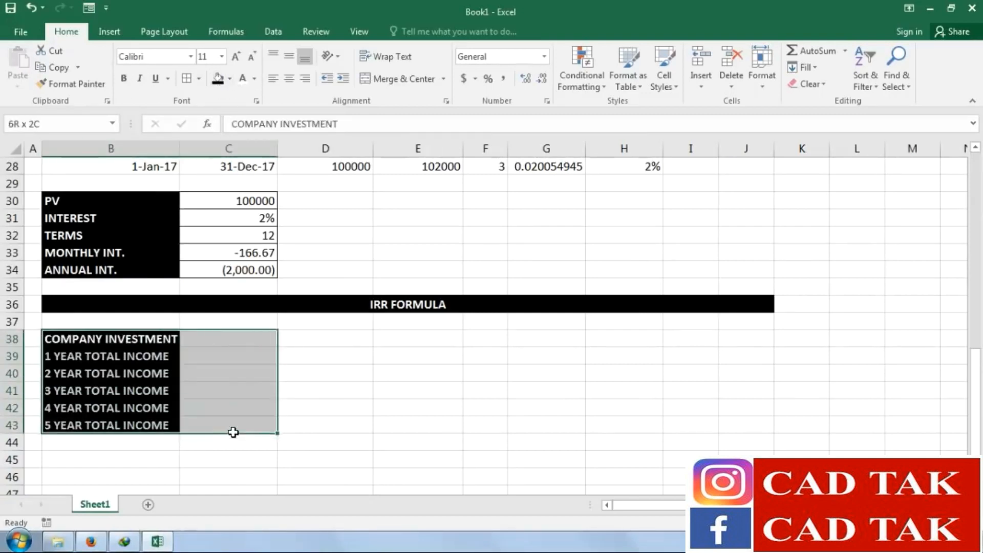
left_click(317, 376)
left_click(248, 345)
left_click_drag(179, 148, 184, 148)
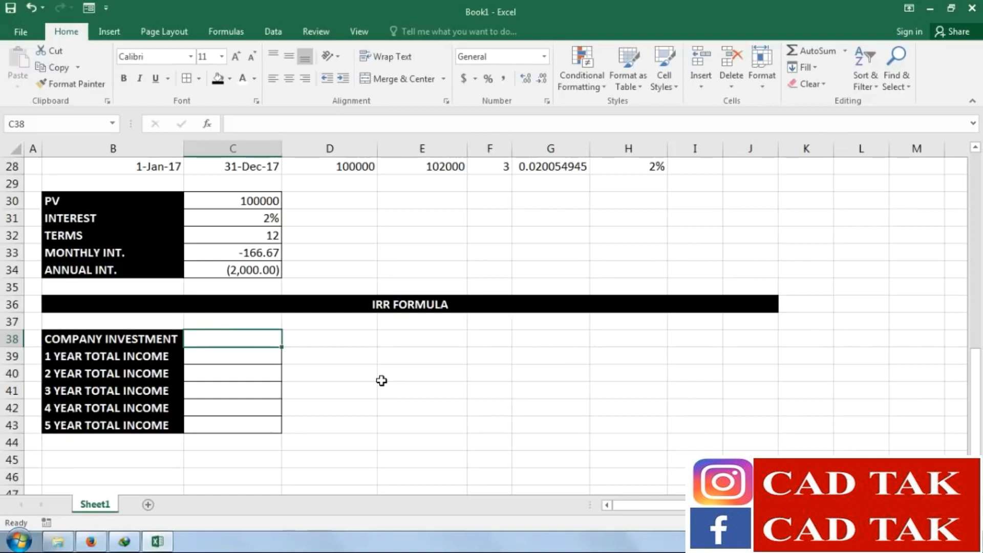
Enter the company investment in C38 as the negative amount -10000
type("10000")
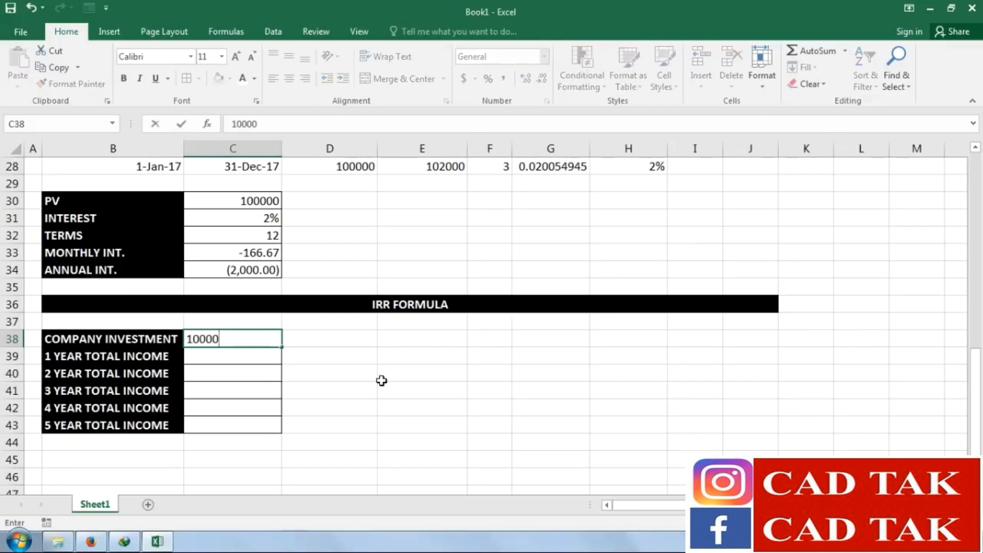
key("Return")
key("Up")
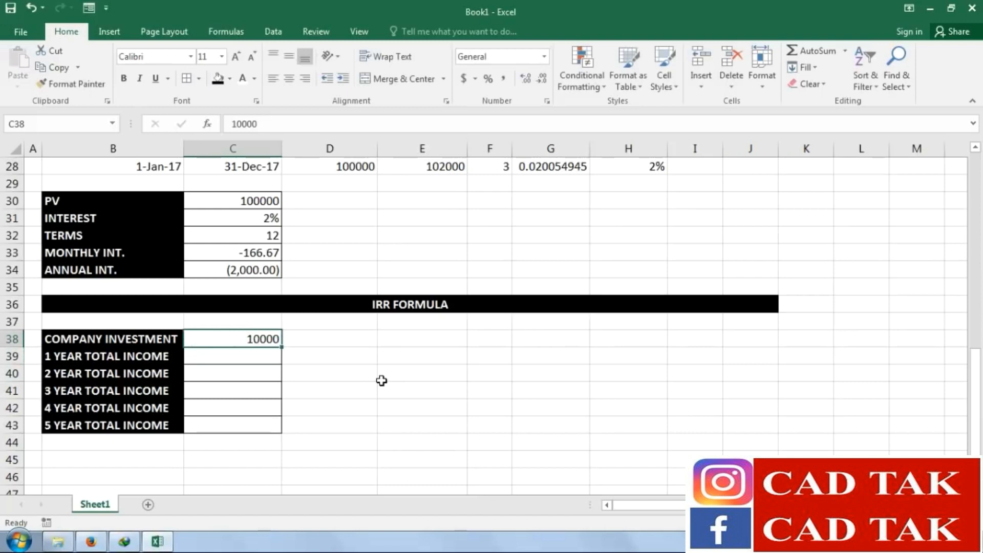
type("-10000")
key("Return")
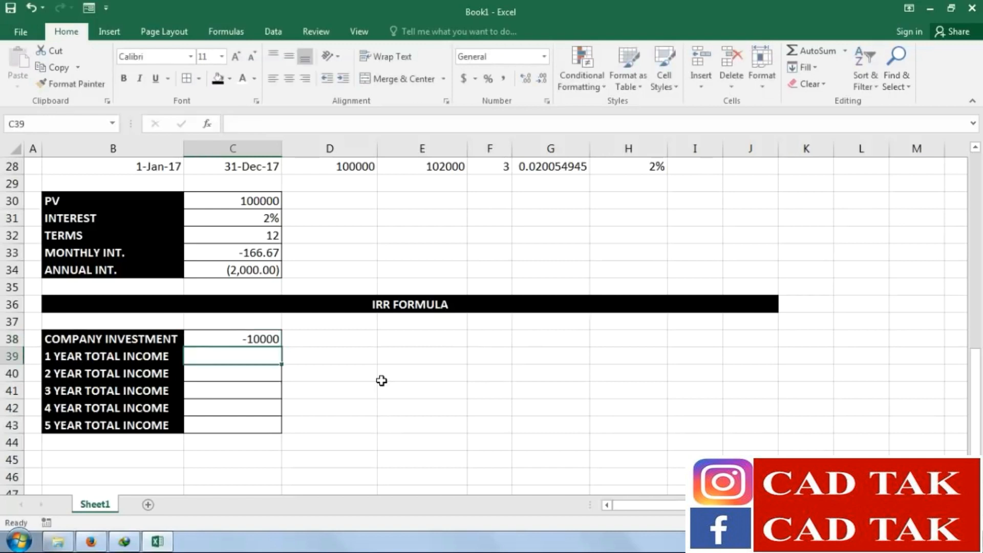
left_click_drag(167, 340, 239, 341)
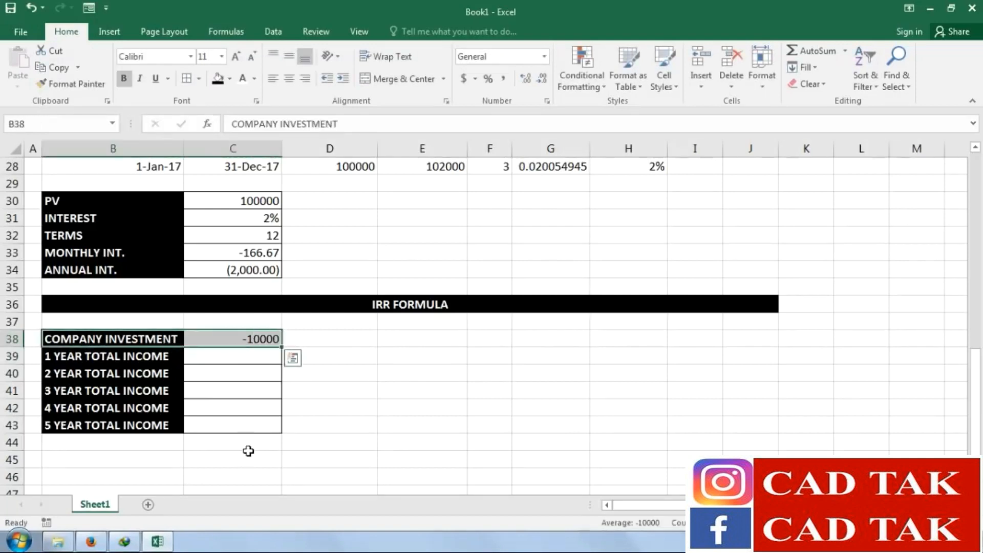
Enter the total incomes for years 1 to 5 in C39:C43 as 5000, 4000, 2000, 1000 and 1000
left_click(213, 361)
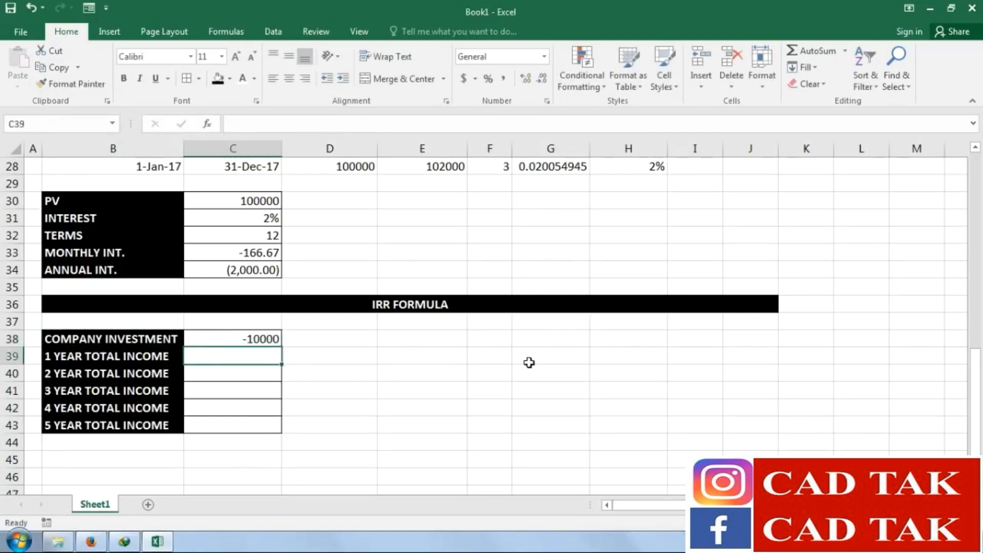
type("5000")
key("Return")
type("4000")
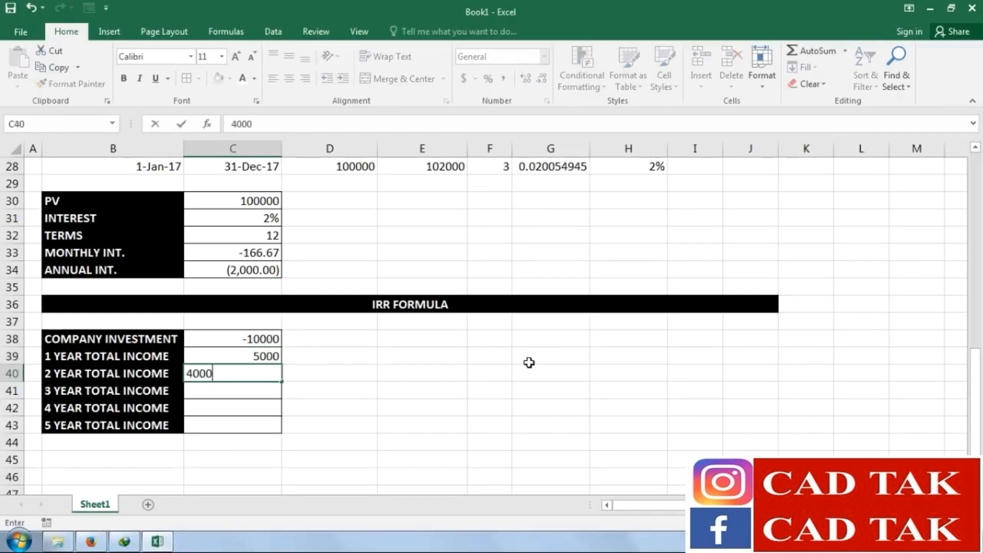
key("Return")
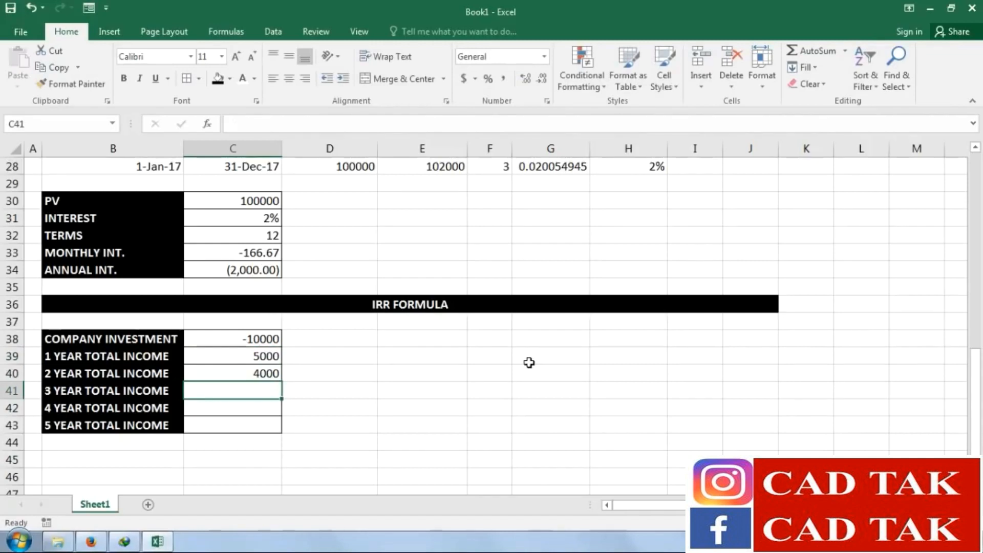
type("20000")
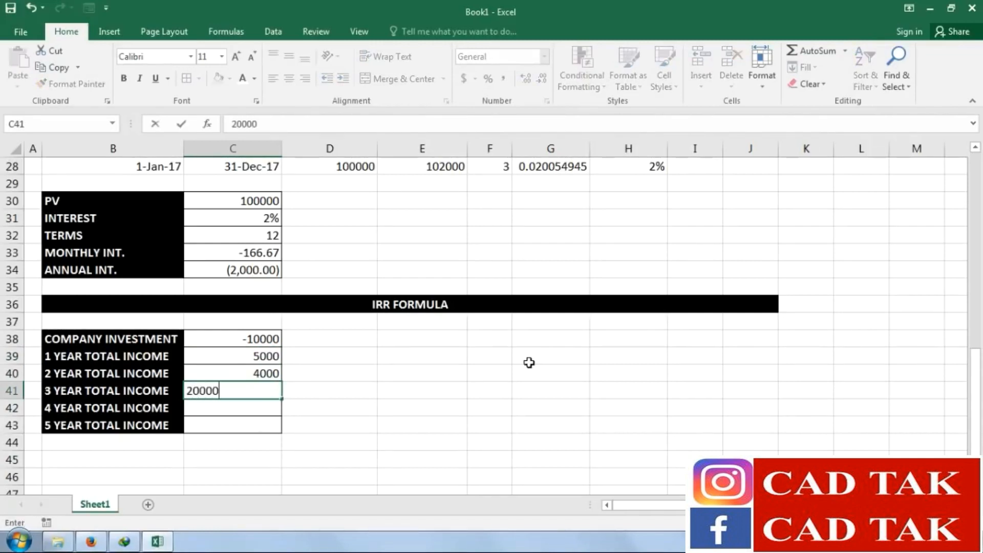
key("Return")
type("1000")
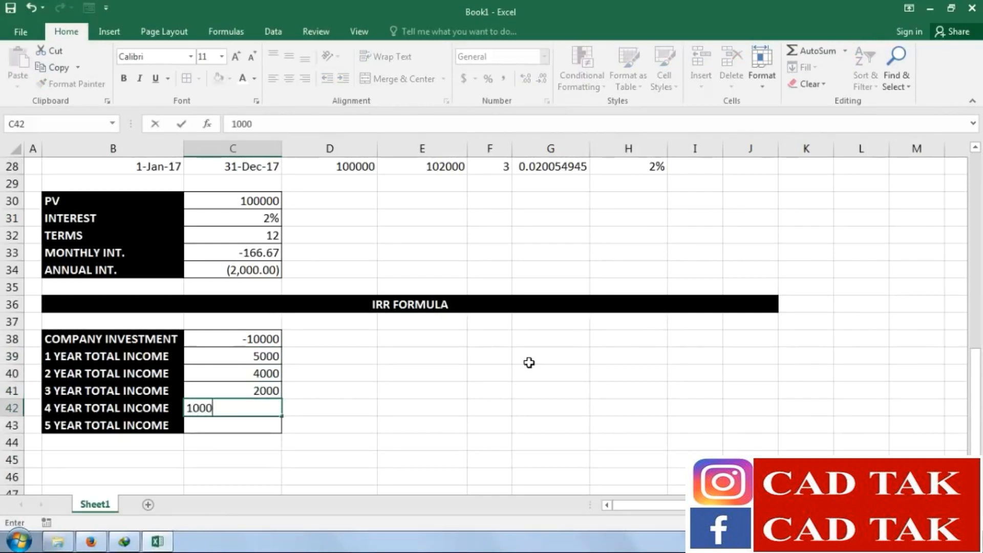
key("Return")
type("100")
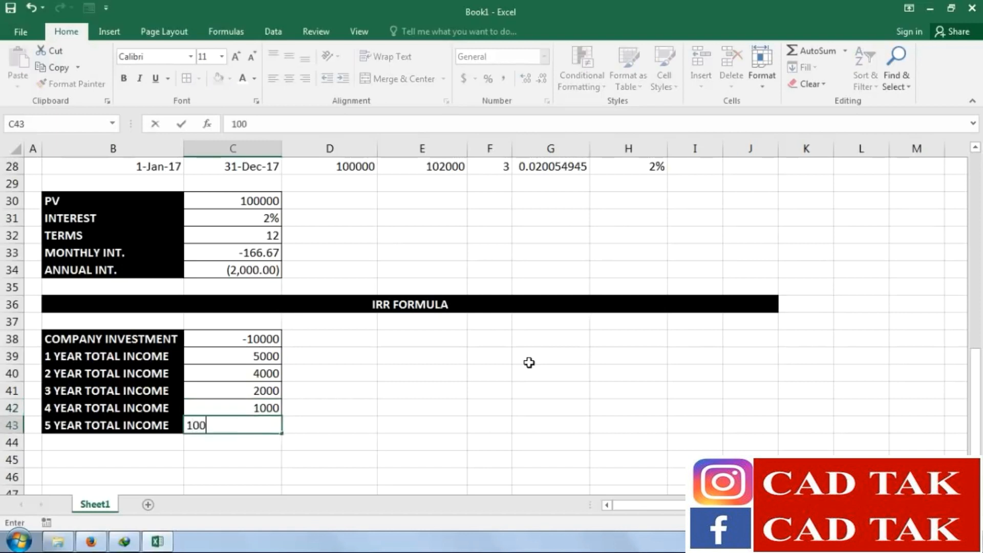
type("0")
key("Return")
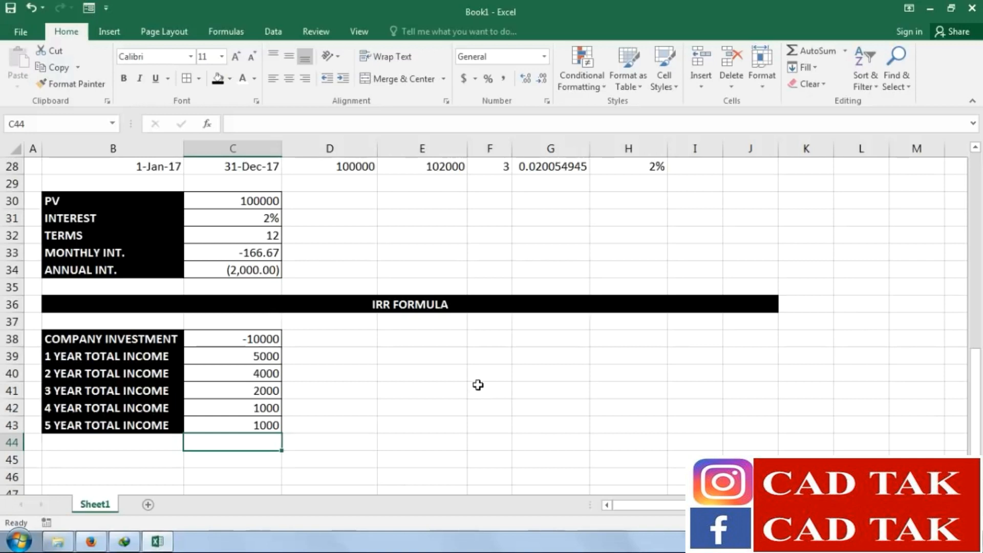
Enter the headings IRR in E38 and VALUE in F38 for the results table
left_click(406, 336)
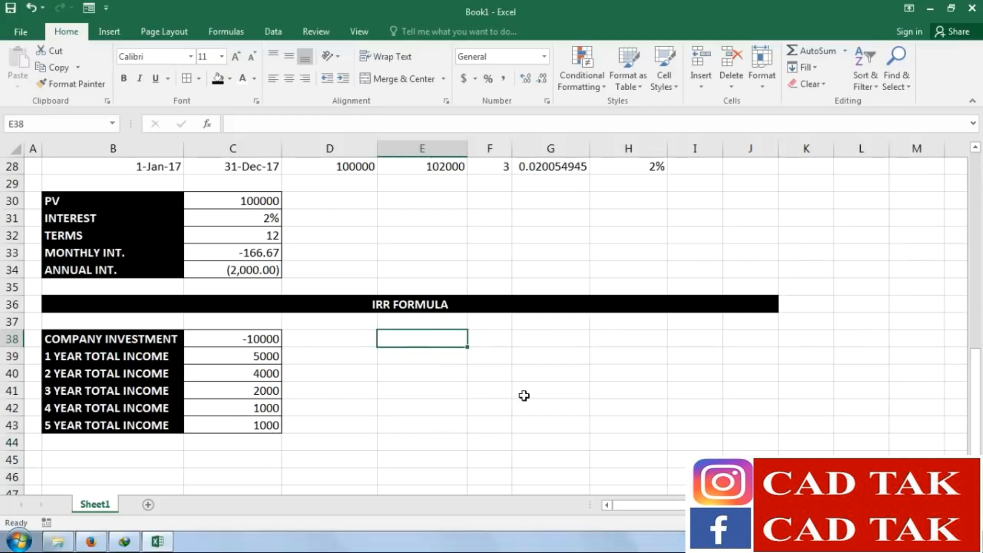
type("IRR")
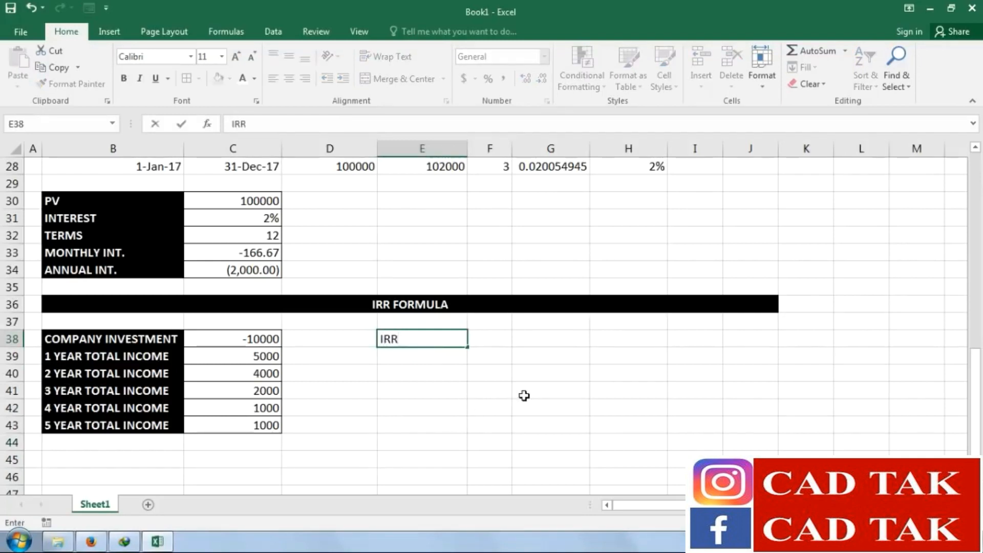
key("Tab")
type("VALUE")
key("Return")
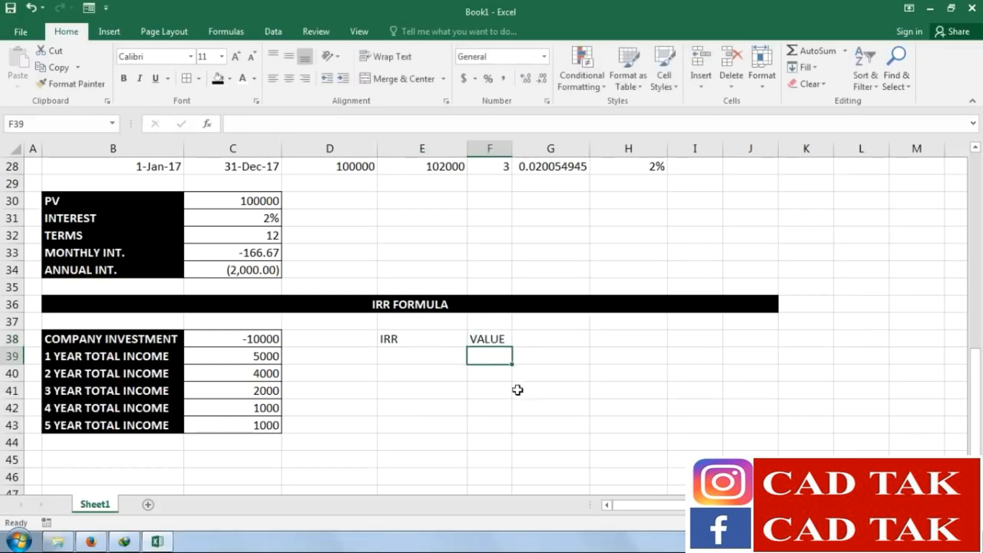
Enter 1 YEAR in E39 and fill the series down to 5 YEAR in E43
left_click(419, 354)
type("1 YEAR")
key("Return")
left_click(454, 360)
left_click_drag(470, 367, 466, 430)
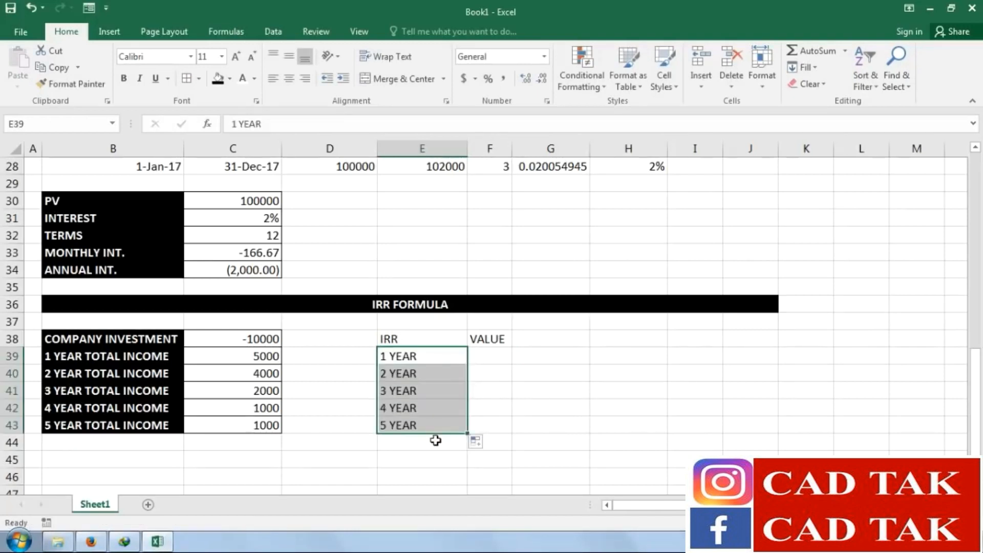
Format the results table headings in E38:F38 with a black fill and bold white text
left_click(506, 358)
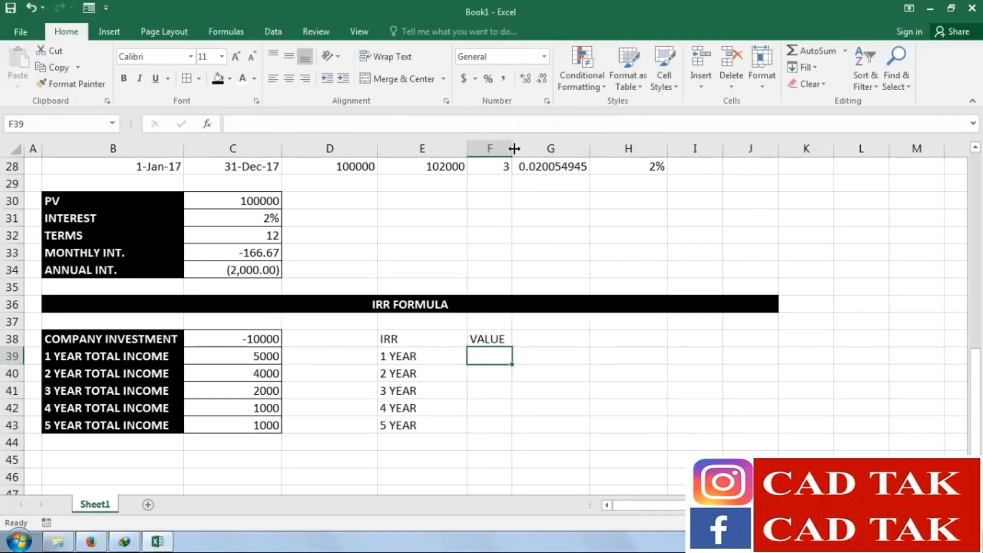
left_click_drag(410, 341, 505, 344)
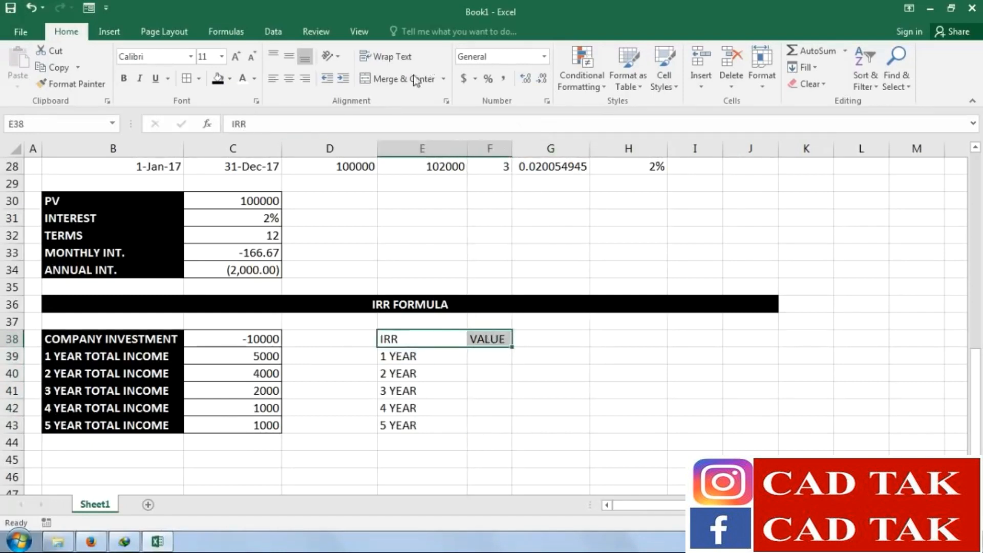
left_click(218, 78)
left_click(243, 81)
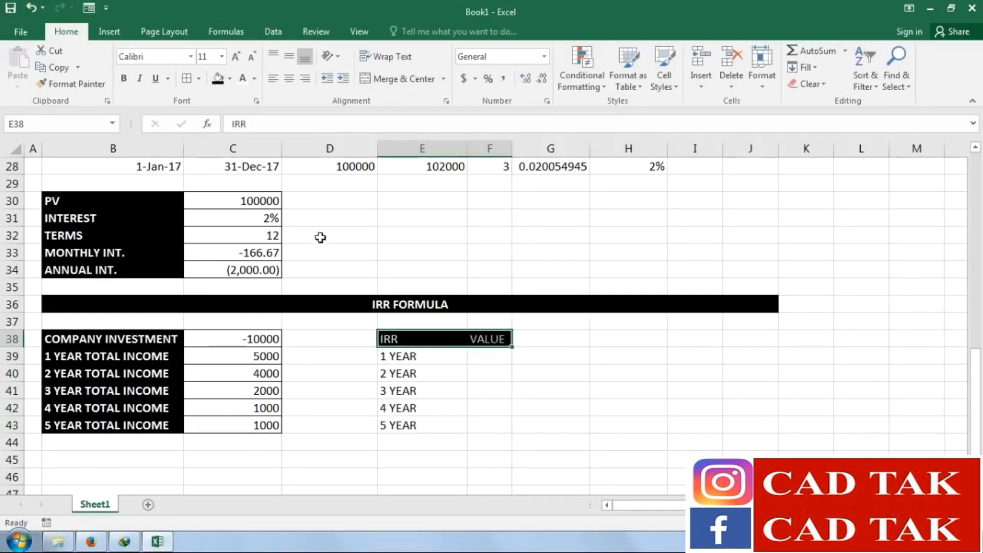
left_click(124, 77)
Apply all borders to the results table E38:F43 and widen column F slightly
left_click_drag(425, 342, 486, 425)
left_click(186, 78)
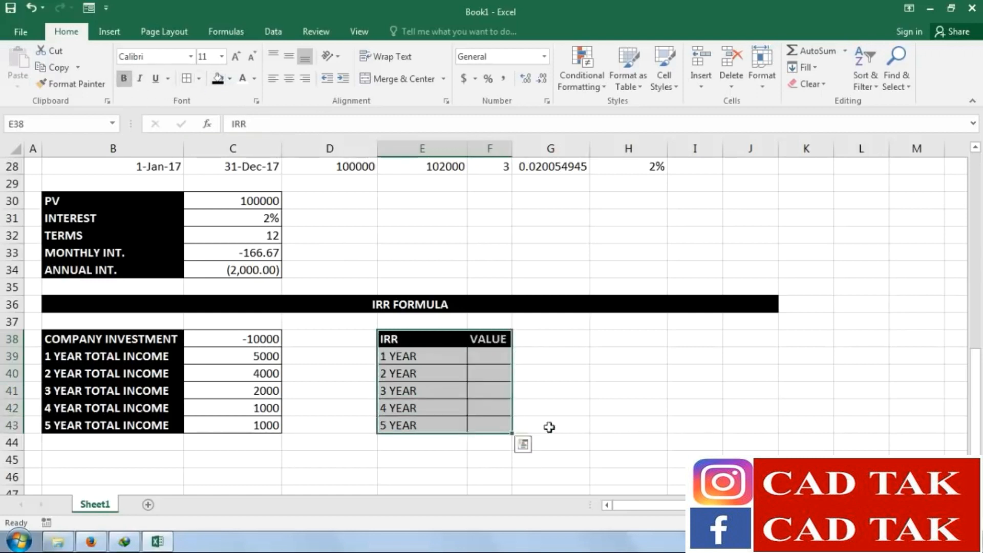
left_click(629, 443)
left_click_drag(512, 149, 534, 148)
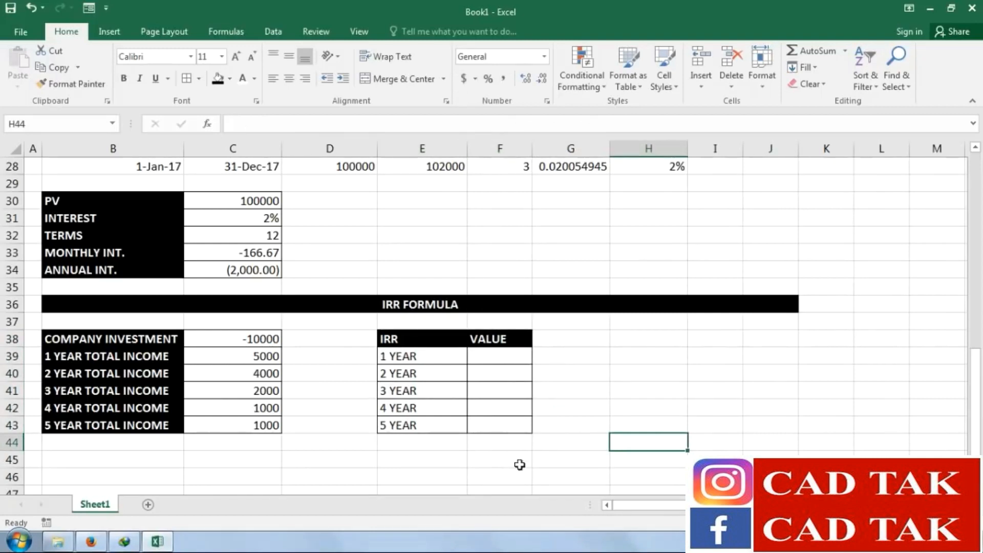
Calculate the 1-year internal rate of return in F39 with =IRR(C38:C39)
left_click(504, 361)
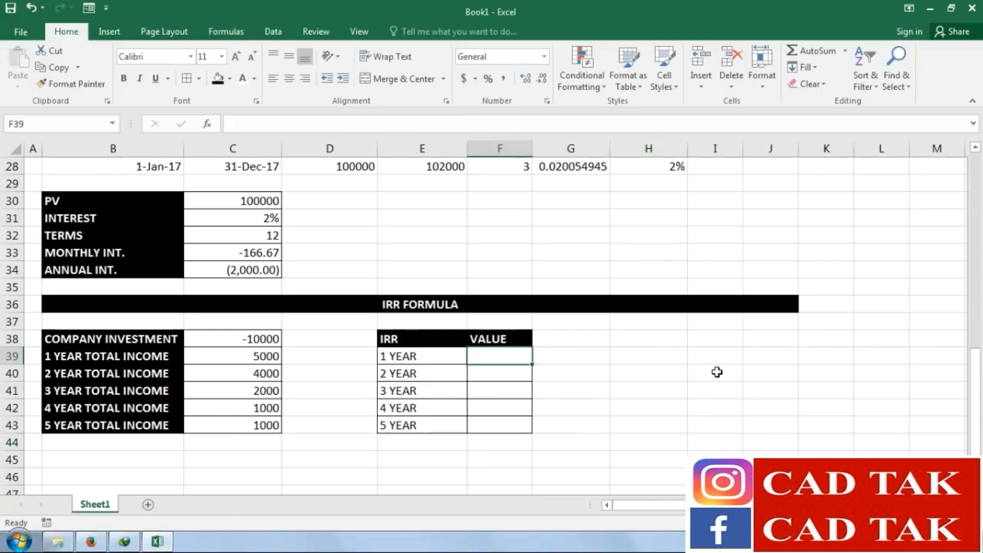
type("=")
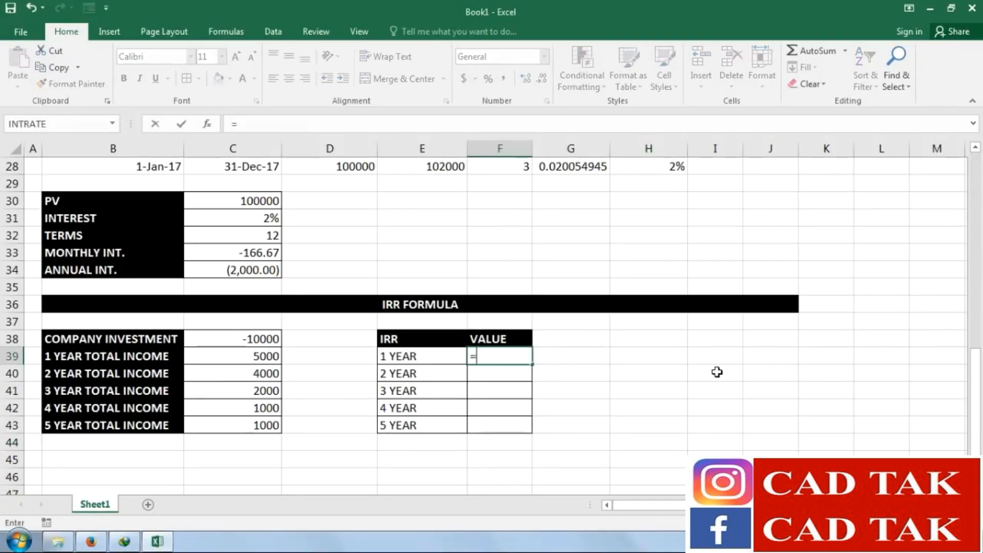
type("IR")
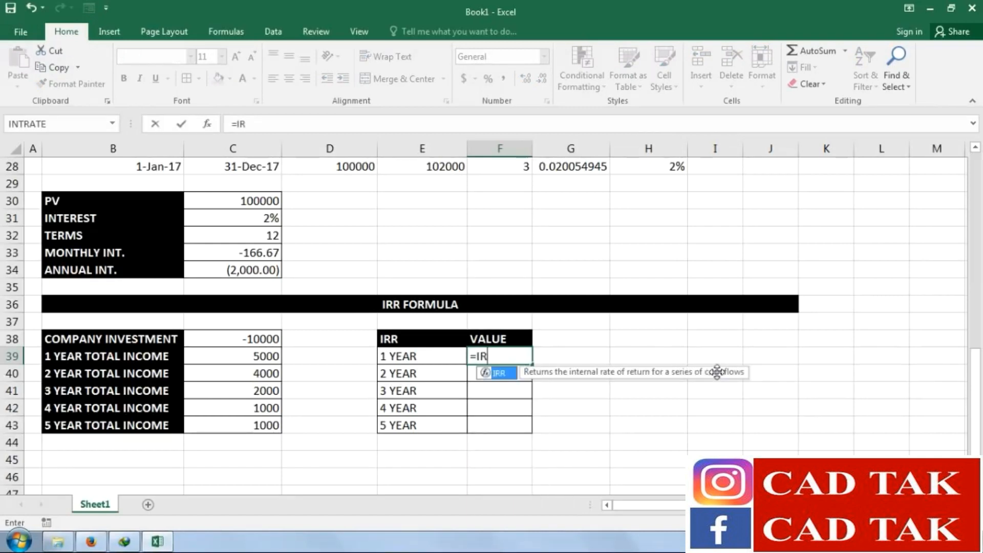
type("R(")
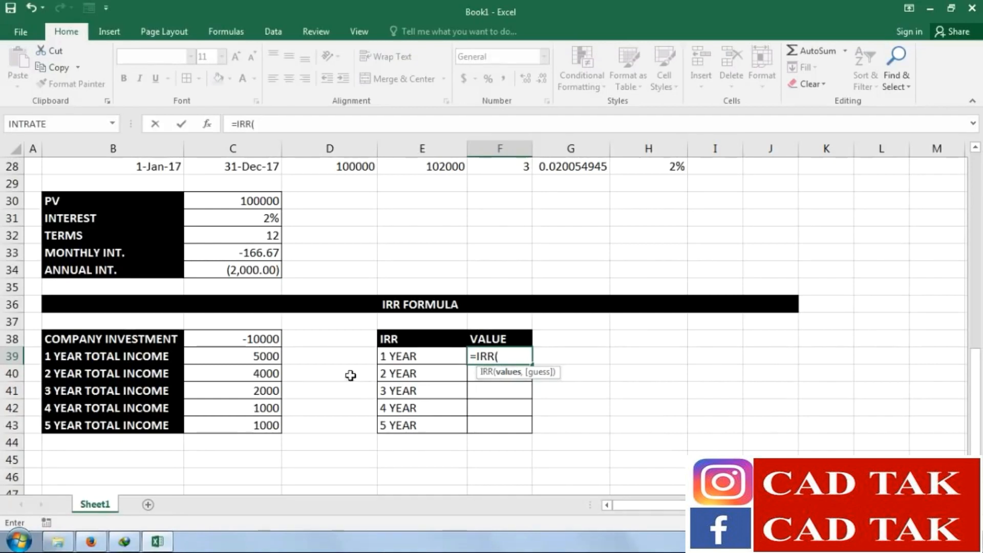
left_click(239, 338)
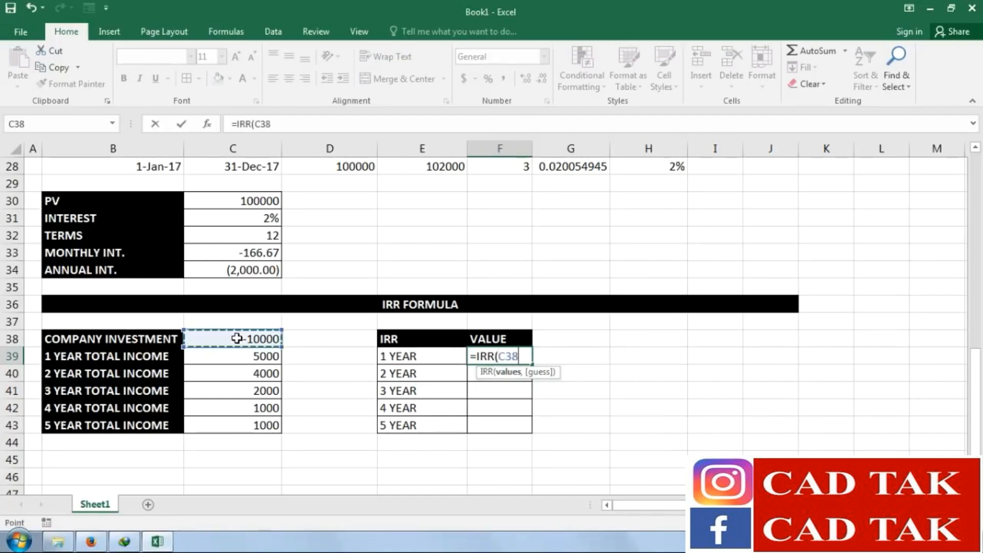
left_click_drag(237, 338, 237, 355)
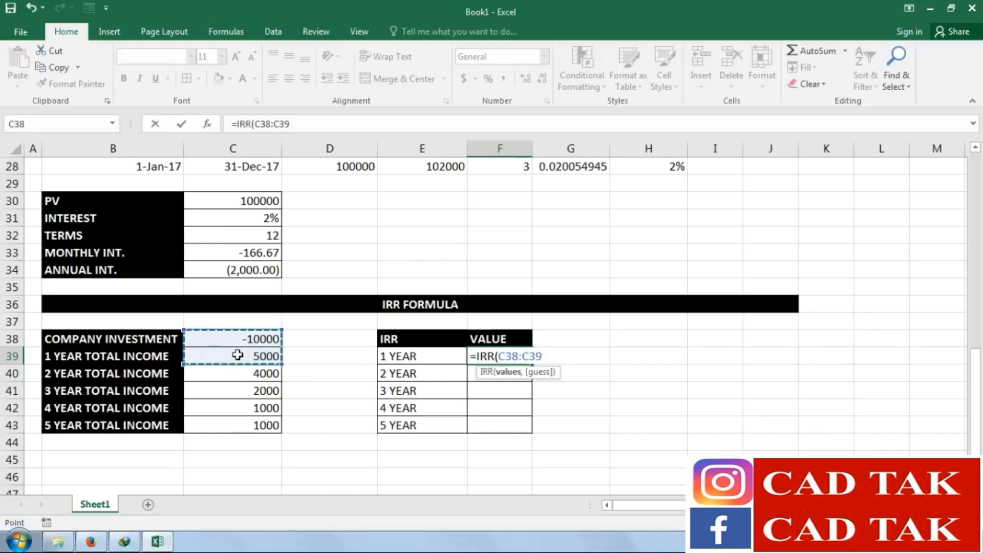
type(")")
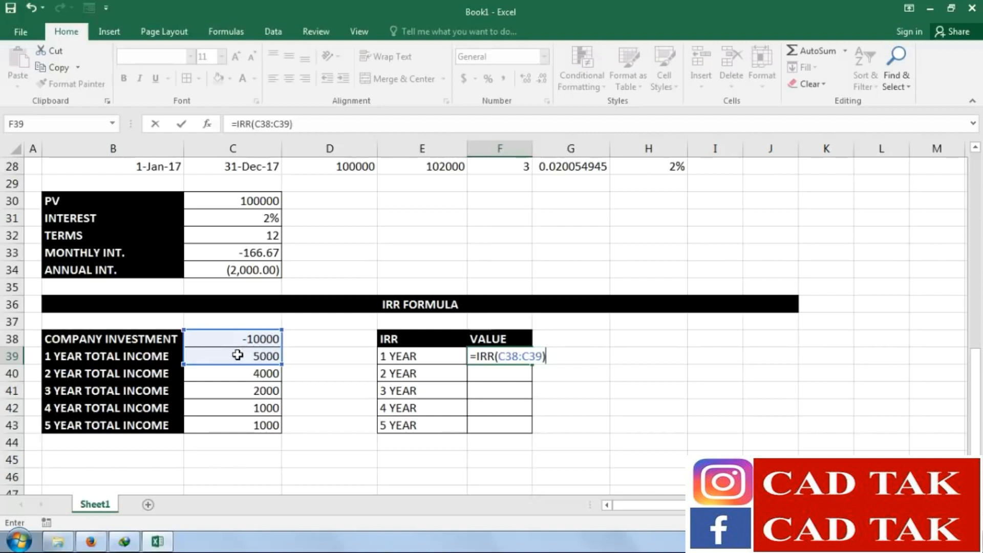
key("Return")
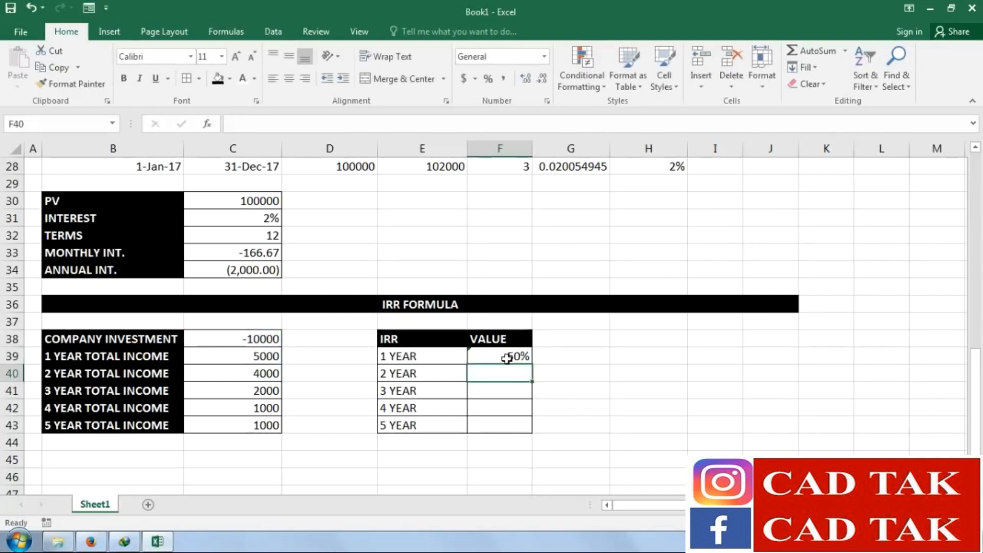
Calculate the 2-year internal rate of return in F40 with =IRR(C38:C40)
left_click(507, 358)
left_click(496, 375)
type("=IRR")
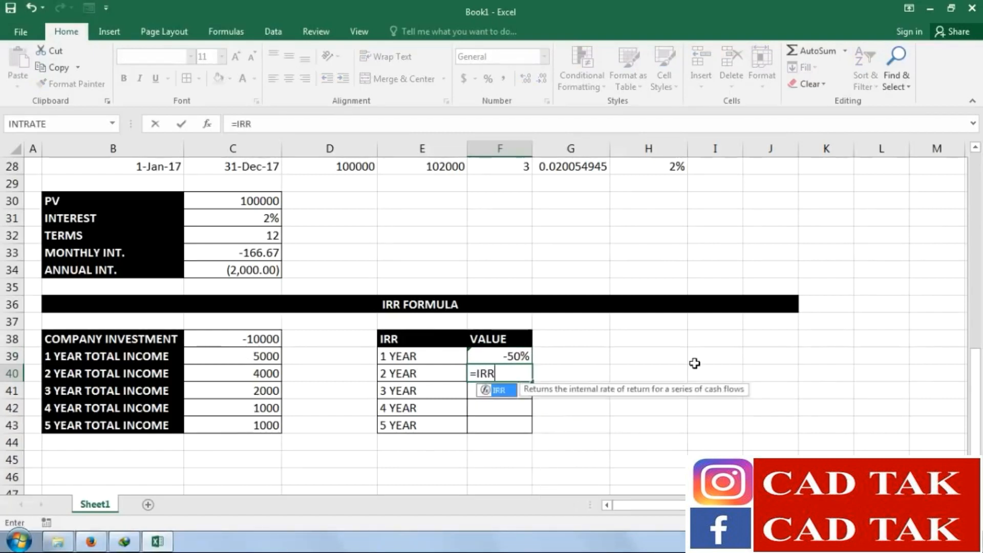
type("(")
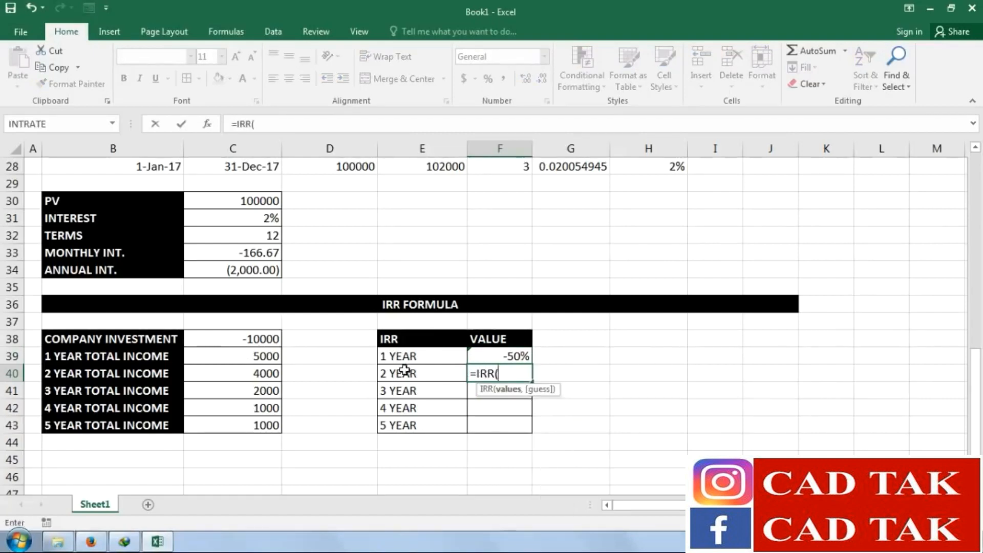
left_click(260, 340)
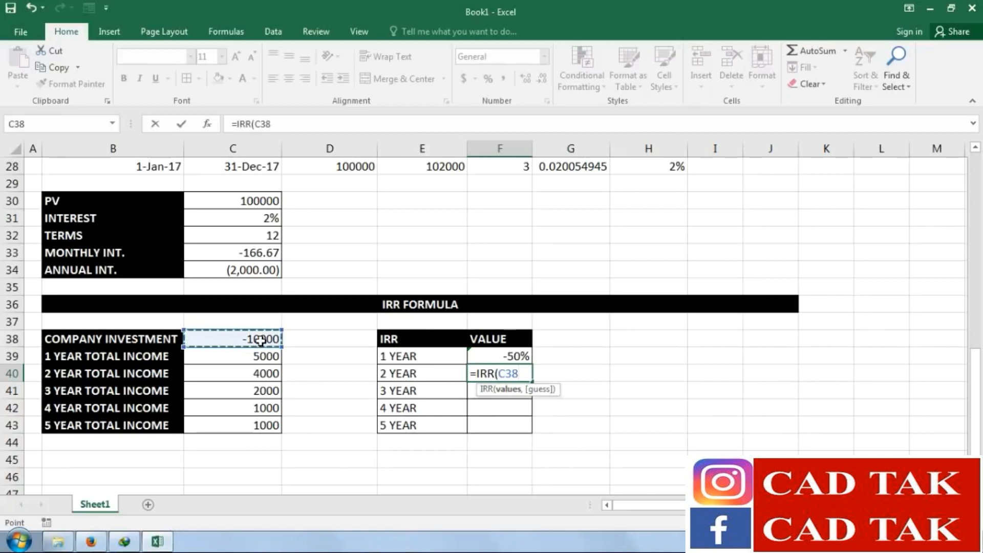
left_click_drag(260, 340, 266, 379)
type(")")
key("Return")
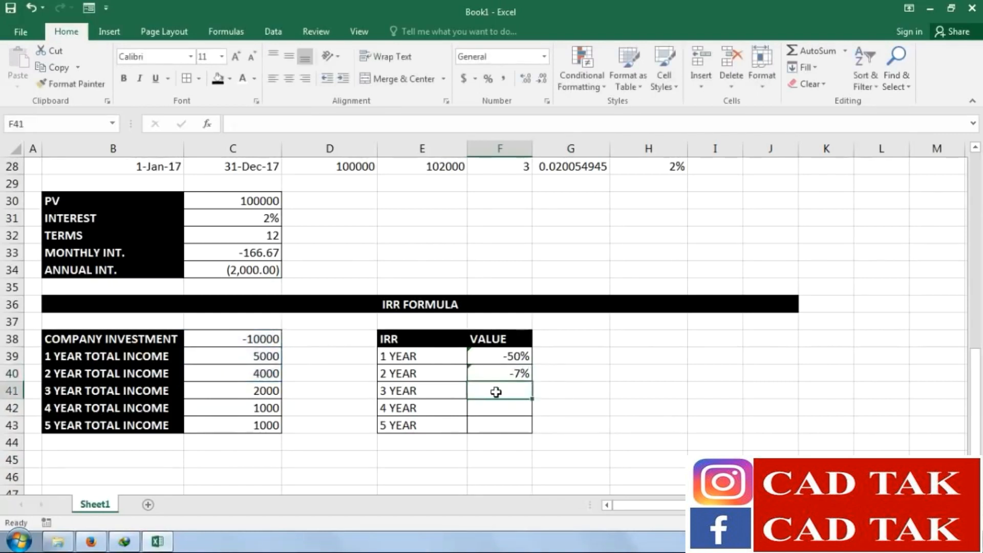
Calculate the 3-year internal rate of return in F41 with =IRR(C38:C41)
type("=")
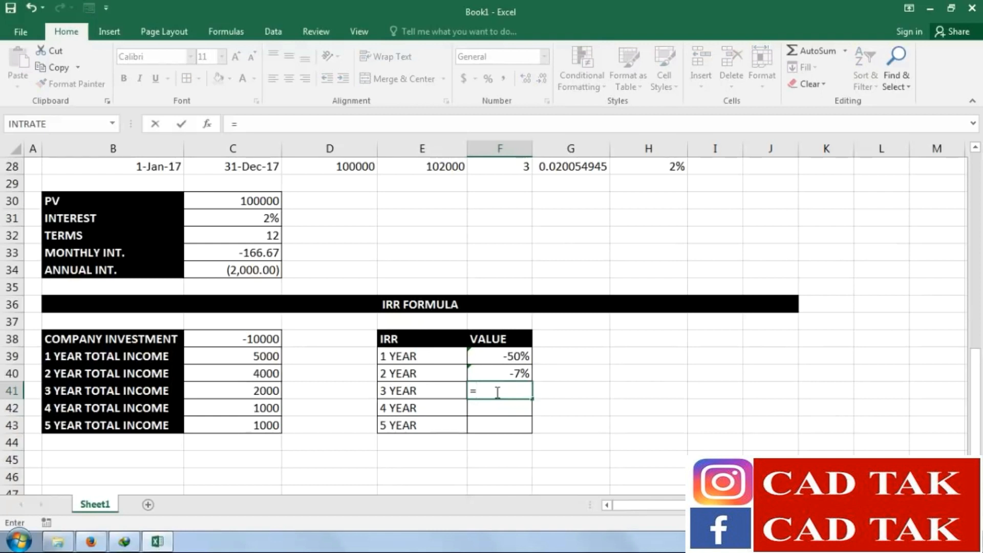
type("IRR(")
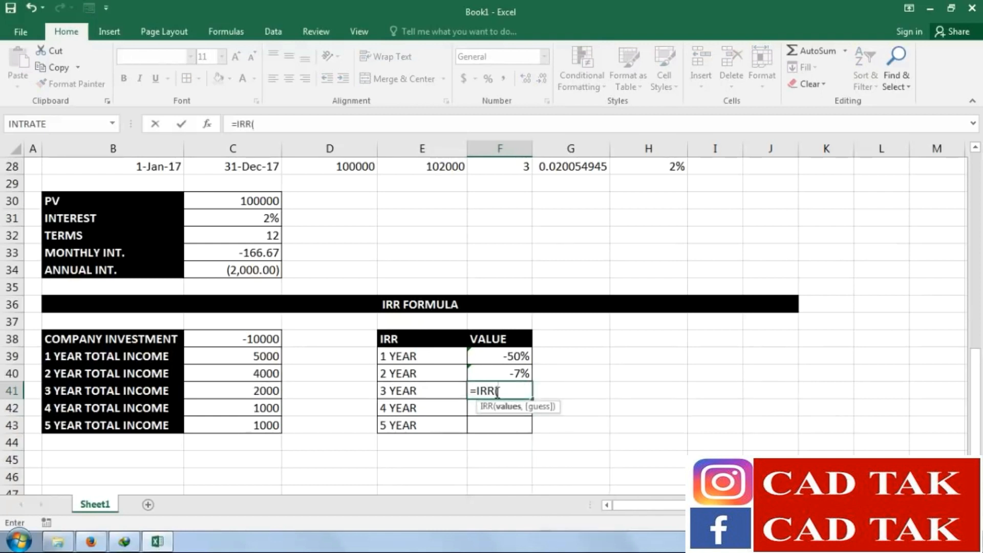
left_click(255, 339)
left_click_drag(256, 339, 260, 390)
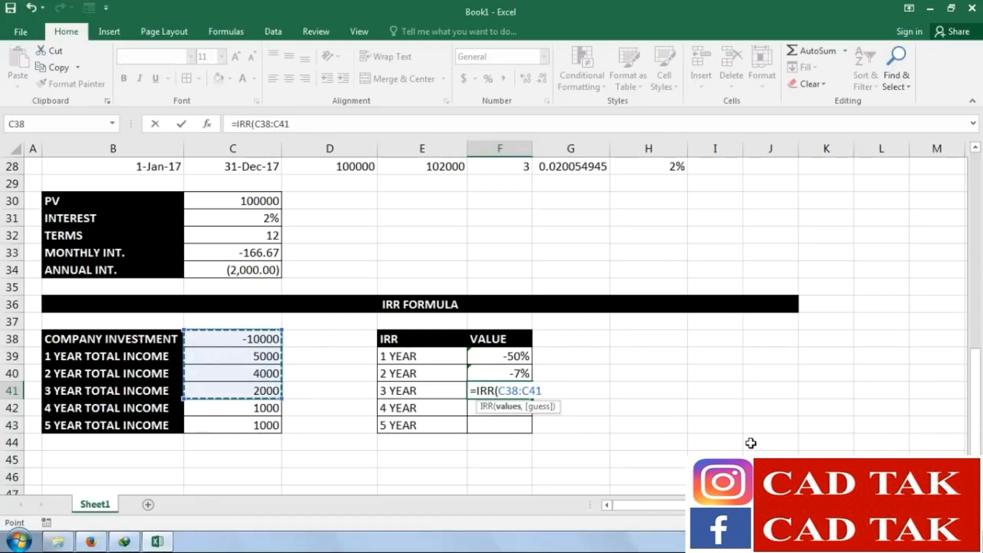
type(")")
key("Return")
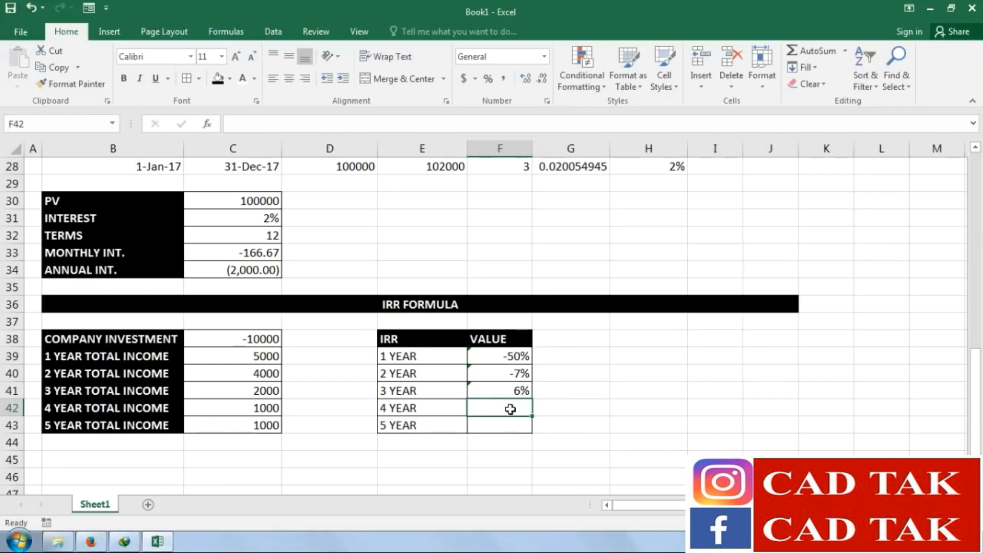
Calculate the 4-year internal rate of return in F42 with an IRR formula over C38:C42
type("=IRR")
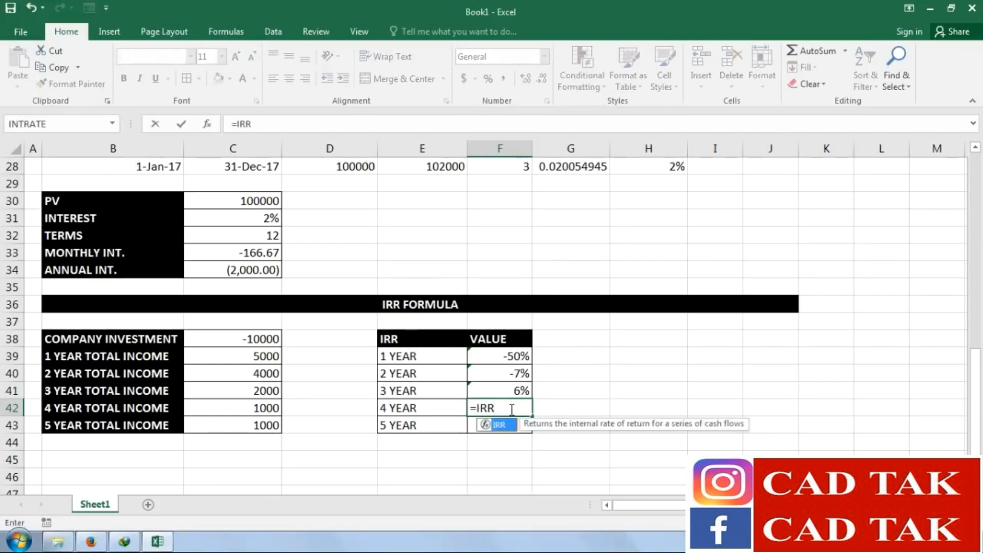
type("(")
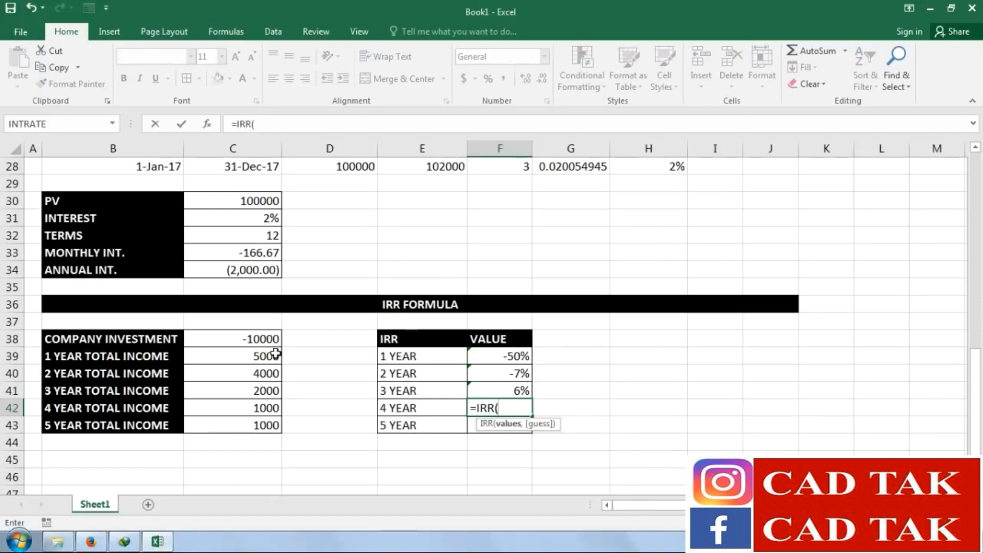
left_click_drag(266, 340, 265, 406)
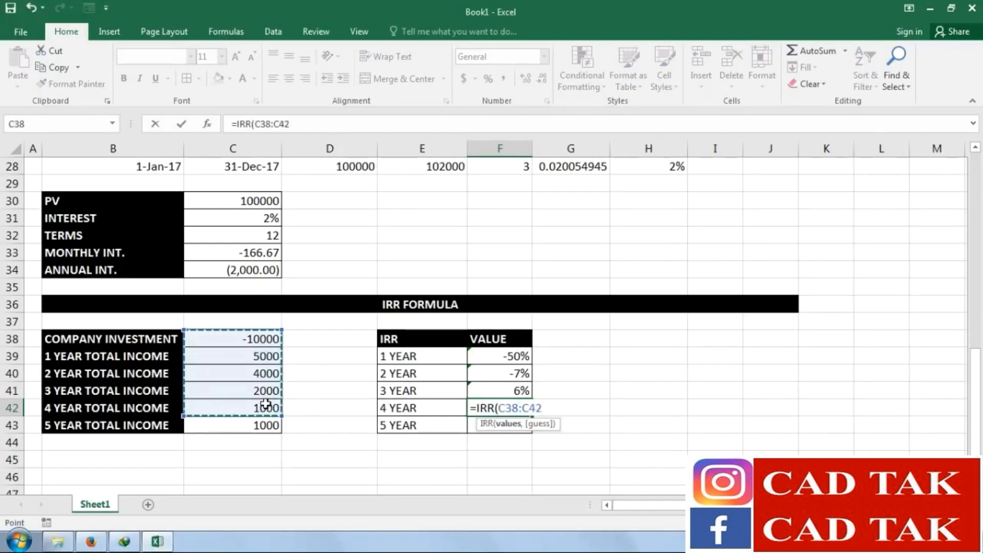
key("Return")
Calculate the 5-year internal rate of return in F43 with an IRR formula over C38:C43
type("=IRR")
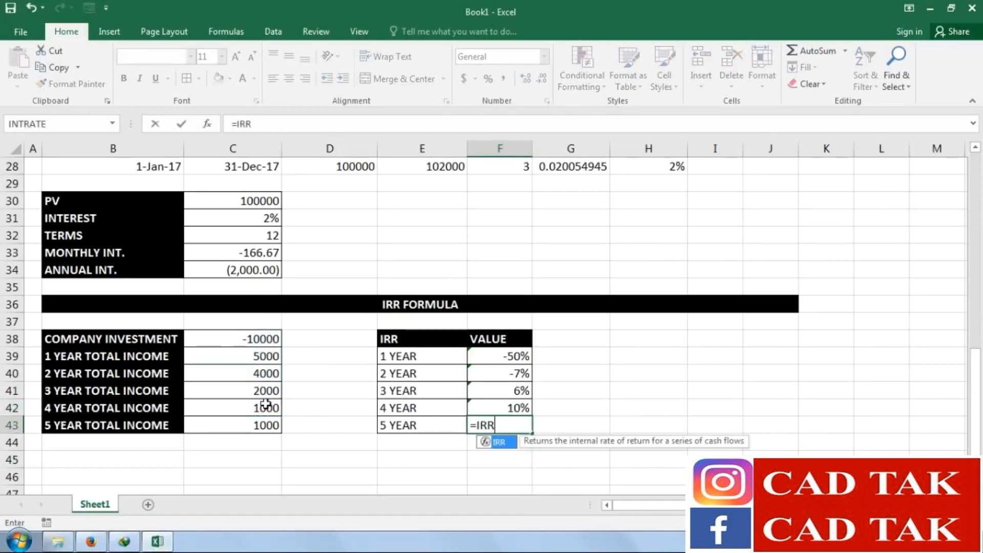
type("(")
left_click_drag(220, 338, 225, 422)
key("Return")
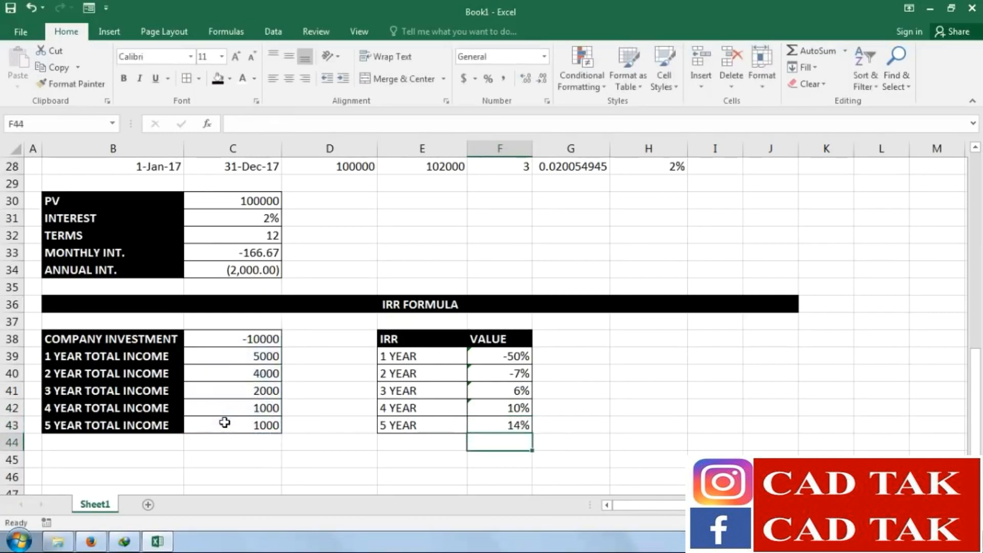
left_click(627, 405)
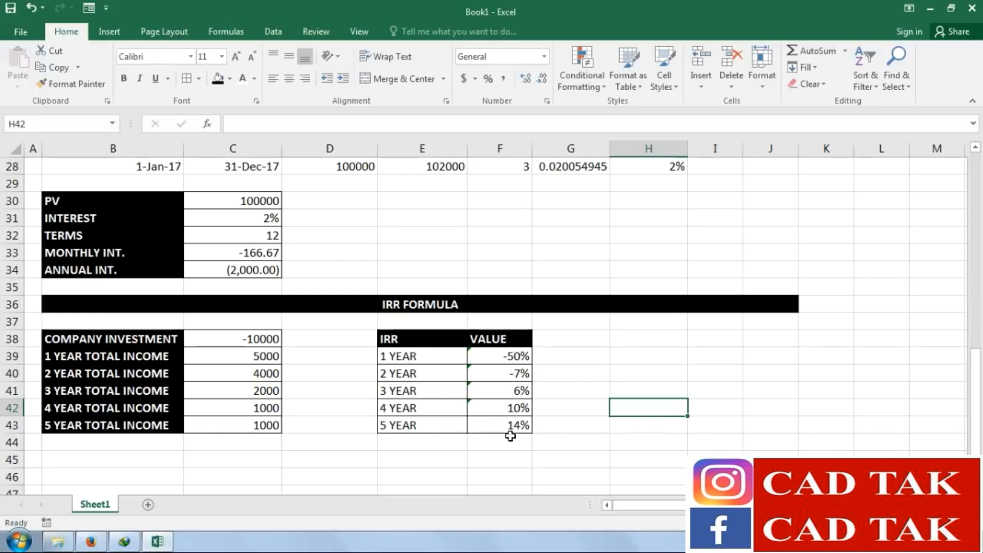
Copy the IRR FORMULA heading band from row 36 to B45 below the tables
scroll(441, 390, "down", 1)
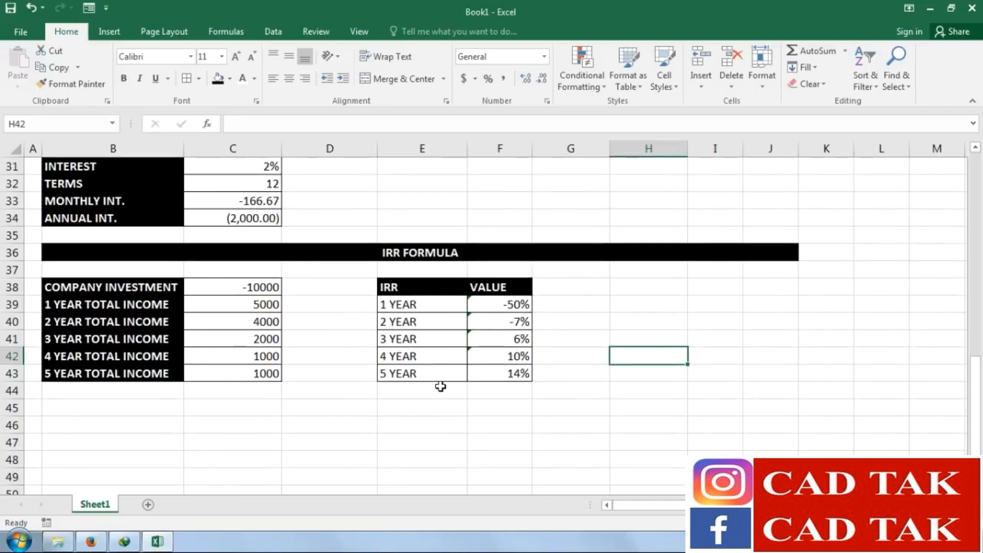
left_click(141, 253)
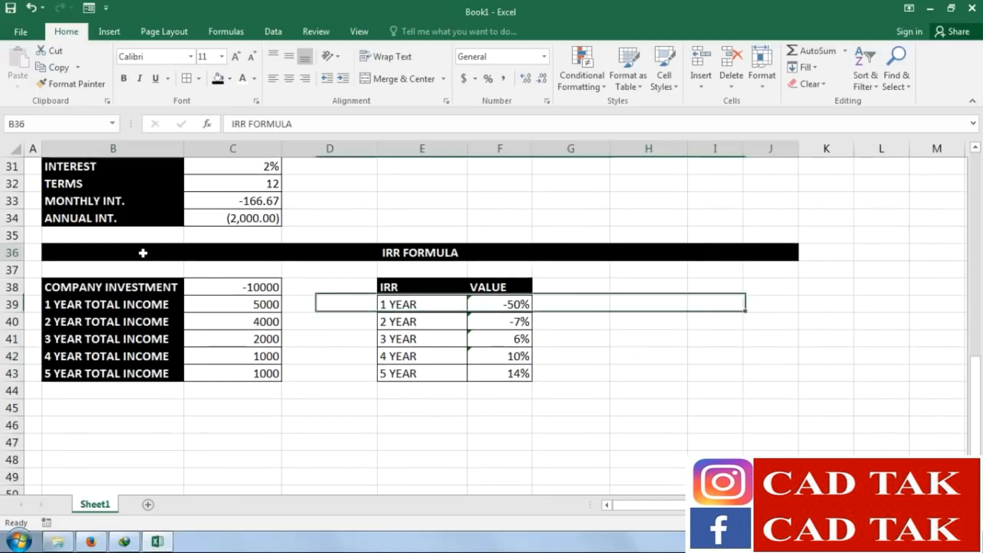
left_click(57, 68)
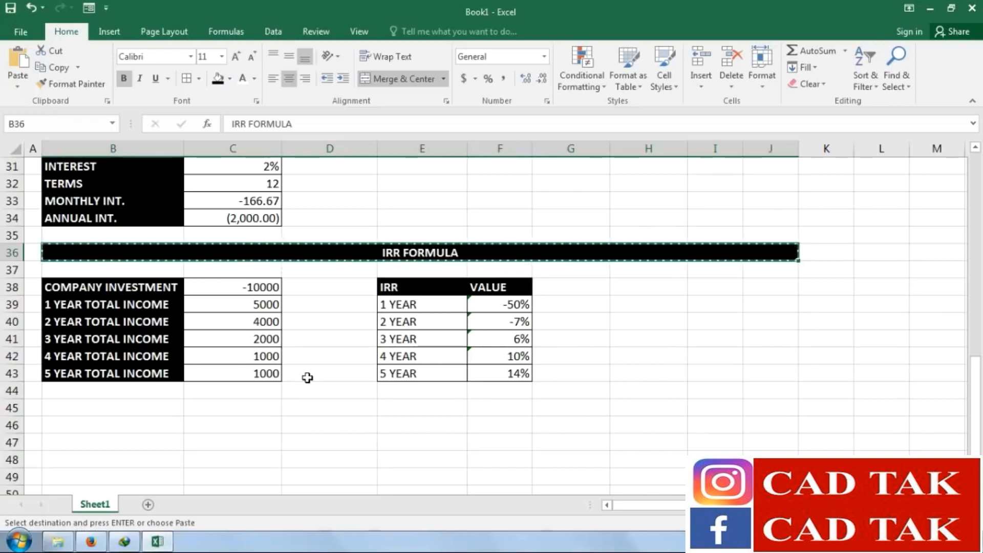
scroll(307, 375, "down", 1)
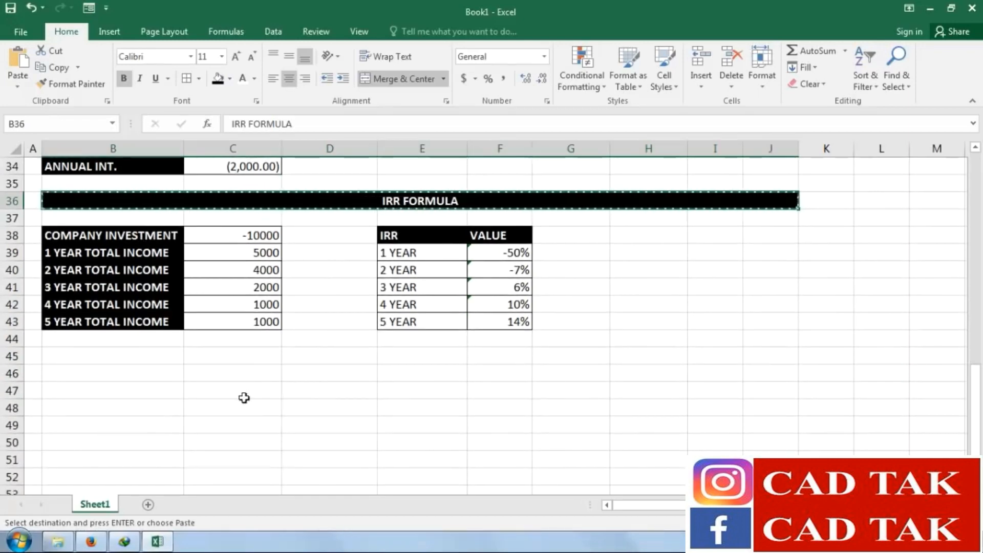
scroll(241, 368, "up", 4)
scroll(309, 430, "down", 3)
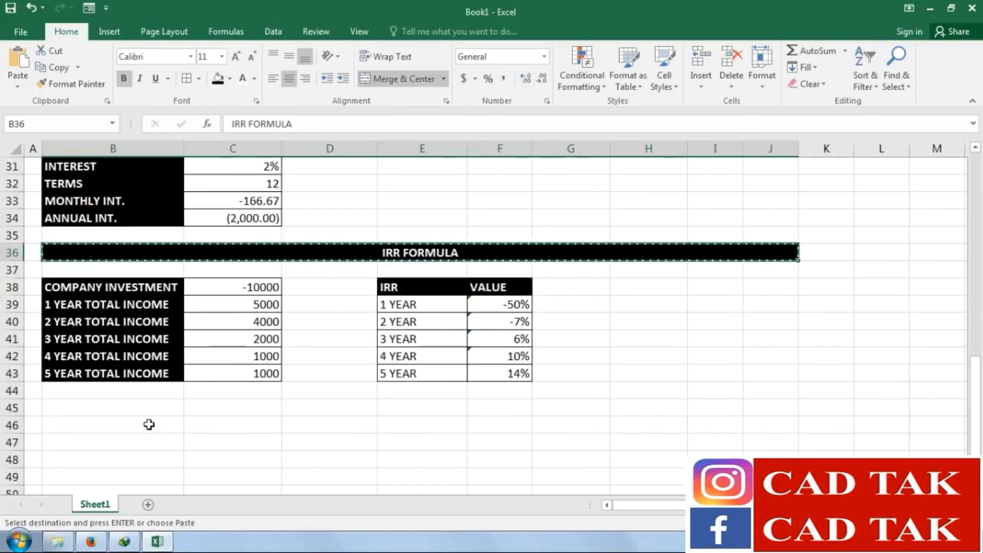
left_click(97, 409)
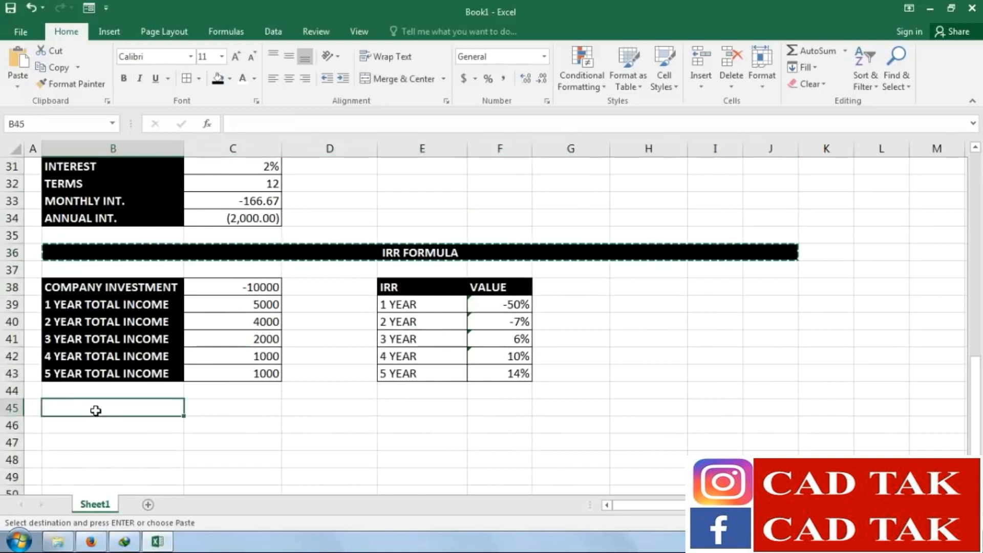
left_click(22, 63)
Change the copied heading in row 45 to ISPMT FORMULA
double_click(403, 408)
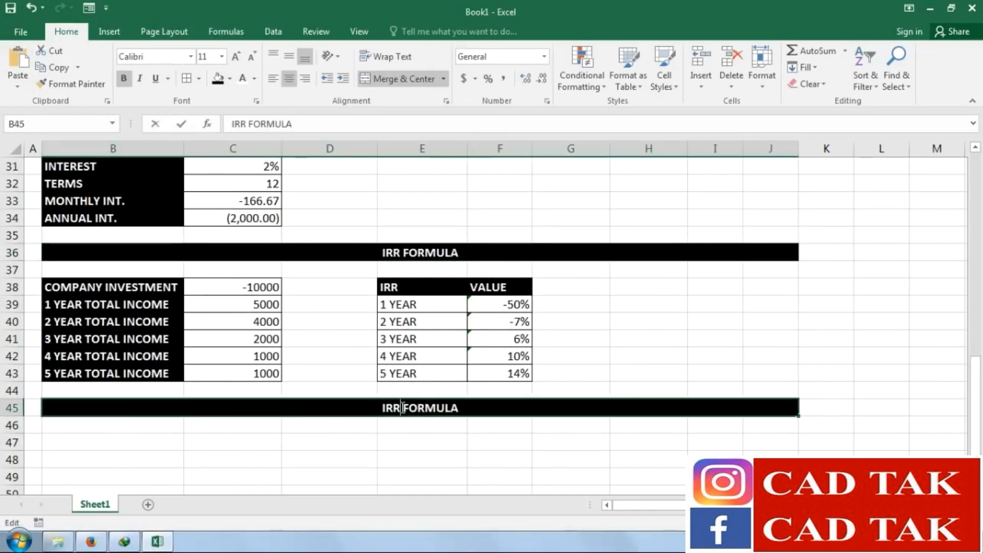
double_click(402, 408)
type("ISP")
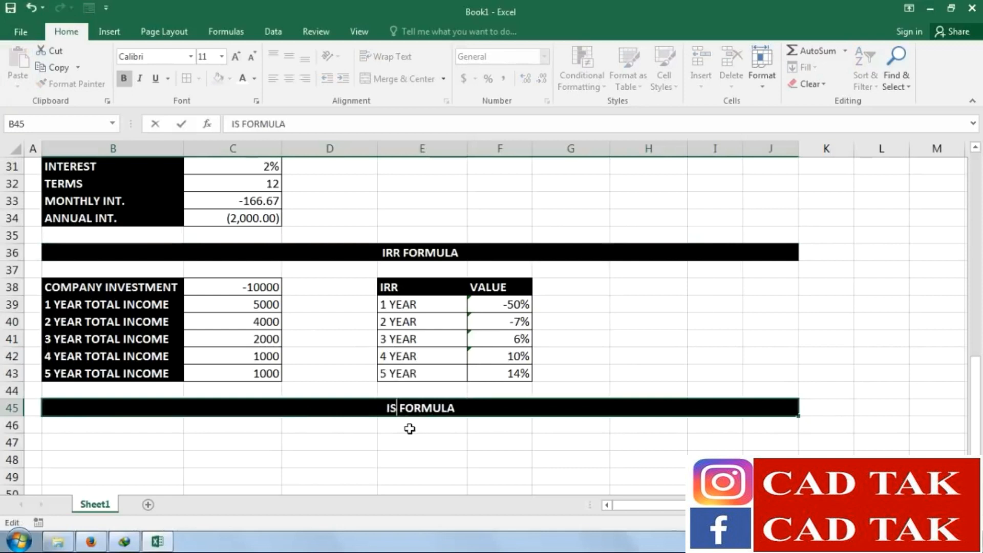
type("MT")
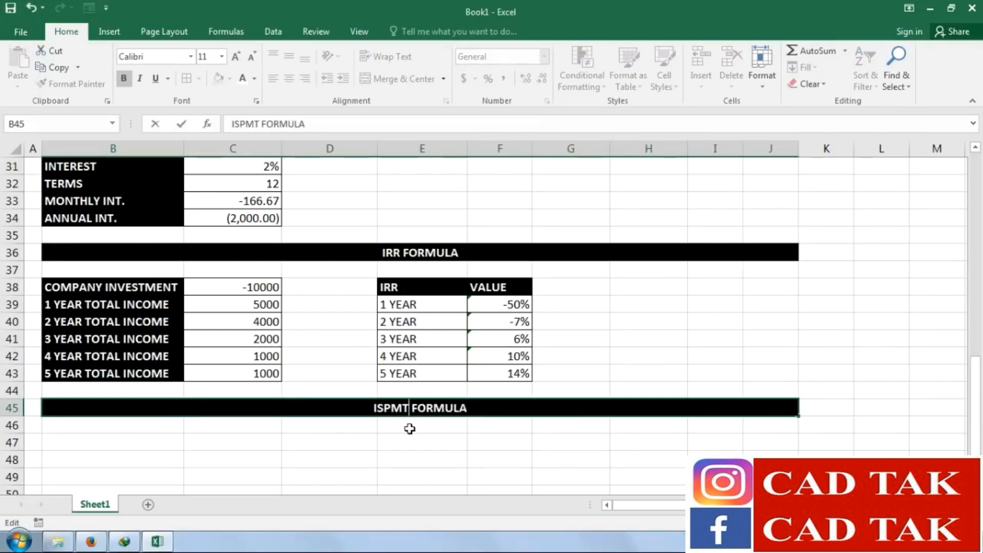
left_click(410, 428)
Enter the stacked serial number heading in the first table column, SR. in B47 and NO. in B48
scroll(373, 378, "down", 3)
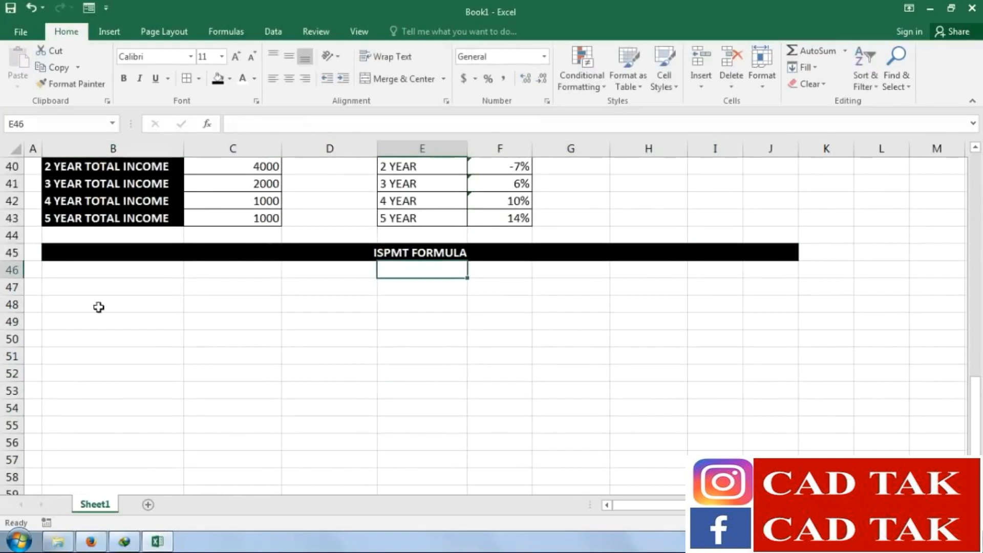
left_click(94, 285)
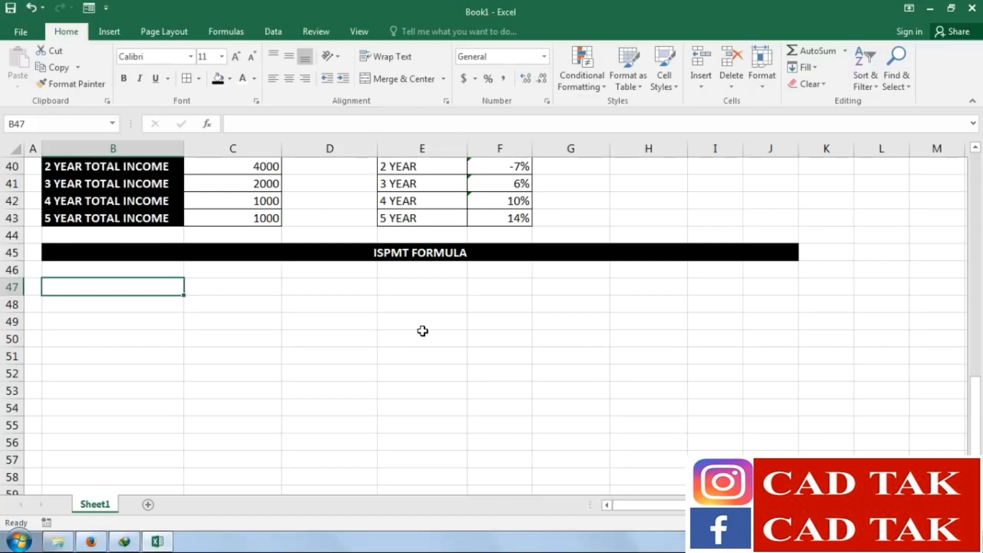
type("S.")
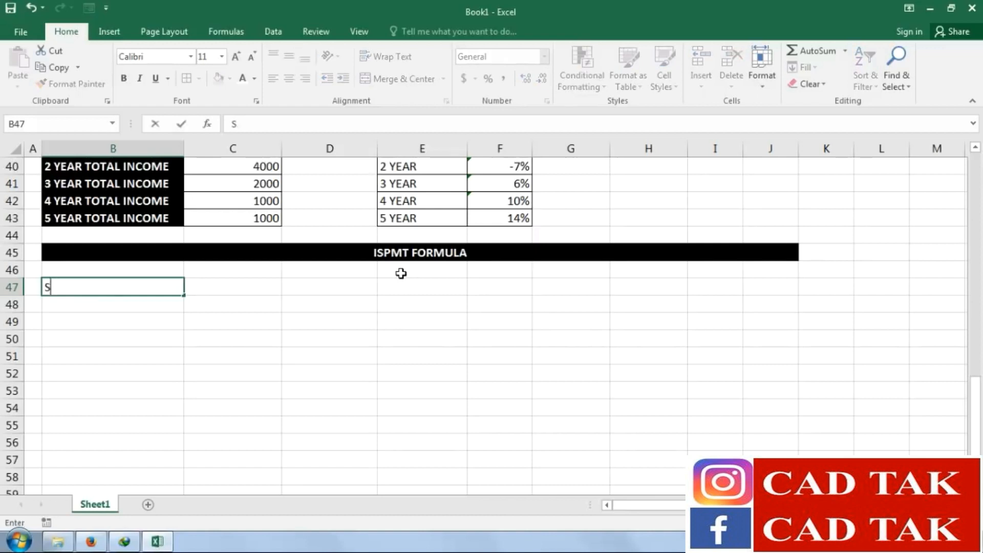
key("Return")
type("NO.")
key("Return")
Enter the argument headings PV, RATE, PER, NPER and ISPMT across C47:G47
key("Right")
key("Up")
key("Up")
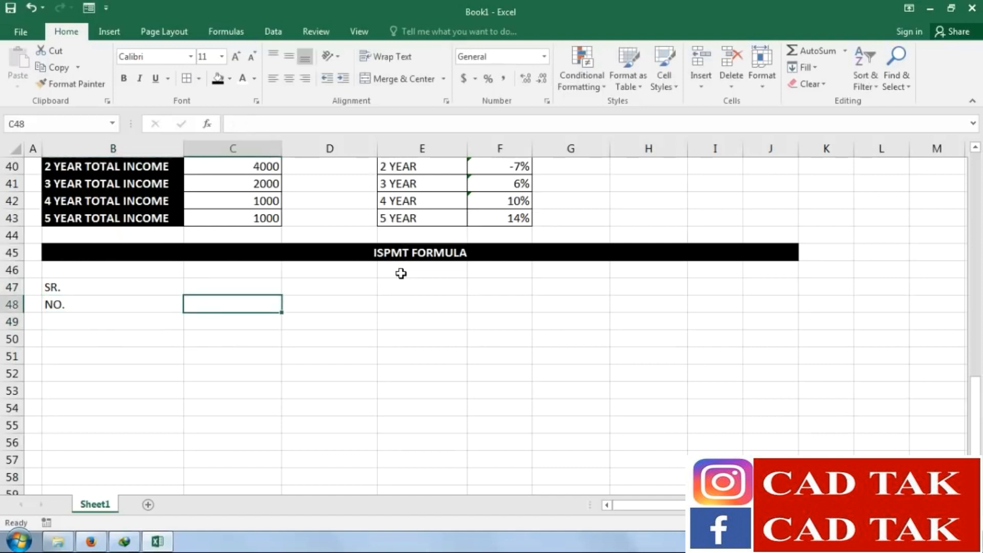
type("PV")
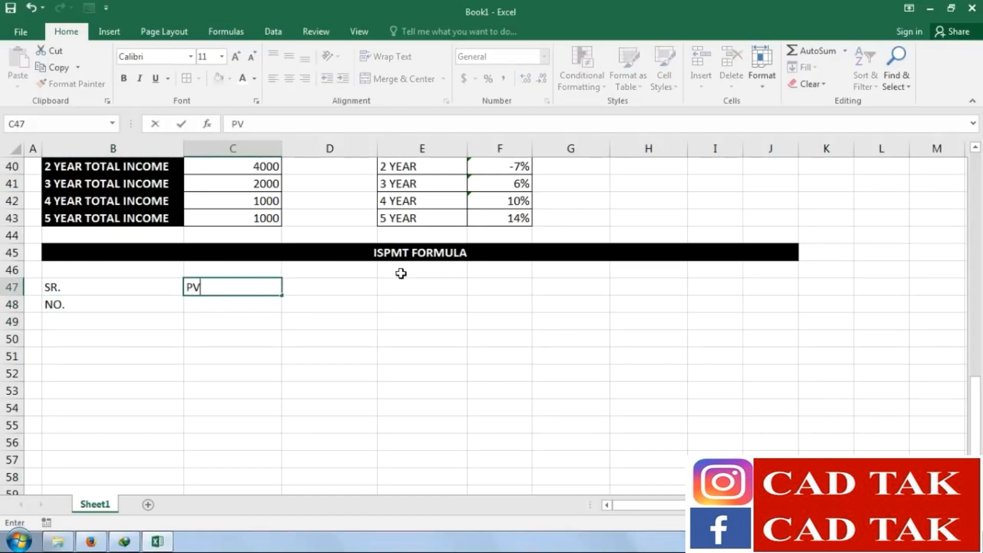
key("Tab")
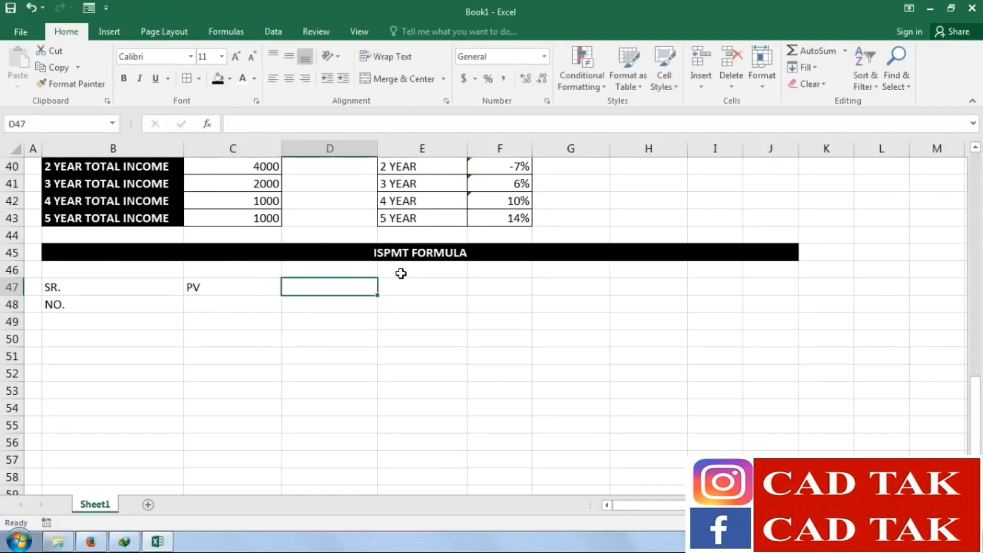
type("RATE")
key("Tab")
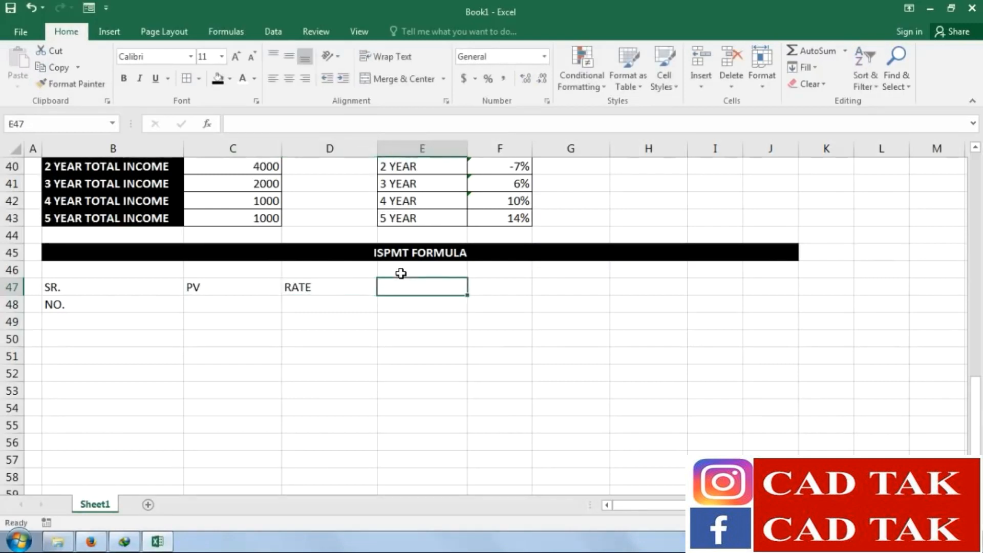
type("PER")
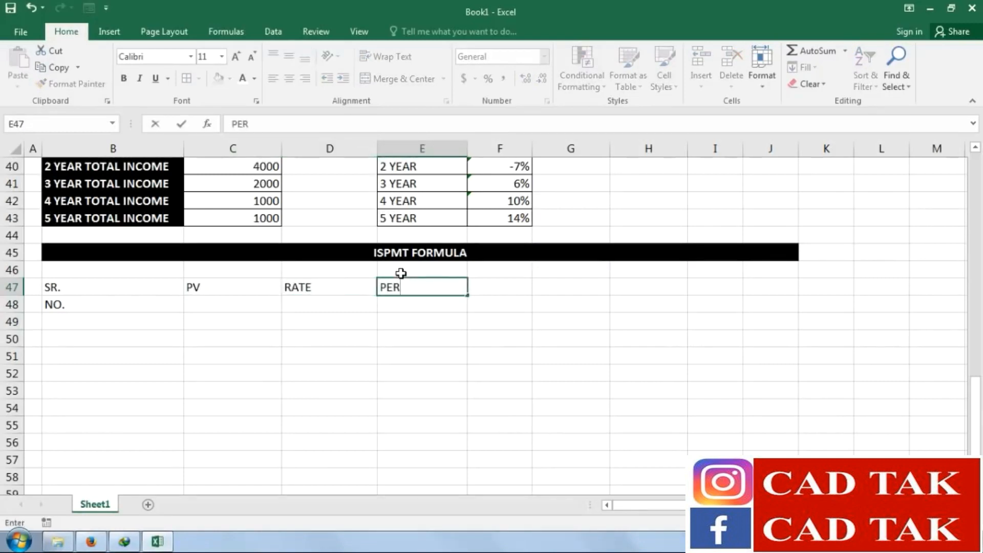
key("Tab")
type("NPER")
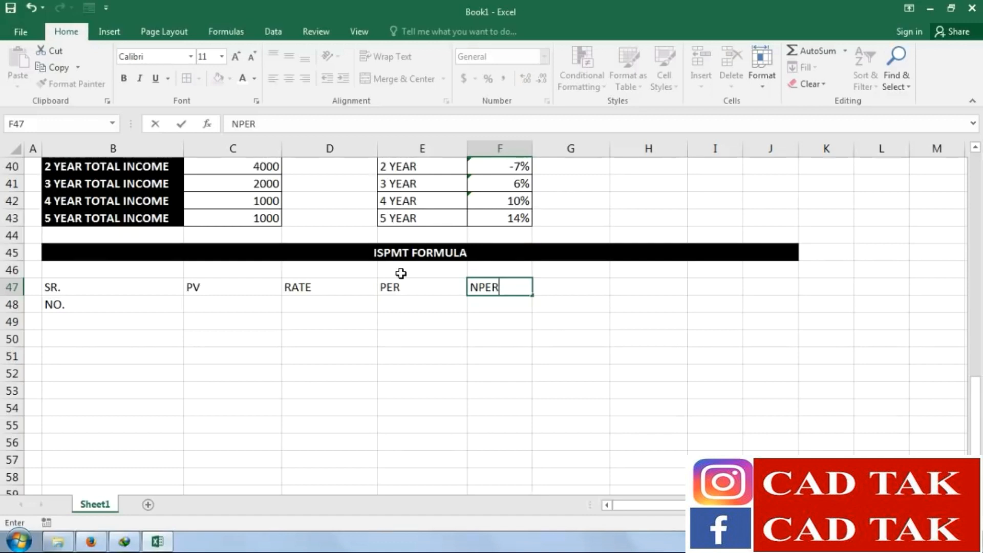
key("Tab")
type("I")
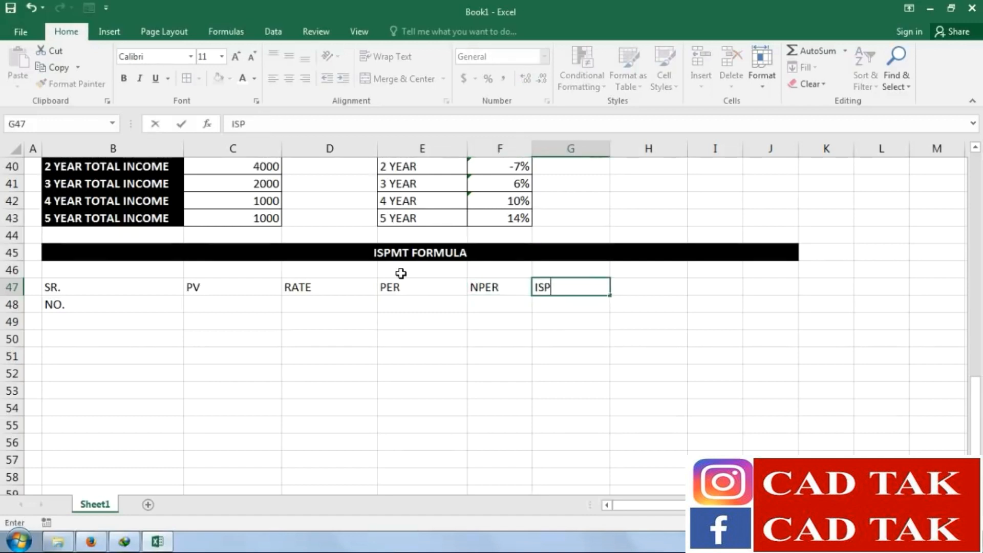
type("SPMT")
key("Return")
Enter the descriptive headings FD AMOUNT, INTEREST, TERMS, DURATIONS and INTEREST RATE across C48:G48
key("Left")
key("Left")
key("Left")
key("Right")
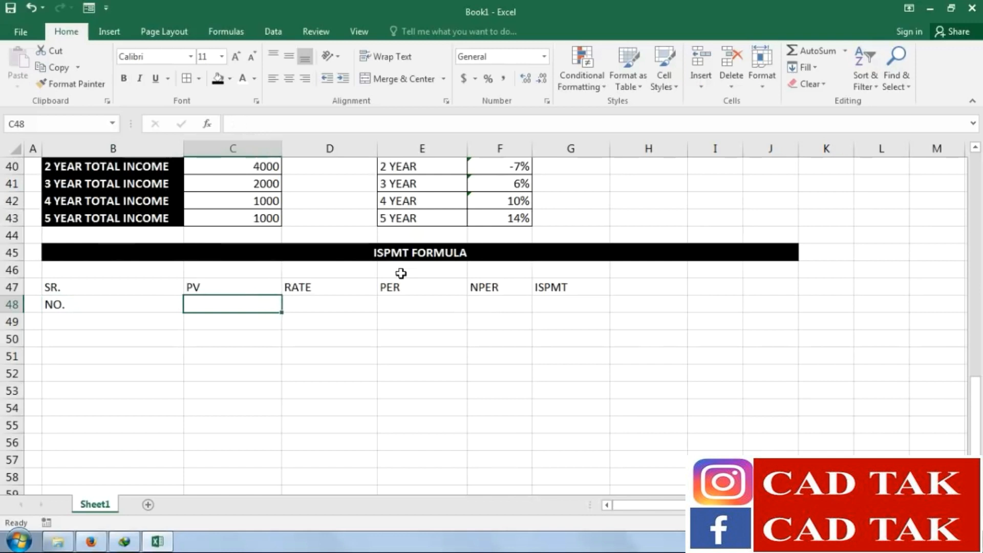
type("FD AMOUNT")
key("Tab")
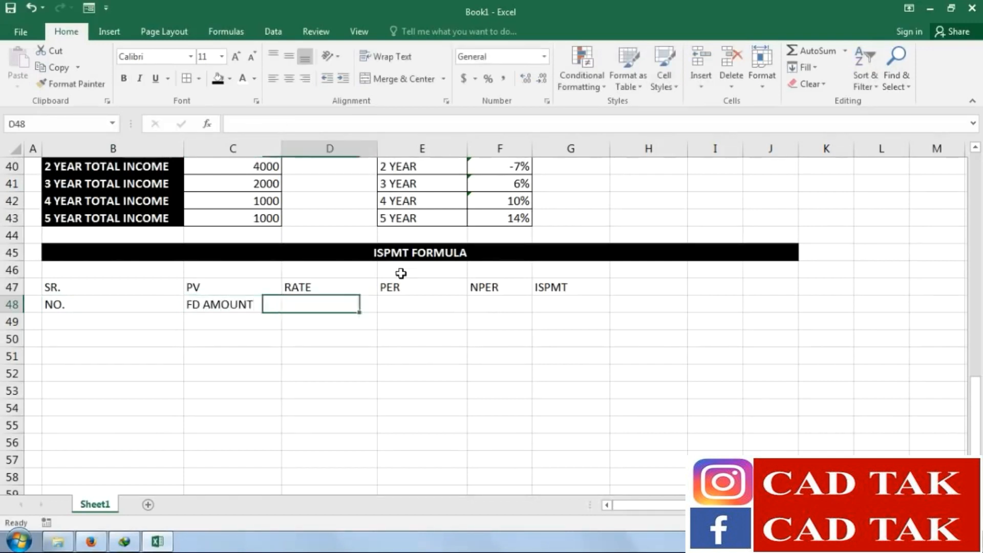
type("INTEREST")
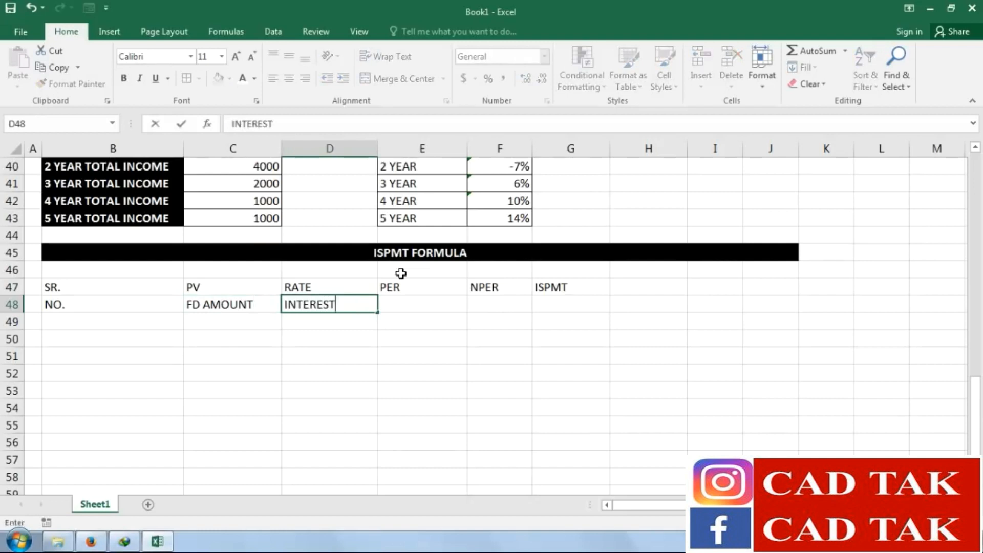
key("Tab")
type("TERMS")
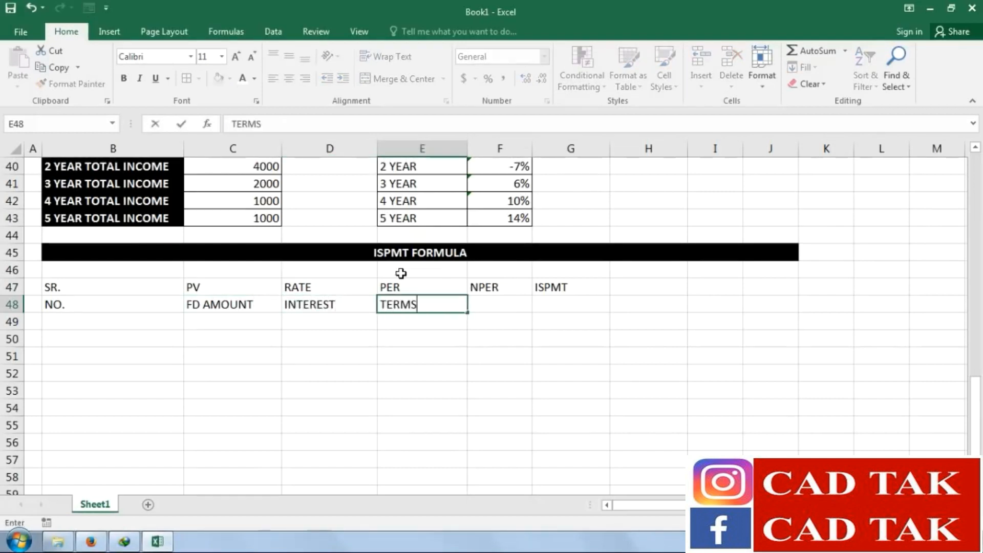
key("Tab")
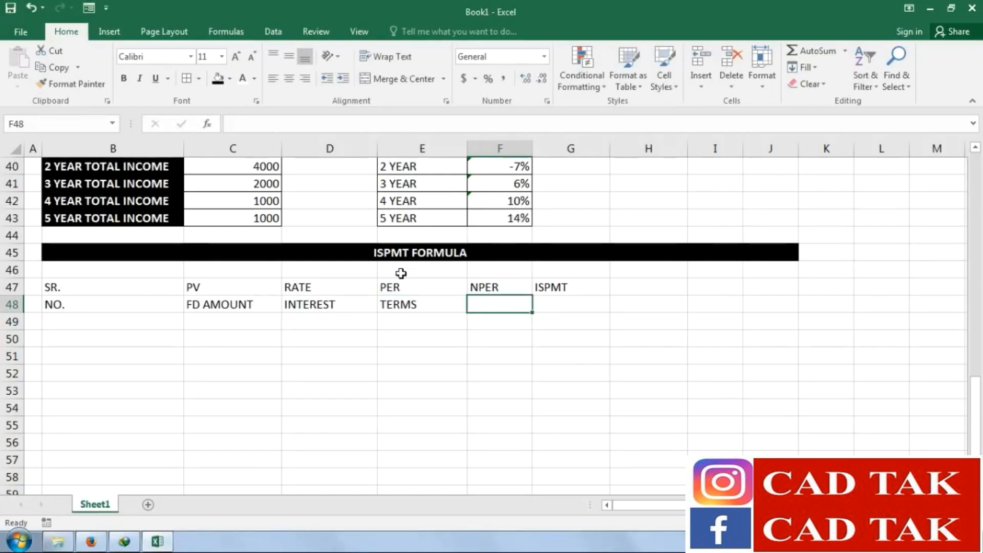
type("DURATIONS")
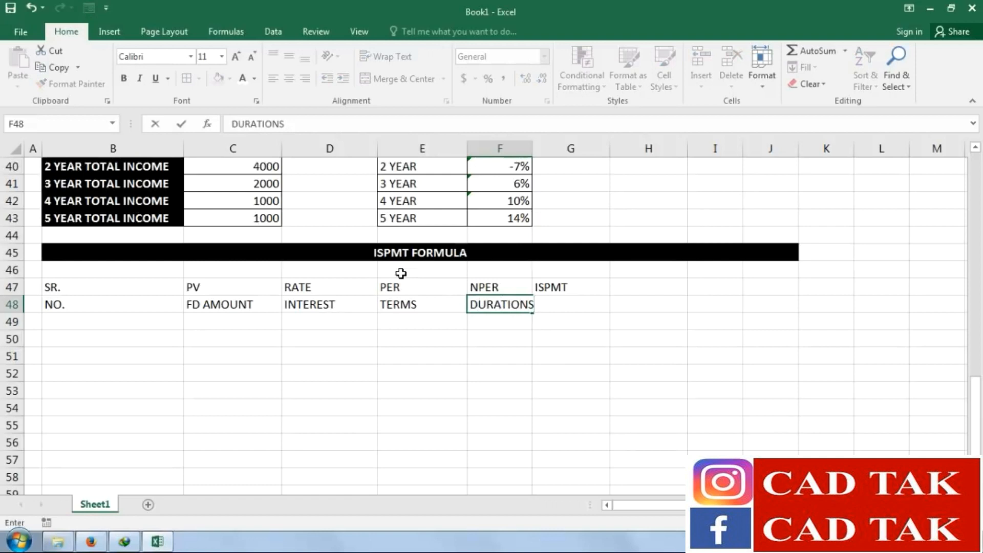
key("Tab")
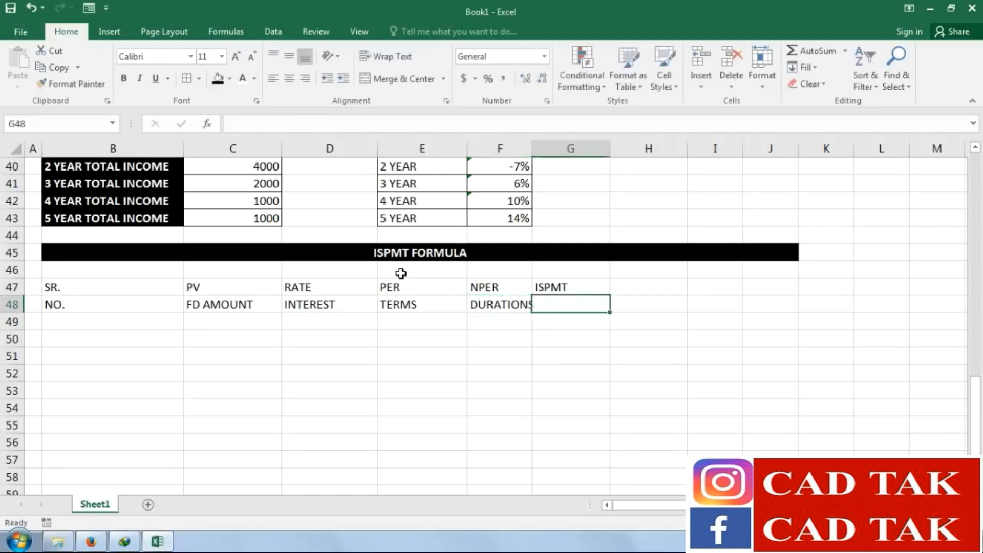
type("IN")
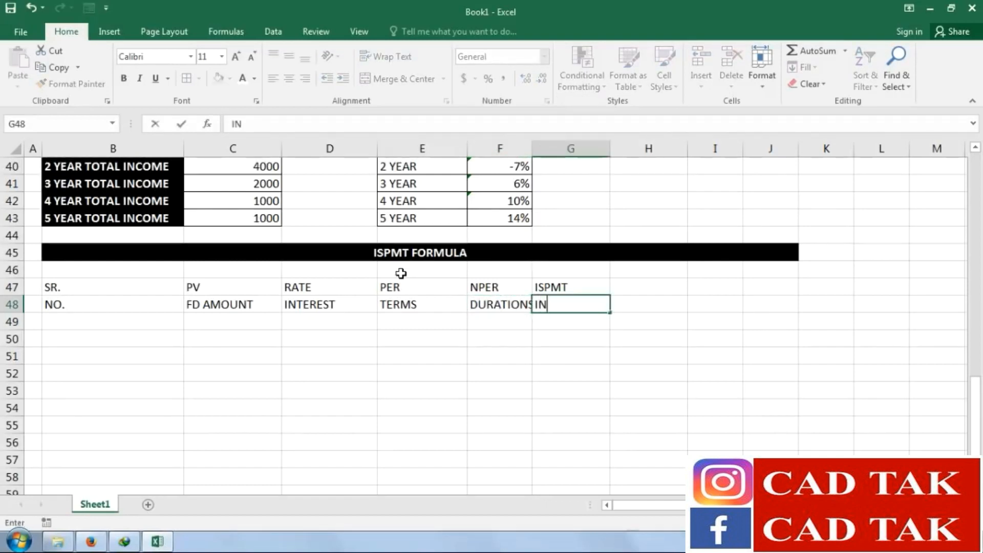
type("TEREST RATE")
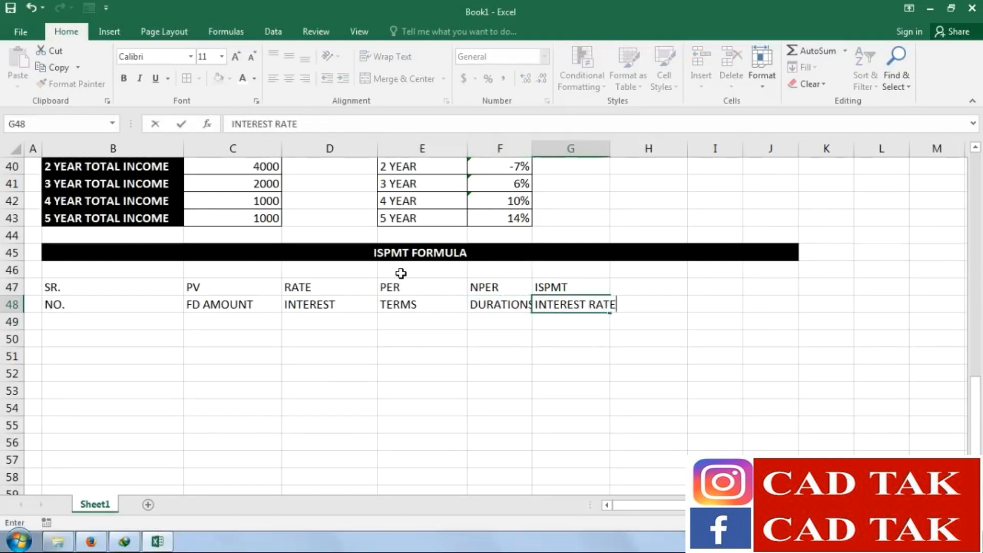
key("Return")
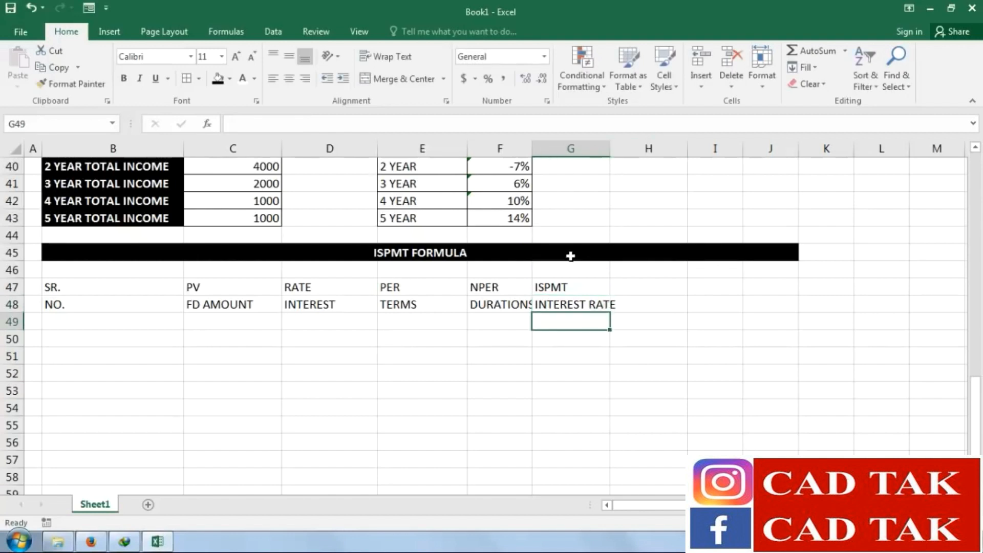
Autofit column F so the DURATIONS heading fits its cell
double_click(532, 149)
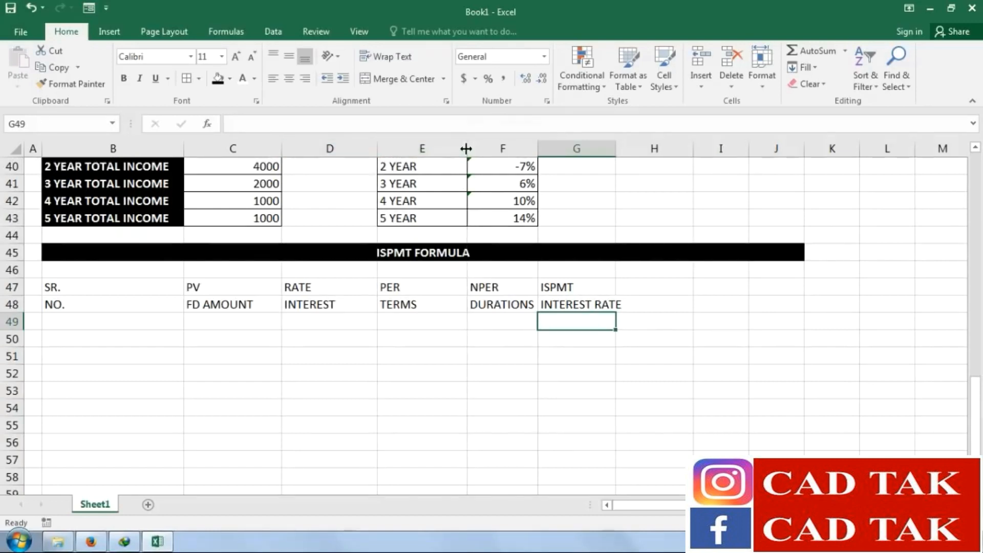
left_click(541, 361)
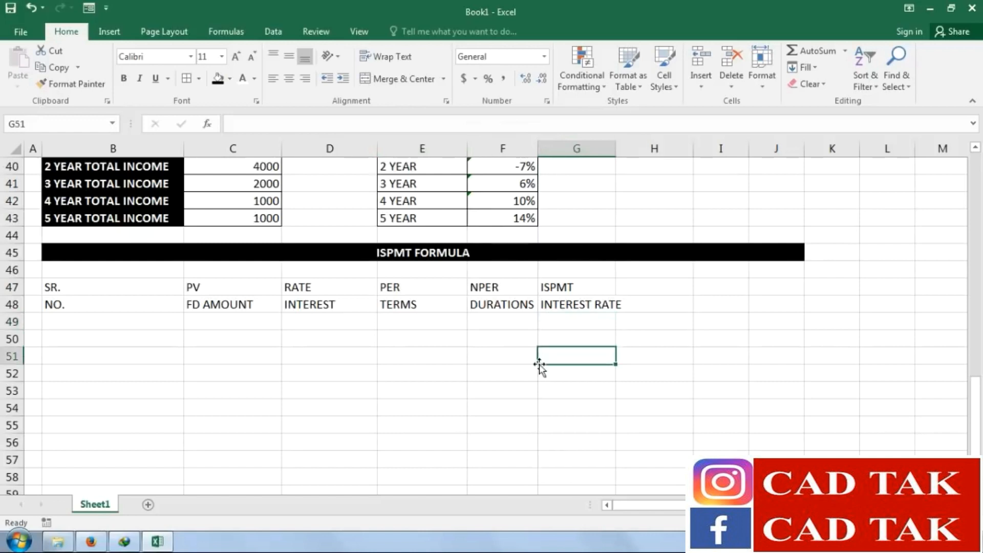
left_click(397, 320)
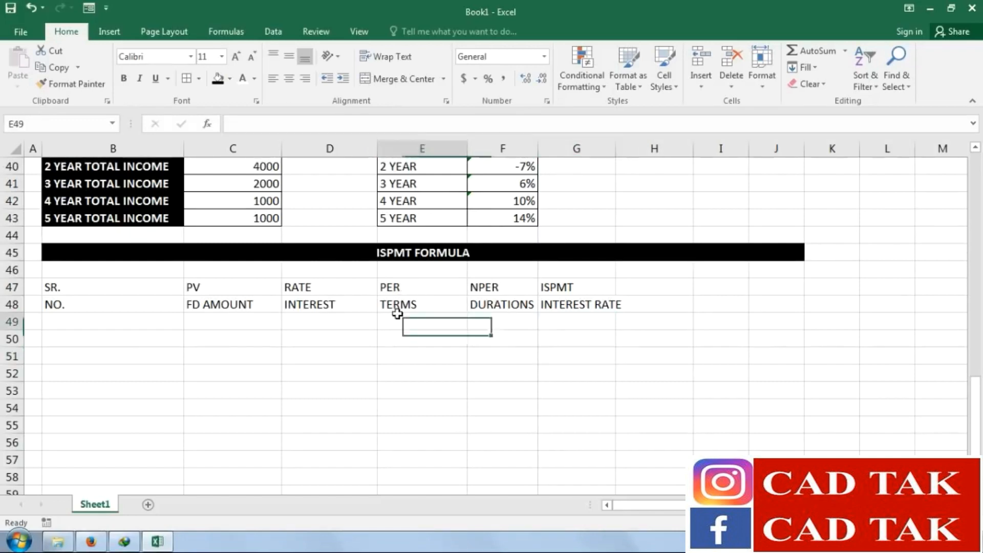
left_click(145, 322)
left_click(141, 288)
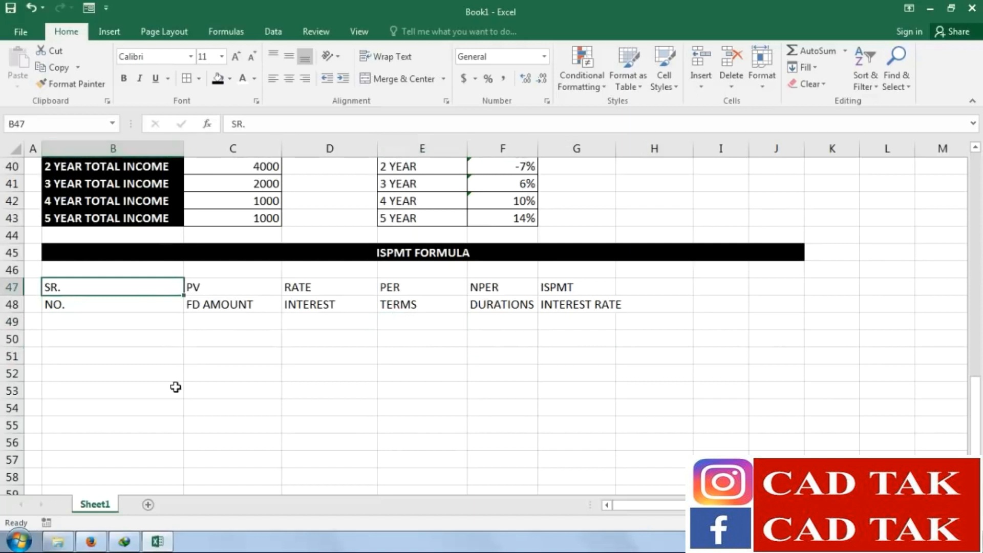
Format the headings in C47:G47 and B47:B48 with black fill and white text
left_click_drag(96, 288, 551, 285)
left_click(226, 288)
left_click_drag(226, 288, 559, 285)
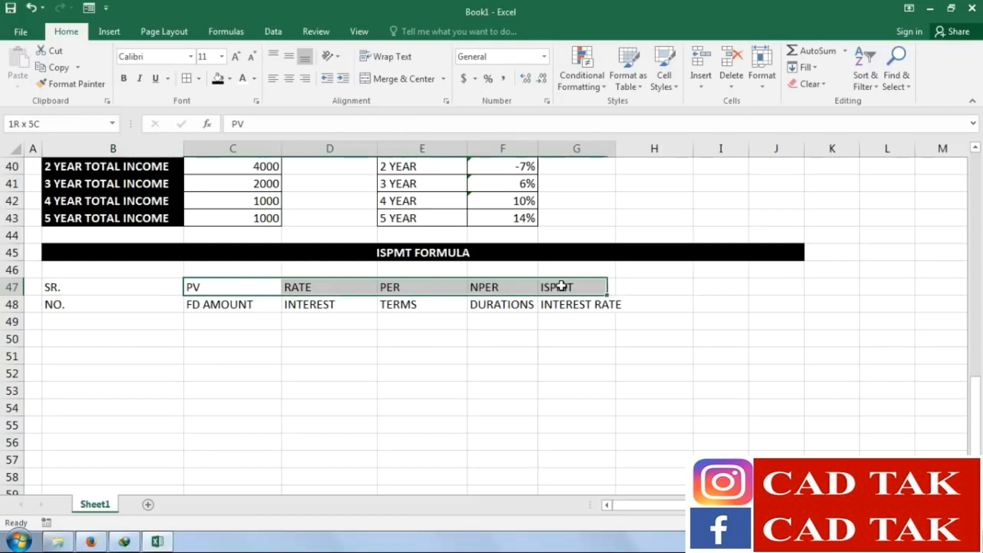
left_click(218, 78)
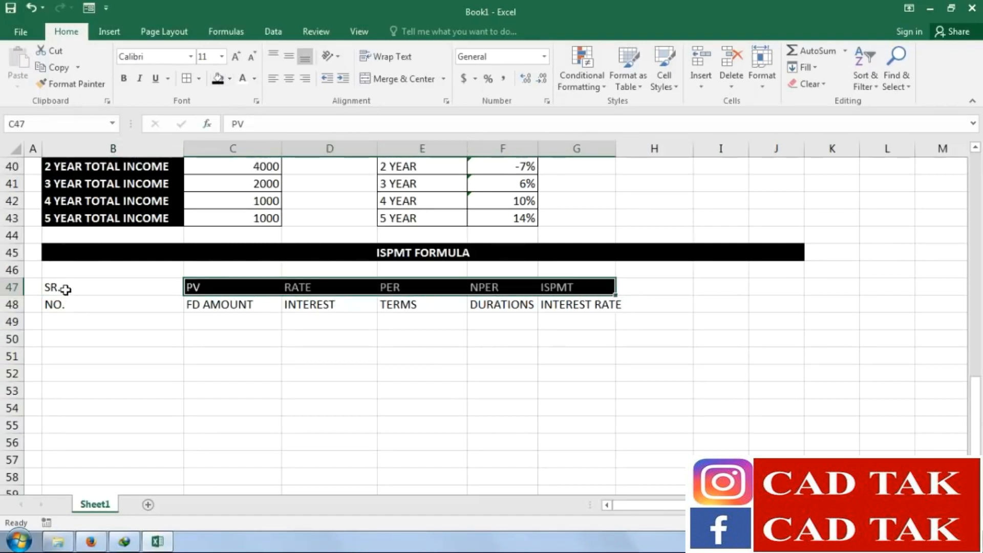
left_click_drag(66, 288, 72, 303)
left_click(218, 78)
left_click(242, 79)
Fill the descriptive headings in C48:G48 with dark red
left_click_drag(205, 306, 594, 305)
left_click(229, 79)
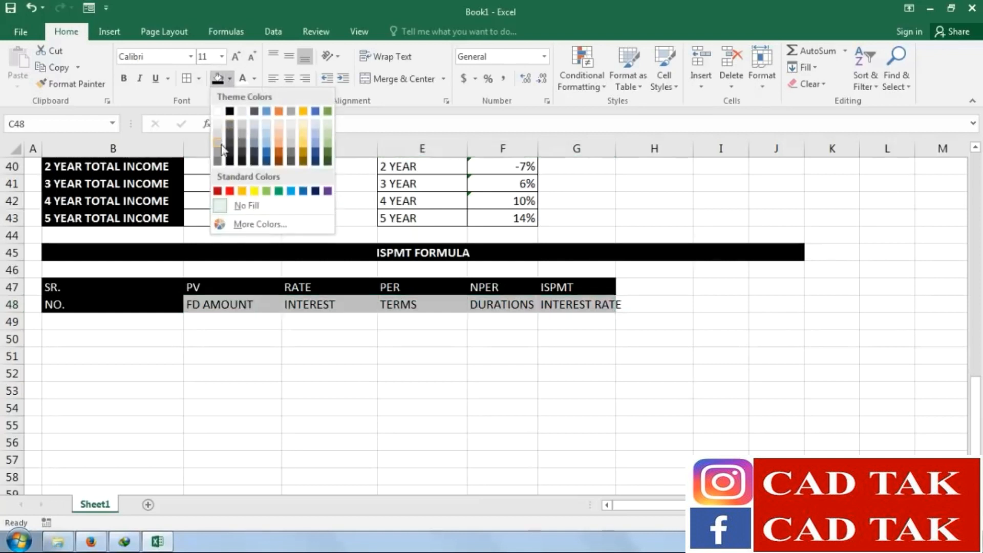
left_click(220, 190)
left_click(386, 330)
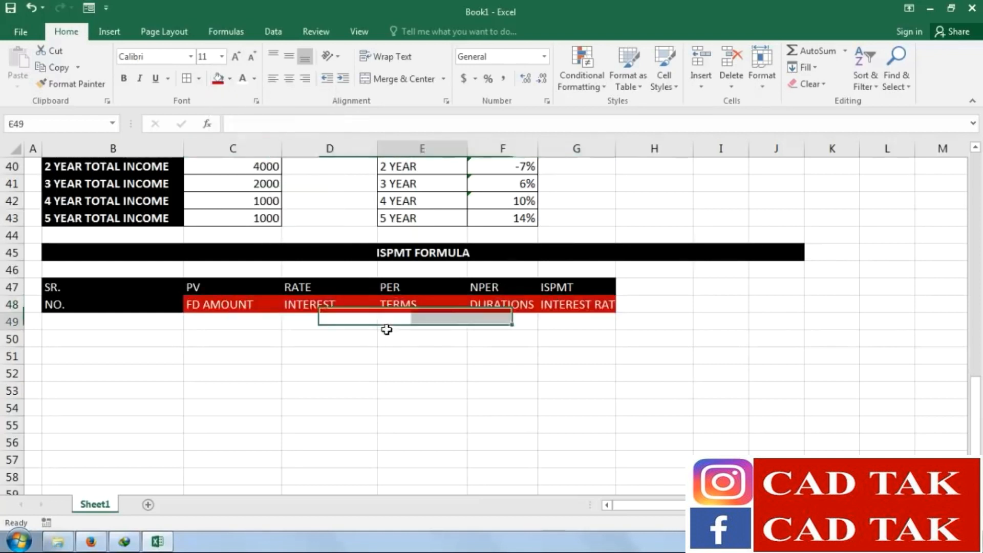
Make both heading rows of the ISPMT table, B47:G48, bold
left_click_drag(571, 295, 102, 311)
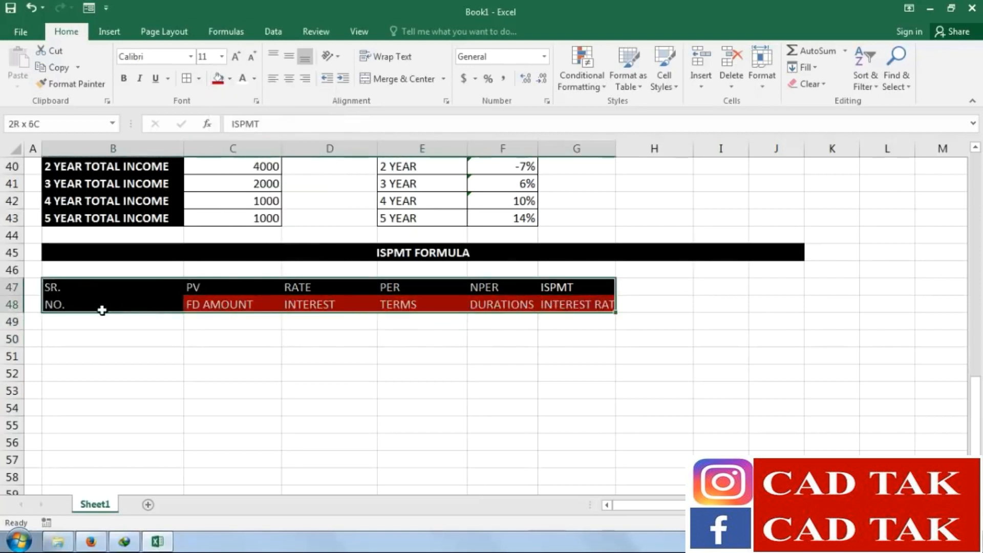
left_click(123, 78)
left_click(210, 408)
Enter serial numbers 1 and 2 in B49 and B50, and select C49 for the first FD amount
left_click(119, 325)
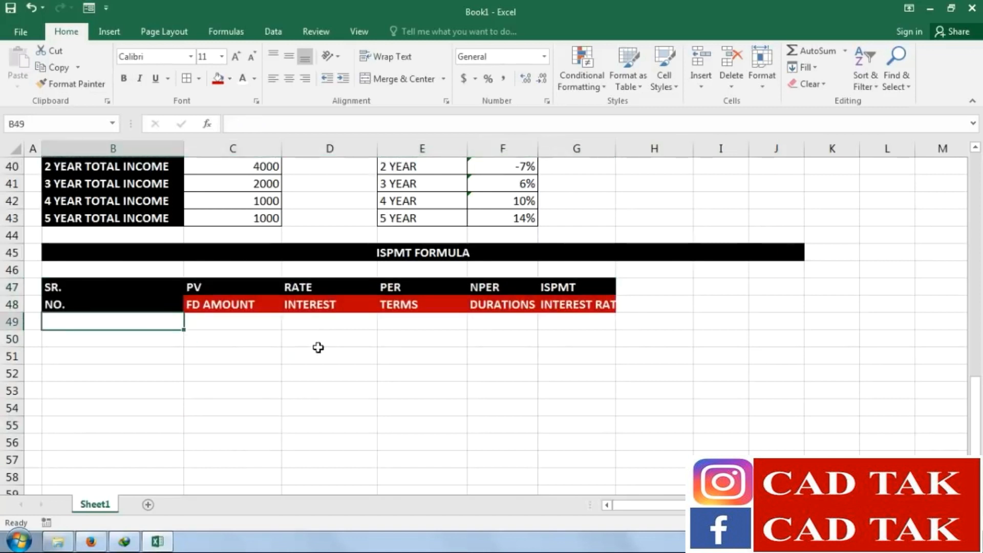
type("1")
key("Return")
type("2")
key("Return")
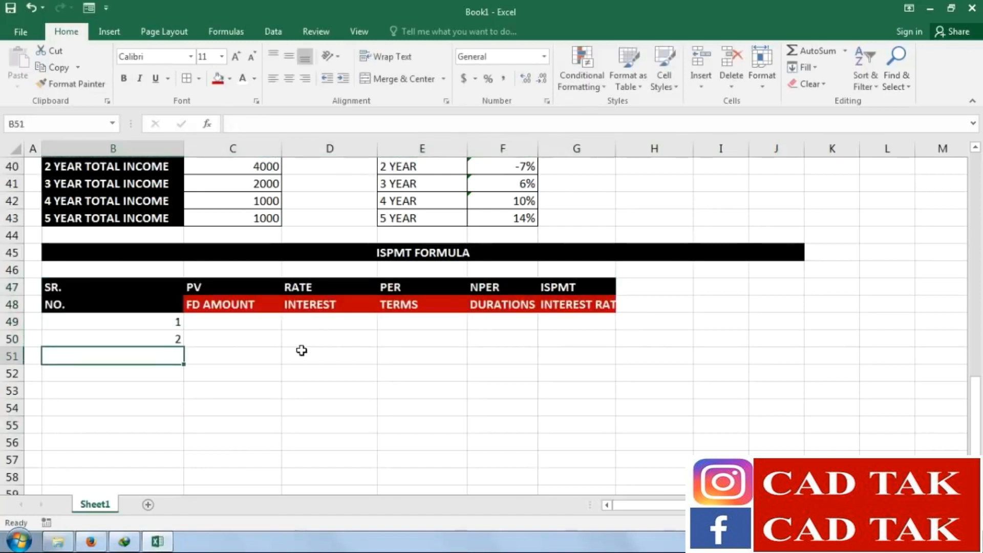
left_click(235, 316)
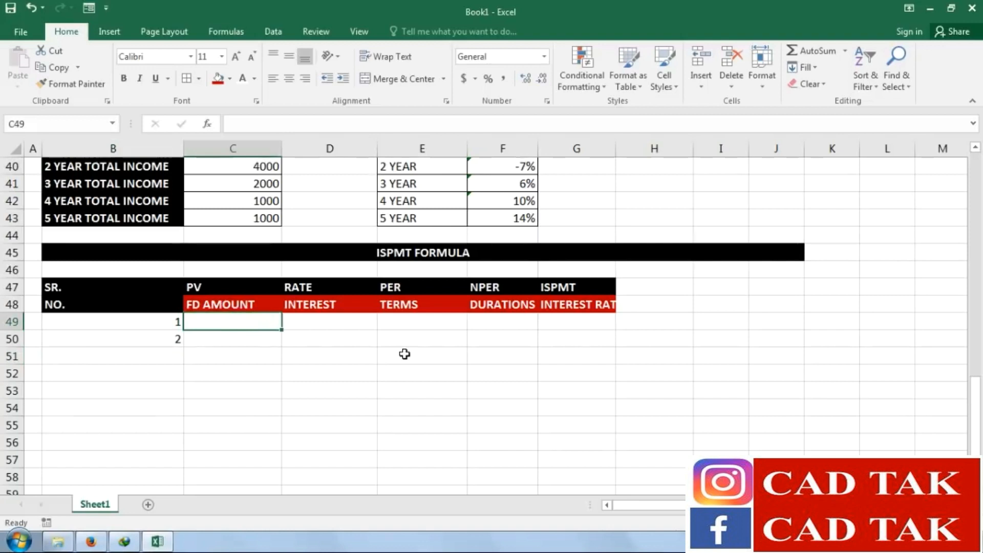
Enter the FD amounts 250000 in C49 and 500000 in C50
type("250000")
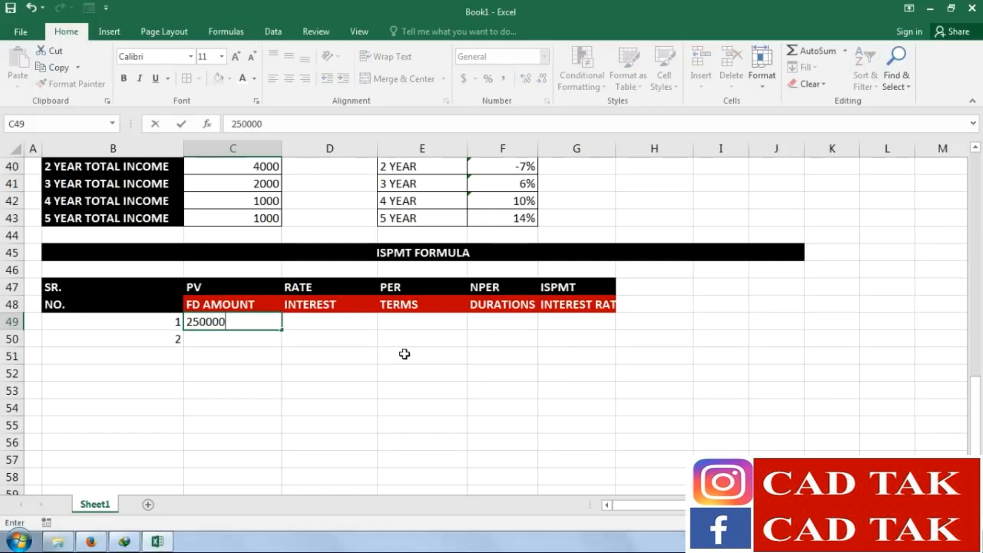
key("Return")
type("5")
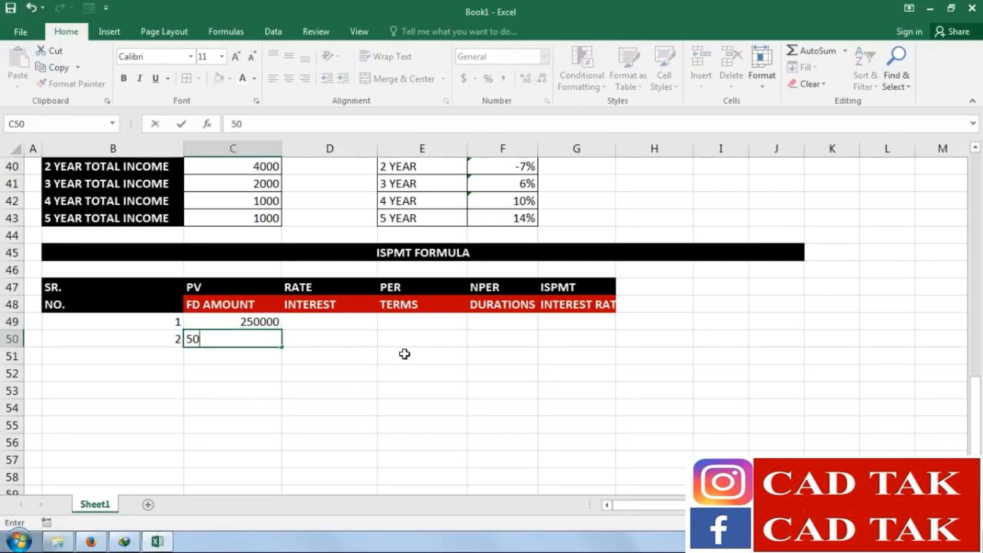
type("0000")
key("Return")
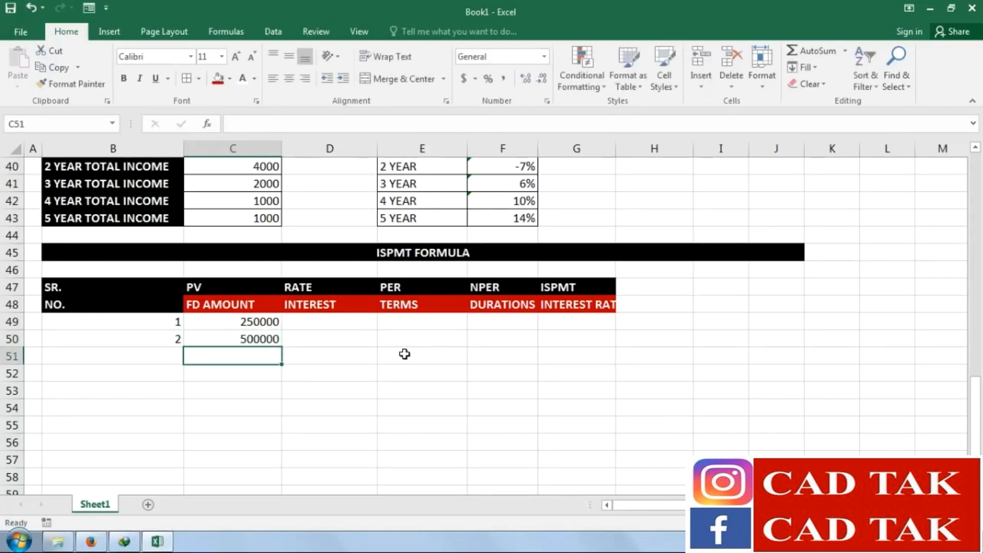
Enter the interest rates 8% in D49 and 6% in D50
left_click(330, 324)
type("8")
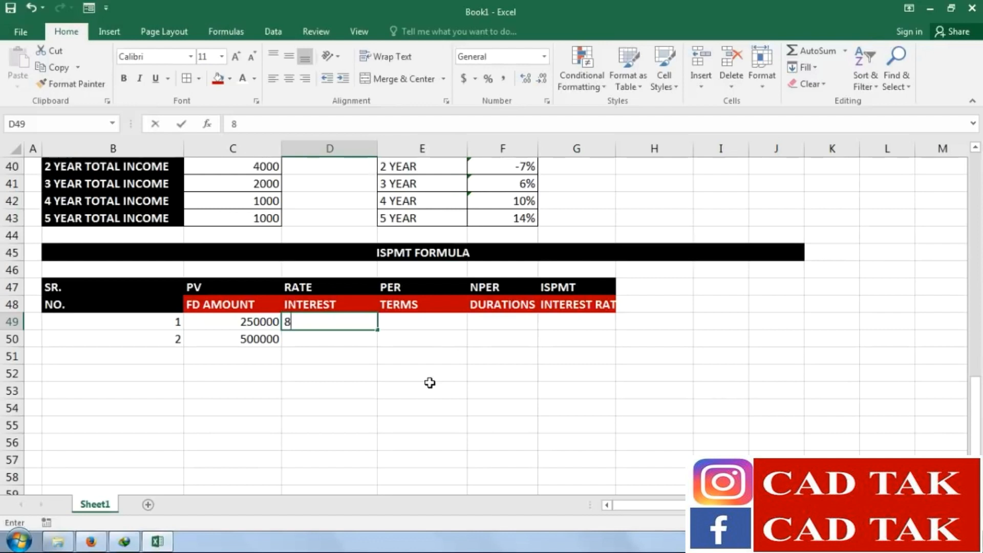
type("%")
key("Return")
type("6")
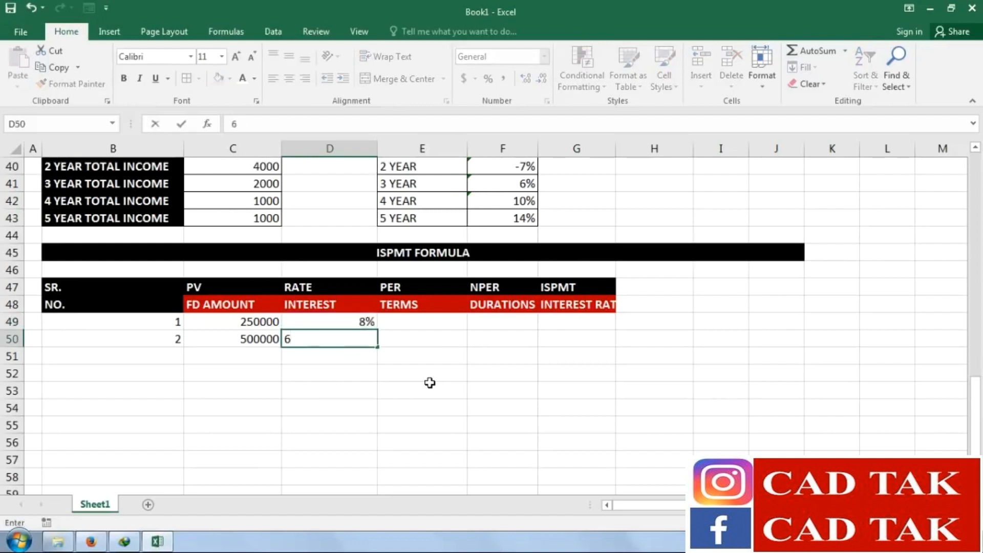
key("Tab")
Enter the terms 1 in E49 and 14 in E50
key("Up")
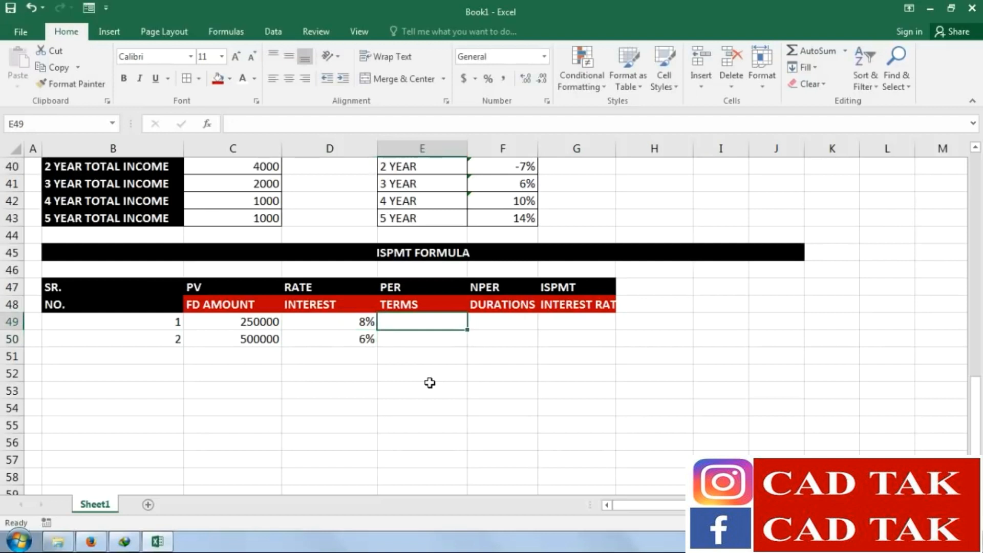
type("1")
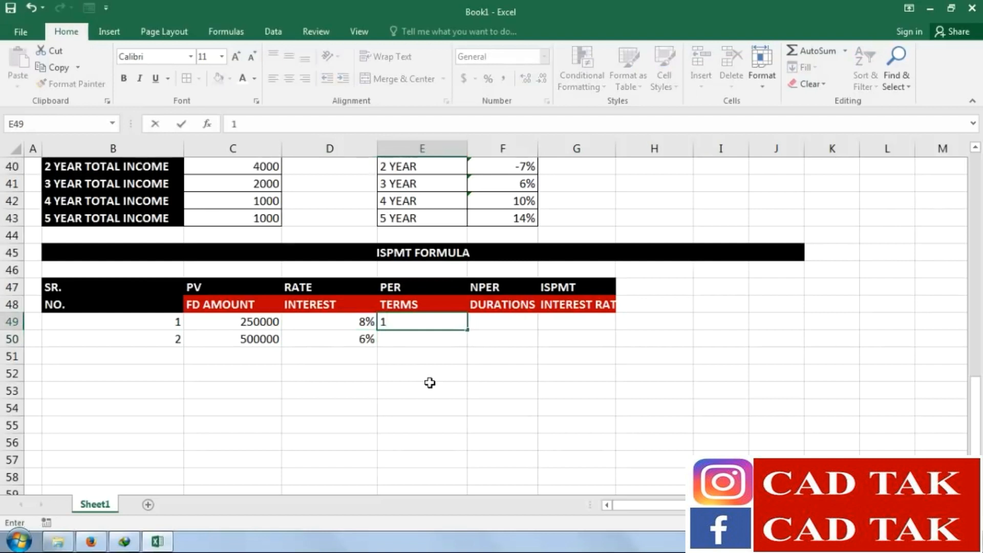
key("Return")
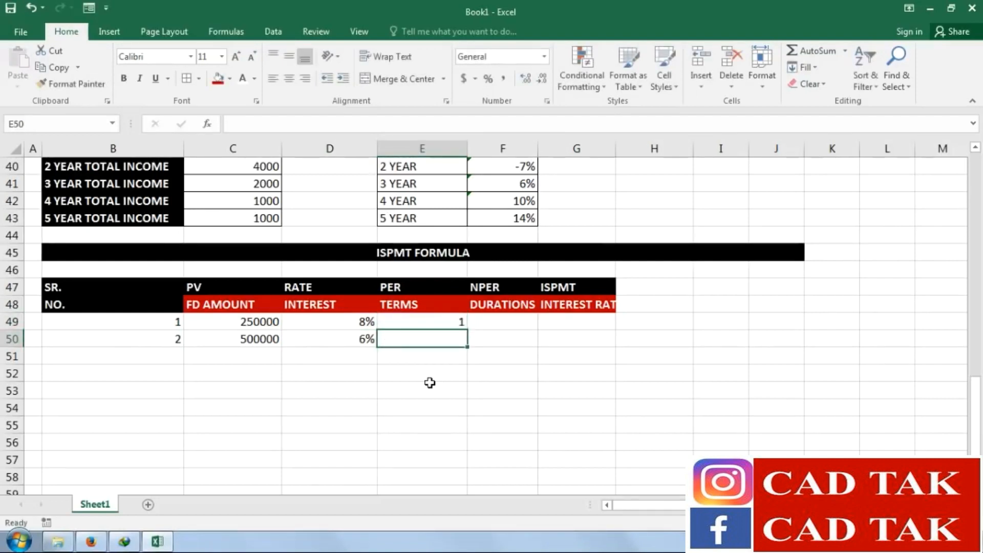
type("14")
key("Return")
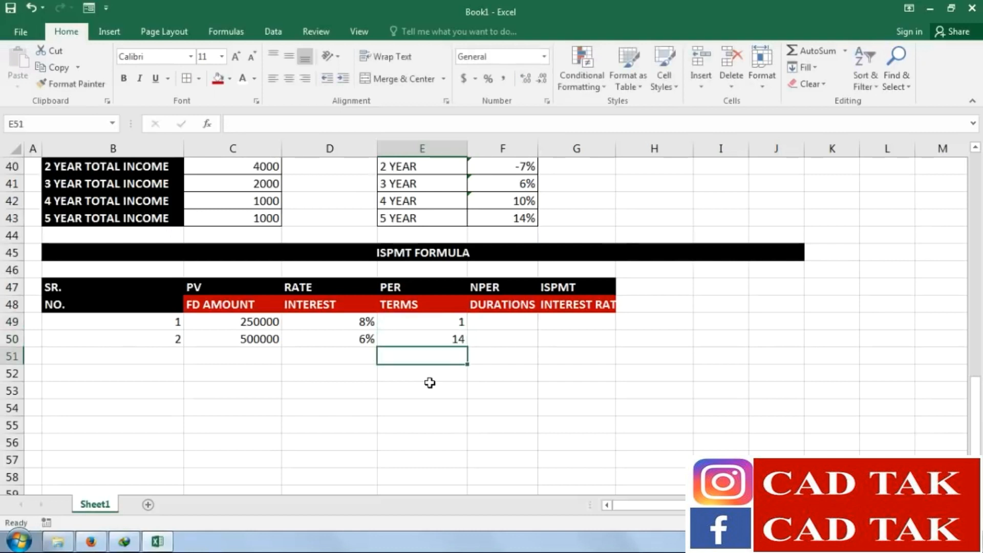
Enter the durations 12 in F49 and 24 in F50
key("Right")
key("Up")
key("Up")
key("Left")
key("Right")
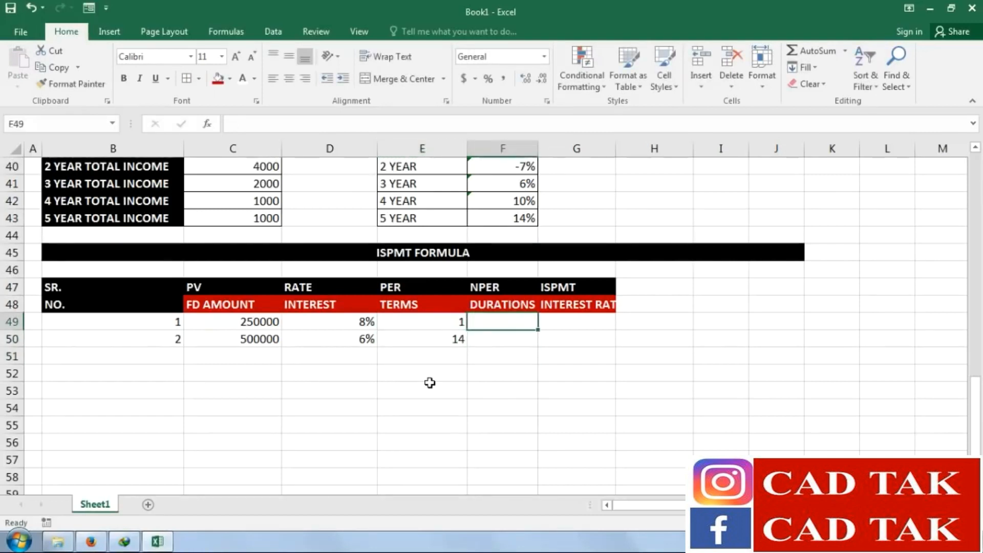
type("12")
key("Return")
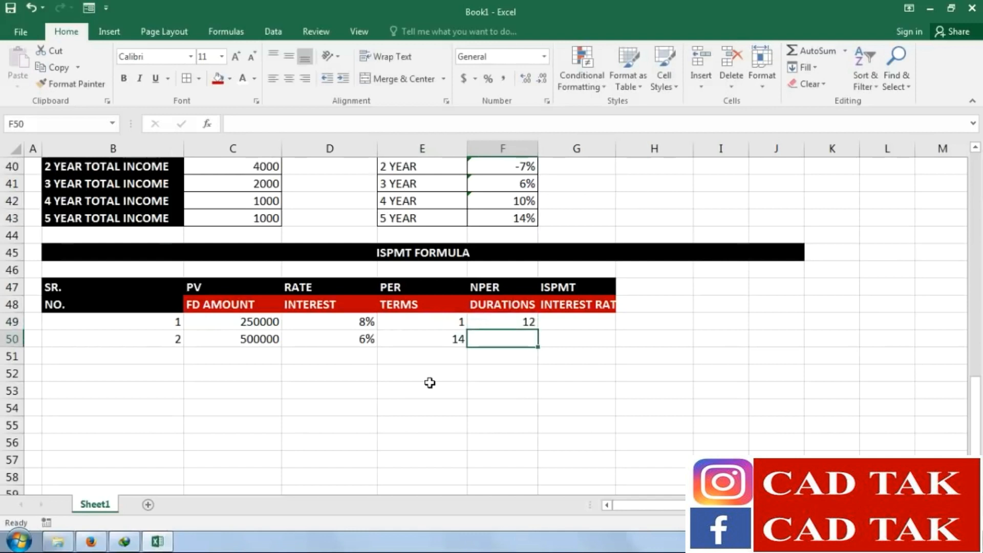
key("Left")
key("Right")
type("24")
key("Right")
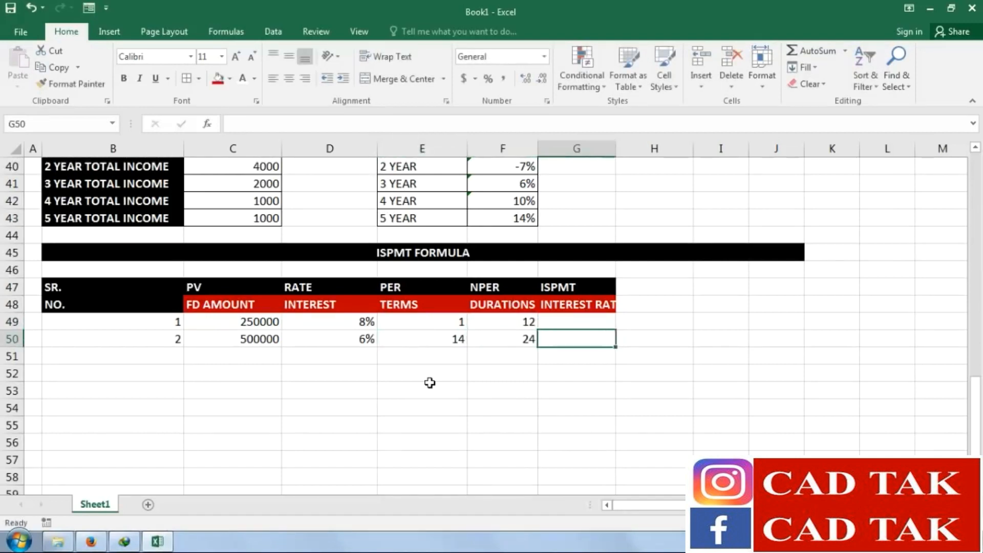
Auto-fit the width of column G to the INTEREST RATE heading and select G49
left_click(564, 309)
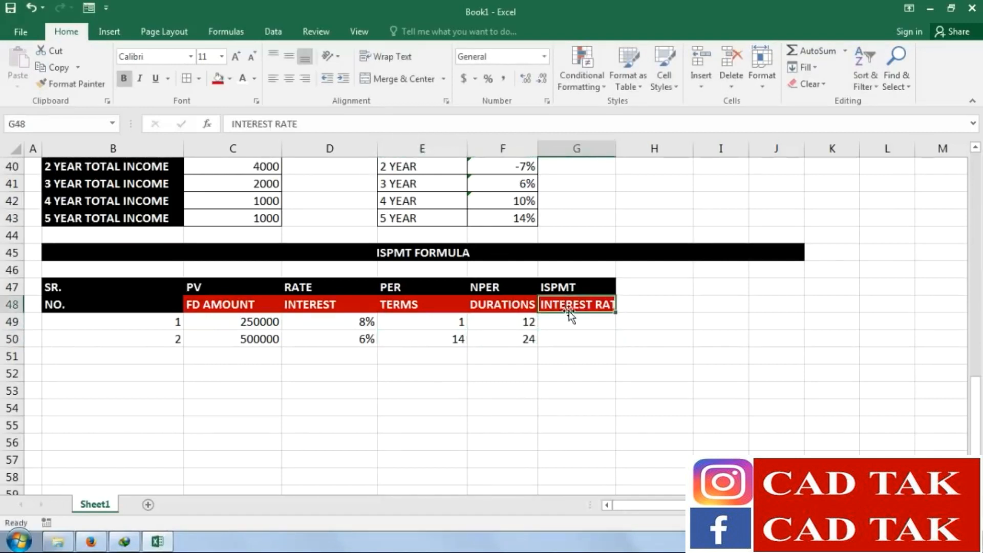
double_click(616, 149)
left_click(604, 327)
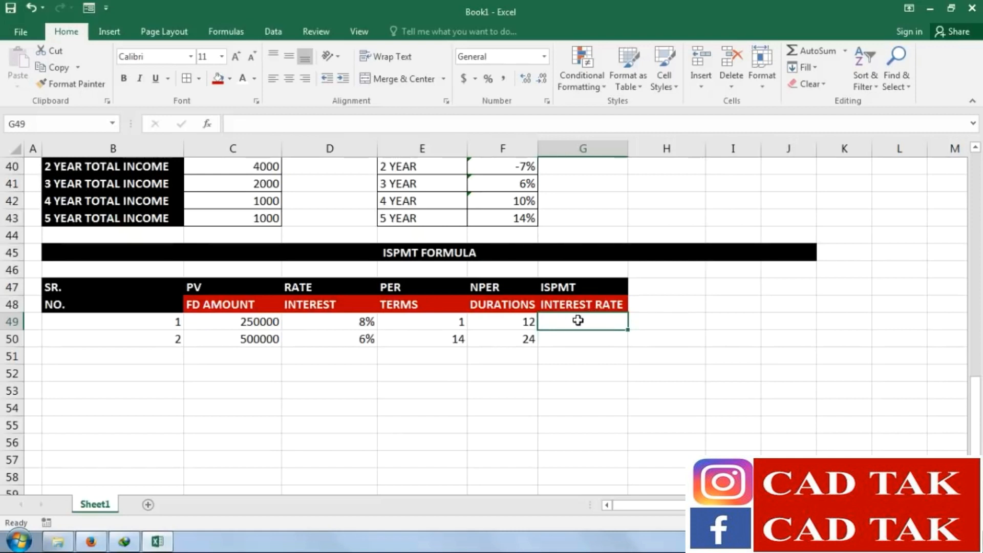
Enter the formula =ISPMT(D49/12,E49,F49,C49) in G49 for the first FD
type("=")
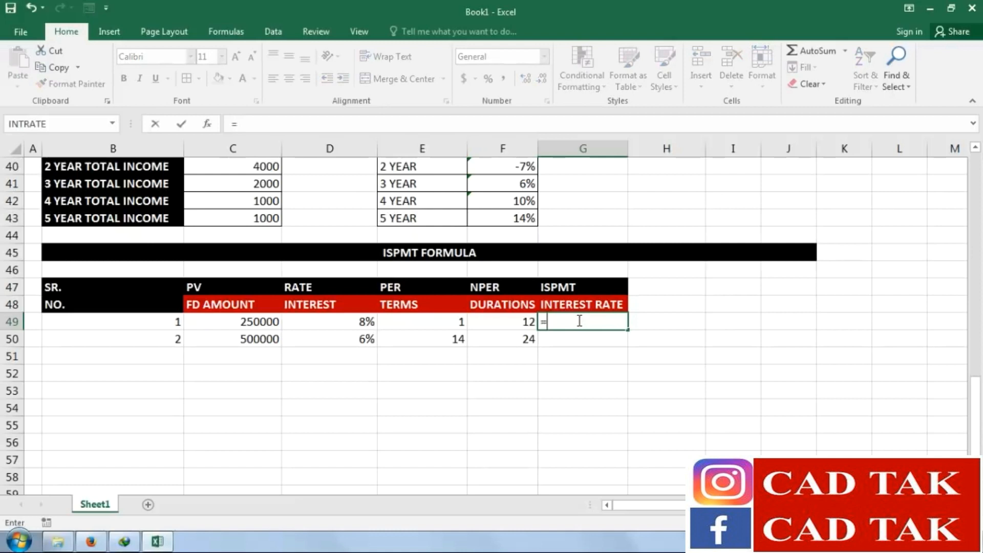
type("ISPMT(")
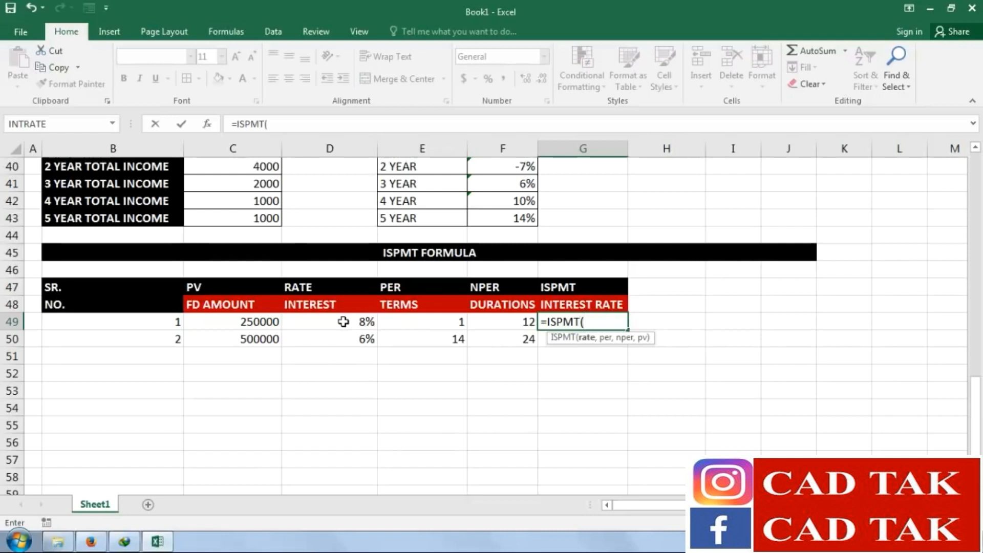
left_click(343, 322)
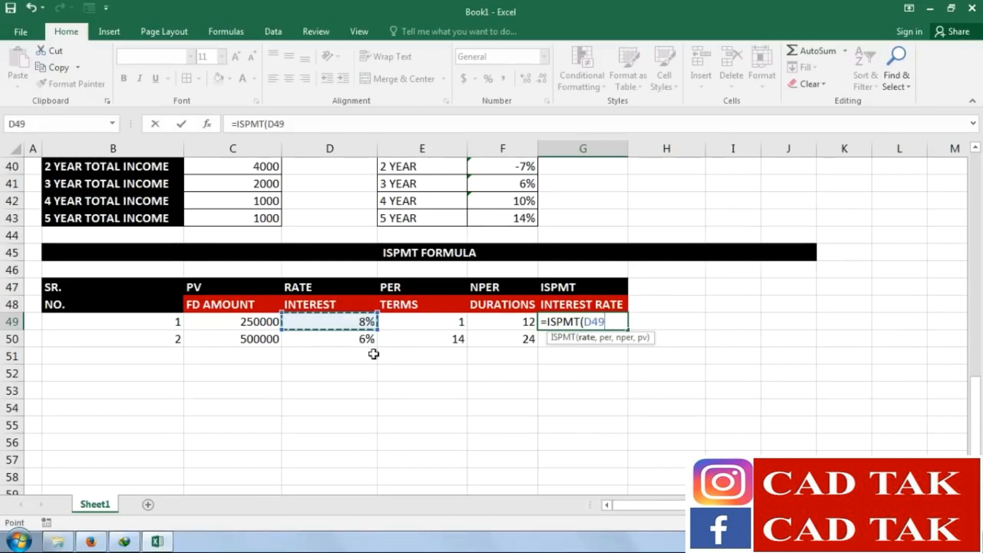
type("/12,")
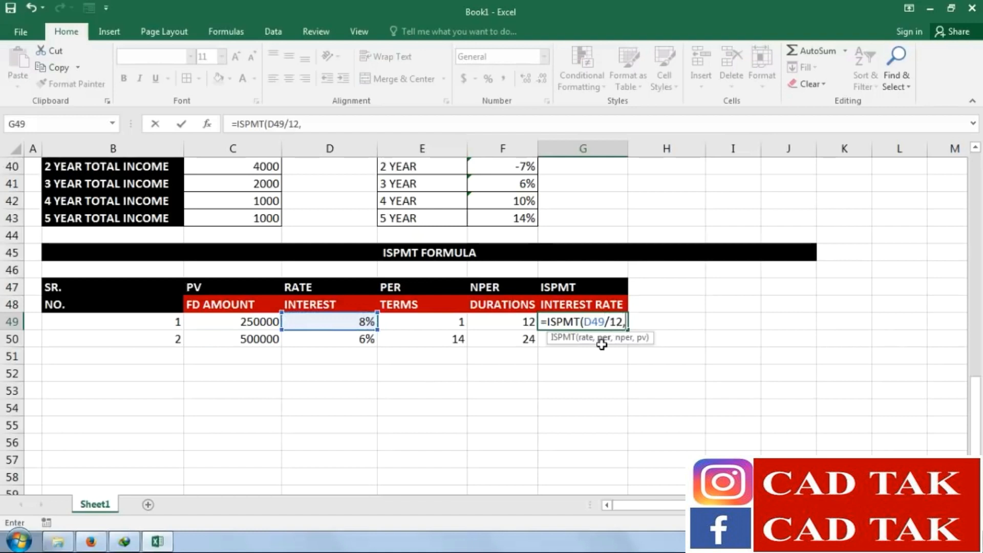
left_click(426, 322)
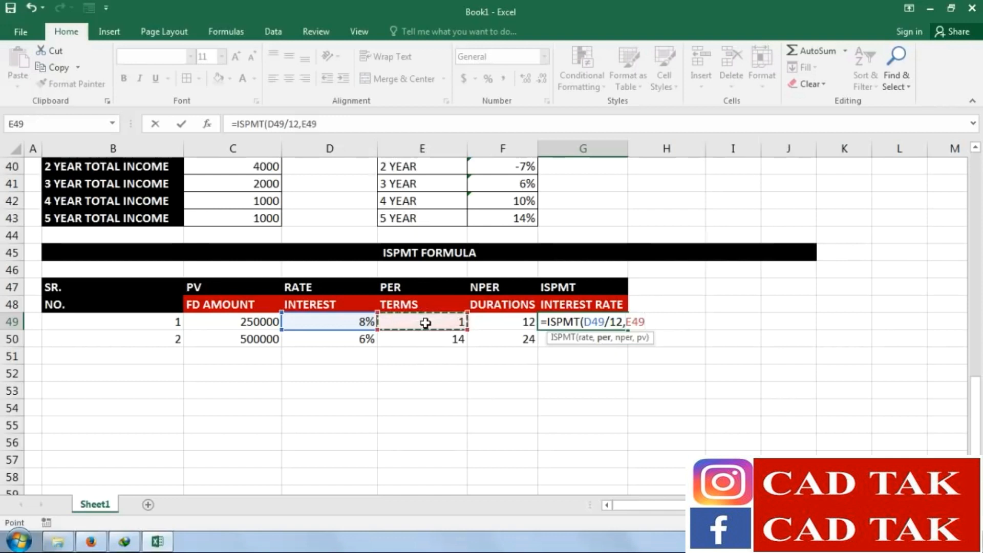
type(",")
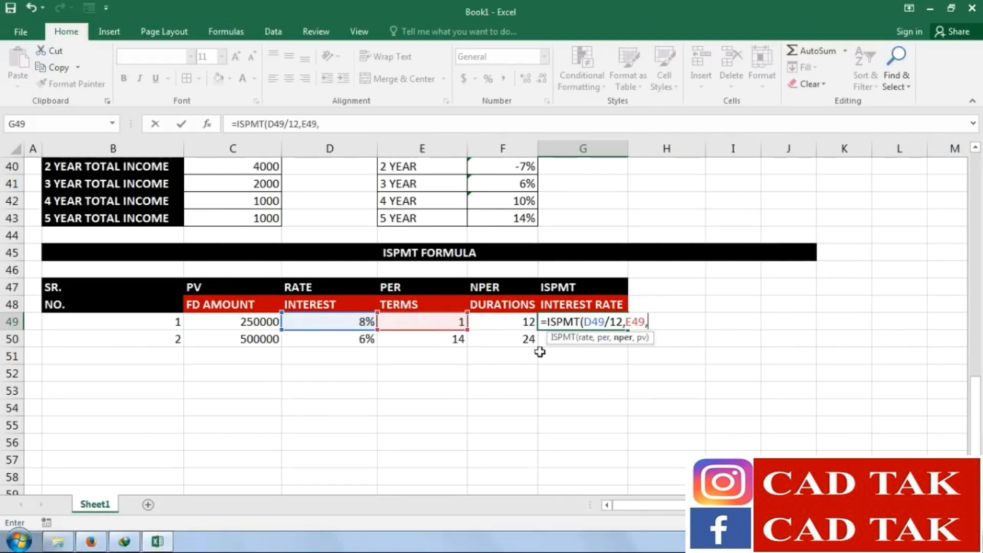
left_click(510, 322)
type(",")
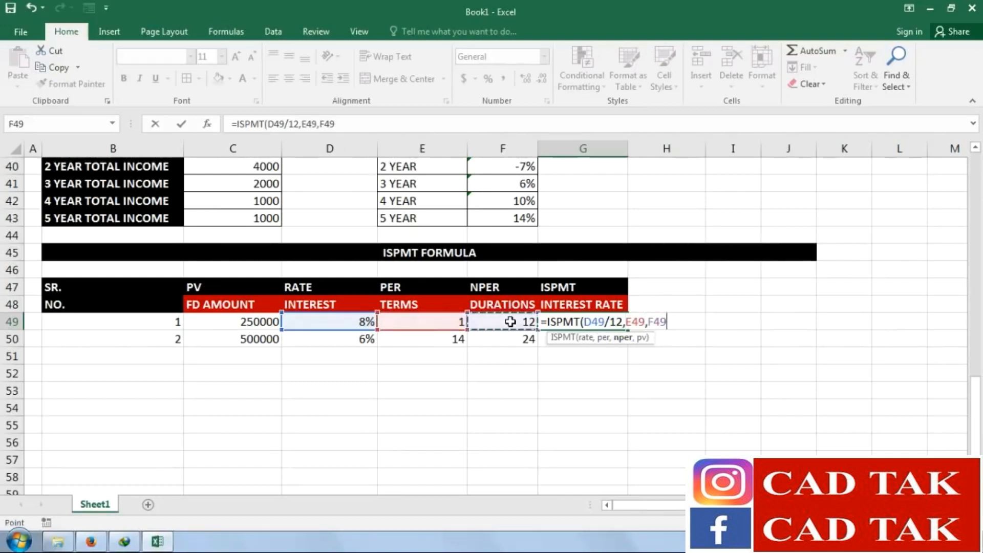
left_click(235, 324)
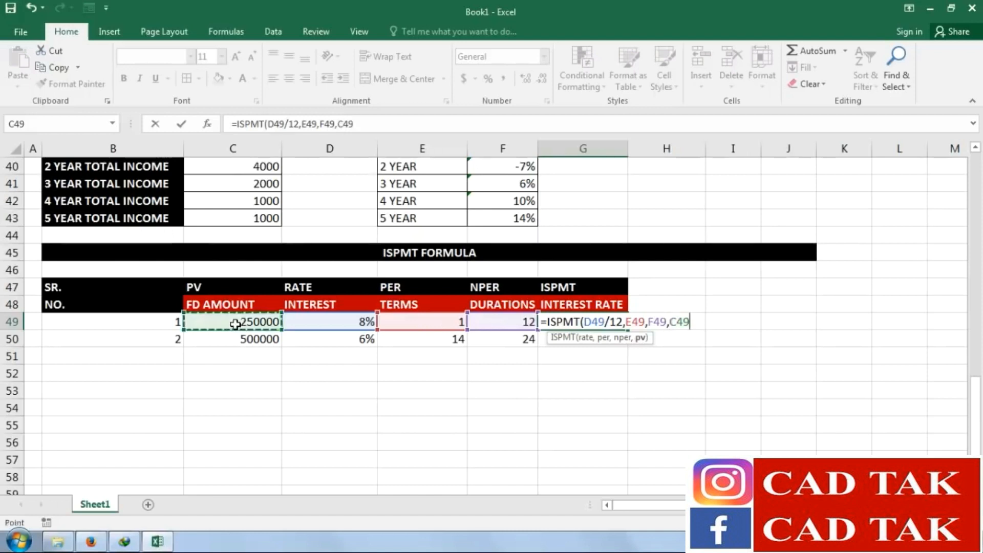
type(")")
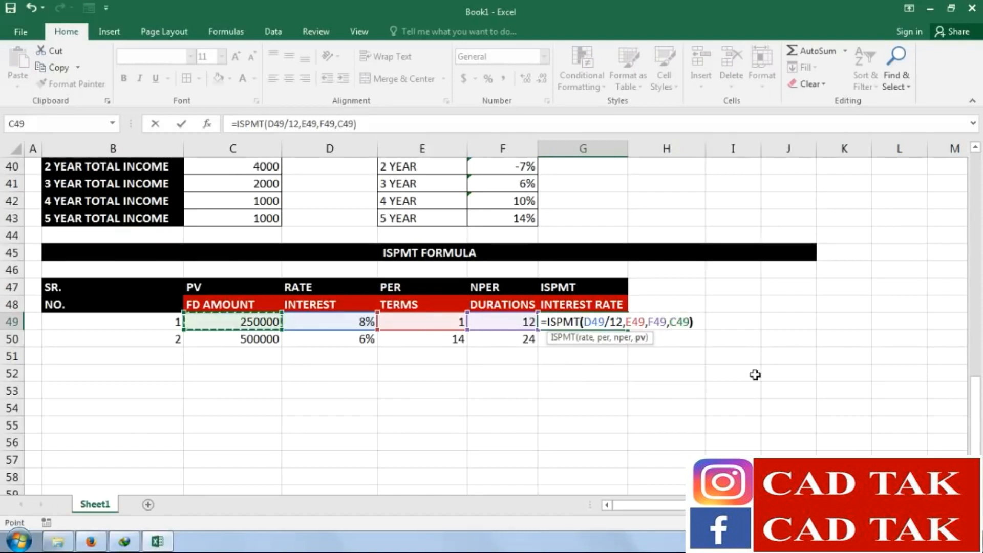
key("Return")
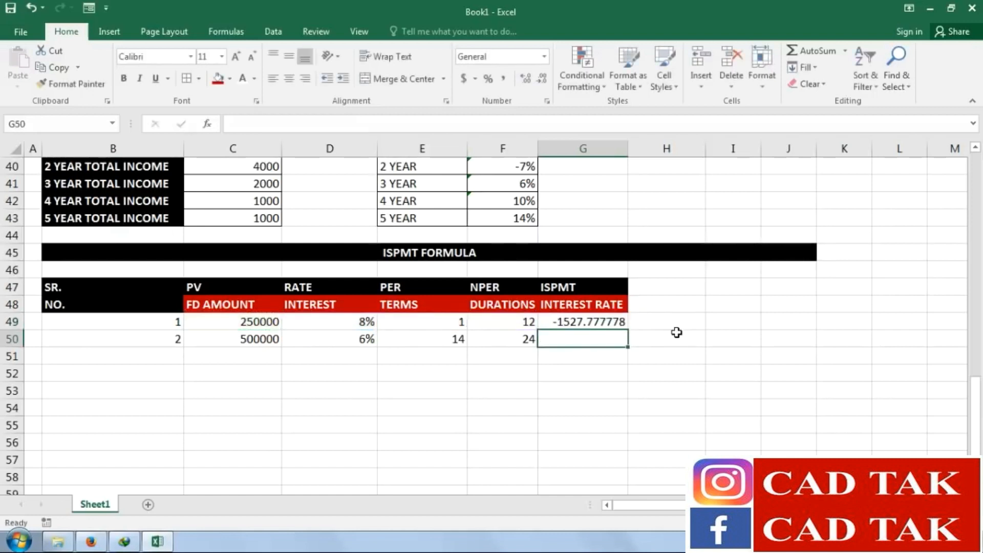
Reduce the ISPMT result in G49 to two decimal places
left_click(614, 326)
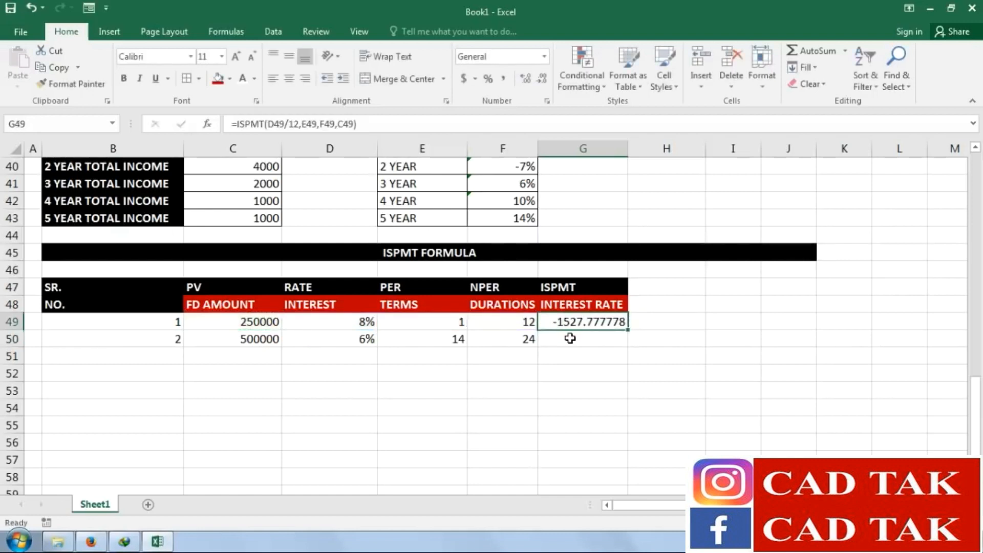
left_click(540, 83)
left_click(541, 83)
left_click(541, 83)
left_click(540, 83)
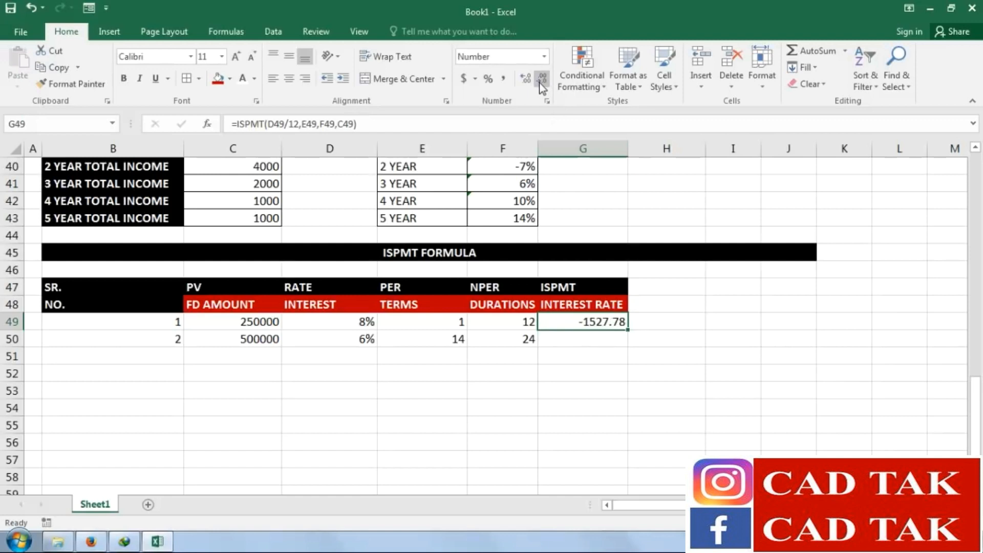
Enter the formula =ISPMT(D50/12,E50,F50,C50) in G50 for the second FD
left_click(567, 344)
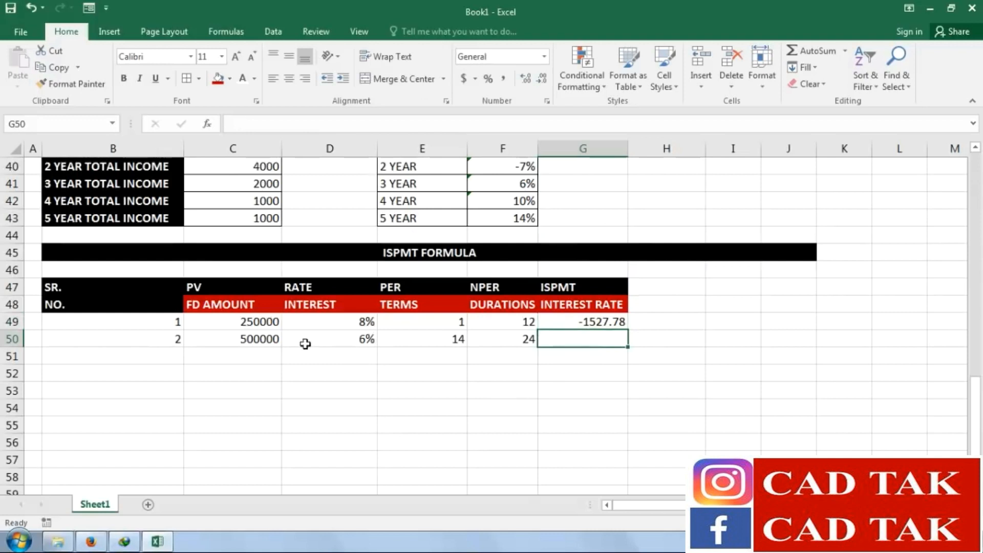
type("=ISPM")
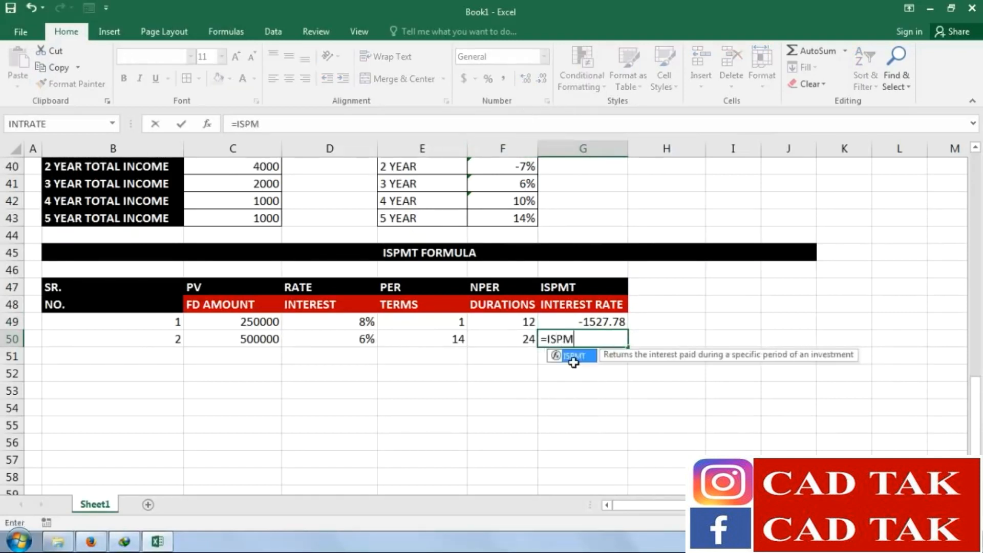
type("T")
double_click(574, 360)
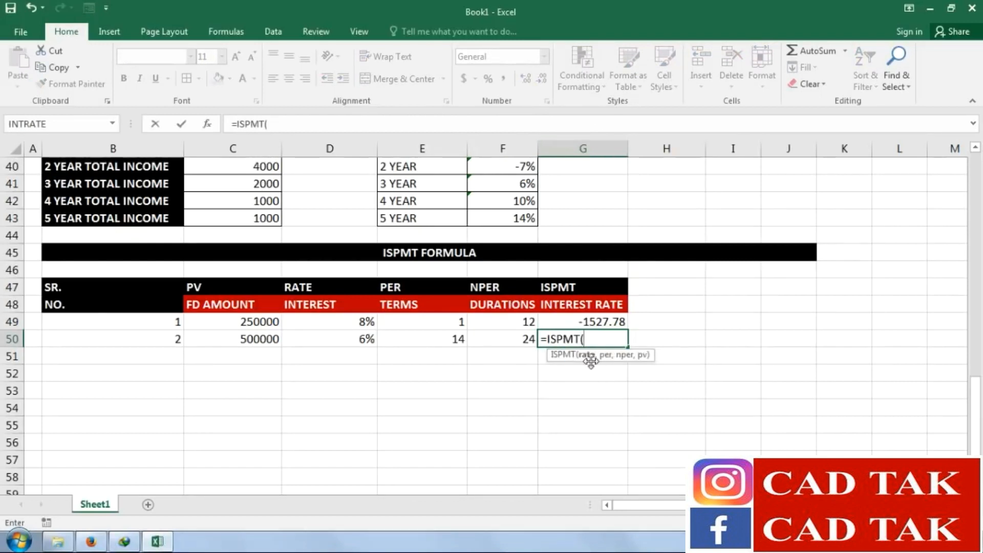
left_click(364, 339)
type("/12,")
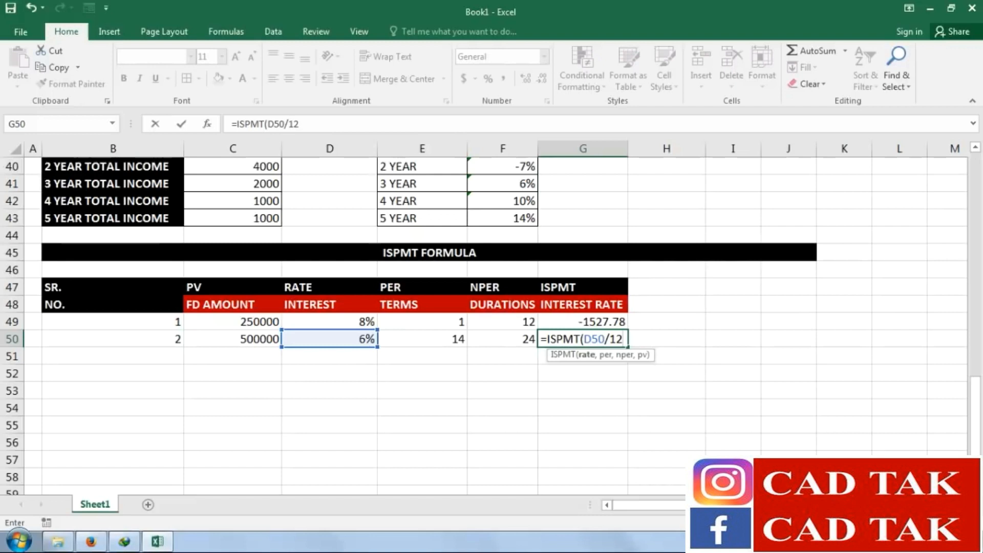
left_click(439, 339)
type(",")
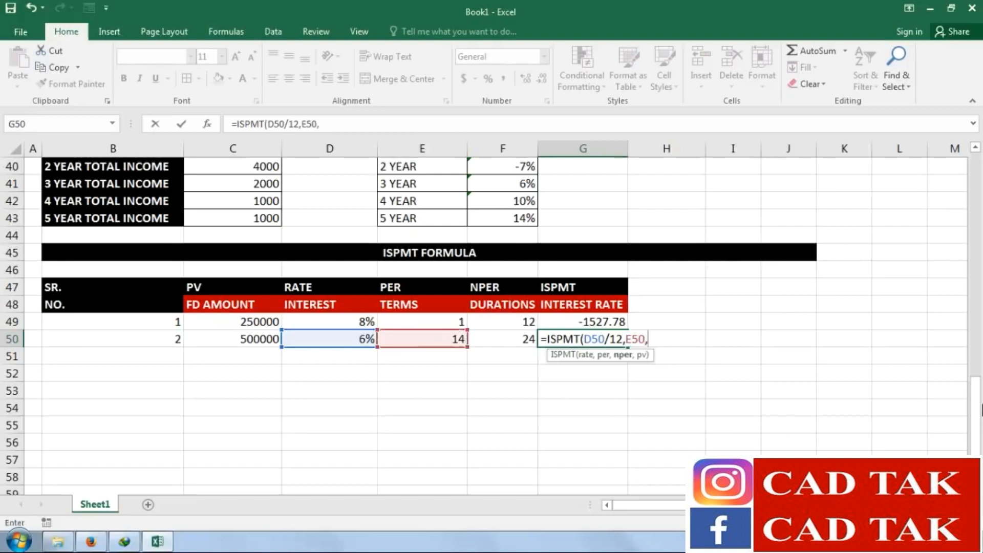
left_click(518, 340)
type(",")
left_click(268, 340)
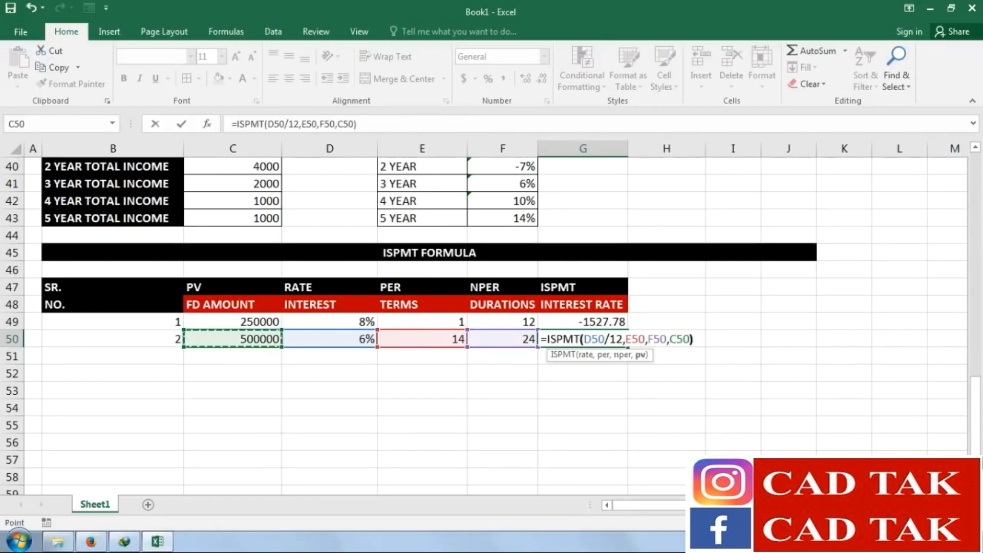
type(")")
key("Return")
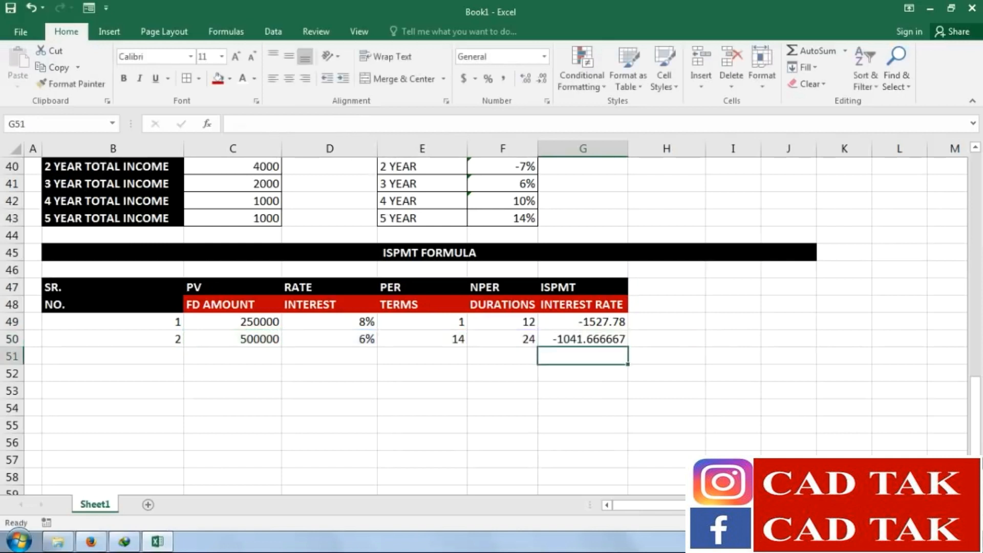
Reduce the ISPMT result in G50 to two decimal places
left_click(611, 342)
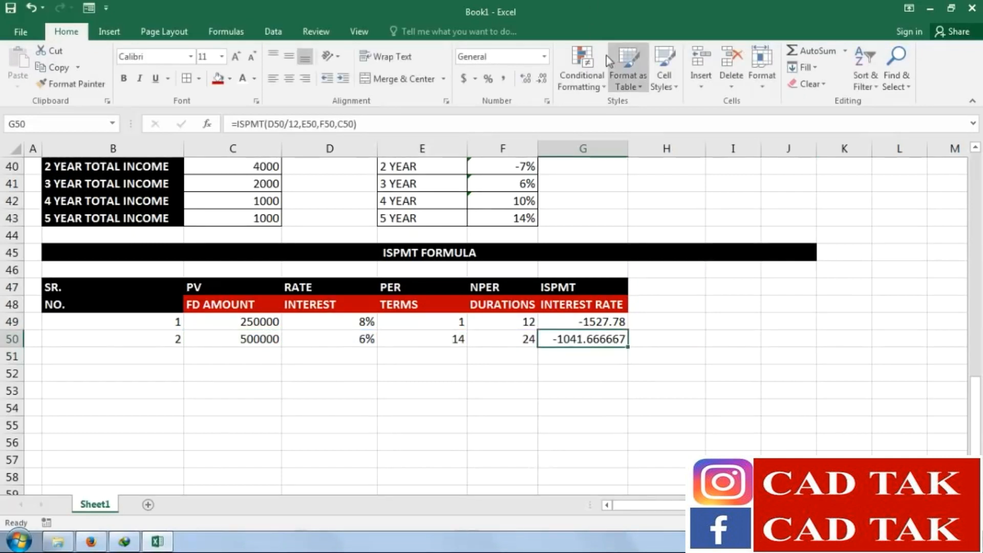
left_click(542, 83)
left_click(543, 84)
left_click(542, 84)
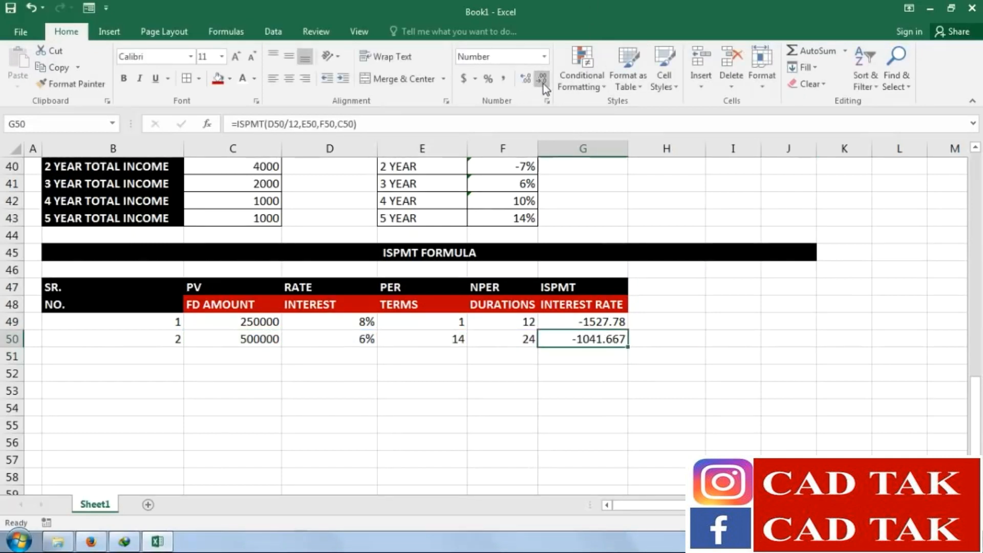
left_click(543, 84)
left_click(577, 325)
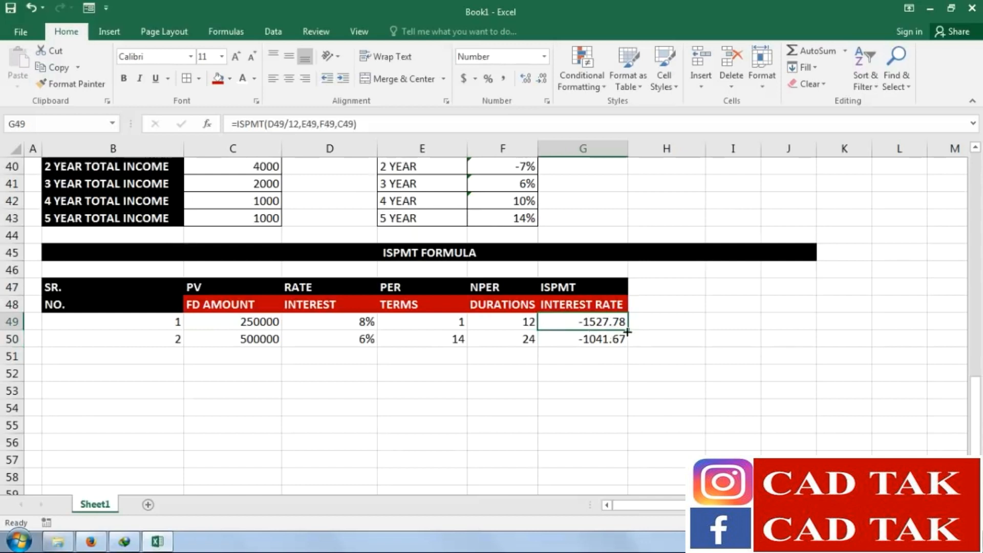
left_click(661, 372)
Apply all borders to the ISPMT table in B47:G50
left_click_drag(614, 340, 132, 287)
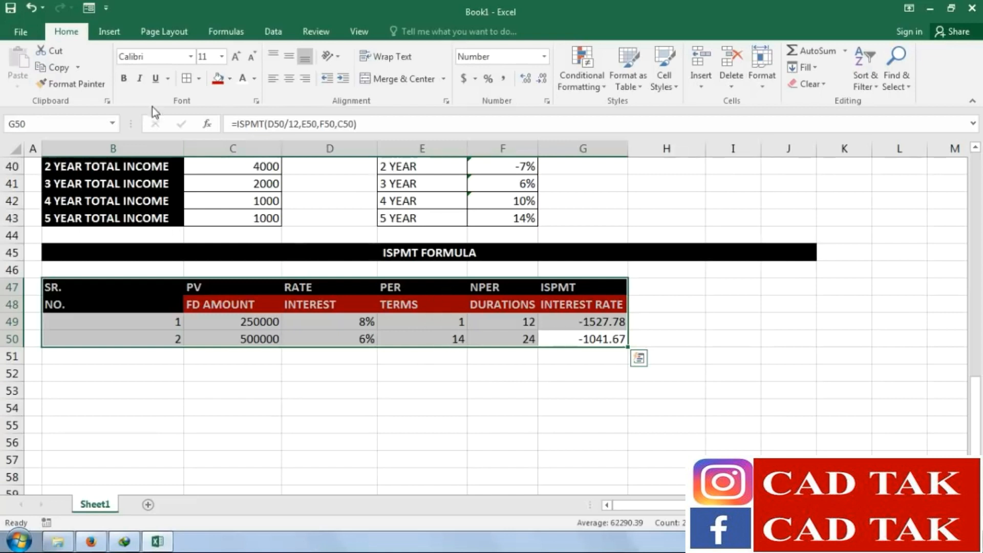
left_click(186, 78)
left_click(624, 396)
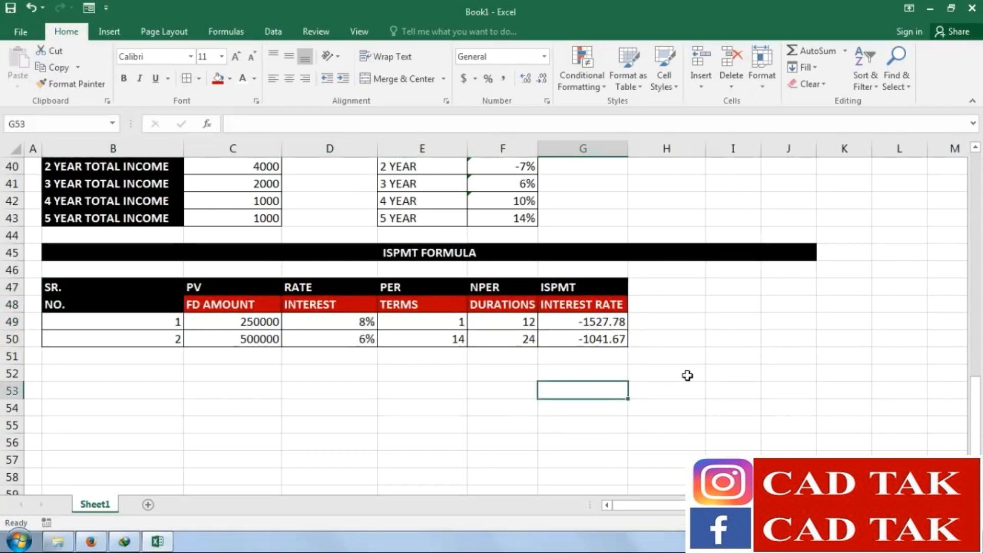
Review the INTRATE, IPMT, IRR and ISPMT sections of the sheet from the upper rows down to the ISPMT table
scroll(472, 219, "up", 10)
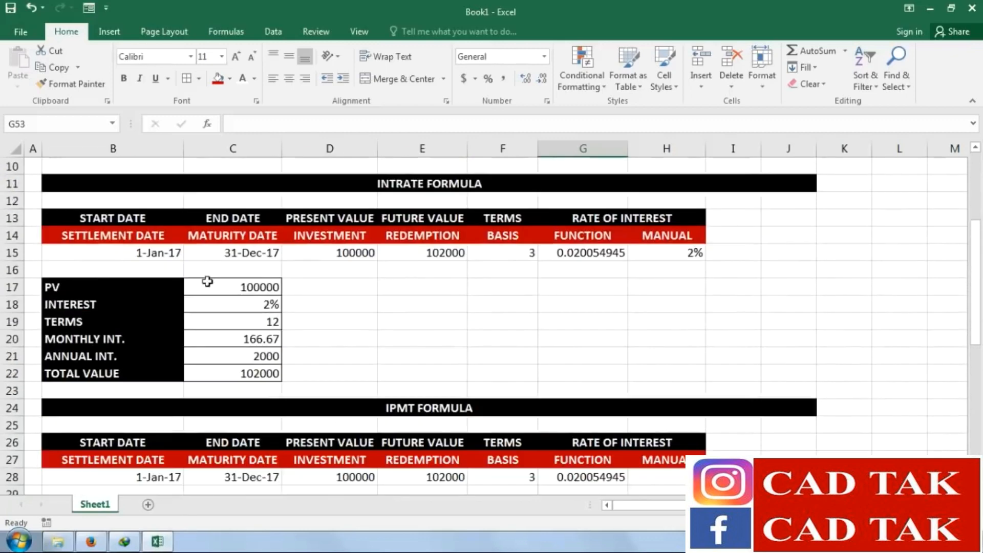
scroll(208, 277, "up", 3)
scroll(607, 302, "down", 3)
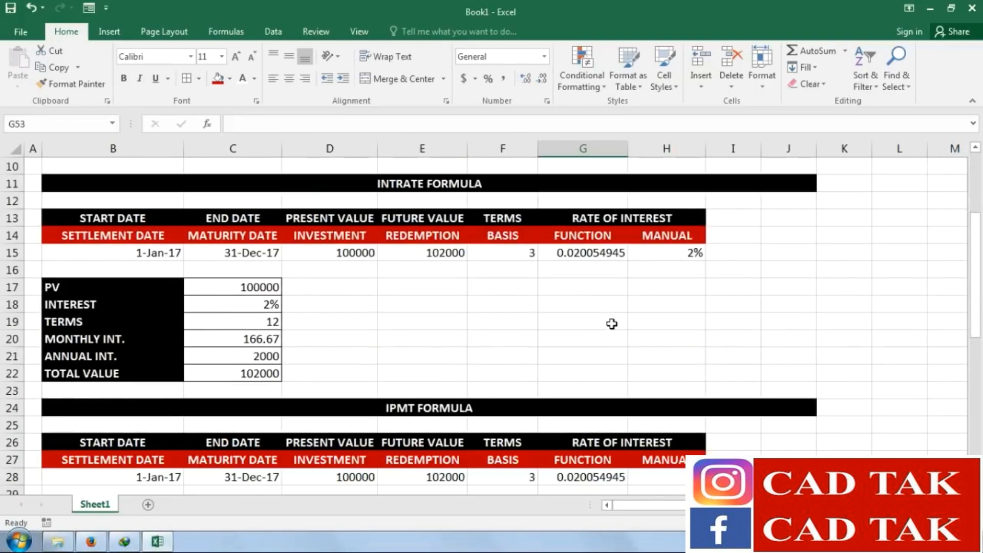
scroll(612, 323, "down", 6)
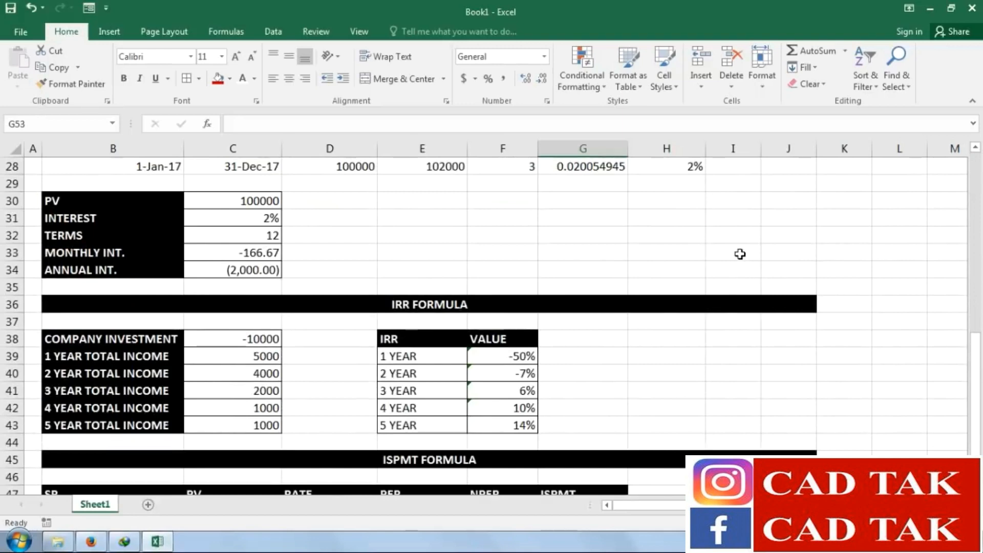
scroll(740, 254, "down", 4)
left_click(750, 326)
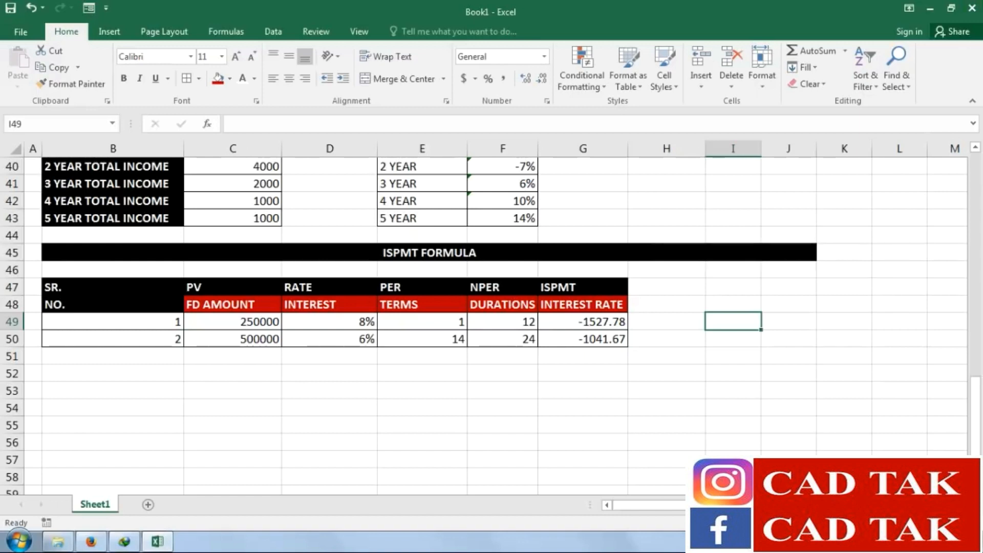
right_click(873, 542)
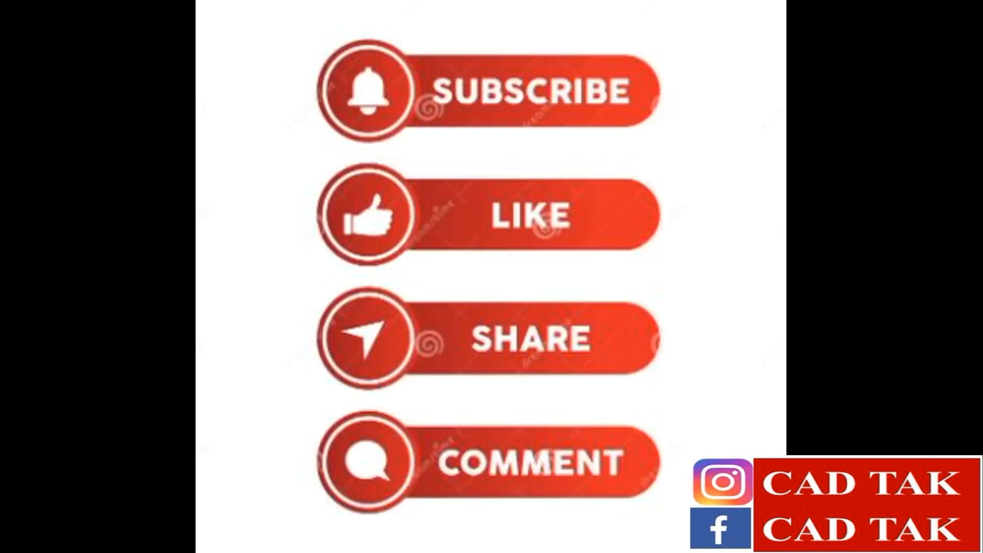